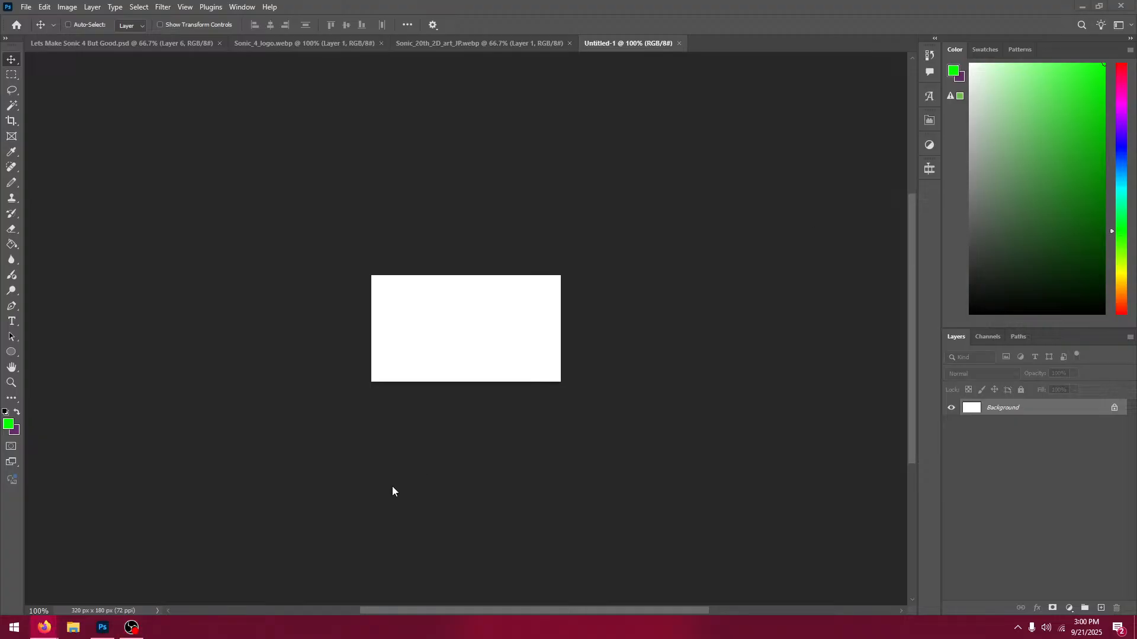
Step: Switch to Firefox, start the Sonic 4 main menu music video, and return to the Game Boy Advance screen resolution results
key(XF86AudioPlay)
click(44, 627)
click(64, 580)
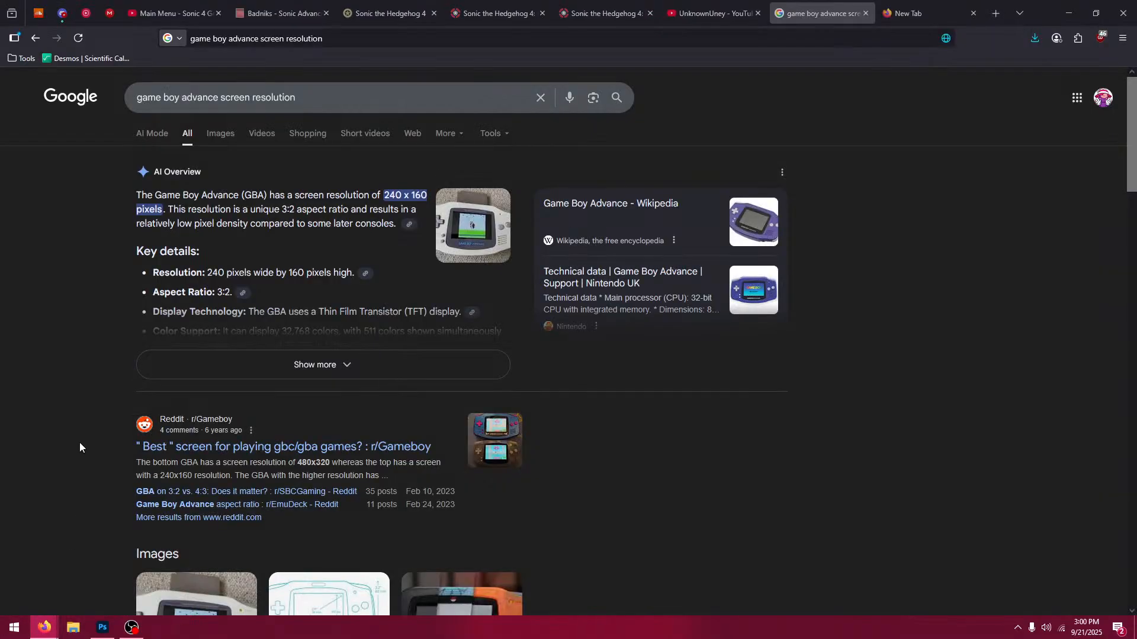
click(154, 14)
click(807, 18)
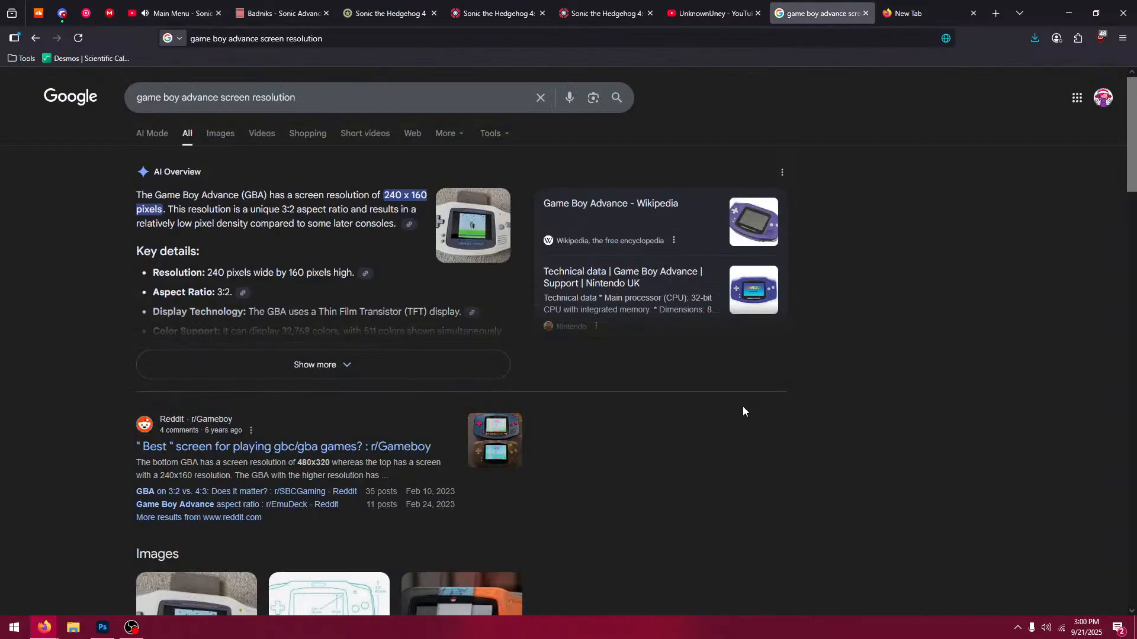
mouse_move(106, 631)
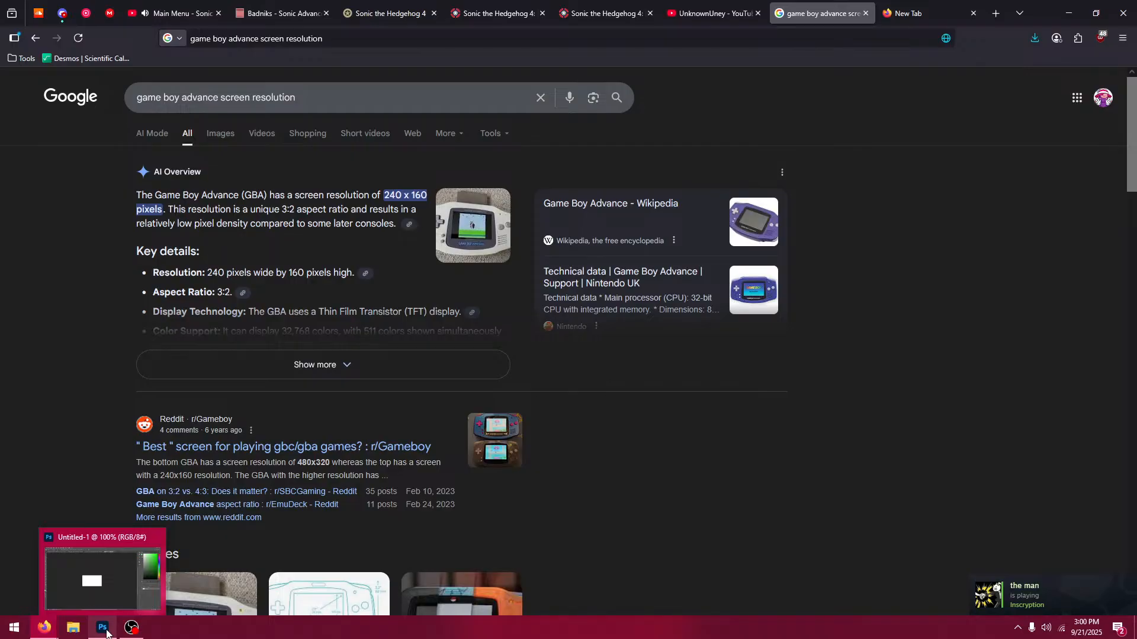
Step: View the comments on the UnknownUney channel's post asking for next stream ideas
click(709, 15)
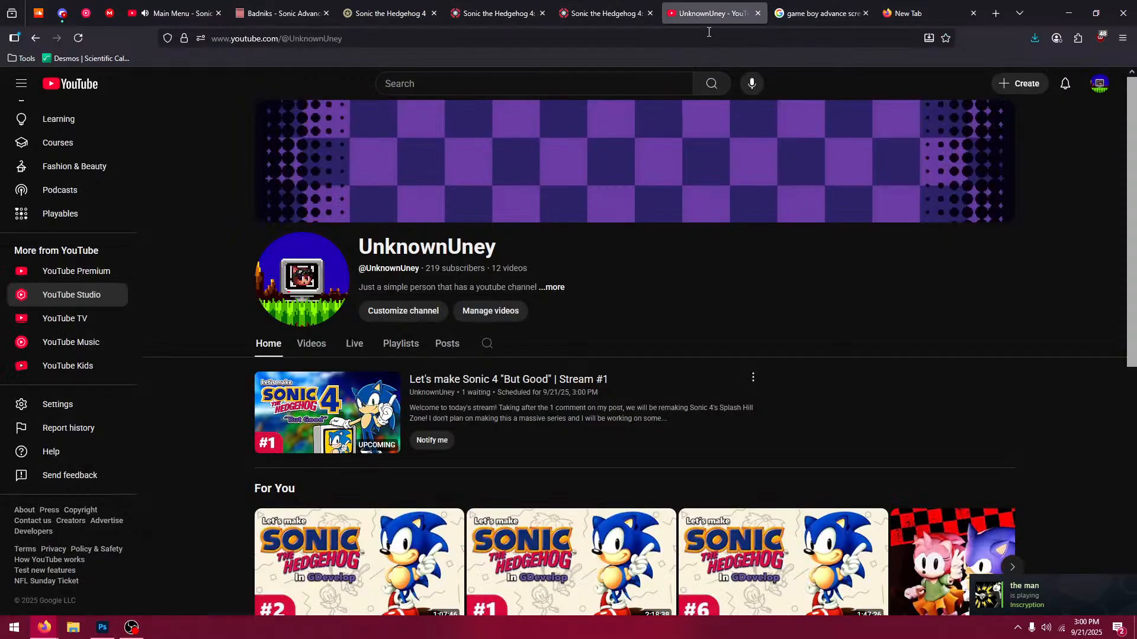
click(444, 344)
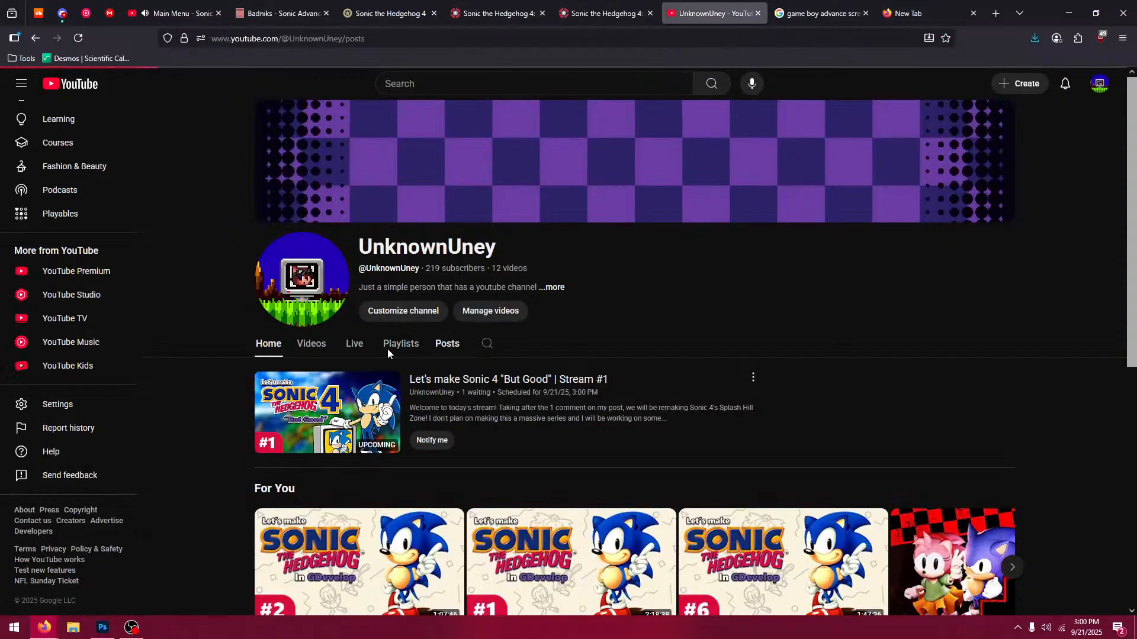
scroll(485, 448, down, 4)
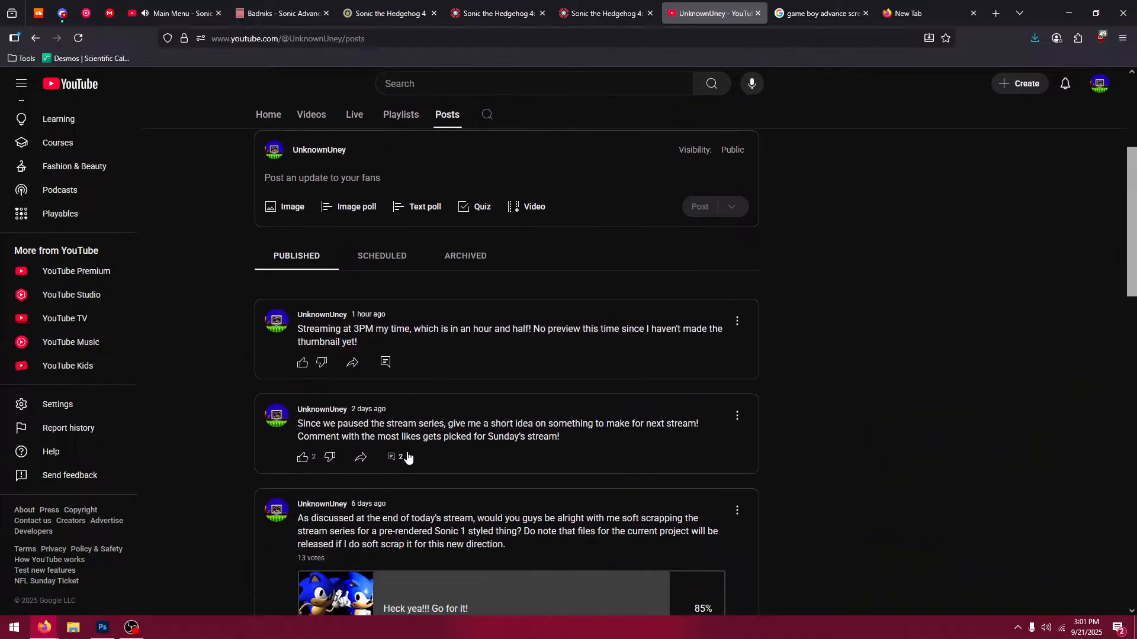
click(401, 458)
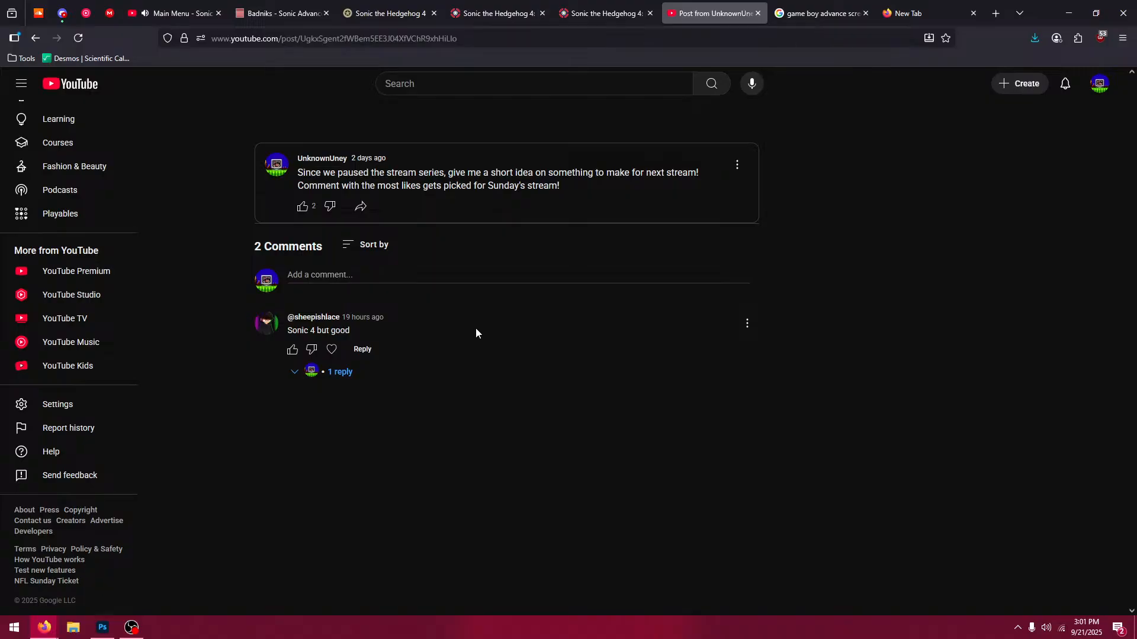
Step: Download the Sonic the Hedgehog sprite sheet from the Sonic Advance 3 assets on The Spriters Resource
click(199, 12)
click(266, 9)
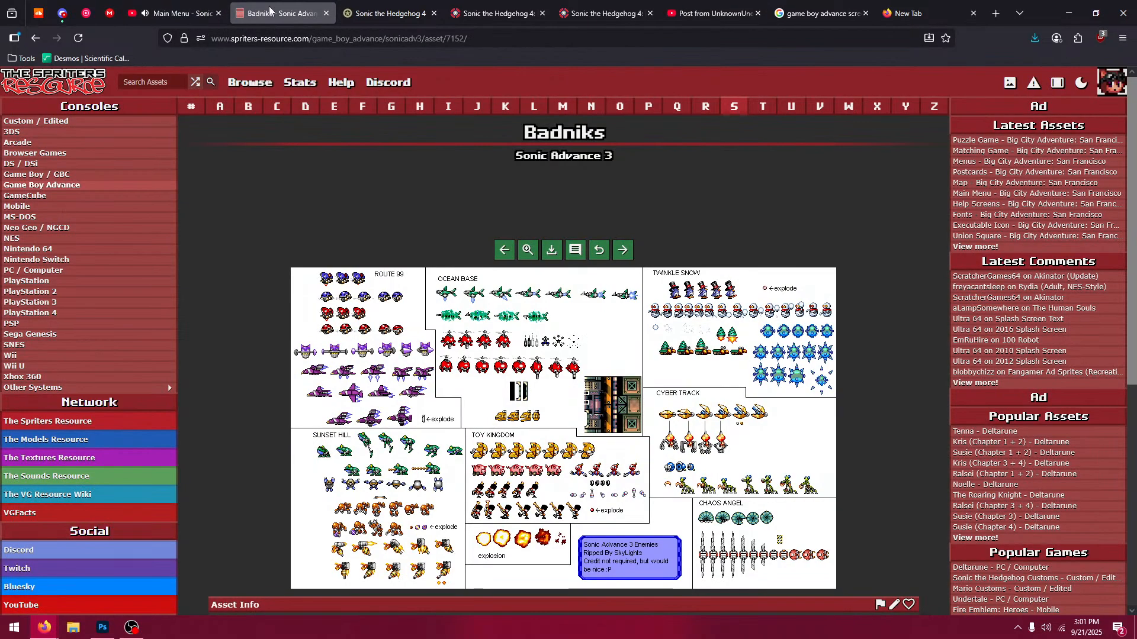
click(34, 40)
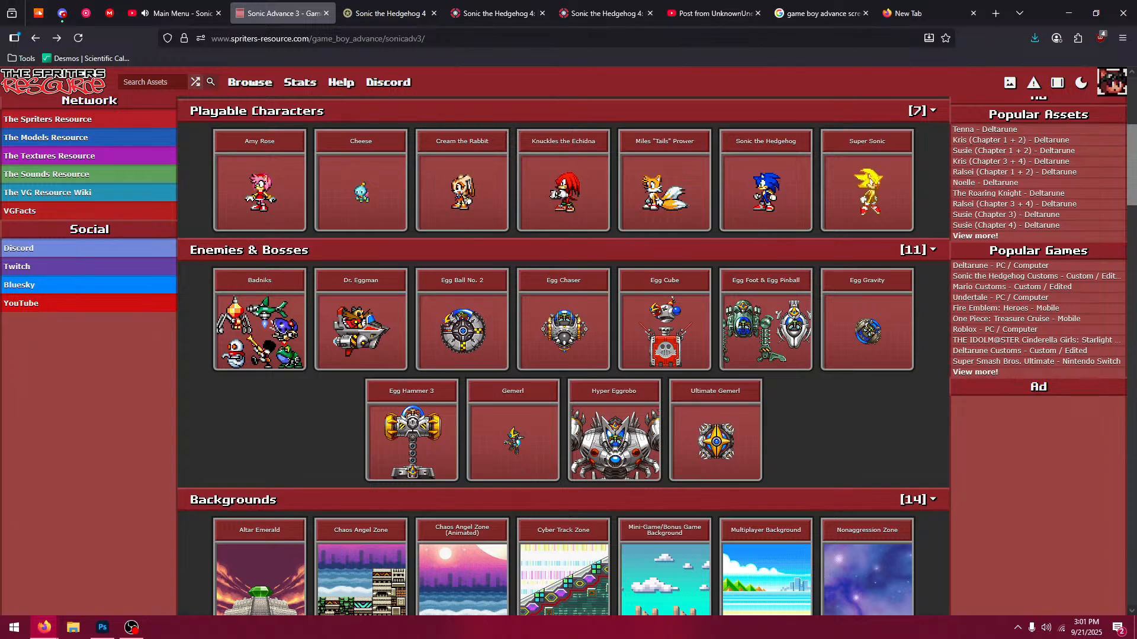
click(770, 192)
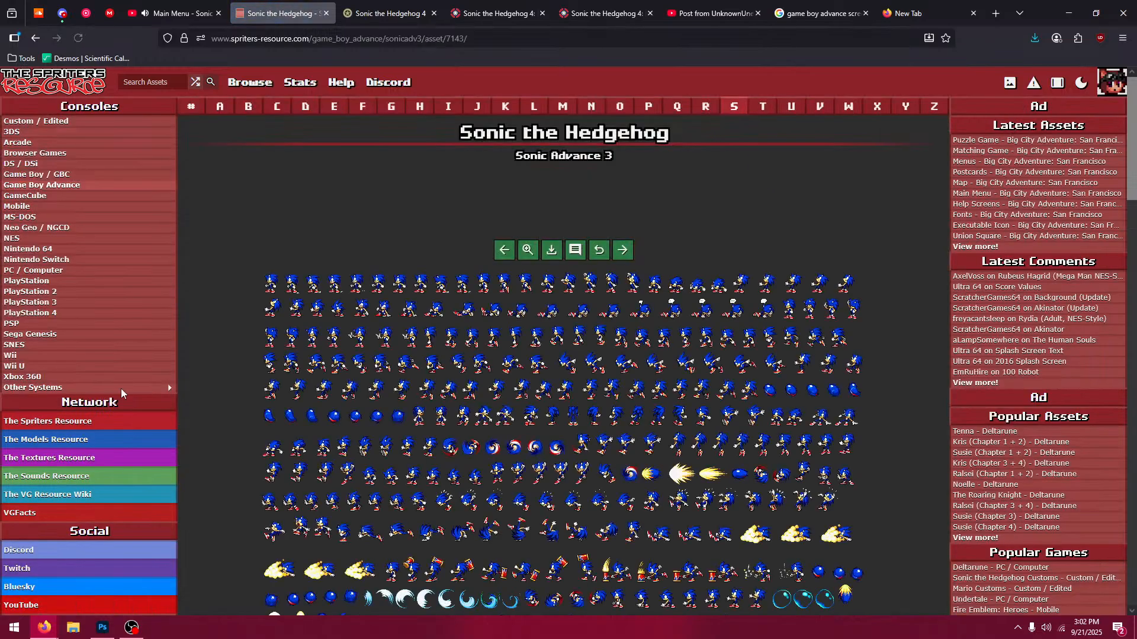
click(553, 251)
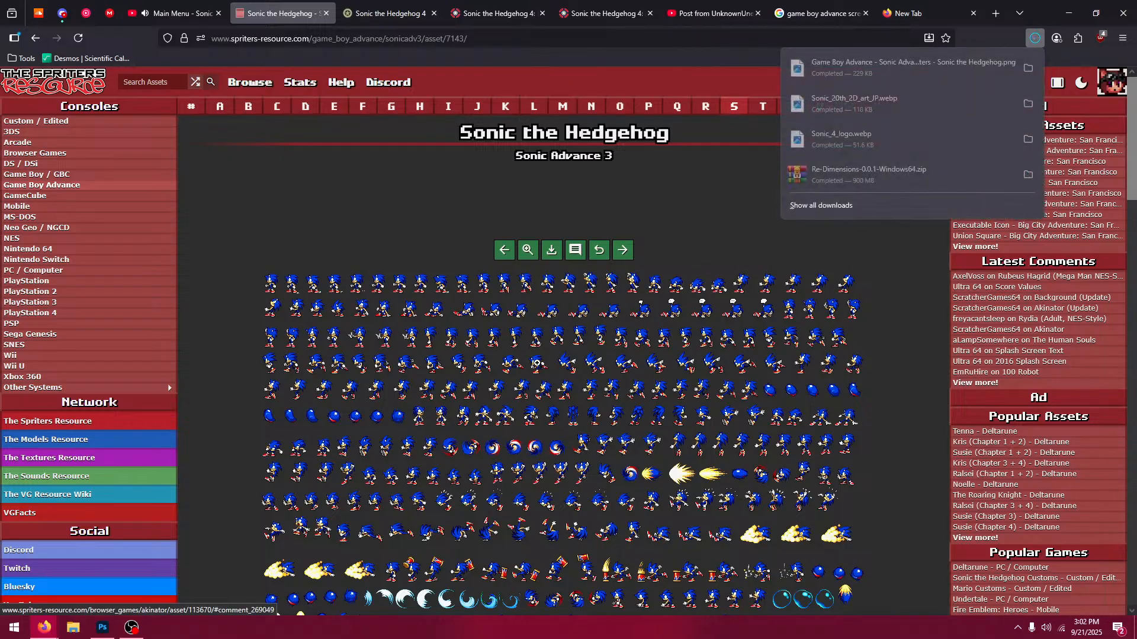
Step: Switch to Photoshop and fill the blank Untitled-1 background with the 08 x 08 pattern from Pixel Grids
click(103, 632)
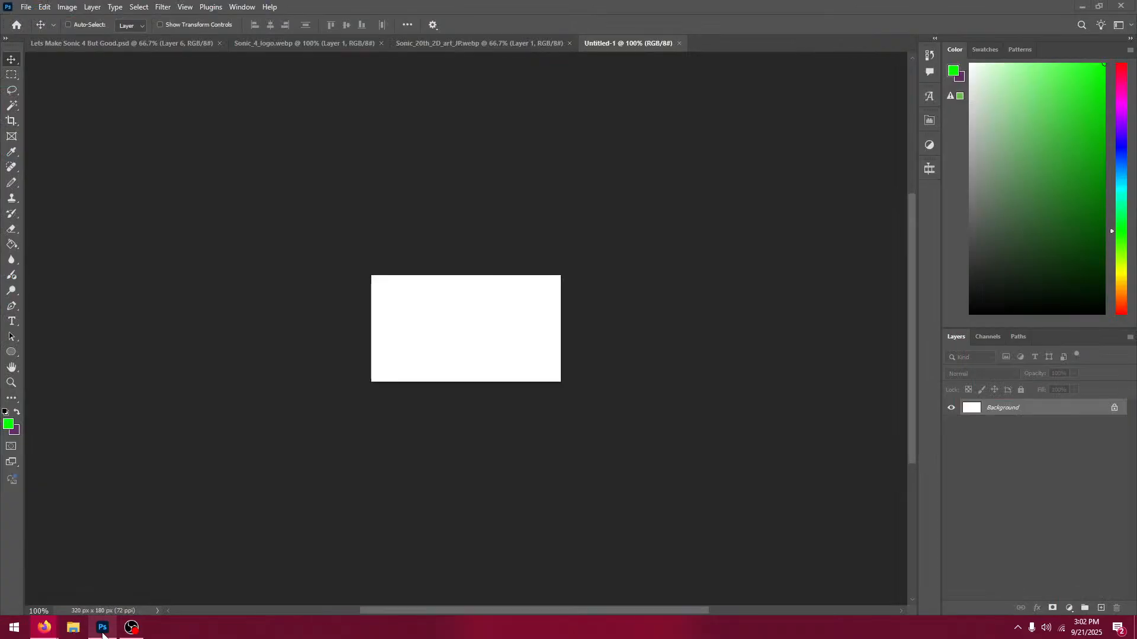
click(43, 9)
click(108, 193)
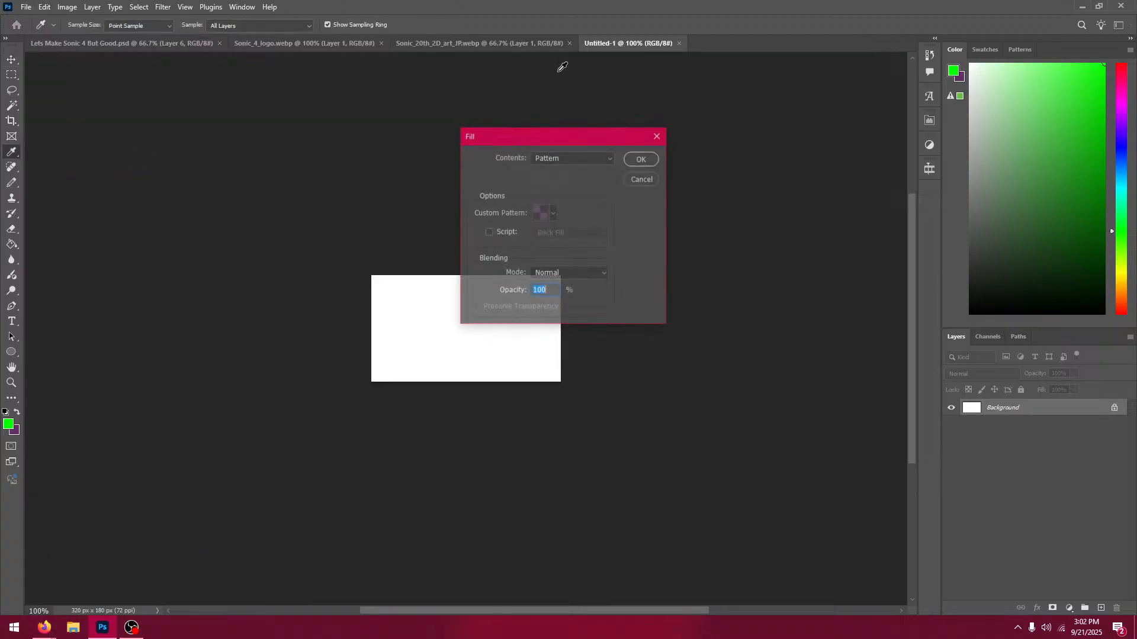
click(545, 213)
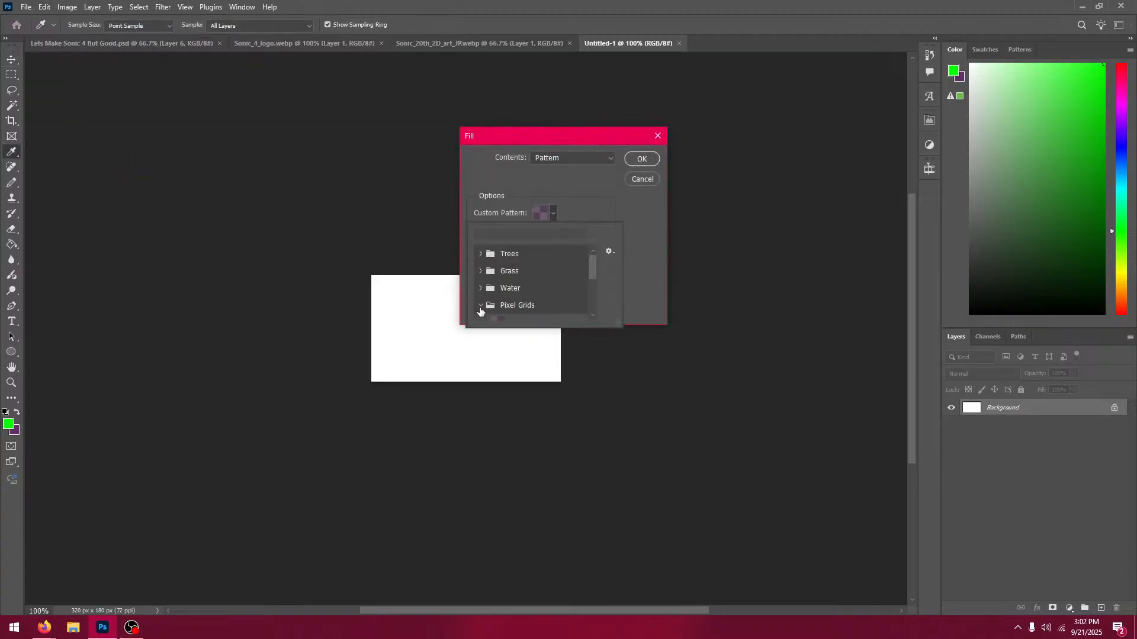
click(501, 307)
click(541, 298)
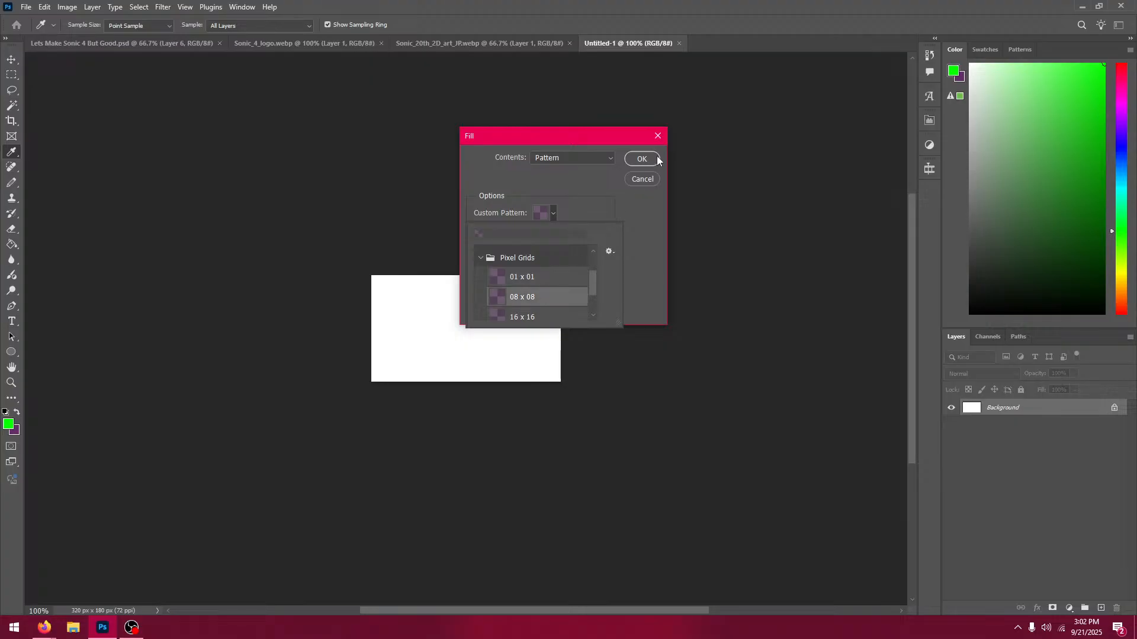
click(656, 161)
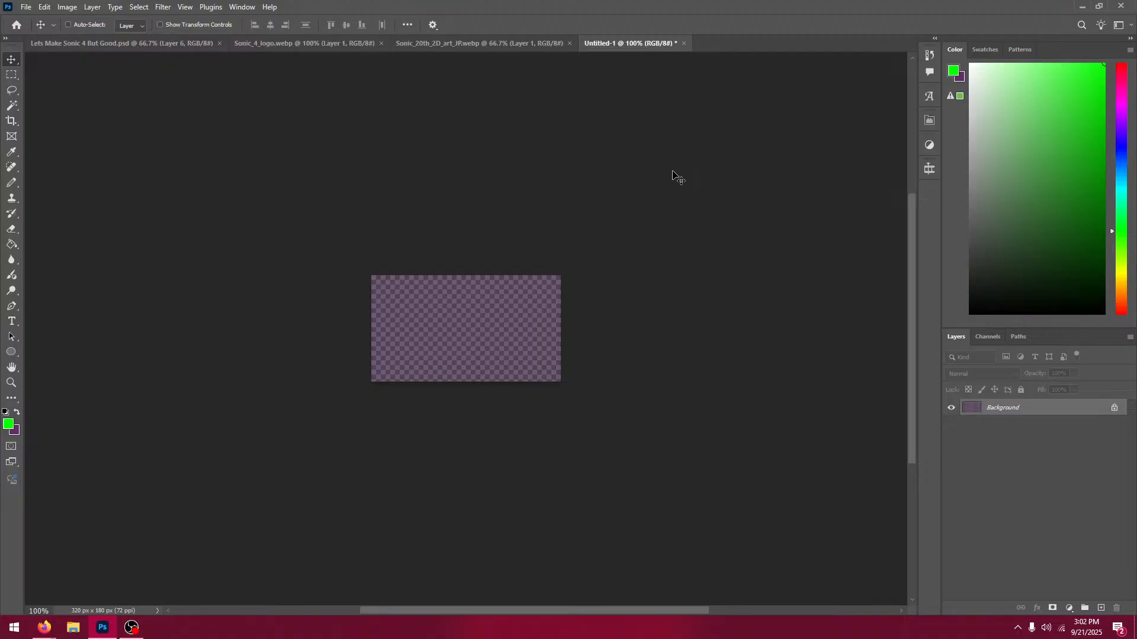
key(Right)
click(545, 233)
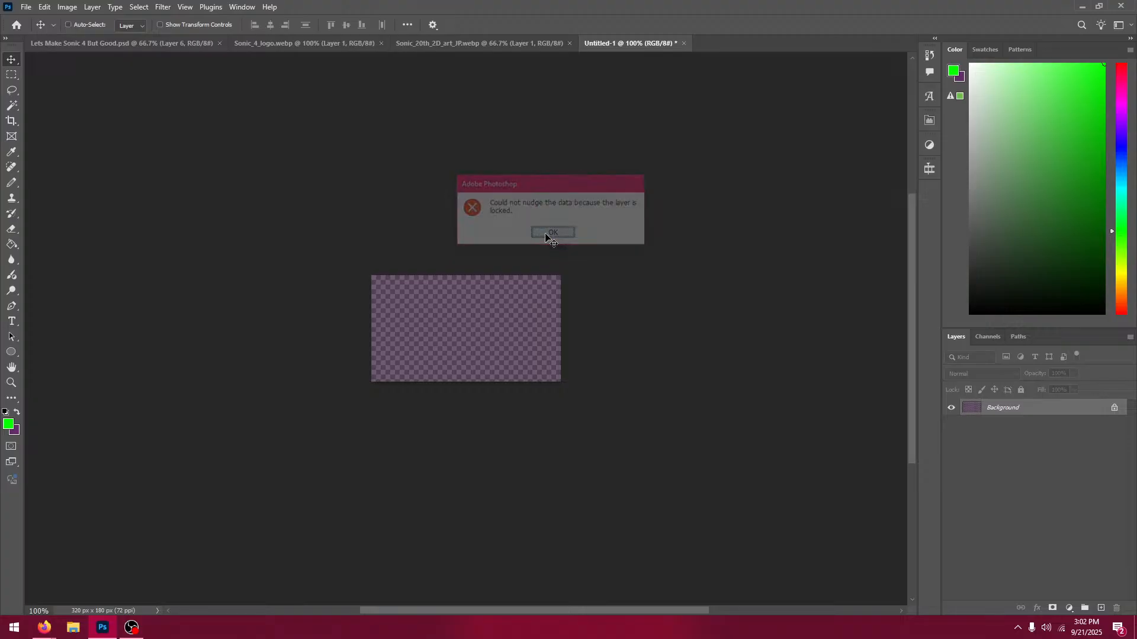
Step: Marquee-select a small area and a larger area of the checkered canvas, clearing each selection
key(ctrl+0)
key(ctrl+minus)
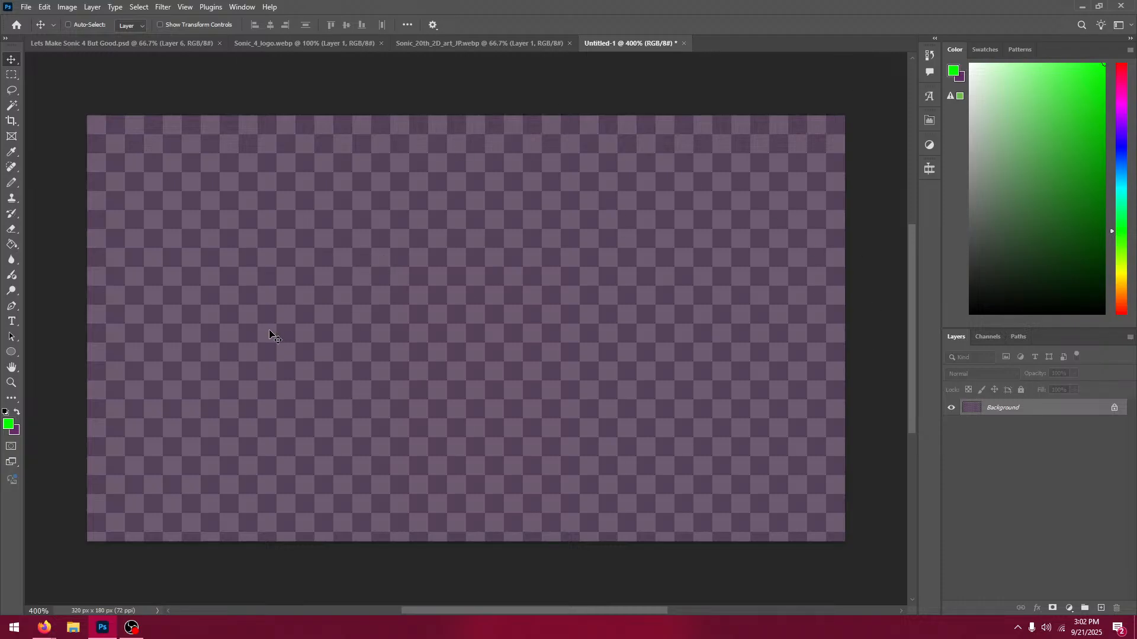
click(22, 77)
drag(78, 110, 99, 126)
click(177, 178)
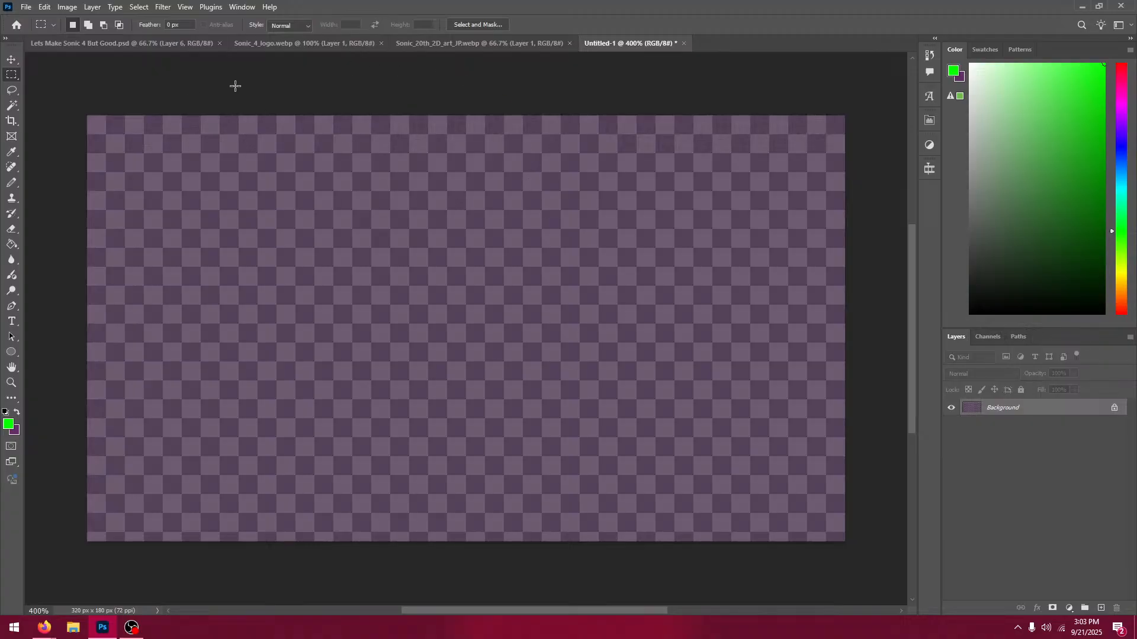
drag(106, 116, 433, 338)
click(331, 211)
Step: Return to Firefox and download the Sonic Advance 3 Sonic the Hedgehog sprite sheet again
mouse_move(45, 627)
click(68, 595)
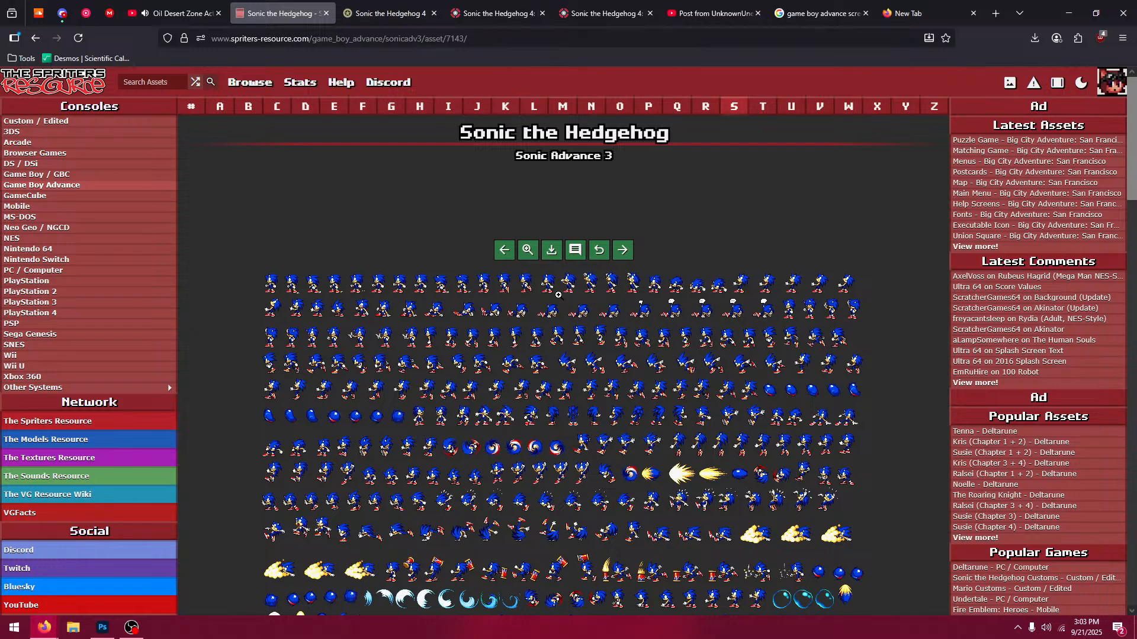
click(552, 256)
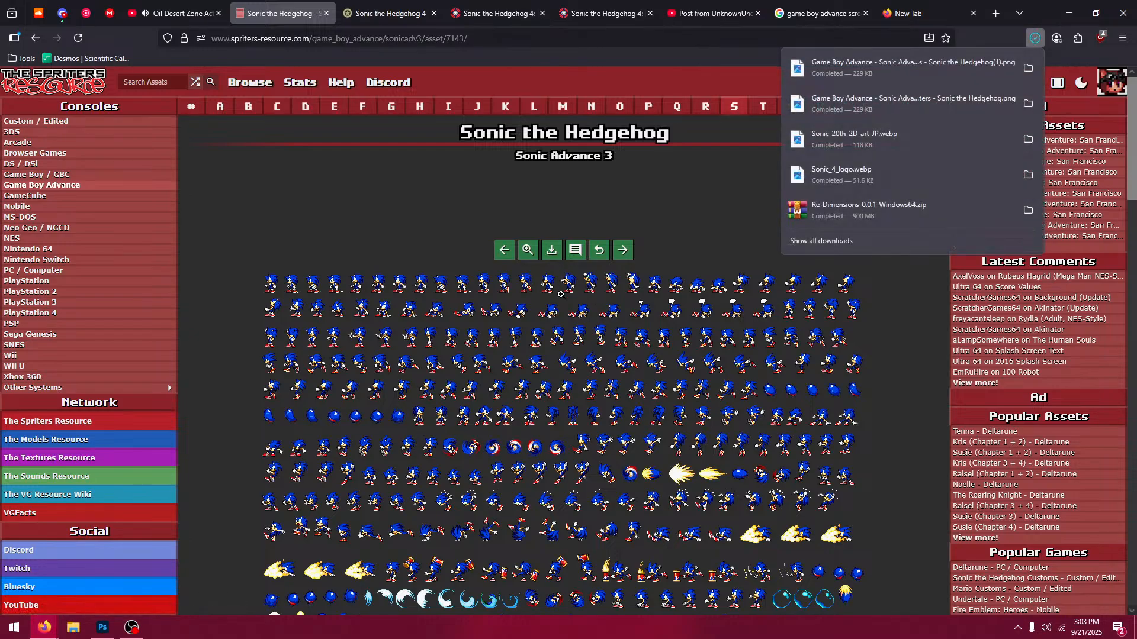
Step: Back in Photoshop, delete the duplicate "Sonic the Hedgehog(1).png" from Downloads and open the original Sonic Advance 3 sprite sheet
click(102, 628)
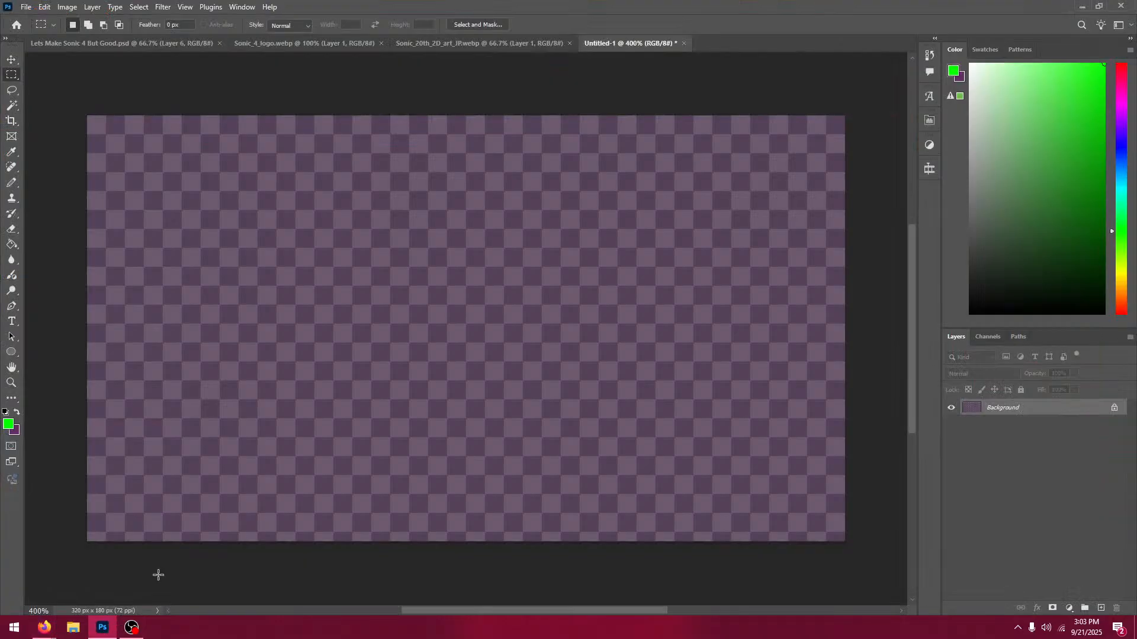
click(23, 7)
click(36, 29)
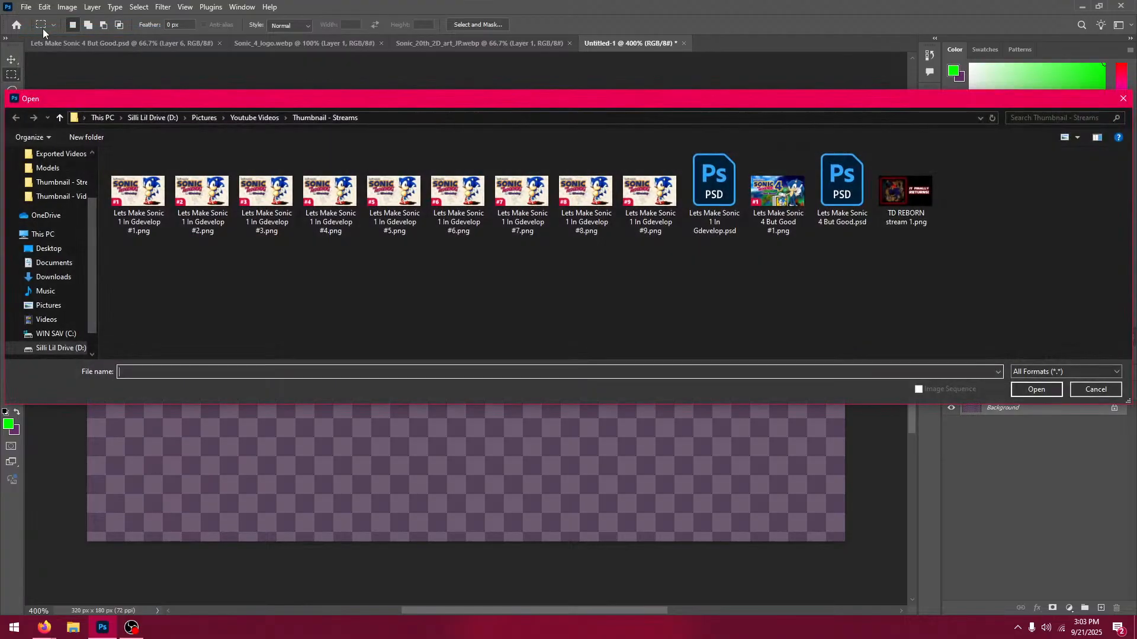
click(45, 179)
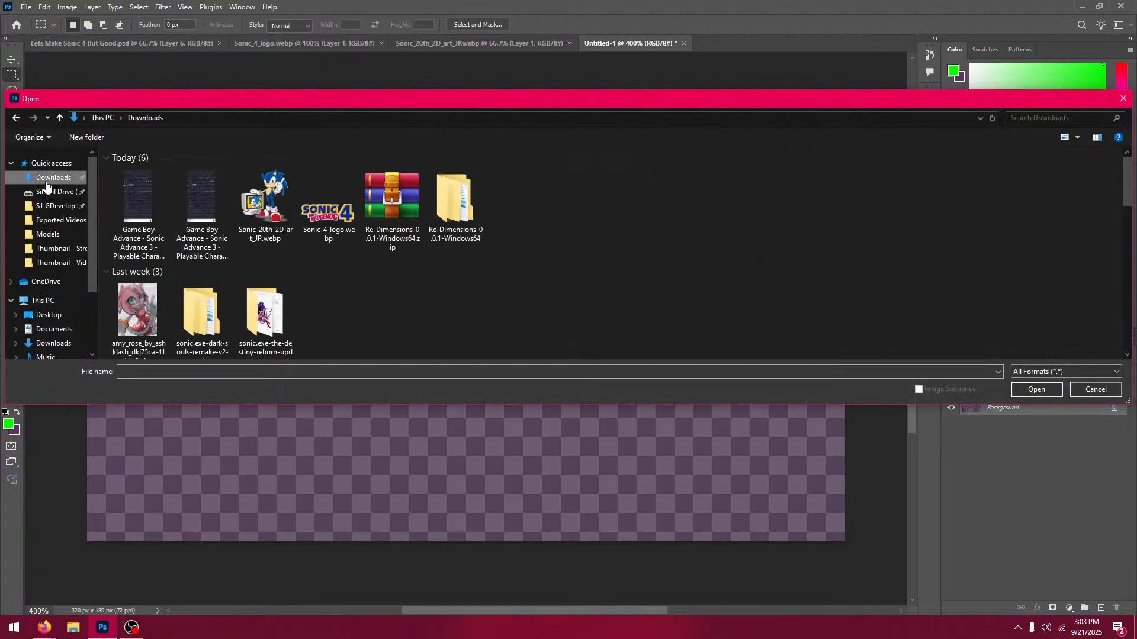
click(157, 189)
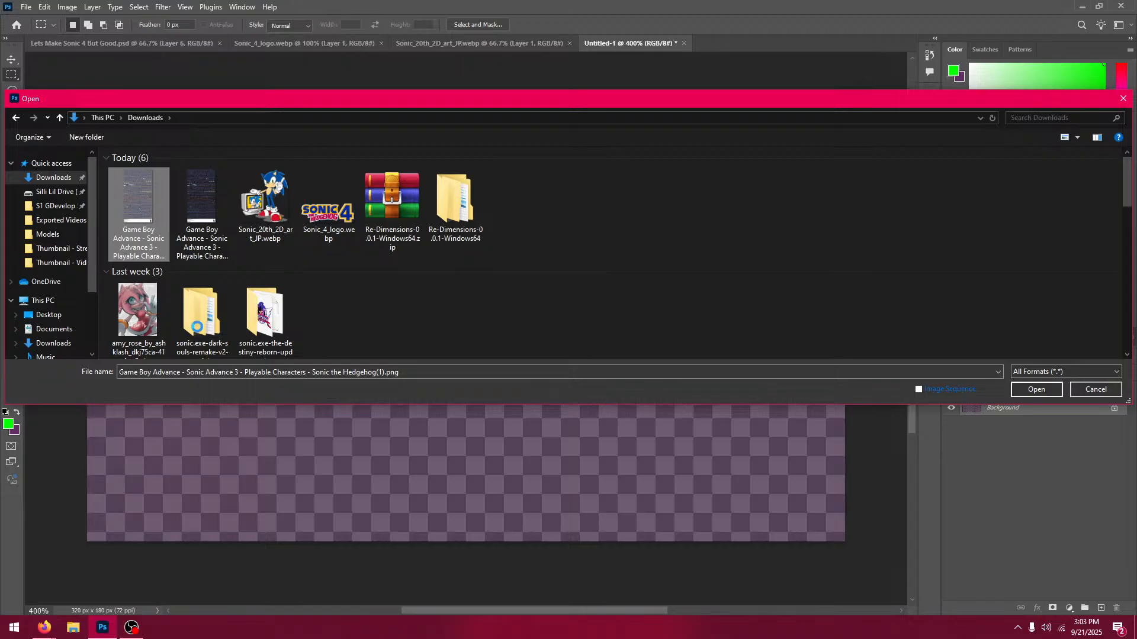
right_click(147, 195)
click(207, 559)
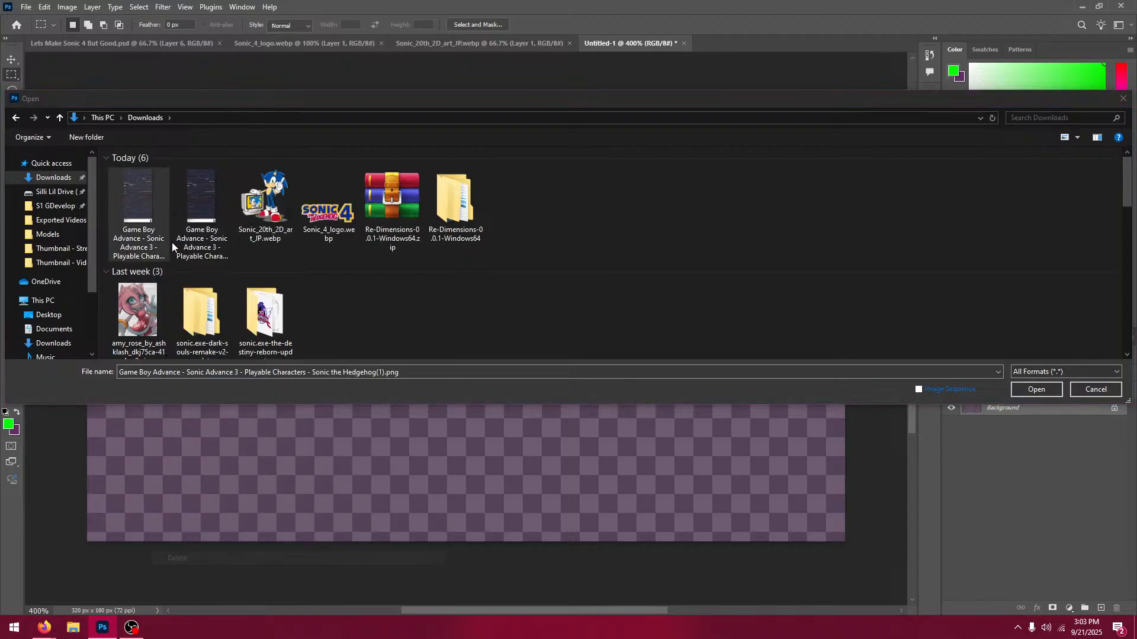
double_click(141, 191)
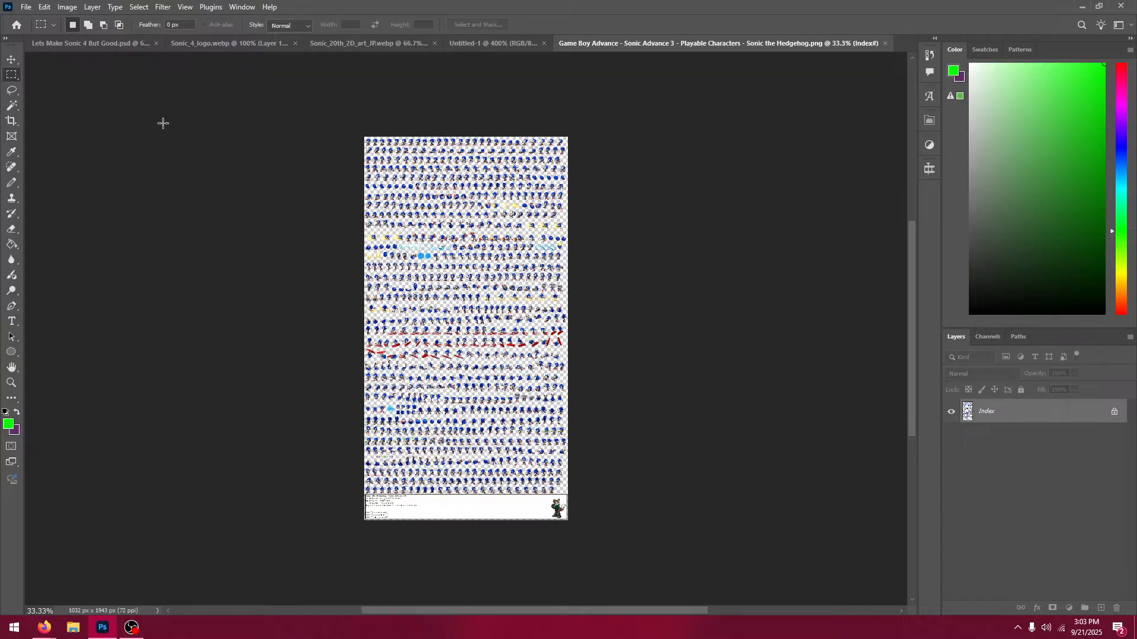
Step: Convert the sprite sheet to RGB Color and fill its transparent background with bright green using the Paint Bucket
click(59, 7)
mouse_move(65, 18)
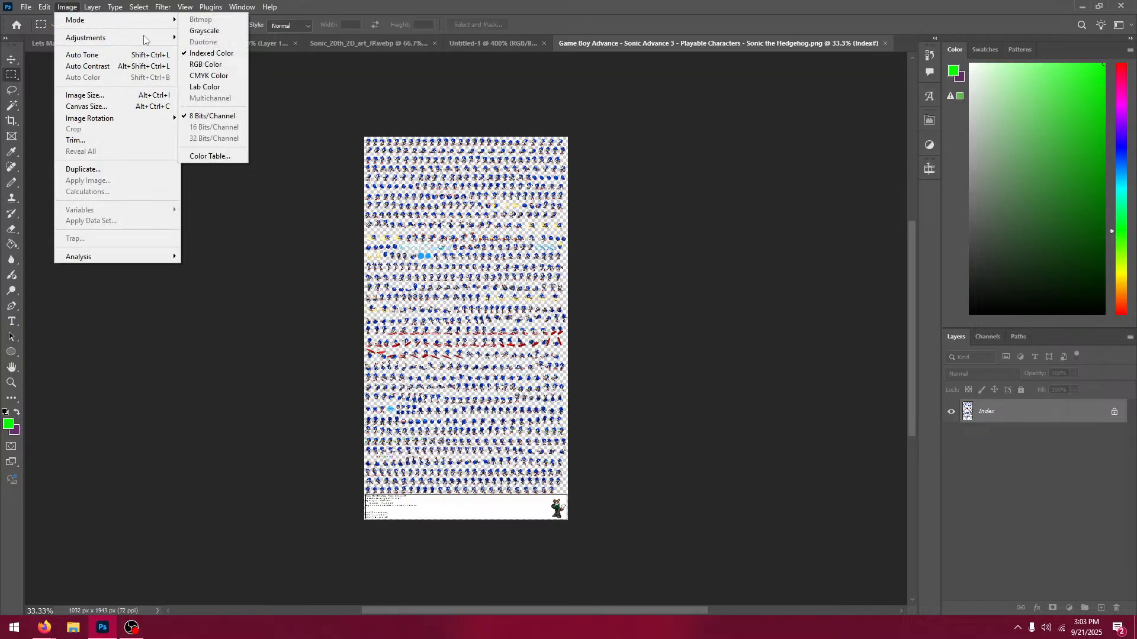
click(201, 69)
key(g)
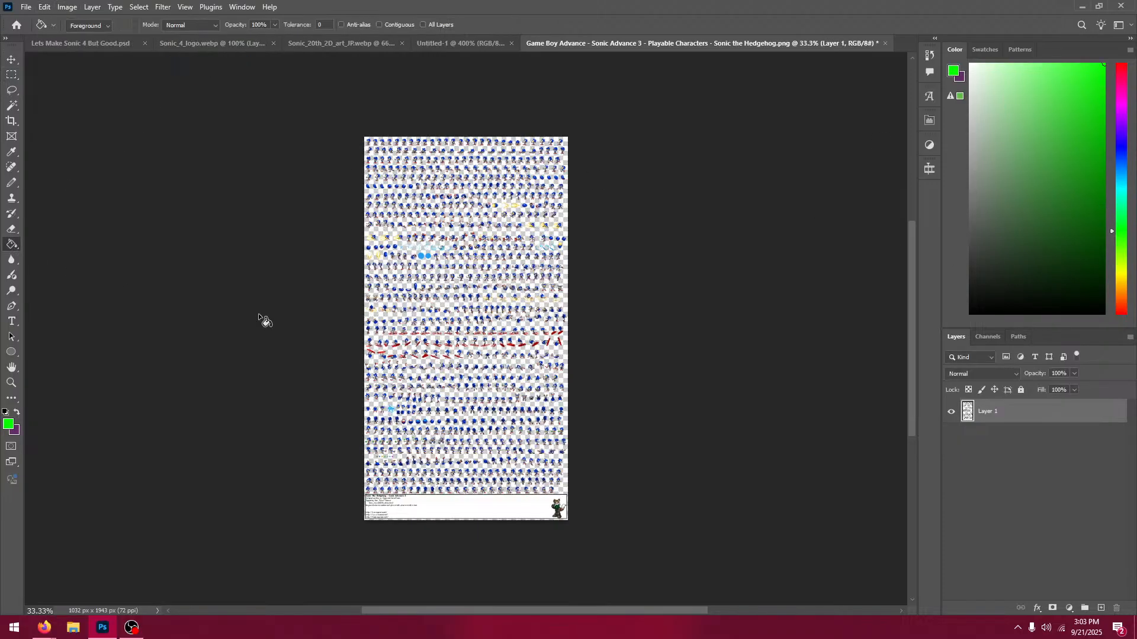
click(514, 349)
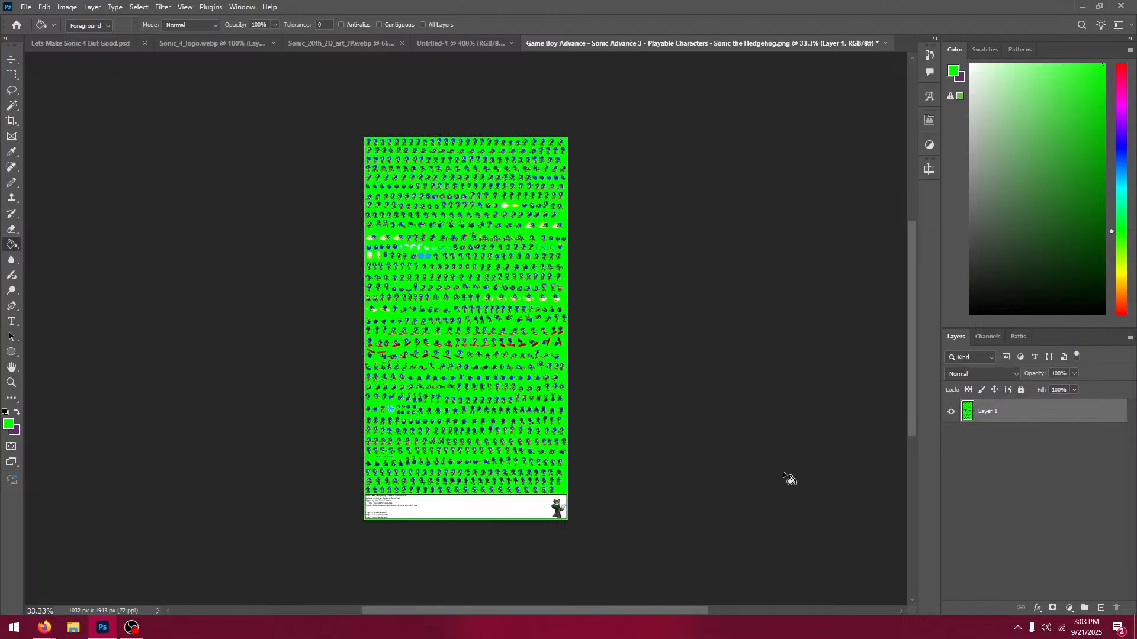
Step: Add a new layer filled with bright green above the sprites and duplicate the sprite layer, Layer 1
click(1101, 608)
click(493, 411)
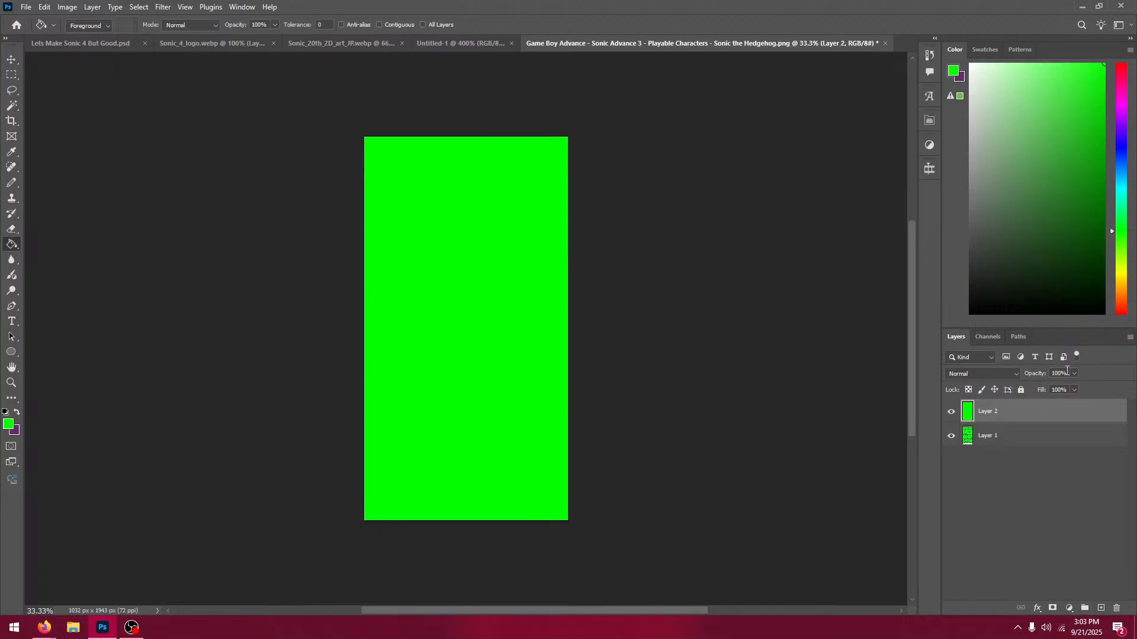
click(1031, 436)
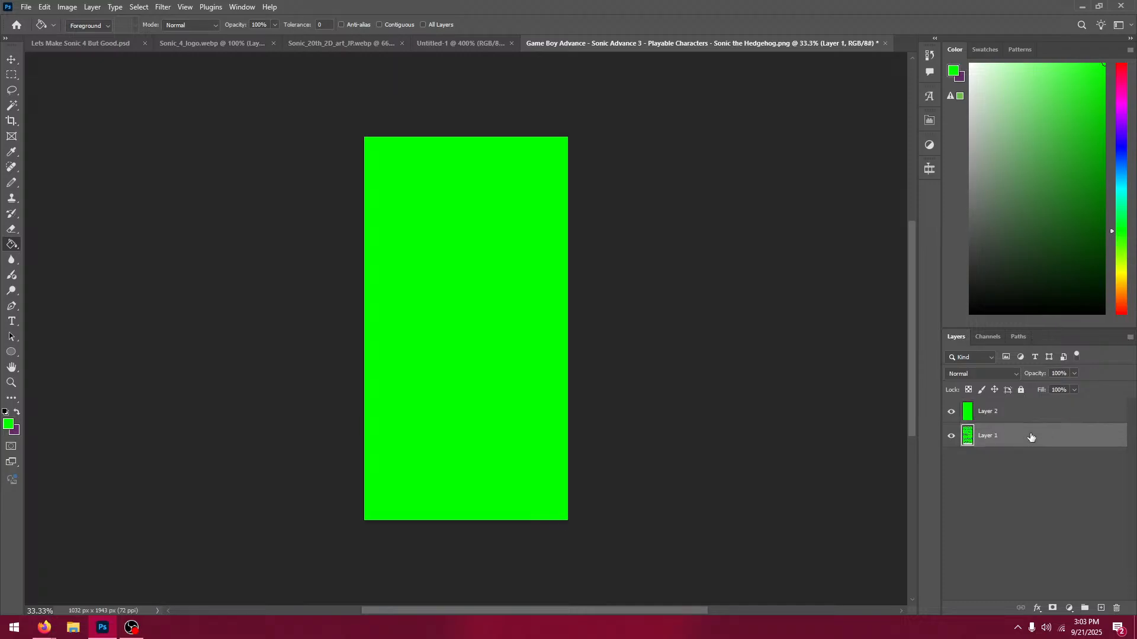
key(ctrl+j)
Step: Set the opacity of the solid green Layer 2 to 50%
click(1033, 412)
click(1060, 374)
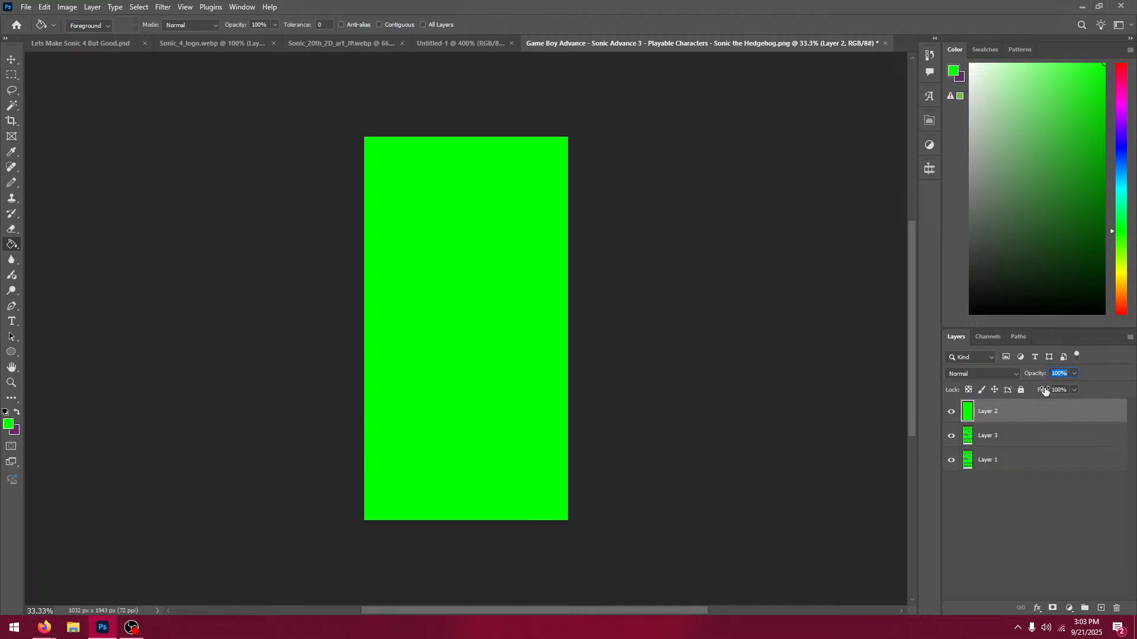
text(50)
key(Return)
Step: Merge the half-transparent green Layer 2 with the duplicated sprite layer, Layer 3
shift+click(1006, 446)
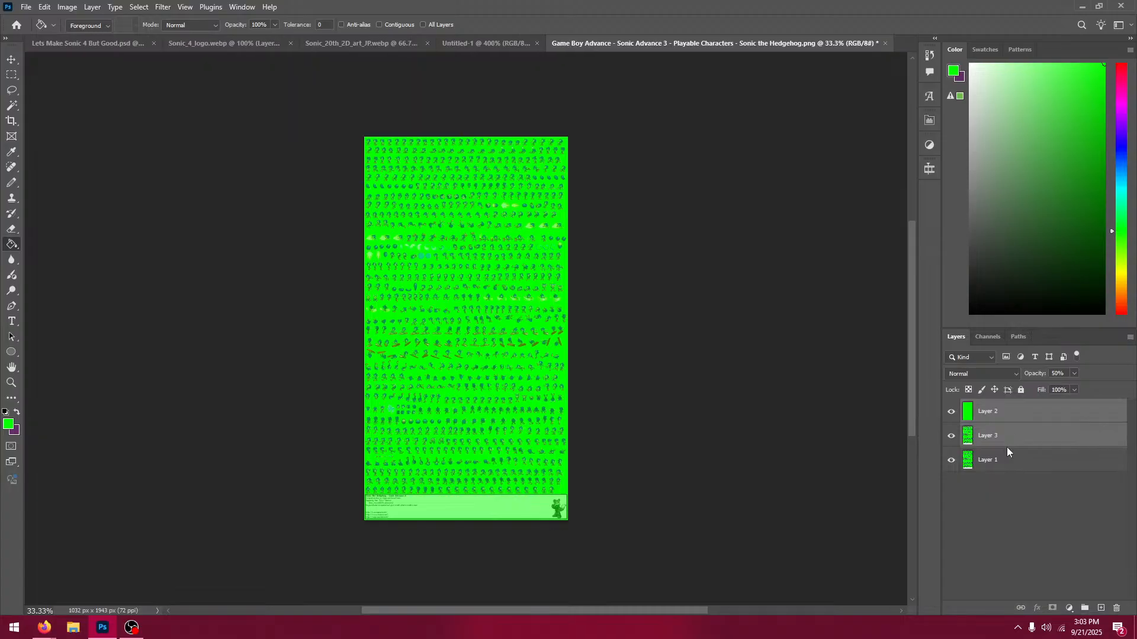
right_click(1007, 446)
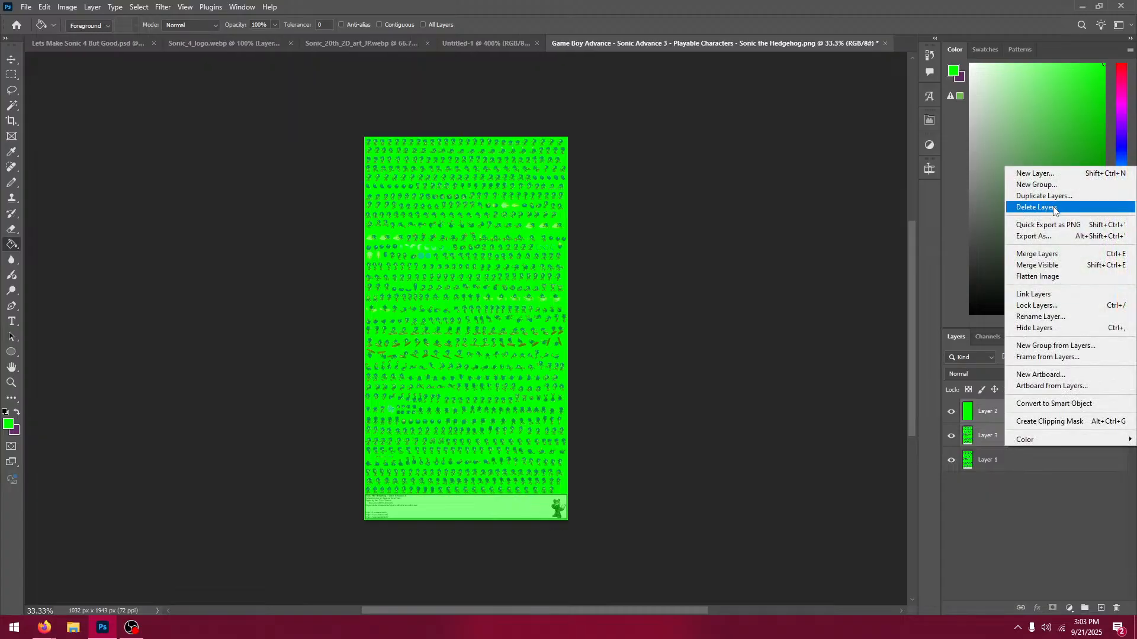
click(1058, 254)
Step: Flip the merged green-tinted sprite layer horizontally
drag(609, 258, 601, 468)
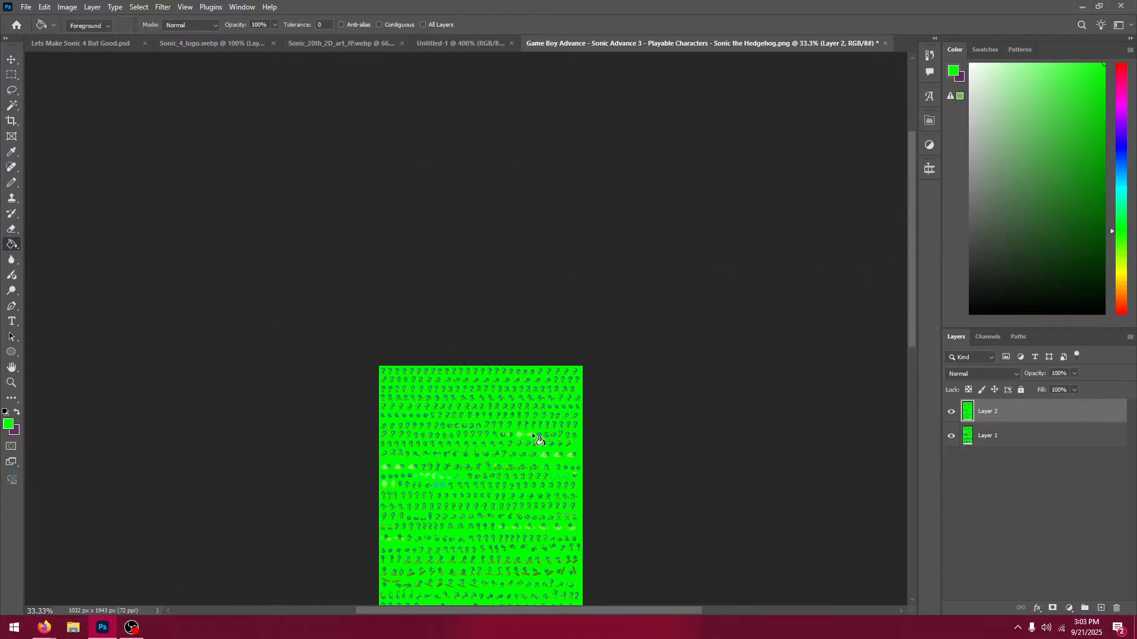
scroll(532, 437, up, 3)
scroll(536, 438, up, 1)
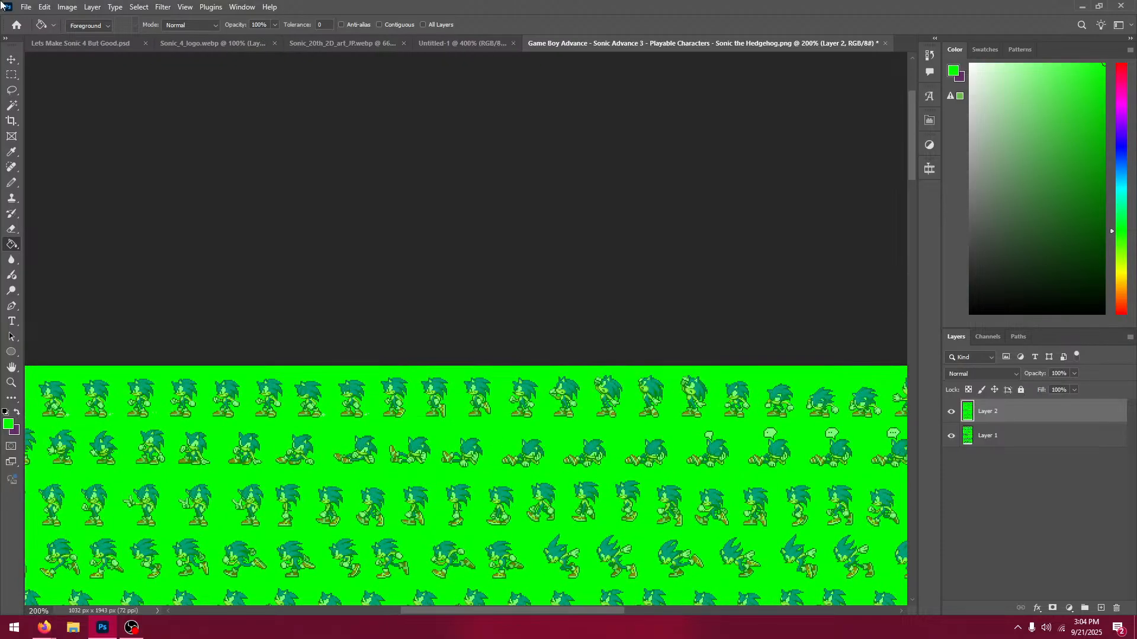
click(44, 7)
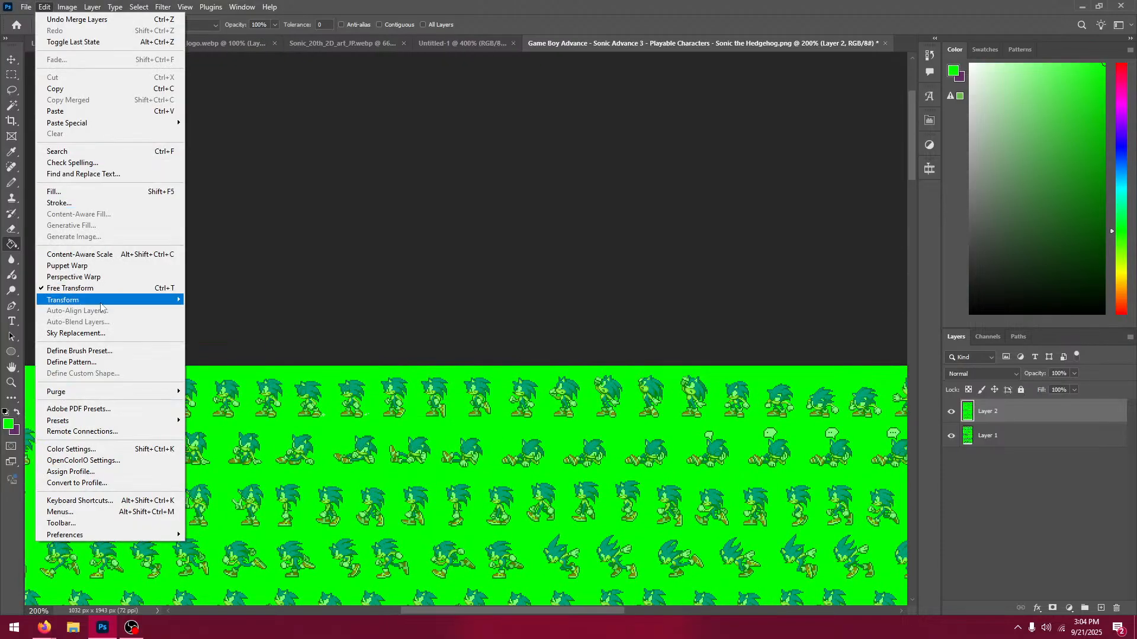
mouse_move(148, 300)
click(234, 519)
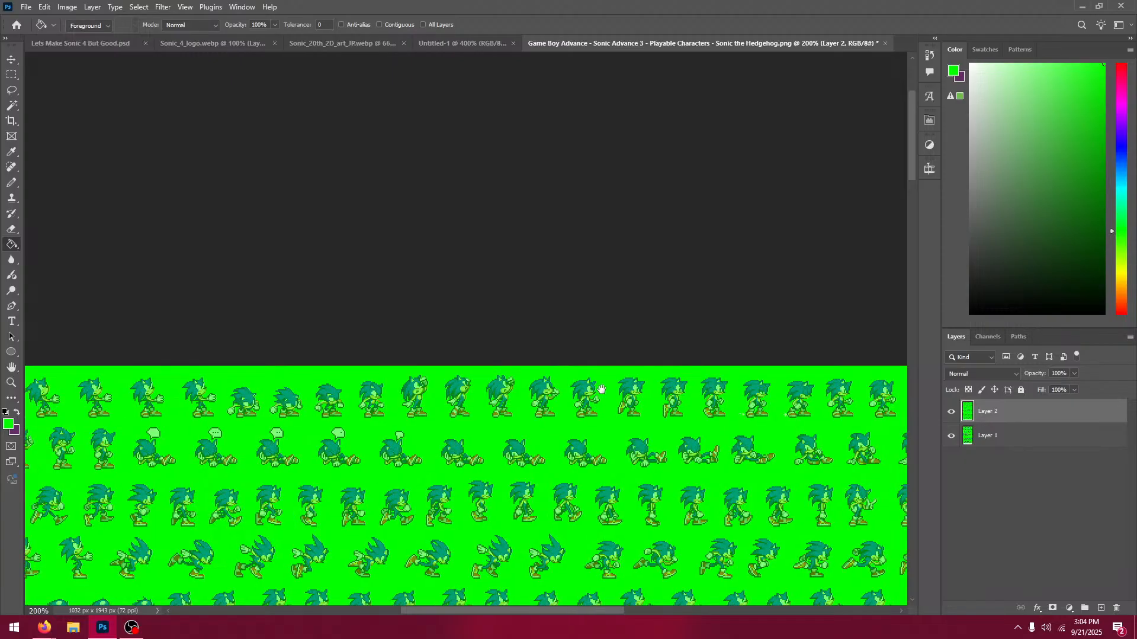
drag(846, 355, 243, 298)
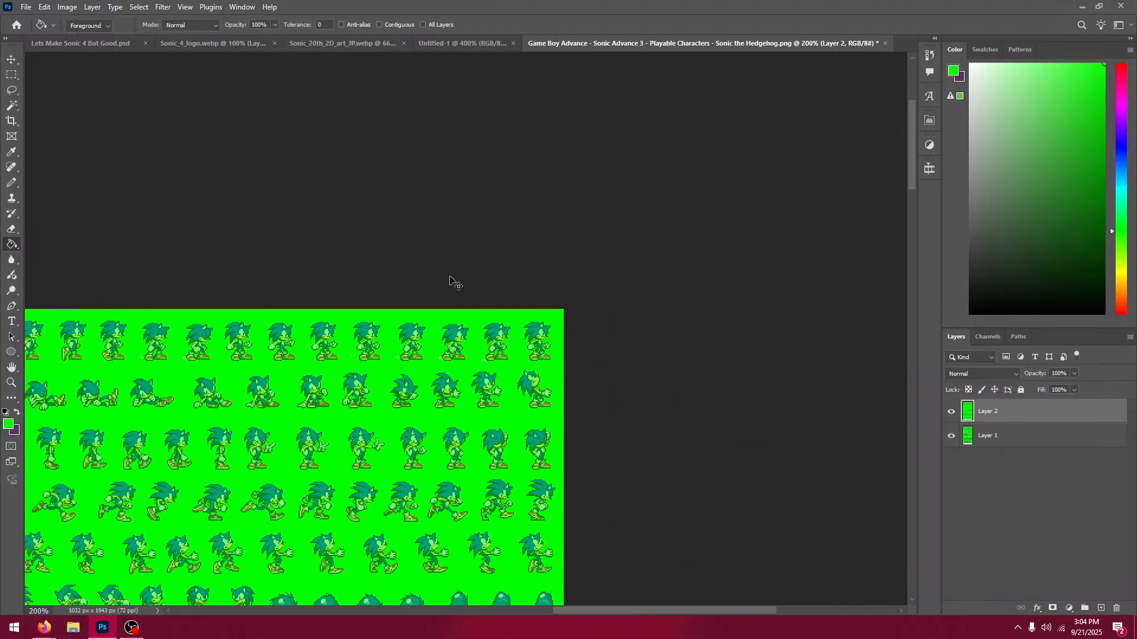
scroll(449, 281, up, 6)
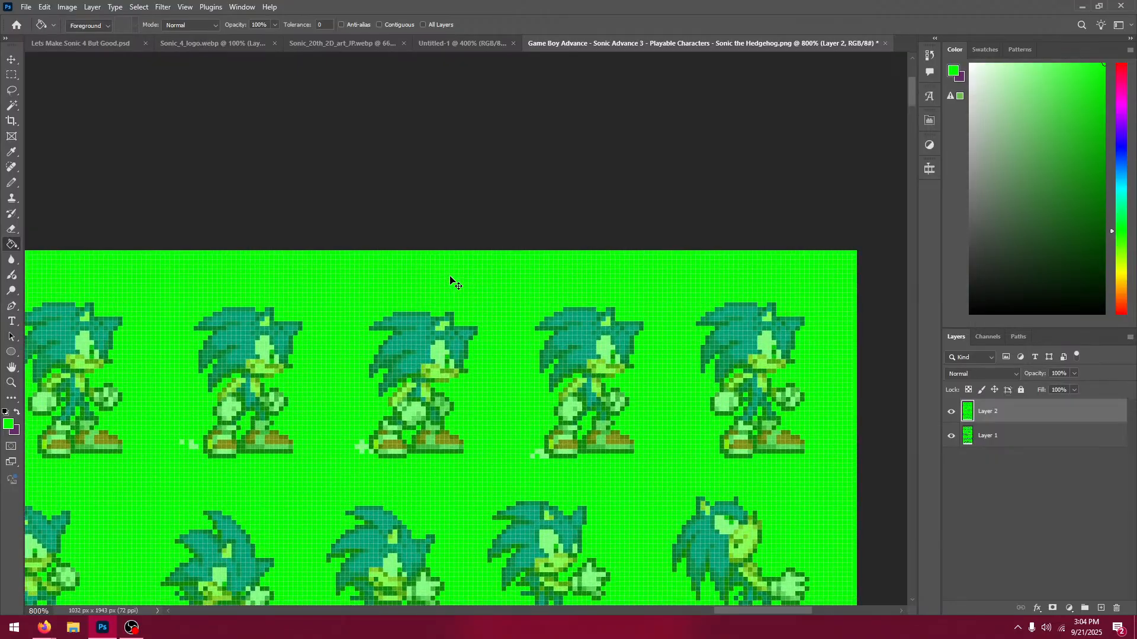
scroll(450, 280, up, 1)
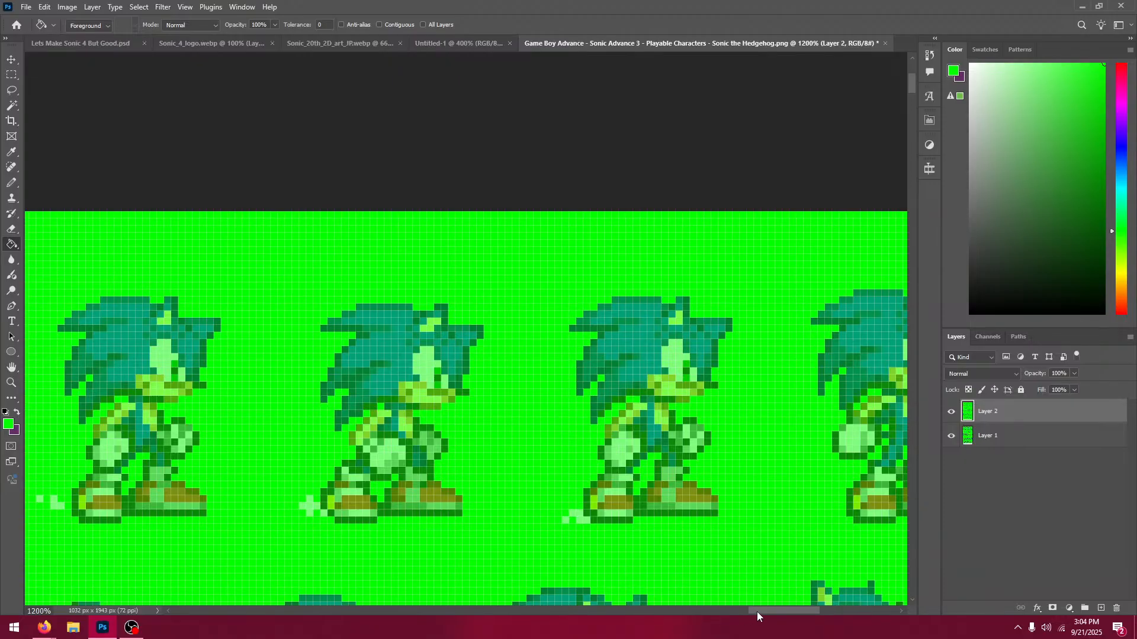
drag(756, 612, 781, 612)
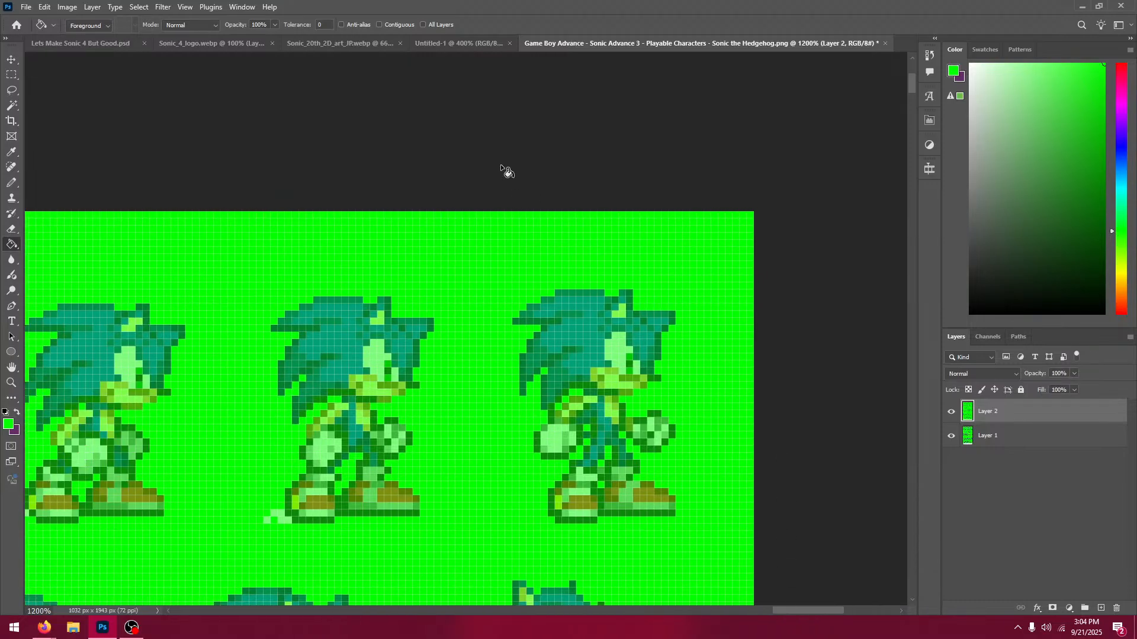
Step: Close the Sonic_20th_2D_art_JP.webp and Sonic_4_logo.webp documents and return to the Sonic Advance 3 sprite sheet
click(460, 42)
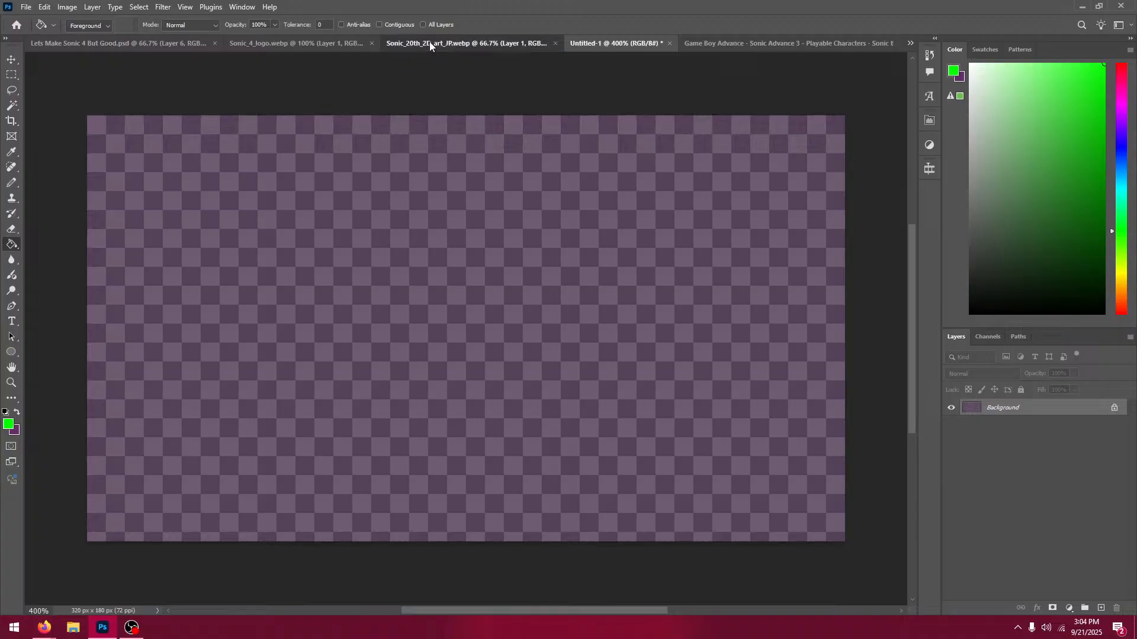
click(428, 43)
click(555, 43)
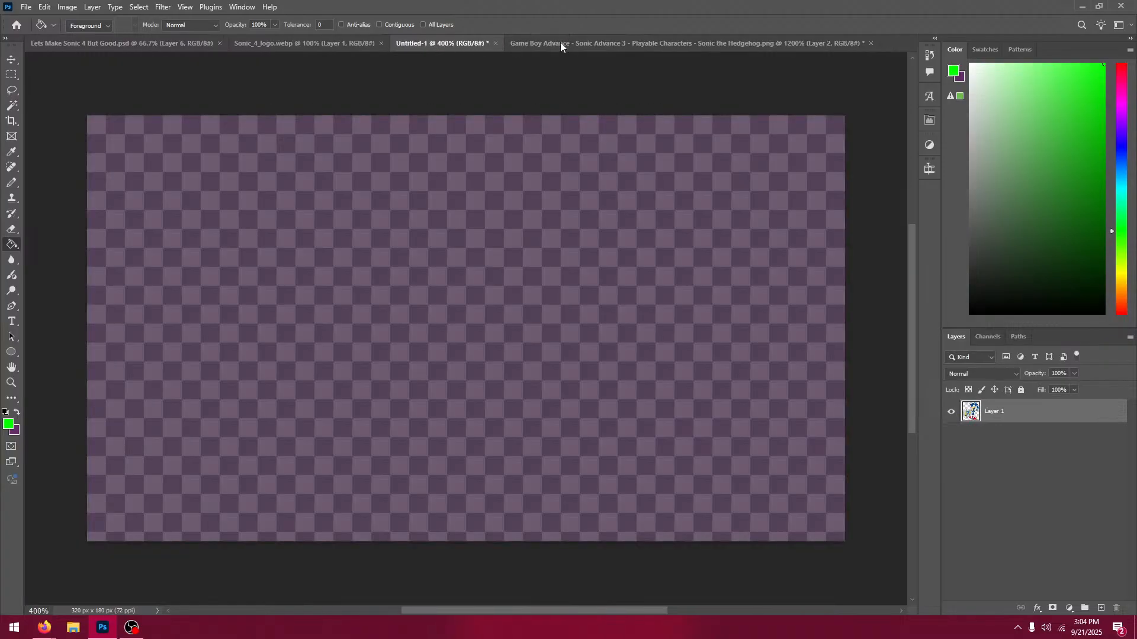
click(346, 40)
click(381, 43)
click(191, 40)
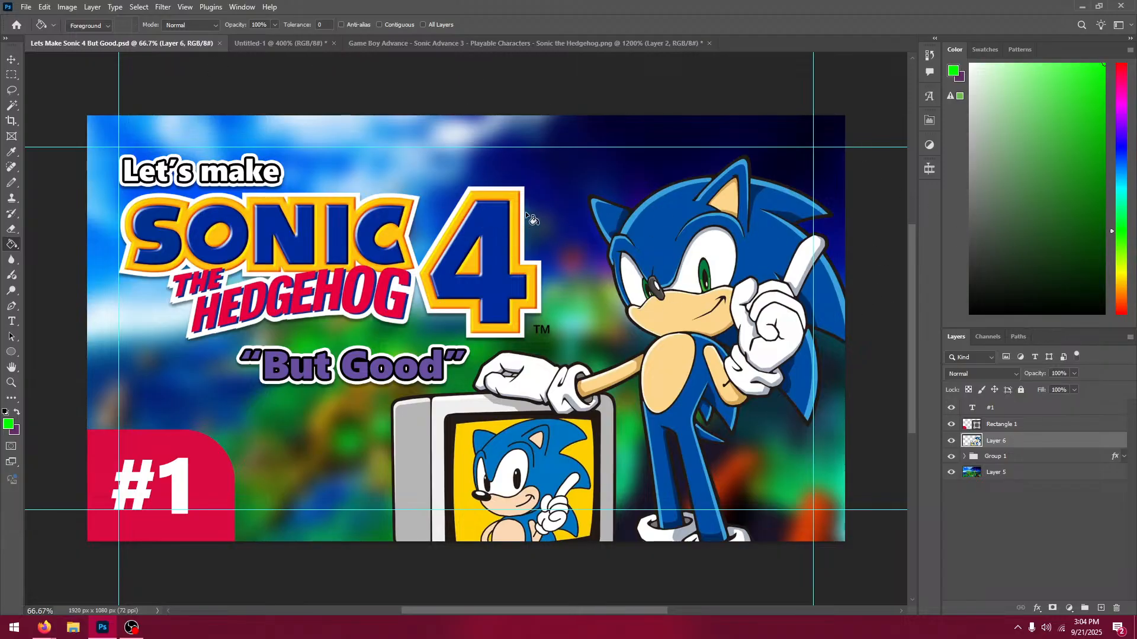
click(424, 45)
scroll(669, 332, up, 2)
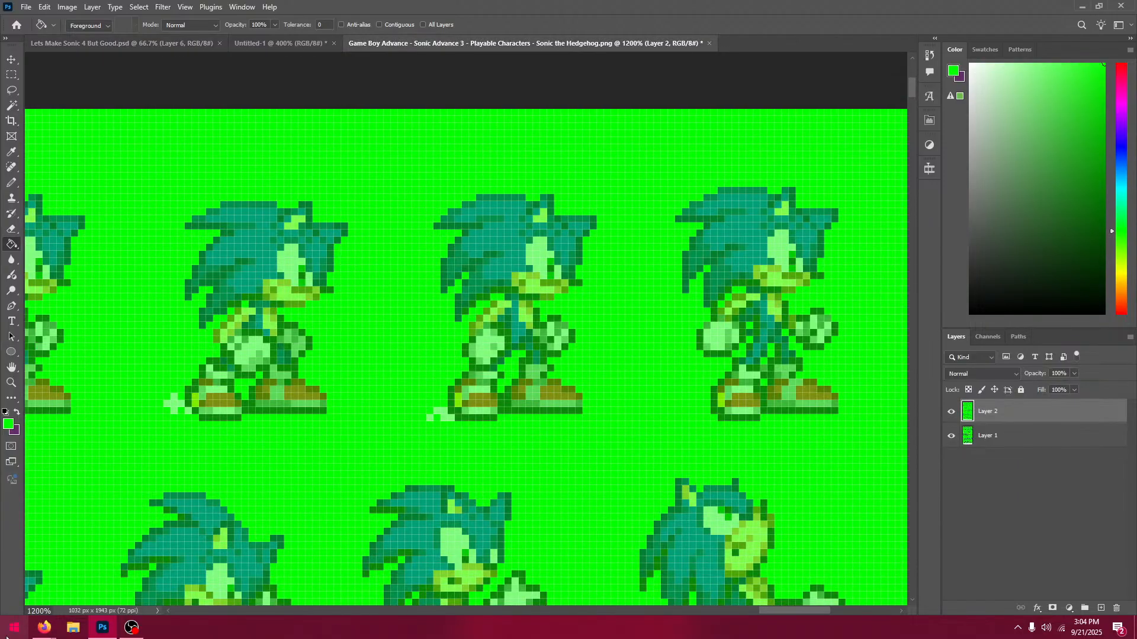
Step: Switch to Firefox, look through the open Sonic 4: Episode I wiki pages and close the YouTube post tab
mouse_move(44, 627)
click(66, 595)
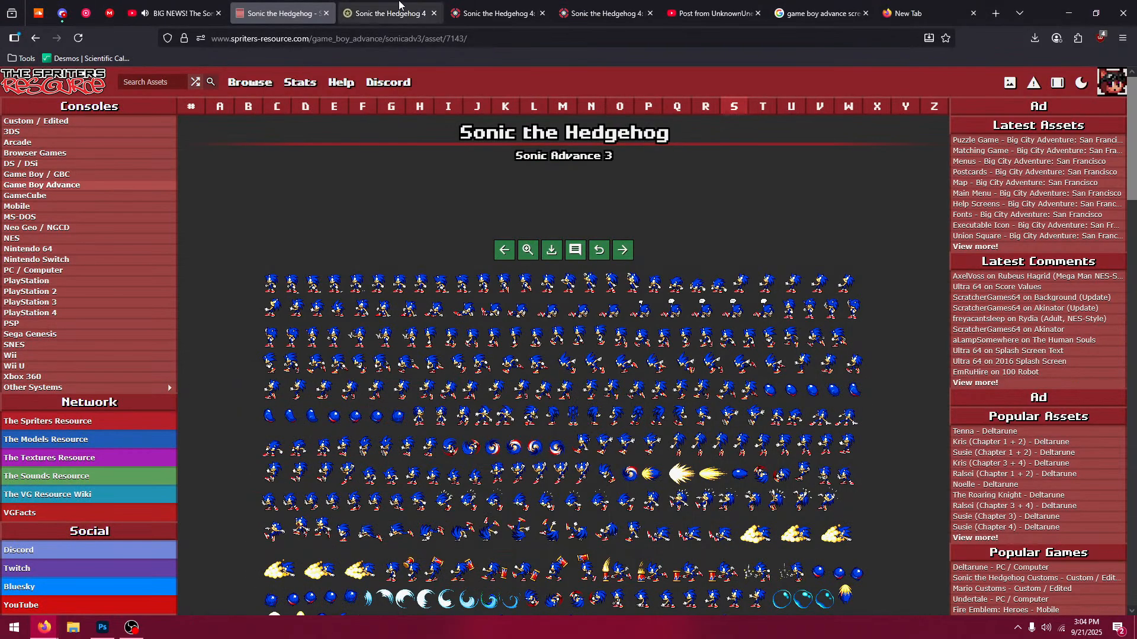
click(391, 13)
click(491, 6)
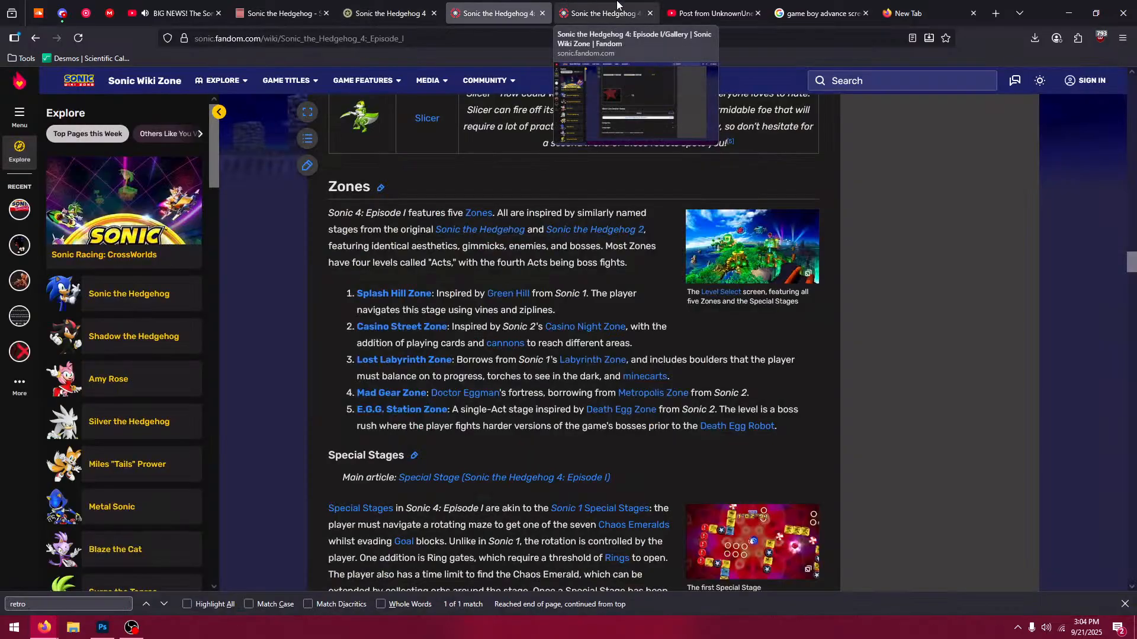
scroll(548, 233, up, 6)
scroll(592, 125, up, 15)
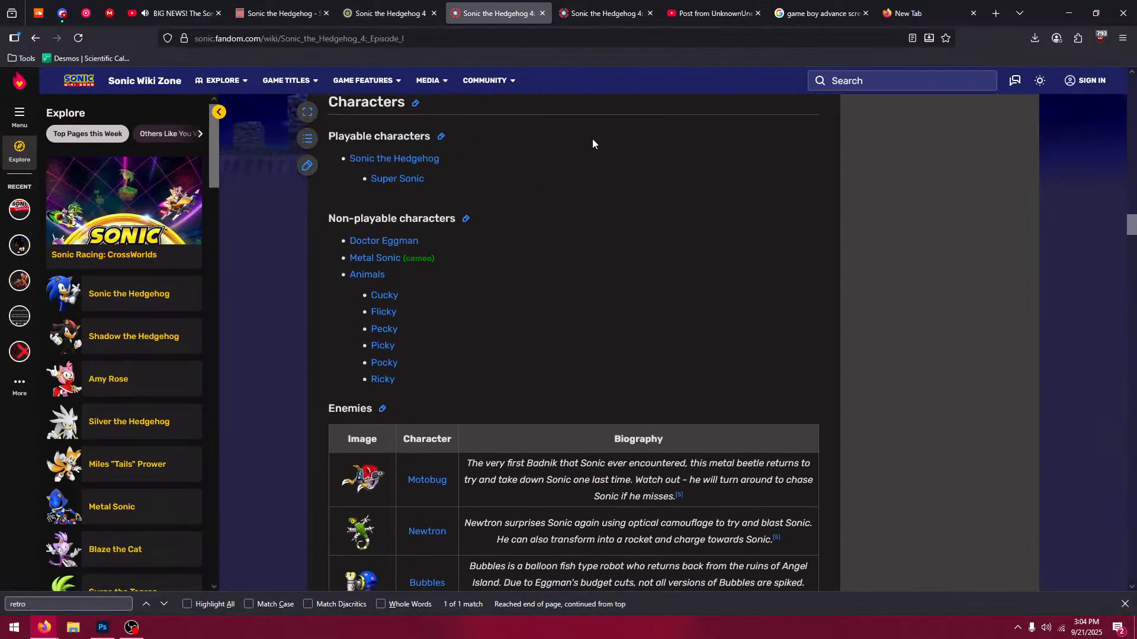
click(604, 13)
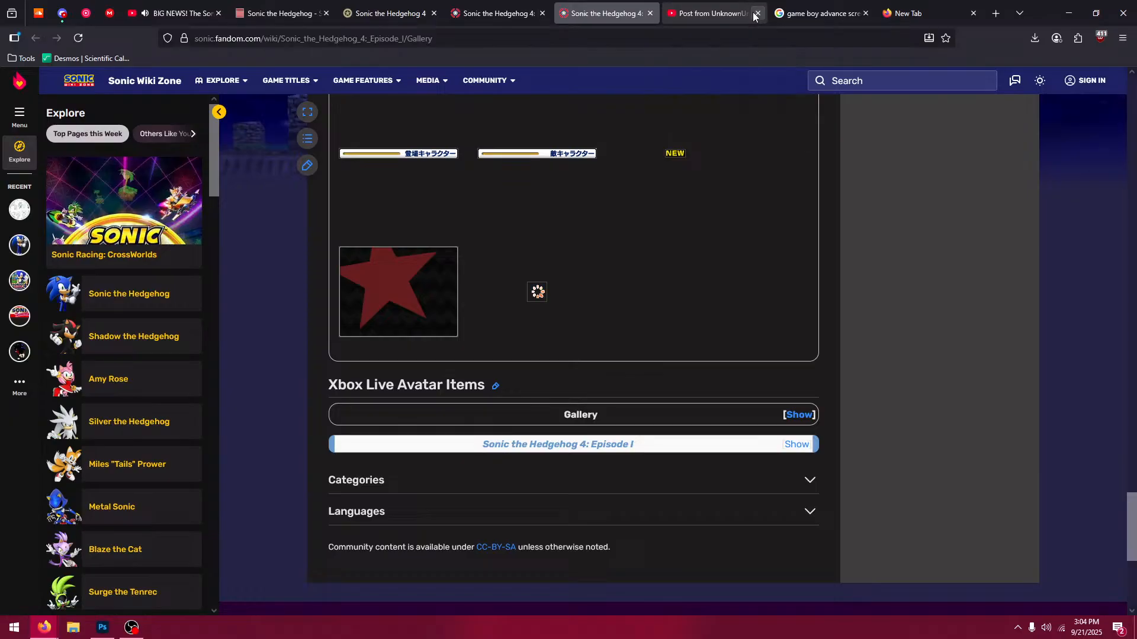
click(757, 13)
click(803, 13)
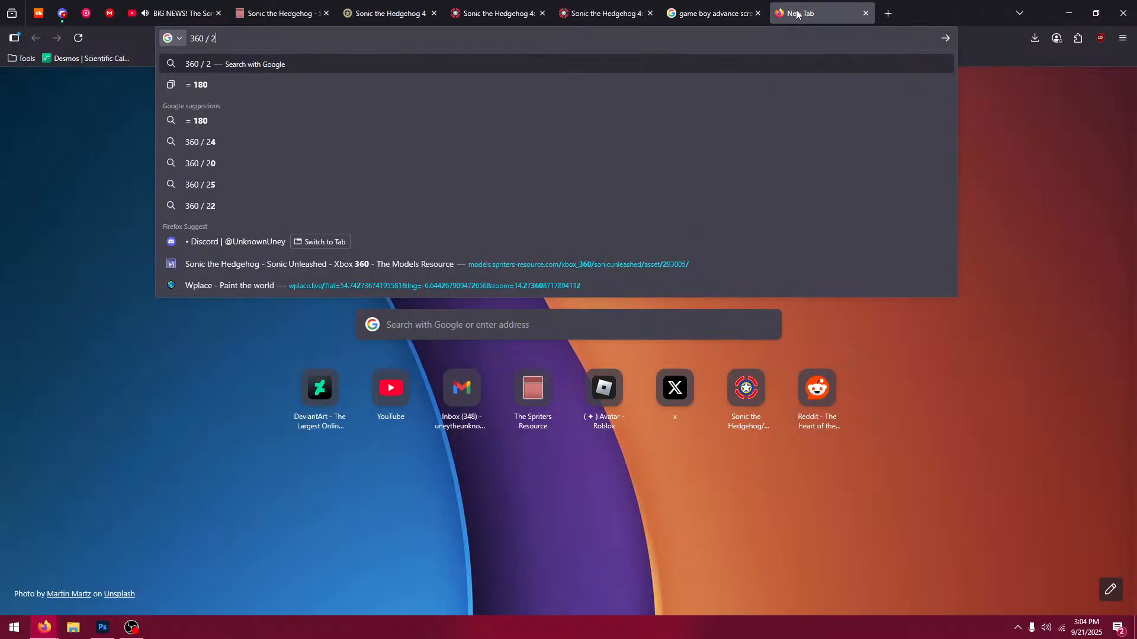
Step: Examine the Game Boy Advance screen resolution in the open search results
click(714, 13)
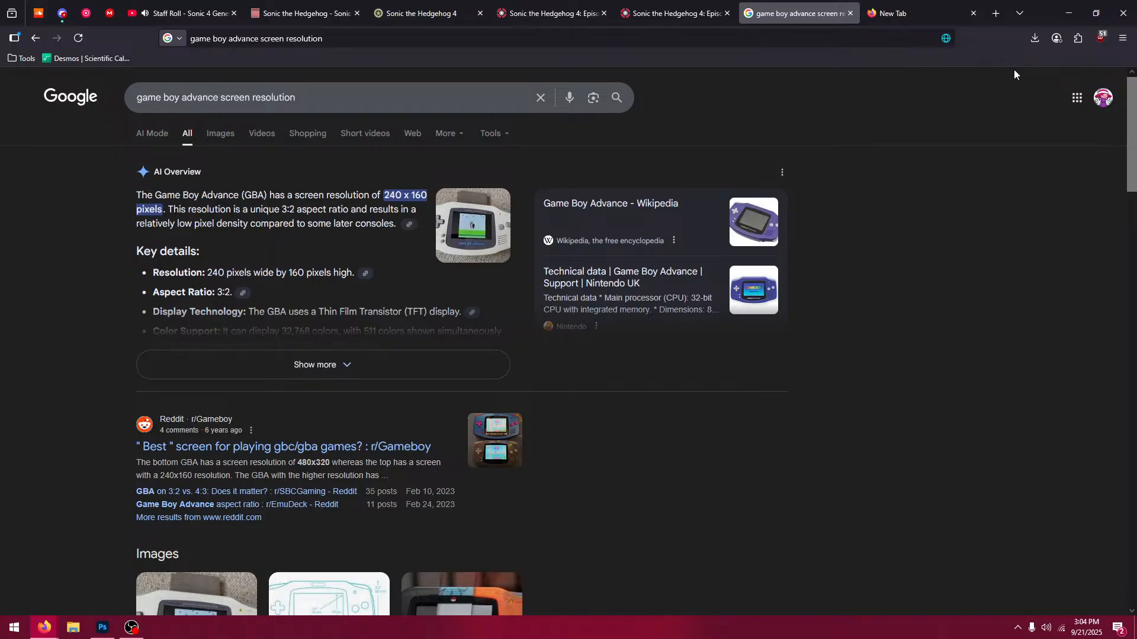
mouse_move(683, 14)
drag(396, 196, 459, 204)
click(384, 195)
click(675, 13)
click(793, 13)
drag(384, 196, 429, 196)
Step: Back in Photoshop, copy an area of about 32 x 40 px around the last sprite in the first row into Untitled-1
click(102, 627)
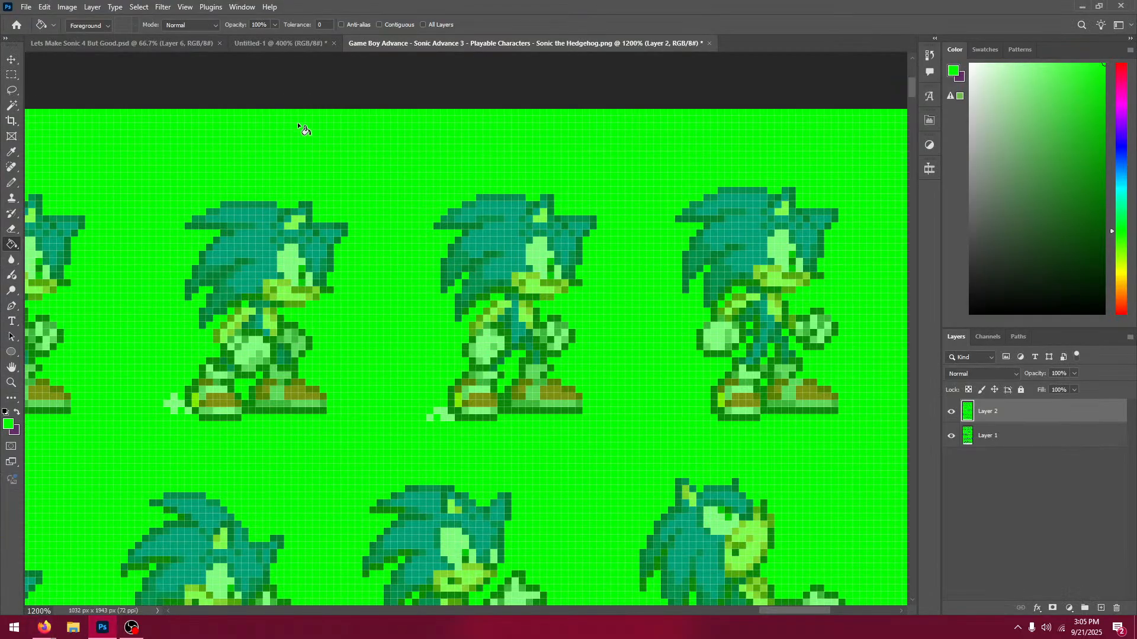
click(275, 47)
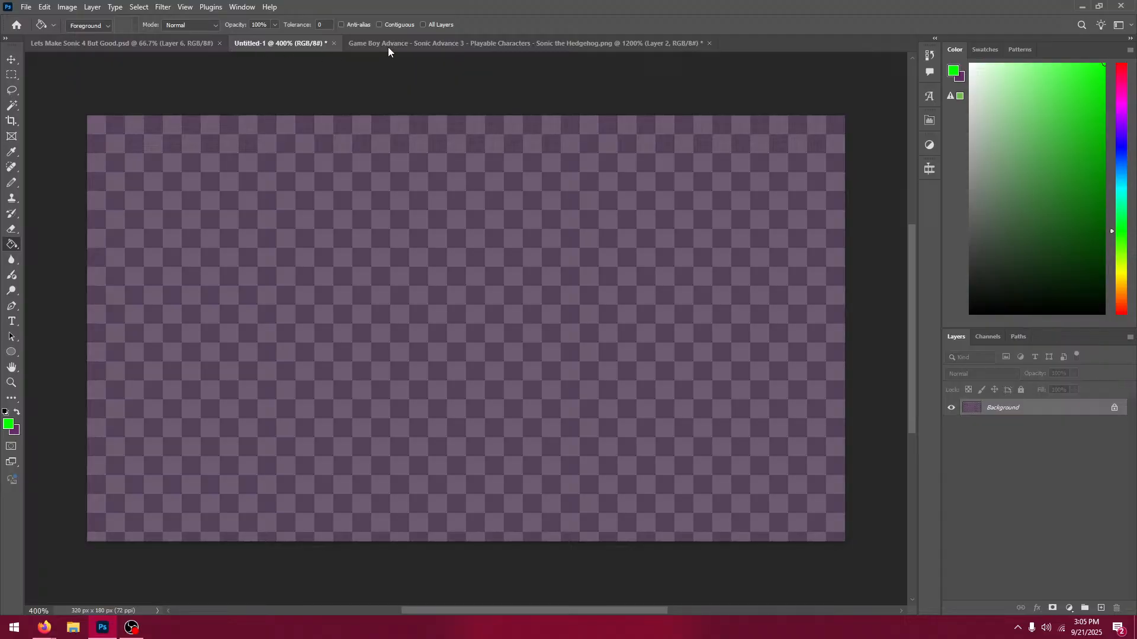
click(439, 42)
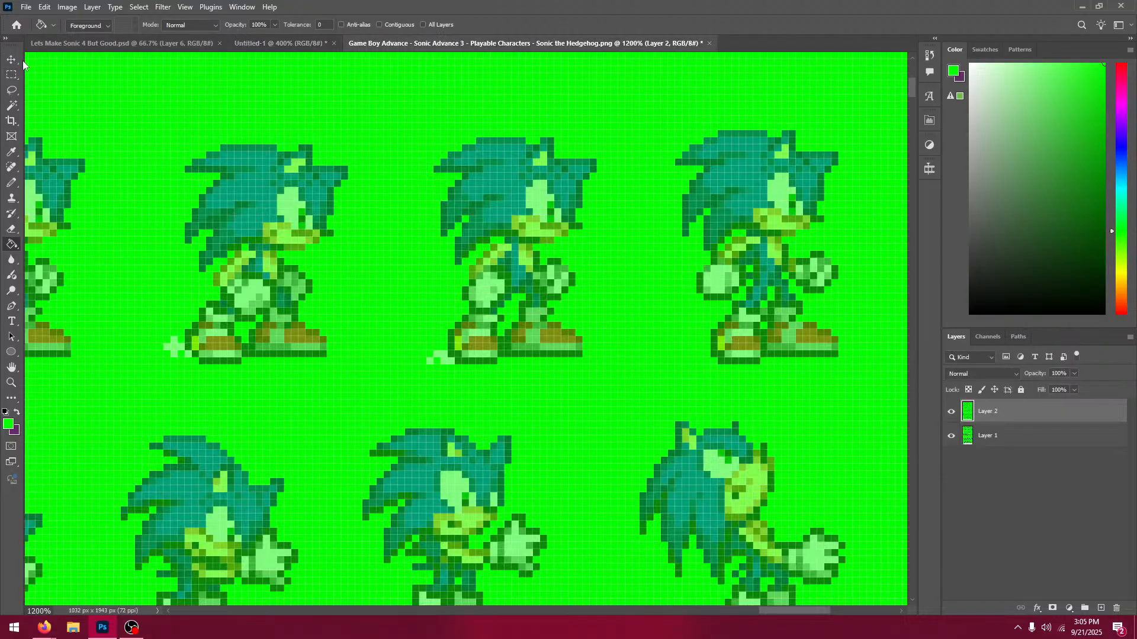
click(11, 74)
scroll(515, 113, right, 3)
drag(524, 102, 751, 384)
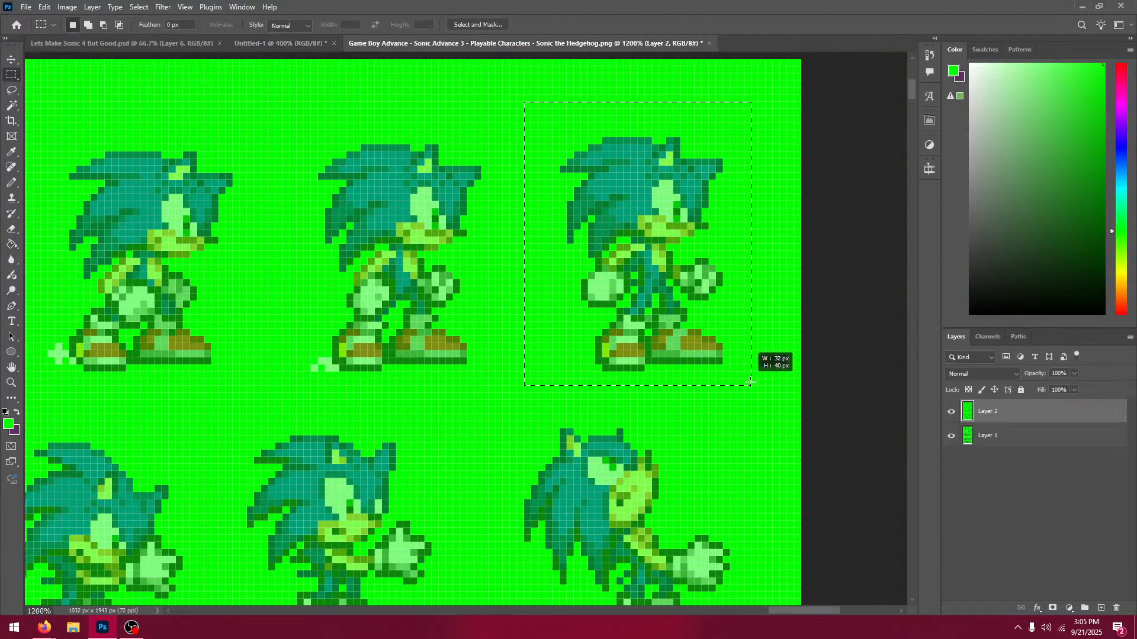
key(ctrl+c)
click(278, 42)
key(ctrl+v)
Step: Remove the green background around the pasted sprite using the Magic Wand with anti-aliasing turned off
key(w)
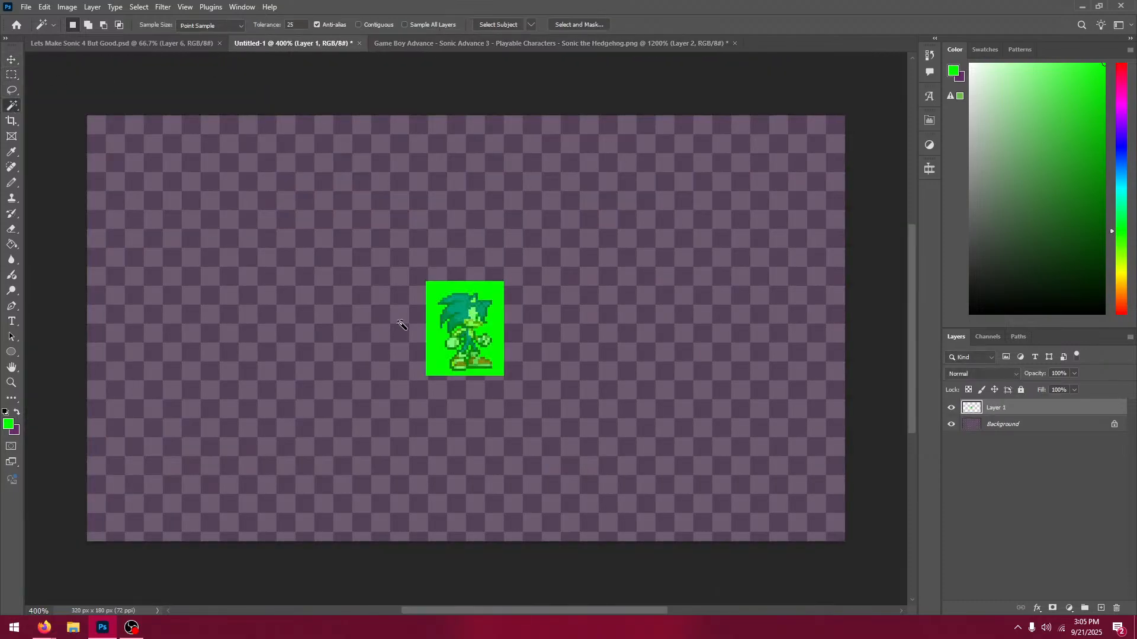
click(439, 347)
key(Delete)
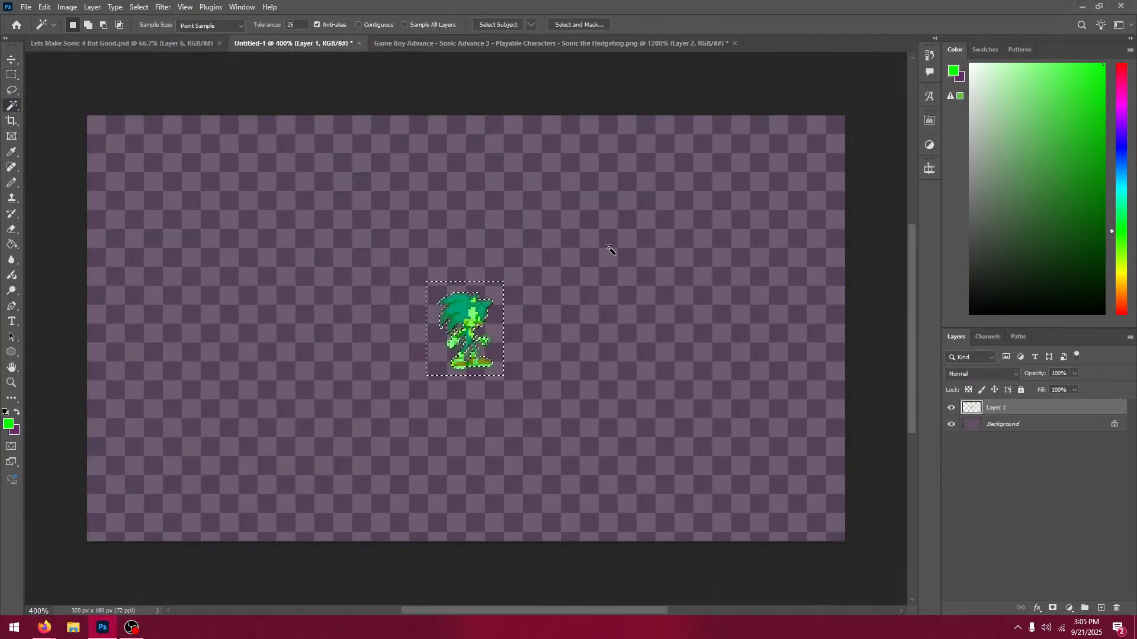
click(317, 24)
key(ctrl+z)
click(429, 360)
key(Delete)
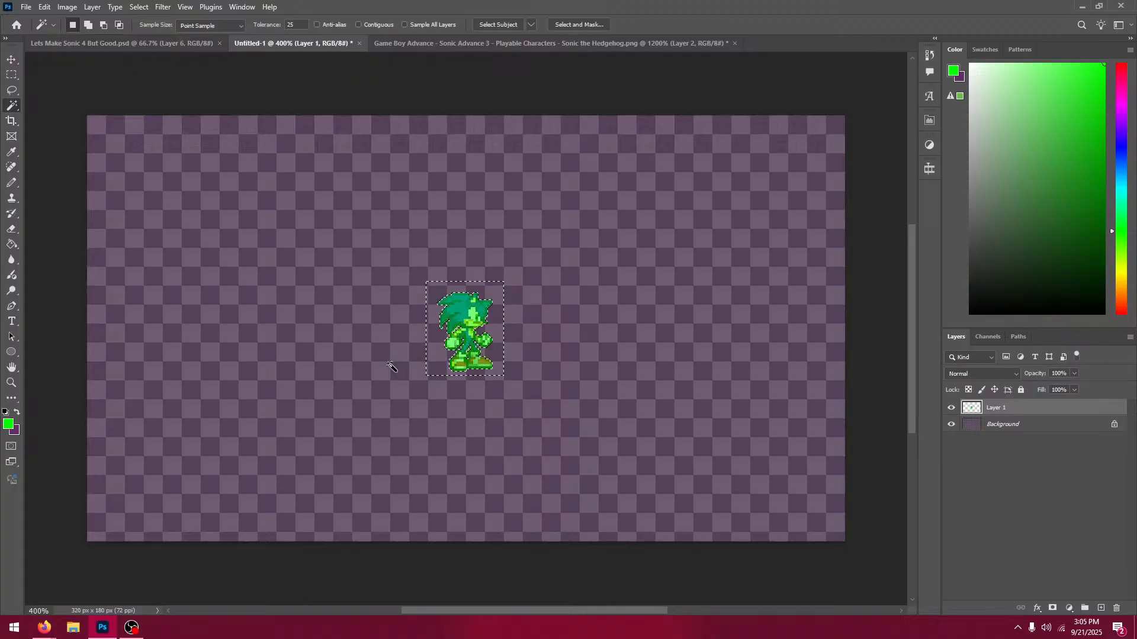
key(ctrl+d)
Step: Move the pasted sprite to the lower-left corner area of the checkered canvas
click(12, 59)
key(Right)
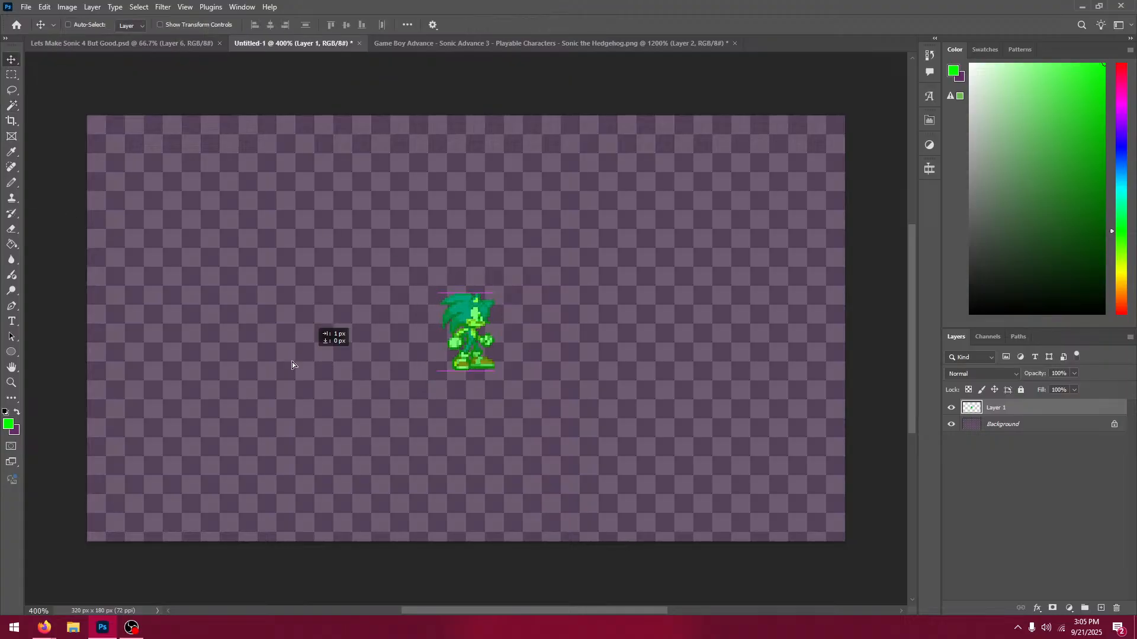
drag(425, 286, 124, 424)
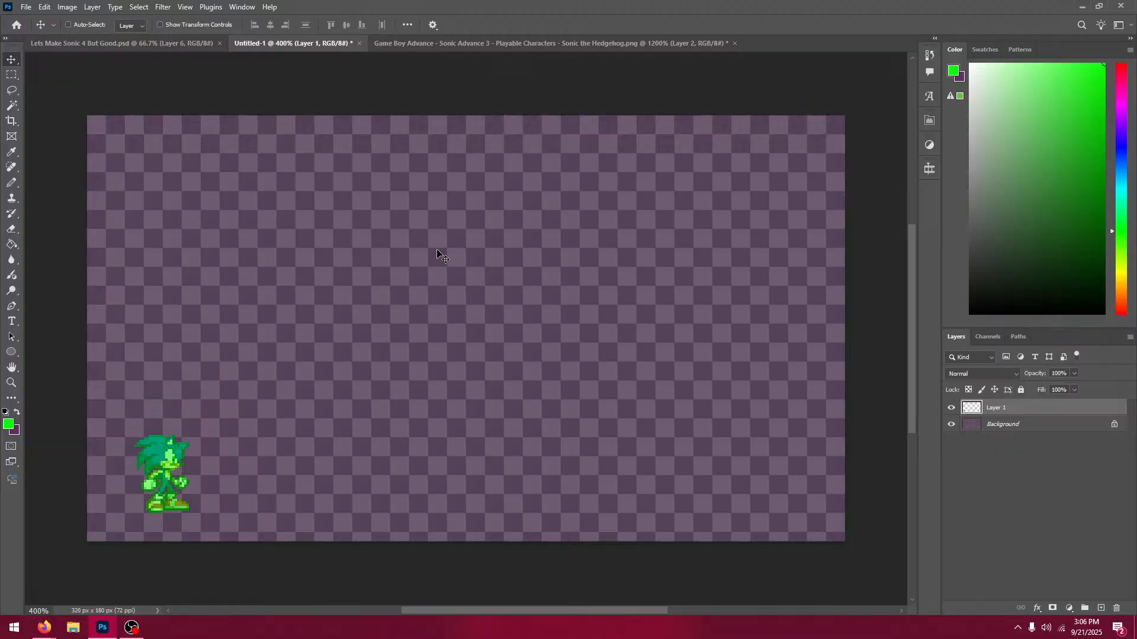
Step: Check the canvas size of the Untitled-1 document
click(62, 8)
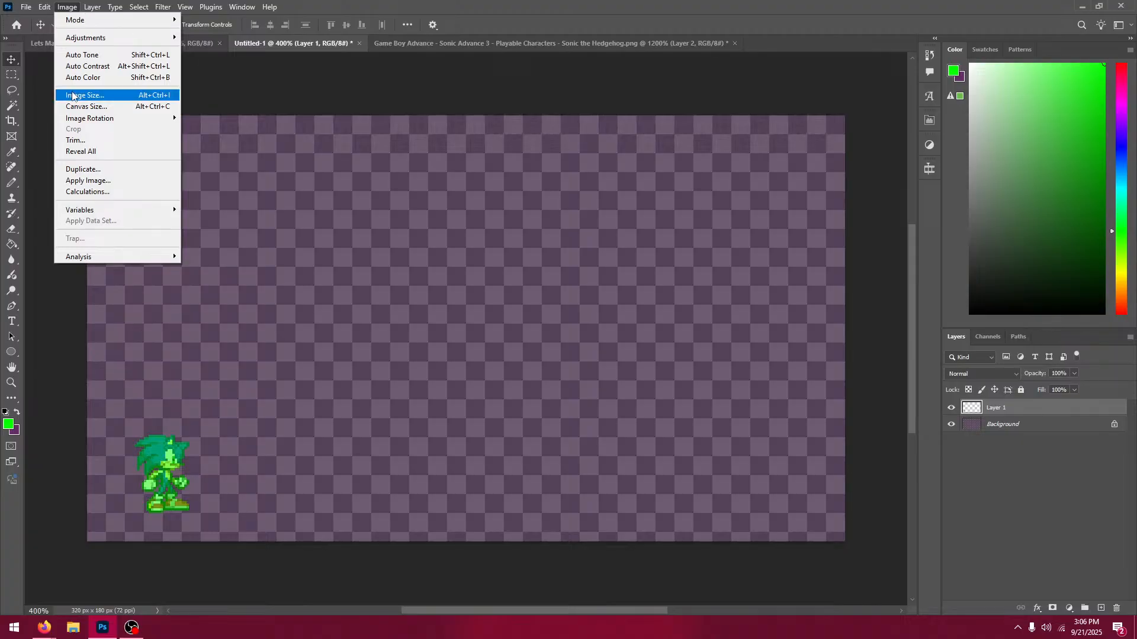
click(112, 106)
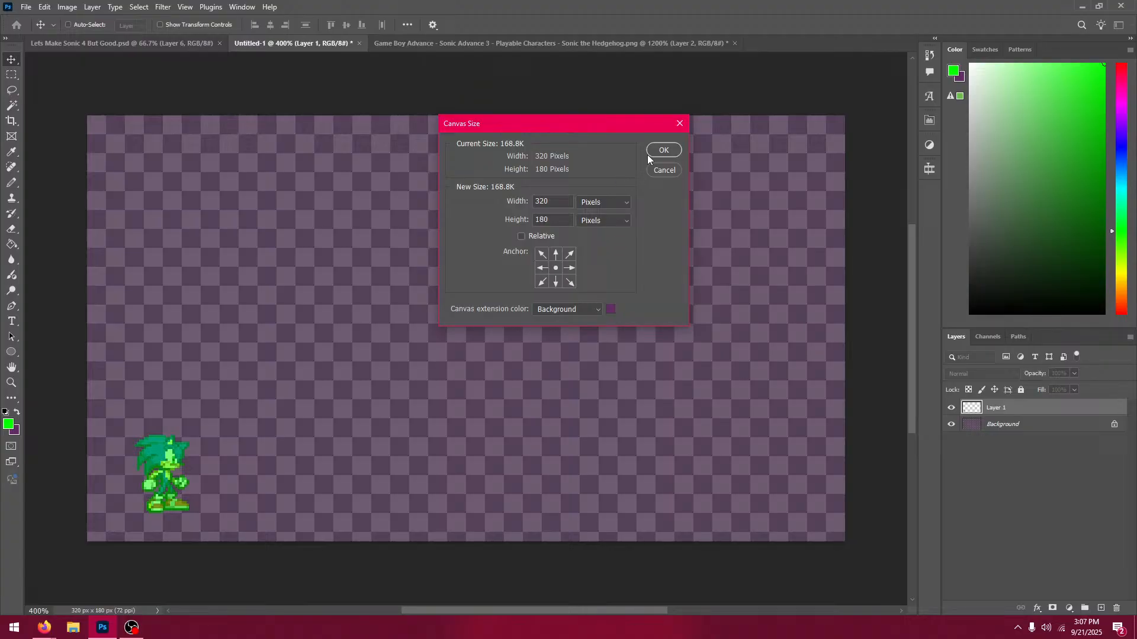
key(Escape)
Step: Return to the Sonic Advance 3 sprite sheet and clear the selection around the last first-row sprite
click(533, 45)
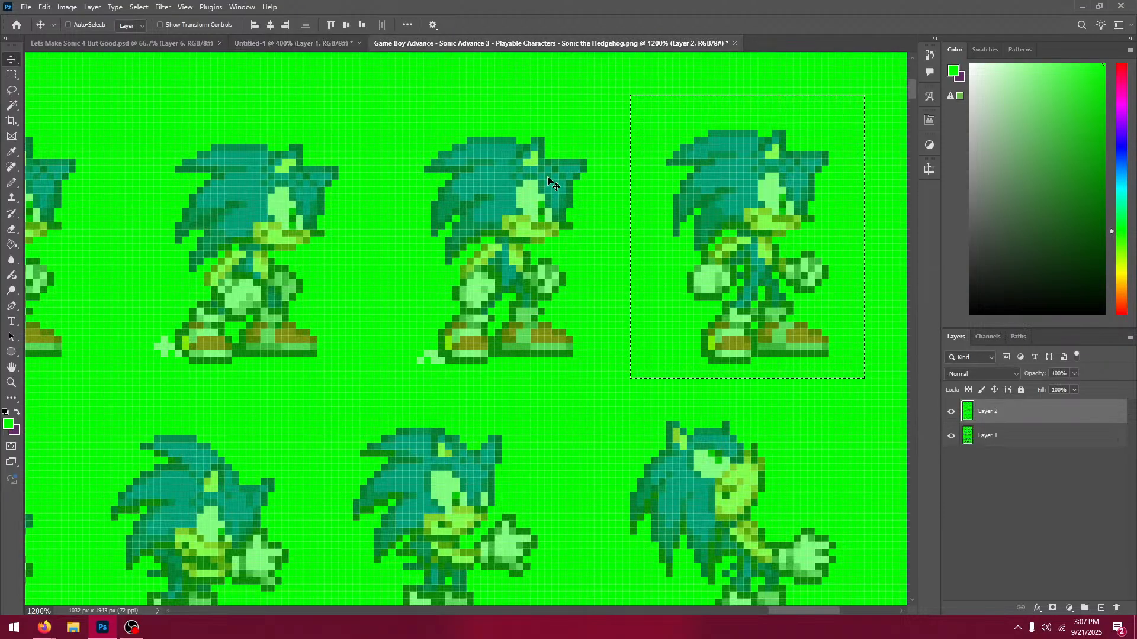
key(ctrl+d)
drag(515, 368, 290, 443)
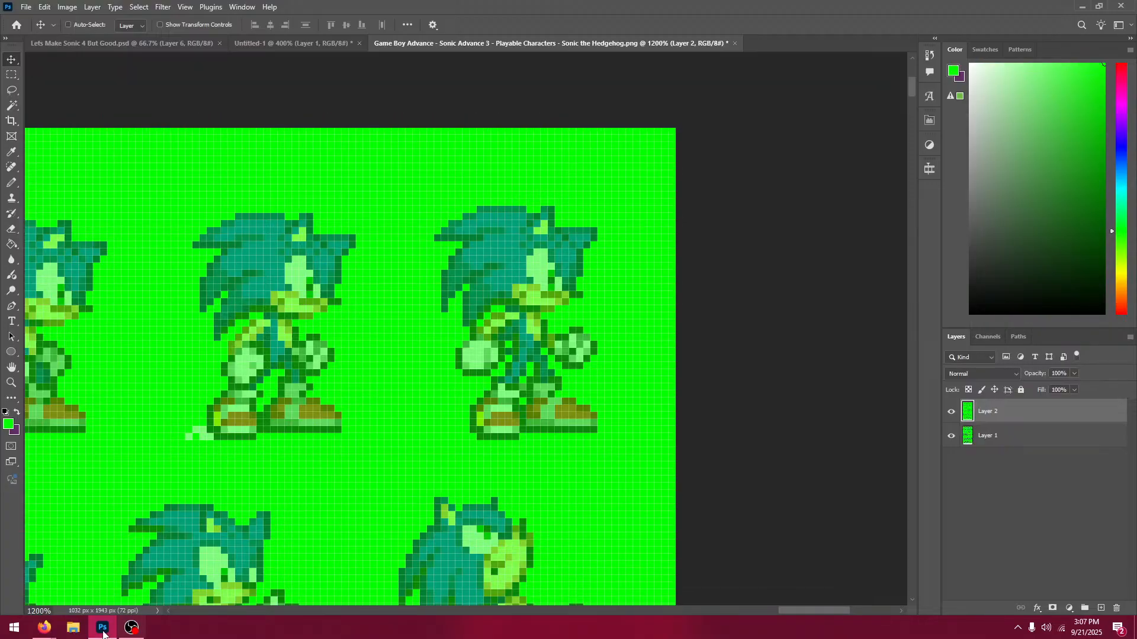
Step: Switch to Firefox and look through the Artwork section of the Sonic the Hedgehog 4: Episode I gallery page
mouse_move(44, 628)
click(82, 570)
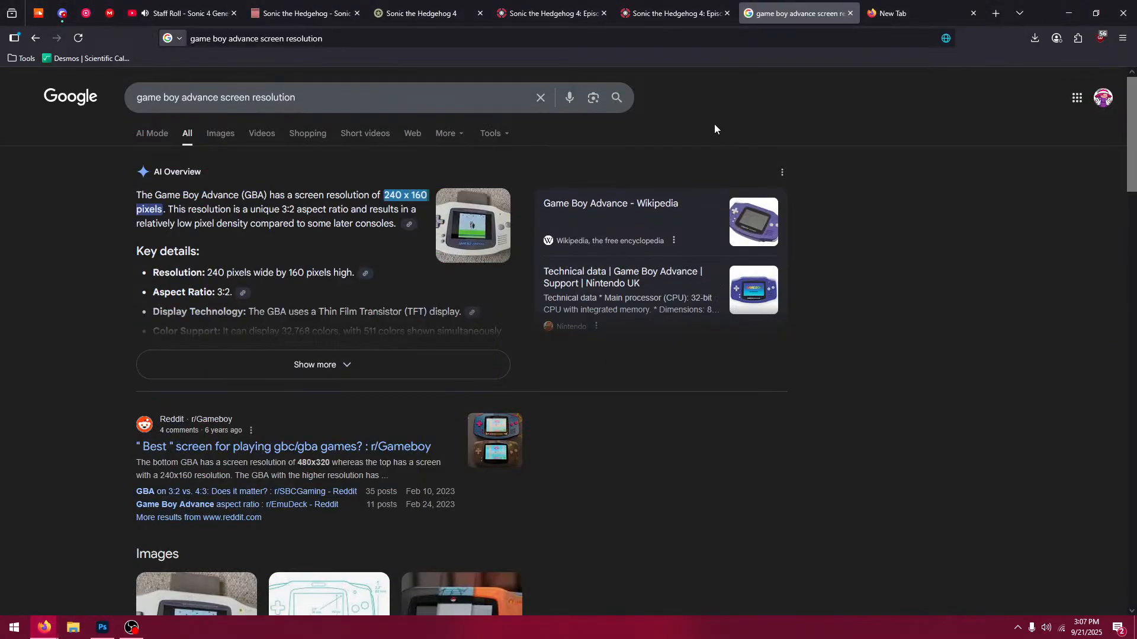
click(669, 18)
scroll(694, 314, up, 20)
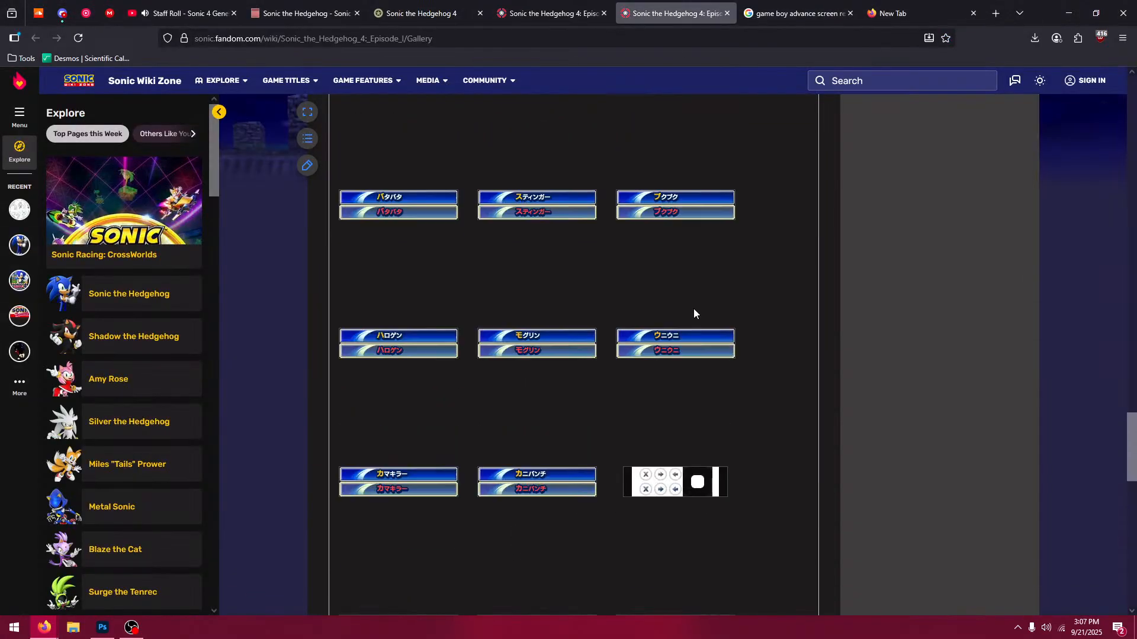
scroll(686, 309, up, 6)
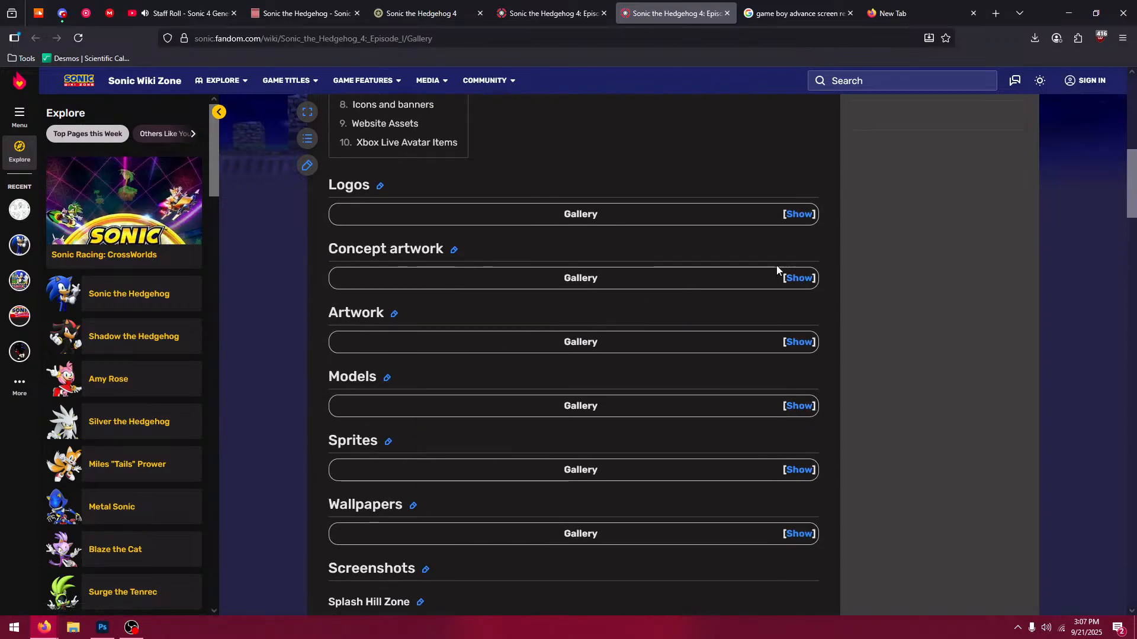
click(800, 343)
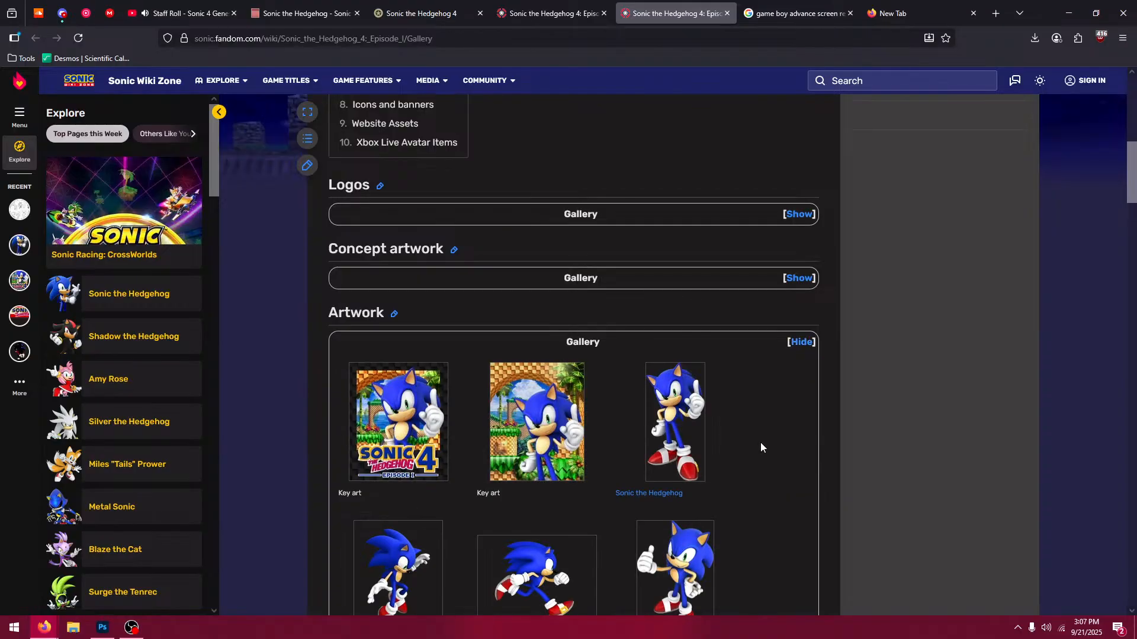
scroll(625, 386, down, 1)
scroll(592, 414, down, 10)
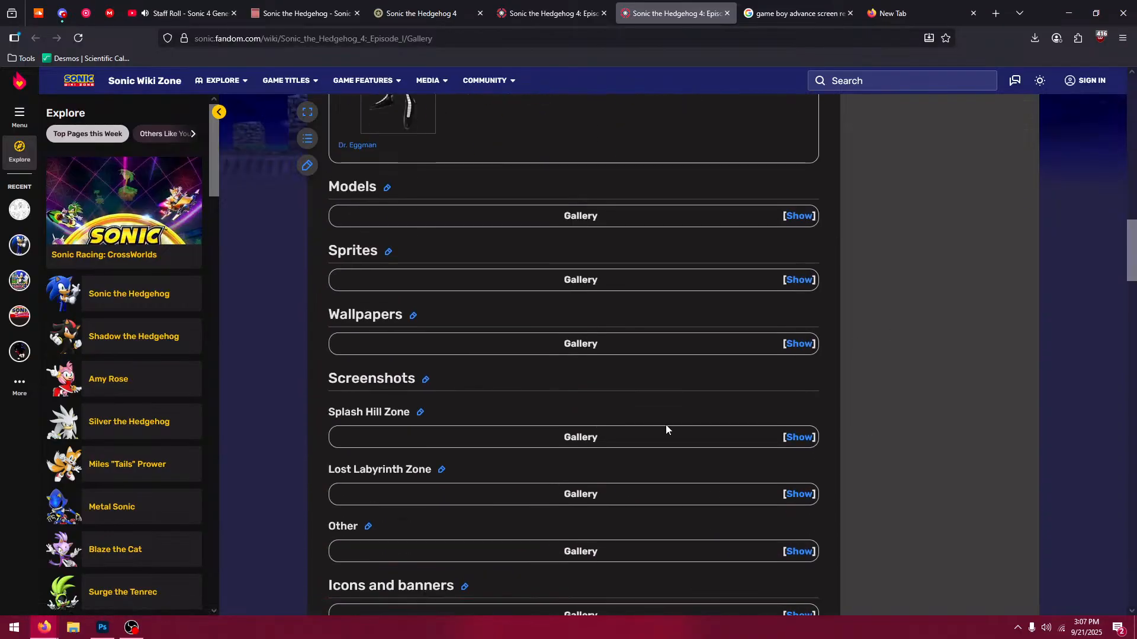
Step: Browse the Splash Hill Zone gallery screenshots and copy the image Splash Hill Zone - Screenshot - (8)
click(799, 437)
scroll(354, 384, down, 1)
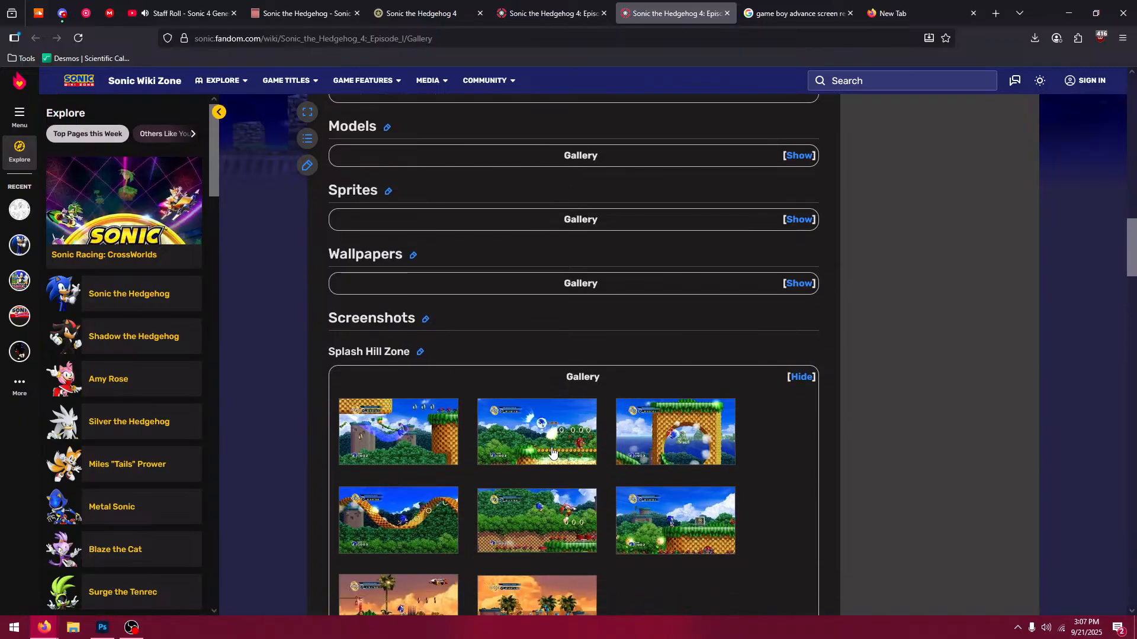
click(352, 413)
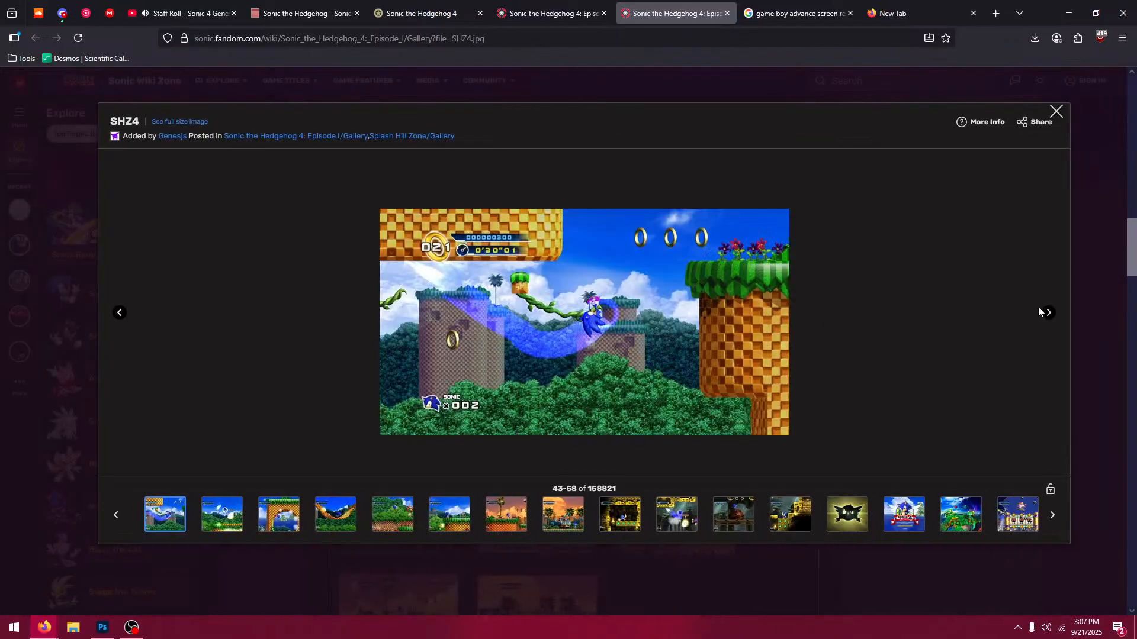
click(1047, 313)
click(1046, 313)
click(1046, 313)
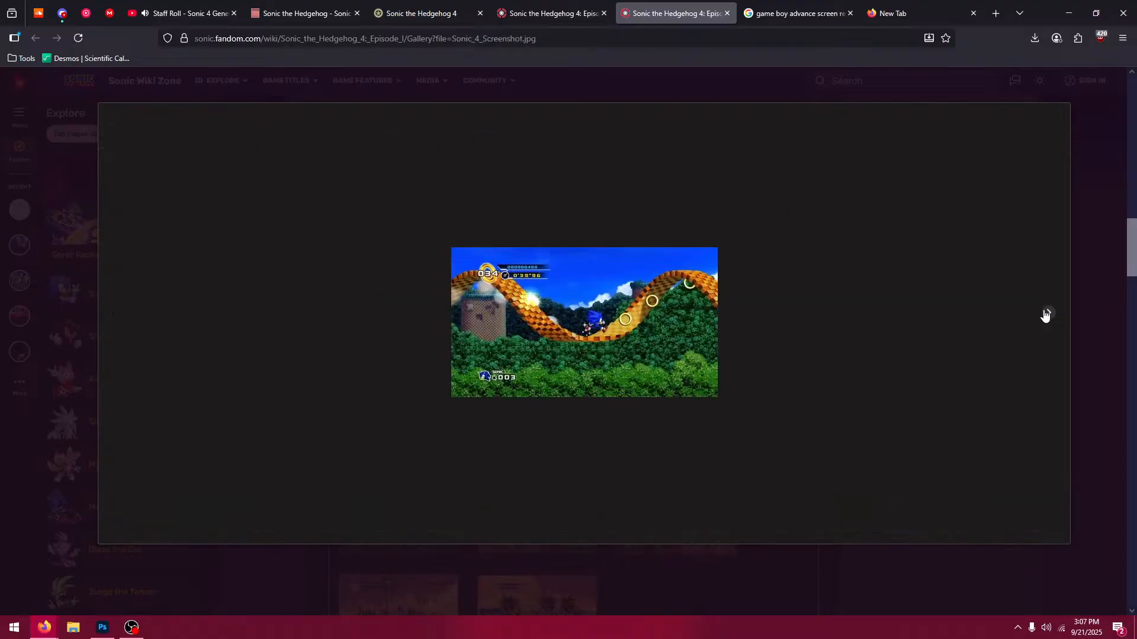
click(1046, 313)
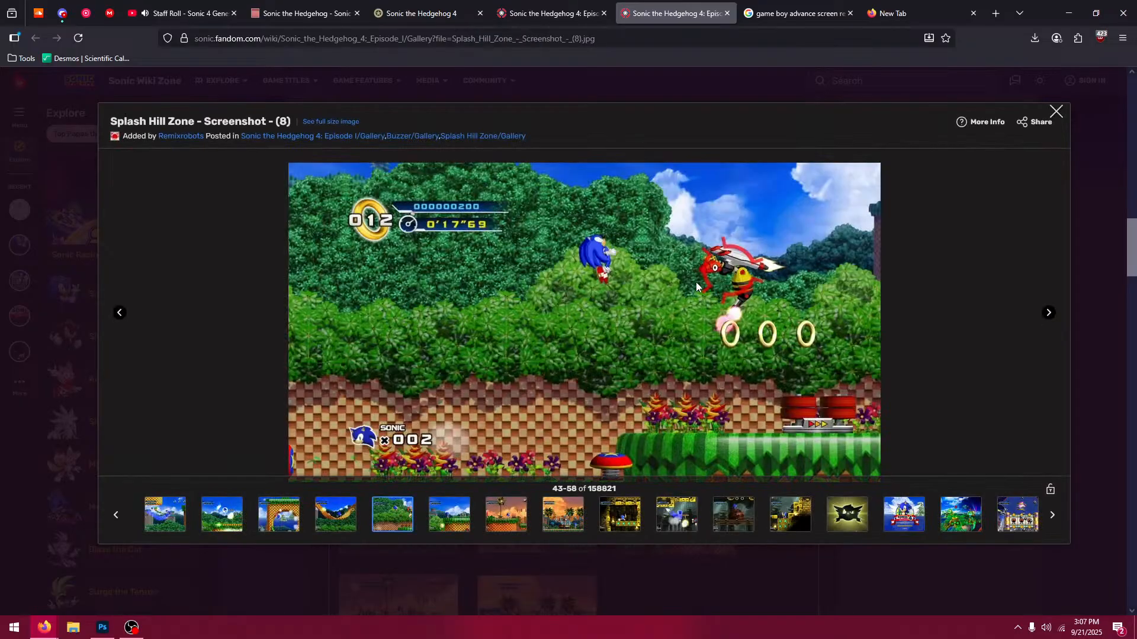
right_click(527, 289)
click(591, 342)
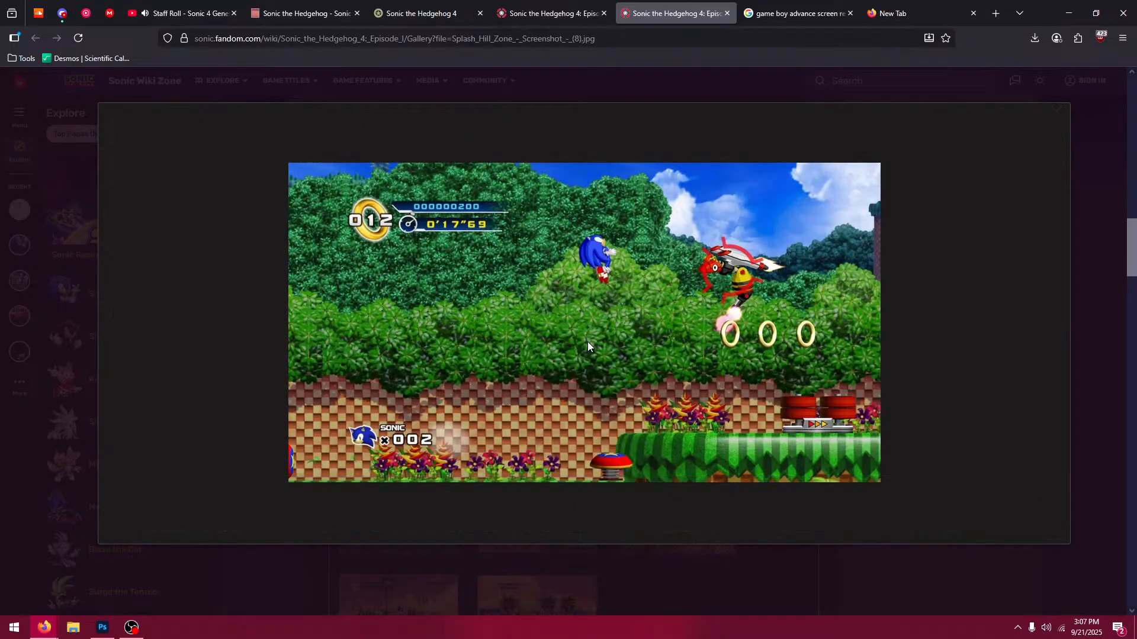
Step: Switch to Photoshop, create a new 1000 x 540 px document and paste the copied Splash Hill Zone screenshot into it
click(102, 628)
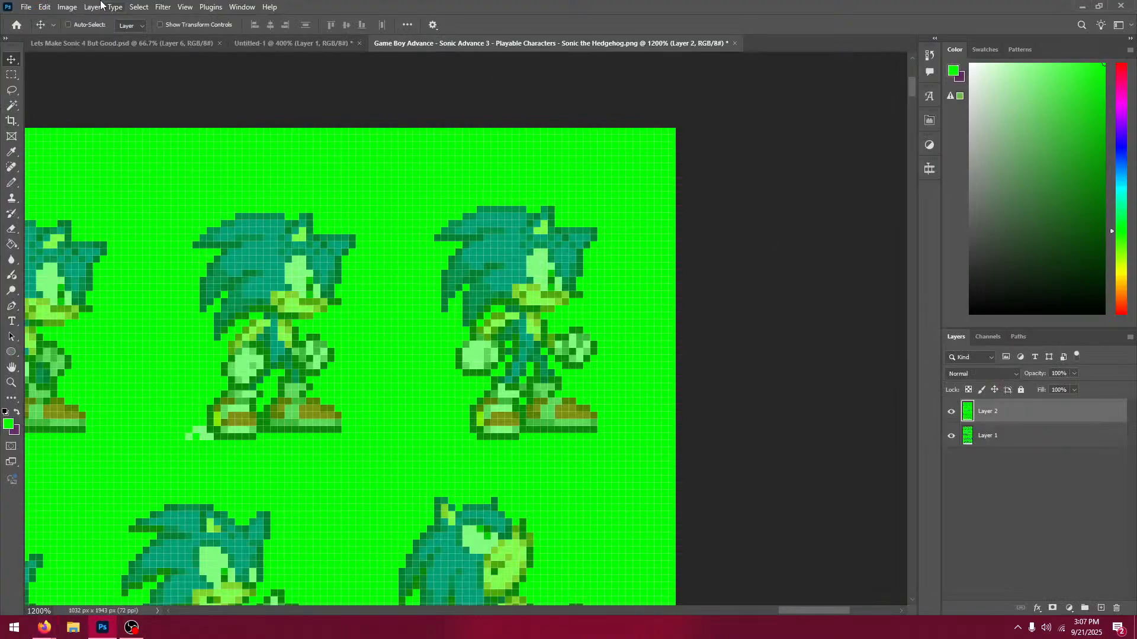
click(26, 7)
click(42, 24)
click(796, 484)
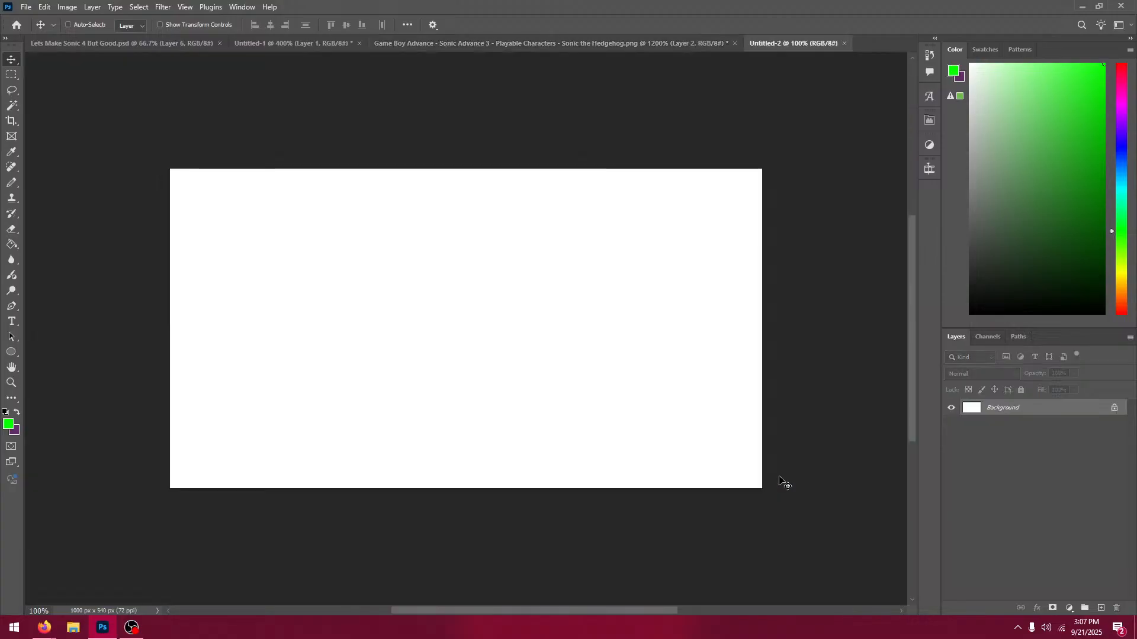
key(ctrl+v)
key(ctrl+plus)
key(ctrl+plus)
key(ctrl+0)
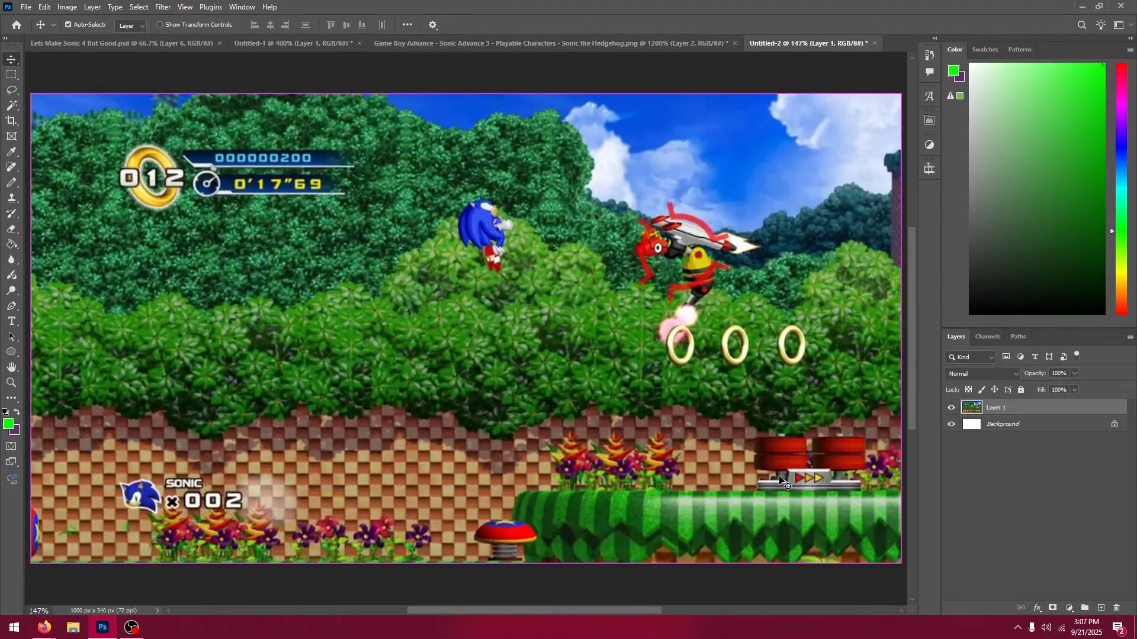
Step: Delete the green-tinted sprite layer from Untitled-1 and close Lets Make Sonic 4 But Good.psd
click(623, 46)
click(318, 43)
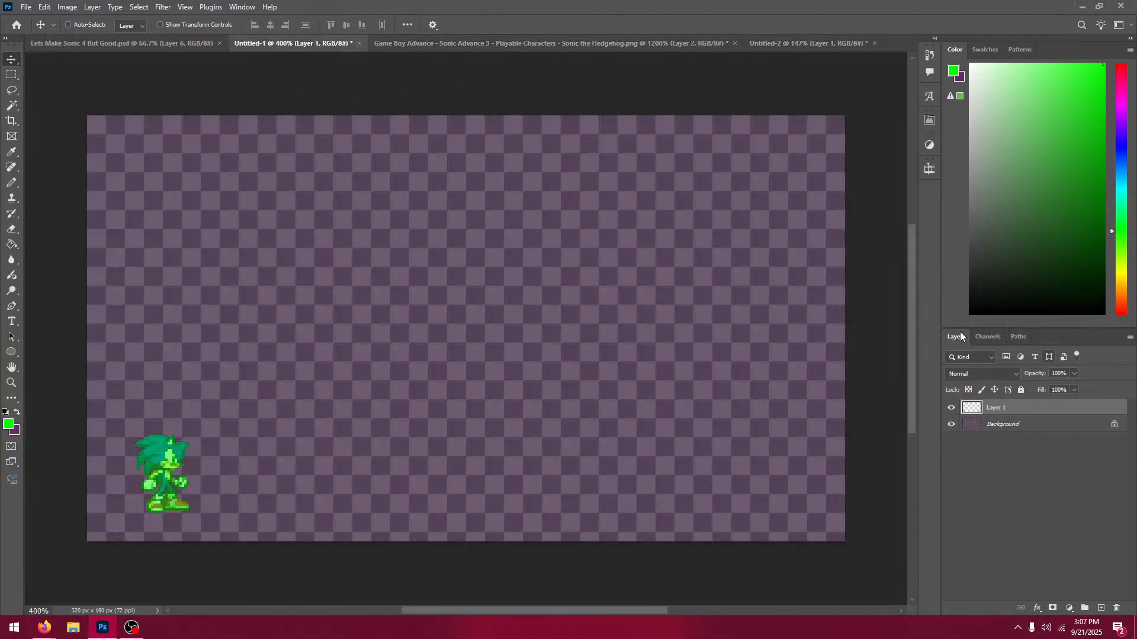
key(Delete)
click(144, 44)
click(222, 43)
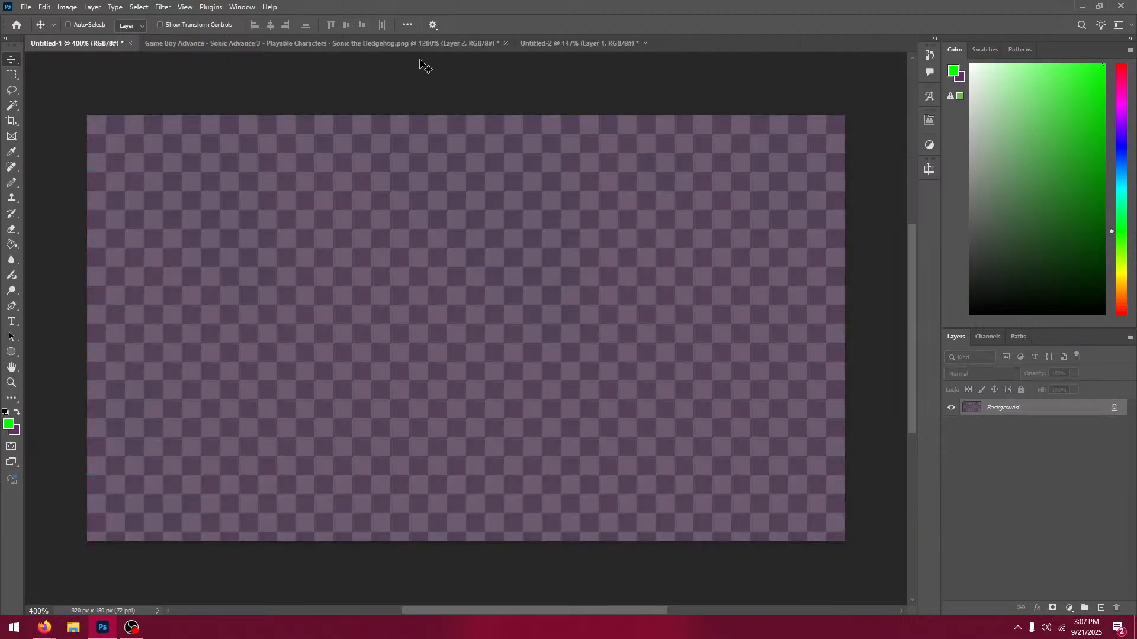
Step: Open Genesis Color Schemes.png from the Genesis folder inside Documents > Sprites on the D: drive
click(415, 44)
drag(555, 259, 525, 261)
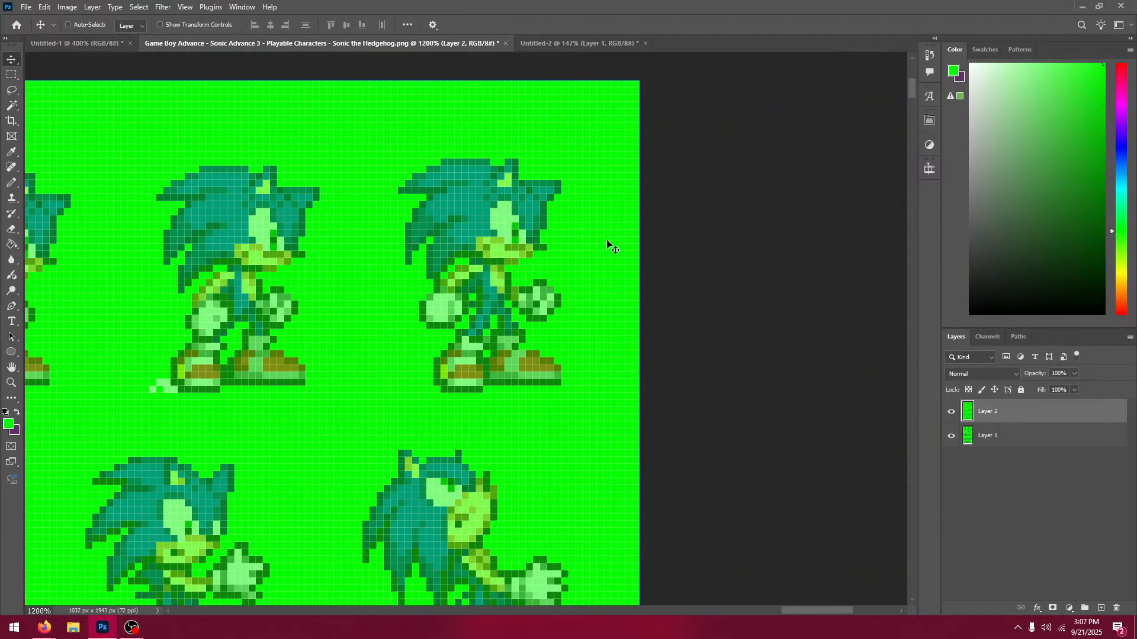
click(583, 43)
click(24, 6)
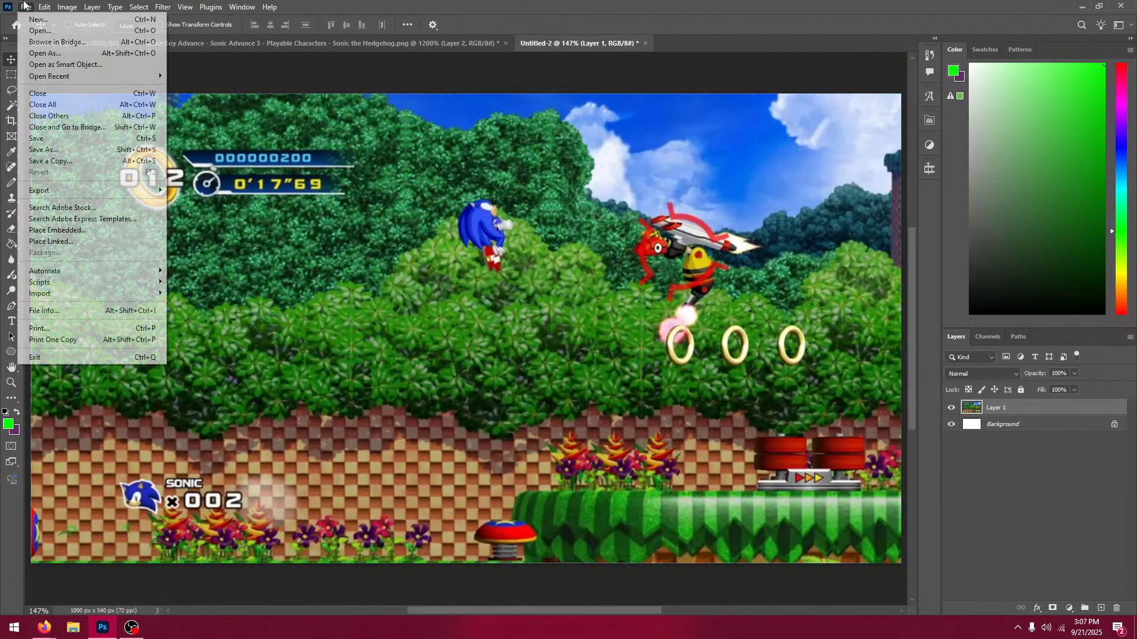
click(66, 33)
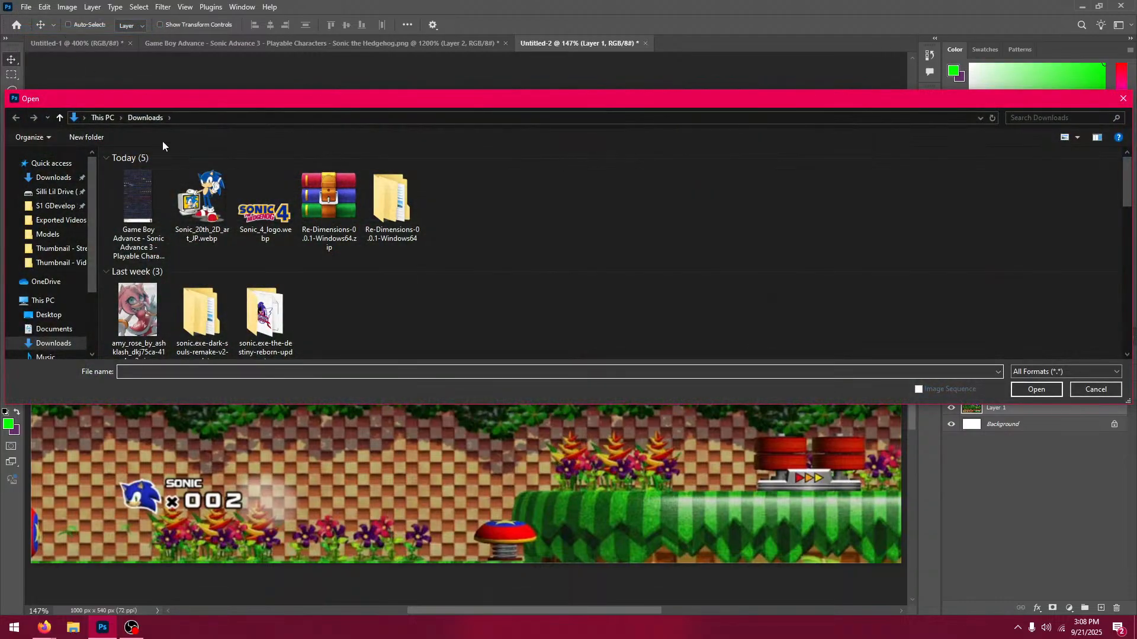
click(47, 192)
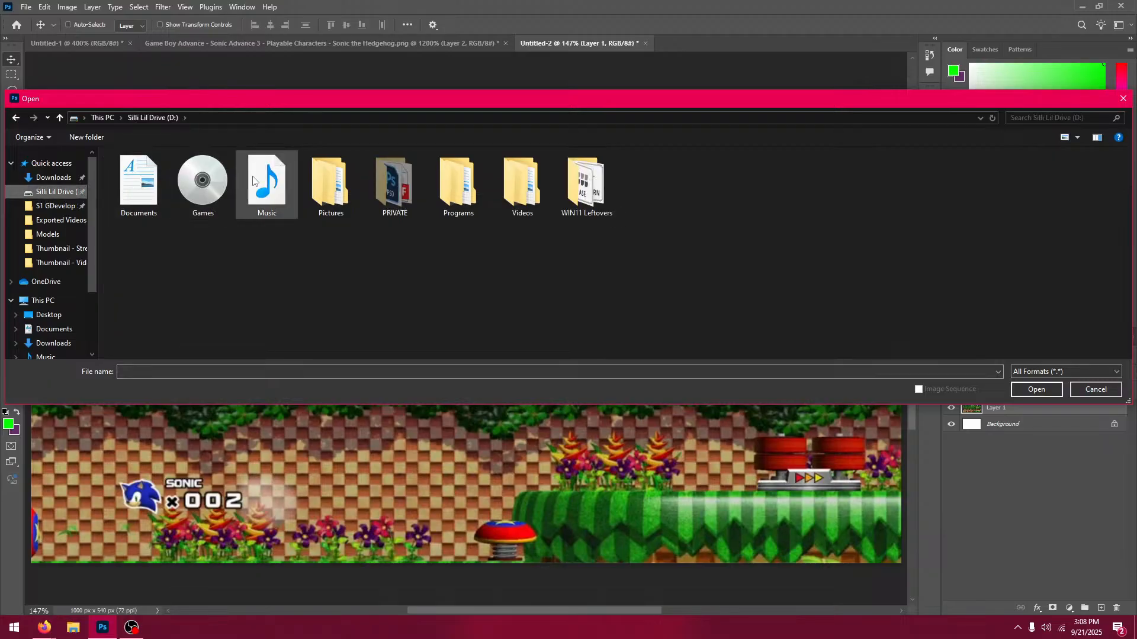
double_click(149, 181)
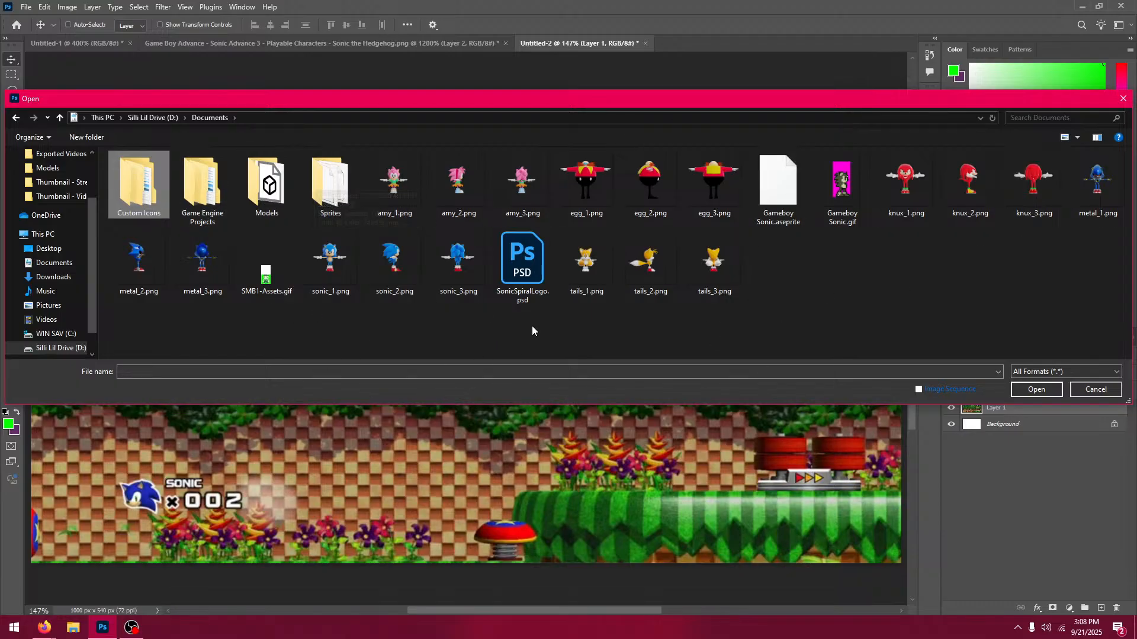
double_click(329, 183)
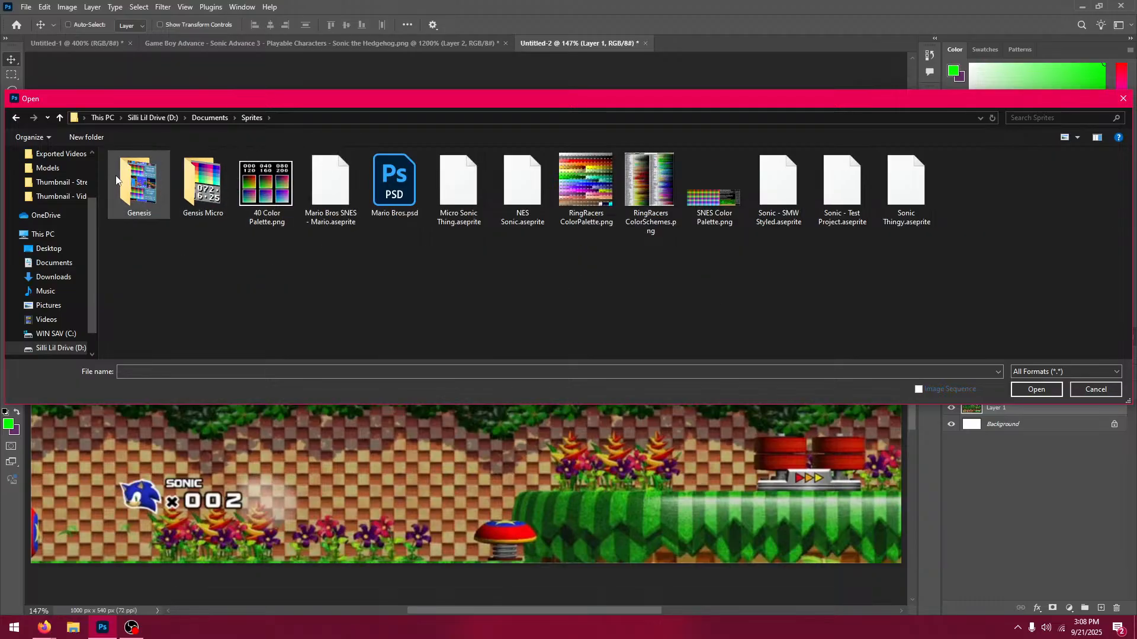
double_click(142, 184)
double_click(244, 172)
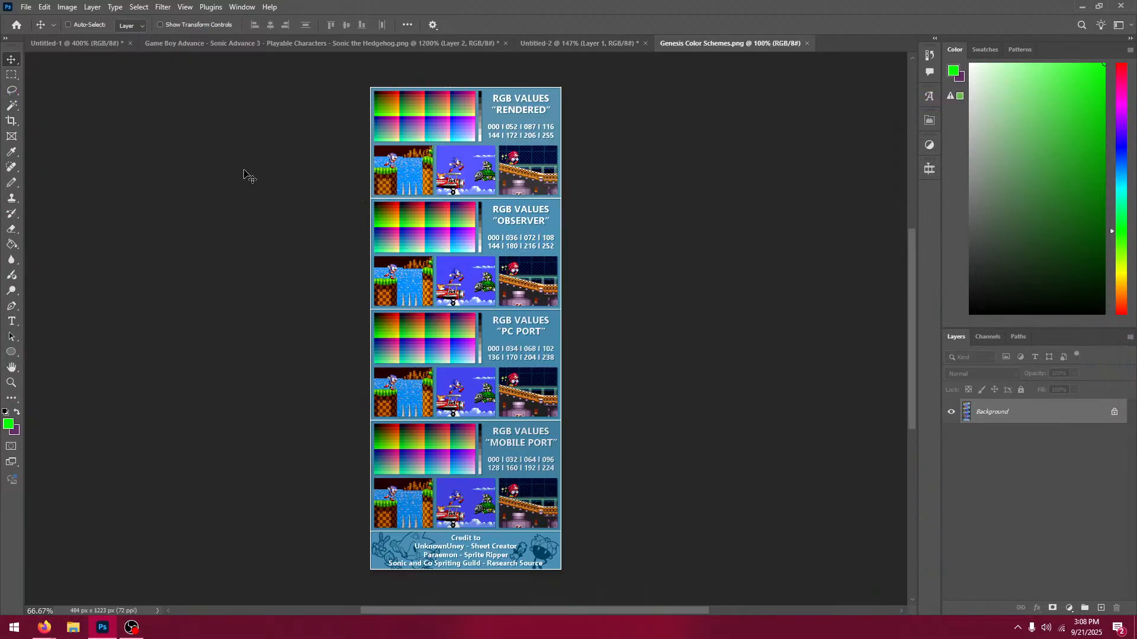
Step: Cut the "Mobile Port" palette and credits section out of the color sheet, and close the file without saving
scroll(456, 204, down, 2)
scroll(452, 203, down, 1)
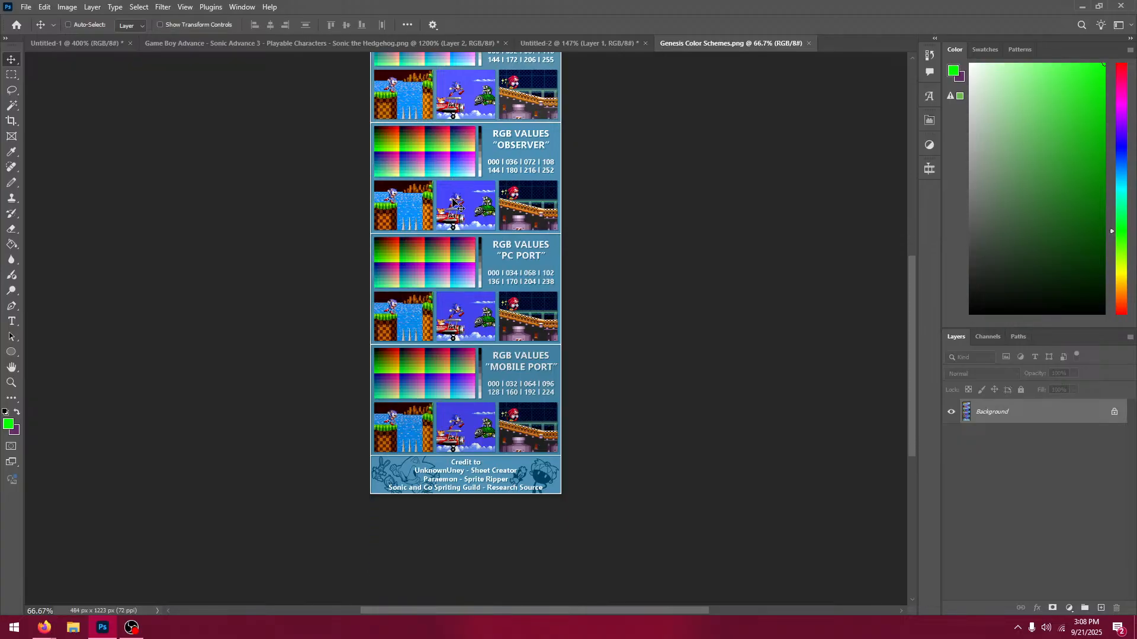
key(ctrl+plus)
key(ctrl+plus)
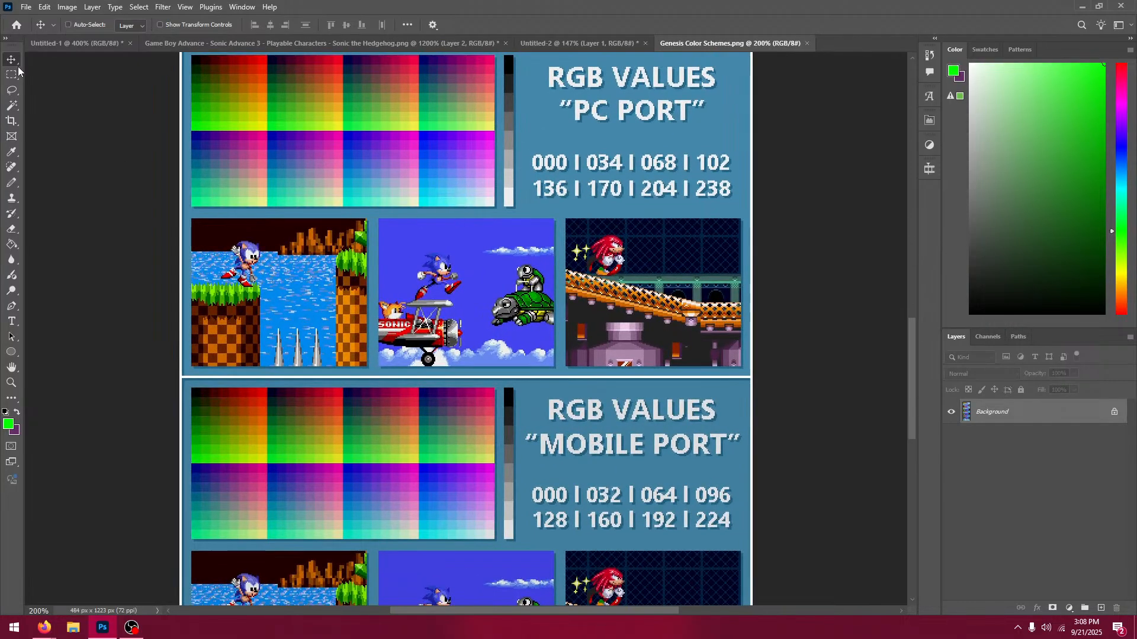
click(11, 74)
scroll(772, 581, down, 5)
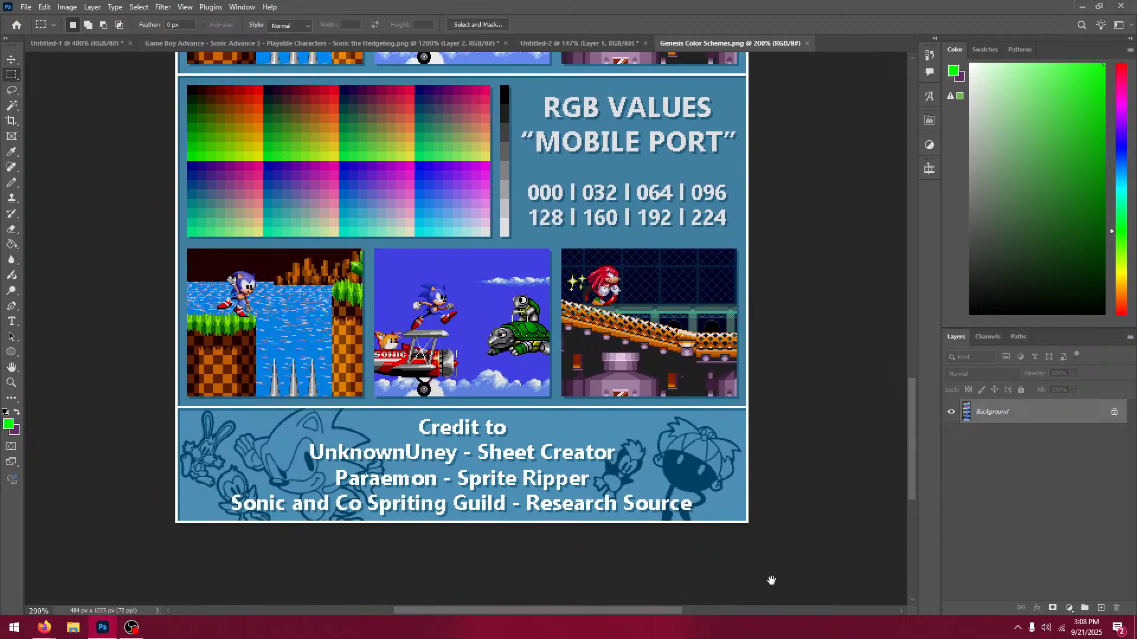
key(ctrl+a)
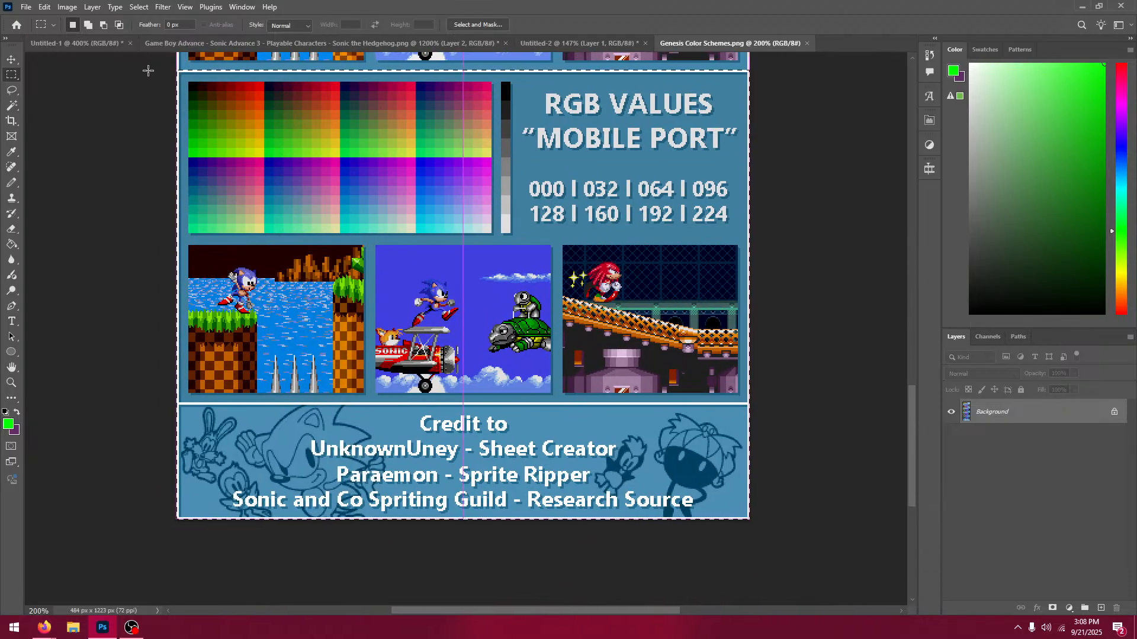
key(BackSpace)
click(812, 43)
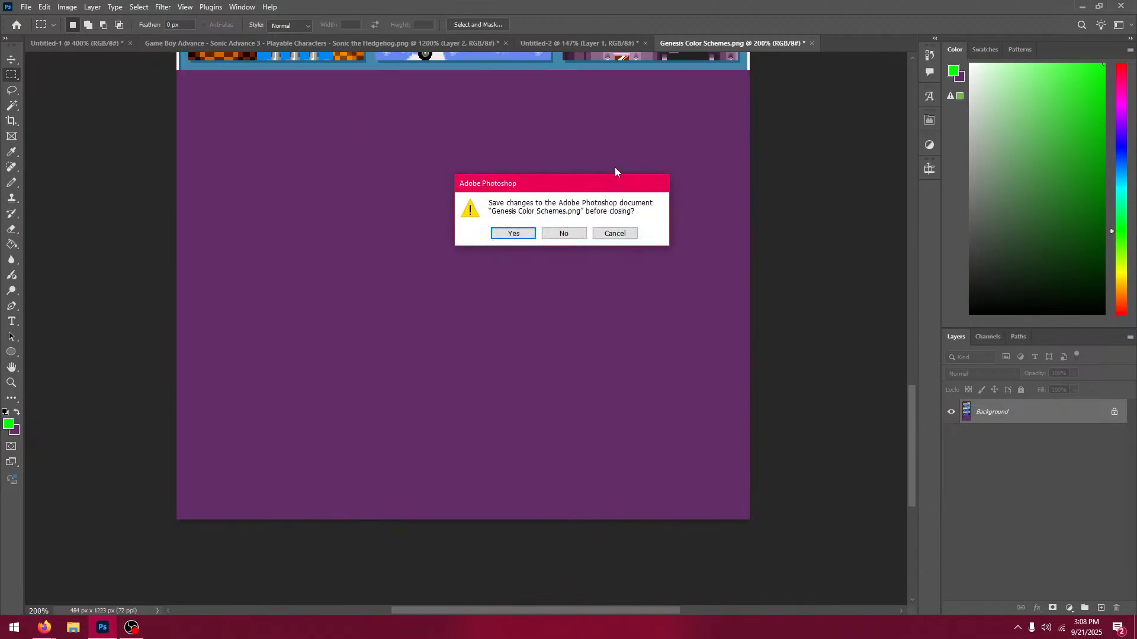
click(577, 232)
Step: Create a new 484 x 380 px document and paste the cut "Mobile Port" palette section into it
click(24, 7)
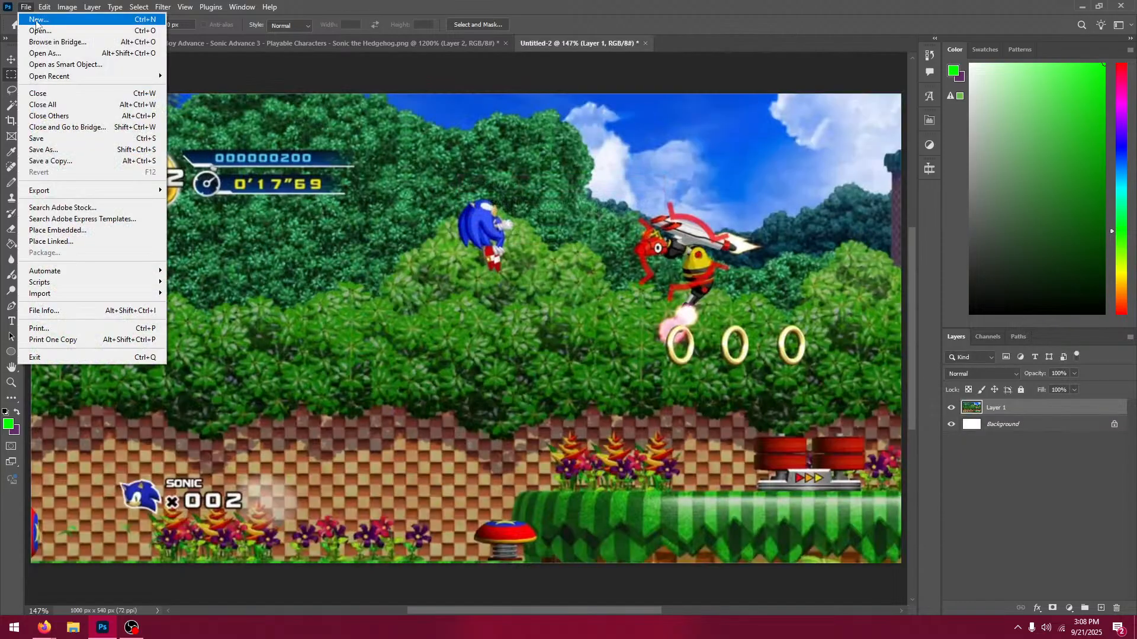
click(37, 21)
key(Return)
key(ctrl+v)
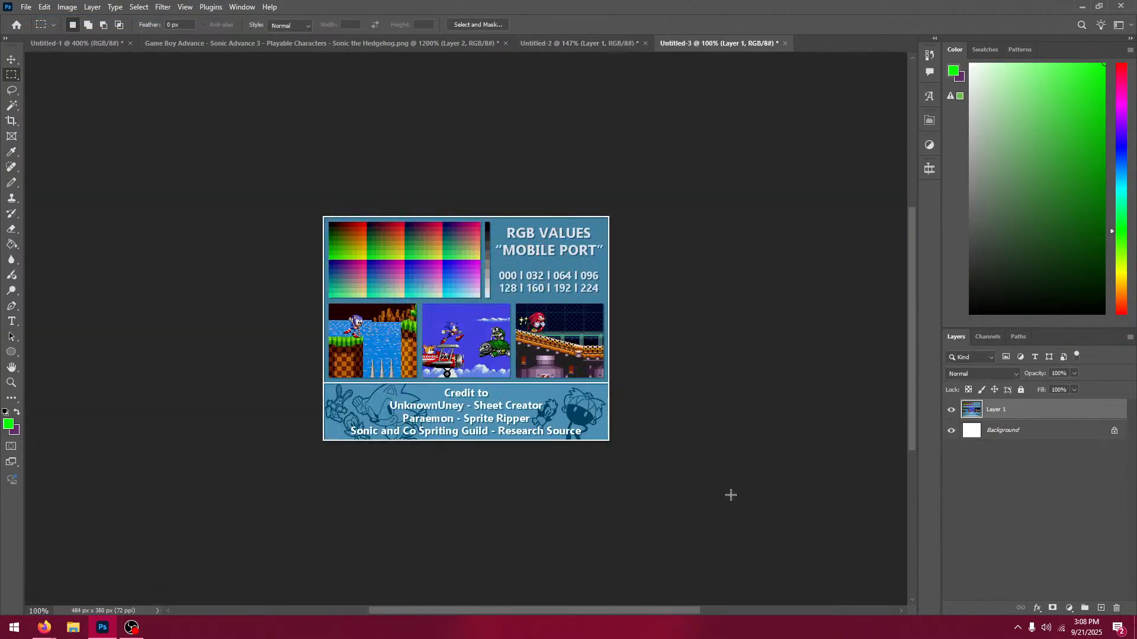
key(ctrl+minus)
key(ctrl+0)
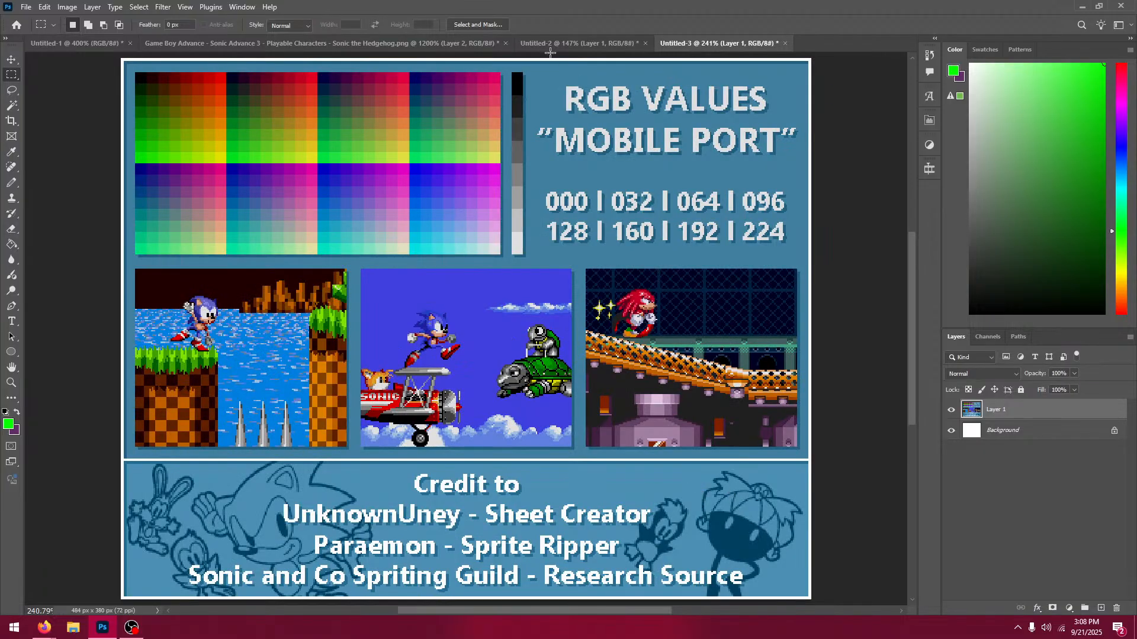
Step: Compare the sprite sheet and Splash Hill screenshot, and sample the blue background of the palette reference with the Eyedropper
click(11, 152)
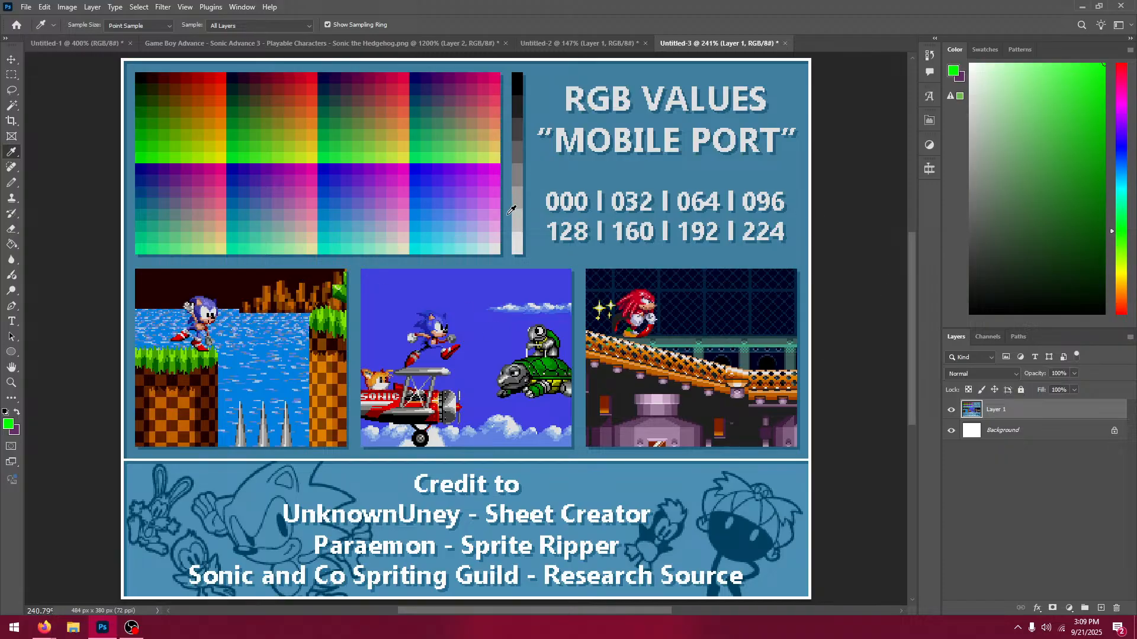
click(323, 43)
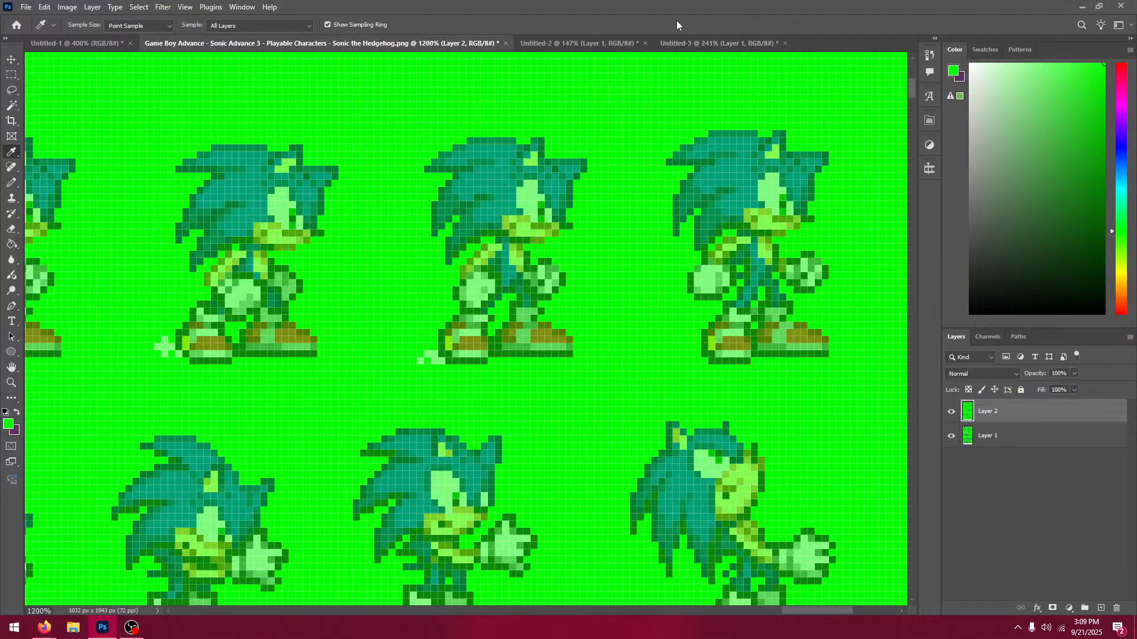
click(580, 44)
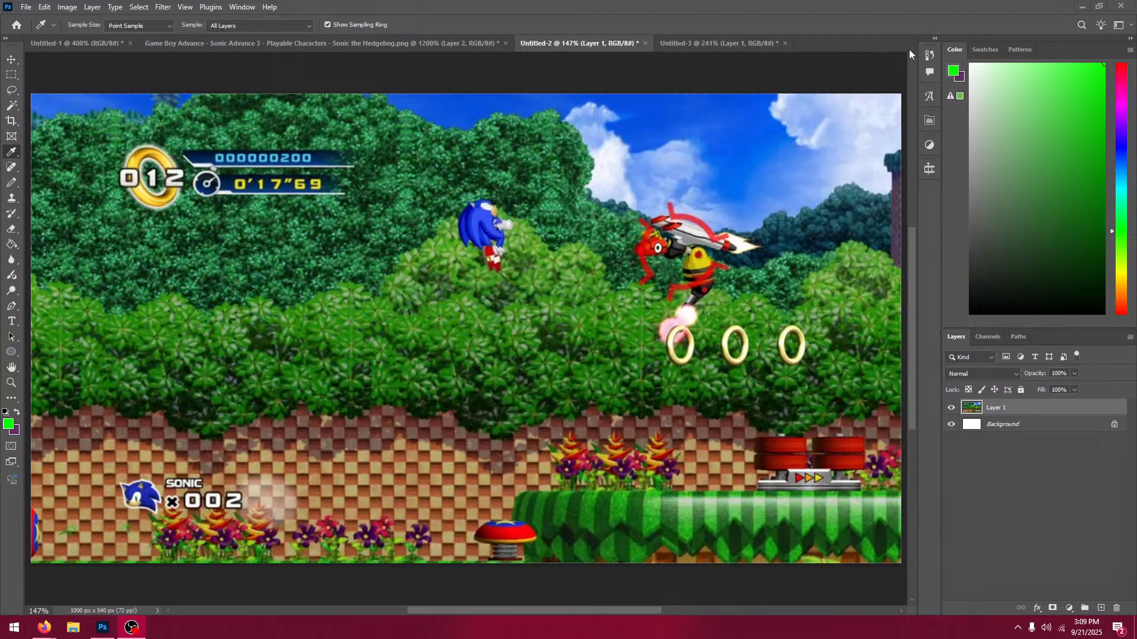
click(408, 44)
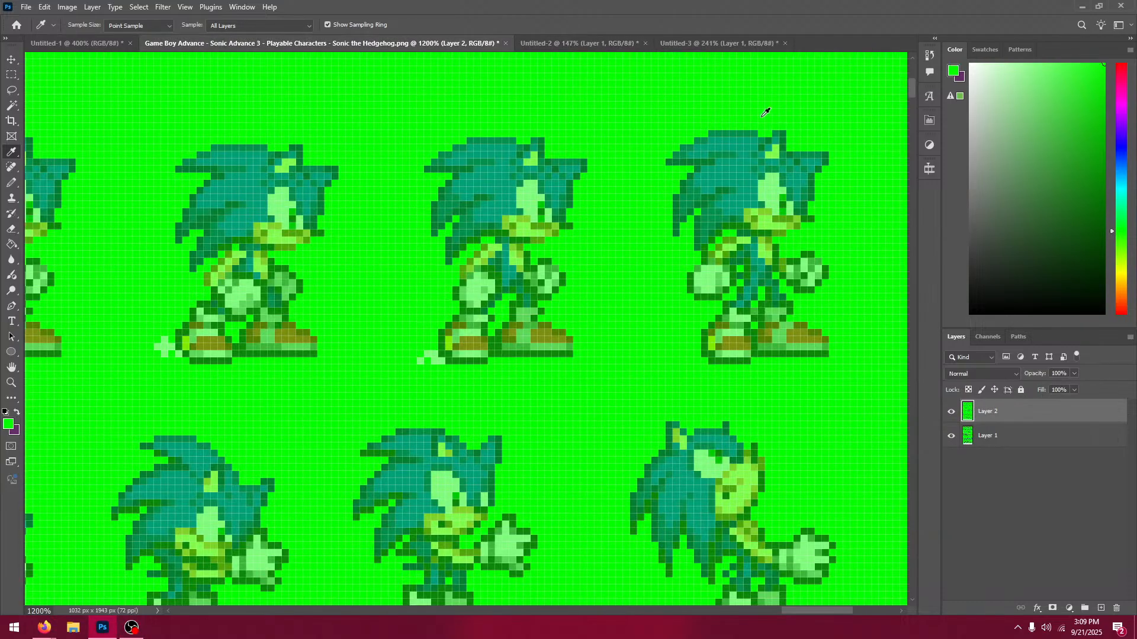
click(713, 46)
click(526, 237)
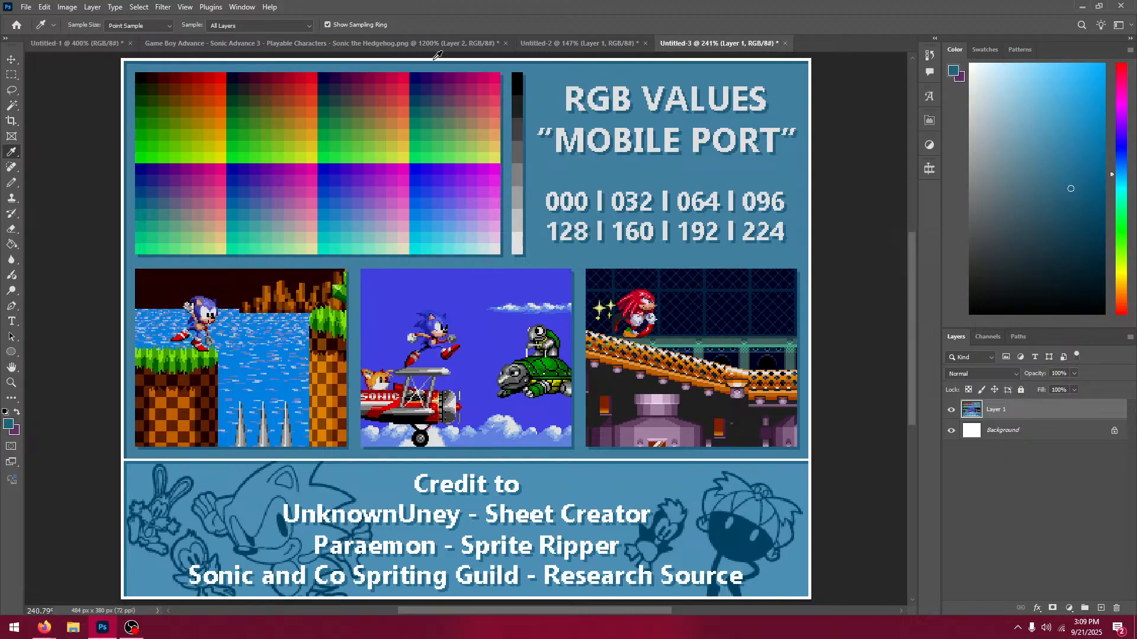
Step: Sample the lightest gray from the palette's grayscale strip and fill the white areas of the Layer 2 Sonic sprites with it
click(428, 50)
click(741, 41)
click(519, 241)
click(296, 45)
click(13, 245)
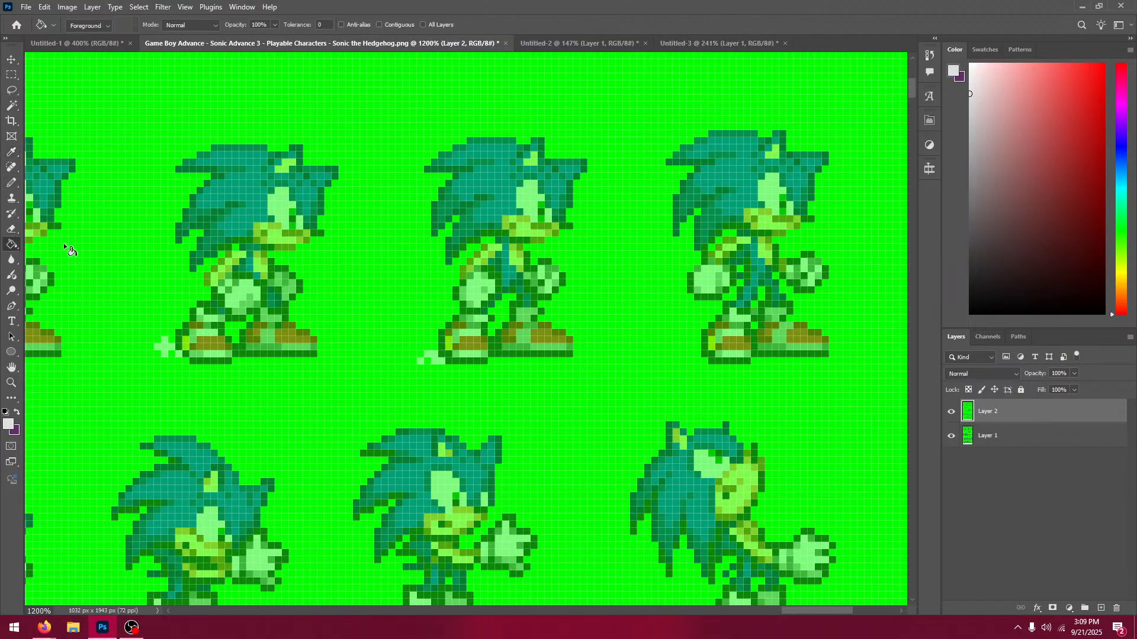
drag(733, 205, 373, 292)
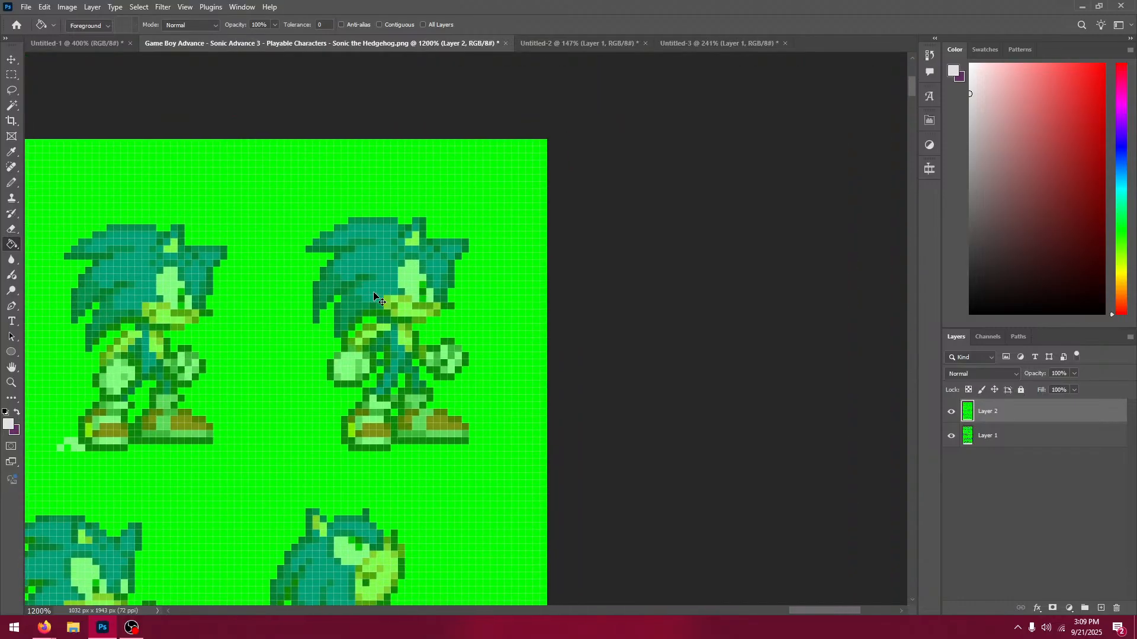
scroll(374, 292, up, 1)
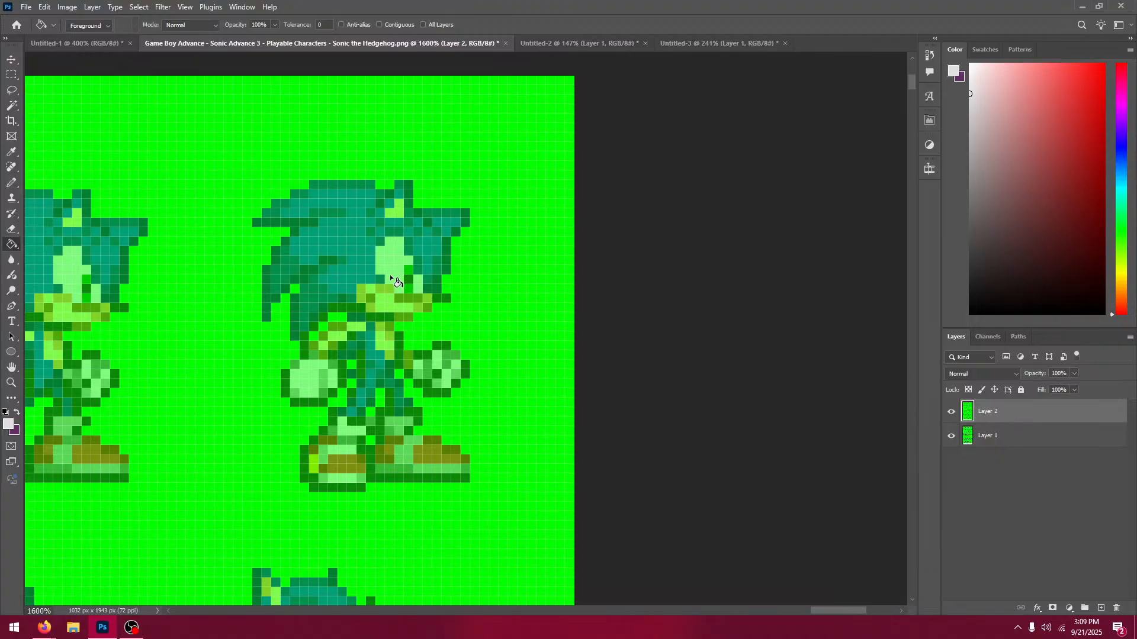
click(392, 274)
Step: Sample a medium light gray from the palette's grayscale strip and fill the light shading on the sprites' gloves, socks and shoes
click(561, 41)
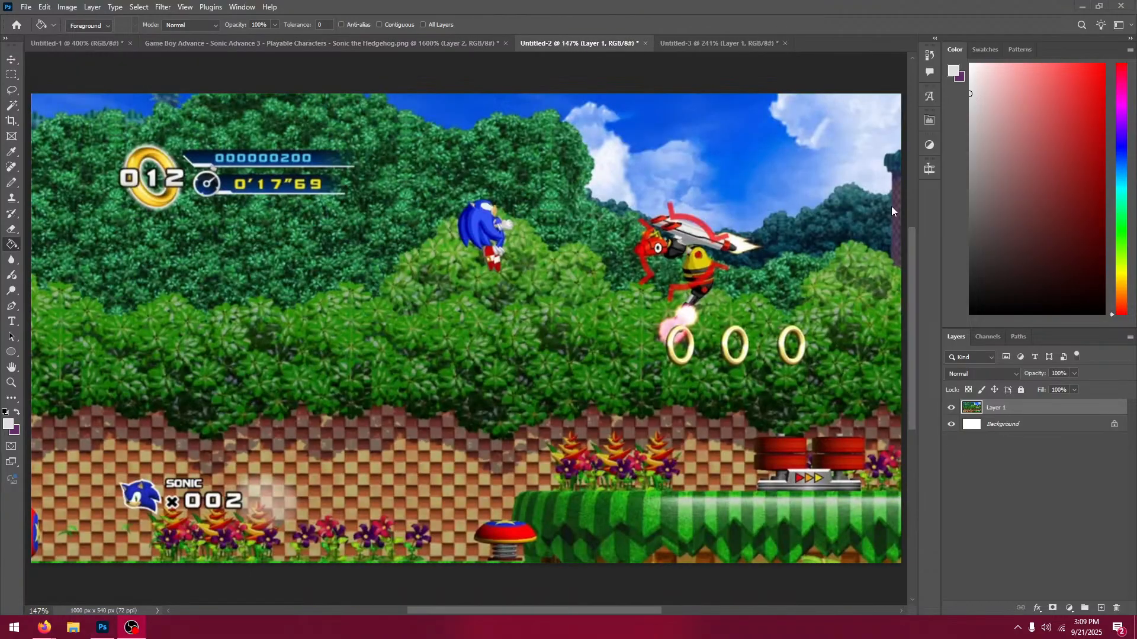
click(681, 45)
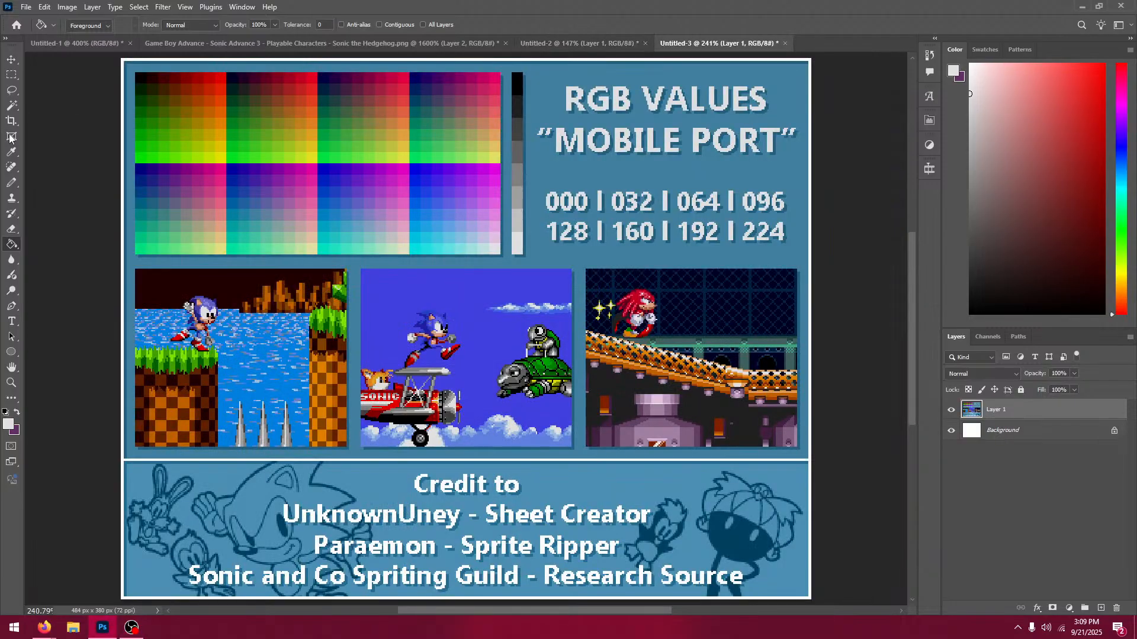
key(i)
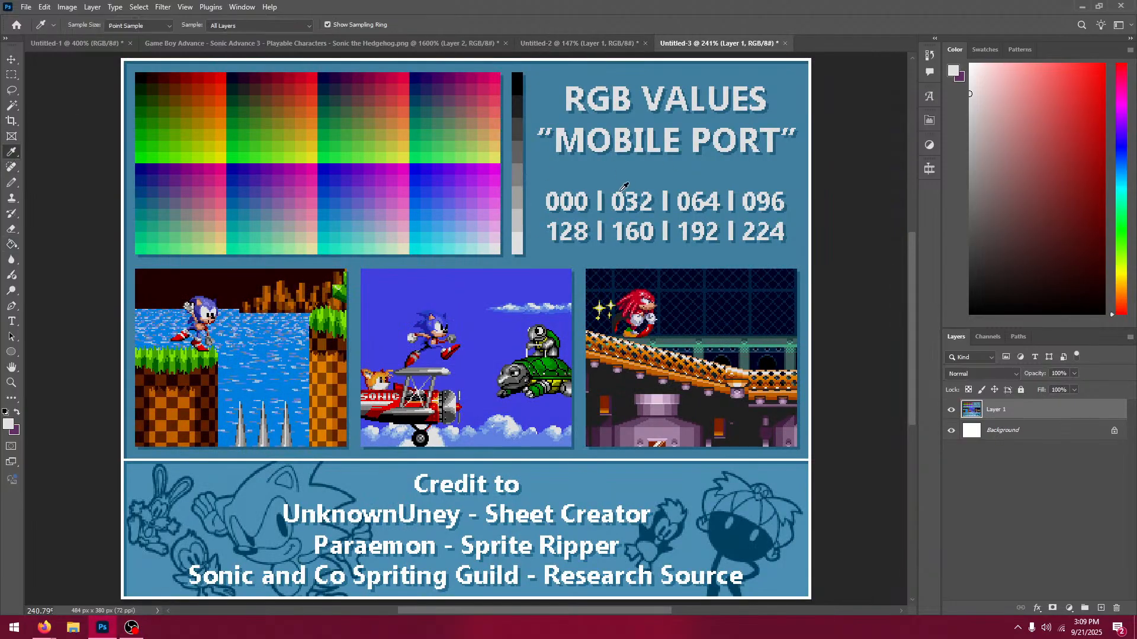
mouse_move(522, 193)
mouse_down()
mouse_move(487, 179)
mouse_move(520, 191)
mouse_up()
click(334, 43)
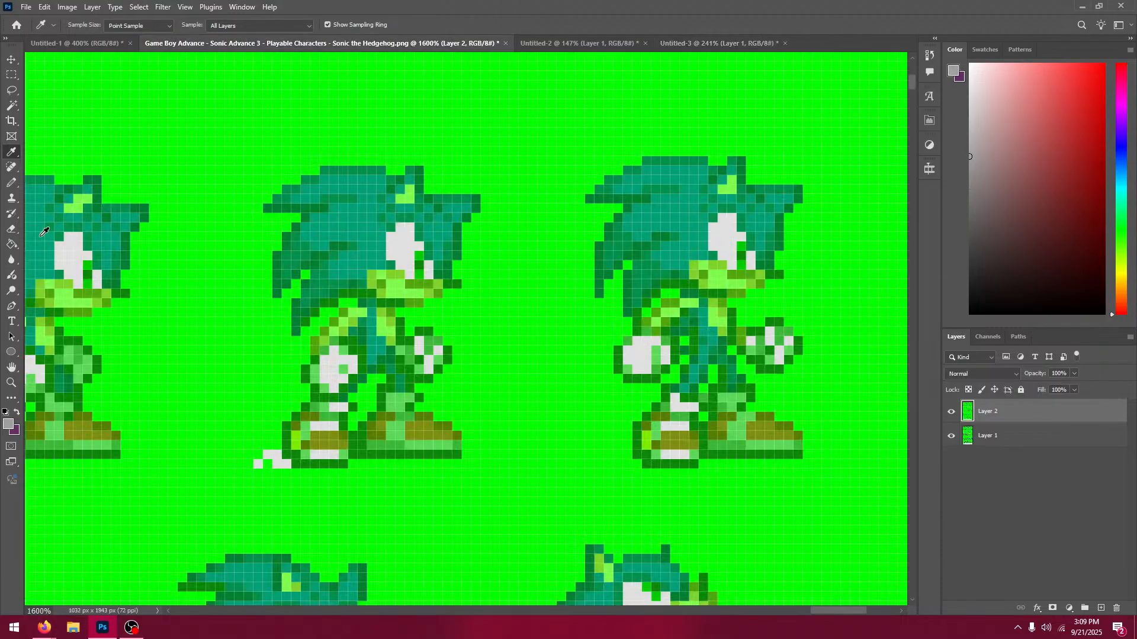
key(g)
click(333, 392)
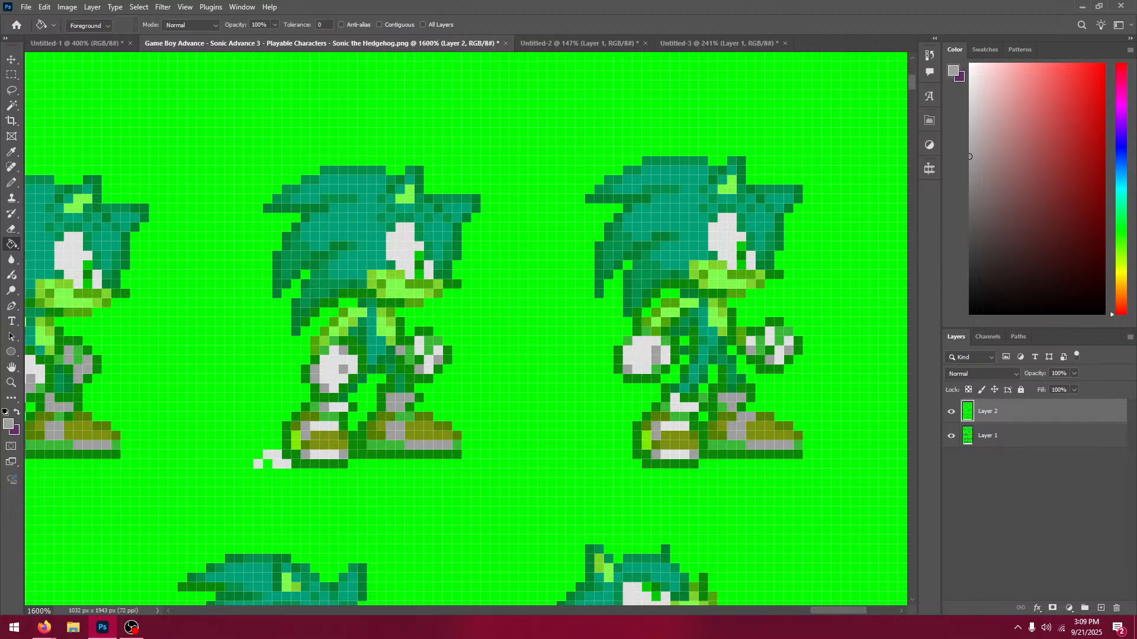
Step: Sample a dark gray from the palette's grayscale strip and fill the darker glove, sock and shoe-sole shading with it
click(683, 45)
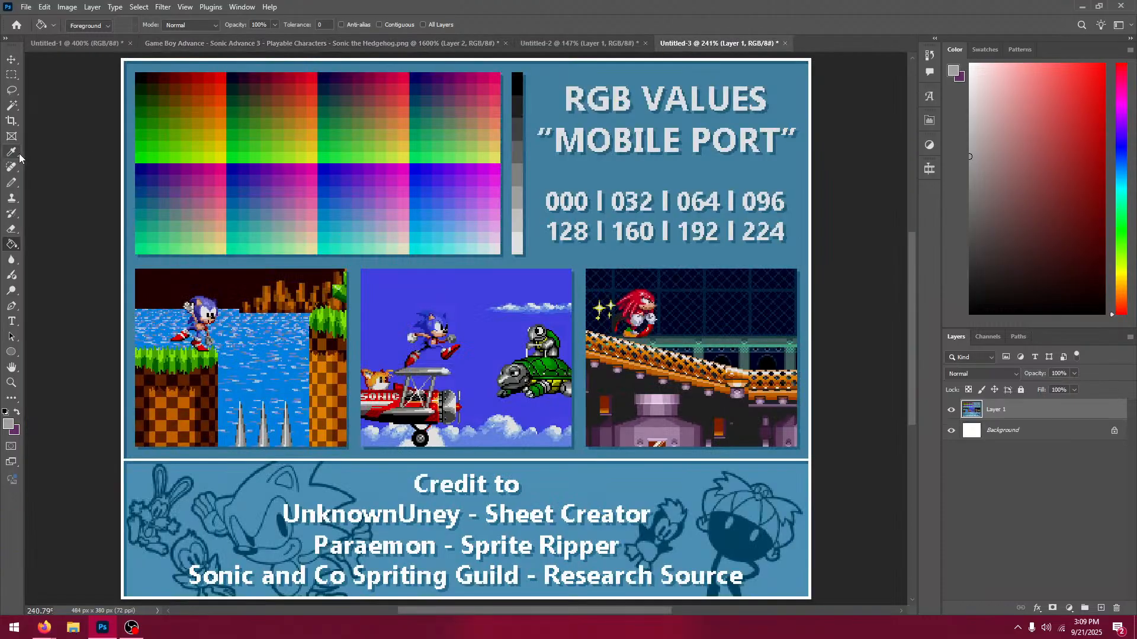
click(14, 155)
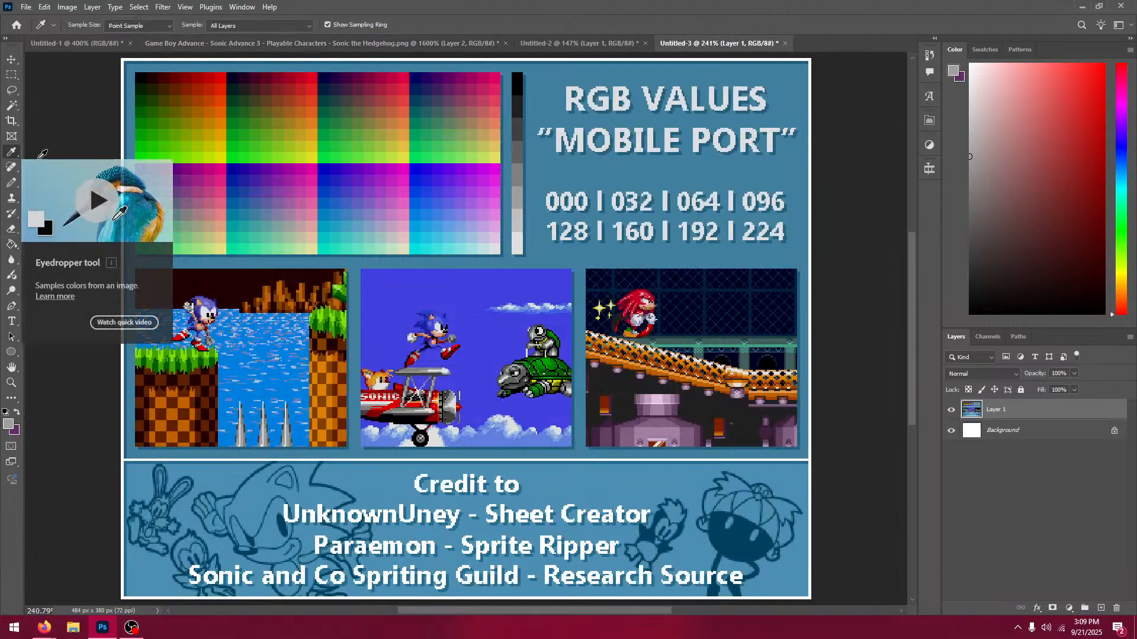
click(522, 153)
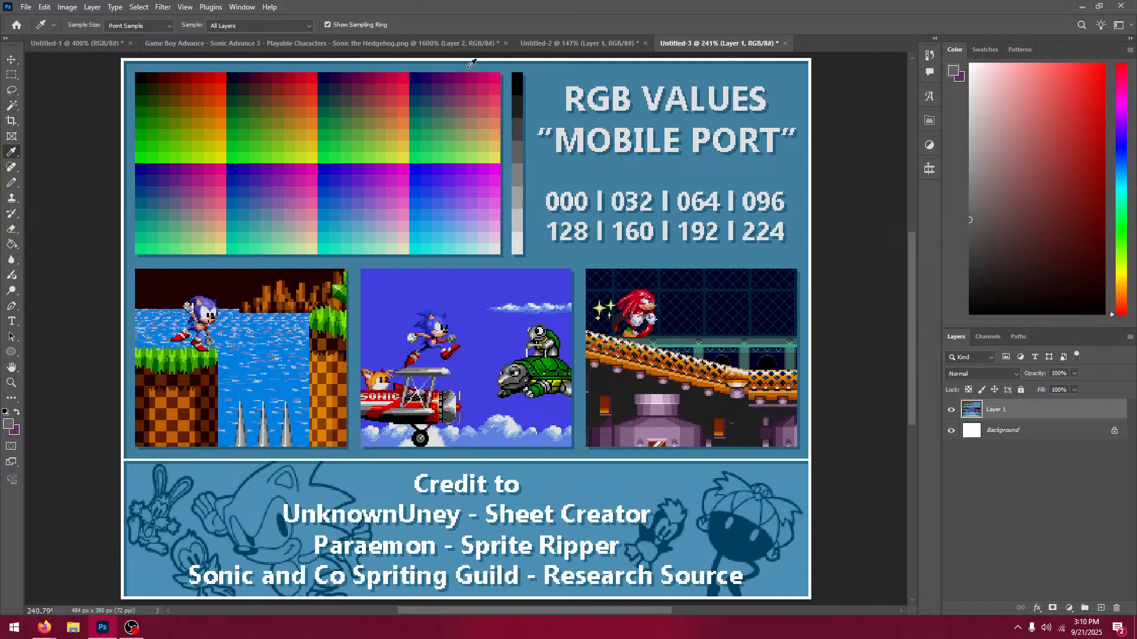
click(320, 43)
click(12, 245)
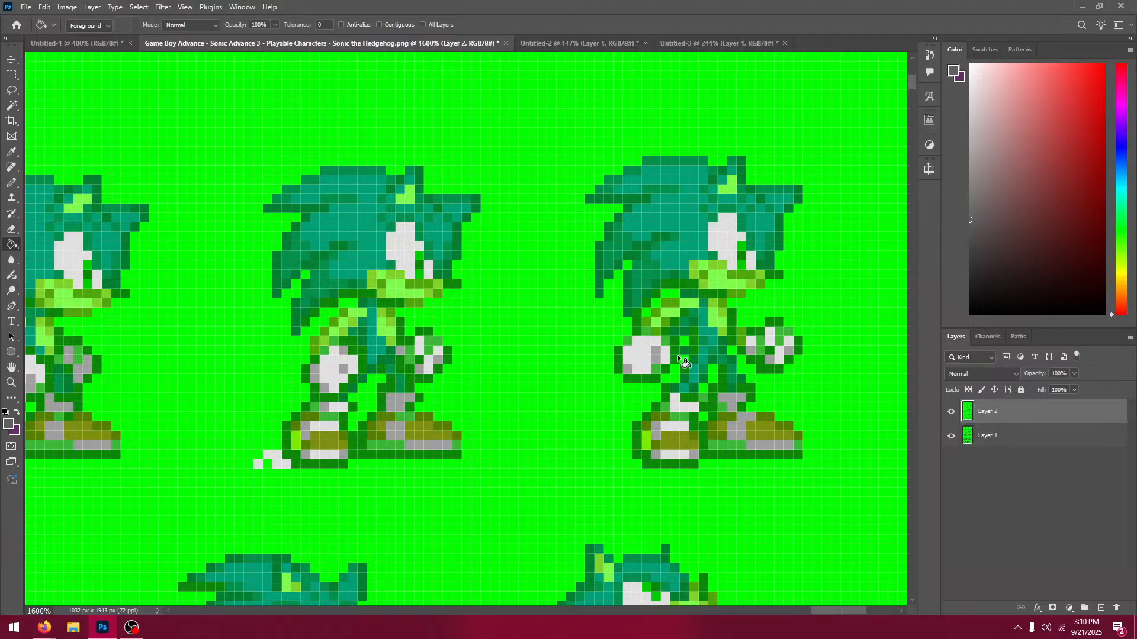
click(656, 368)
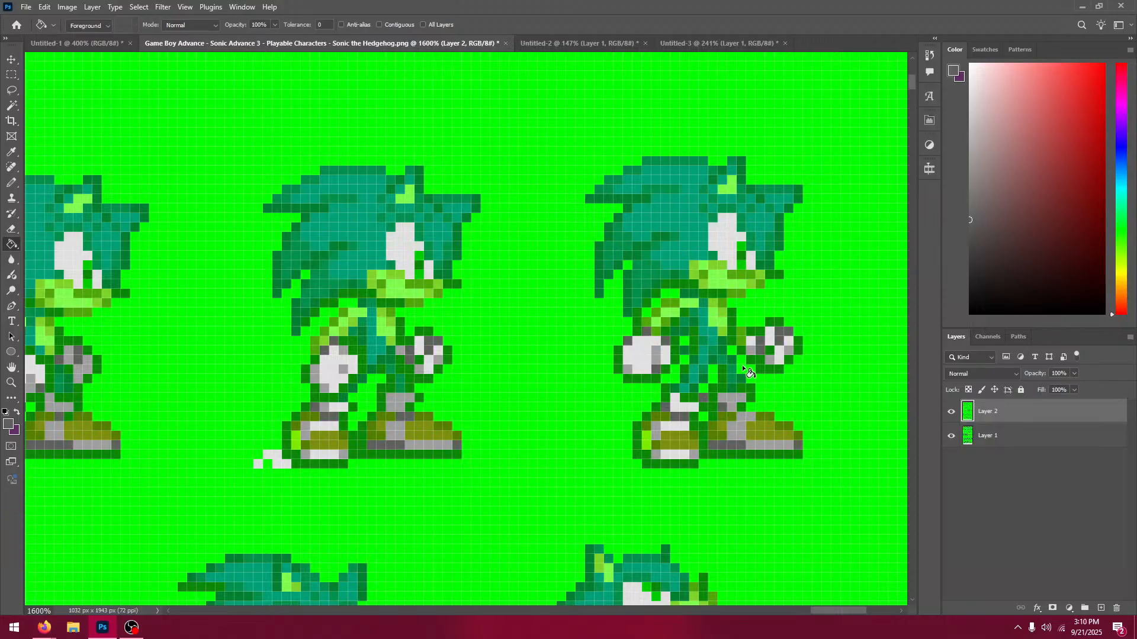
Step: Sample the near-black swatch beside black in the palette's grayscale strip and fill the darkest outline pixels of the sprites
click(736, 41)
key(i)
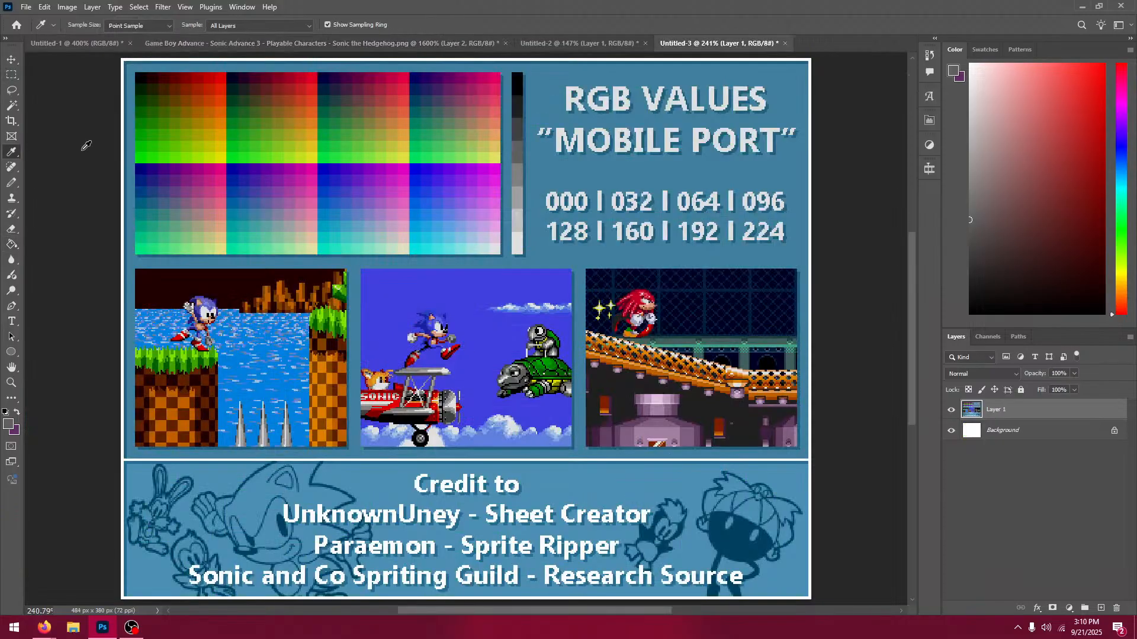
click(523, 108)
click(447, 42)
click(14, 246)
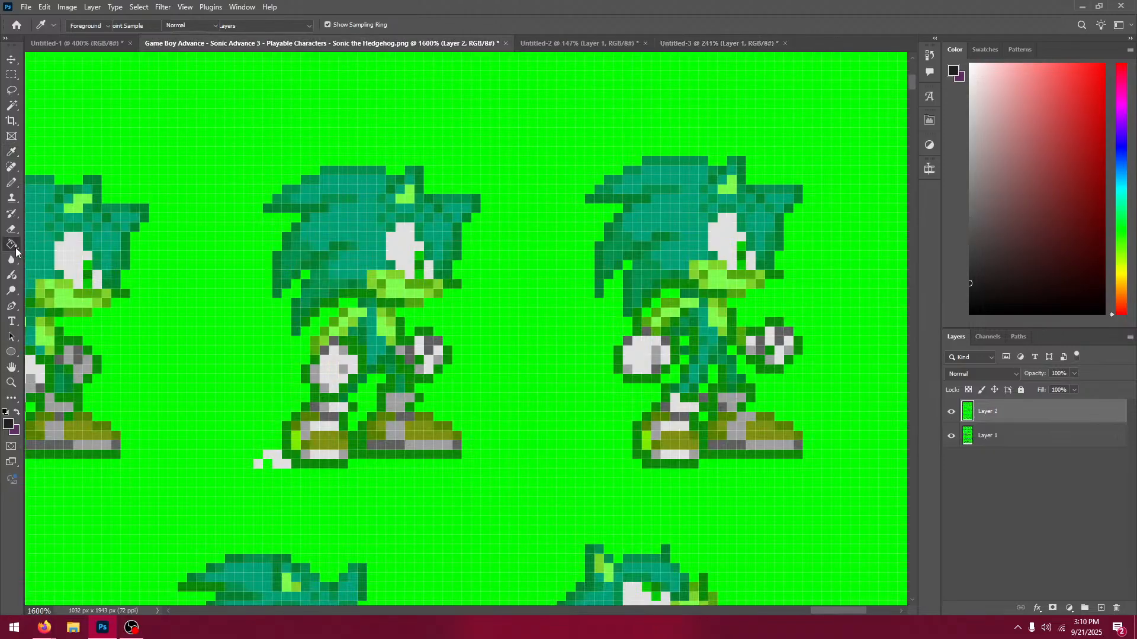
click(122, 293)
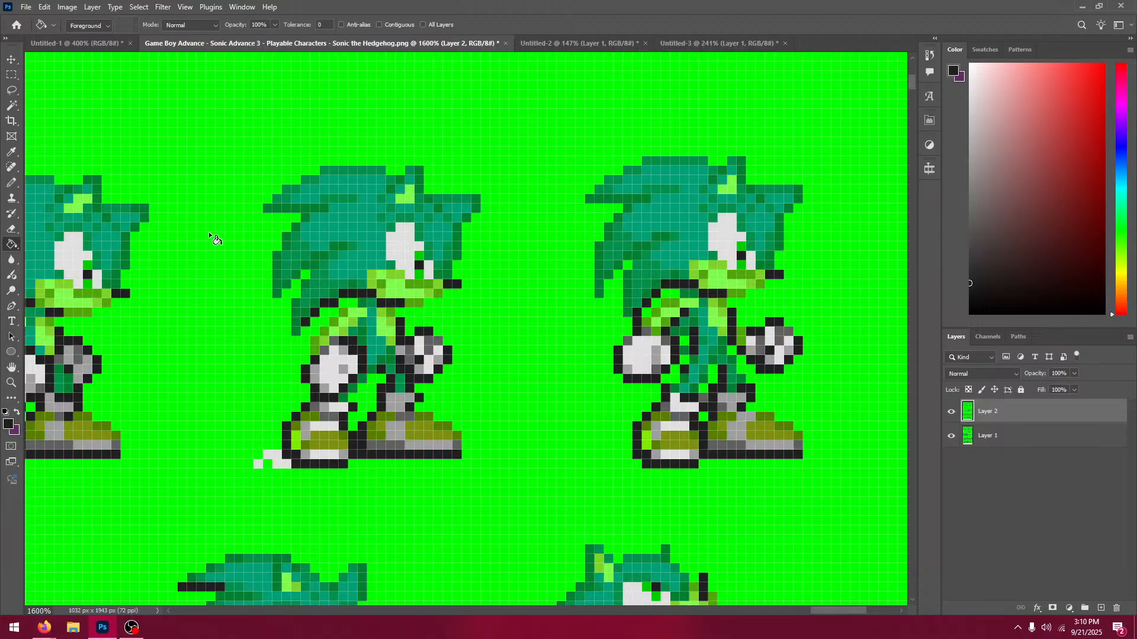
Step: Hide Layer 2 and flip Layer 1 horizontally so the original sprites line up with the recolored ones
scroll(832, 212, down, 1)
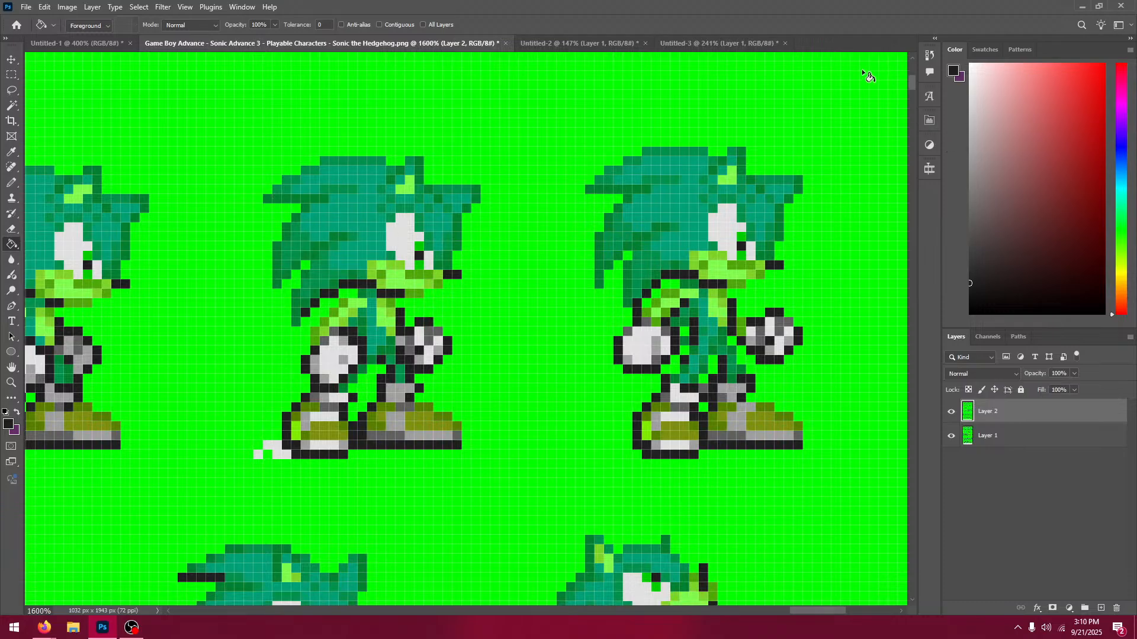
click(951, 411)
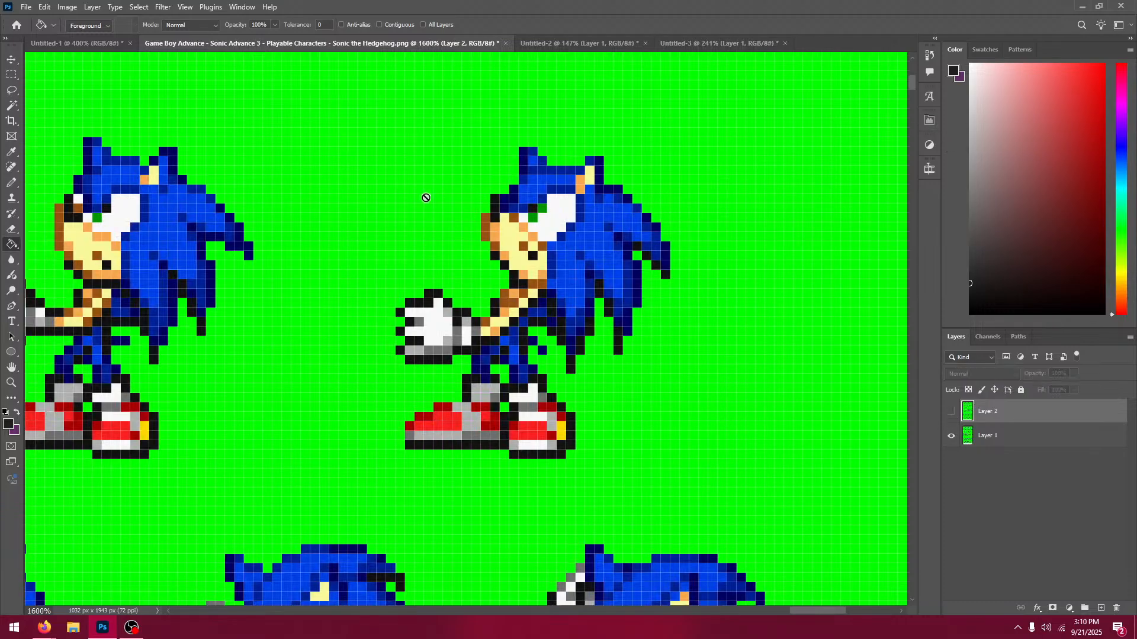
click(45, 7)
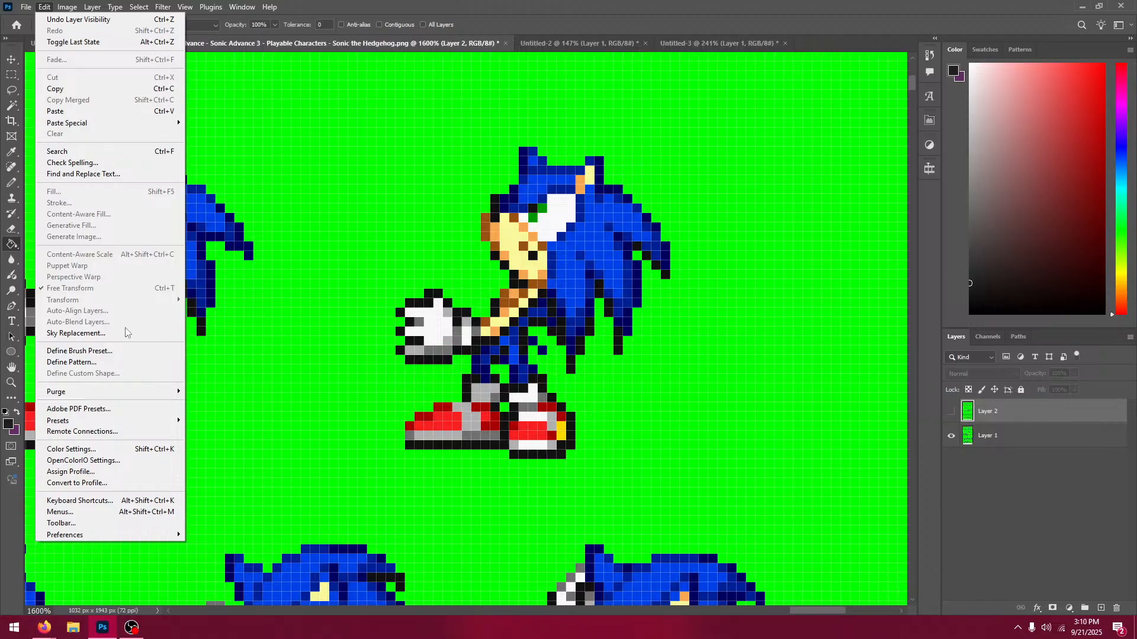
click(976, 444)
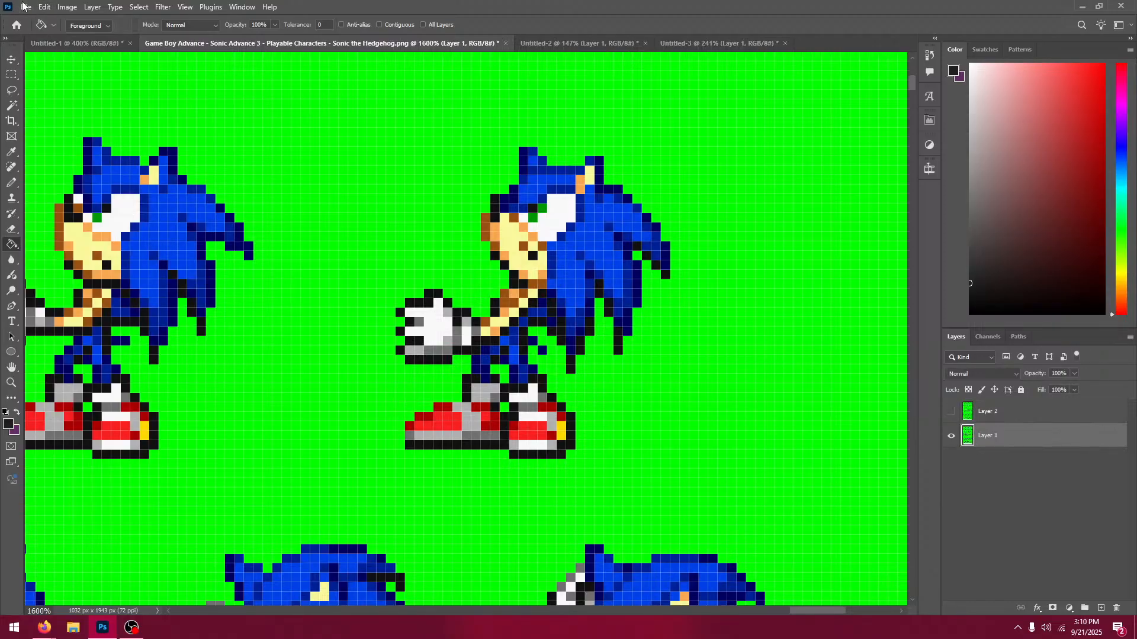
click(45, 7)
mouse_move(130, 299)
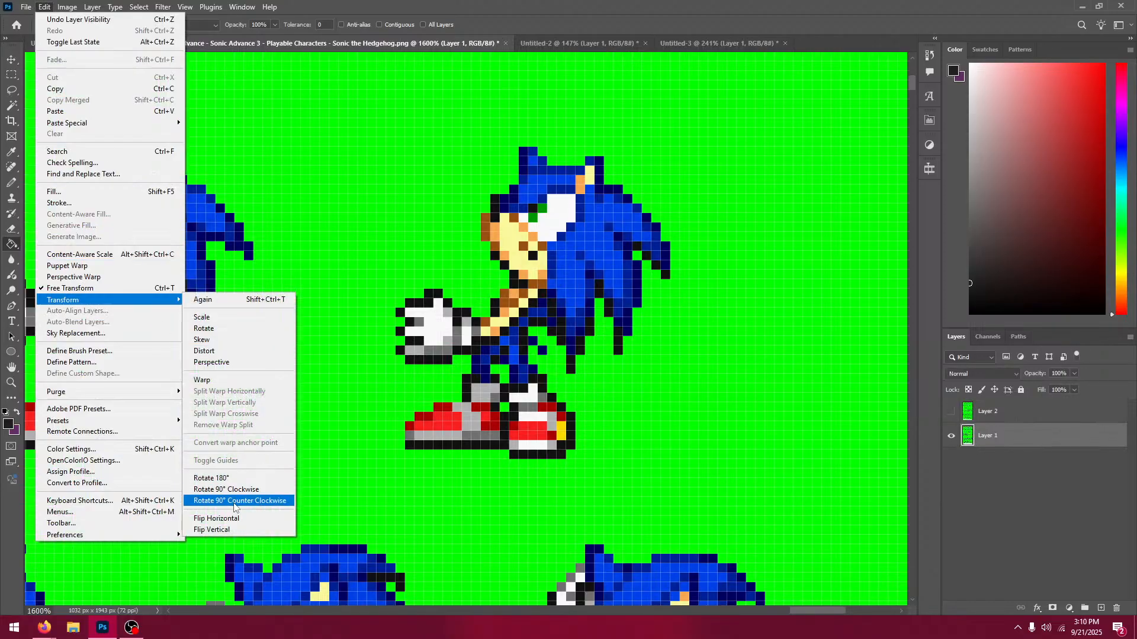
click(235, 502)
Step: Compare the recolored sprites with the originals by toggling Layer 2, and leave Layer 2 visible and selected
click(952, 412)
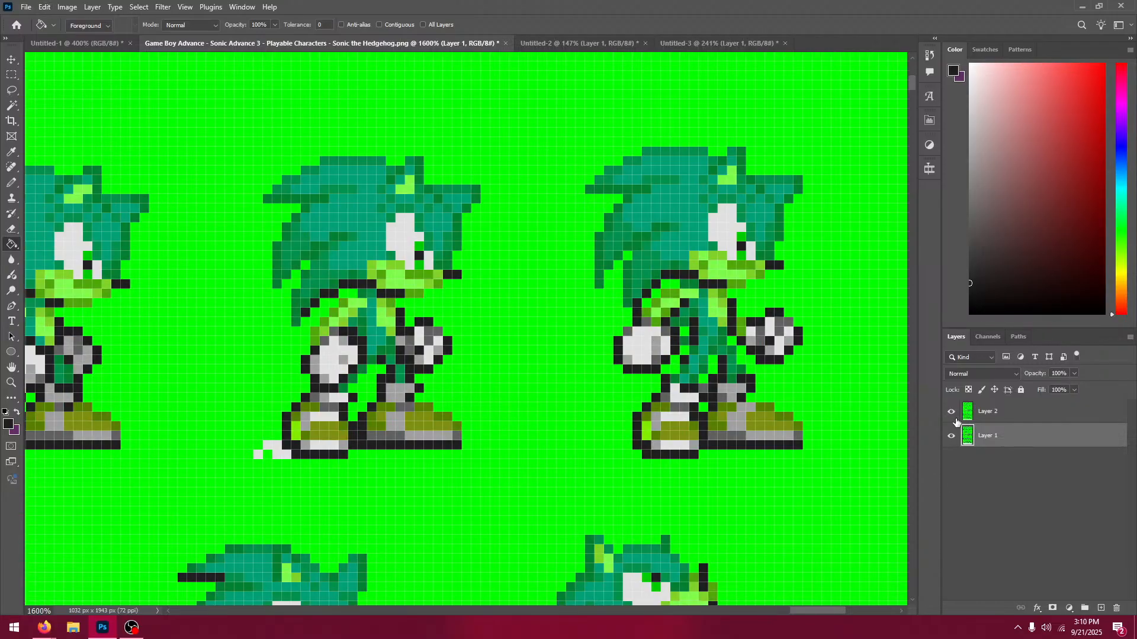
click(953, 415)
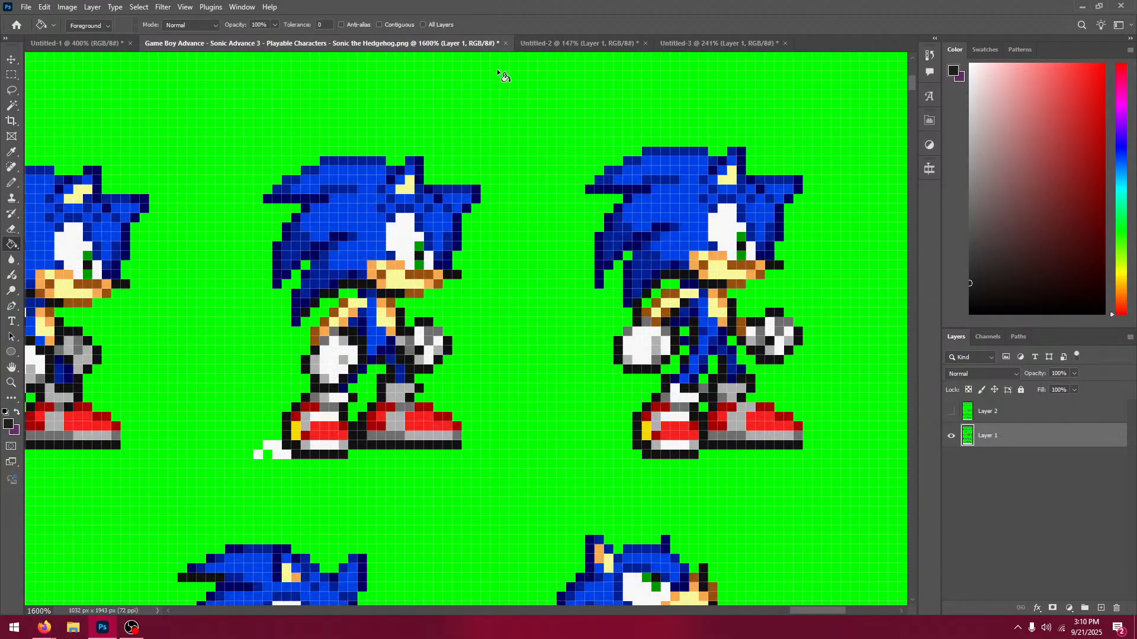
click(951, 411)
click(951, 411)
click(998, 412)
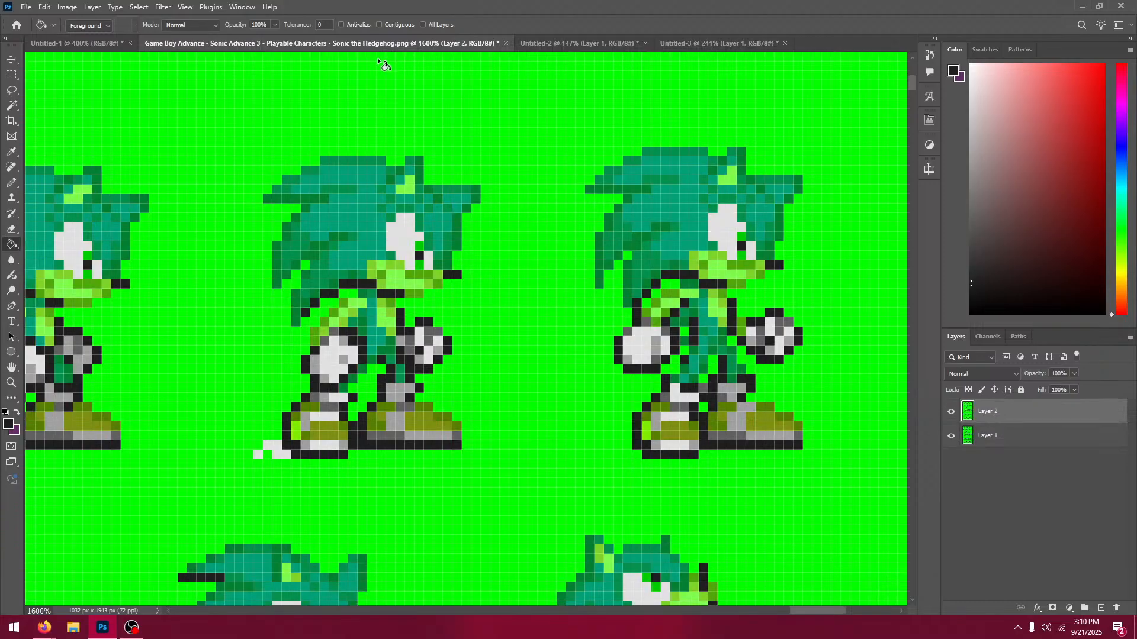
Step: Sample Sonic's skin tone in the Splash Hill screenshot, pick a similar light yellow-orange from the palette, and fill the sprites' lightest skin areas
click(534, 47)
key(i)
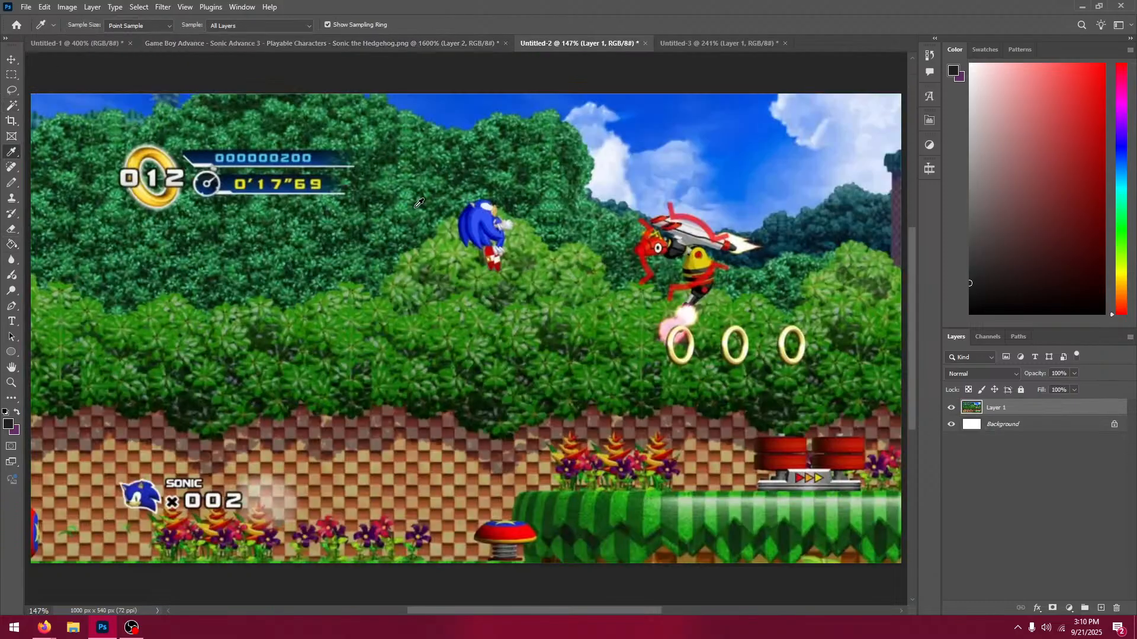
click(499, 206)
key(ctrl+Tab)
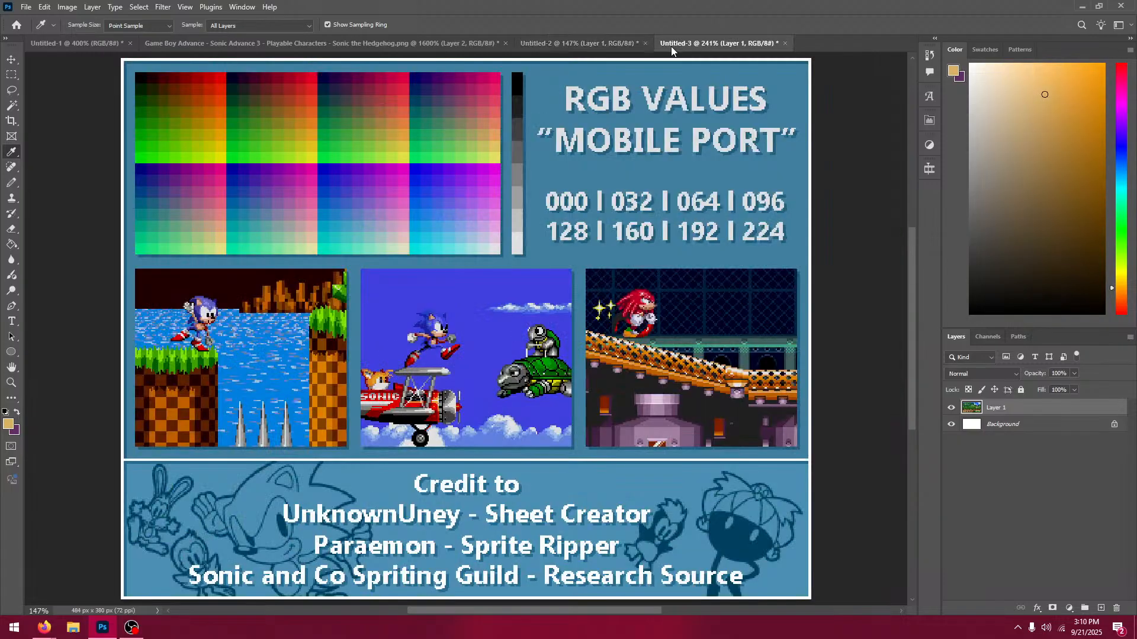
mouse_move(214, 234)
mouse_down()
mouse_move(396, 186)
mouse_move(487, 128)
mouse_move(499, 137)
mouse_up()
click(519, 40)
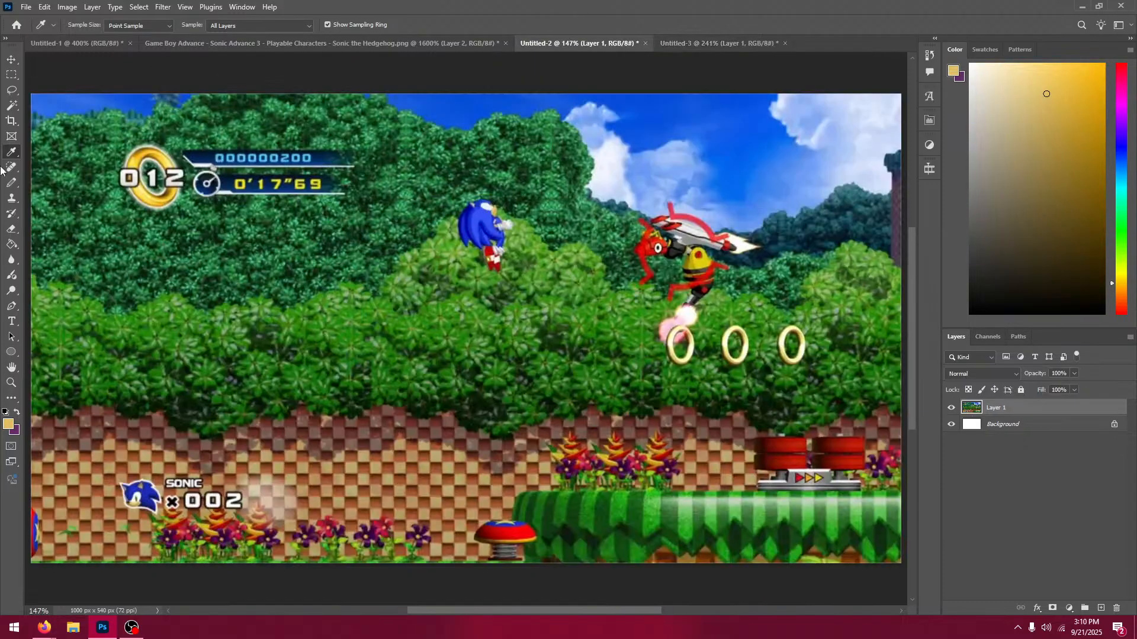
click(12, 244)
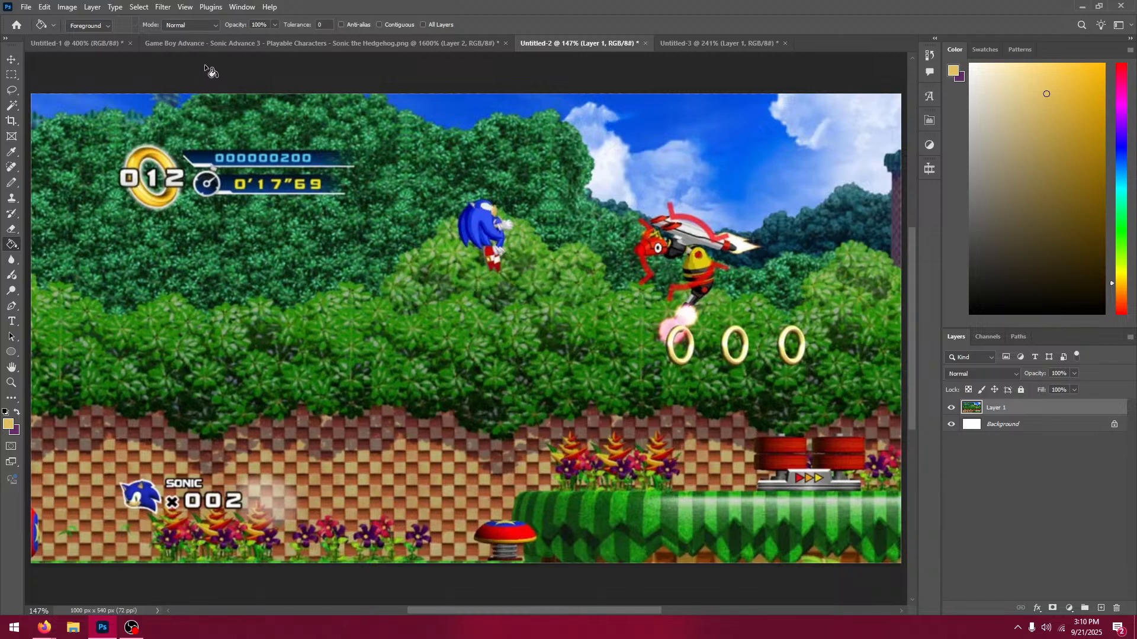
click(340, 44)
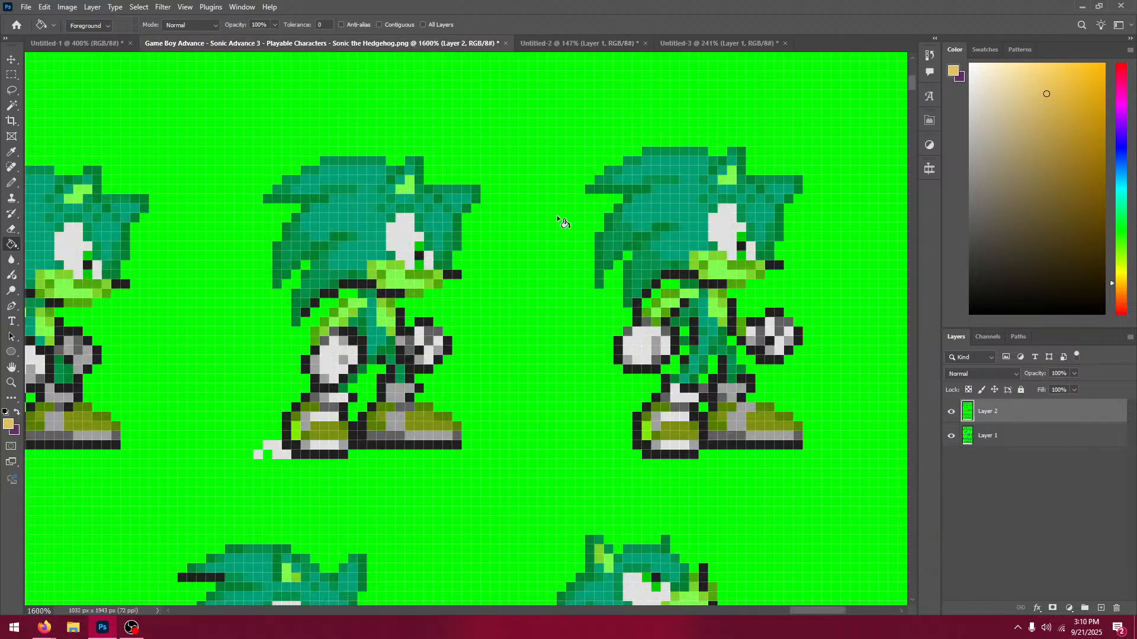
click(762, 274)
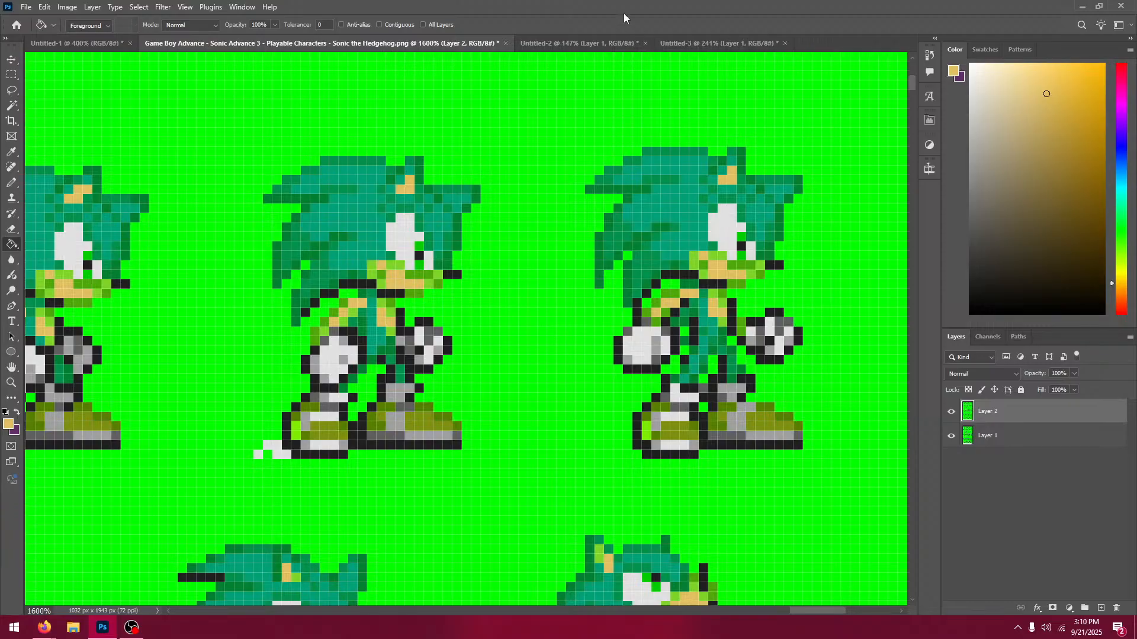
Step: Sample a medium orange from the RGB palette and fill the sprites' mid-tone skin pixels
click(674, 40)
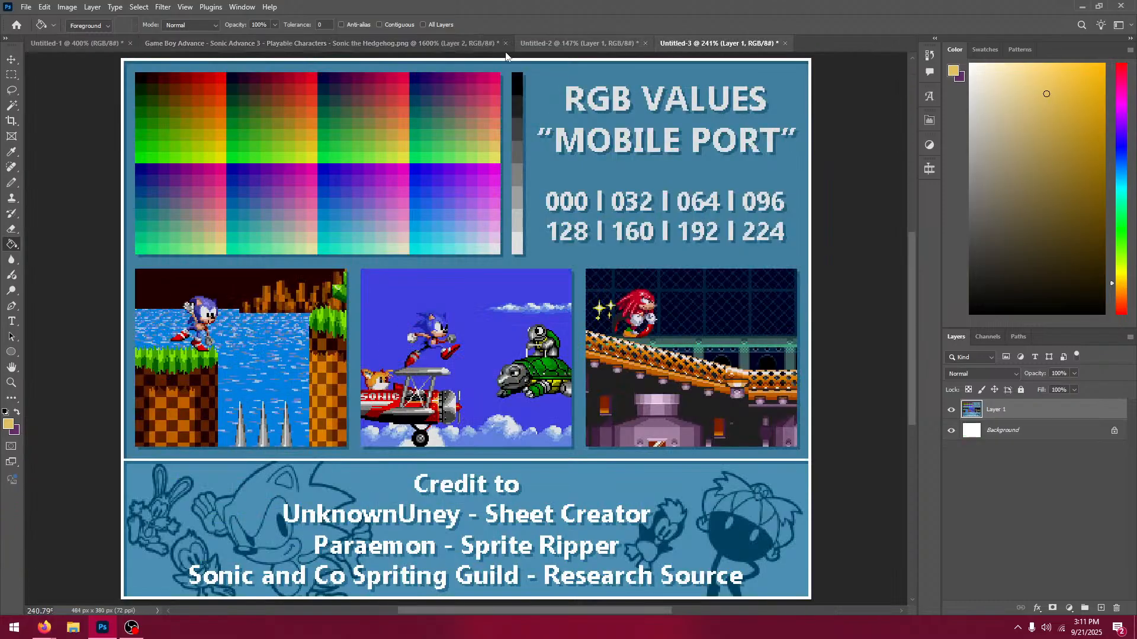
click(11, 152)
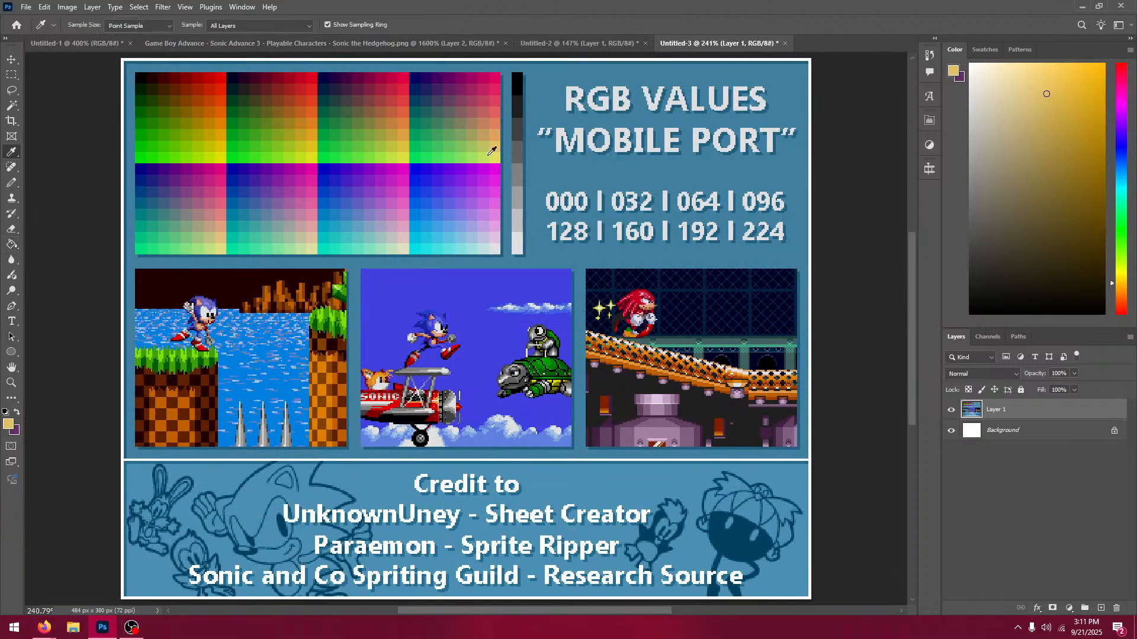
click(498, 122)
drag(498, 122, 405, 128)
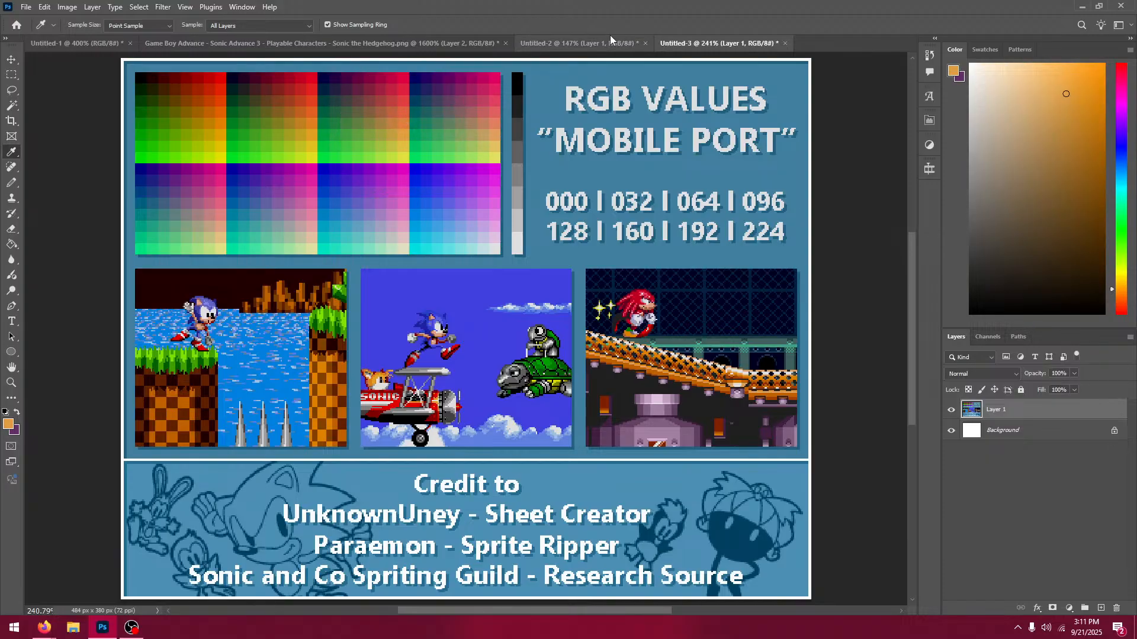
click(317, 121)
drag(314, 125, 313, 128)
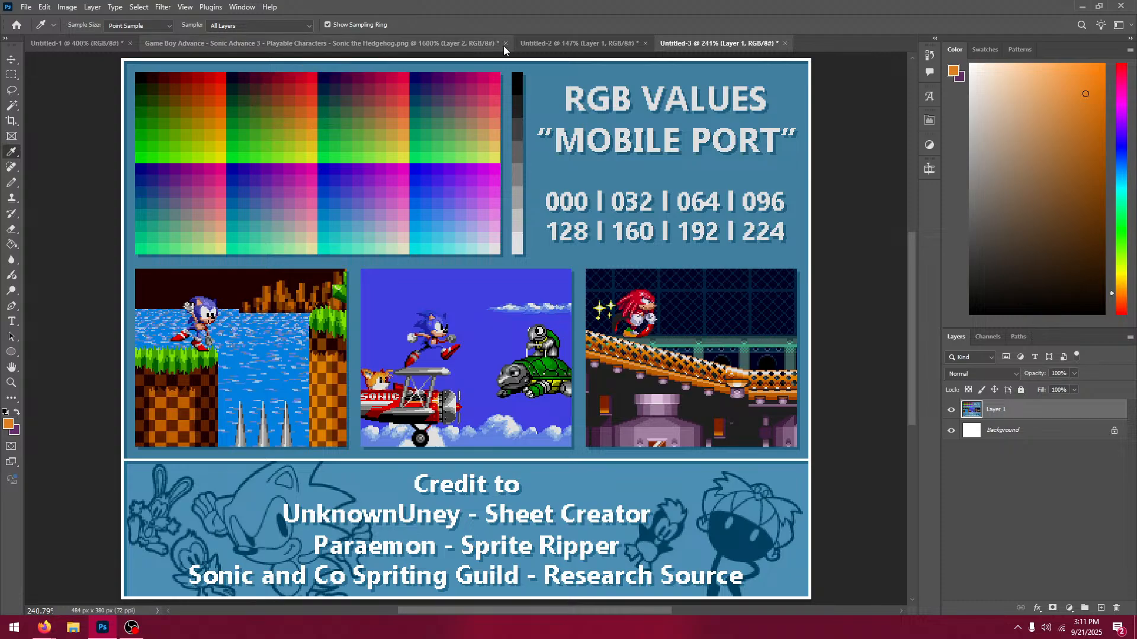
click(554, 44)
click(12, 243)
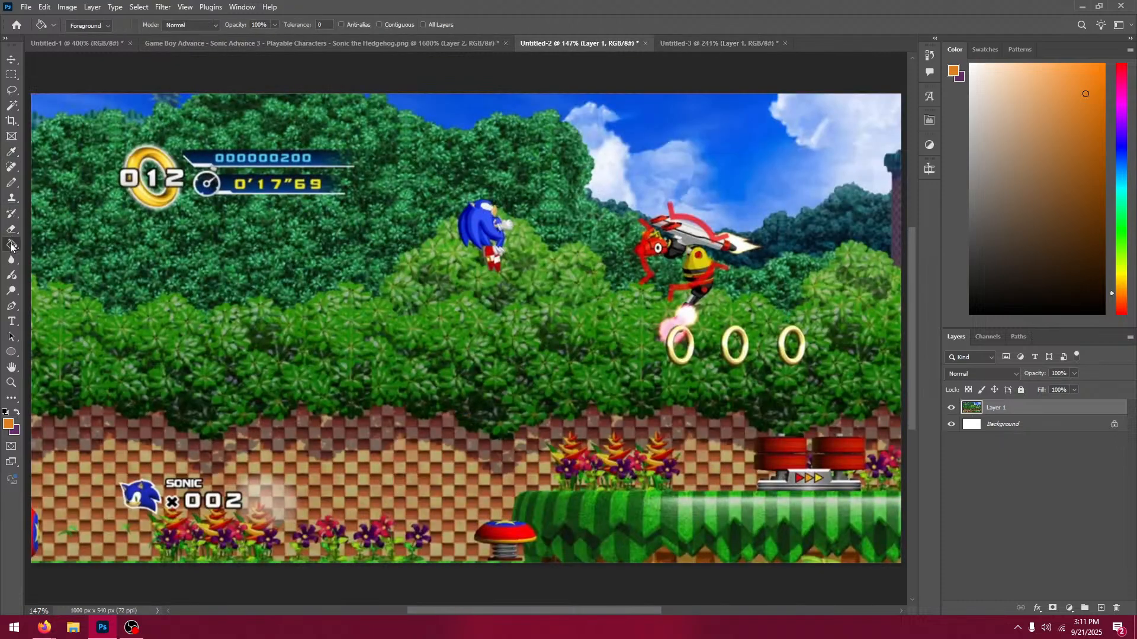
click(435, 44)
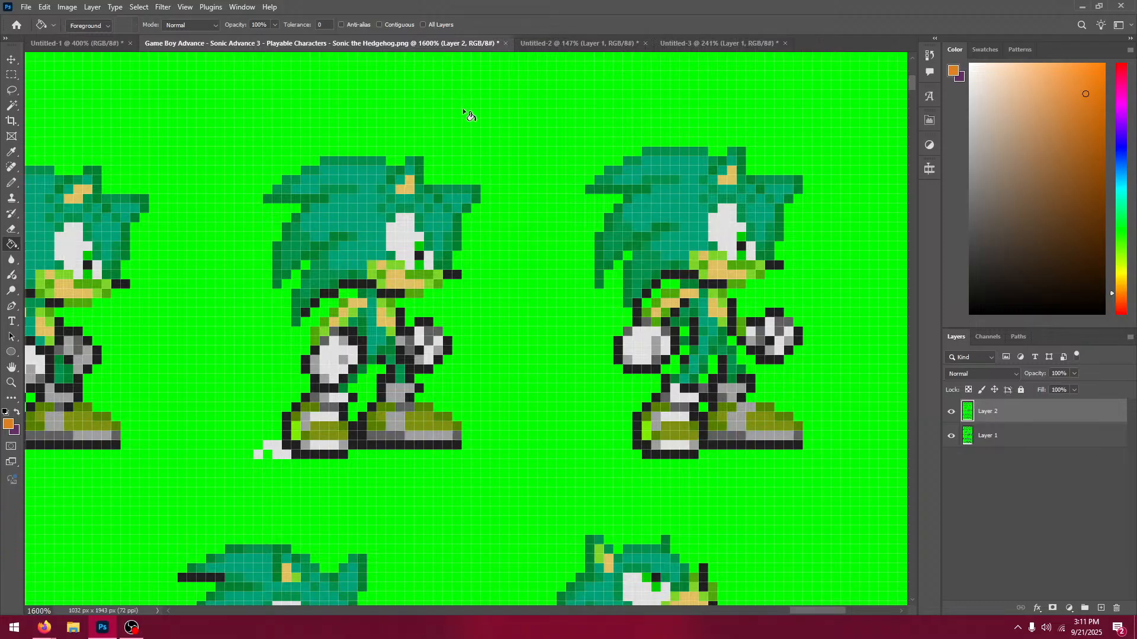
click(425, 286)
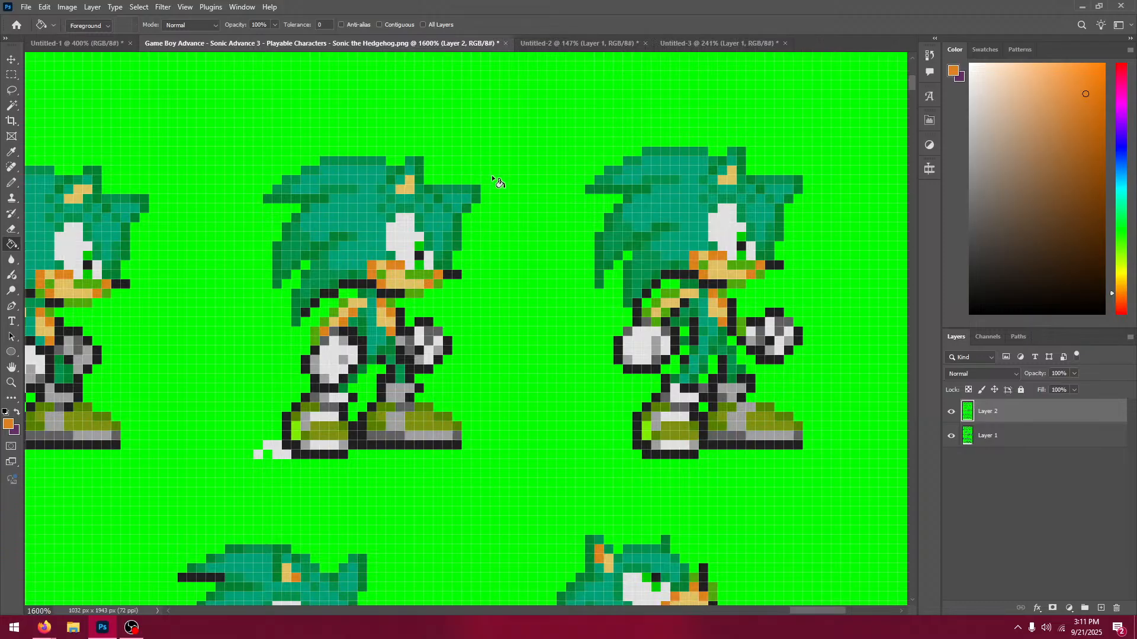
Step: Sample a softer, redder orange from the RGB palette and refill the sprites' mid-tone skin pixels
click(579, 43)
key(i)
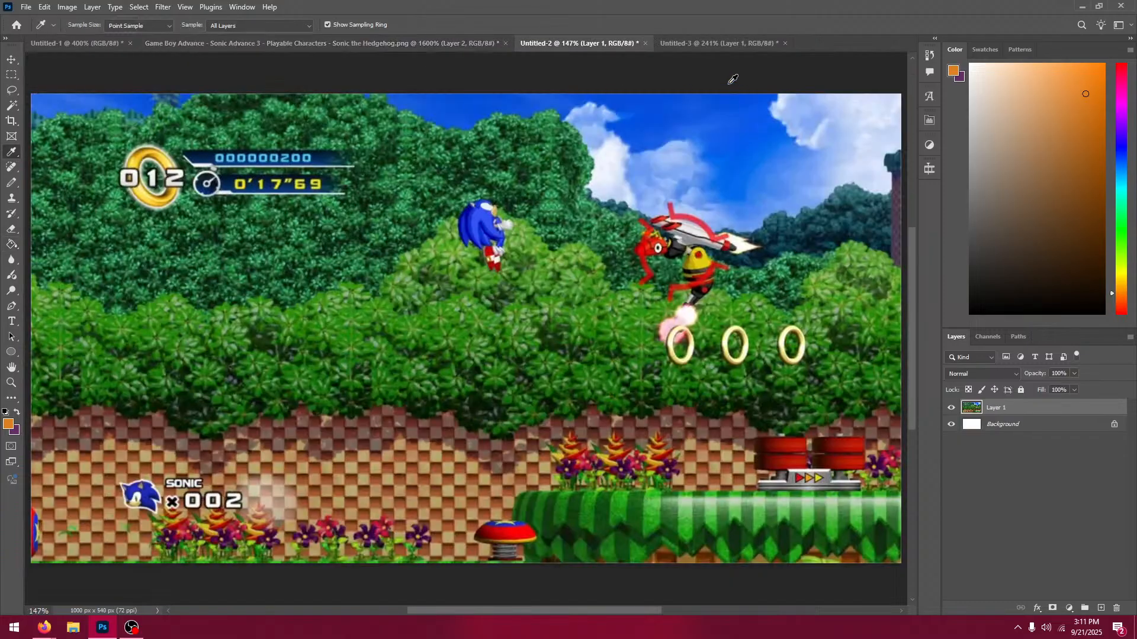
click(720, 45)
click(315, 113)
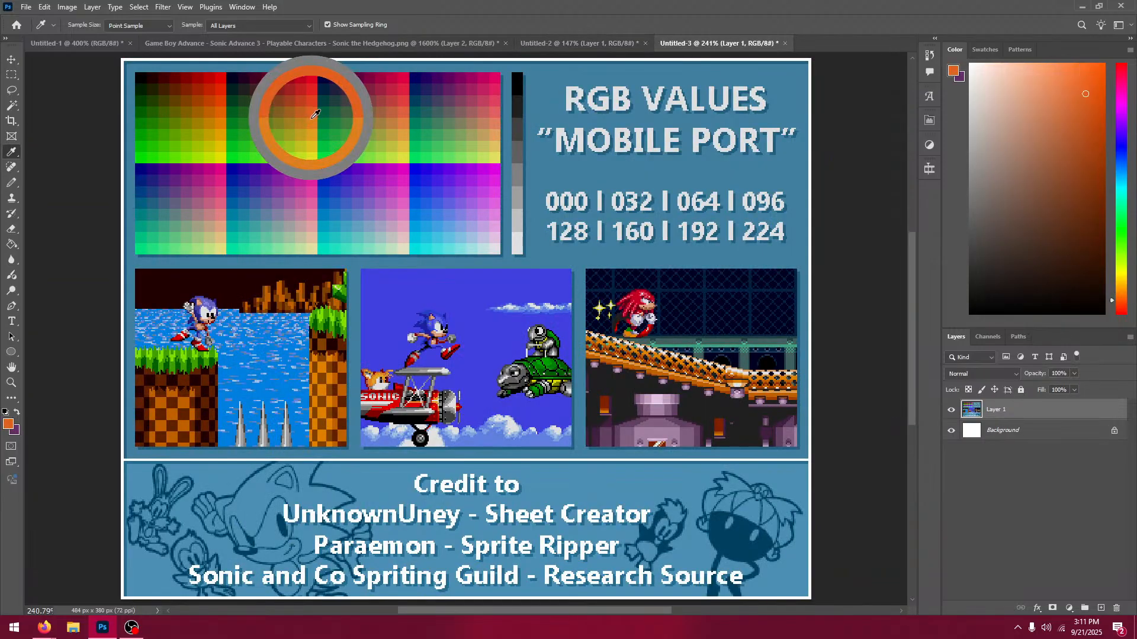
click(407, 114)
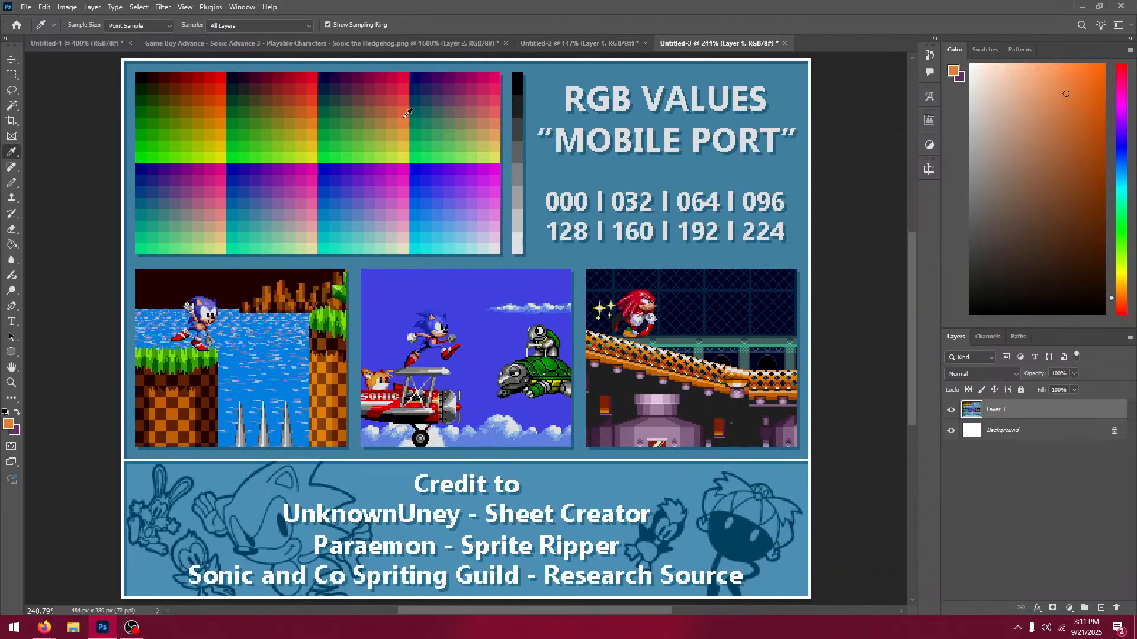
click(403, 44)
click(12, 244)
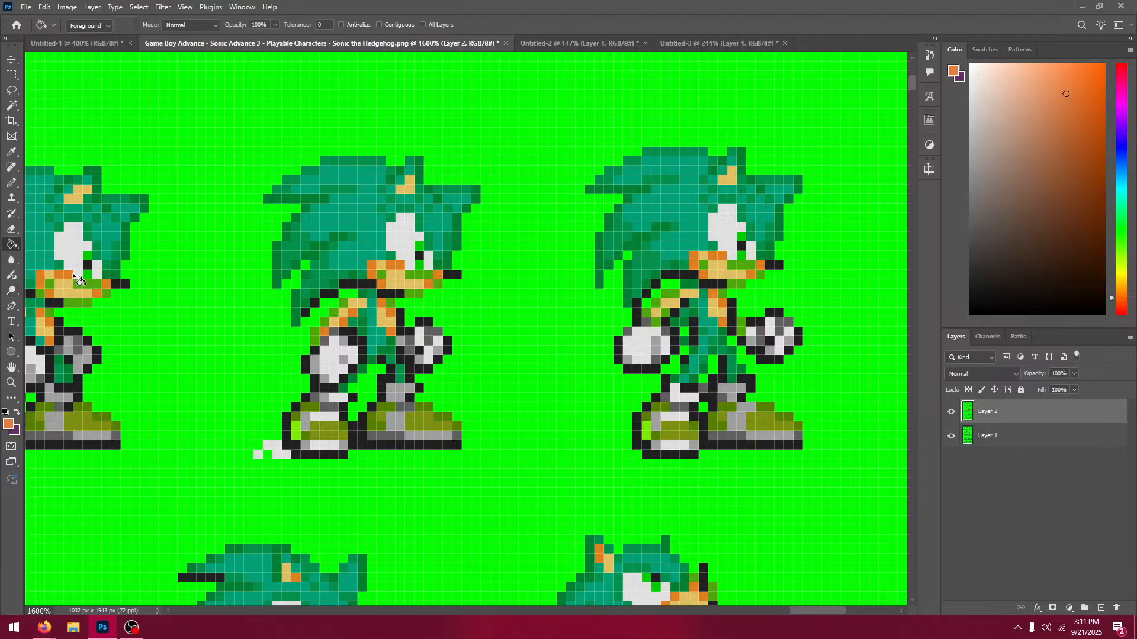
Step: Sample a dark rust-orange from the RGB palette and fill the darkest skin shading on the sprites
click(720, 44)
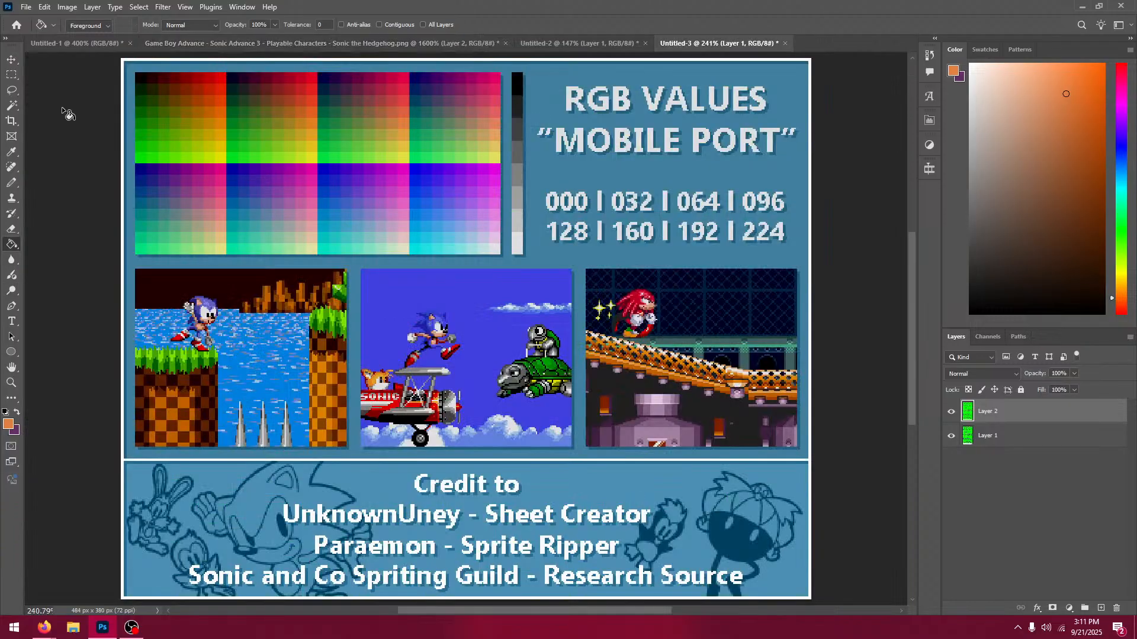
click(11, 151)
click(407, 114)
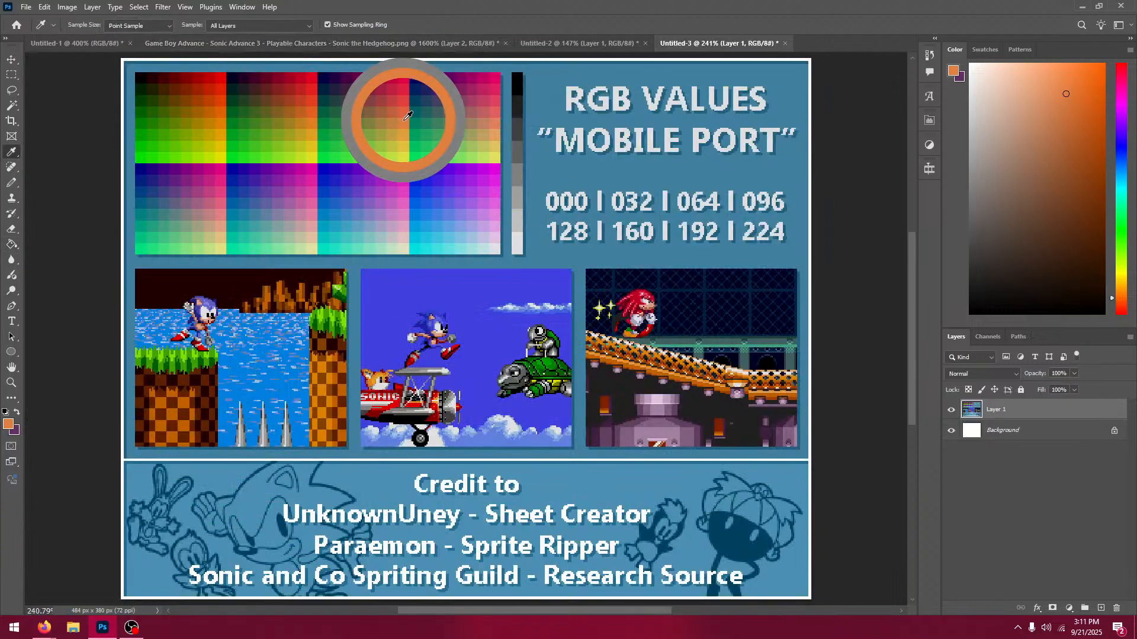
drag(322, 113, 294, 101)
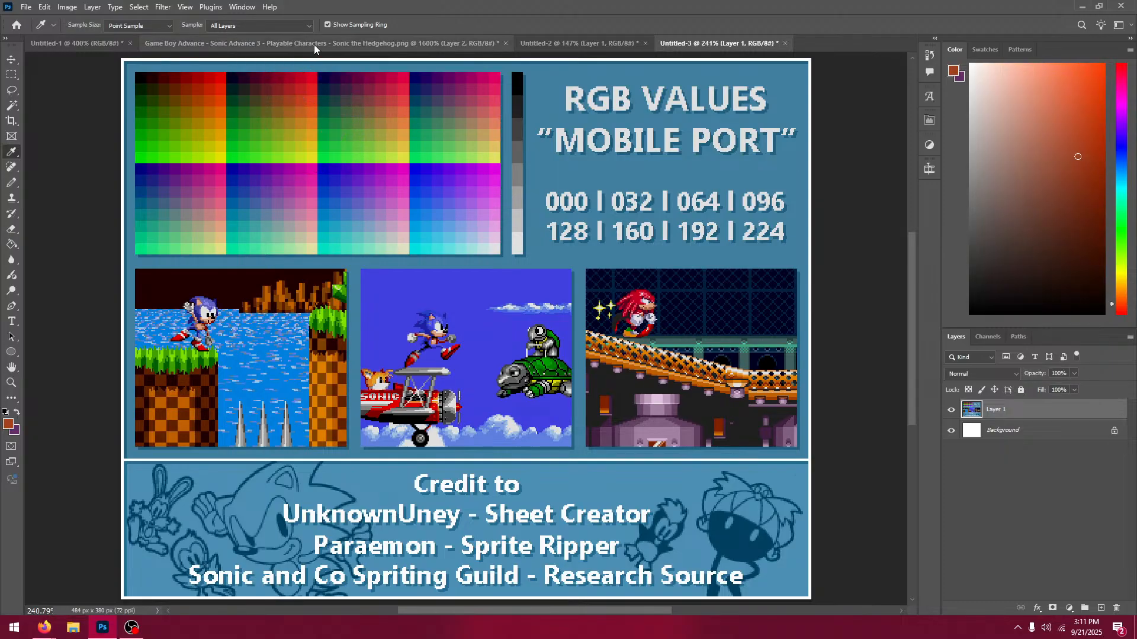
click(314, 43)
key(g)
click(422, 297)
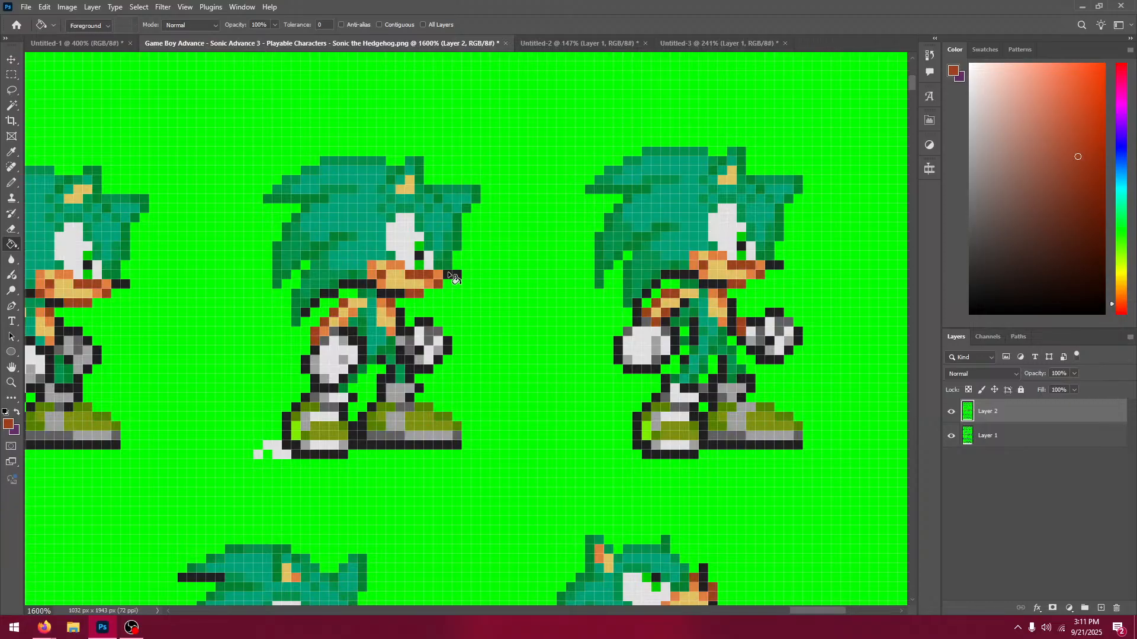
alt+scroll(451, 276, down, 4)
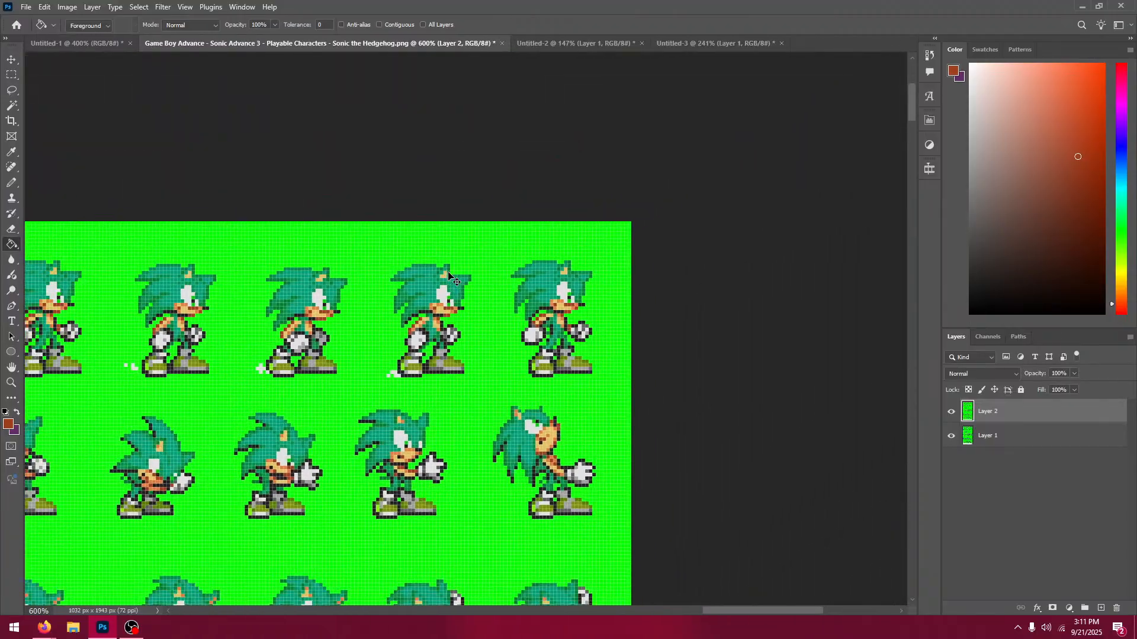
alt+scroll(450, 276, down, 1)
alt+scroll(450, 275, up, 7)
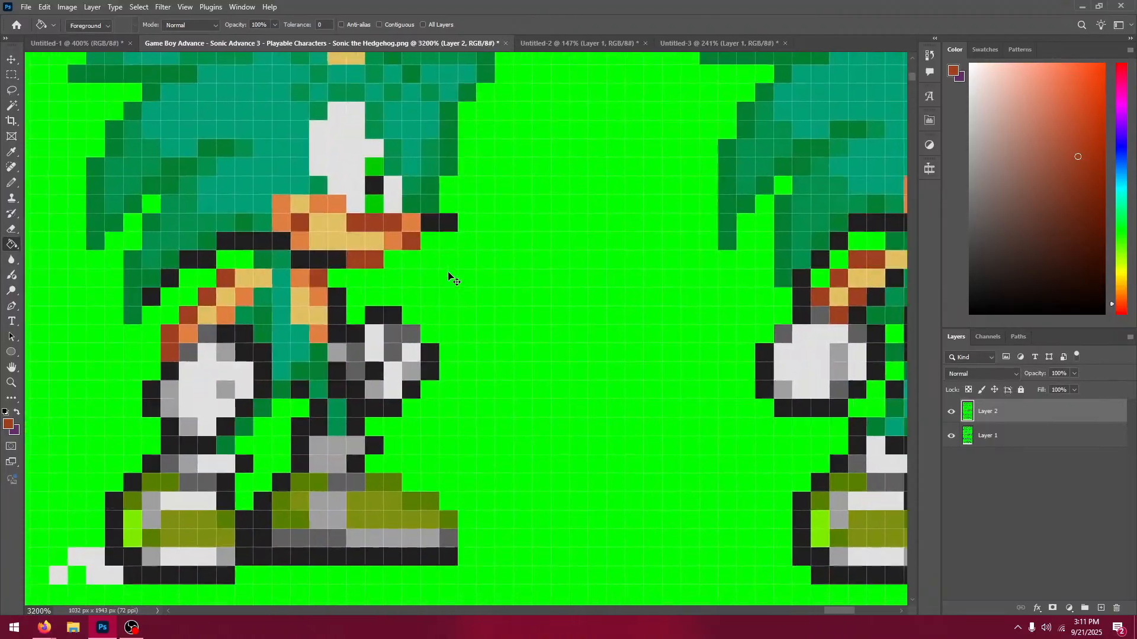
scroll(450, 275, down, 2)
Step: Sample the pure red swatch from the RGB palette and fill the main color of the sprites' shoes
click(579, 43)
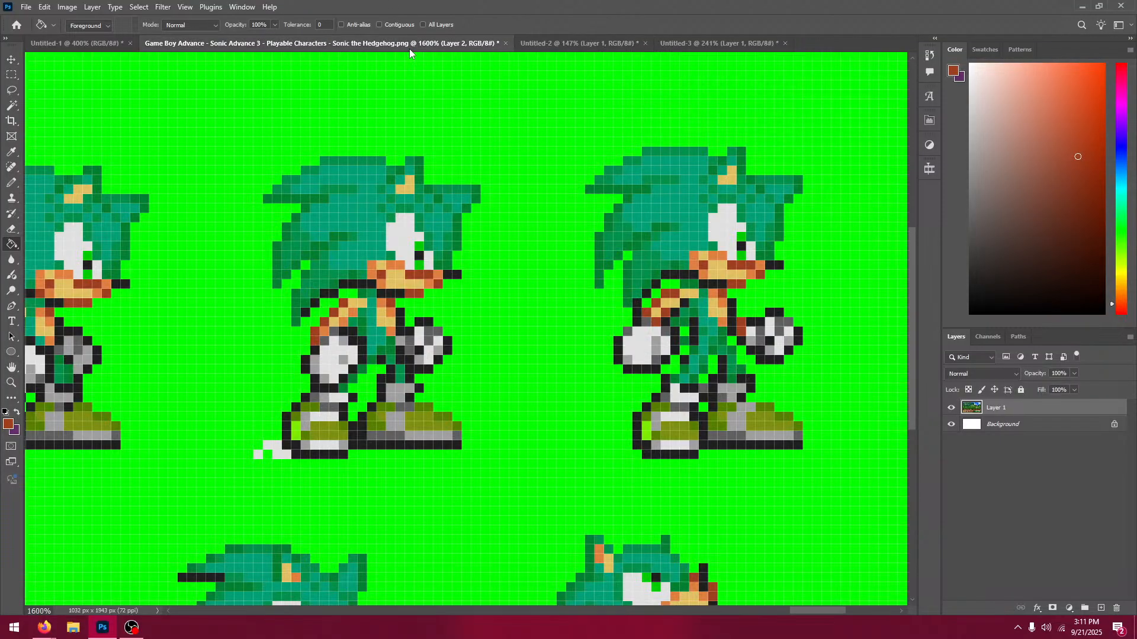
click(412, 45)
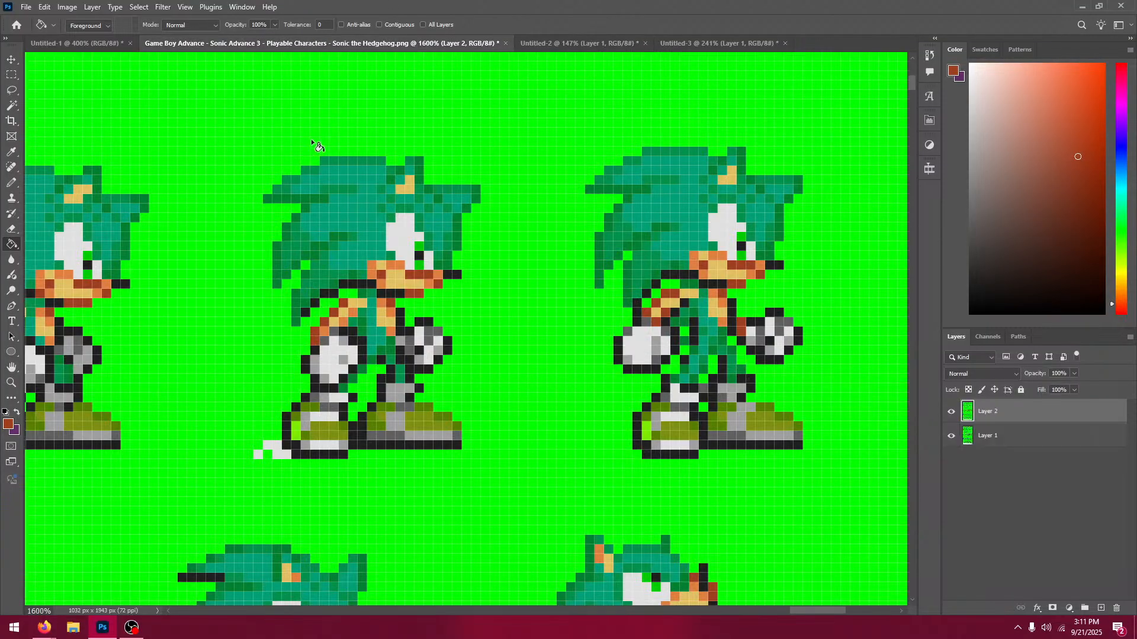
click(11, 152)
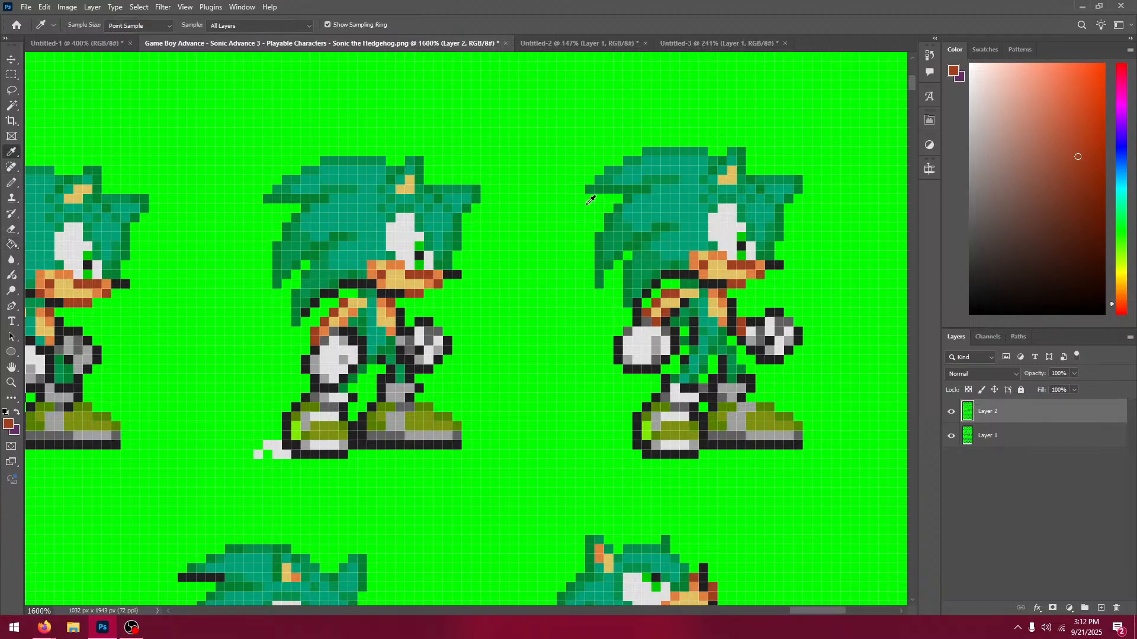
click(669, 44)
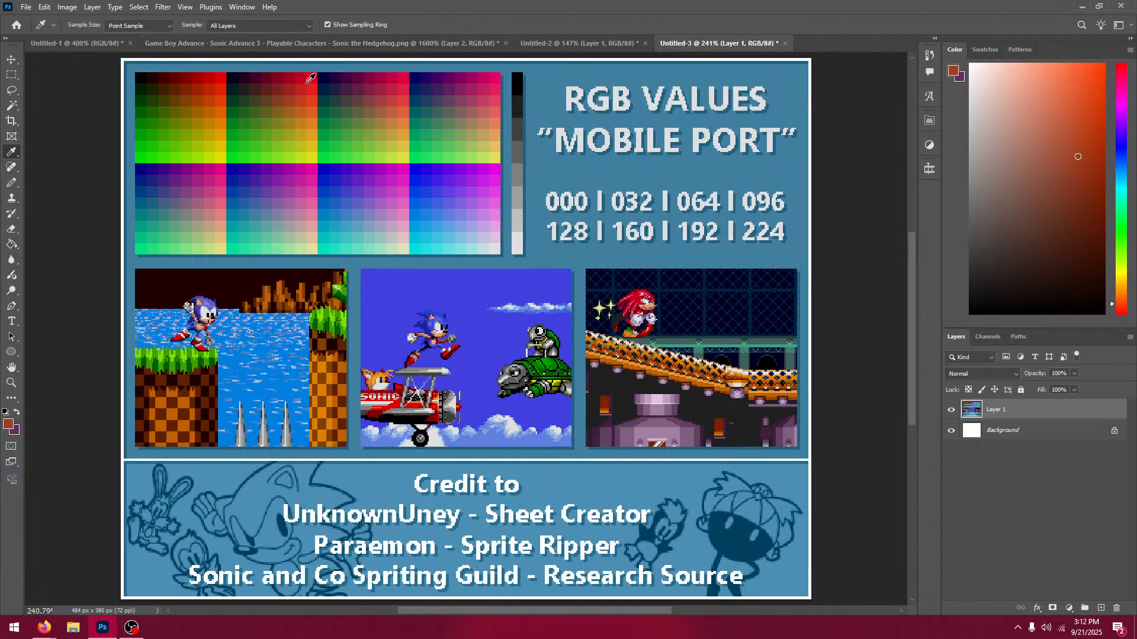
mouse_move(222, 81)
mouse_down()
mouse_move(337, 83)
mouse_move(215, 87)
mouse_move(218, 74)
mouse_up()
key(g)
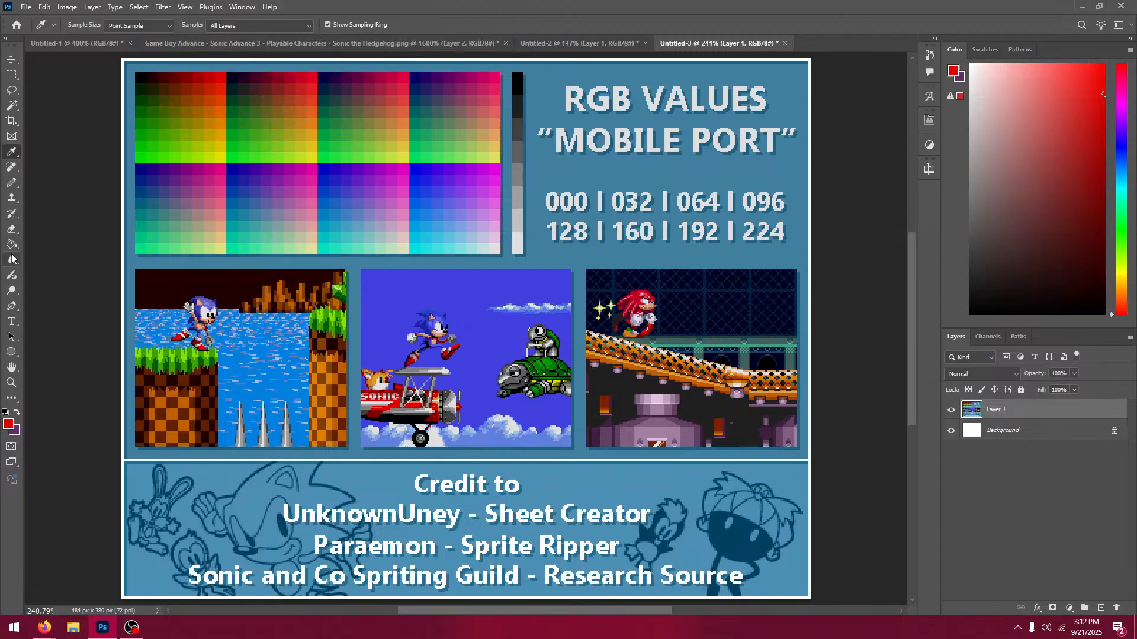
click(580, 44)
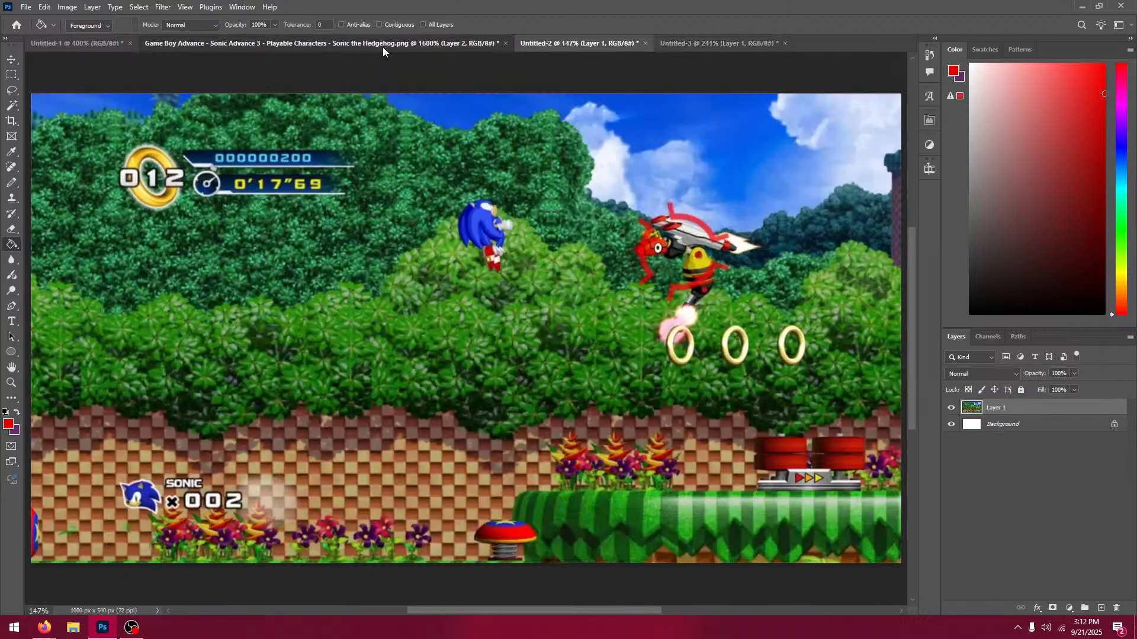
click(384, 44)
click(713, 426)
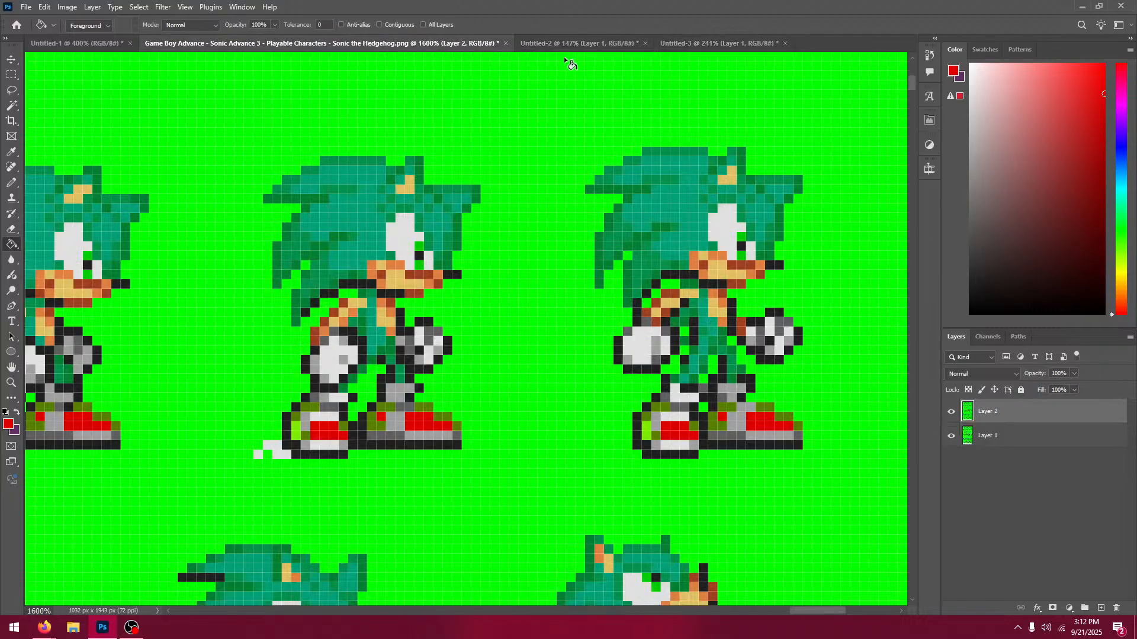
Step: Sample the slightly more orange red beneath pure red in the palette and refill the main shoe color
click(577, 44)
click(11, 151)
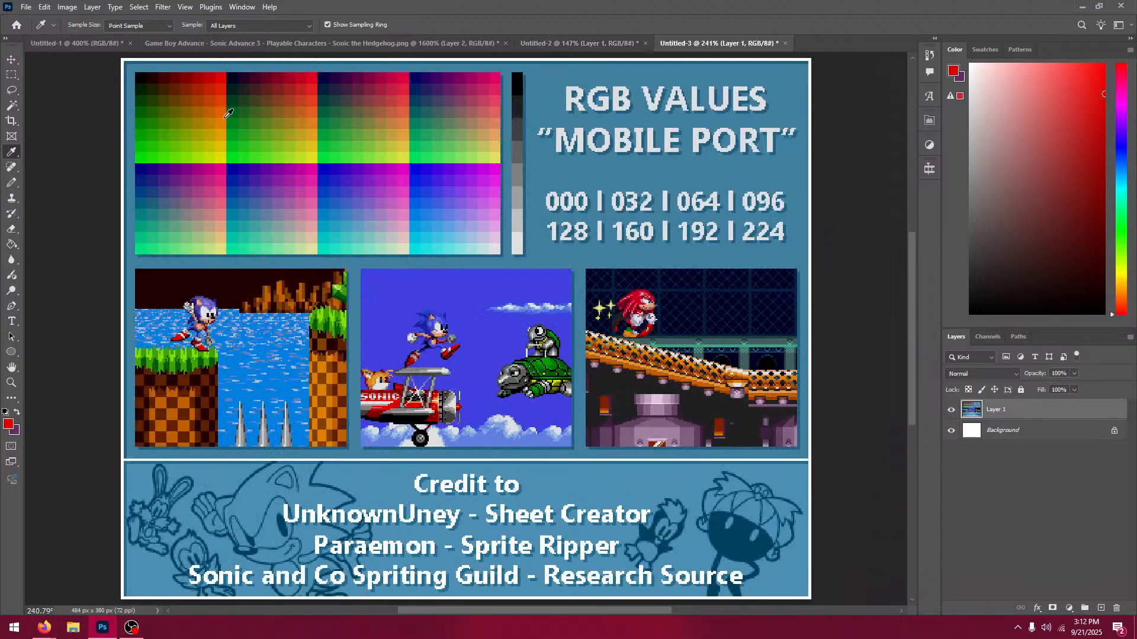
click(717, 44)
click(224, 82)
click(319, 43)
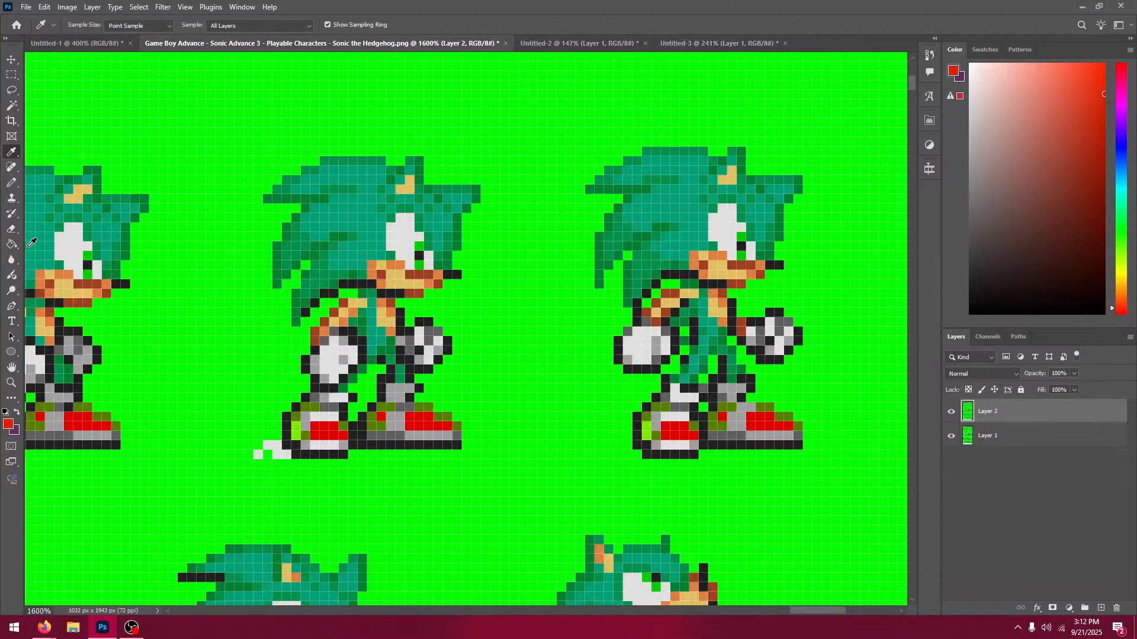
click(11, 244)
click(334, 437)
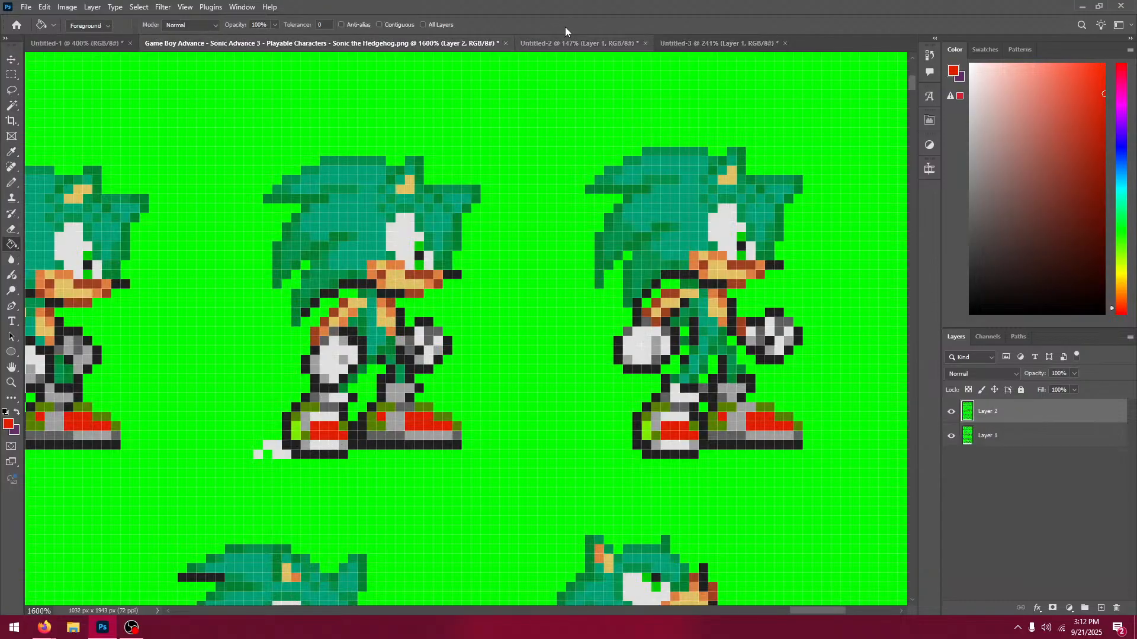
Step: Sample a dark crimson from the palette's top row and fill the olive shading pixels of the shoes
click(595, 42)
click(682, 43)
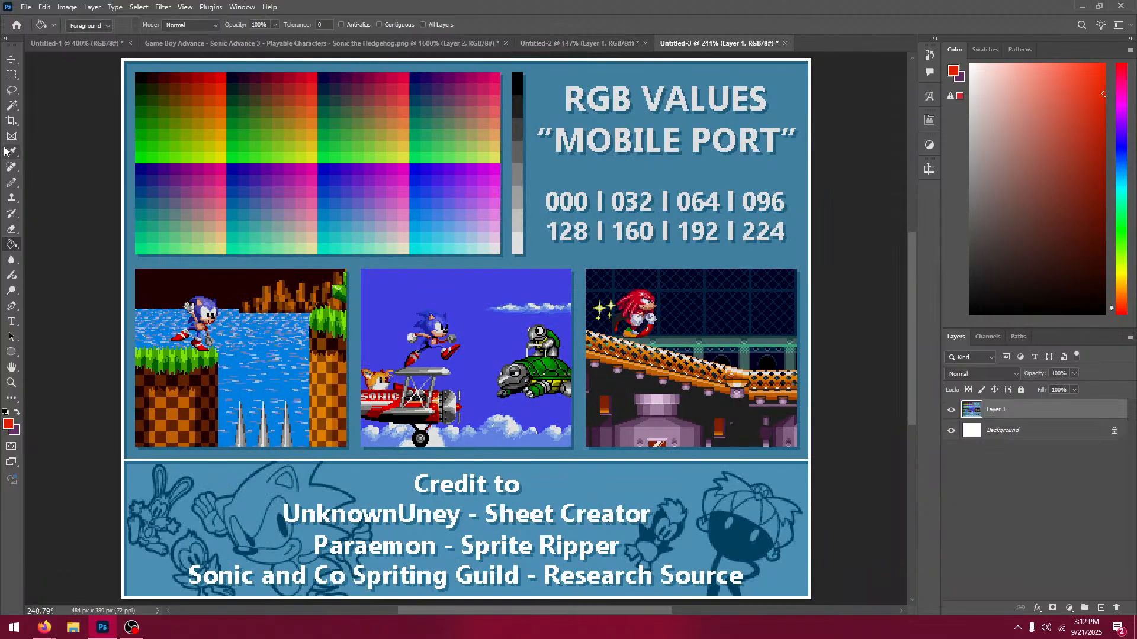
click(9, 152)
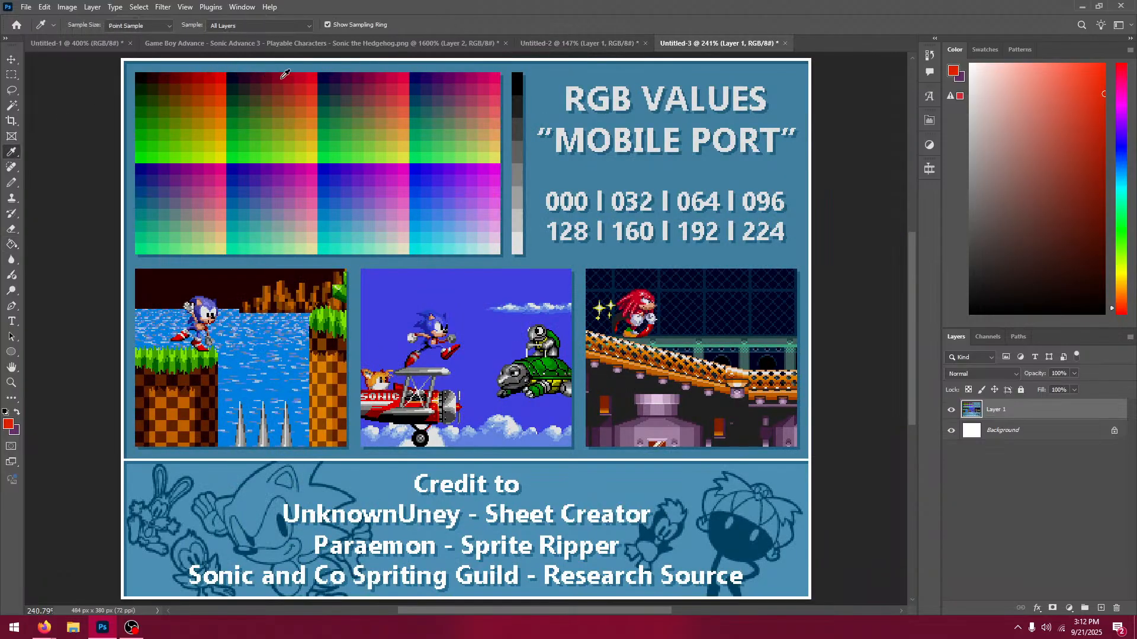
drag(285, 73, 284, 74)
click(331, 43)
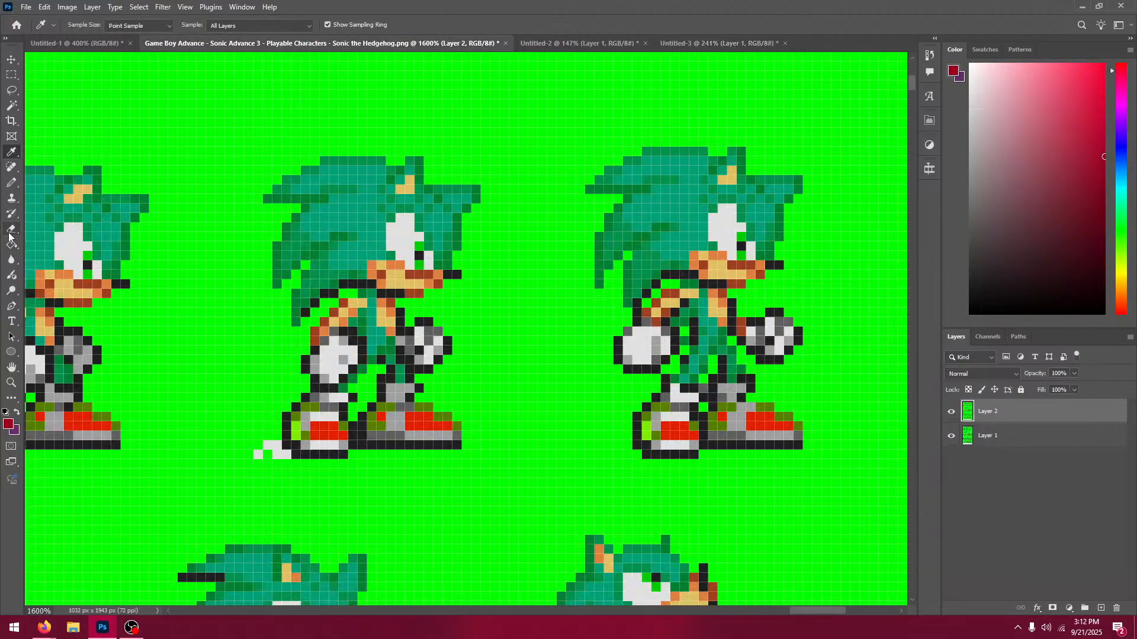
click(10, 243)
click(372, 429)
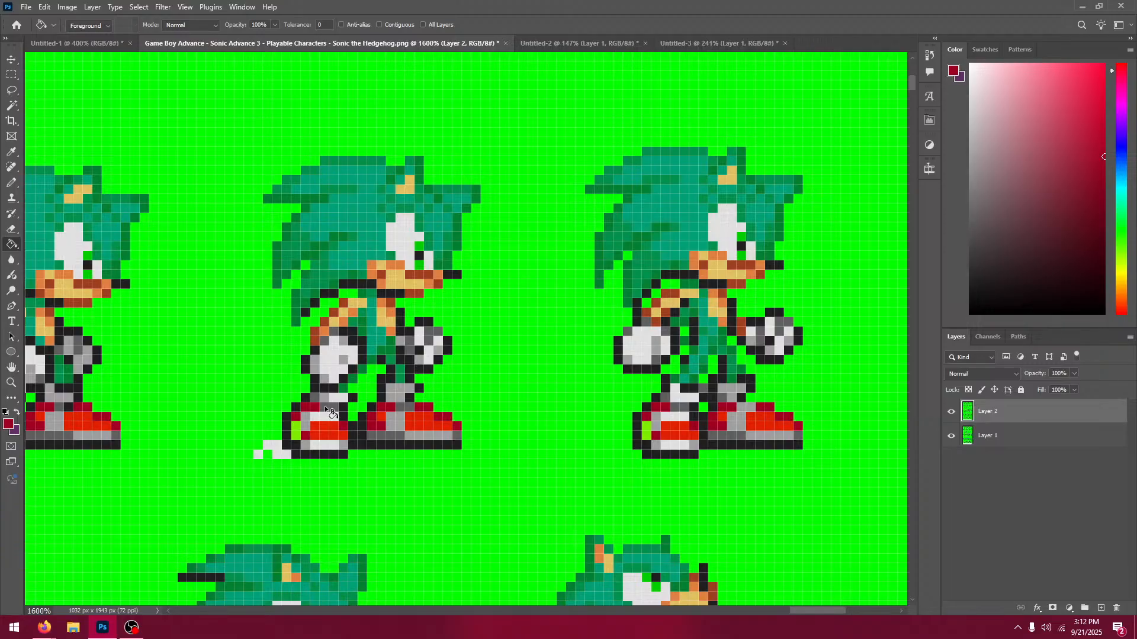
Step: Sample Sonic's blue in the Splash Hill screenshot, pick a similar bright blue from the palette, and fill the sprites' light teal fur areas
click(620, 42)
click(11, 152)
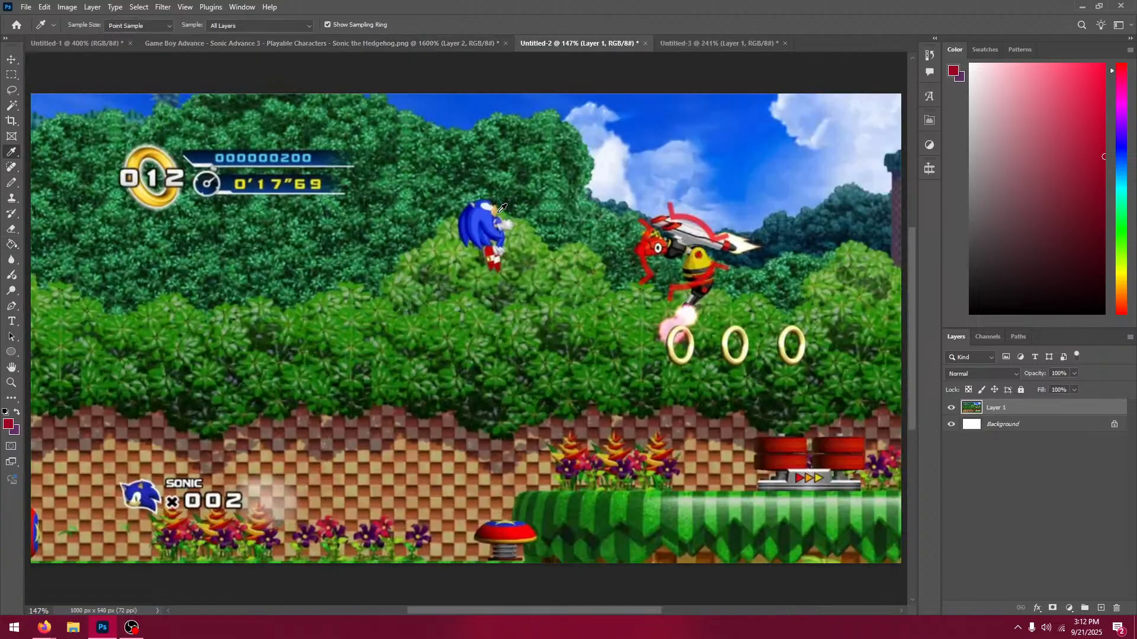
click(488, 210)
click(720, 43)
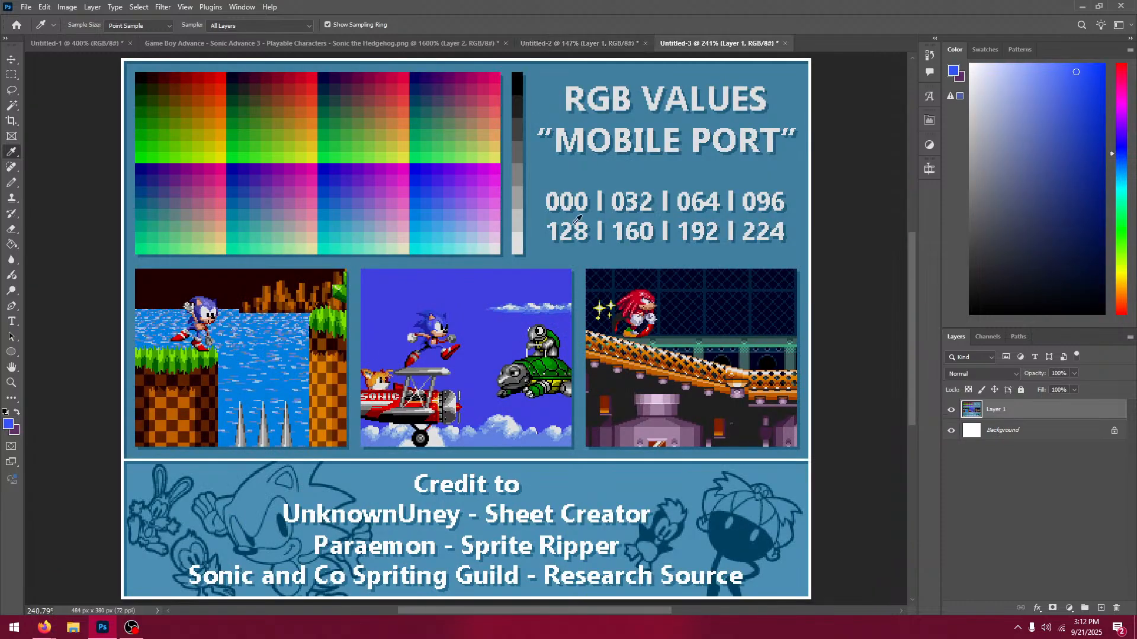
drag(409, 185, 417, 186)
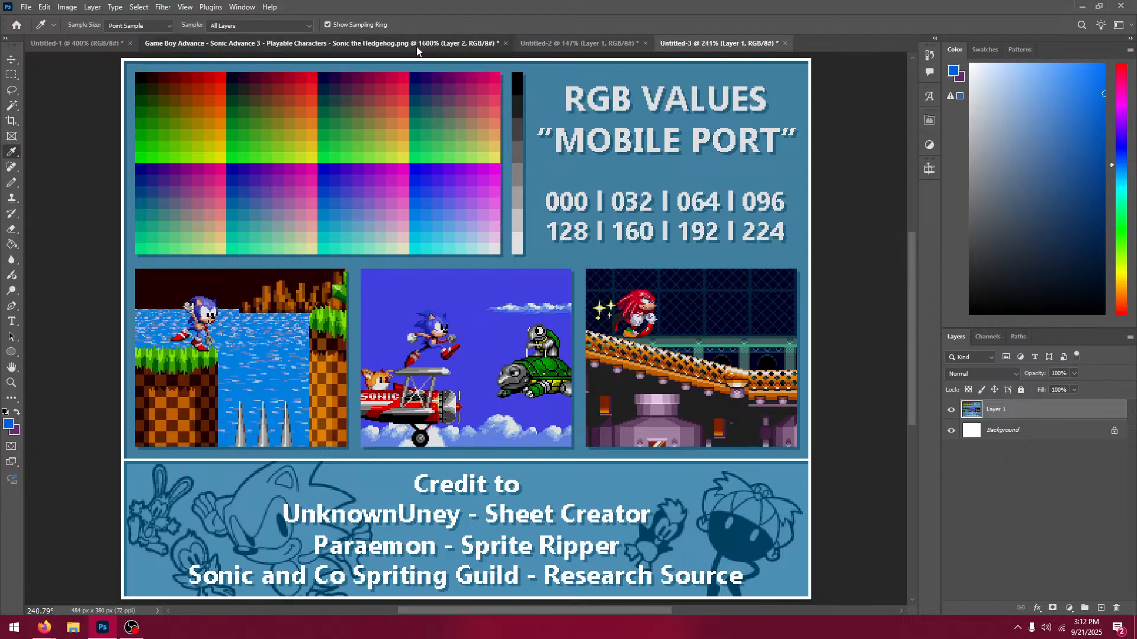
click(319, 43)
click(11, 244)
click(338, 325)
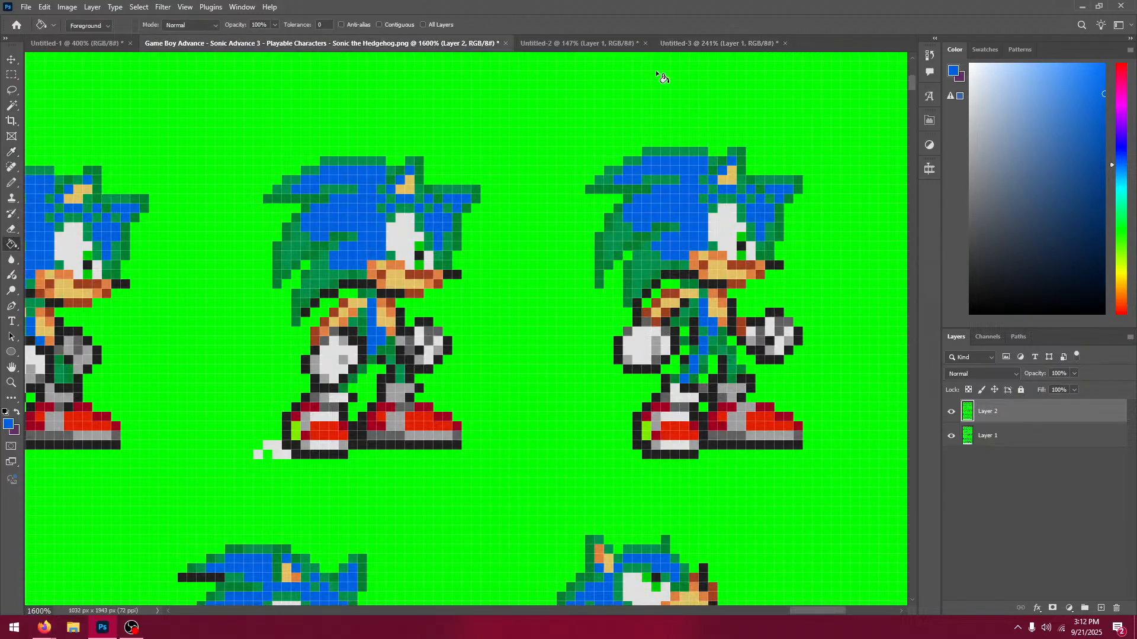
Step: Sample a deeper blue from the RGB palette and fill the teal mid-tone shading of the sprites' fur
click(719, 43)
click(12, 152)
drag(414, 189, 325, 178)
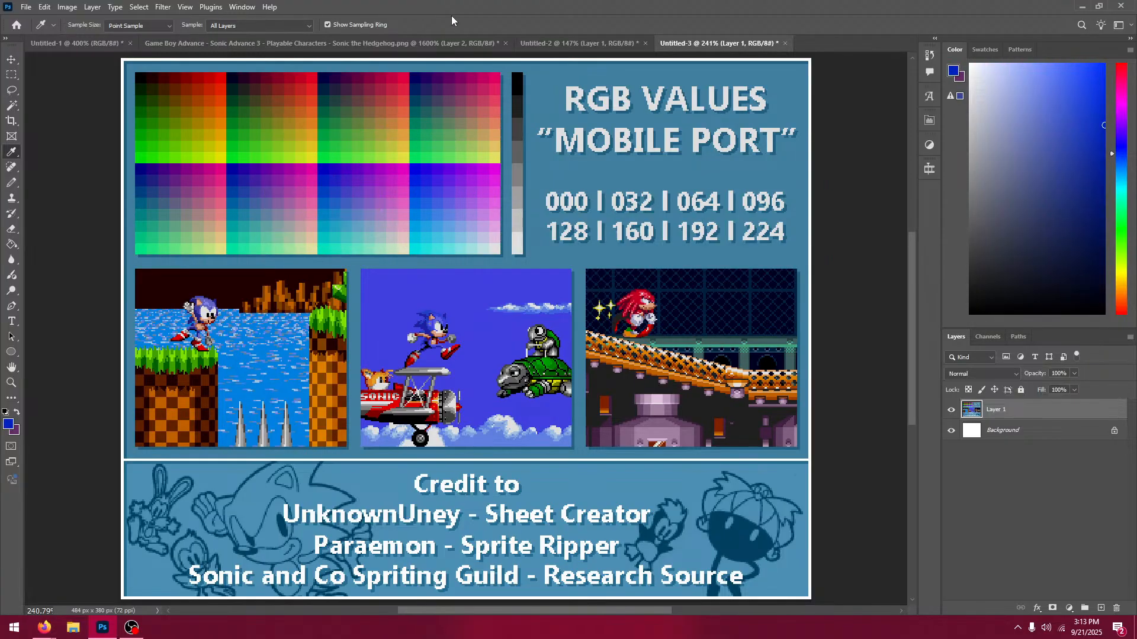
click(579, 43)
click(12, 244)
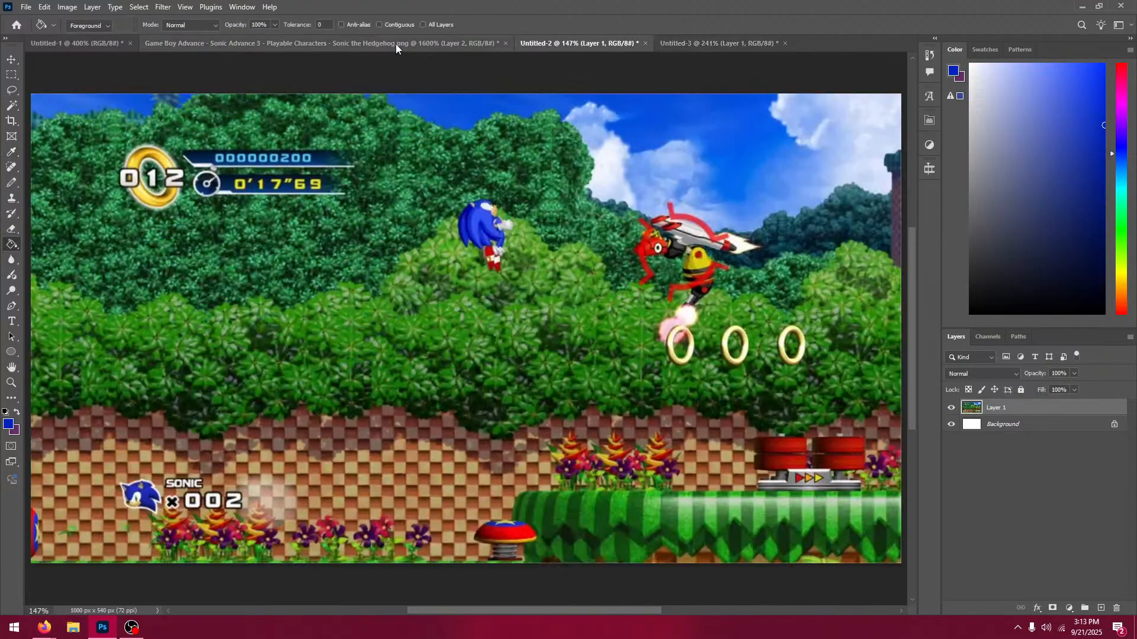
click(384, 43)
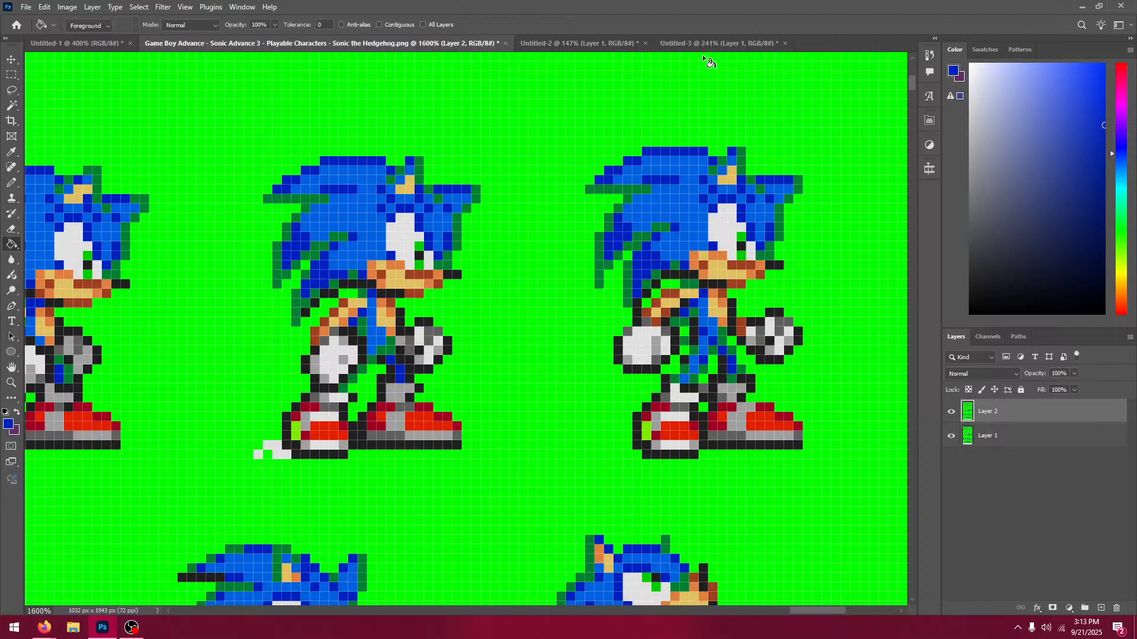
Step: Sample a dark navy blue from the RGB palette and fill the remaining dark green outline pixels of the fur
click(717, 43)
key(i)
drag(237, 176, 144, 165)
click(420, 43)
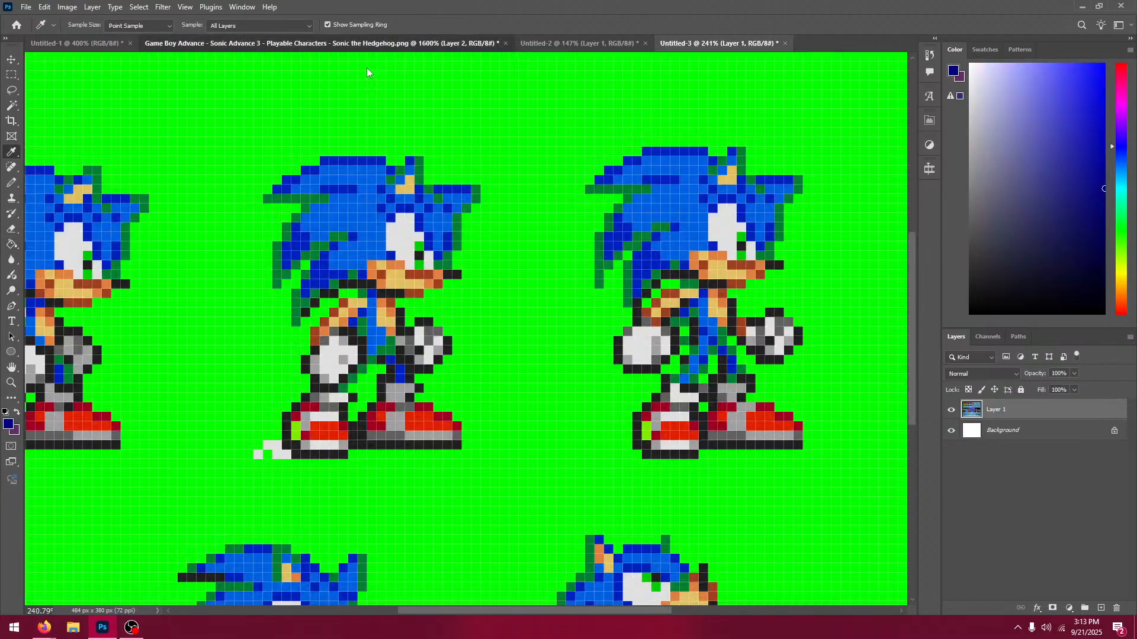
key(g)
click(296, 300)
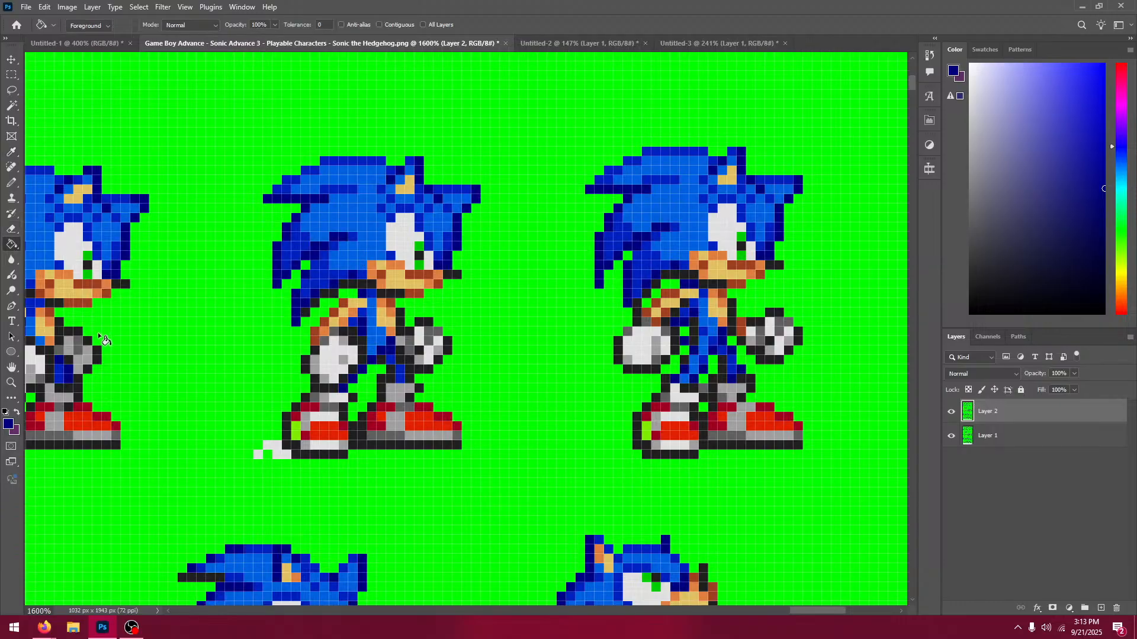
Step: Compare the recolored fur with Sonic in the Splash Hill screenshot and review the sprites at several zoom levels
click(638, 42)
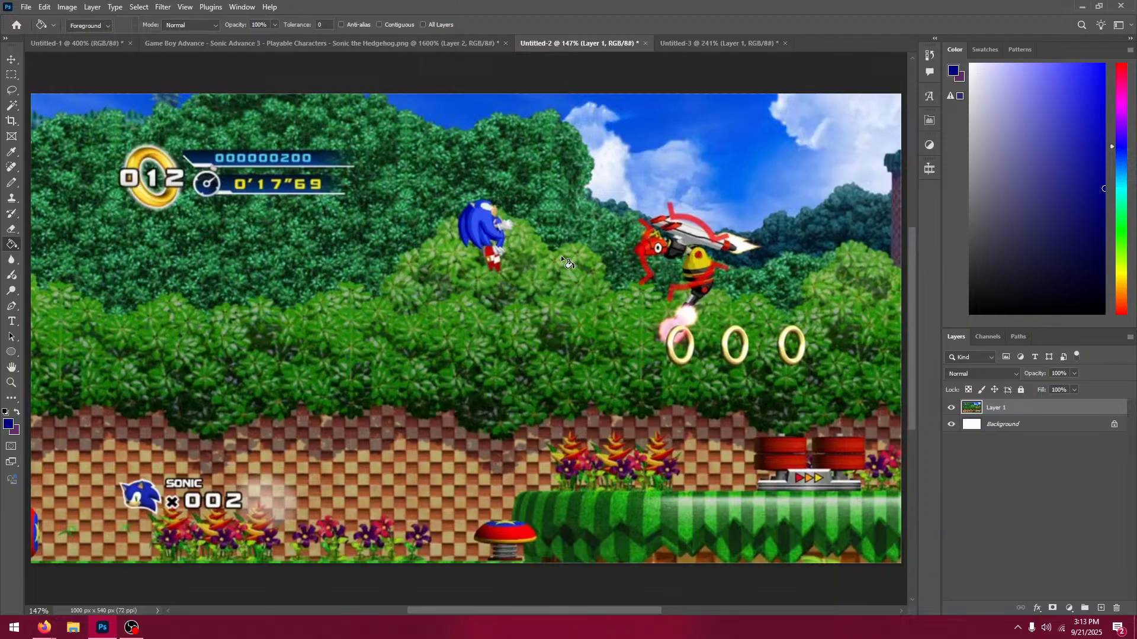
click(388, 44)
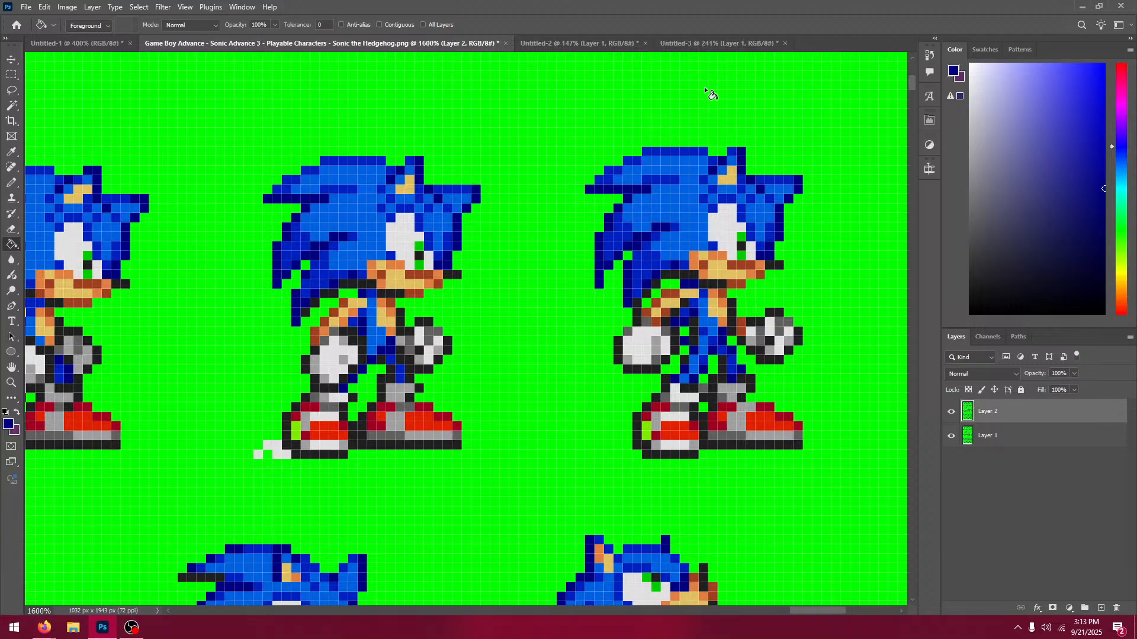
scroll(704, 86, down, 4)
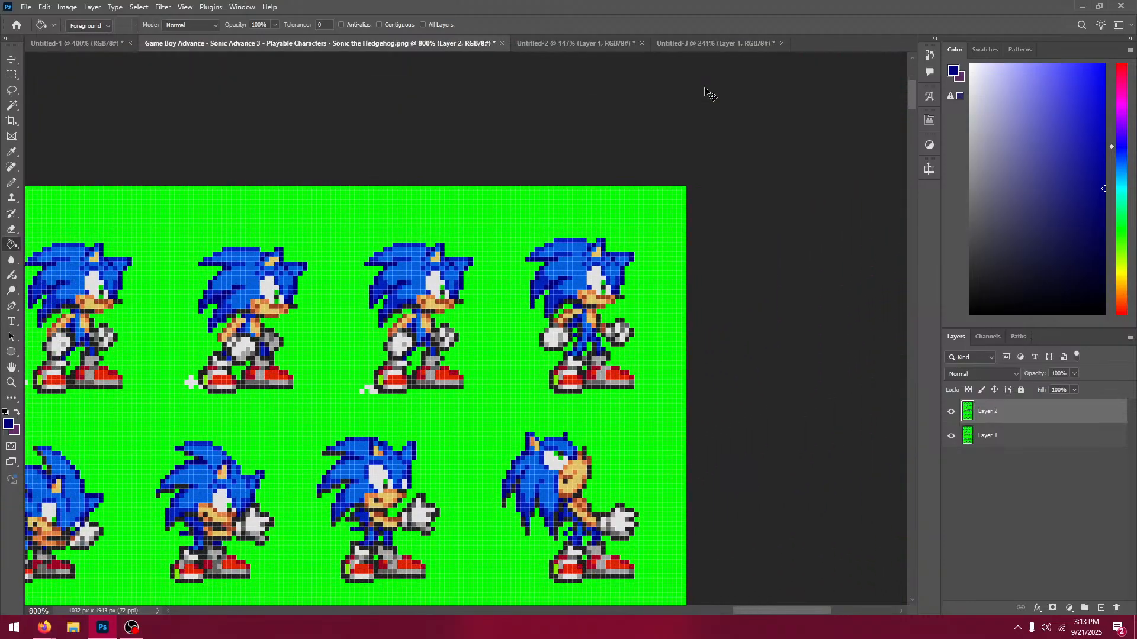
scroll(705, 92, down, 1)
scroll(705, 92, up, 3)
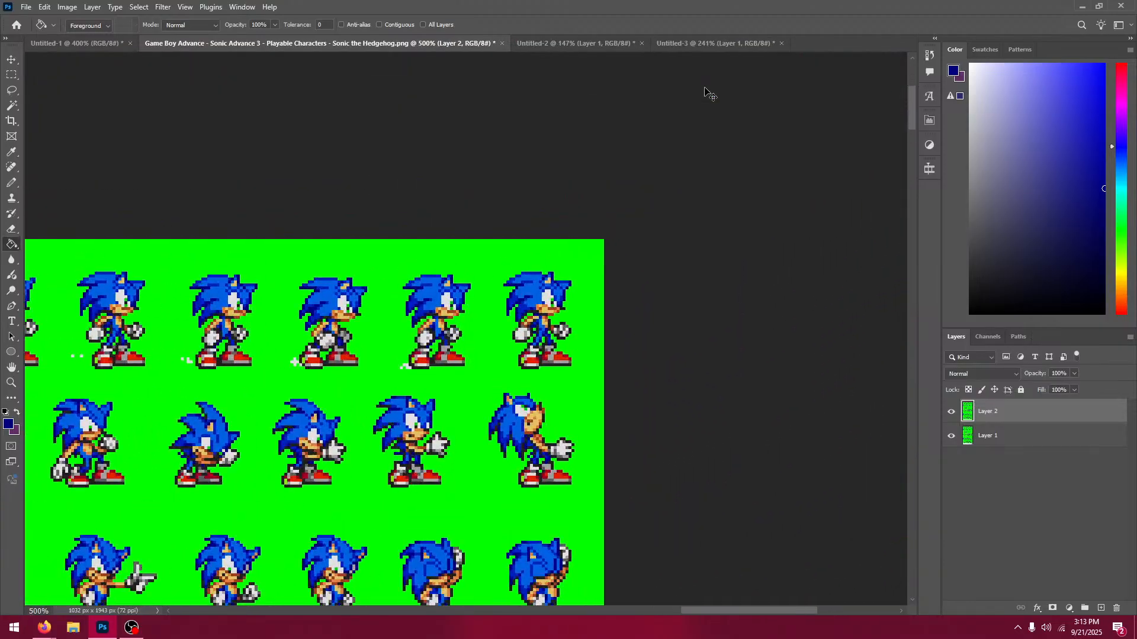
scroll(704, 92, up, 2)
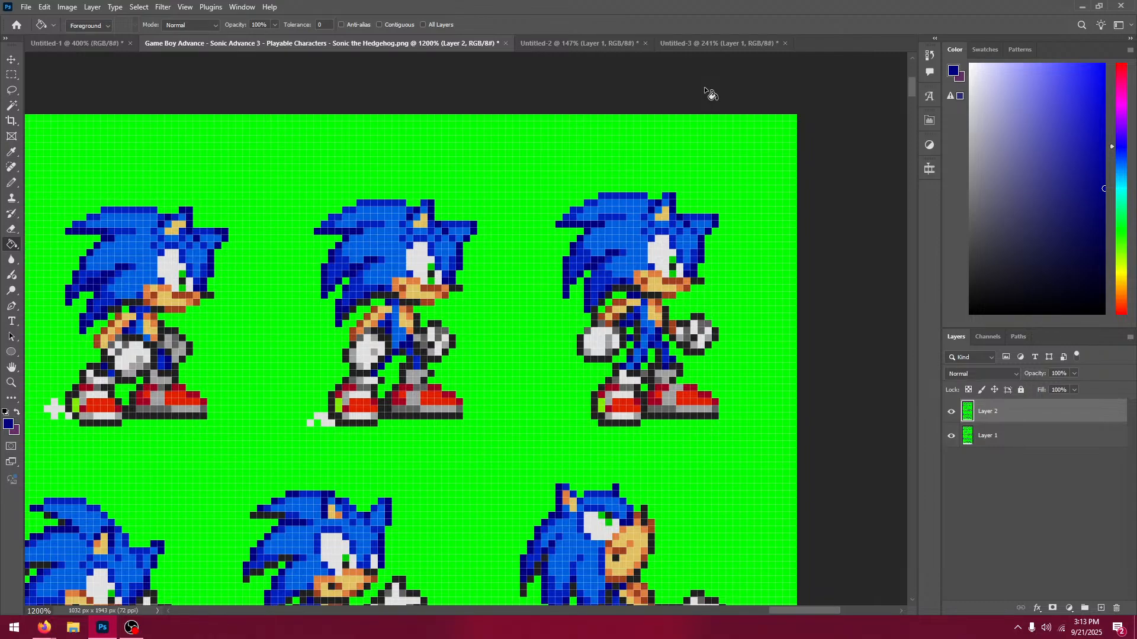
Step: Sample a golden yellow from the RGB palette and fill the lime green buckle pixels on the sprites' shoes
click(605, 47)
click(8, 155)
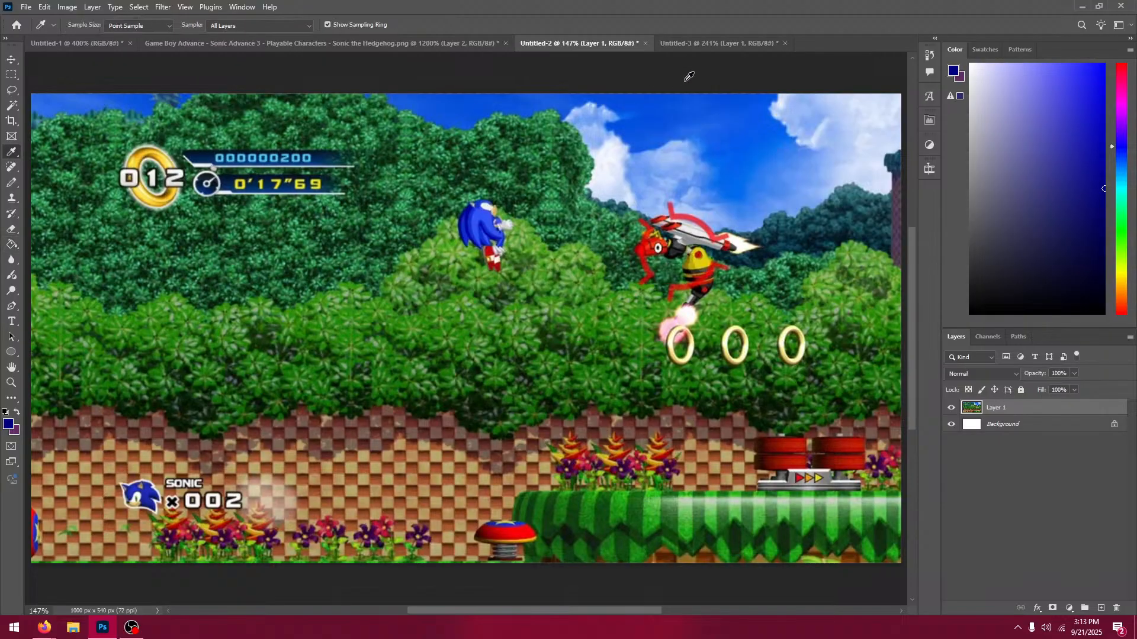
click(708, 44)
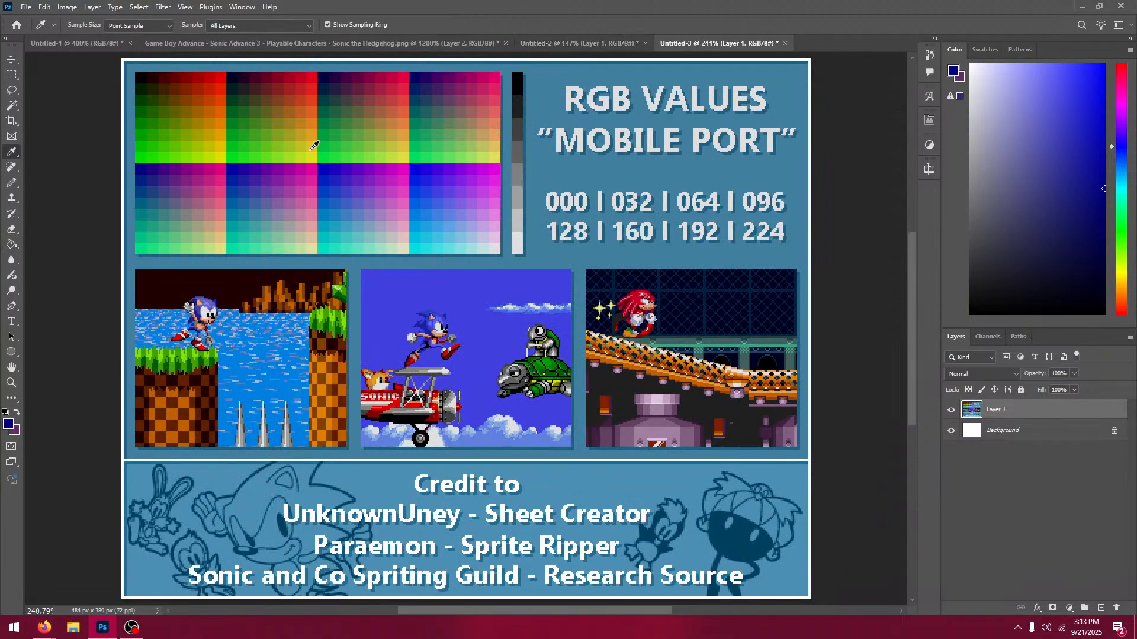
click(314, 146)
click(397, 43)
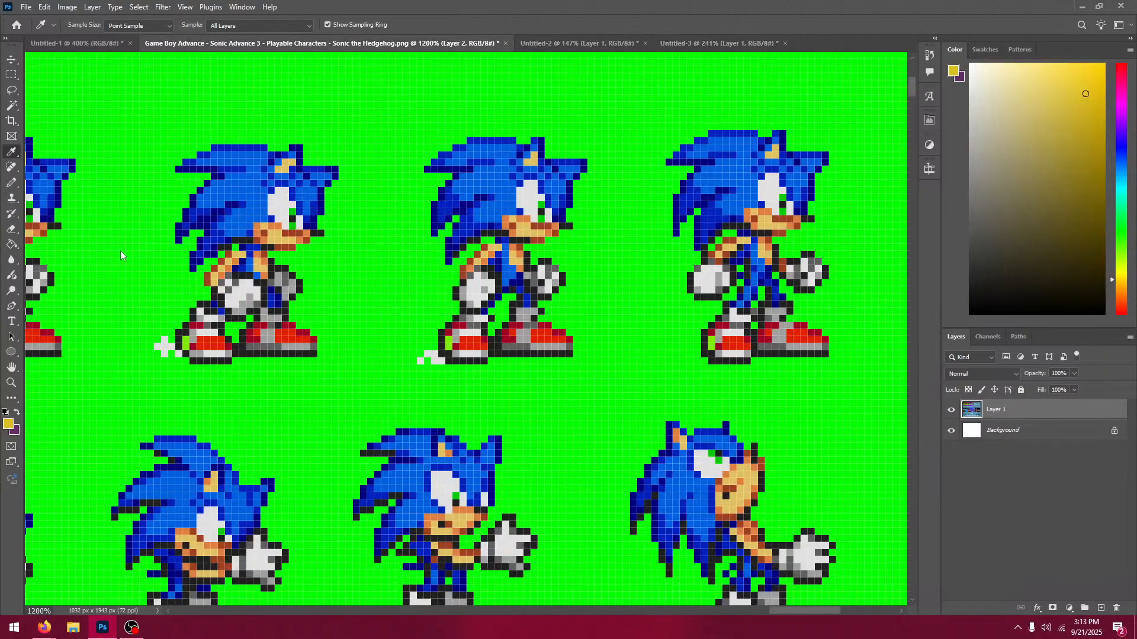
key(g)
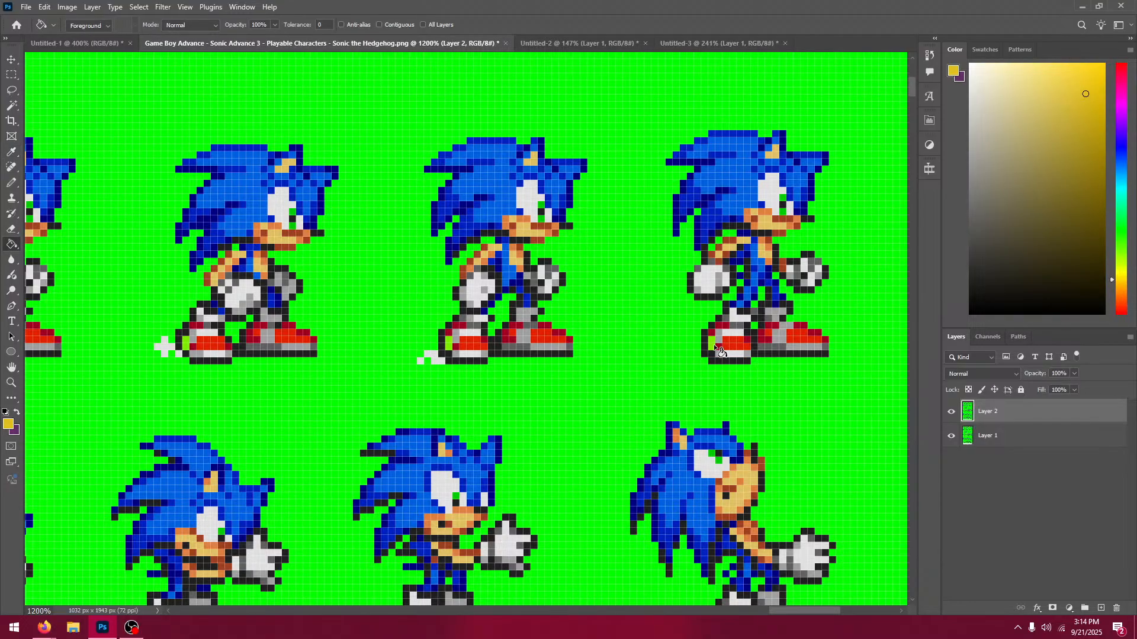
click(713, 346)
Step: Sample a purer yellow from the RGB palette and refill the shoe buckle pixels
click(698, 43)
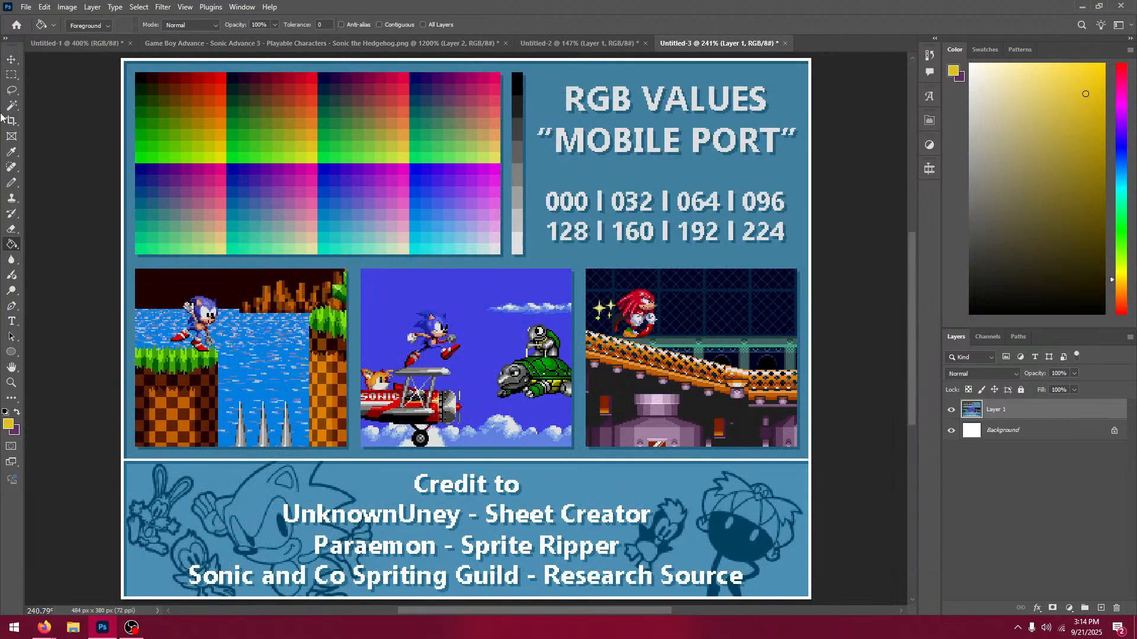
click(11, 152)
drag(219, 154, 312, 152)
click(329, 43)
key(g)
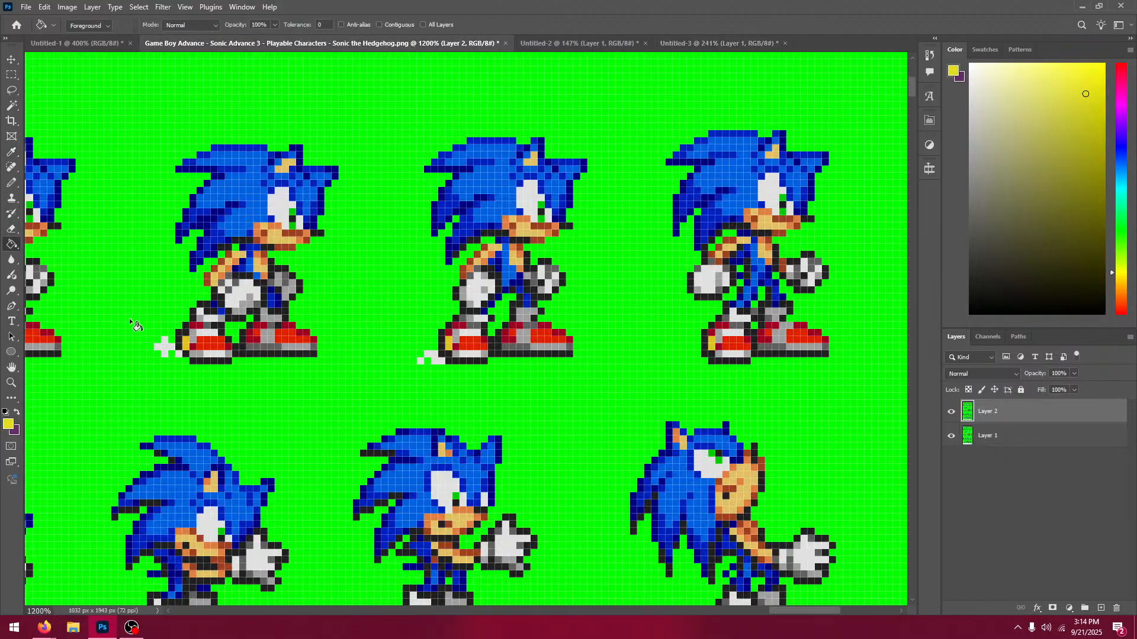
click(187, 347)
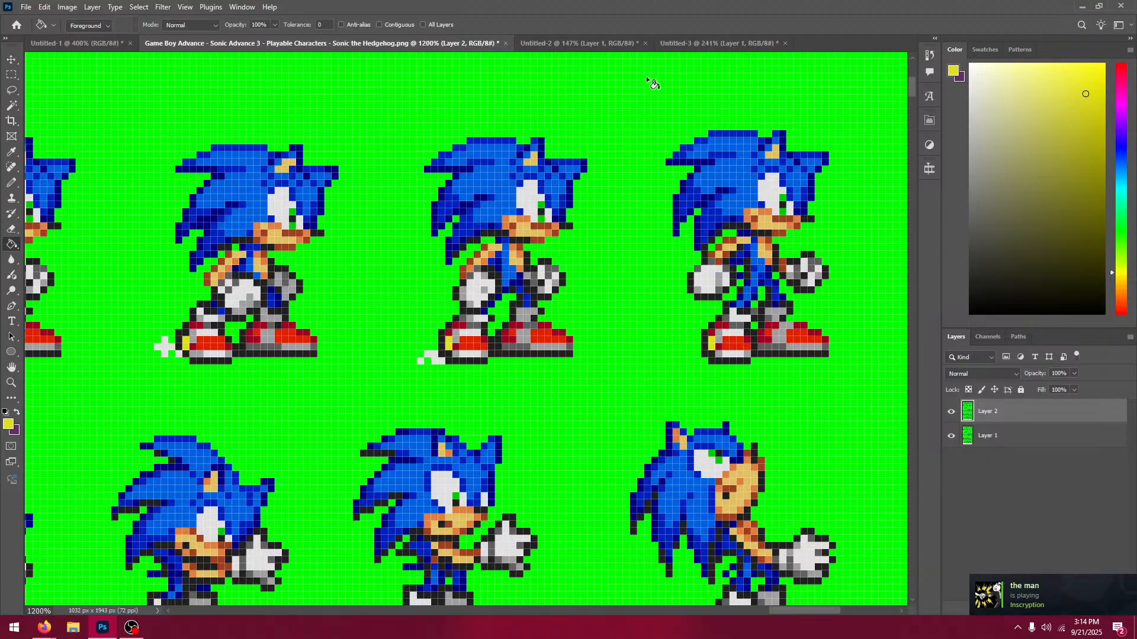
Step: Sample the green of the turtle badnik in the RGB reference sheet and fill the green pixels of the sprites' eyes
key(i)
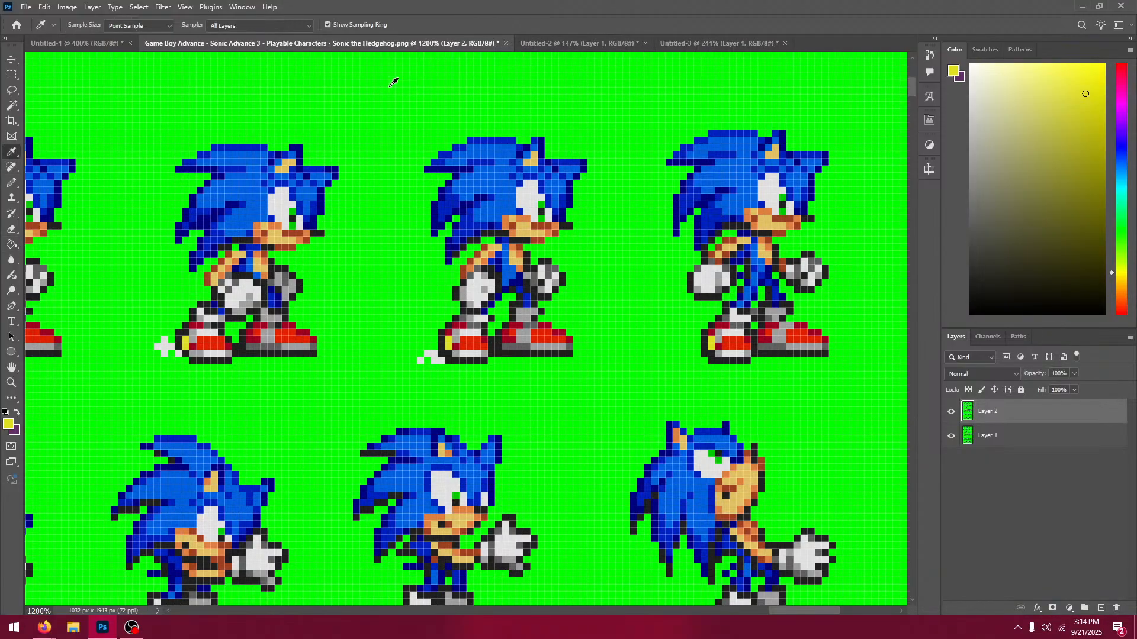
click(553, 41)
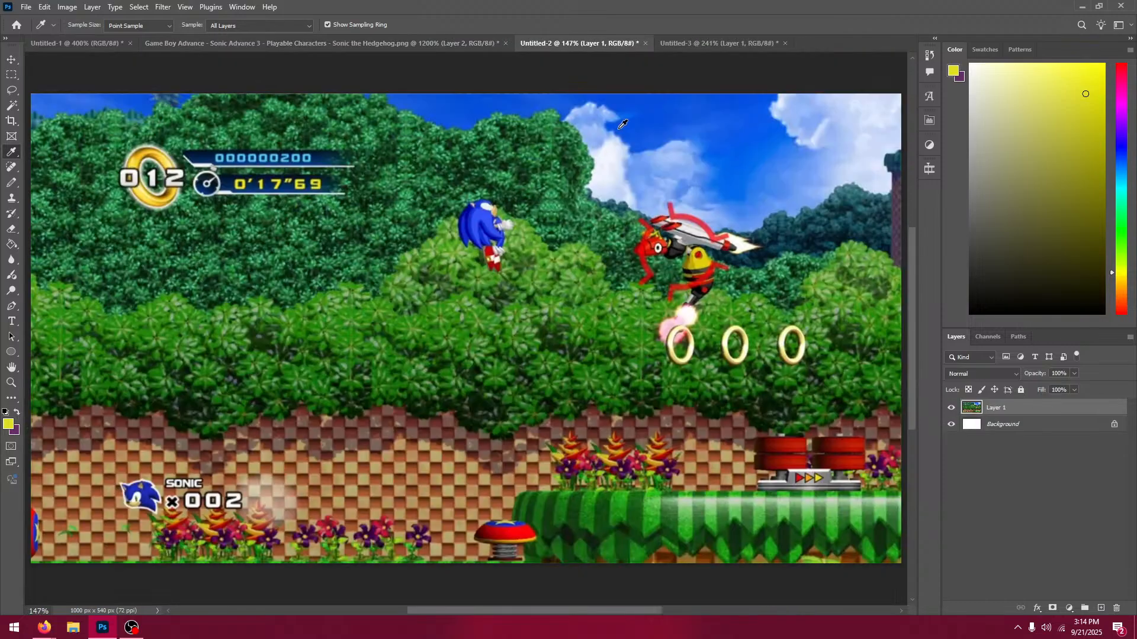
click(700, 43)
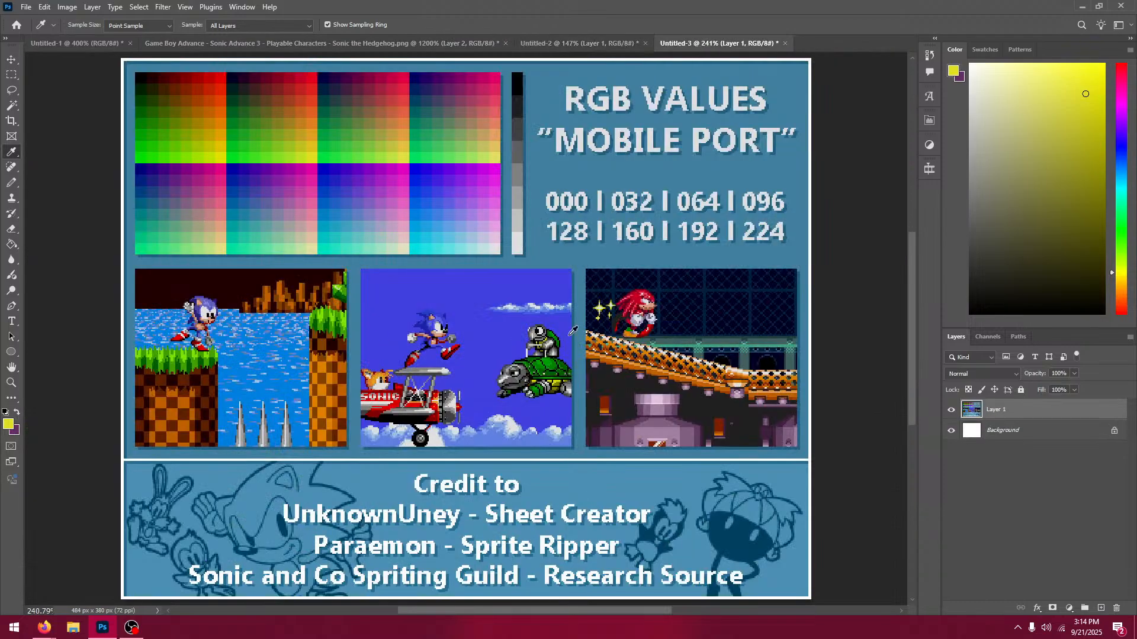
click(554, 356)
drag(554, 356, 549, 359)
click(440, 42)
key(g)
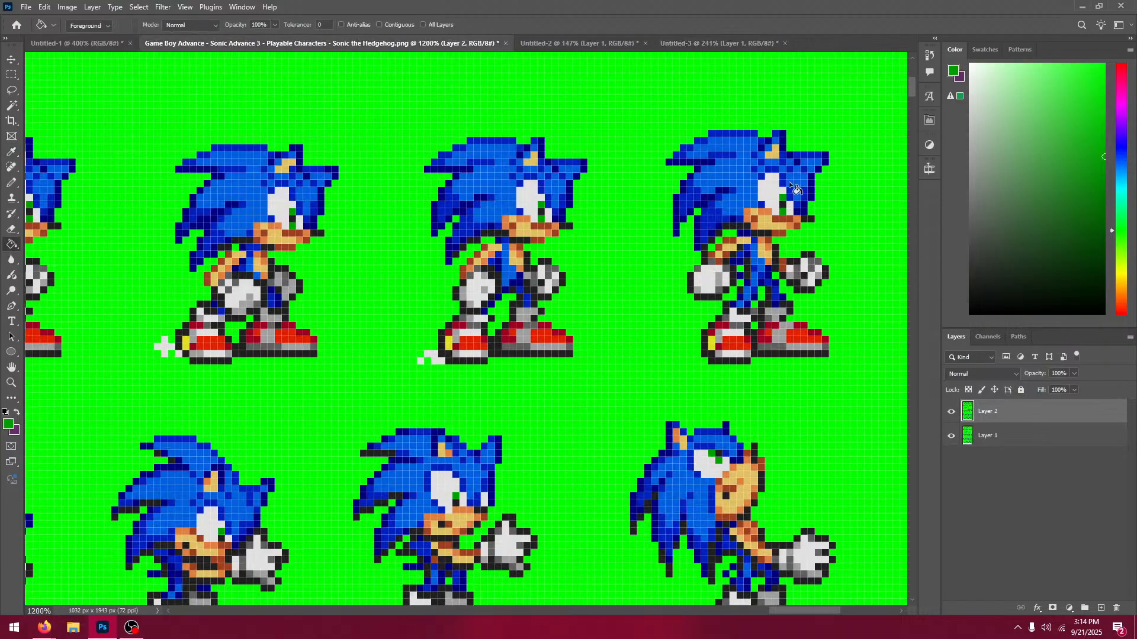
Step: Select the bright green background on Layer 2 by color, delete it, and clear the selection
scroll(355, 267, up, 1)
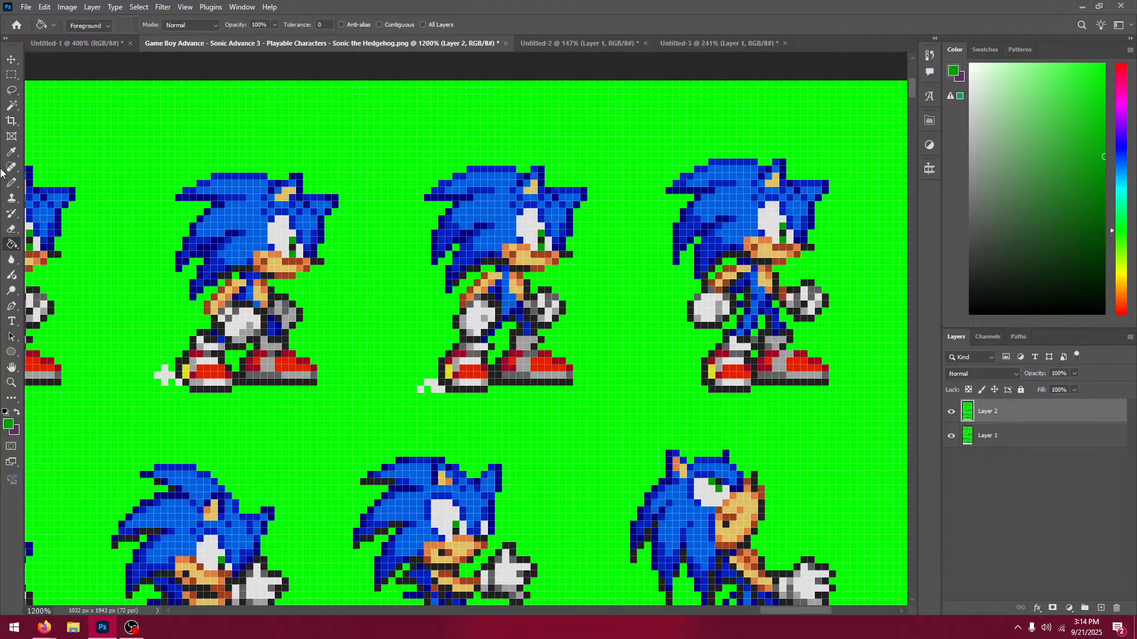
click(11, 105)
click(191, 157)
key(Delete)
key(ctrl+d)
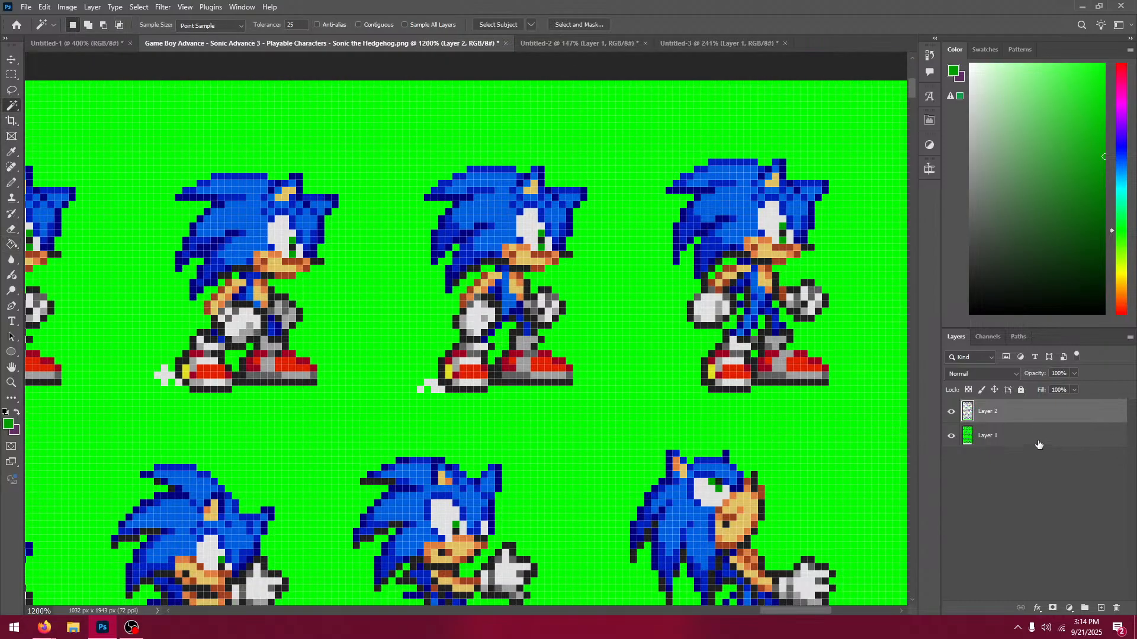
Step: Try a magenta fill and a muted purple fill on Layer 1's background behind the sprites
click(1037, 442)
click(1119, 109)
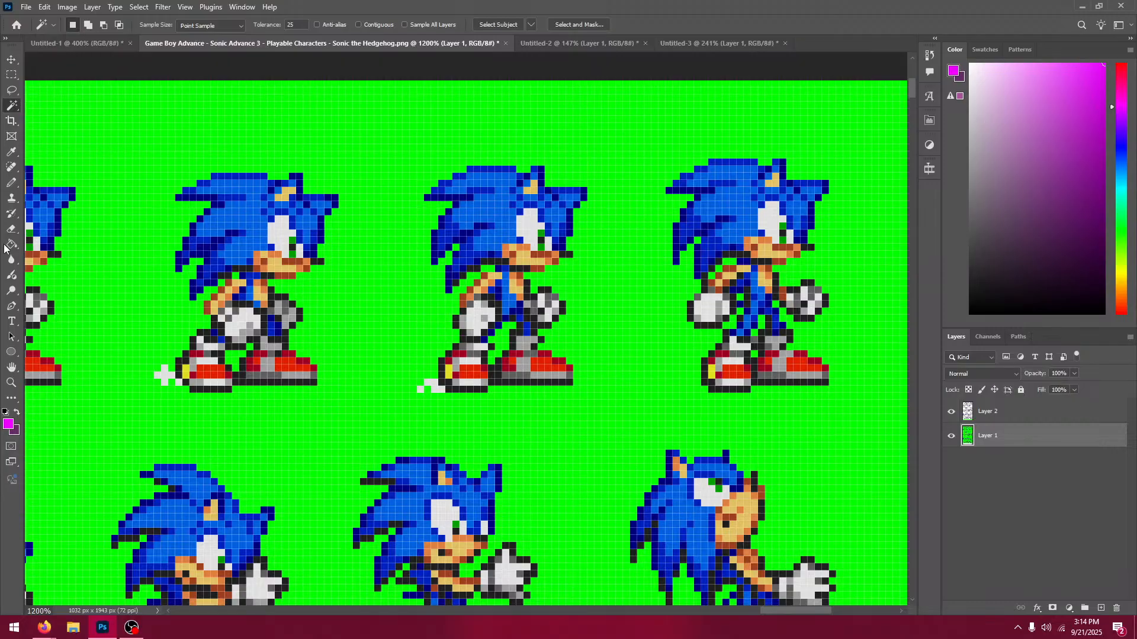
click(11, 244)
click(144, 421)
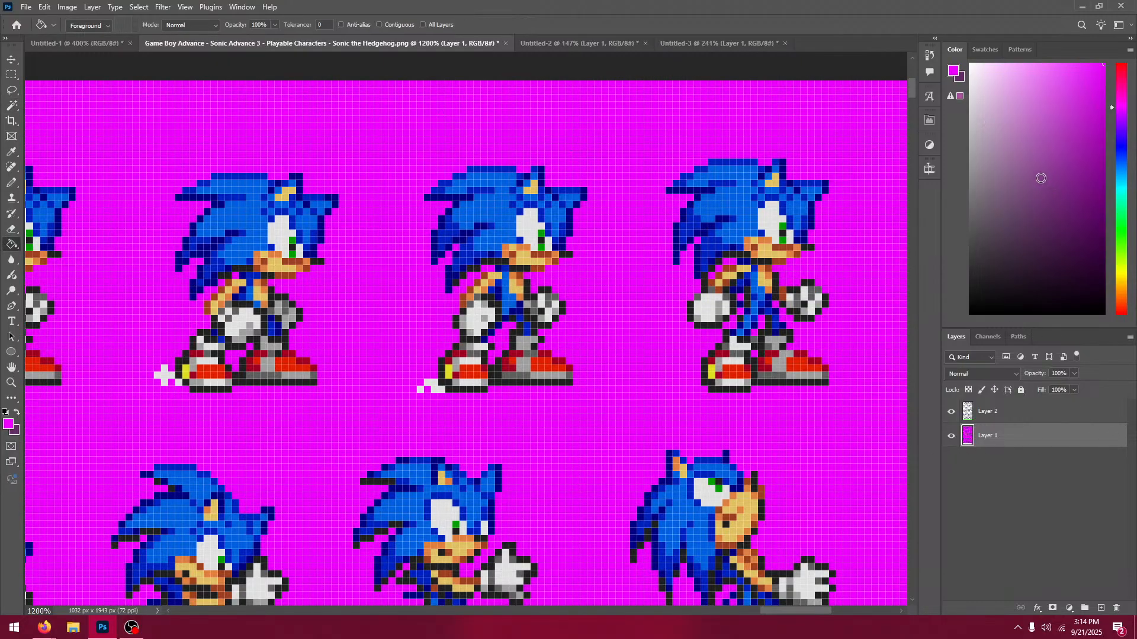
click(1008, 183)
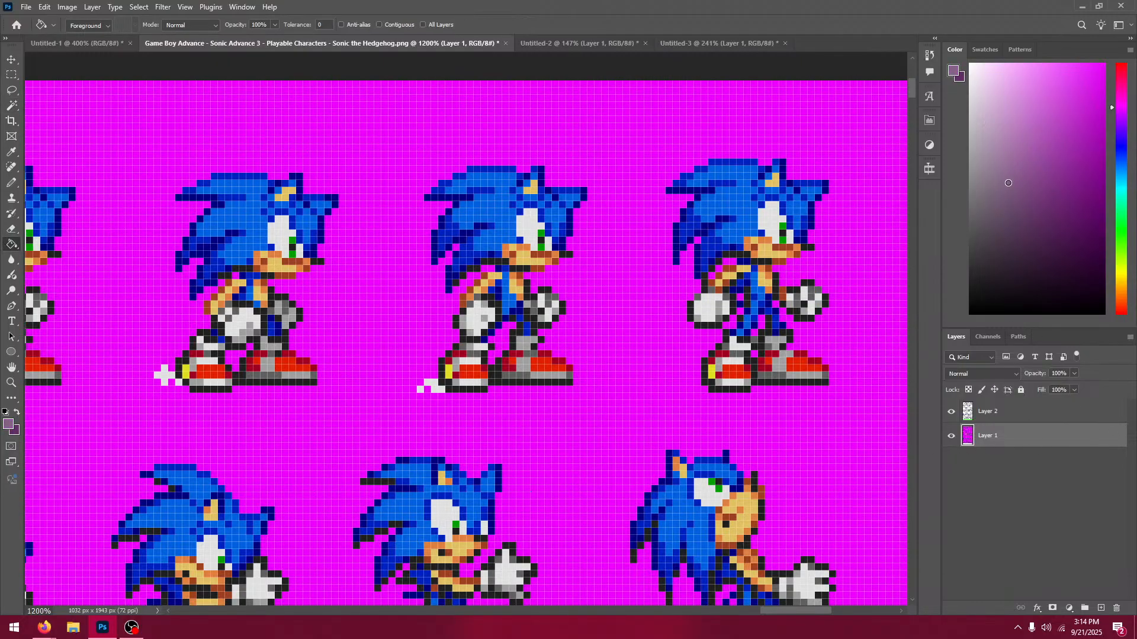
click(615, 134)
Step: Pick a muted gray-green and fill Layer 1's background with it
click(1120, 201)
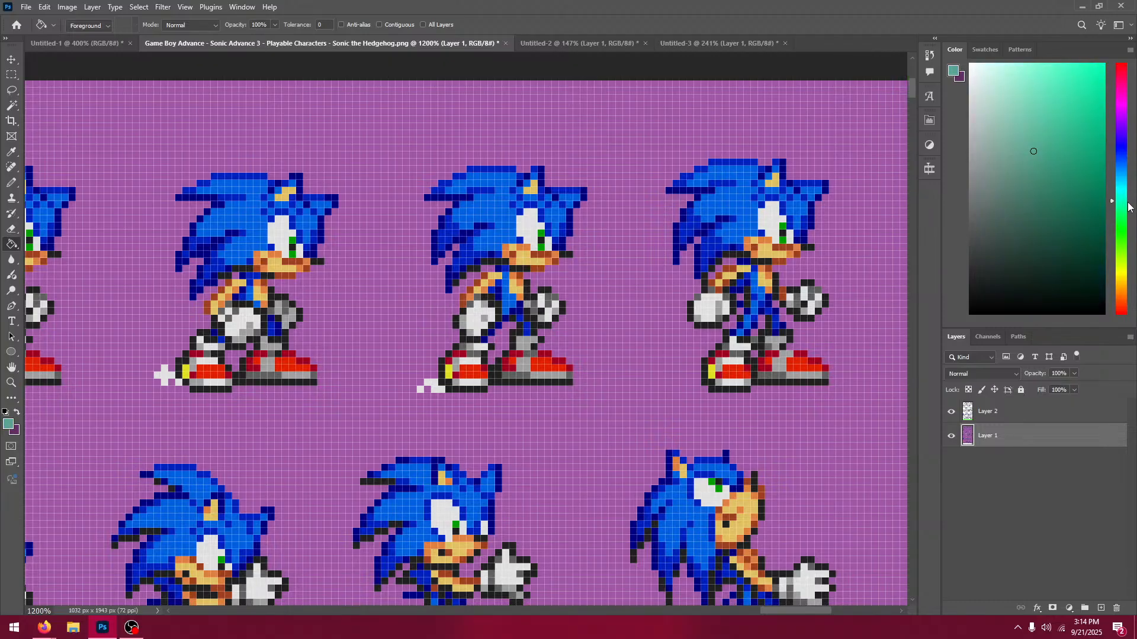
drag(1127, 207, 1128, 212)
click(1011, 181)
click(887, 278)
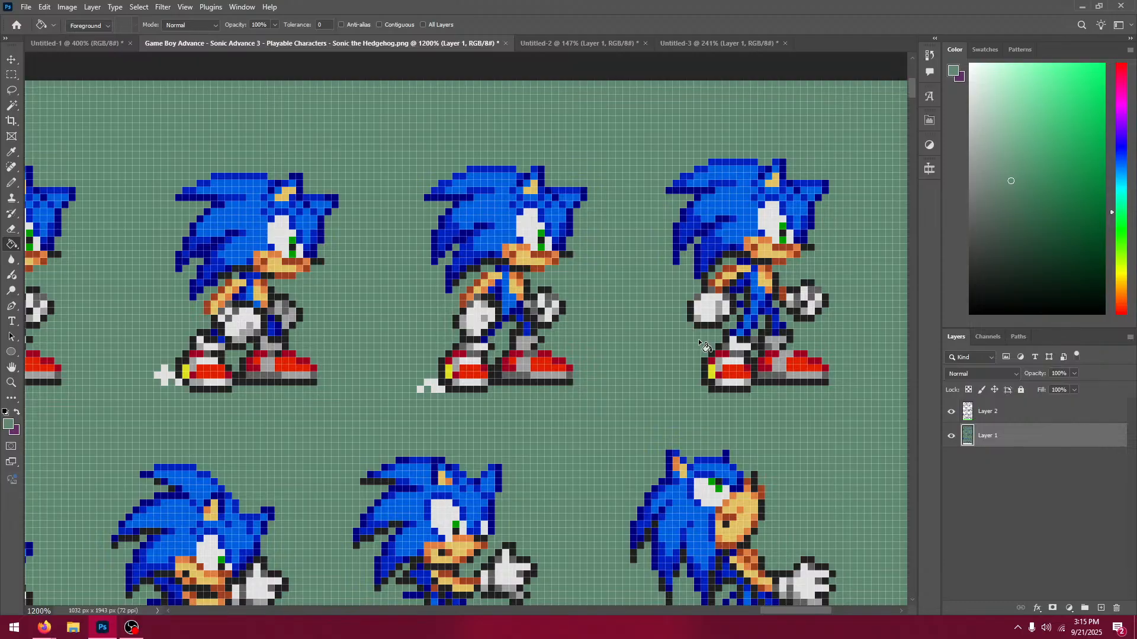
Step: Look over the whole recolored sprite sheet at 600% zoom, checking the poses against the new background
key(ctrl+minus)
key(ctrl+minus)
key(ctrl+minus)
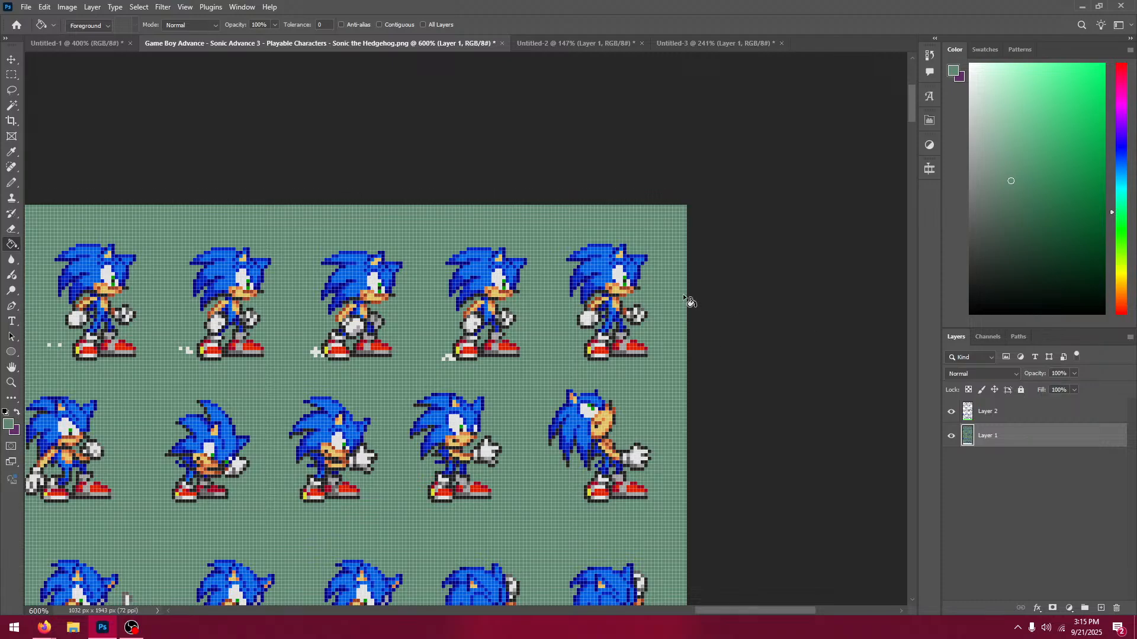
click(12, 77)
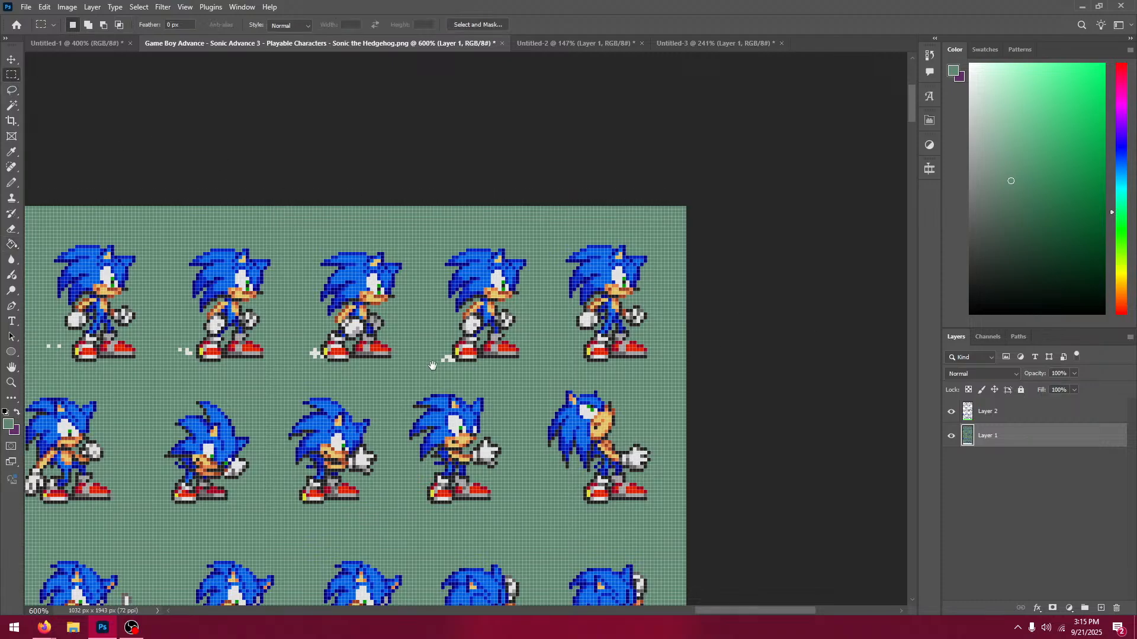
drag(434, 374, 1083, 231)
drag(296, 300, 858, 168)
drag(198, 370, 987, 320)
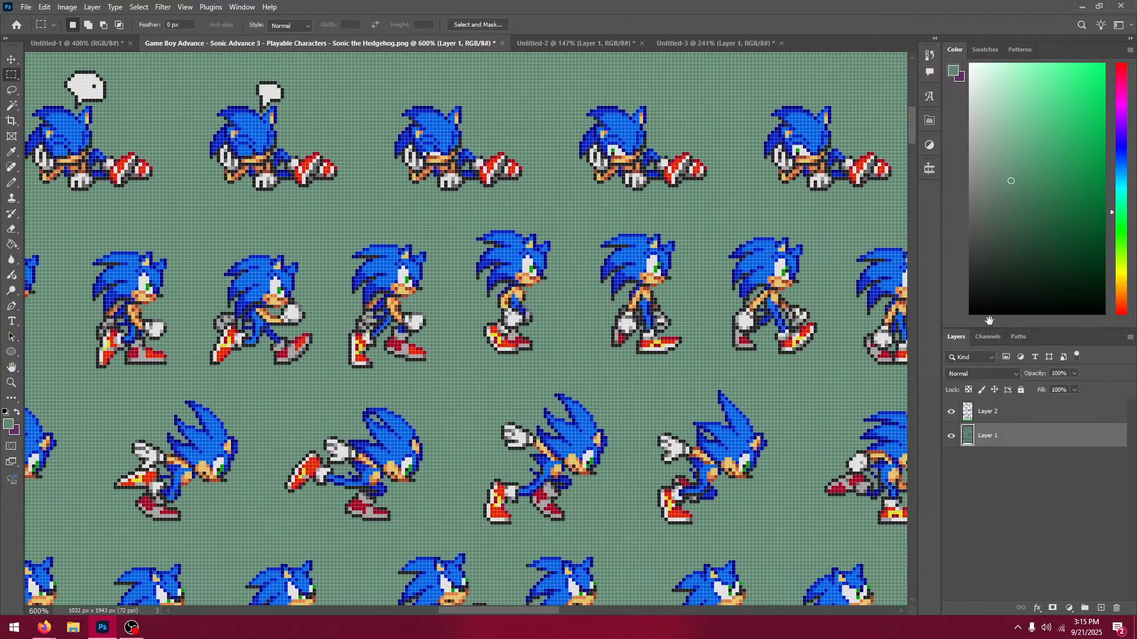
drag(817, 320, 125, 345)
drag(859, 296, 77, 317)
drag(973, 263, 38, 476)
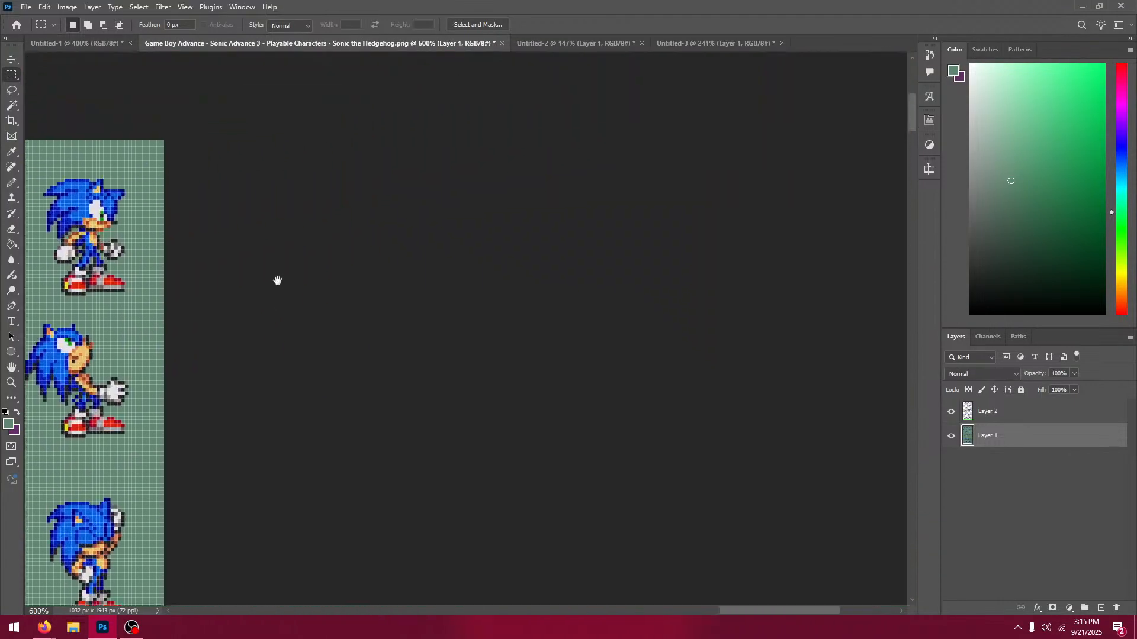
drag(276, 278, 1095, 190)
drag(478, 263, 170, 380)
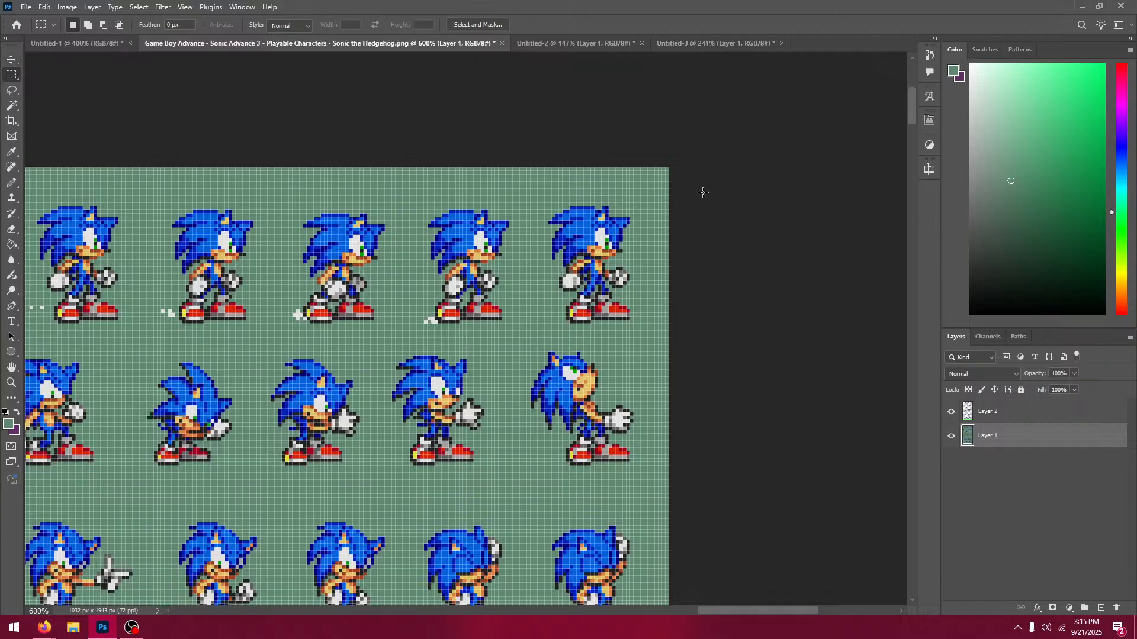
drag(910, 109, 911, 97)
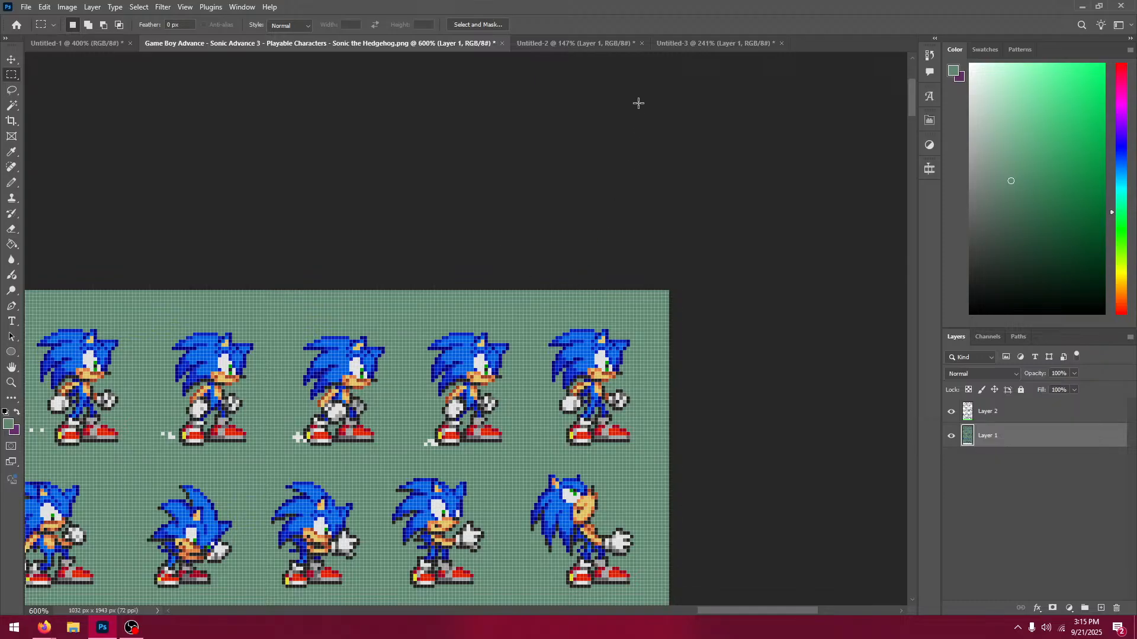
click(708, 48)
click(438, 44)
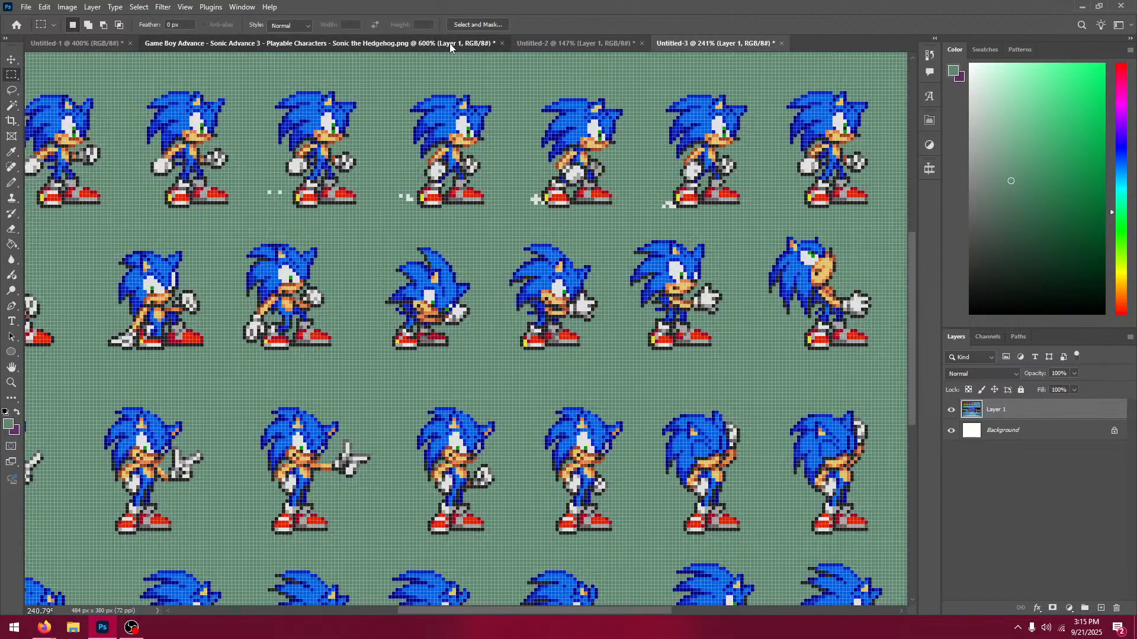
Step: Create a new 96 × 96 pixel document with a white background and fit it to the view
click(24, 7)
click(36, 22)
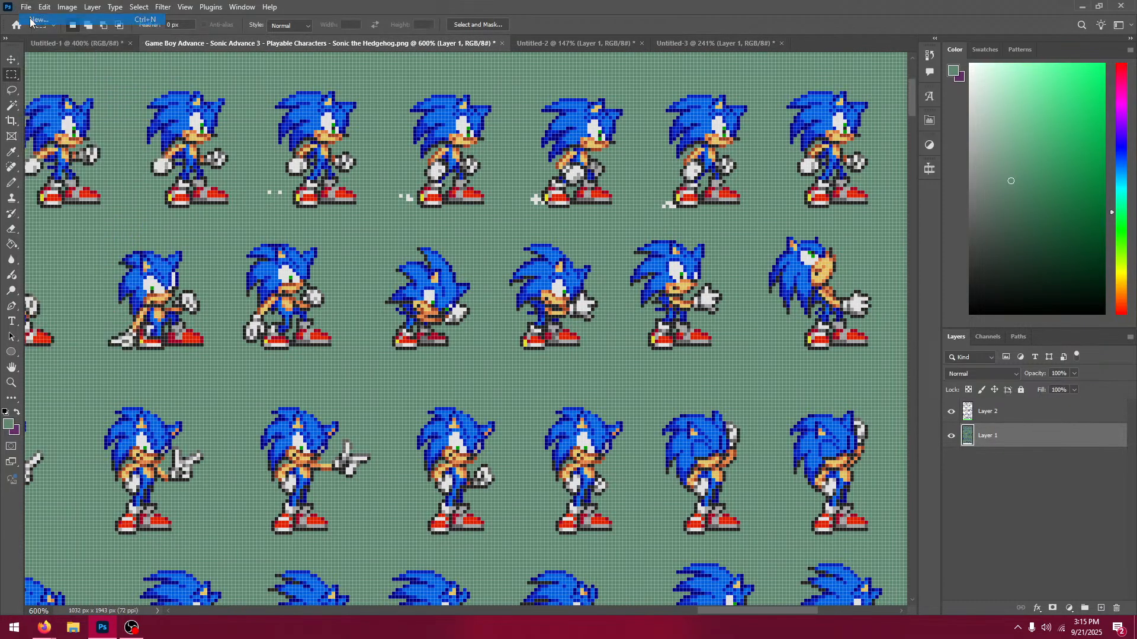
double_click(746, 202)
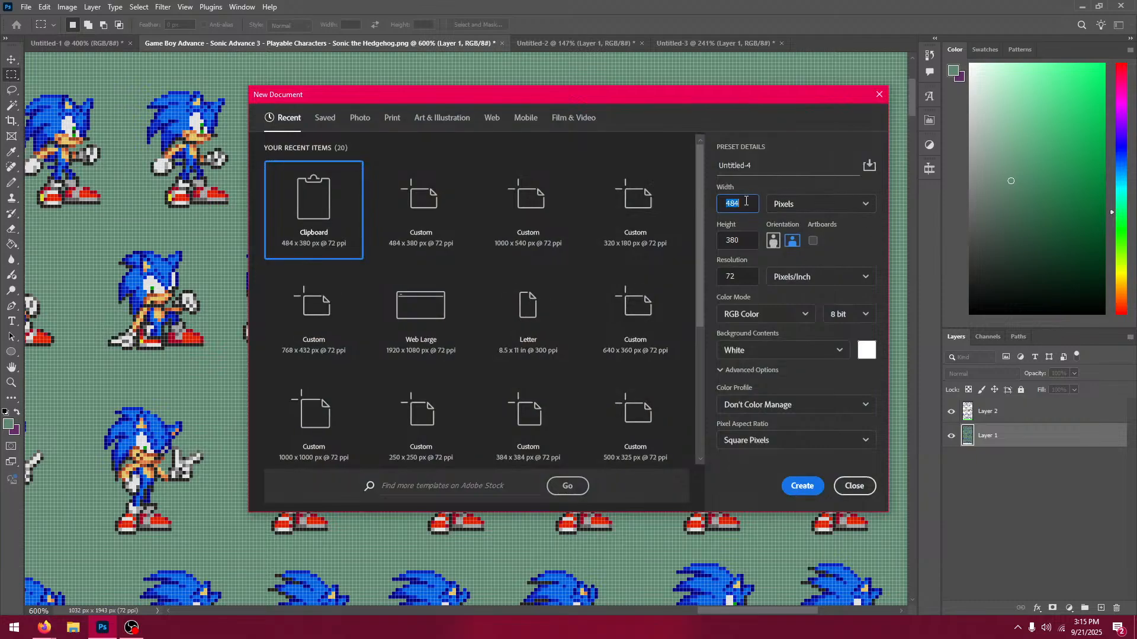
text(96)
key(Tab)
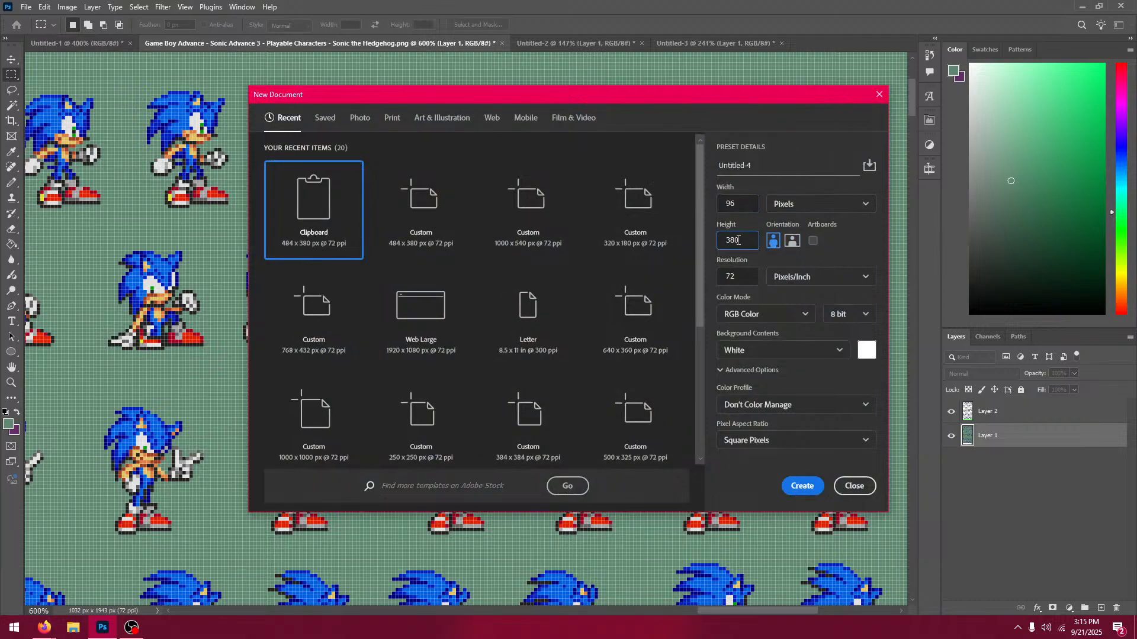
text(96)
click(791, 492)
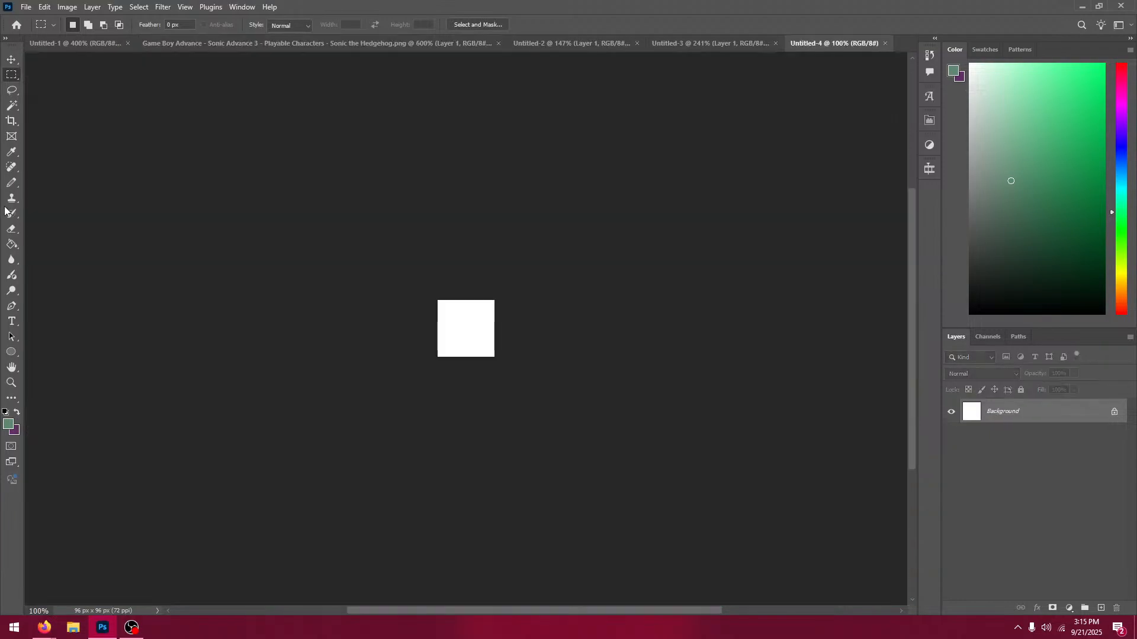
key(ctrl+0)
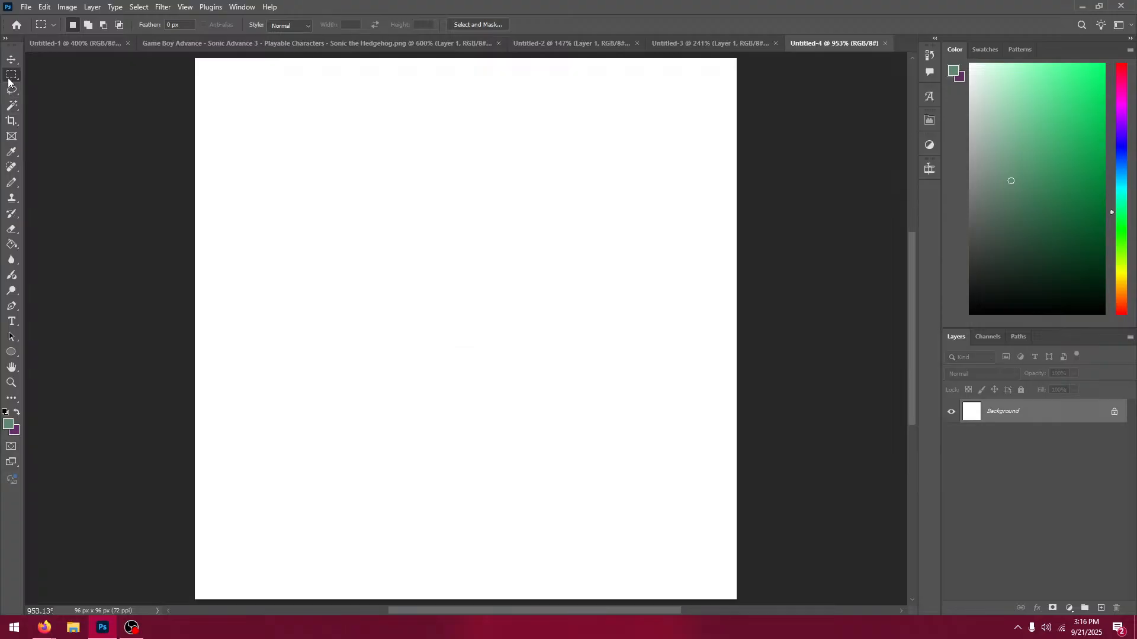
Step: Select the canvas's upper-left quarter, fill it with the muted gray-green sampled from the sprite sheet's background, and clear the selection
drag(181, 57, 465, 398)
click(1119, 109)
drag(992, 179, 1135, 44)
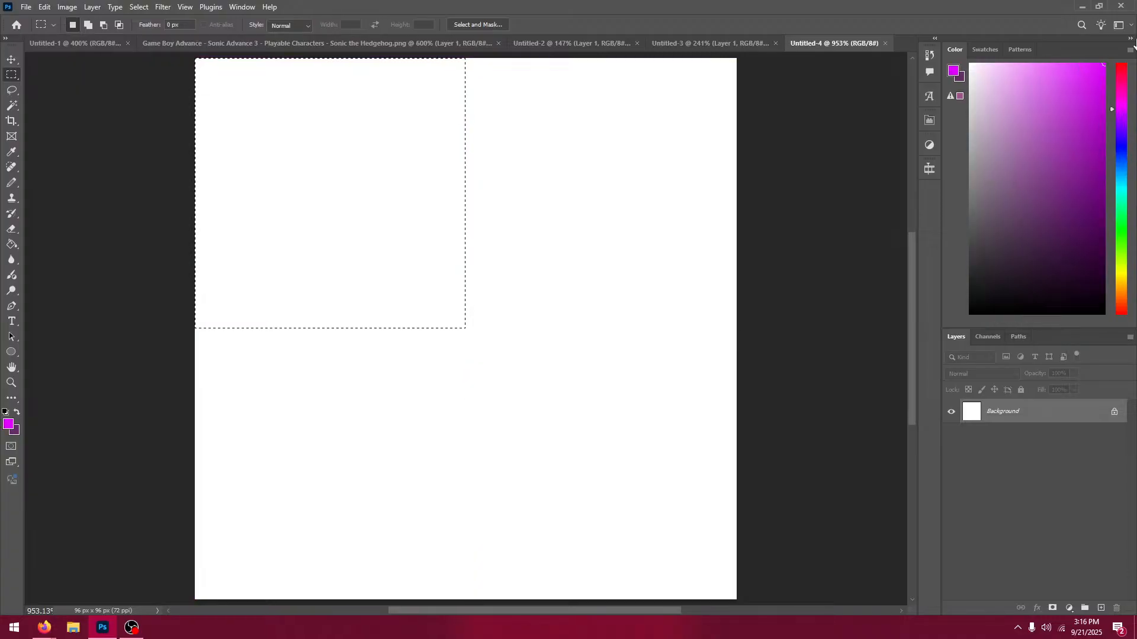
click(594, 42)
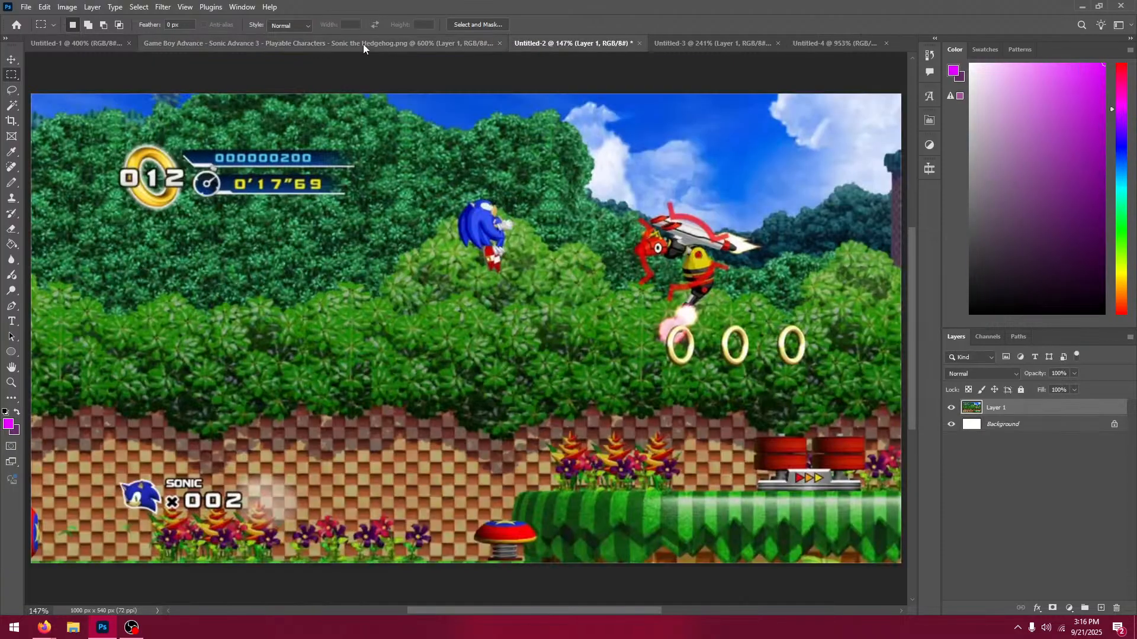
click(363, 44)
click(6, 153)
click(76, 236)
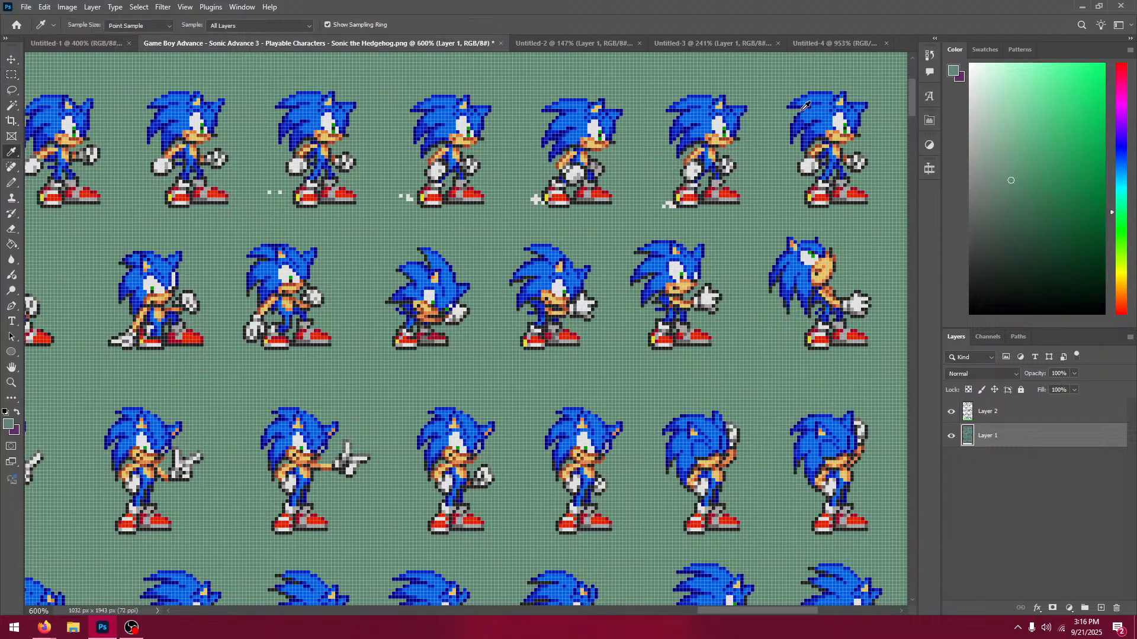
click(832, 43)
click(12, 244)
click(325, 281)
key(ctrl+d)
Step: Convert the Background to a normal layer and delete the white area around the green square
click(12, 60)
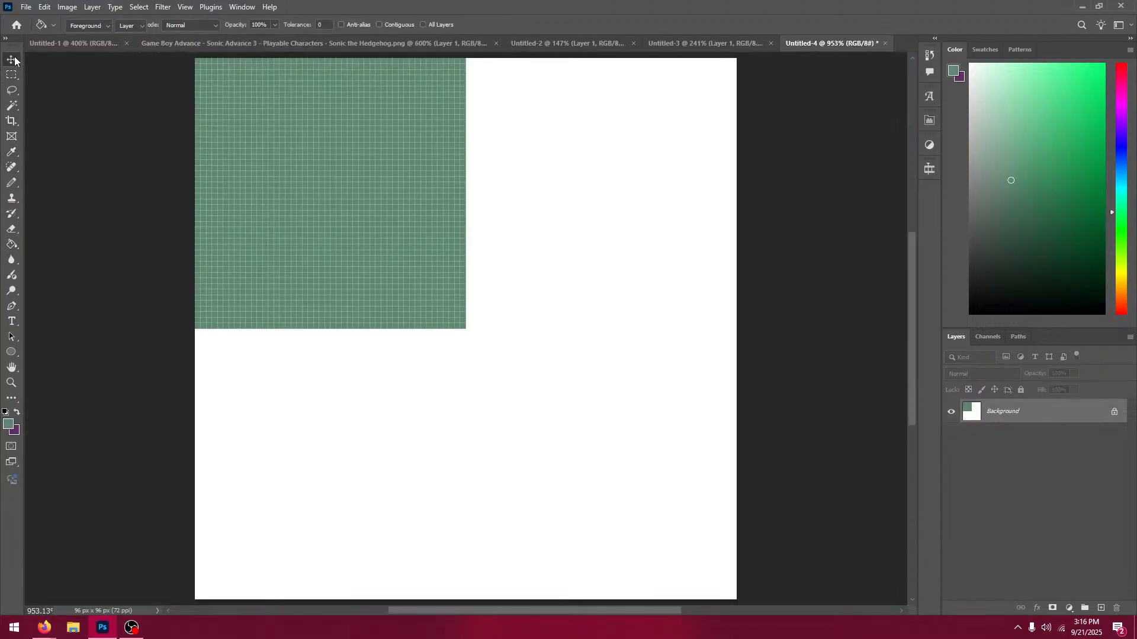
drag(260, 198, 460, 342)
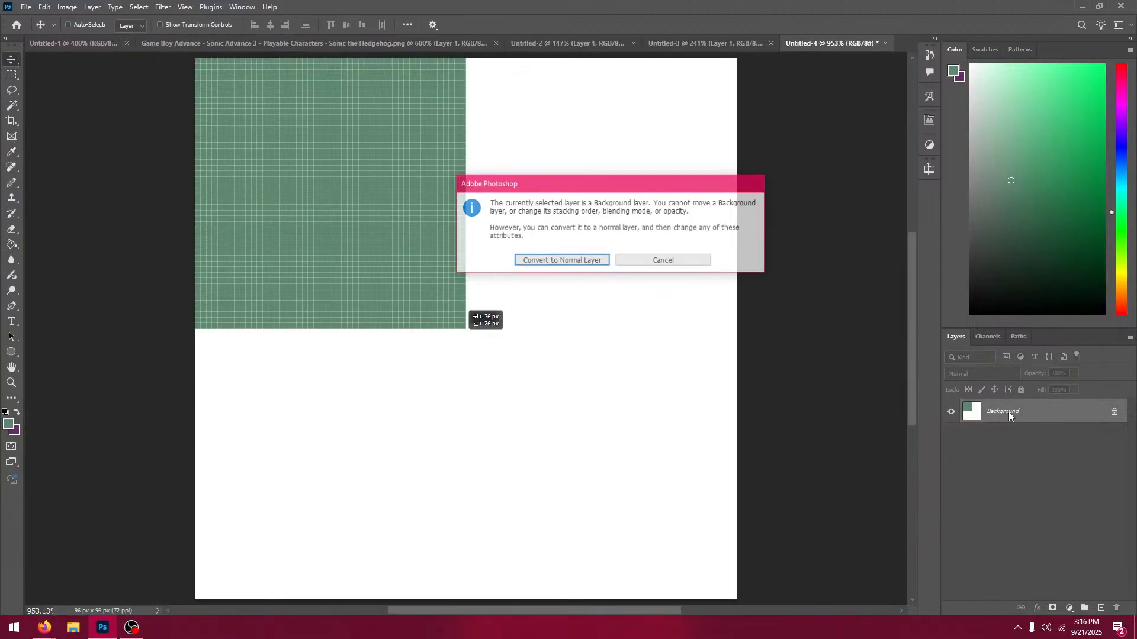
click(558, 260)
click(12, 105)
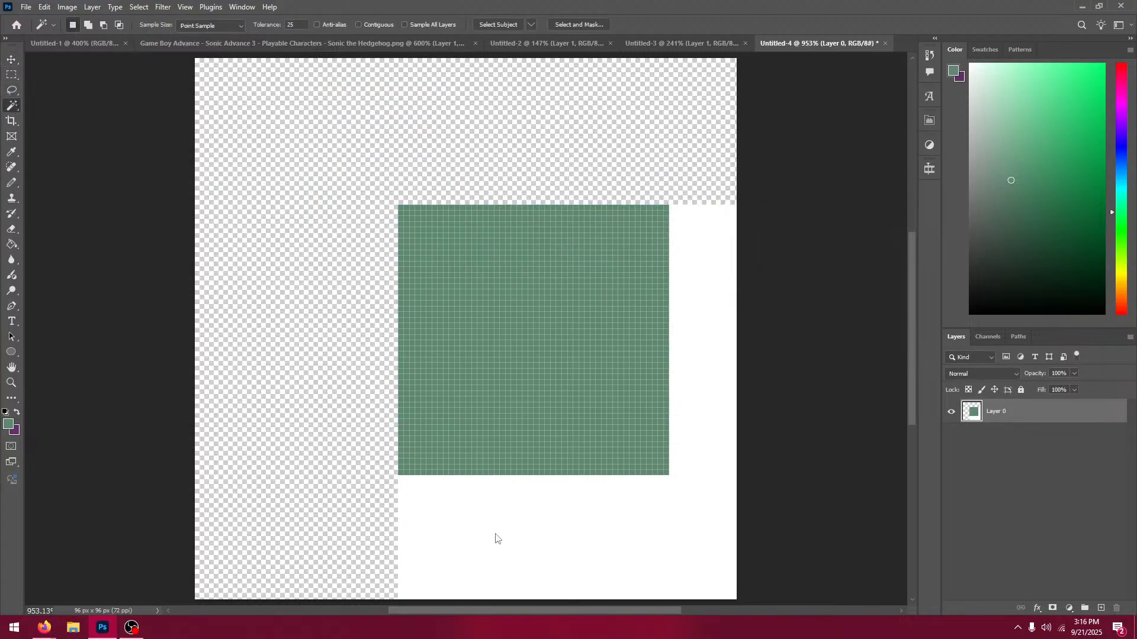
click(496, 536)
click(12, 60)
drag(520, 339, 314, 193)
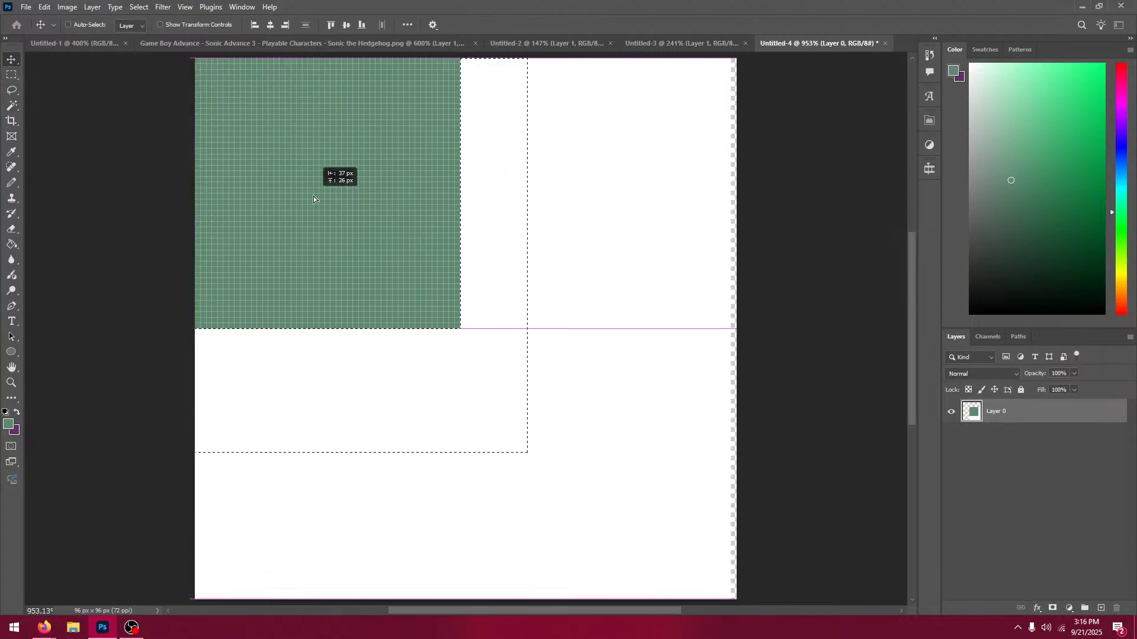
click(11, 105)
click(424, 488)
key(Delete)
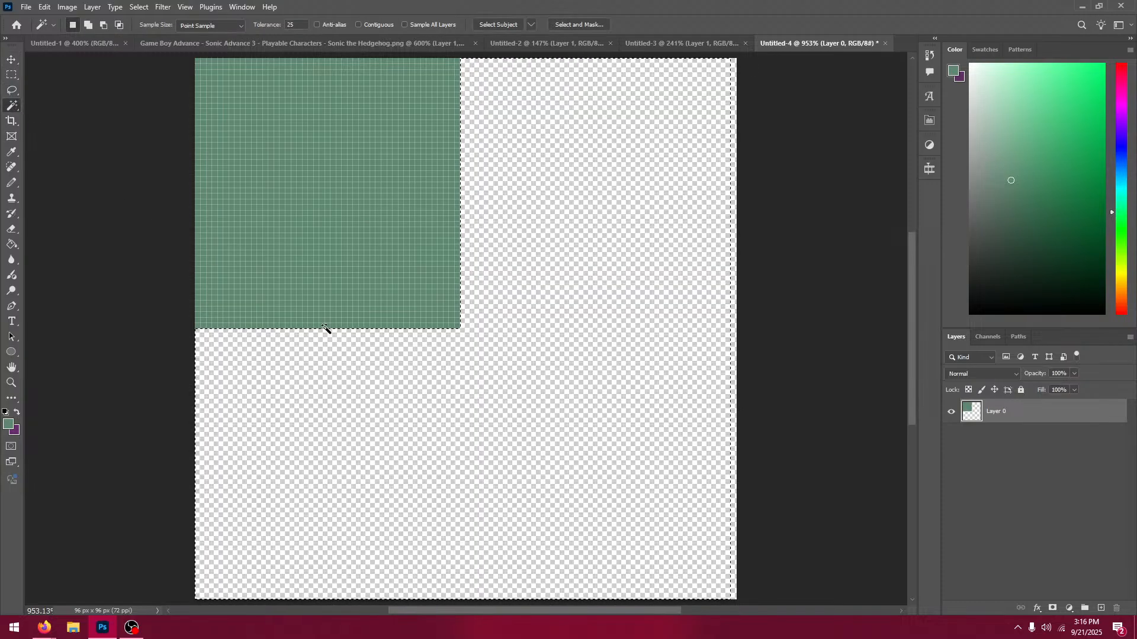
Step: Clear the selection and move the green square to the center of the canvas
key(ctrl+d)
click(11, 60)
drag(322, 178, 457, 308)
click(12, 107)
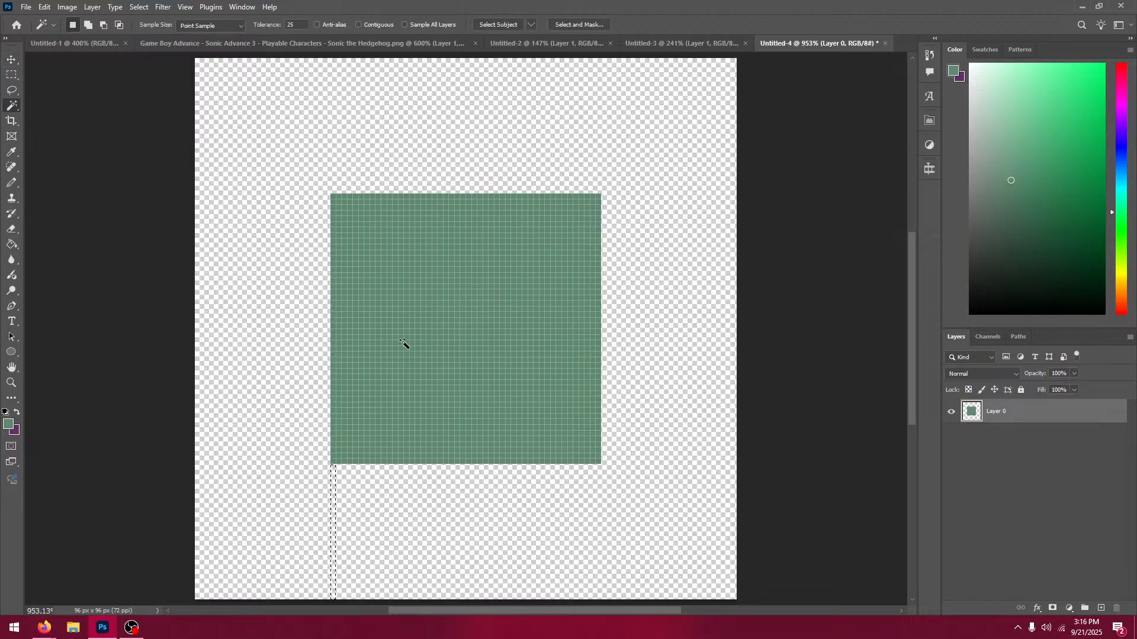
key(v)
key(w)
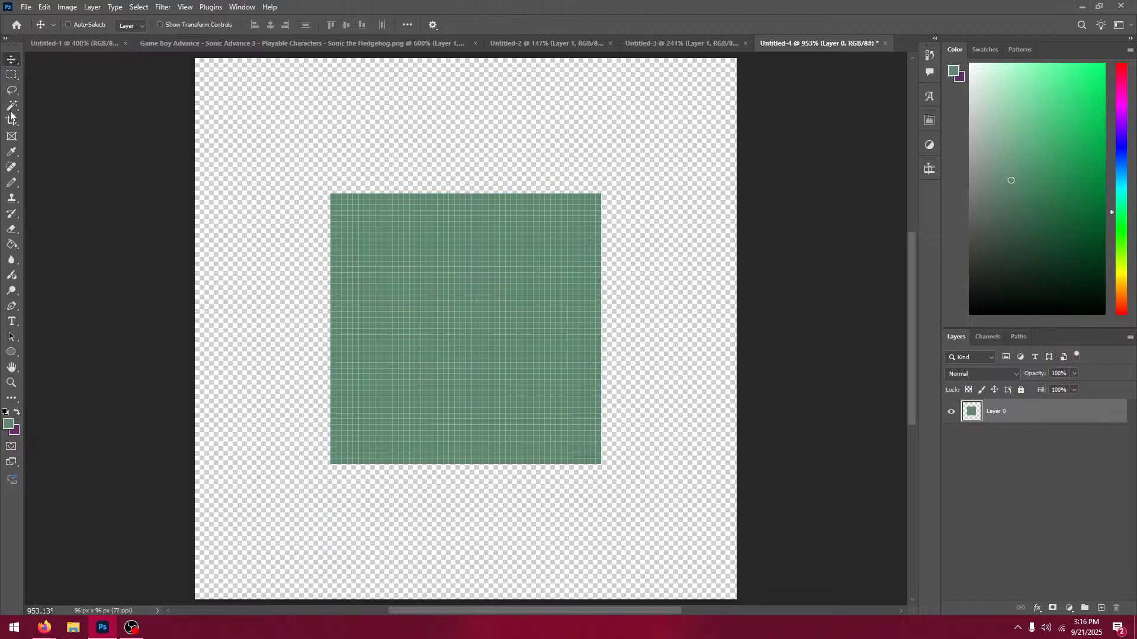
Step: Copy the green square onto its own layer and delete the original Layer 0
click(439, 321)
key(ctrl+j)
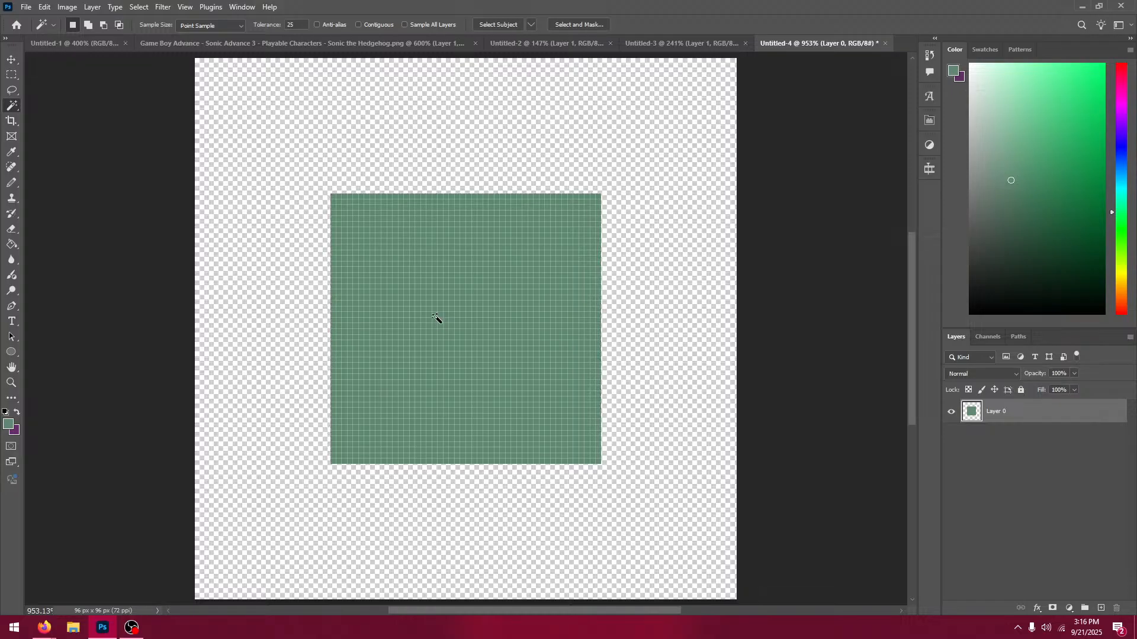
click(995, 437)
key(Delete)
key(v)
mouse_move(460, 279)
mouse_down()
mouse_move(456, 296)
mouse_move(462, 289)
mouse_up()
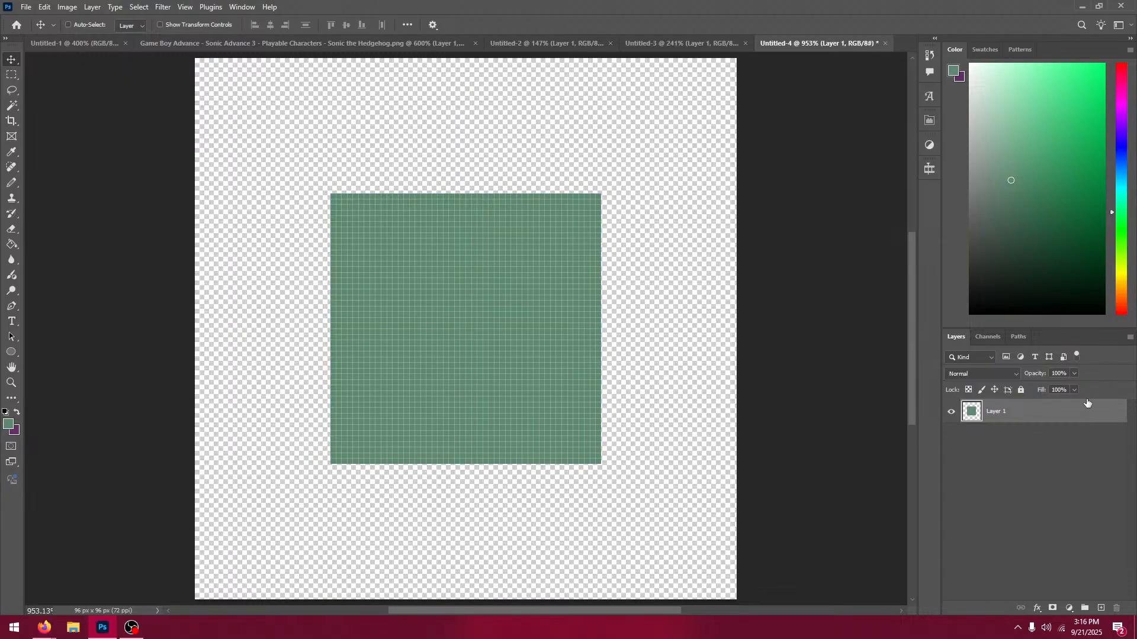
Step: Pick a darker shade of the gray-green and fill the transparent area around the square with it
drag(1018, 208, 1014, 232)
key(g)
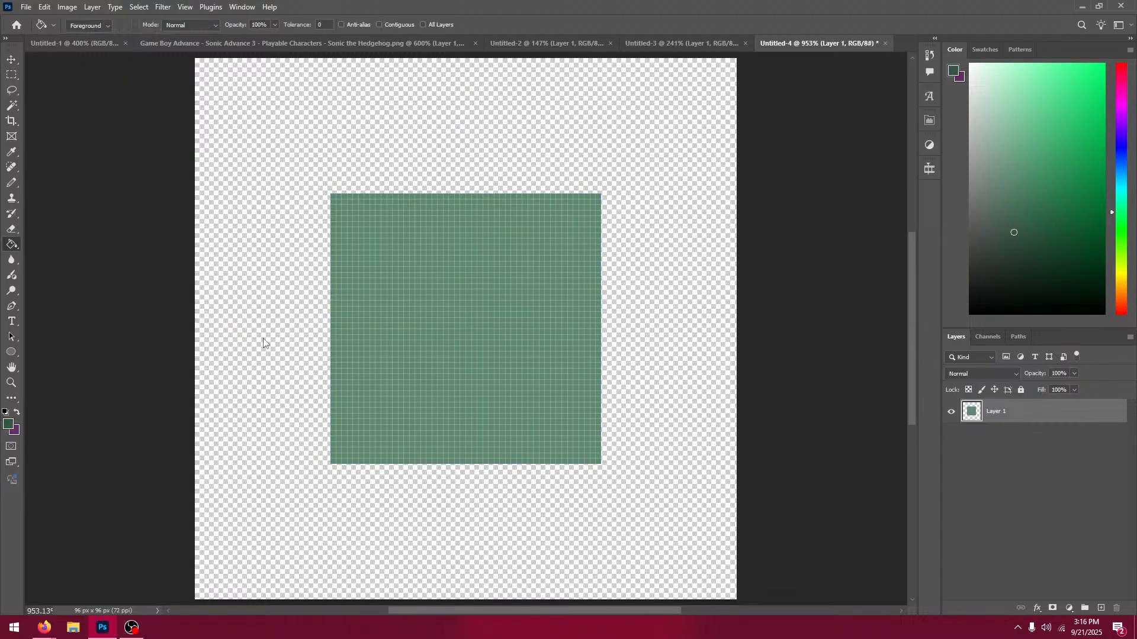
click(264, 343)
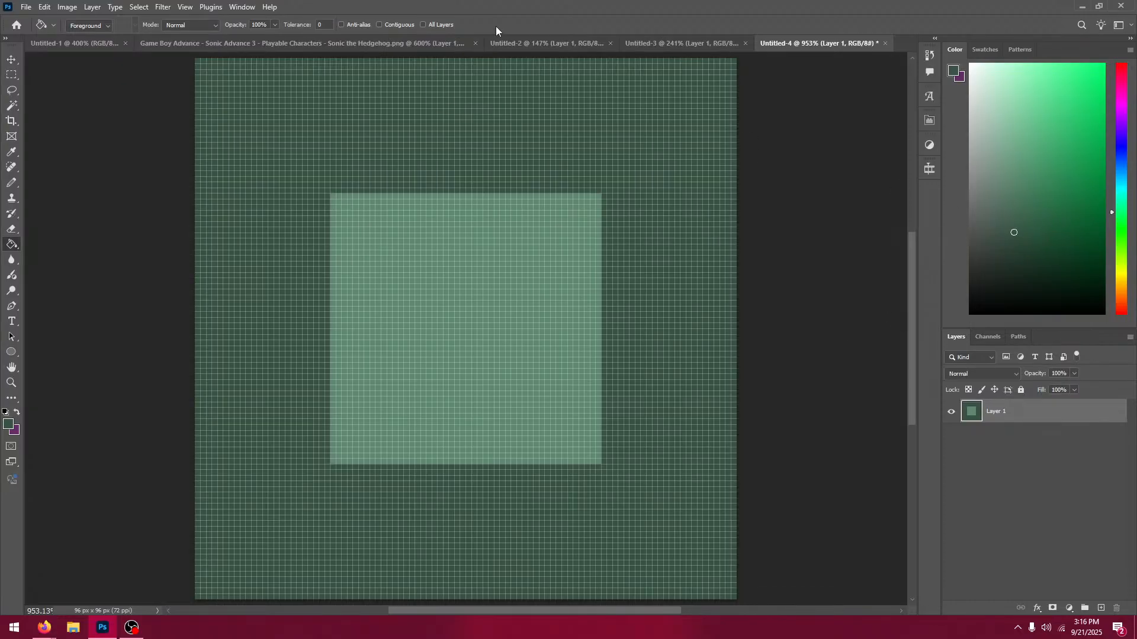
Step: Try pasting the last standing sprite of the sheet's top row over the green square, and undo the paste
click(399, 40)
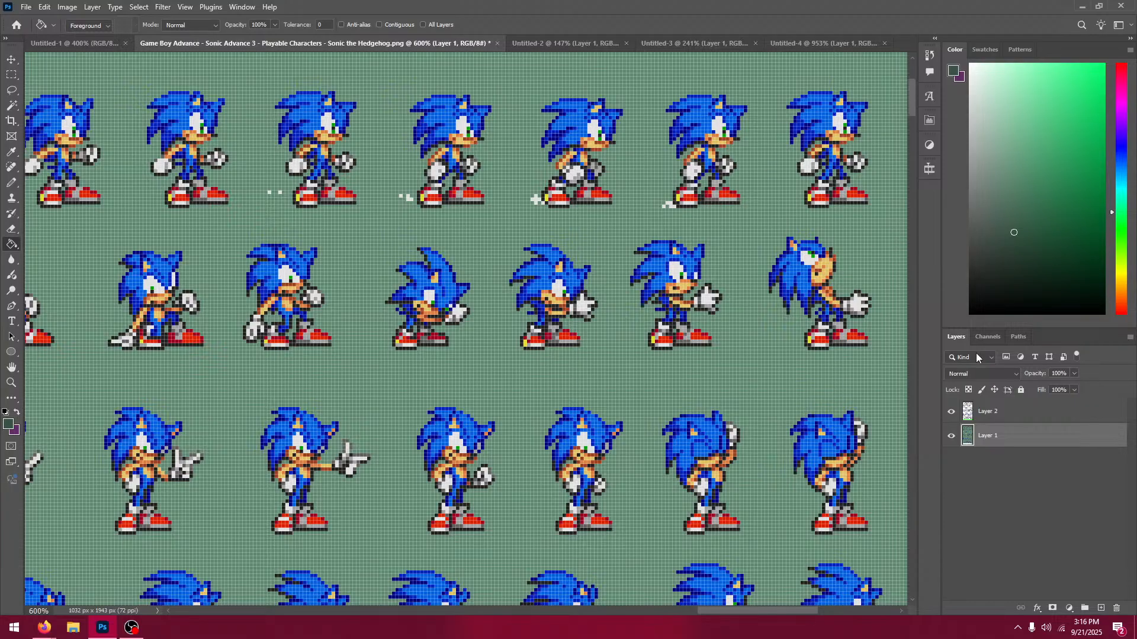
click(794, 44)
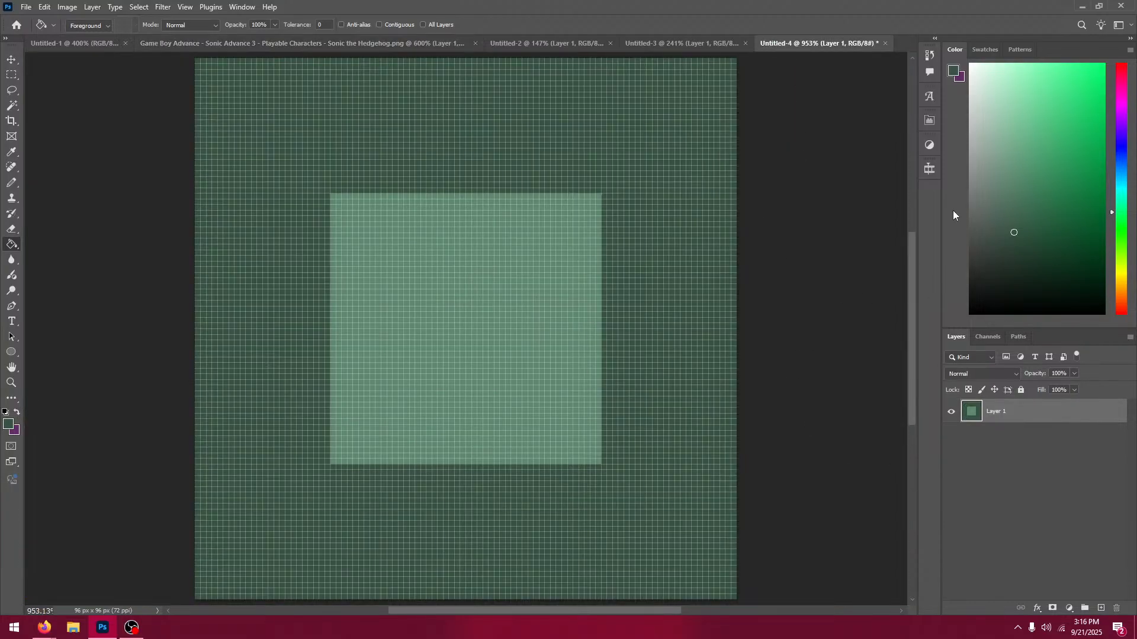
click(280, 44)
key(m)
scroll(525, 102, up, 3)
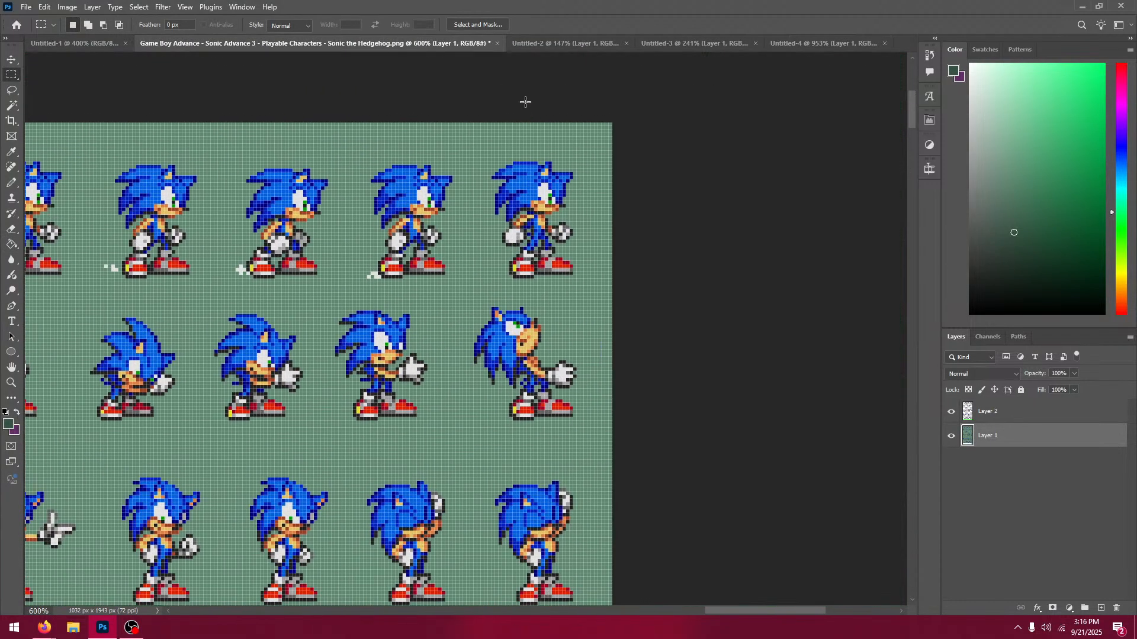
click(777, 39)
key(ctrl+v)
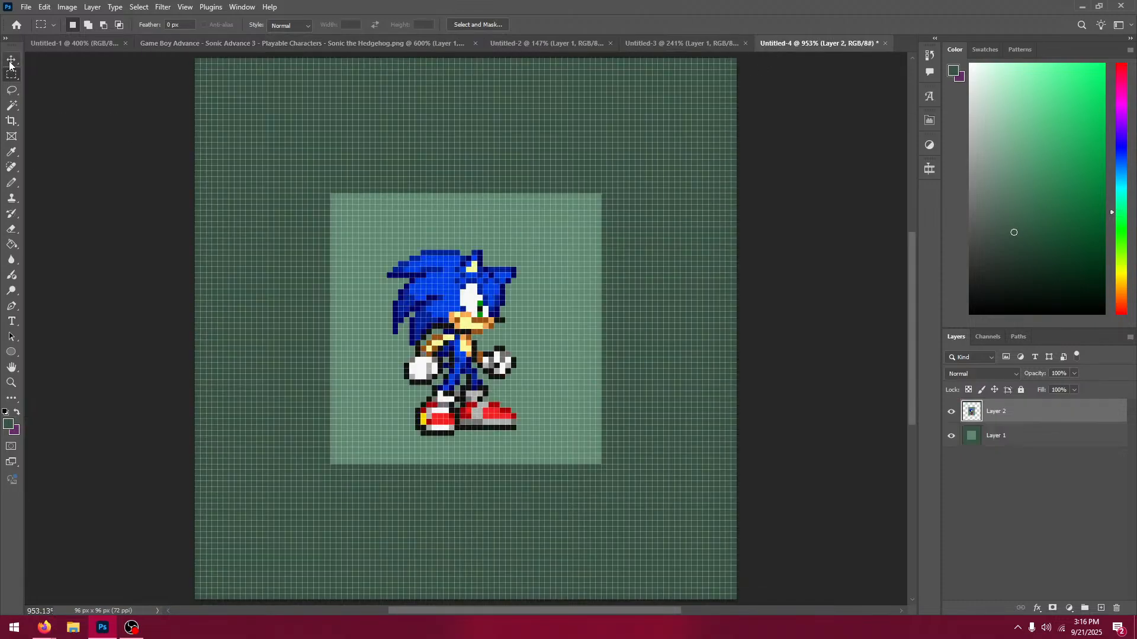
key(ctrl+z)
Step: Try pasting the sprite sheet's Layer 2 artwork into the 96 × 96 pixel document, and undo the paste
click(158, 44)
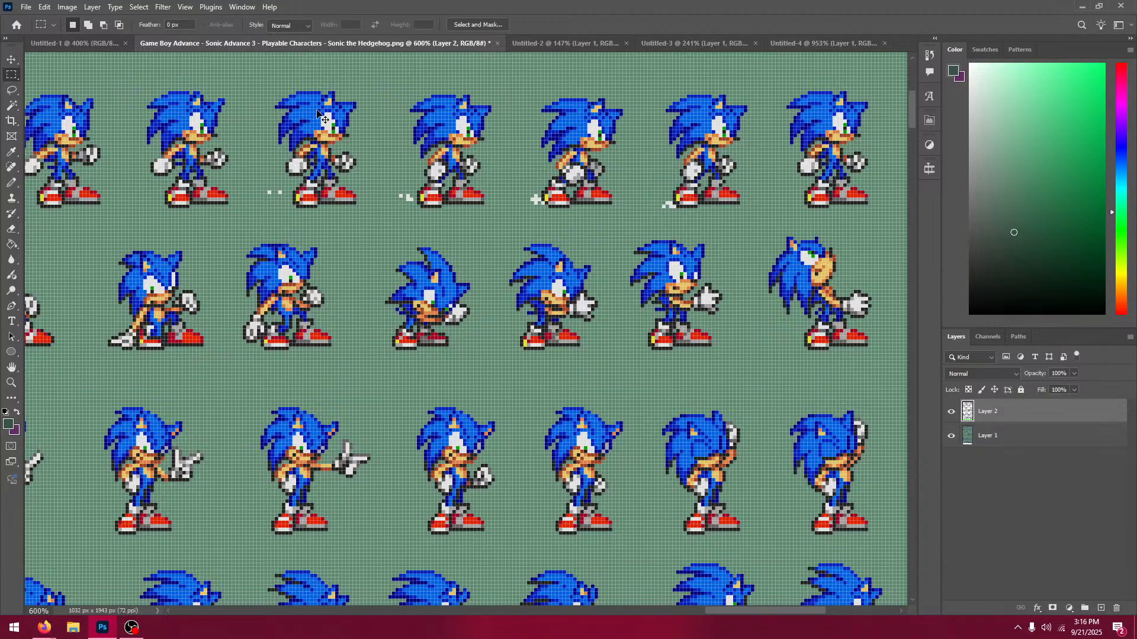
click(99, 45)
click(332, 44)
click(602, 45)
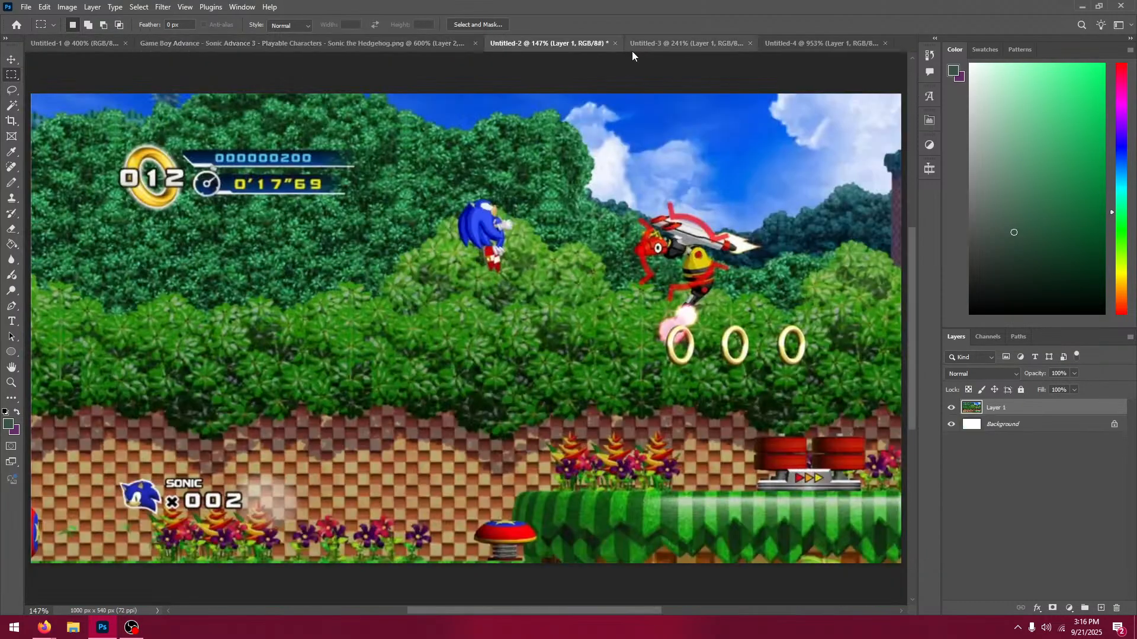
click(681, 44)
click(775, 45)
key(ctrl+v)
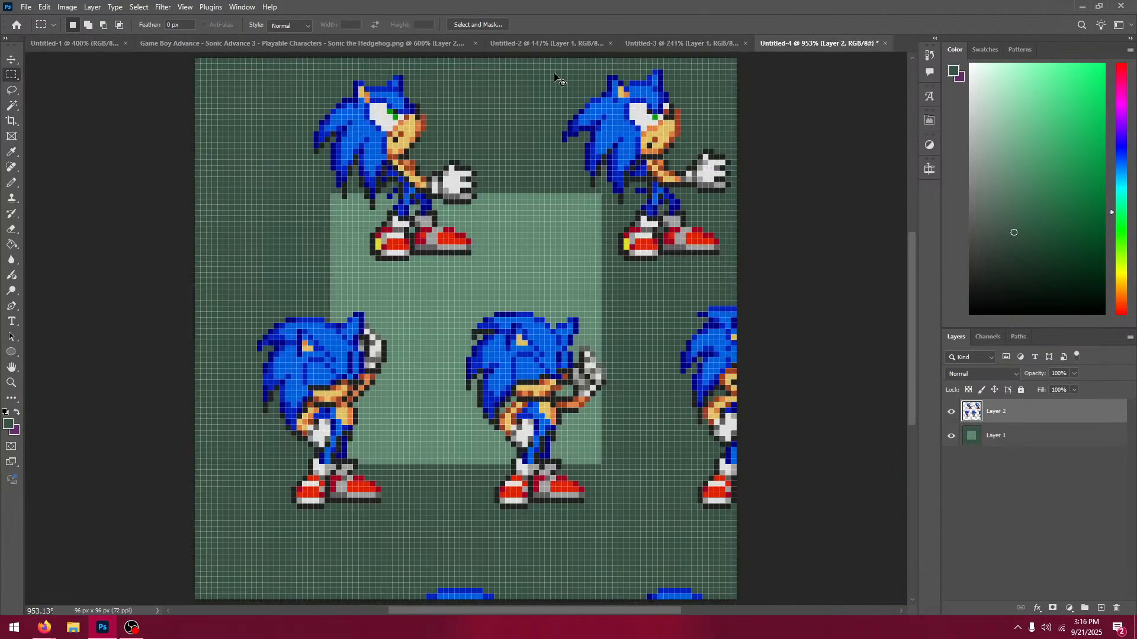
key(ctrl+z)
Step: Copy the last standing sprite of the top row from the sheet's Layer 2 and paste it into the 96 × 96 pixel document
click(367, 44)
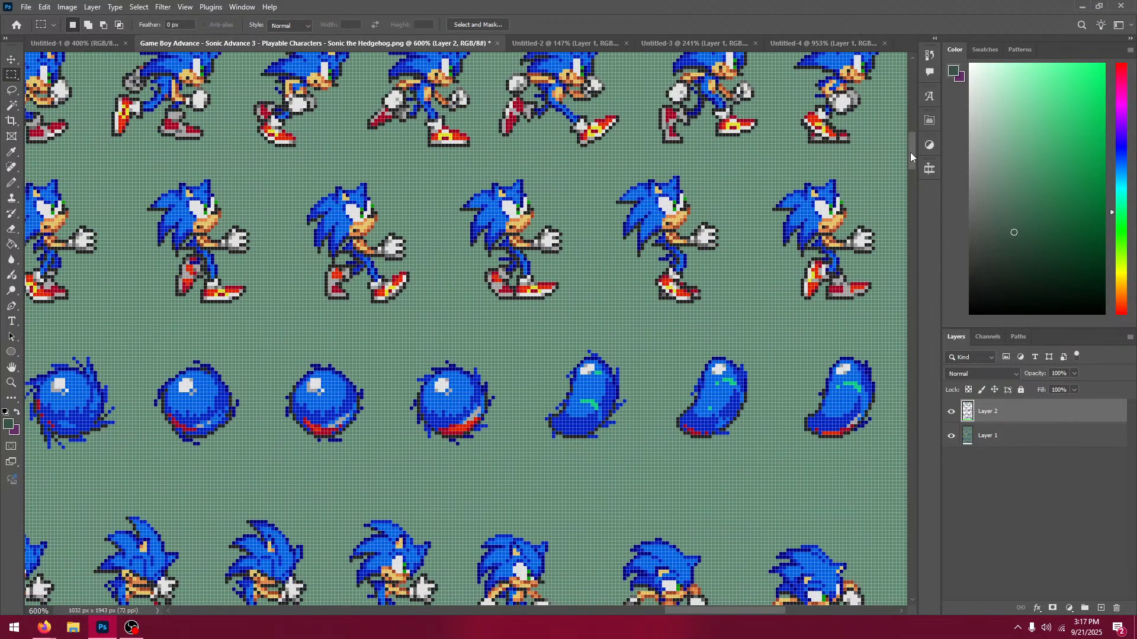
drag(911, 158, 912, 108)
drag(815, 247, 773, 351)
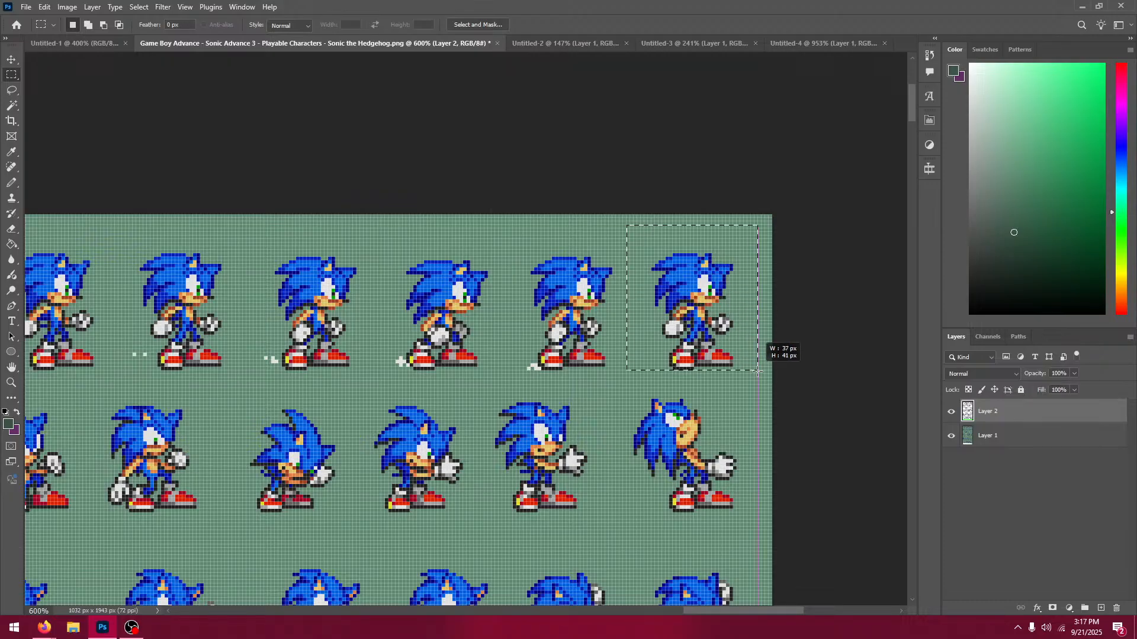
click(630, 44)
click(698, 46)
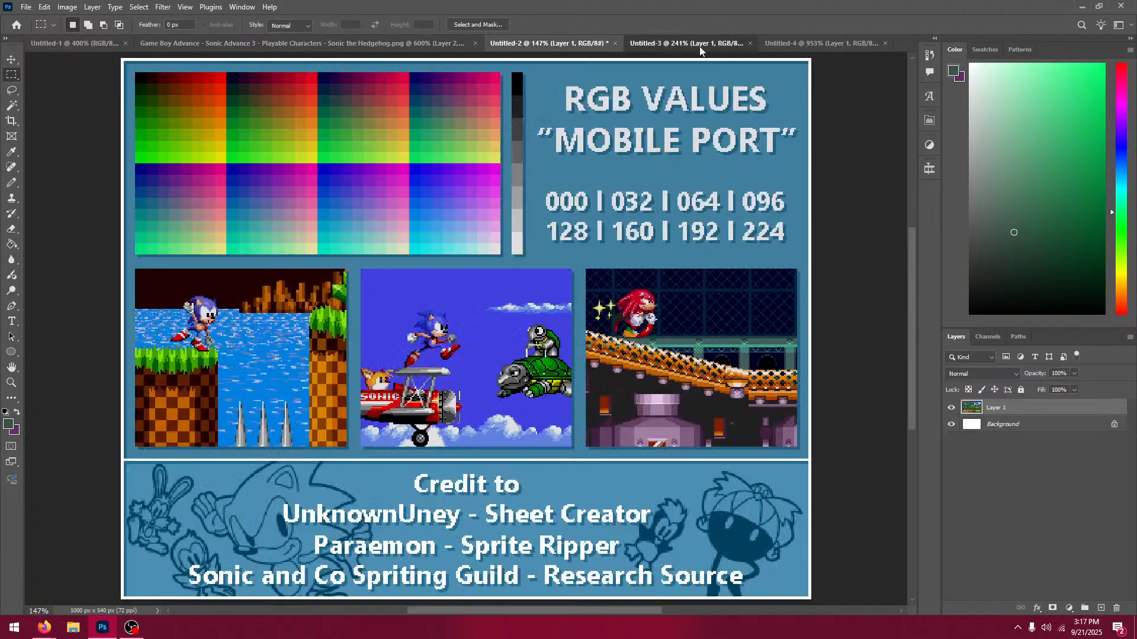
click(797, 45)
key(ctrl+v)
Step: Move the pasted sprite so it is centered on the light square with its feet at the square's bottom edge
key(v)
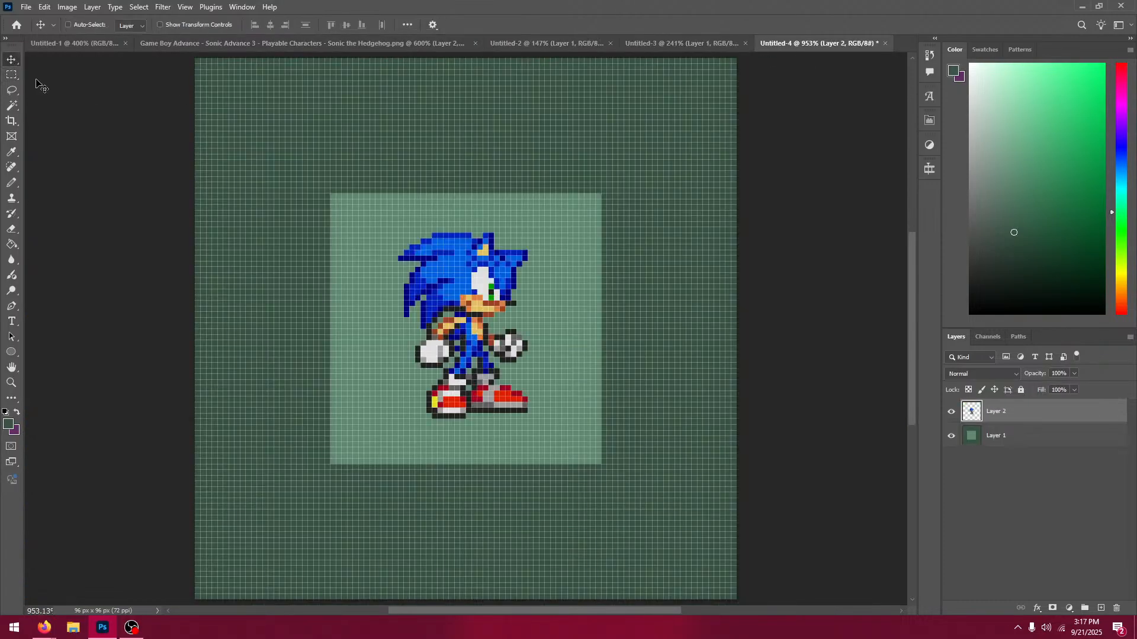
drag(468, 274, 468, 327)
key(Left)
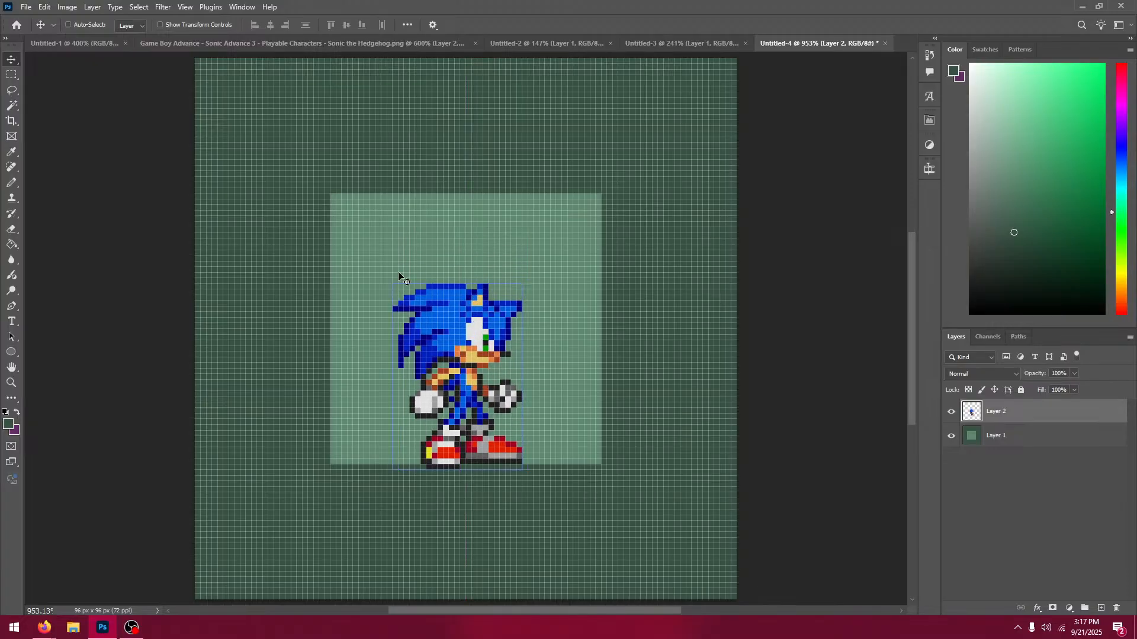
Step: Check the sprite's horizontal centering by selecting the left half of the canvas, and clear the selection
click(11, 74)
drag(195, 58, 207, 119)
drag(488, 637, 465, 594)
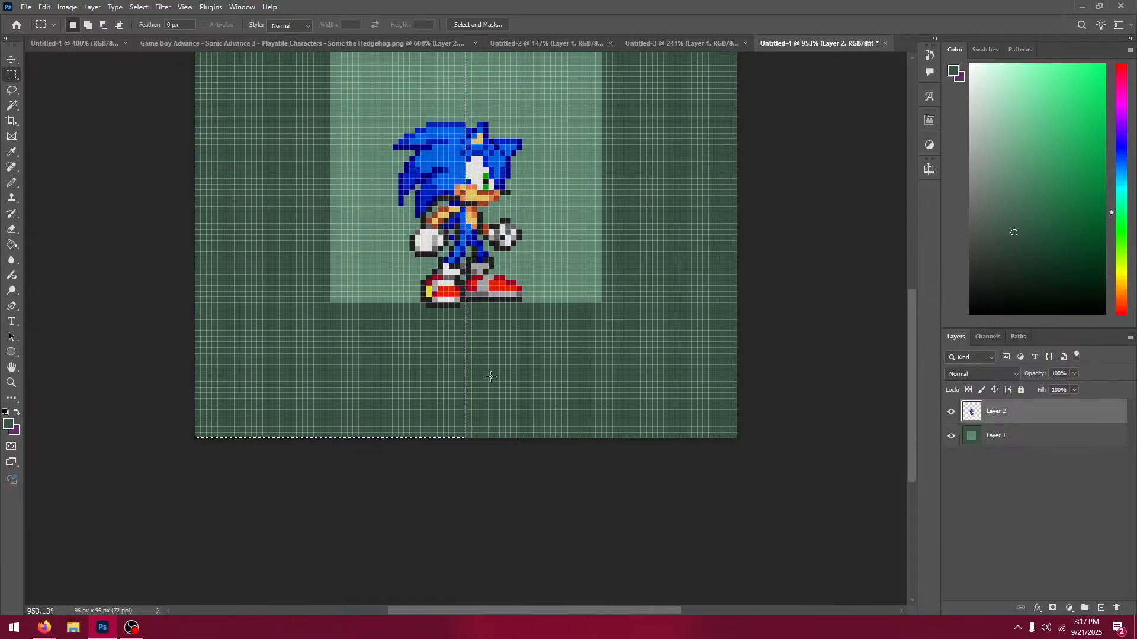
scroll(490, 376, up, 2)
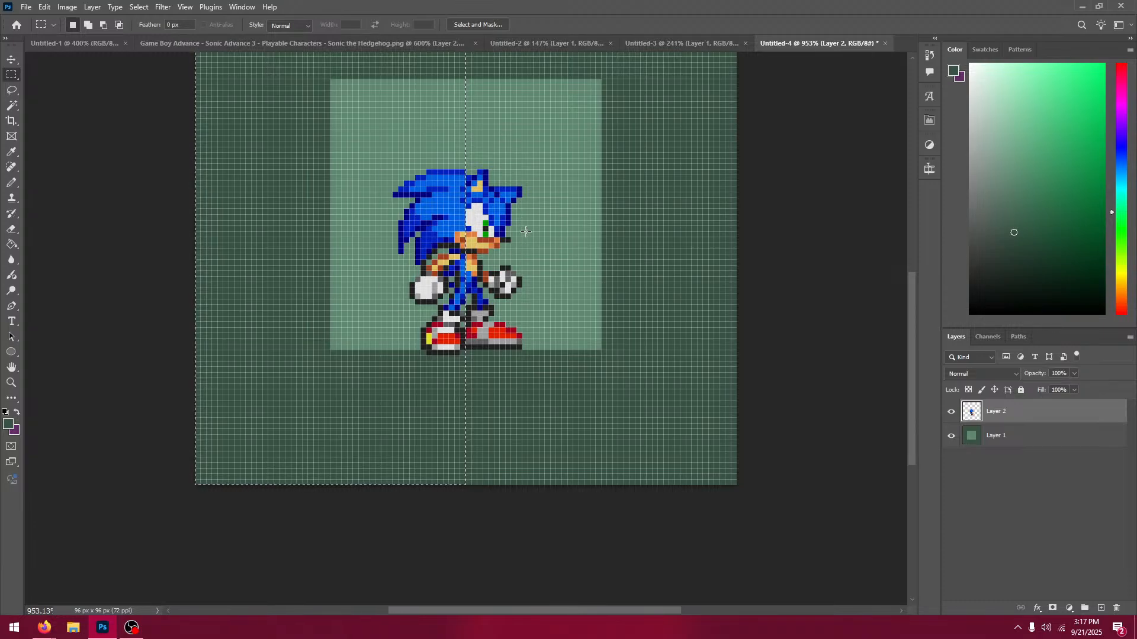
key(ctrl+d)
Step: Rename the green background layer as Layer 0 and the sprite layer as Layer 1
click(998, 436)
double_click(1020, 432)
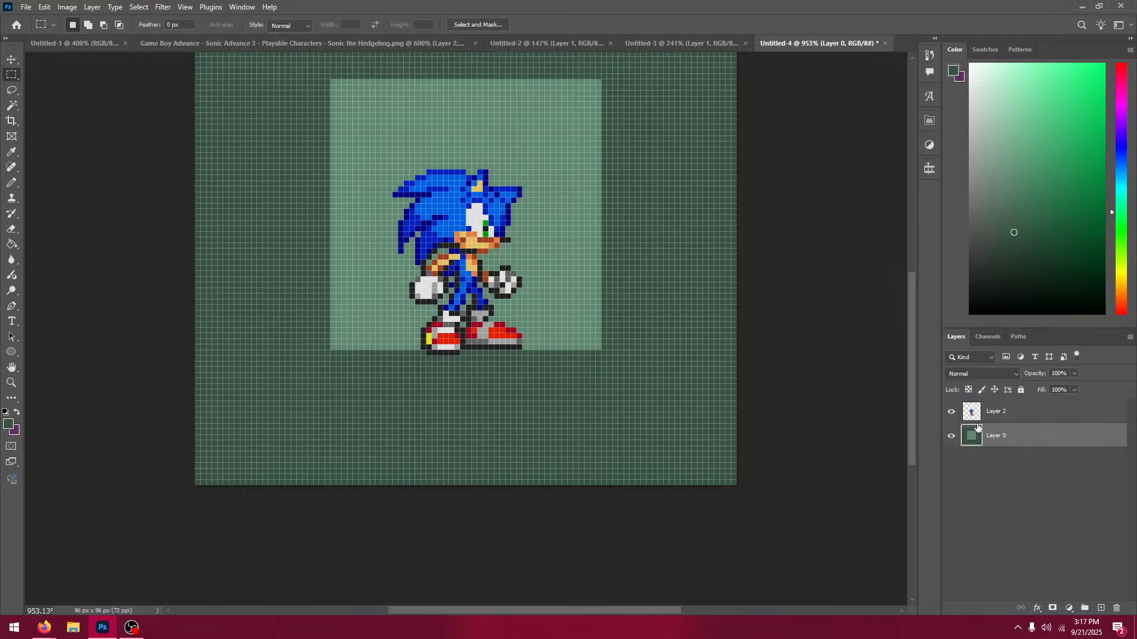
double_click(1008, 415)
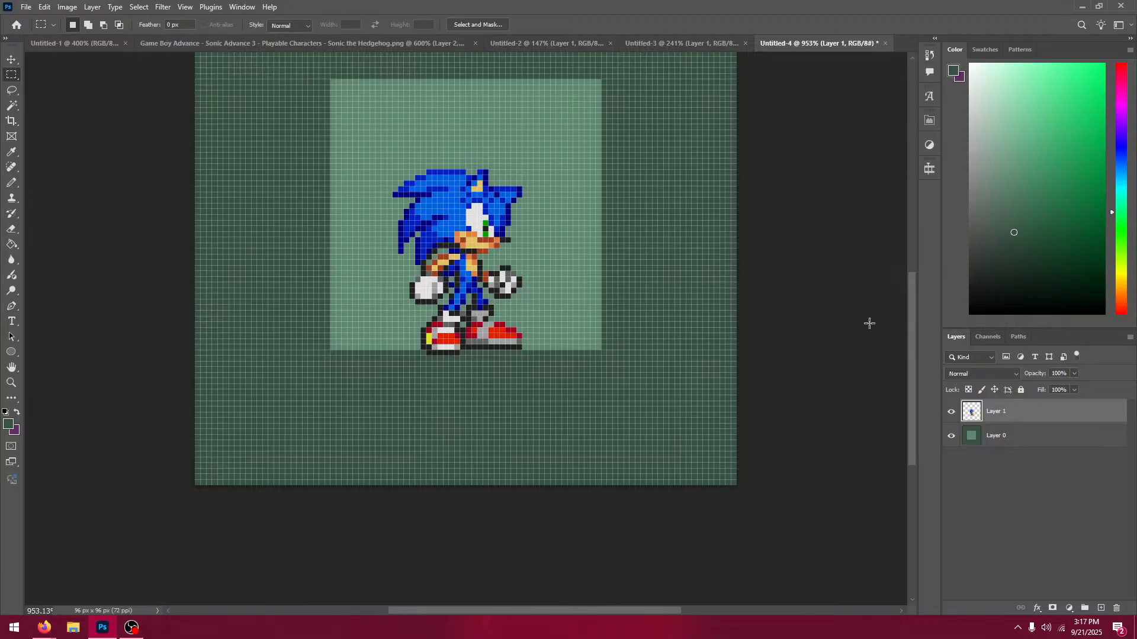
Step: Copy the second-to-last sprite of the sheet's top row into the 96 × 96 document and align its shoes with the first sprite
click(369, 47)
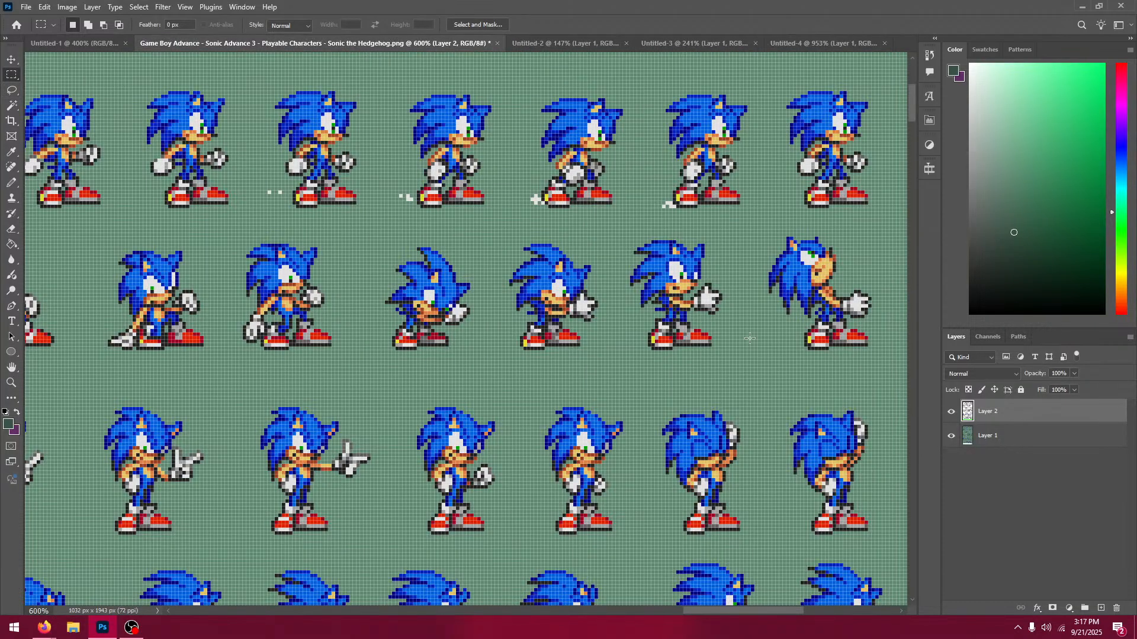
scroll(767, 218, up, 2)
drag(638, 121, 715, 259)
drag(640, 111, 755, 260)
click(677, 46)
click(867, 47)
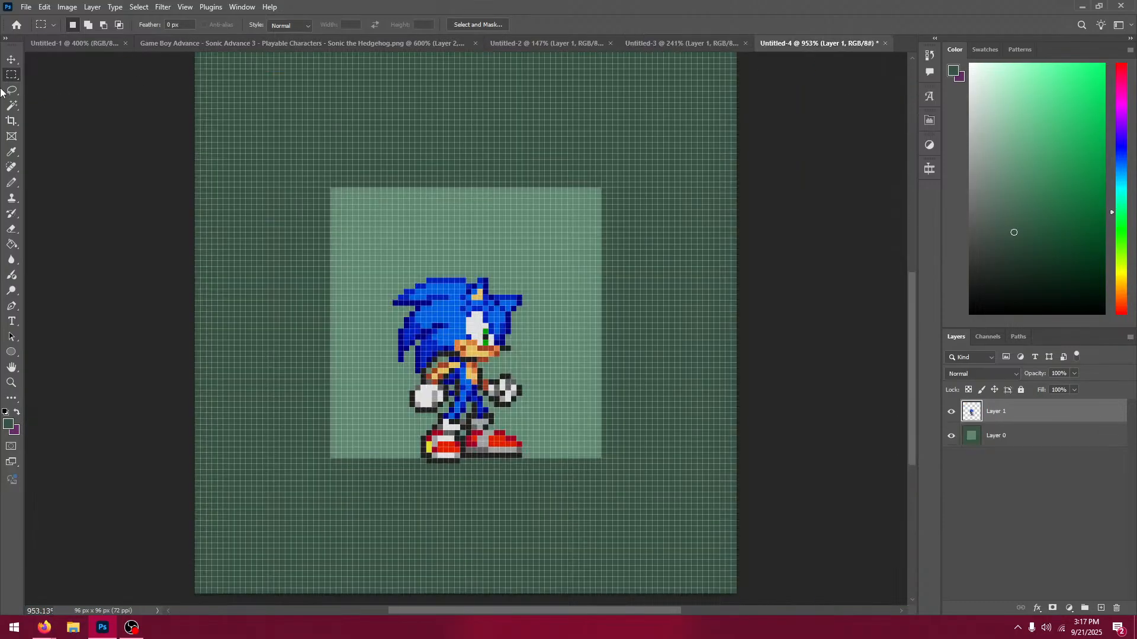
click(11, 59)
ctrl+click(535, 252)
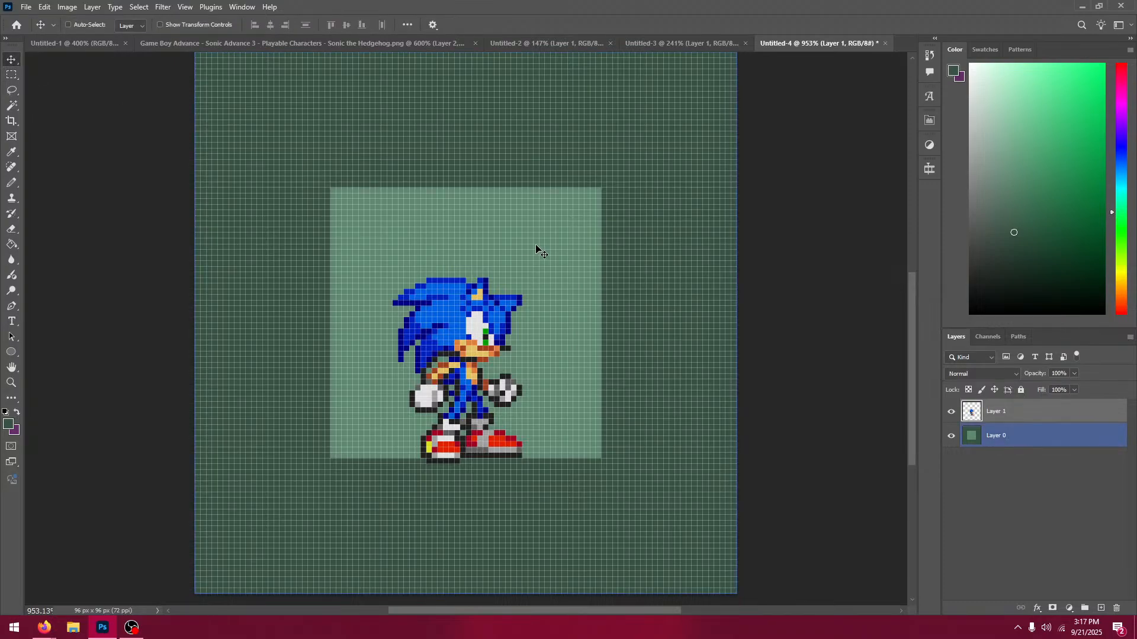
key(ctrl+v)
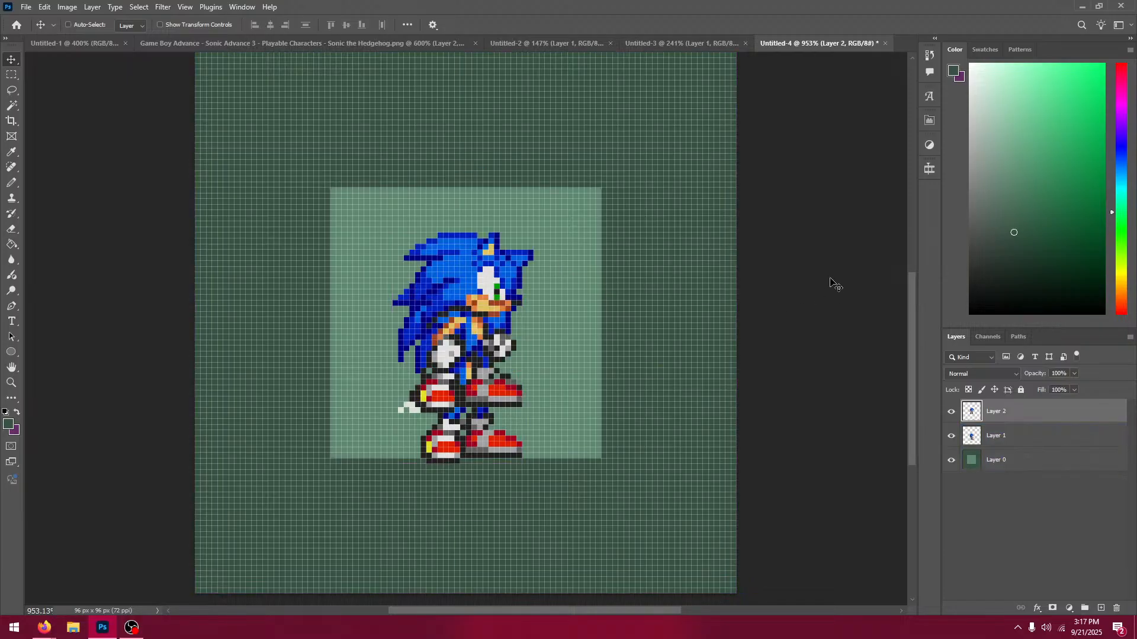
drag(479, 318, 477, 367)
Step: Copy the third-to-last sprite of the sheet's top row into the 96 × 96 document and align it over the previous frames
click(385, 48)
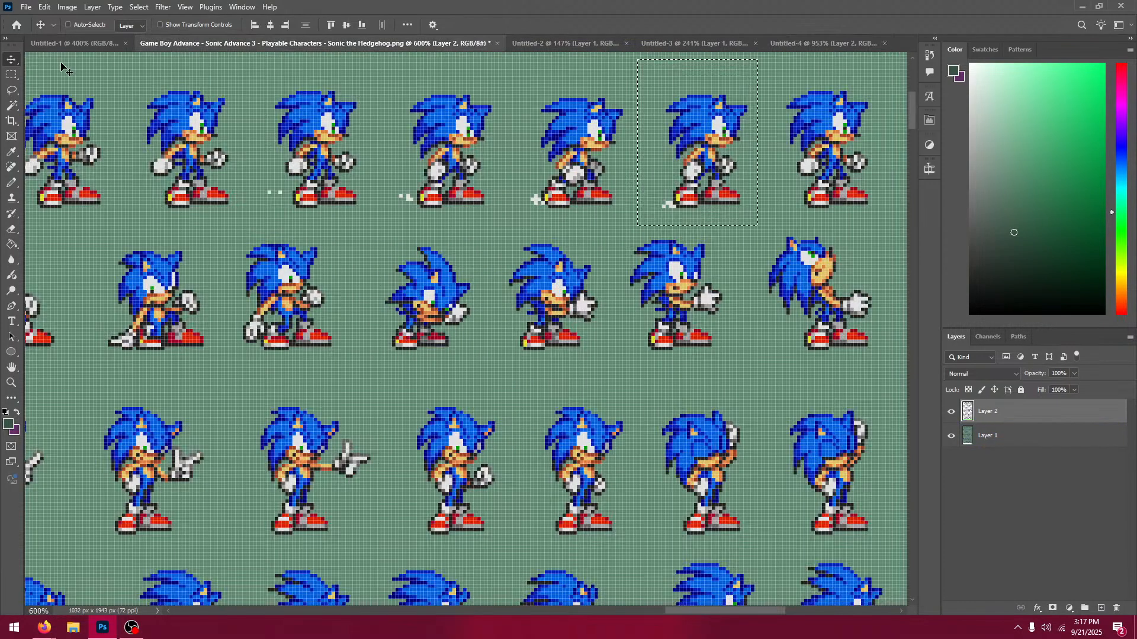
key(m)
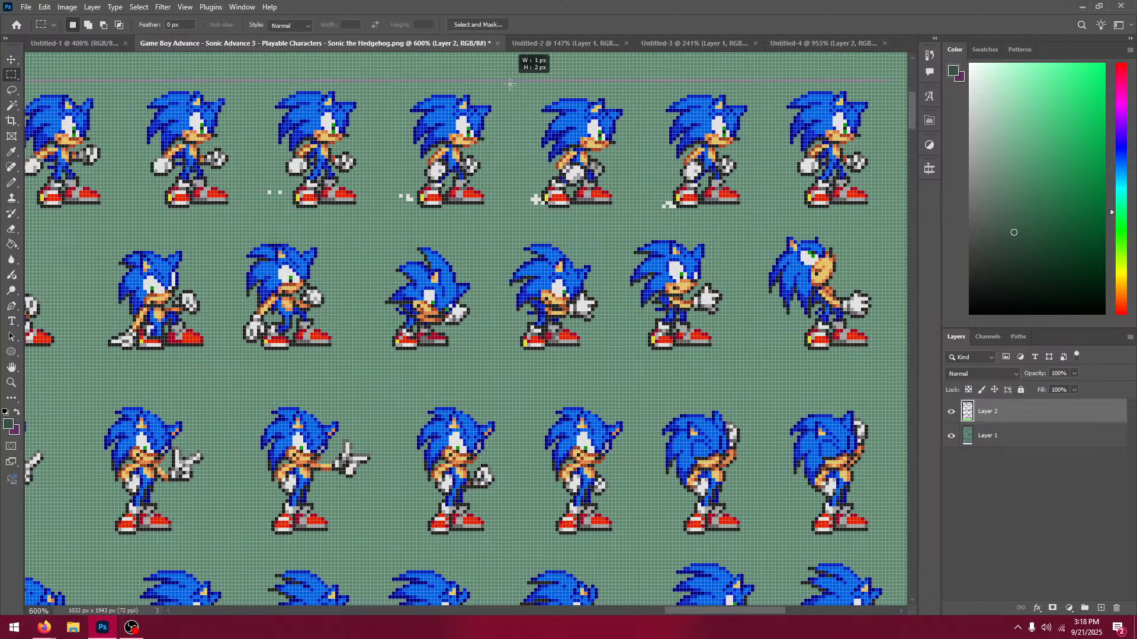
click(677, 40)
click(787, 39)
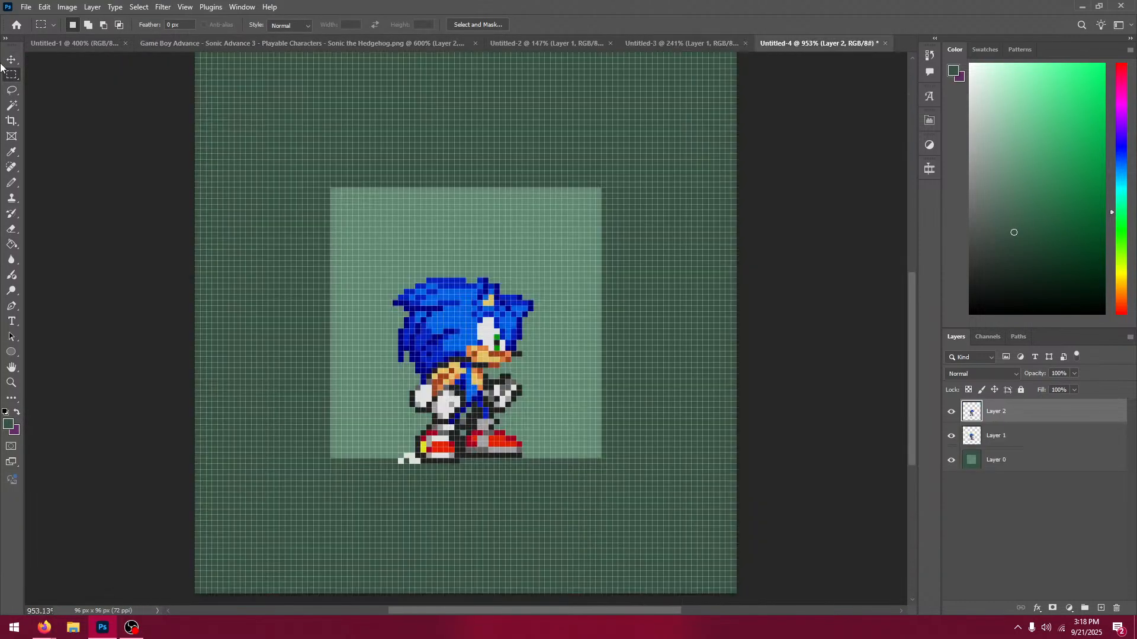
key(v)
drag(486, 326, 489, 382)
Step: Copy the fourth-to-last sprite of the sheet's top row into the 96 × 96 document and align its shoes with the other frames
click(358, 45)
click(10, 77)
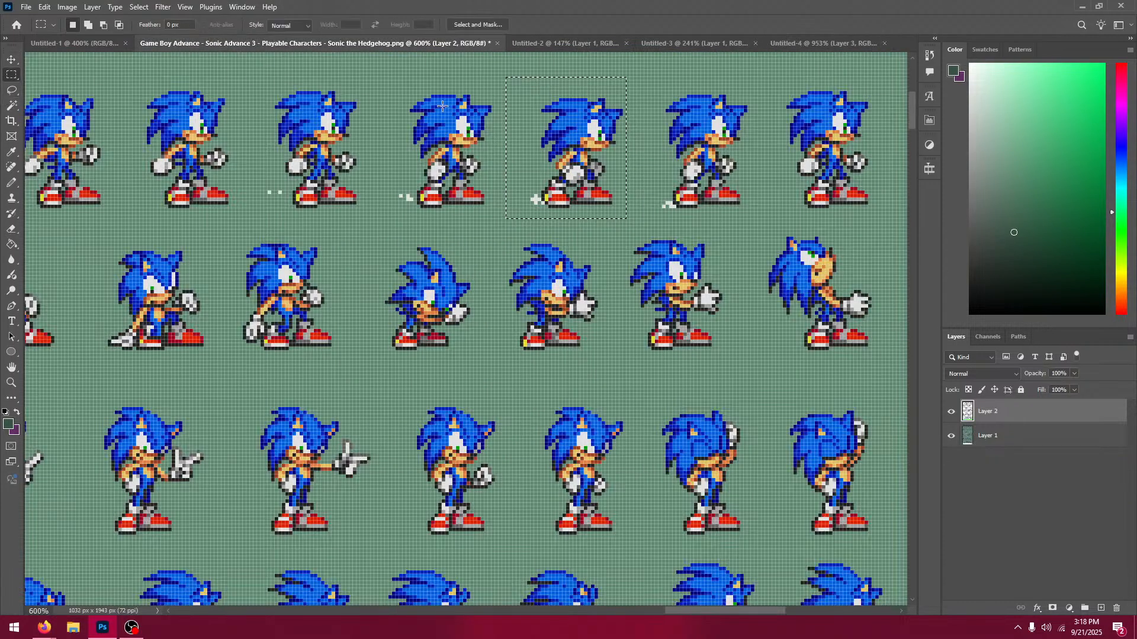
drag(379, 78, 495, 226)
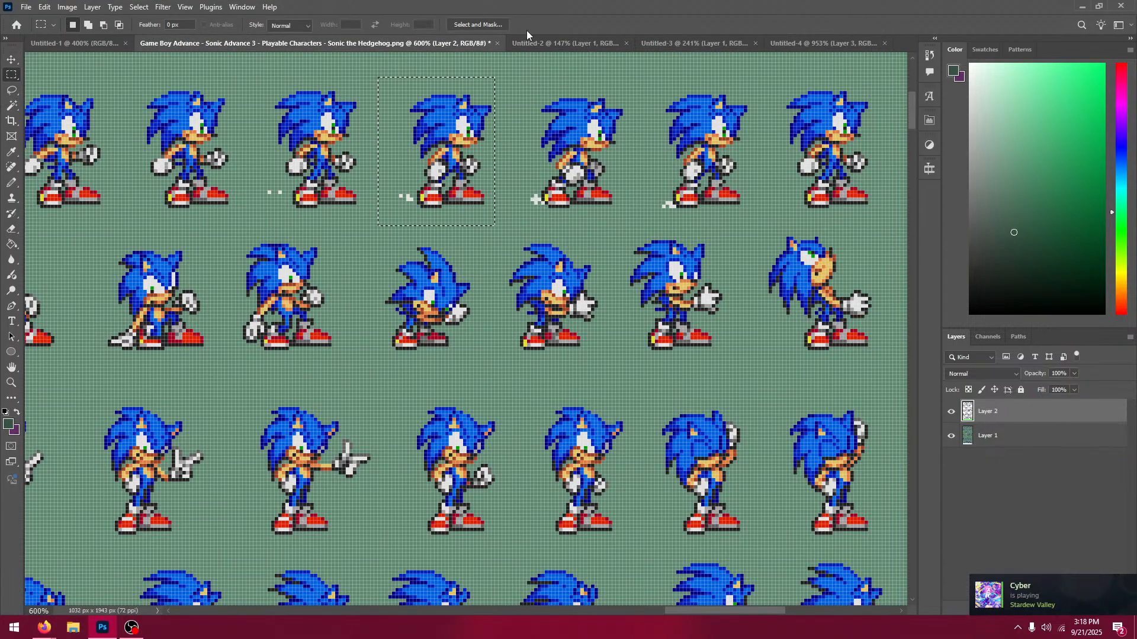
click(699, 42)
click(777, 42)
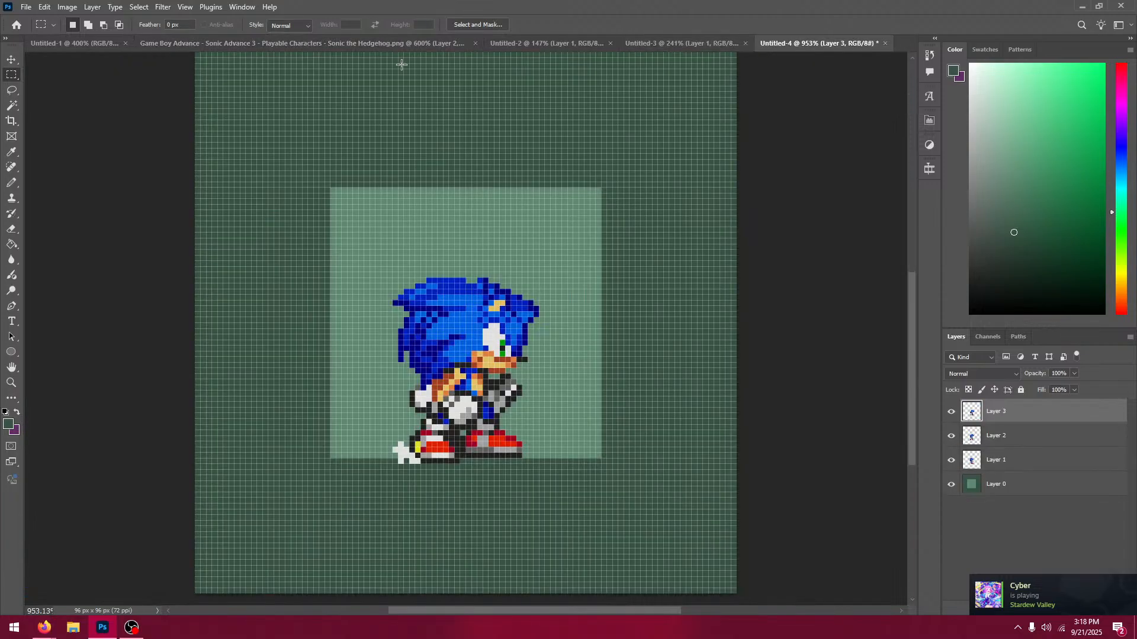
click(11, 60)
key(ctrl+v)
drag(574, 325, 567, 376)
Step: Close the Untitled-2 gameplay screenshot document without saving it
click(546, 43)
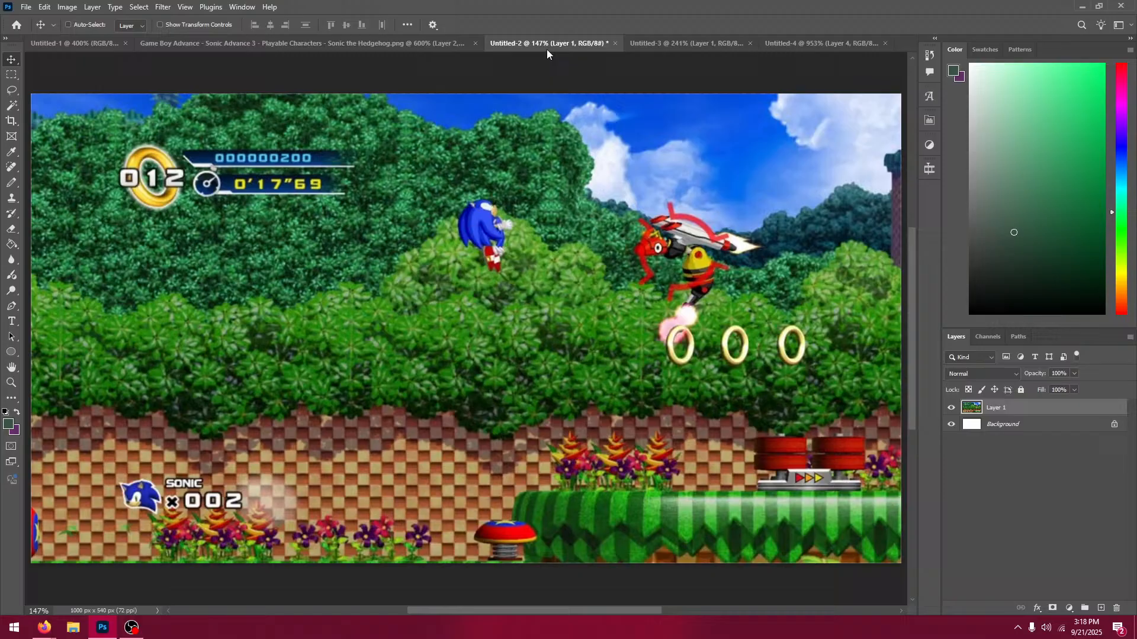
click(614, 44)
click(571, 230)
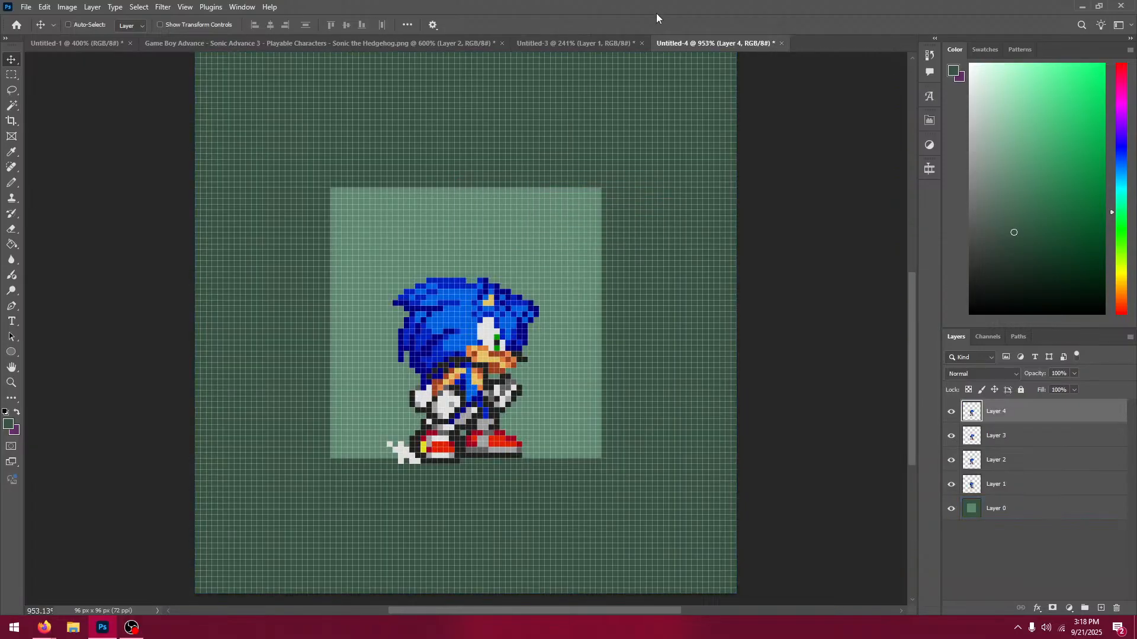
Step: Copy the fifth-to-last top-row sprite, including its two dust dots, into the 96 × 96 document and align it with the other frames
click(414, 43)
key(m)
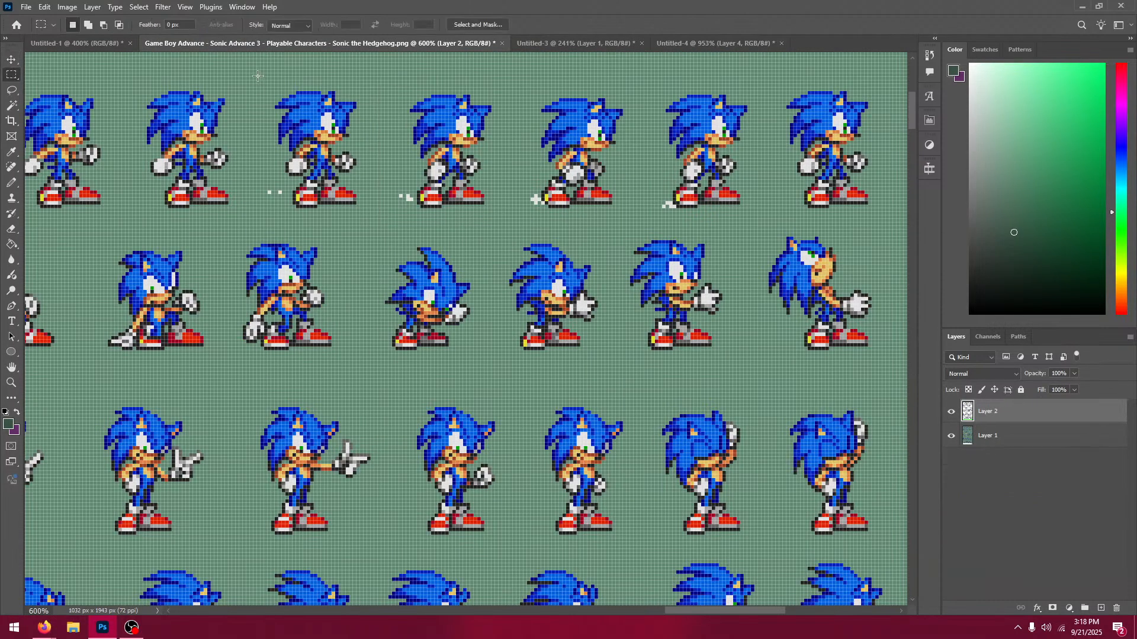
drag(246, 68, 371, 212)
click(753, 43)
click(12, 59)
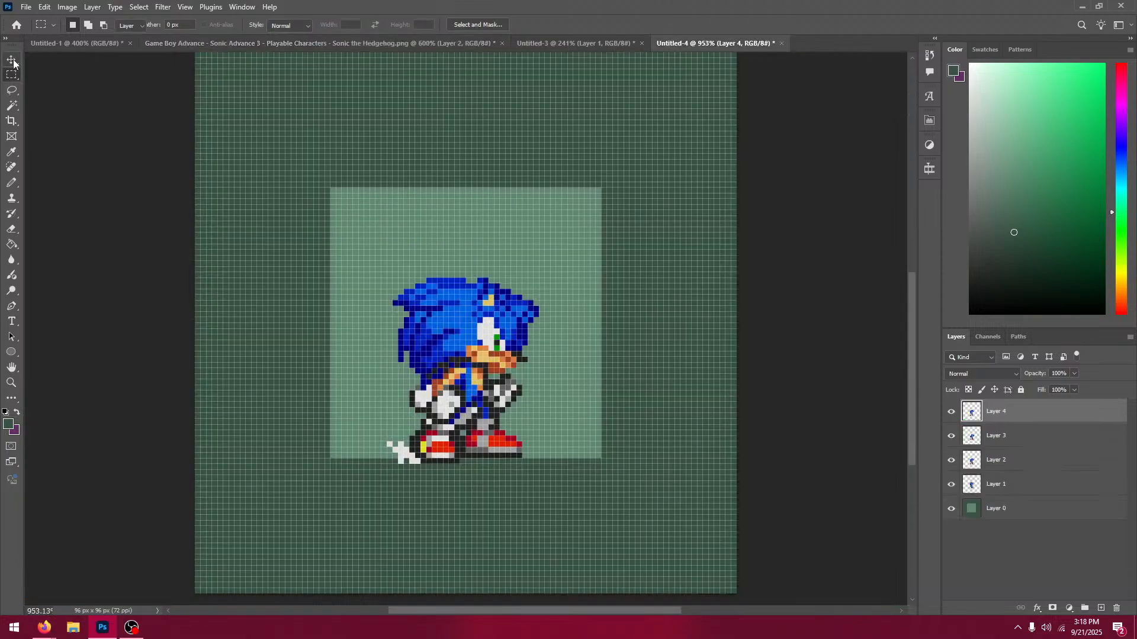
key(ctrl+v)
drag(481, 313, 472, 364)
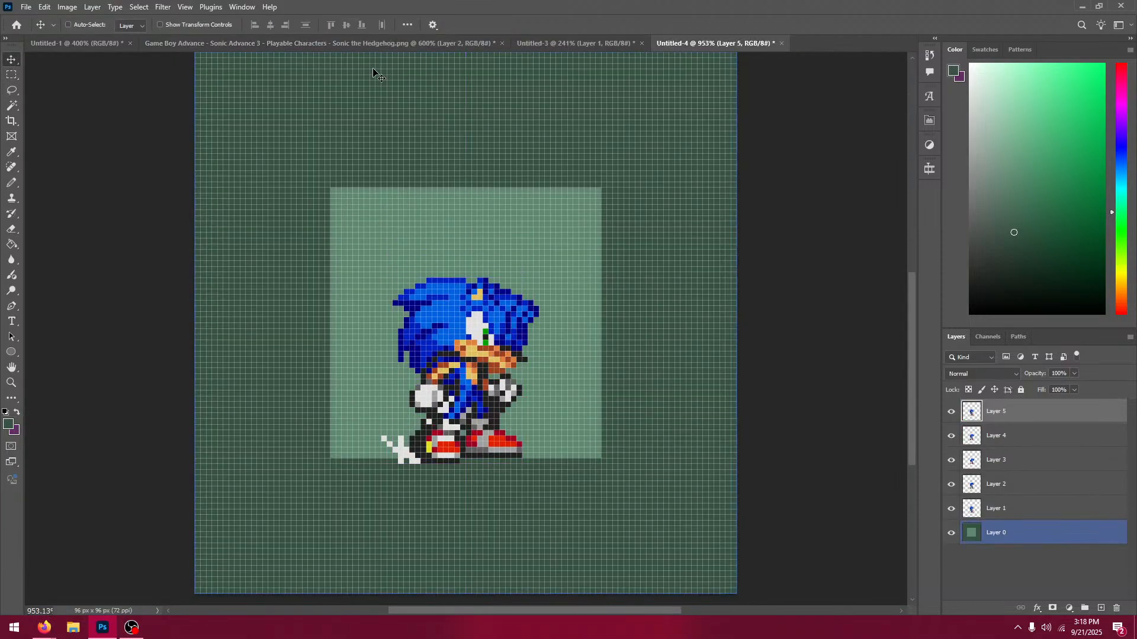
Step: Copy the sixth-to-last sprite of the sheet's top row into the 96 × 96 document and align it over the stacked frames
click(373, 43)
key(m)
drag(304, 128, 364, 199)
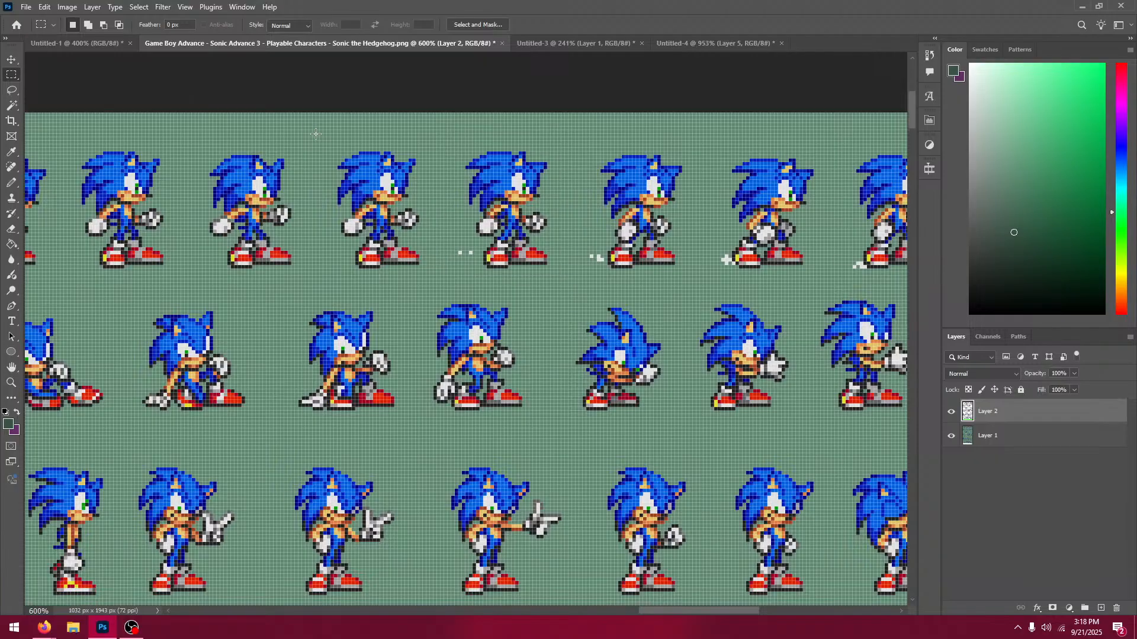
mouse_move(305, 126)
mouse_down()
mouse_move(432, 247)
mouse_move(434, 284)
mouse_up()
click(609, 41)
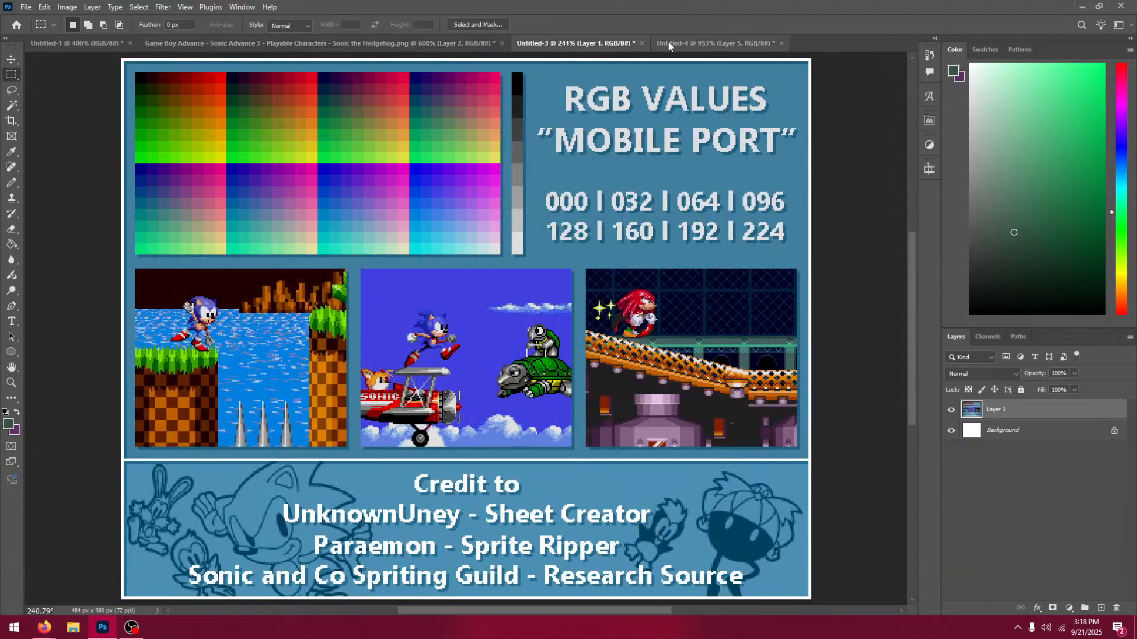
click(668, 41)
key(v)
key(ctrl+v)
drag(516, 335, 521, 386)
Step: Copy the seventh-to-last sprite of the sheet's top row into the 96 × 96 document and line its shoes up with the other frames
click(319, 43)
click(11, 75)
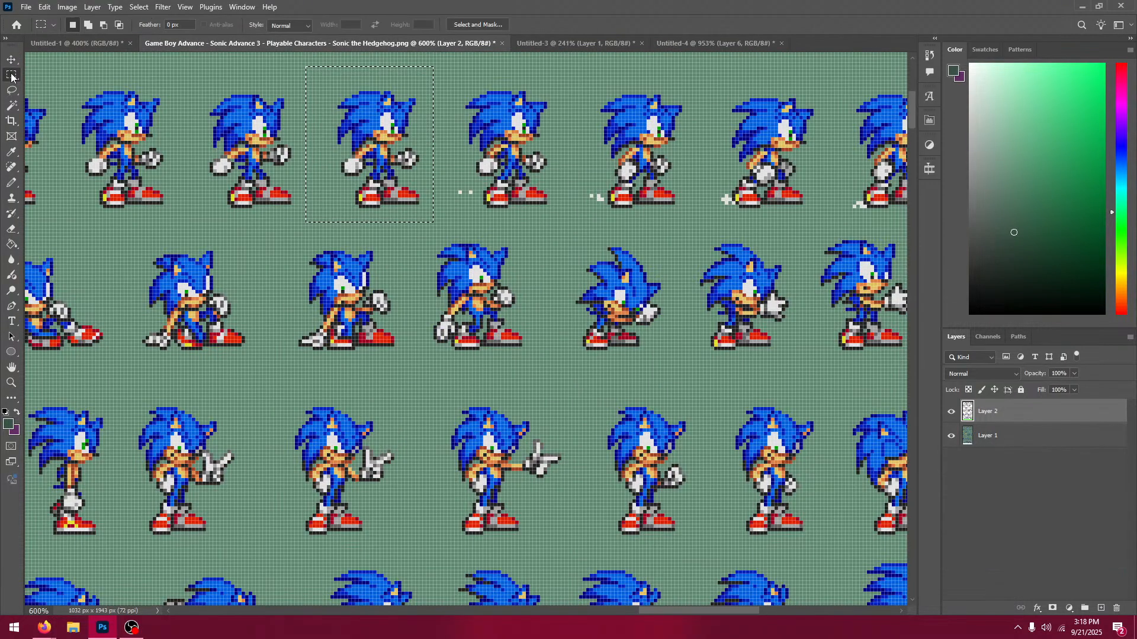
drag(225, 112, 416, 173)
drag(383, 134, 500, 272)
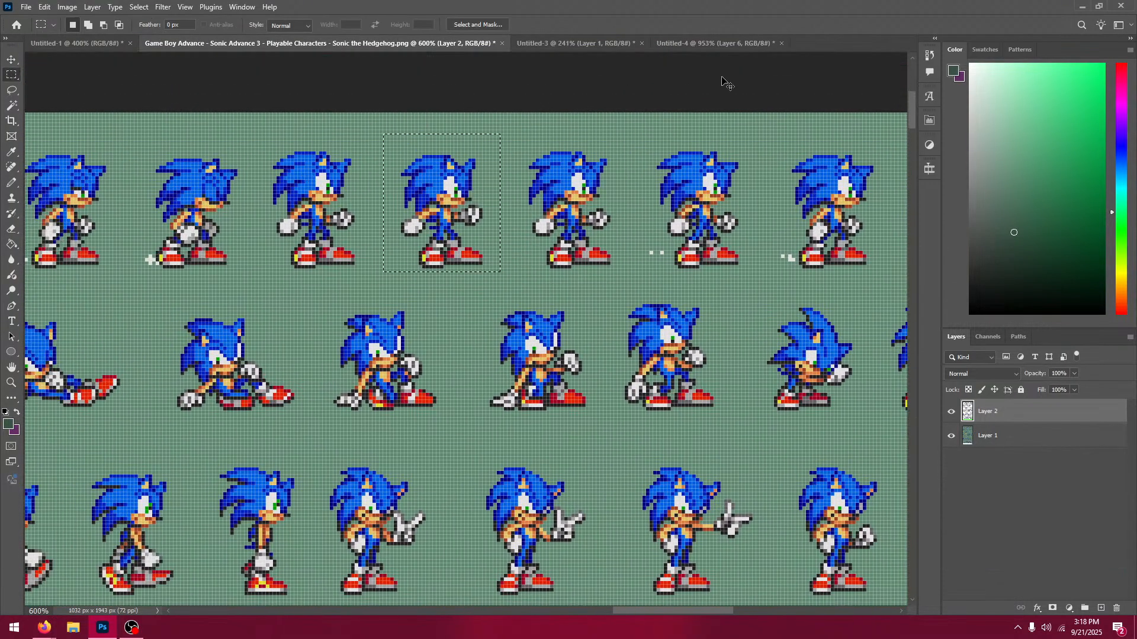
click(710, 43)
key(v)
key(ctrl+v)
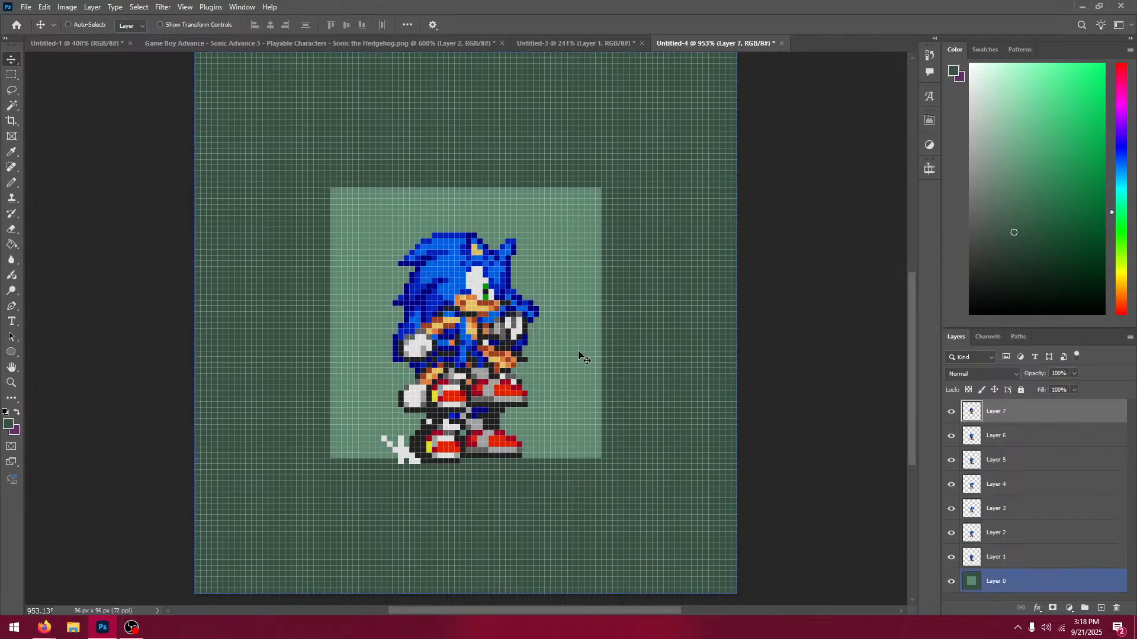
drag(579, 354, 573, 401)
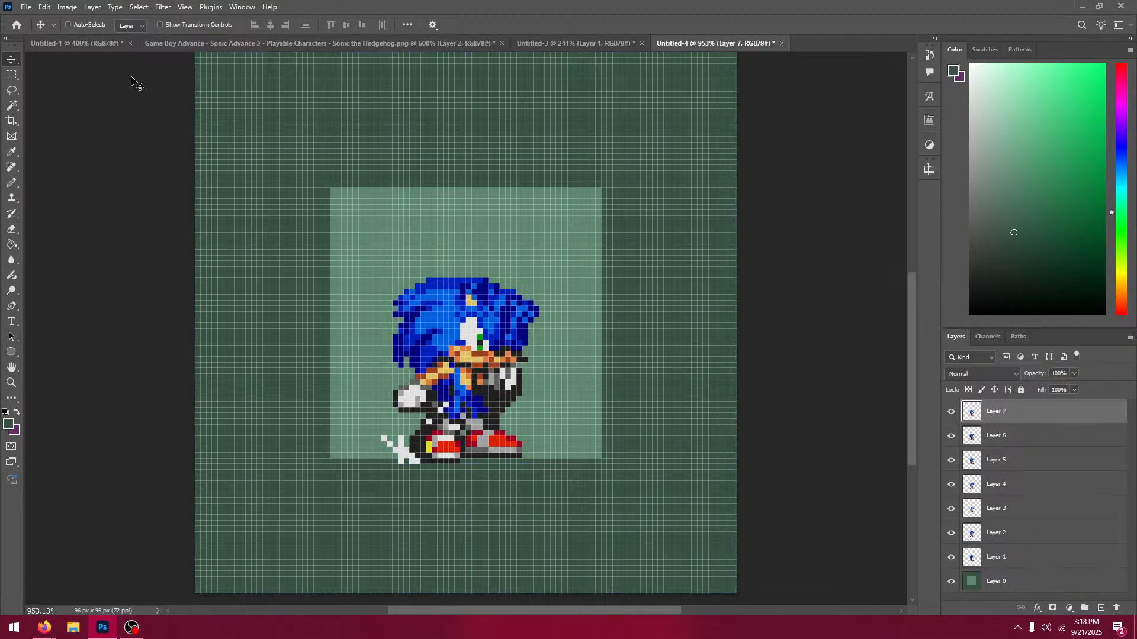
Step: Copy the eighth-to-last top-row sprite into the 96 × 96 document, align it, and check its placement by toggling its layer's visibility
click(219, 38)
key(m)
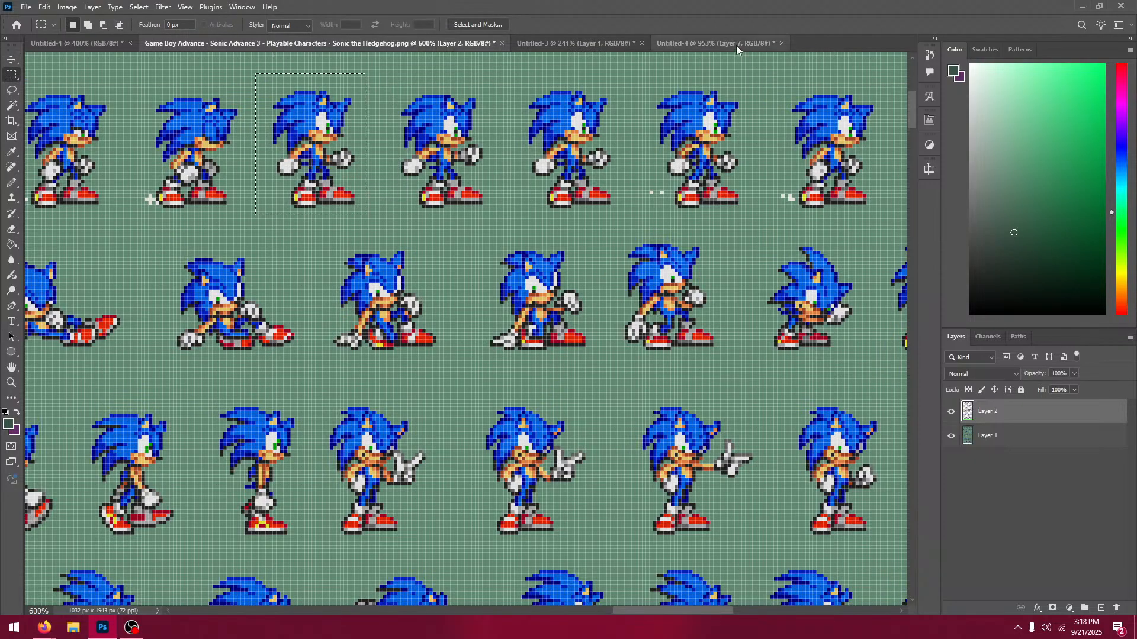
click(708, 39)
key(v)
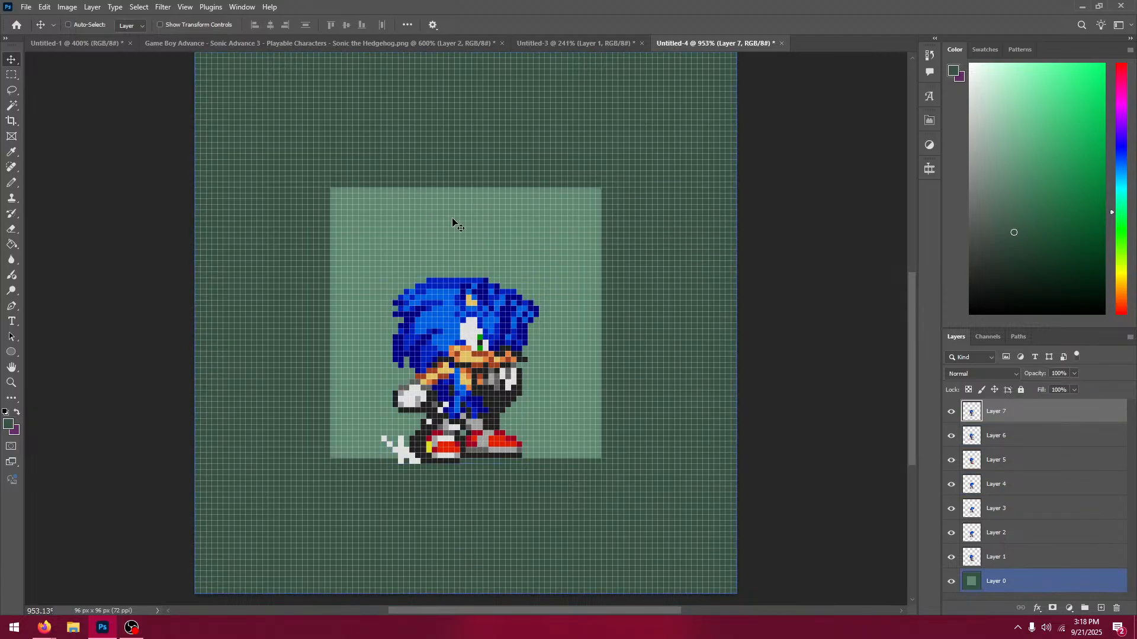
key(ctrl+v)
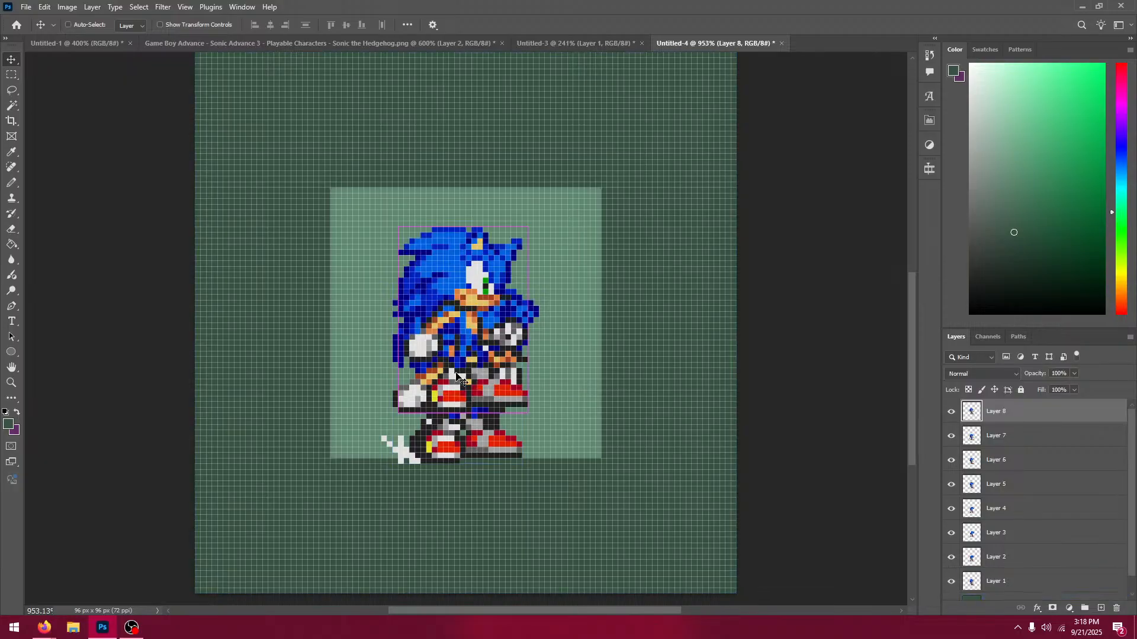
drag(483, 353, 489, 395)
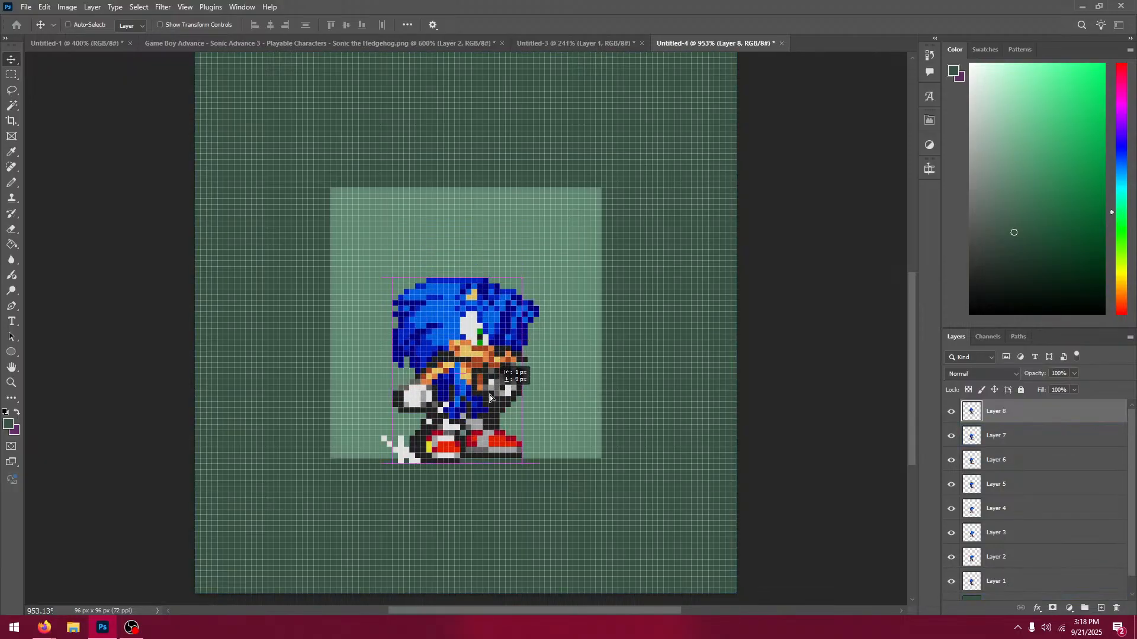
click(945, 412)
click(946, 412)
Step: Copy the closed-eye sprite with the dust puff from the sheet's top row into the 96 × 96 document and align it with the other frames
click(319, 44)
key(m)
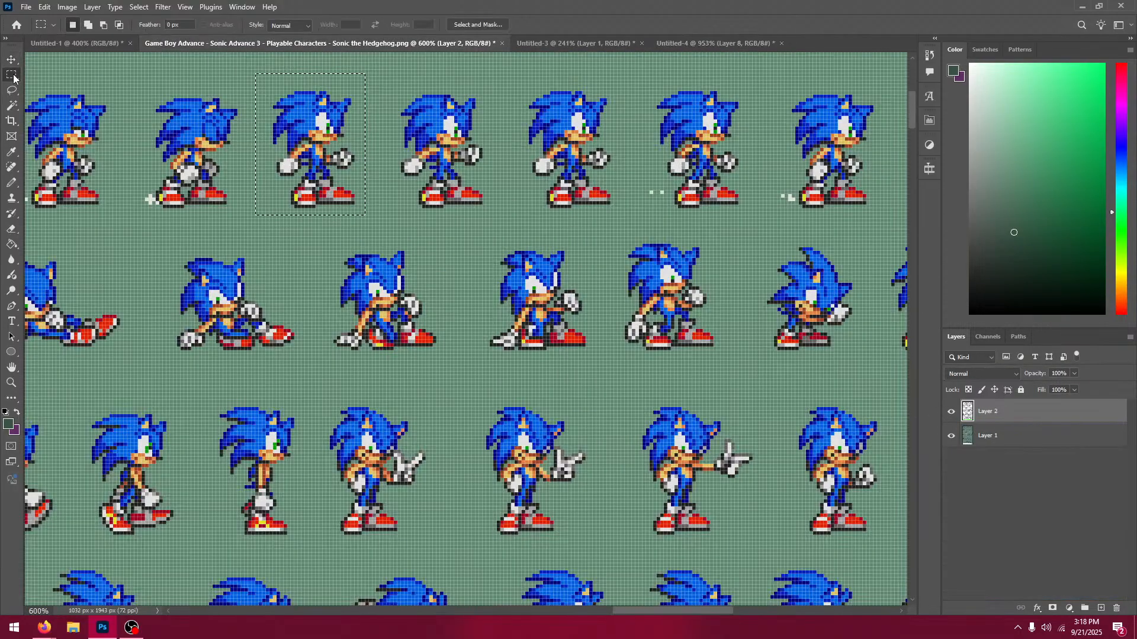
key(ctrl+d)
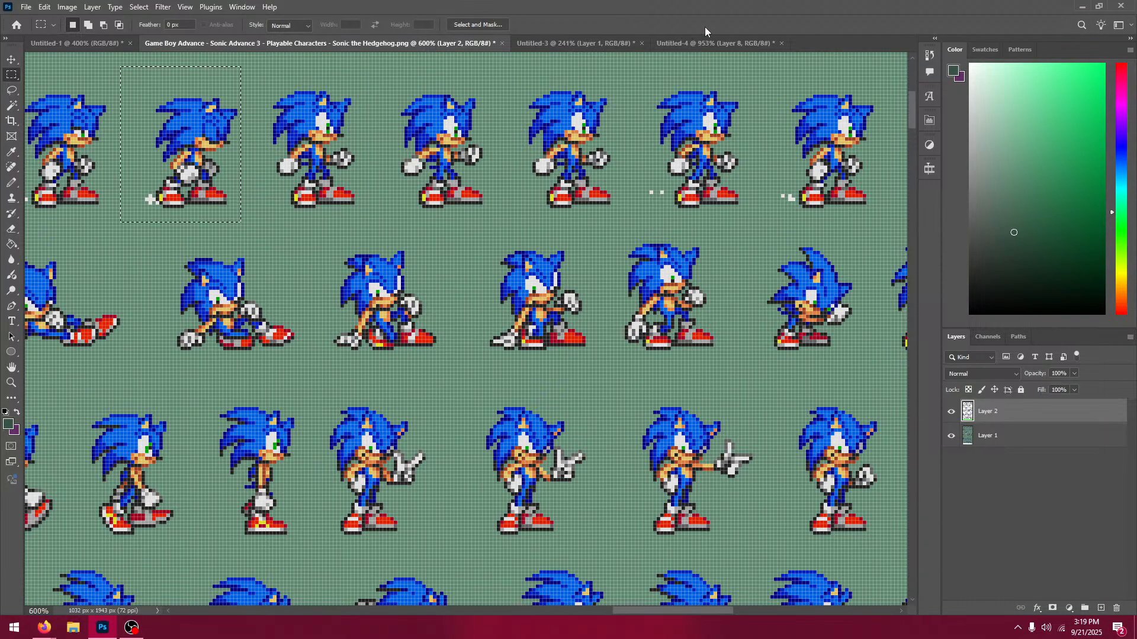
click(682, 53)
click(684, 45)
click(7, 60)
key(ctrl+v)
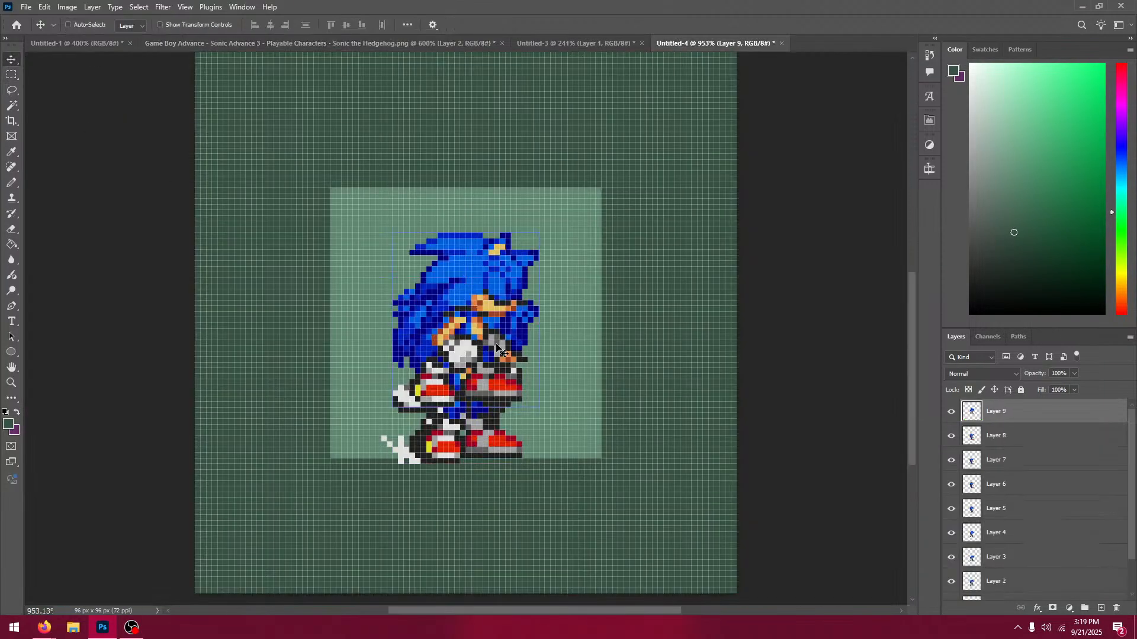
drag(506, 349, 506, 404)
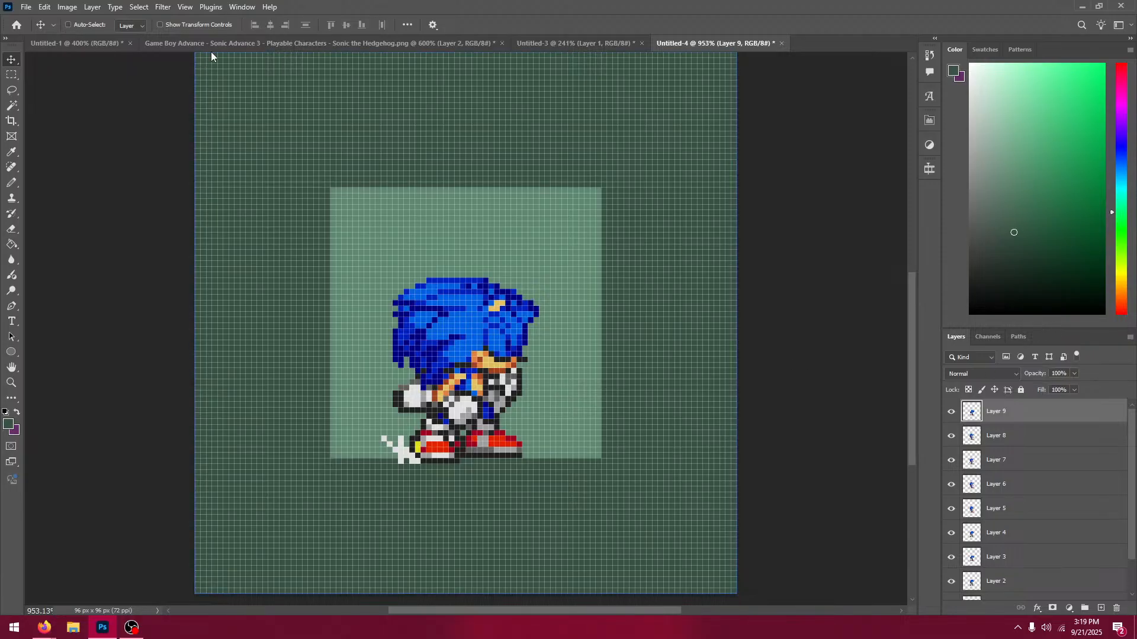
Step: Reorder the open documents so that Untitled-4 comes directly after the Sonic Advance 3 sprite sheet and before Untitled-3
click(239, 45)
key(m)
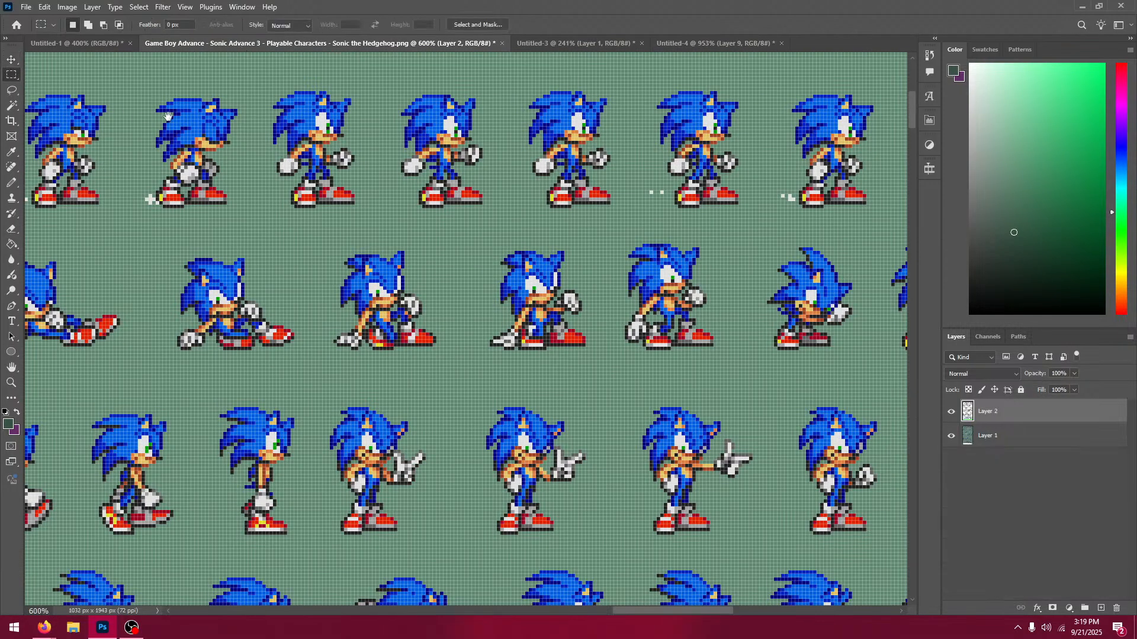
drag(371, 119, 419, 157)
click(577, 45)
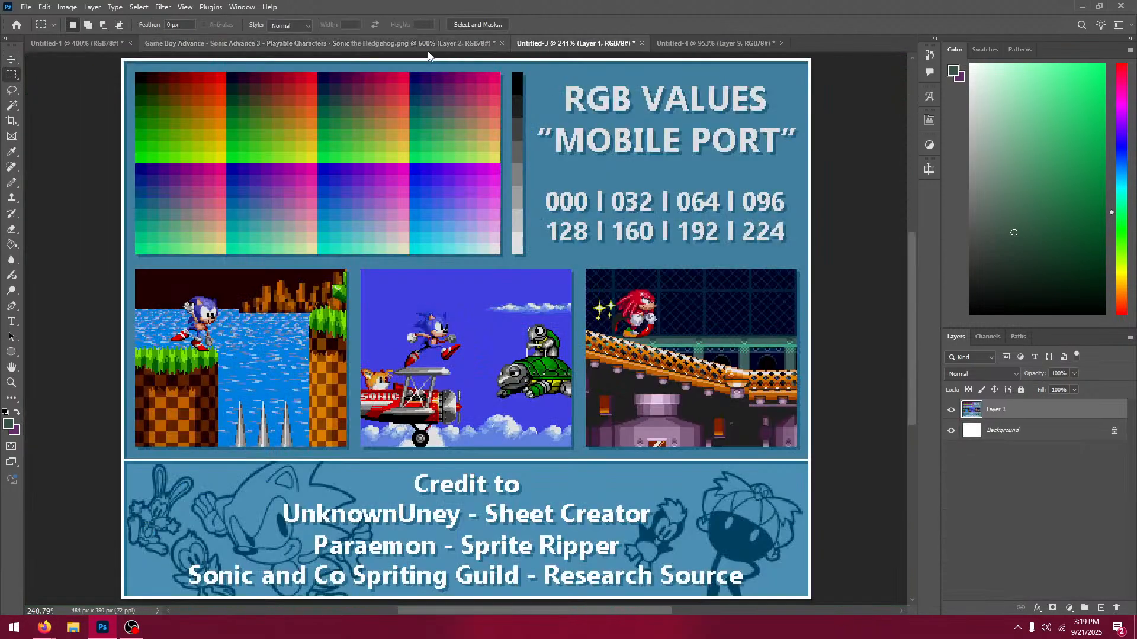
click(669, 47)
drag(609, 44, 729, 48)
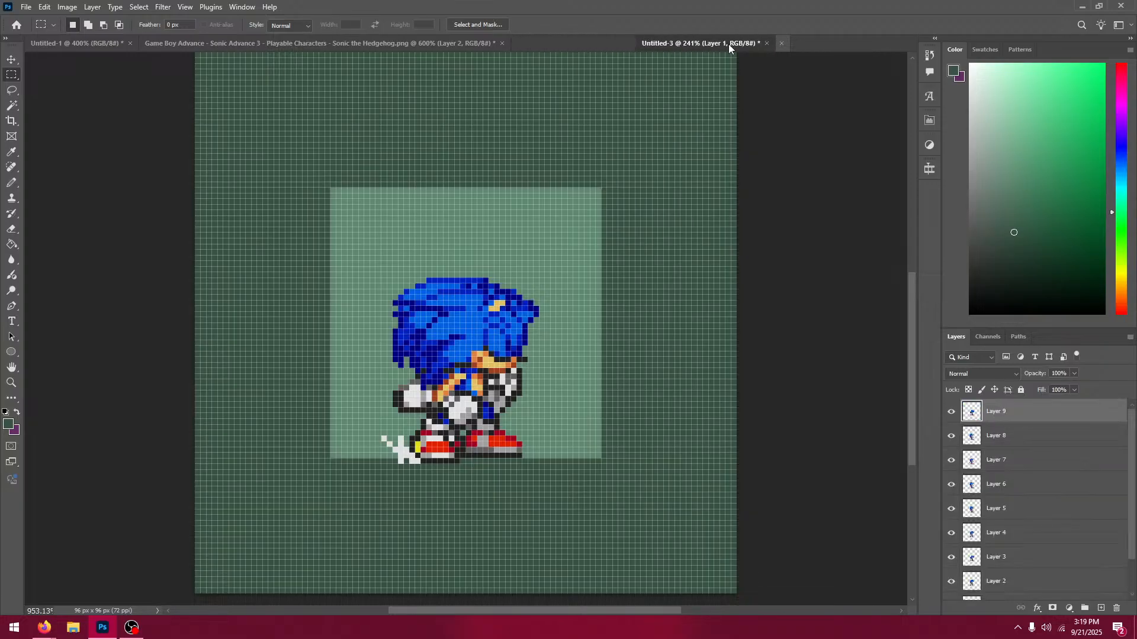
Step: Copy the half-closed-eye sprite from the sheet's top row into the 96 × 96 document and align its feet with the stacked frames
click(392, 45)
drag(230, 77, 338, 221)
click(596, 45)
click(13, 63)
key(ctrl+v)
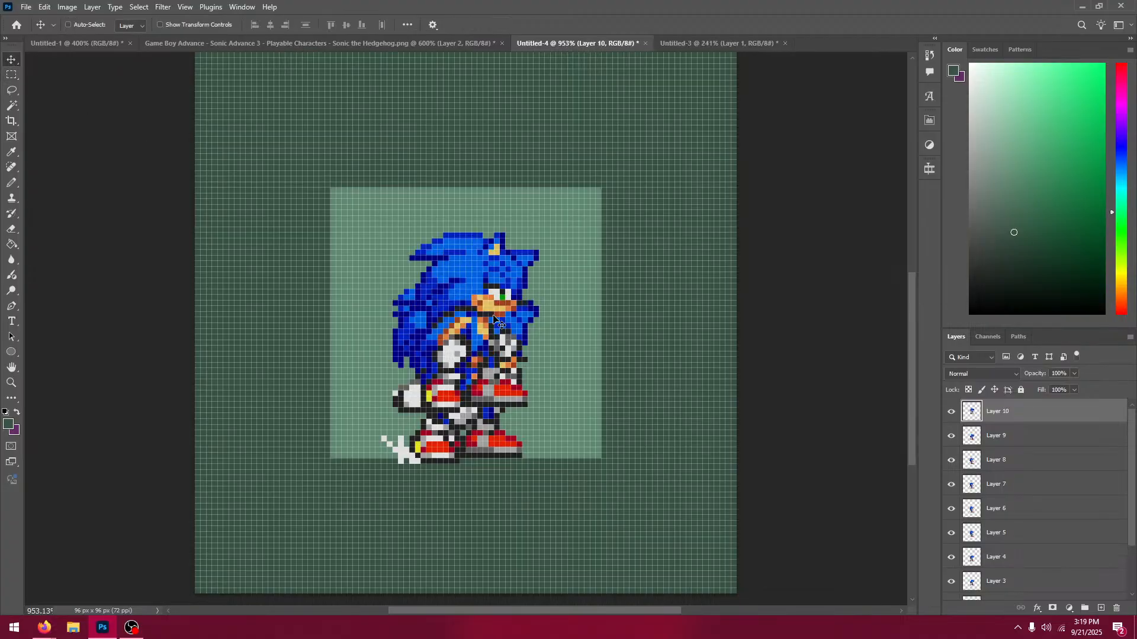
drag(495, 320, 490, 365)
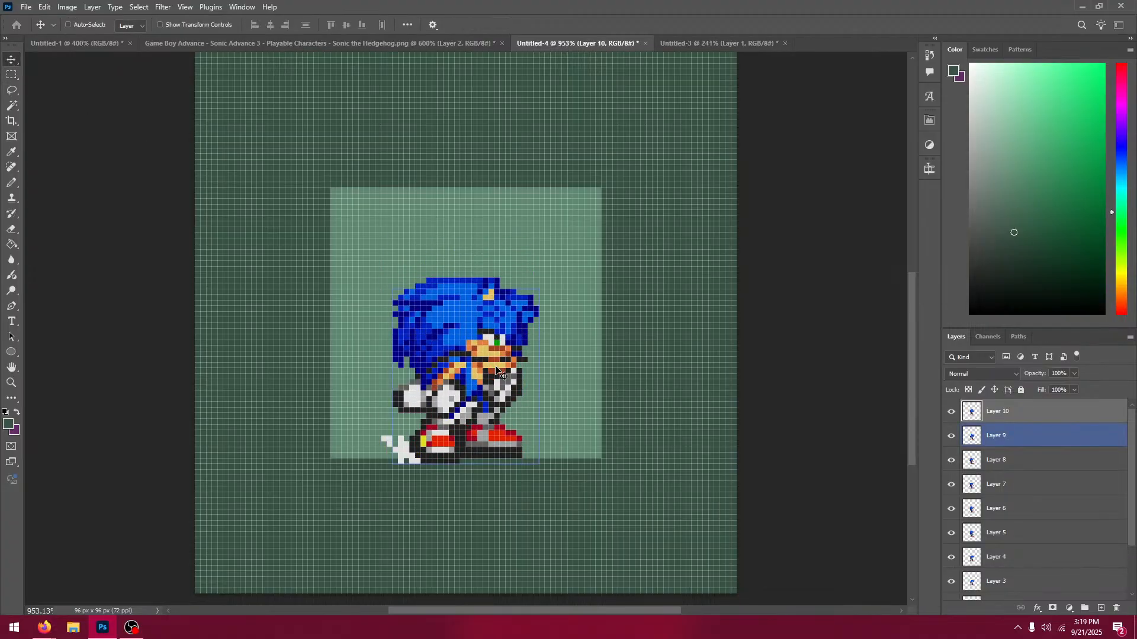
key(Down)
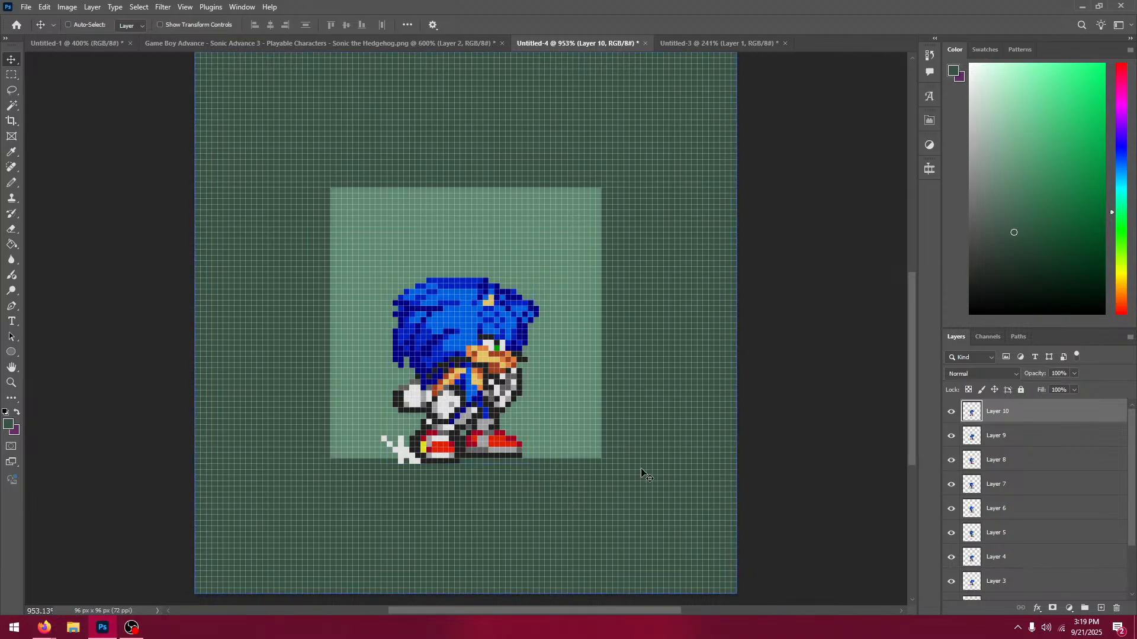
Step: Copy the sprite with the slightly lifted back foot, next to the half-closed-eye sprite in the top row, into the 96 × 96 document and align it
mouse_move(517, 456)
mouse_down()
mouse_move(516, 440)
mouse_move(516, 457)
mouse_up()
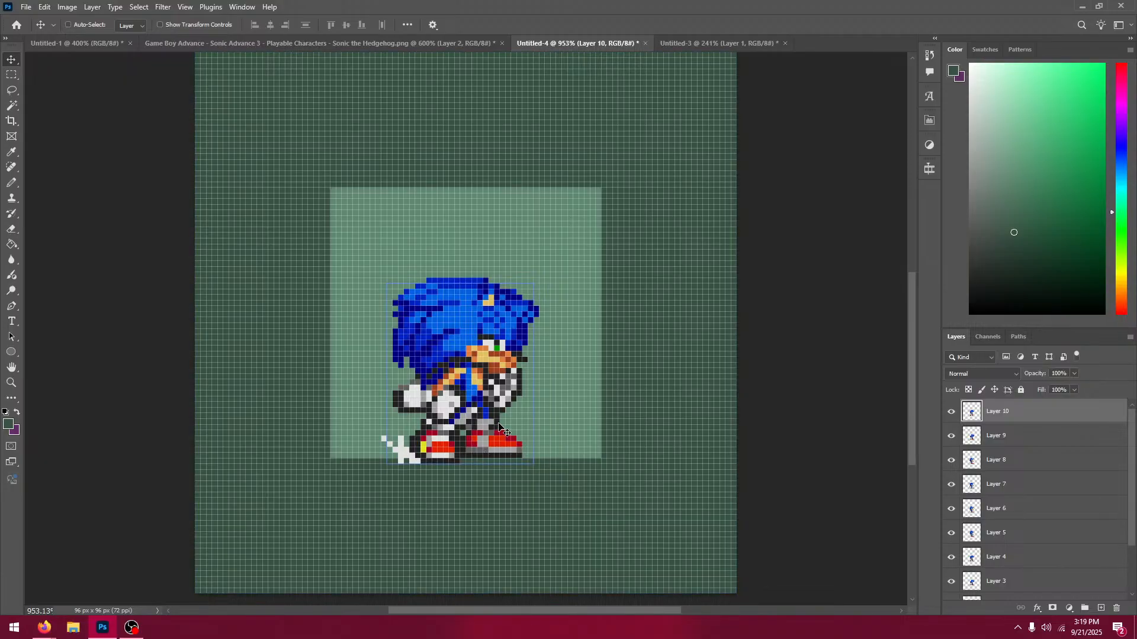
click(354, 35)
key(m)
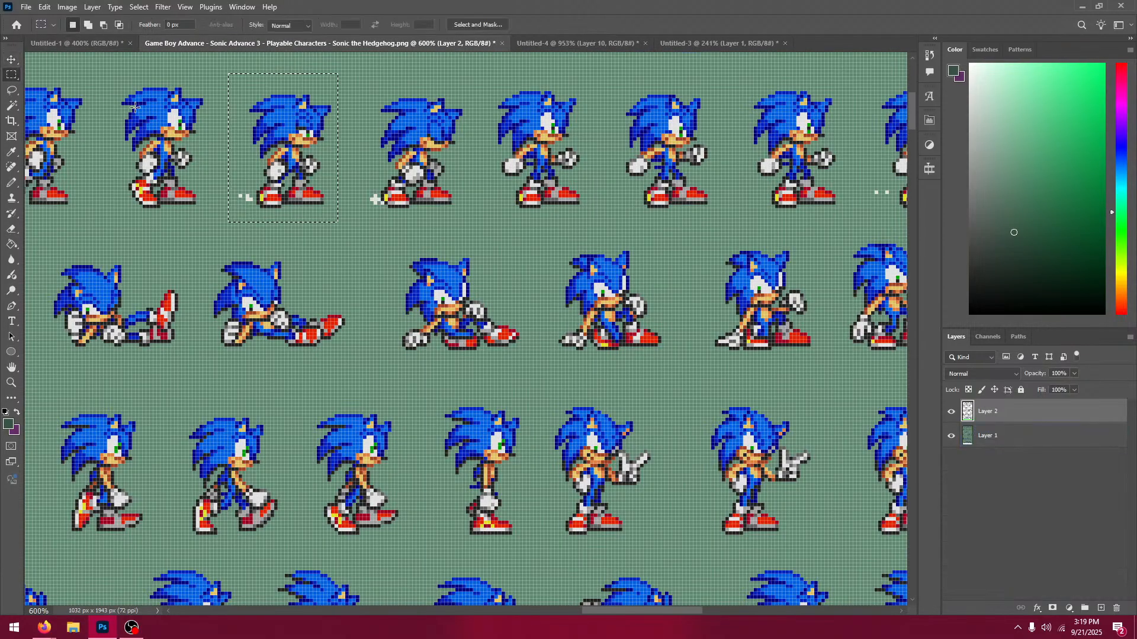
mouse_move(126, 105)
mouse_down()
mouse_move(418, 154)
mouse_move(505, 273)
mouse_up()
key(ctrl+c)
click(546, 45)
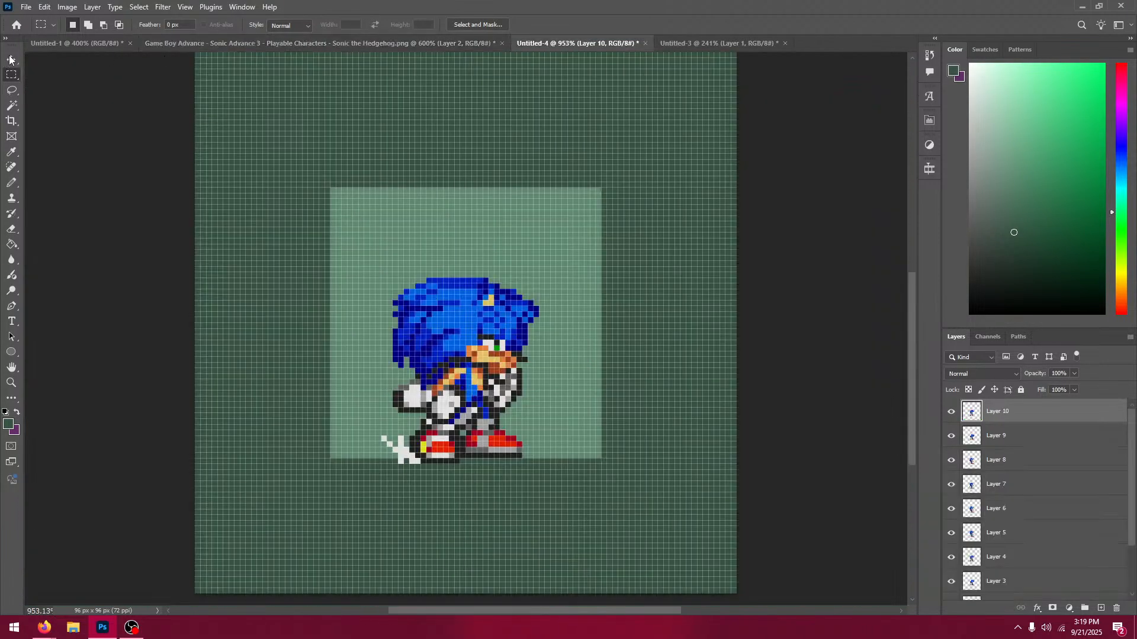
key(v)
key(ctrl+v)
drag(528, 369, 529, 409)
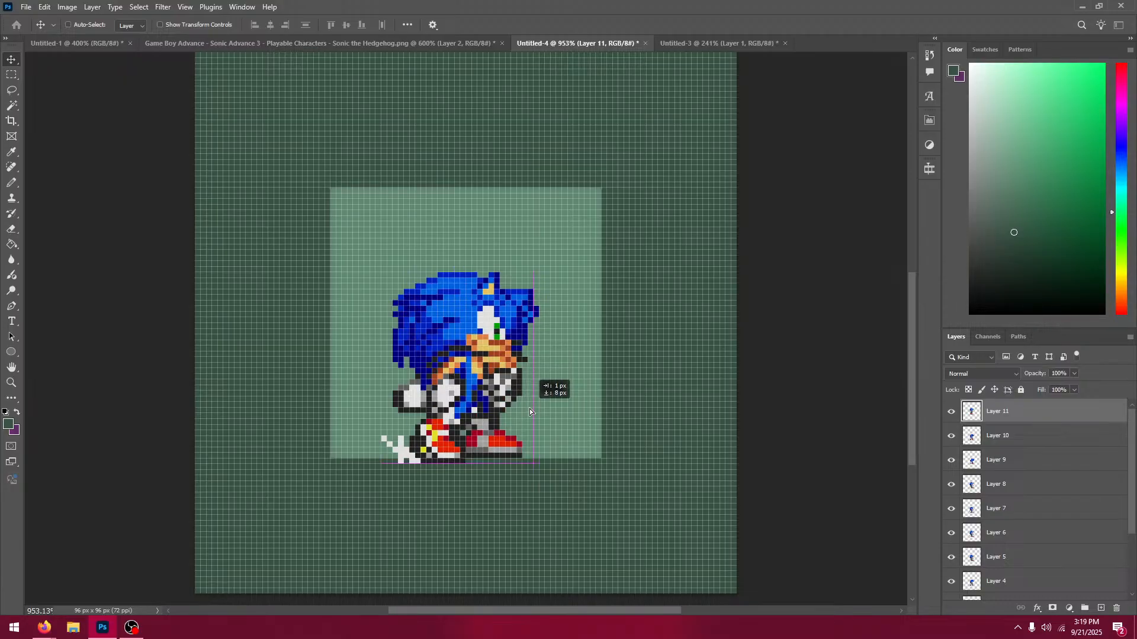
Step: Copy the top-row sprite standing with its back foot upright on the toe into the 96 × 96 document and align it with the frames
click(450, 43)
key(m)
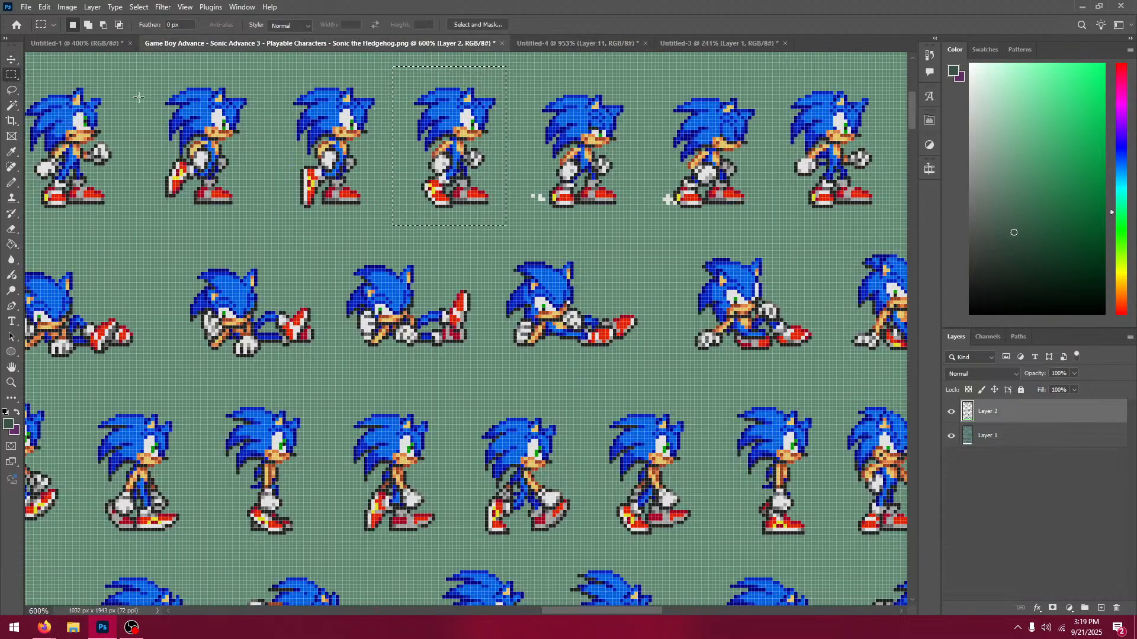
drag(278, 78, 376, 208)
click(542, 44)
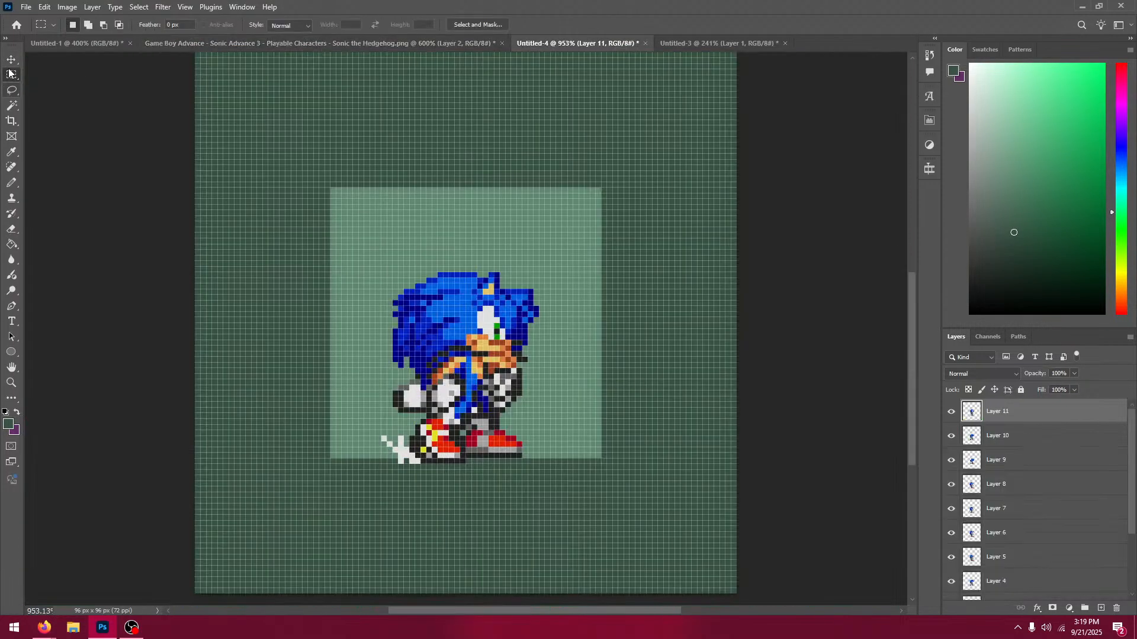
key(v)
key(ctrl+v)
drag(525, 374, 541, 418)
Step: Copy the top-row sprite with its foot kicked up behind it into the 96 × 96 document and align it over the stacked frames
click(435, 44)
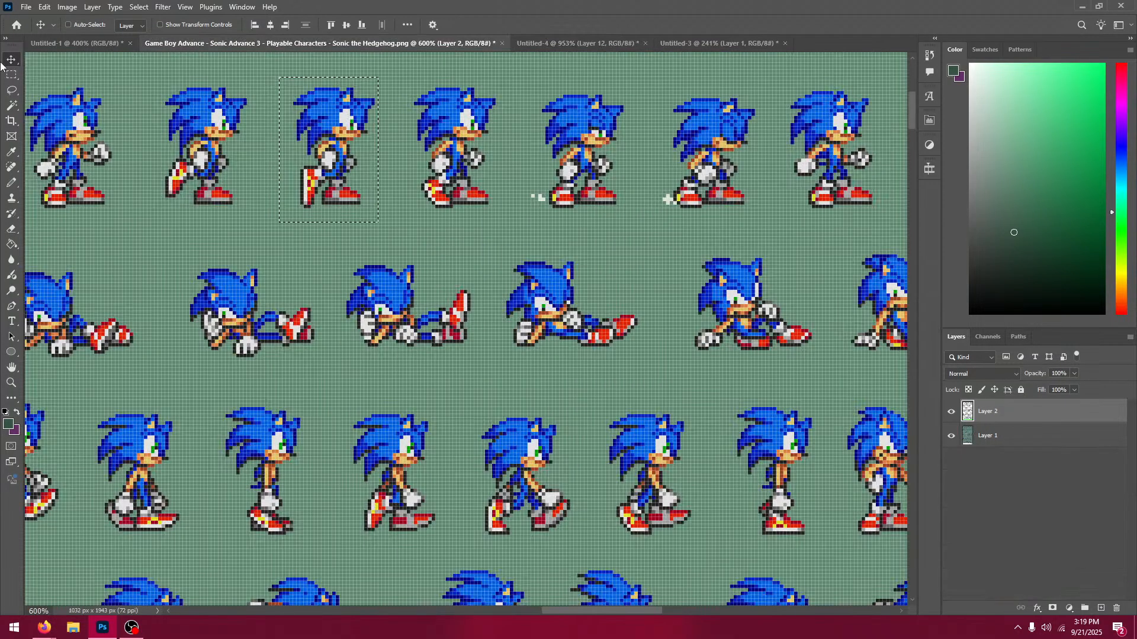
click(13, 74)
drag(135, 71, 264, 242)
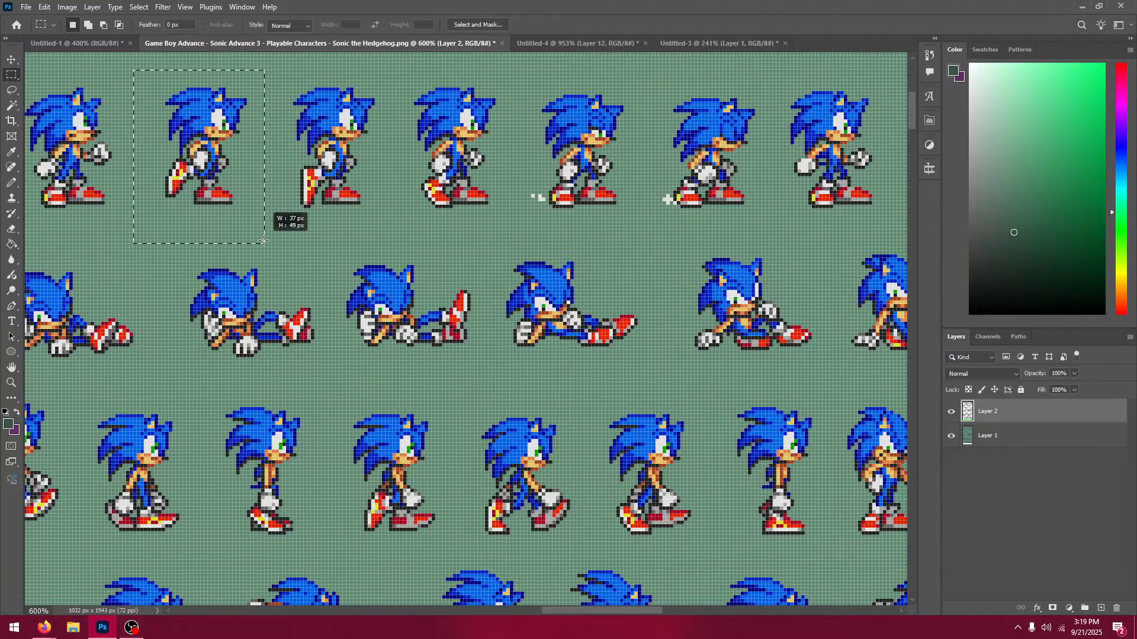
click(541, 41)
key(v)
key(ctrl+v)
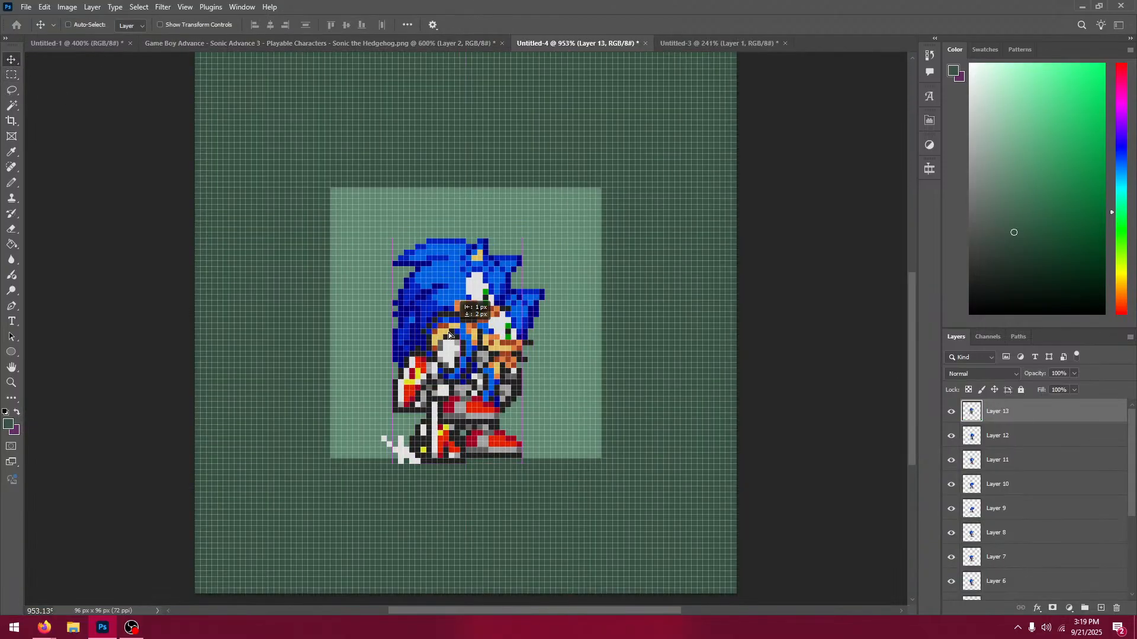
drag(456, 322, 473, 367)
Step: Hide every frame layer except Layer 1 and the green template background, and select the topmost layer, Layer 13
scroll(984, 511, down, 3)
click(1038, 538)
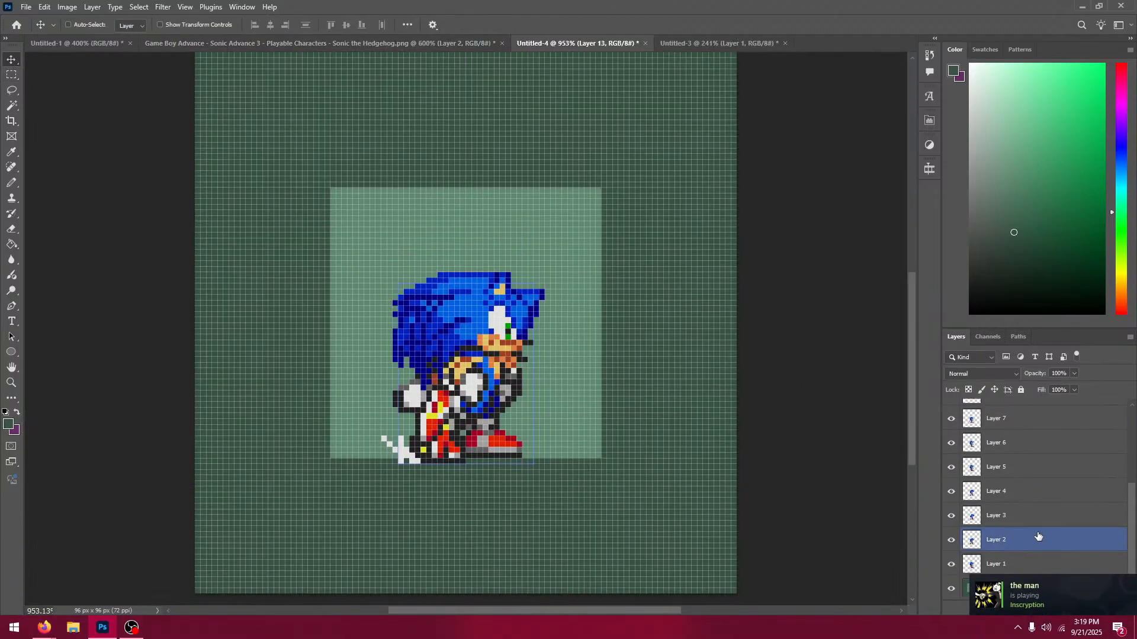
right_click(945, 545)
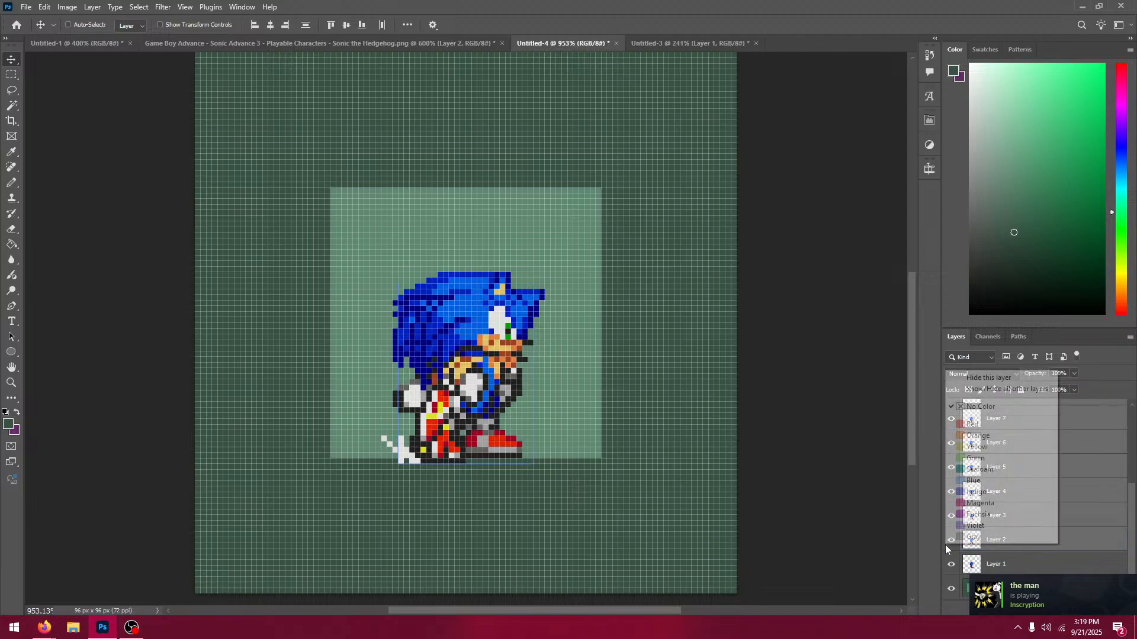
click(1001, 389)
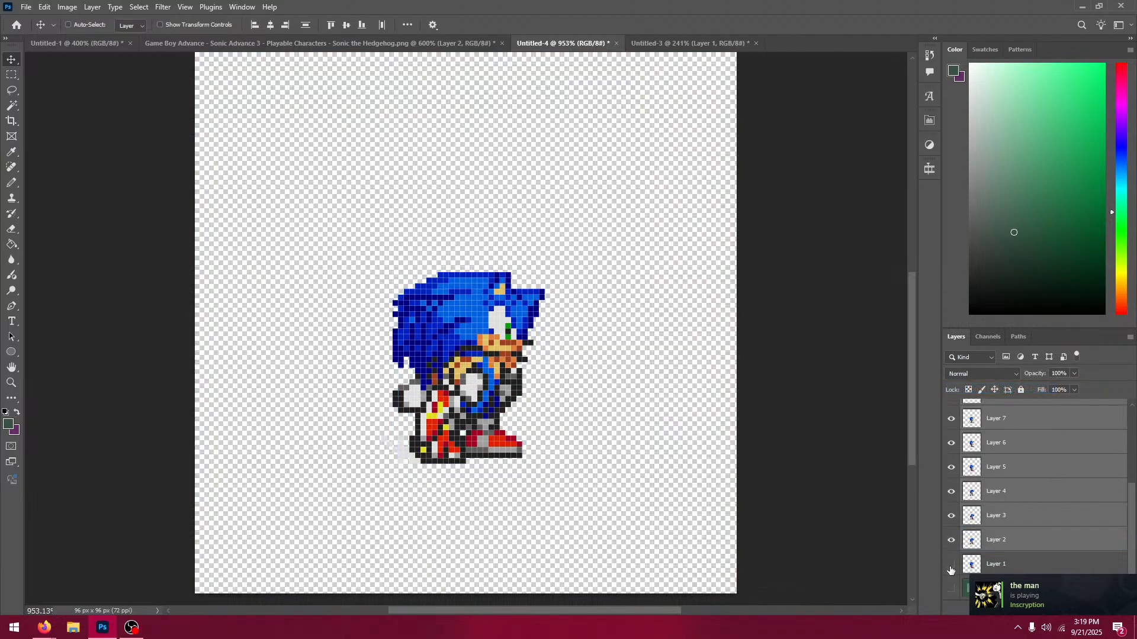
right_click(951, 566)
click(1011, 411)
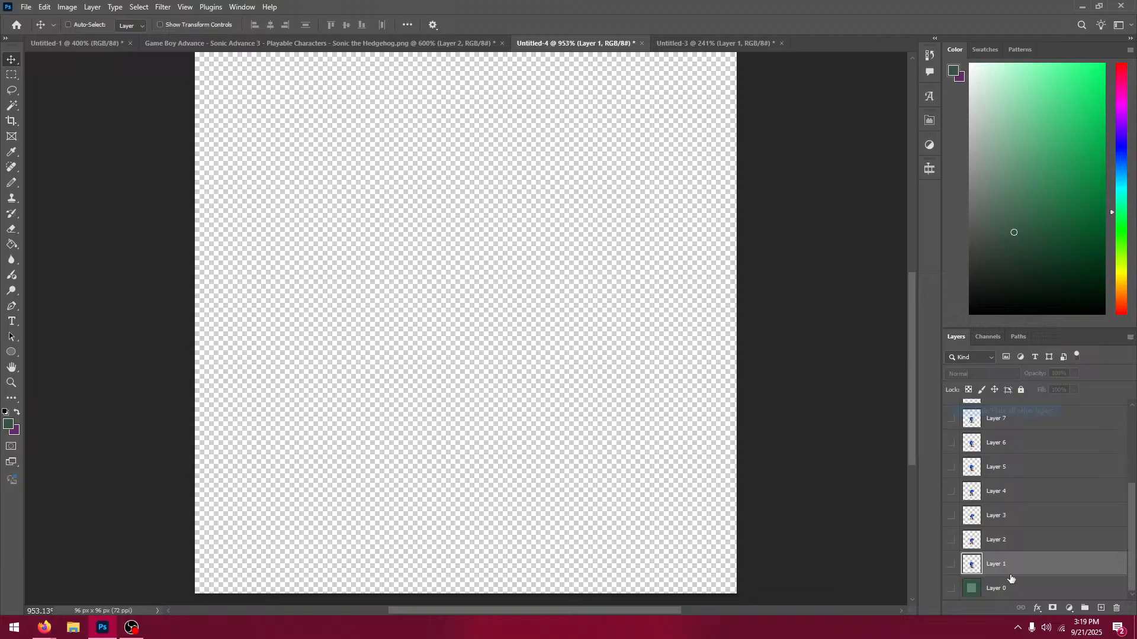
click(951, 564)
scroll(1018, 447, up, 3)
click(1020, 420)
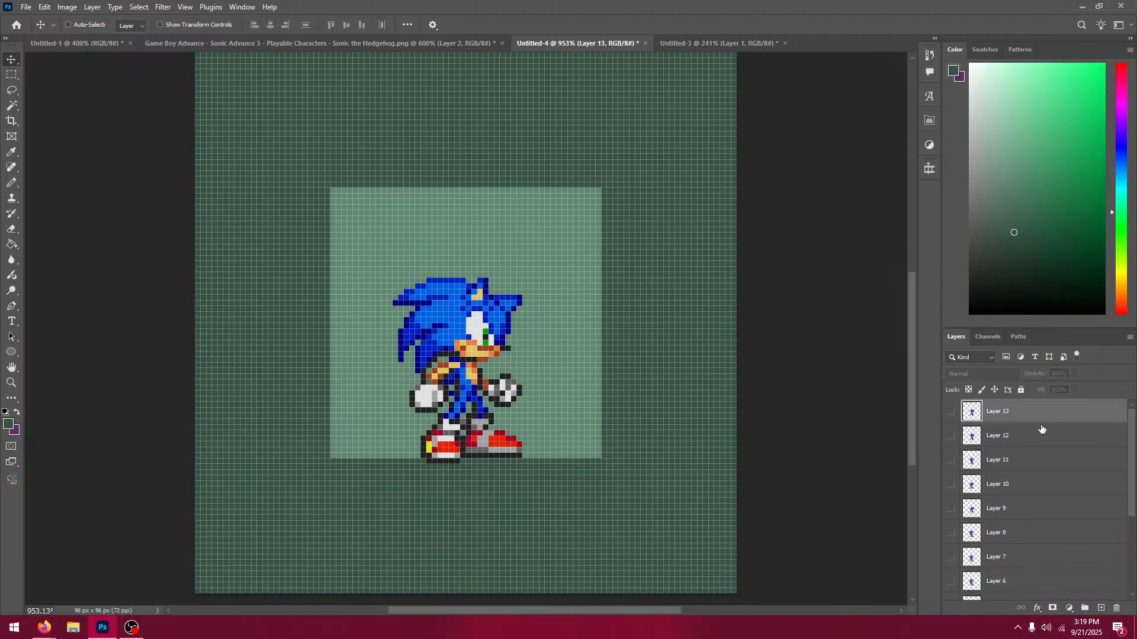
Step: Copy the standing open-eyed sprite beside the sleeping one in the sheet's second row into the 96 × 96 document and align its feet with Layer 1
click(320, 44)
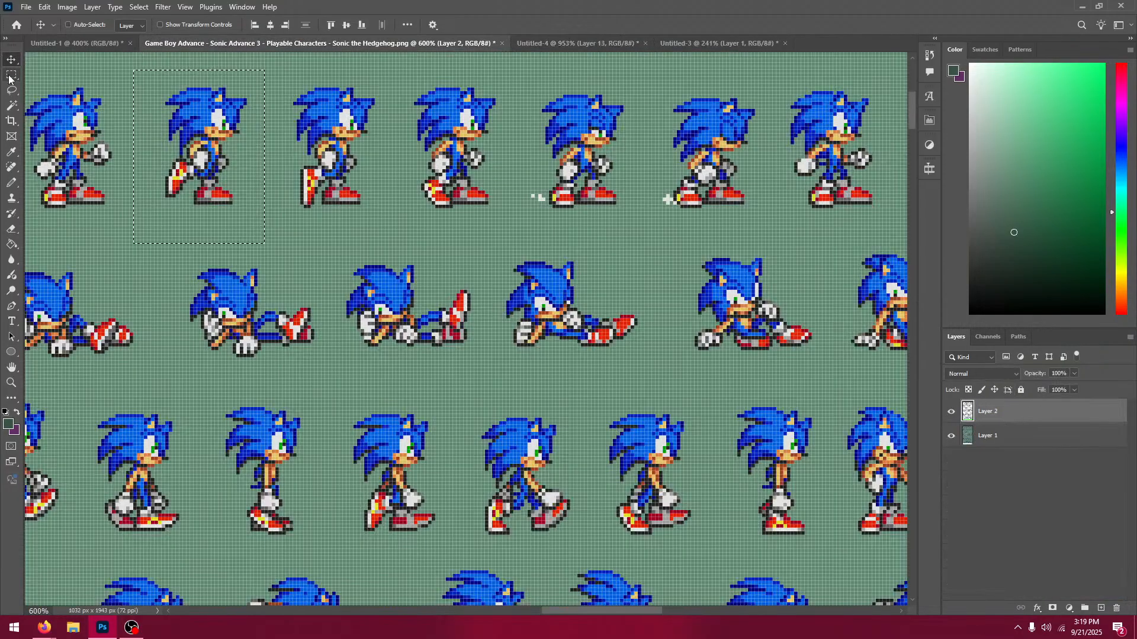
key(m)
drag(572, 613, 329, 571)
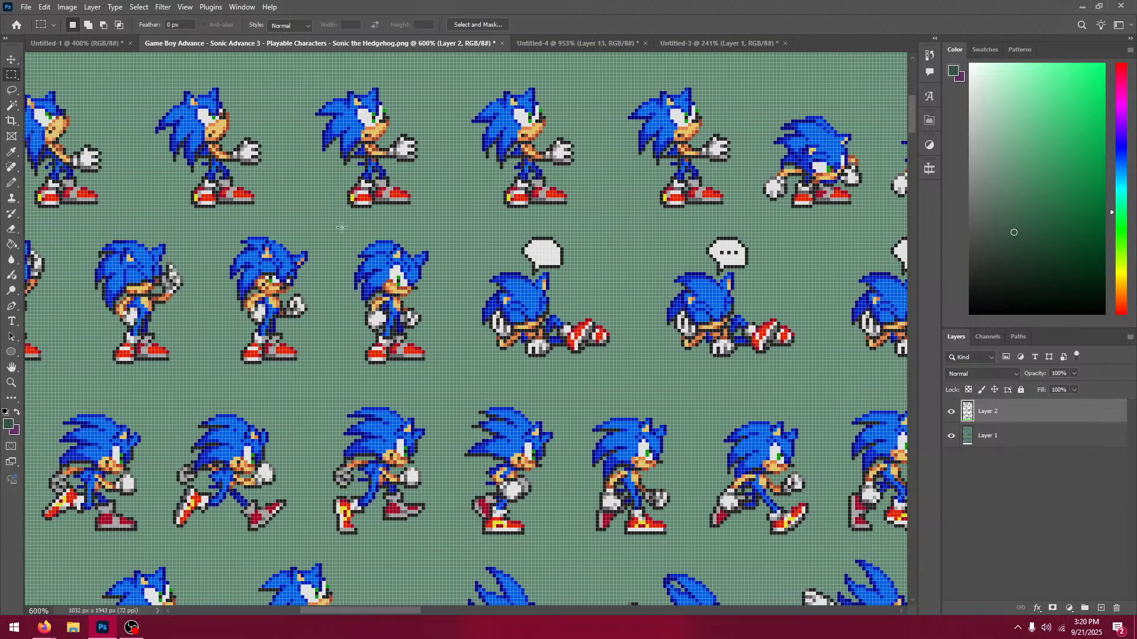
drag(342, 228, 443, 364)
click(551, 43)
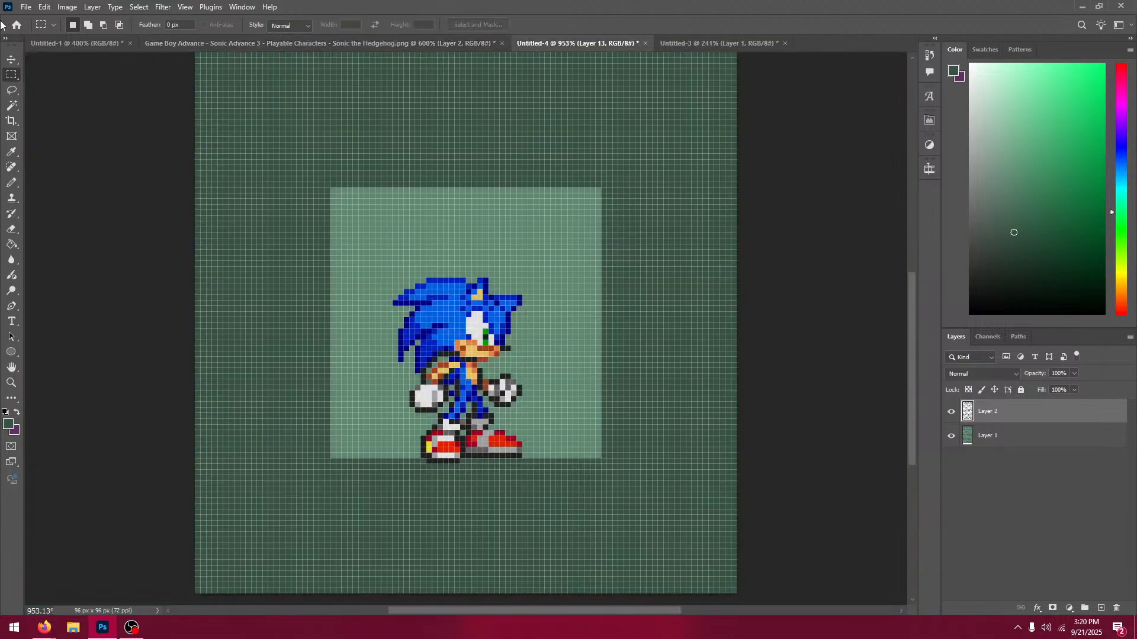
click(12, 62)
key(ctrl+v)
drag(528, 374, 534, 422)
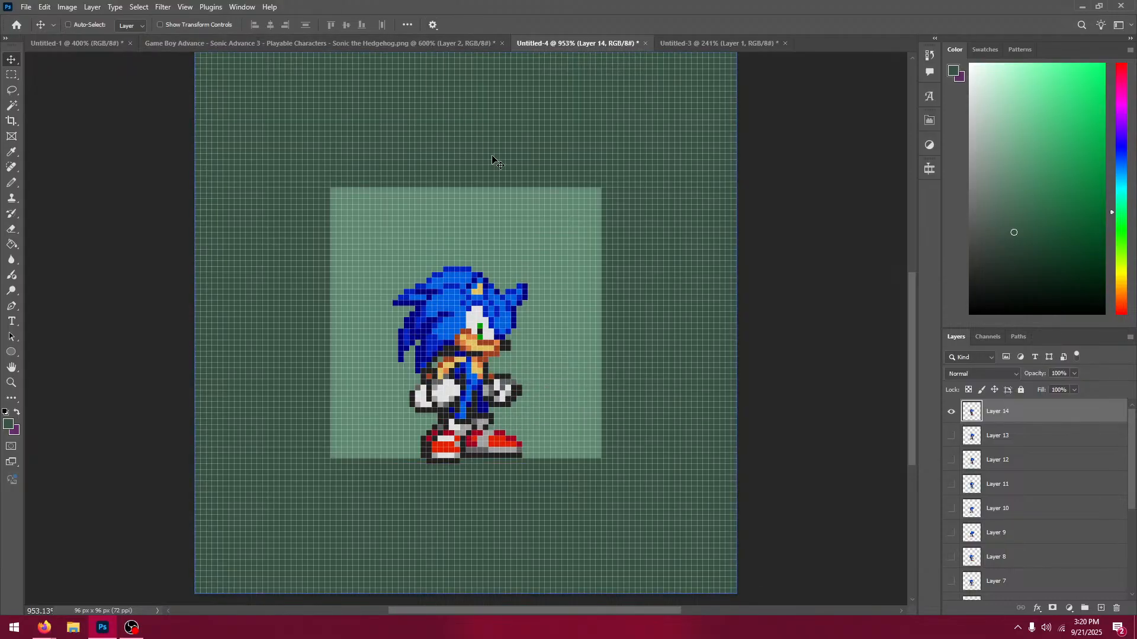
key(Left)
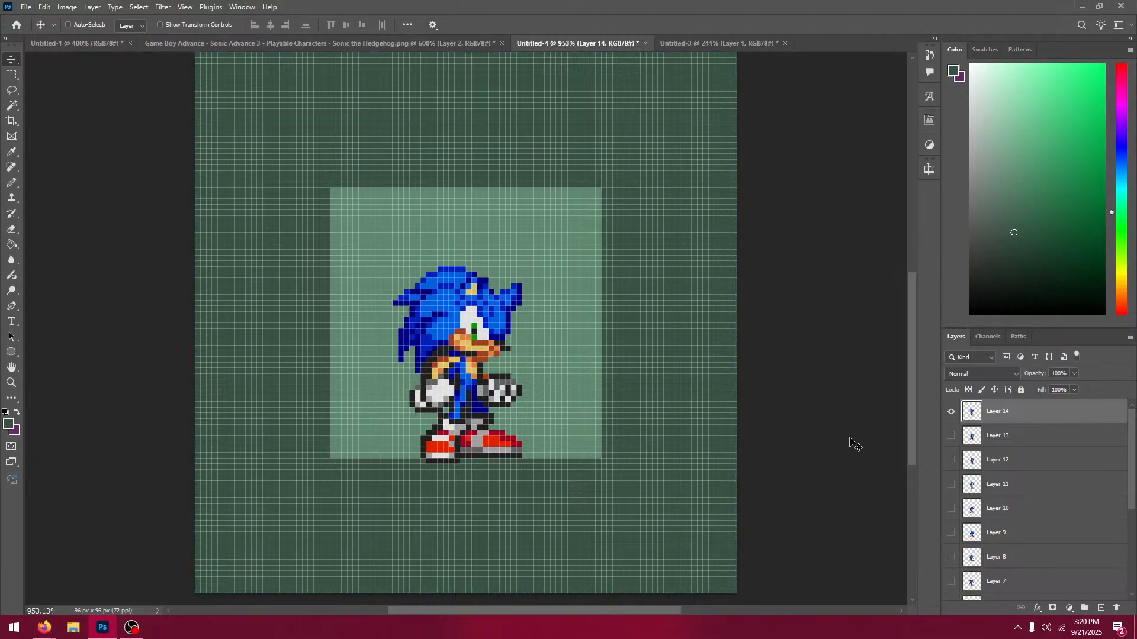
Step: Copy the second-row sprite with the half-raised fist into the 96 × 96 document and align its feet with the previous frame
click(432, 44)
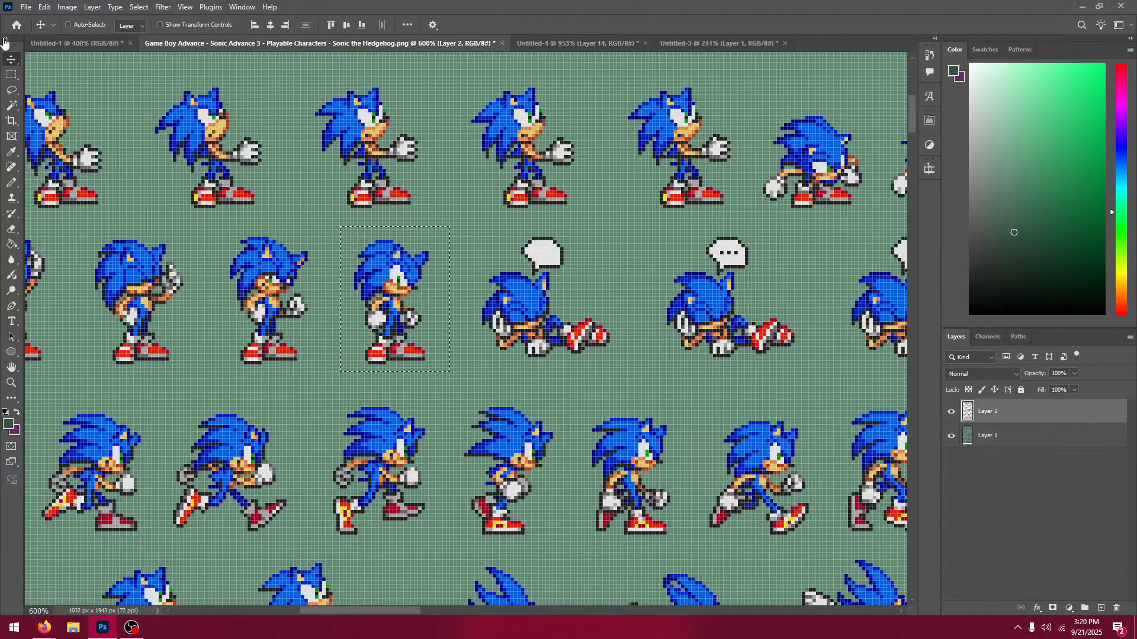
click(12, 75)
mouse_move(212, 226)
mouse_down()
mouse_move(323, 316)
mouse_move(318, 379)
mouse_up()
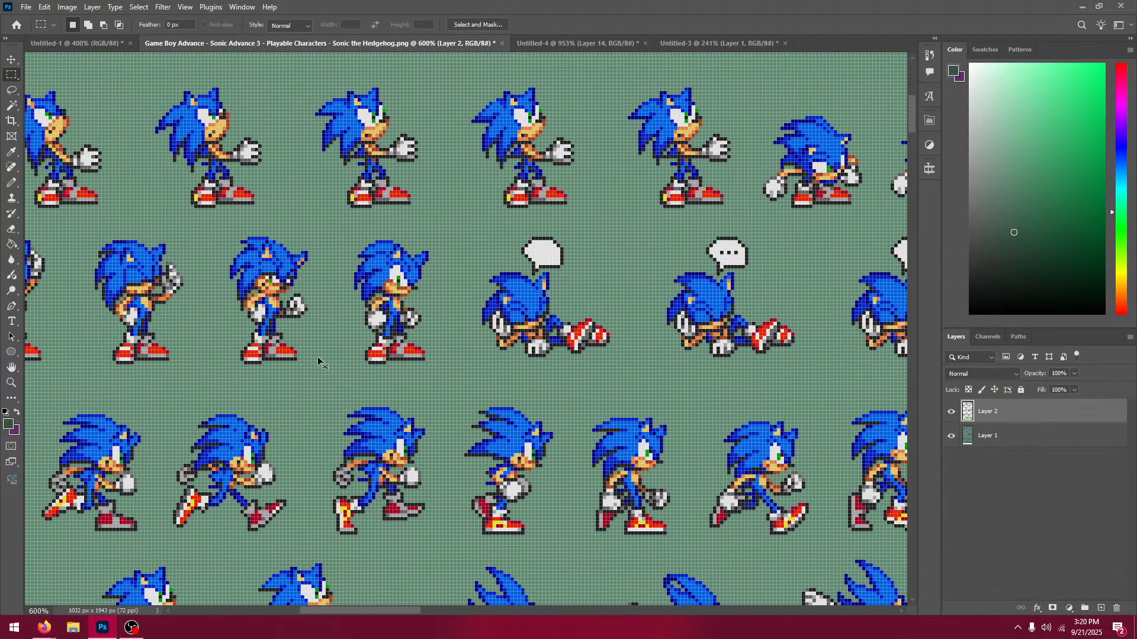
key(ctrl+c)
click(516, 48)
key(v)
key(ctrl+v)
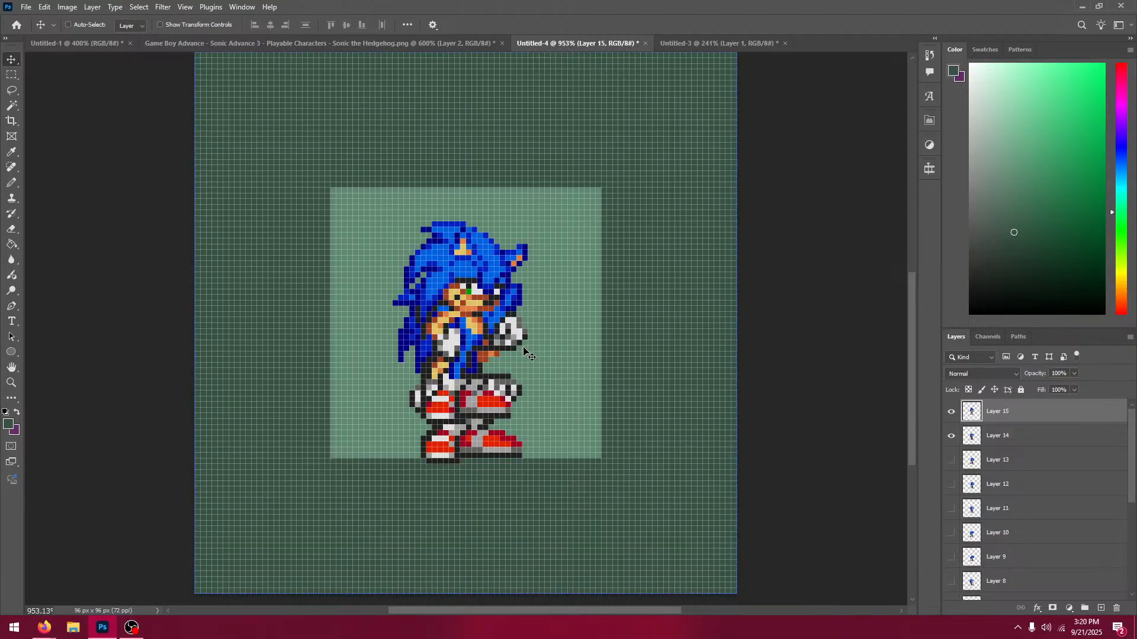
drag(522, 343, 528, 383)
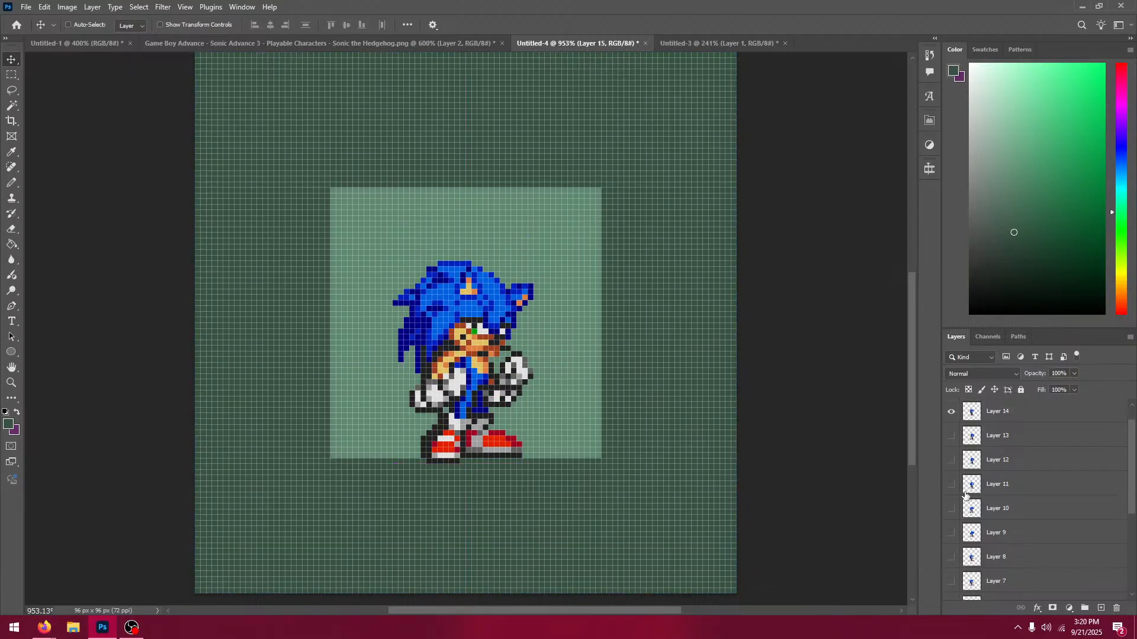
Step: Hide Layer 1 so that only the two second-row frames show over the template background
scroll(953, 553, down, 3)
click(951, 559)
scroll(914, 524, up, 2)
scroll(1037, 427, up, 5)
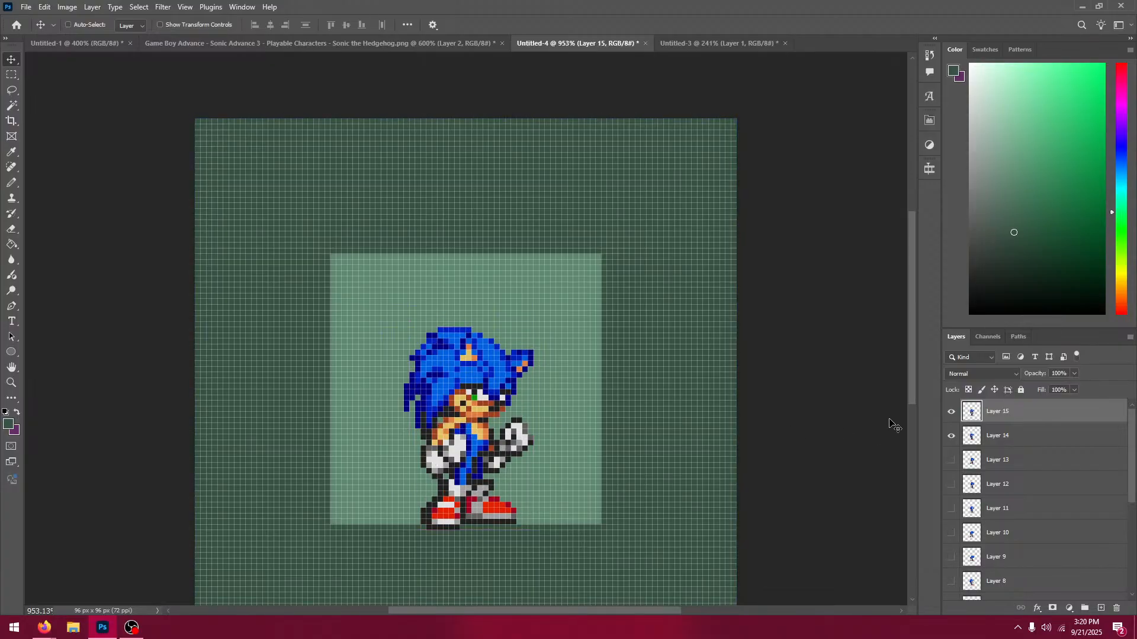
Step: Copy the second sprite from the start of the sheet's second row, with its hand raised to its face, into the 96 × 96 document and align it
click(363, 44)
key(m)
drag(341, 216, 349, 216)
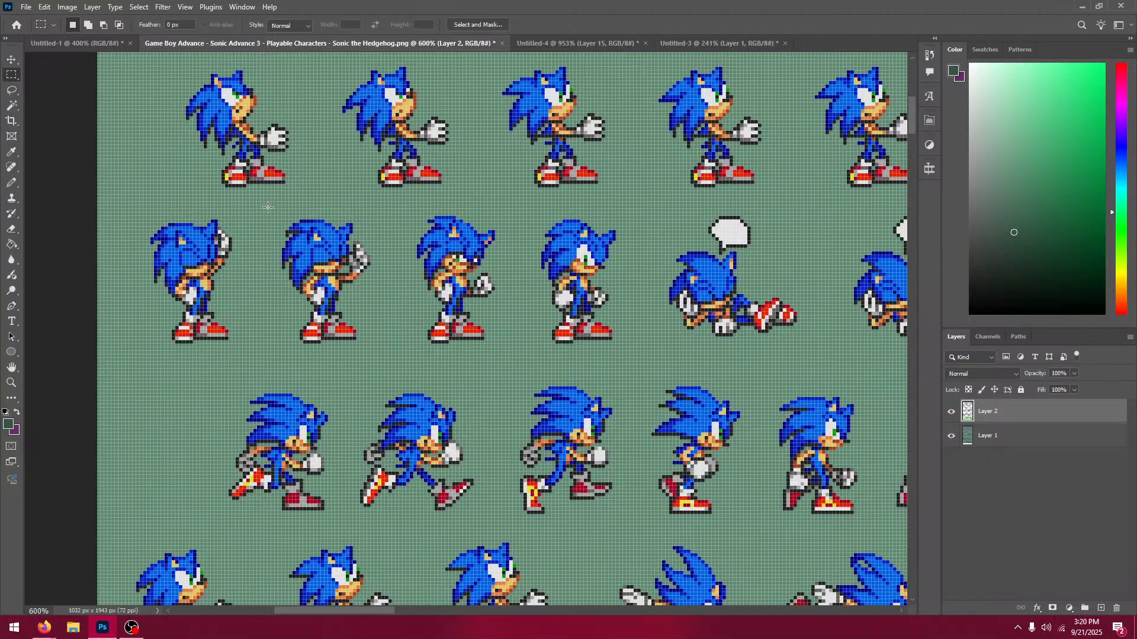
drag(267, 207, 381, 347)
click(578, 43)
key(v)
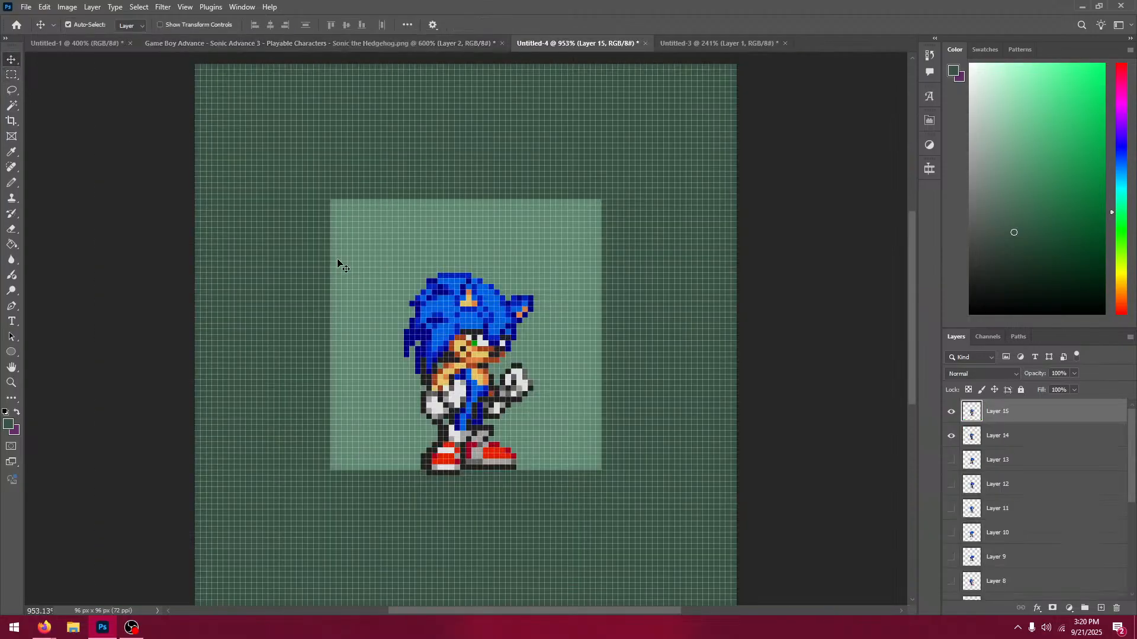
key(ctrl+v)
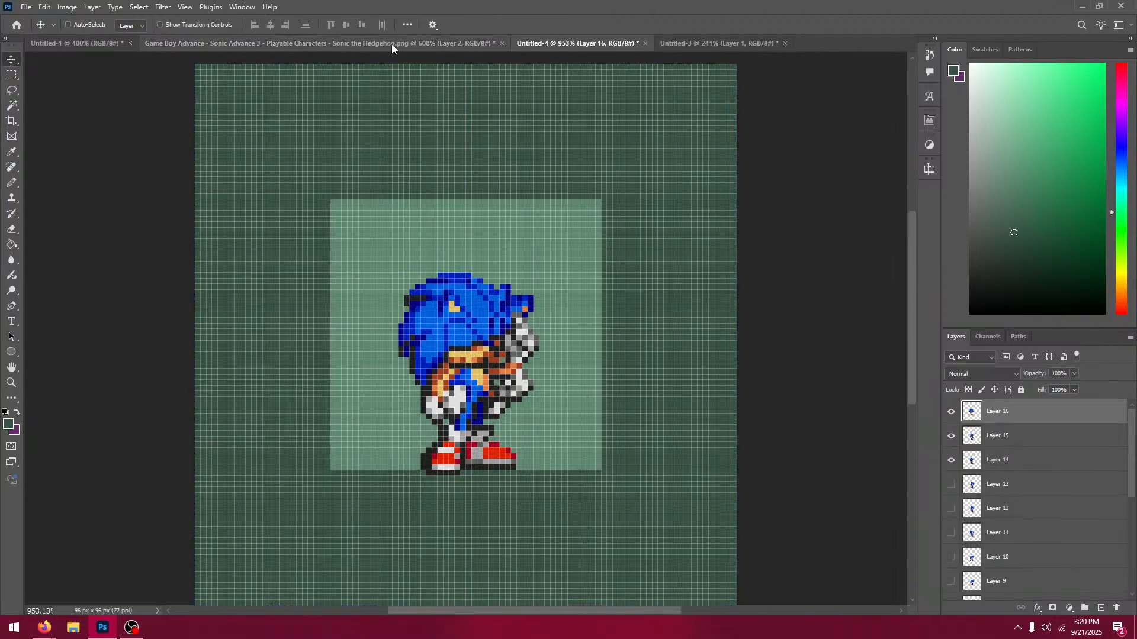
Step: Copy the first sprite of the sheet's second row, with its hand on its head, into the 96 × 96 document and align it
click(392, 44)
key(m)
drag(58, 200, 164, 343)
click(577, 43)
click(12, 59)
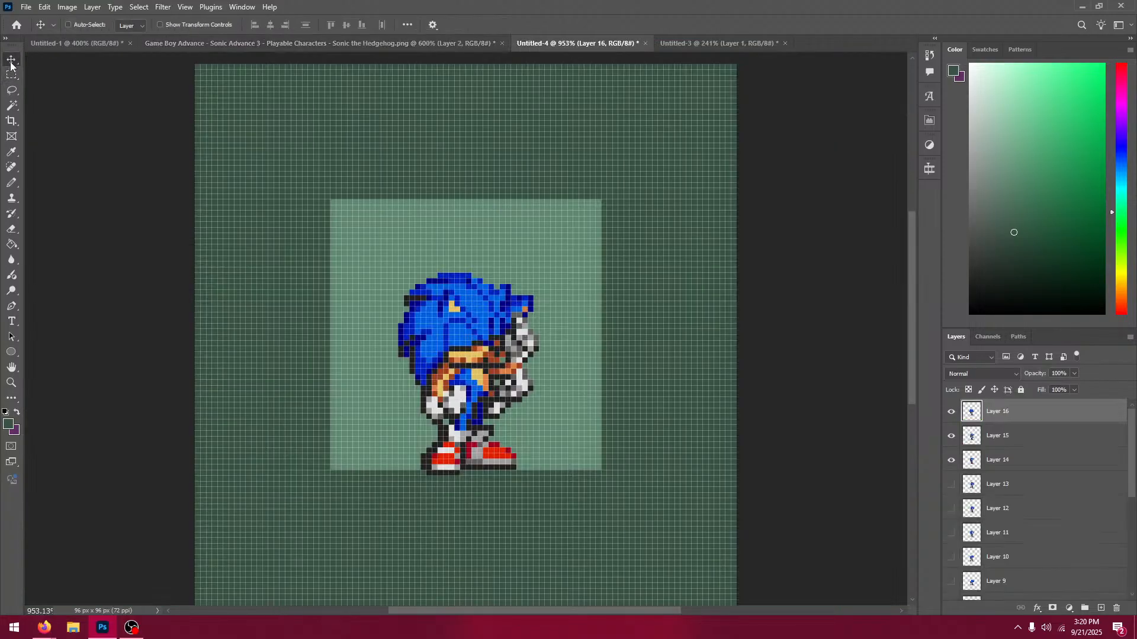
key(ctrl+v)
drag(559, 354, 552, 393)
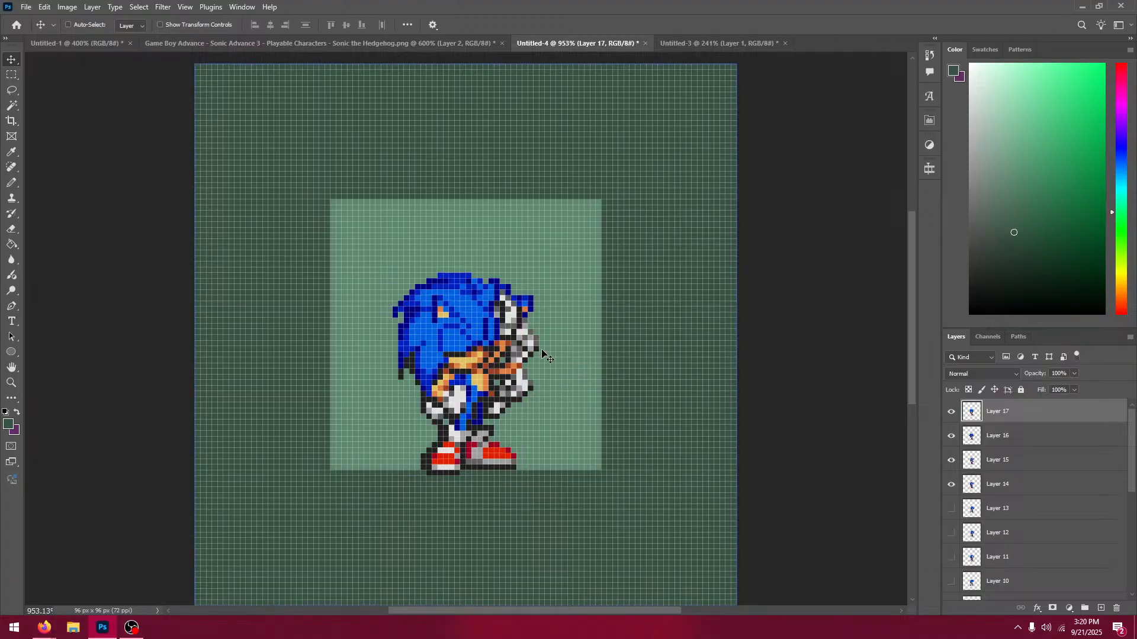
Step: Copy the last hand-on-head sprite of the sheet's third row into the 96 × 96 document and align it with the stacked frames
click(351, 39)
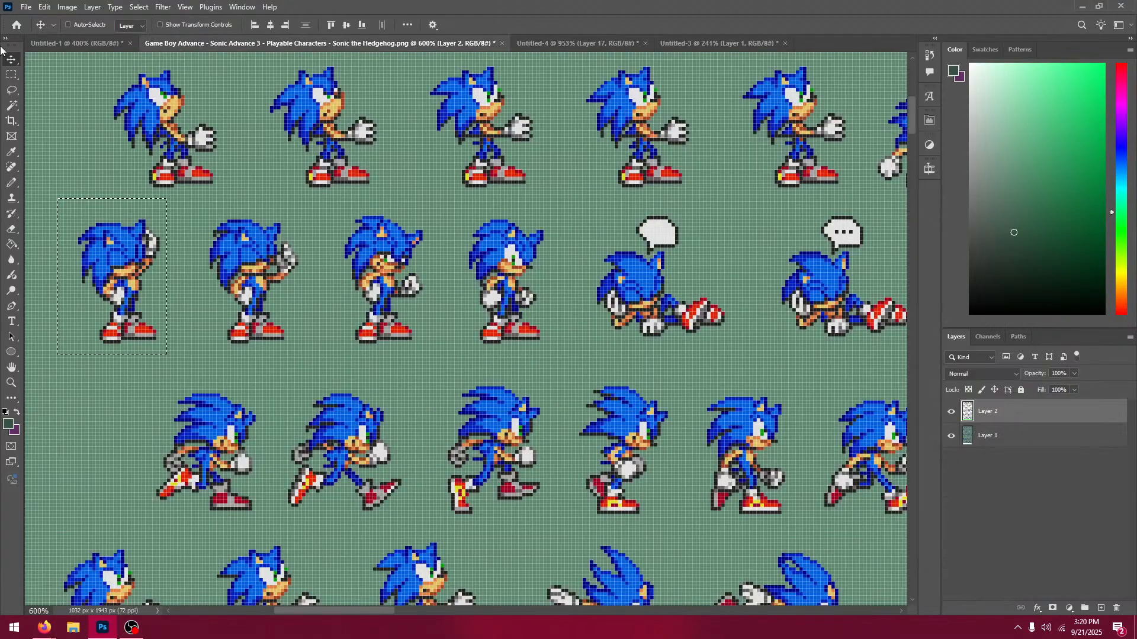
click(11, 75)
scroll(337, 610, down, 2)
drag(337, 611, 748, 623)
drag(544, 315, 674, 484)
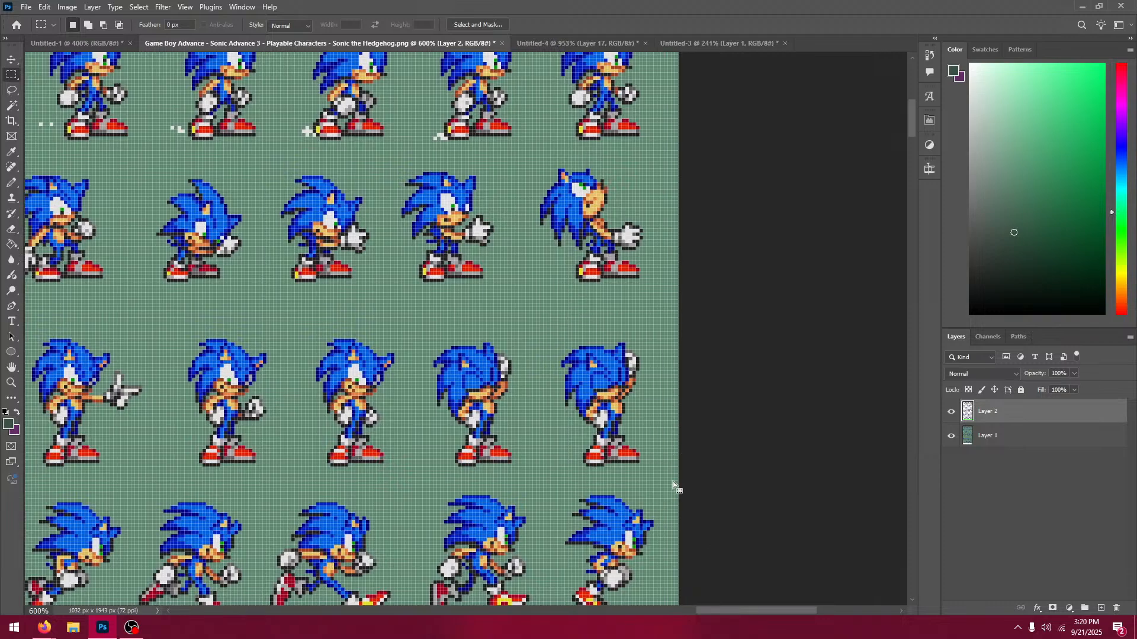
key(ctrl+c)
click(577, 43)
key(ctrl+v)
key(v)
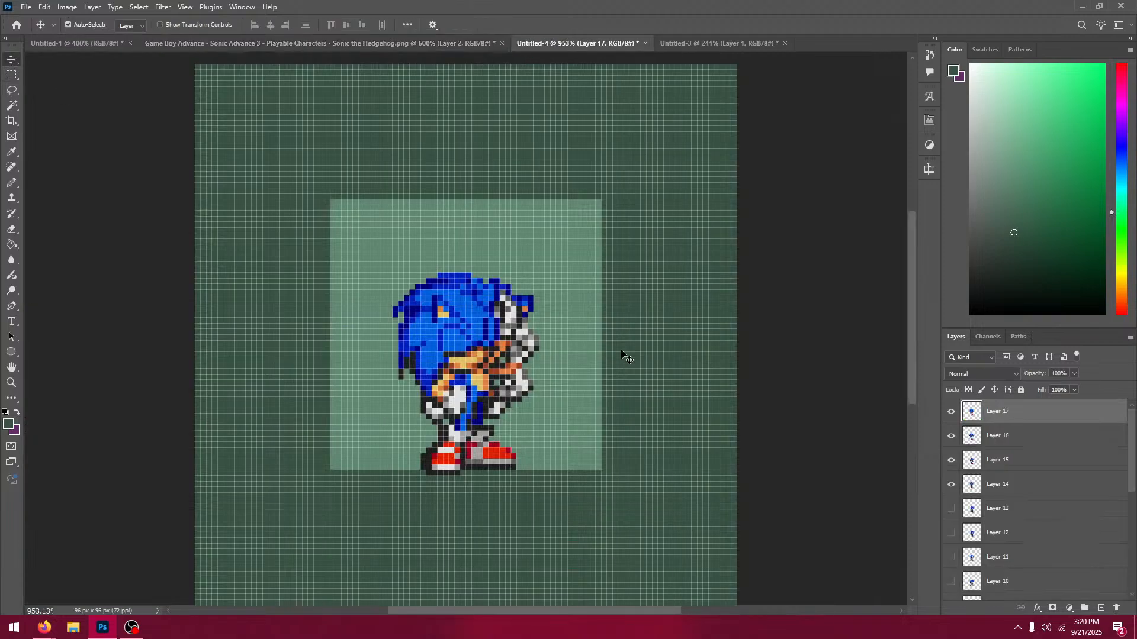
drag(561, 406, 551, 441)
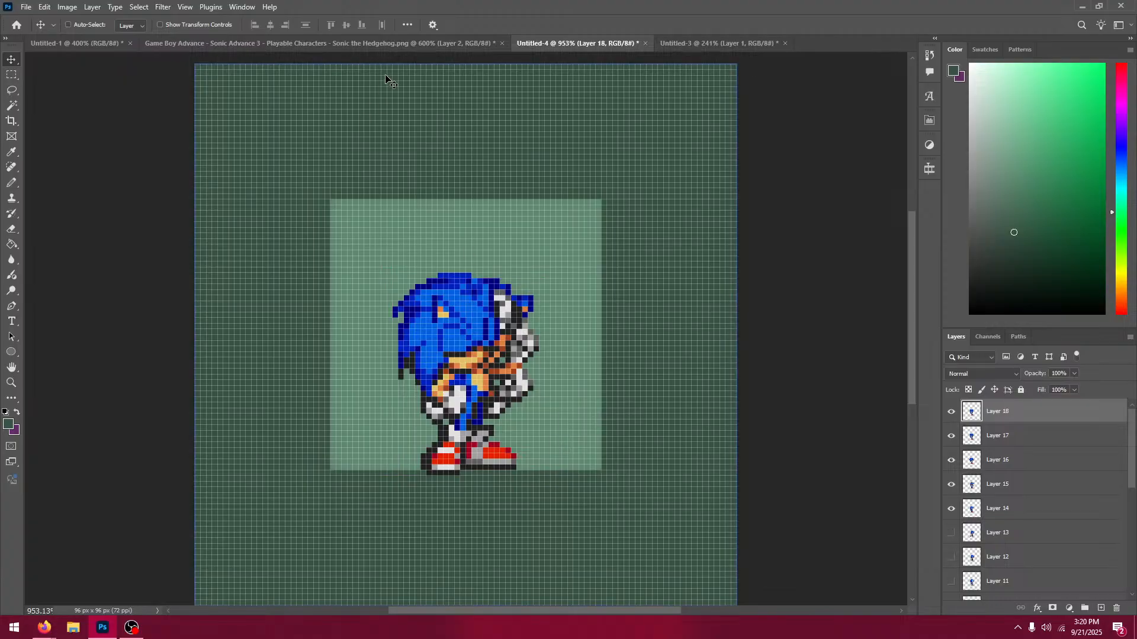
Step: Copy the second-to-last hand-on-head sprite of the sheet's third row into the 96 × 96 document and align it with the stack
click(414, 40)
key(m)
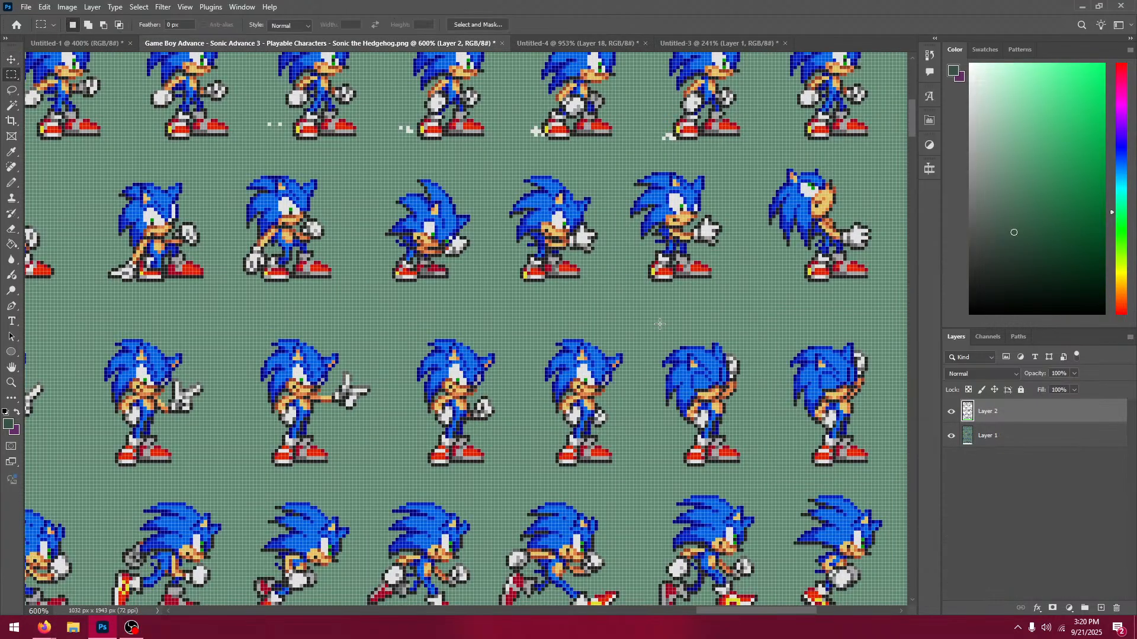
drag(644, 312, 770, 477)
click(578, 42)
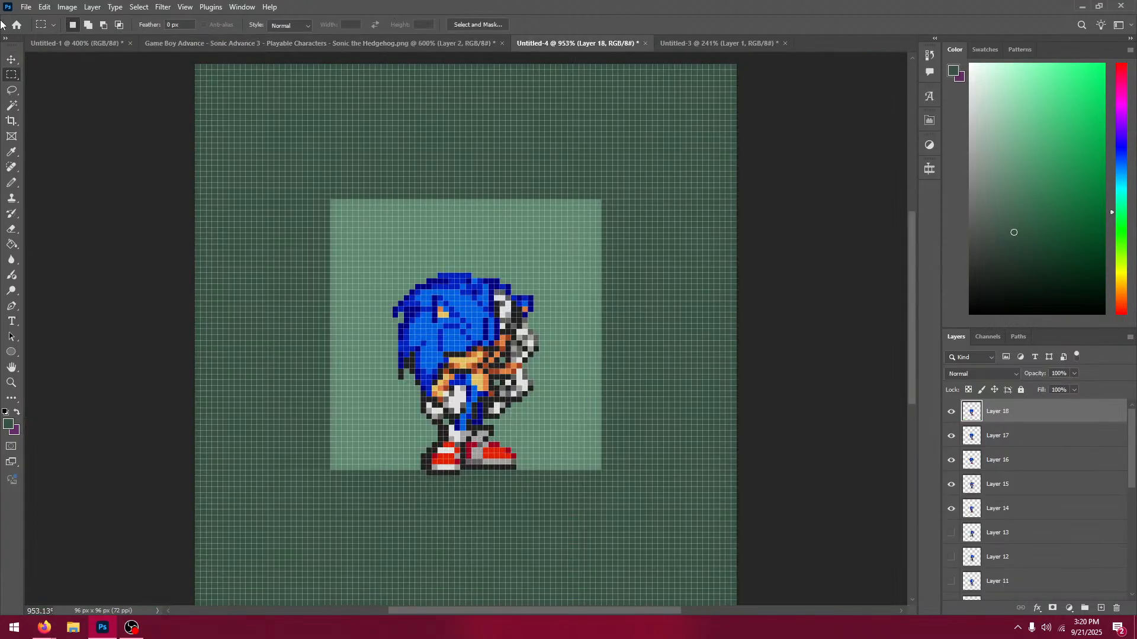
click(10, 59)
key(ctrl+v)
drag(510, 413, 509, 439)
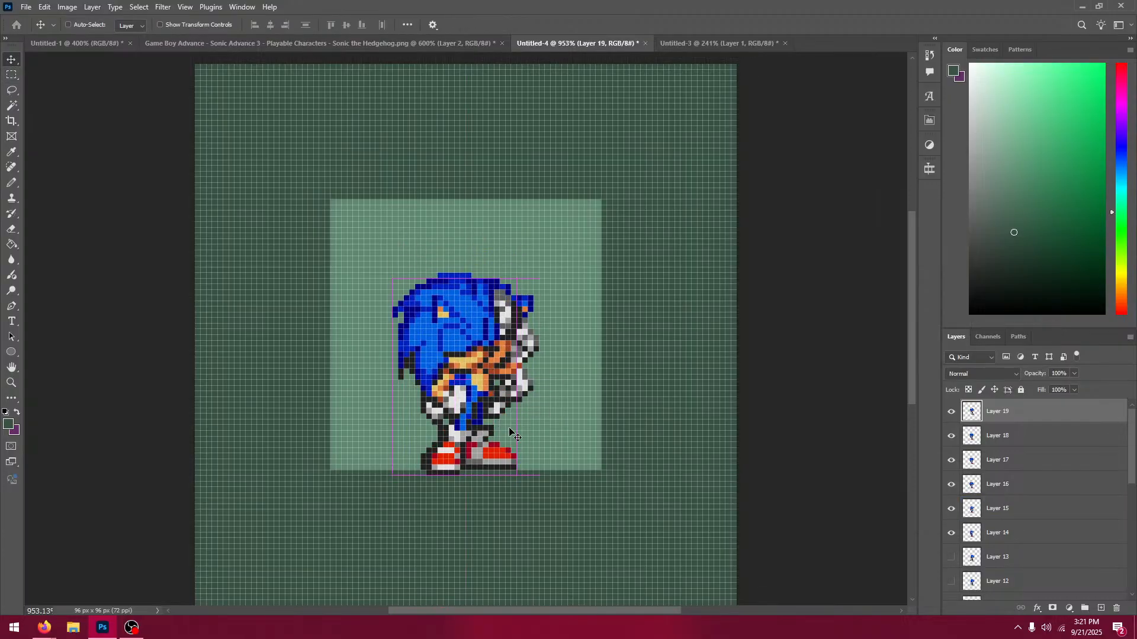
Step: Copy the third-row sprite just before the hand-on-head pair, with its fist lowered, into the 96 × 96 document and align it
click(403, 44)
key(m)
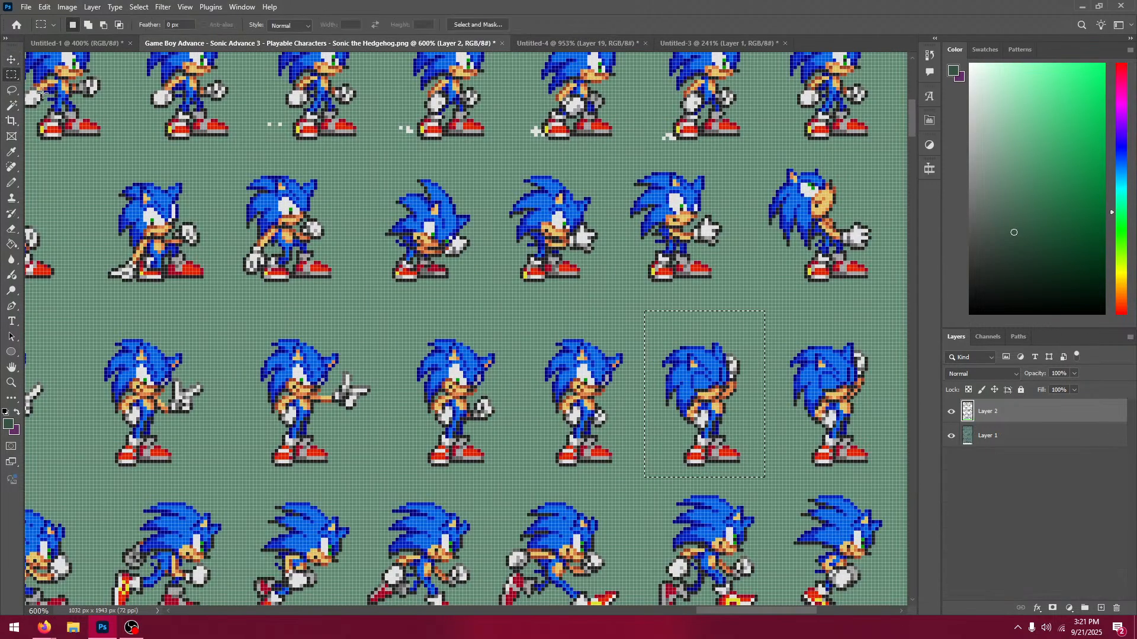
drag(586, 414, 654, 464)
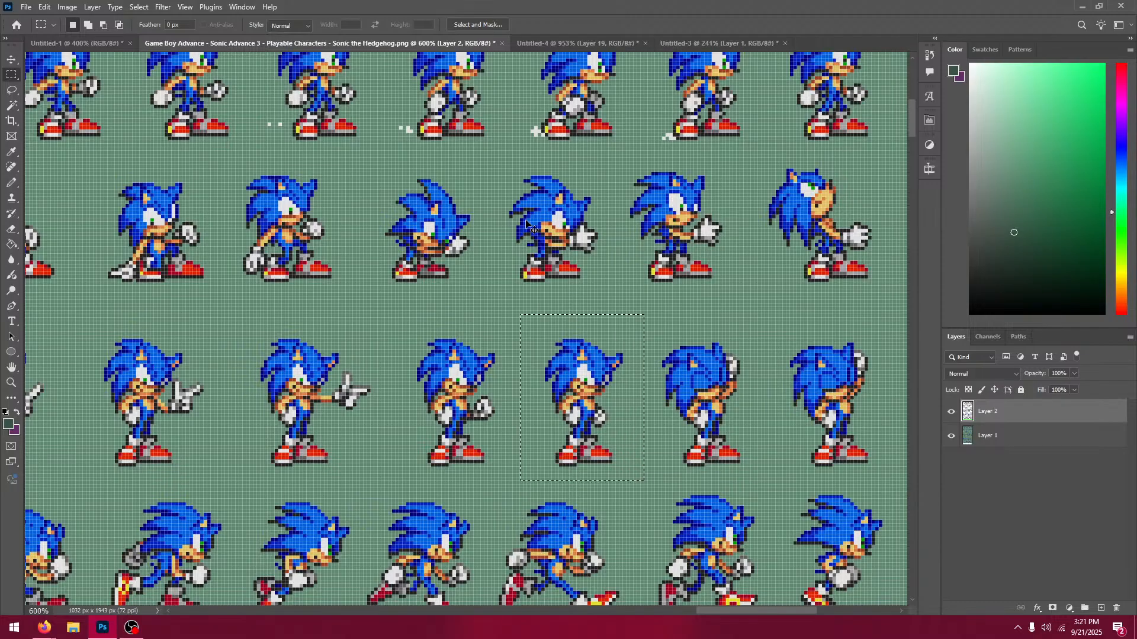
click(541, 44)
click(12, 59)
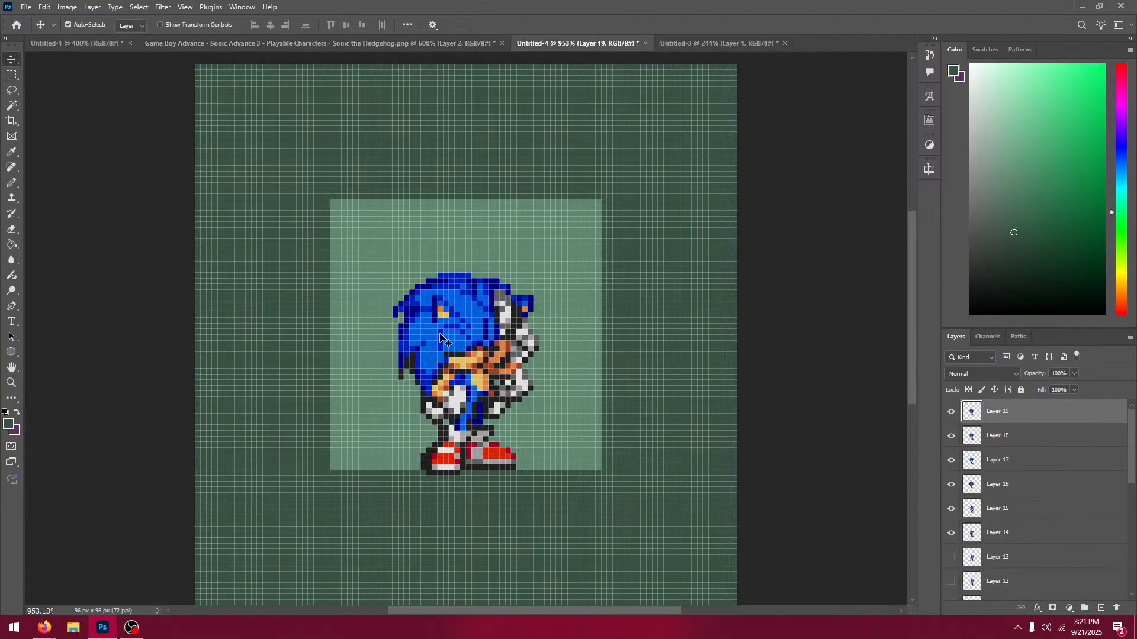
key(ctrl+v)
drag(538, 404, 538, 425)
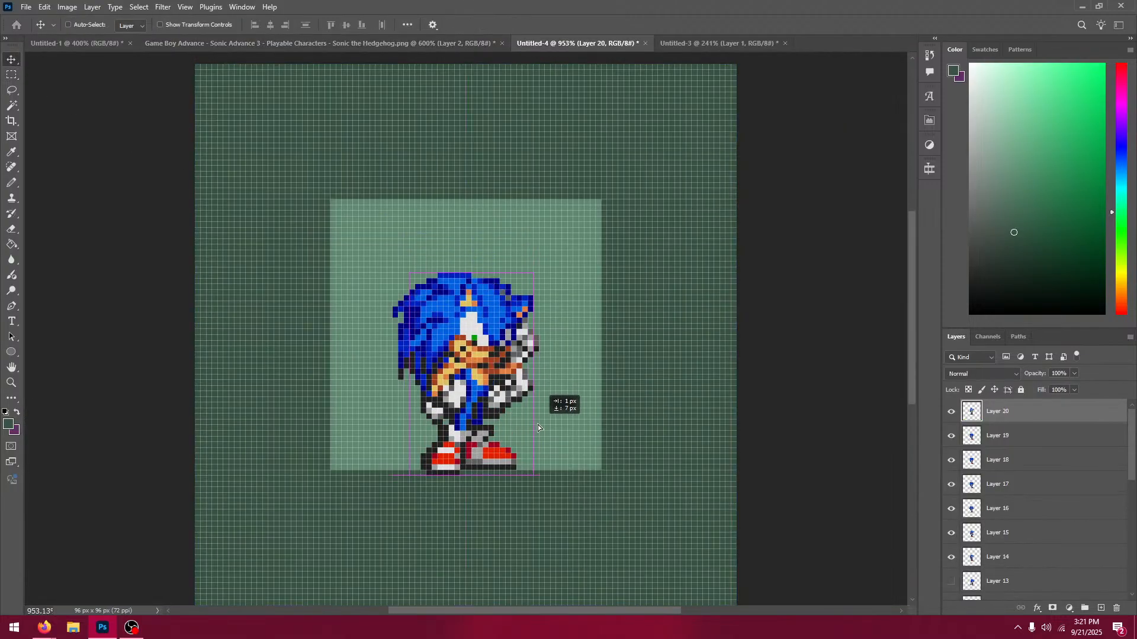
Step: Copy the third-row sprite with its fist held forward into the 96 × 96 document and align its feet with the stacked frames
click(420, 41)
key(m)
drag(446, 401, 509, 484)
click(570, 43)
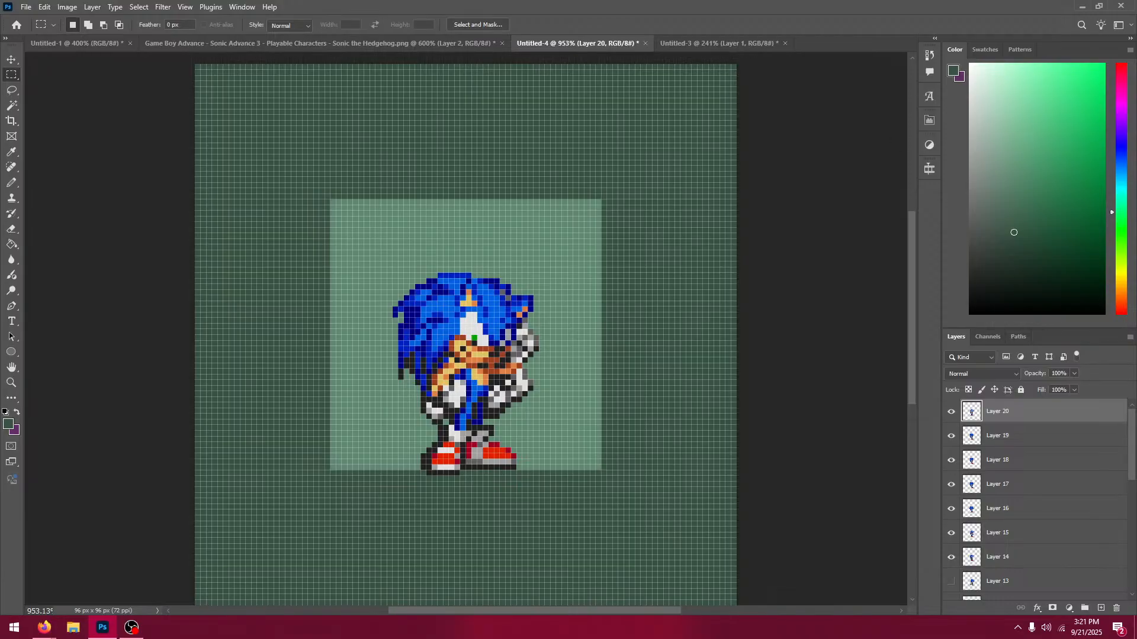
key(v)
key(ctrl+v)
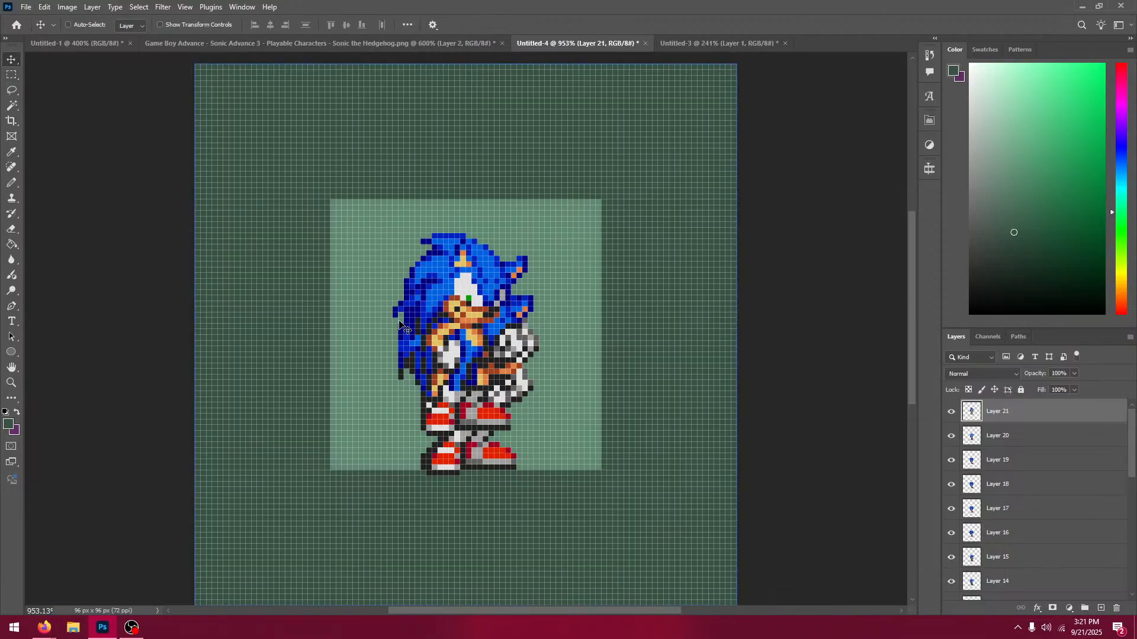
drag(405, 326, 411, 364)
Step: Copy the third-row sprite with its arm fully stretched out and finger raised into the 96 × 96 document and align it
click(388, 43)
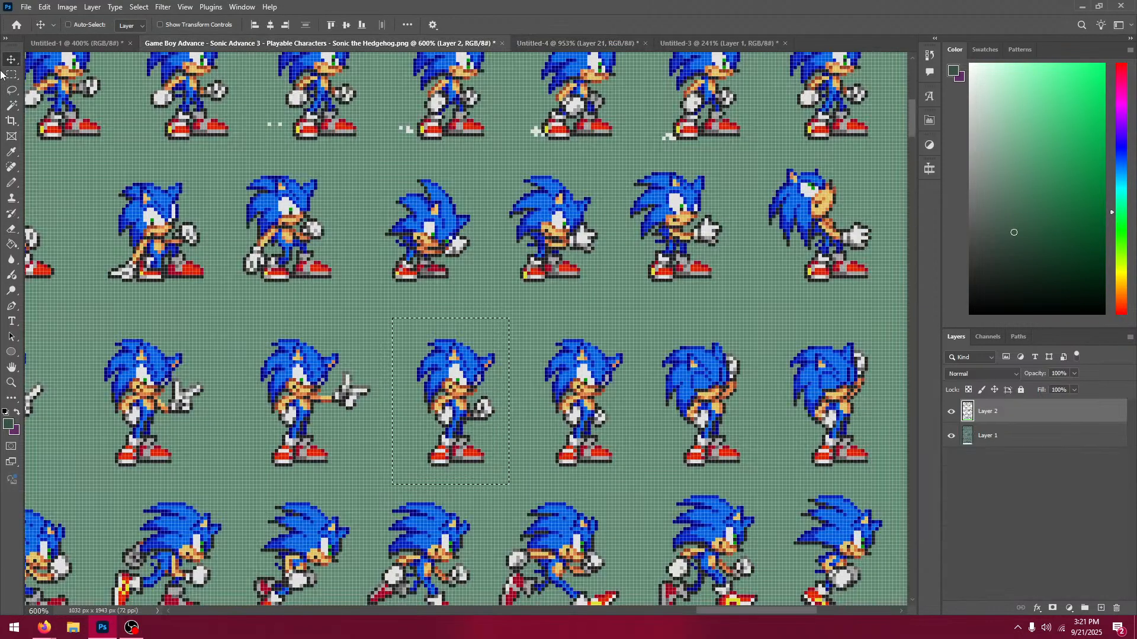
key(m)
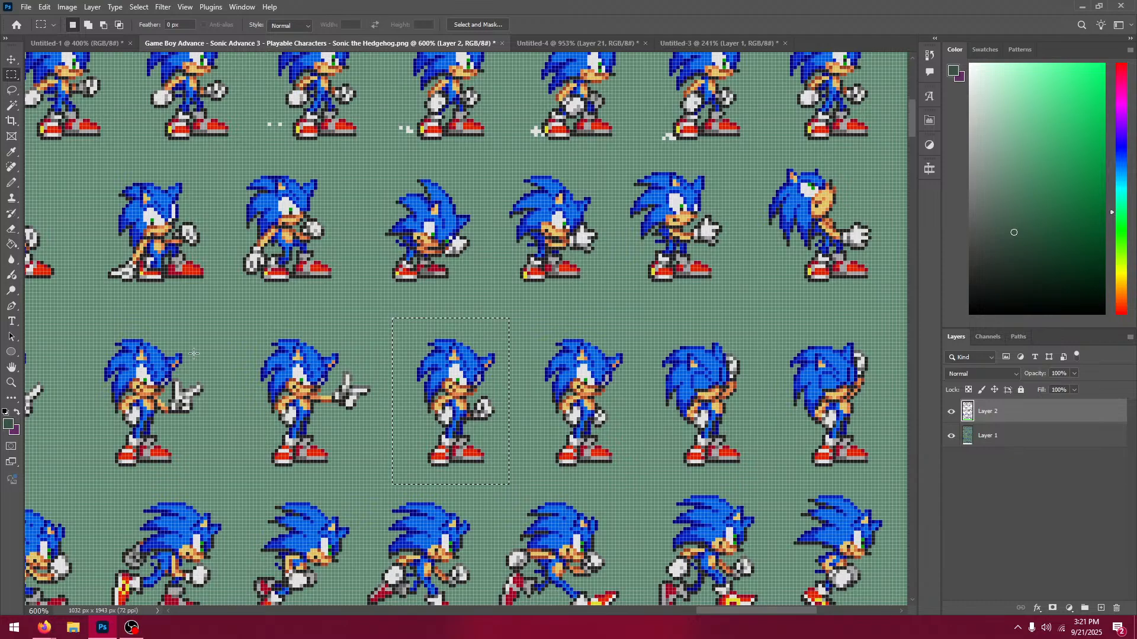
drag(243, 318, 386, 487)
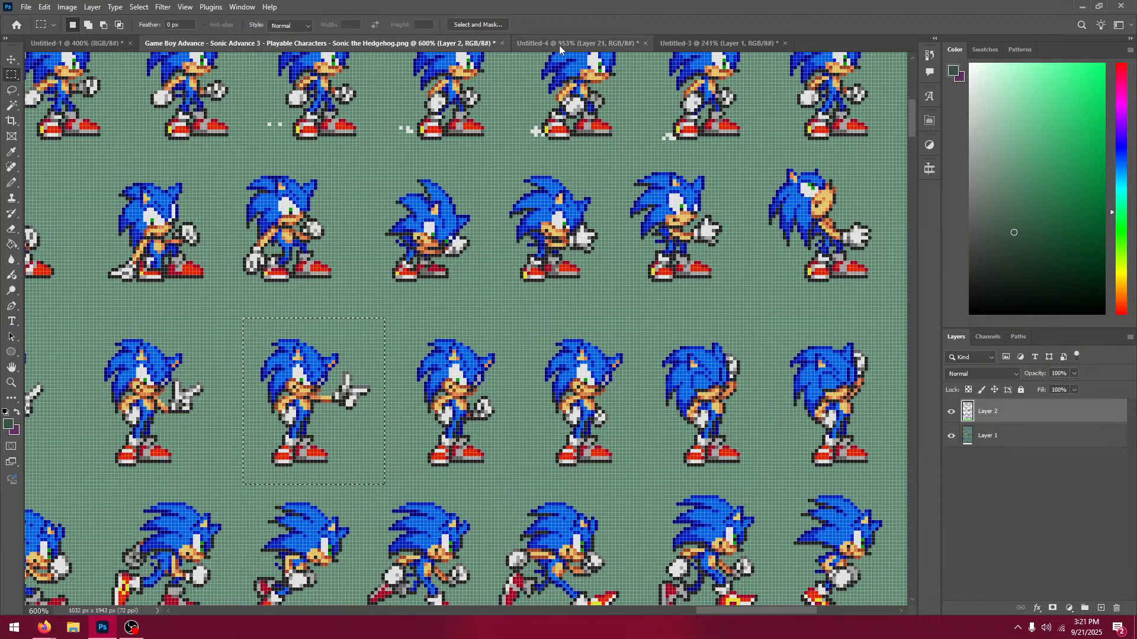
click(563, 44)
click(10, 58)
key(ctrl+v)
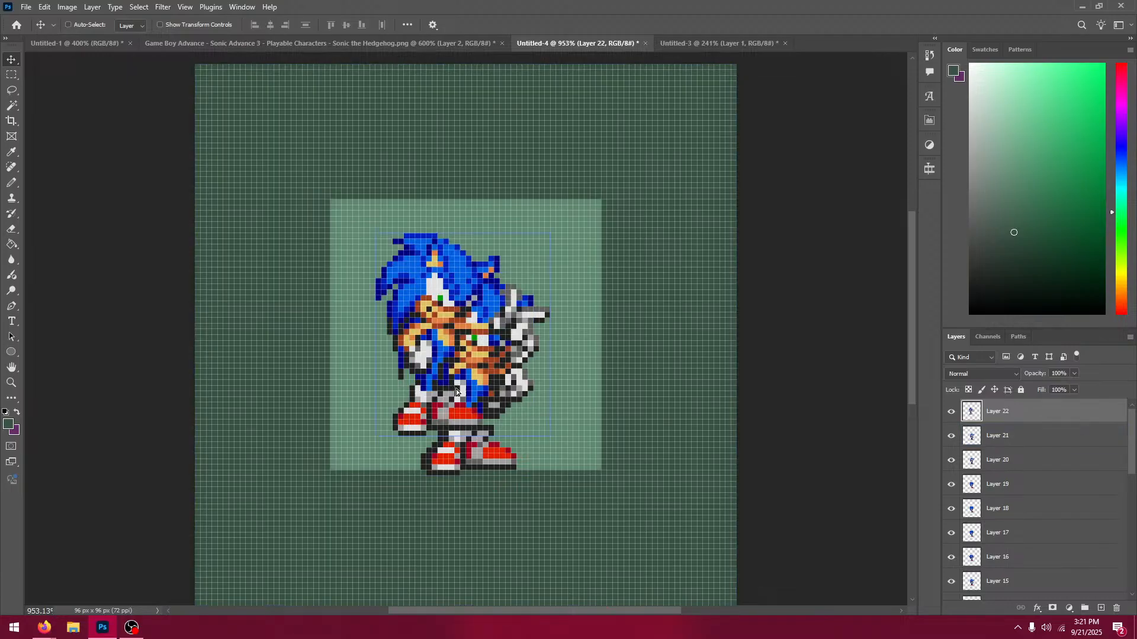
drag(450, 386, 483, 427)
Step: Copy the finger-wagging sprite just before the outstretched-arm one in the third row into the 96 × 96 document and align it
click(320, 43)
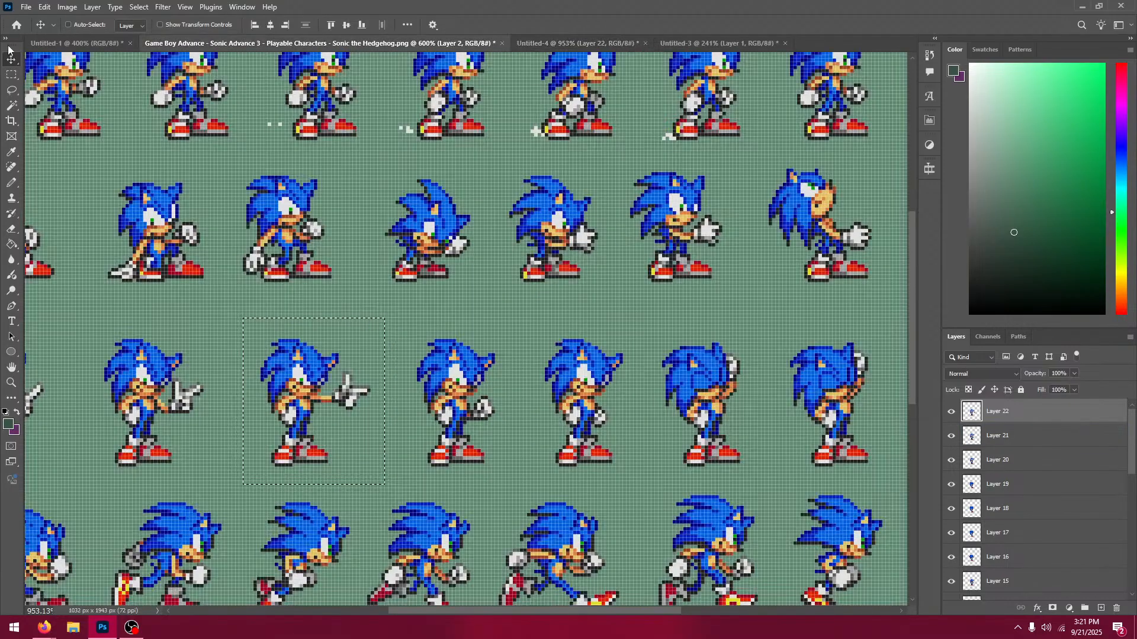
key(m)
drag(165, 290, 479, 257)
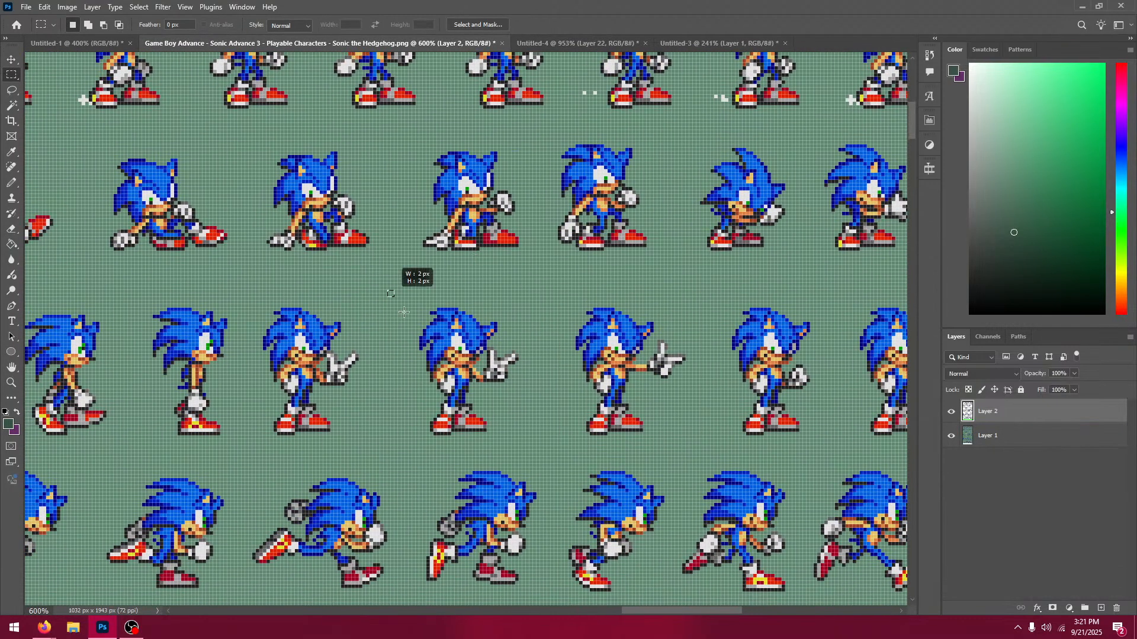
drag(403, 312, 536, 451)
click(544, 43)
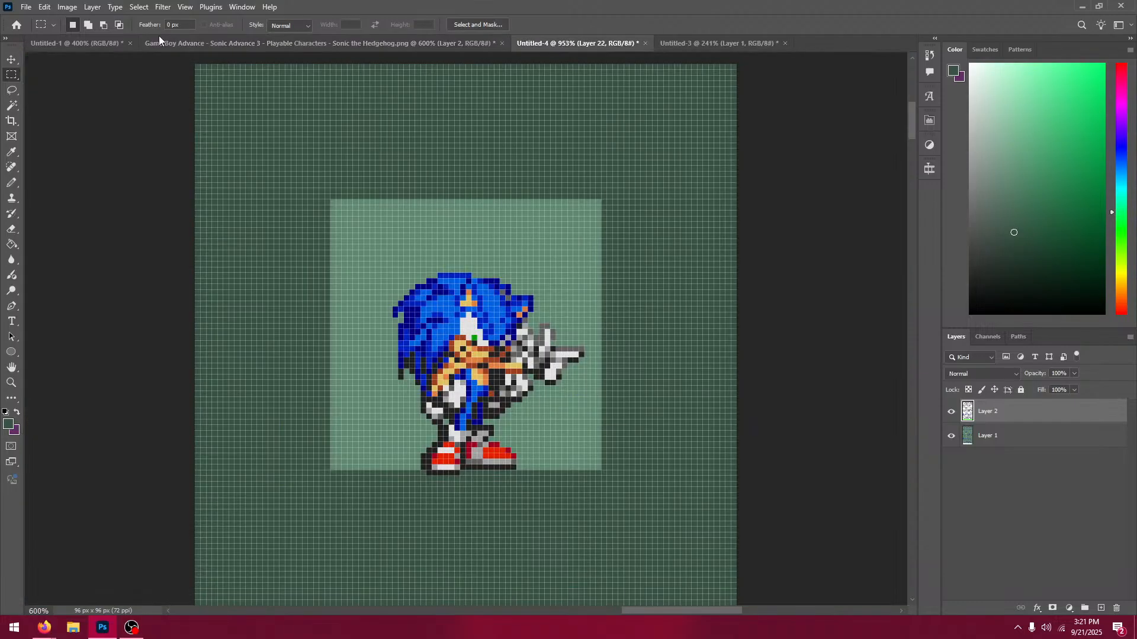
click(12, 60)
key(ctrl+v)
drag(475, 369, 498, 407)
Step: Copy the first finger-wagging sprite of the third row, after the side-facing pose, into the 96 × 96 document and align it
click(394, 44)
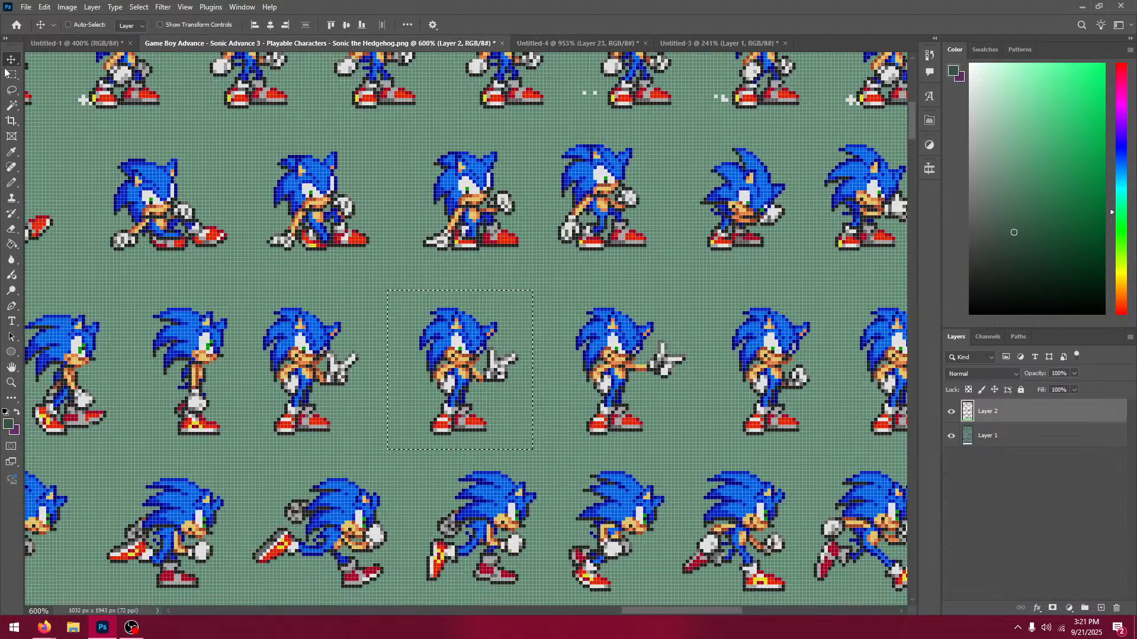
click(11, 75)
click(266, 285)
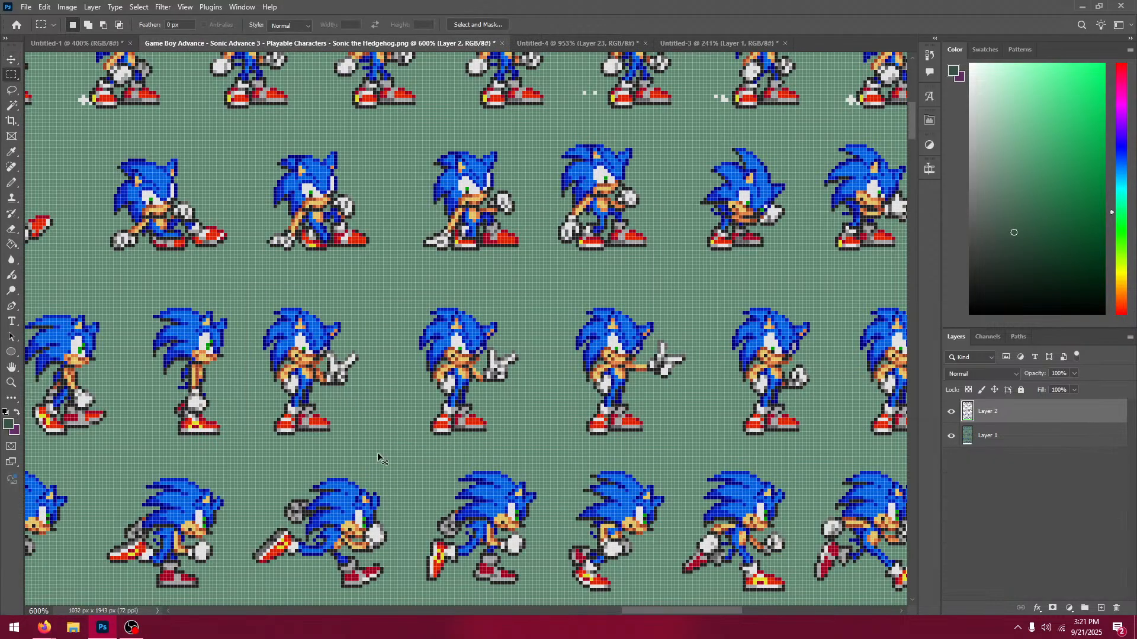
key(ctrl+c)
click(577, 43)
key(ctrl+v)
key(v)
drag(519, 377, 539, 414)
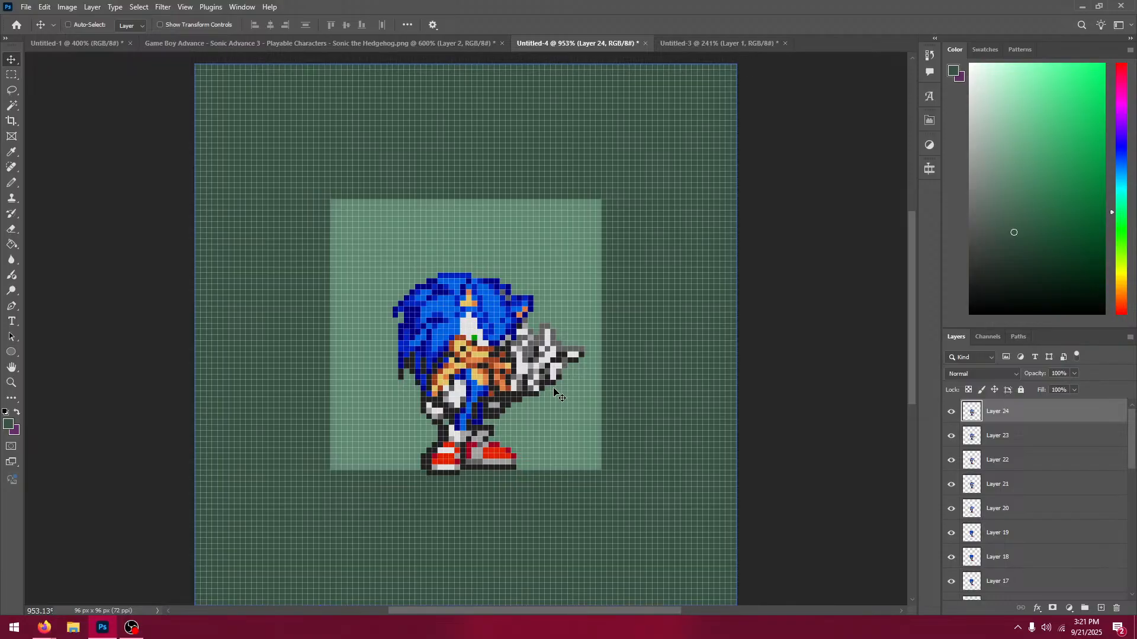
Step: Hide Layers 24 through 14 so that only the template background on Layer 0 shows
drag(946, 418, 951, 503)
click(951, 509)
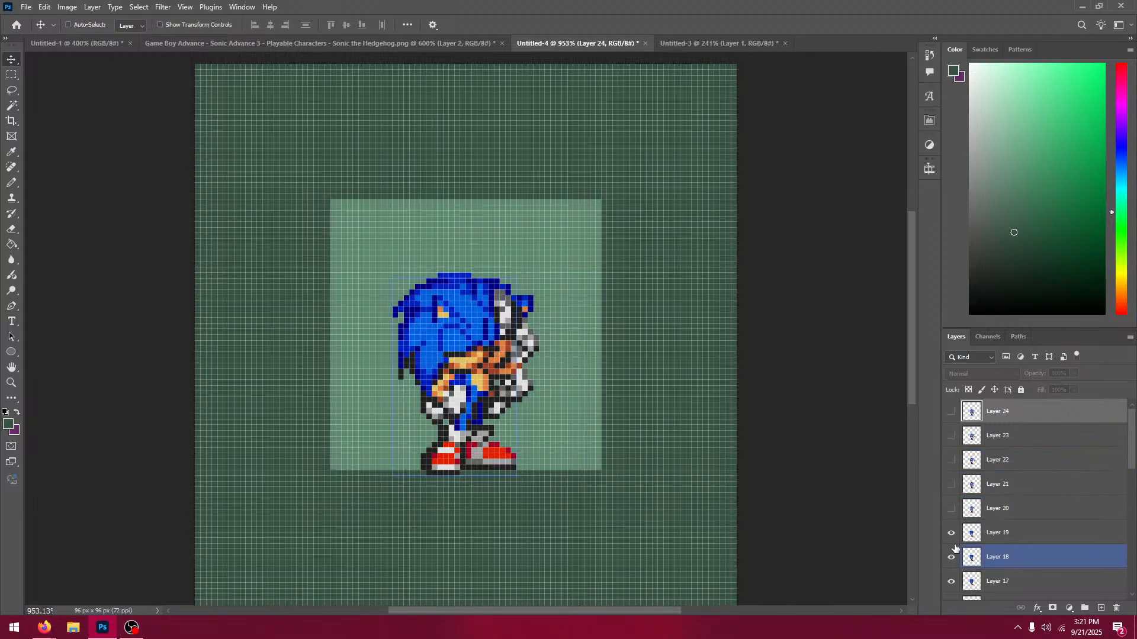
click(951, 533)
click(951, 558)
click(949, 582)
scroll(943, 475, down, 1)
scroll(944, 475, down, 1)
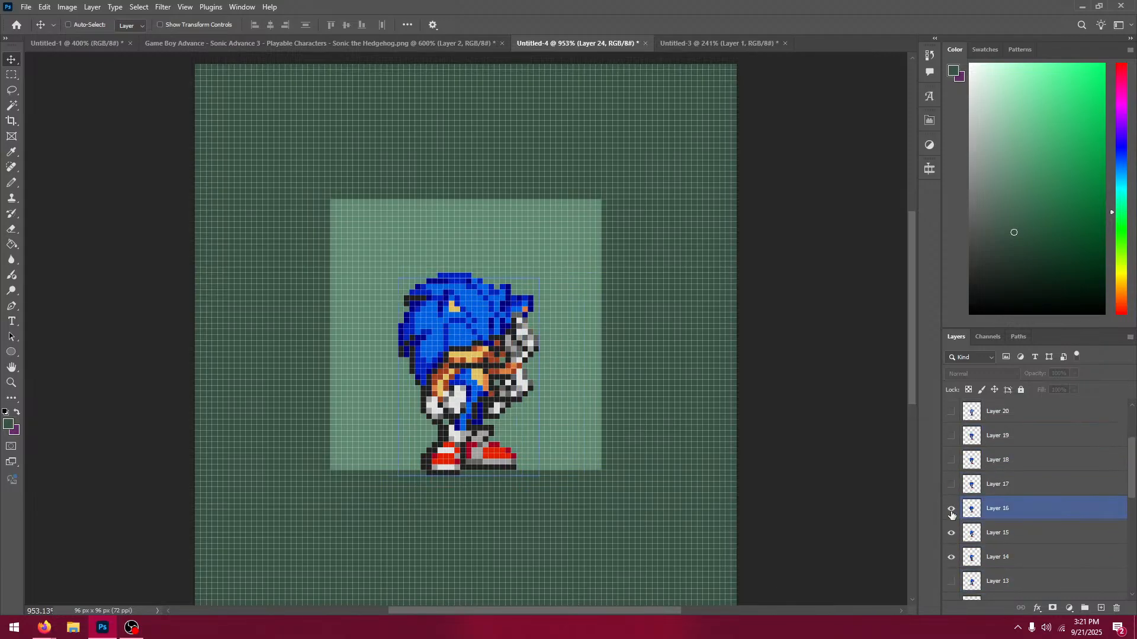
click(951, 509)
click(951, 533)
click(952, 557)
scroll(980, 522, down, 3)
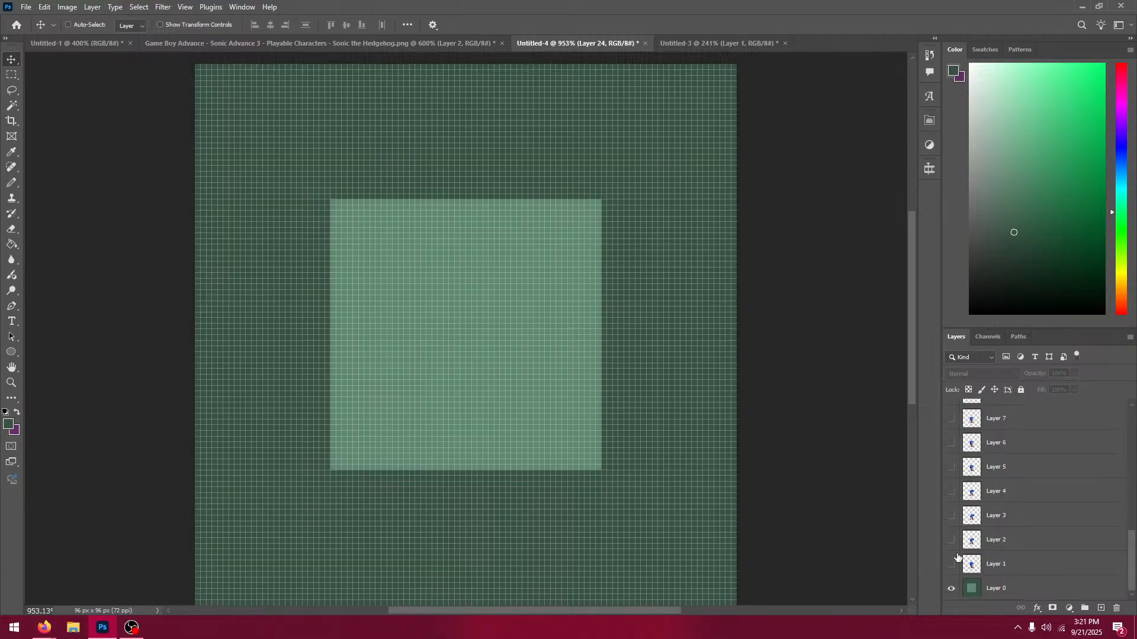
Step: Show Layer 1 as the alignment reference and copy the half-crouched Sonic frame from the sprite sheet into Untitled-4
click(946, 573)
click(367, 43)
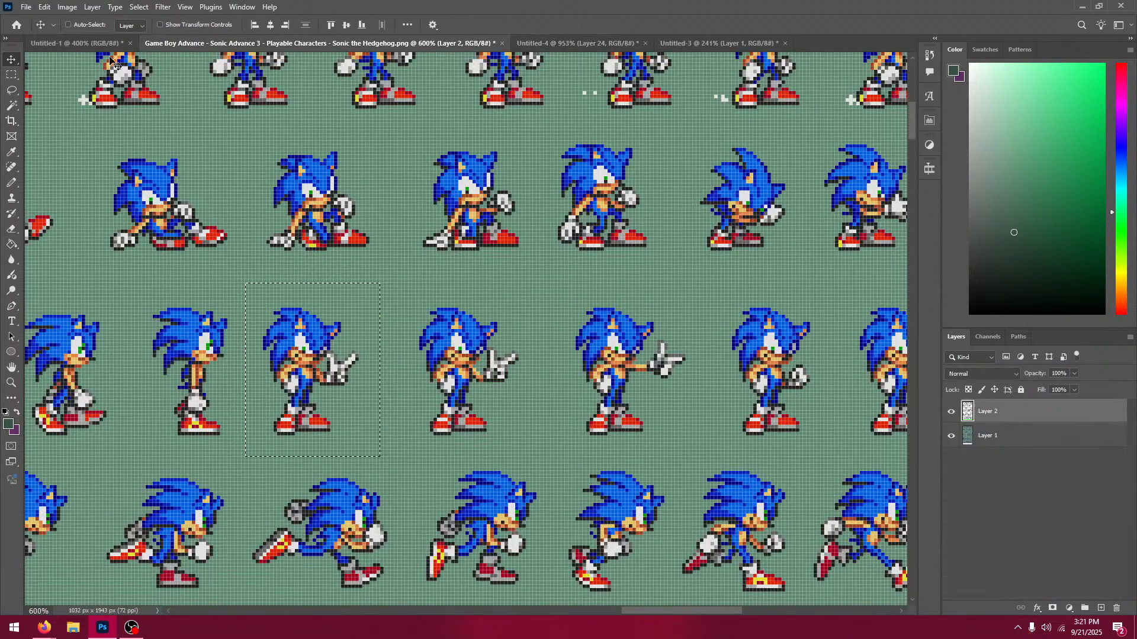
click(11, 74)
drag(539, 135, 666, 255)
click(541, 40)
click(8, 61)
key(ctrl+v)
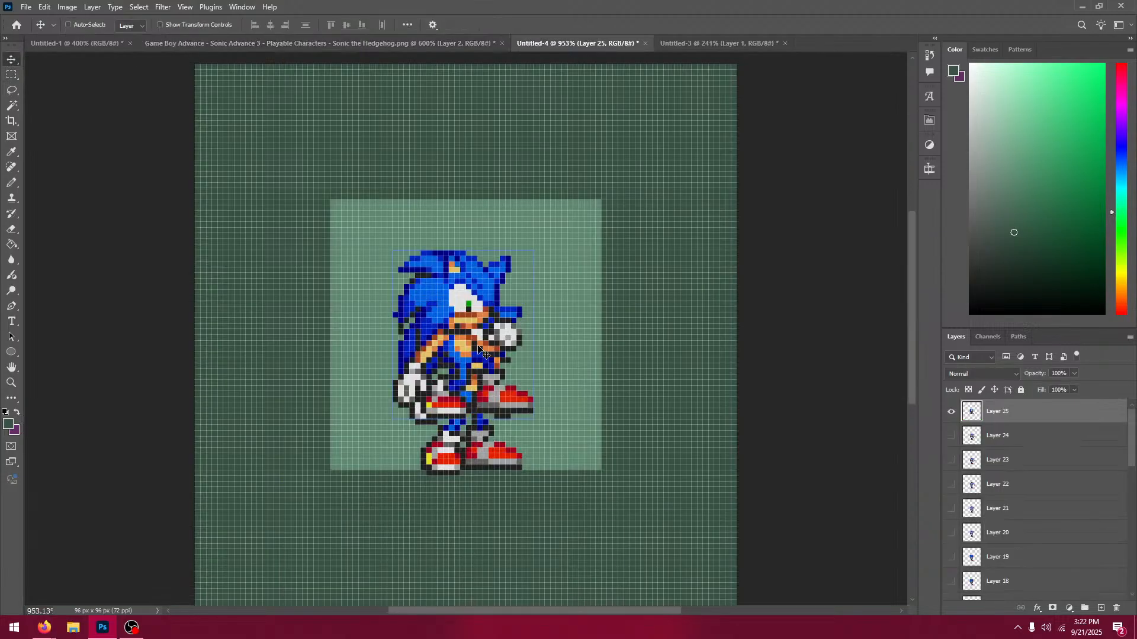
Step: Move the pasted half-crouched sprite about 9 px down and 1 px left so its feet match the standing reference
drag(485, 350, 502, 402)
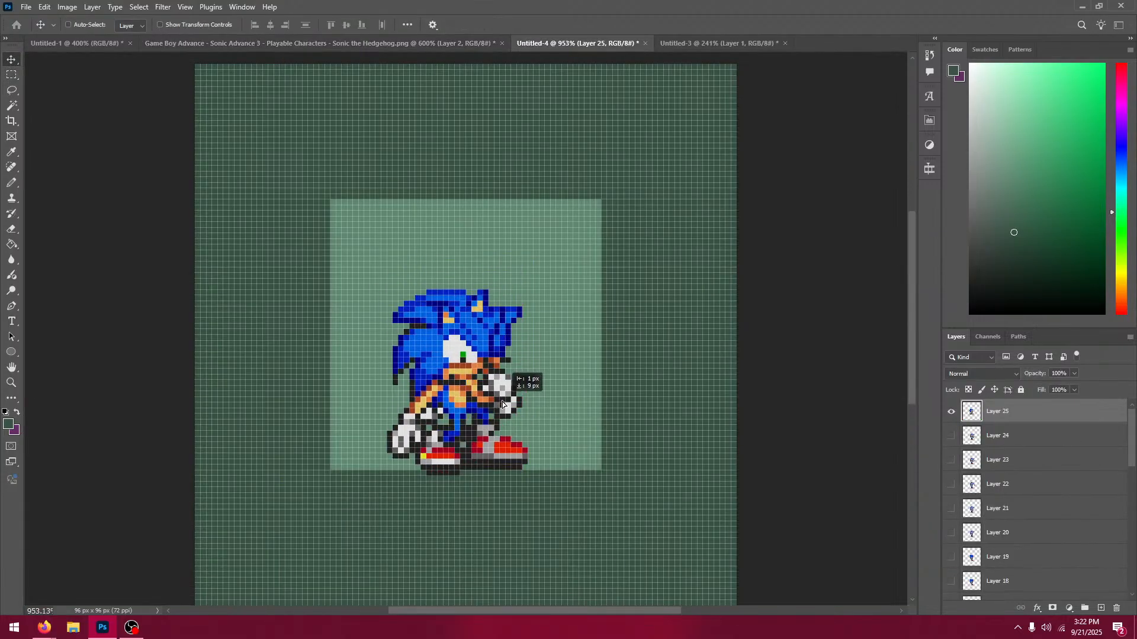
click(951, 412)
click(951, 412)
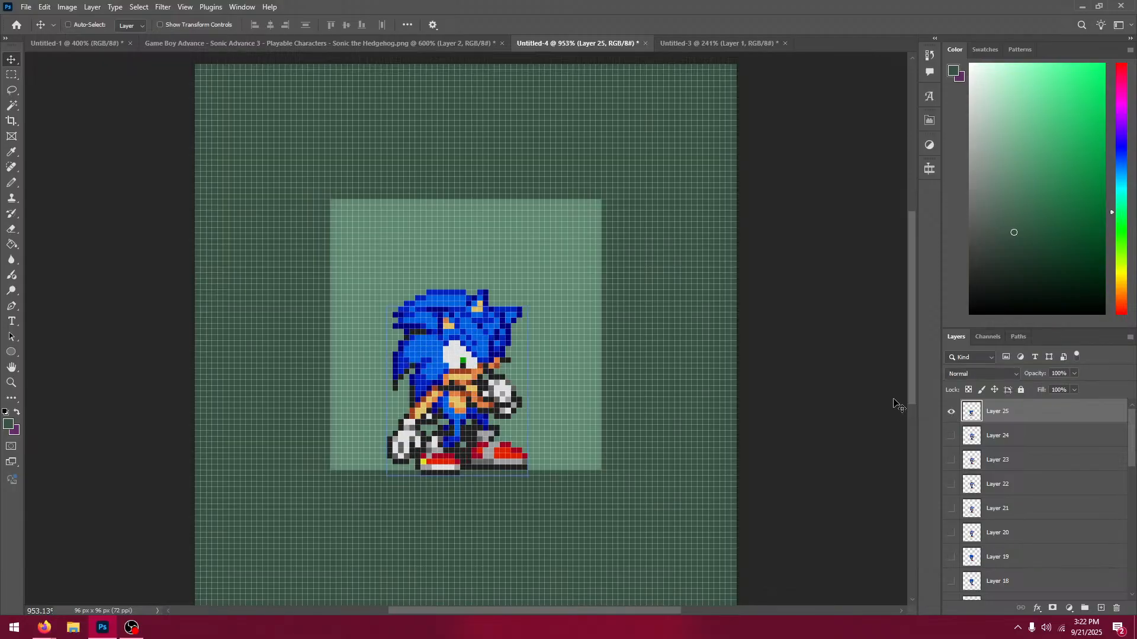
Step: Copy the crouching frame just left of the half-crouched one into Untitled-4 and move it down to the reference's ground line
click(320, 43)
click(11, 75)
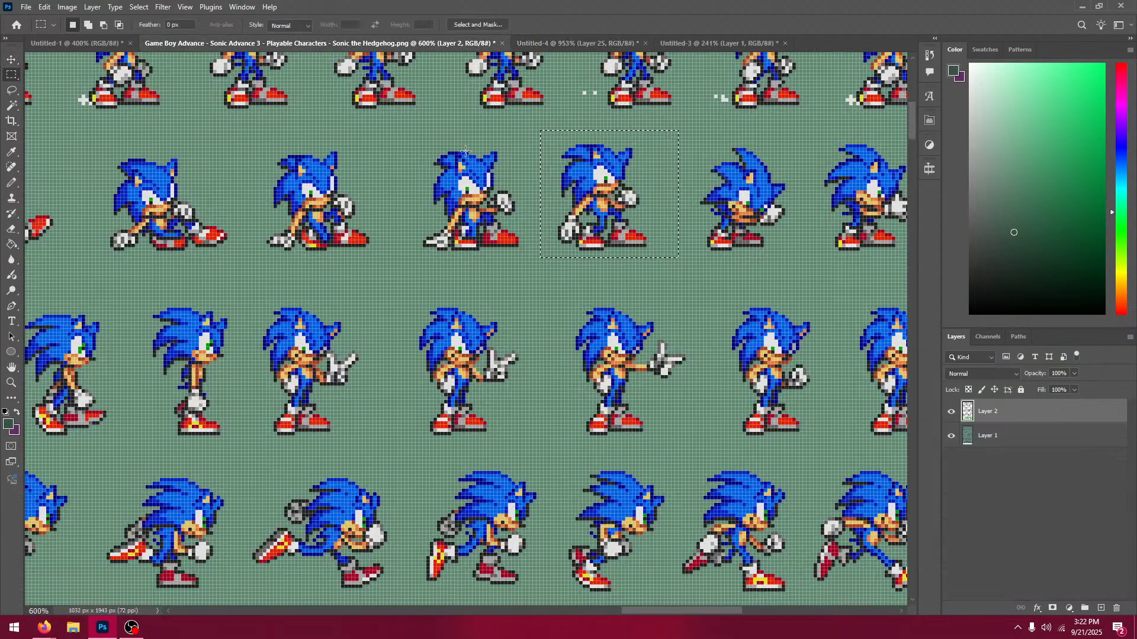
drag(393, 133, 538, 234)
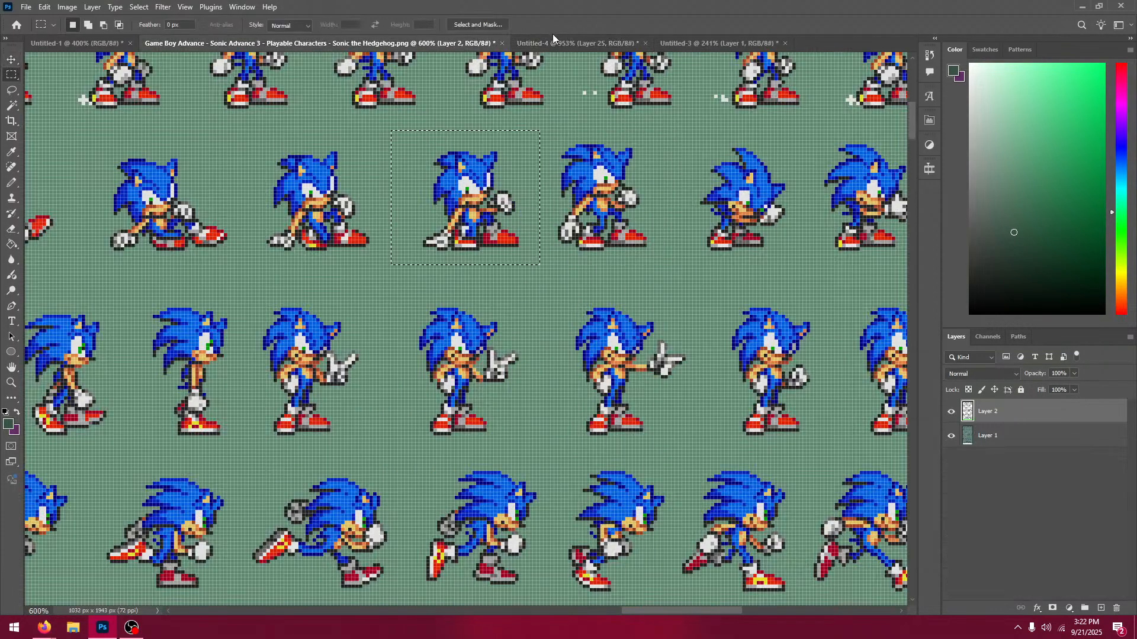
click(569, 44)
click(11, 59)
key(ctrl+v)
drag(440, 356, 456, 415)
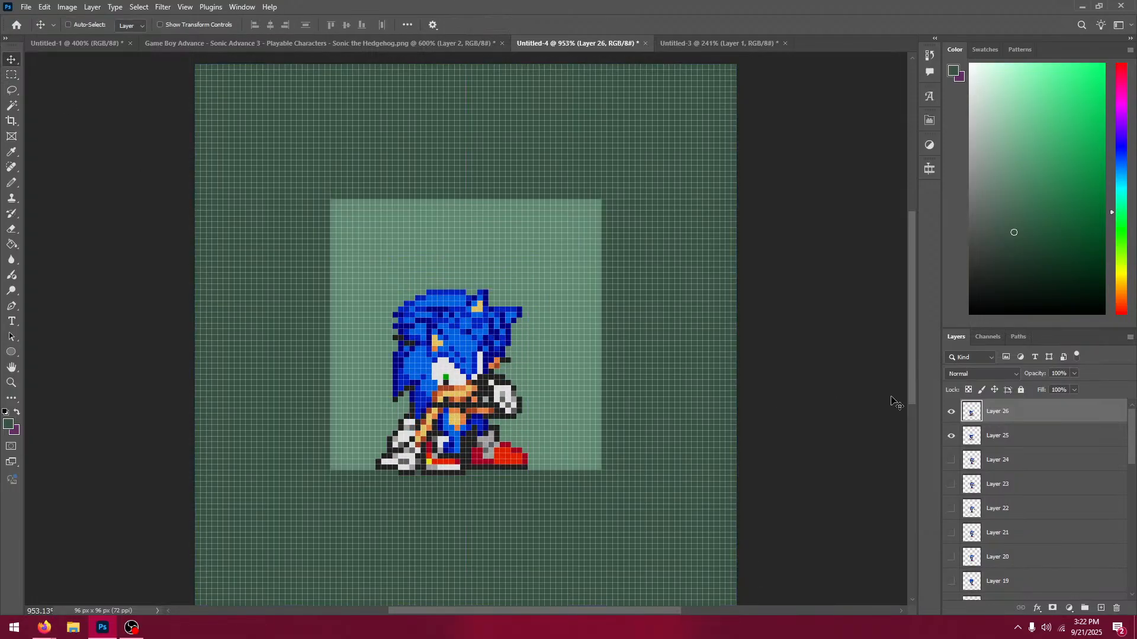
click(949, 413)
Step: Select Layer 25 and Layer 26 together and nudge both sprites 1 px right
click(989, 437)
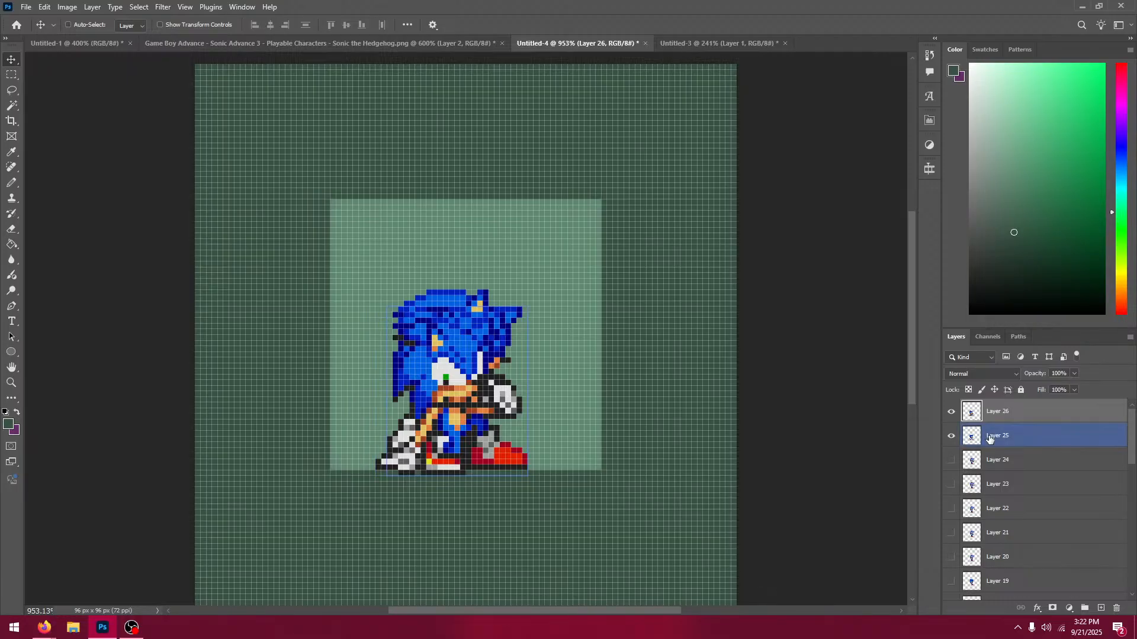
shift+click(987, 422)
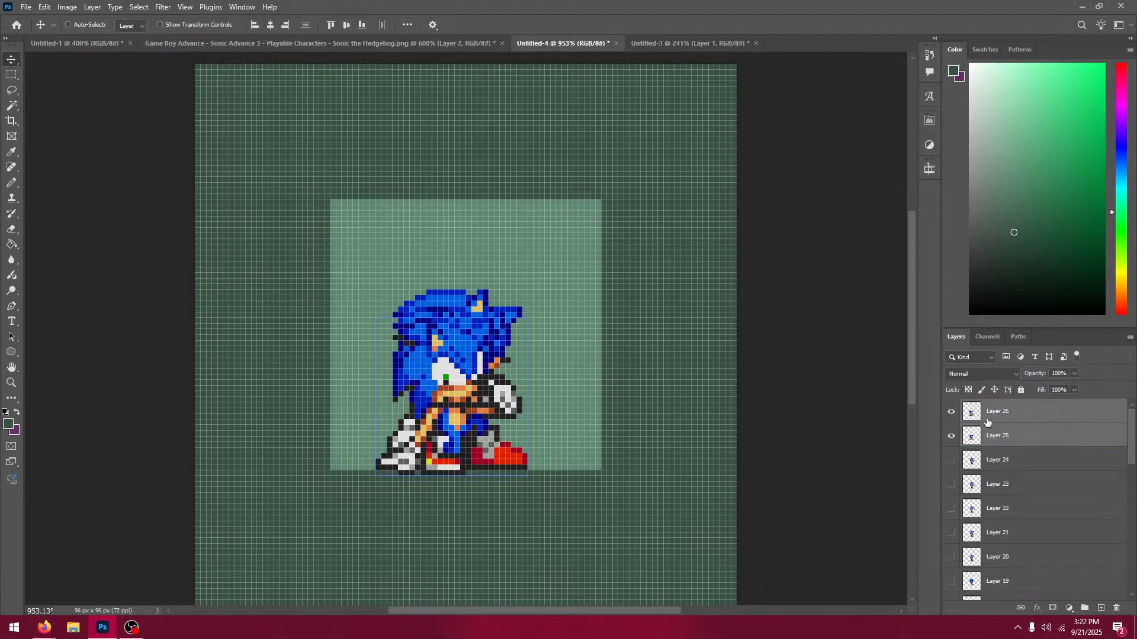
key(Right)
Step: Toggle the visibility of Layer 26 and Layer 25 to compare their alignment with the standing reference
click(951, 418)
click(953, 436)
click(954, 436)
click(953, 436)
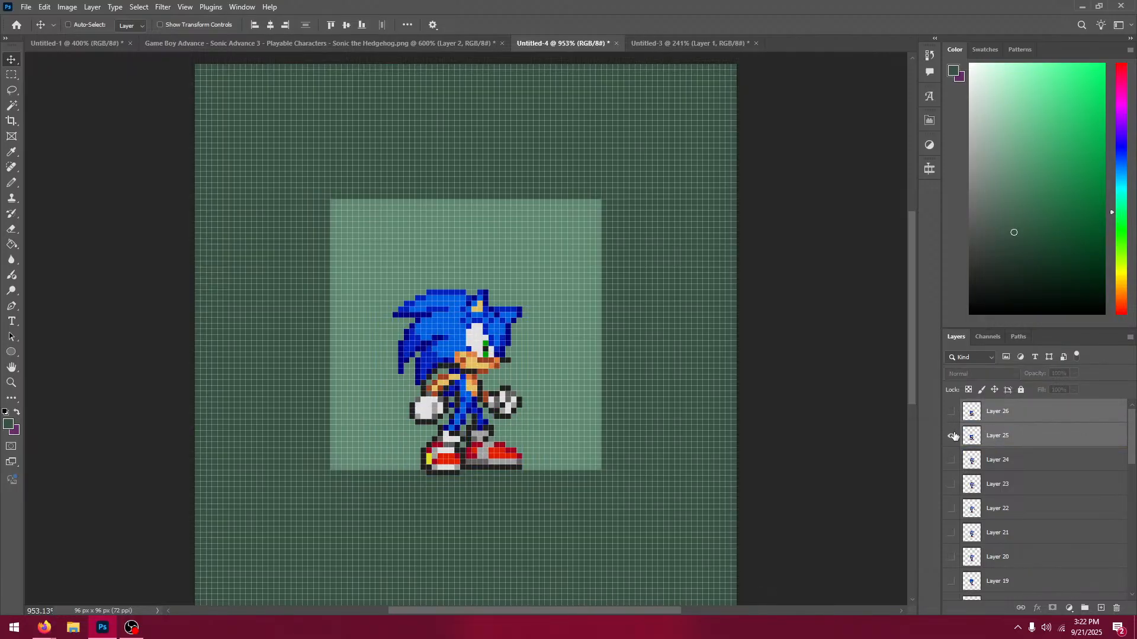
click(952, 437)
click(952, 437)
click(952, 436)
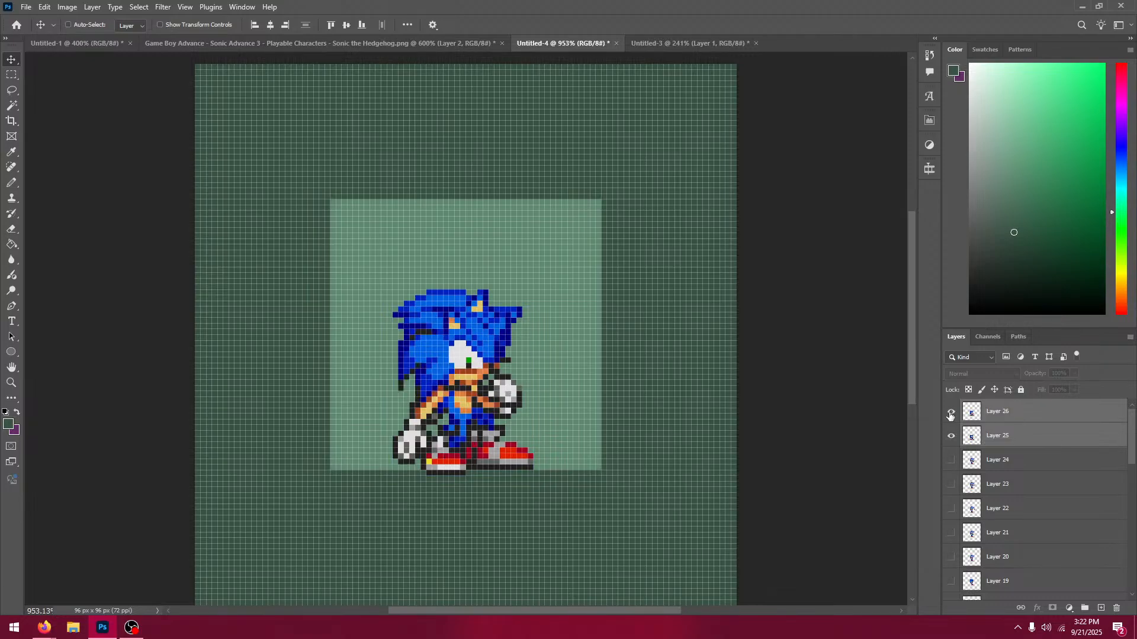
click(950, 416)
Step: Copy the next crouching frame to the left in the sprite sheet's row and paste it into Untitled-4
click(393, 41)
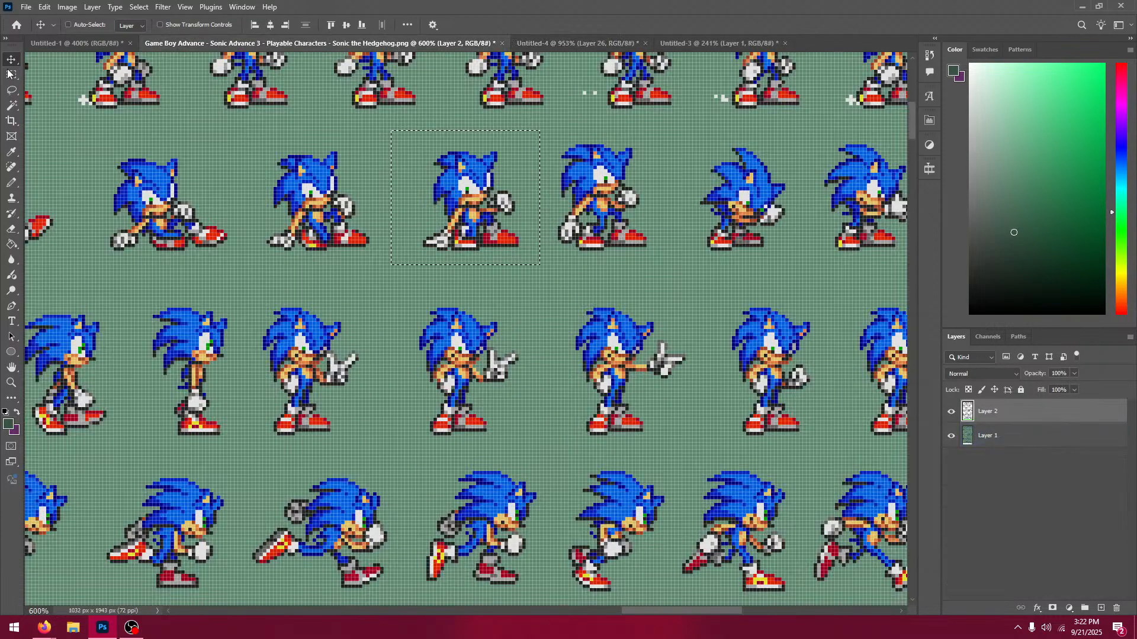
click(11, 75)
click(284, 148)
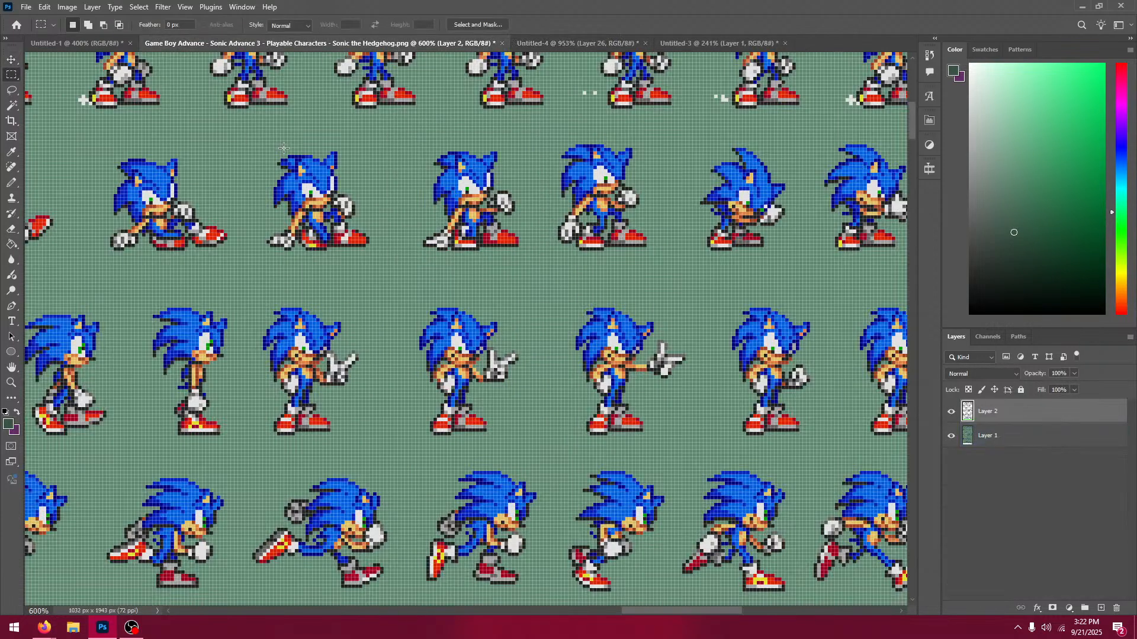
click(592, 48)
drag(212, 302, 329, 442)
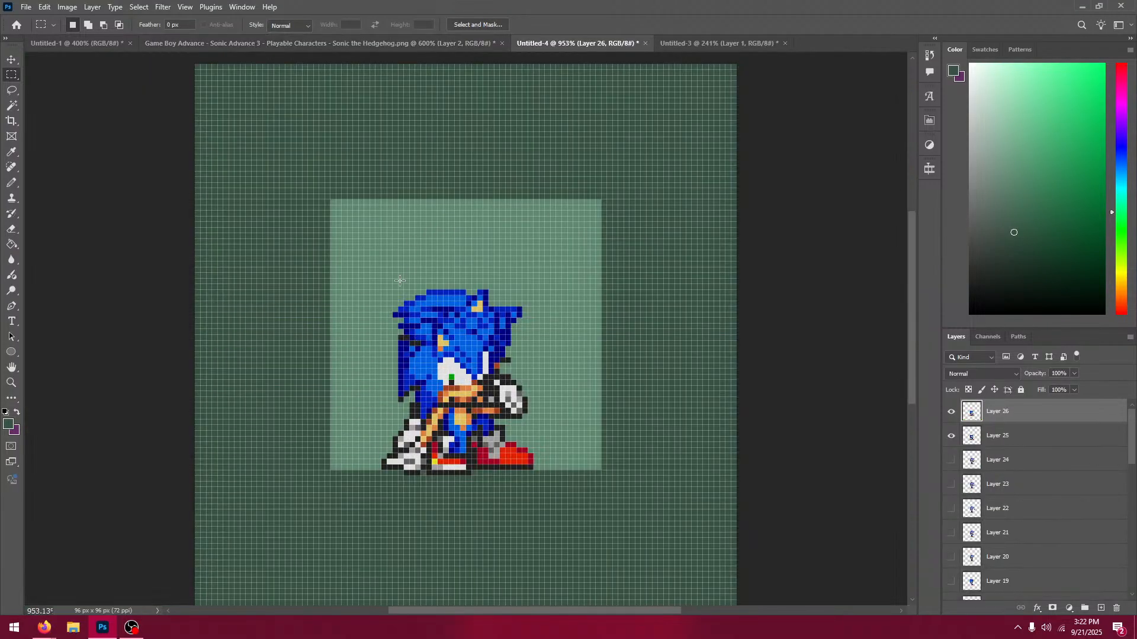
drag(398, 261, 574, 476)
key(ctrl+j)
Step: Move the Layer 27 sprite down to the shared ground line and fine-tune its horizontal position against Layer 26 by toggling its visibility
key(v)
drag(540, 287, 546, 346)
click(952, 413)
click(952, 413)
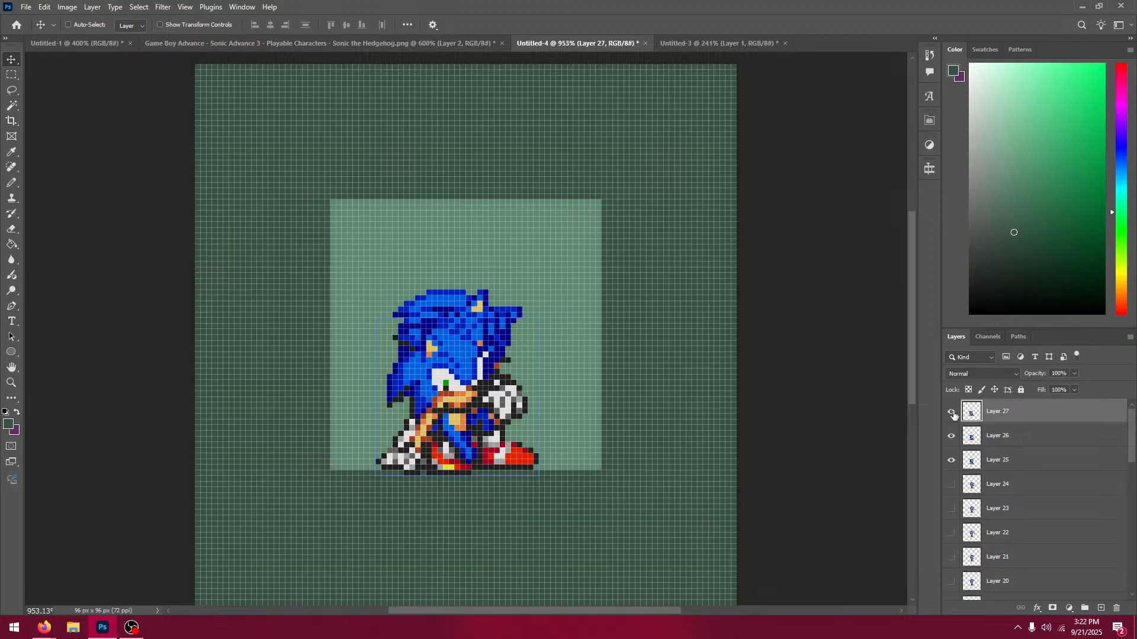
click(952, 413)
click(952, 412)
click(951, 413)
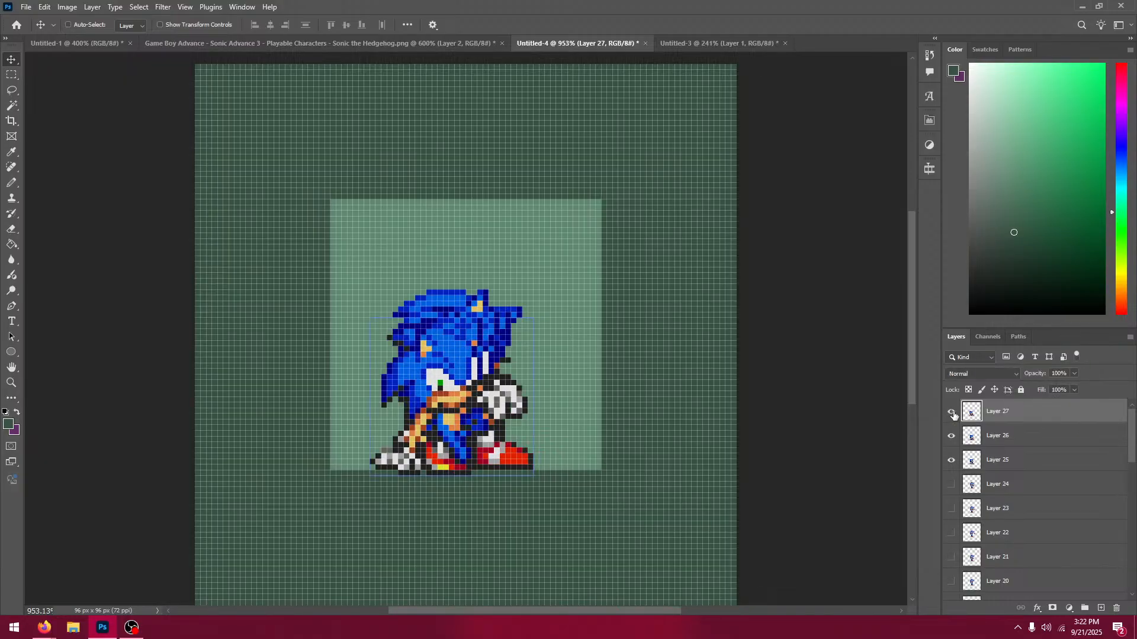
click(952, 412)
click(952, 412)
click(952, 413)
Step: Copy the seated Sonic frame leaning on one hand with a leg extended from the sprite sheet into Untitled-4
click(414, 45)
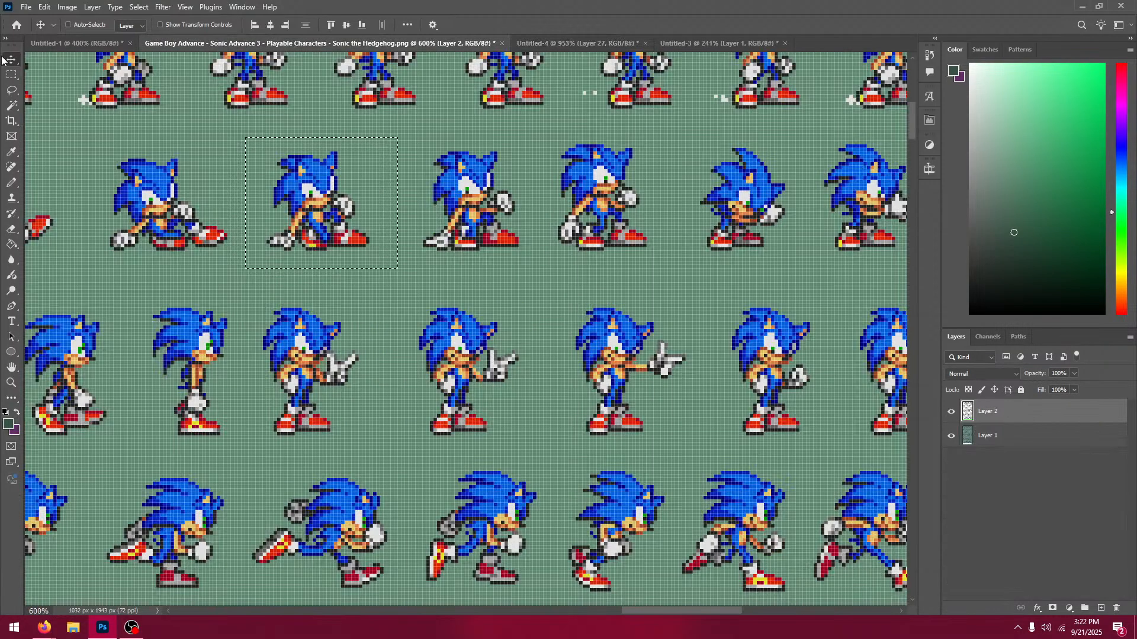
click(12, 74)
drag(169, 177, 263, 203)
mouse_move(161, 148)
mouse_down()
mouse_move(375, 268)
mouse_move(360, 297)
mouse_up()
key(ctrl+c)
click(573, 44)
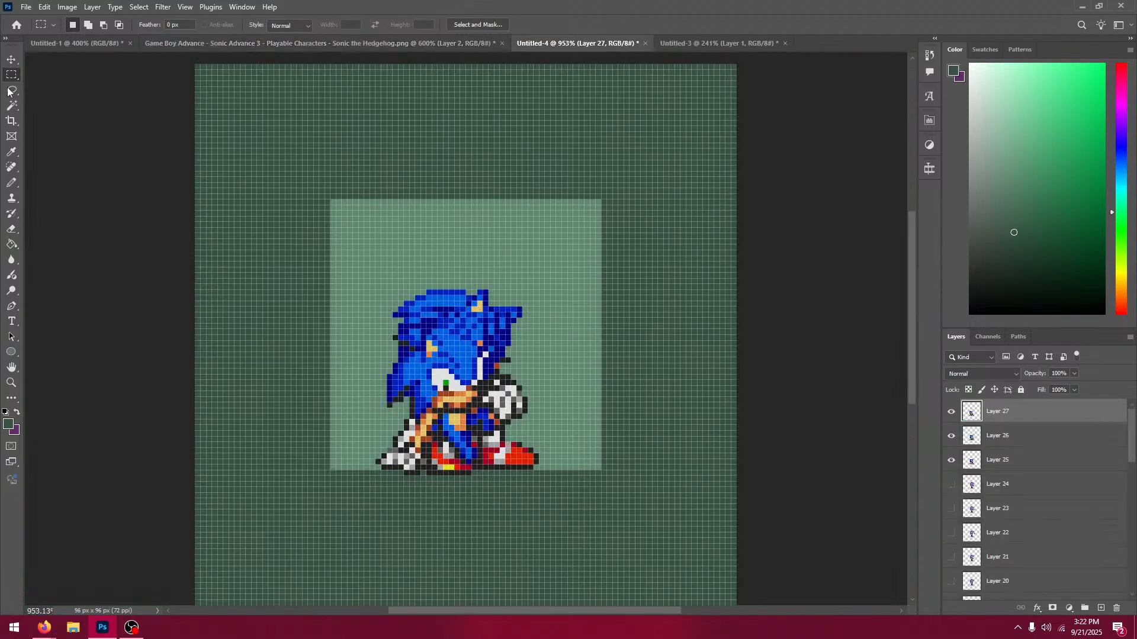
key(v)
key(ctrl+v)
Step: Move the seated sprite down to the ground line and check its alignment with the previous frame by toggling its visibility
drag(546, 344, 549, 408)
click(951, 411)
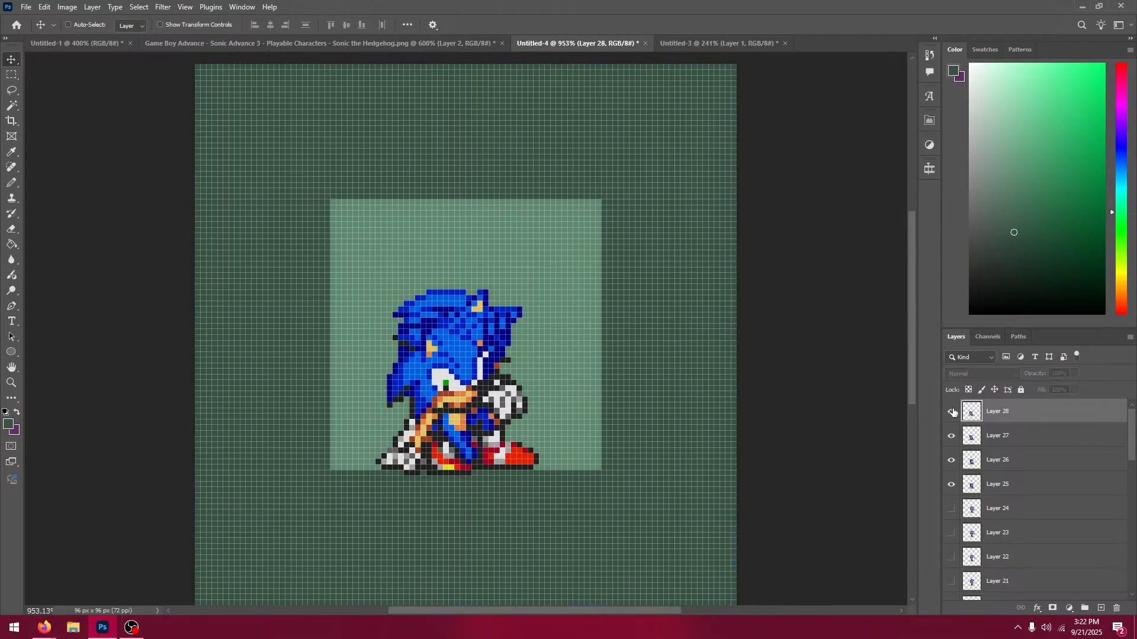
click(951, 411)
click(951, 411)
click(952, 412)
click(951, 412)
click(953, 413)
click(953, 413)
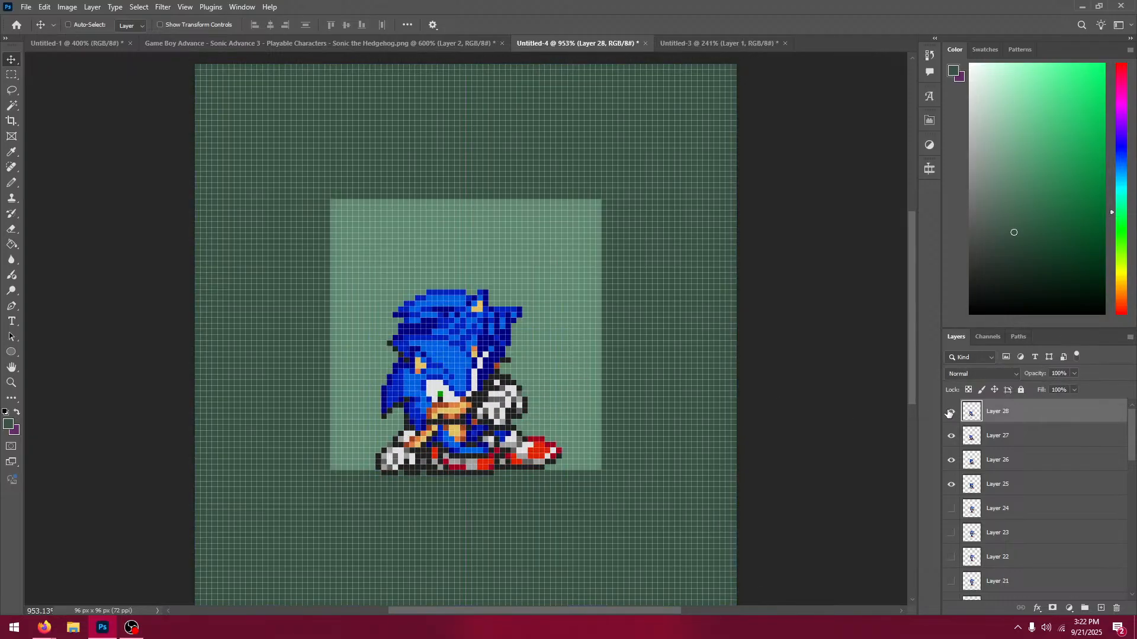
Step: Hide Layer 26 and Layer 25, leaving Layer 27 shown for comparison with Layer 28
click(952, 441)
click(952, 463)
click(952, 484)
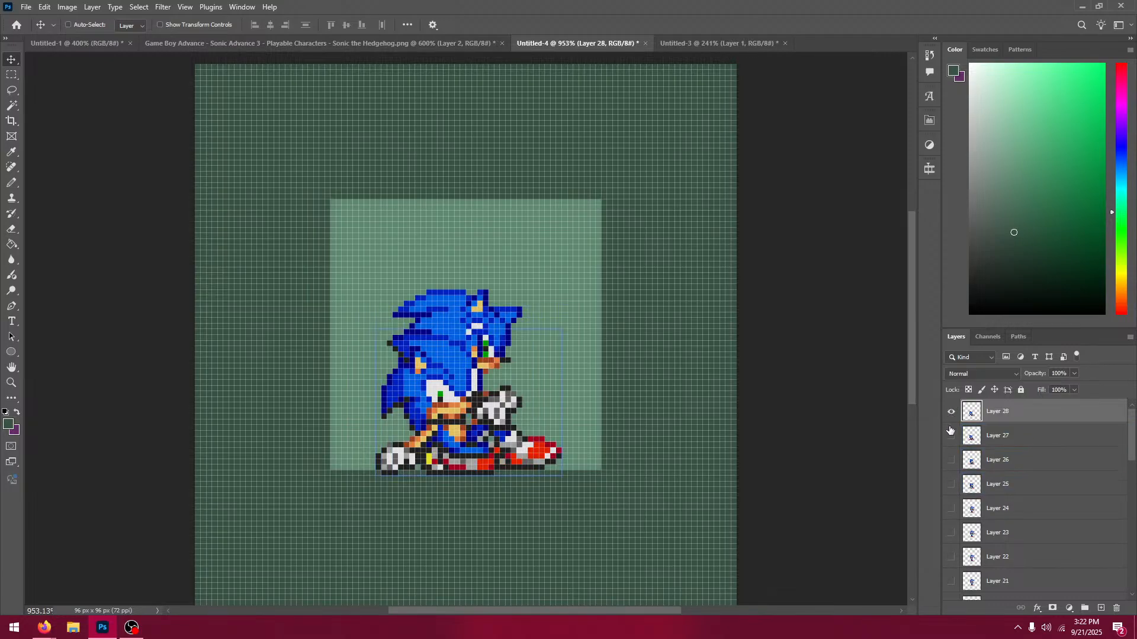
click(950, 435)
click(951, 412)
click(951, 413)
Step: Copy the reclining Sonic frame with both legs stretched out from the sprite sheet into Untitled-4
click(418, 43)
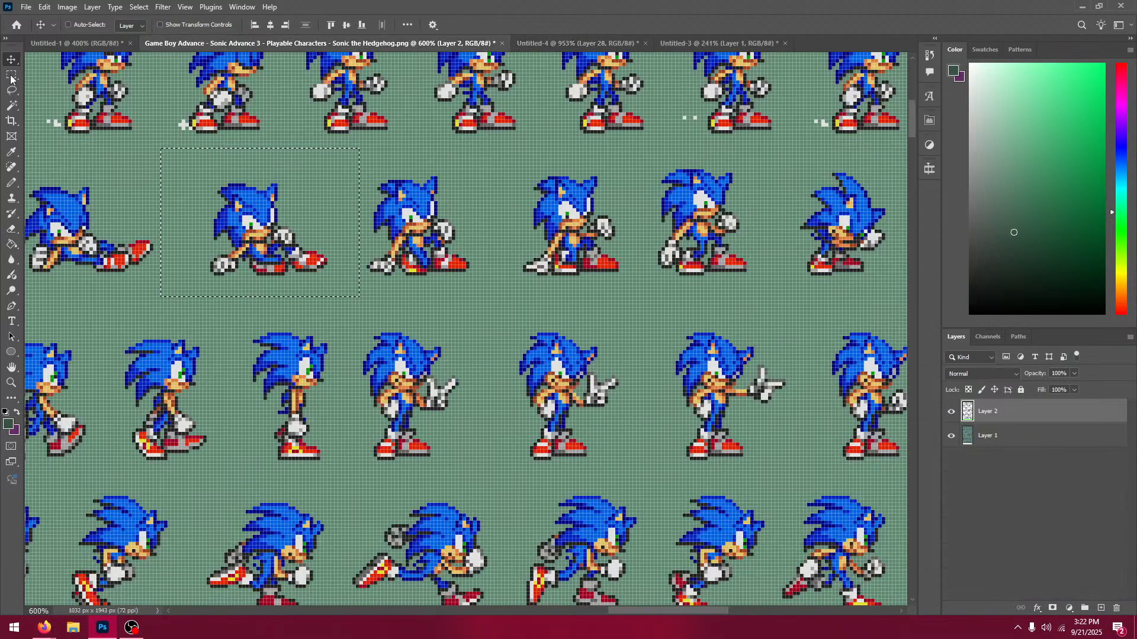
click(11, 76)
drag(115, 151, 432, 194)
drag(324, 208, 479, 431)
click(531, 45)
key(v)
key(ctrl+v)
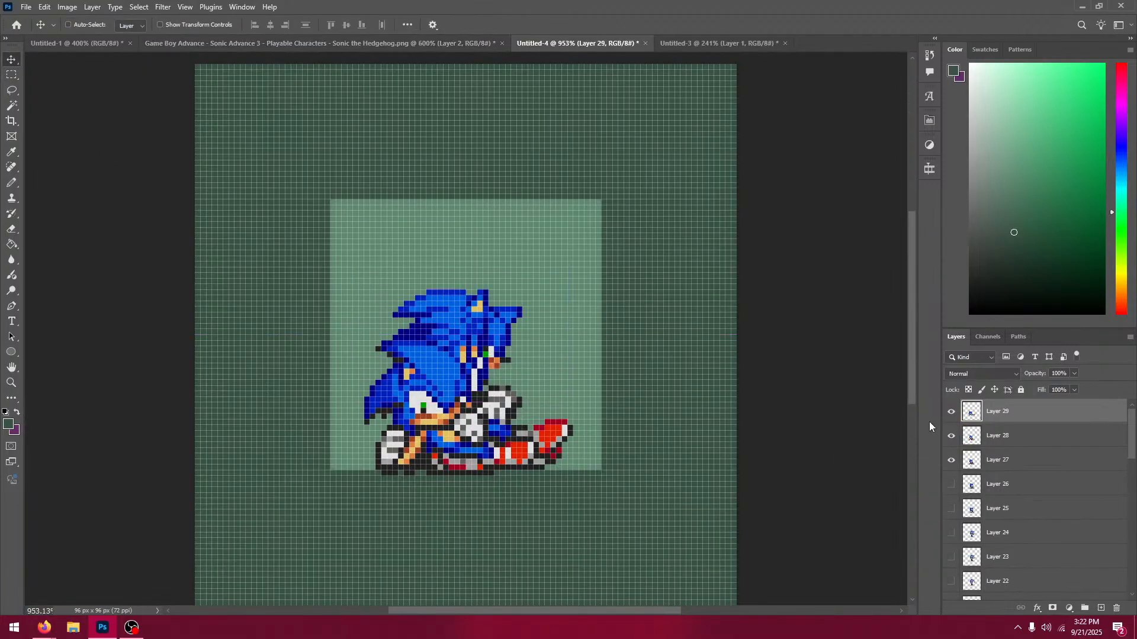
Step: Nudge the reclining Layer 29 sprite 1 px right, toggling its visibility to compare it with Layer 28
click(951, 410)
click(952, 411)
click(952, 411)
click(951, 411)
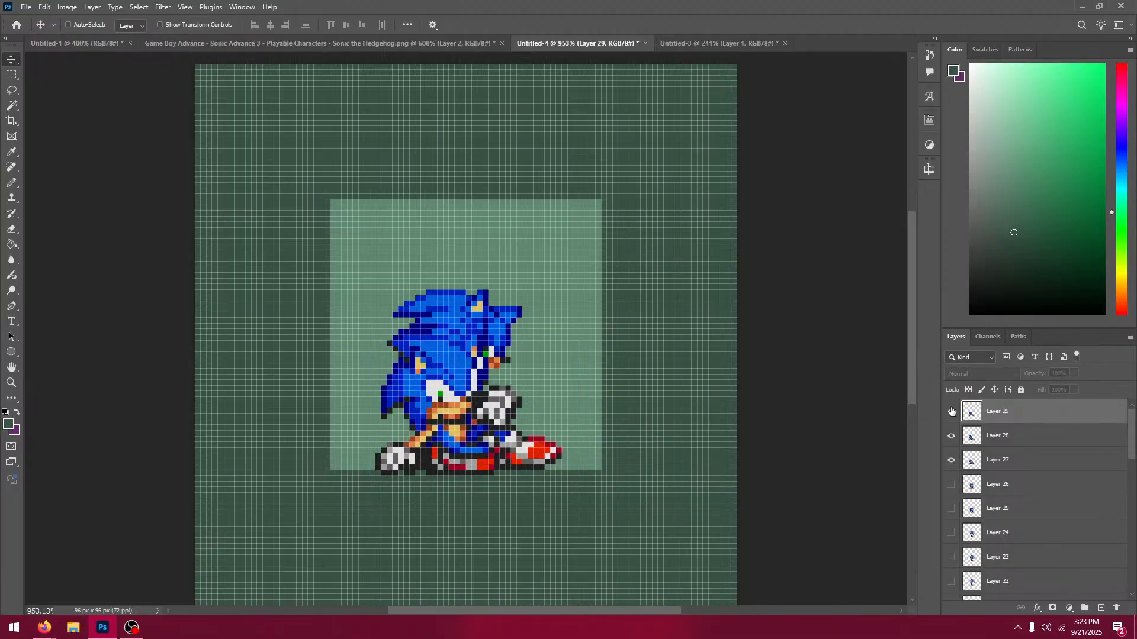
click(951, 411)
click(951, 411)
click(951, 411)
click(951, 411)
click(951, 411)
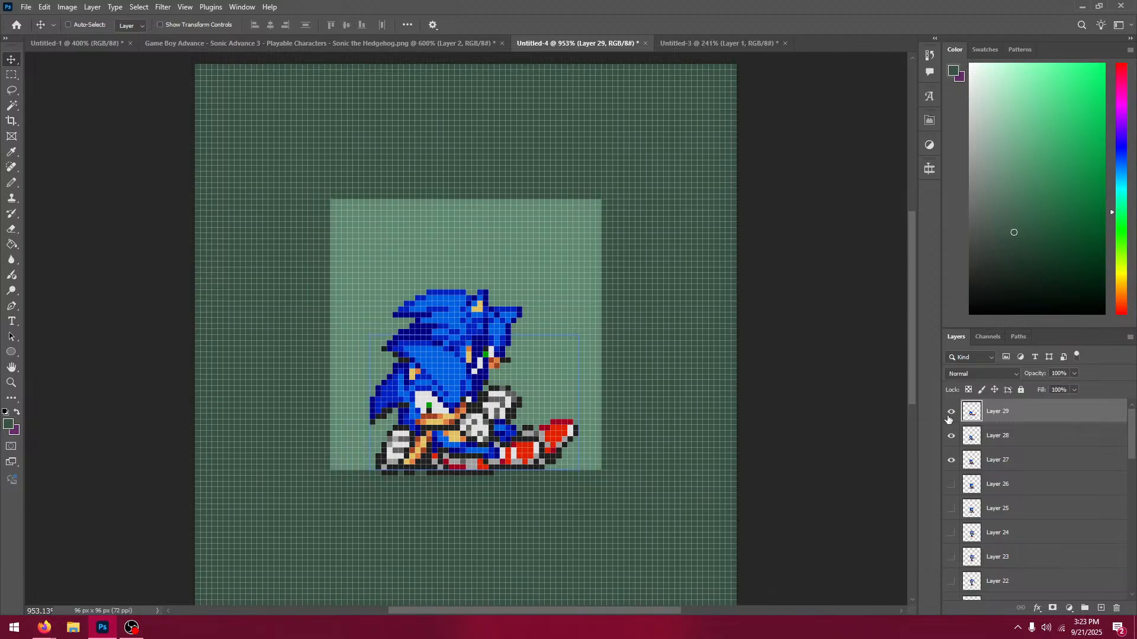
Step: Copy the reclining frame with the raised foot, about 45 px wide, from the sprite sheet into Untitled-4
click(221, 46)
click(15, 79)
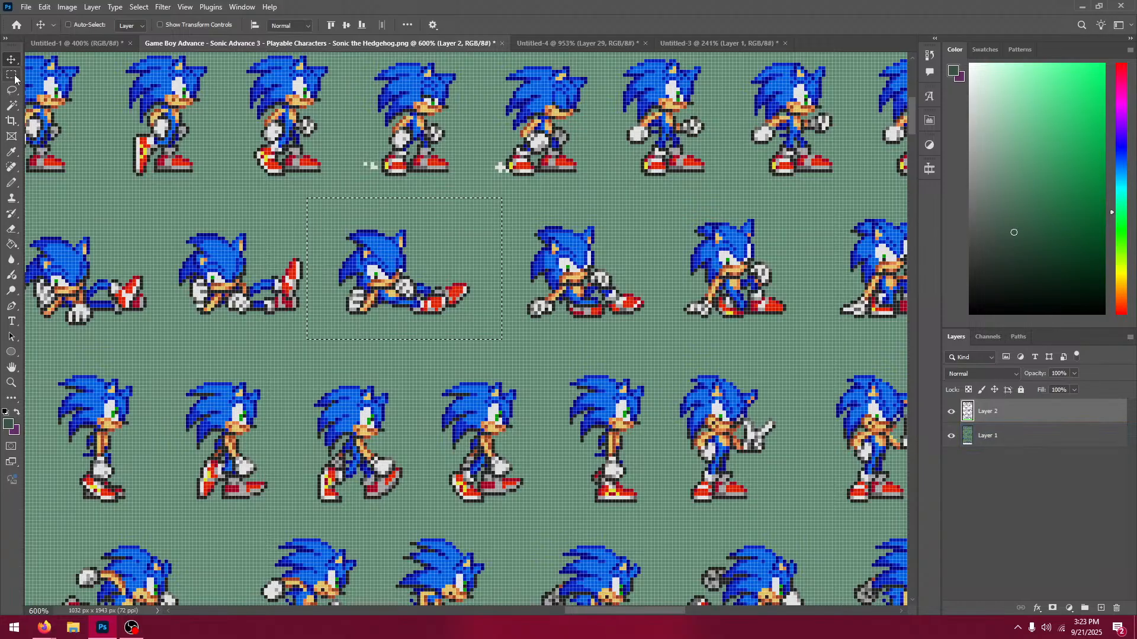
click(169, 174)
drag(156, 209, 313, 323)
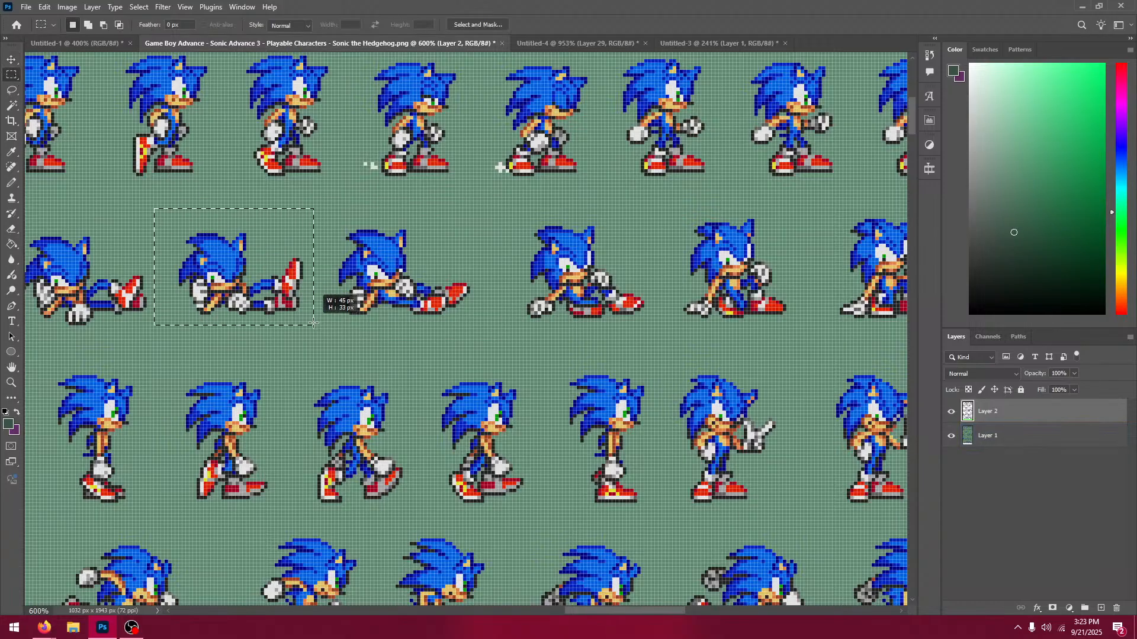
click(544, 45)
click(11, 59)
key(ctrl+v)
Step: Move the raised-foot sprite down to the ground line and hide Layer 27 and Layer 28
drag(516, 331, 517, 410)
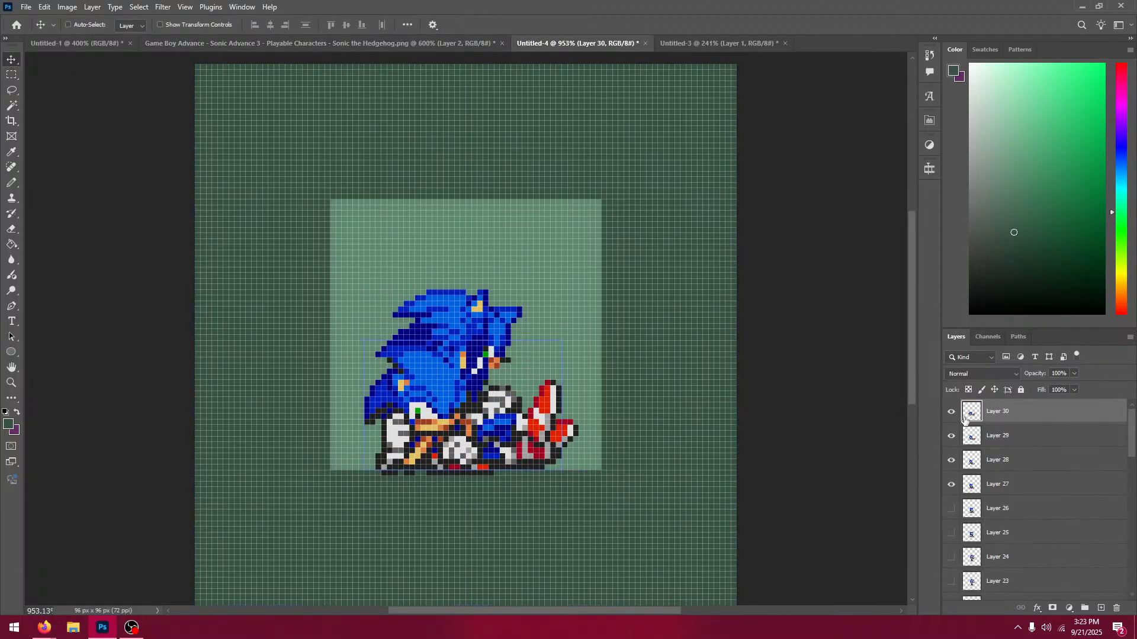
click(952, 485)
click(951, 462)
Step: Toggle the visibility of Layer 30 repeatedly to compare its position with Layer 29
click(953, 413)
click(953, 413)
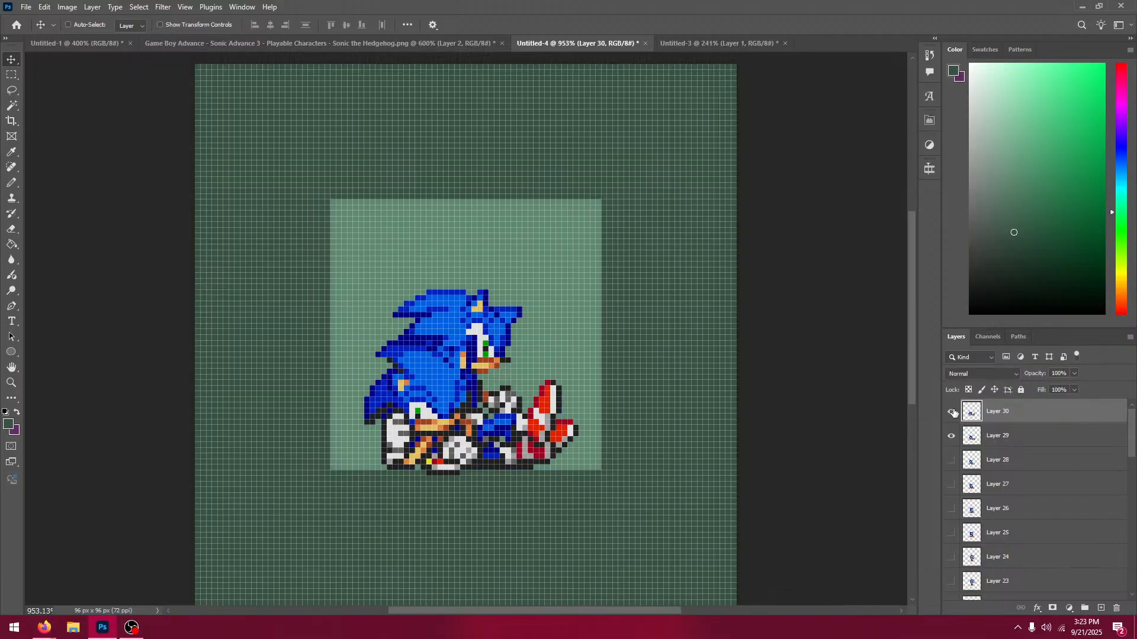
click(953, 414)
click(954, 413)
click(953, 413)
click(953, 413)
click(954, 414)
click(953, 413)
Step: Copy the lying Sonic frame with one hand lowered, just left of the raised-foot frame, from the sprite sheet into Untitled-4
click(266, 42)
key(m)
drag(319, 164, 388, 190)
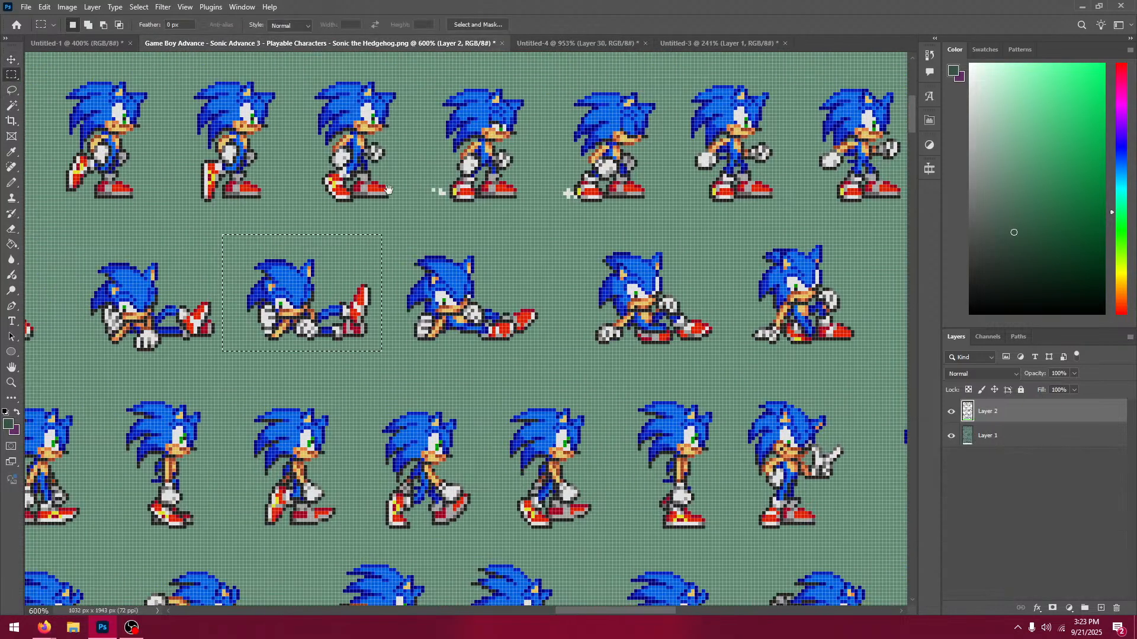
mouse_move(73, 243)
mouse_down()
mouse_move(343, 223)
mouse_move(525, 334)
mouse_move(500, 347)
mouse_up()
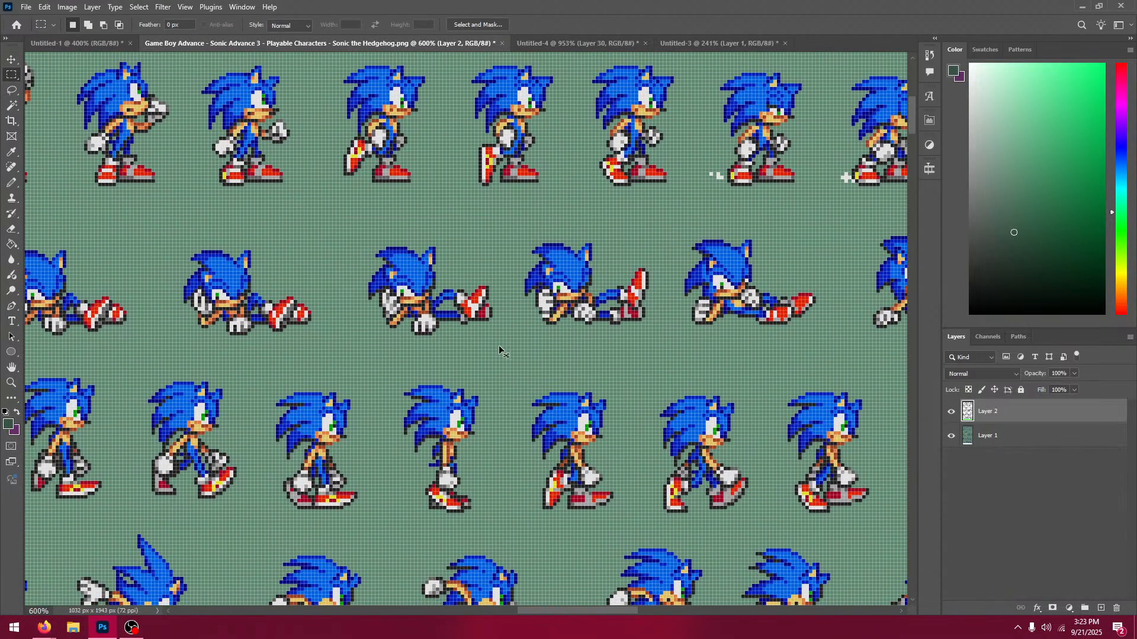
key(ctrl+c)
click(536, 45)
key(v)
key(ctrl+v)
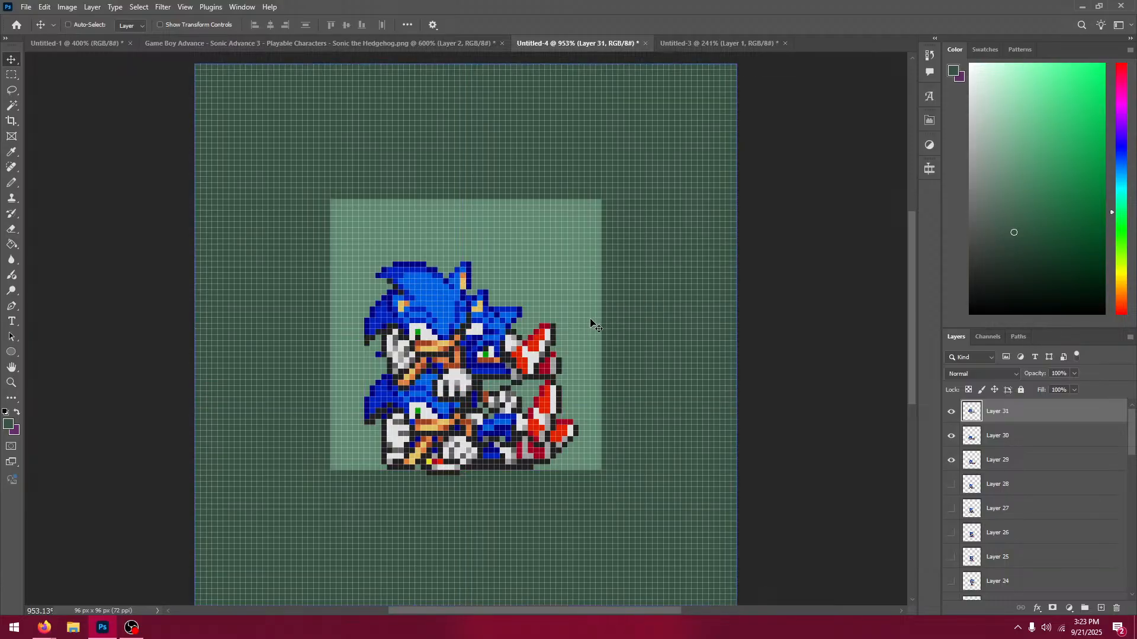
Step: Move the lowered-hand sprite about 14 px down over Layer 30 and check its alignment by toggling its visibility
drag(590, 320, 602, 386)
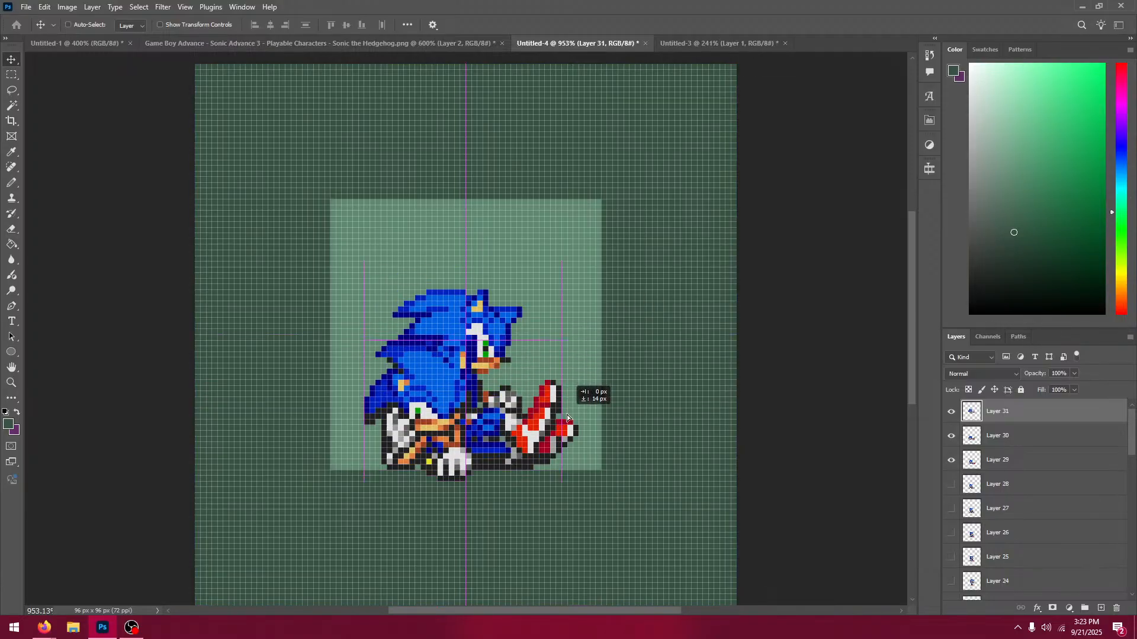
click(950, 412)
click(951, 412)
click(951, 412)
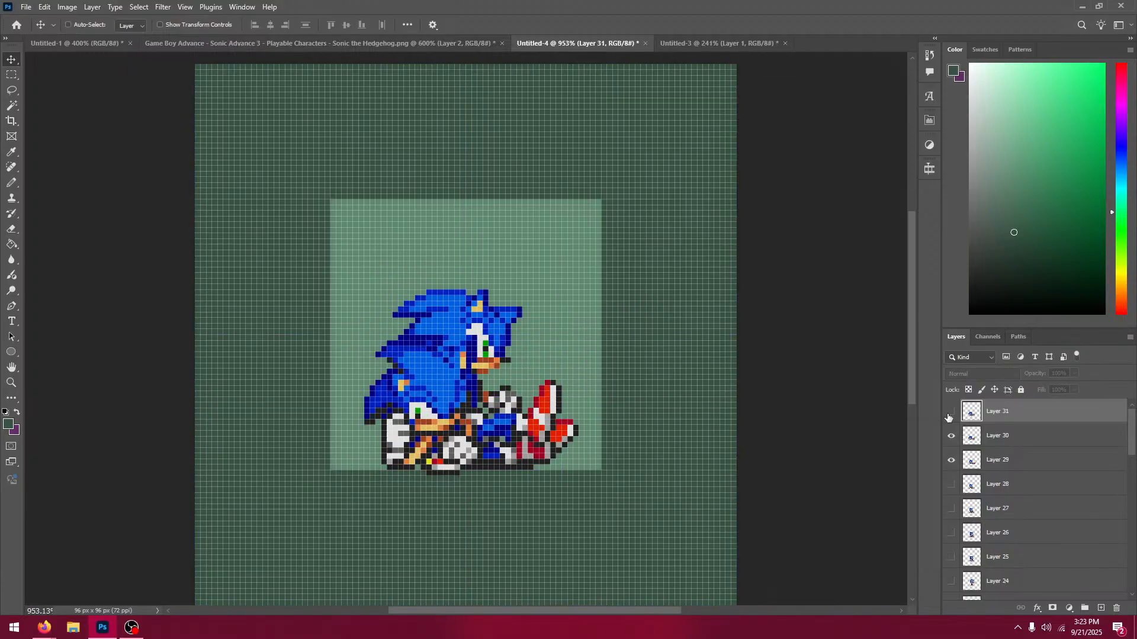
click(951, 412)
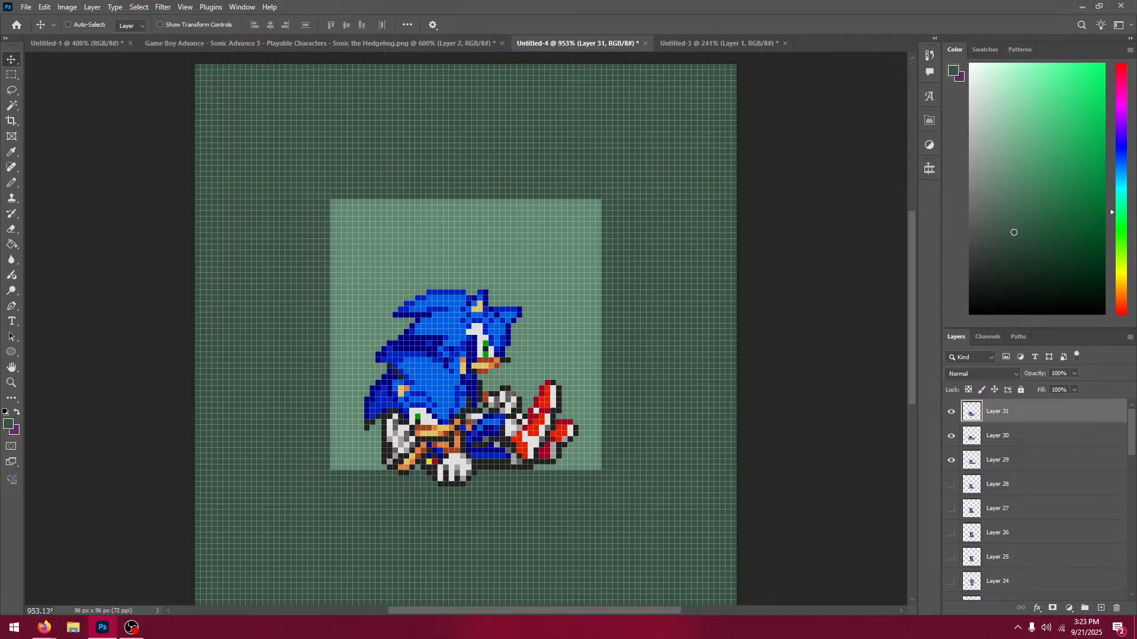
Step: Copy the lying Sonic frame with both feet down, just left of the lowered-hand frame, from the sprite sheet into Untitled-4
key(alt+Tab)
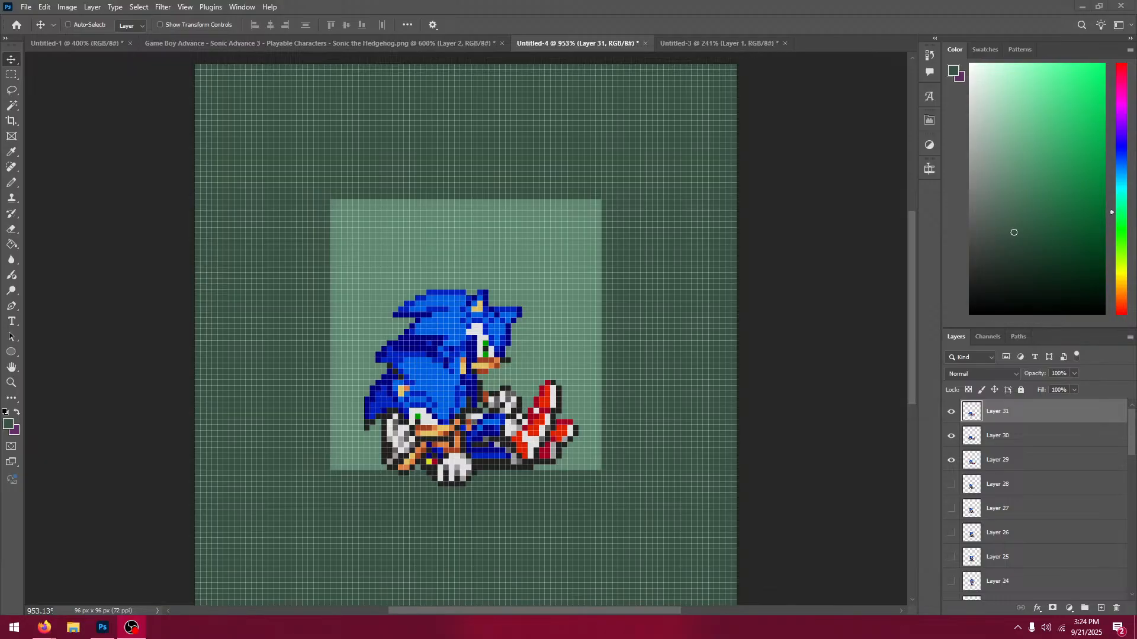
click(279, 44)
key(m)
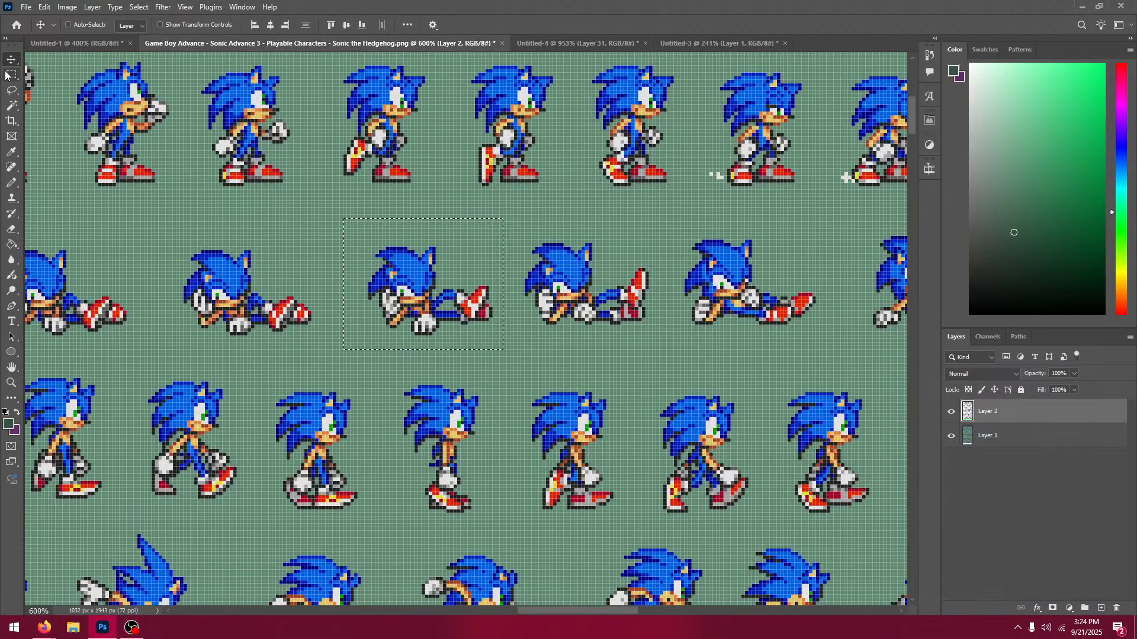
drag(186, 198, 297, 190)
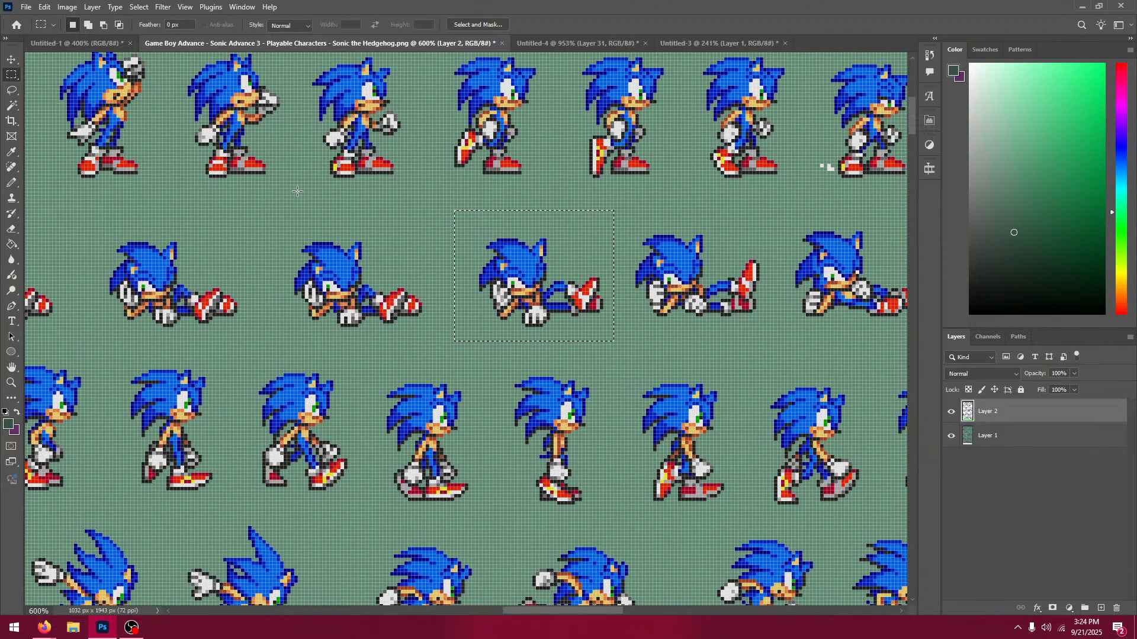
drag(270, 207, 447, 342)
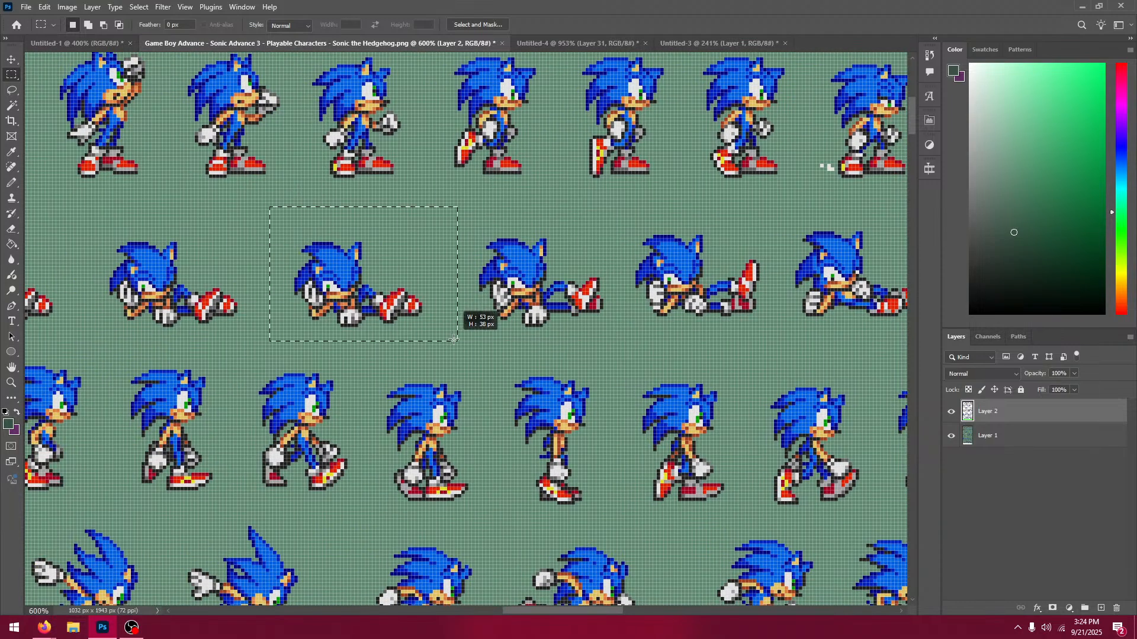
click(555, 44)
key(v)
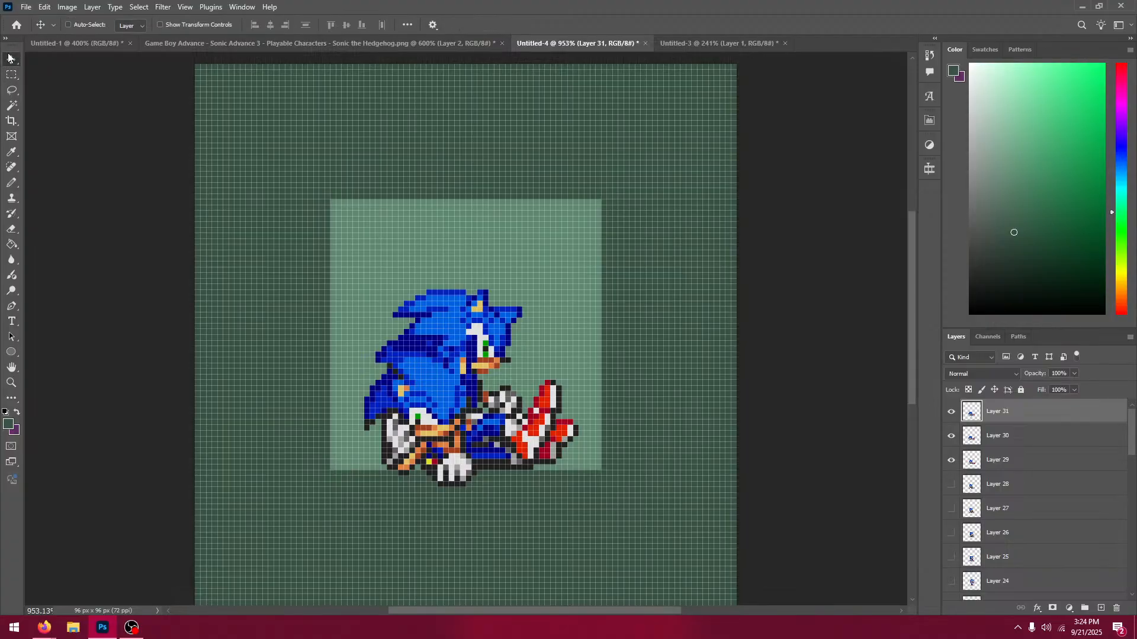
key(ctrl+v)
Step: Move the pasted sprite down over Layer 31 with a 1 px nudge left, checking the alignment by toggling Layer 32's visibility
drag(468, 313, 474, 408)
click(950, 412)
click(951, 412)
key(Left)
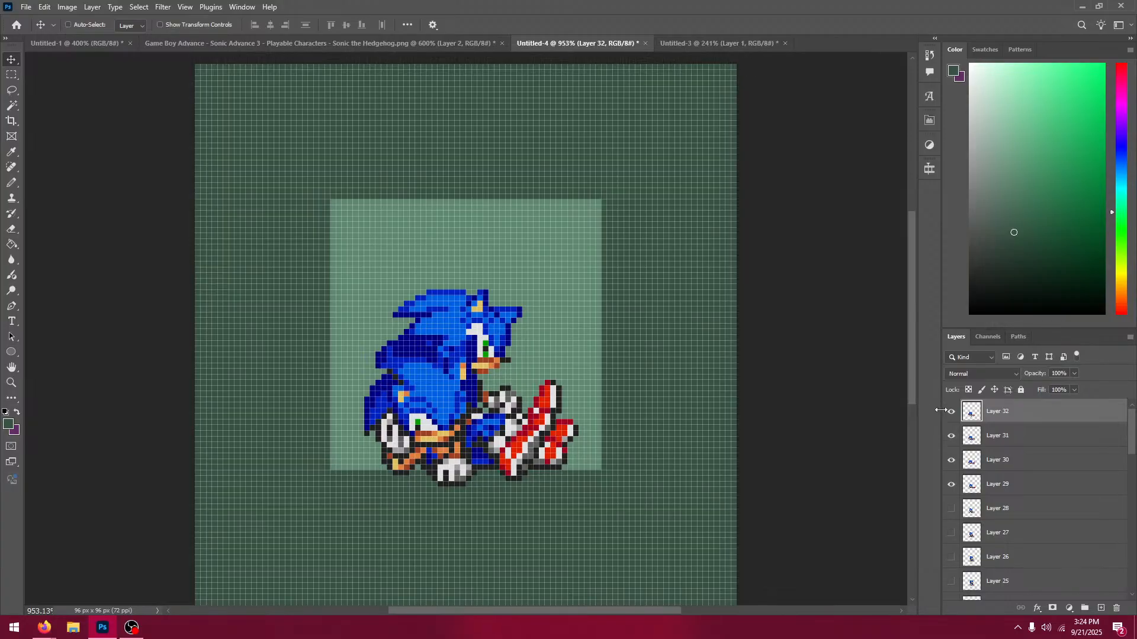
click(950, 413)
click(950, 413)
click(950, 414)
click(951, 413)
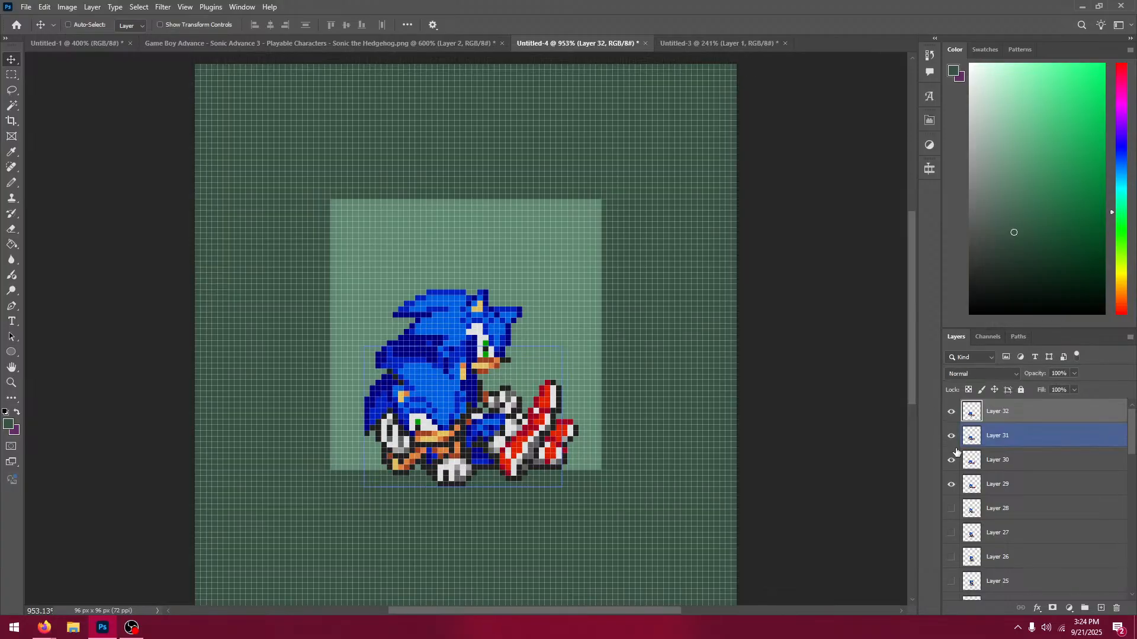
Step: Compare Layers 30, 31 and 32 by toggling their visibility, leaving Layers 29 to 31 hidden and Layer 32 shown
click(950, 484)
click(951, 460)
click(951, 412)
click(950, 413)
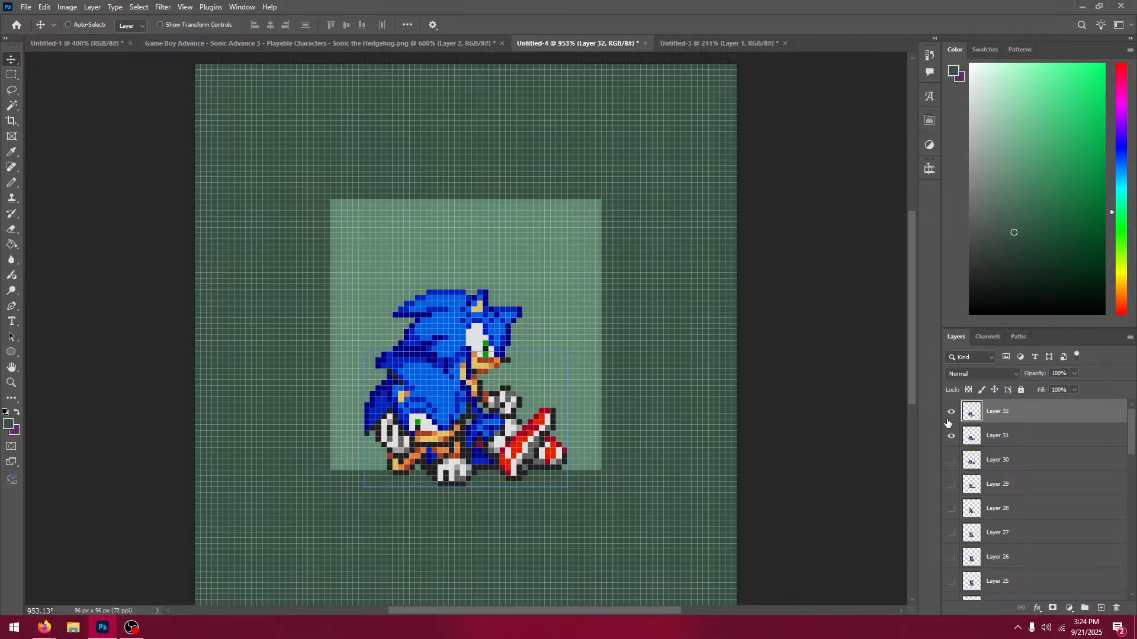
click(951, 436)
click(951, 461)
click(951, 414)
click(952, 435)
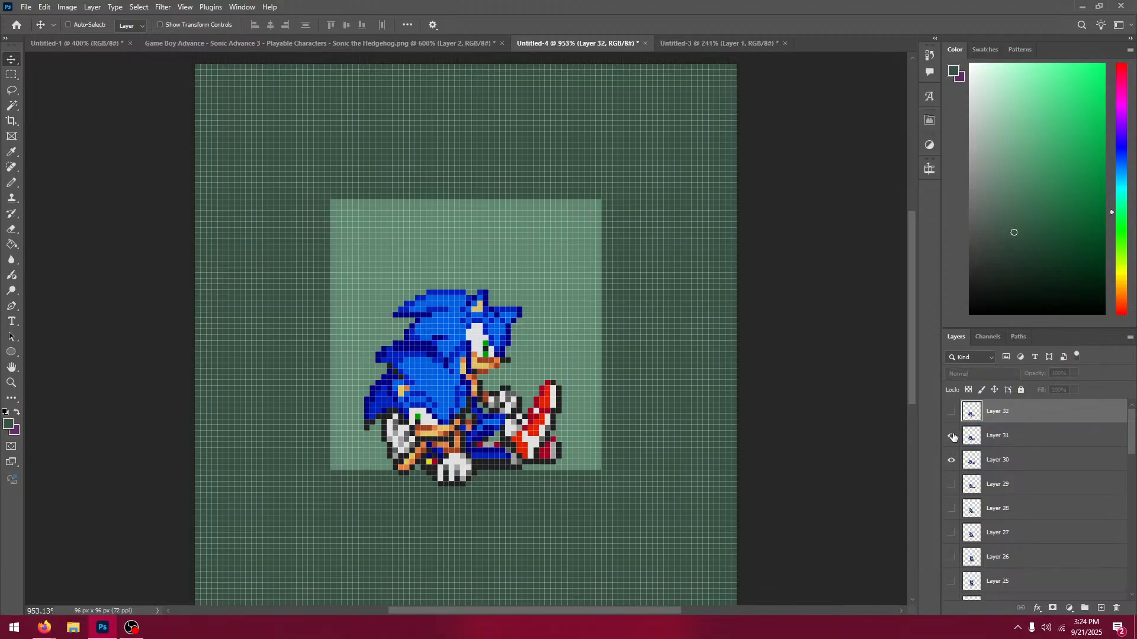
click(951, 413)
click(951, 460)
click(951, 436)
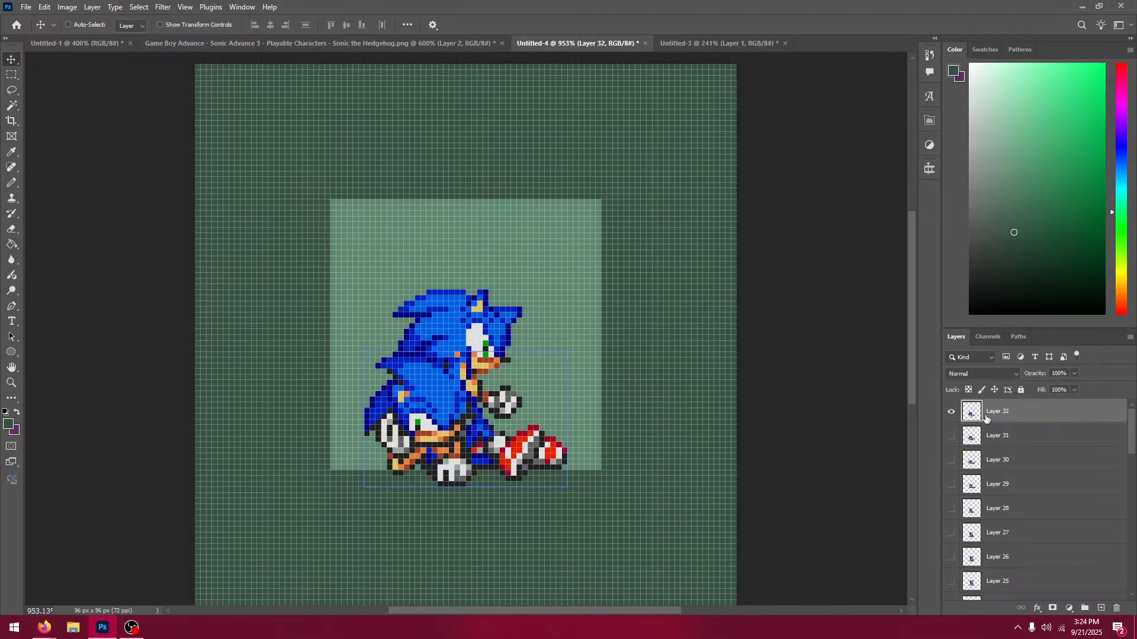
Step: Copy the next open-eyed lying frame to the left from the sprite sheet into Untitled-4 and move it down over Layer 32
click(304, 52)
key(m)
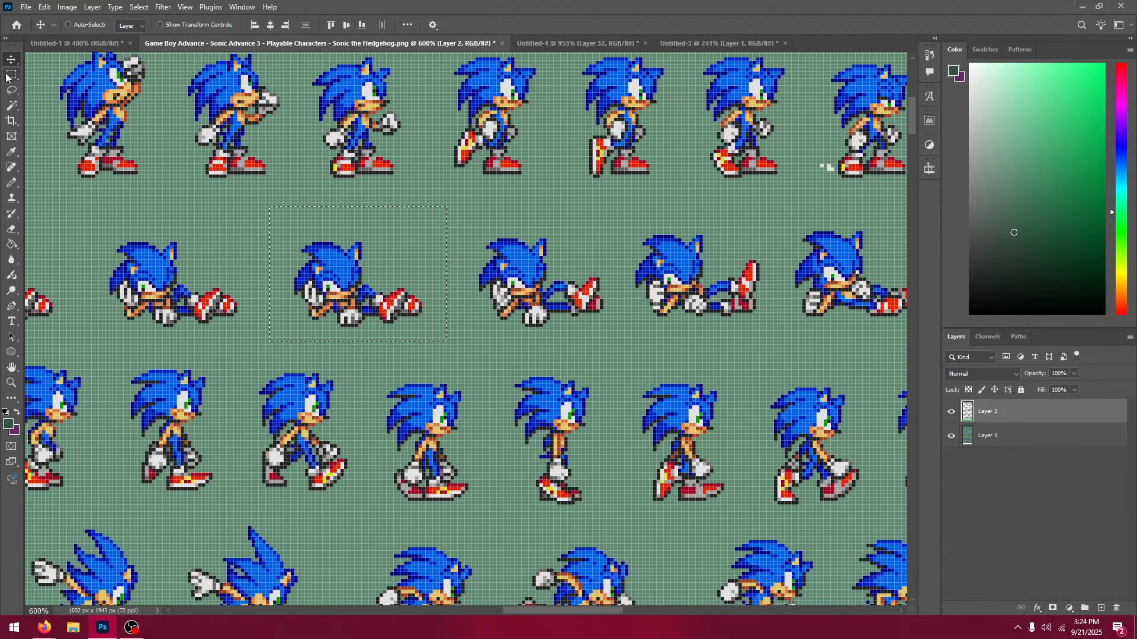
scroll(303, 213, left, 3)
drag(303, 213, 486, 331)
click(577, 43)
click(10, 59)
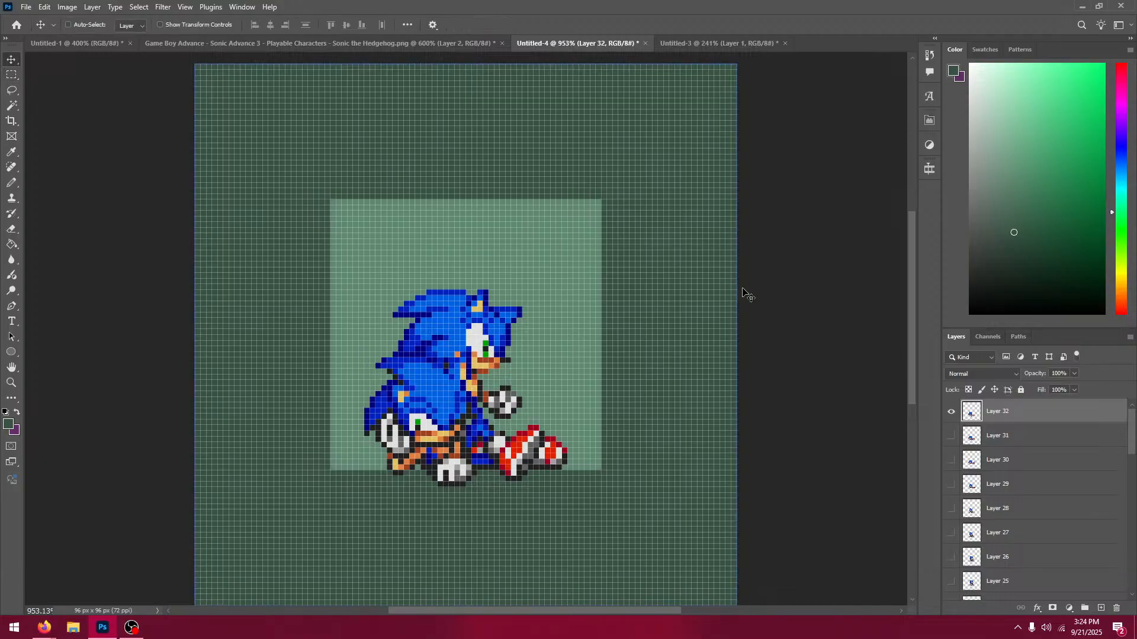
key(ctrl+v)
drag(493, 364, 493, 447)
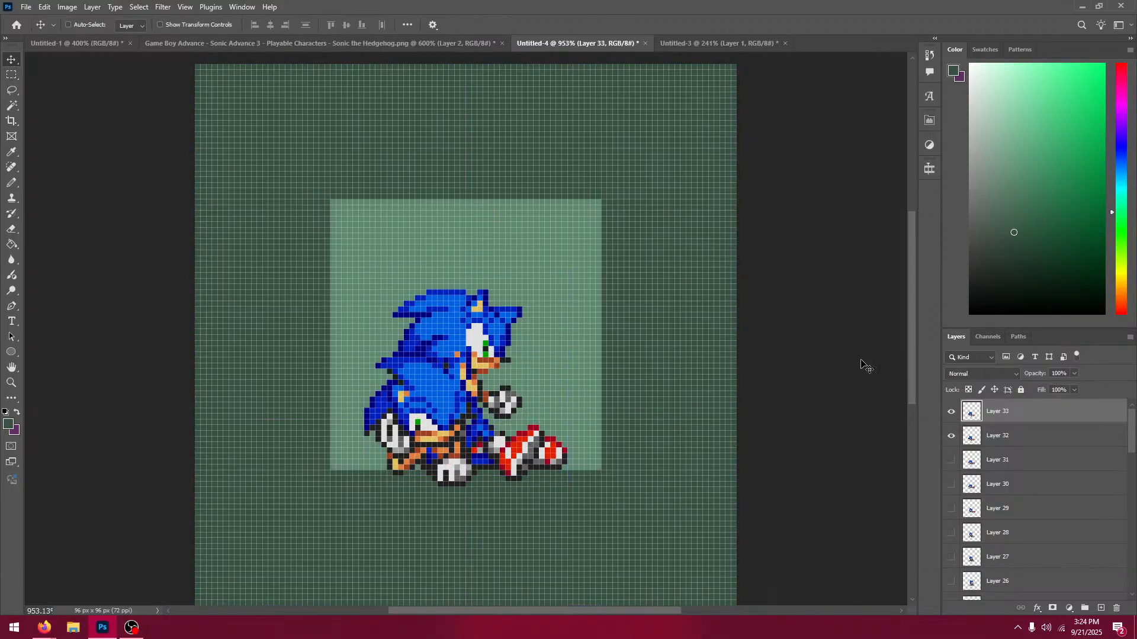
Step: Copy the lying frame with half-closed eyes from the sprite sheet into Untitled-4 and move it down over Layer 33
click(331, 43)
key(m)
drag(136, 225, 214, 234)
mouse_move(392, 212)
mouse_down()
mouse_move(527, 302)
mouse_move(548, 343)
mouse_up()
key(ctrl+c)
click(572, 44)
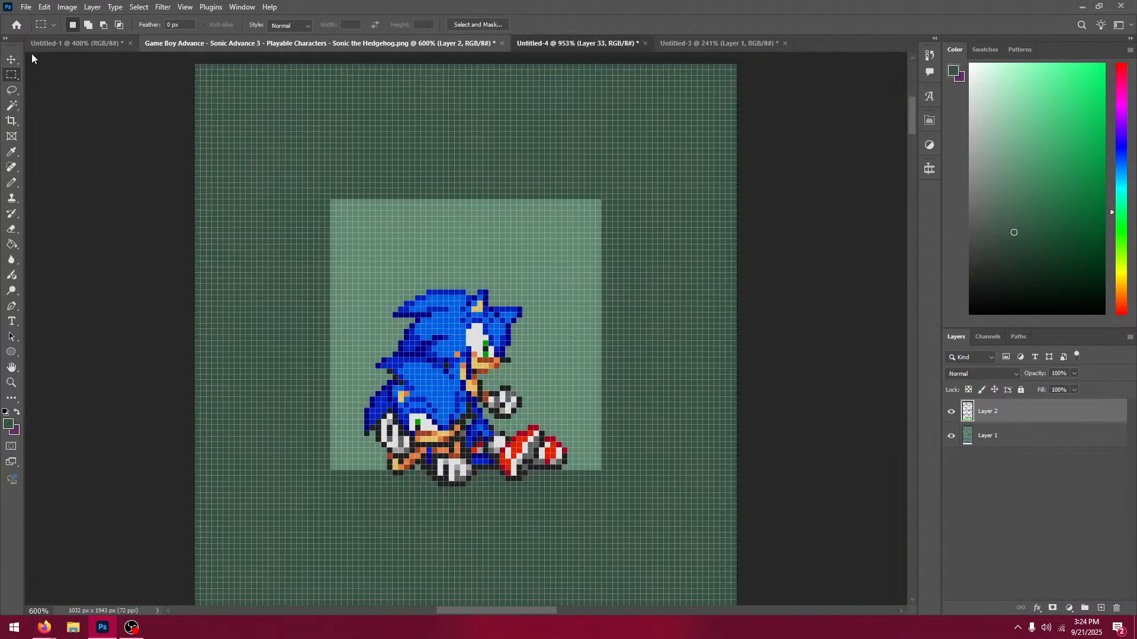
key(v)
key(ctrl+v)
drag(474, 371, 473, 453)
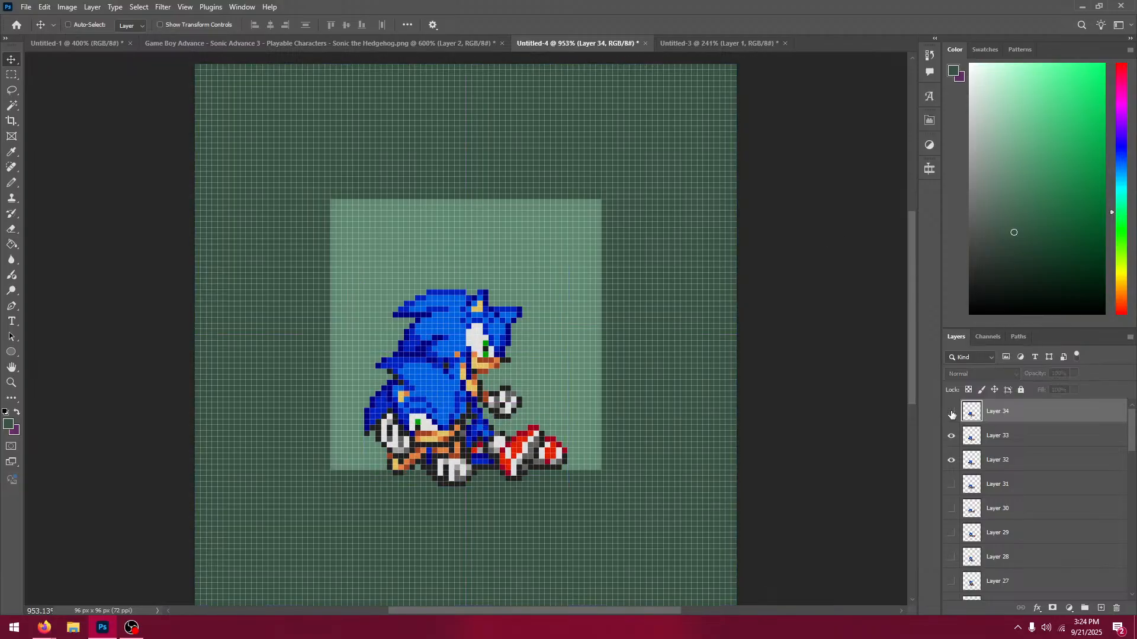
Step: Copy the sleeping Sonic frame with the small bubble from the sprite sheet into Untitled-4 and move it down over Layer 34
click(431, 45)
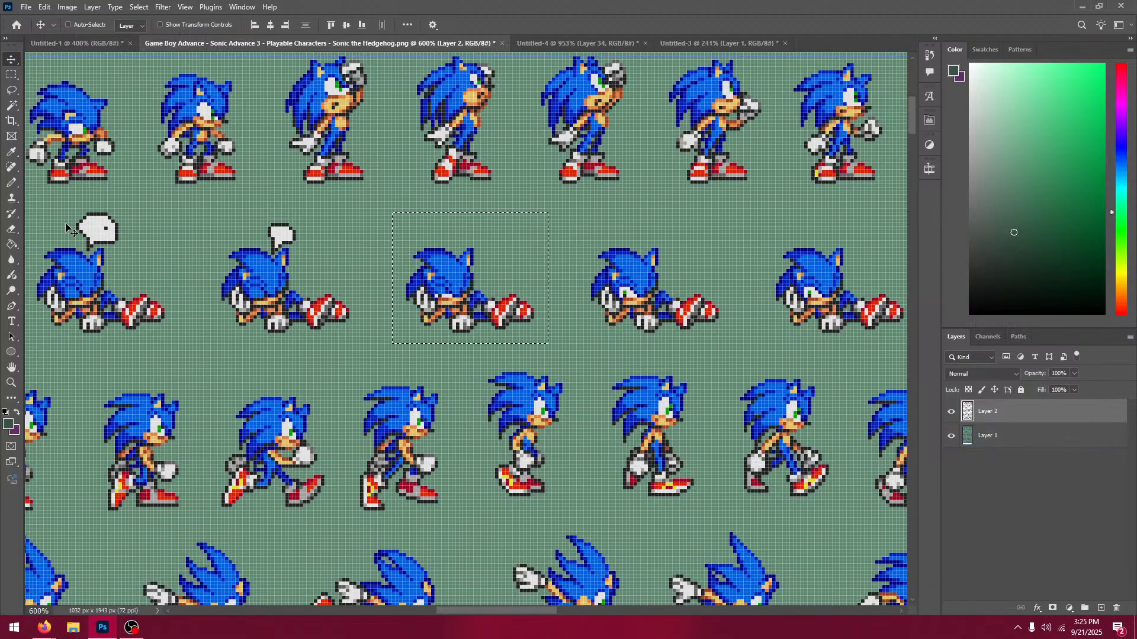
click(12, 75)
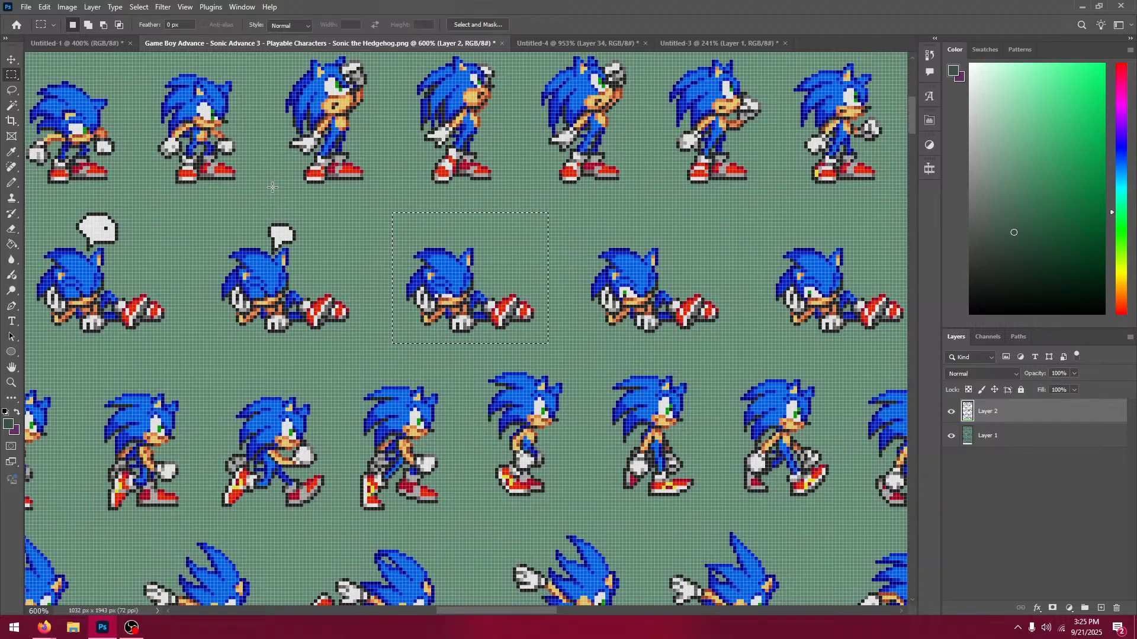
drag(205, 207, 367, 341)
key(ctrl+c)
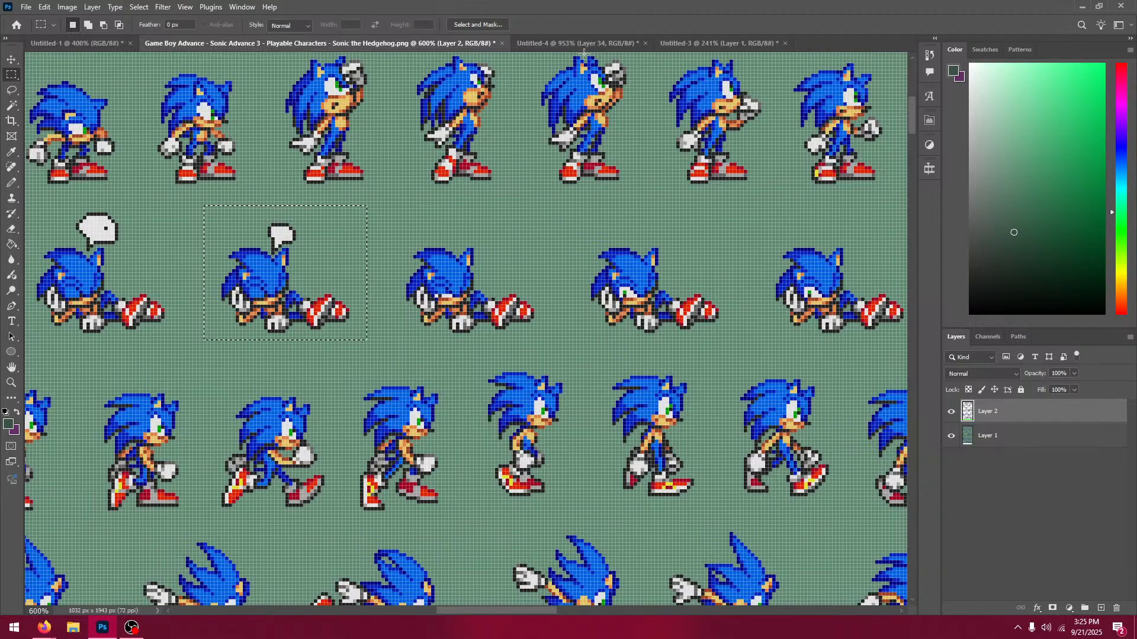
click(577, 43)
key(v)
key(ctrl+v)
drag(445, 371, 449, 436)
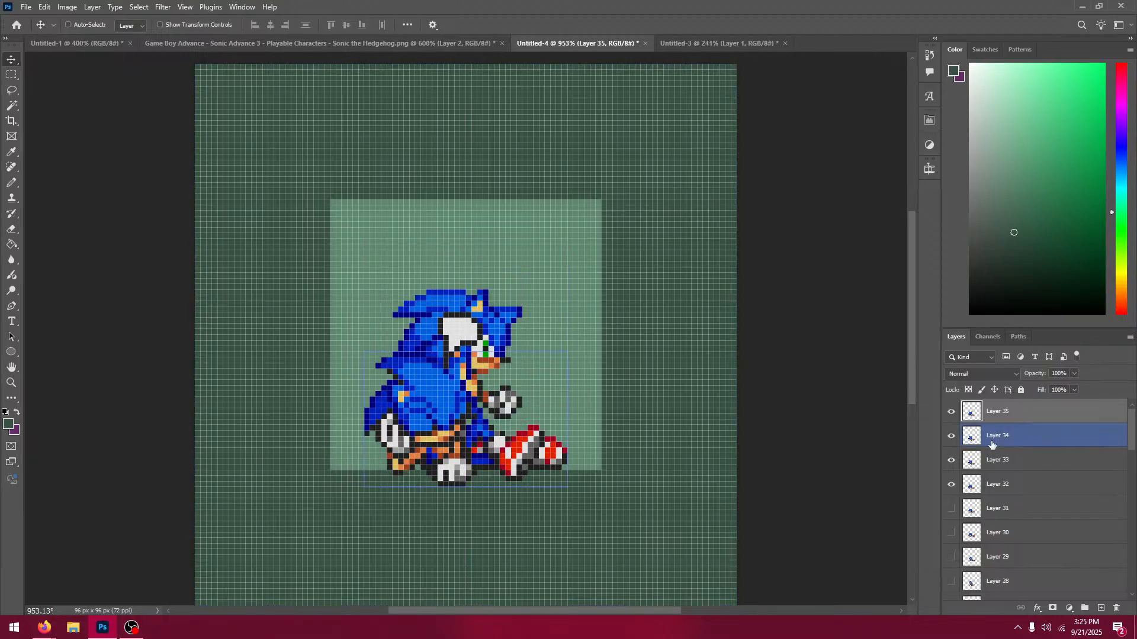
Step: Hide Layers 32 to 34 and the standing sprite on Layer 1
drag(949, 484, 952, 436)
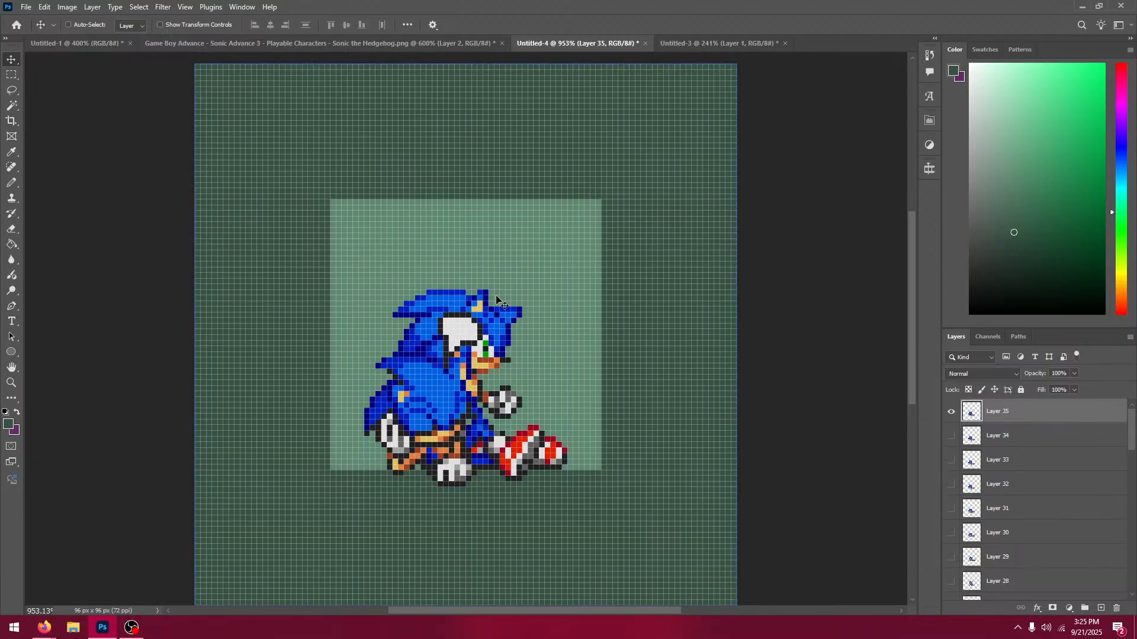
scroll(1041, 499, down, 10)
click(952, 565)
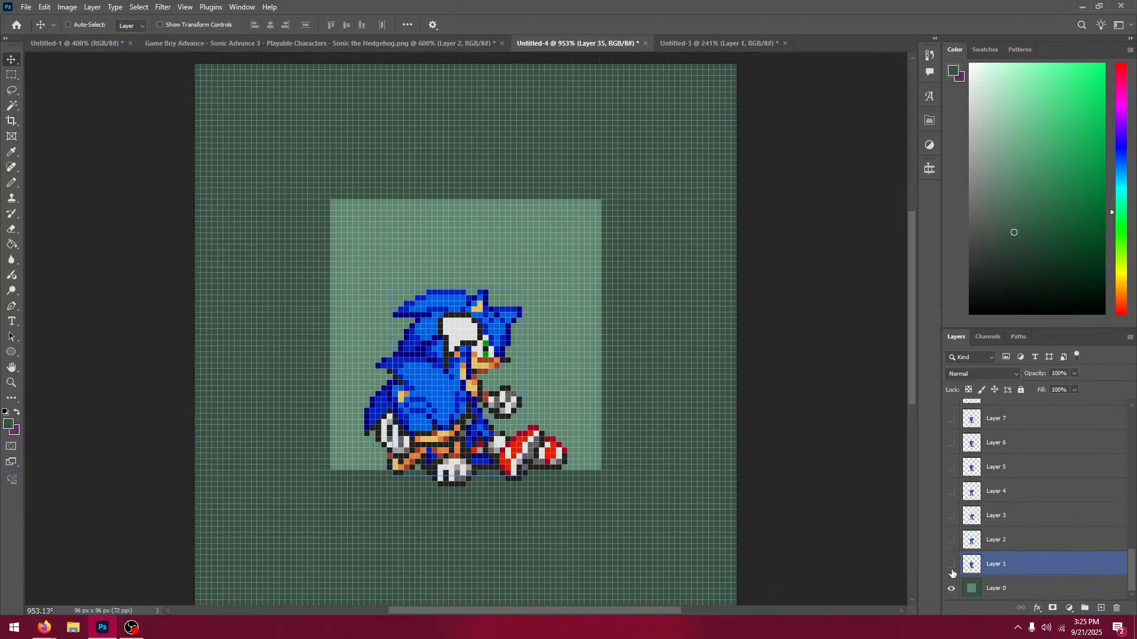
Step: Delete the small bubble above the sleeping Sonic's head on Layer 35 and clear the selection
ctrl+click(735, 382)
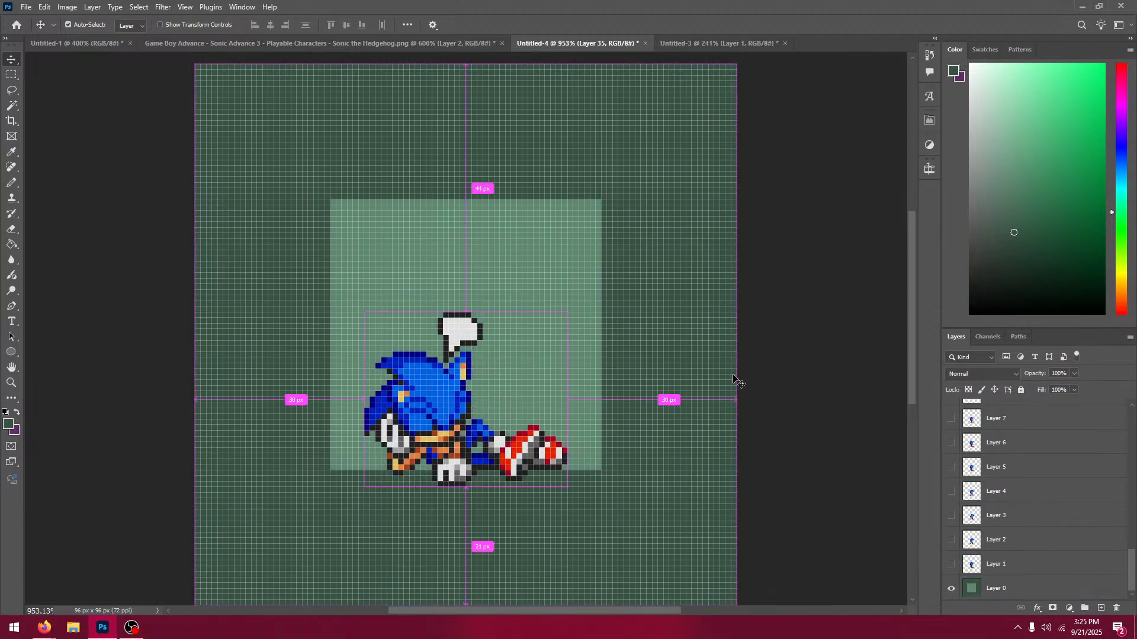
key(ctrl+equal)
key(ctrl+equal)
key(ctrl+equal)
key(ctrl+equal)
scroll(1020, 445, up, 10)
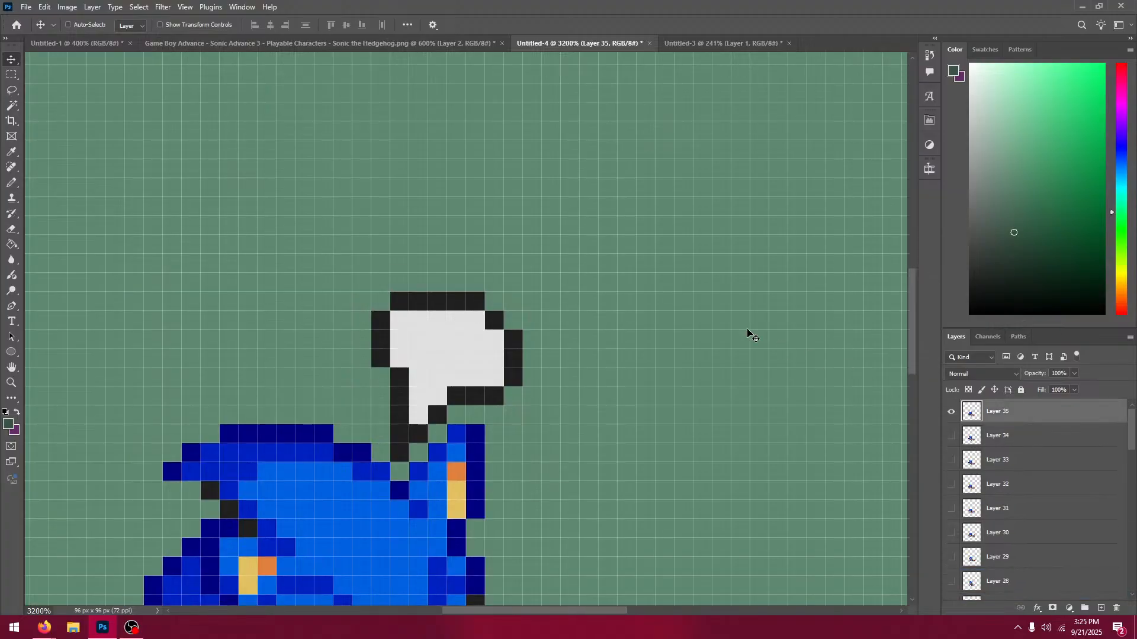
click(12, 74)
drag(371, 273, 522, 424)
drag(394, 428, 419, 453)
key(Delete)
key(ctrl+d)
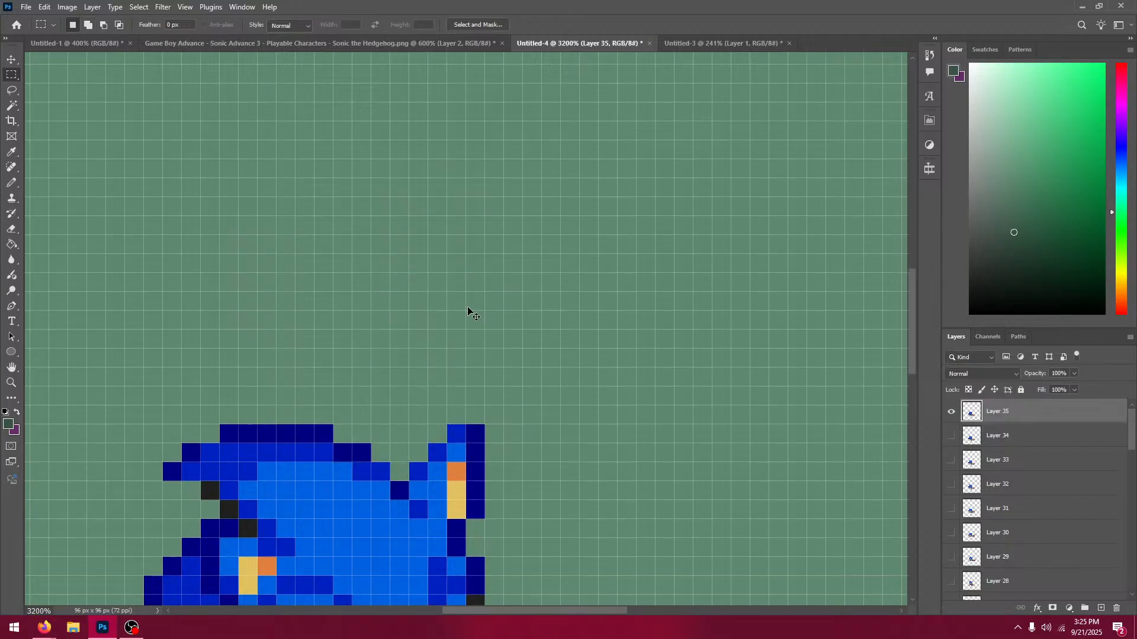
key(ctrl+0)
Step: Compare Layer 35 with Layer 34 by toggling their visibility, leaving both hidden
click(951, 411)
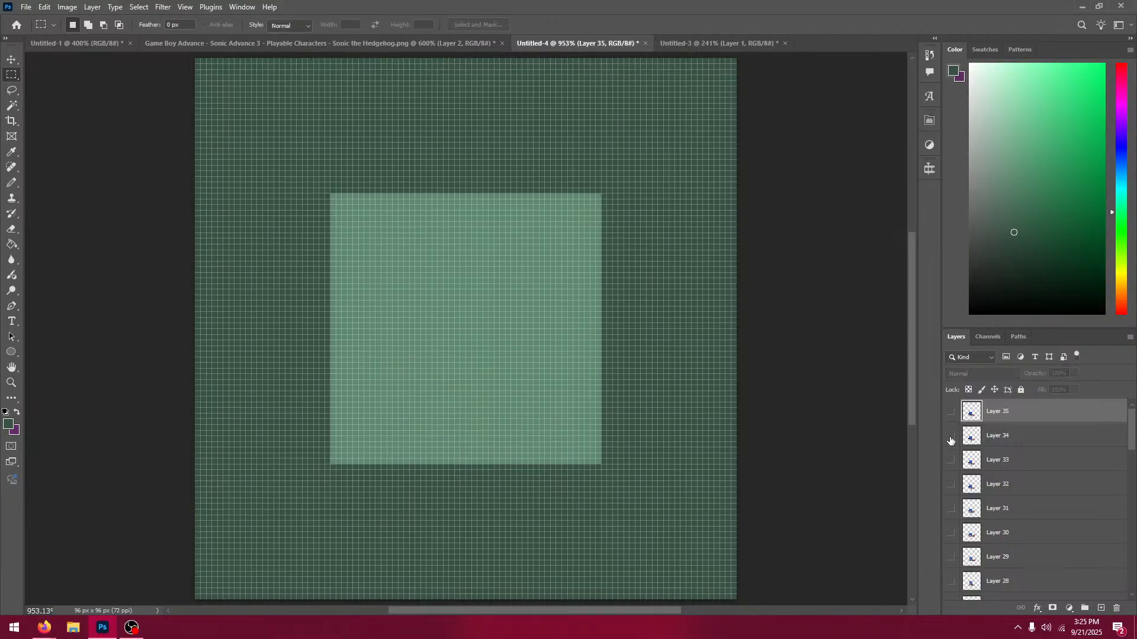
click(951, 436)
click(951, 413)
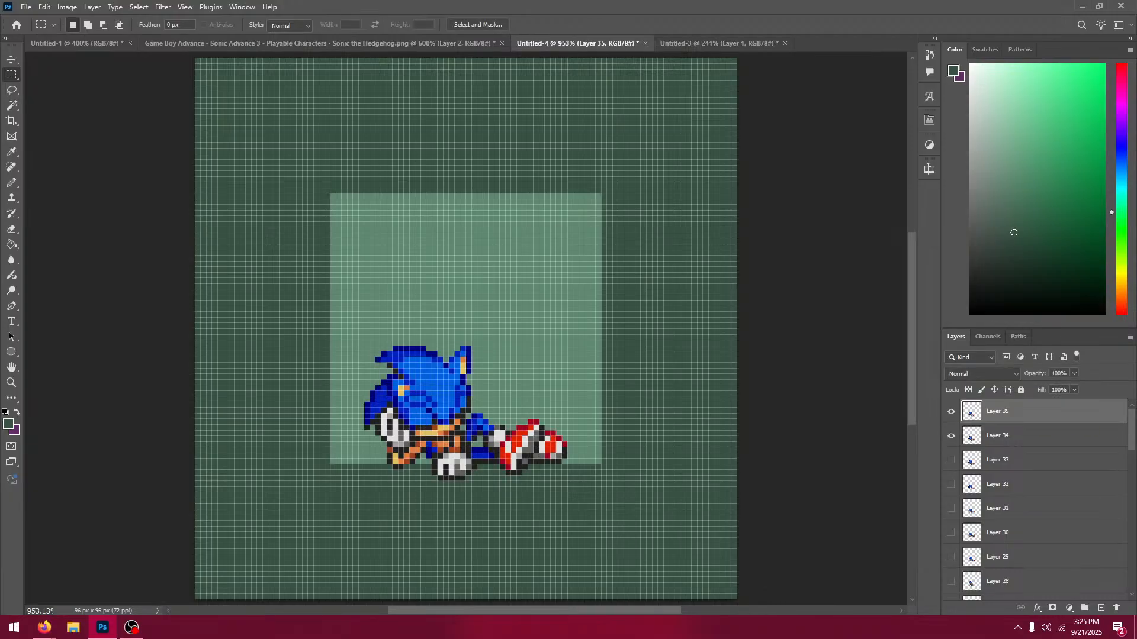
click(951, 412)
click(951, 436)
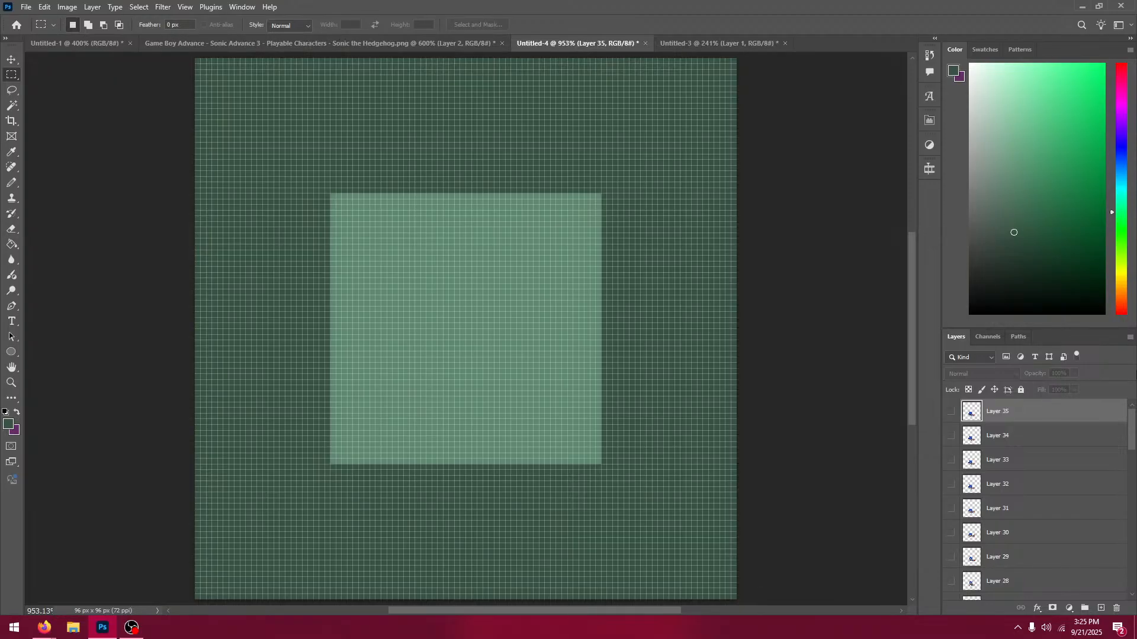
Step: Show the standing sprite on Layer 1 as the alignment reference
scroll(983, 485, down, 7)
scroll(991, 472, down, 3)
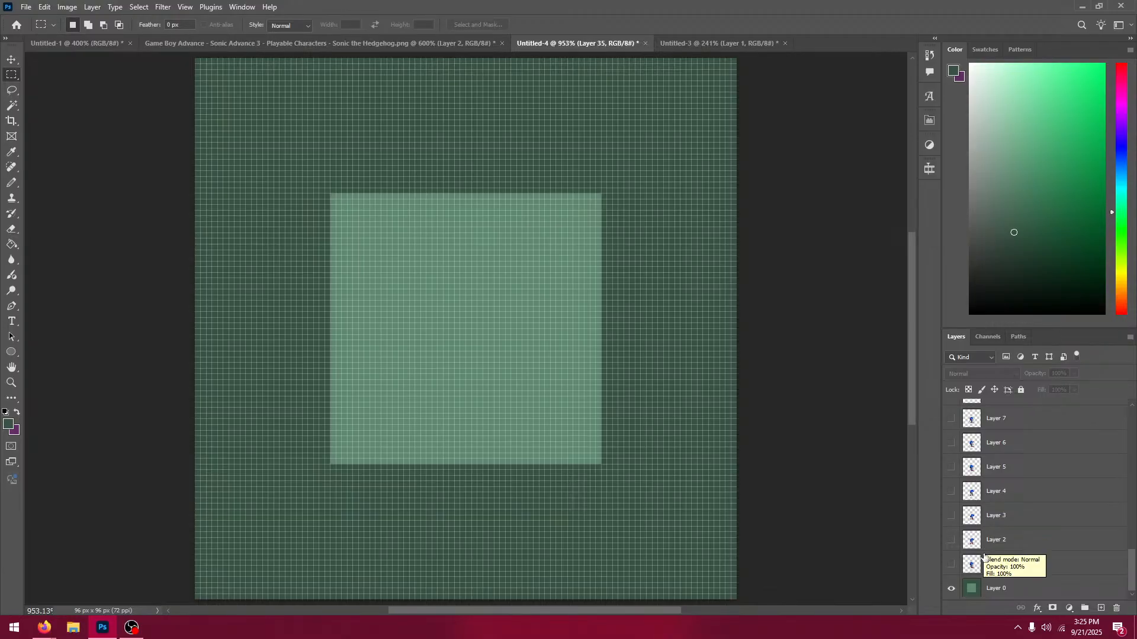
click(951, 564)
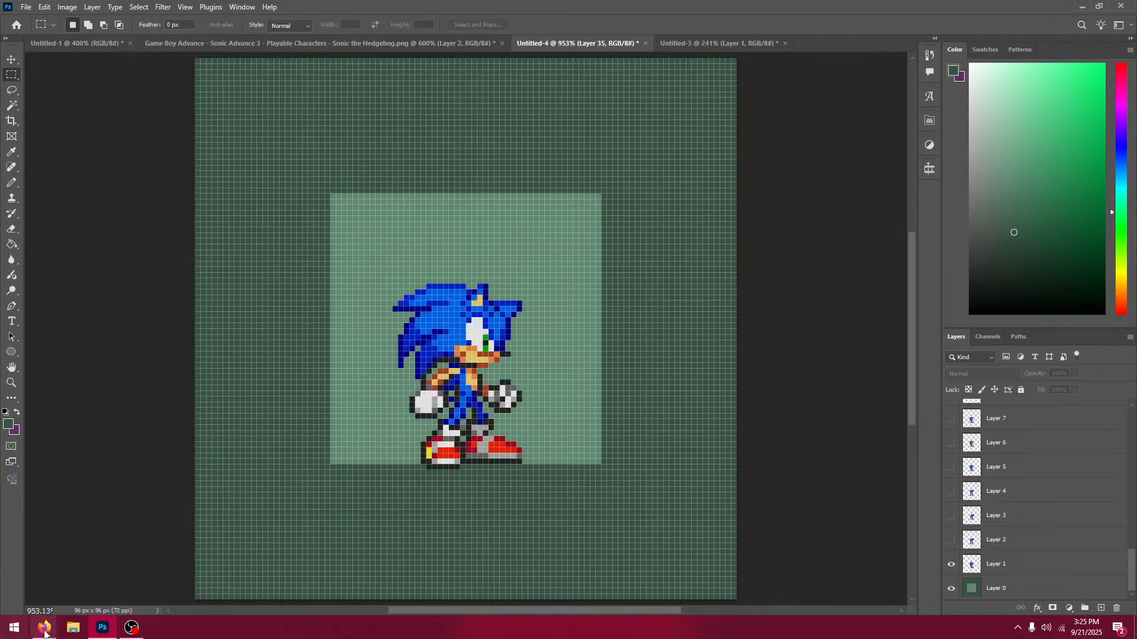
mouse_move(45, 628)
mouse_move(58, 605)
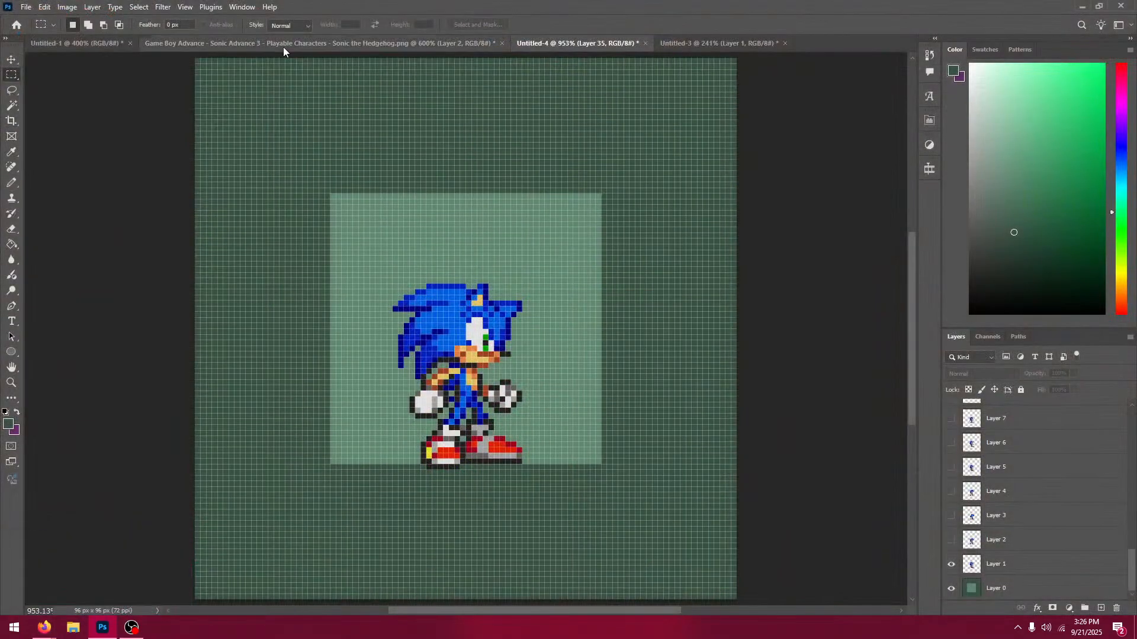
Step: Copy the top-row standing frame just left of the first kicked-back-foot frame into Untitled-4 and move it about 6 px down
click(283, 46)
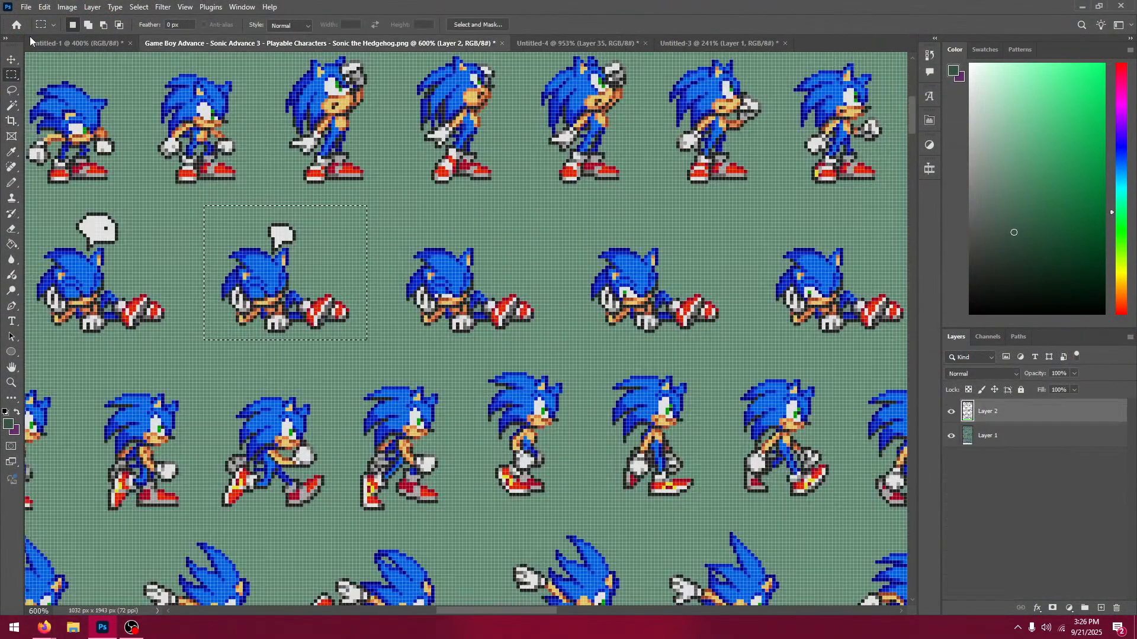
click(418, 359)
drag(455, 218, 456, 340)
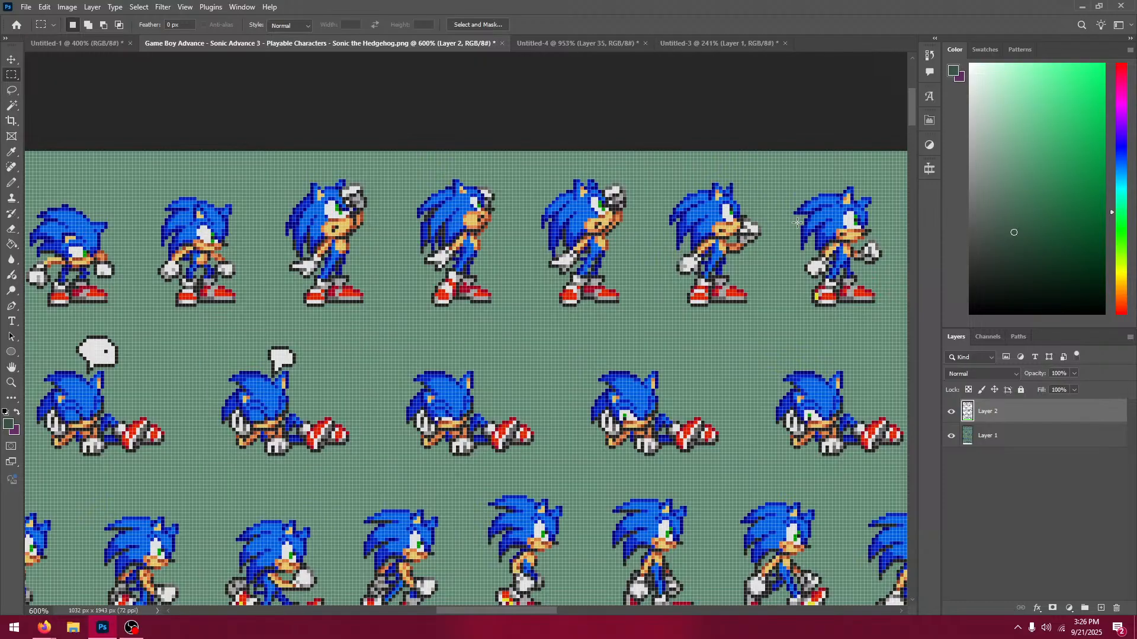
drag(770, 226, 426, 276)
drag(441, 216, 566, 376)
click(578, 43)
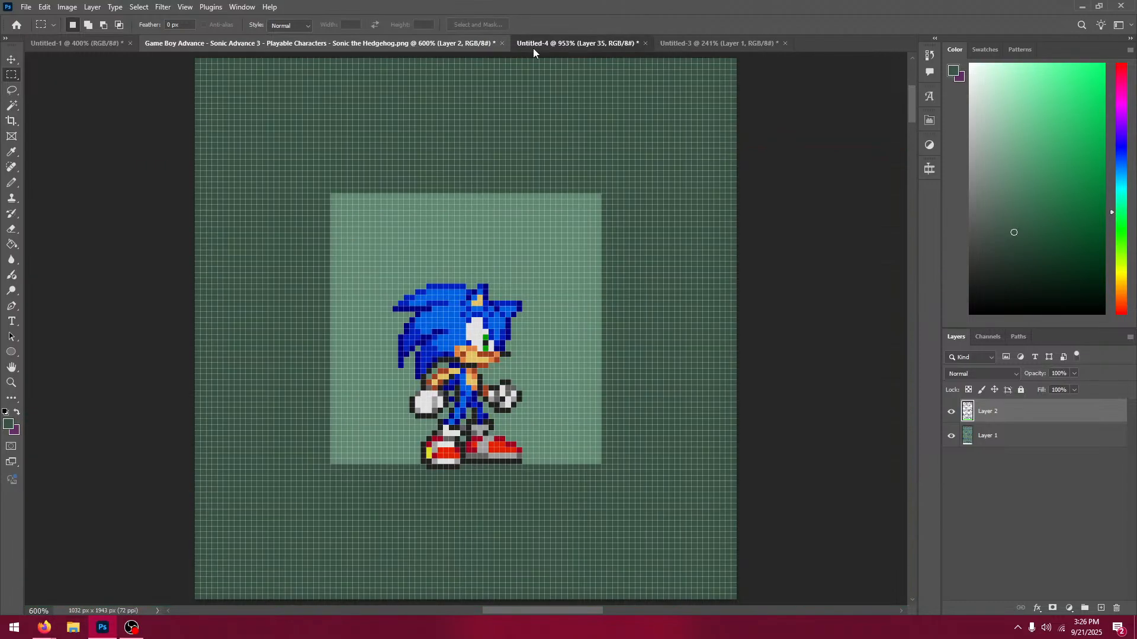
key(v)
key(ctrl+v)
drag(529, 397, 528, 430)
Step: Copy the top-row frame with the glove held before the mouth into Untitled-4 and align its feet with Layer 36
click(375, 43)
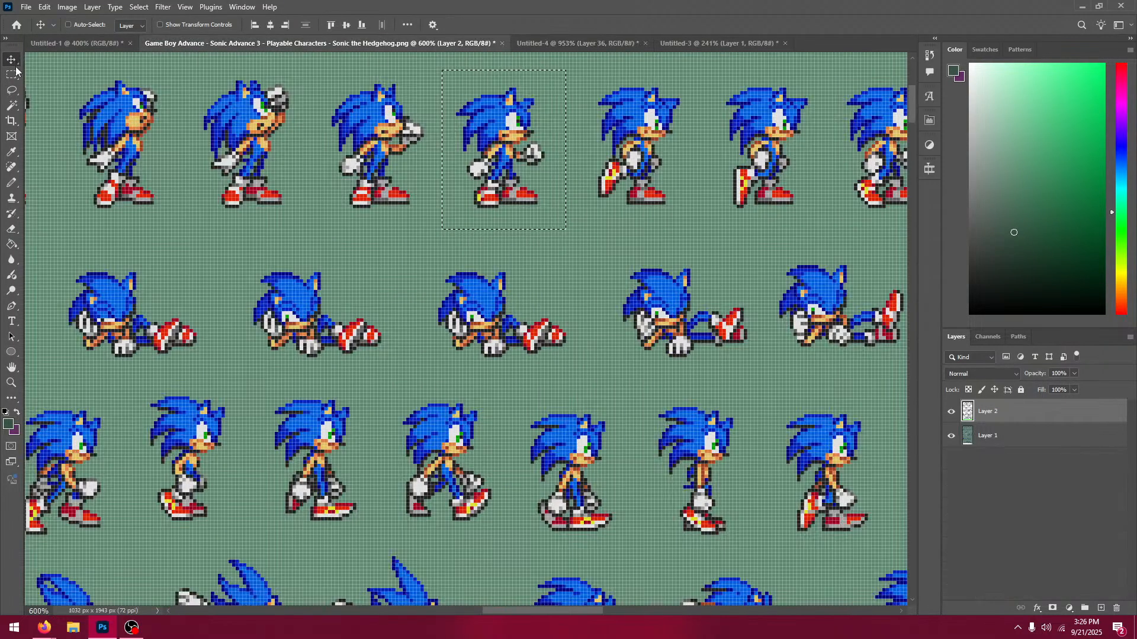
key(ctrl+d)
click(14, 75)
drag(248, 97, 314, 170)
drag(385, 136, 497, 302)
drag(583, 238, 780, 254)
mouse_move(199, 147)
mouse_down()
mouse_move(346, 190)
mouse_move(557, 299)
mouse_move(557, 327)
mouse_up()
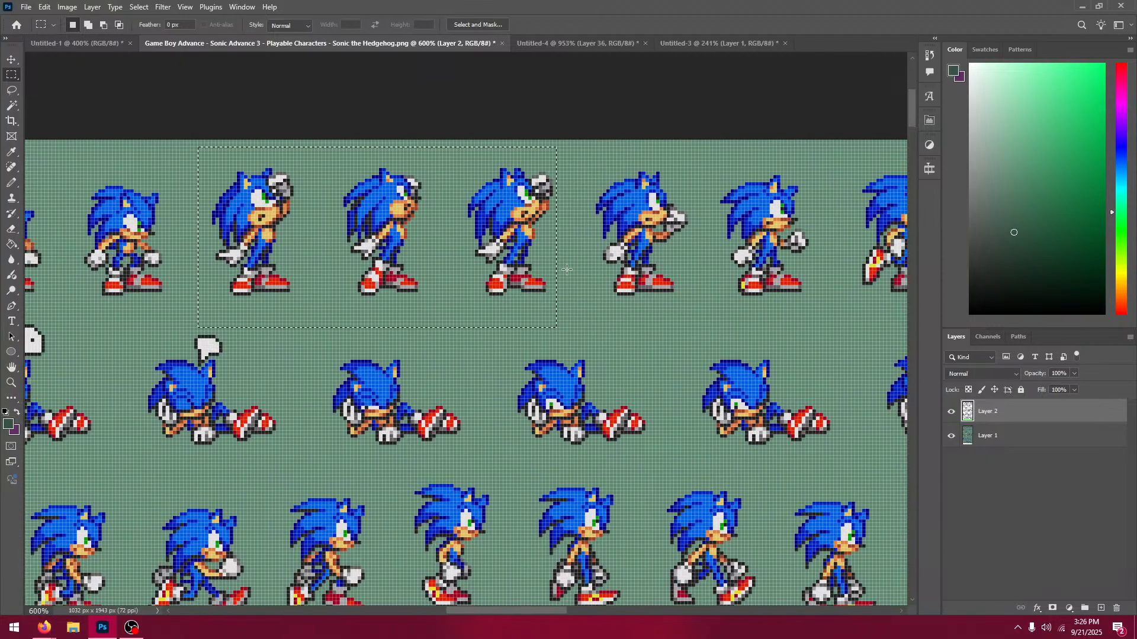
key(ctrl+d)
drag(625, 148, 841, 341)
key(ctrl+d)
click(567, 43)
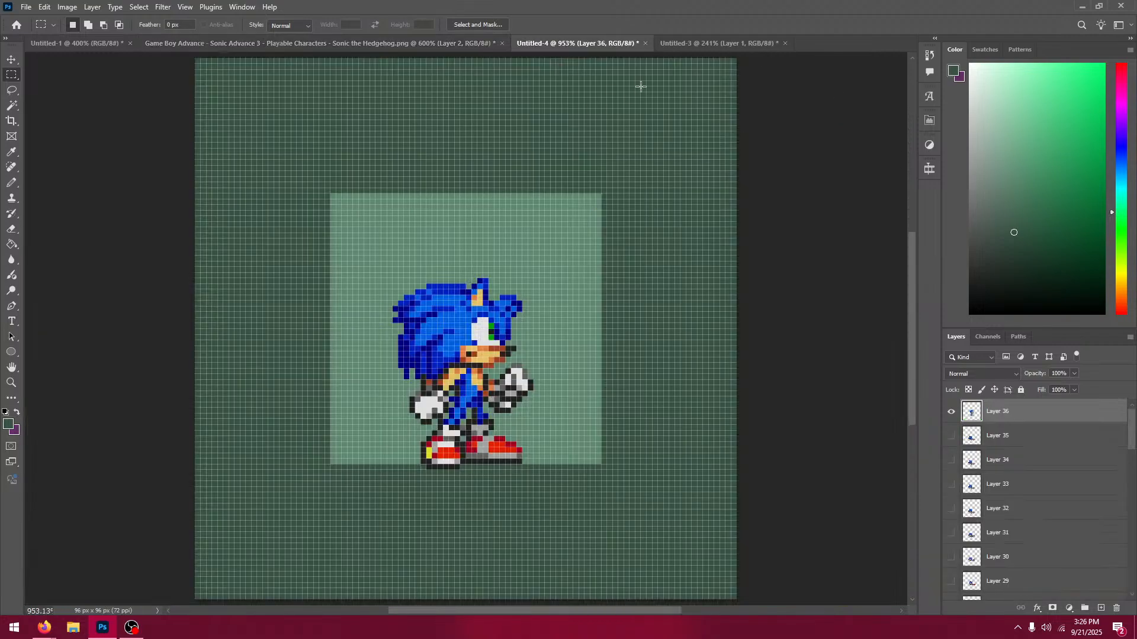
click(12, 59)
key(ctrl+v)
drag(467, 344, 477, 382)
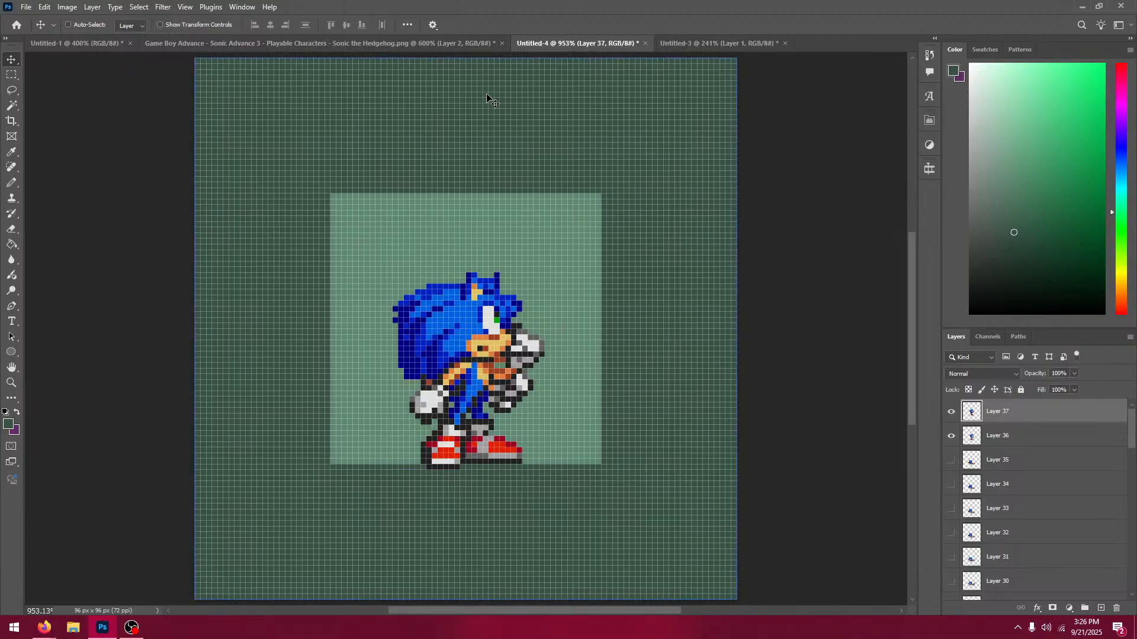
Step: Copy the rightmost of the three hand-on-forehead frames into Untitled-4 and move it 7 px down onto the shared foot position
click(461, 41)
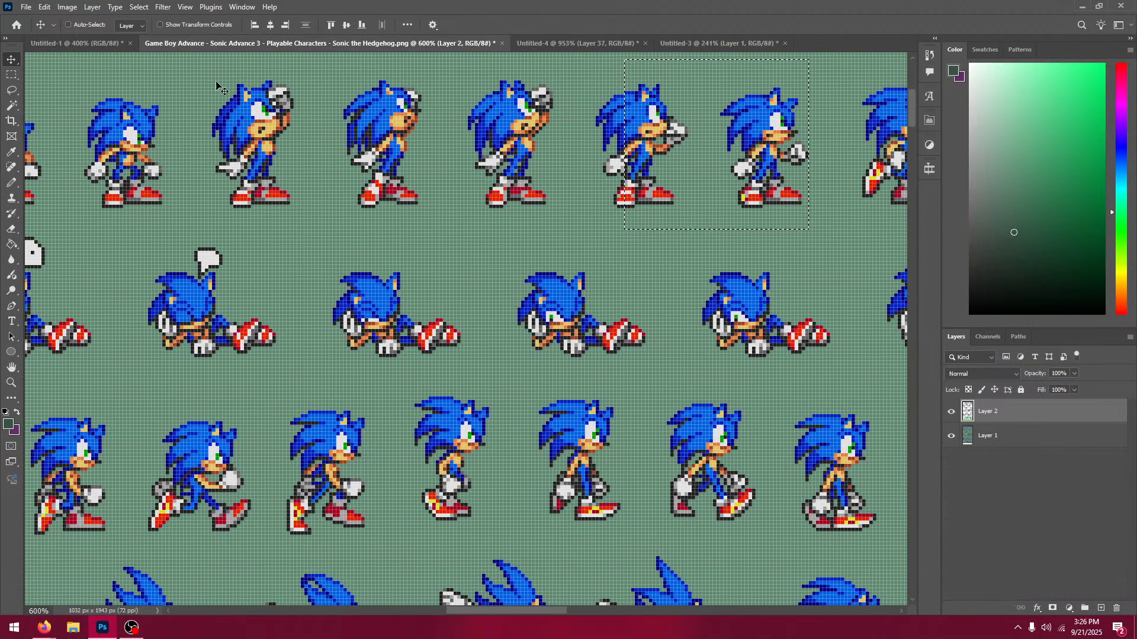
key(m)
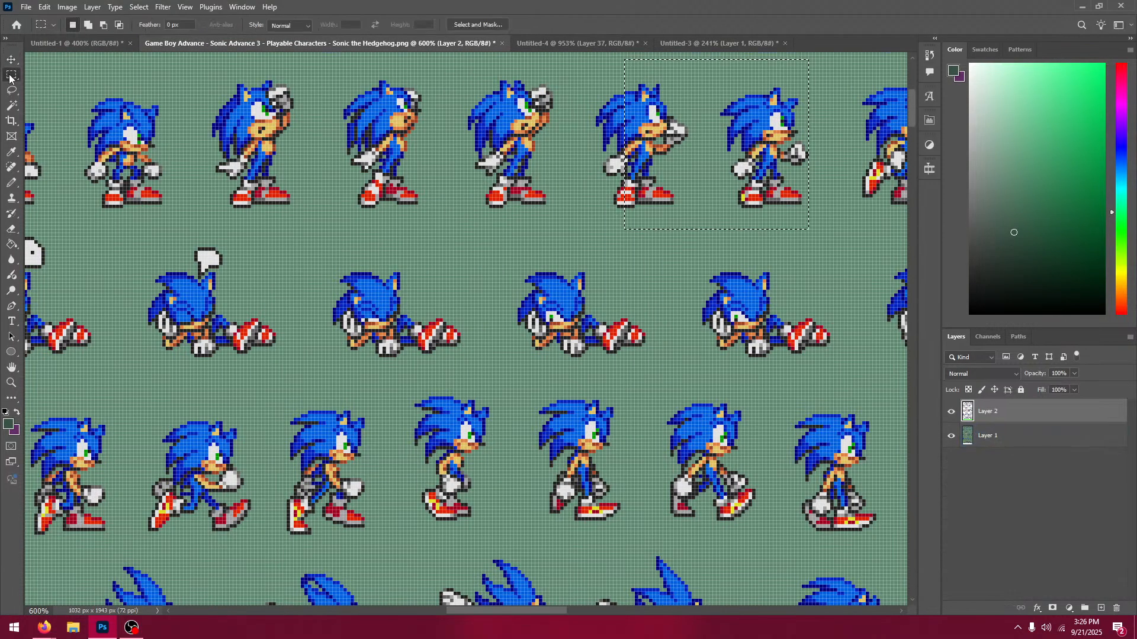
drag(451, 70, 572, 227)
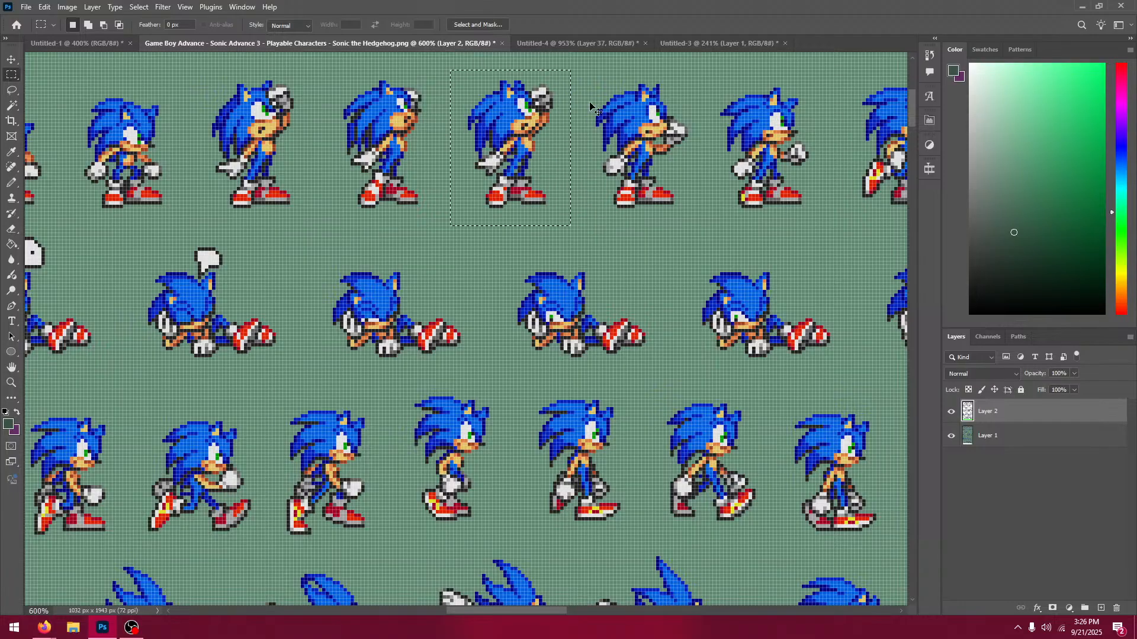
click(567, 40)
click(11, 60)
key(ctrl+v)
drag(499, 344, 501, 378)
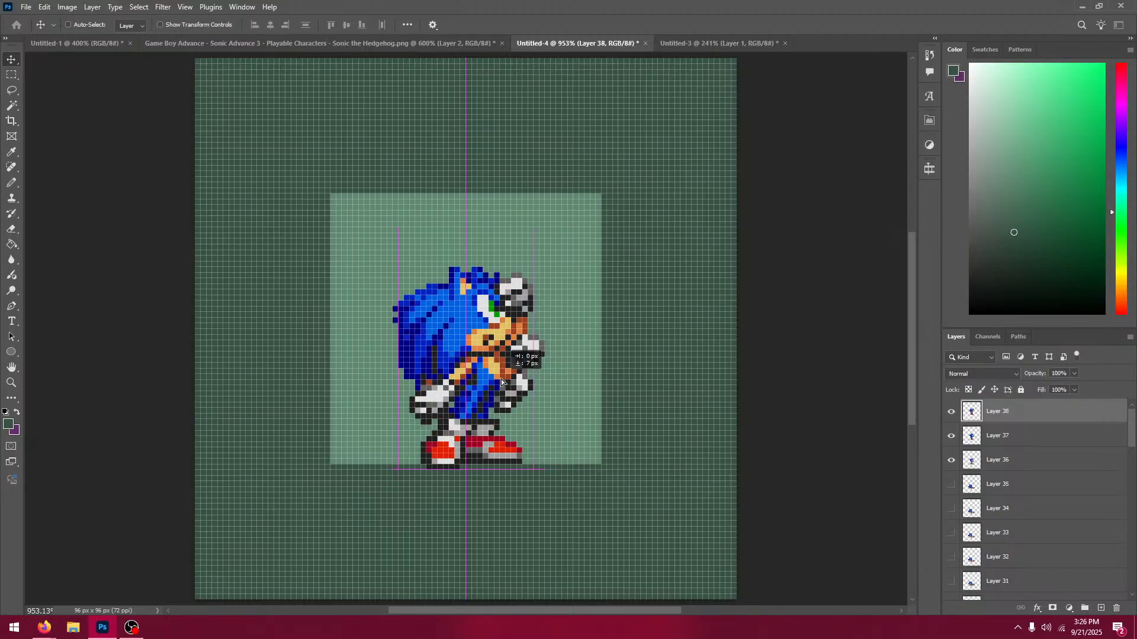
drag(501, 379, 500, 379)
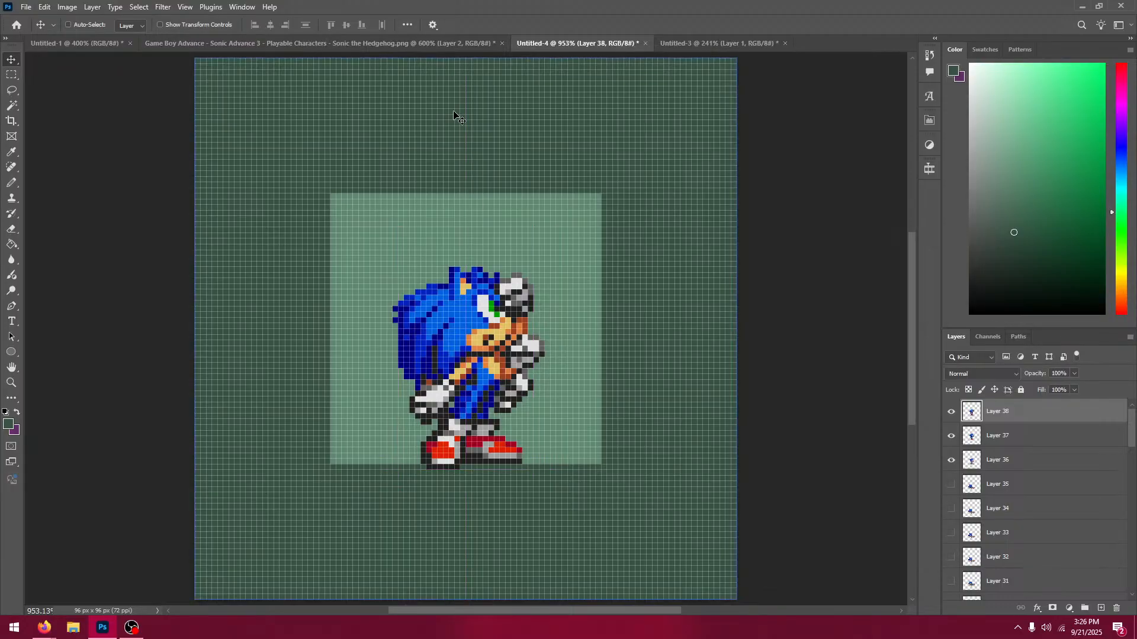
Step: Copy the middle hand-on-forehead frame, with the head turned away, into Untitled-4 and lower it onto the other frames' feet
click(442, 44)
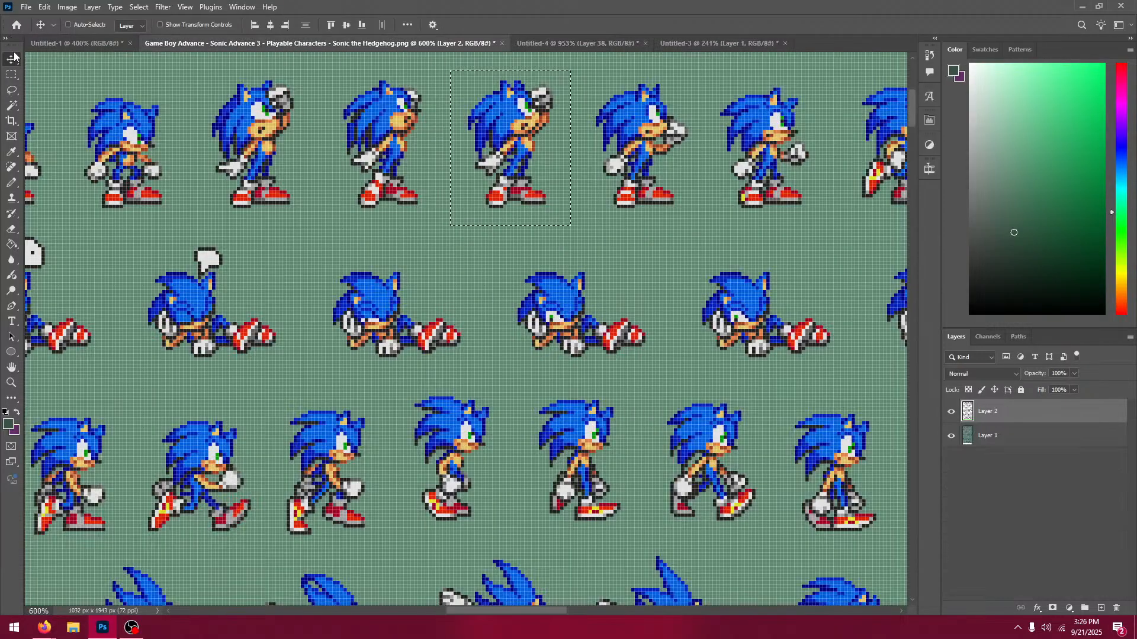
key(m)
drag(334, 104, 340, 114)
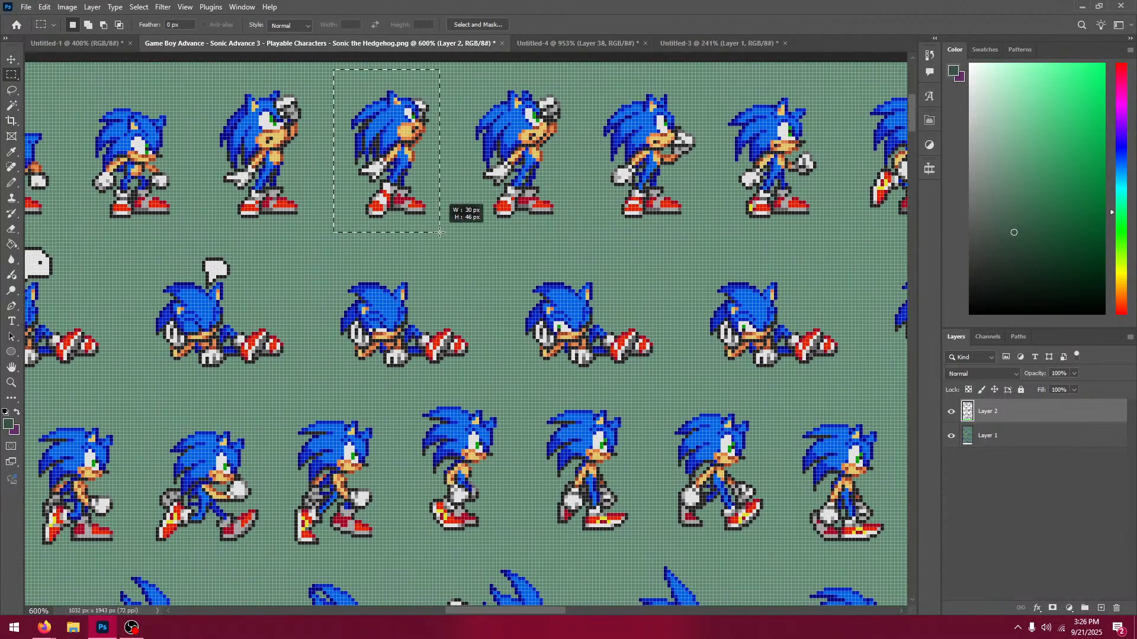
click(571, 44)
key(v)
key(ctrl+v)
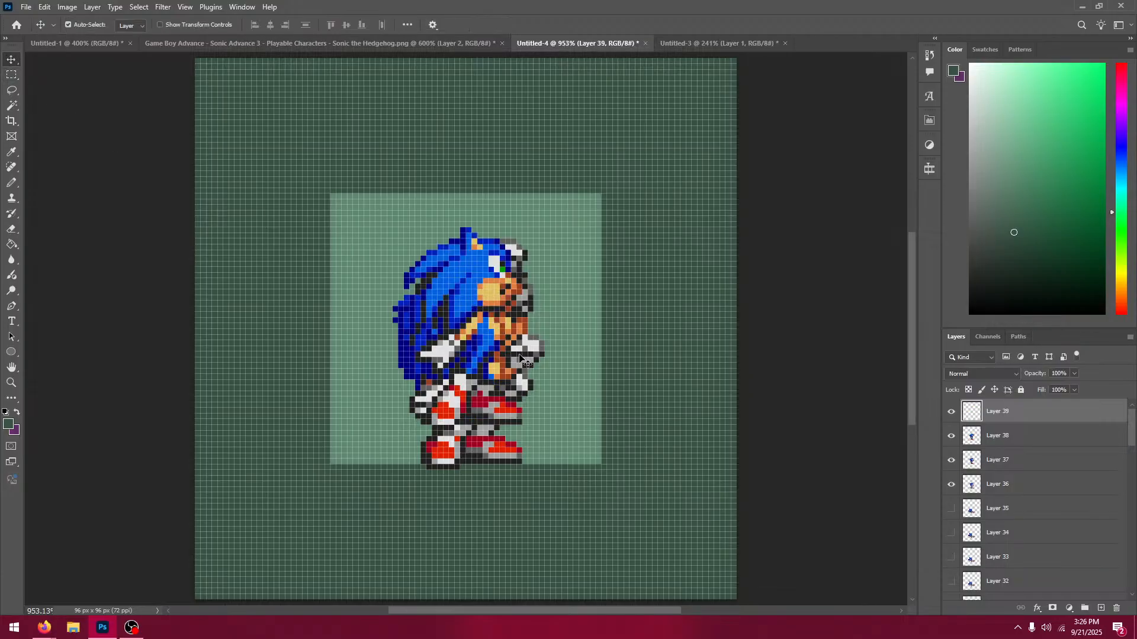
drag(517, 358, 519, 396)
Step: Copy the leftmost hand-on-forehead frame into Untitled-4 and align its shoes with the frames below it
click(441, 43)
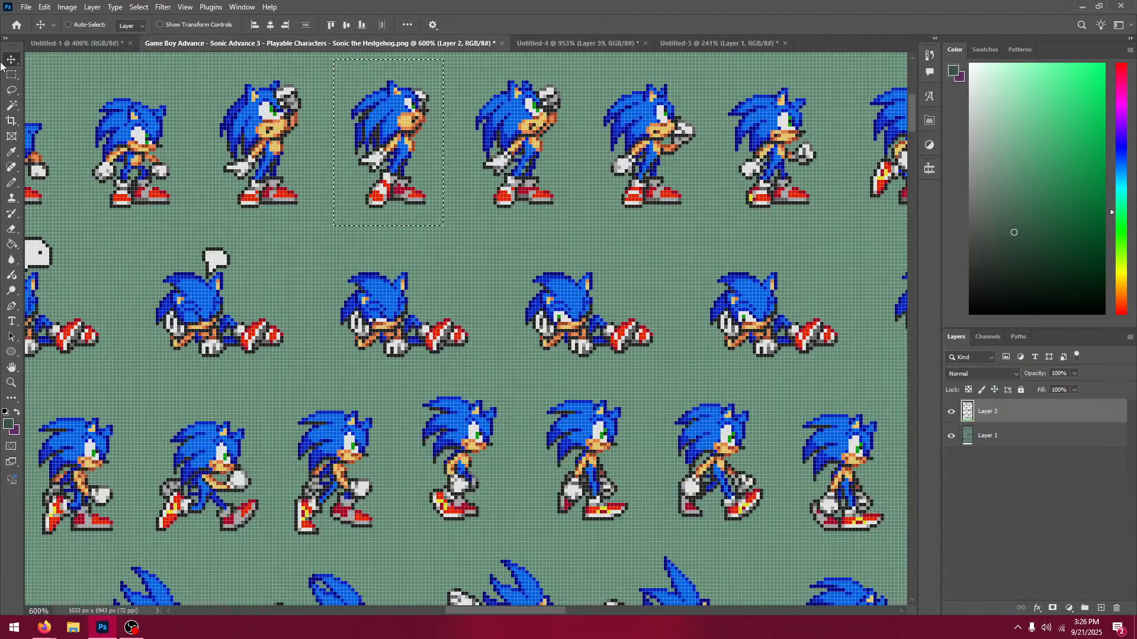
key(m)
drag(321, 96, 340, 122)
drag(217, 79, 337, 249)
key(ctrl+c)
click(598, 46)
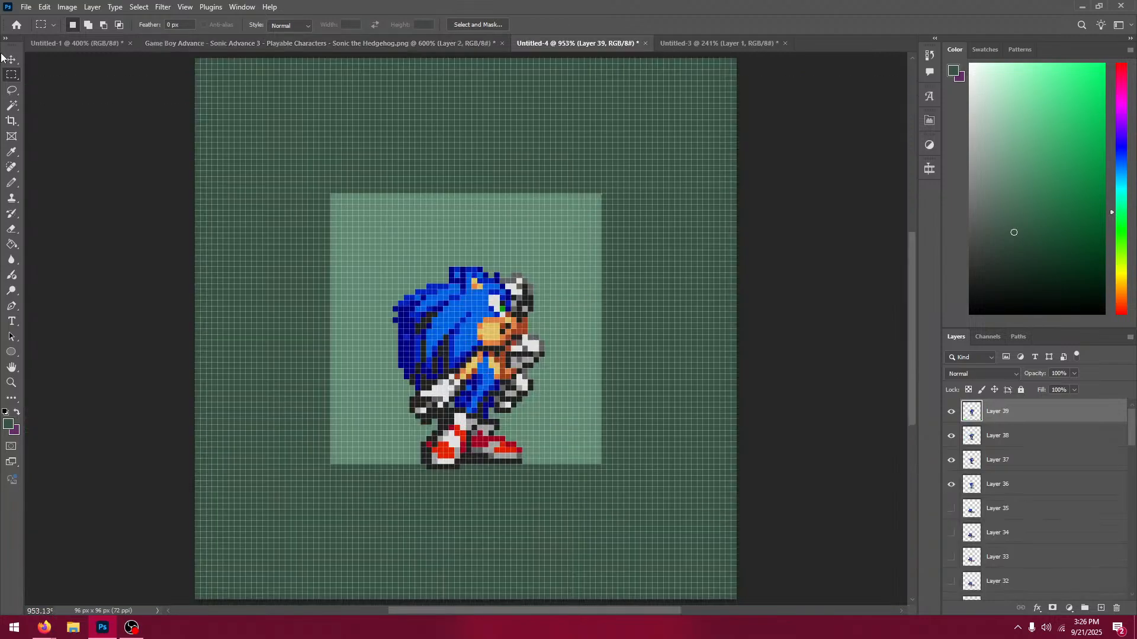
key(v)
key(ctrl+v)
drag(551, 359, 530, 406)
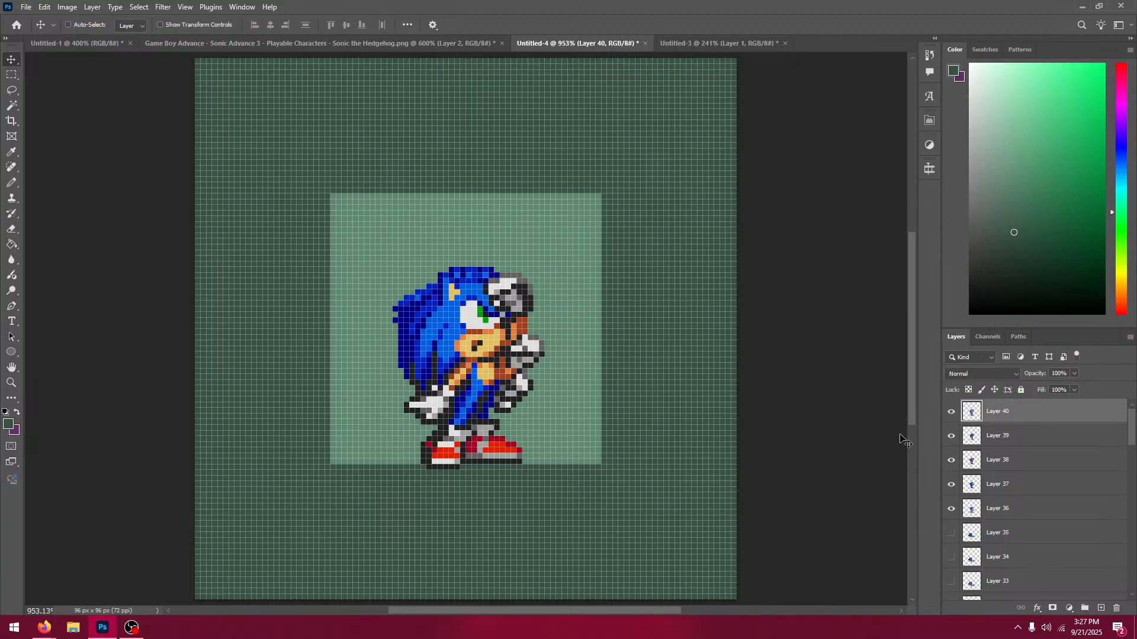
Step: Hide Layers 36 to 40 so only the standing reference sprite shows
click(951, 412)
click(951, 436)
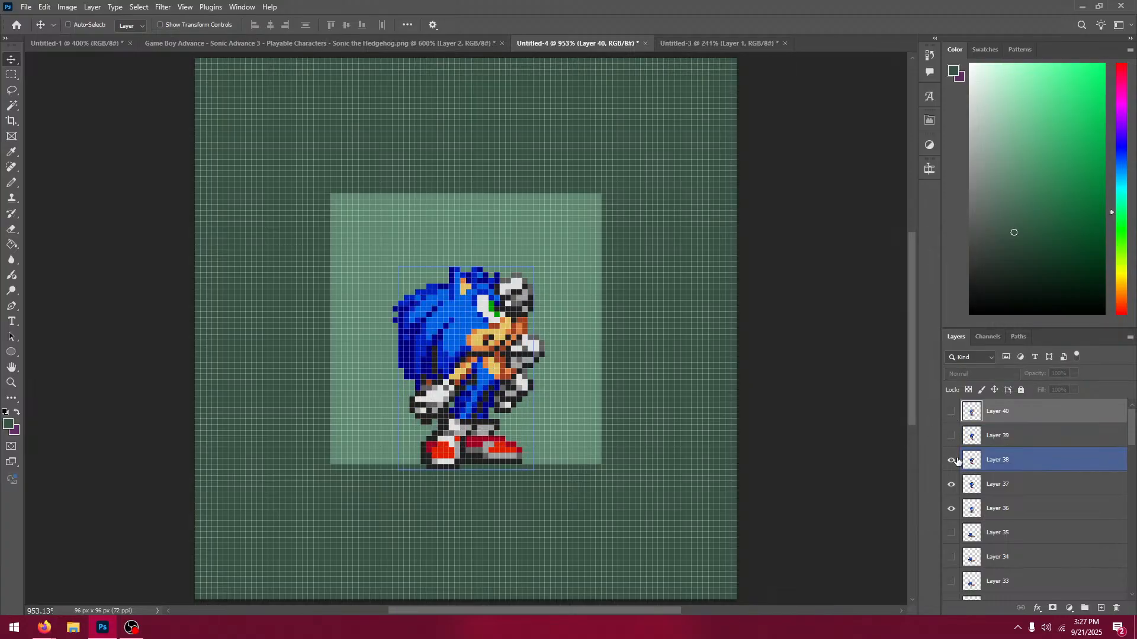
click(950, 460)
click(951, 484)
click(951, 509)
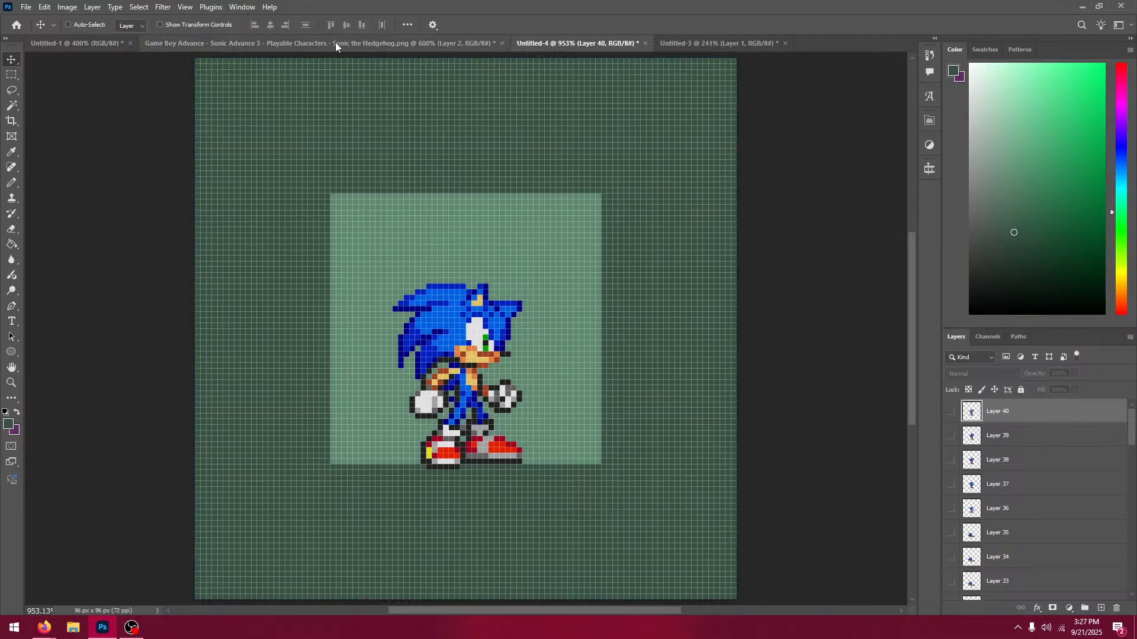
Step: Copy the slouching frame just left of the first hand-on-forehead frame into Untitled-4 and align its feet with the reference sprite
click(192, 45)
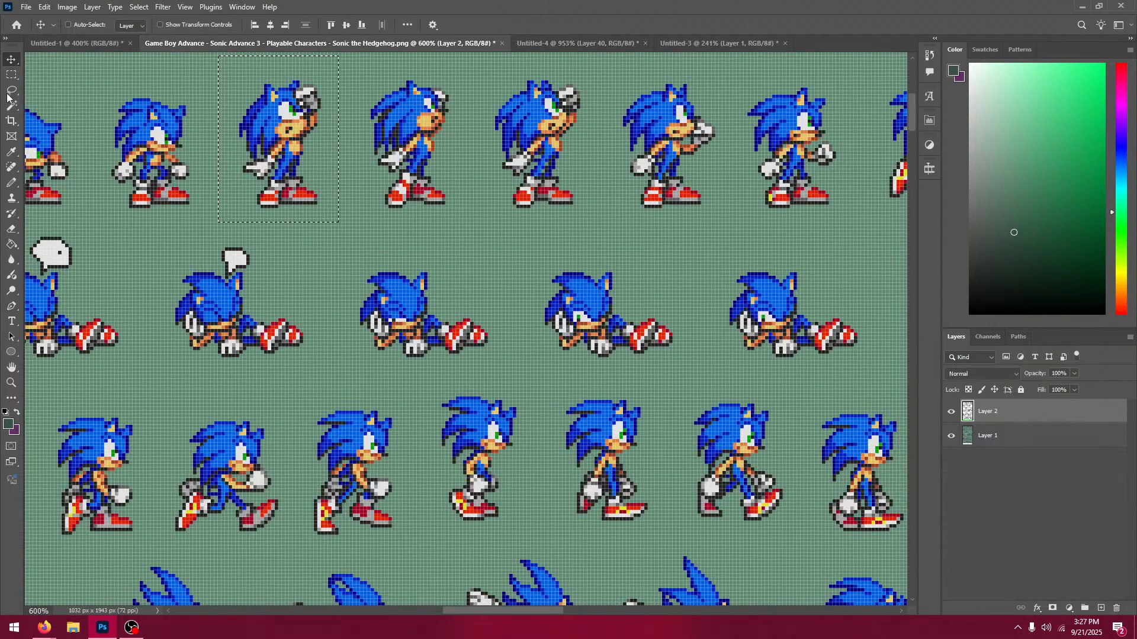
key(m)
drag(245, 198, 407, 301)
mouse_move(259, 182)
mouse_down()
mouse_move(296, 213)
mouse_move(370, 321)
mouse_up()
key(ctrl+c)
click(569, 45)
key(ctrl+v)
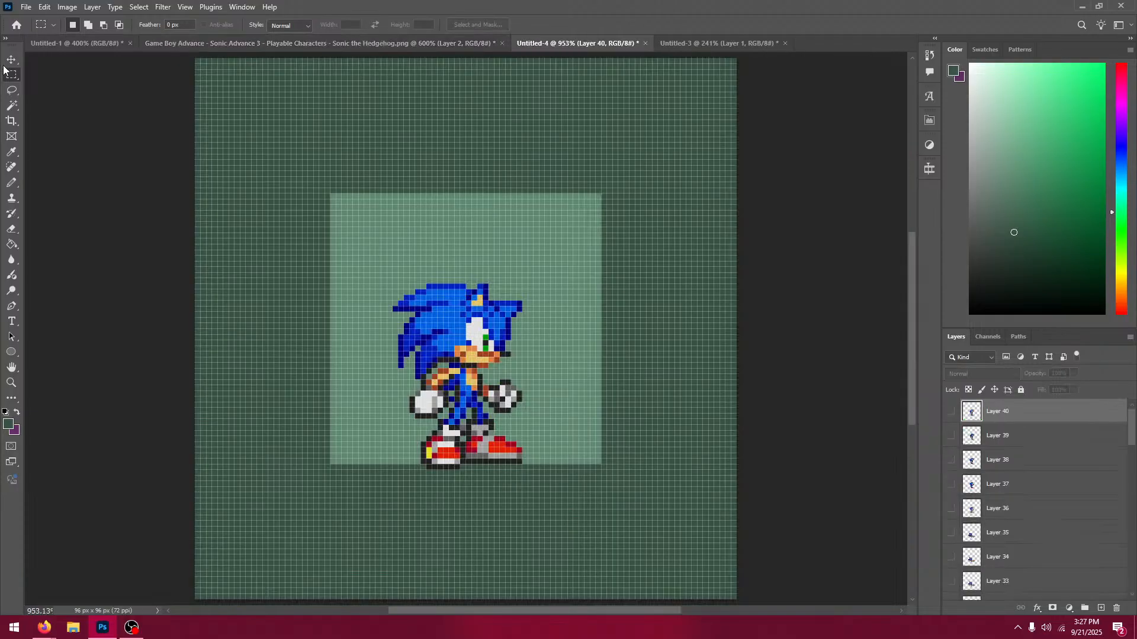
click(11, 59)
drag(493, 355, 488, 411)
Step: Copy the half-crouched frame just left of the slouching one into Untitled-4 and move it 11 px down
click(333, 46)
click(11, 74)
drag(296, 177, 321, 248)
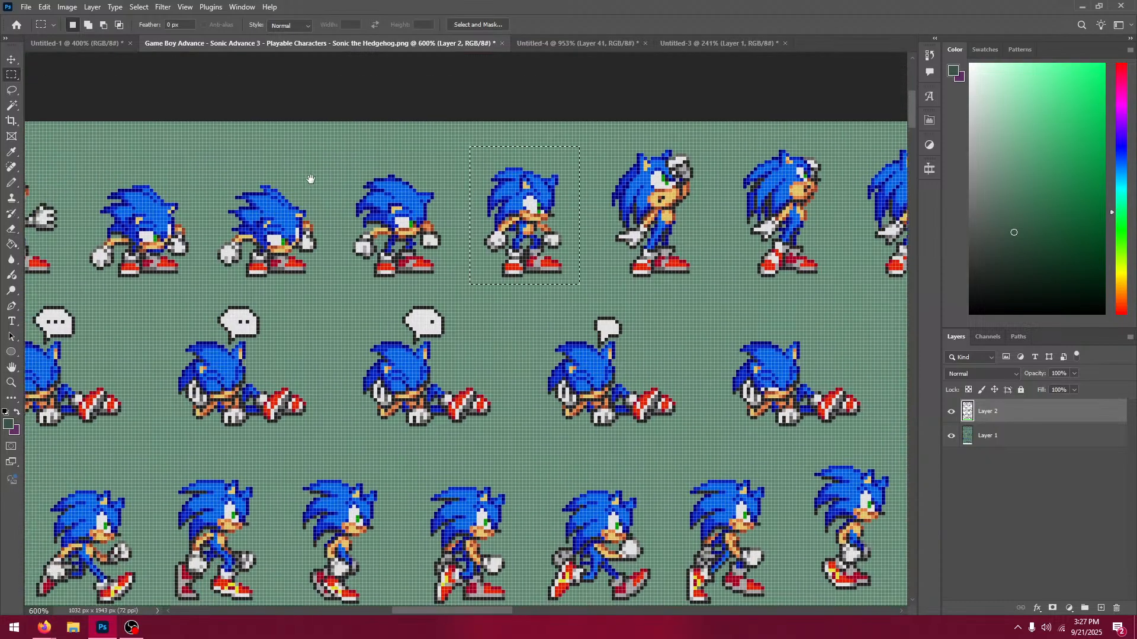
drag(335, 150, 458, 294)
key(ctrl+c)
click(554, 46)
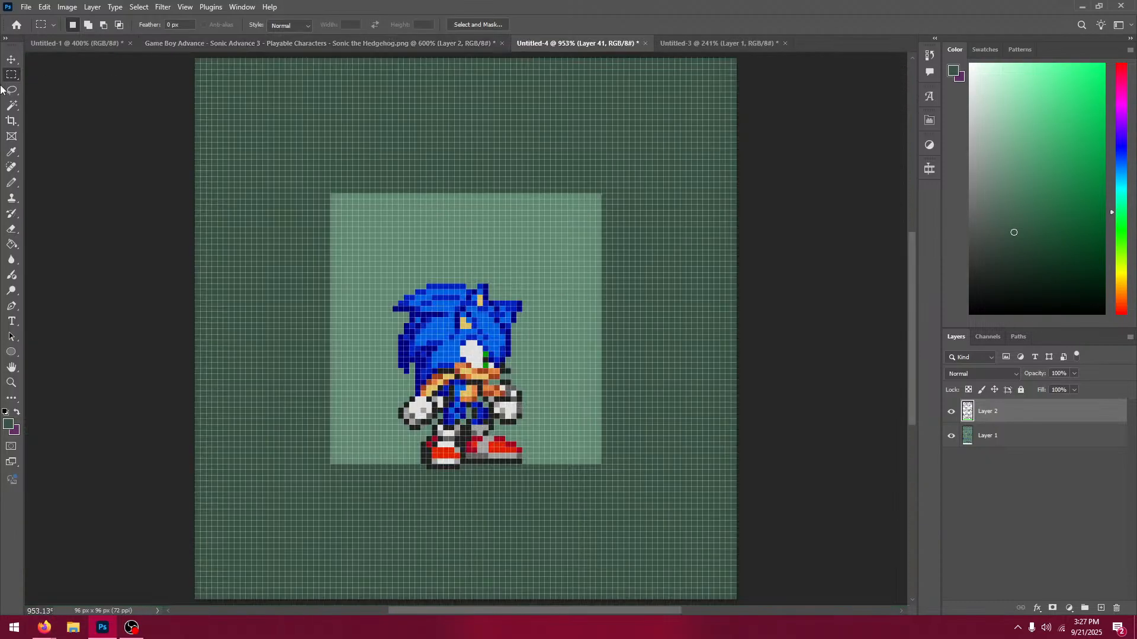
click(11, 59)
key(ctrl+v)
drag(501, 397, 498, 435)
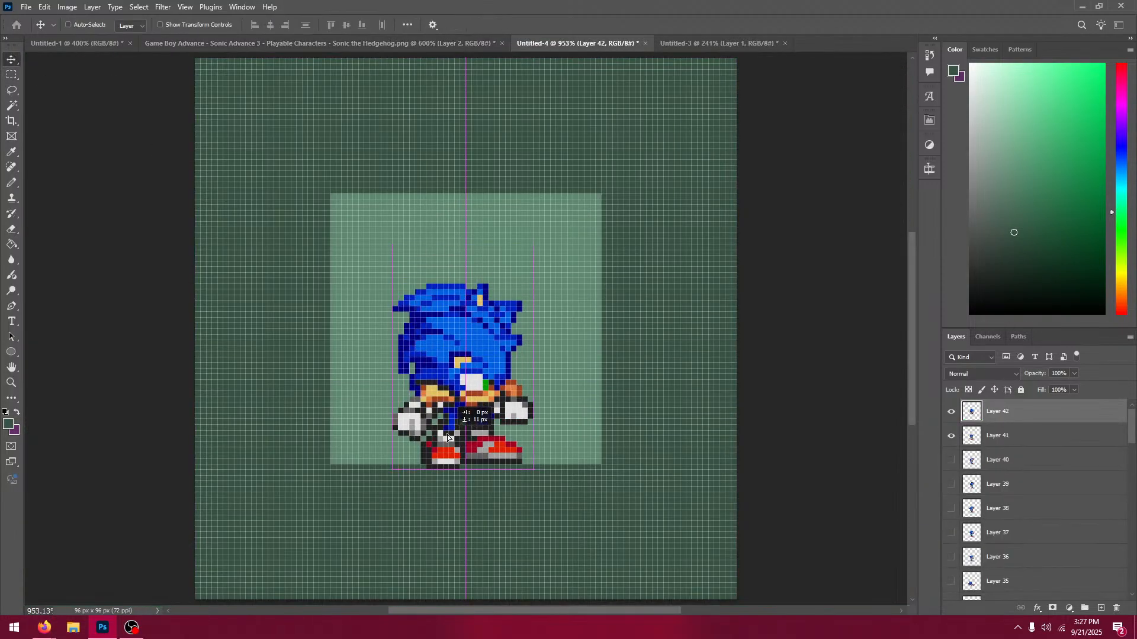
Step: Copy the right one of the two deepest crouching frames into Untitled-4 and lower it onto the shared foot position
click(361, 47)
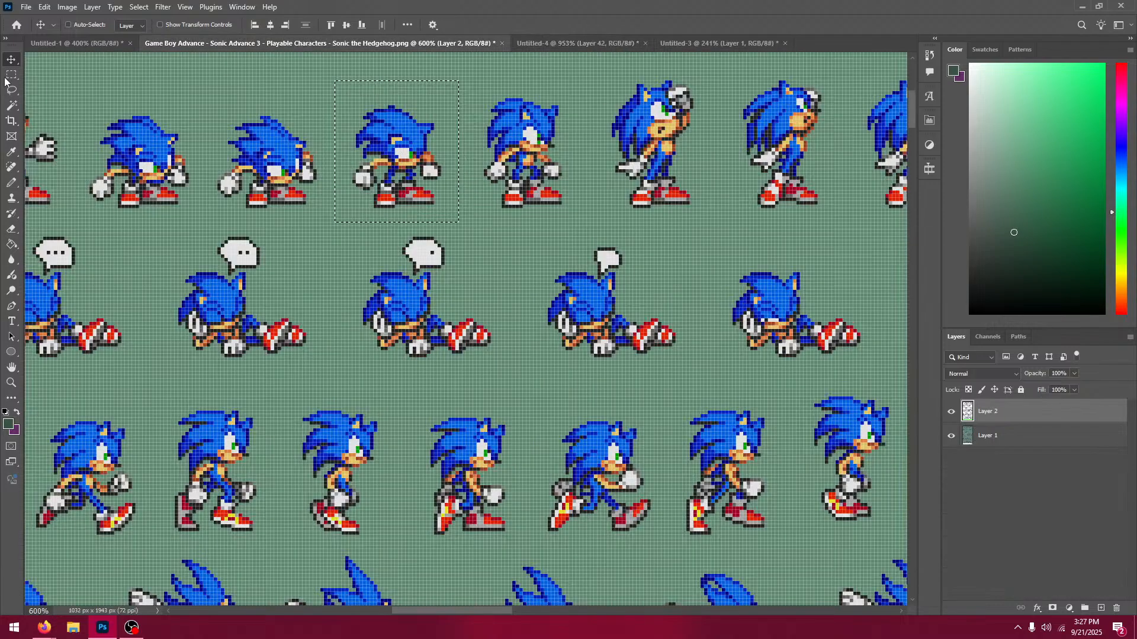
key(m)
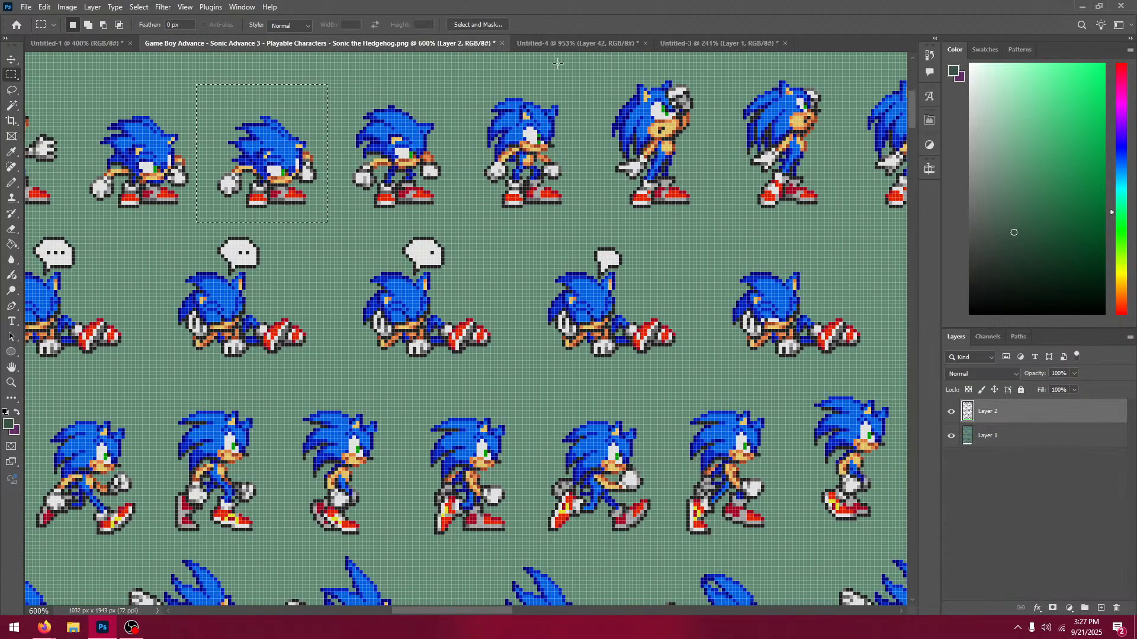
click(577, 43)
key(v)
key(ctrl+v)
drag(435, 344, 431, 380)
Step: Copy the left one of the two deepest crouching frames into Untitled-4 and align its feet with the earlier crouches
click(354, 47)
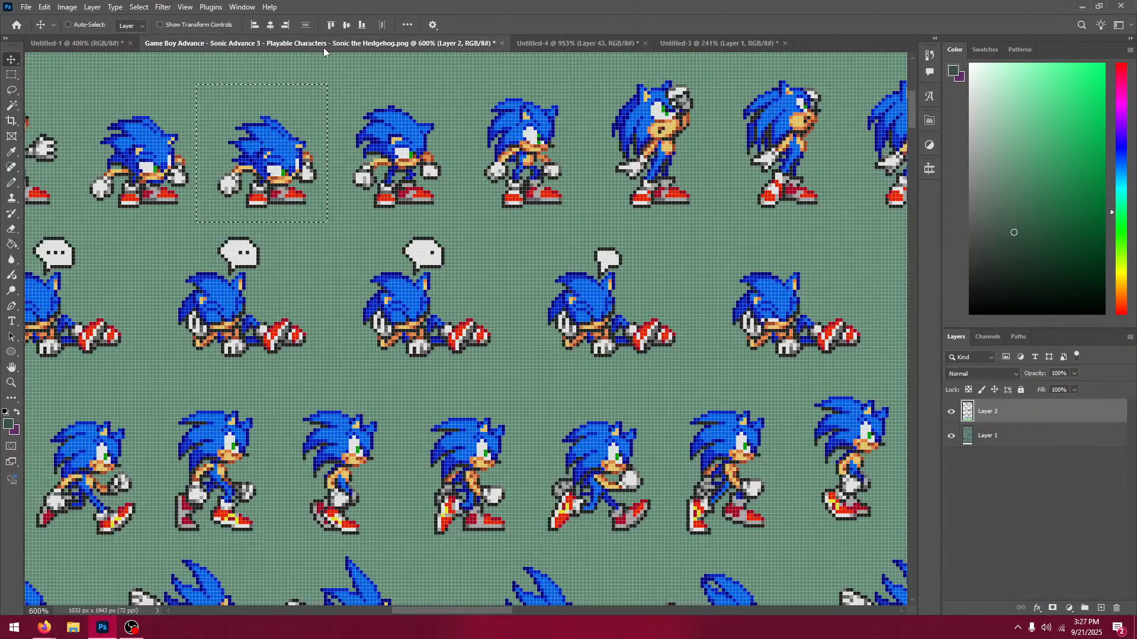
click(10, 75)
drag(157, 97, 323, 126)
drag(234, 110, 348, 241)
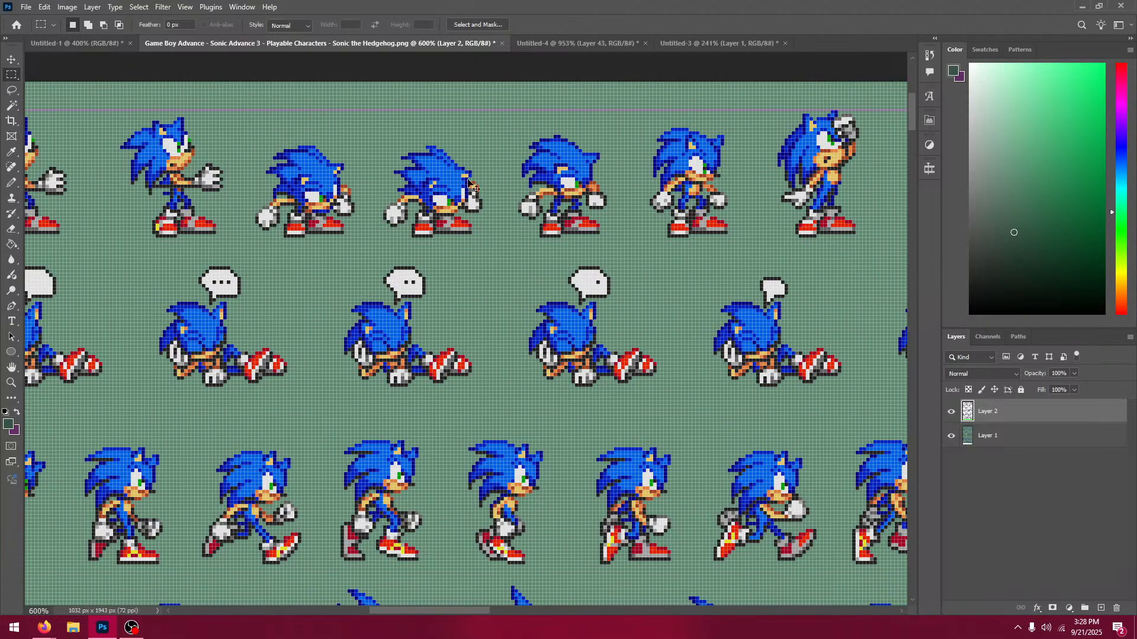
click(584, 36)
key(v)
key(ctrl+v)
drag(496, 323, 501, 393)
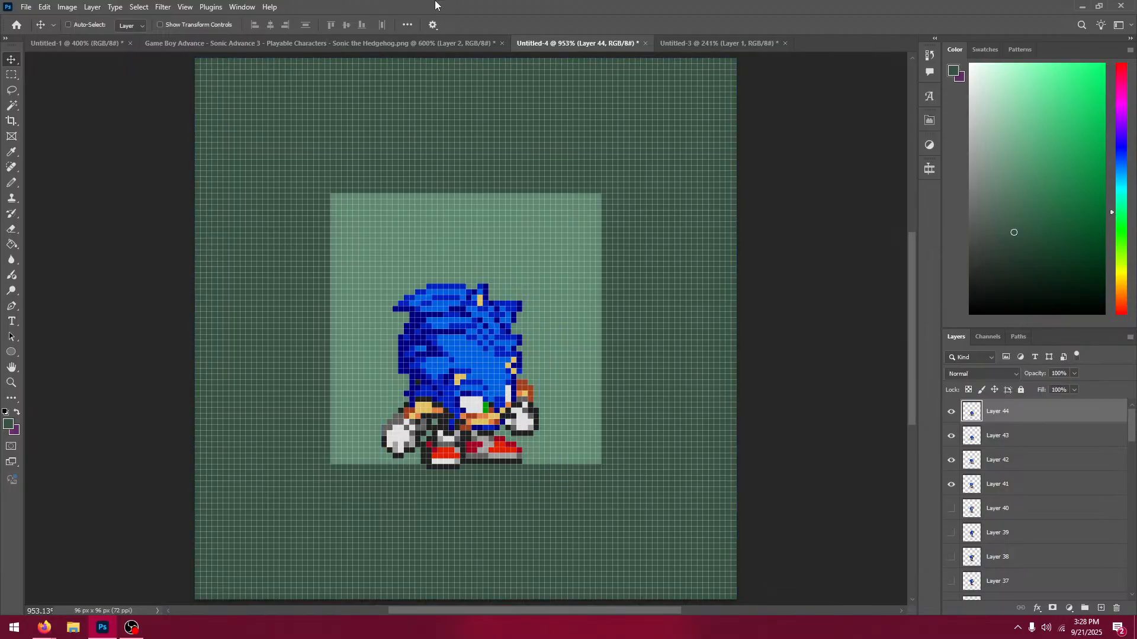
Step: Hide Layers 41 to 44 in Untitled-4, leaving the standing reference sprite visible
click(368, 45)
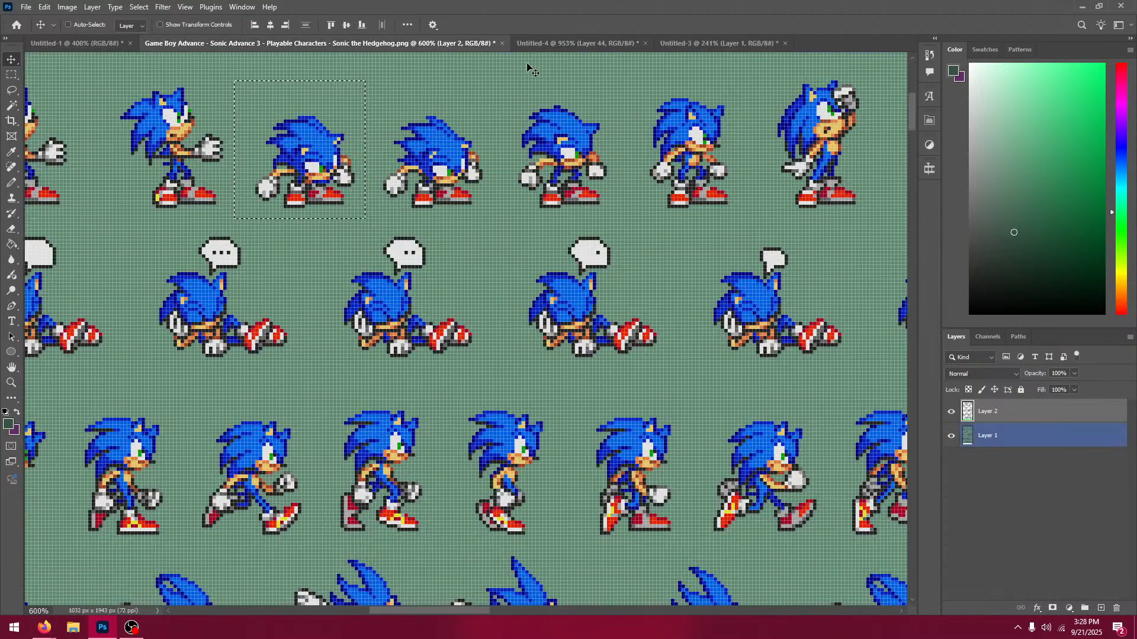
click(538, 43)
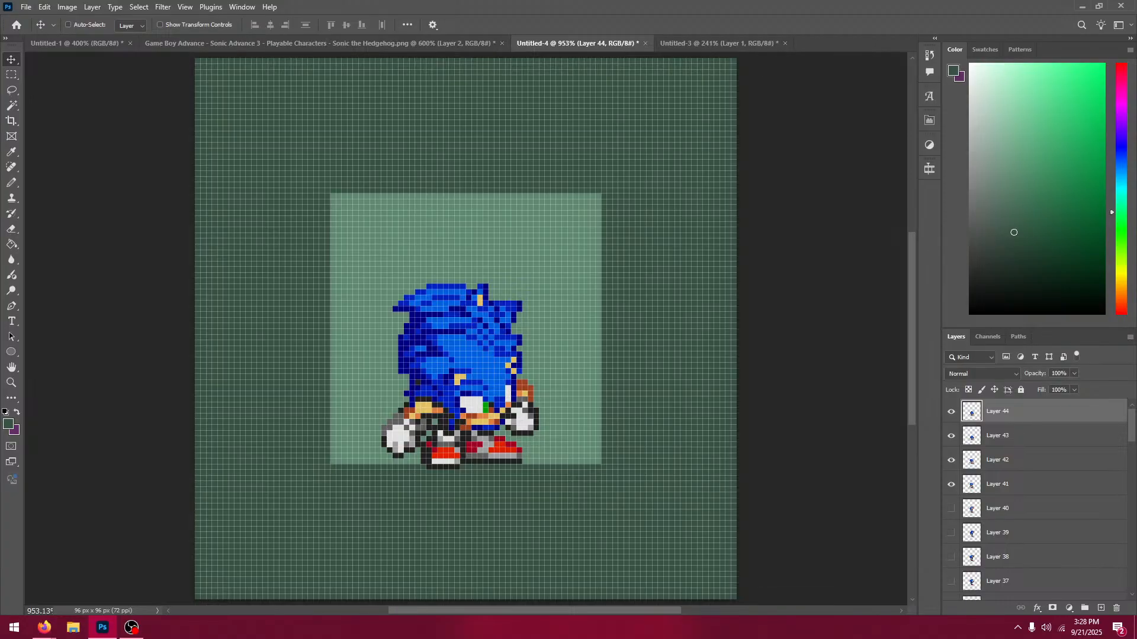
drag(950, 416, 952, 483)
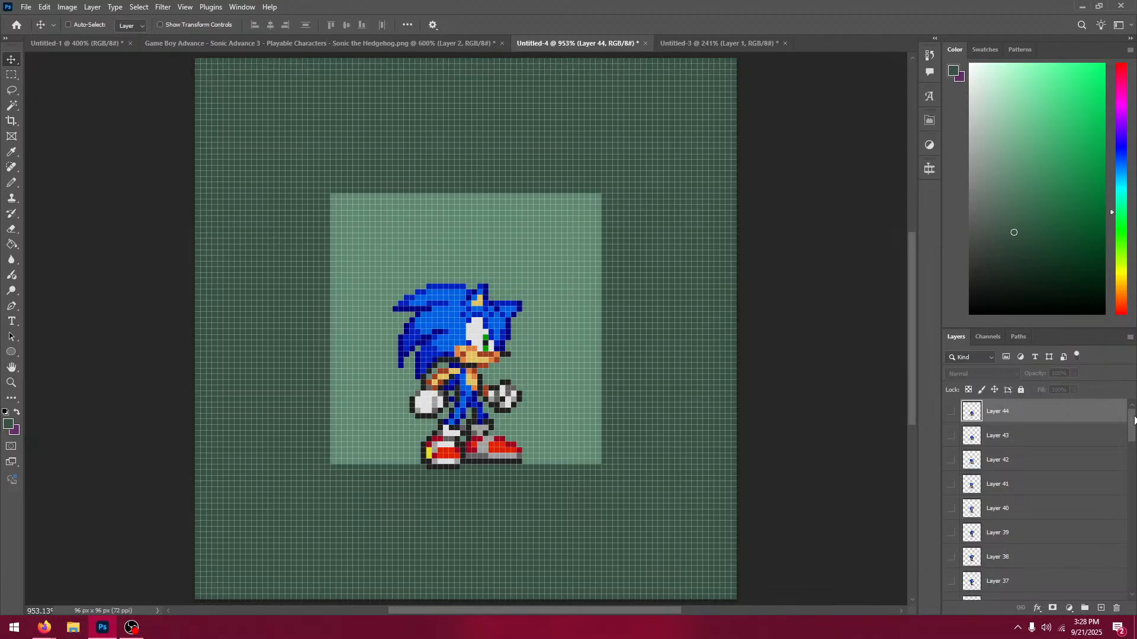
mouse_move(1134, 421)
mouse_down()
mouse_move(1135, 573)
mouse_move(1131, 415)
mouse_up()
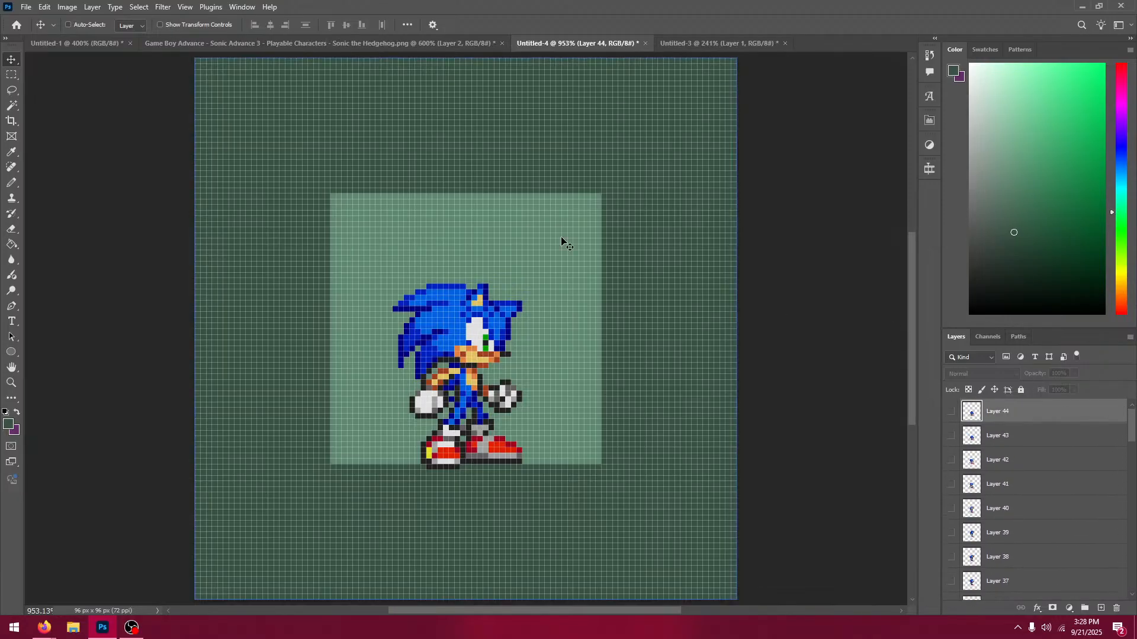
Step: Clear the selection on the sprite sheet and examine its upper rows at 300% for further frames
click(408, 44)
click(11, 75)
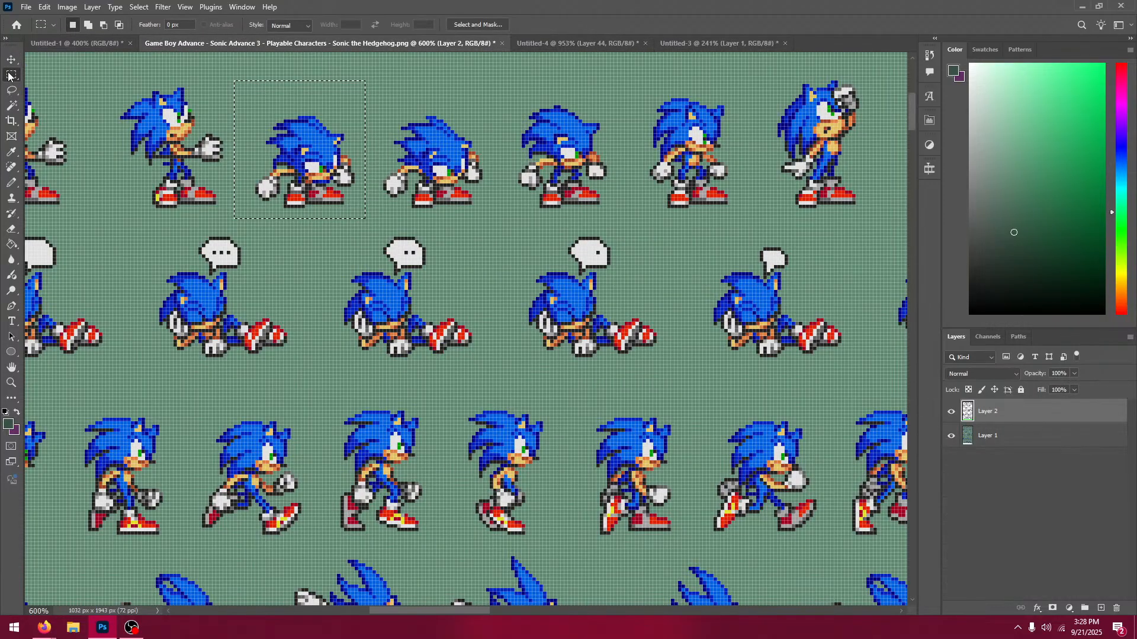
key(ctrl+d)
key(ctrl+minus)
key(ctrl+minus)
key(ctrl+minus)
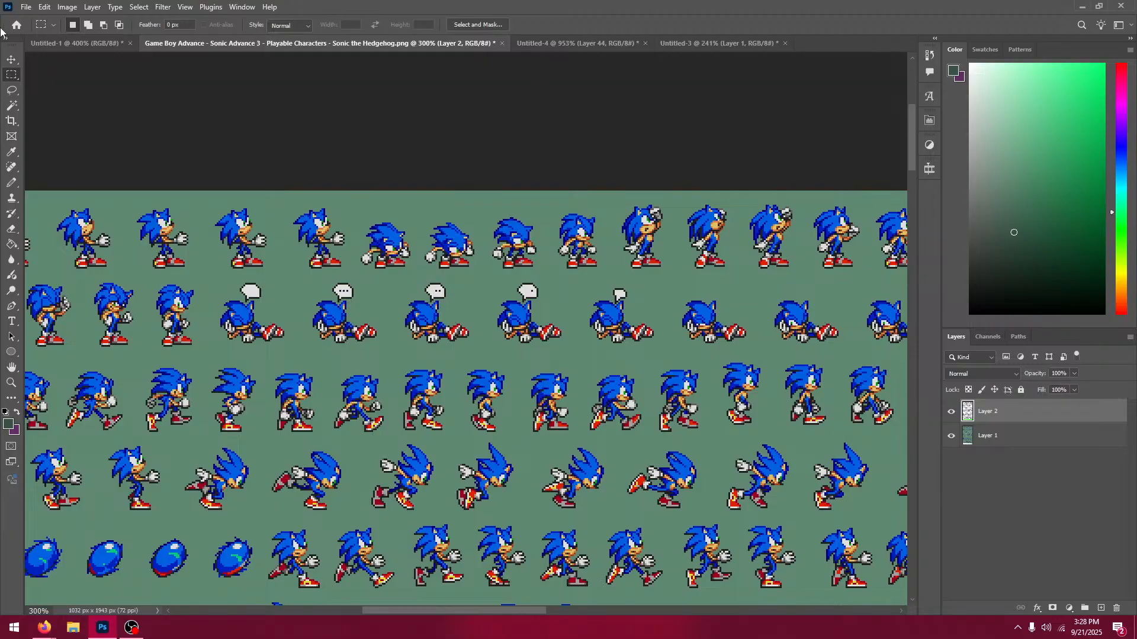
scroll(237, 385, down, 1)
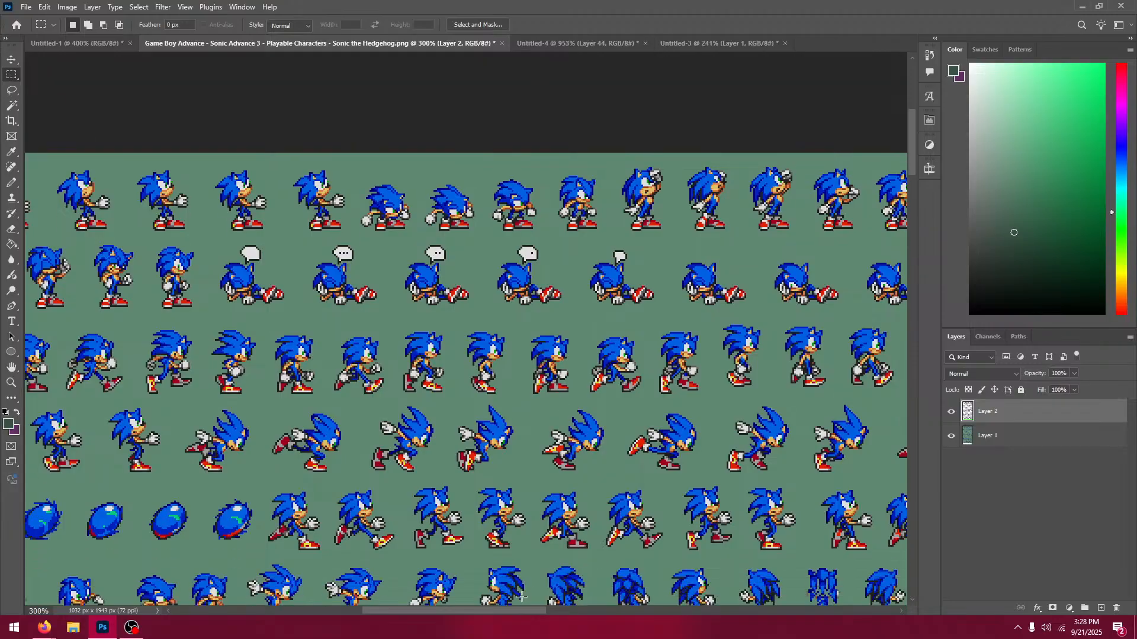
drag(510, 613, 614, 629)
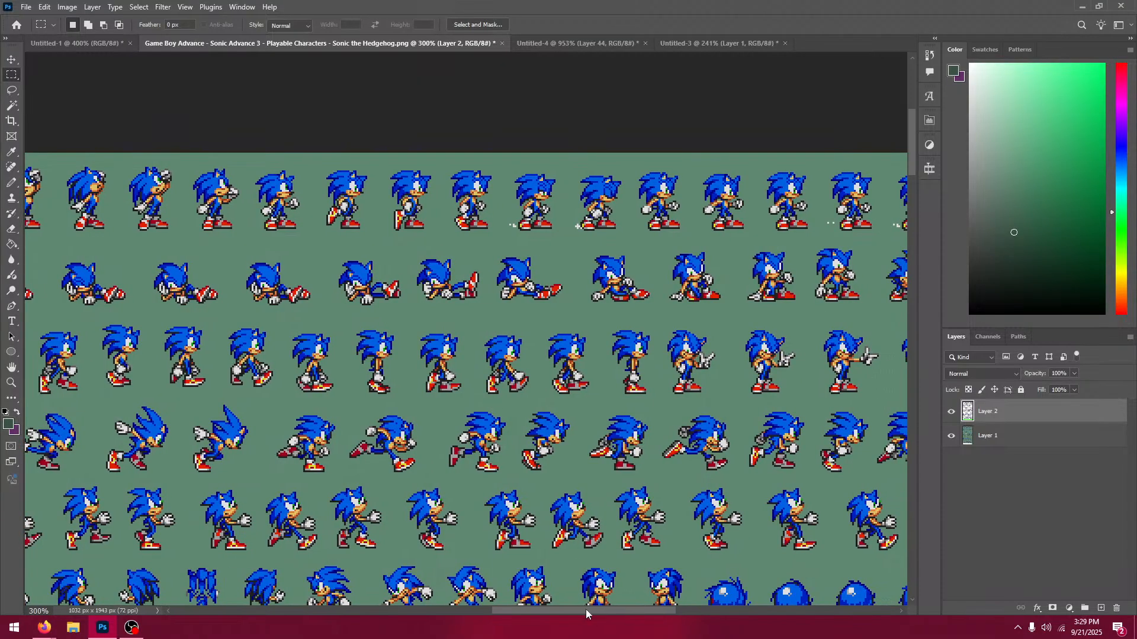
Step: Examine the sprite sheet's upper rows and enlarge the third-row walking frames to 700%
drag(585, 609, 421, 611)
drag(521, 610, 686, 619)
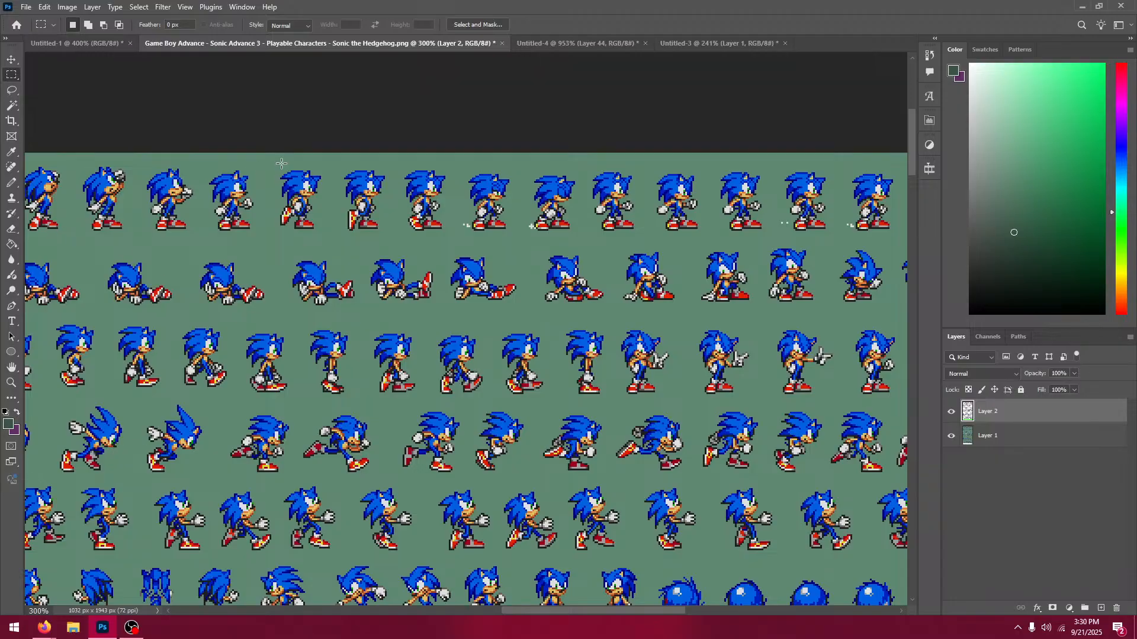
click(535, 45)
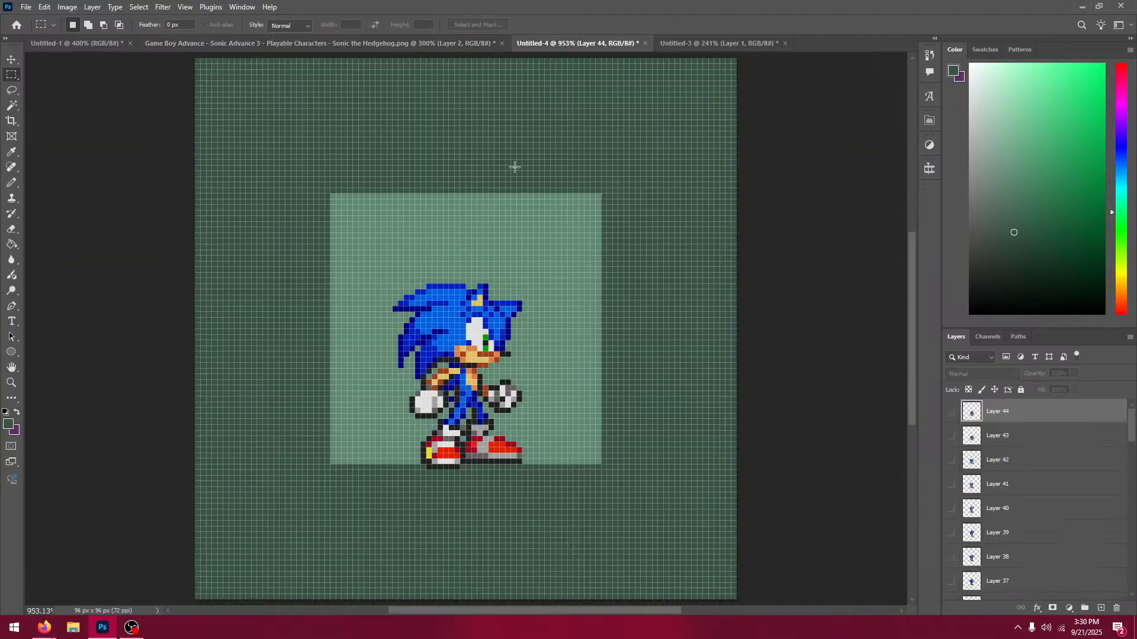
click(436, 45)
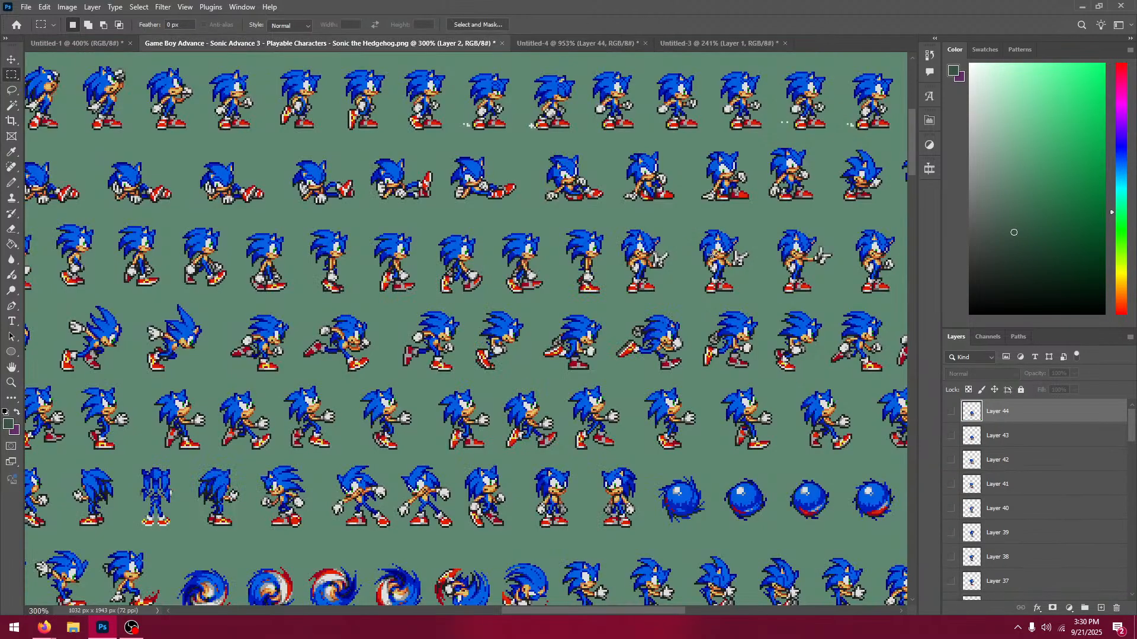
drag(410, 267, 572, 312)
drag(272, 267, 405, 295)
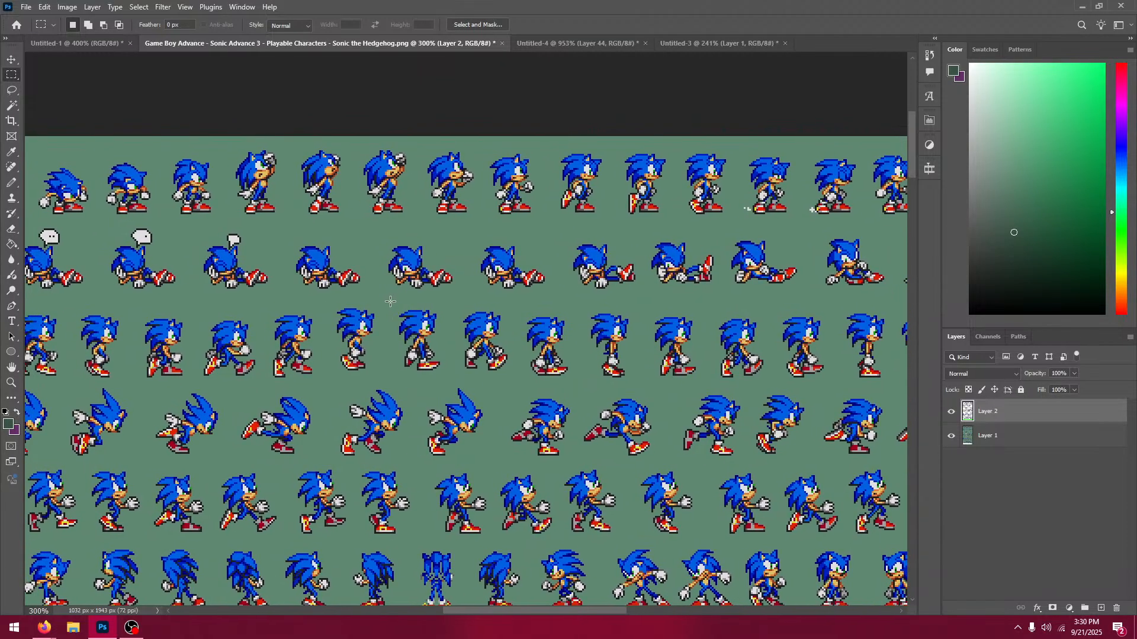
key(ctrl+plus)
key(ctrl+plus)
key(ctrl+plus)
key(ctrl+plus)
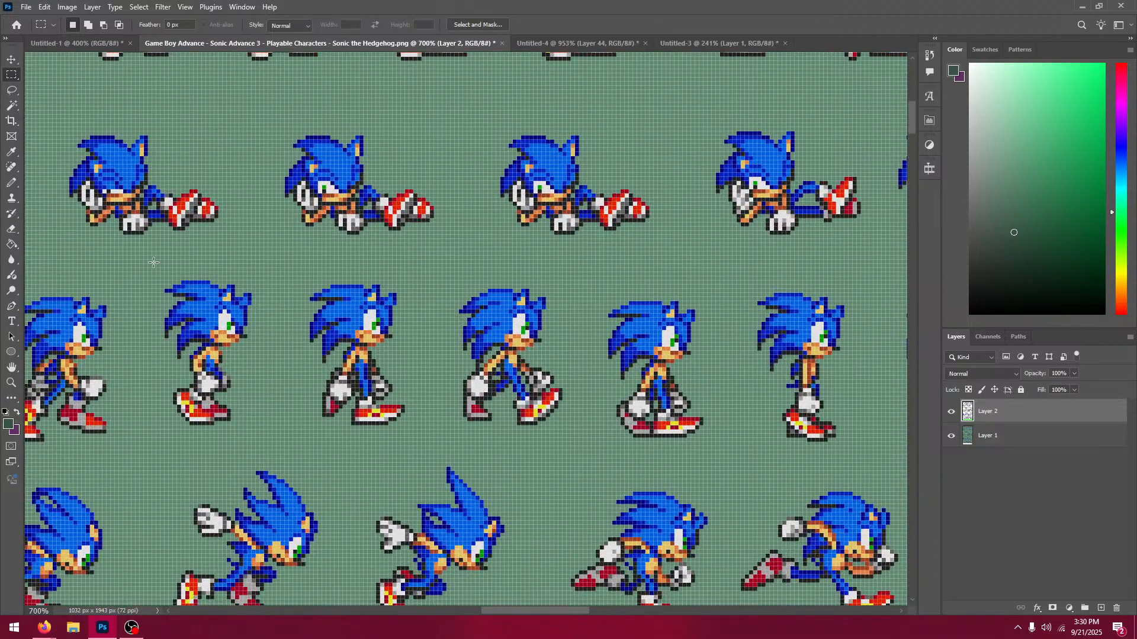
Step: Copy the upright passing-pose walking frame from the sheet's third row into Untitled-4 and align it with the standing reference's feet
drag(144, 256, 272, 446)
click(565, 43)
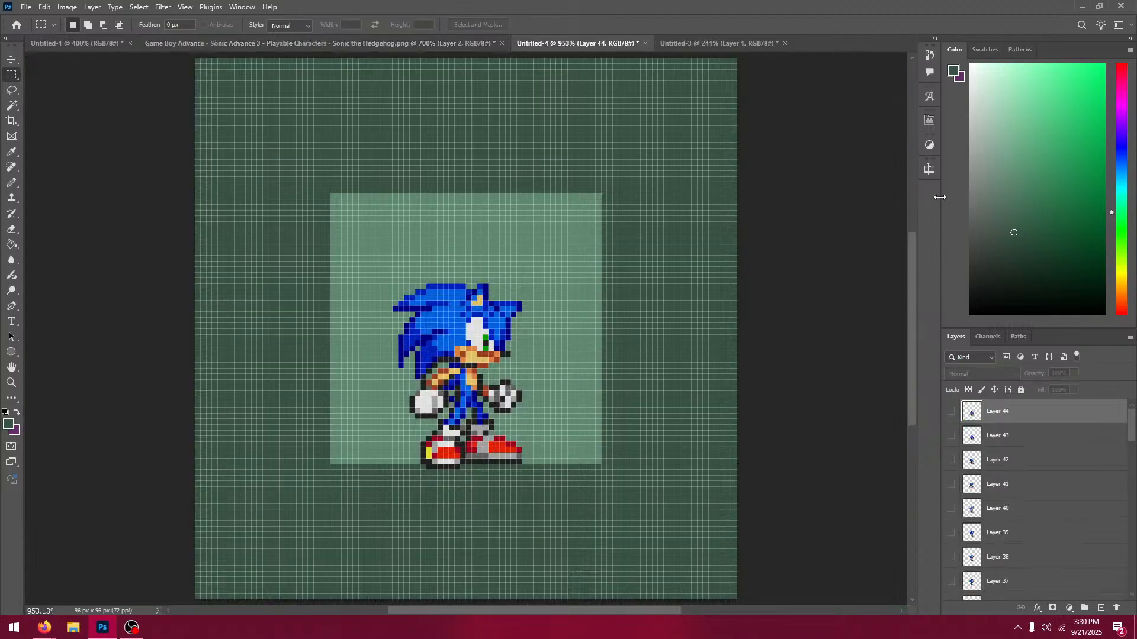
key(v)
key(ctrl+v)
drag(460, 287, 463, 331)
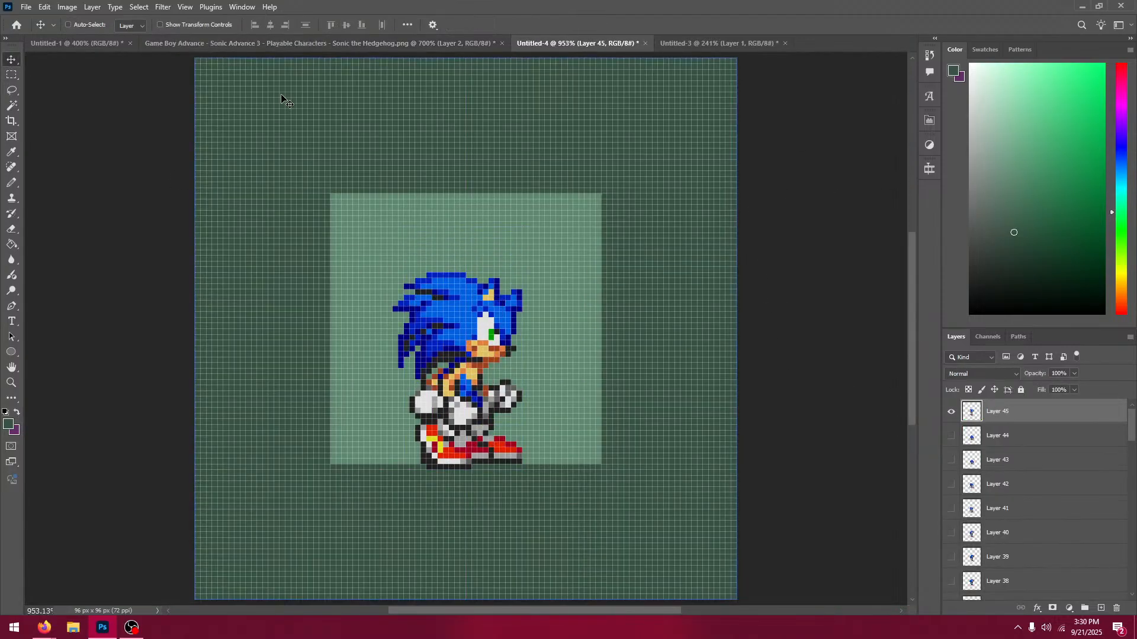
Step: Copy the walking frame immediately left of the passing pose into Untitled-4, aligned over the previous walking frame
click(286, 47)
click(11, 75)
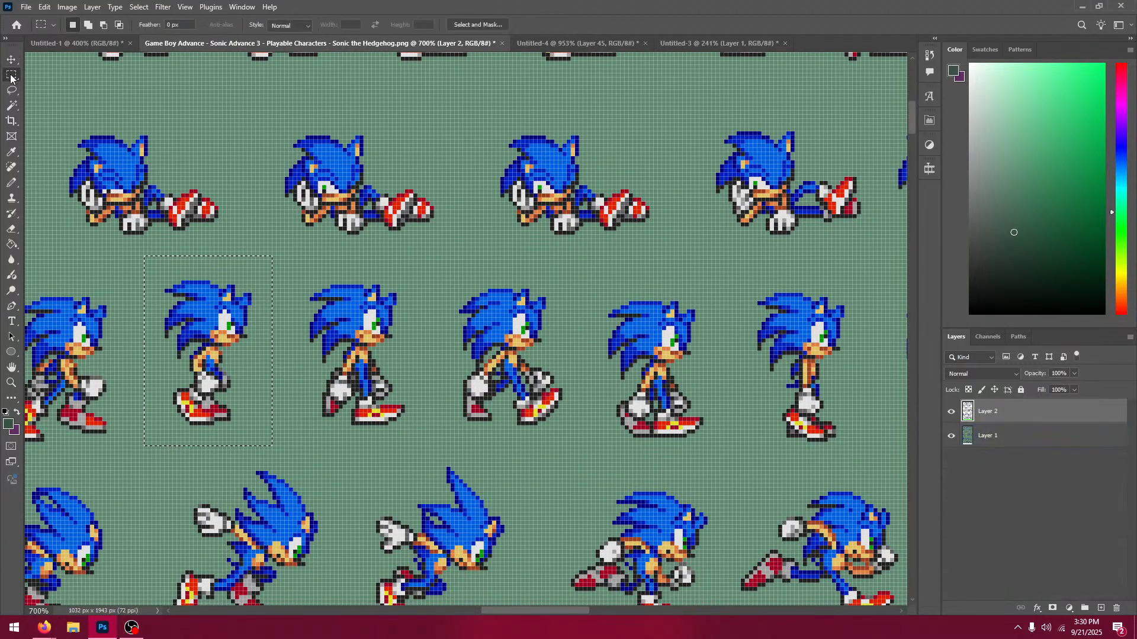
drag(101, 271, 345, 266)
mouse_move(226, 268)
mouse_down()
mouse_move(338, 423)
mouse_move(373, 444)
mouse_up()
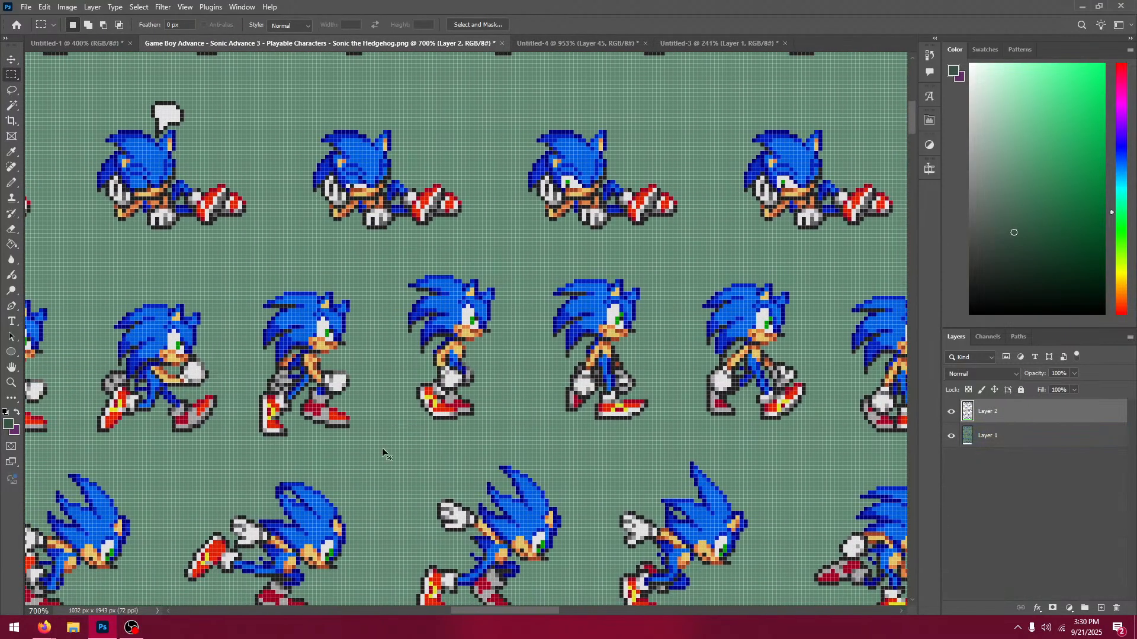
click(577, 43)
click(13, 60)
key(ctrl+v)
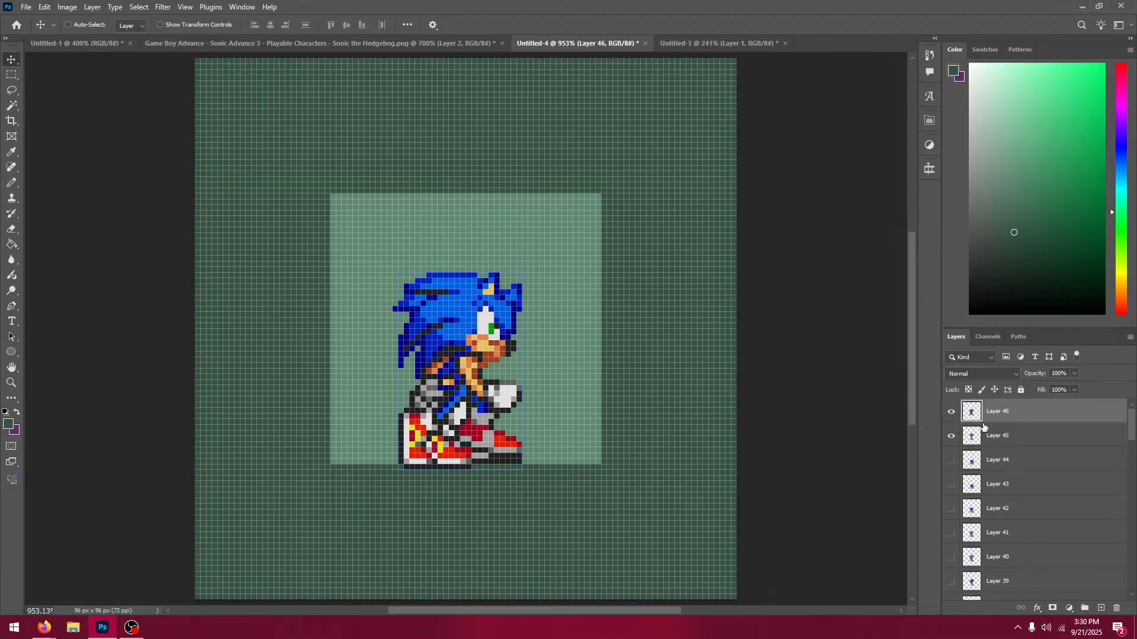
Step: Hide the standing reference on Layer 1 and toggle Layer 46 to compare it with Layer 45
scroll(998, 581, down, 5)
scroll(998, 581, down, 9)
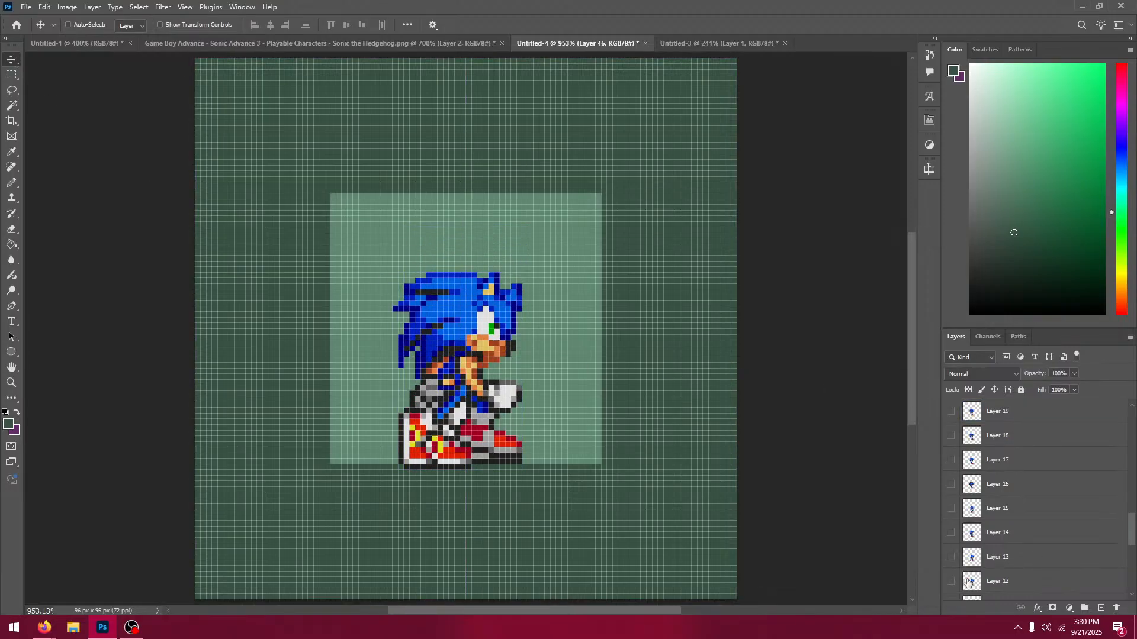
click(951, 564)
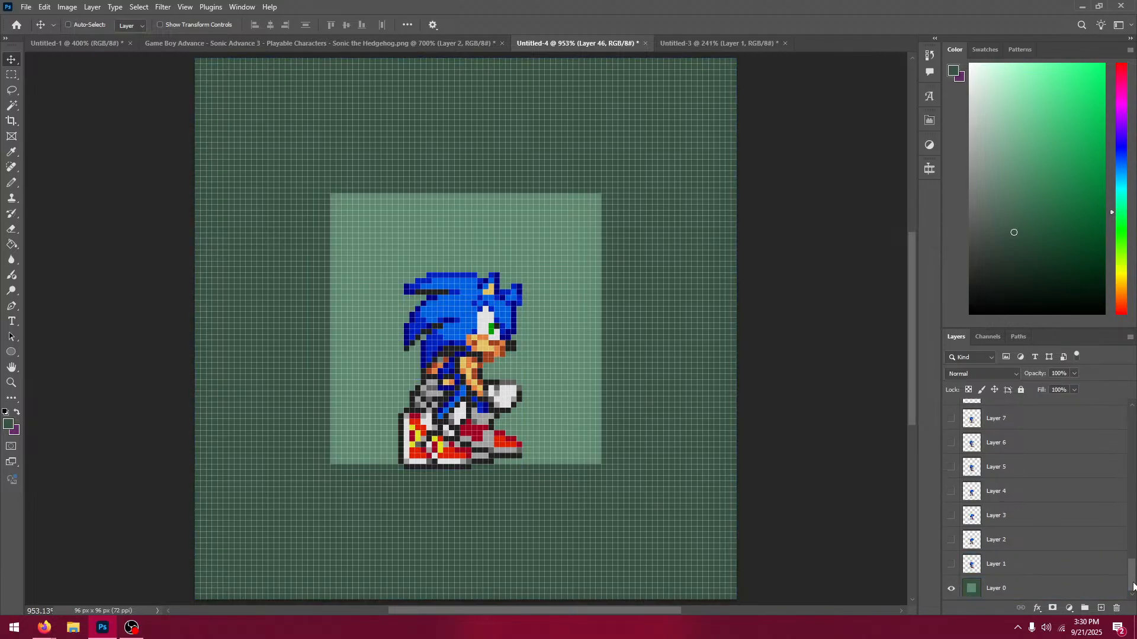
scroll(948, 432, up, 14)
click(951, 411)
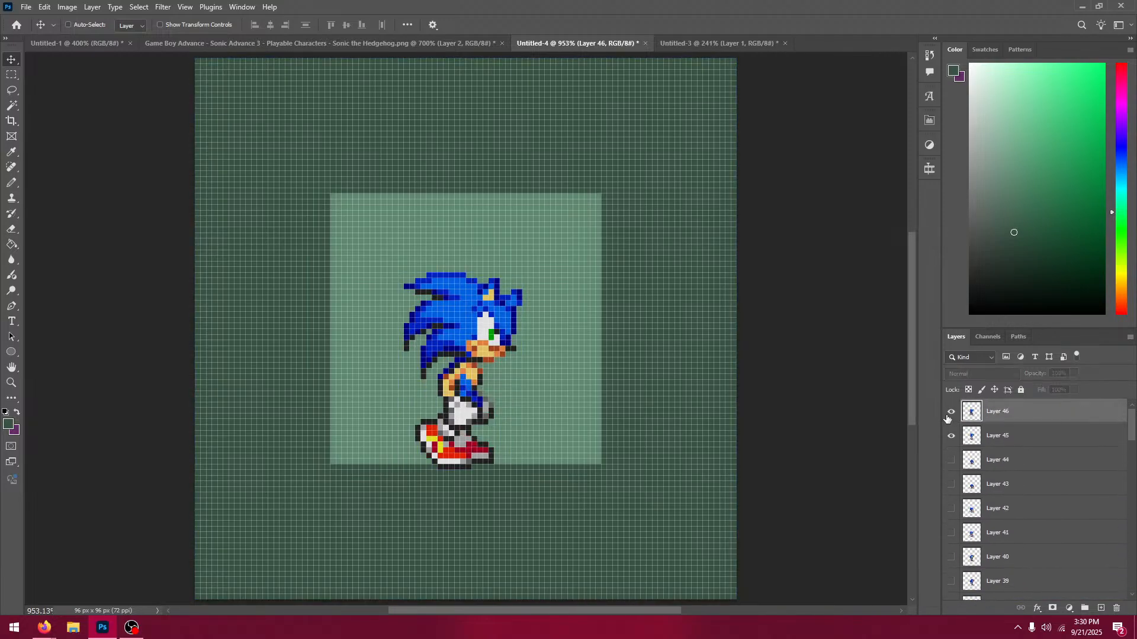
click(951, 411)
Step: Copy the wide-stride walking frame with the raised front foot into Untitled-4 and lower it onto the shared foot position
click(399, 41)
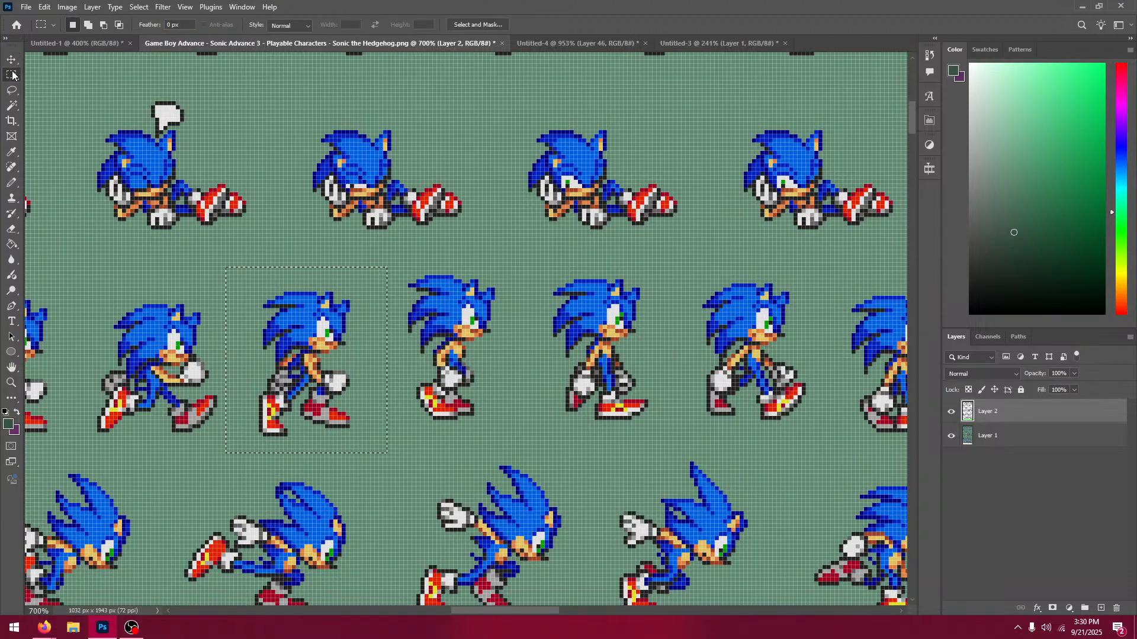
click(11, 75)
drag(89, 272, 331, 429)
click(230, 283)
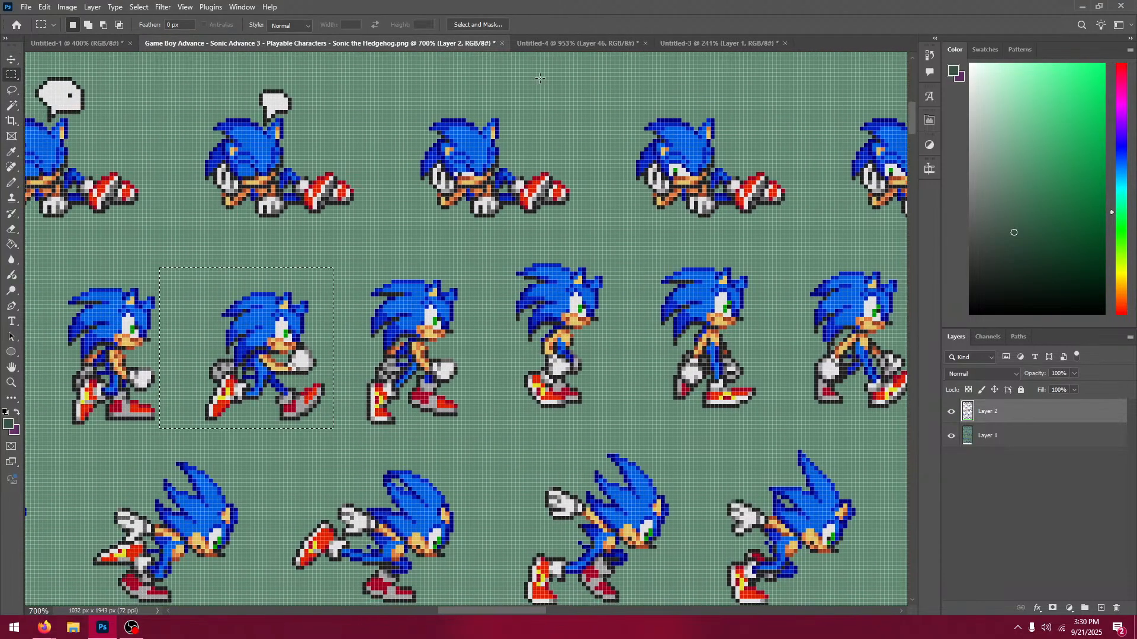
click(577, 43)
click(11, 59)
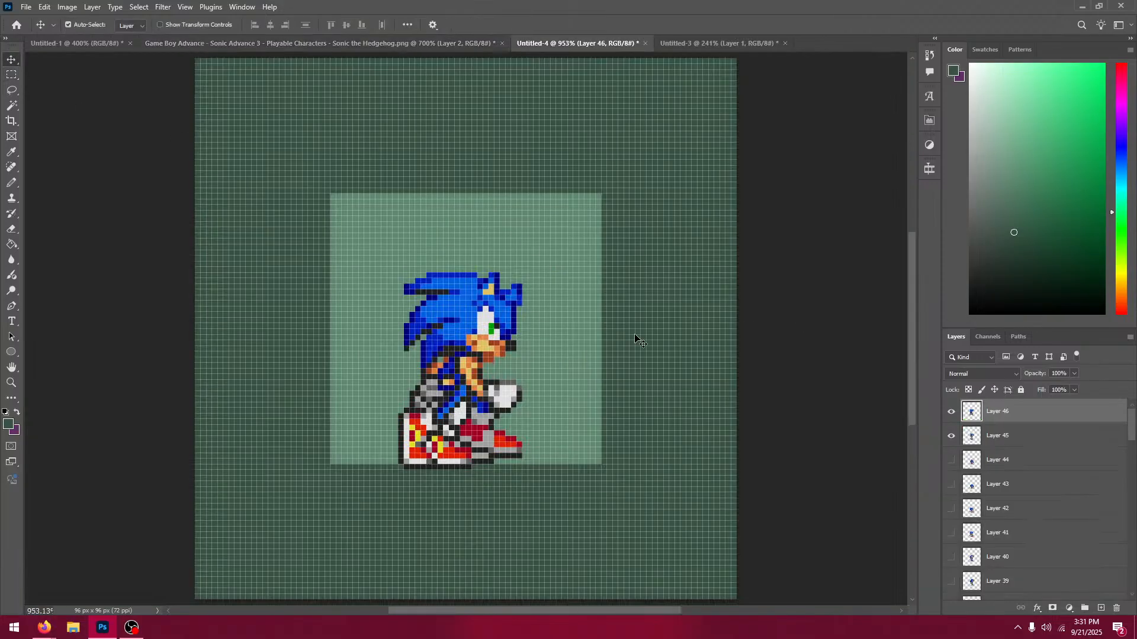
key(ctrl+v)
drag(541, 318, 542, 367)
Step: Toggle Layers 46 and 47 off and on to compare the walking frames' alignment
click(951, 411)
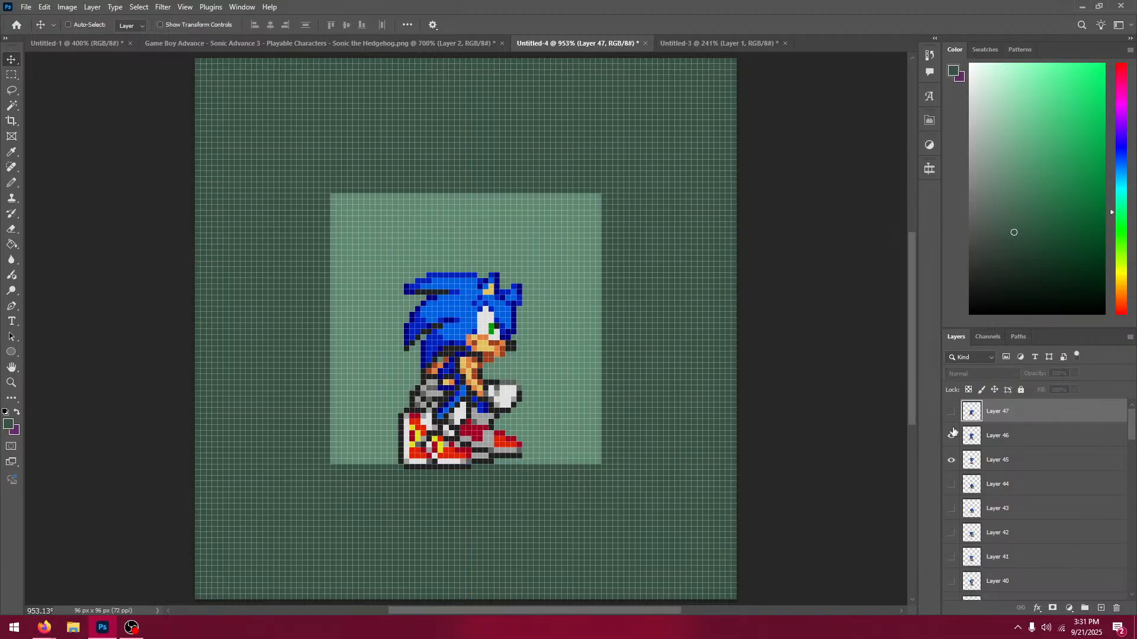
click(951, 437)
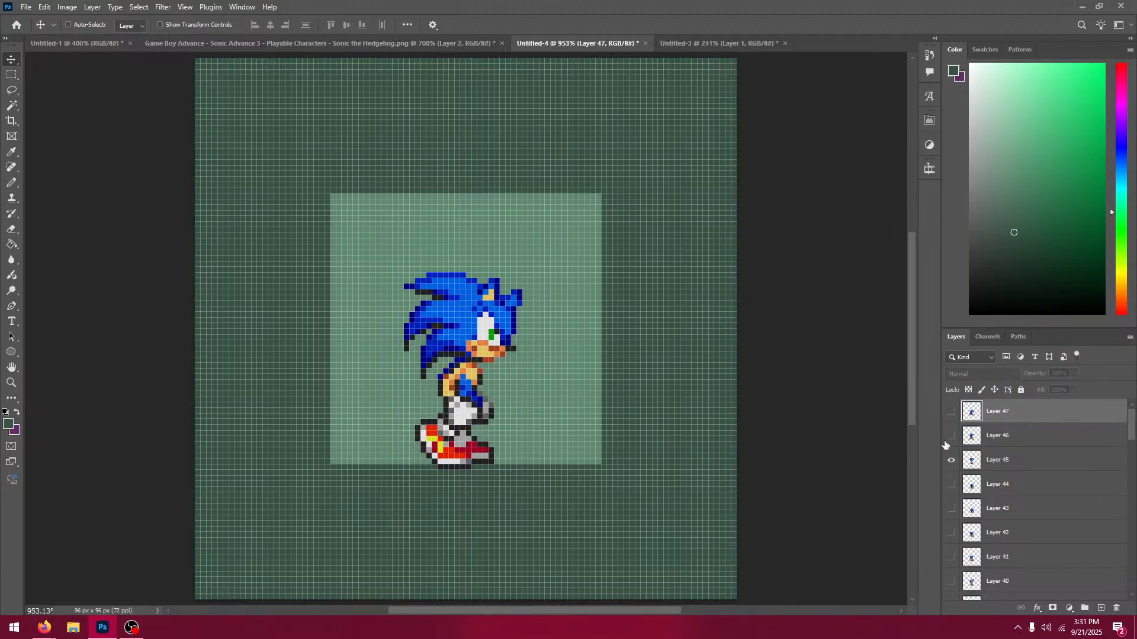
click(951, 436)
click(952, 412)
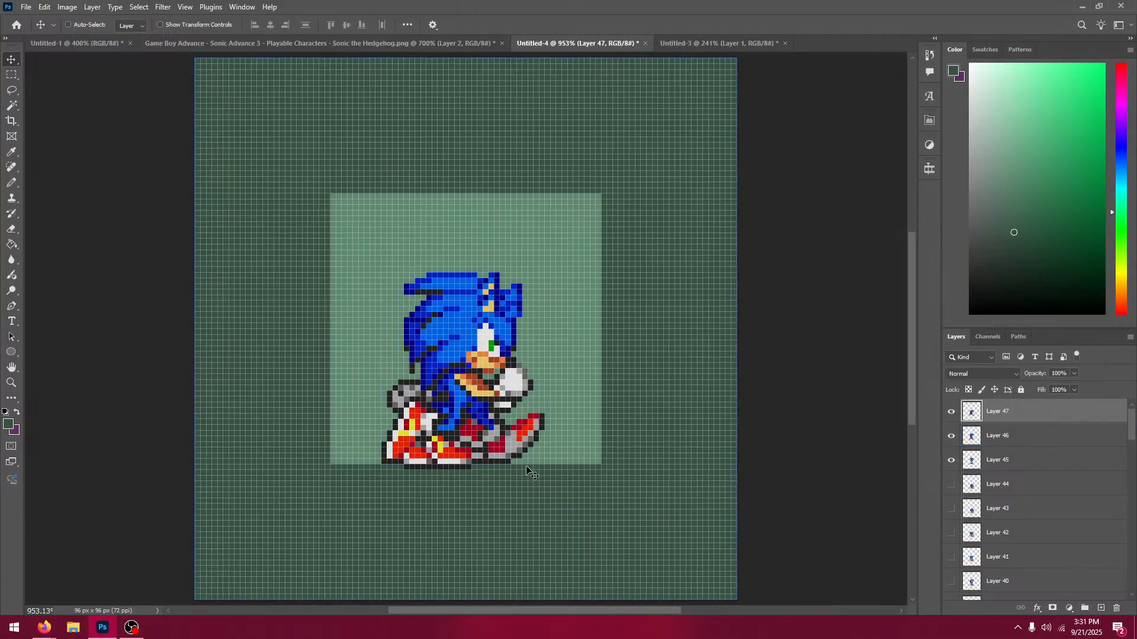
click(947, 409)
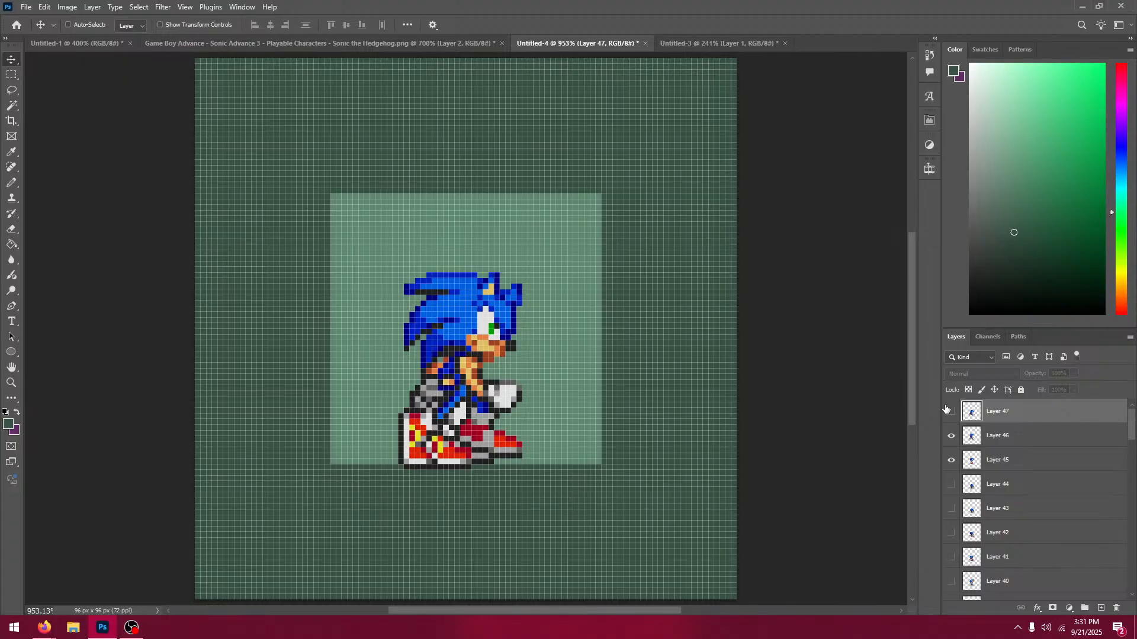
click(951, 410)
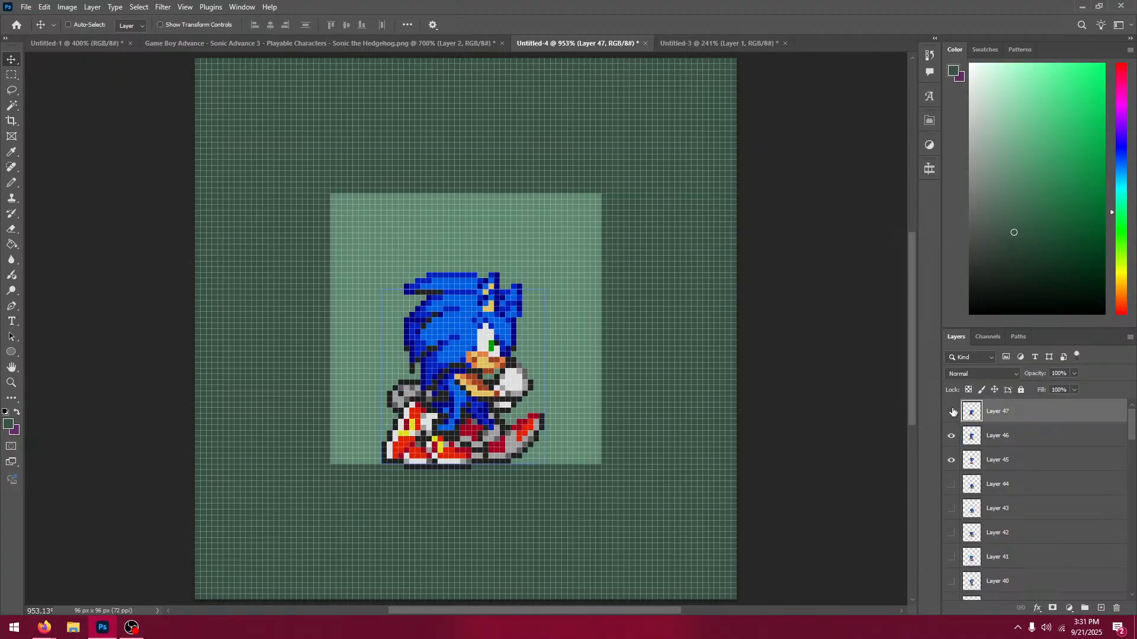
click(951, 411)
click(952, 411)
Step: Copy the walking frame left of the wide stride into Untitled-4 and lower it onto the shared foot position
click(332, 43)
key(ctrl+d)
click(11, 74)
drag(219, 317, 409, 406)
key(ctrl+c)
click(577, 43)
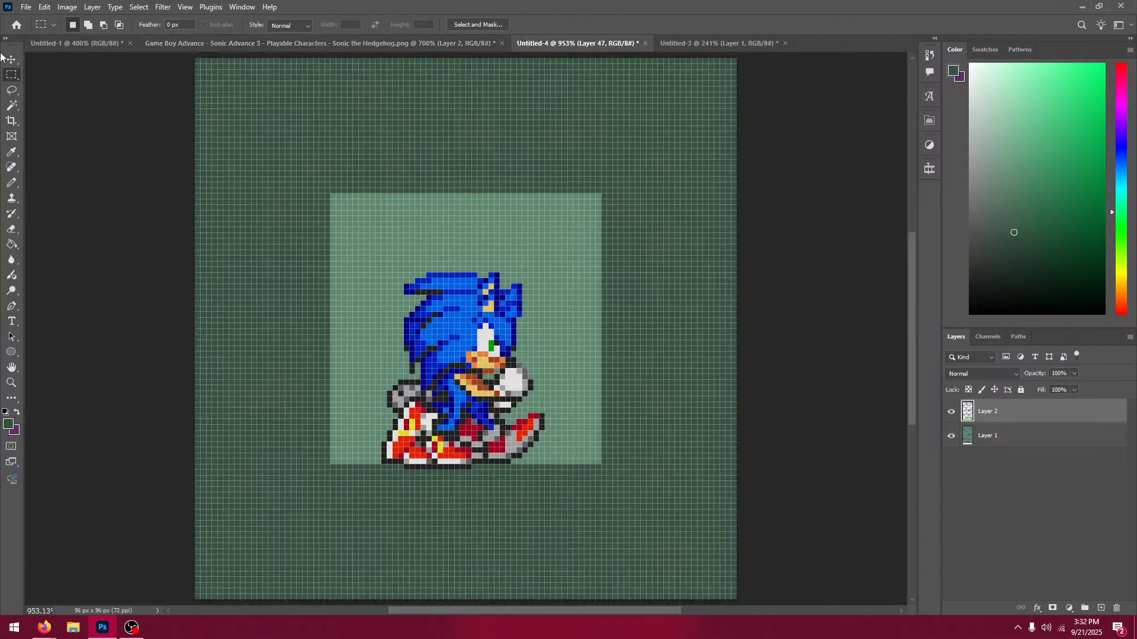
key(ctrl+v)
click(11, 60)
key(ctrl+v)
drag(439, 336, 439, 383)
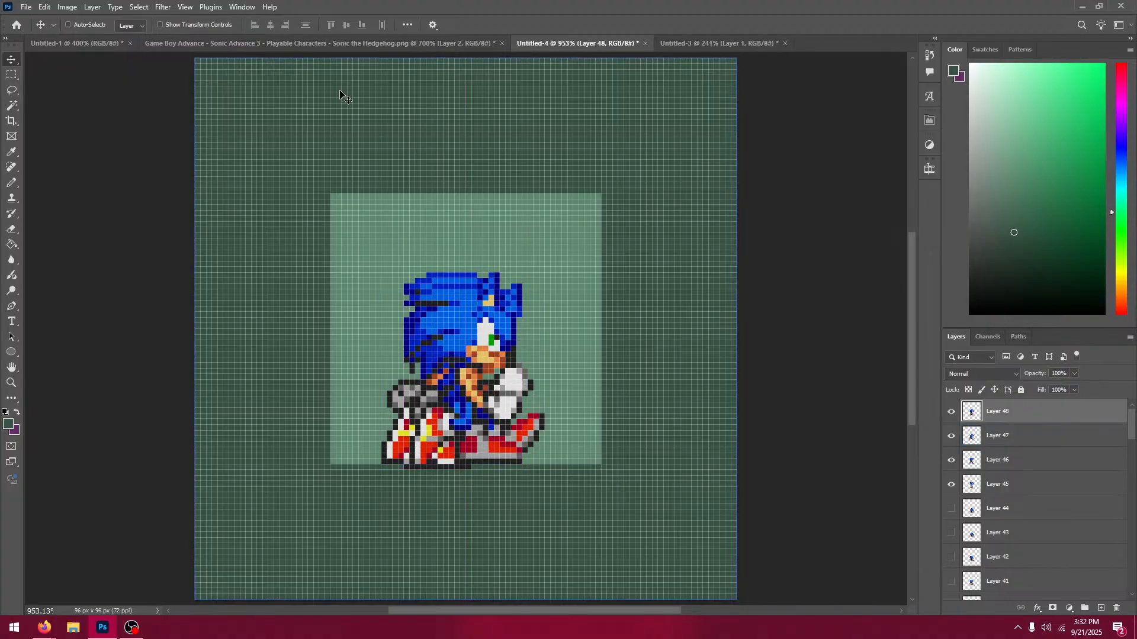
Step: Copy the next upright passing-pose frame to the left on the sprite sheet into Untitled-4
click(286, 44)
click(12, 76)
drag(208, 254, 308, 249)
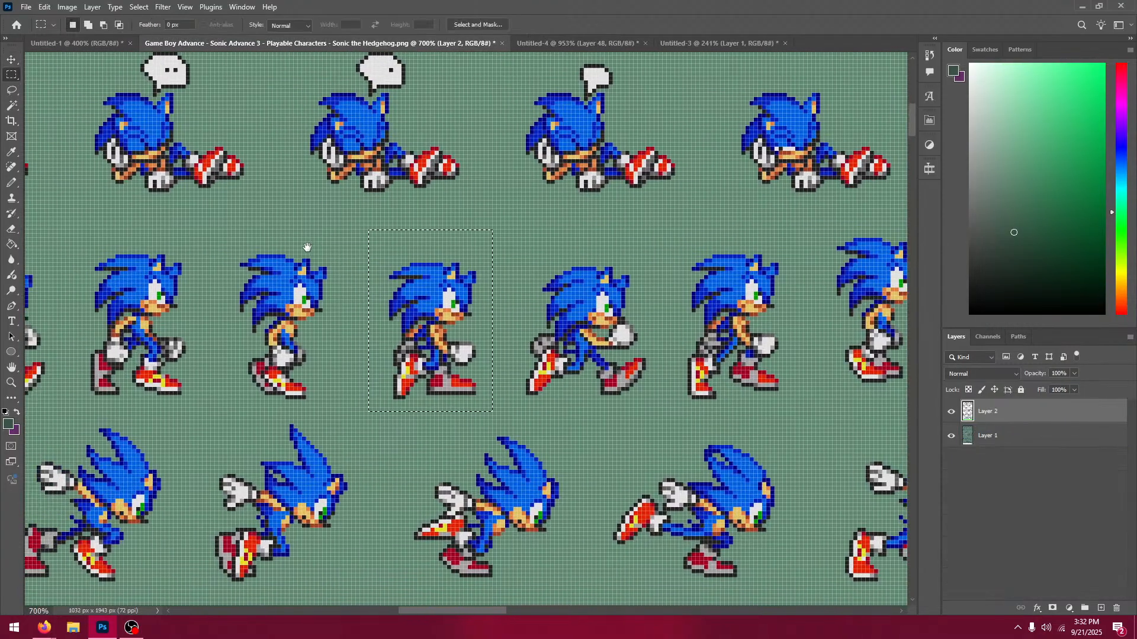
drag(256, 213, 384, 409)
click(577, 43)
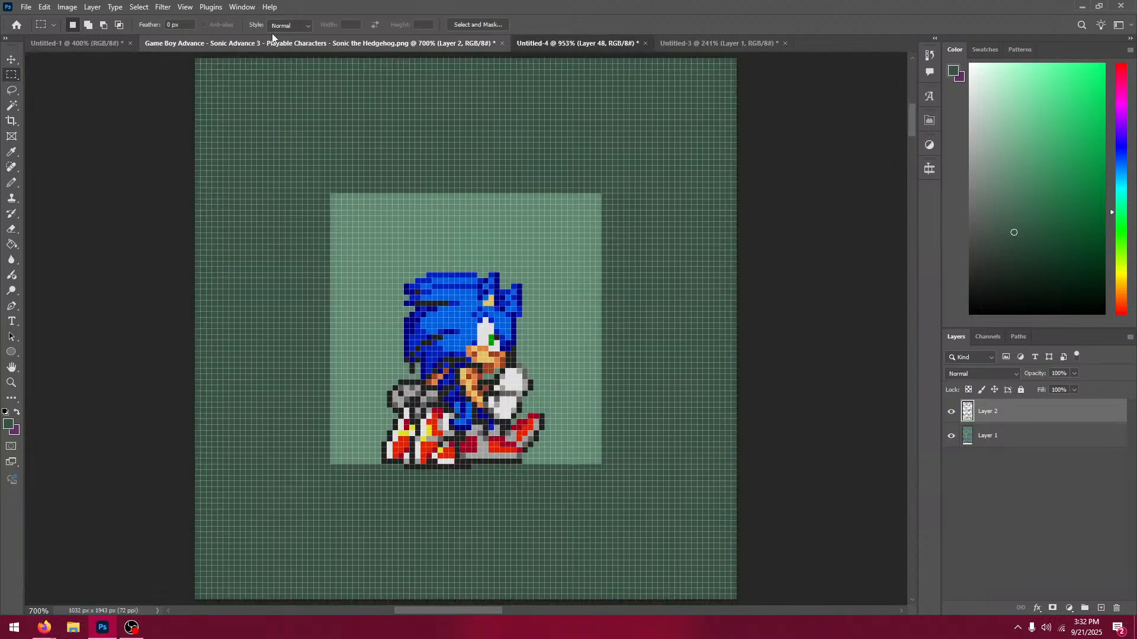
click(11, 59)
key(ctrl+v)
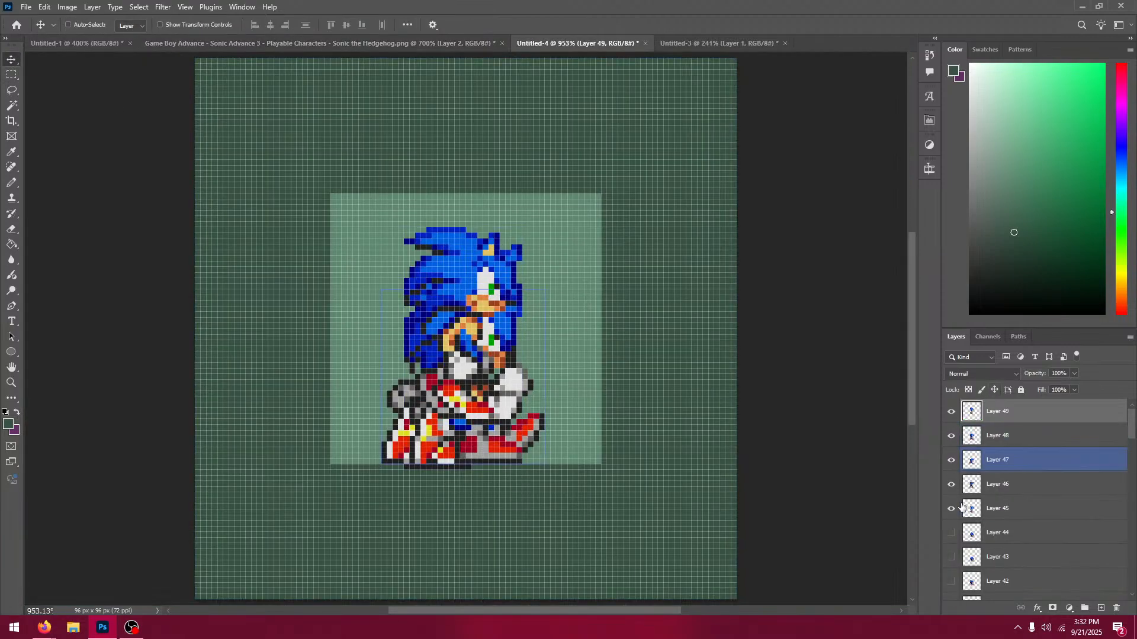
Step: Hide Layers 45 to 47 and lower the new passing-pose frame to line up with Layer 48
click(951, 508)
drag(951, 484, 951, 436)
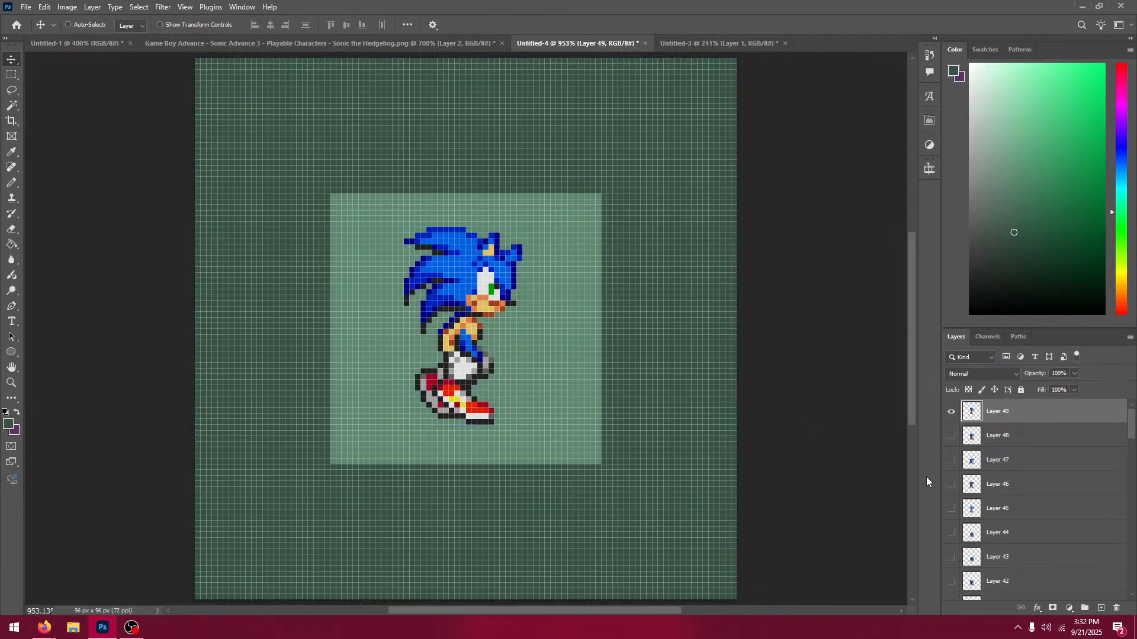
drag(479, 350, 484, 389)
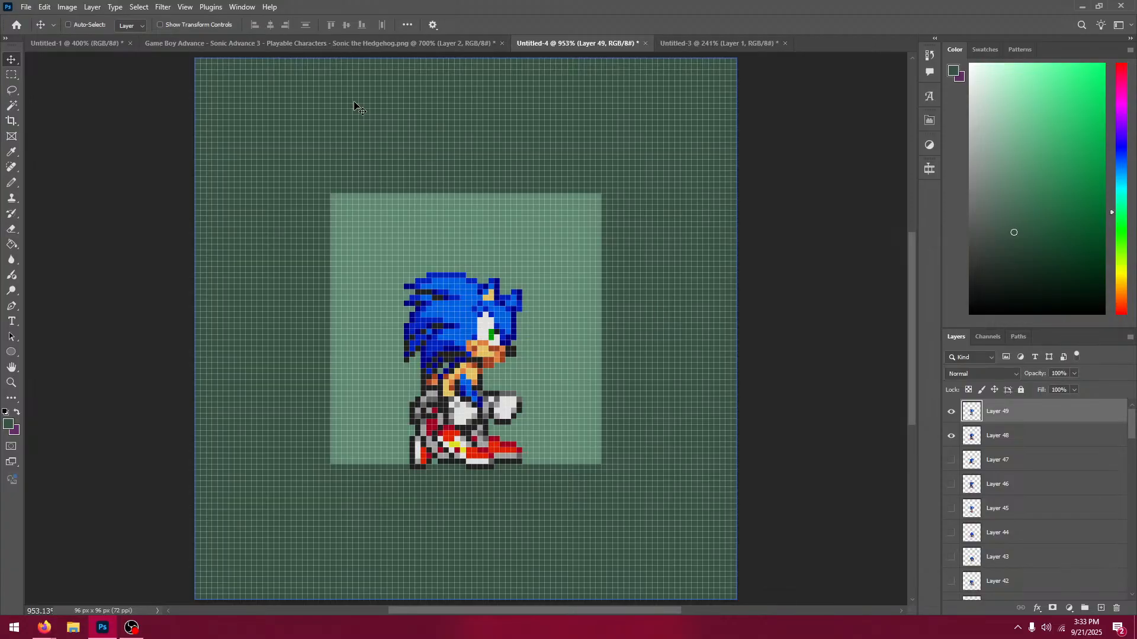
Step: Copy the striding frame left of the second passing pose into Untitled-4 and lower it over the previous walking frames
click(333, 43)
click(12, 75)
key(ctrl+d)
drag(84, 183, 263, 163)
drag(279, 200, 413, 382)
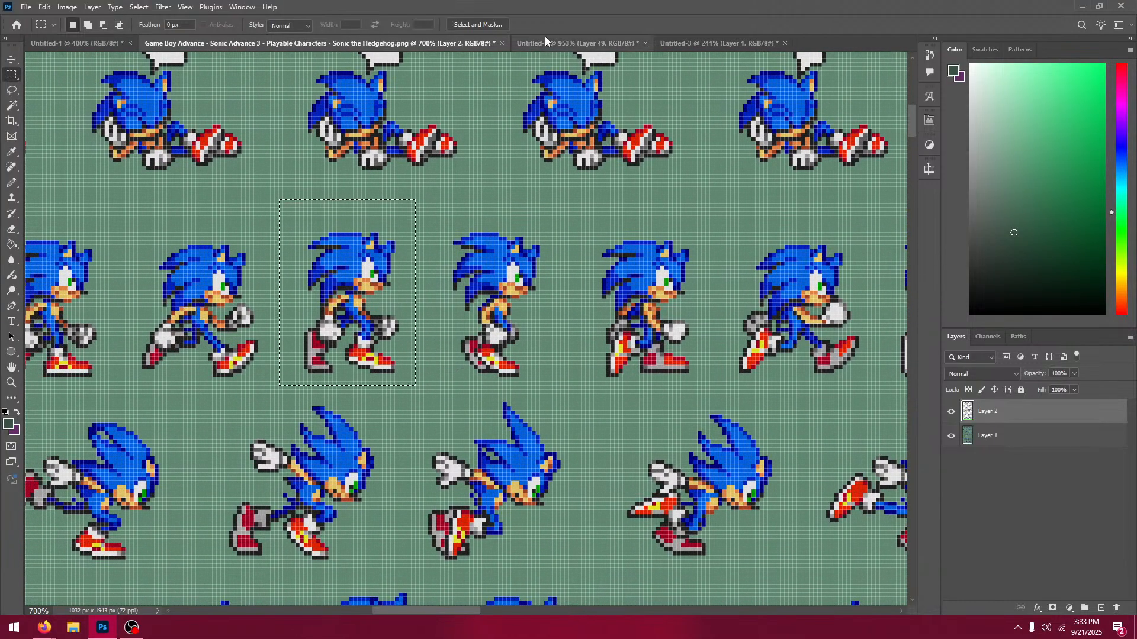
click(578, 43)
click(11, 60)
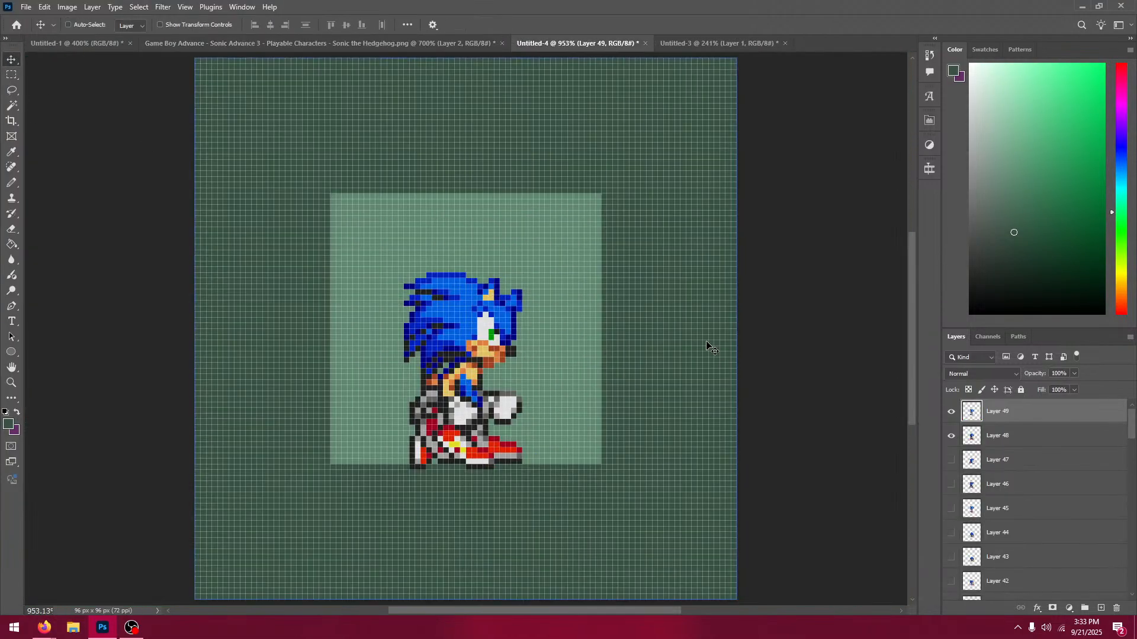
key(ctrl+v)
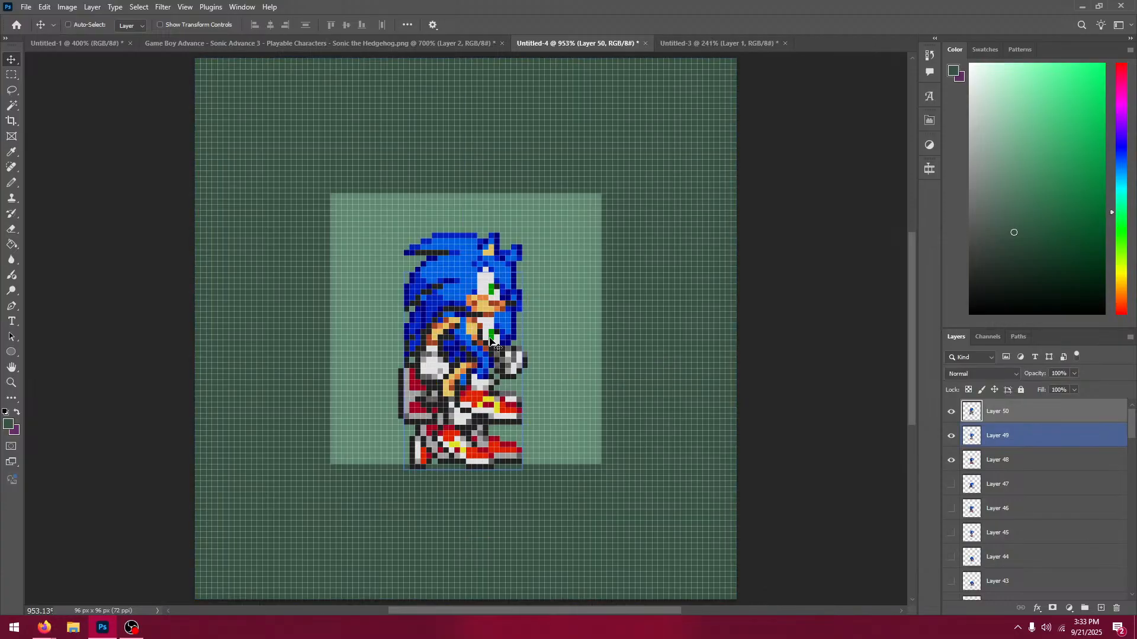
drag(440, 343, 441, 383)
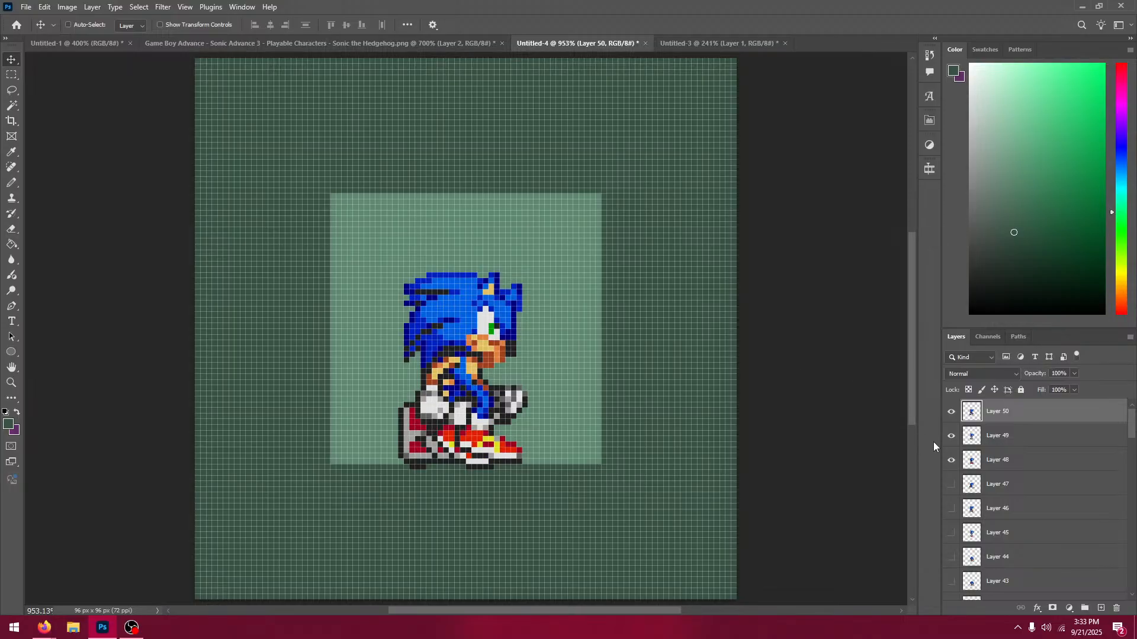
Step: Compare Layers 49 and 50 by toggling them, and hide Layers 48 and 49, keeping Layer 50 visible
click(951, 414)
click(951, 437)
click(951, 436)
click(950, 413)
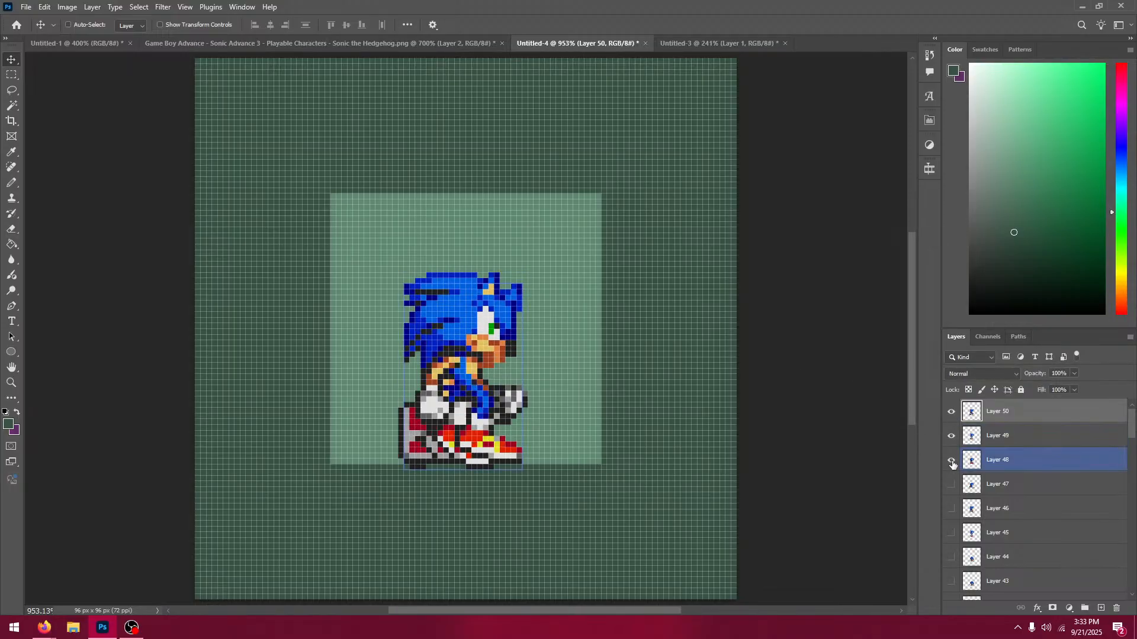
click(951, 461)
click(951, 437)
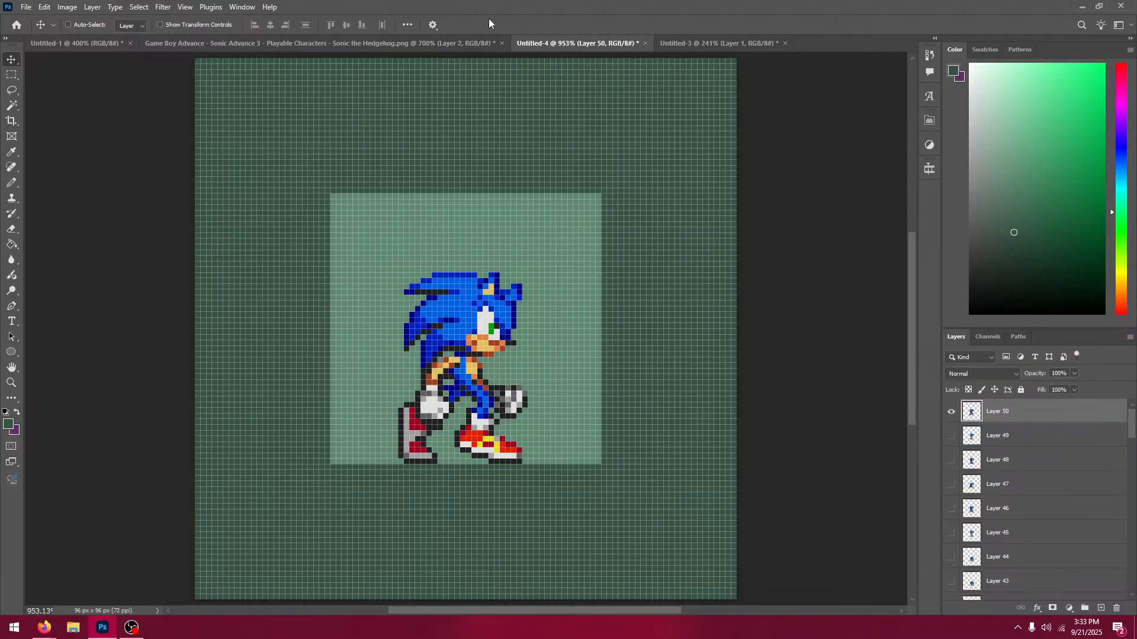
Step: Copy the wide-stride walking frame left of the previously copied pose on the sprite sheet into Untitled-4
click(250, 43)
key(m)
mouse_move(257, 202)
mouse_down()
mouse_move(451, 202)
mouse_move(559, 343)
mouse_move(570, 368)
mouse_move(552, 388)
mouse_up()
click(565, 39)
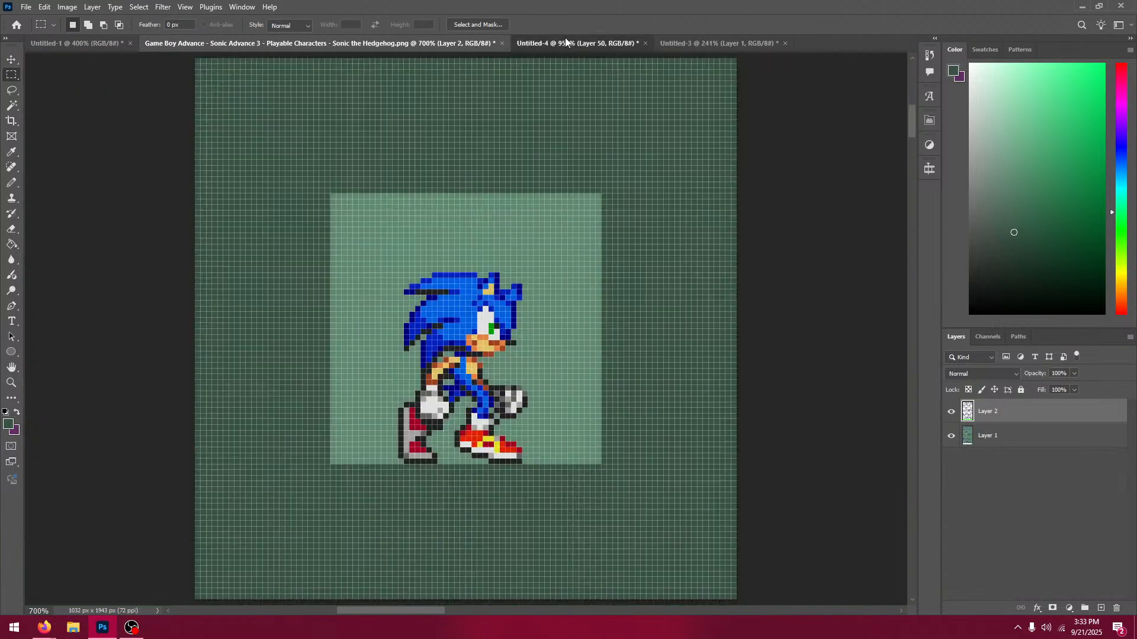
click(12, 59)
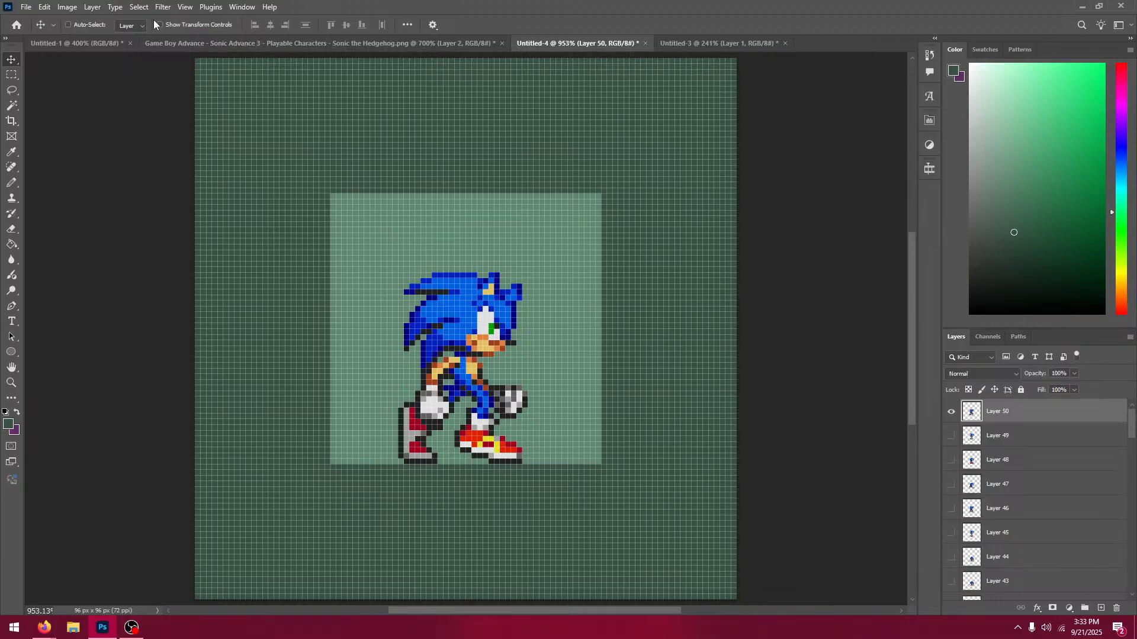
key(ctrl+v)
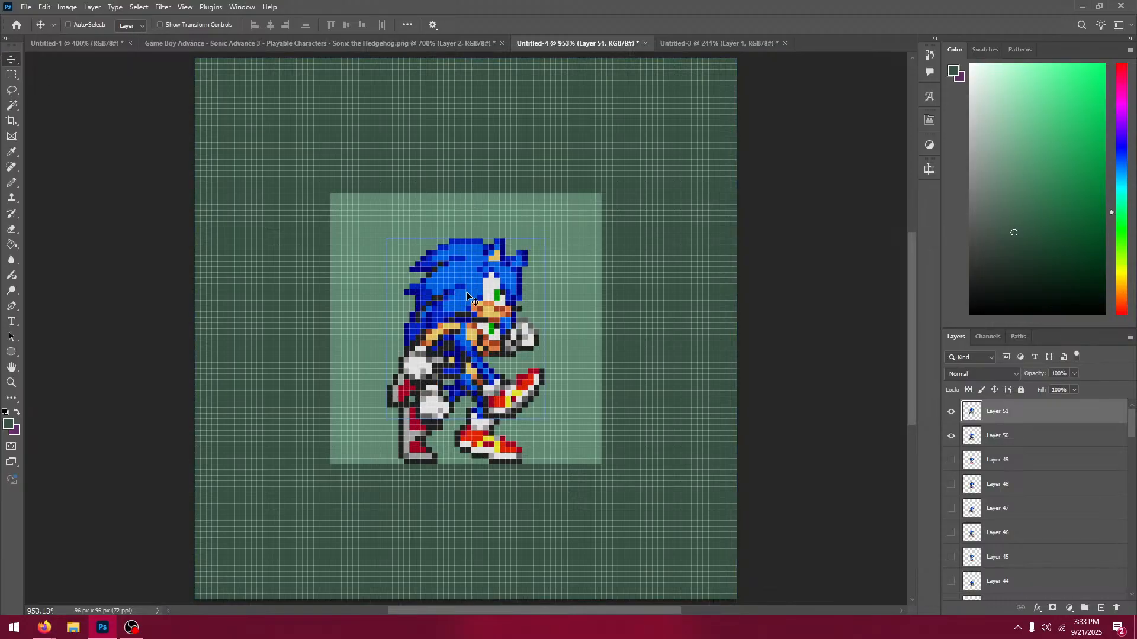
Step: Lower the pasted wide-stride frame over Layer 50, fine-tuning it 1 px right and 2 px down to line up the heads
drag(467, 293, 454, 330)
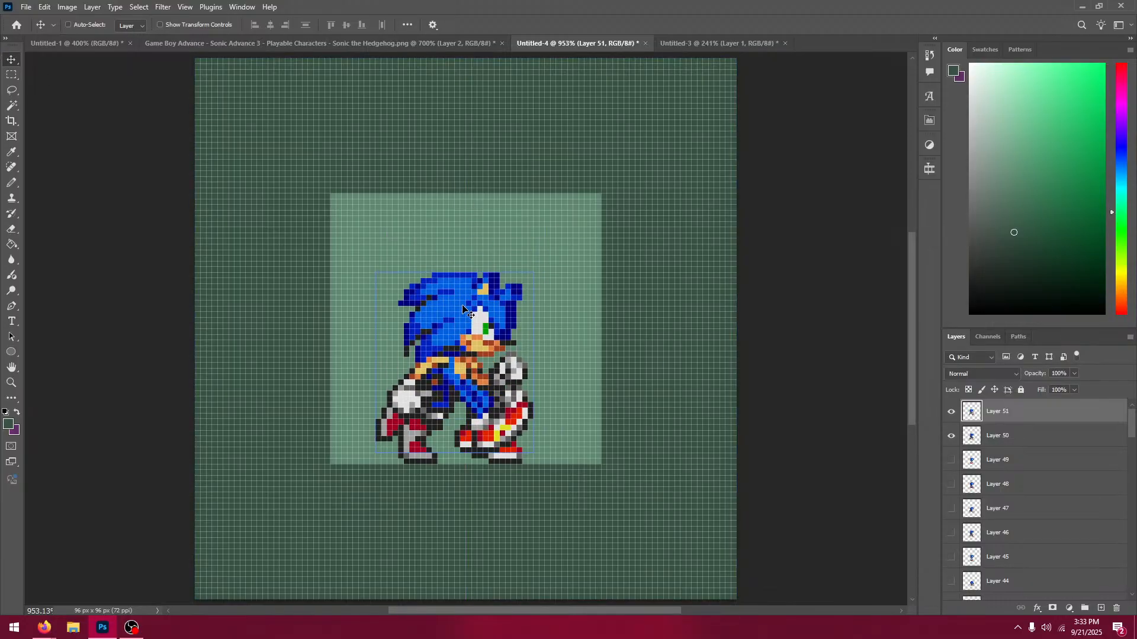
key(Right)
key(Down)
key(Down)
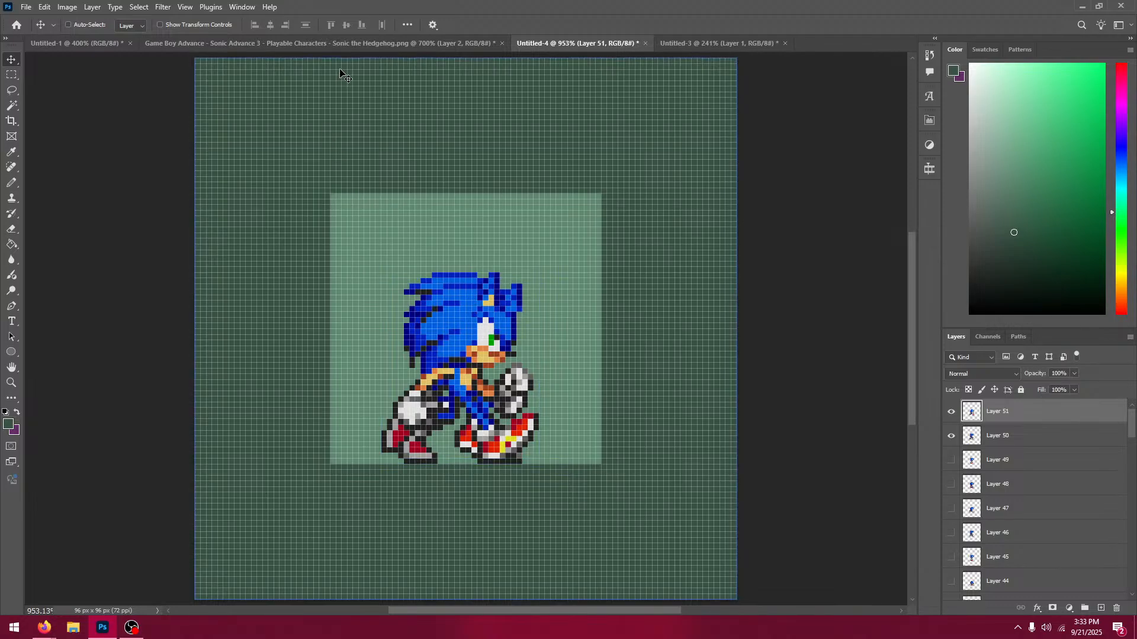
Step: Copy the walking frame directly left of the wide-stride pose on the sprite sheet into Untitled-4
click(320, 43)
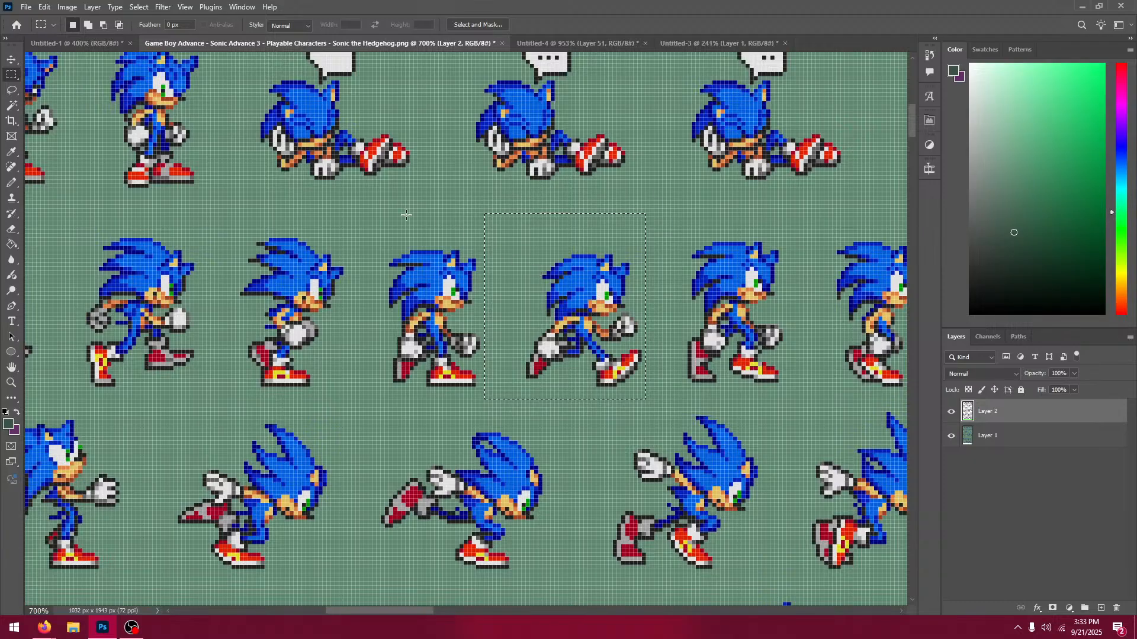
drag(360, 214, 509, 407)
click(534, 43)
key(v)
key(ctrl+v)
Step: Toggle Layers 50 to 52 to compare them, hide all three, and show Layer 45 as the alignment reference
click(952, 412)
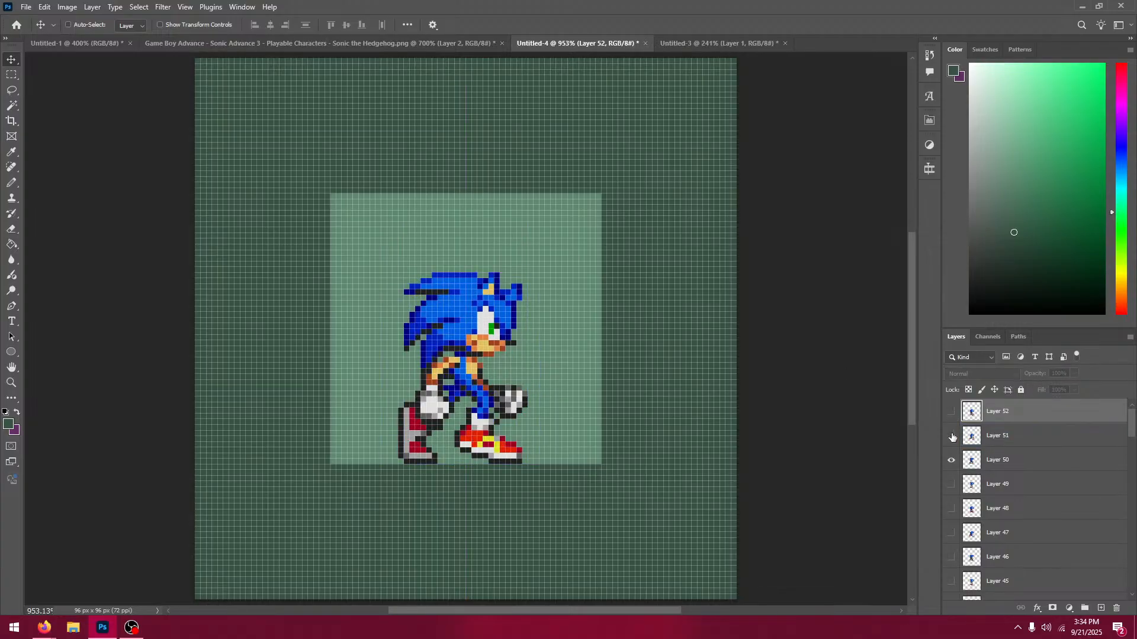
click(951, 413)
click(951, 413)
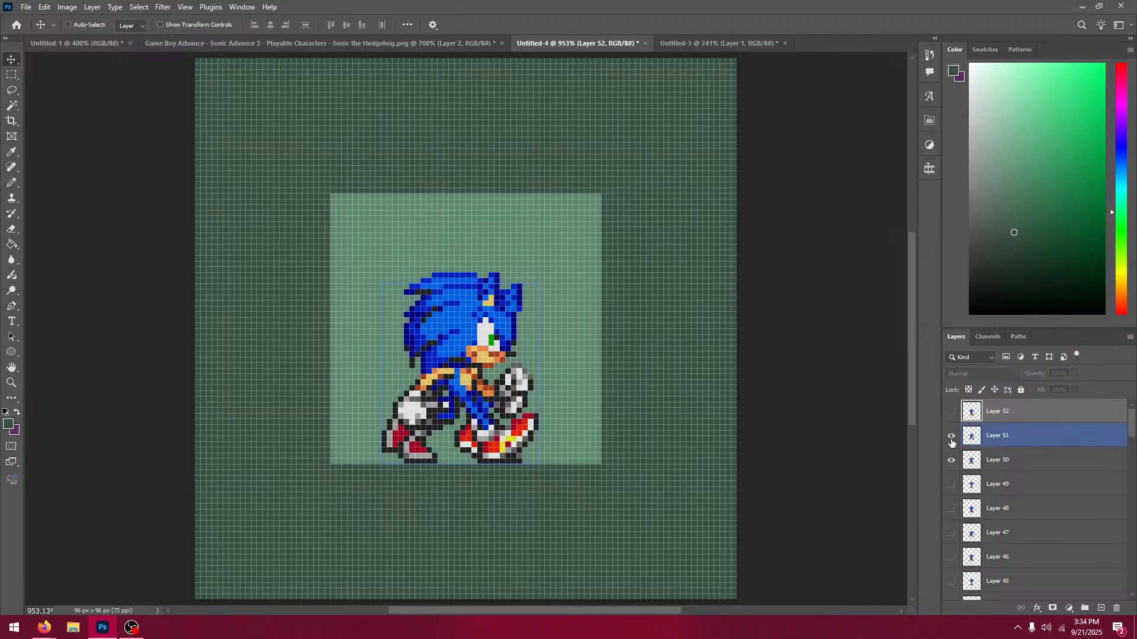
click(951, 438)
click(951, 462)
click(952, 462)
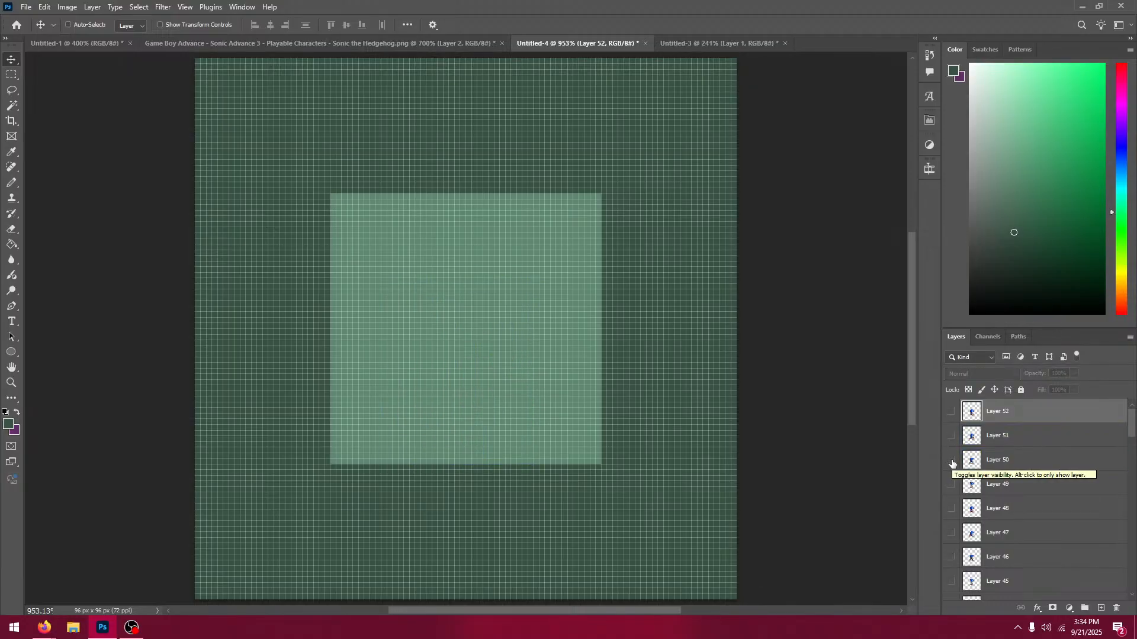
scroll(950, 471, down, 2)
click(950, 557)
click(951, 558)
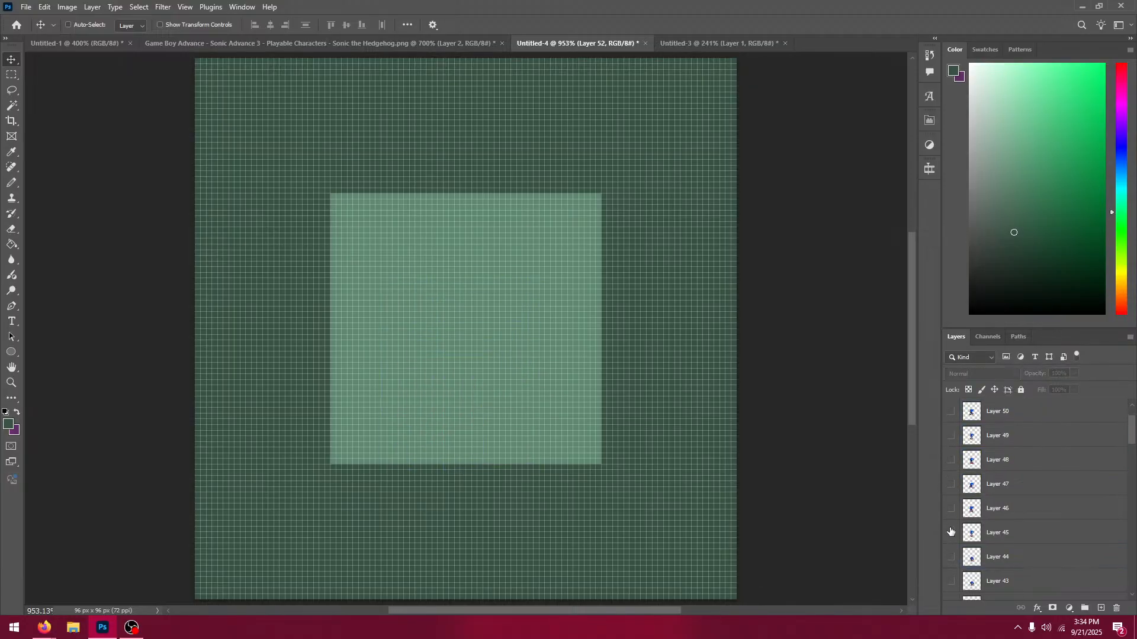
click(951, 533)
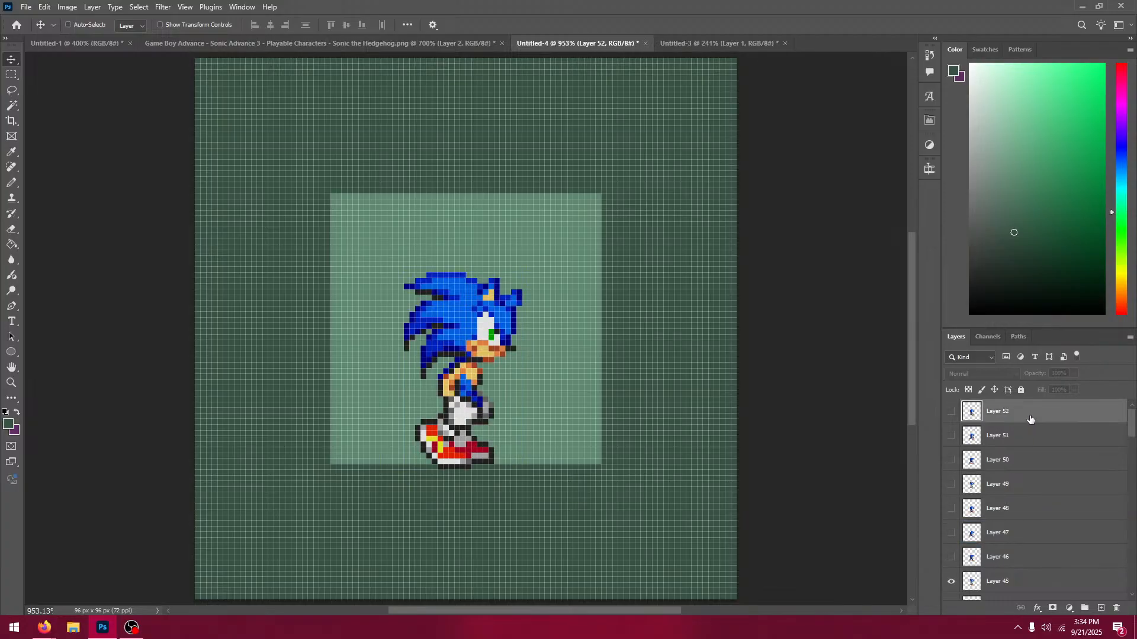
Step: Copy the next upright passing-pose frame to the left into Untitled-4 and lower it over Layer 45
click(349, 41)
click(8, 74)
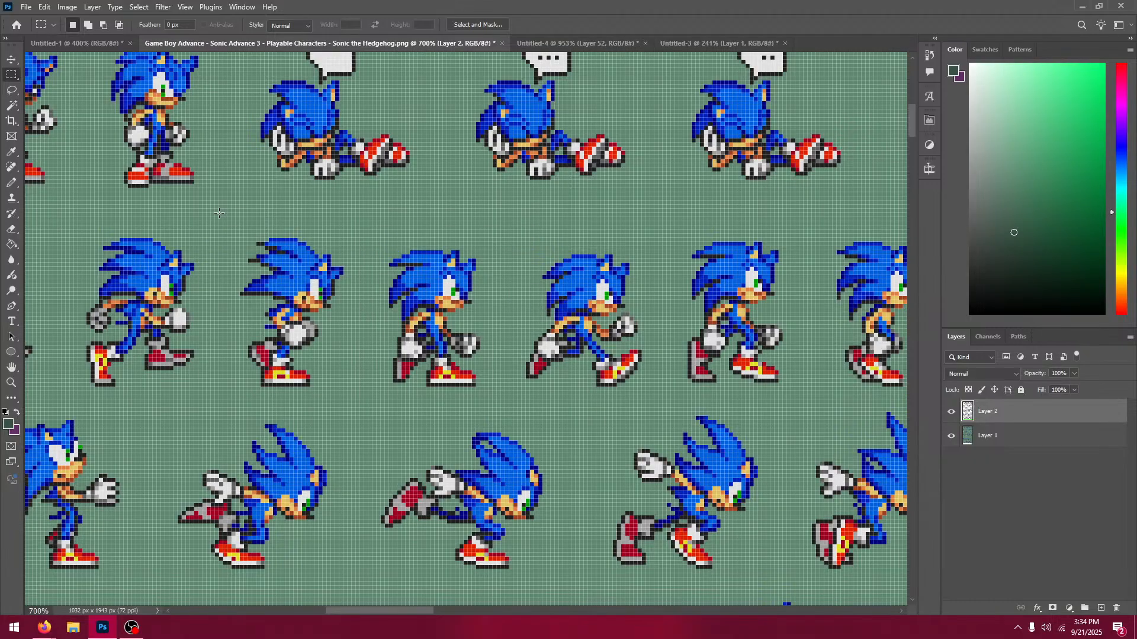
drag(214, 209, 347, 404)
click(571, 40)
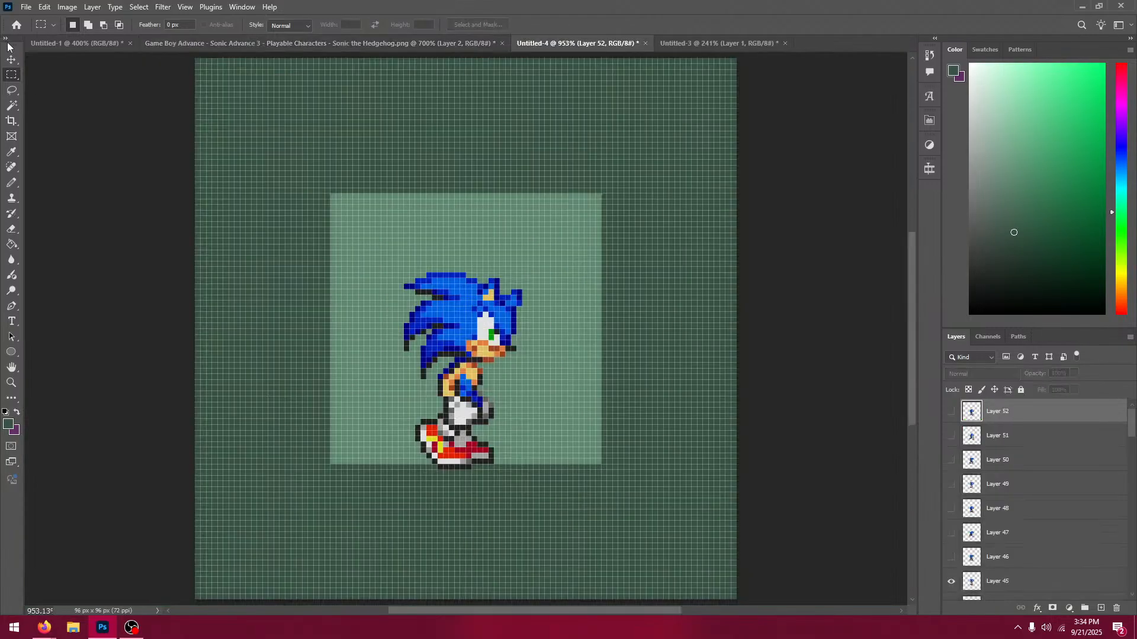
key(v)
key(ctrl+v)
drag(500, 338, 506, 375)
Step: Compare the Layer 53 passing pose with Layer 45 by toggling Layer 53, leaving it visible
click(951, 413)
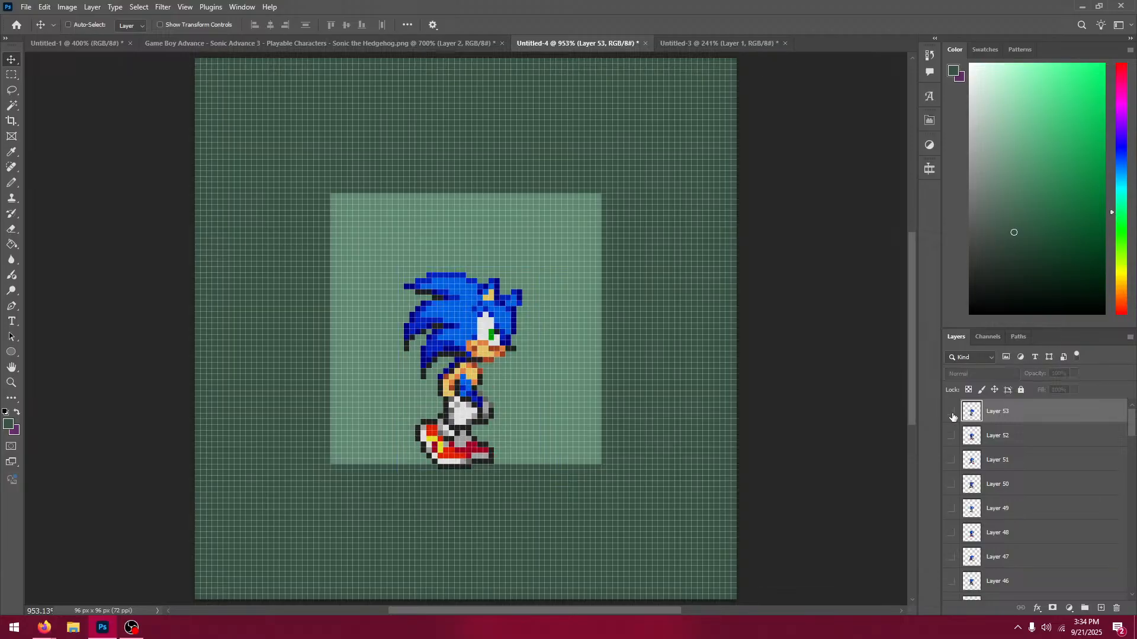
click(951, 413)
click(951, 412)
click(951, 413)
click(951, 413)
click(951, 413)
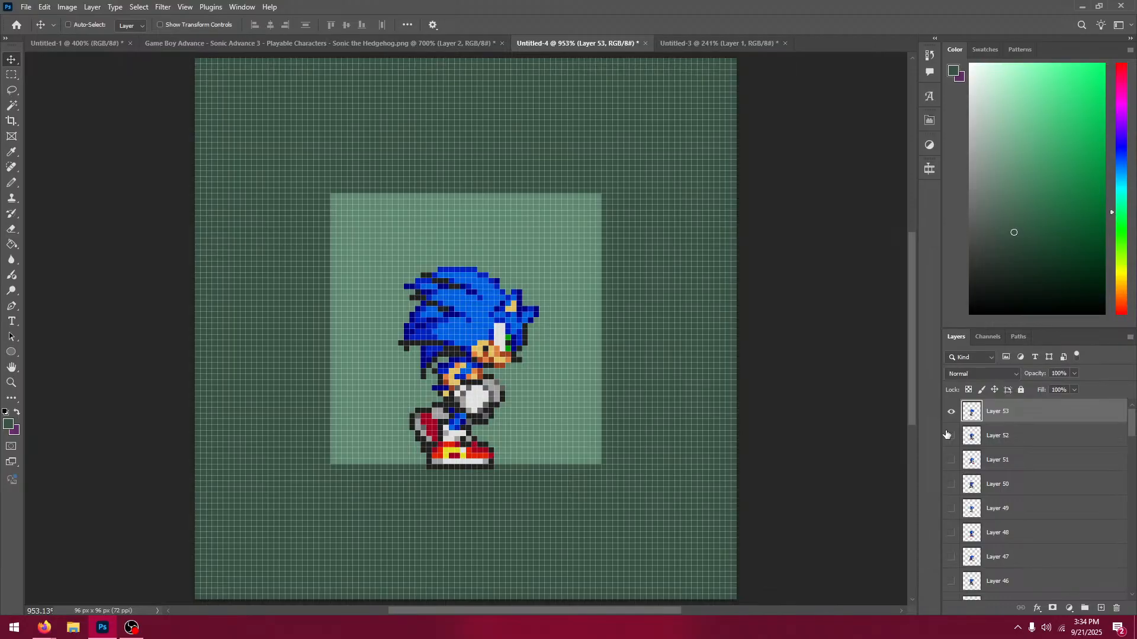
Step: Copy the raised-foot frame left of that passing pose into Untitled-4 and lower it over Layer 53
click(183, 44)
click(11, 76)
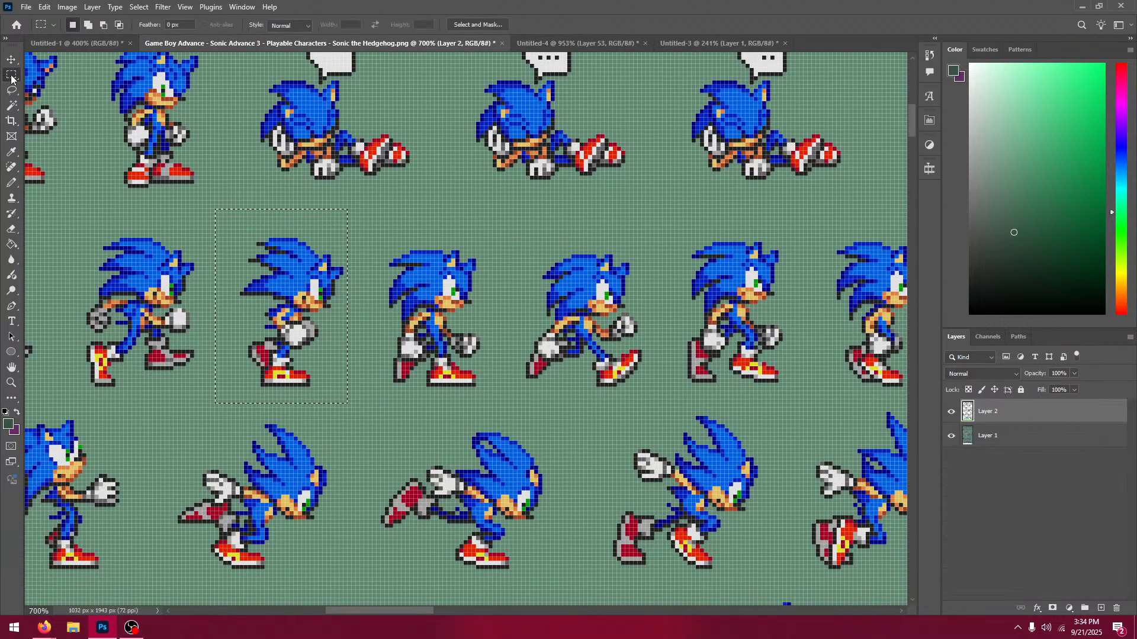
drag(100, 269, 394, 264)
drag(360, 208, 504, 393)
key(ctrl+c)
click(523, 42)
click(12, 59)
key(ctrl+v)
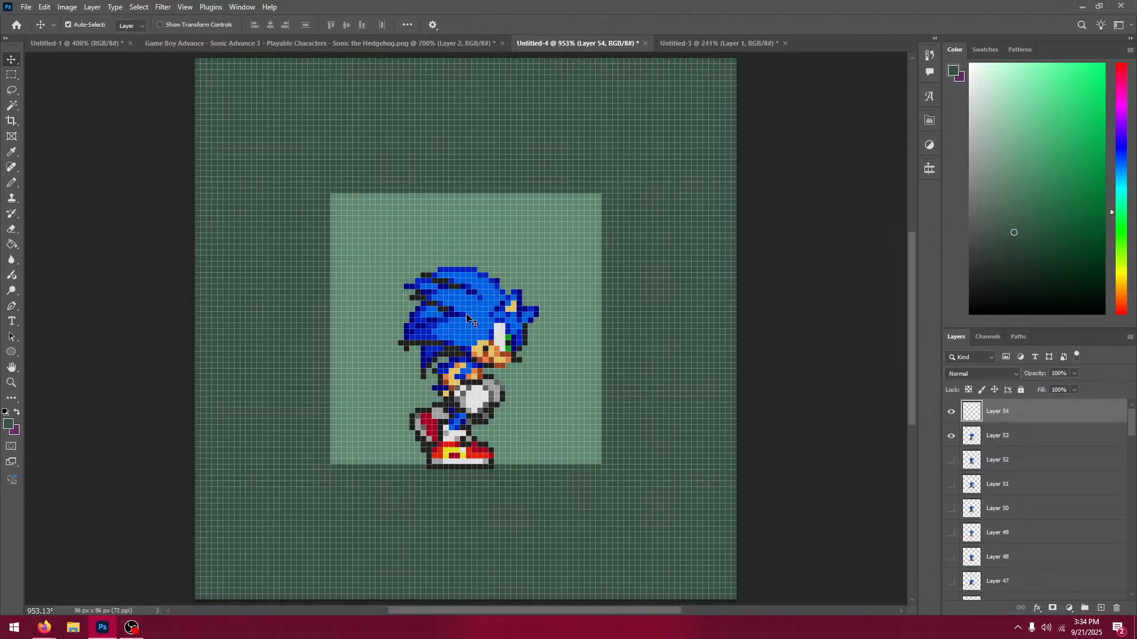
drag(471, 331, 473, 372)
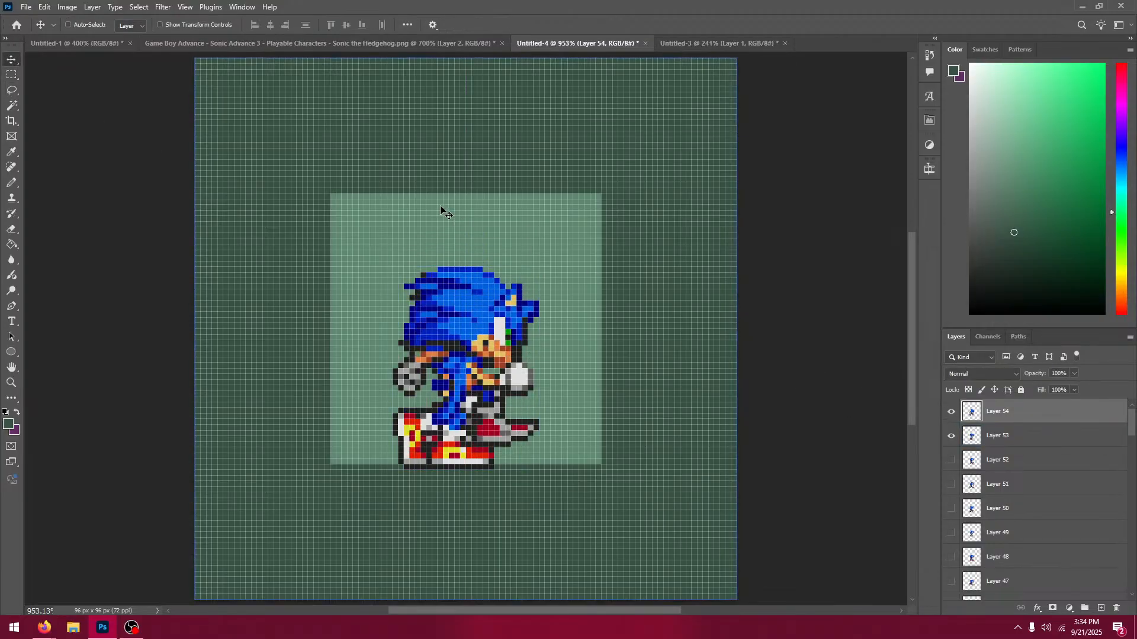
Step: Copy the second wide-stride frame, left of the raised-foot pose on the sprite sheet, into Untitled-4
click(318, 45)
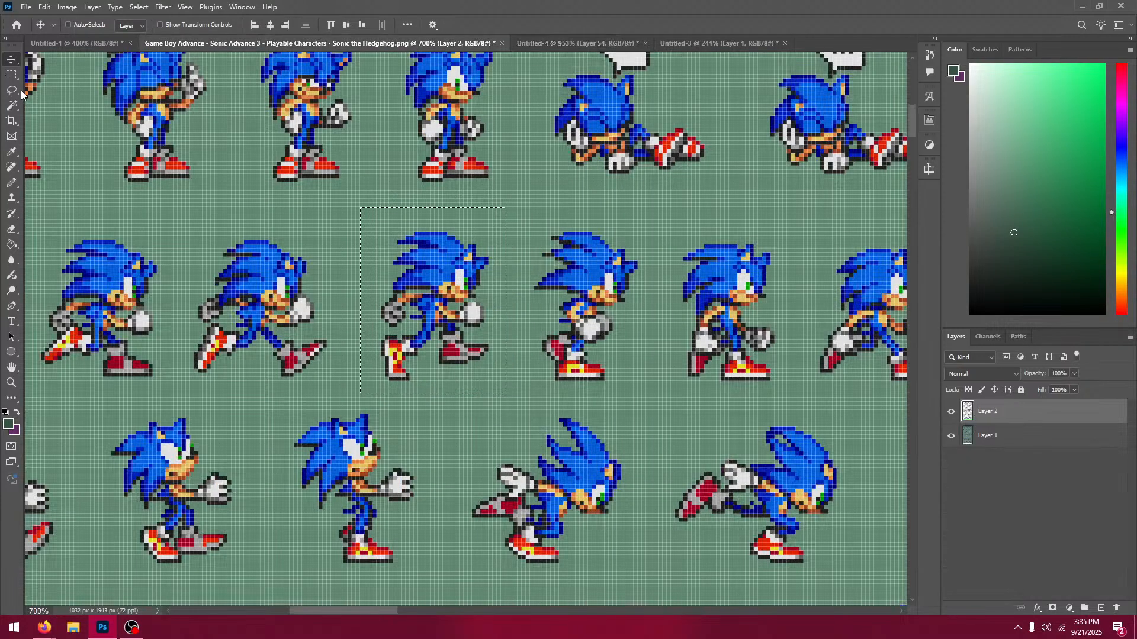
key(m)
drag(155, 185, 255, 194)
drag(288, 216, 445, 403)
key(ctrl+c)
click(515, 44)
key(v)
key(ctrl+v)
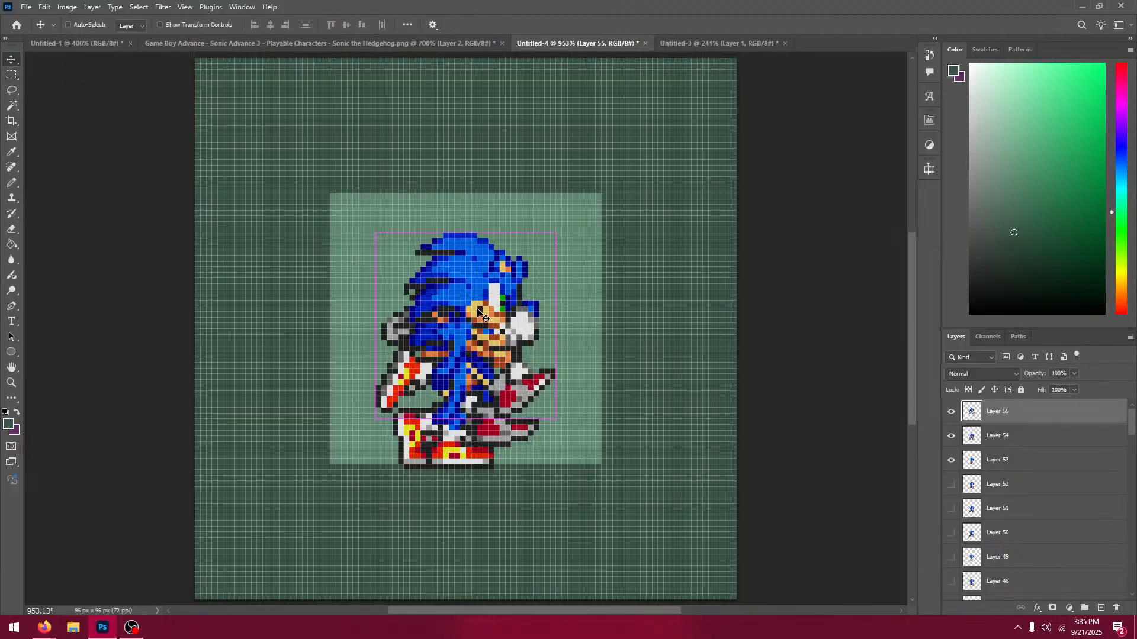
Step: Lower the Layer 55 stride frame 8 px and nudge it 1 px right to line up with Layers 53 and 54
click(949, 438)
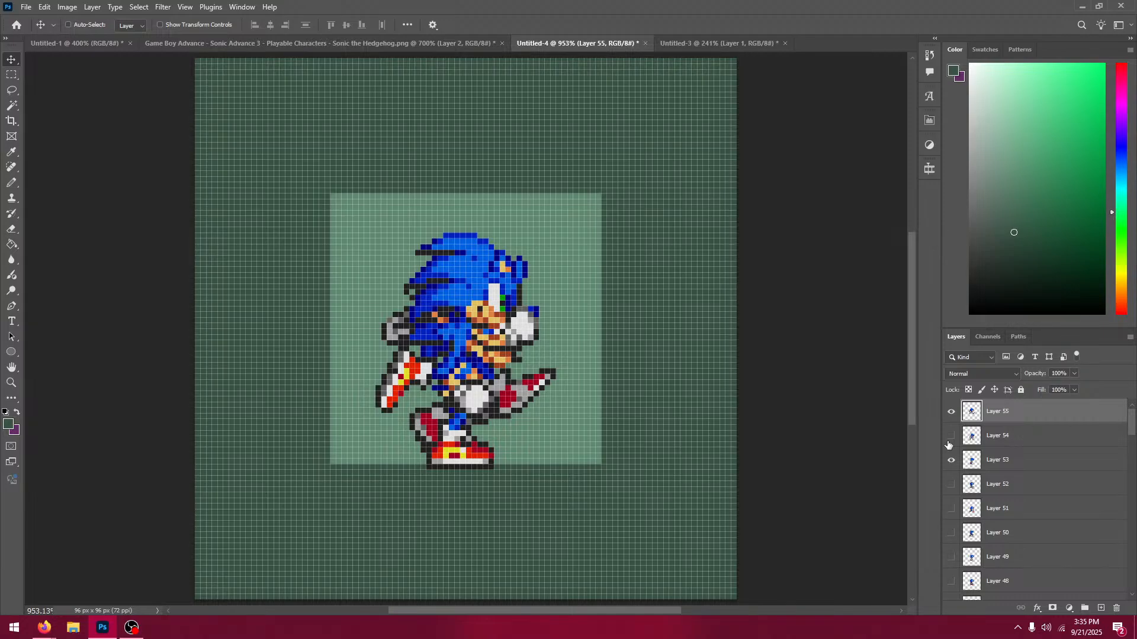
drag(468, 274, 468, 320)
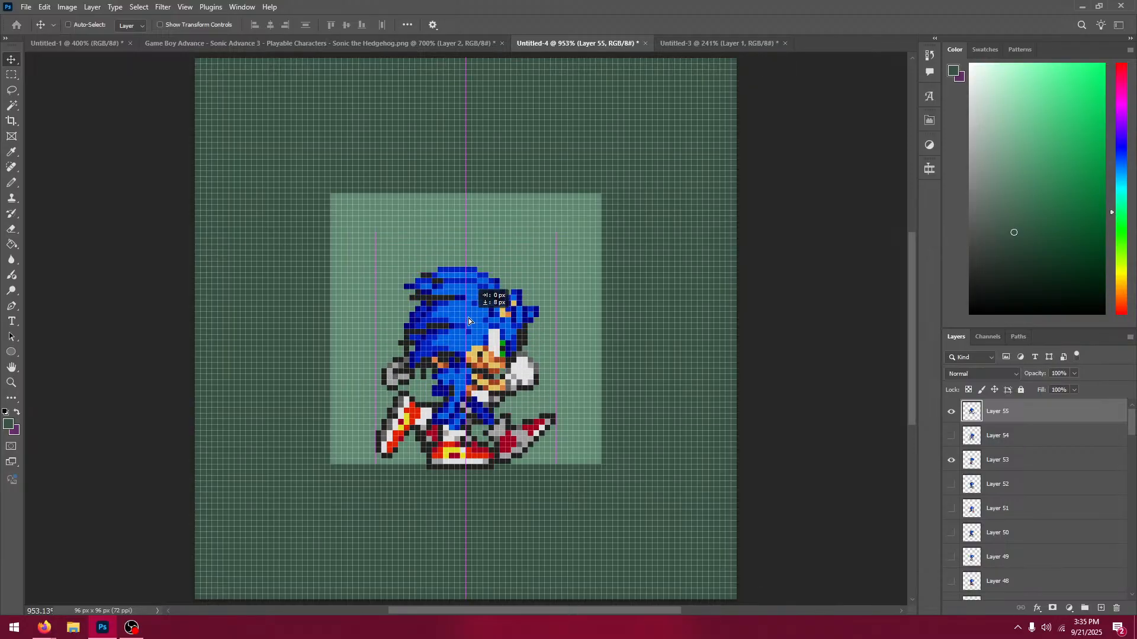
click(952, 411)
click(952, 436)
click(952, 411)
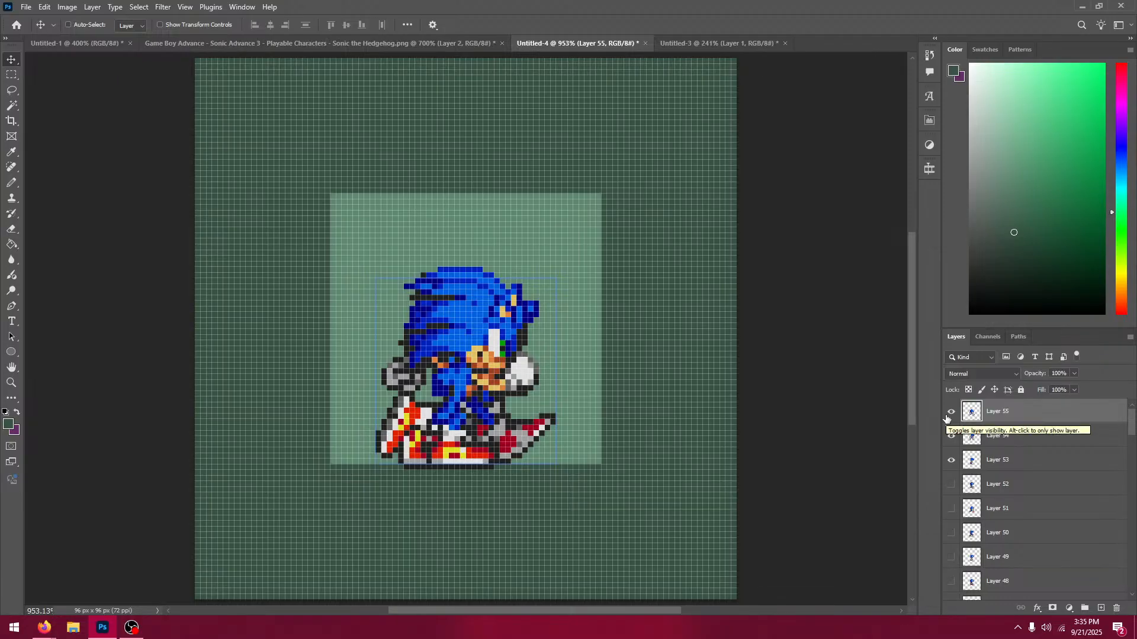
key(Right)
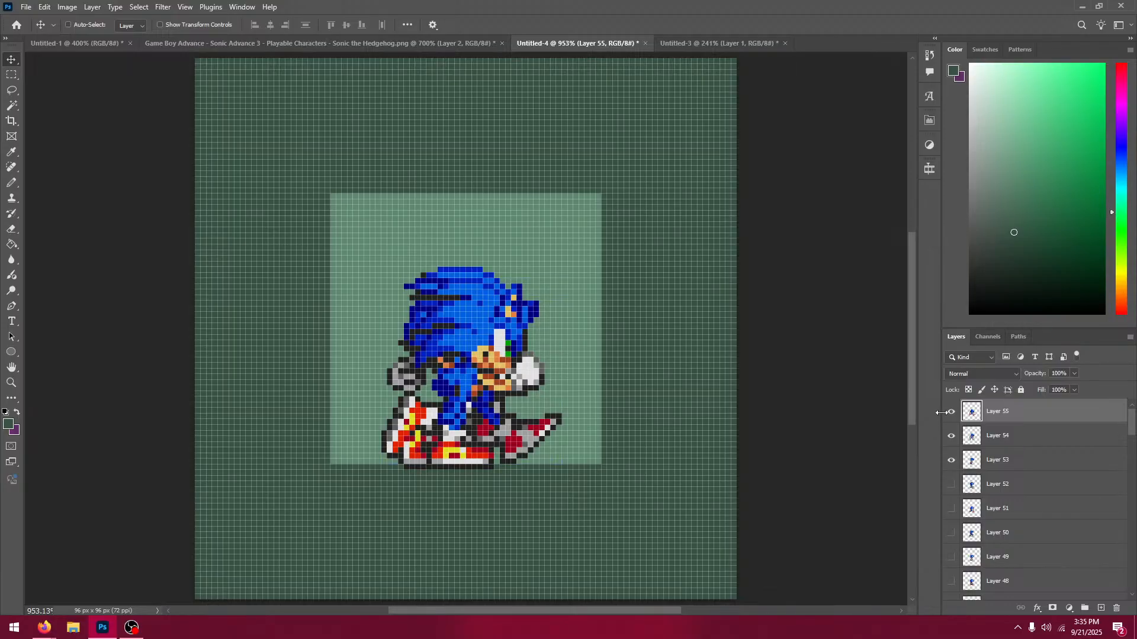
Step: Compare the alignment of Layers 53, 54 and 55 by toggling them, ending with Layer 55 shown over Layer 45
click(950, 413)
click(950, 413)
click(949, 413)
click(950, 437)
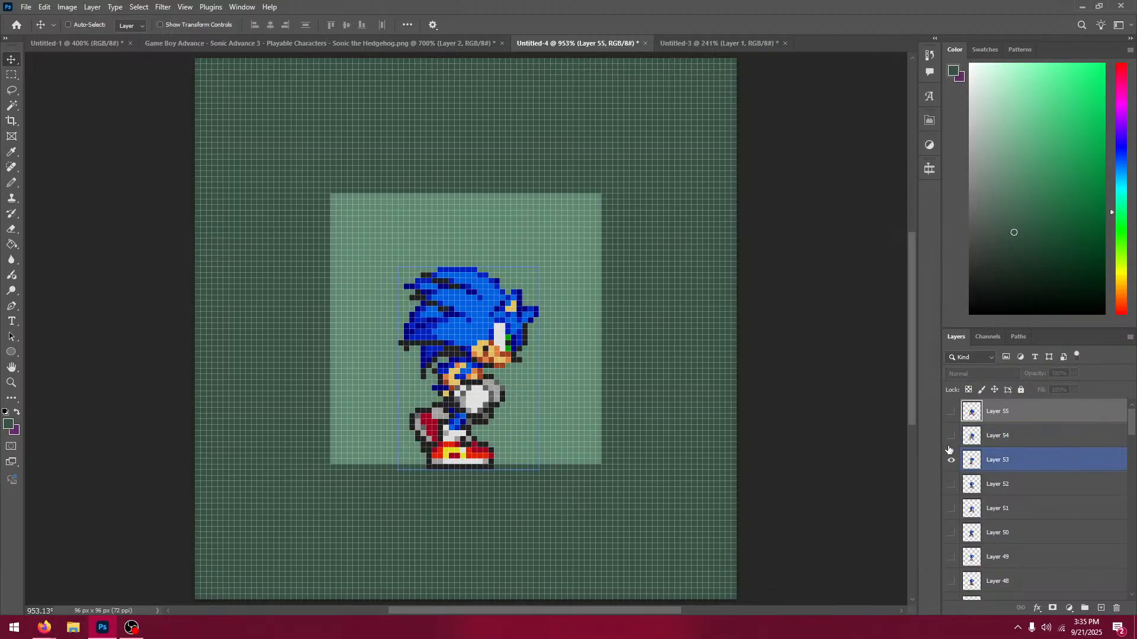
click(953, 437)
click(946, 412)
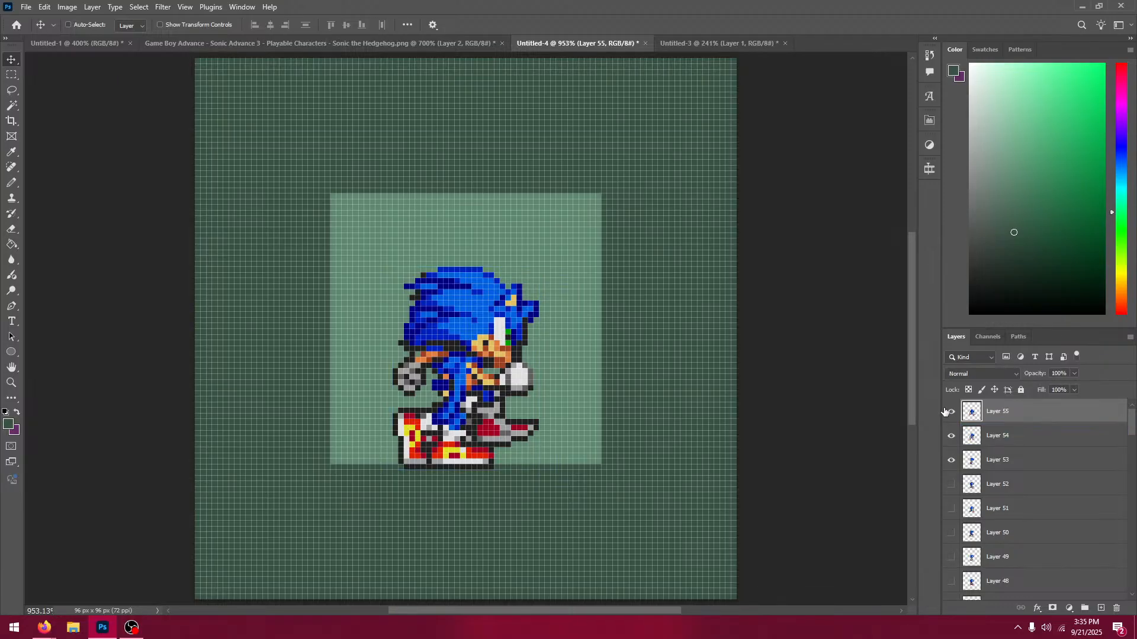
click(947, 412)
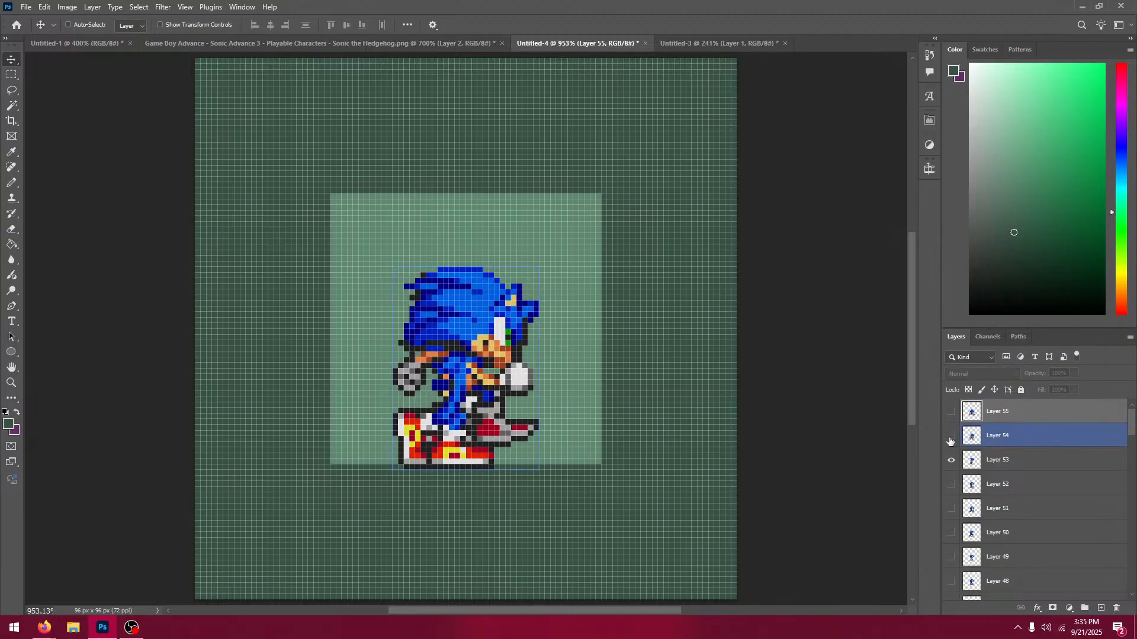
click(951, 436)
click(951, 460)
click(951, 413)
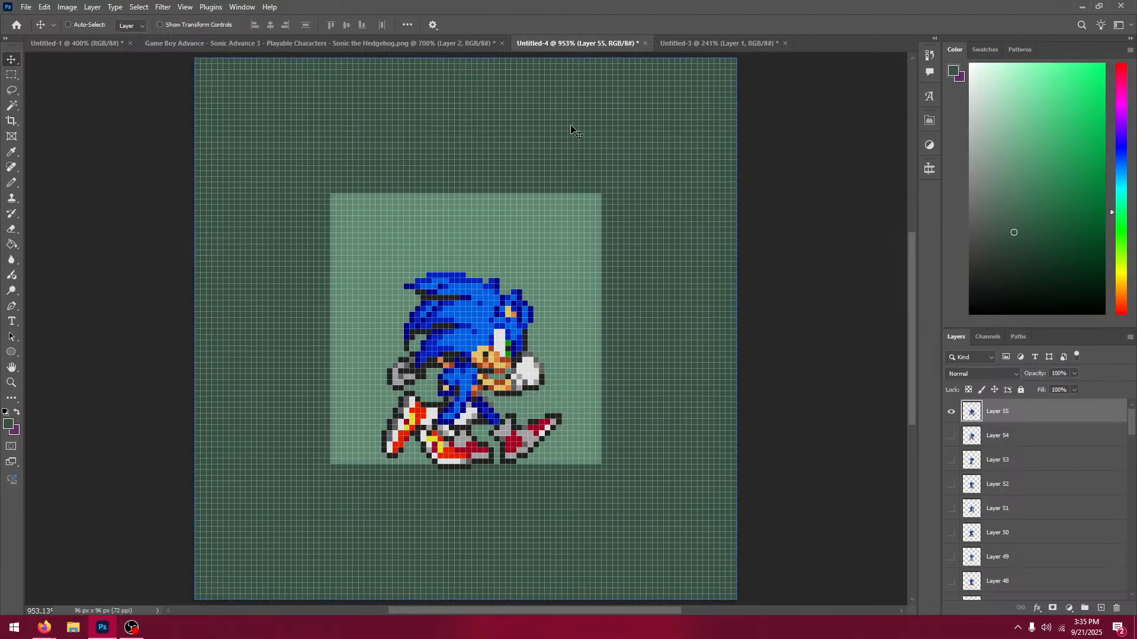
Step: Check the walking motion by toggling Layers 52 to 55 in sequence, leaving Layers 53, 54 and 55 visible
click(947, 415)
click(945, 414)
click(945, 414)
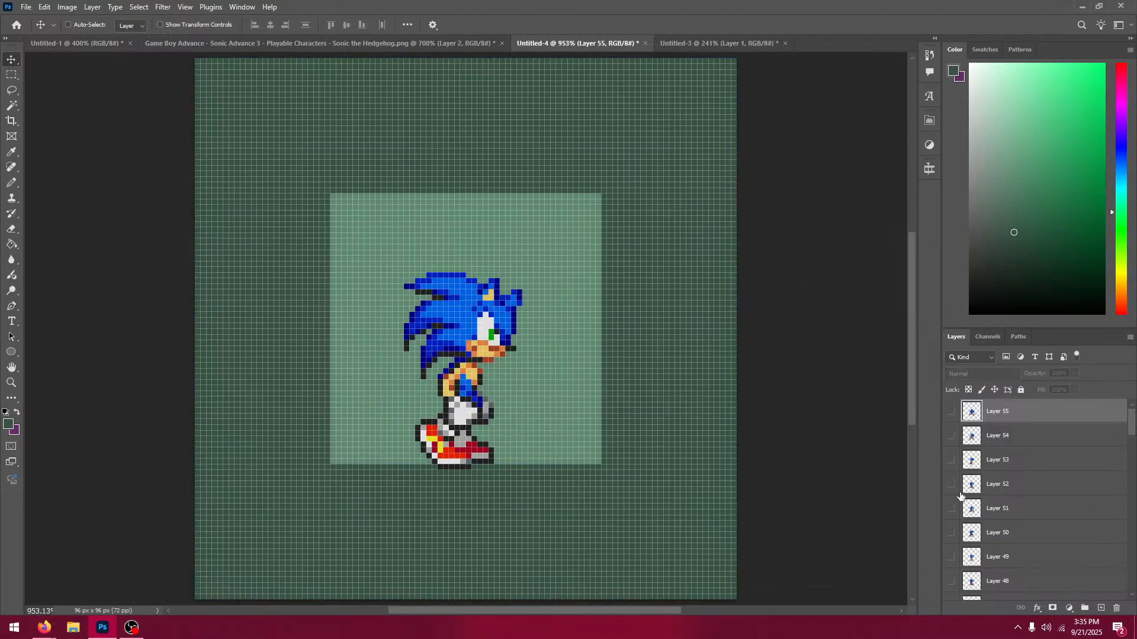
click(951, 486)
click(952, 485)
click(951, 463)
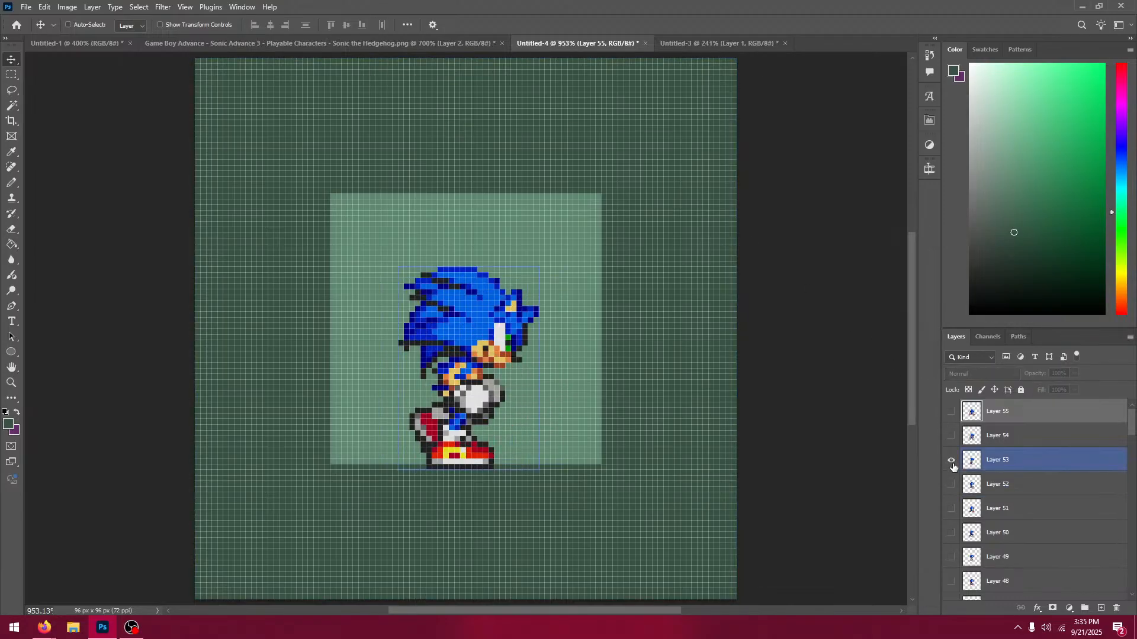
click(951, 462)
click(952, 463)
click(951, 436)
click(951, 411)
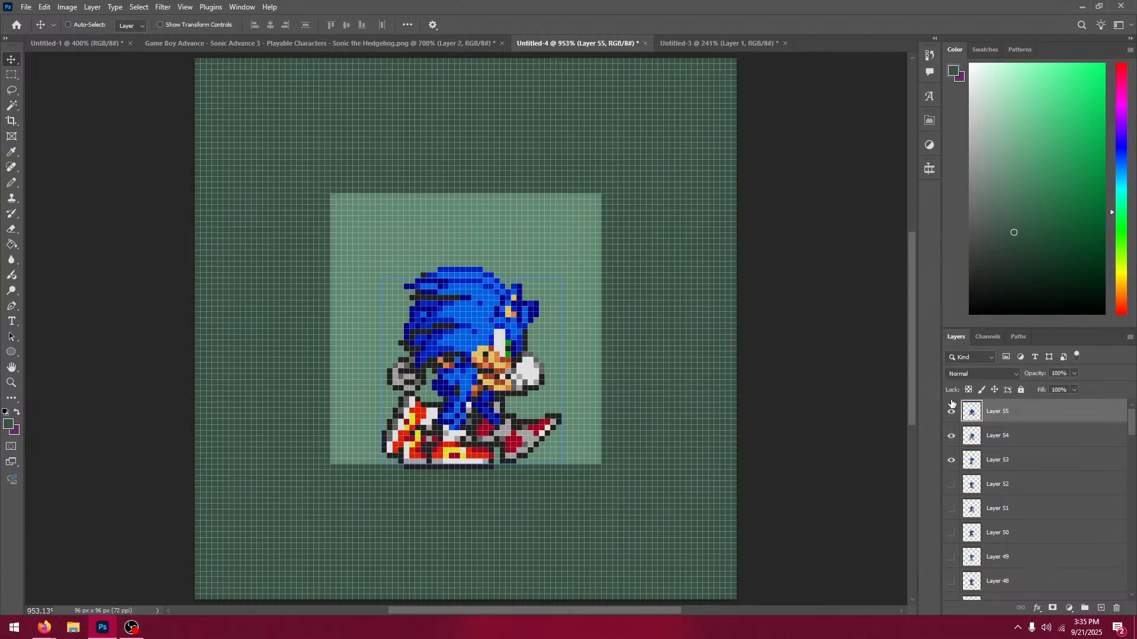
Step: Copy the leftmost walking frame of the row on the sprite sheet into Untitled-4 as a separate layer
click(408, 45)
key(m)
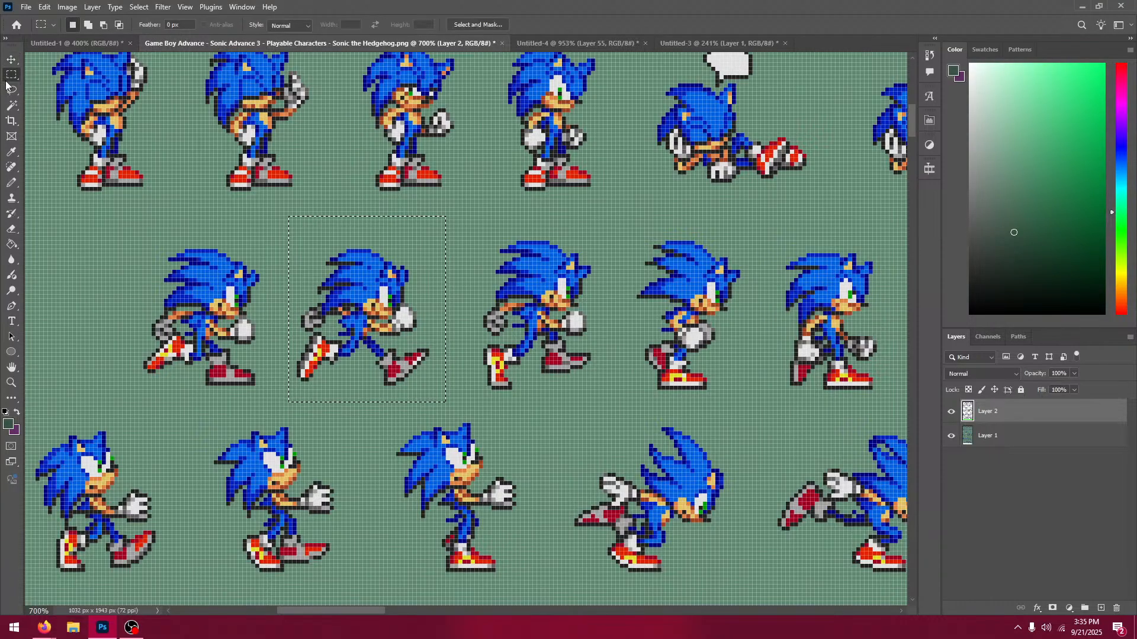
drag(232, 259, 351, 258)
drag(283, 244, 436, 419)
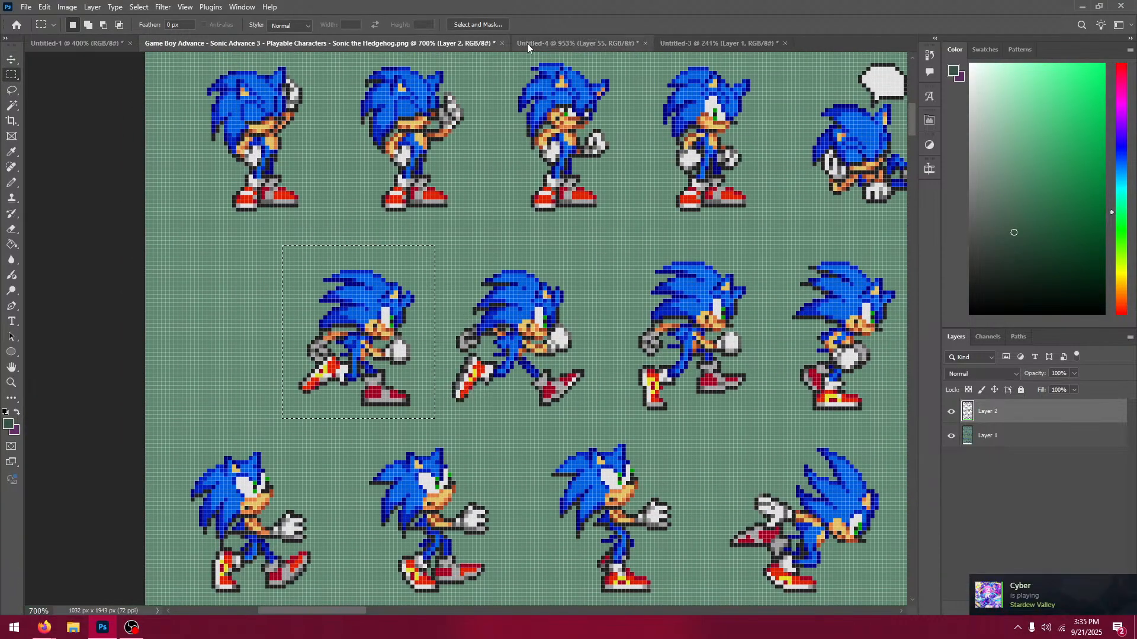
click(577, 43)
click(11, 60)
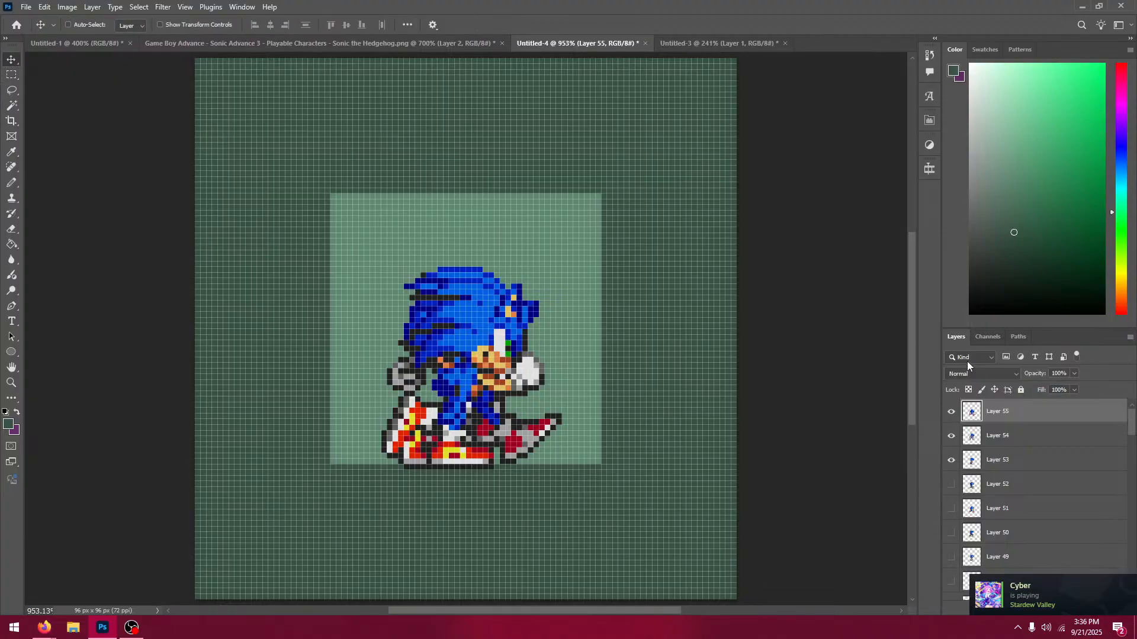
key(ctrl+shift+alt+n)
key(ctrl+v)
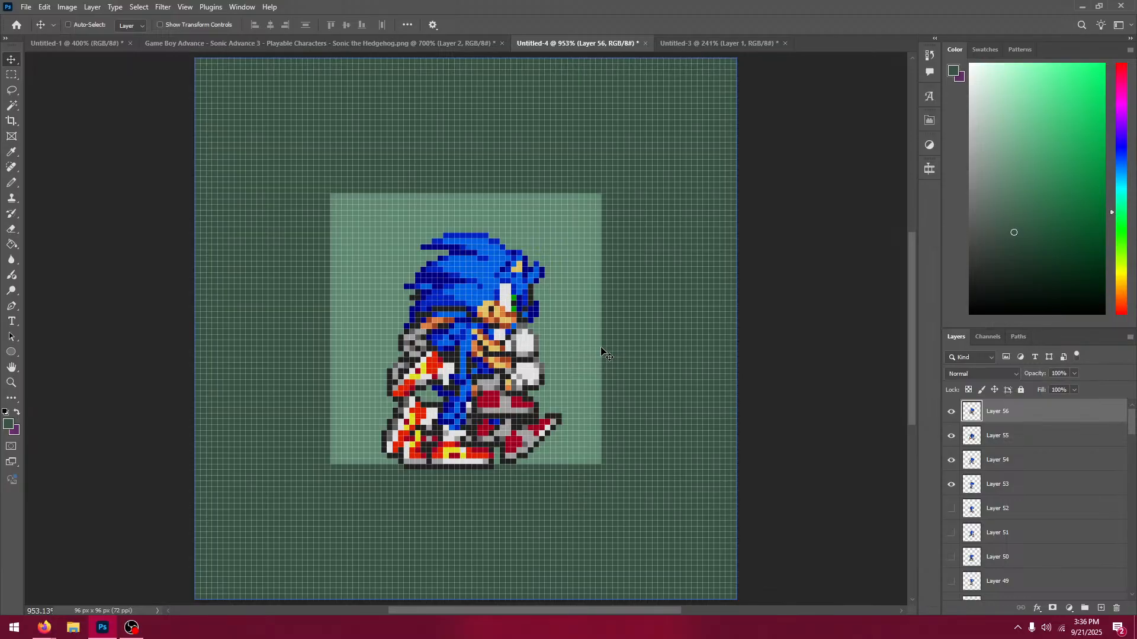
Step: Lower the Layer 56 walking frame toward the ground line and hide Layers 54 and 53
drag(559, 367, 556, 398)
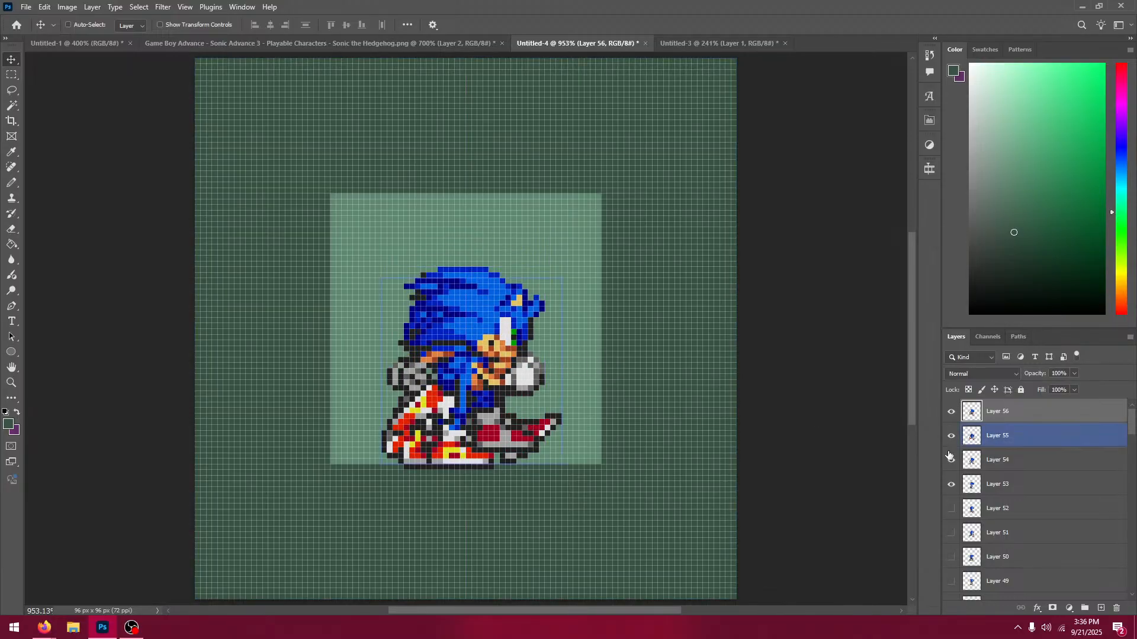
click(951, 460)
click(951, 484)
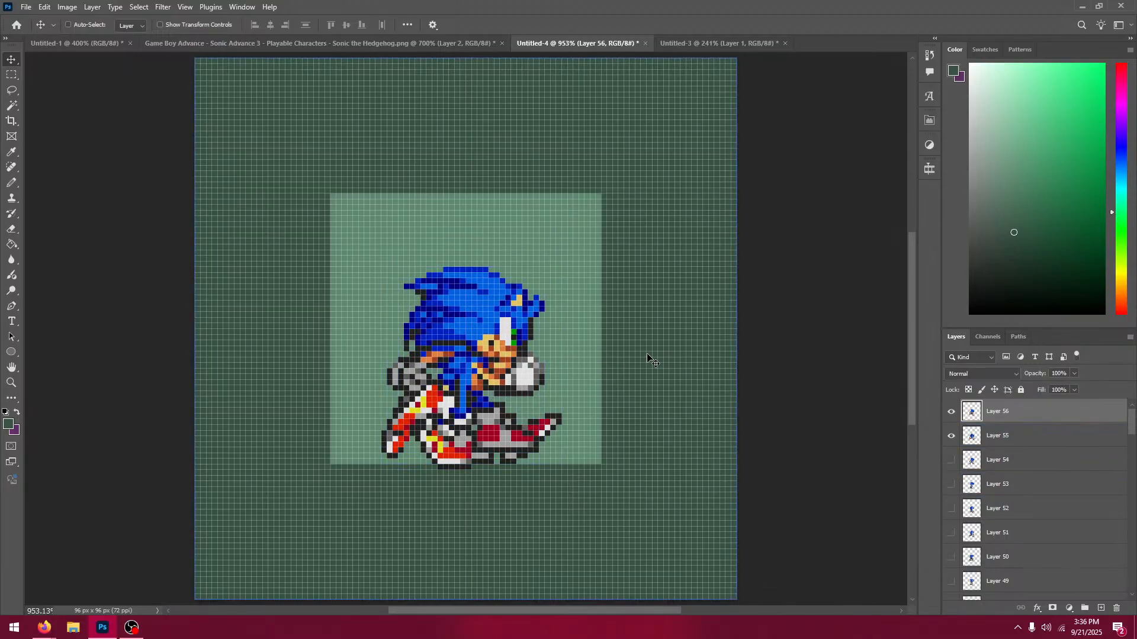
Step: Line up the Layer 56 frame's head with Layer 55, using Layer 45 as a temporary reference and toggling Layer 56 to compare
drag(625, 363, 641, 358)
scroll(1006, 527, down, 7)
click(951, 509)
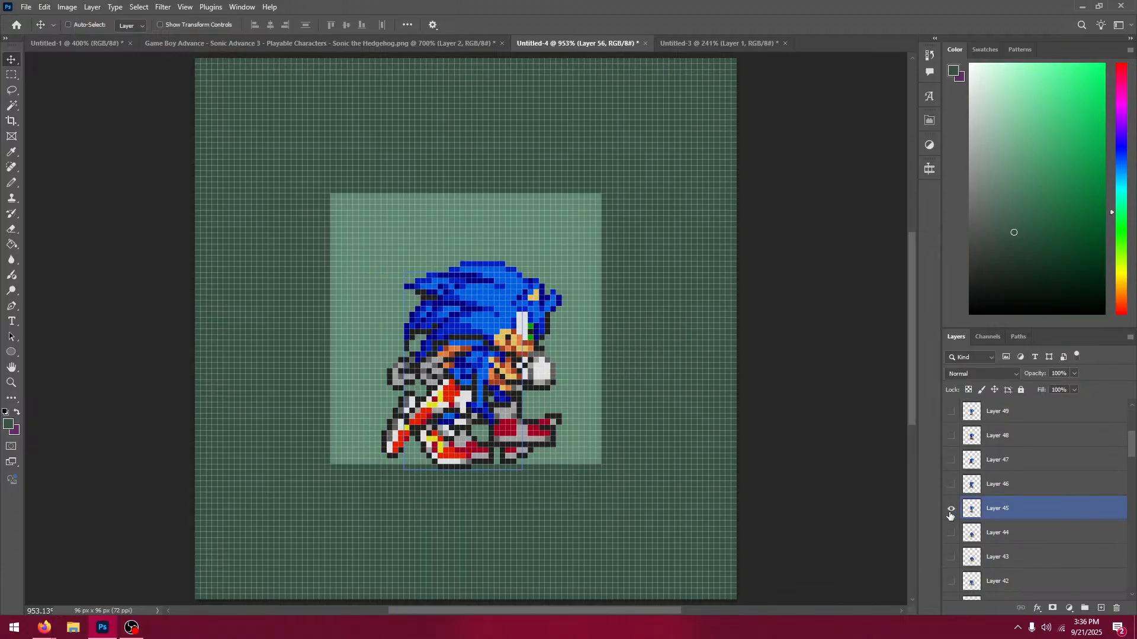
scroll(992, 470, up, 7)
drag(507, 361, 489, 378)
click(951, 411)
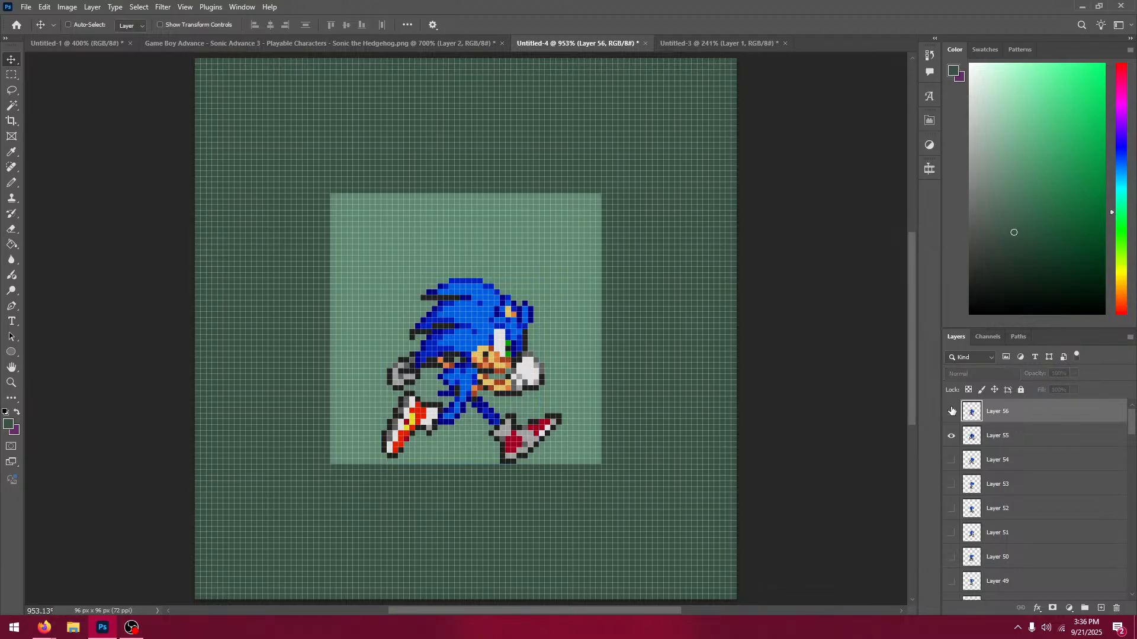
click(951, 411)
click(951, 410)
click(951, 411)
Step: Copy the rightmost walking frame of the same row on the sprite sheet into Untitled-4 as a new layer
click(358, 45)
key(ctrl+d)
key(m)
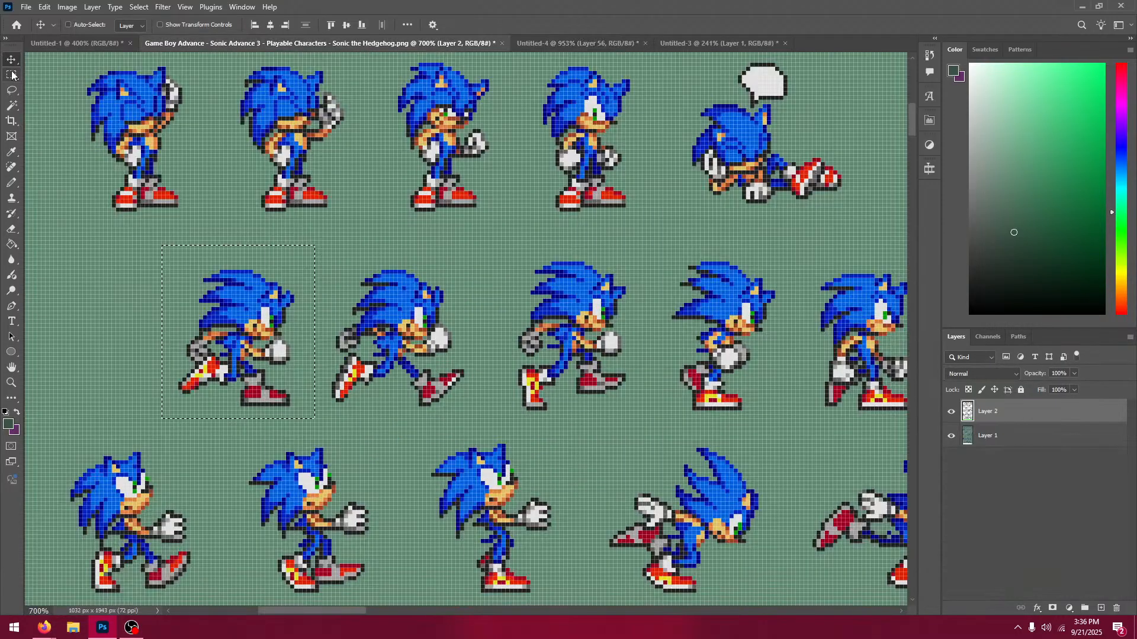
drag(355, 231, 178, 196)
drag(692, 370, 284, 313)
drag(793, 305, 285, 266)
drag(758, 254, 746, 388)
click(526, 45)
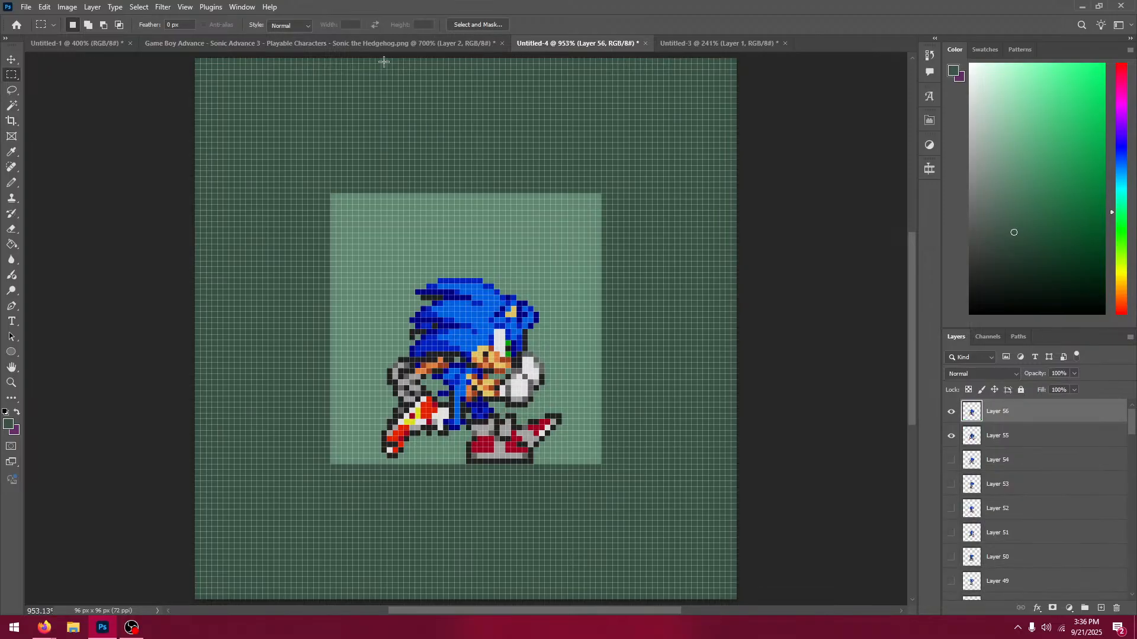
click(12, 61)
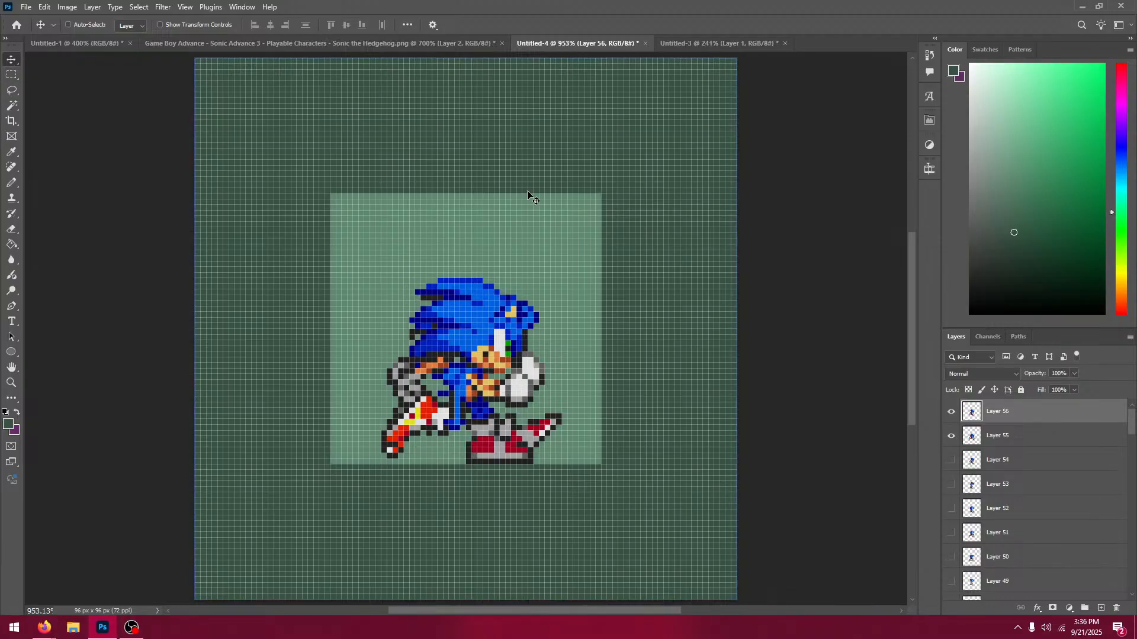
key(ctrl+v)
Step: Move the Layer 57 frame 1 px right and 7 px down, compare it by toggling, and hide Layers 55 and 56
drag(453, 295, 457, 325)
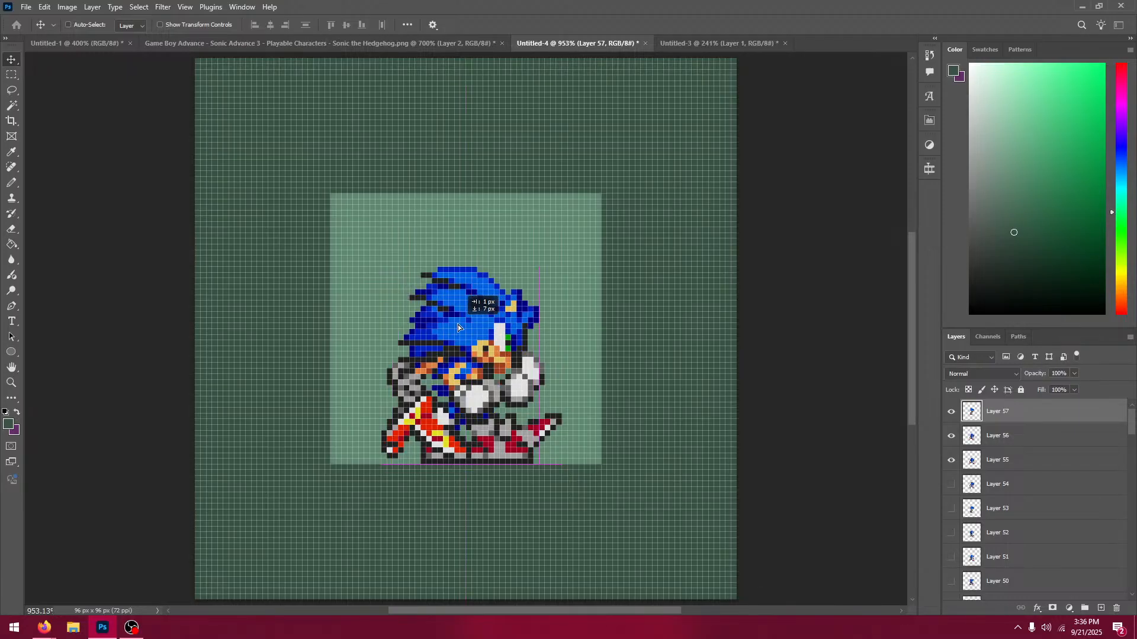
click(950, 411)
click(950, 436)
click(950, 436)
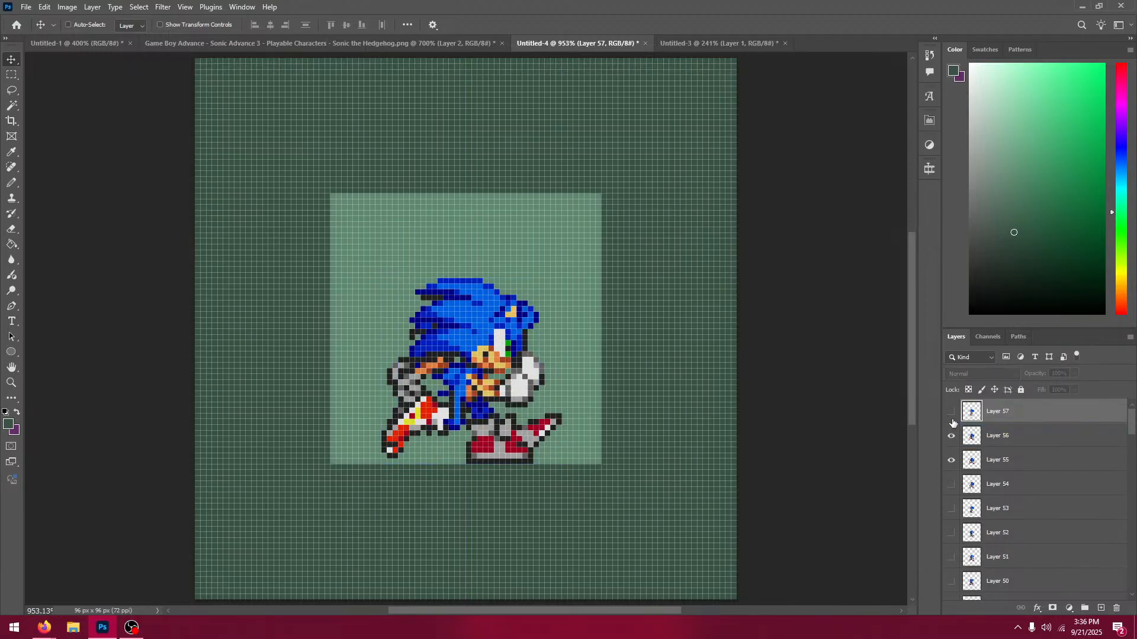
click(951, 412)
click(951, 418)
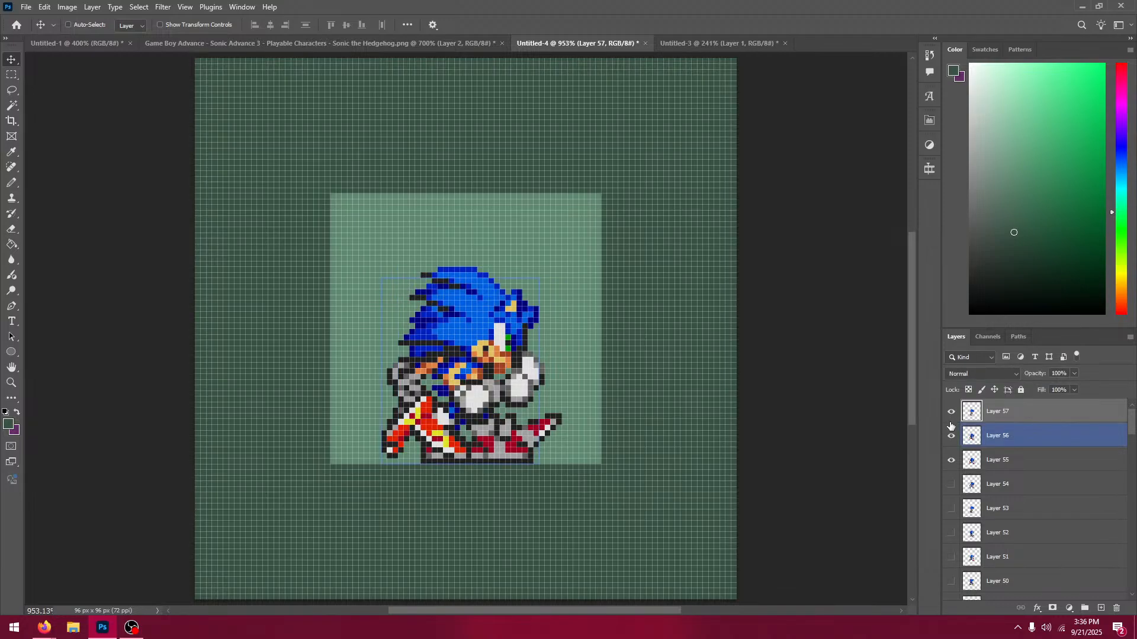
click(952, 459)
click(952, 434)
Step: Copy the second walking frame from the row's right end on the sprite sheet into Untitled-4 as a separate layer
click(332, 43)
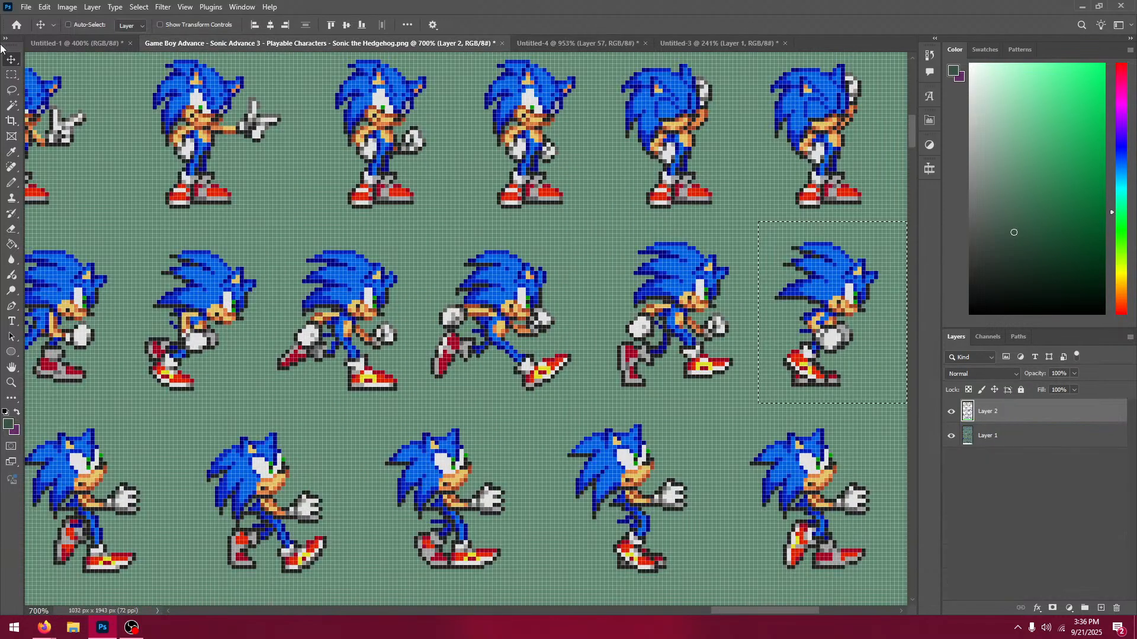
click(12, 75)
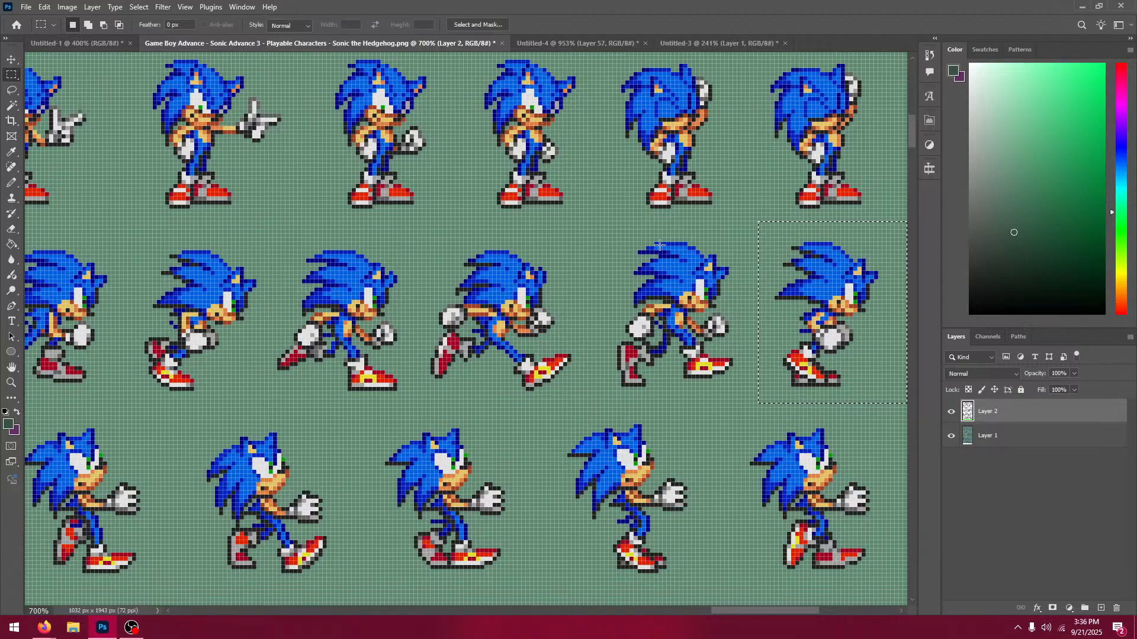
drag(580, 226, 766, 394)
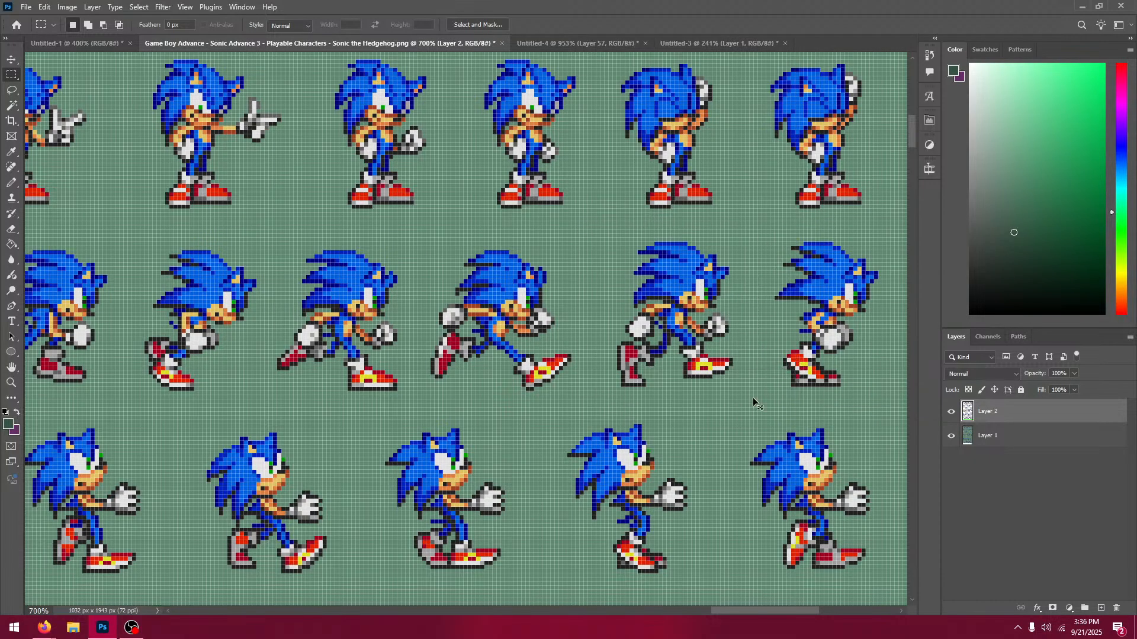
click(512, 46)
key(v)
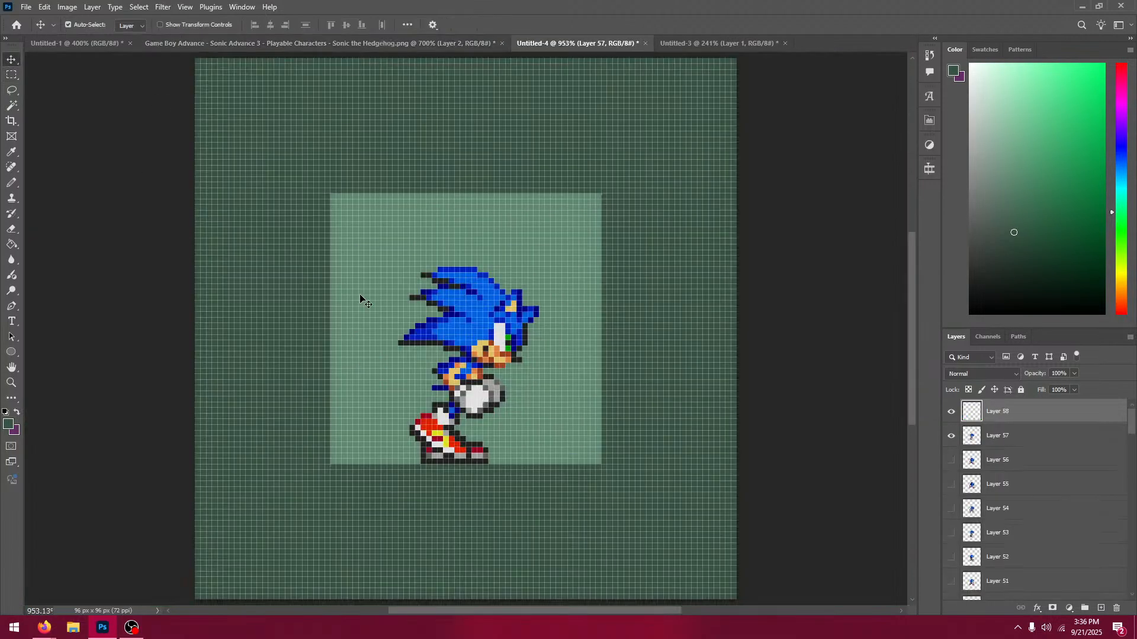
key(ctrl+v)
Step: Lower the Layer 58 frame to line up with Layer 57, checking the match by toggling it
drag(444, 316, 453, 360)
click(955, 415)
click(955, 415)
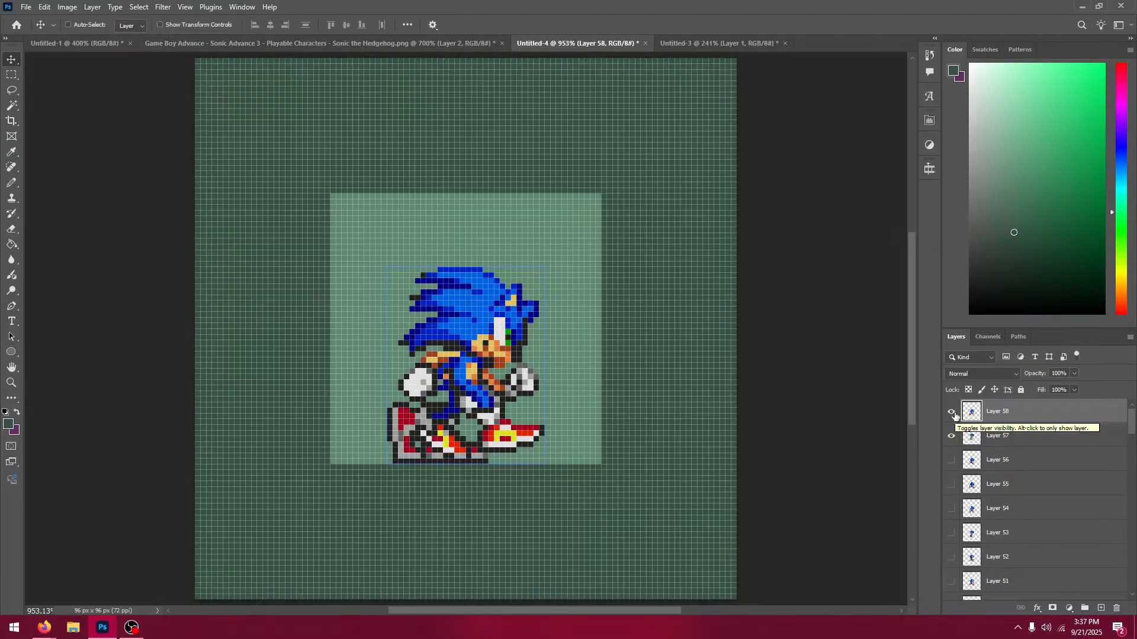
Step: Copy the wide-stride frame, third from the row's right end on the sprite sheet, into Untitled-4 as a new layer
click(325, 46)
key(m)
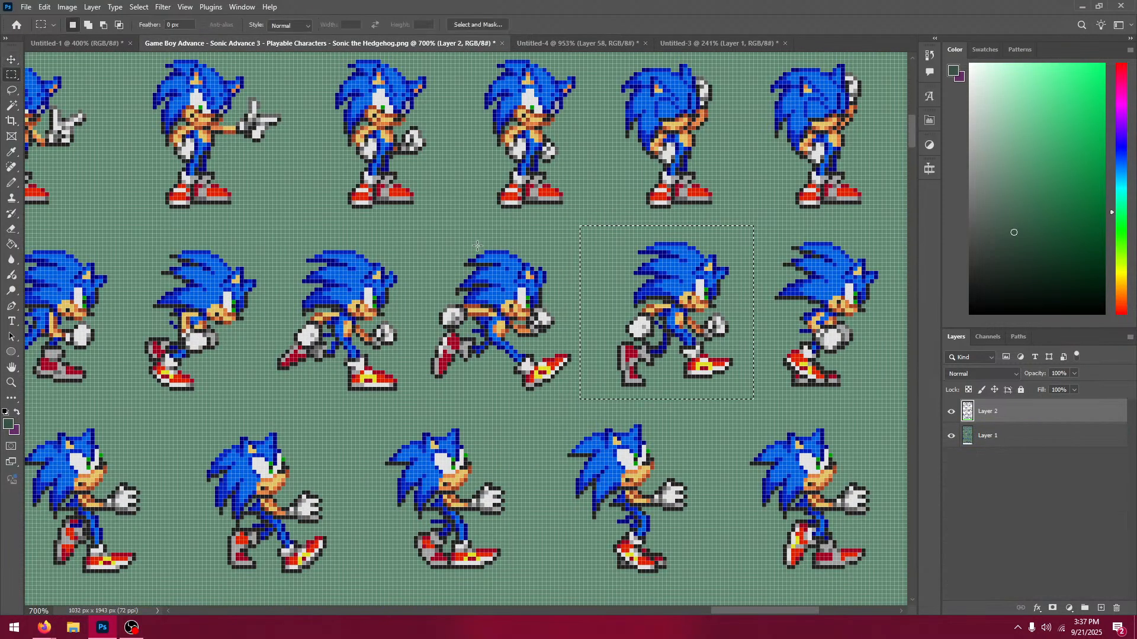
drag(418, 229, 588, 408)
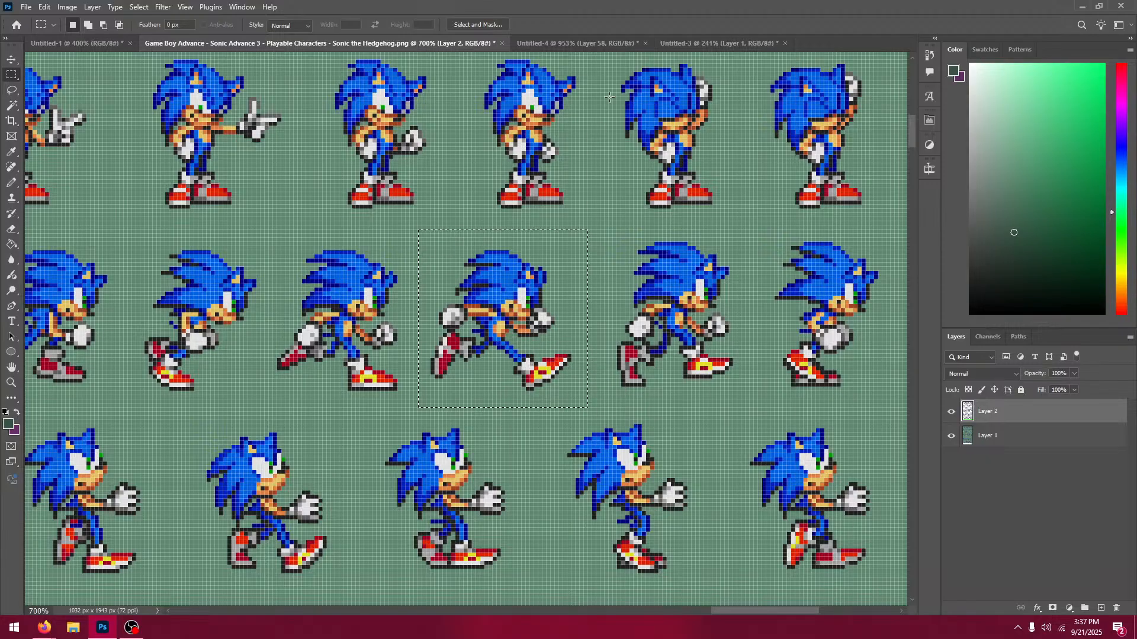
click(568, 43)
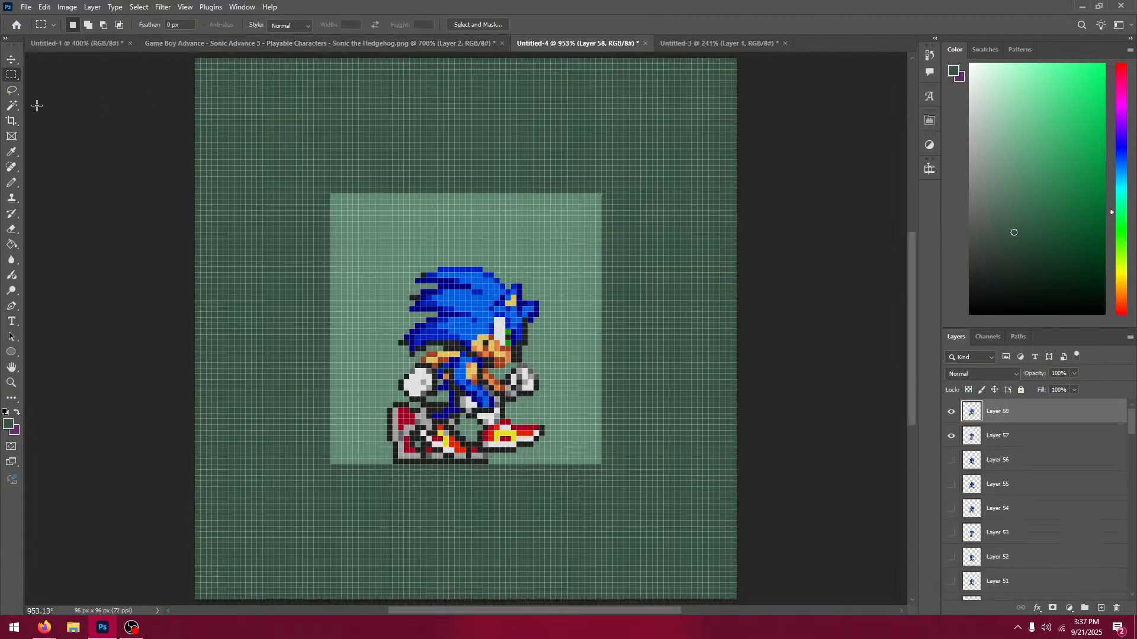
click(13, 60)
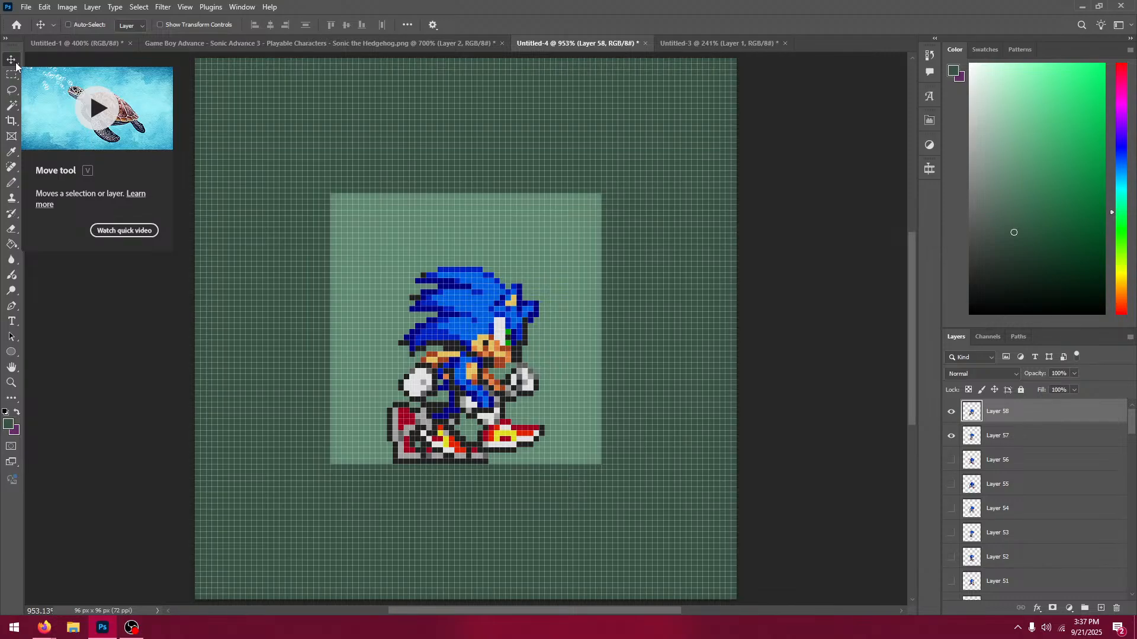
key(ctrl+v)
Step: Move the Layer 59 frame 1 px right and 6 px down, compare it by toggling, and nudge it down 1 px more
drag(417, 320, 418, 354)
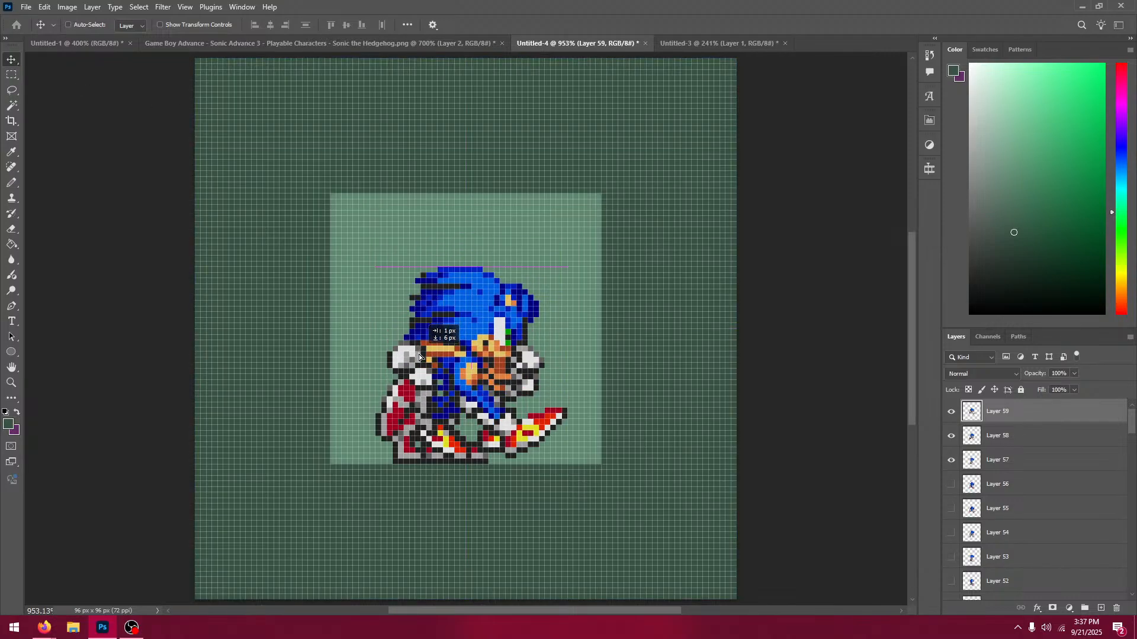
click(953, 411)
click(953, 410)
key(Down)
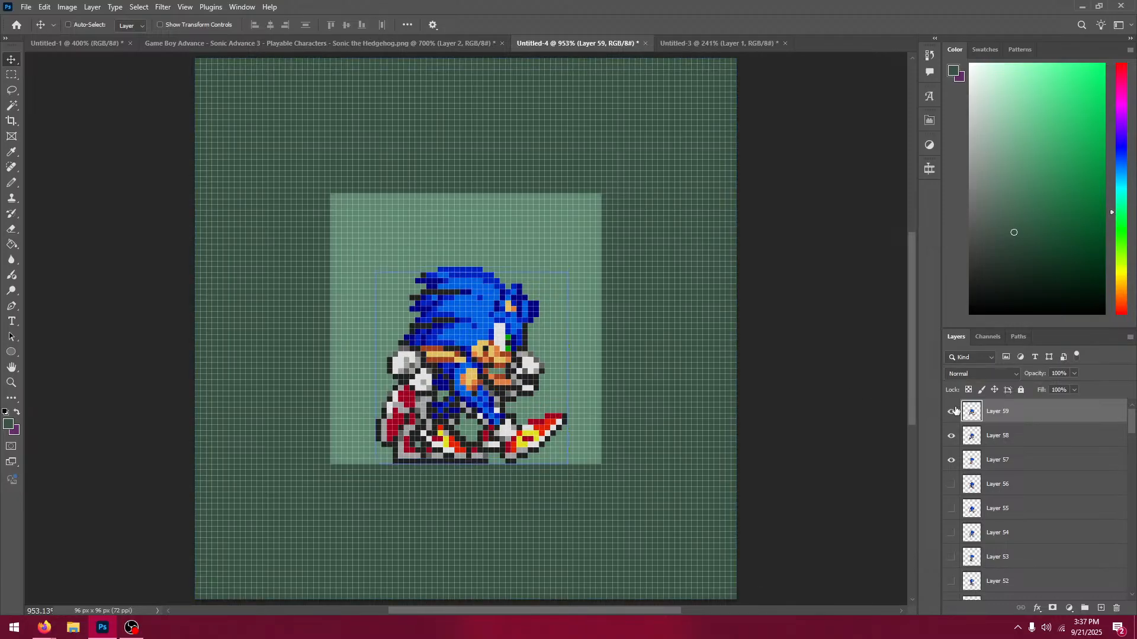
click(952, 411)
click(952, 411)
Step: Compare the alignment of Layers 57, 58 and 59 by toggling them, leaving only Layer 57 visible
click(953, 411)
click(950, 436)
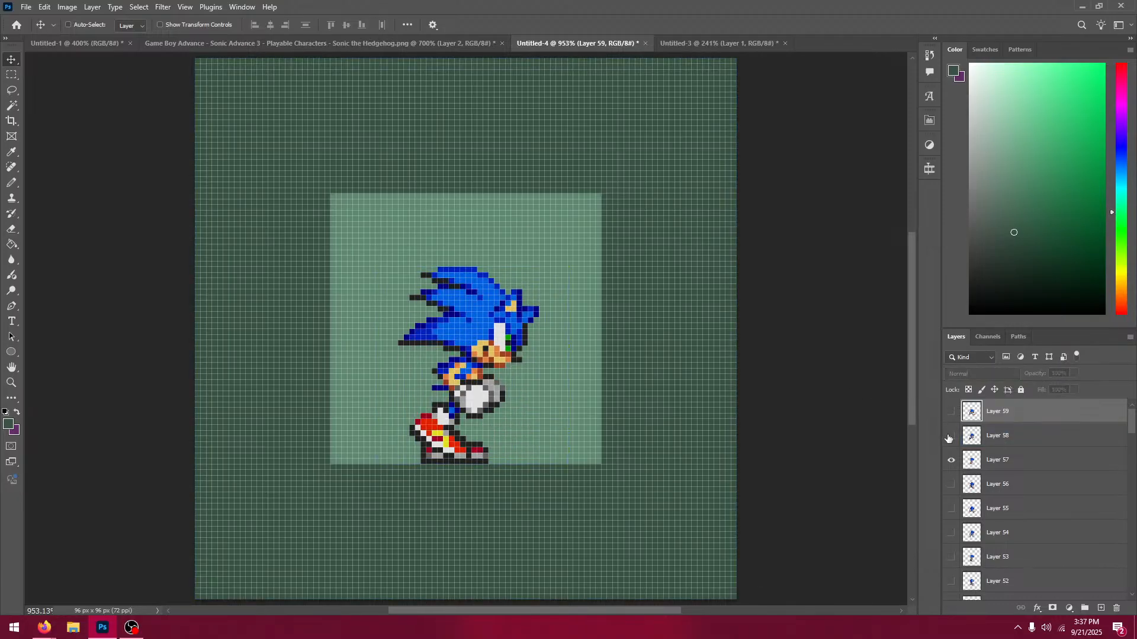
click(950, 436)
click(951, 411)
click(951, 411)
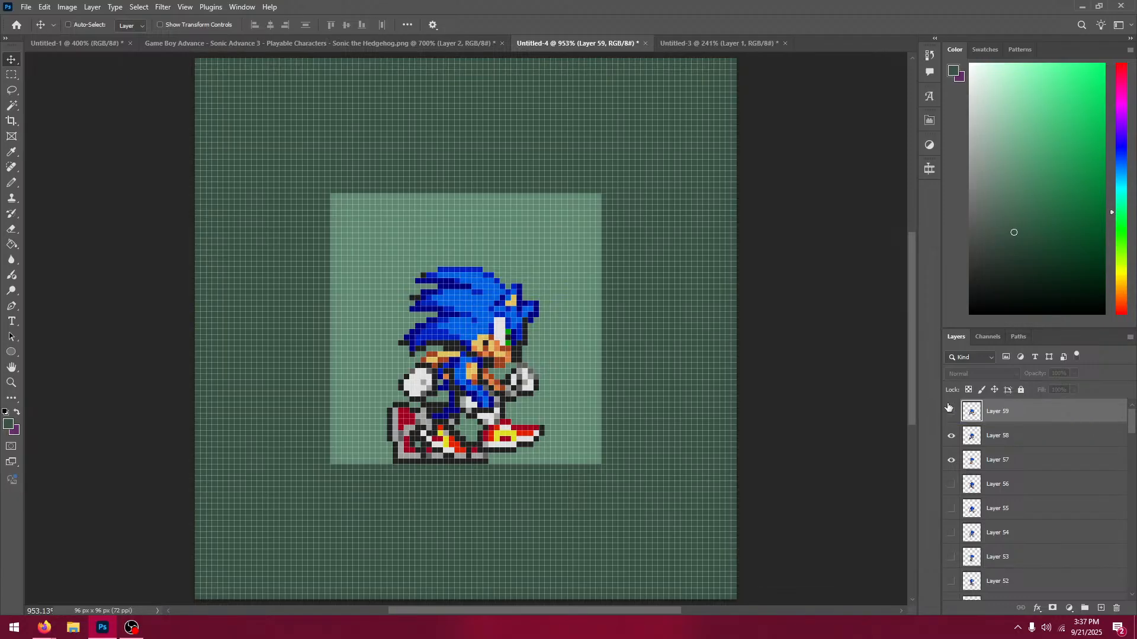
click(951, 436)
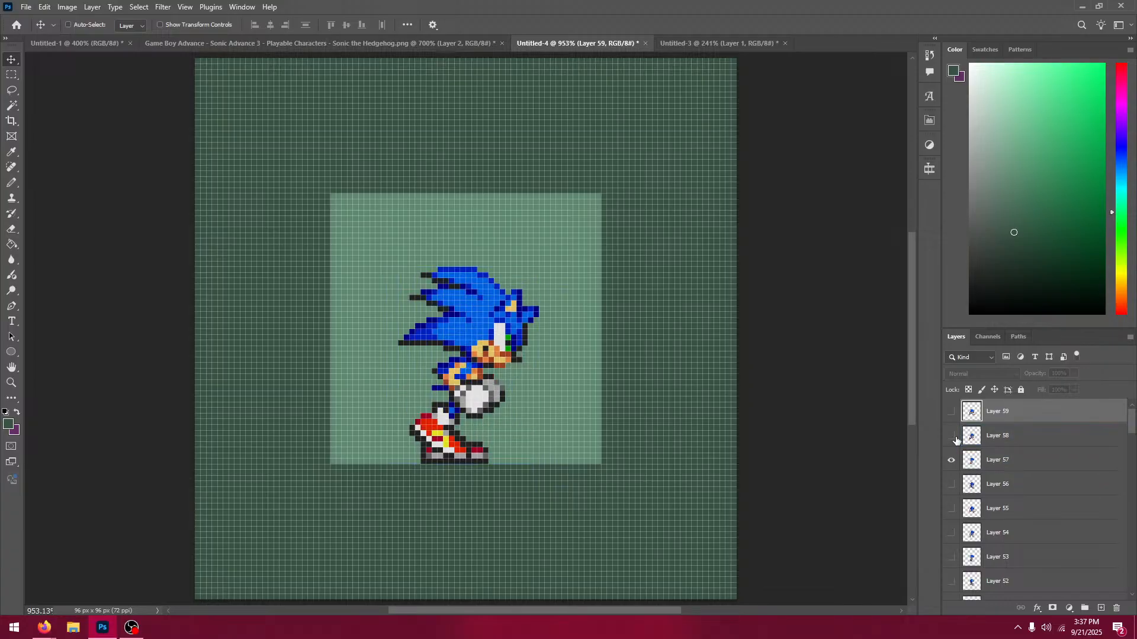
Step: Copy the fourth walking frame from the row's right end on the sprite sheet into Untitled-4, with Layer 59 shown
click(450, 44)
key(m)
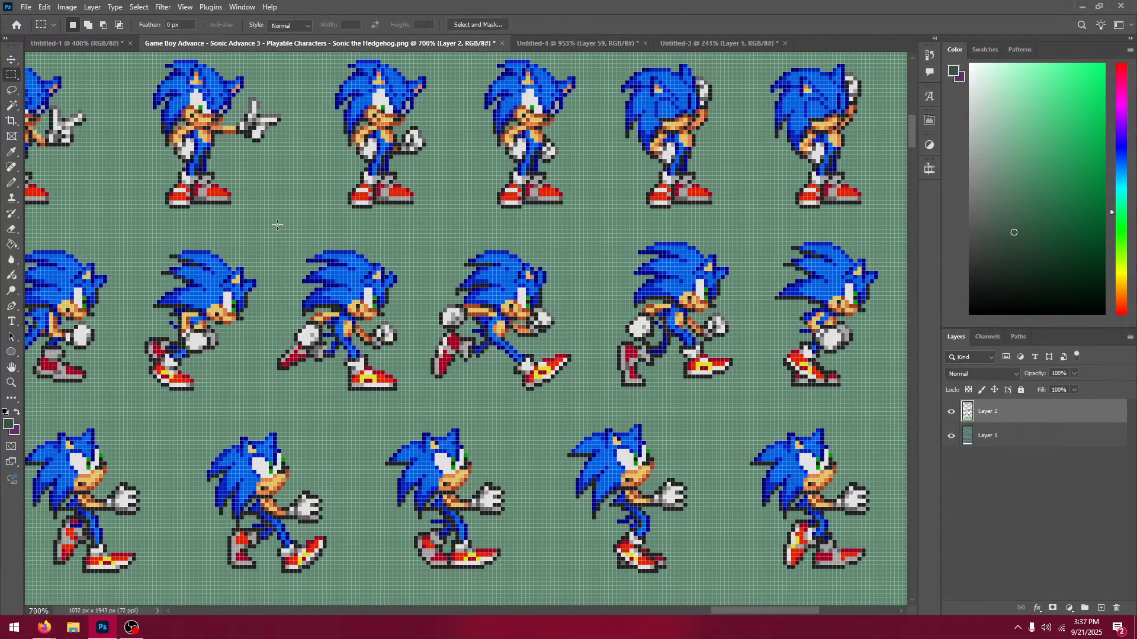
drag(277, 223, 409, 400)
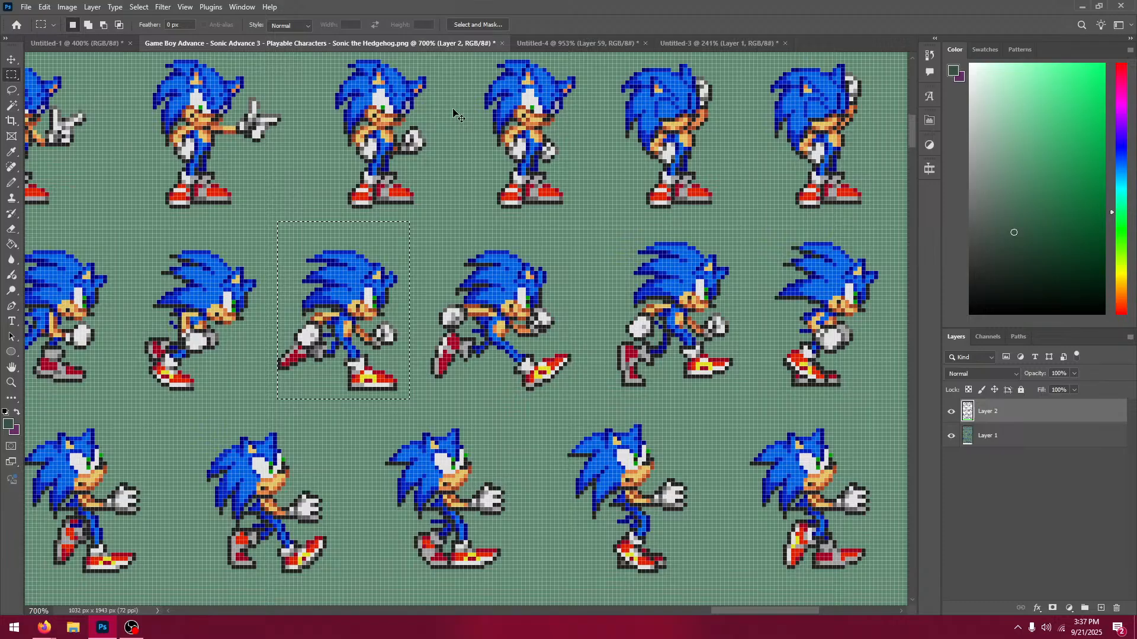
click(570, 42)
key(v)
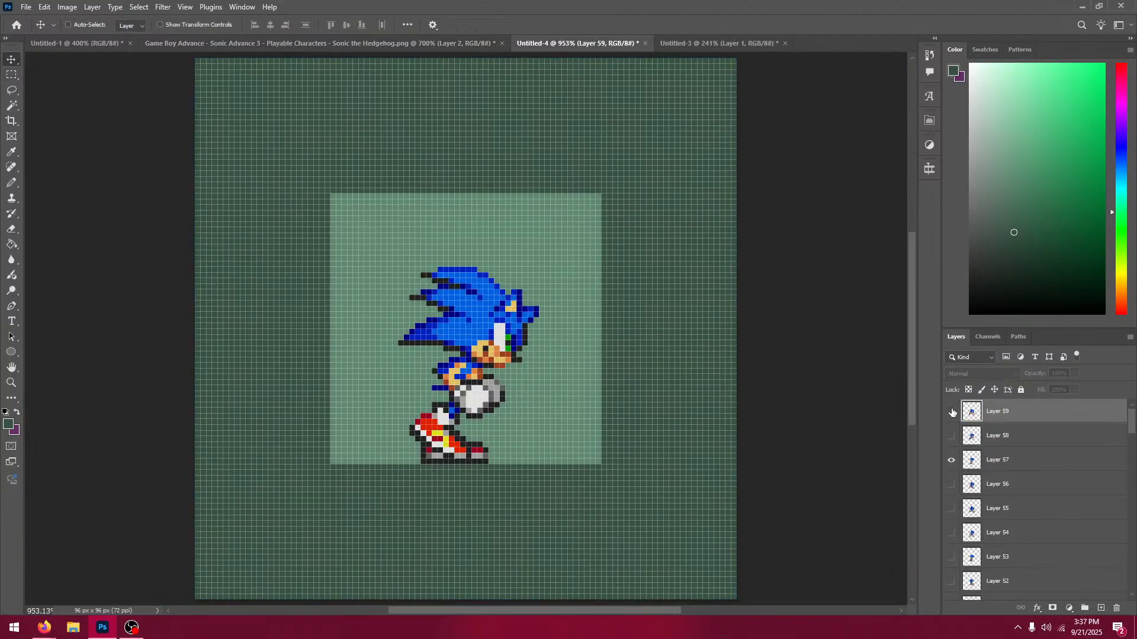
click(952, 412)
key(ctrl+v)
Step: Shift the Layer 60 frame 1 px left and down to the ground line, and hide Layers 60, 59 and 57
drag(546, 368, 540, 402)
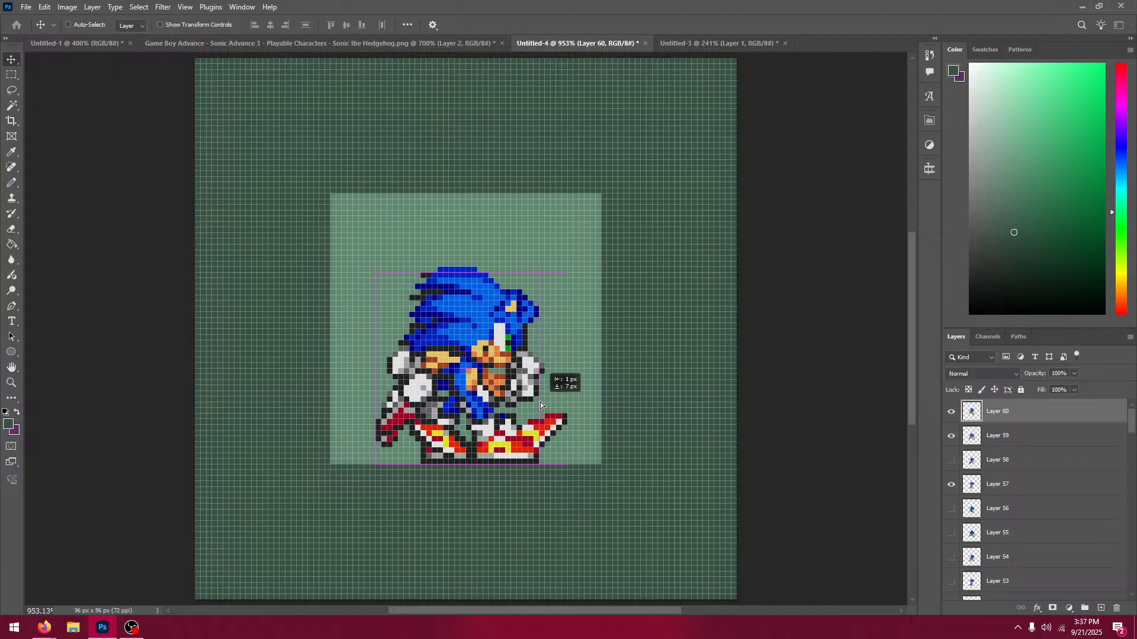
click(952, 410)
click(950, 436)
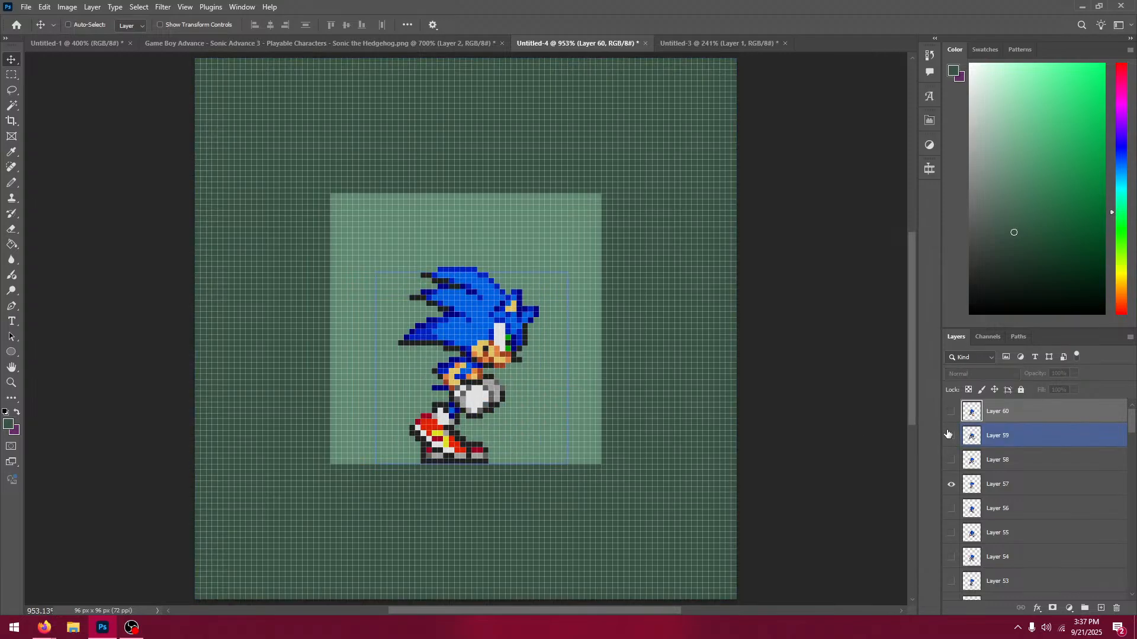
click(950, 484)
Step: Check the walking motion by revealing Layers 54 through 60 one after another
click(948, 557)
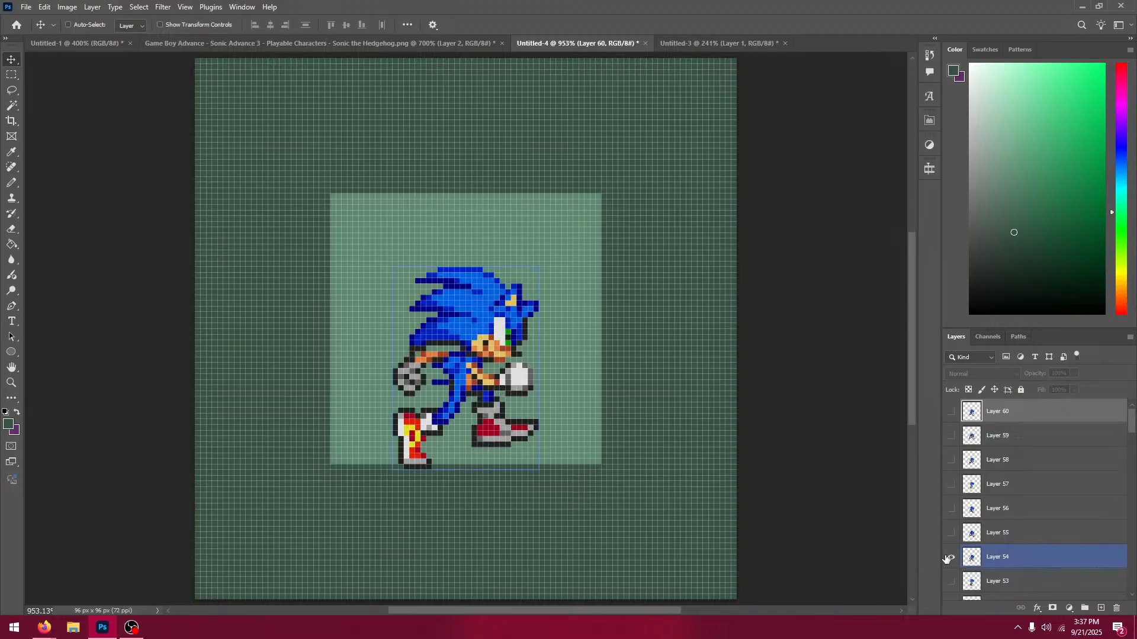
click(951, 533)
click(951, 509)
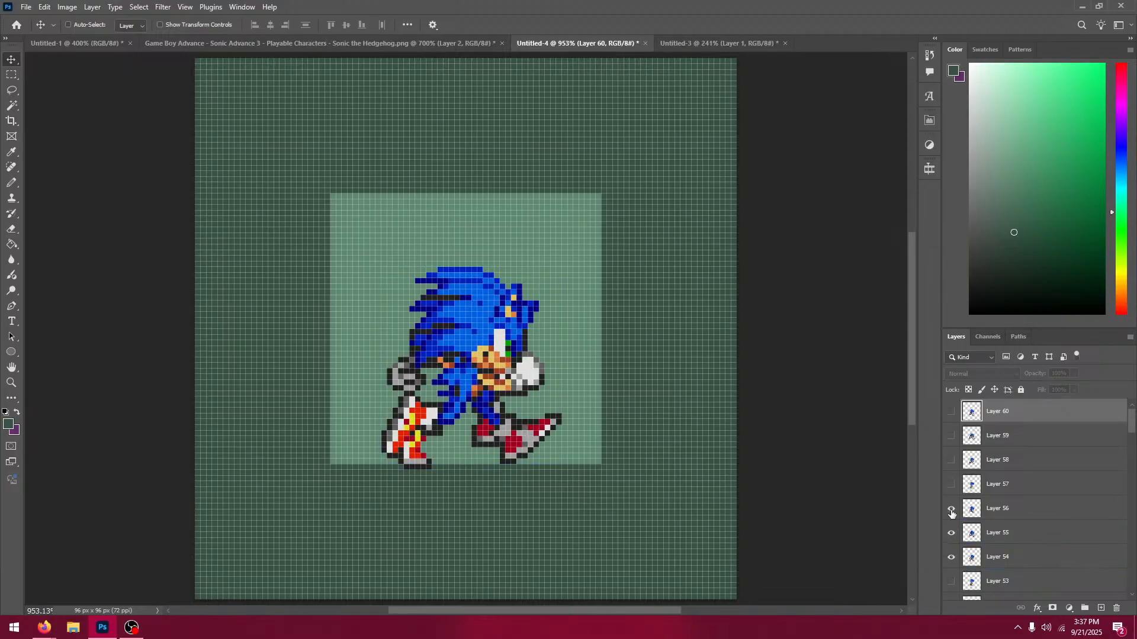
click(950, 485)
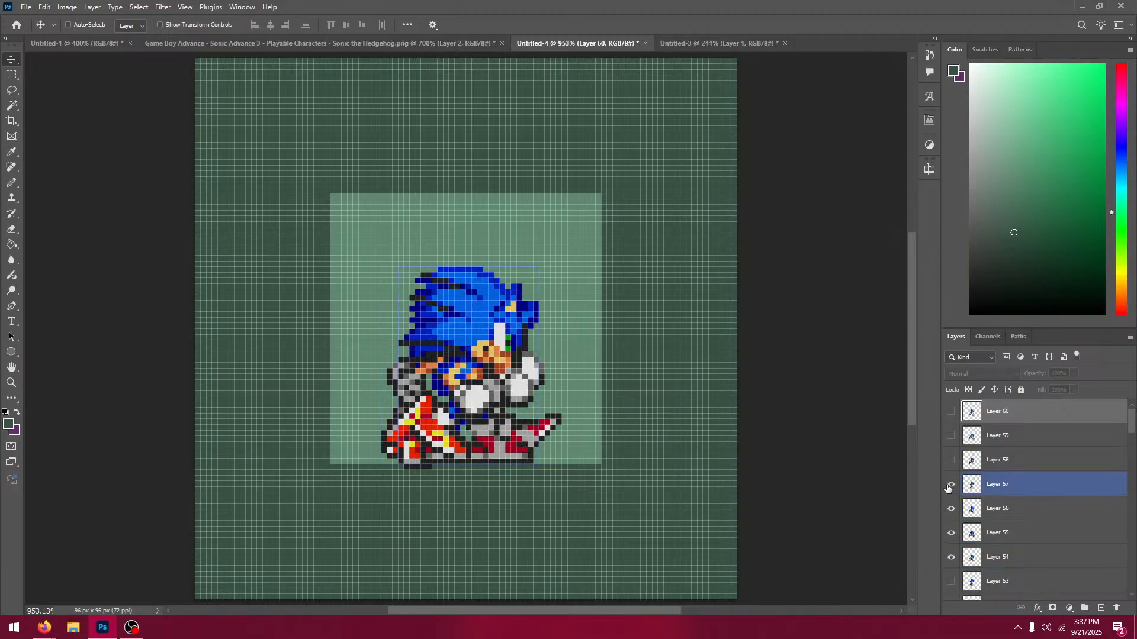
click(951, 461)
click(951, 437)
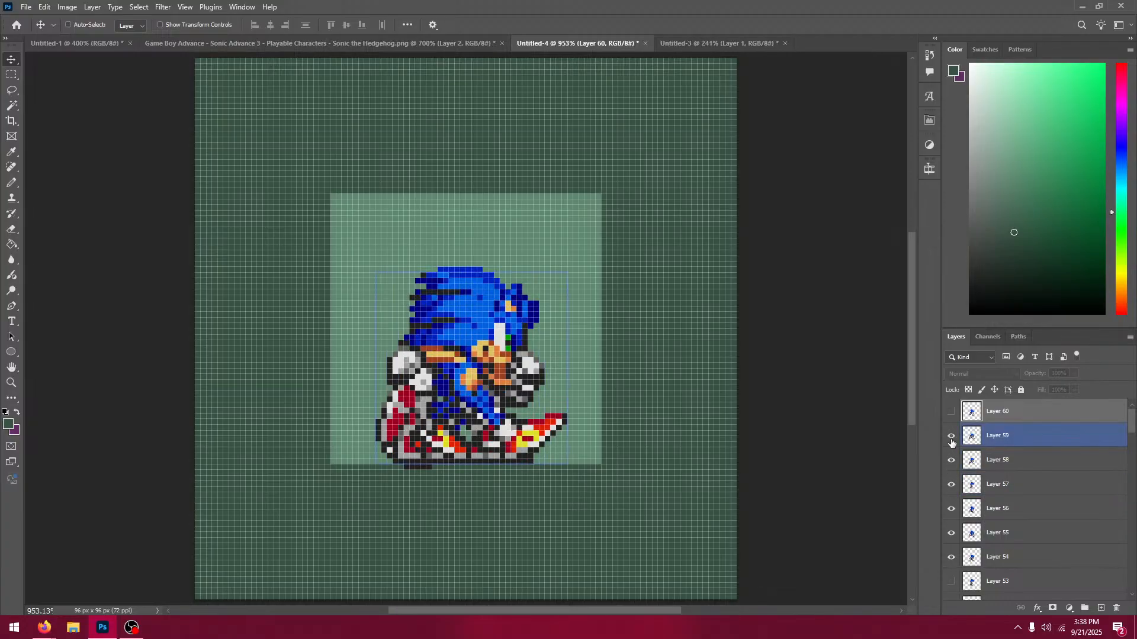
click(952, 413)
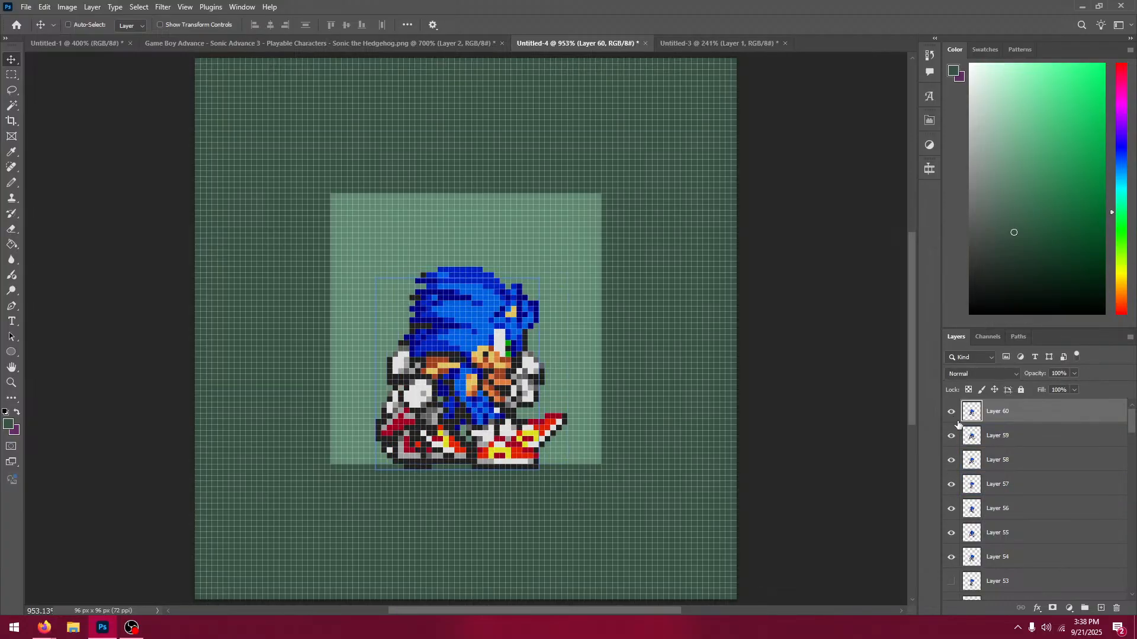
Step: Nudge the Layer 59 stride frame down 1 px to line up with Layer 60
click(972, 436)
key(Down)
click(980, 413)
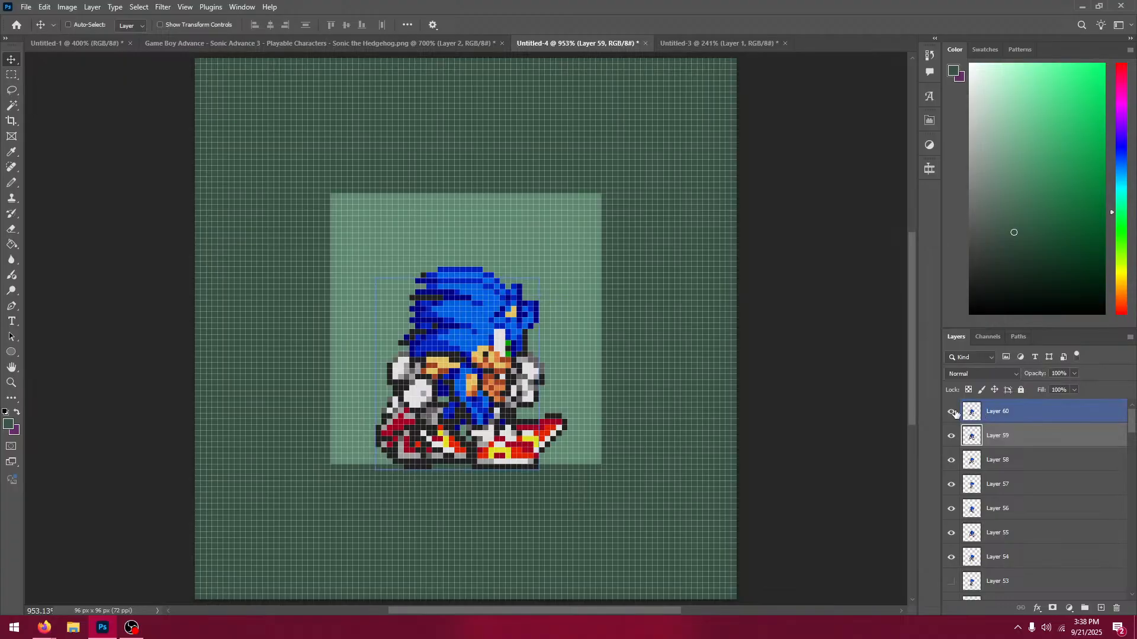
Step: Hide the walking frames on Layers 60 through 54 one after another
click(951, 413)
click(951, 436)
click(951, 461)
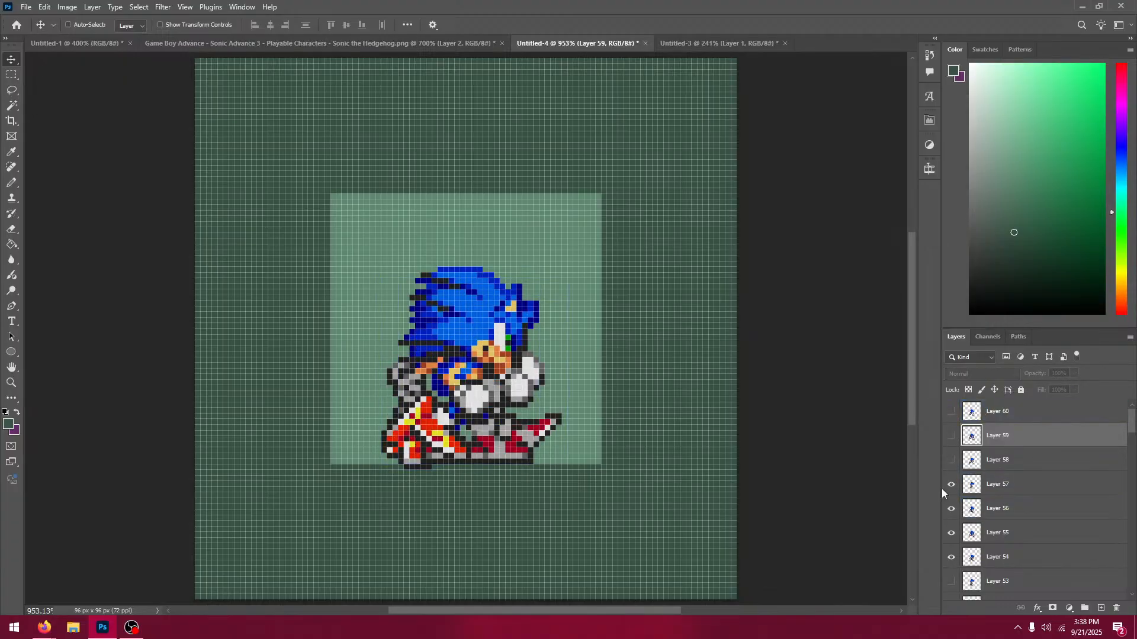
click(951, 485)
click(952, 509)
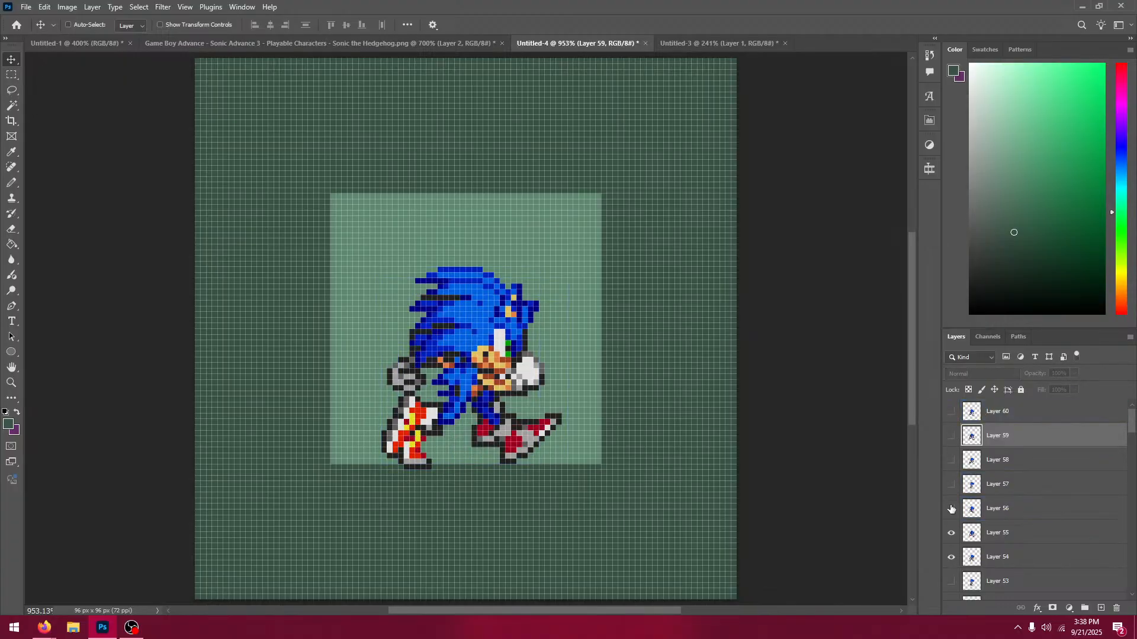
scroll(951, 509, down, 1)
click(951, 485)
click(952, 509)
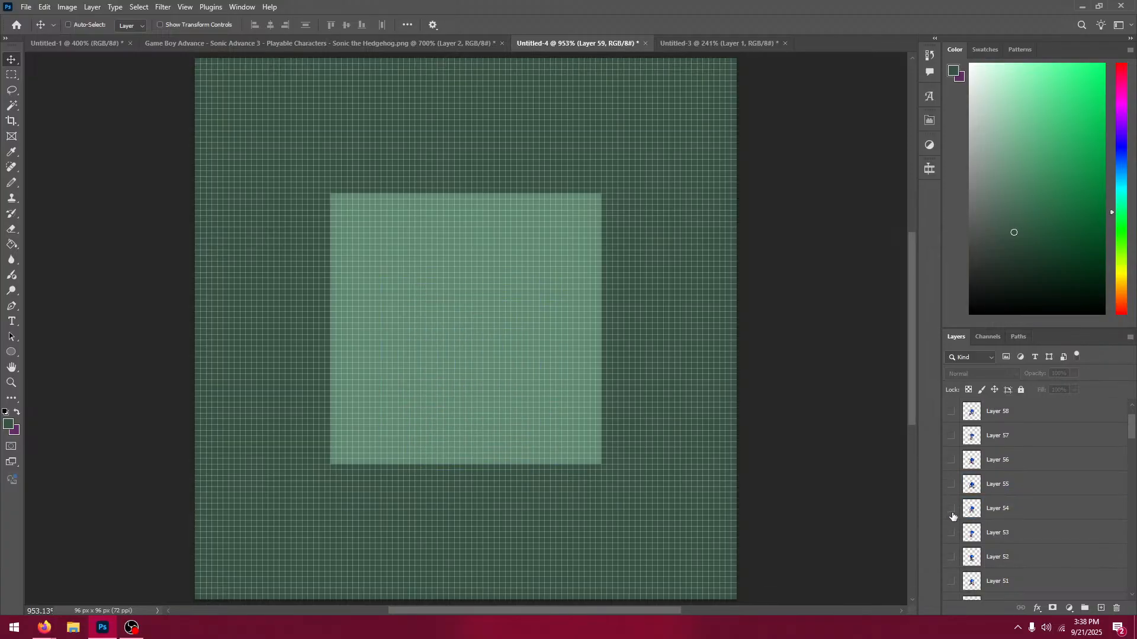
Step: Show the Layer 53 frame as an alignment reference for the next animation
scroll(953, 515, down, 1)
click(949, 535)
click(950, 535)
click(952, 509)
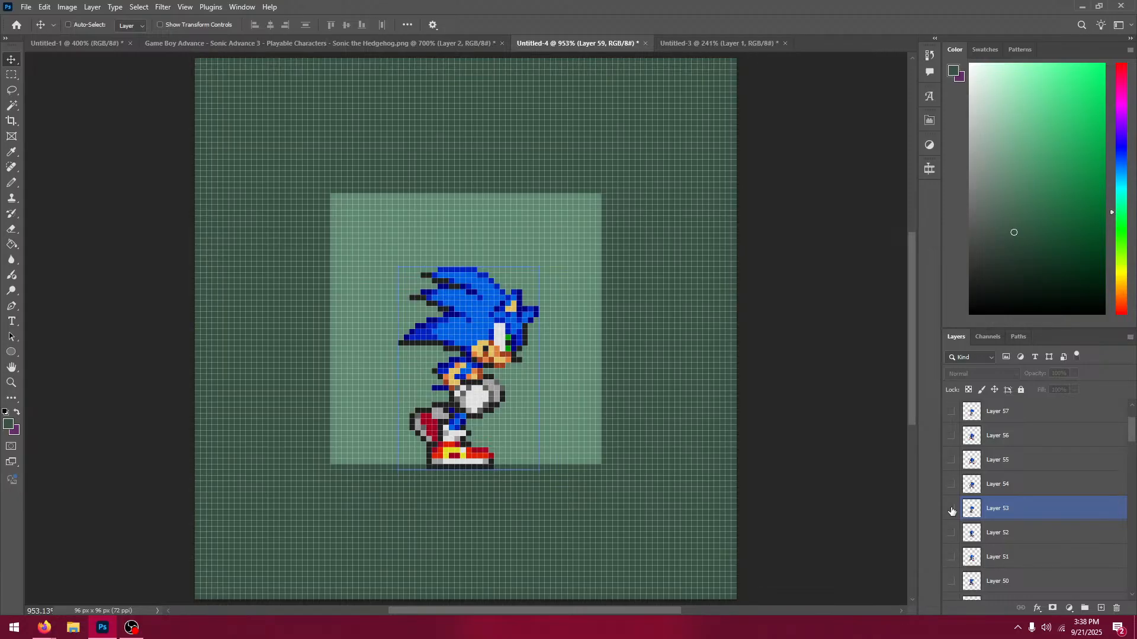
click(951, 511)
click(951, 511)
Step: Copy the running frame with both feet tucked back from the sprite sheet's middle row into Untitled-4, above Layer 60
scroll(1009, 483, up, 3)
click(1010, 411)
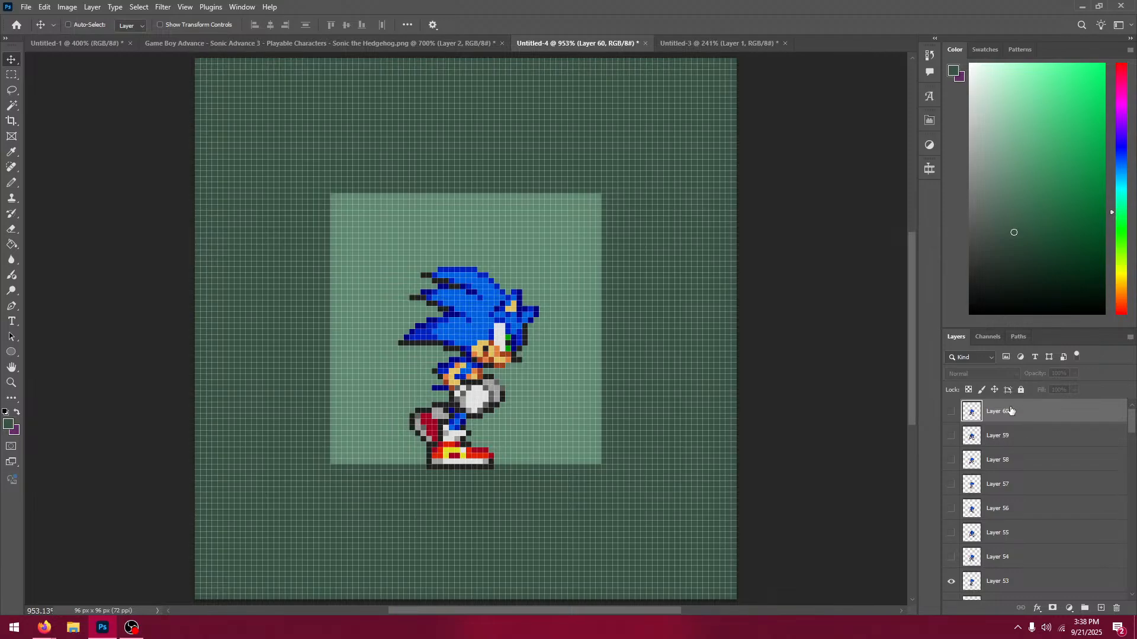
click(470, 39)
click(12, 75)
click(237, 276)
drag(237, 275, 327, 270)
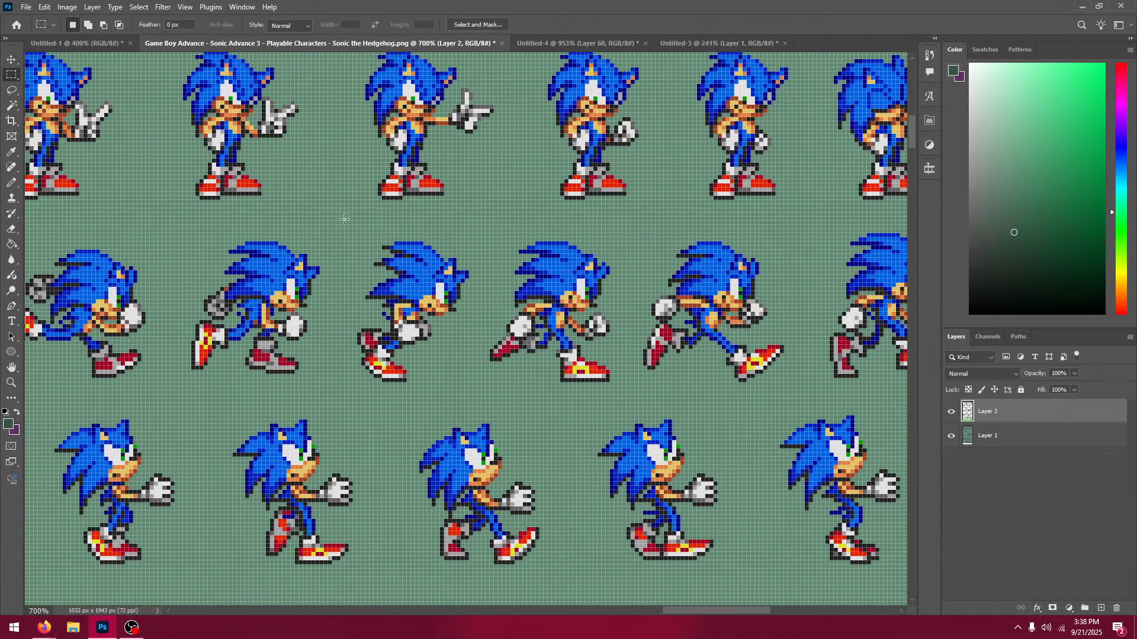
mouse_move(341, 217)
mouse_down()
mouse_move(464, 363)
mouse_move(473, 390)
mouse_up()
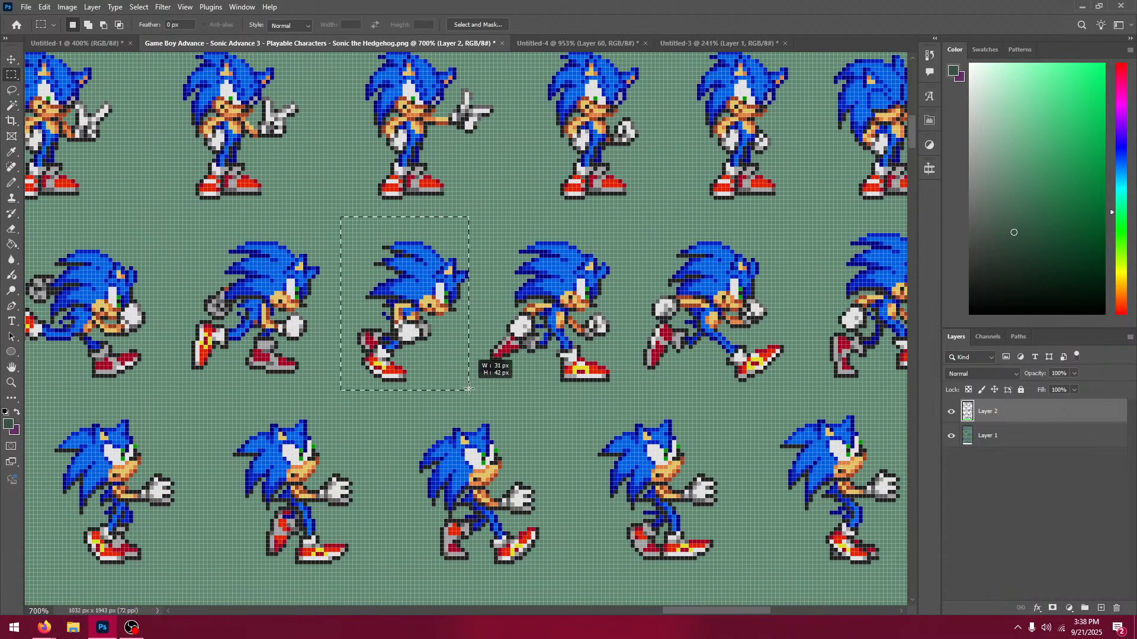
click(520, 42)
click(9, 60)
key(ctrl+v)
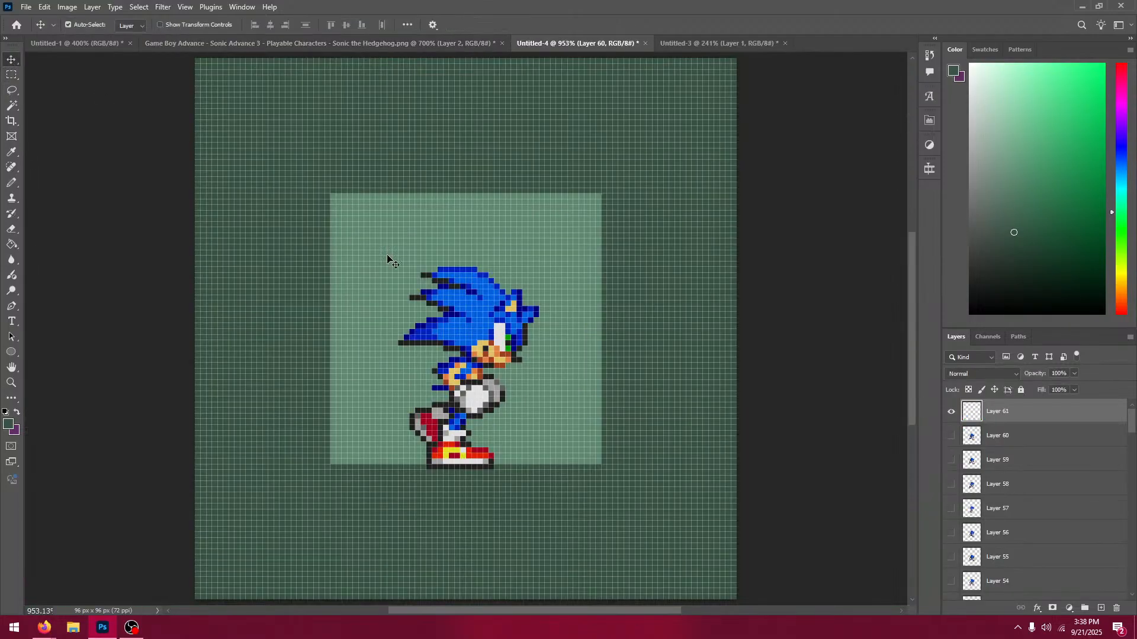
Step: Lower the Layer 61 running frame onto the ground line and compare it with Layer 53
drag(517, 332, 532, 368)
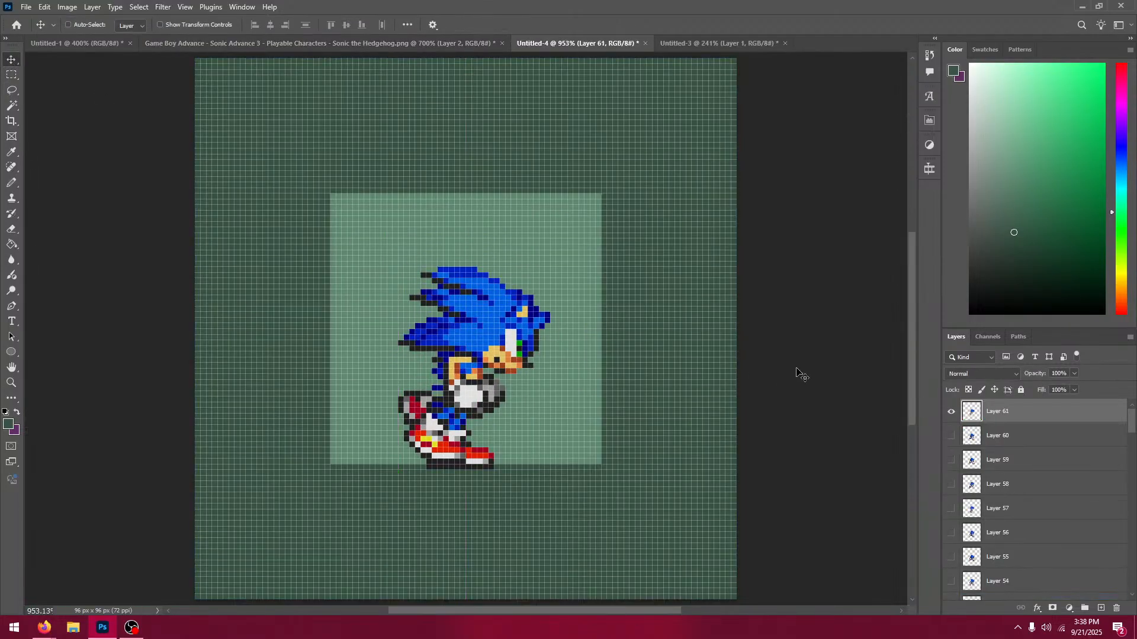
key(Down)
click(951, 412)
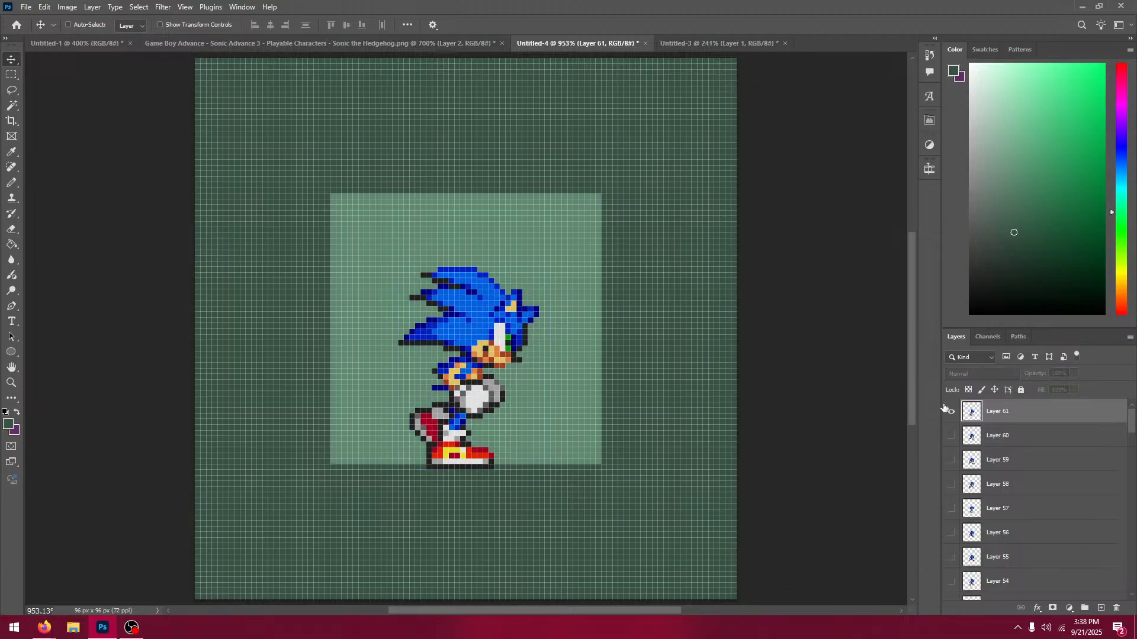
click(951, 412)
Step: Copy the running frame just left of the tucked-feet one from the sprite sheet into Untitled-4, above Layer 61
click(405, 44)
key(m)
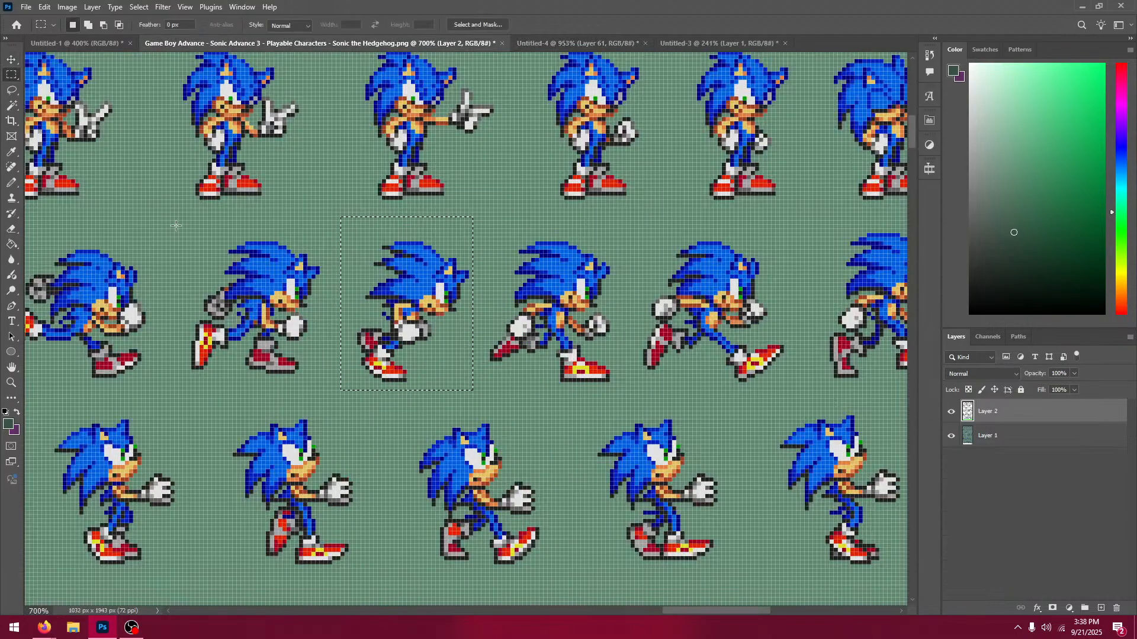
drag(163, 217, 333, 391)
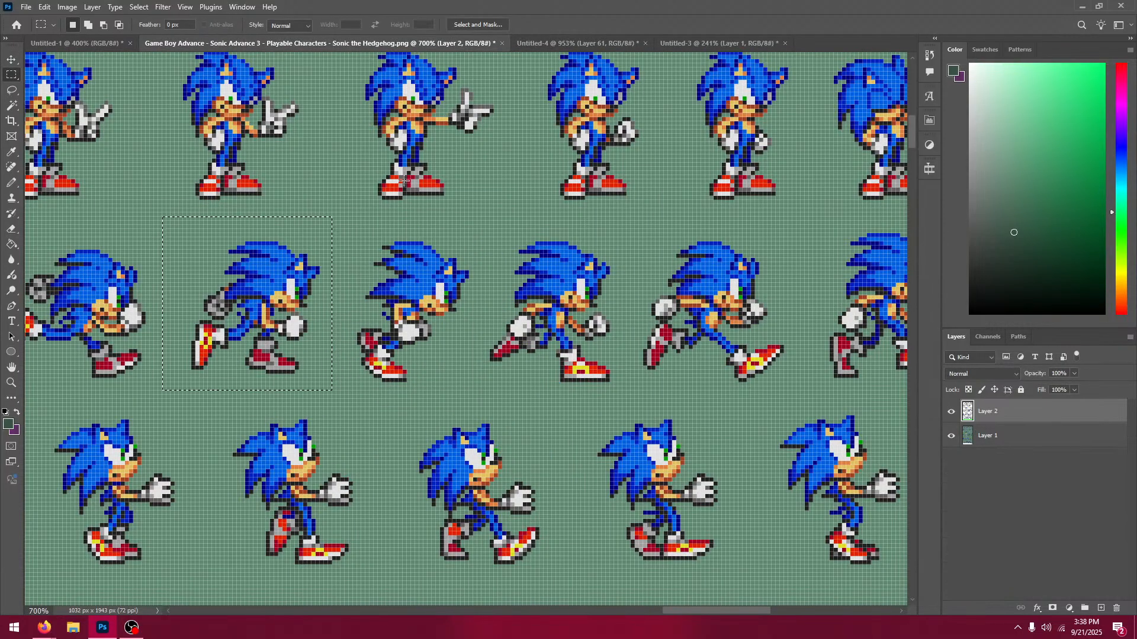
click(528, 44)
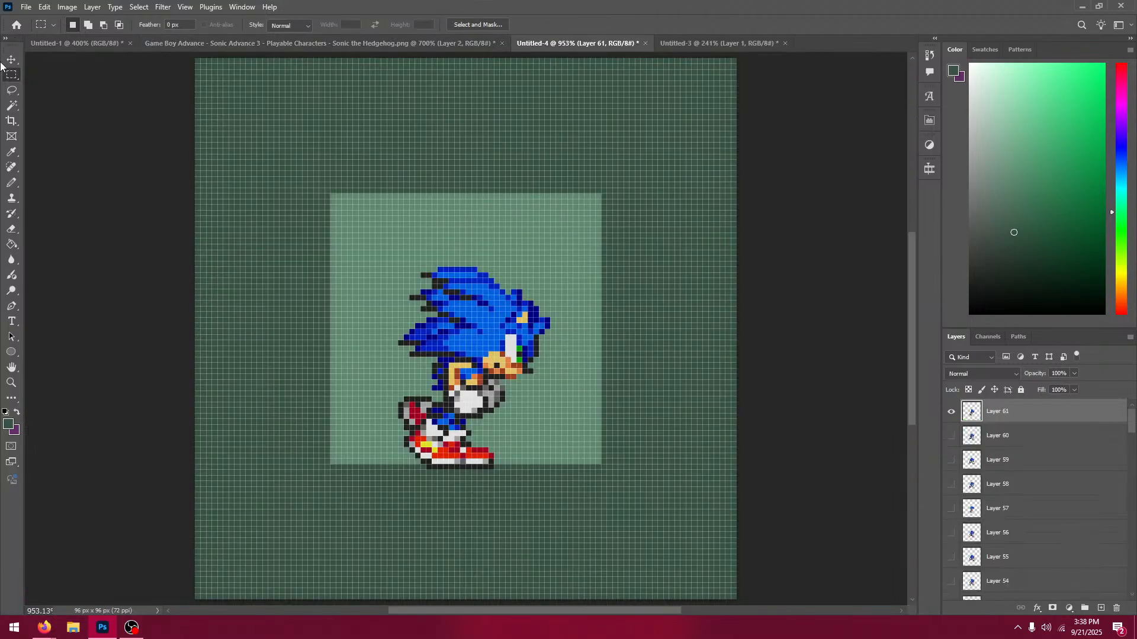
click(11, 60)
key(ctrl+v)
Step: Move the Layer 62 frame 8 px straight down to the ground line and compare it with Layer 61
drag(538, 365, 541, 407)
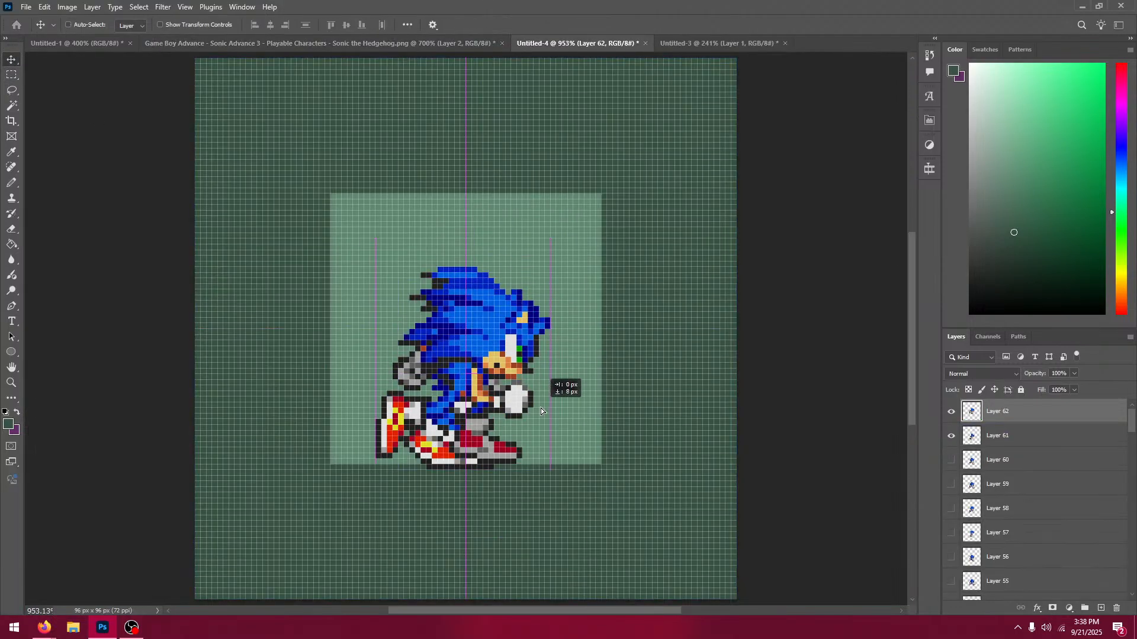
click(951, 412)
click(951, 412)
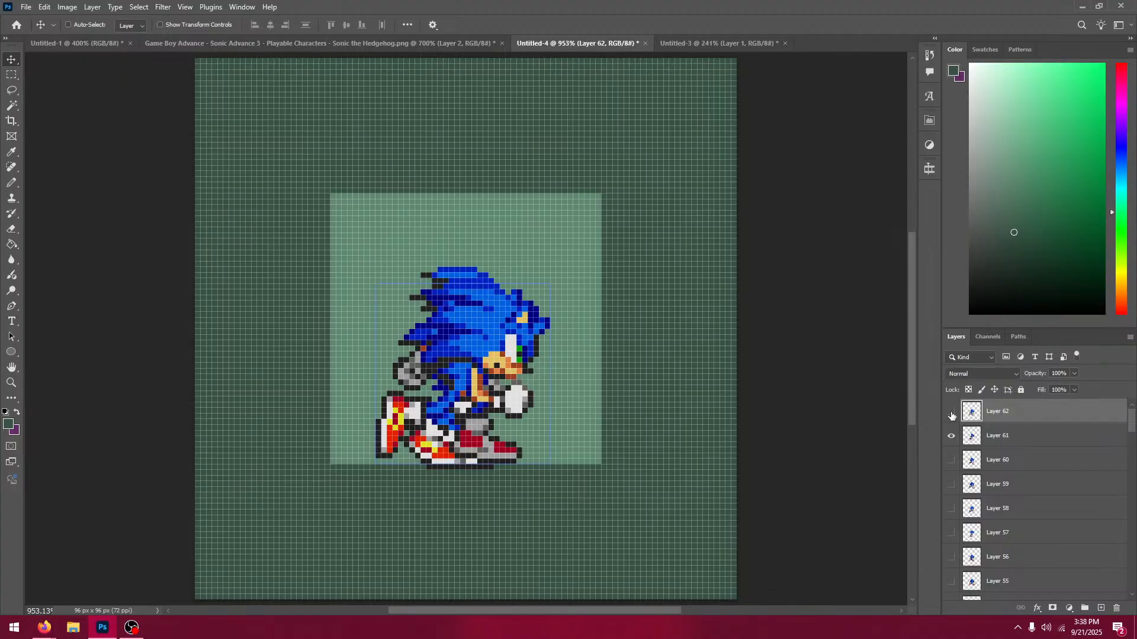
click(951, 413)
click(951, 413)
Step: Copy the outstretched long-stride running frame from the sprite sheet into Untitled-4, above Layer 62
click(246, 45)
click(11, 75)
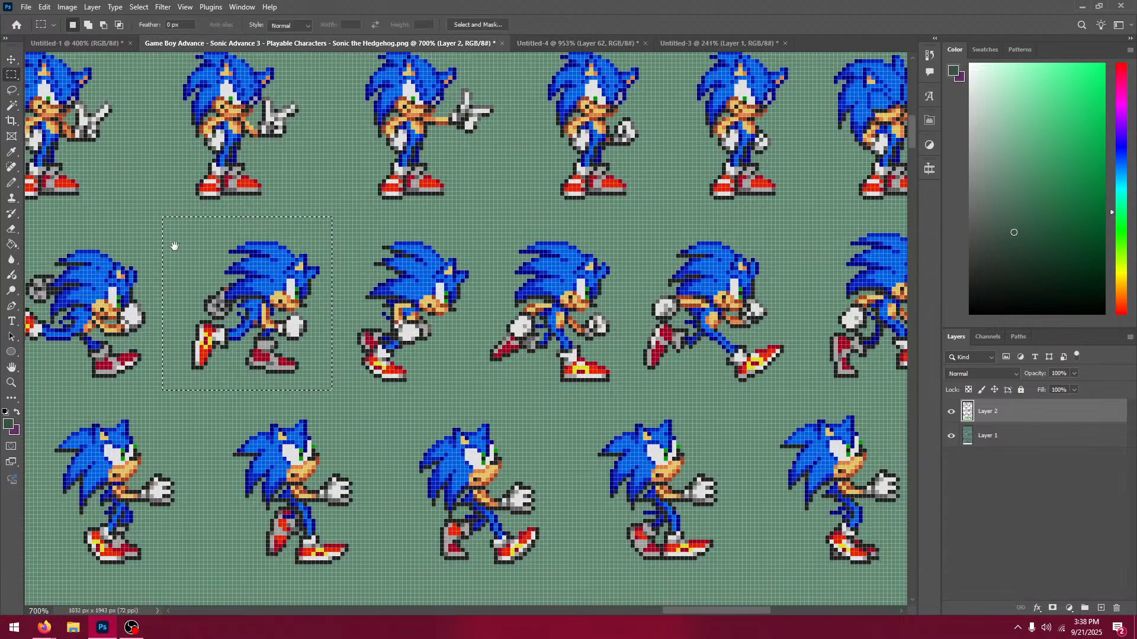
drag(168, 246, 412, 243)
drag(215, 222, 409, 373)
click(577, 43)
click(11, 60)
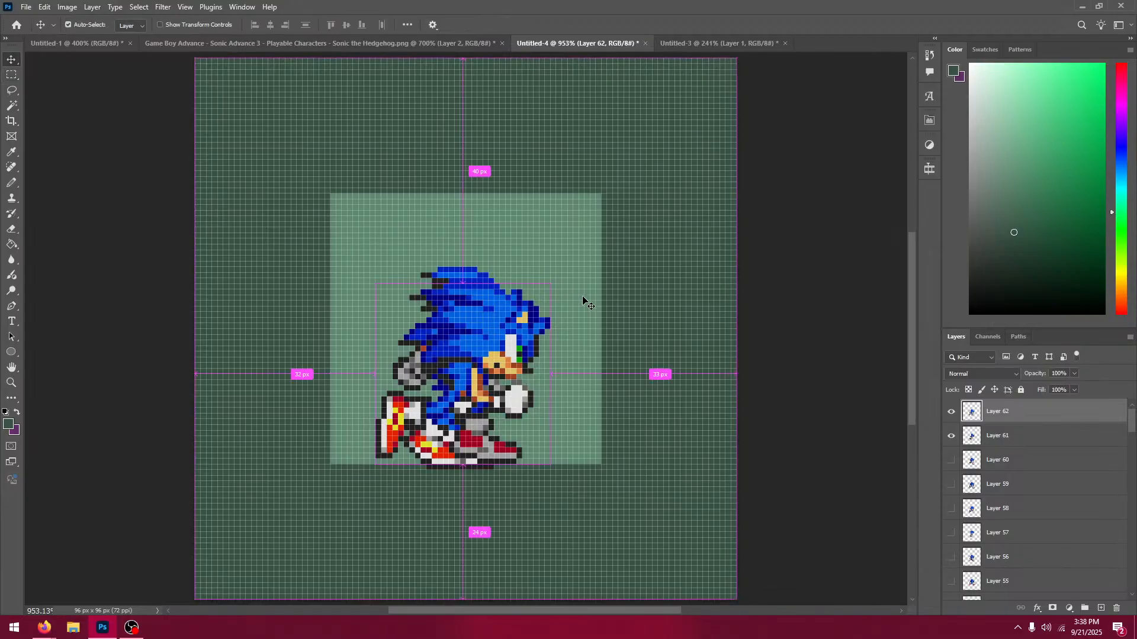
key(ctrl+v)
Step: Lower the Layer 63 frame to the ground line, nudge it 1 px right and compare it with the frames below
drag(539, 321, 518, 371)
click(952, 412)
click(952, 412)
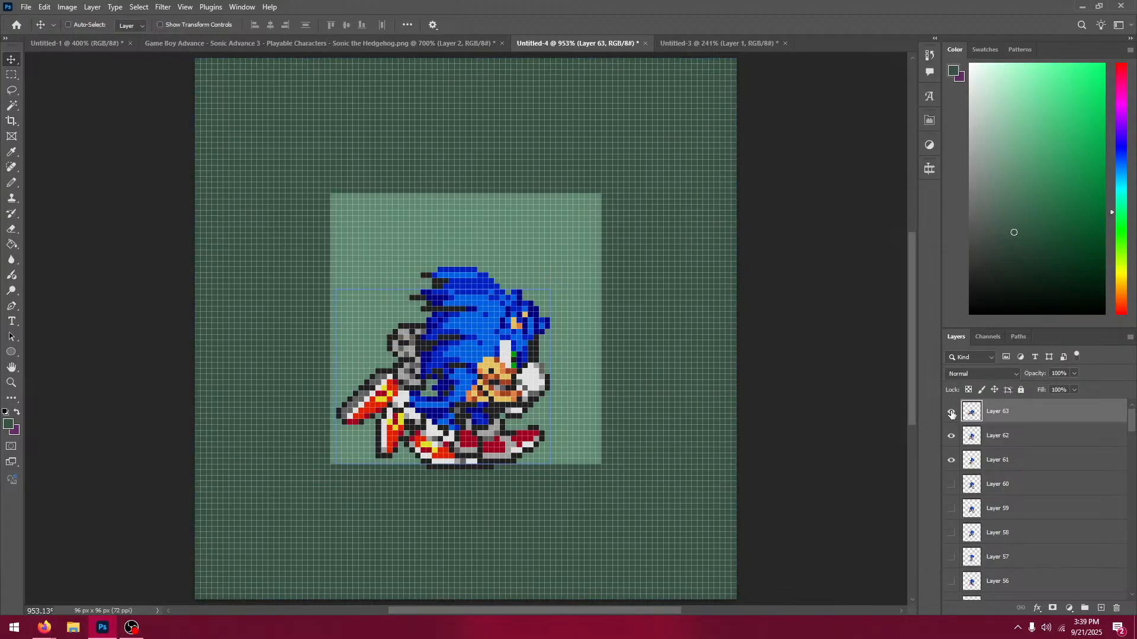
key(Right)
click(951, 413)
click(952, 414)
click(951, 414)
click(952, 415)
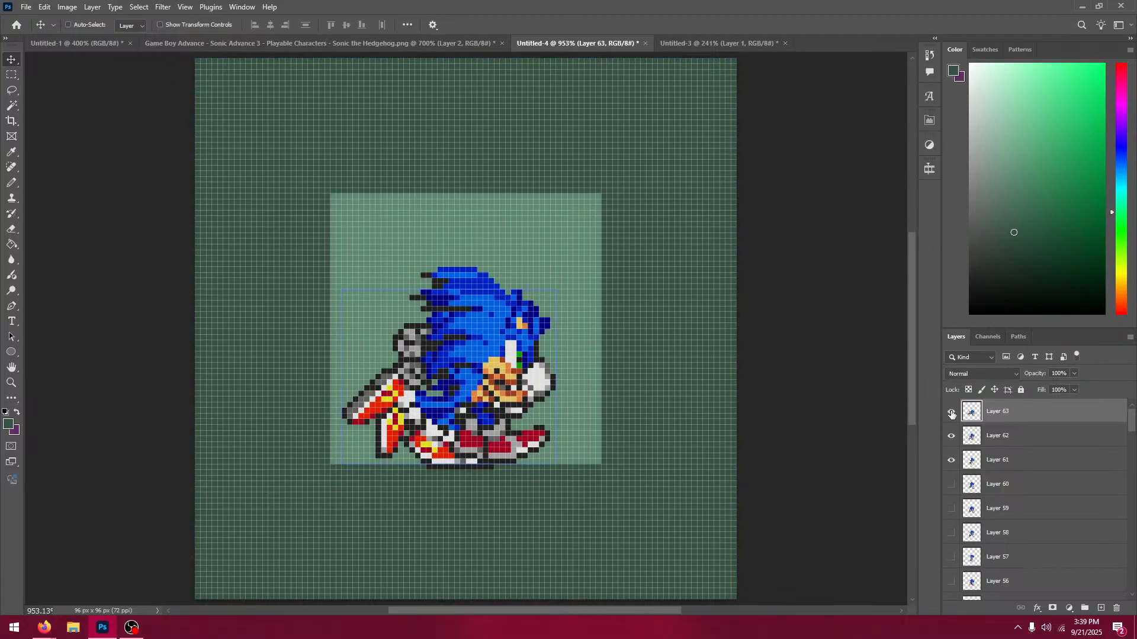
click(951, 416)
click(952, 417)
Step: Hide Layers 63, 62 and 53, keeping only the Layer 61 frame shown as the reference
click(951, 417)
click(950, 436)
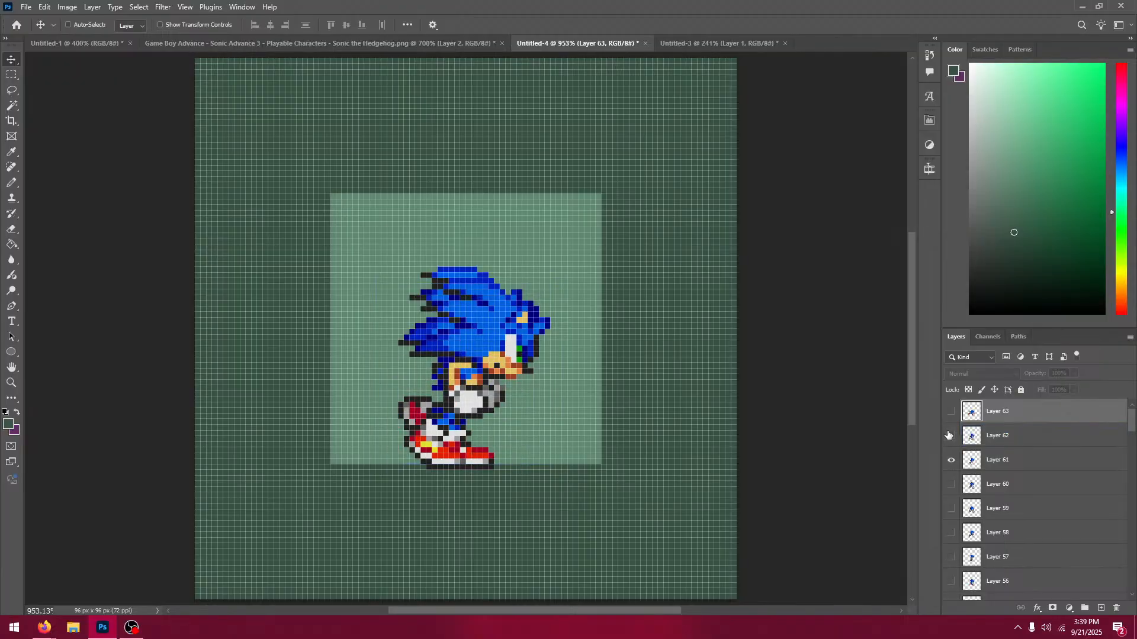
click(952, 460)
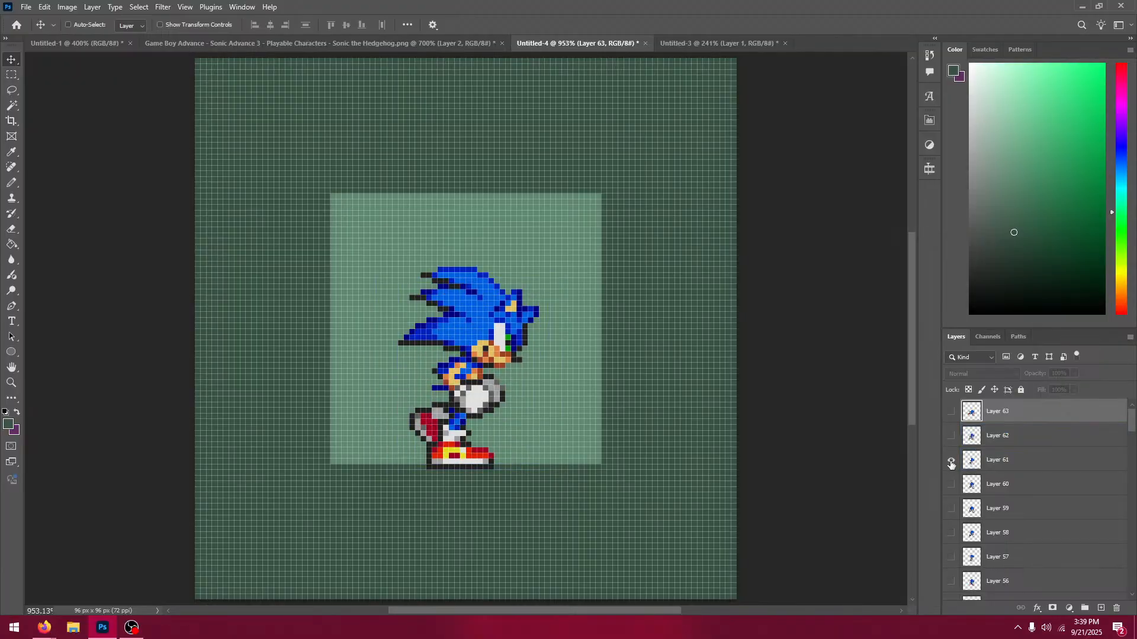
click(951, 463)
scroll(971, 473, down, 5)
click(947, 540)
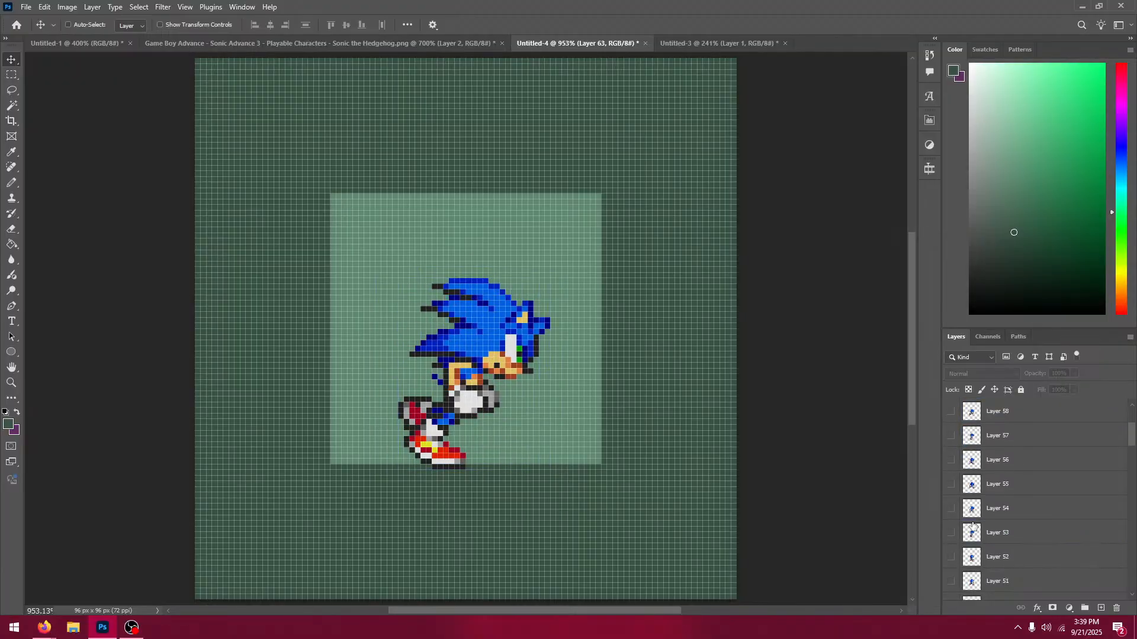
scroll(974, 526, up, 5)
click(952, 460)
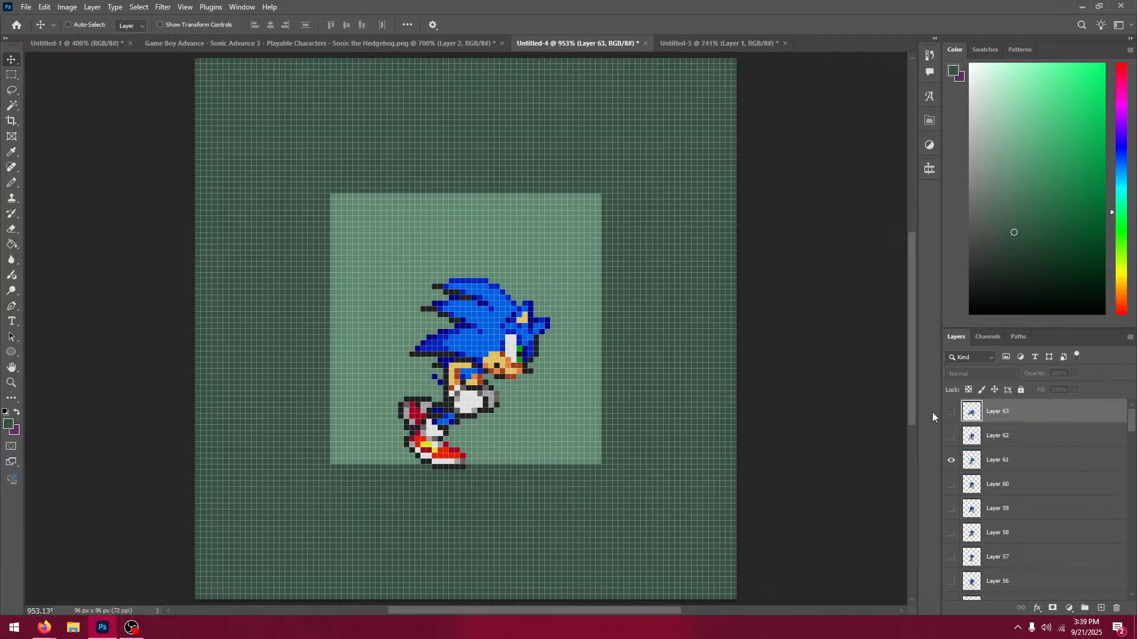
Step: Copy the running frame just left of the long-stride one from the sprite sheet into Untitled-4, above Layer 63
click(350, 42)
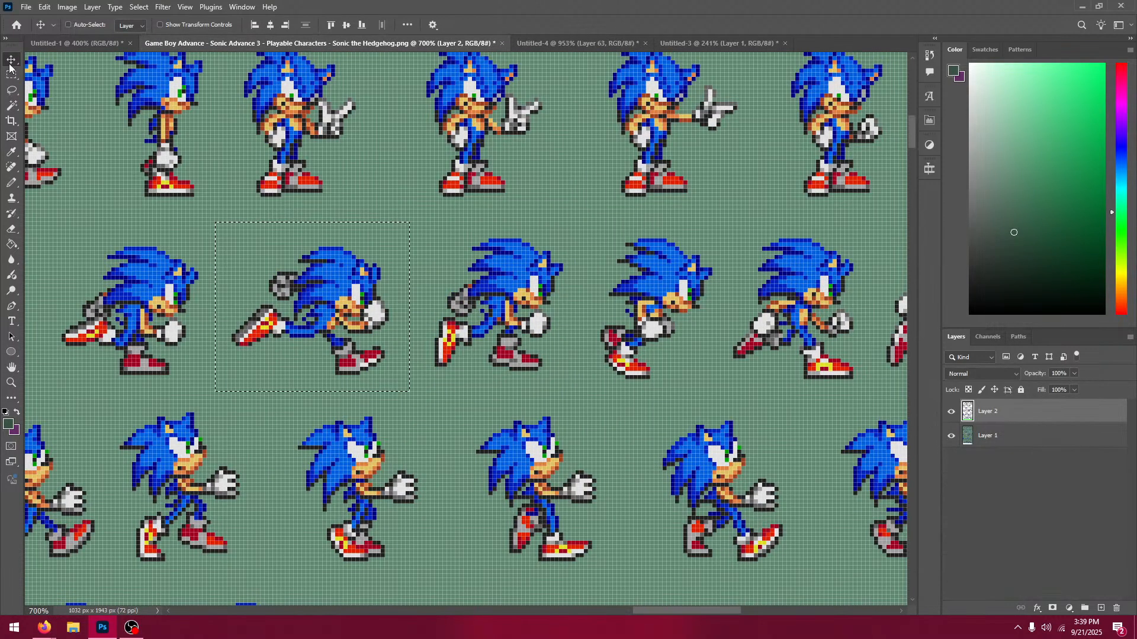
click(12, 75)
scroll(381, 226, left, 5)
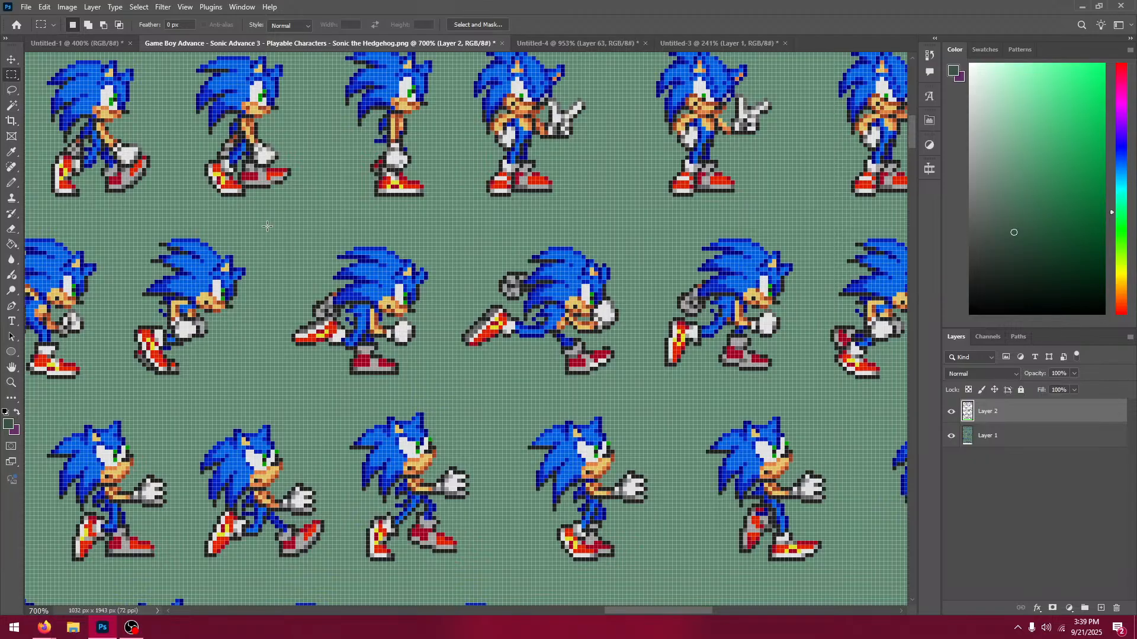
drag(267, 226, 441, 391)
click(556, 43)
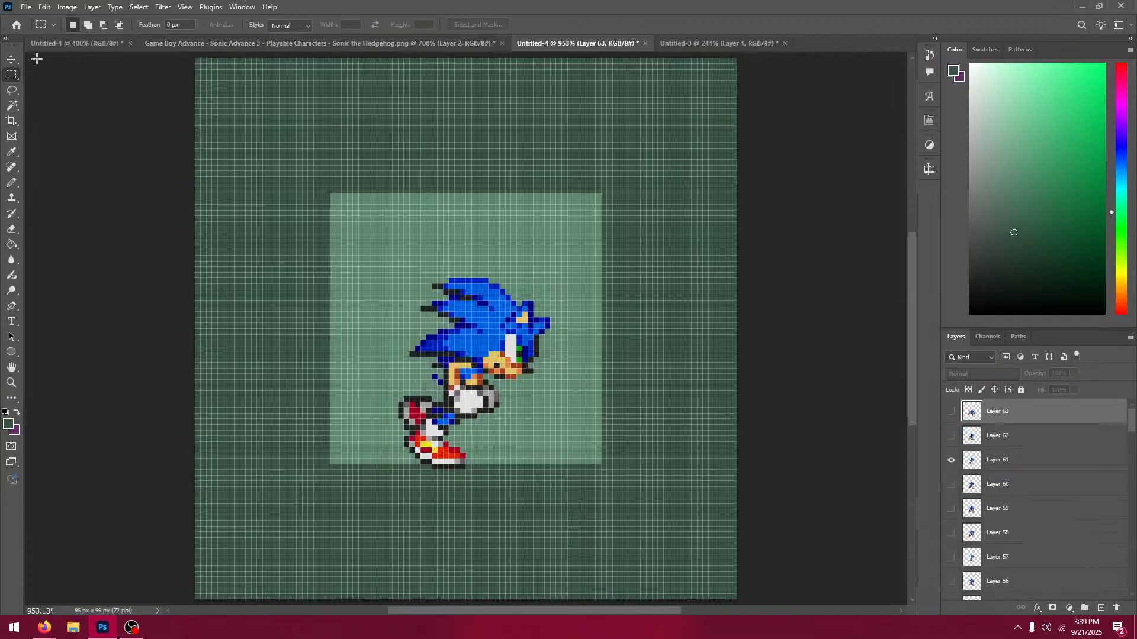
click(11, 59)
key(ctrl+v)
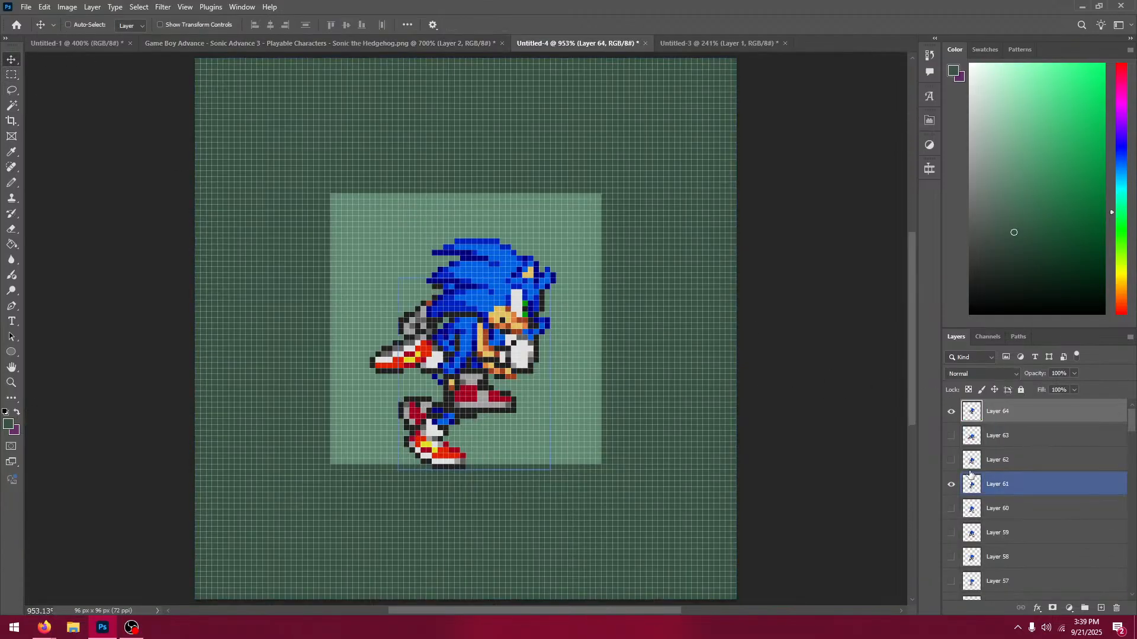
Step: Show Layer 63 and lower the Layer 64 frame down to the same ground line
click(951, 436)
drag(566, 326, 571, 354)
key(Down)
key(Down)
key(Down)
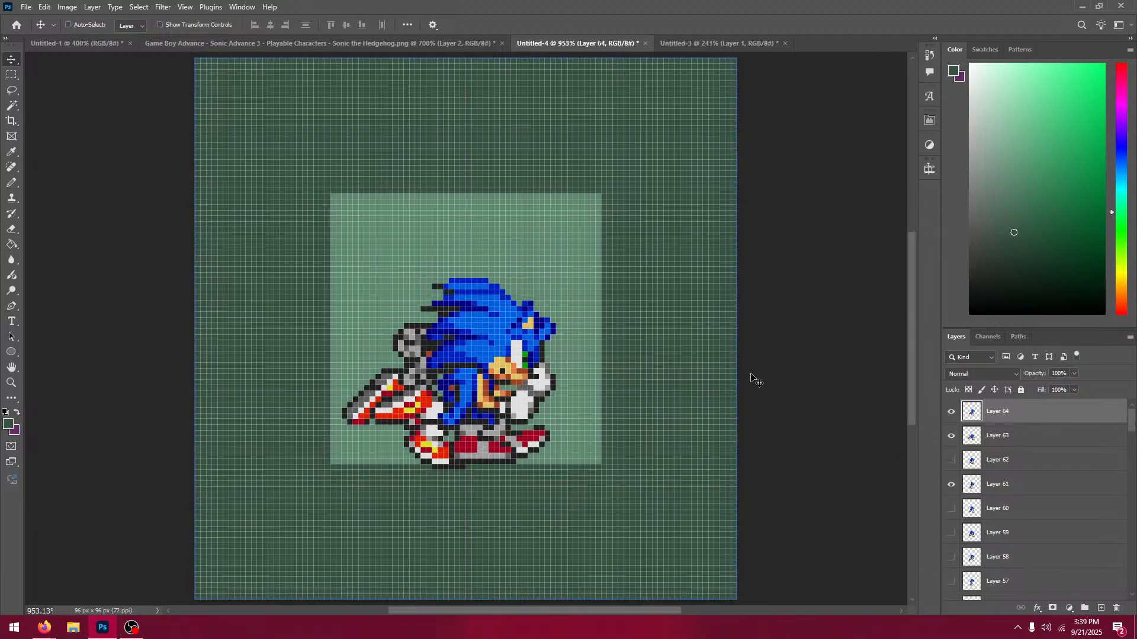
Step: Shift the Layer 64 frame 1 px left to line up its head with Layer 63, comparing the two frames
click(951, 408)
click(950, 409)
key(Right)
key(Left)
key(Left)
click(949, 413)
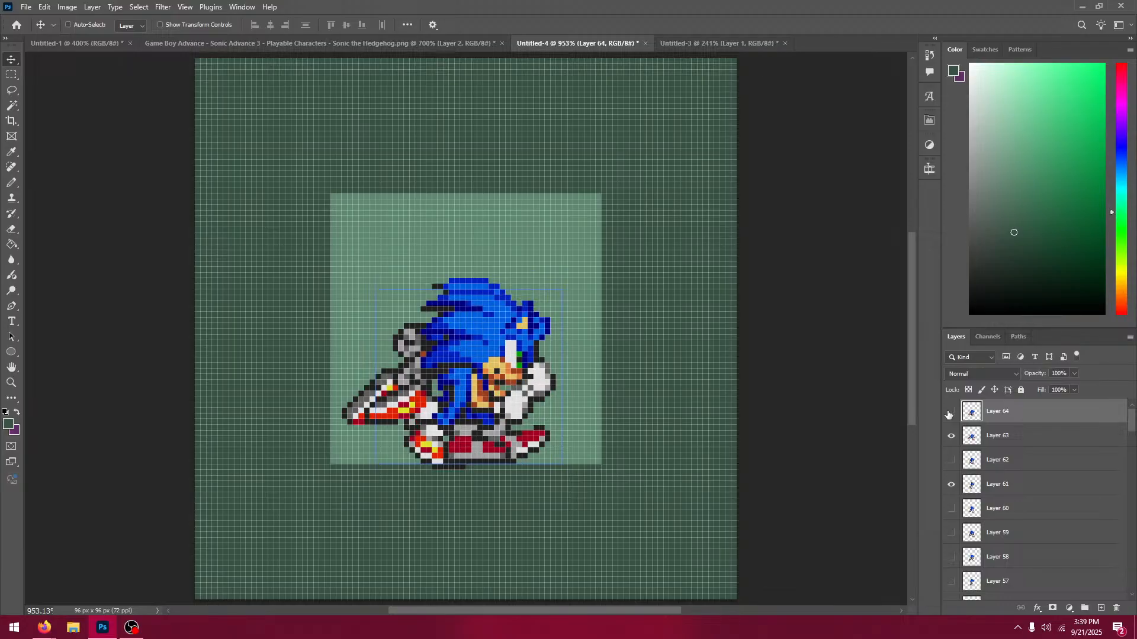
click(949, 412)
click(950, 412)
Step: Copy the running frame with one red shoe tucked back, next to the left on the sprite sheet, into Untitled-4
click(332, 43)
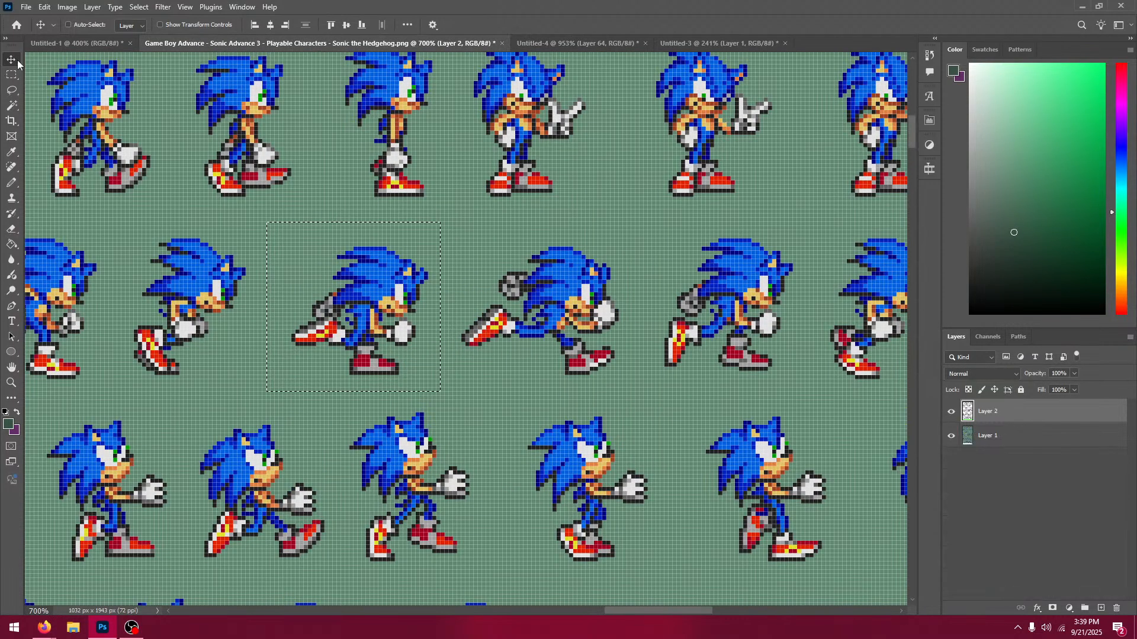
click(16, 72)
drag(154, 236, 323, 384)
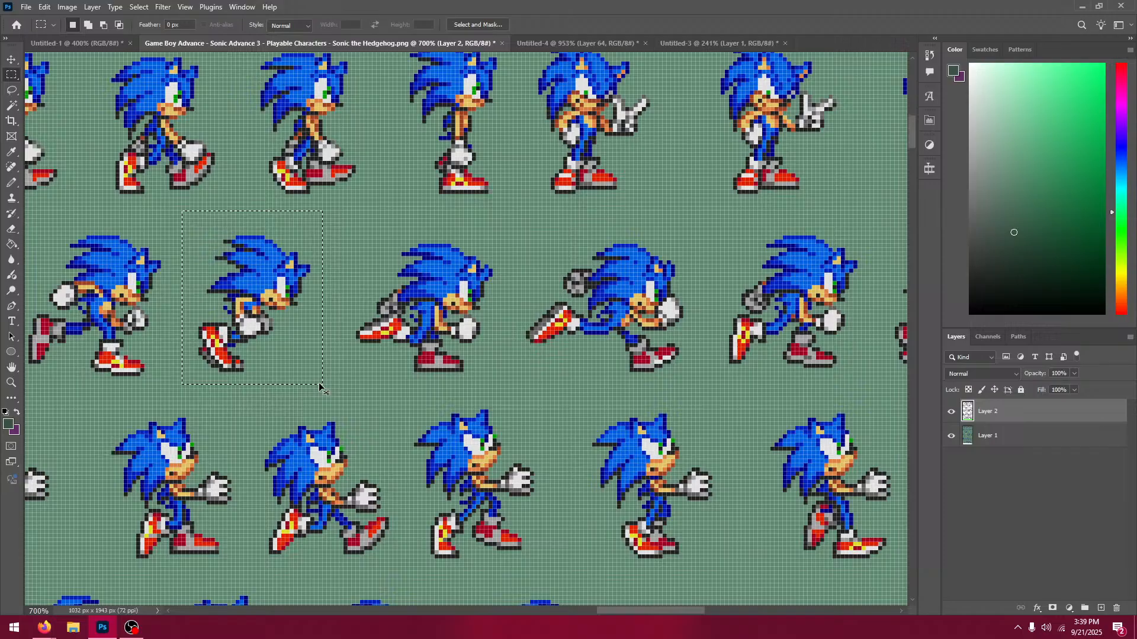
click(523, 44)
click(12, 61)
key(ctrl+v)
Step: Move the Layer 65 frame down to the ground line over Layer 61 and compare its position
drag(582, 346, 598, 399)
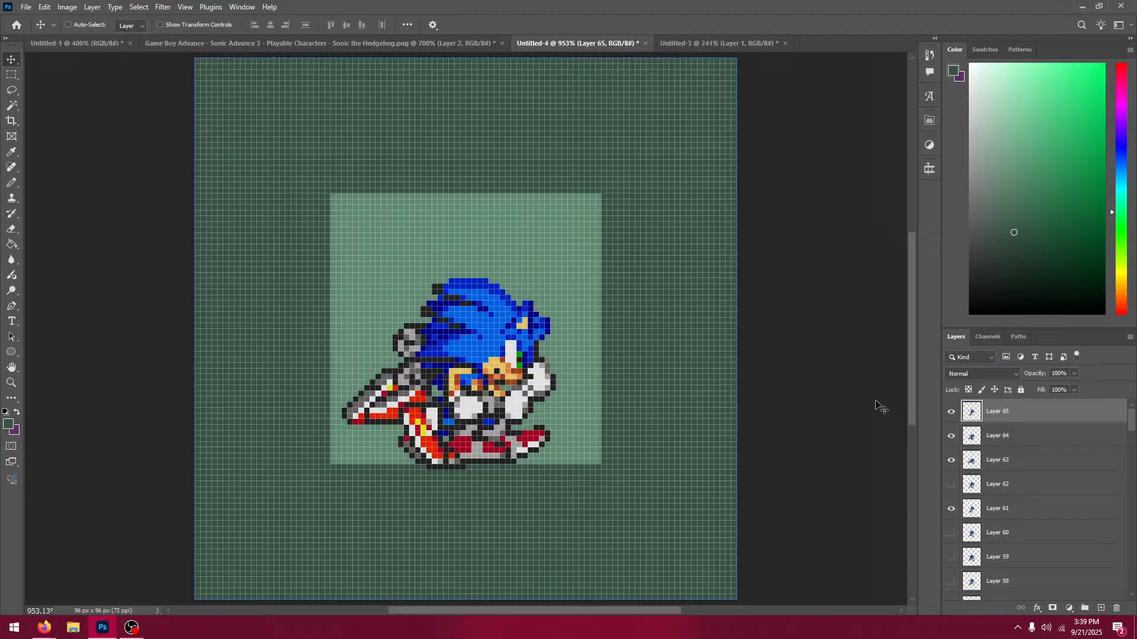
click(951, 412)
click(950, 411)
click(951, 411)
Step: Hide Layer 63 and check the alignment of Layers 64 and 65 by showing them in turn over Layer 61
click(950, 439)
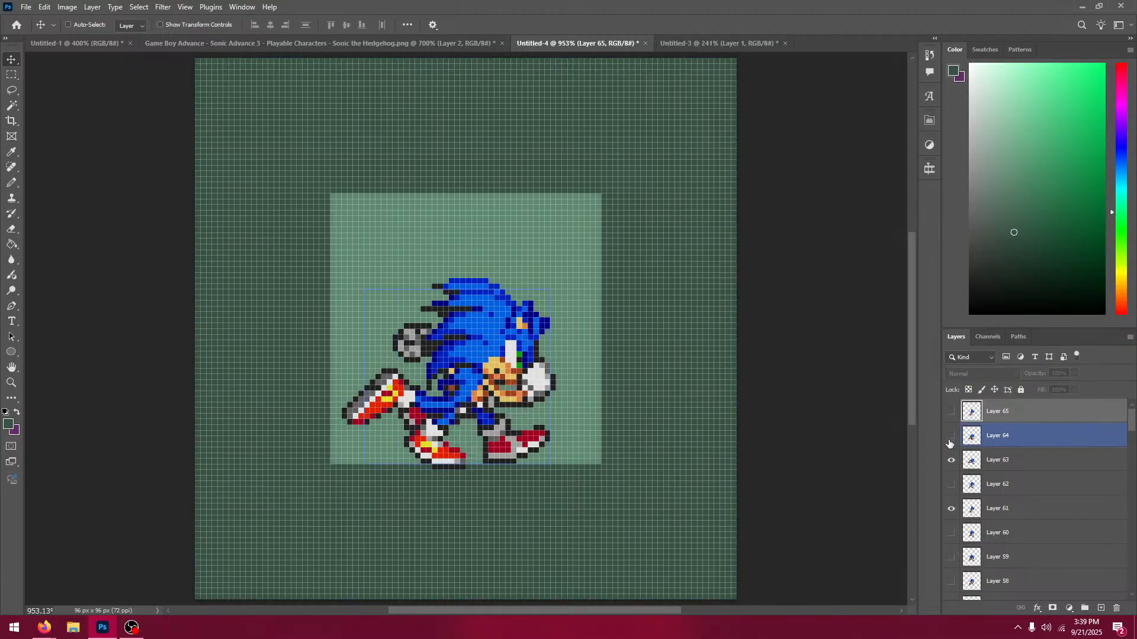
click(952, 460)
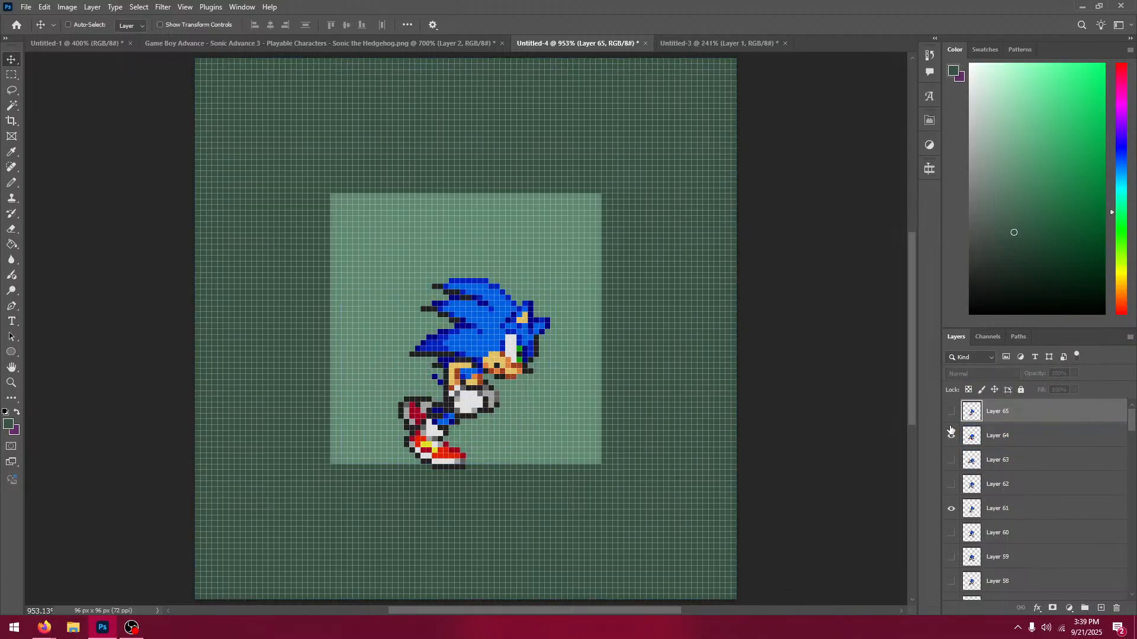
click(951, 435)
click(951, 435)
click(950, 435)
click(952, 411)
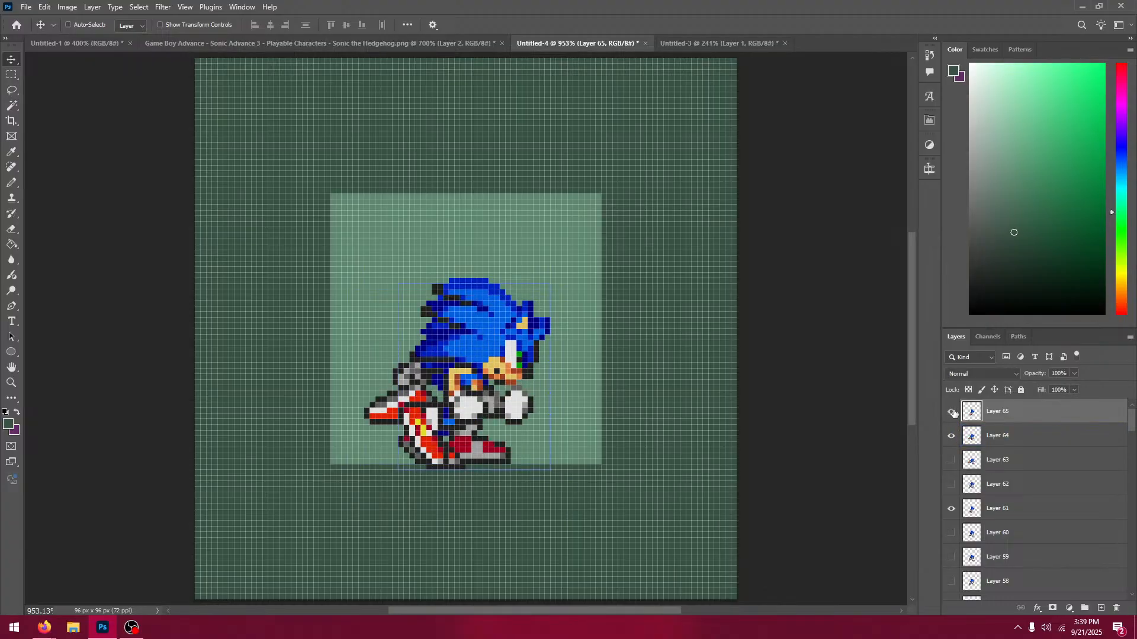
Step: Compare the Layer 65 frame with Layers 64 and 61 by toggling its visibility, and hide Layer 64
click(951, 412)
click(951, 412)
click(952, 412)
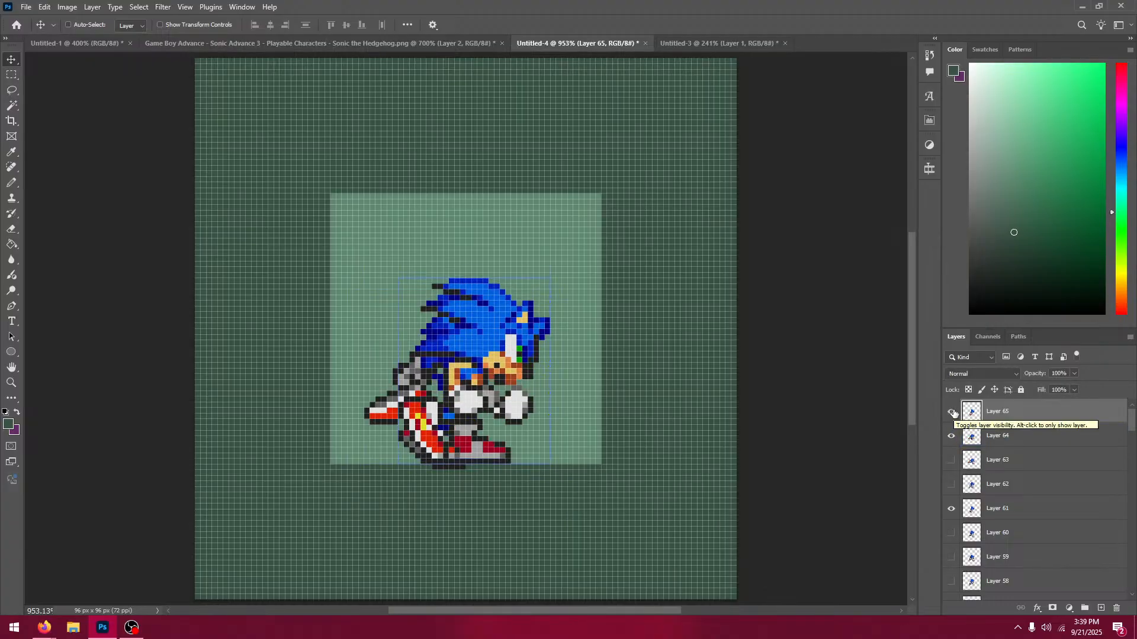
click(951, 412)
click(951, 412)
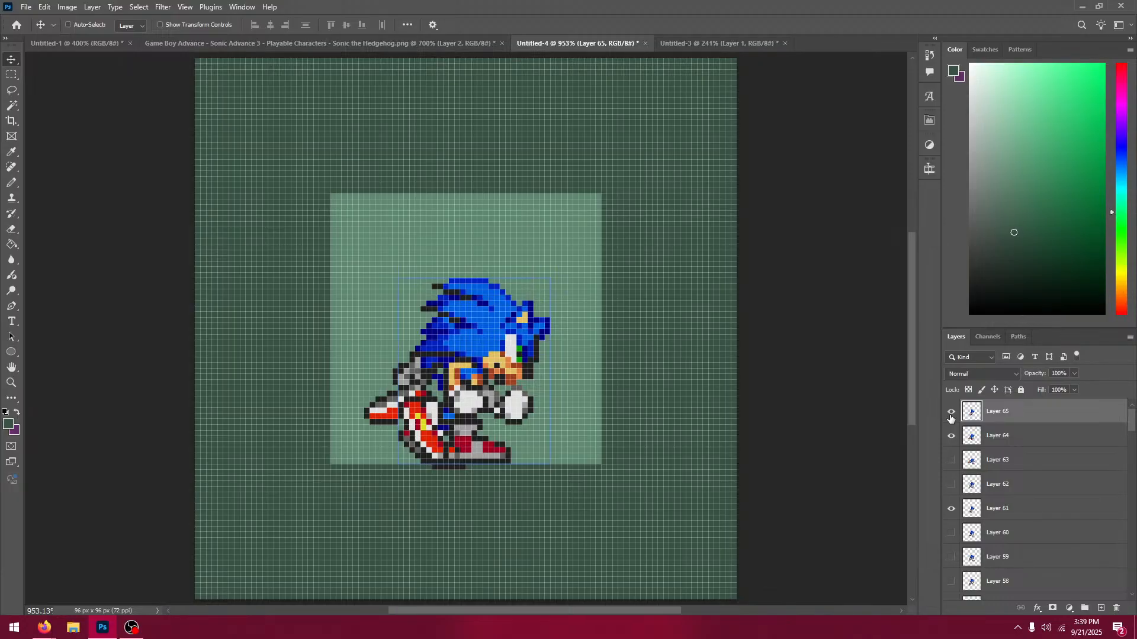
click(951, 417)
click(950, 417)
click(951, 436)
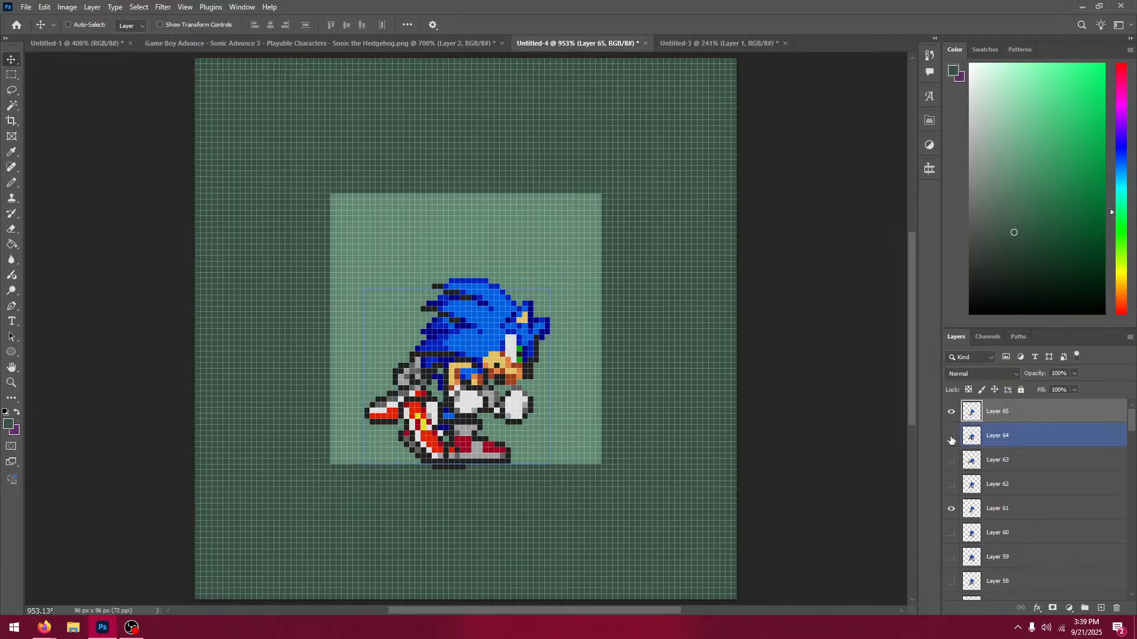
Step: Copy the running frame with the dark red shoe raised behind, next to the left on the sprite sheet, into Untitled-4
click(198, 43)
key(m)
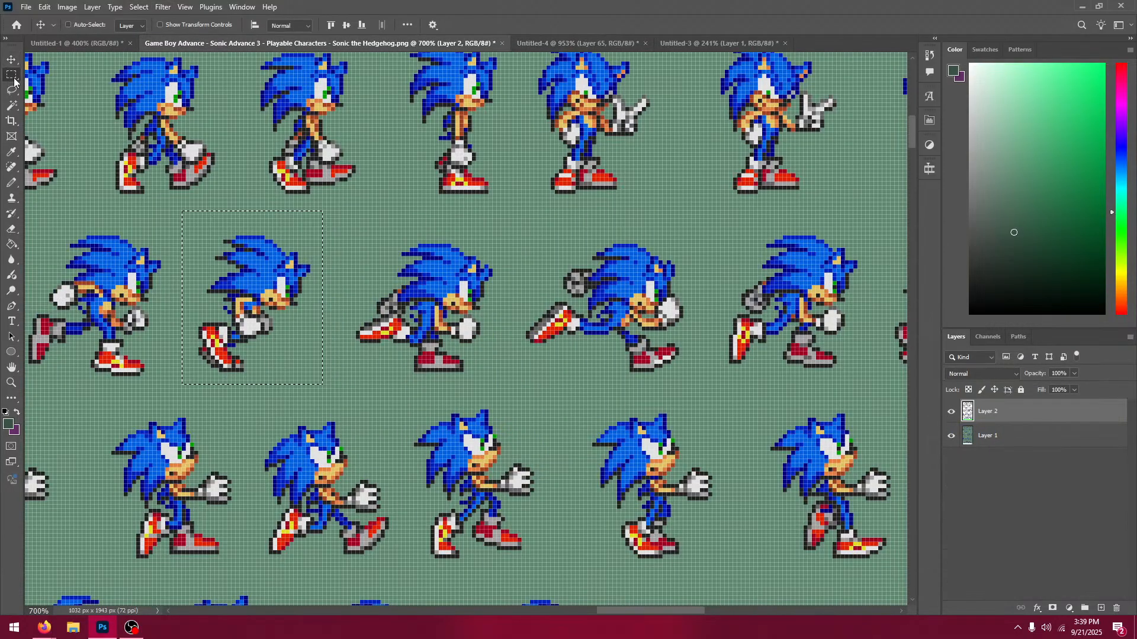
scroll(273, 261, left, 3)
drag(256, 223, 421, 400)
key(ctrl+c)
click(525, 44)
key(v)
key(ctrl+v)
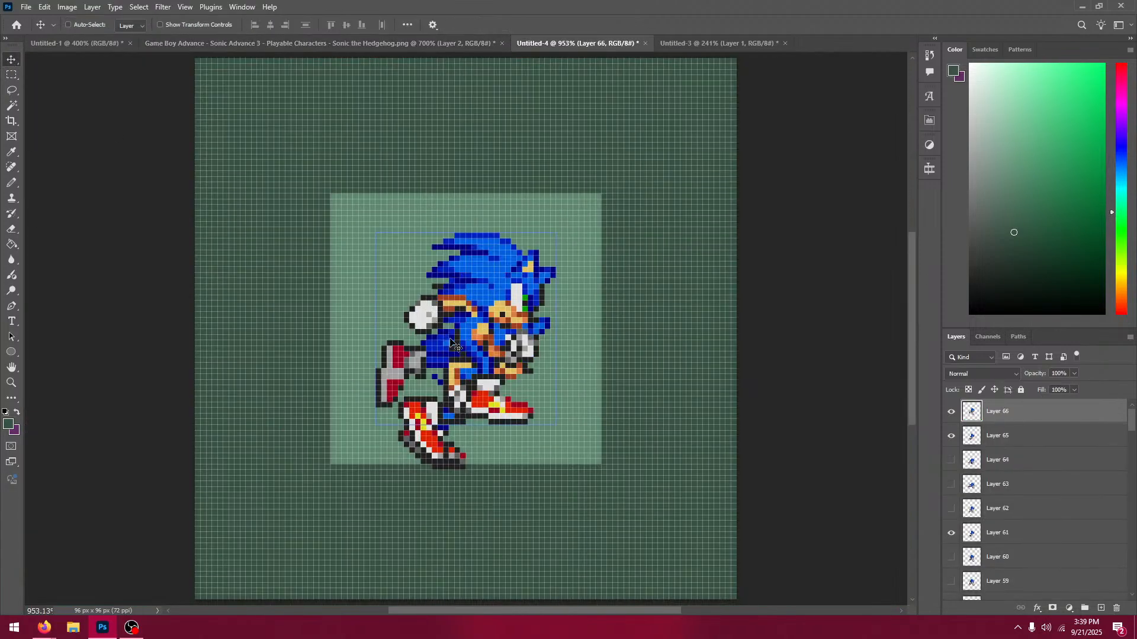
Step: Move the Layer 66 frame down to the ground line, compare it with Layer 65, and hide Layer 65
drag(456, 346, 447, 391)
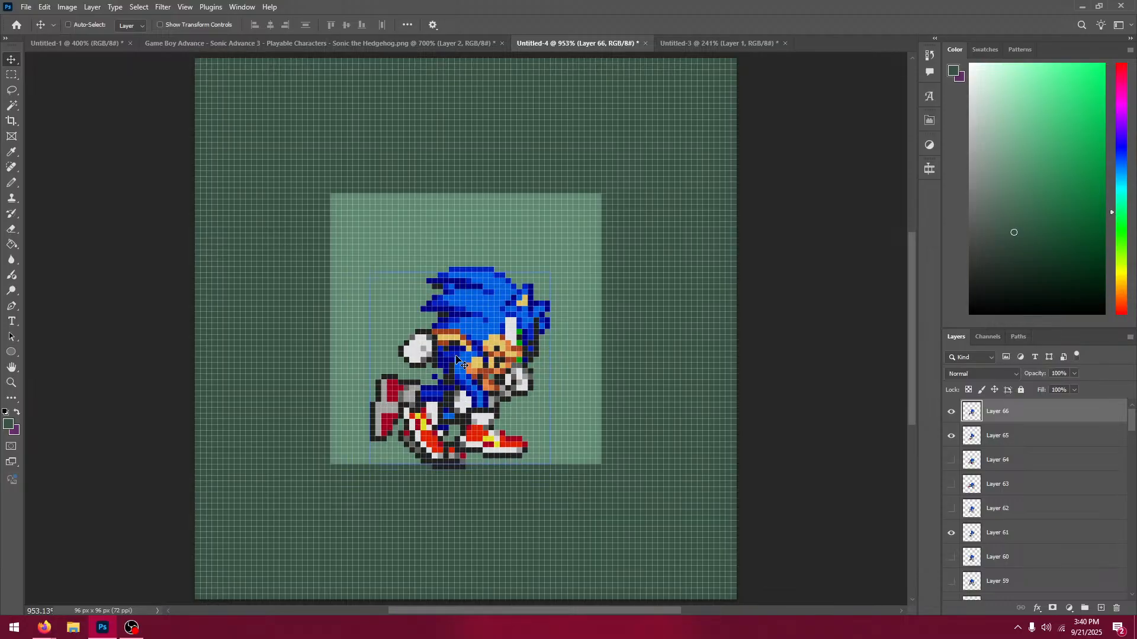
click(951, 413)
click(951, 412)
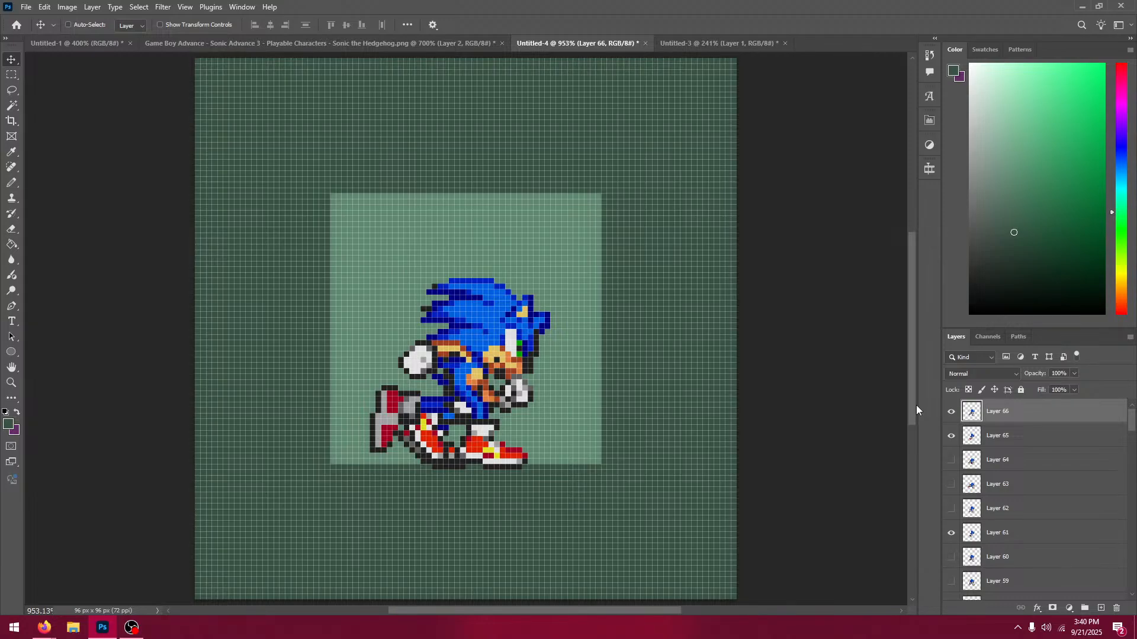
click(955, 436)
click(951, 436)
click(1013, 417)
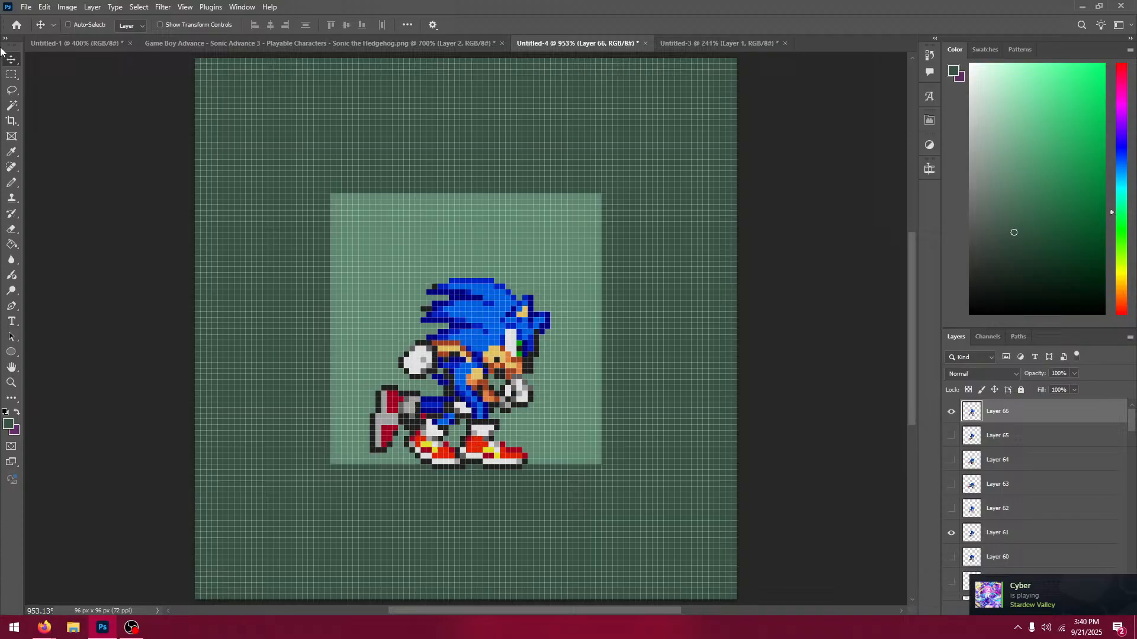
Step: Copy the long-stride running frame, next to the left on the sprite sheet, into Untitled-4
click(232, 46)
click(11, 74)
drag(212, 228, 454, 233)
key(ctrl+d)
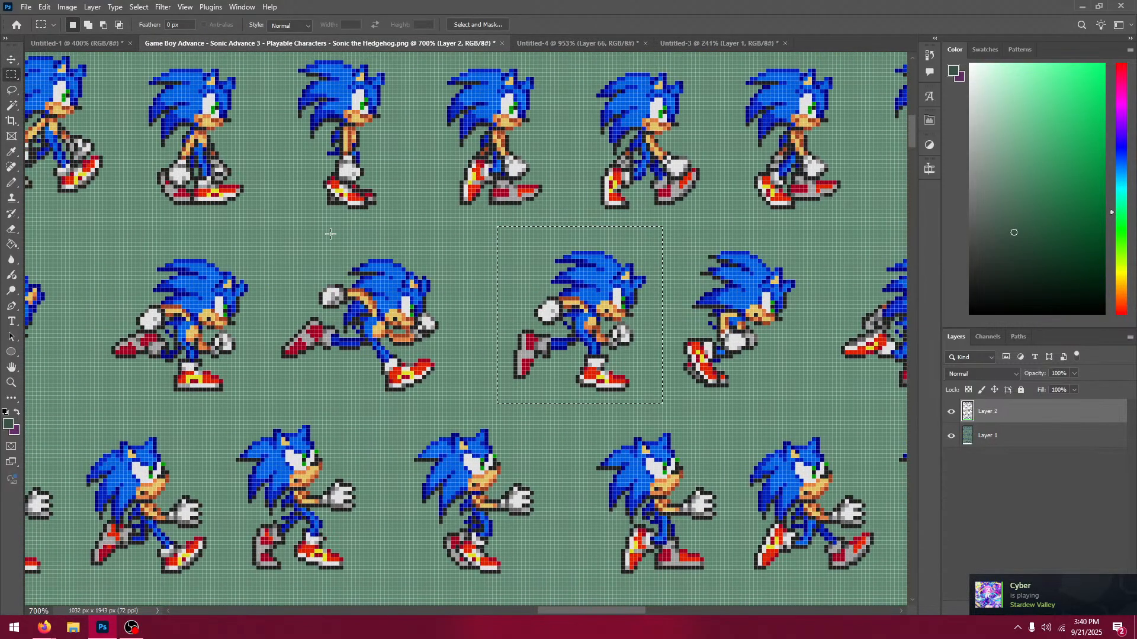
drag(264, 236, 481, 388)
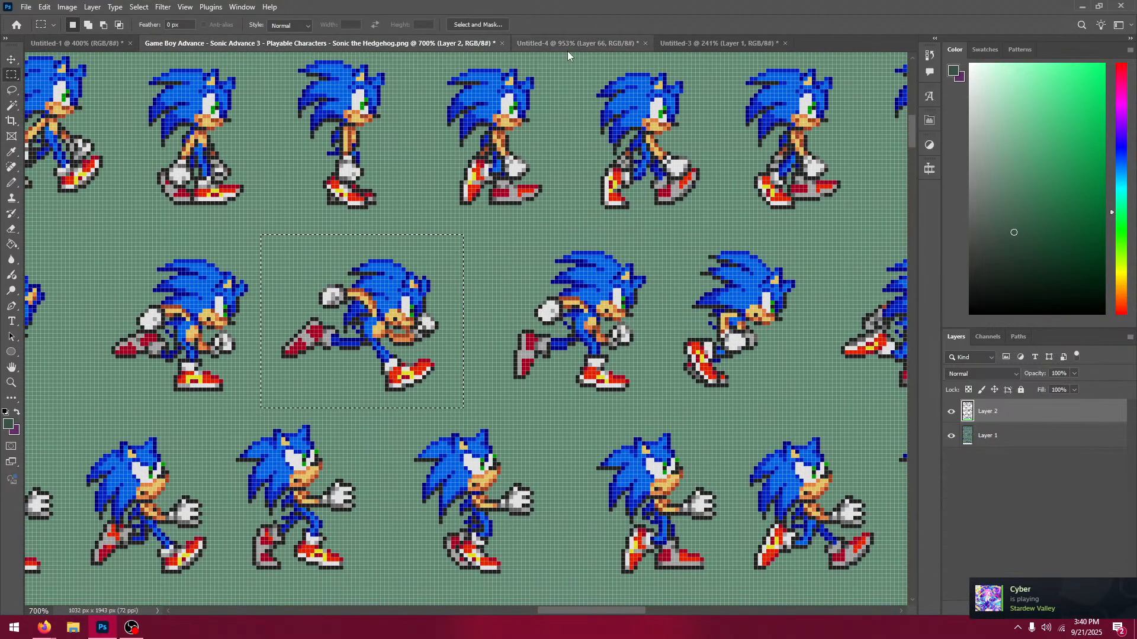
click(569, 45)
click(12, 59)
key(ctrl+v)
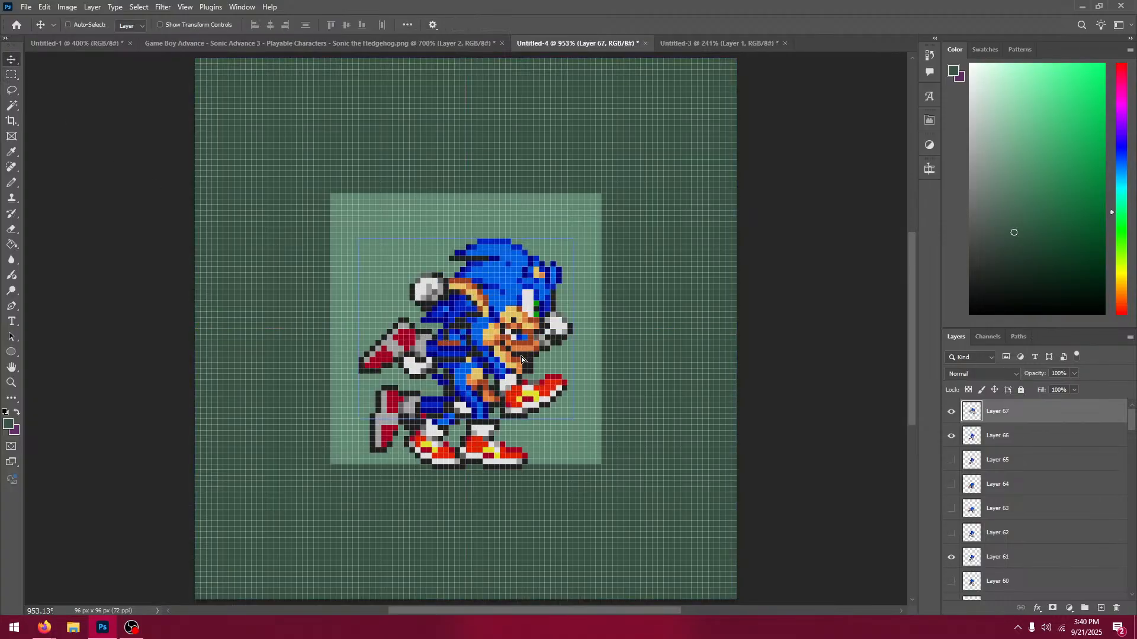
Step: Move the Layer 67 frame down and left until its head and ground line match Layer 66, comparing the two frames
drag(521, 357, 513, 406)
click(949, 412)
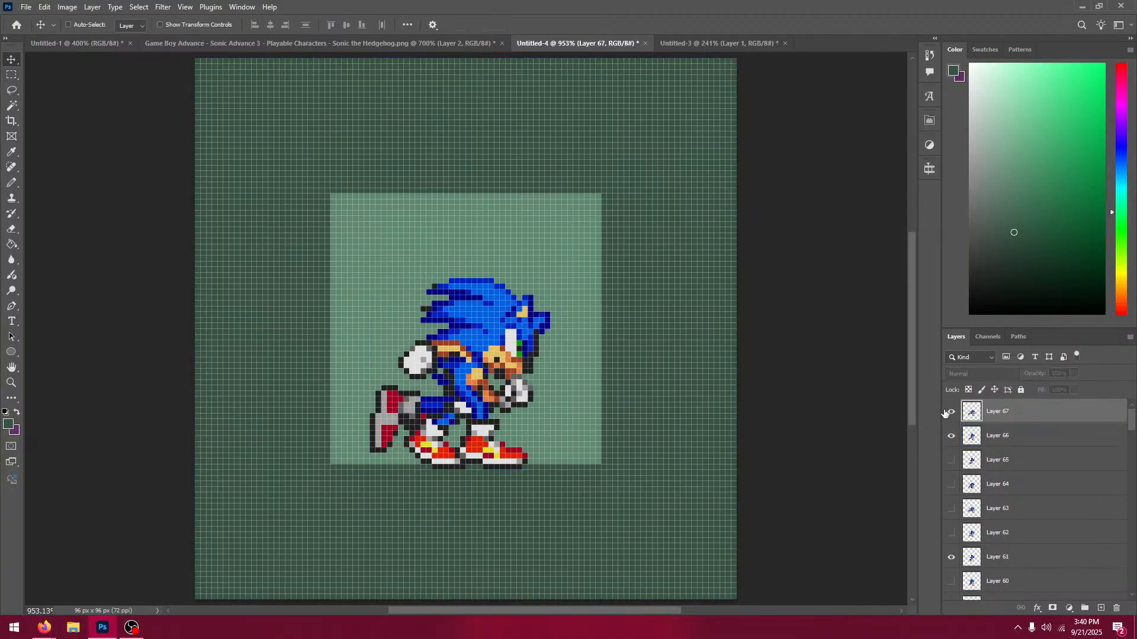
click(950, 412)
key(Left)
key(Left)
click(949, 412)
click(946, 413)
click(946, 414)
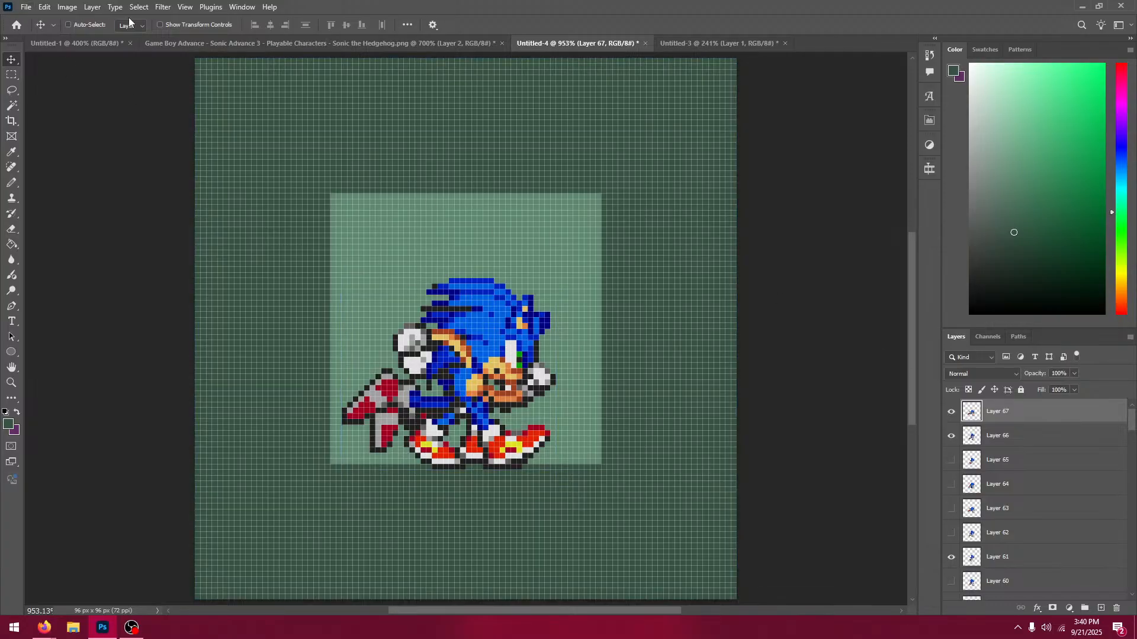
Step: Copy the running frame with the front foot flat under the body, left of the long-stride frame, into Untitled-4
click(155, 39)
click(10, 76)
mouse_move(112, 253)
mouse_down()
mouse_move(213, 255)
mouse_move(376, 384)
mouse_move(365, 395)
mouse_up()
key(ctrl+c)
click(550, 45)
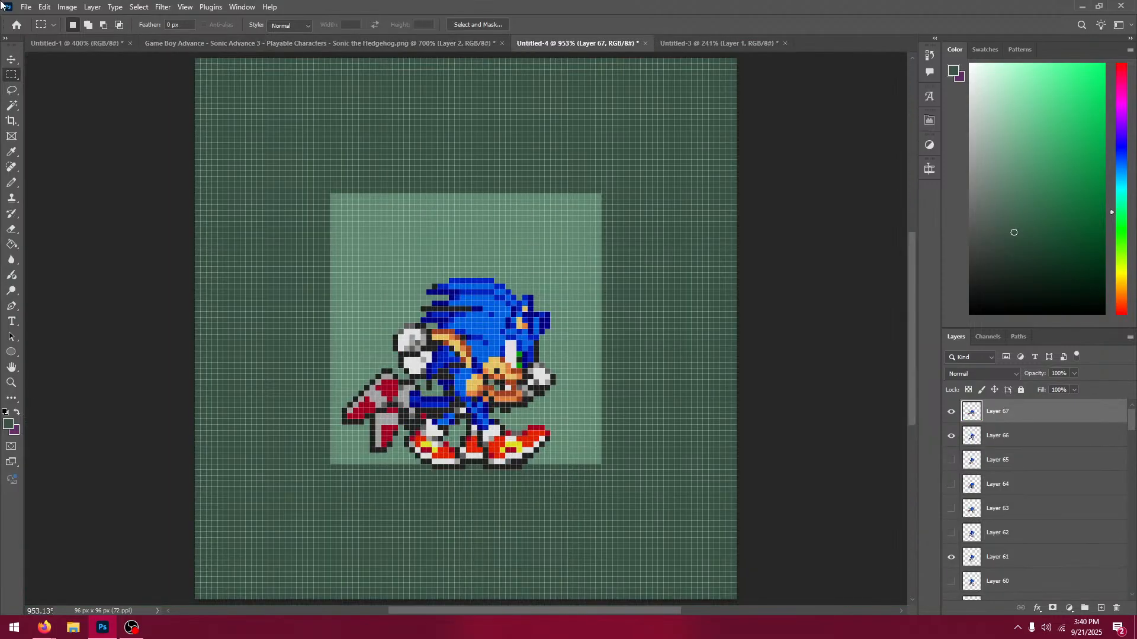
click(11, 59)
key(ctrl+v)
Step: Move the Layer 68 frame down to the ground line over Layer 67 and check its alignment by toggling its visibility
drag(497, 315, 497, 365)
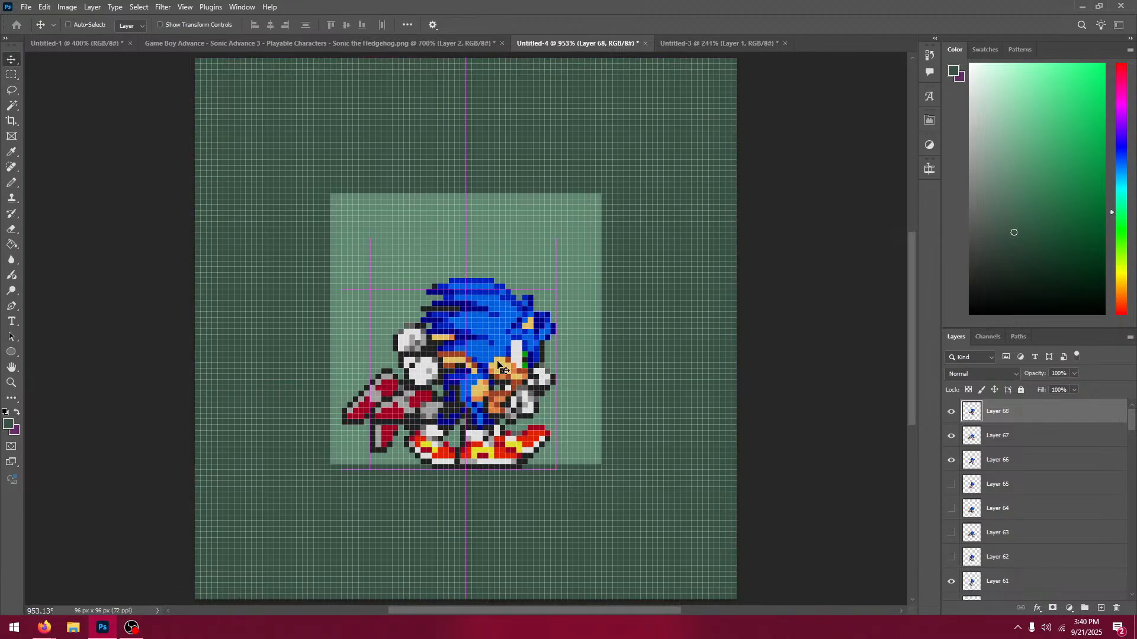
click(952, 411)
click(955, 412)
click(956, 412)
click(955, 411)
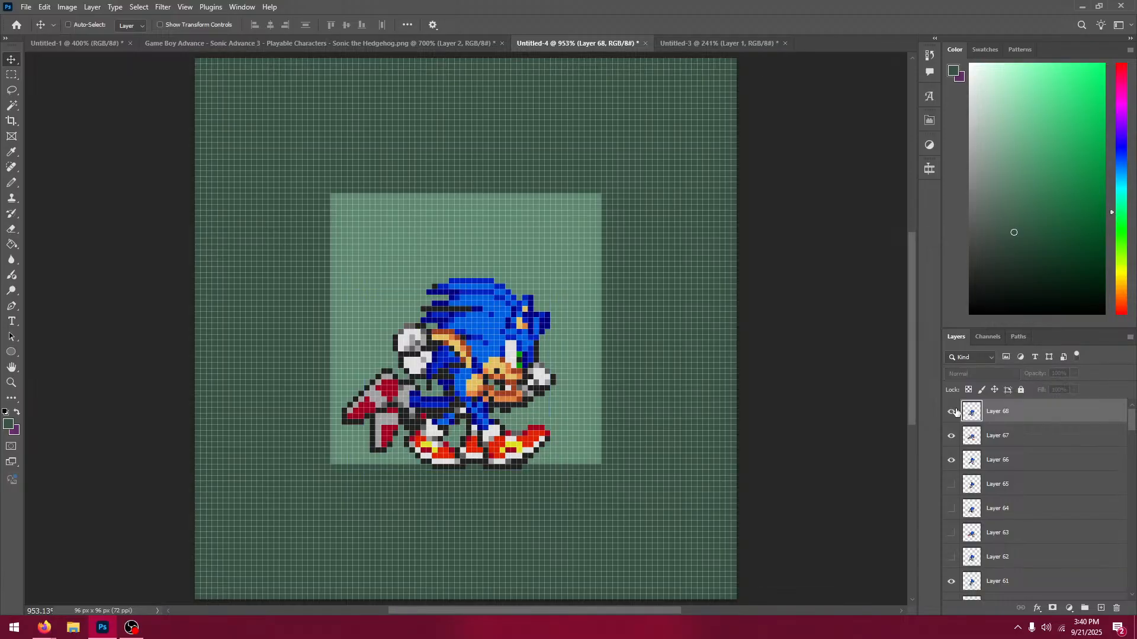
Step: Hide Layers 66 to 68 and compare the Layer 60 and Layer 61 frames by showing them in turn
drag(951, 436, 952, 460)
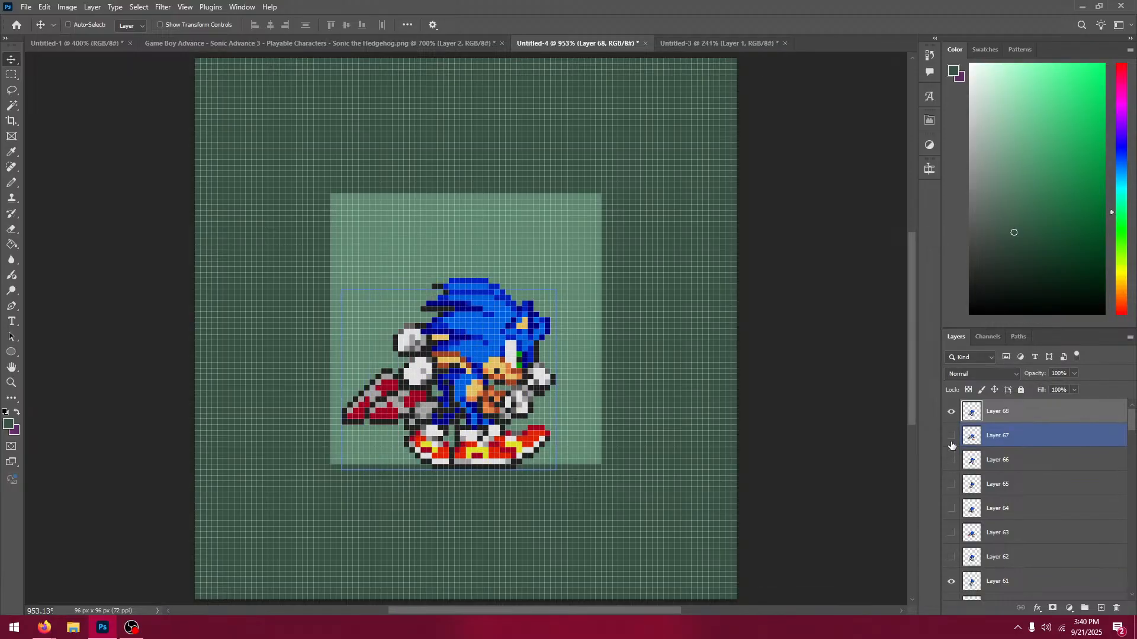
click(949, 414)
scroll(962, 560, down, 1)
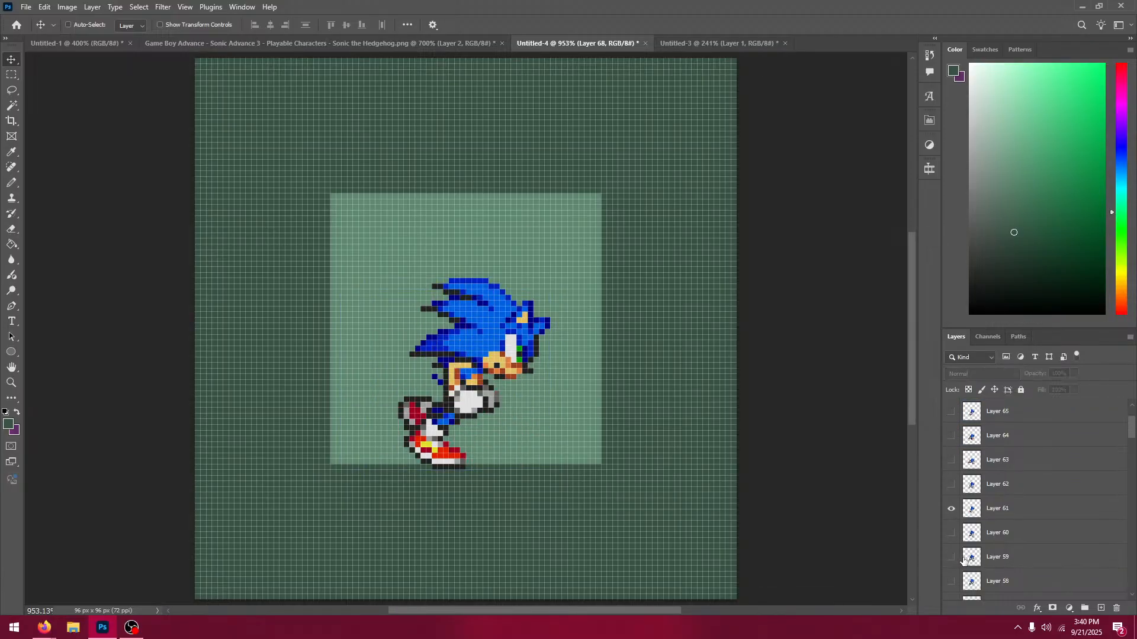
click(951, 531)
click(953, 510)
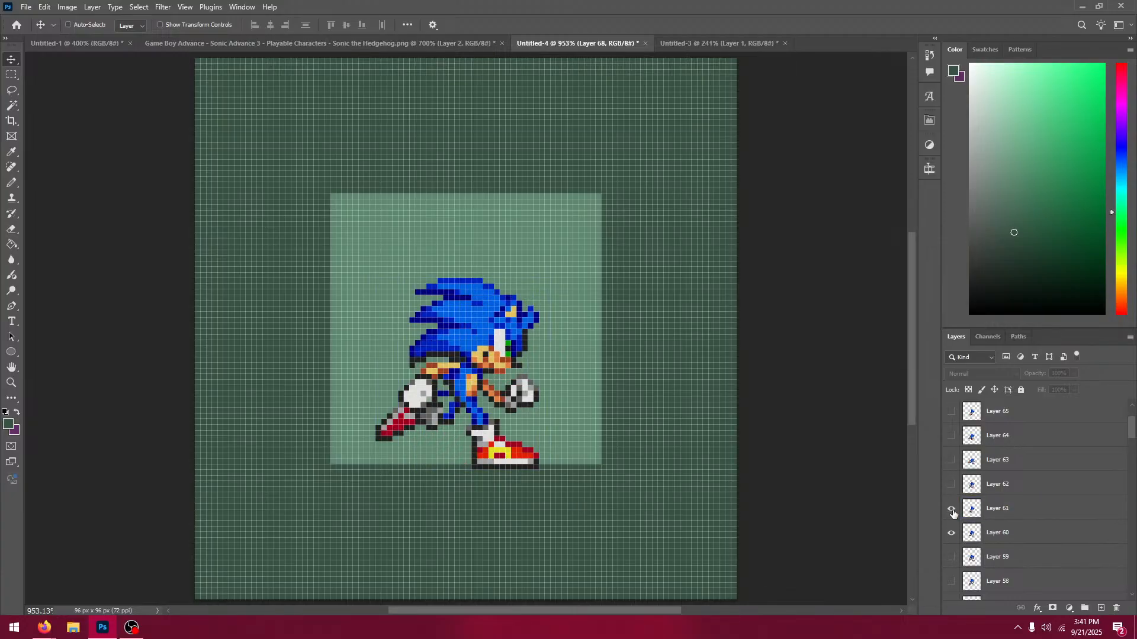
click(952, 511)
click(951, 533)
scroll(990, 449, up, 1)
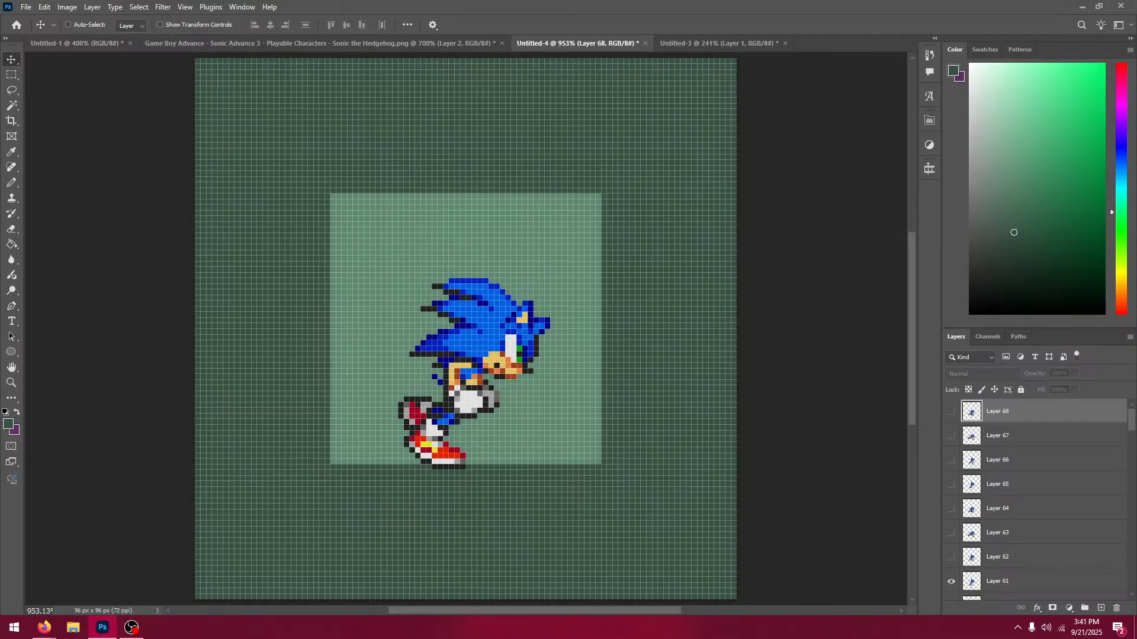
Step: Copy the forward-leaning sprint frame with upswept quills, left of the running frames on the sprite sheet, into Untitled-4
click(213, 41)
click(11, 76)
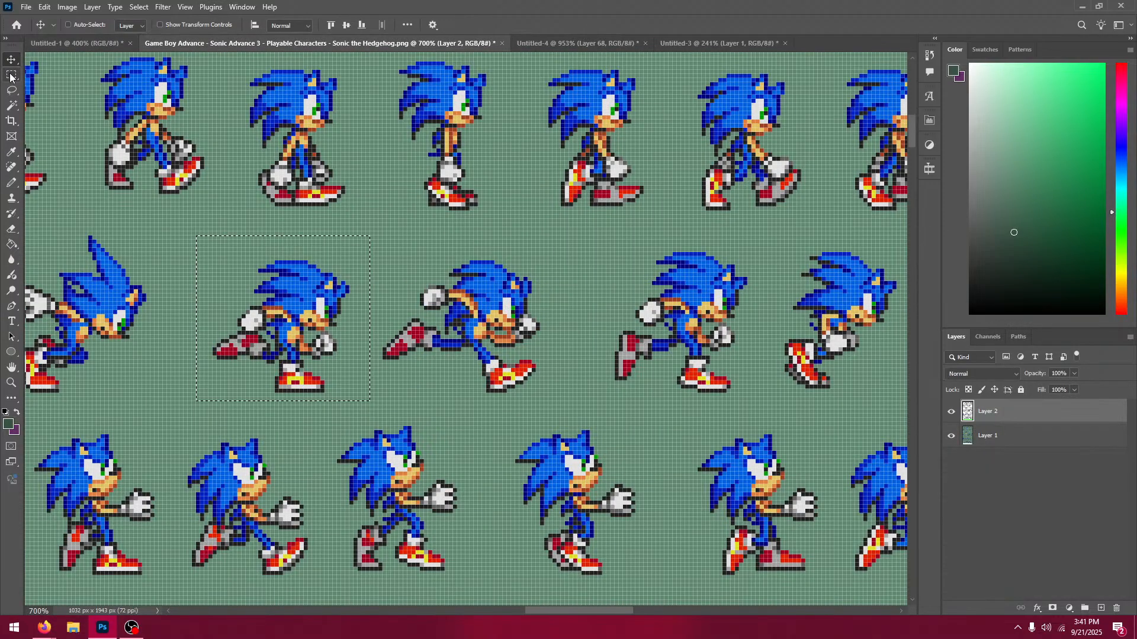
scroll(415, 296, left, 10)
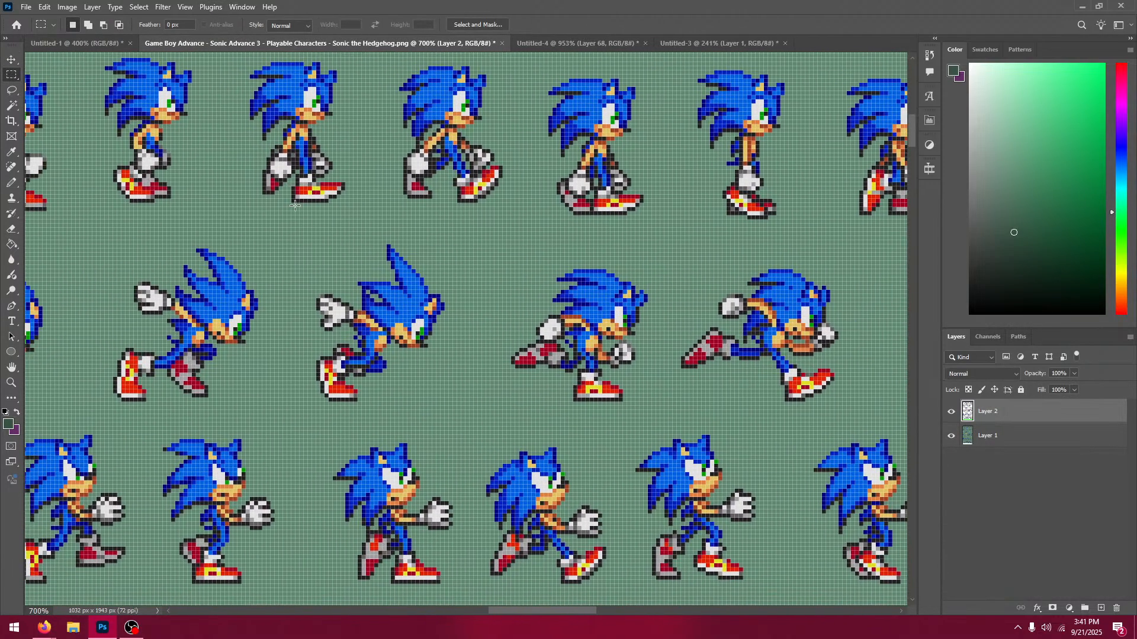
drag(292, 203, 450, 418)
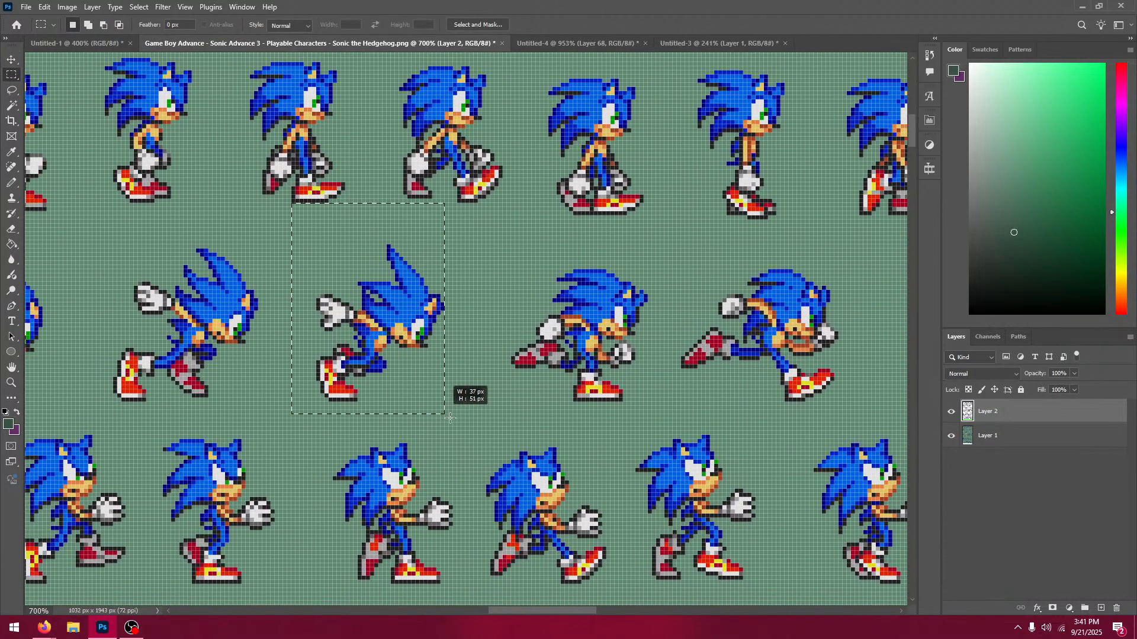
click(485, 333)
drag(286, 211, 467, 423)
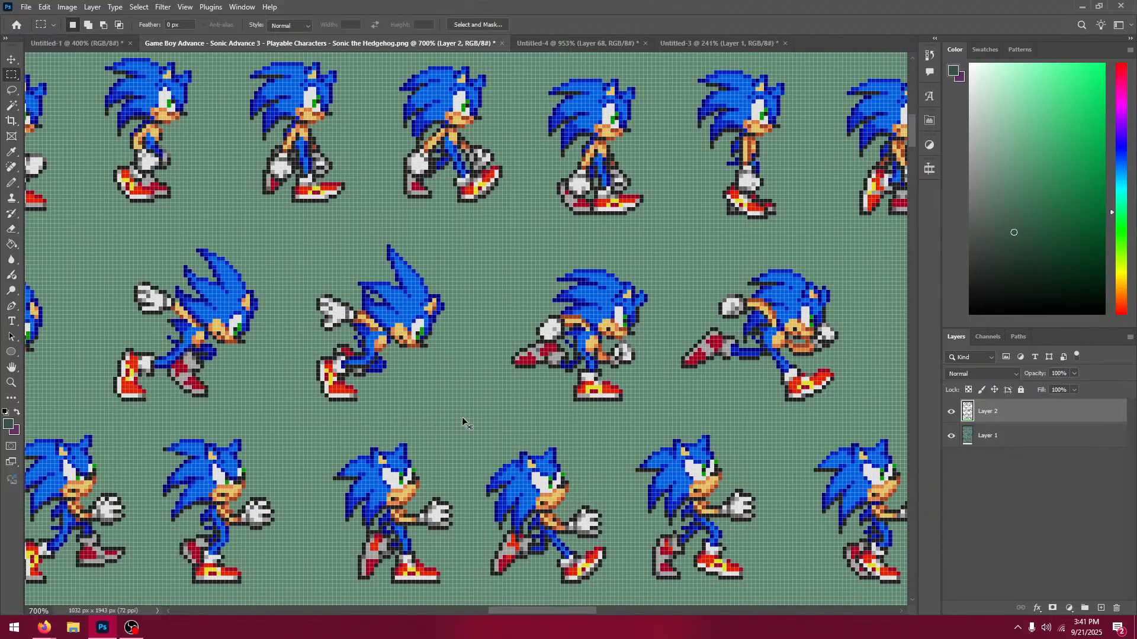
click(521, 41)
key(v)
key(ctrl+v)
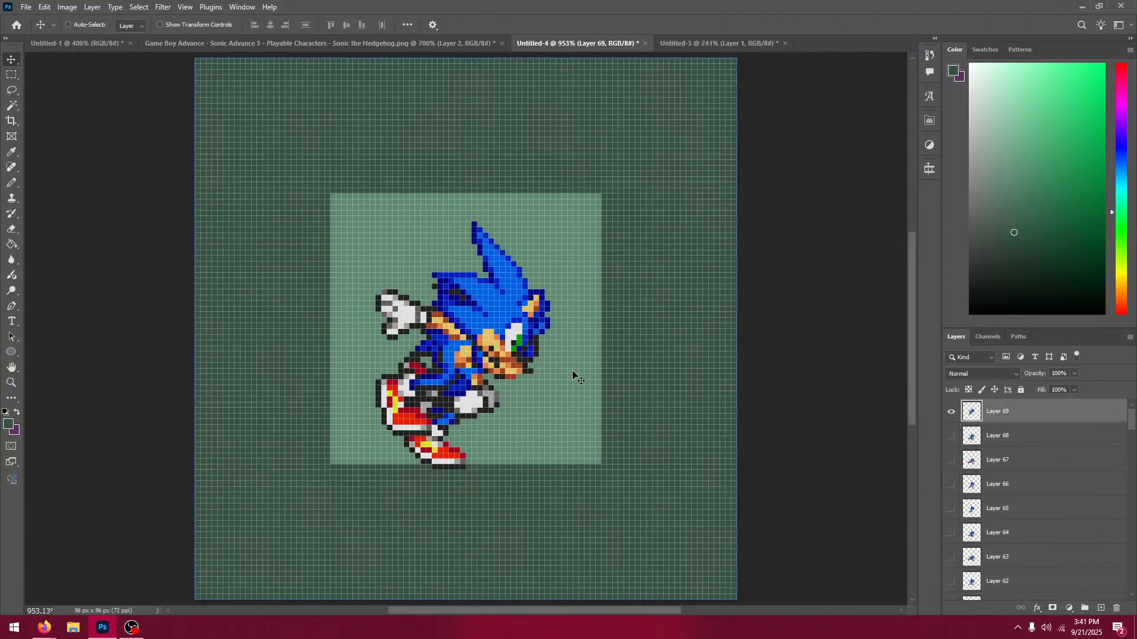
Step: Move the Layer 69 frame down and slightly right onto the ground line and compare its position with Layer 61
drag(492, 318, 504, 346)
key(Down)
click(949, 411)
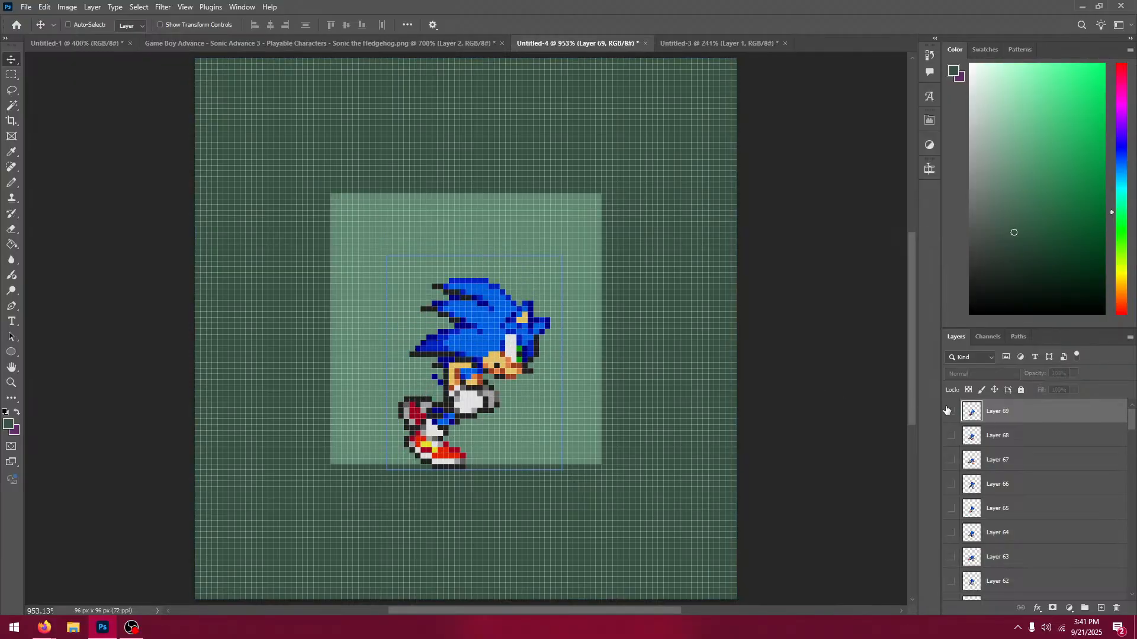
click(949, 411)
click(949, 411)
click(949, 411)
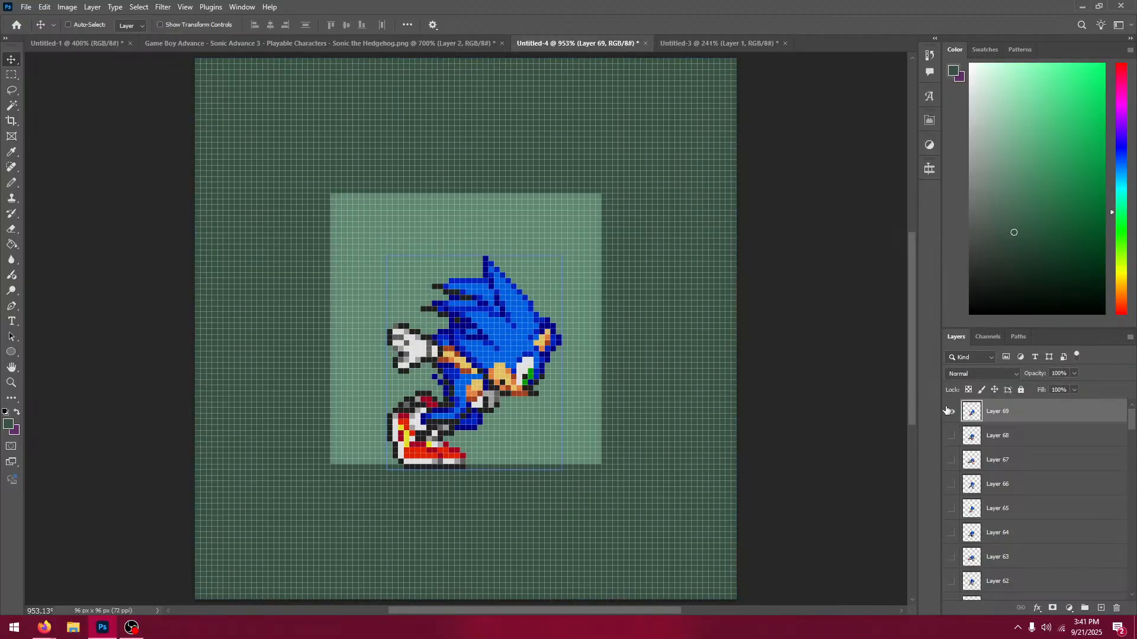
Step: Shift the Layer 69 frame 1 px left, recheck it against Layer 61, and hide Layer 61
key(Left)
click(949, 410)
click(947, 411)
click(947, 411)
click(947, 411)
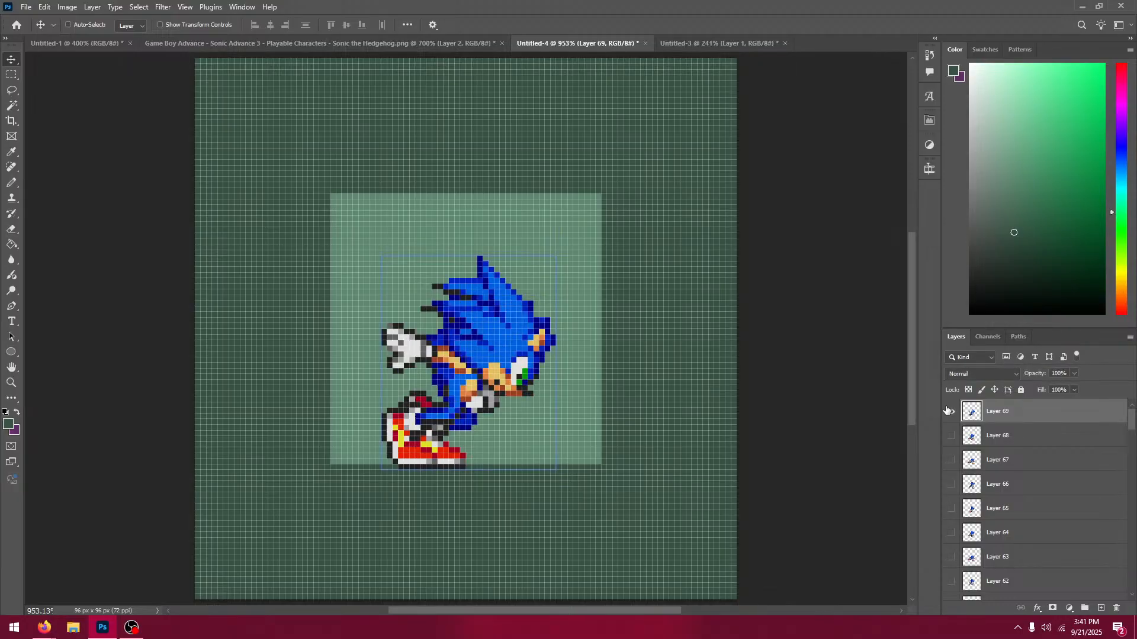
scroll(964, 469, down, 1)
click(951, 534)
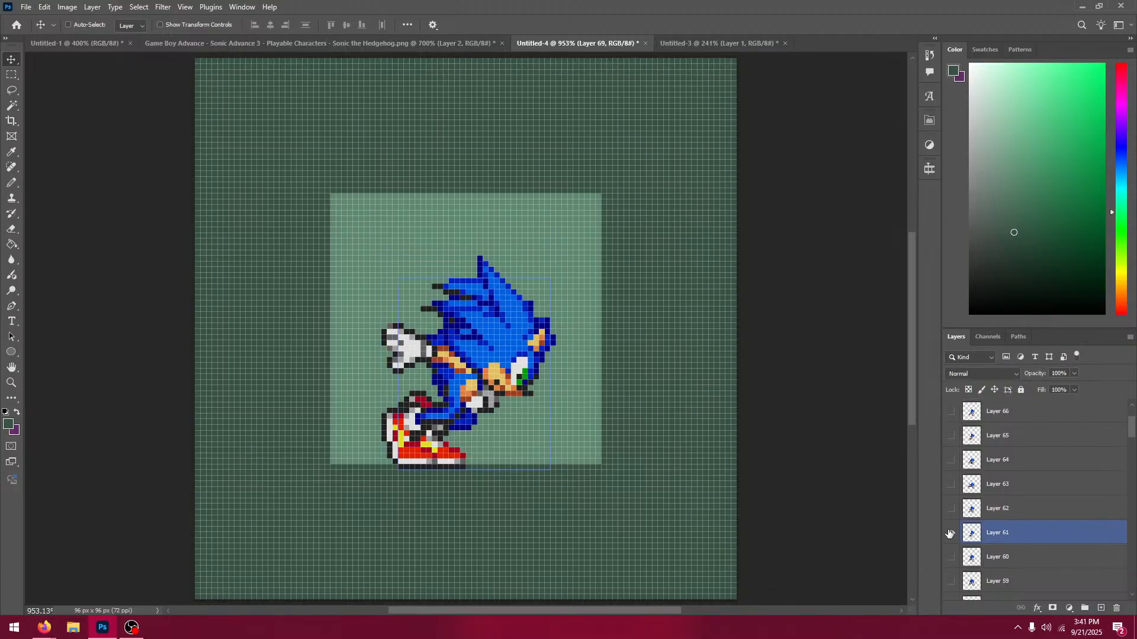
Step: Copy the next sprint frame to the left on the sprite sheet into Untitled-4 and align it with Layer 69 on the ground line
click(441, 44)
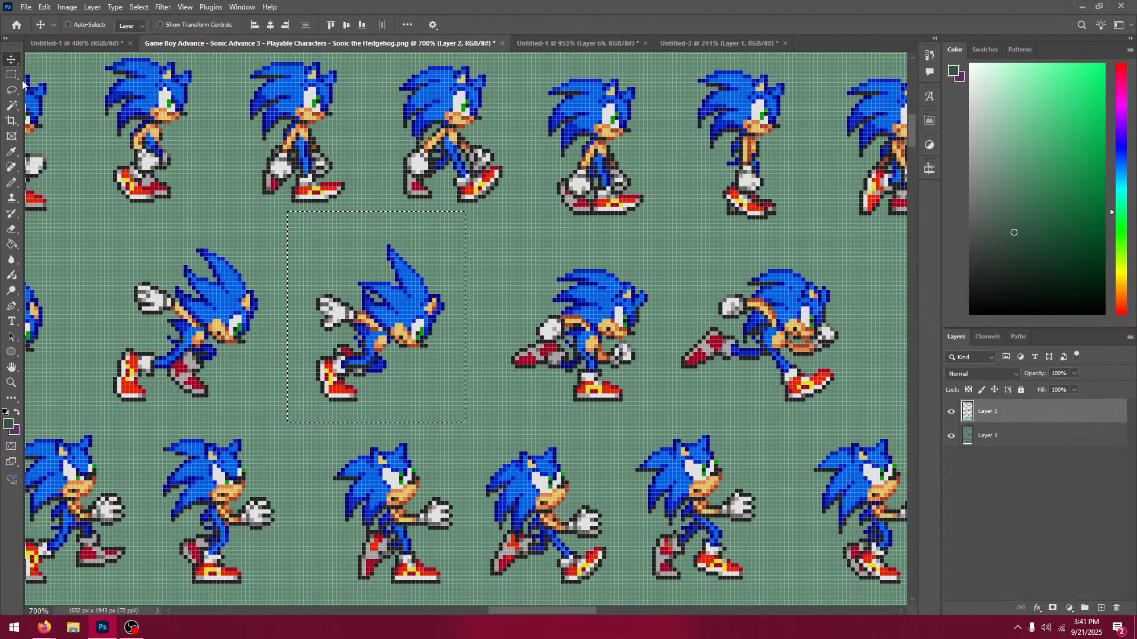
click(13, 76)
drag(76, 232, 279, 418)
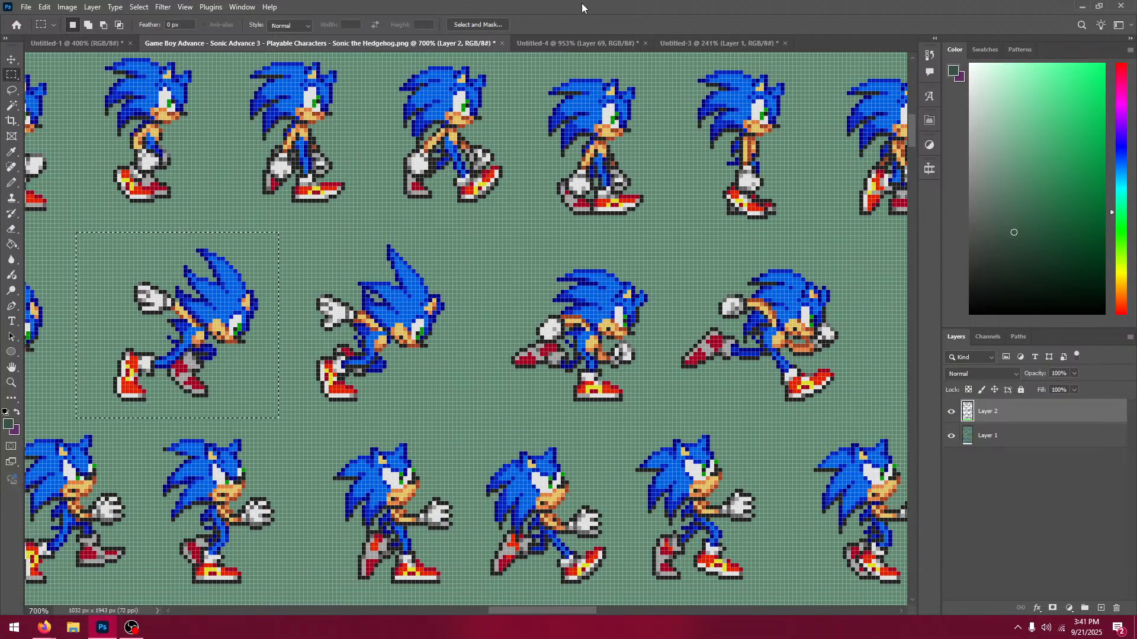
click(577, 43)
click(11, 60)
key(ctrl+v)
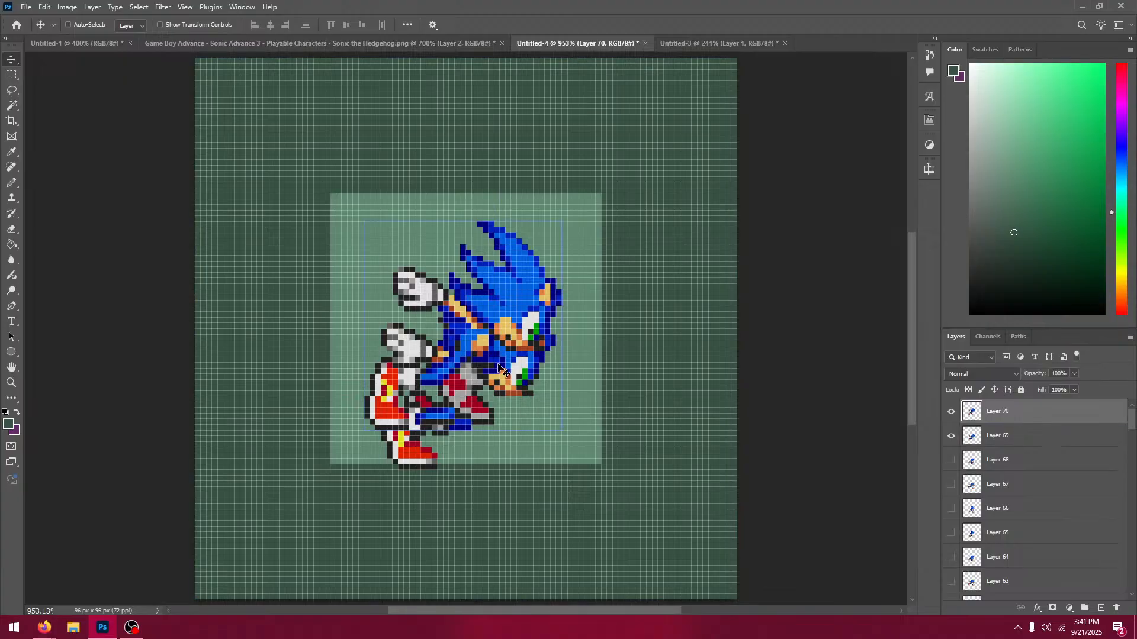
drag(480, 366, 467, 400)
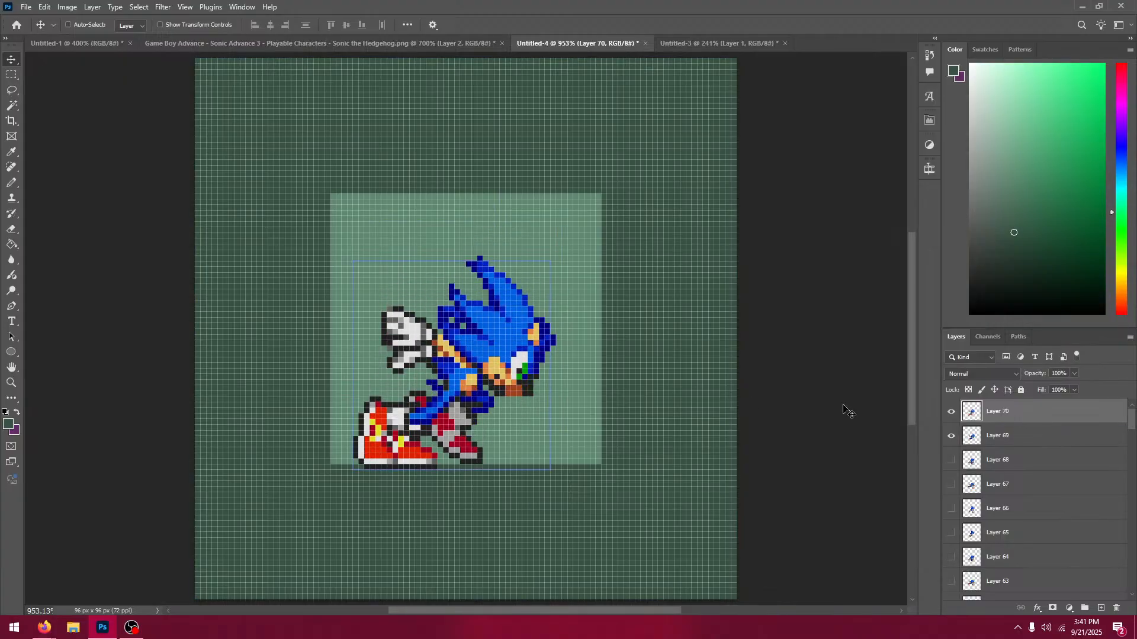
click(951, 411)
Step: Copy the sprint frame with the raised red rear shoe and curled quills from the sprite sheet into Untitled-4, placing it on the ground line
click(368, 45)
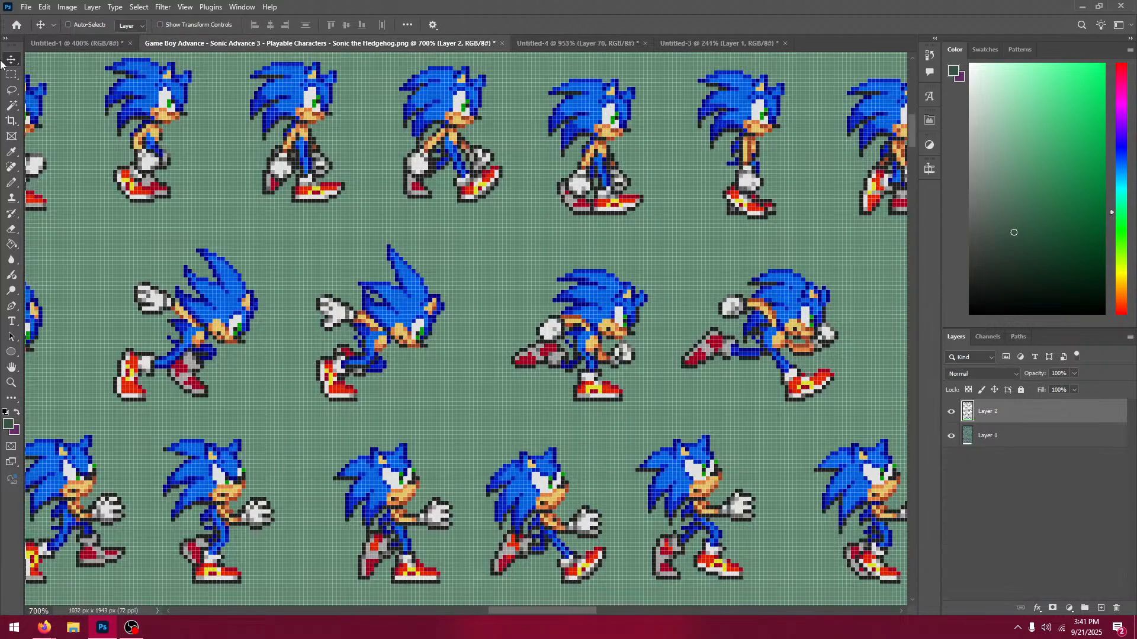
key(m)
drag(132, 241, 484, 247)
drag(208, 259, 401, 400)
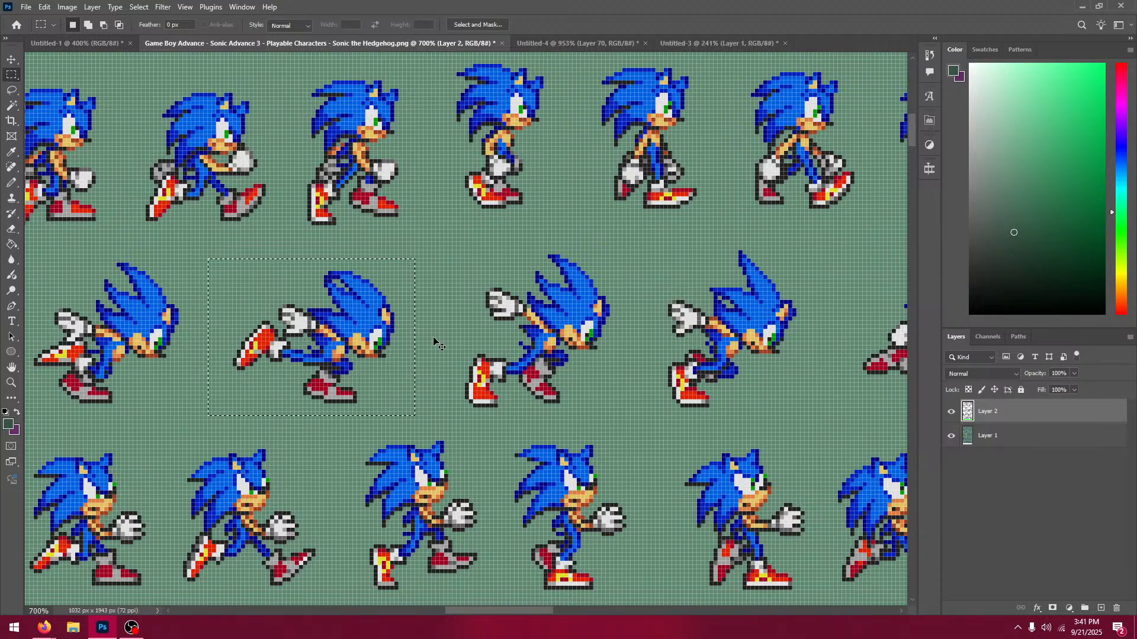
click(559, 44)
click(10, 60)
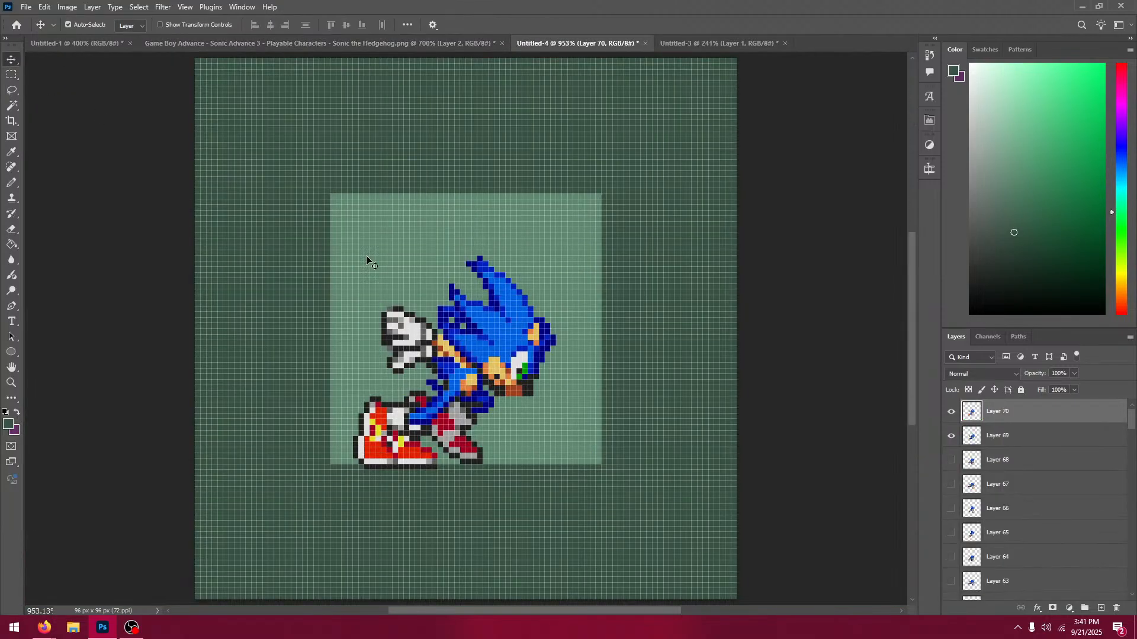
key(ctrl+v)
drag(533, 343, 505, 387)
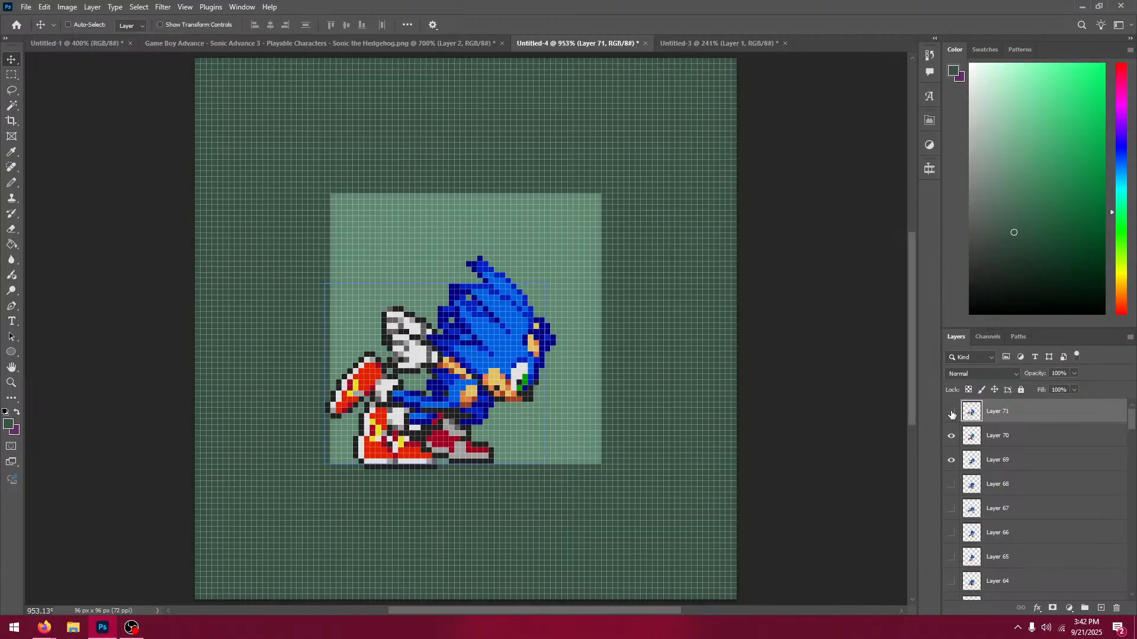
Step: Compare the Layer 71 frame's position with Layers 70 and 69, leaving only Layer 71 visible
click(952, 414)
click(952, 438)
click(951, 438)
click(951, 420)
click(952, 417)
click(951, 437)
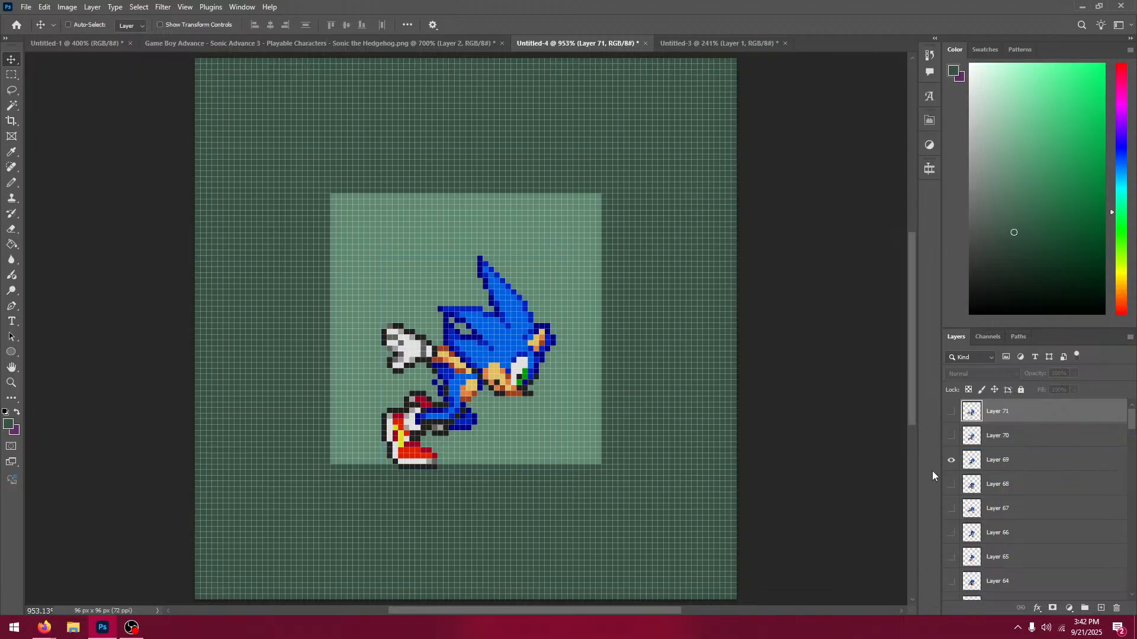
click(952, 412)
click(971, 436)
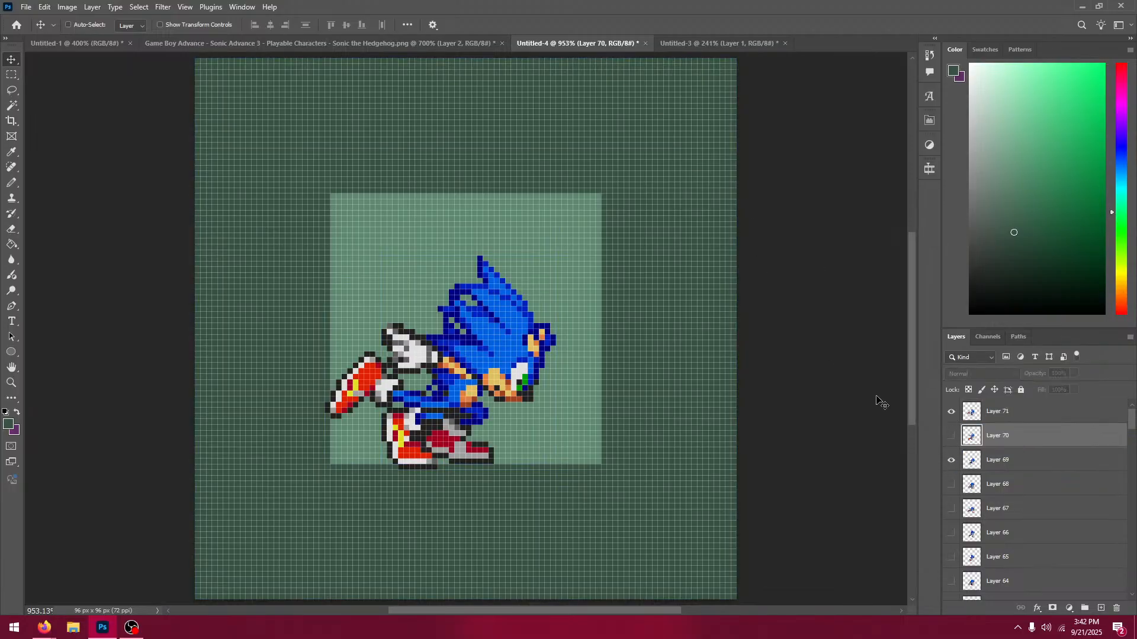
click(974, 412)
click(951, 460)
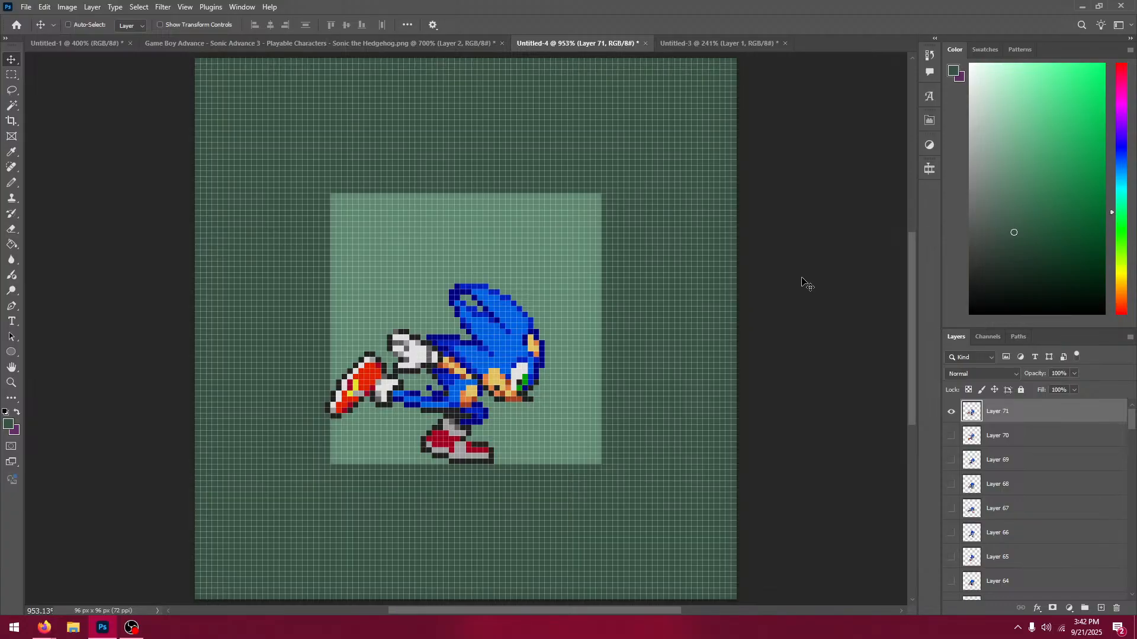
Step: Copy the next sprint frame to the left, with the low red rear shoe, into Untitled-4 and align it with Layer 71
click(319, 43)
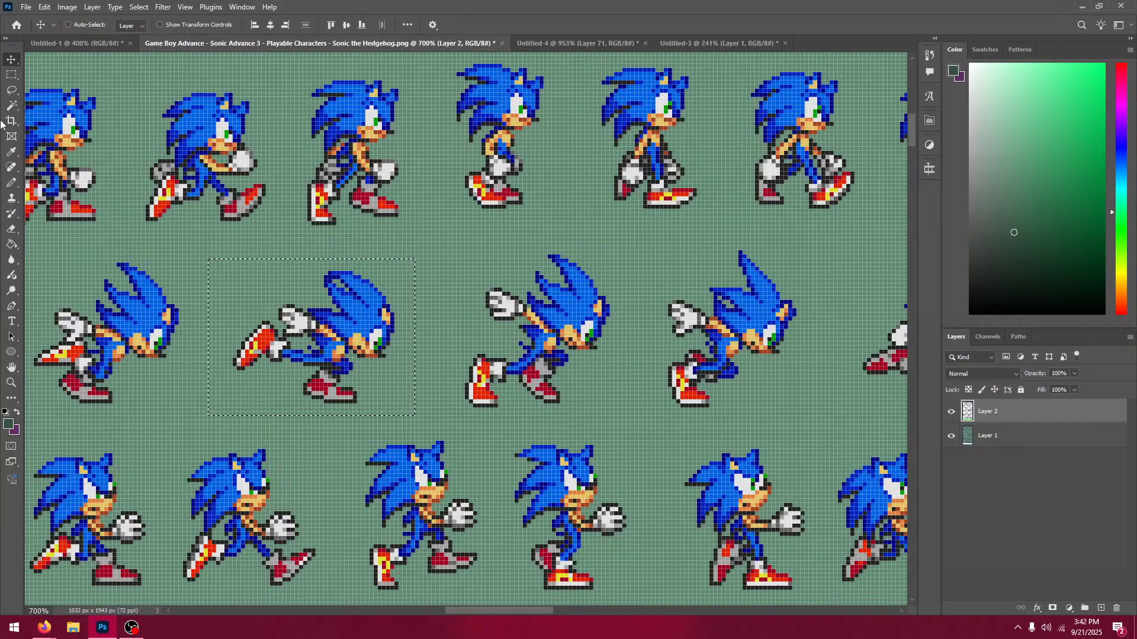
click(12, 74)
drag(162, 234, 401, 223)
drag(248, 237, 433, 400)
click(527, 45)
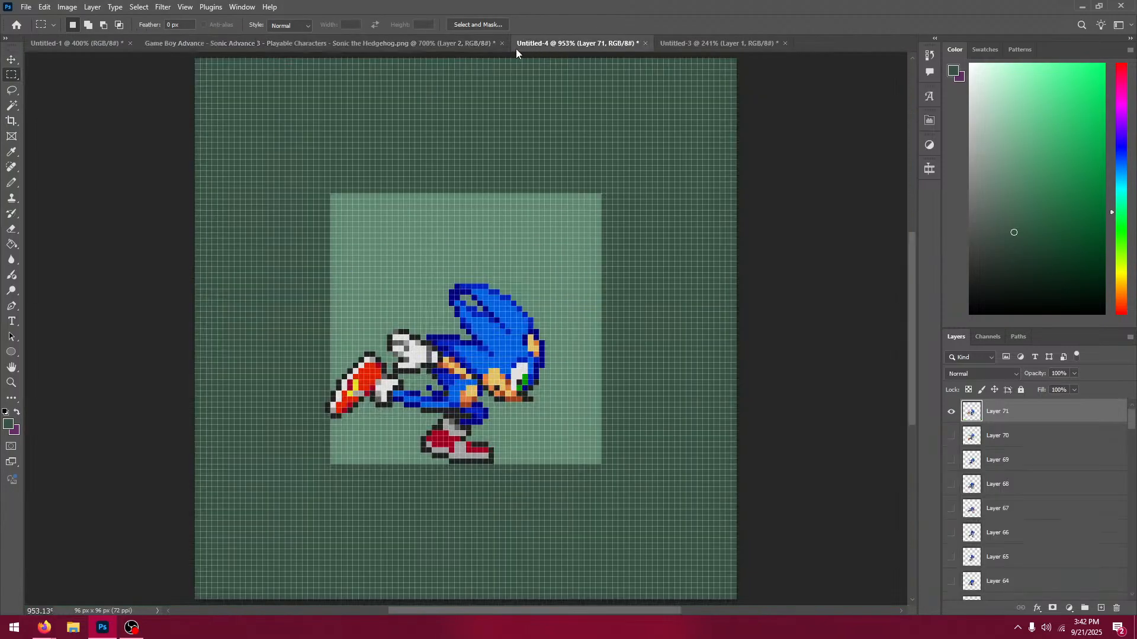
key(v)
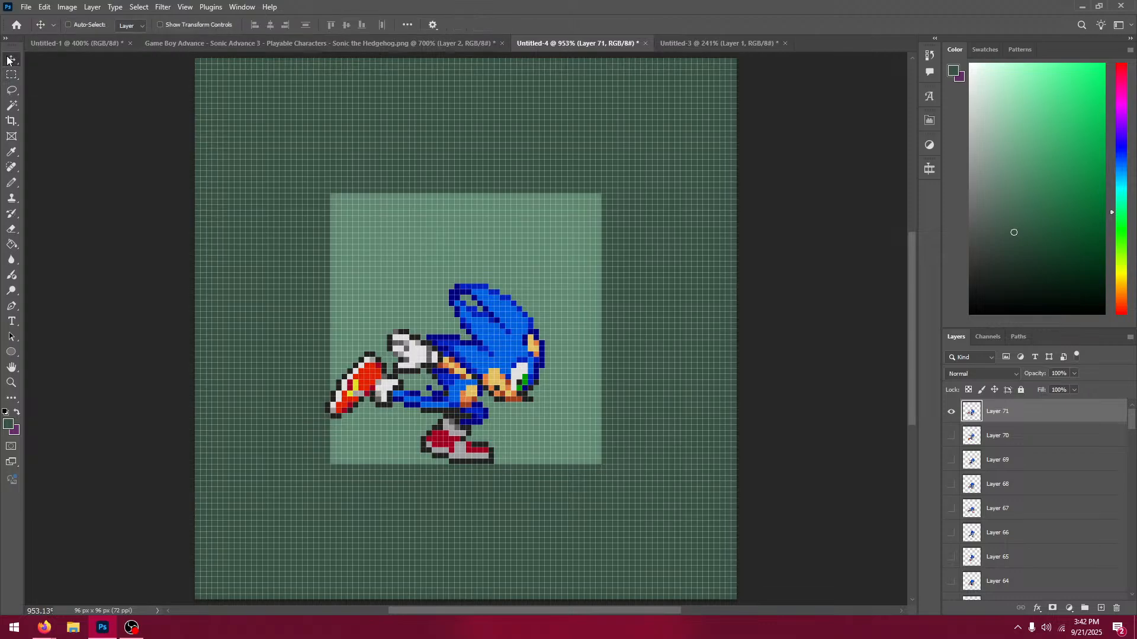
key(ctrl+v)
drag(570, 415, 545, 448)
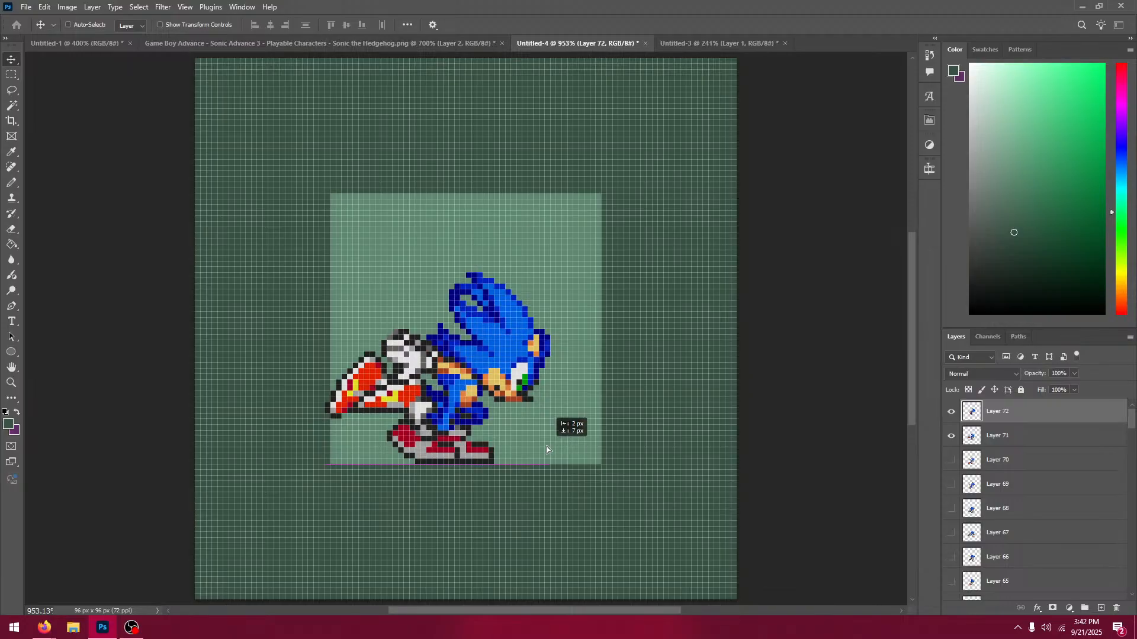
Step: Compare the Layer 72 frame with Layer 71 and hide Layer 71
drag(940, 415, 942, 415)
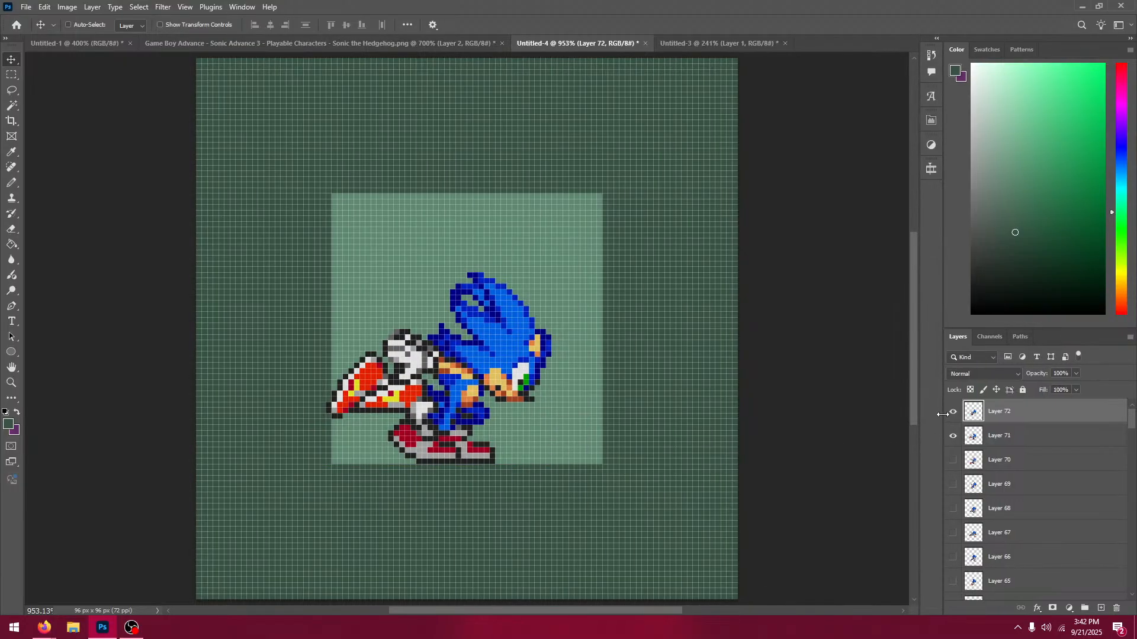
click(952, 411)
click(952, 411)
click(953, 436)
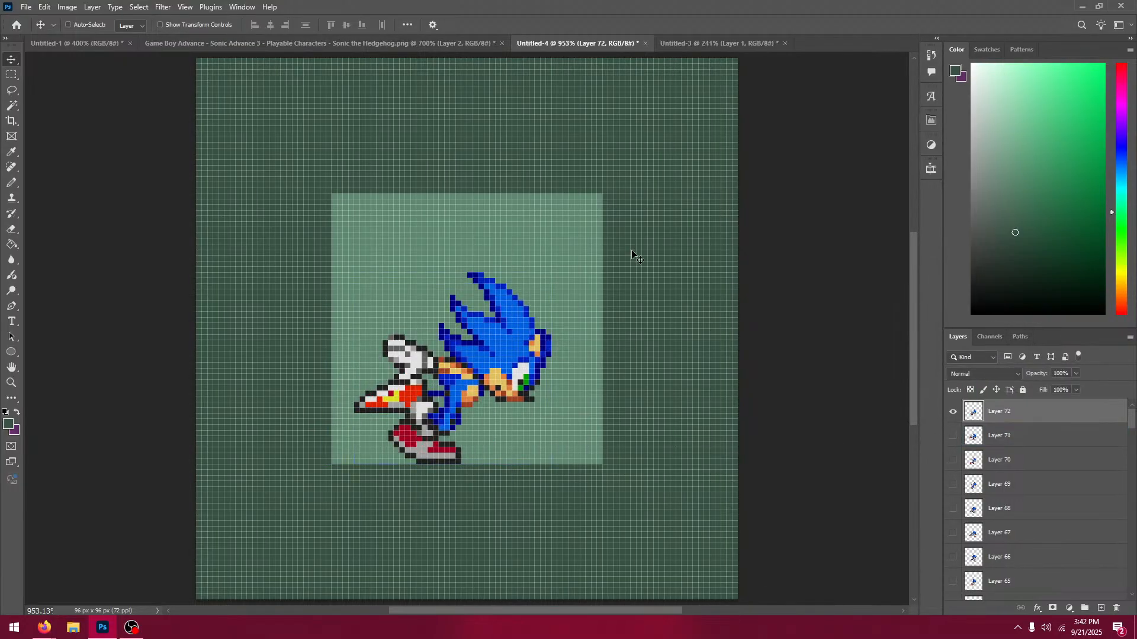
Step: Copy the sprint frame with both shoes together and one tall quill into Untitled-4 and move it down to the ground line
click(405, 45)
click(11, 74)
mouse_move(206, 214)
mouse_down()
mouse_move(356, 219)
mouse_move(220, 226)
mouse_move(384, 394)
mouse_up()
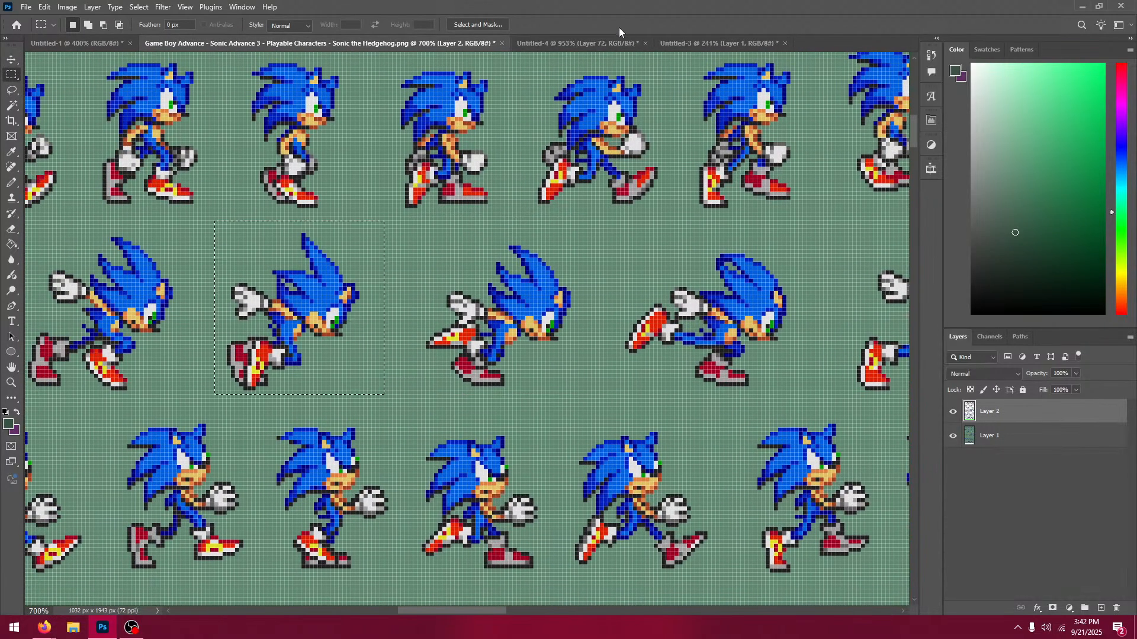
key(ctrl+c)
click(616, 44)
key(v)
key(ctrl+v)
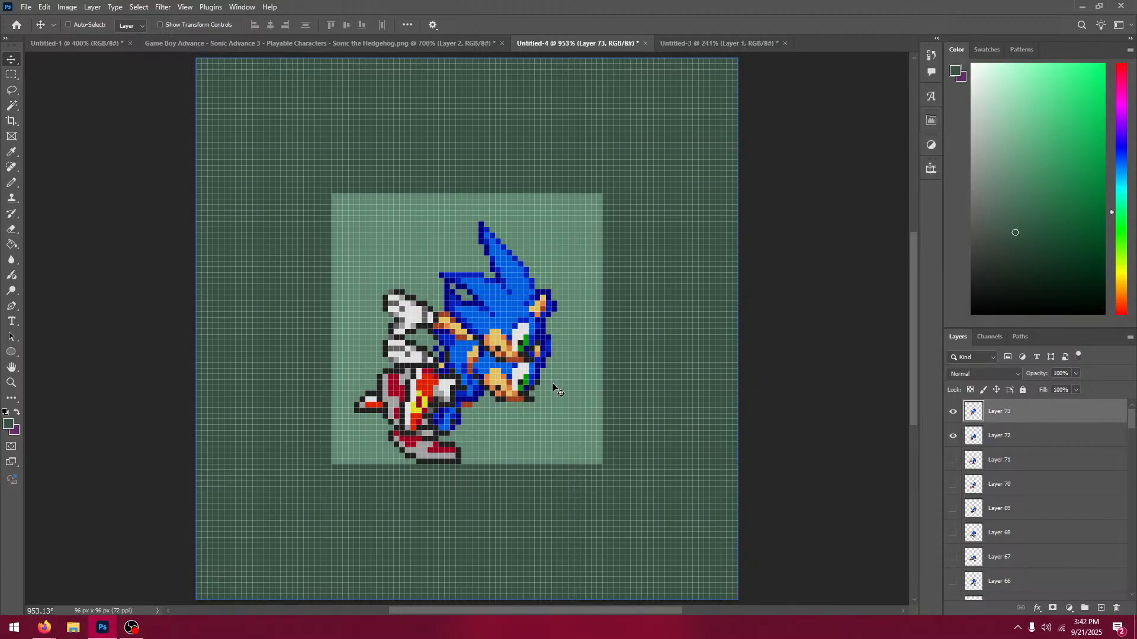
drag(316, 156, 311, 189)
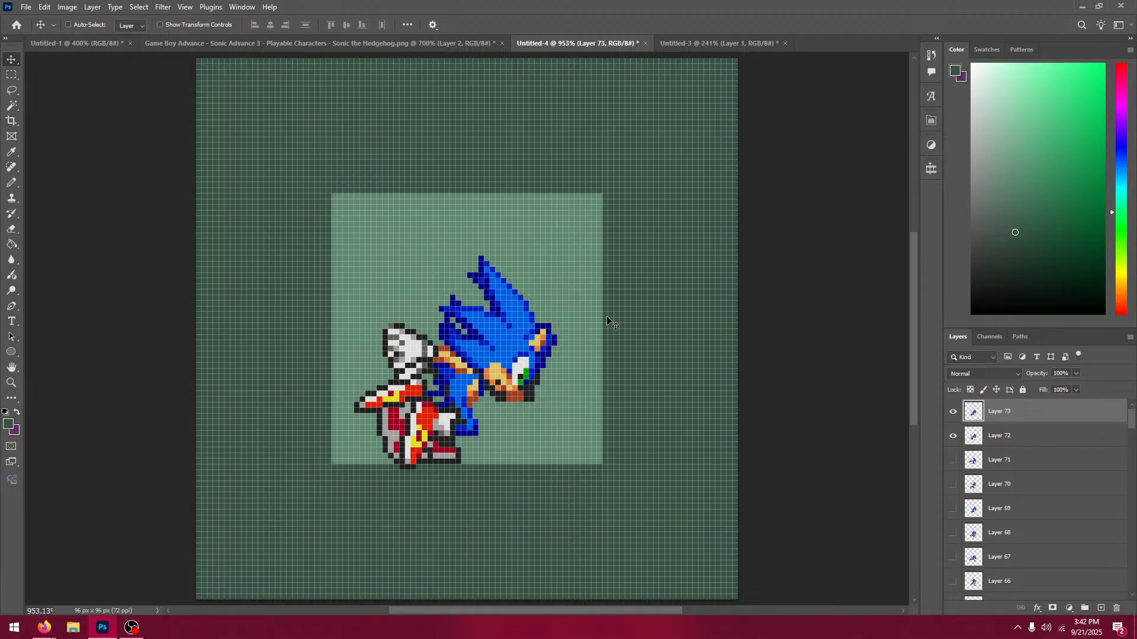
Step: Compare the Layer 73 frame with Layer 72 and hide Layer 72
click(955, 412)
click(953, 413)
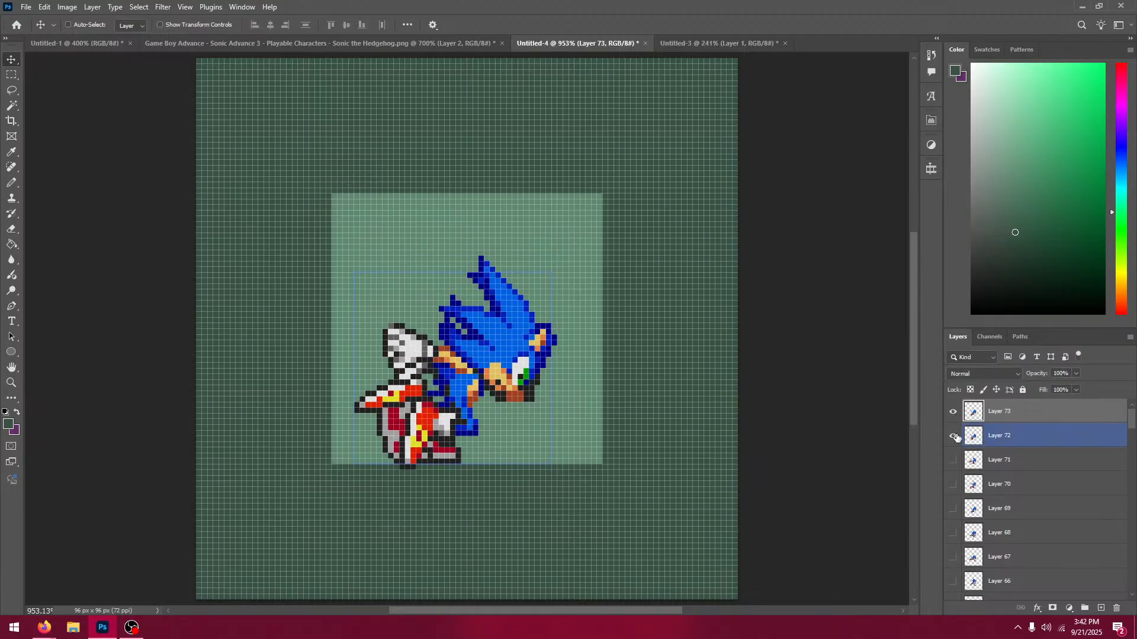
click(953, 435)
Step: Copy the striding sprint frame with the grey rear shoe and red front shoe into Untitled-4, aligning it with Layer 73
click(354, 46)
click(8, 76)
key(ctrl+d)
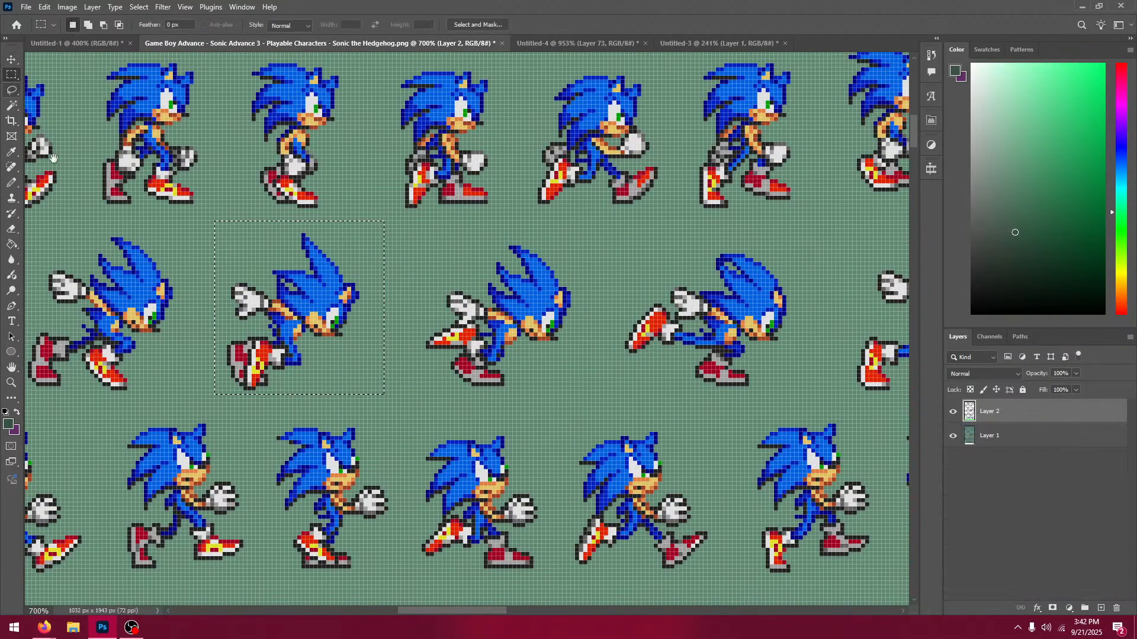
drag(131, 242, 297, 259)
drag(169, 247, 359, 424)
key(ctrl+c)
click(545, 46)
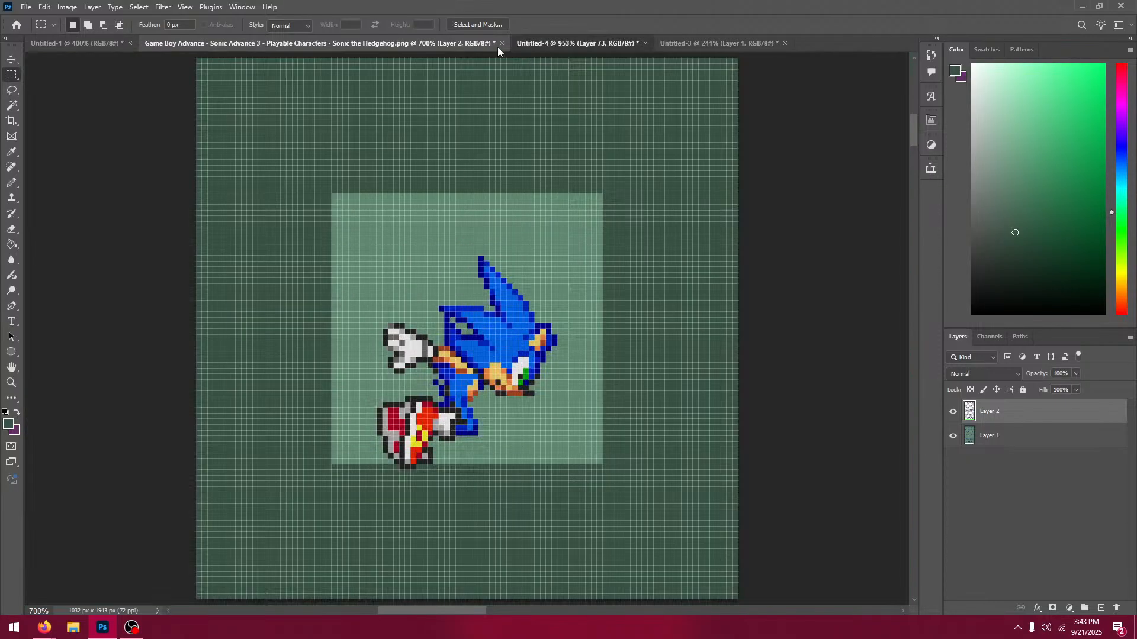
key(v)
key(ctrl+v)
drag(516, 366, 515, 400)
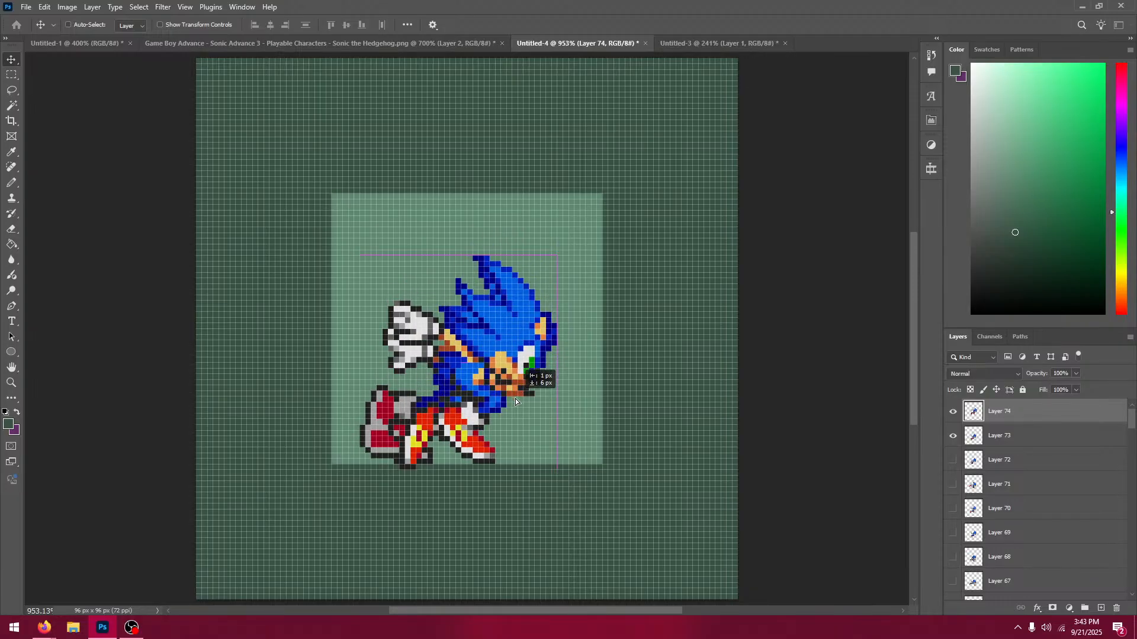
Step: Compare the Layer 74 frame with Layer 73 and shift it 1 px left
click(952, 413)
click(952, 412)
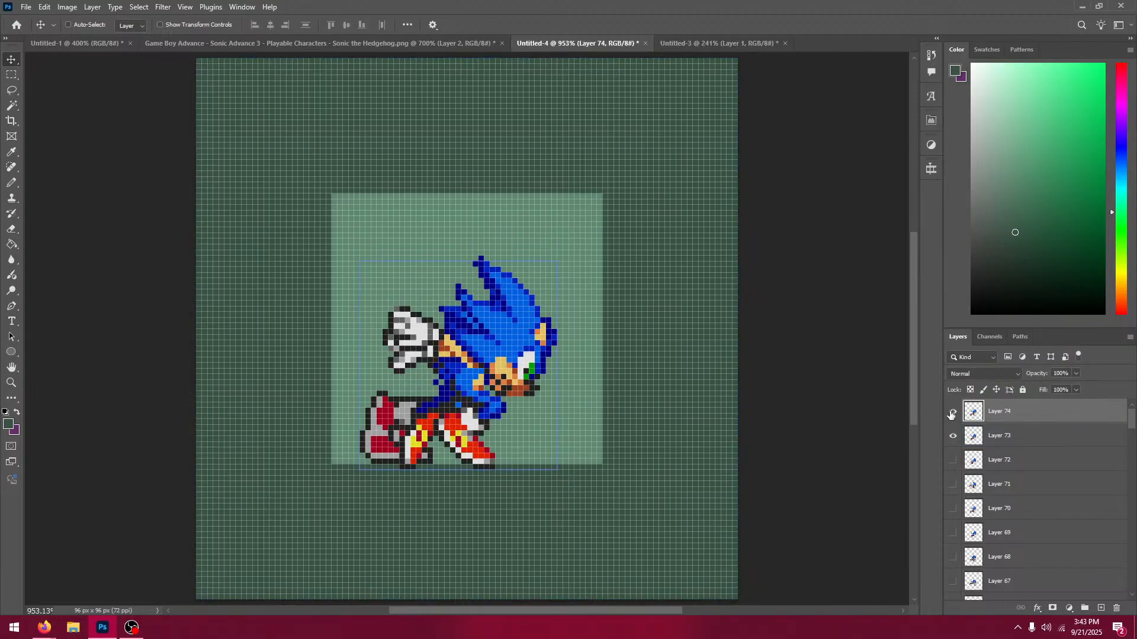
click(951, 412)
click(952, 413)
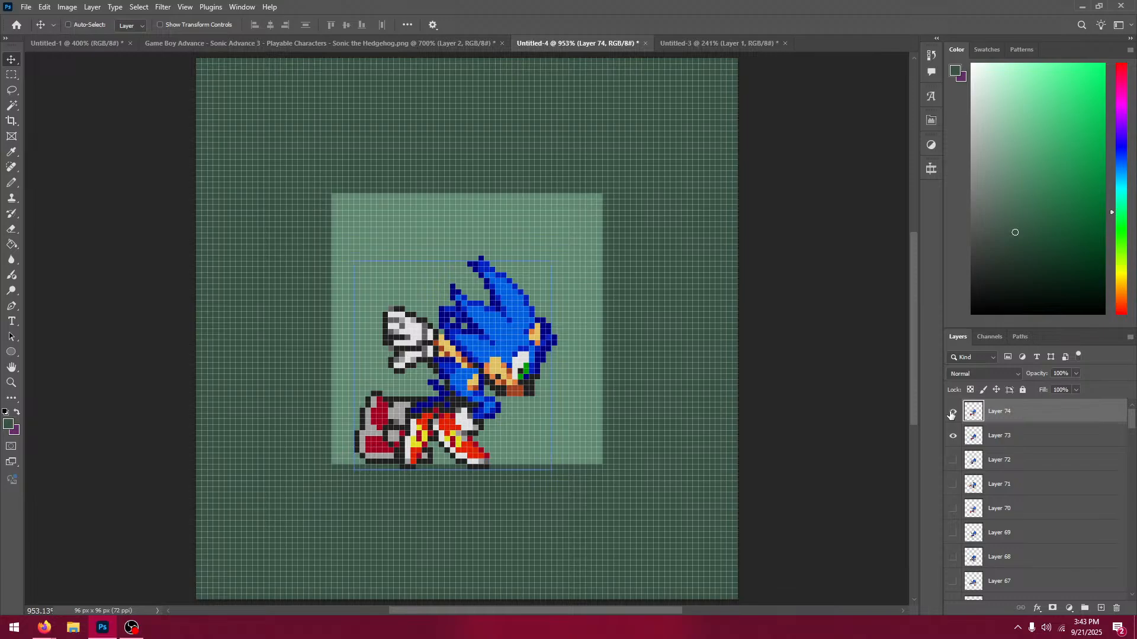
Step: Copy the sprint frame with the raised grey rear shoe and curled quills into Untitled-4, aligning it with Layer 74 on the ground line
click(308, 43)
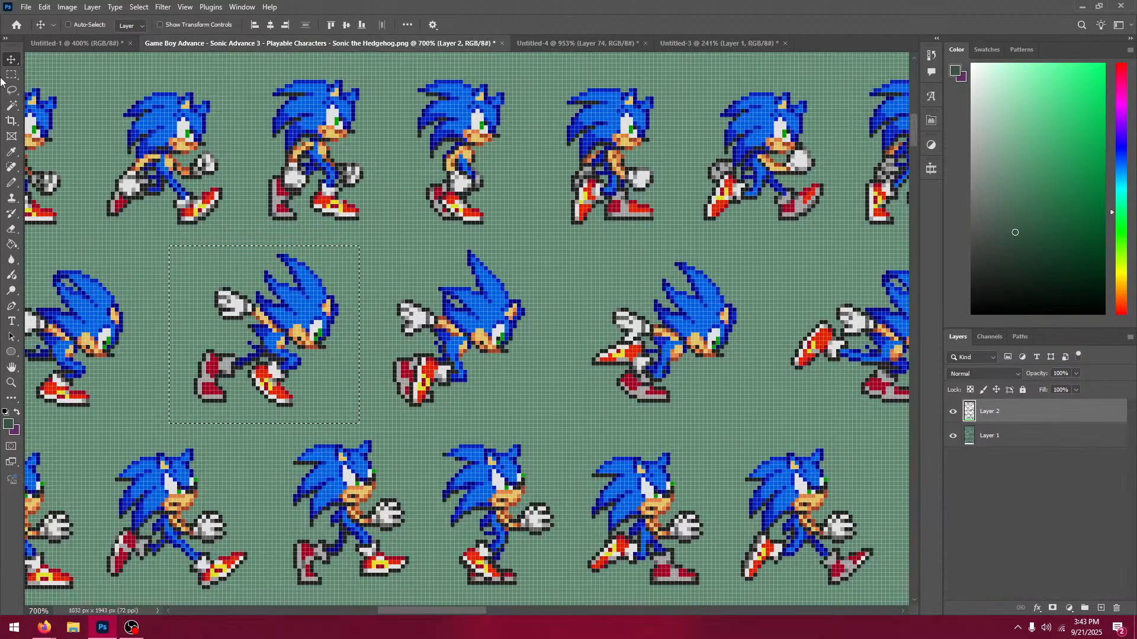
key(m)
drag(153, 227, 377, 221)
mouse_move(161, 226)
mouse_down()
mouse_move(393, 418)
mouse_move(371, 416)
mouse_up()
key(ctrl+c)
click(578, 43)
key(v)
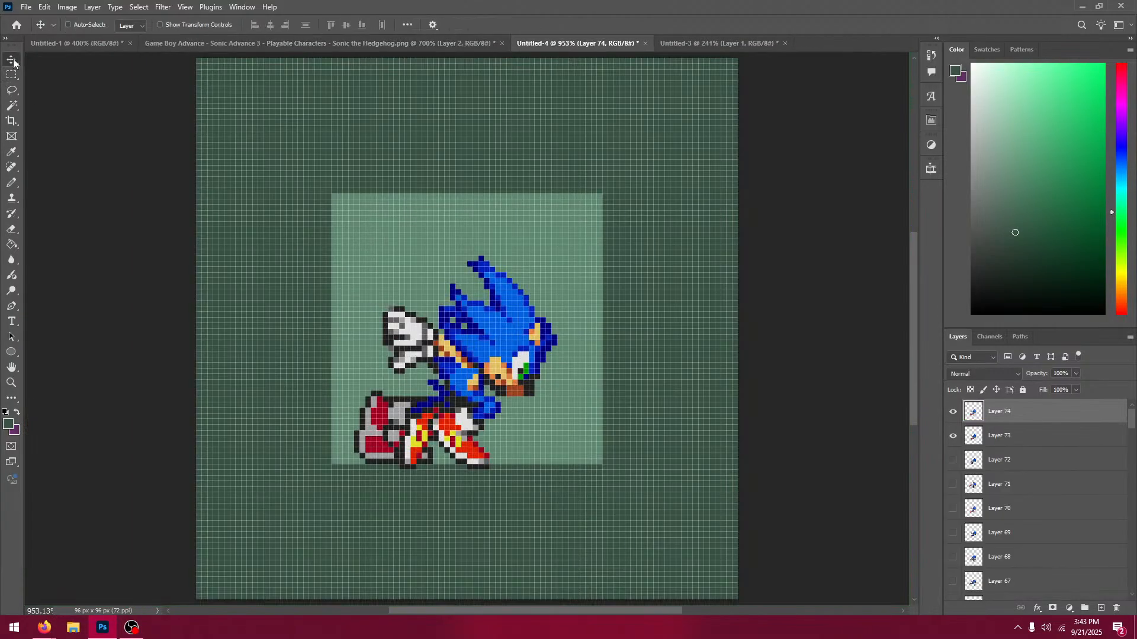
key(ctrl+v)
drag(557, 337, 471, 391)
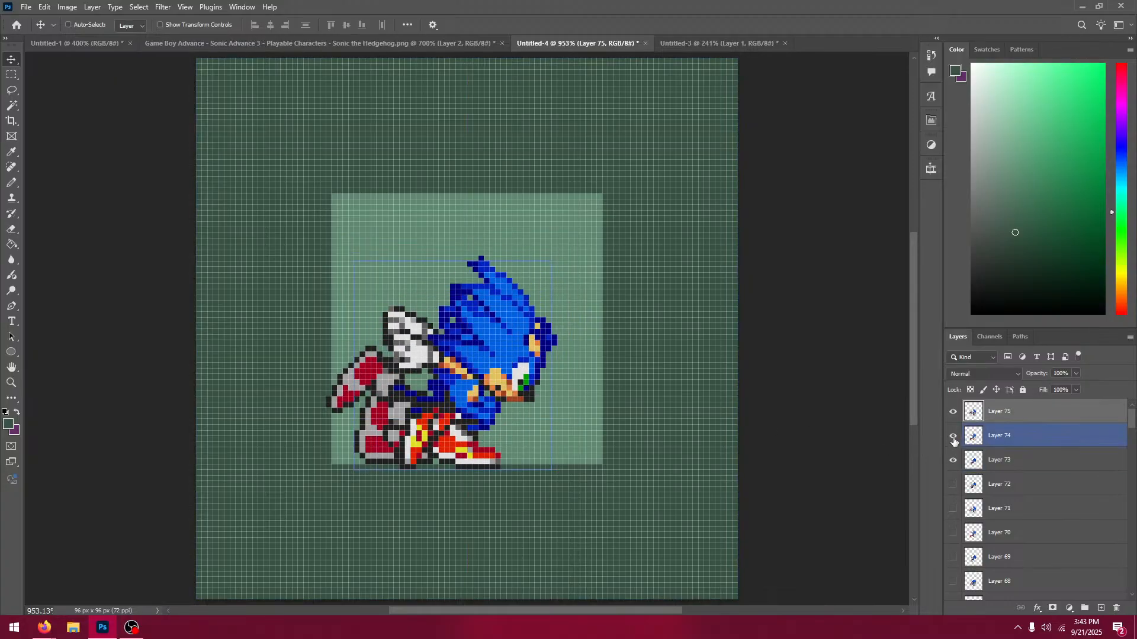
Step: Compare the Layer 75 frame with the frames beneath it, then hide Layers 74 and 73
click(953, 412)
click(955, 413)
click(956, 413)
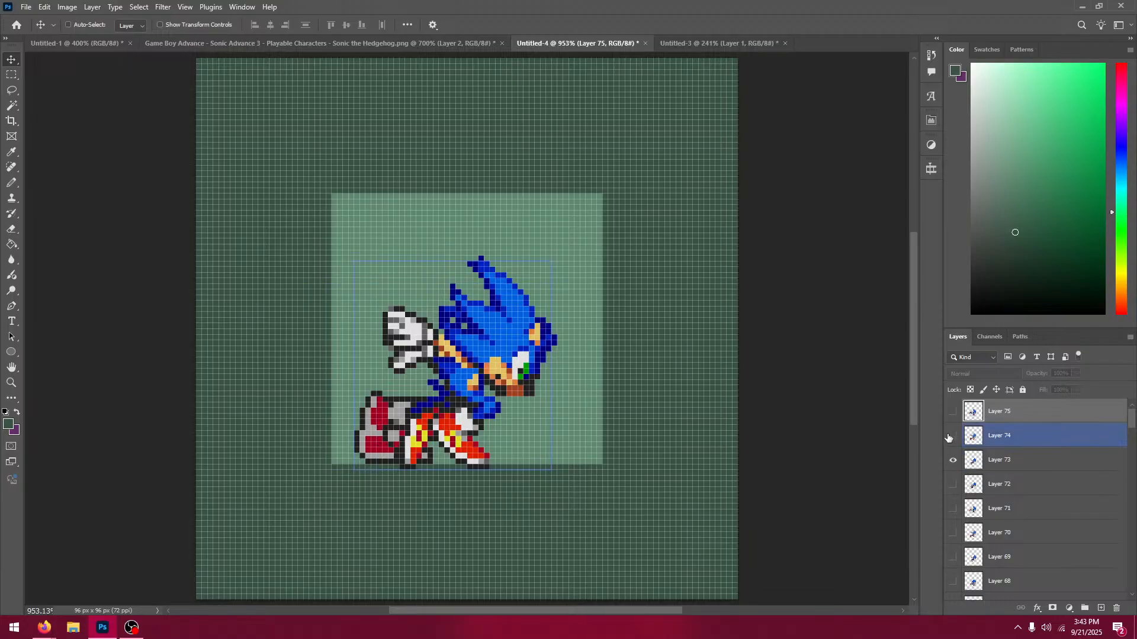
click(950, 439)
click(950, 439)
click(952, 414)
mouse_move(952, 414)
mouse_down()
mouse_move(953, 460)
mouse_move(954, 422)
mouse_up()
click(953, 420)
Step: Copy the leftmost sprint frame on the sprite sheet into Untitled-4 and align it with Layer 75 on the ground line
click(421, 44)
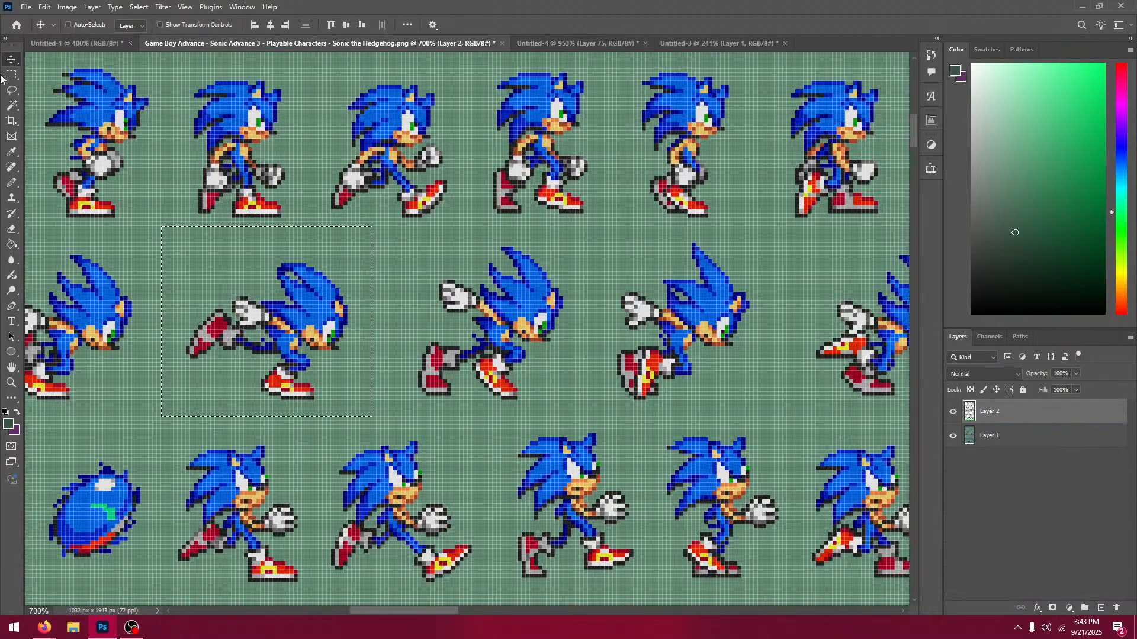
key(m)
drag(166, 292, 341, 320)
drag(284, 261, 465, 437)
key(ctrl+c)
click(578, 43)
key(v)
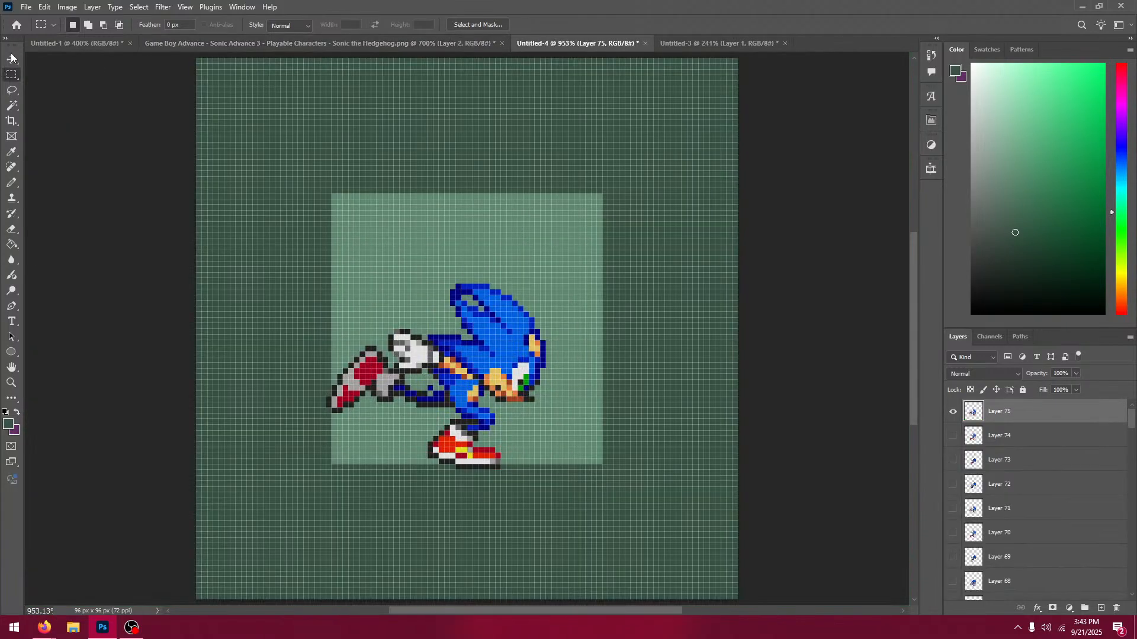
key(ctrl+v)
drag(486, 269, 469, 313)
Step: Compare the Layer 76 frame with Layer 75 and hide both layers
click(954, 412)
click(953, 412)
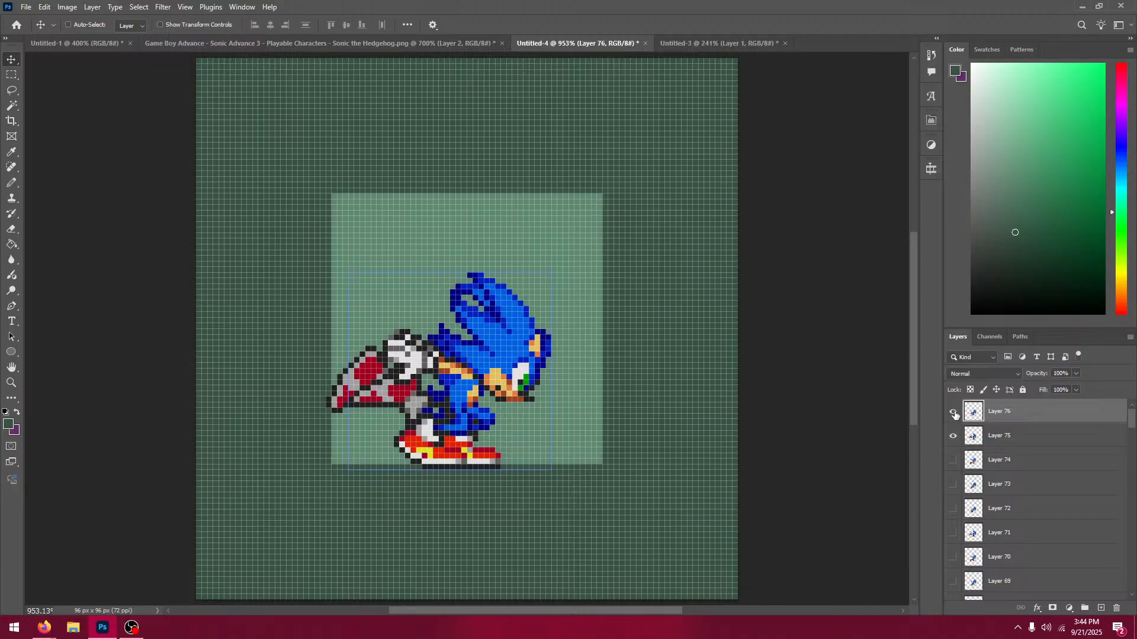
click(953, 412)
click(953, 436)
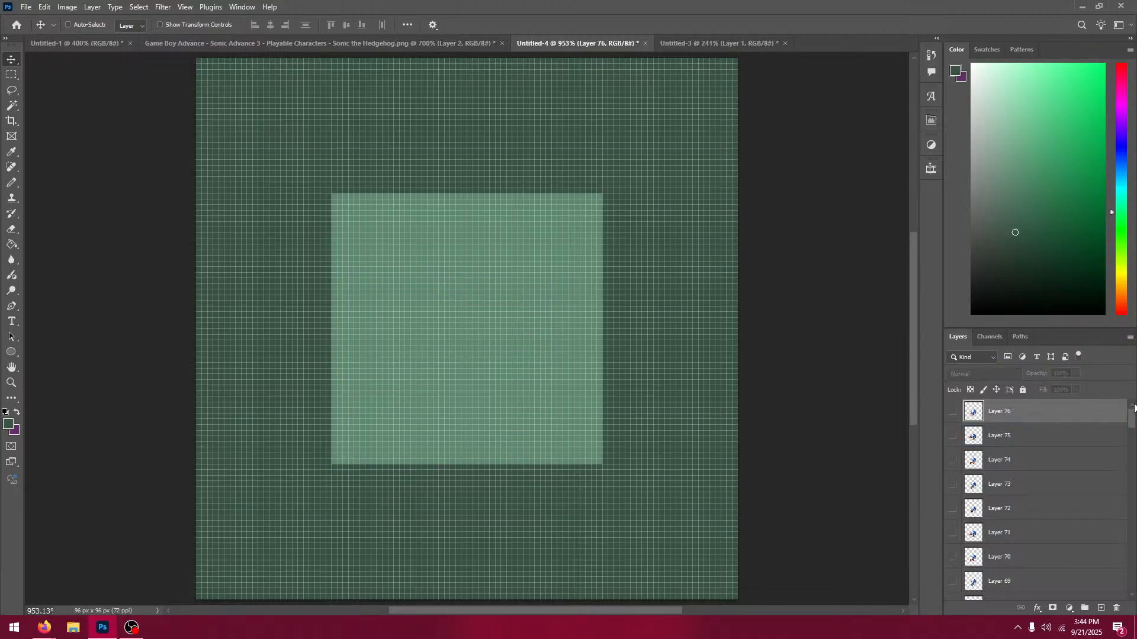
Step: Show the Layer 53 frame as the reference pose for aligning further frames
scroll(1132, 425, down, 1)
drag(1133, 425, 1132, 460)
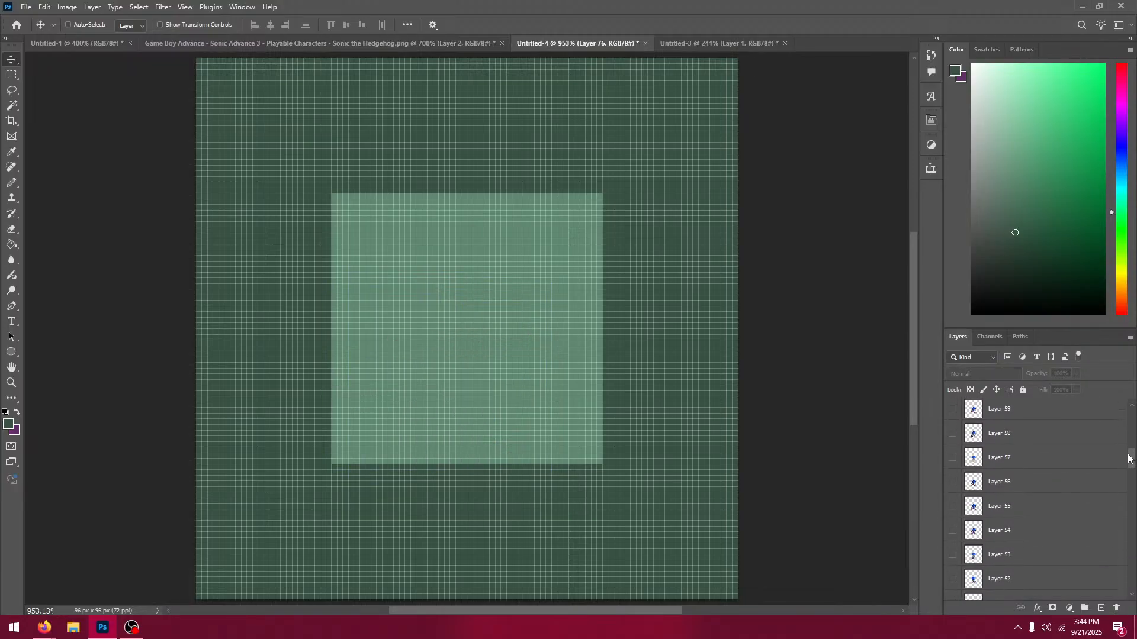
click(952, 554)
click(952, 555)
click(952, 555)
scroll(1066, 418, up, 6)
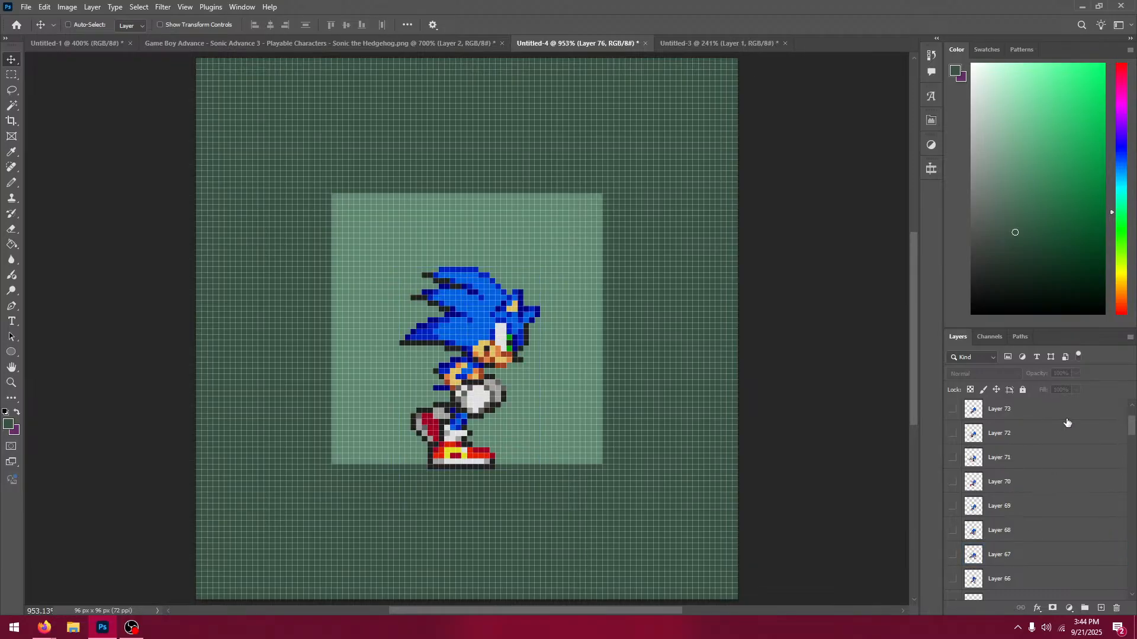
Step: Examine the turning and braking frames in the sprite sheet row below the first spin-ball frames for the next animation
click(363, 44)
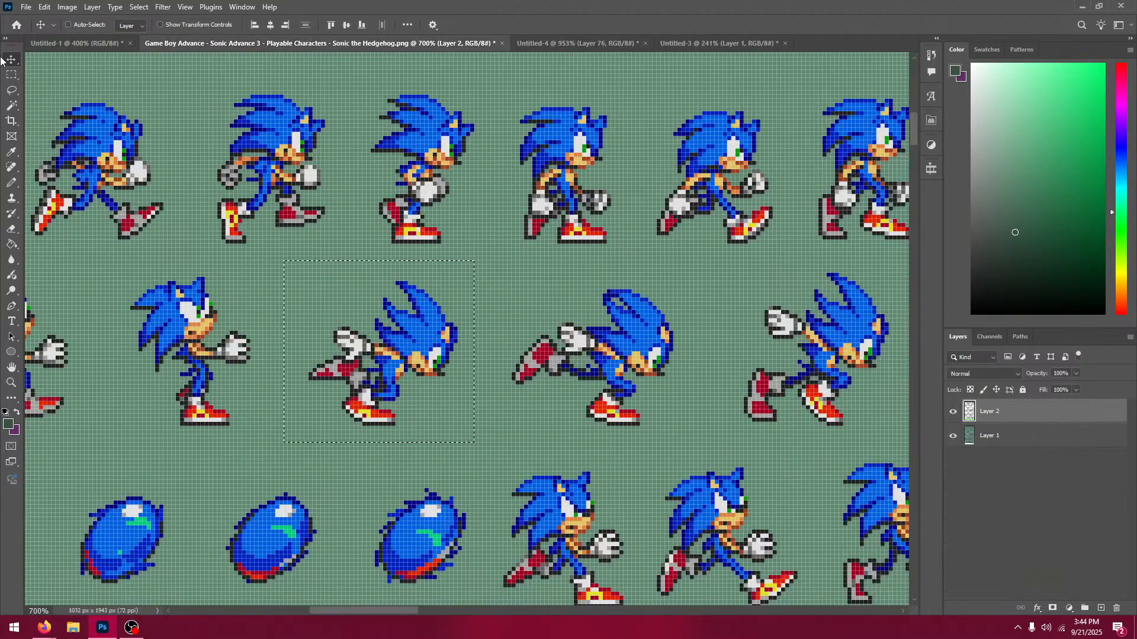
click(15, 73)
click(170, 238)
drag(161, 269, 209, 93)
scroll(304, 139, down, 4)
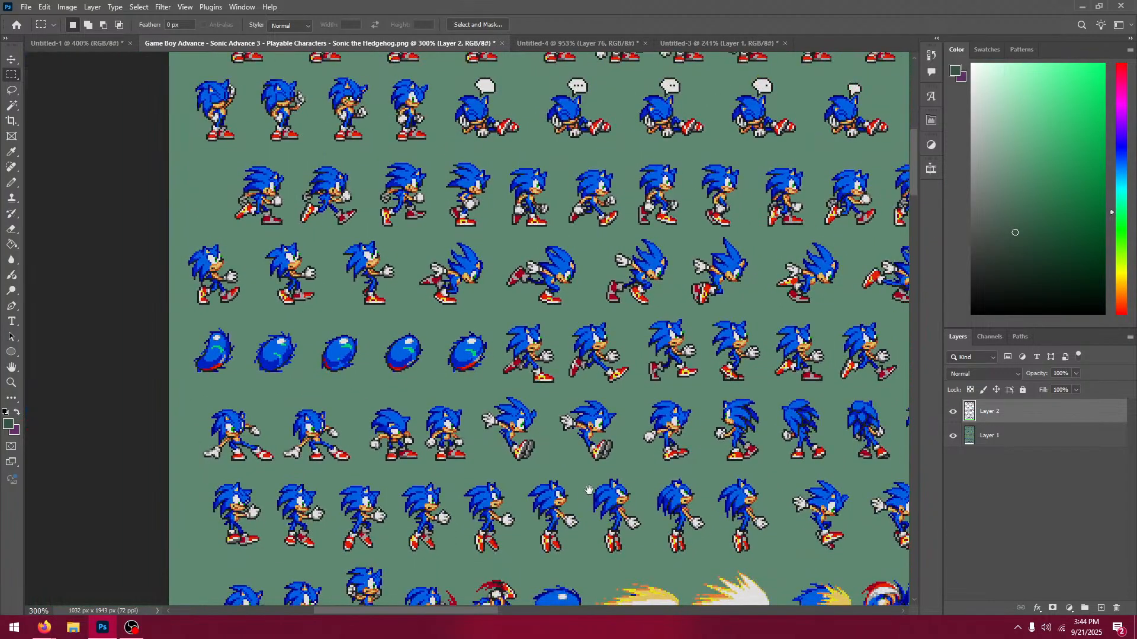
drag(581, 492, 217, 458)
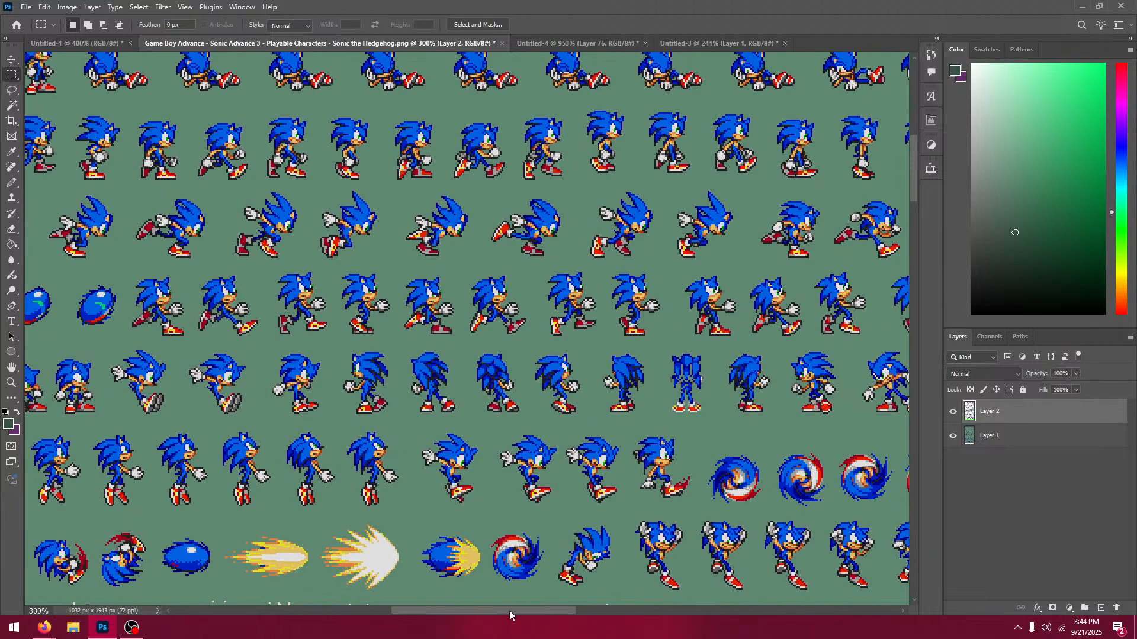
drag(511, 611, 616, 589)
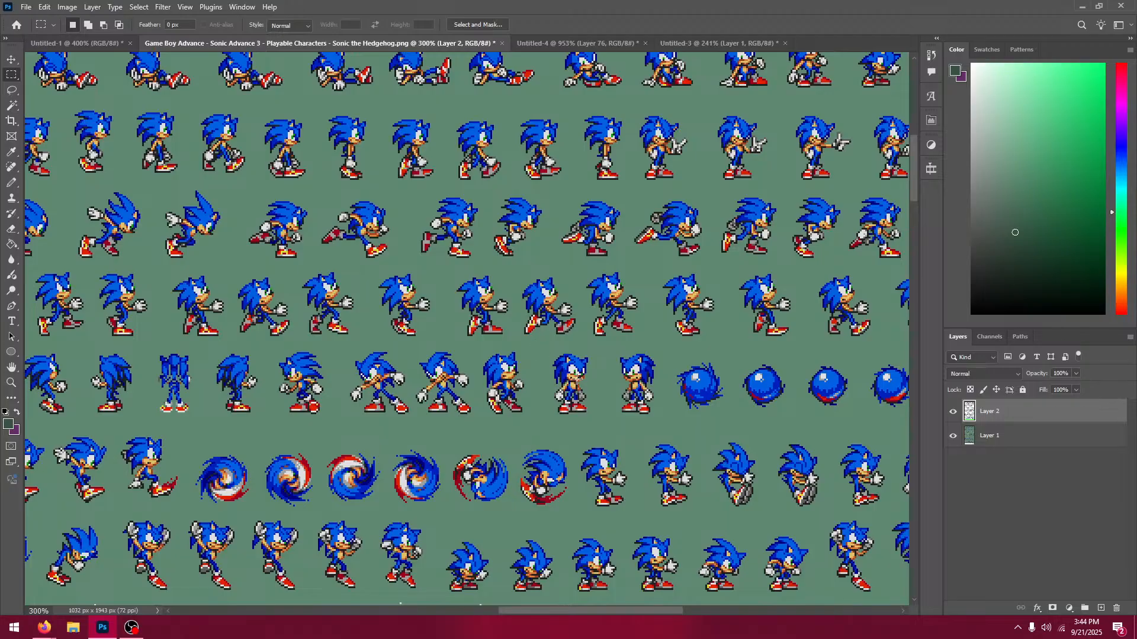
drag(539, 343, 649, 414)
drag(261, 348, 535, 424)
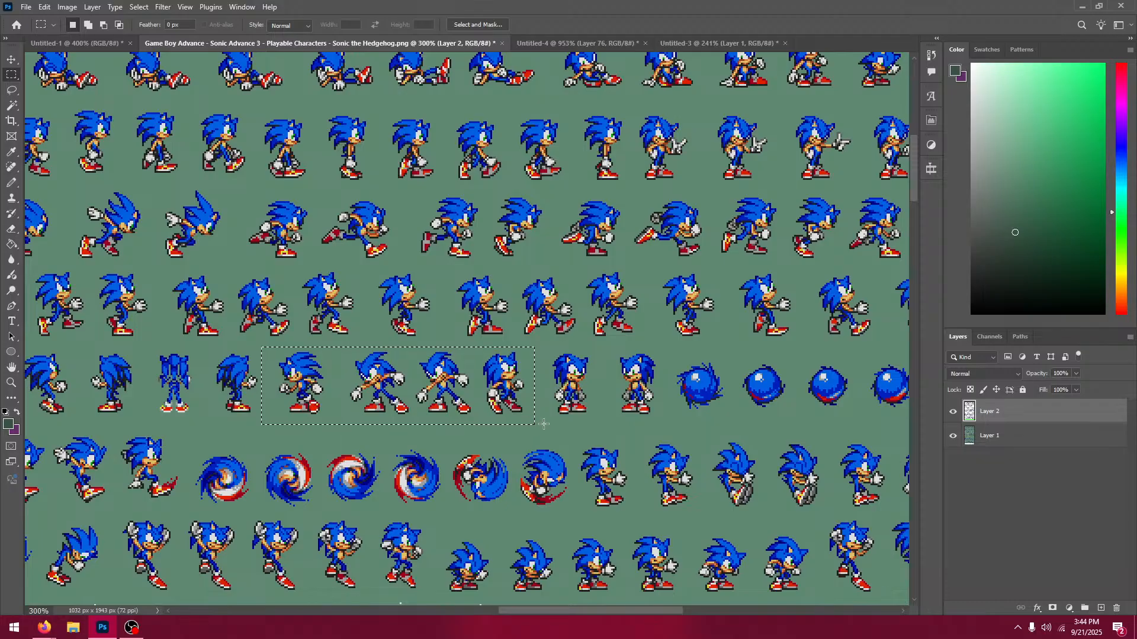
drag(613, 611, 545, 613)
drag(267, 339, 341, 418)
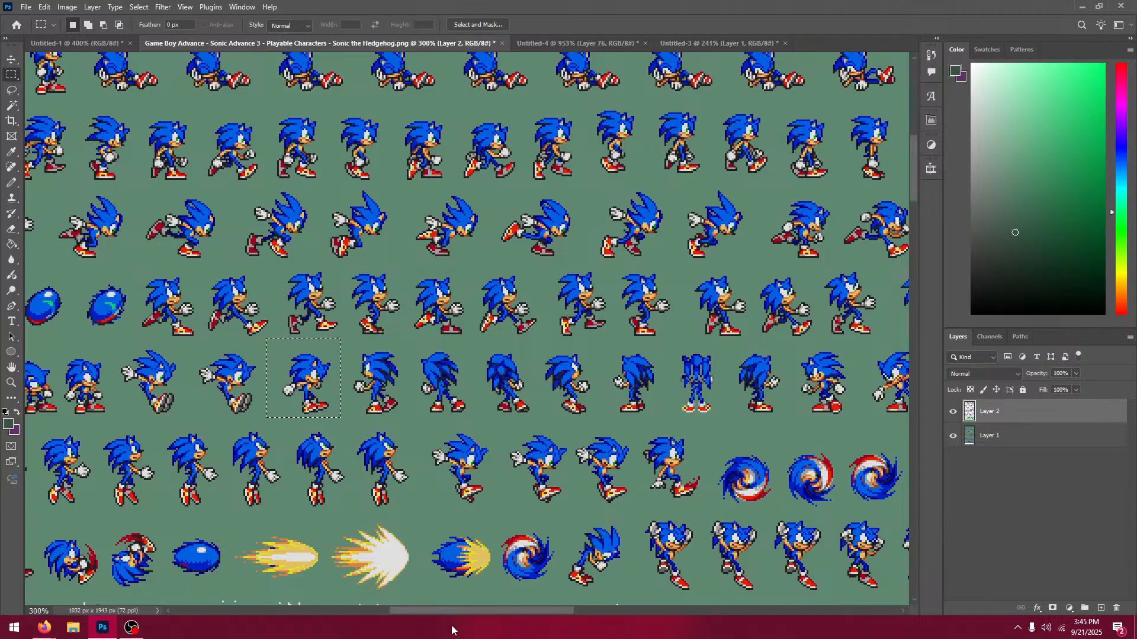
drag(460, 610, 390, 594)
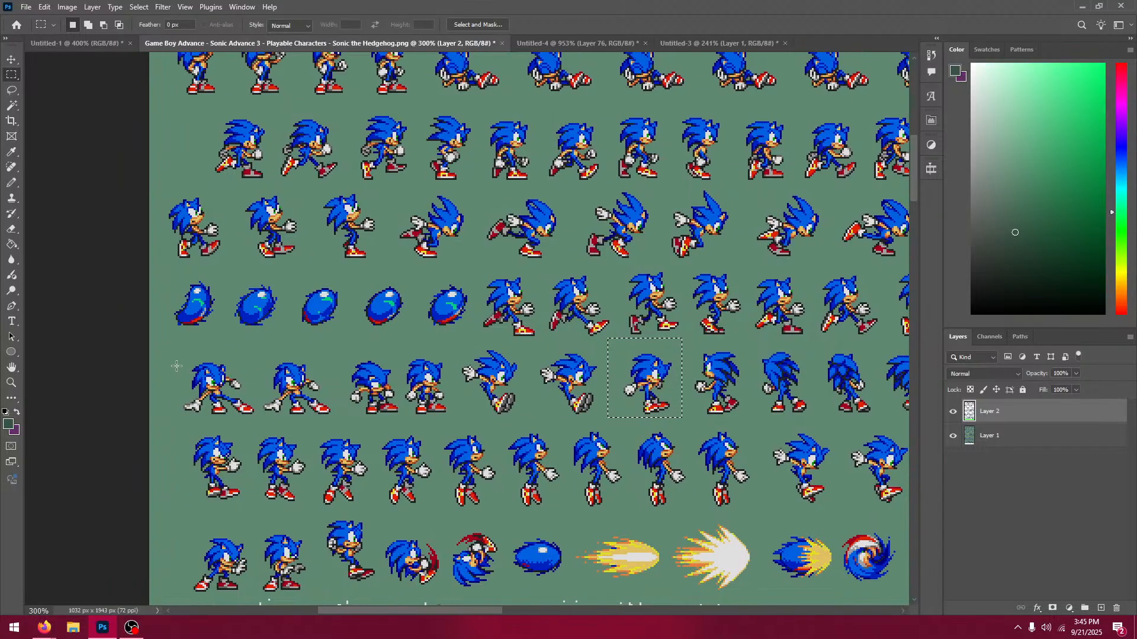
drag(174, 363, 314, 422)
Step: Copy the seventh frame of that row into Untitled-4 and move it 8 px down onto the reference pose's ground line
click(611, 351)
drag(619, 341, 678, 416)
click(539, 43)
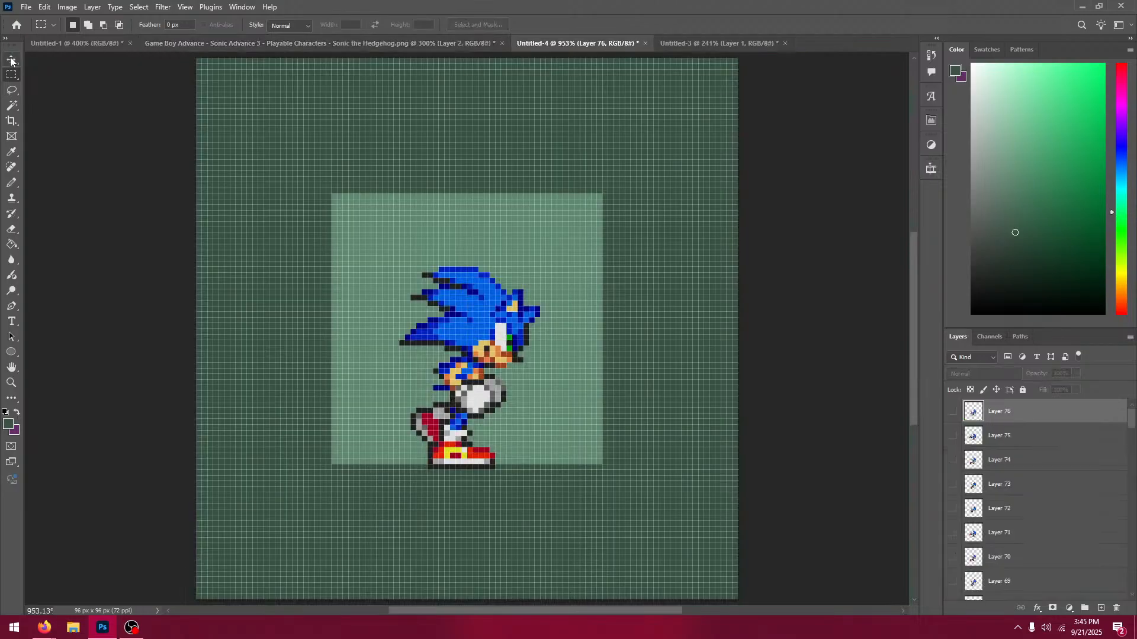
key(v)
key(ctrl+v)
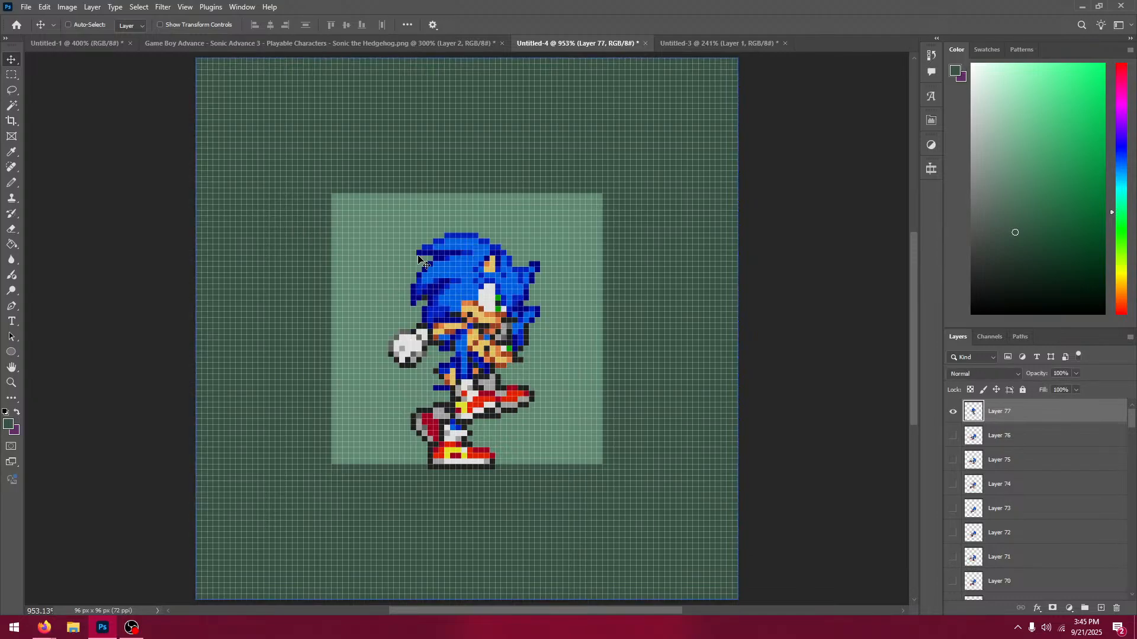
drag(515, 291, 517, 332)
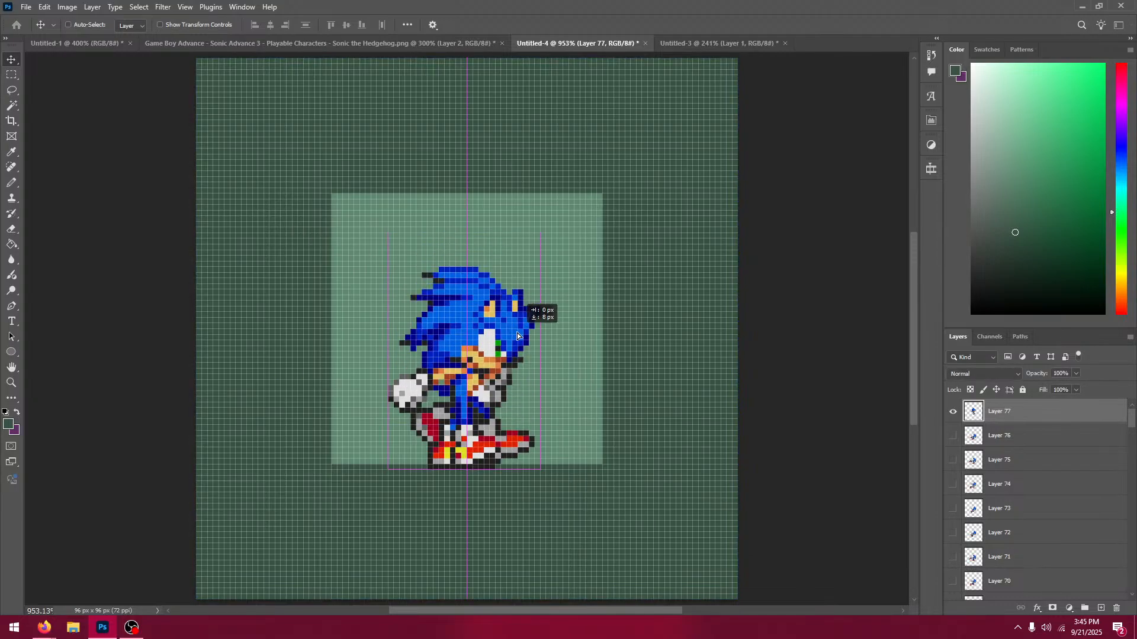
click(952, 414)
click(952, 414)
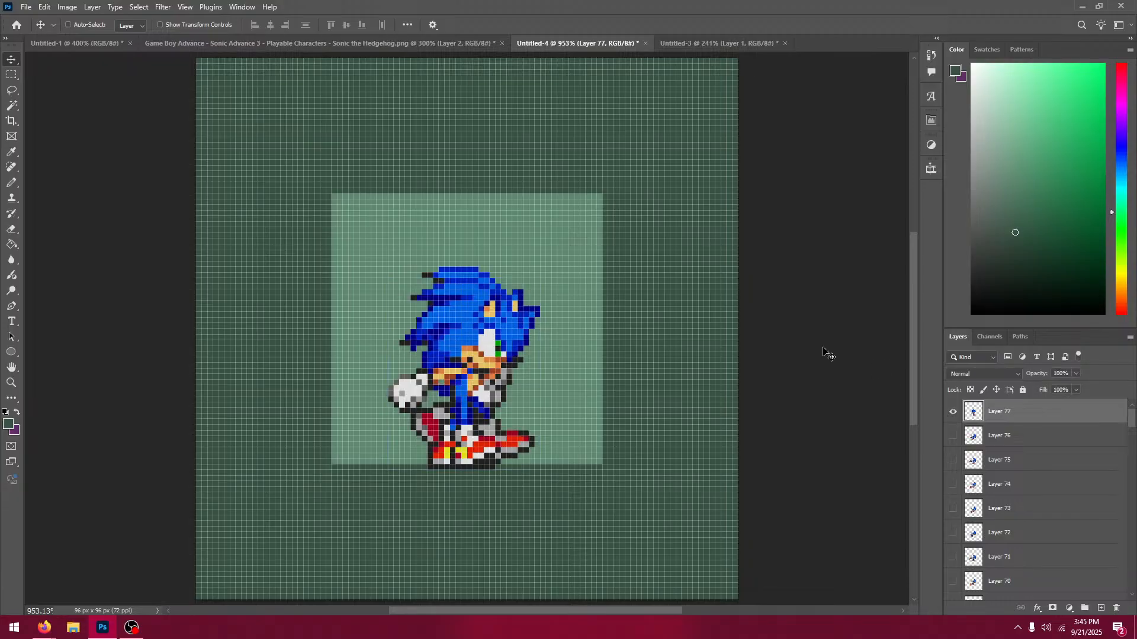
Step: Copy the sixth frame of the same sprite sheet row, with one arm stretched back, into Untitled-4 on its own layer
click(322, 46)
click(11, 74)
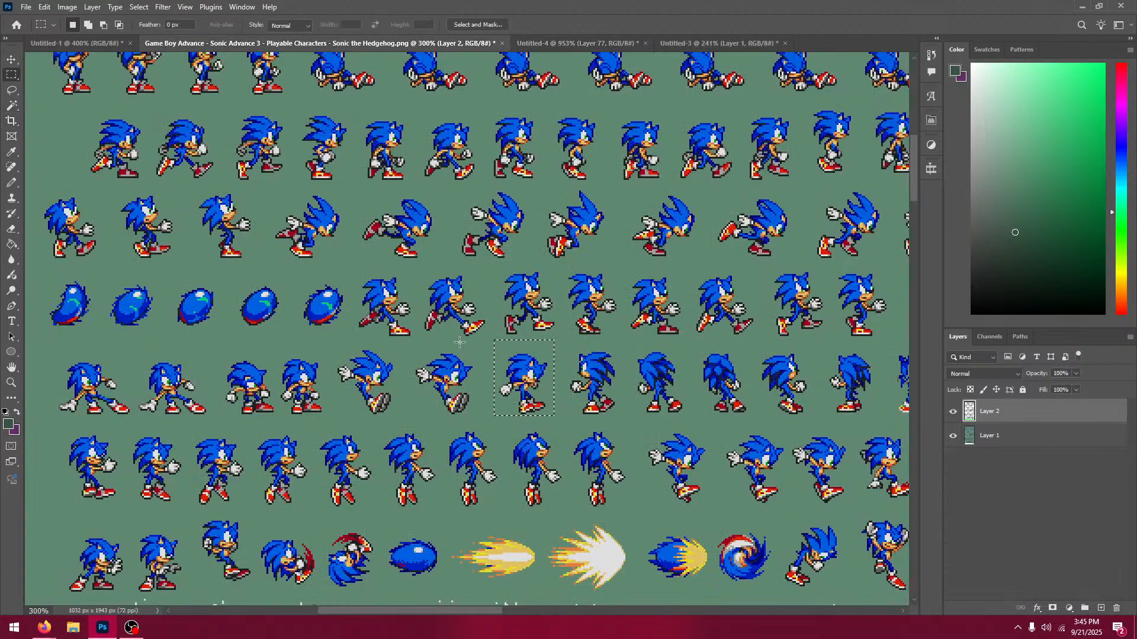
drag(410, 343, 481, 419)
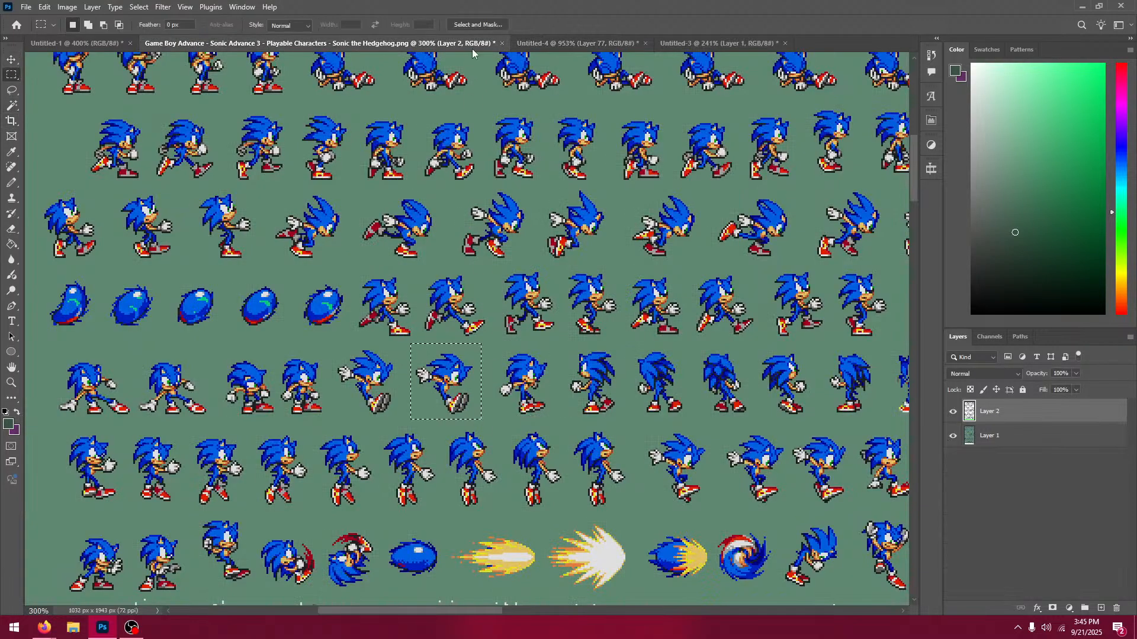
click(578, 44)
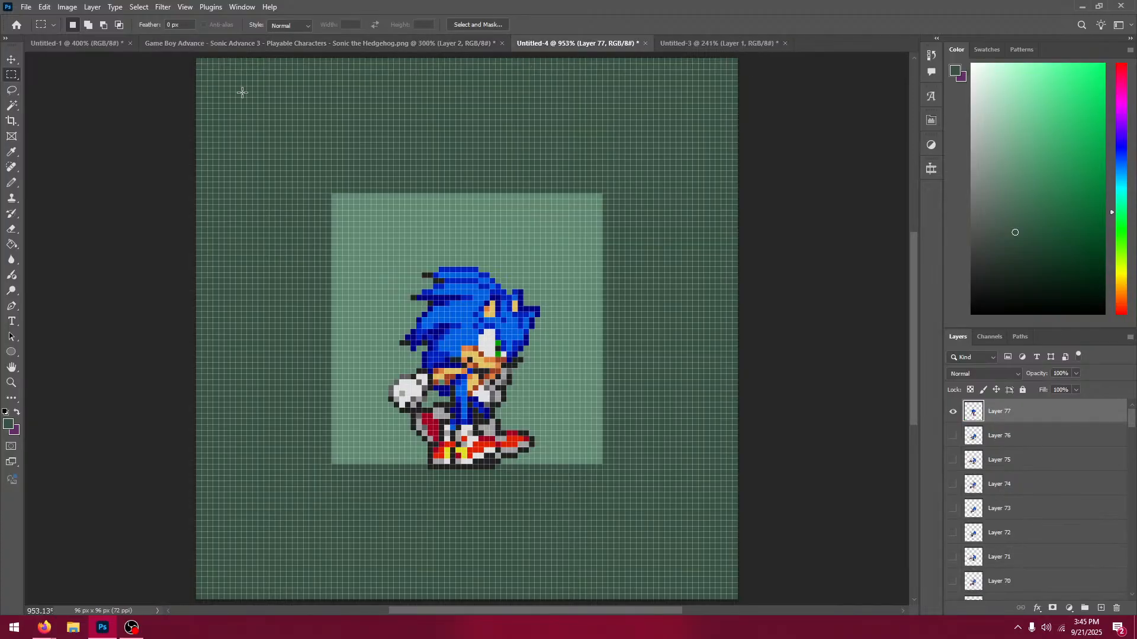
click(12, 58)
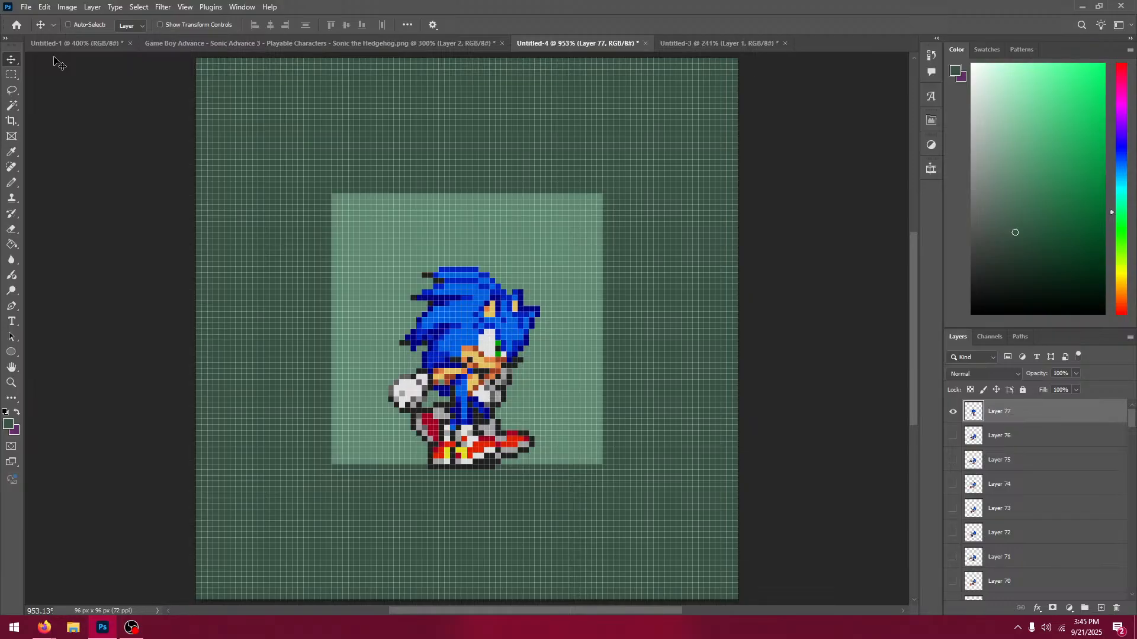
key(alt+Tab)
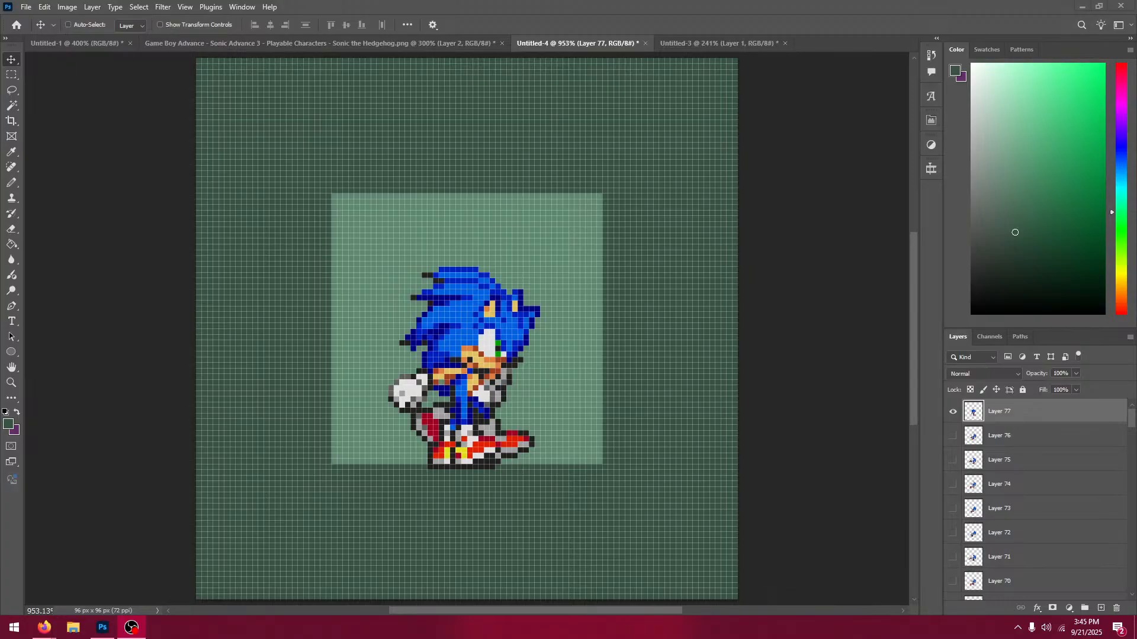
click(393, 42)
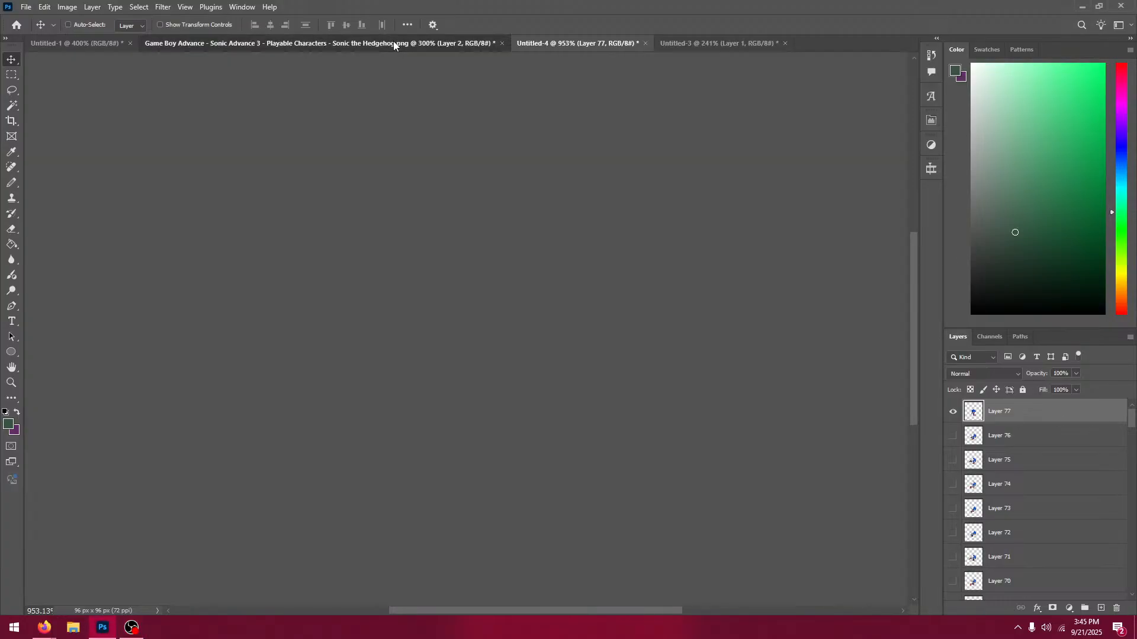
key(m)
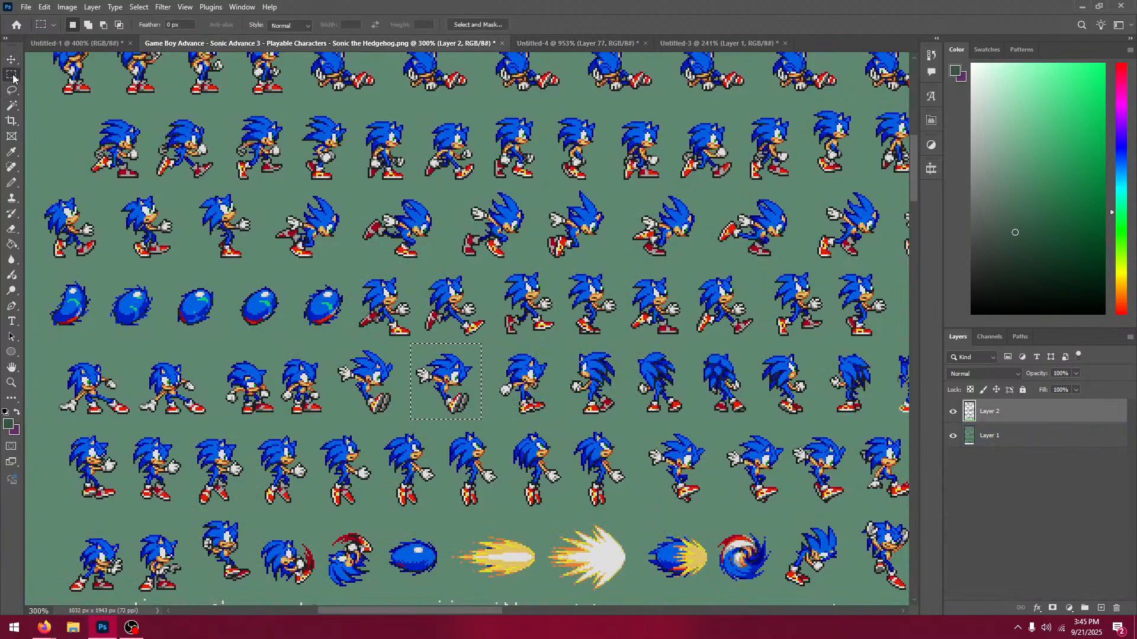
click(521, 40)
key(ctrl+v)
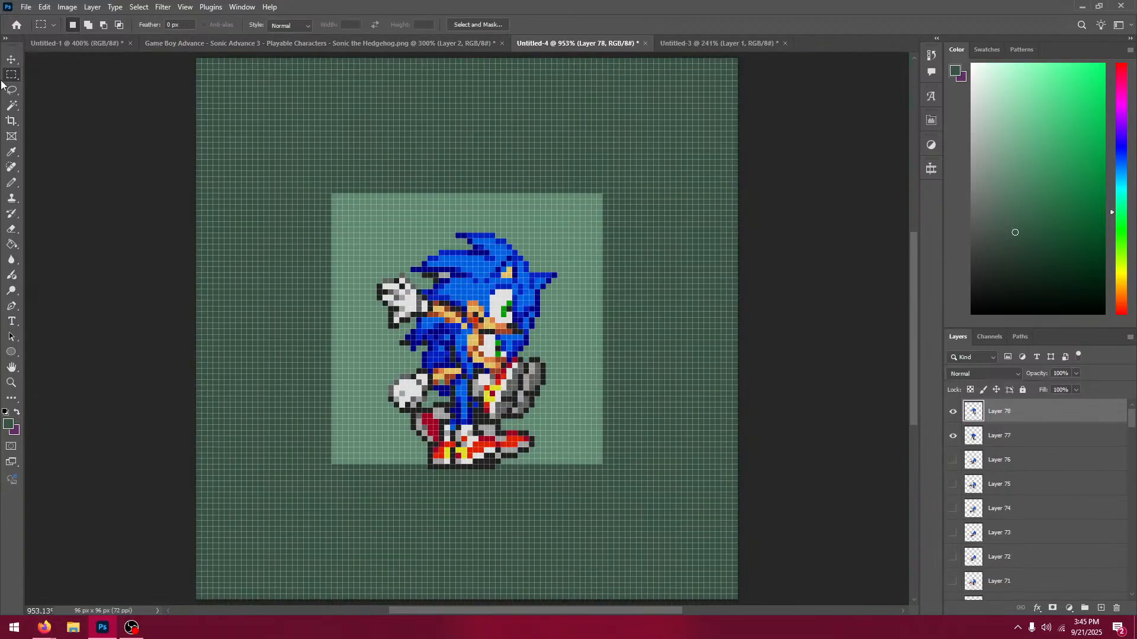
Step: Move the Layer 78 sprite 8 px down onto the reference sprite's foot line and compare it with Layer 77 by toggling both layers
click(12, 59)
drag(531, 368, 531, 413)
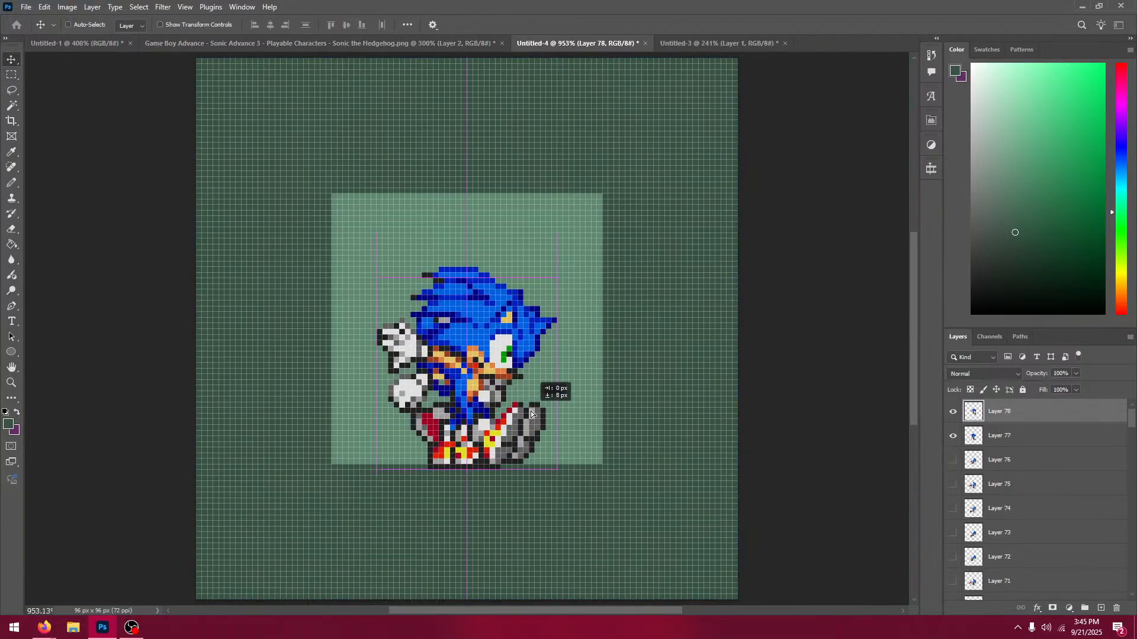
click(953, 412)
click(954, 412)
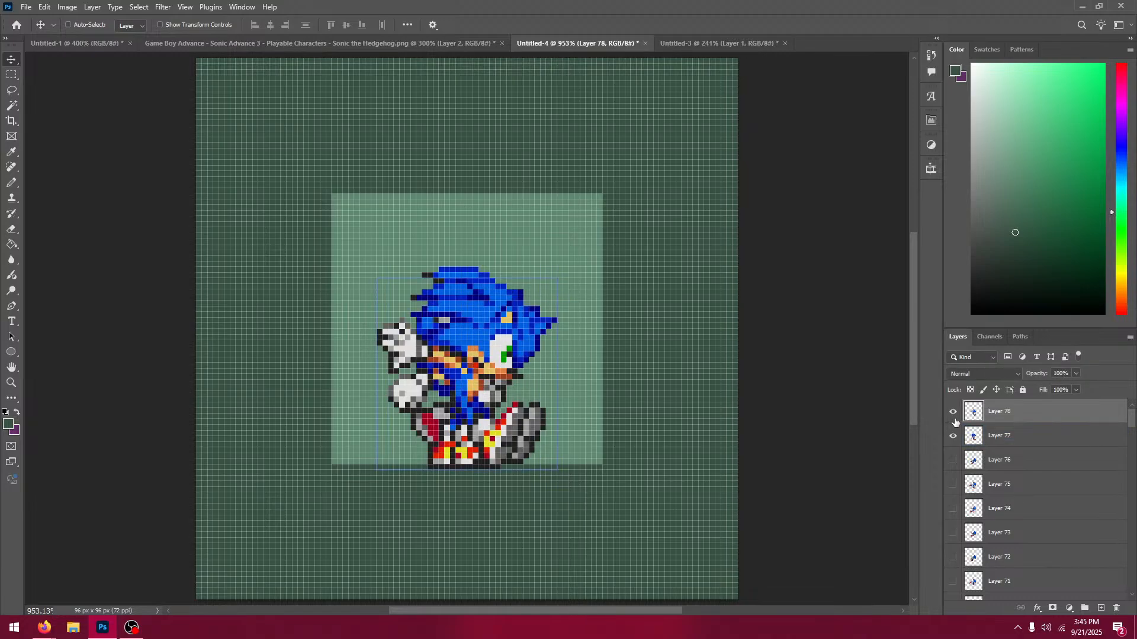
click(953, 436)
click(954, 436)
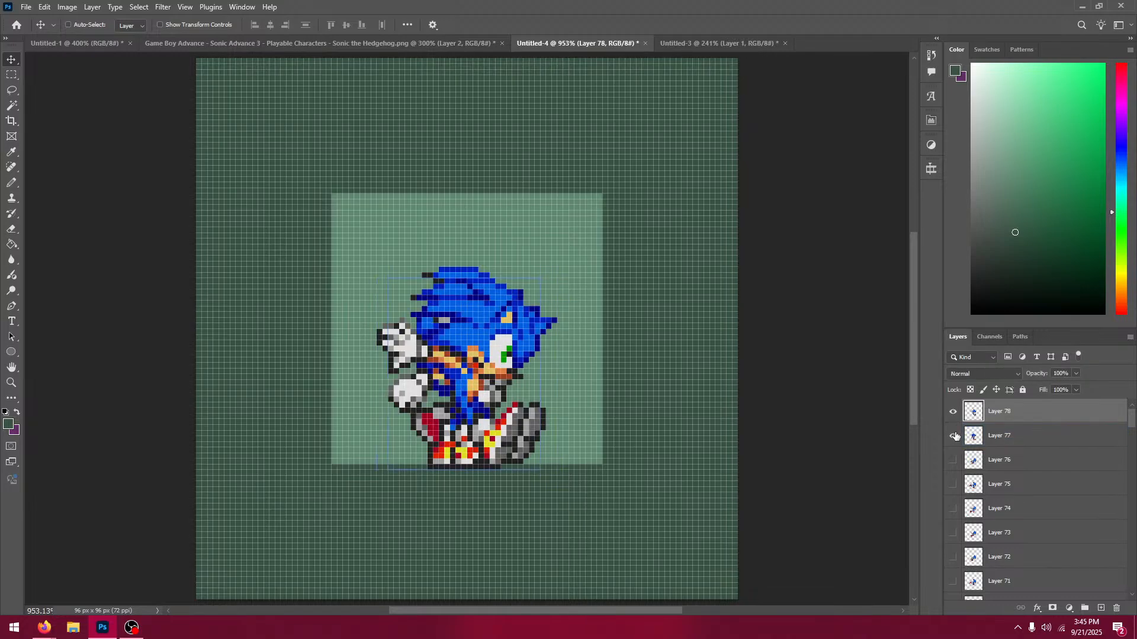
Step: Copy the first foot-raised, arm-outstretched pose from the Sonic sprite sheet into Untitled-4 and align its feet with the reference sprite
click(399, 44)
key(m)
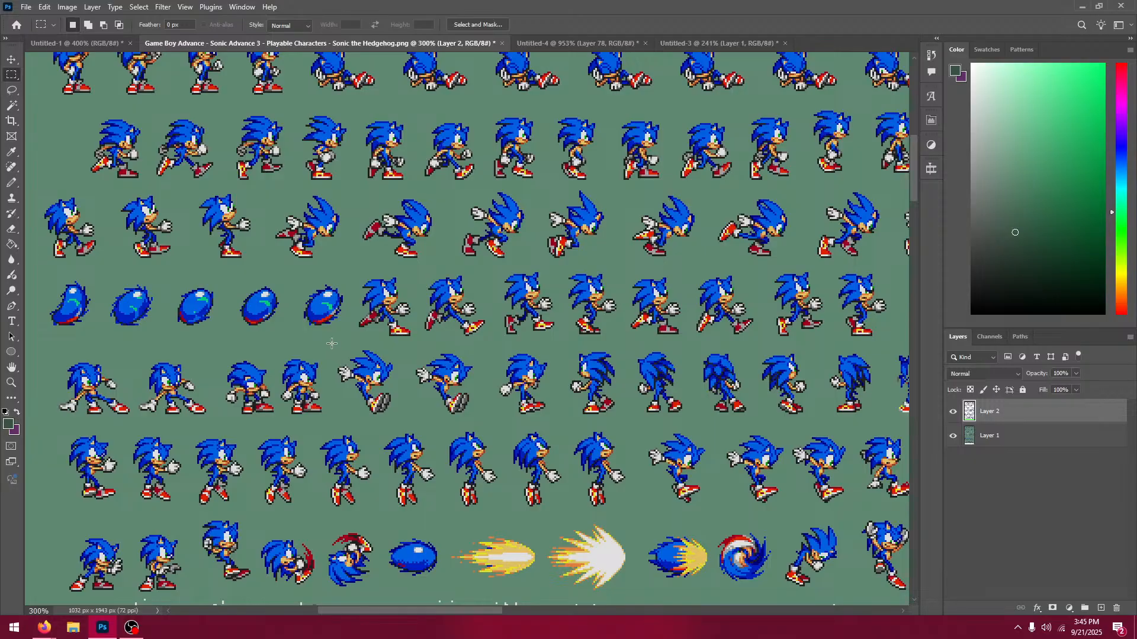
drag(332, 344, 398, 422)
click(528, 46)
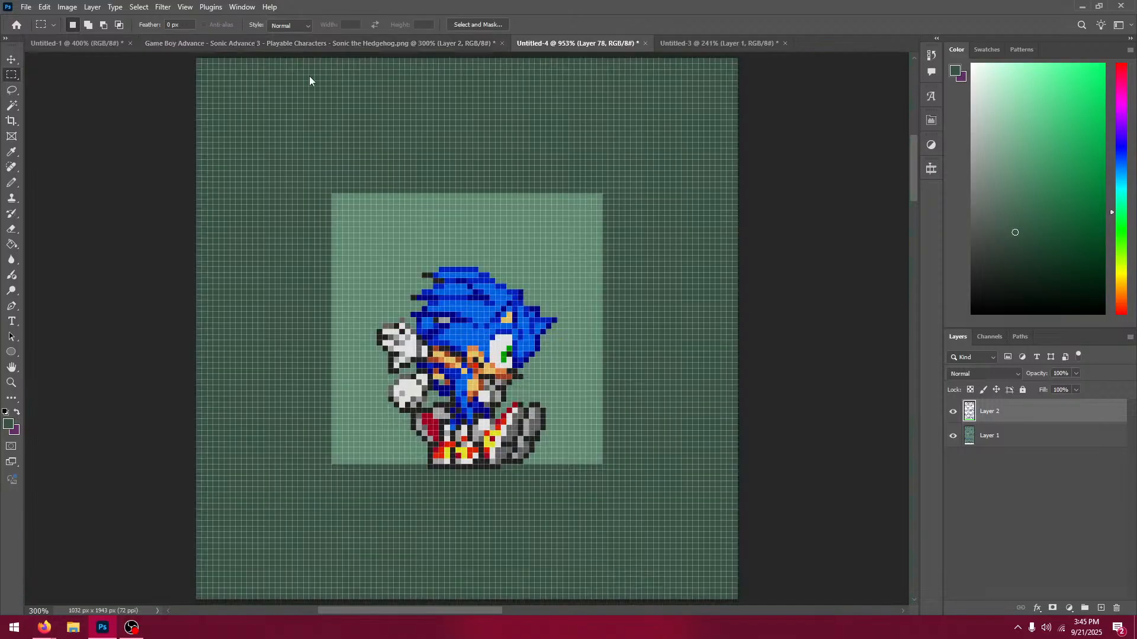
key(v)
key(ctrl+v)
drag(476, 363, 473, 395)
Step: Compare Layers 77, 78 and 79 by toggling their visibility, leaving all three hidden
click(951, 410)
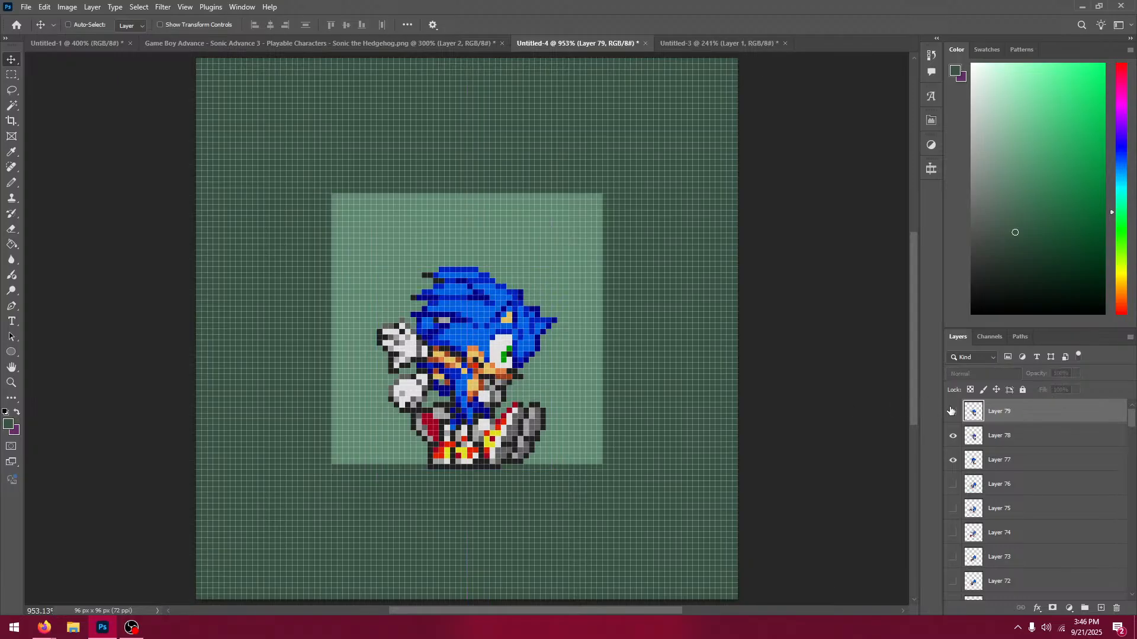
click(951, 411)
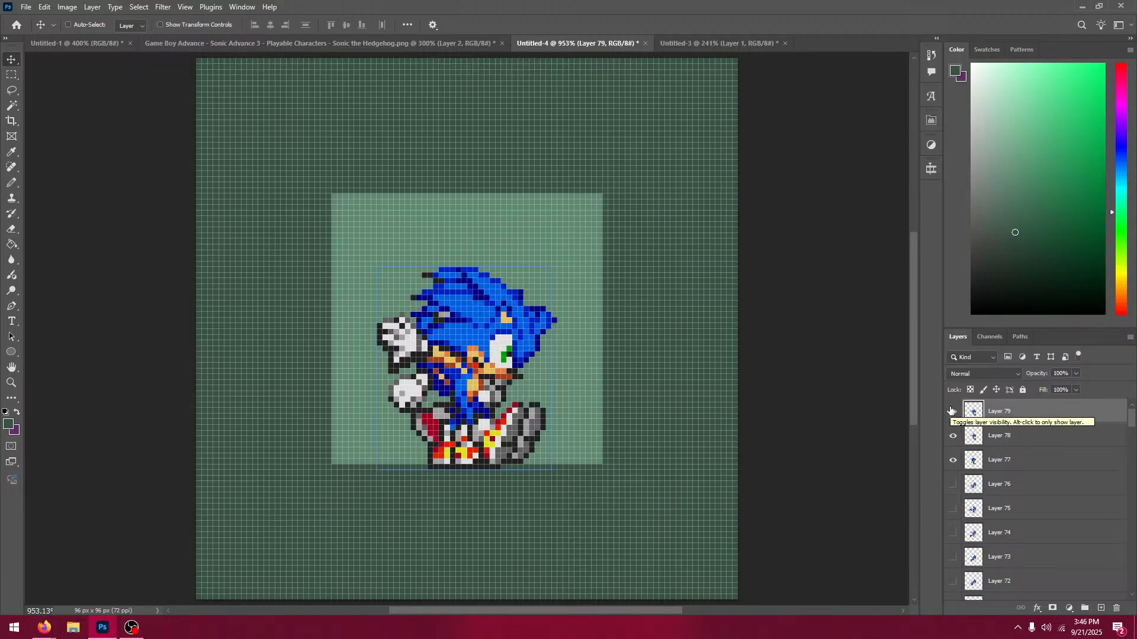
click(951, 410)
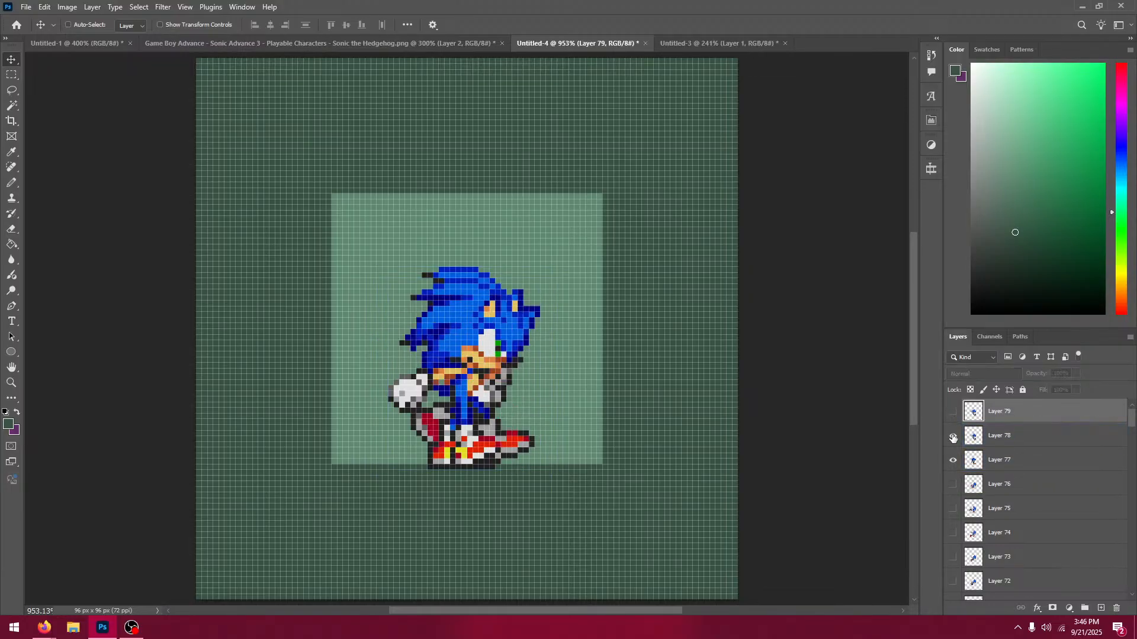
click(953, 437)
click(952, 412)
click(952, 412)
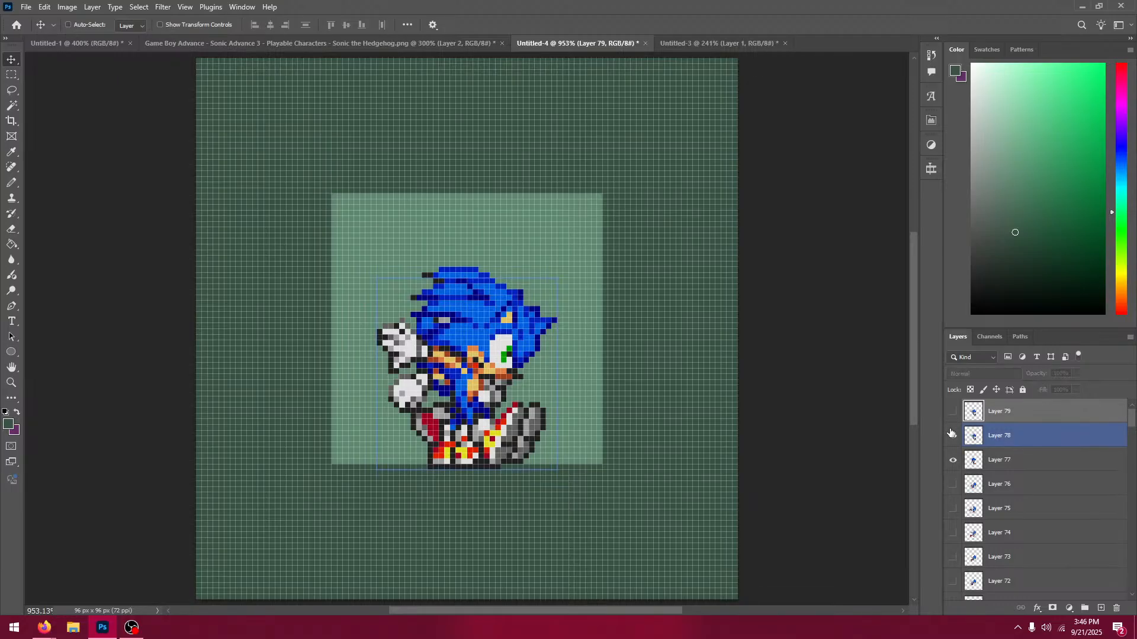
click(952, 436)
click(951, 458)
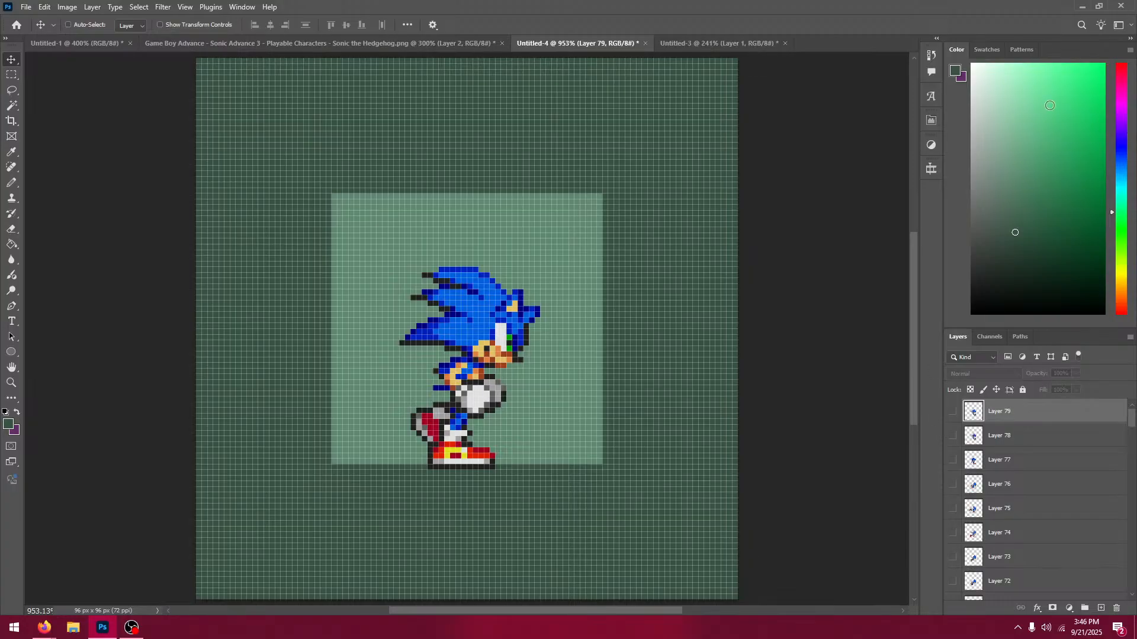
Step: Replace the sprite sheet selection with one around the three-quarter standing pose before the two front-facing sprites, and copy it
click(403, 43)
click(11, 75)
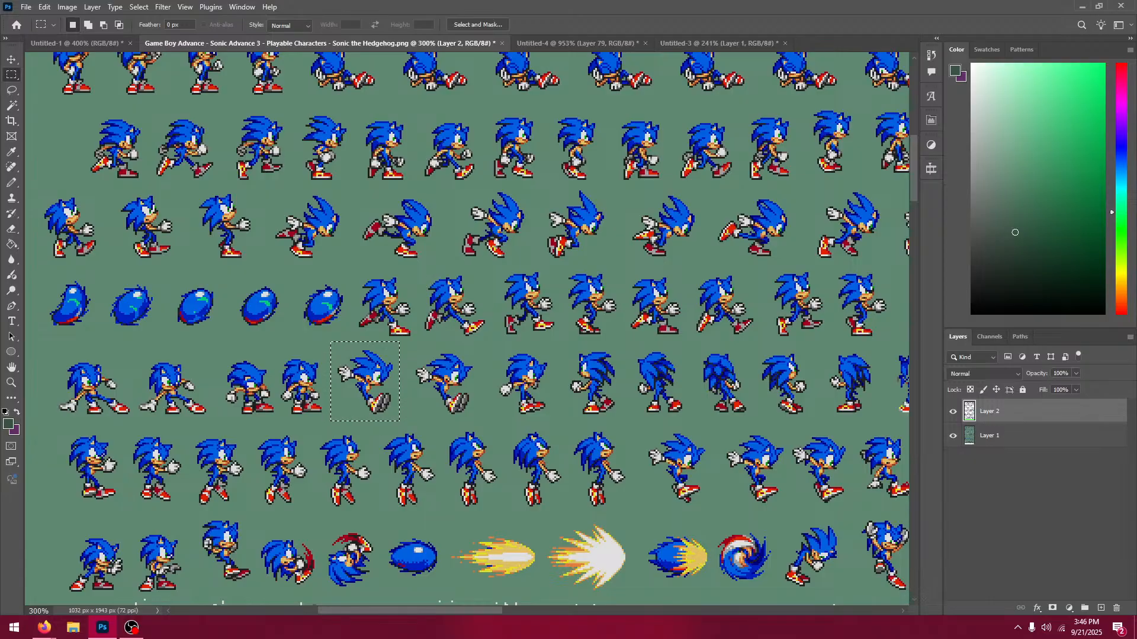
key(ctrl+d)
drag(329, 608, 503, 609)
drag(639, 463, 594, 442)
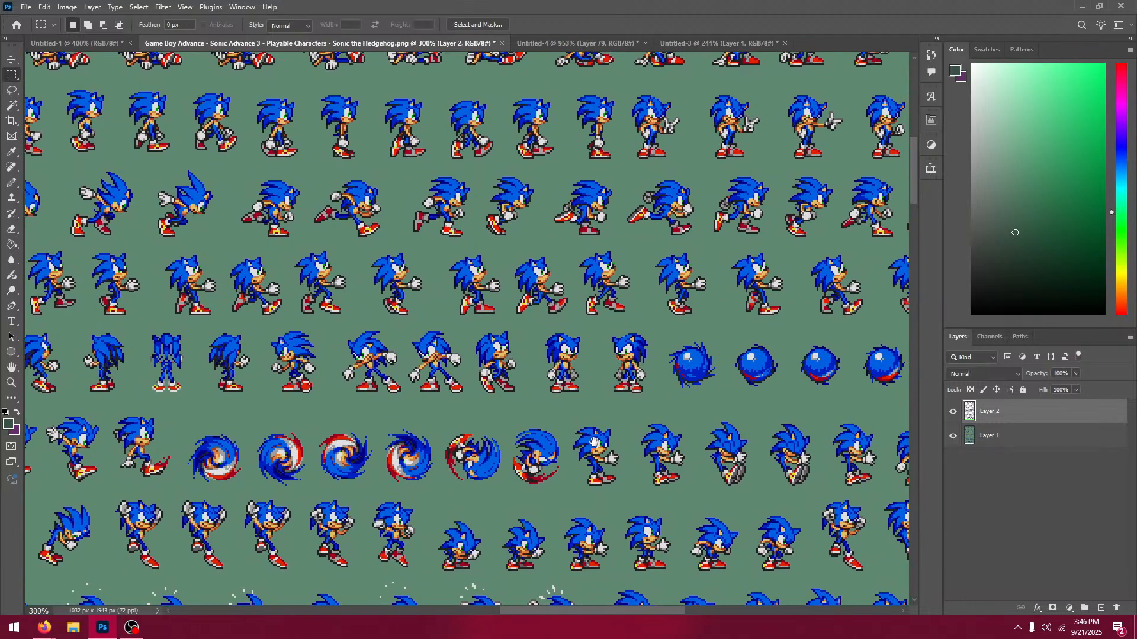
scroll(594, 443, up, 4)
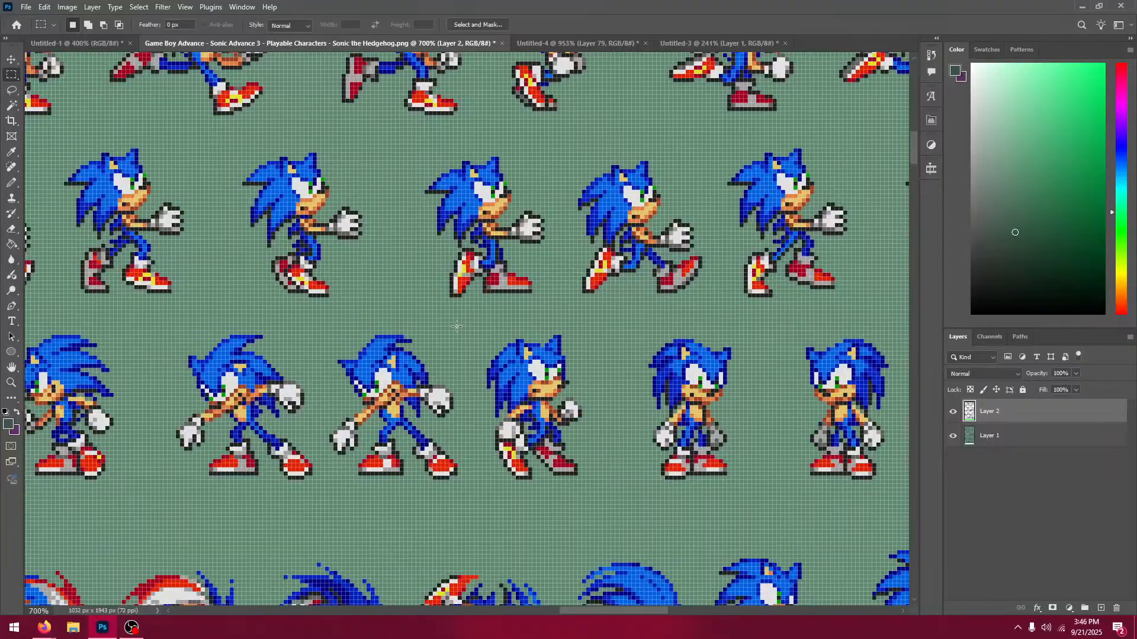
drag(466, 316, 617, 497)
key(ctrl+d)
Step: Paste the three-quarter standing pose into Untitled-4 and move it down onto the reference sprite's foot line
click(578, 42)
key(v)
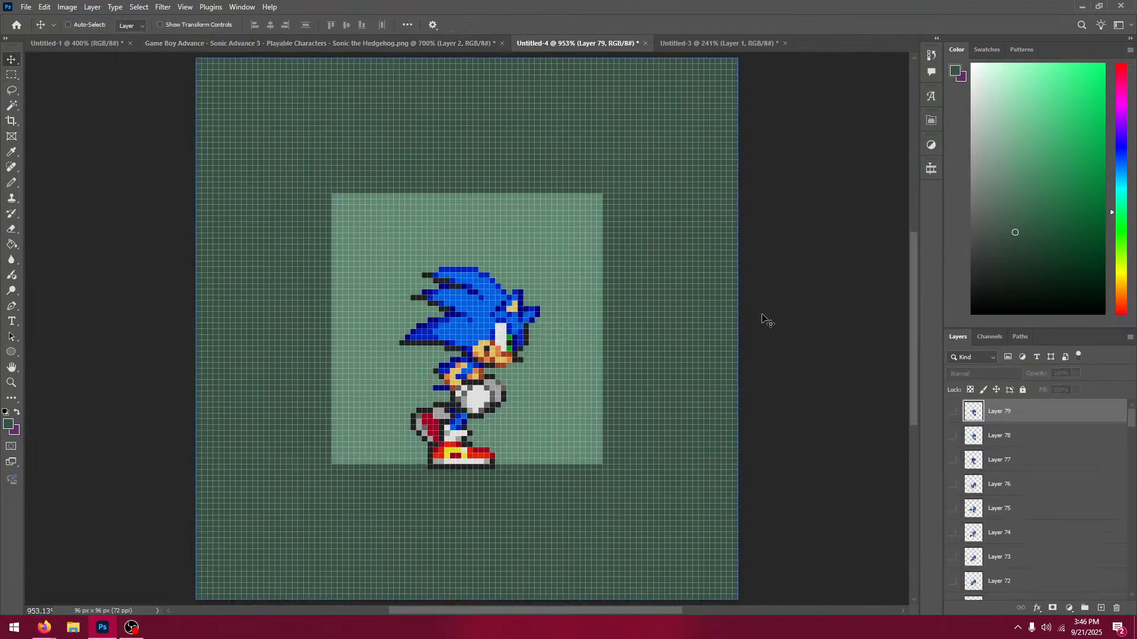
key(ctrl+v)
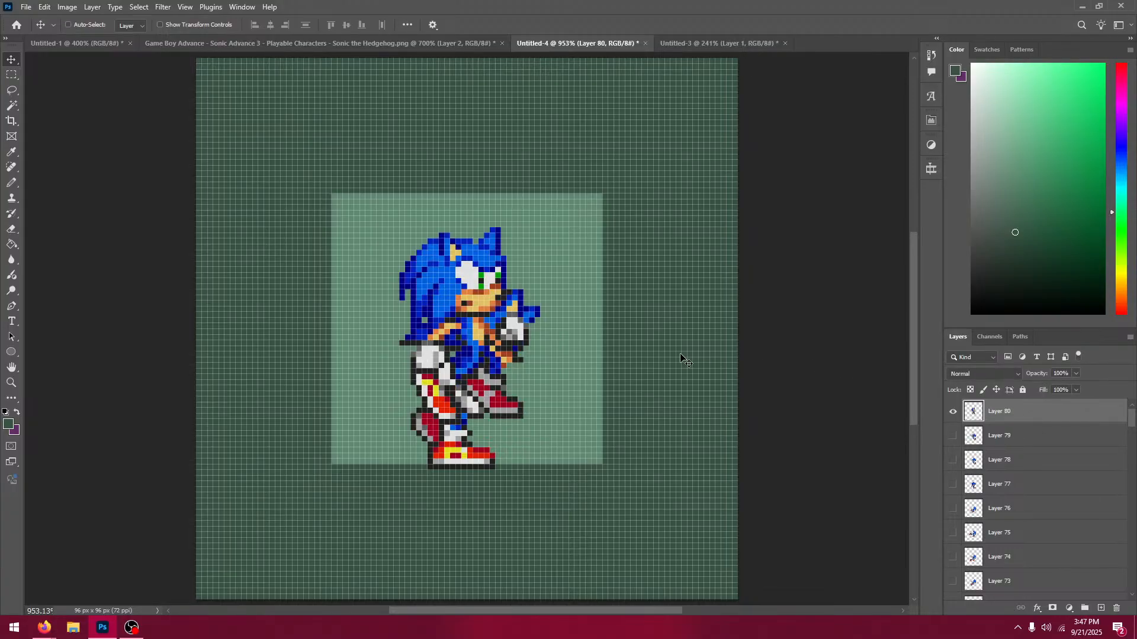
drag(485, 302, 477, 344)
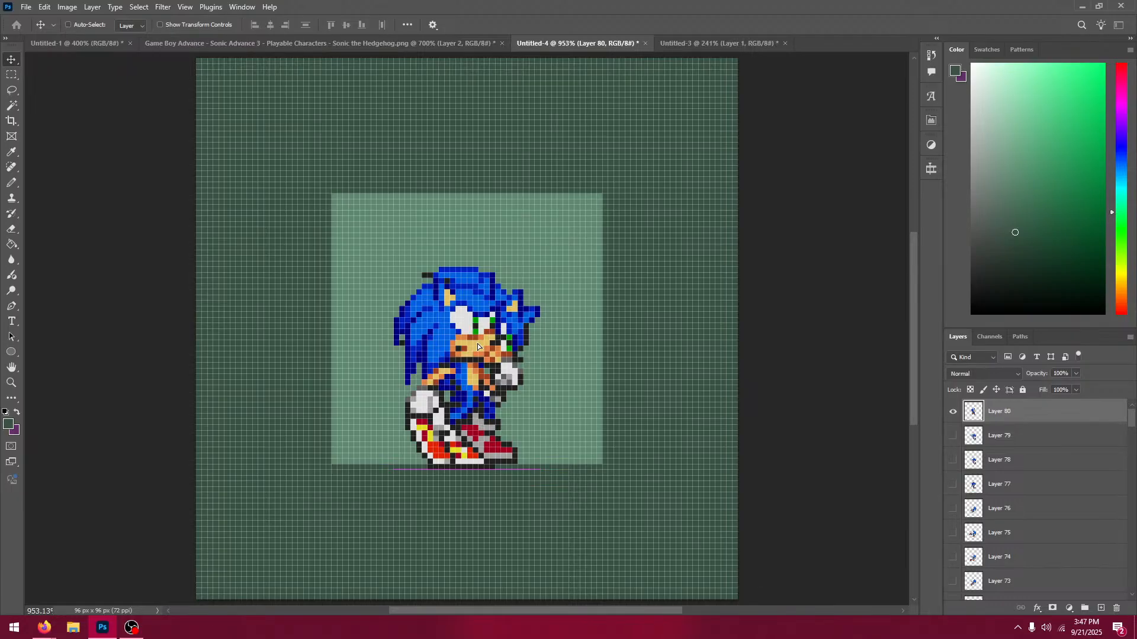
Step: Check the alignment of Layer 80 against Layer 79 and the reference sprite by toggling both layers, leaving them hidden
click(953, 418)
click(953, 418)
click(952, 436)
click(953, 413)
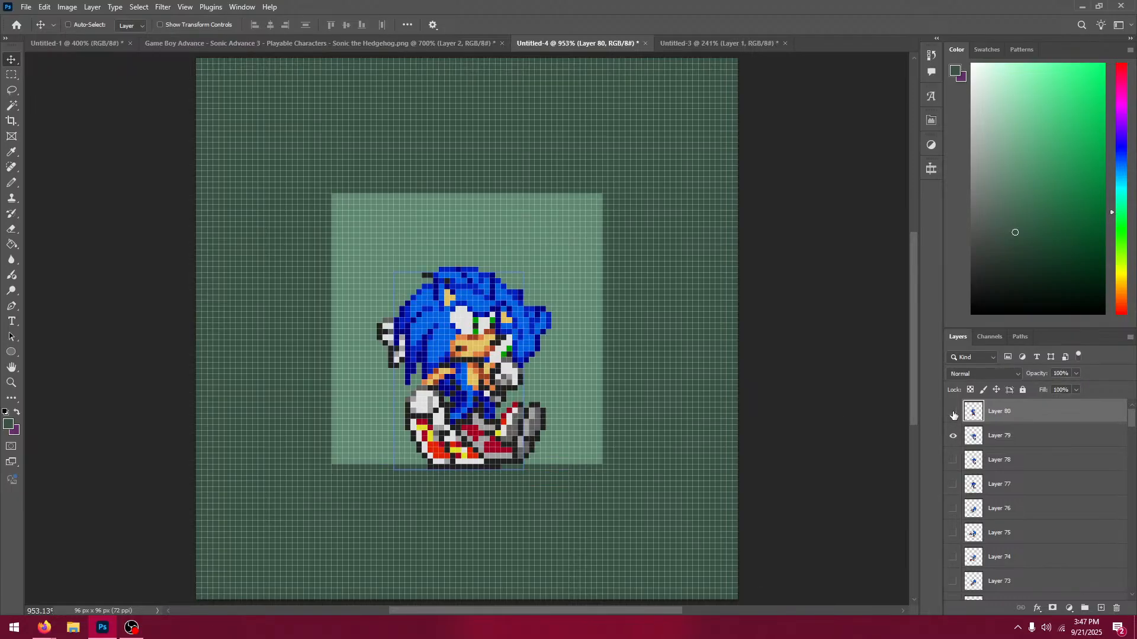
click(954, 416)
click(953, 416)
click(953, 436)
click(953, 416)
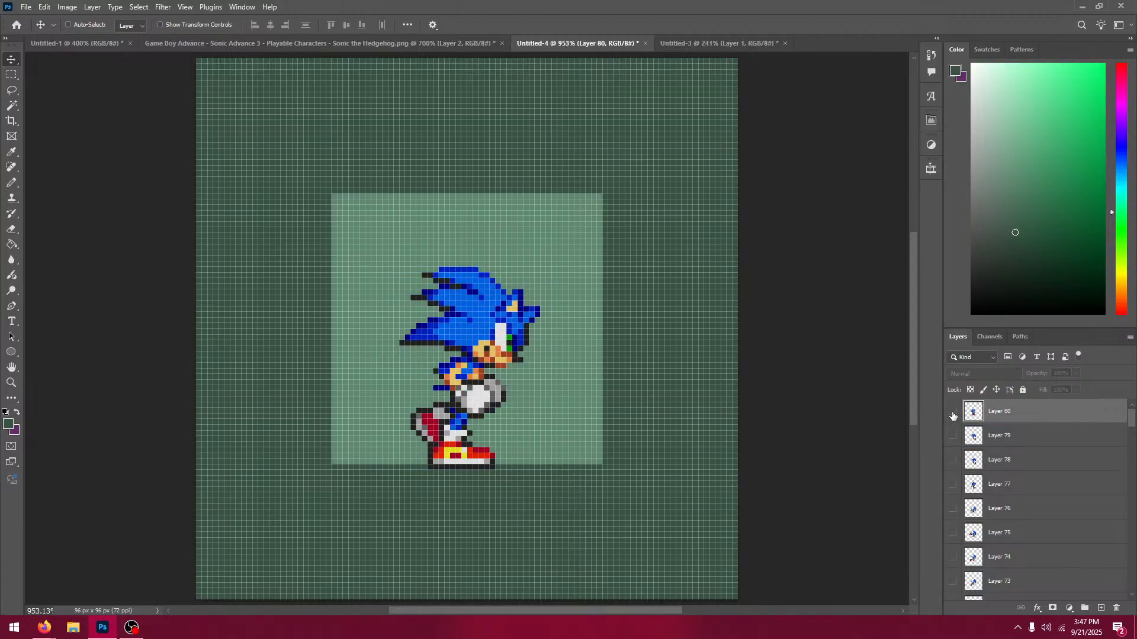
Step: Select and copy the second of the two arms-spread, left-facing poses on the sprite sheet
click(415, 47)
click(11, 75)
drag(365, 286, 389, 263)
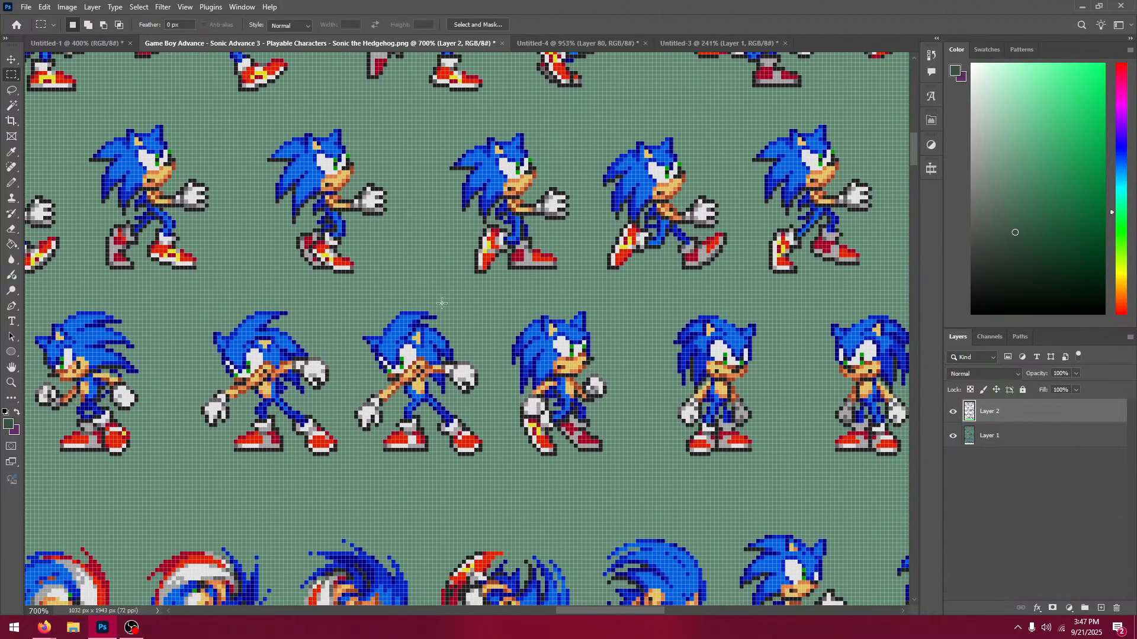
drag(342, 300, 443, 434)
drag(492, 466, 495, 468)
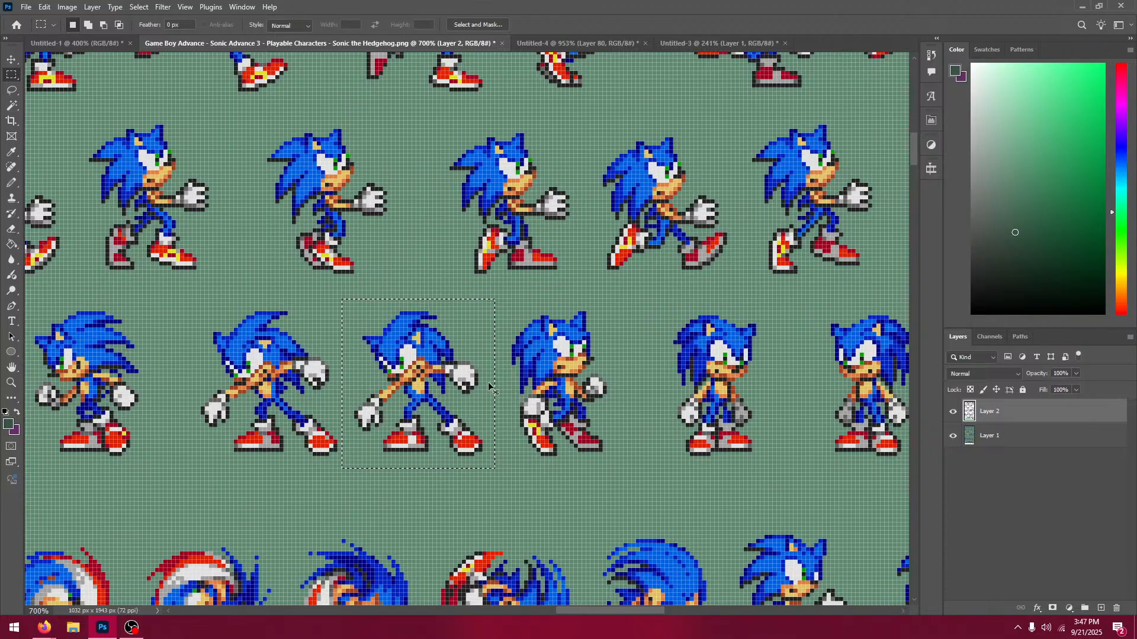
Step: Show Layer 80 in Untitled-4, paste the arms-spread pose and align its feet with the sprites beneath
click(526, 47)
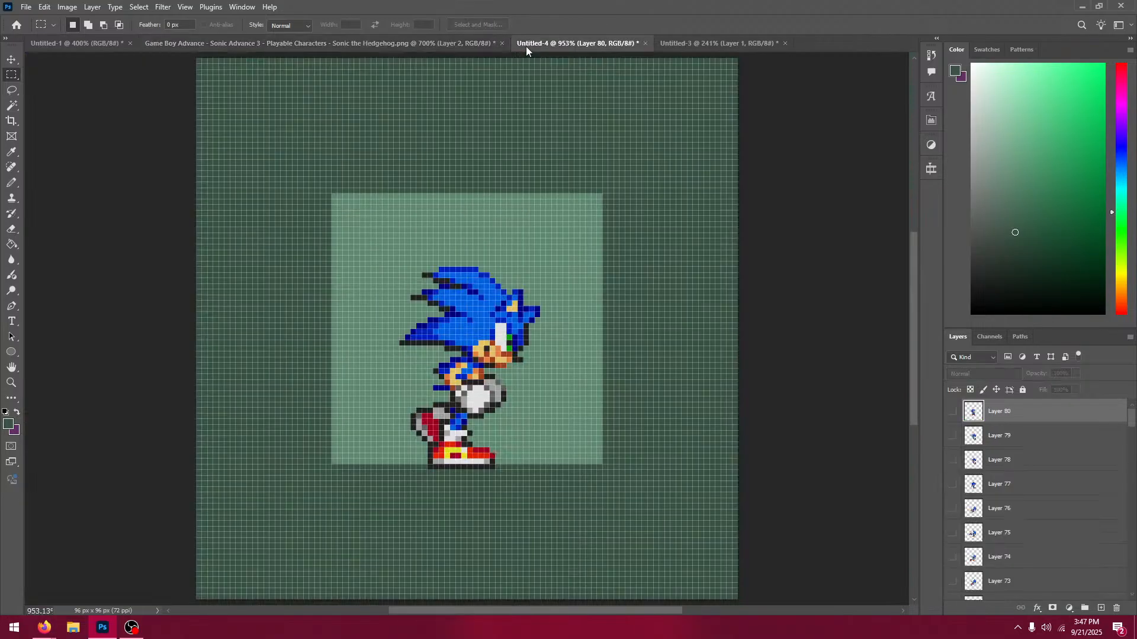
click(10, 58)
click(953, 413)
key(ctrl+v)
drag(481, 346, 468, 407)
Step: Compare Layer 81 with Layer 80 by toggling its visibility, and nudge it about 1 px right
click(952, 412)
click(953, 412)
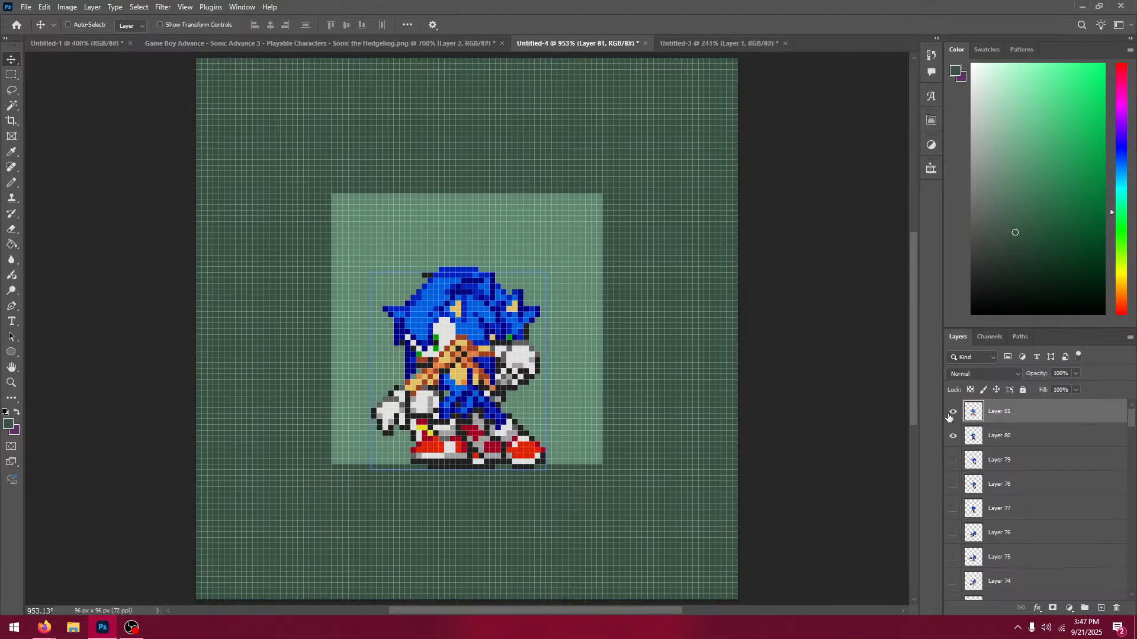
click(953, 412)
click(952, 413)
click(948, 413)
click(948, 413)
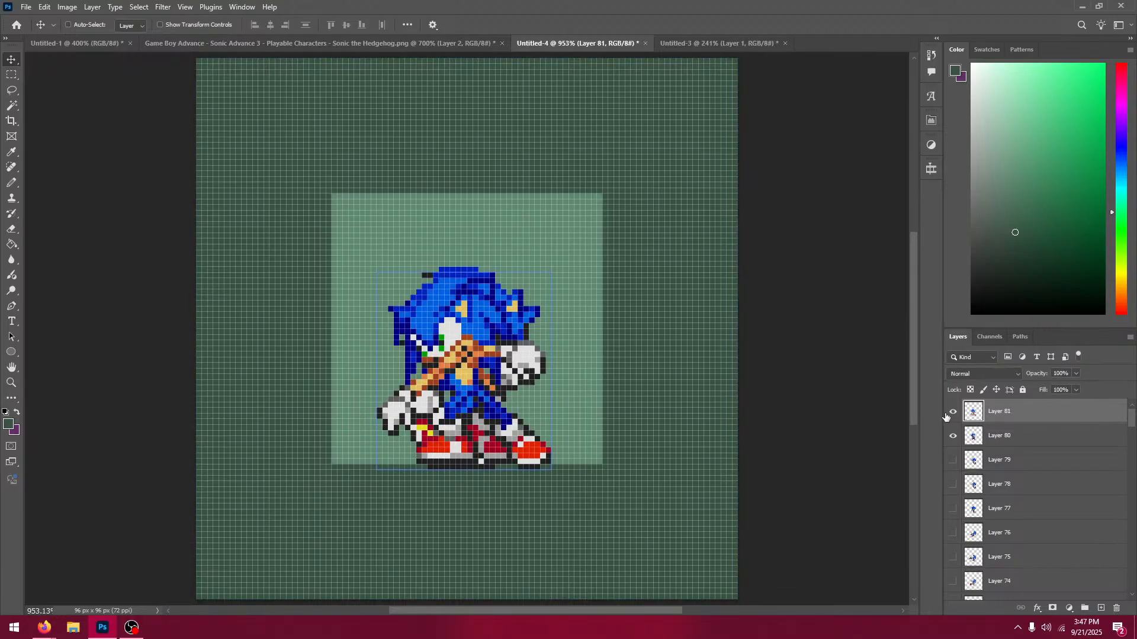
click(946, 414)
click(946, 414)
click(948, 413)
click(947, 413)
Step: Copy the first of the two arms-spread poses from the sprite sheet into Untitled-4 and align it over the Layer 81 sprite
click(379, 44)
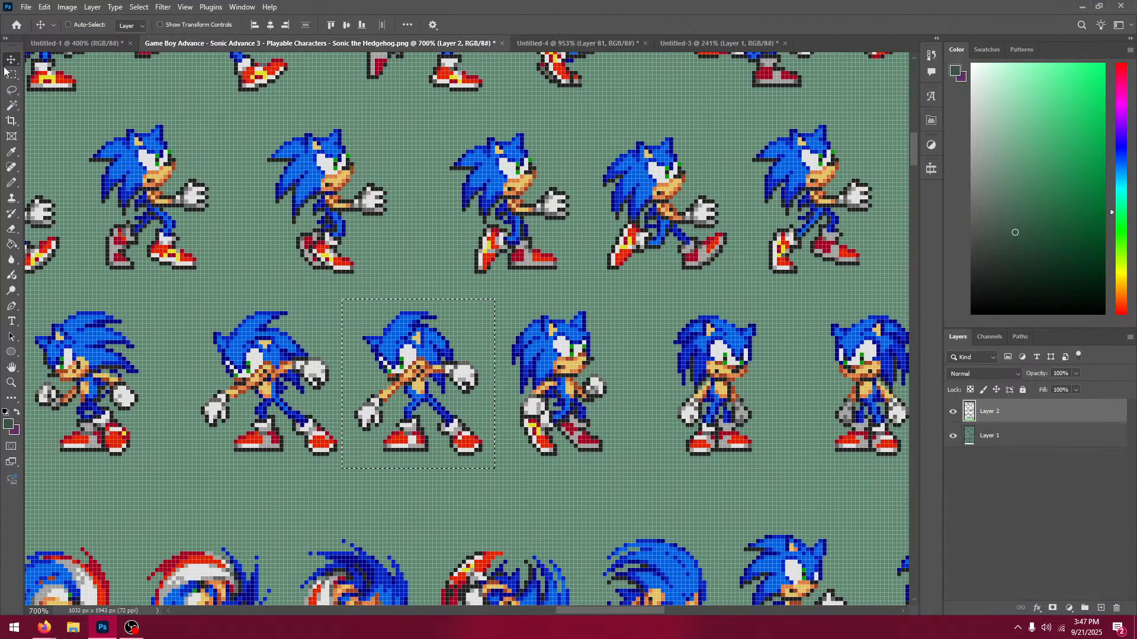
click(8, 73)
drag(290, 296, 334, 264)
drag(224, 260, 392, 428)
click(551, 41)
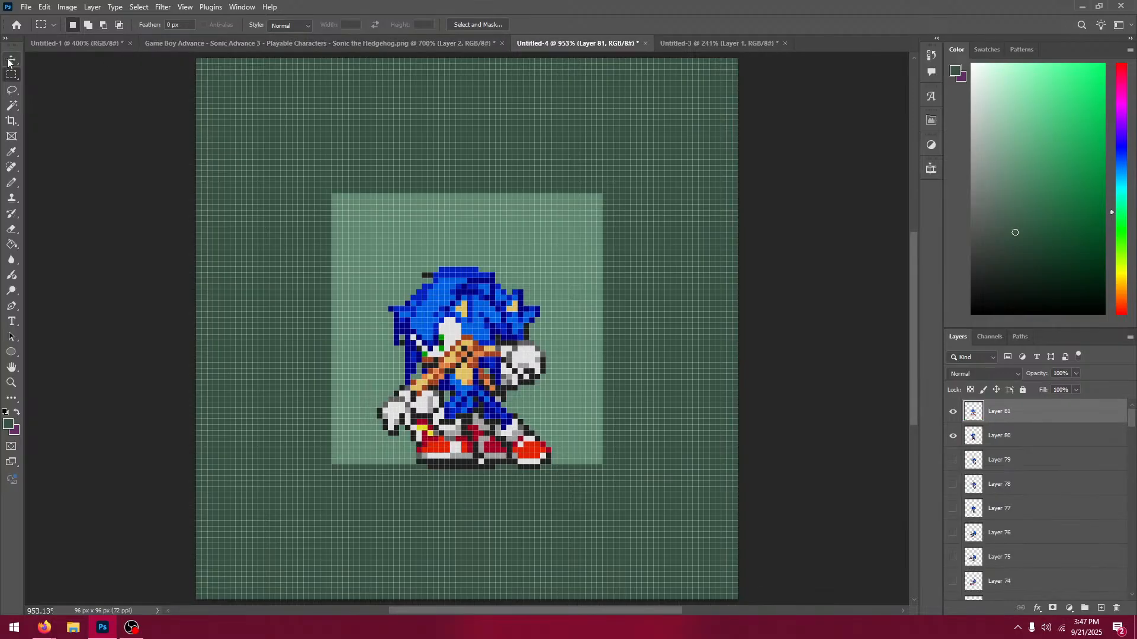
click(8, 61)
key(ctrl+v)
drag(452, 346, 446, 397)
Step: Compare Layers 80, 81 and 82 by toggling their visibility, leaving only Layer 82 of them shown
click(952, 411)
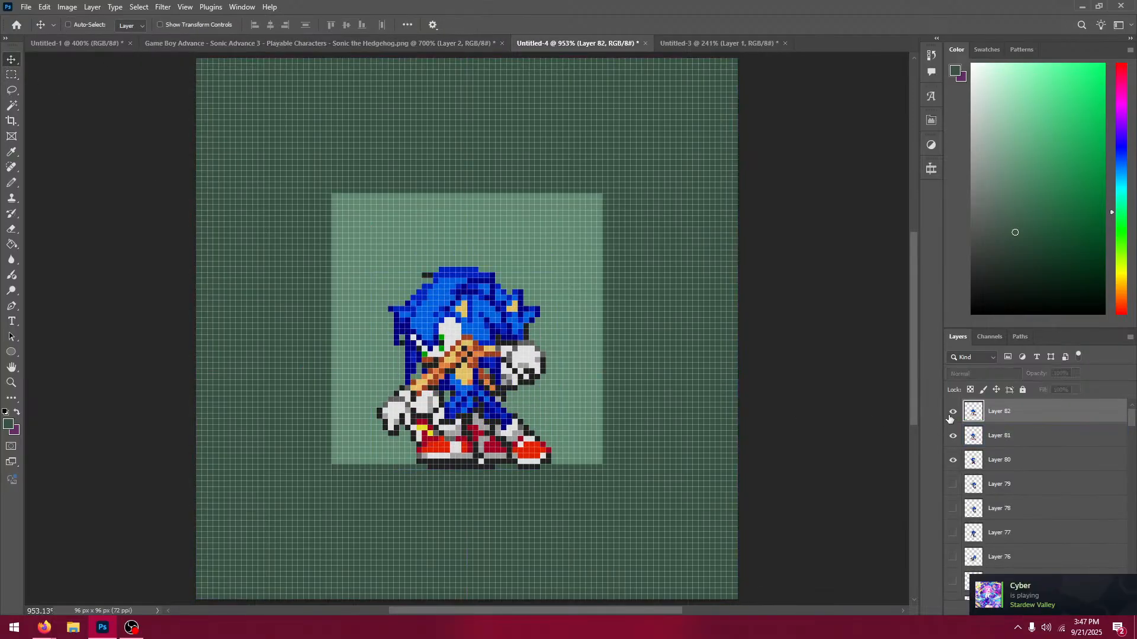
click(952, 414)
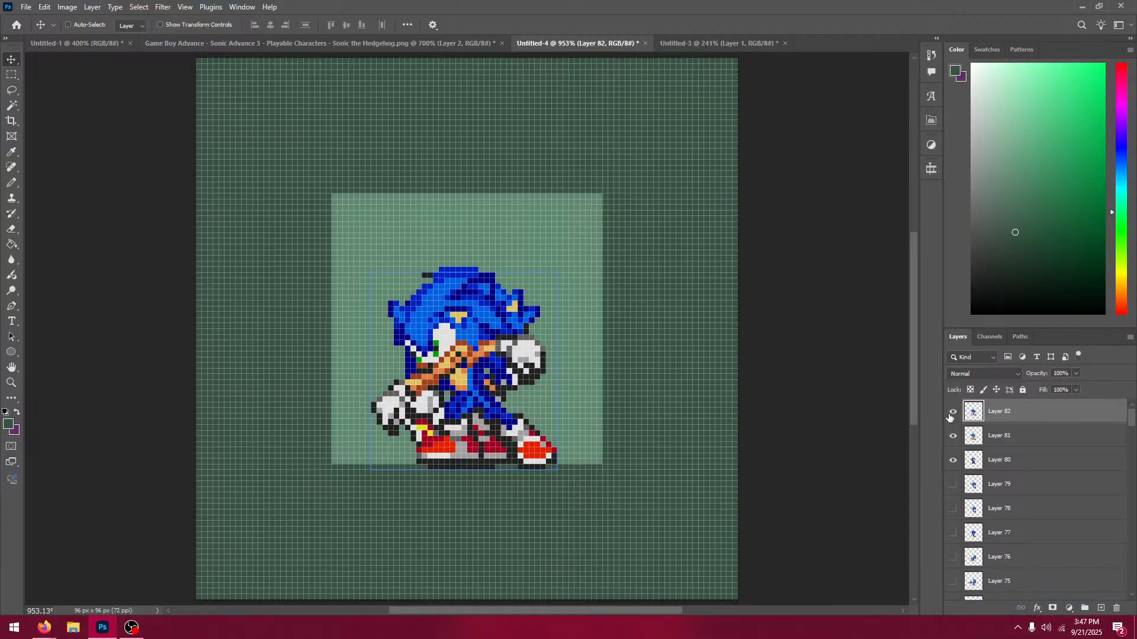
click(968, 437)
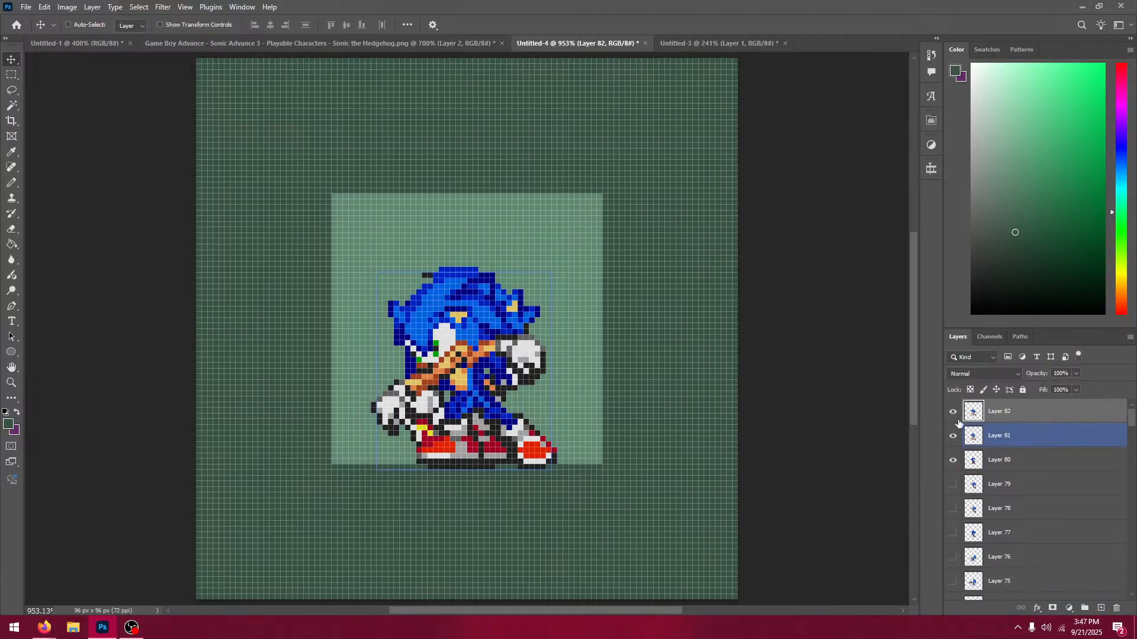
click(952, 412)
click(953, 436)
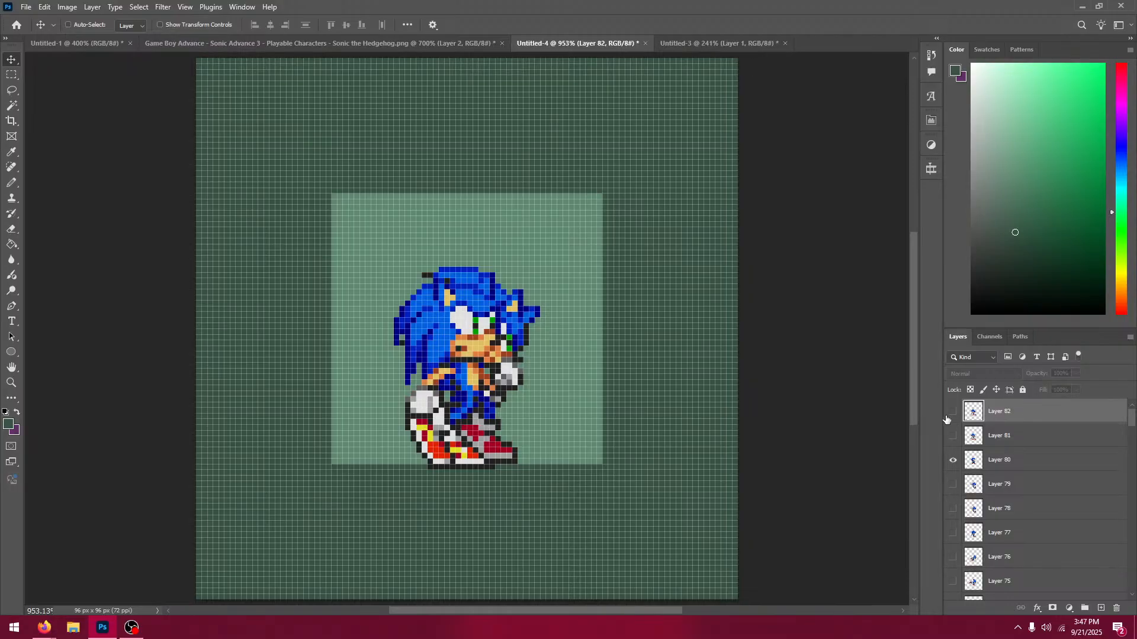
click(953, 412)
click(952, 460)
Step: Copy the left-facing standing pose preceding the arms-spread poses into Untitled-4 and align its feet with the Layer 82 sprite
click(385, 43)
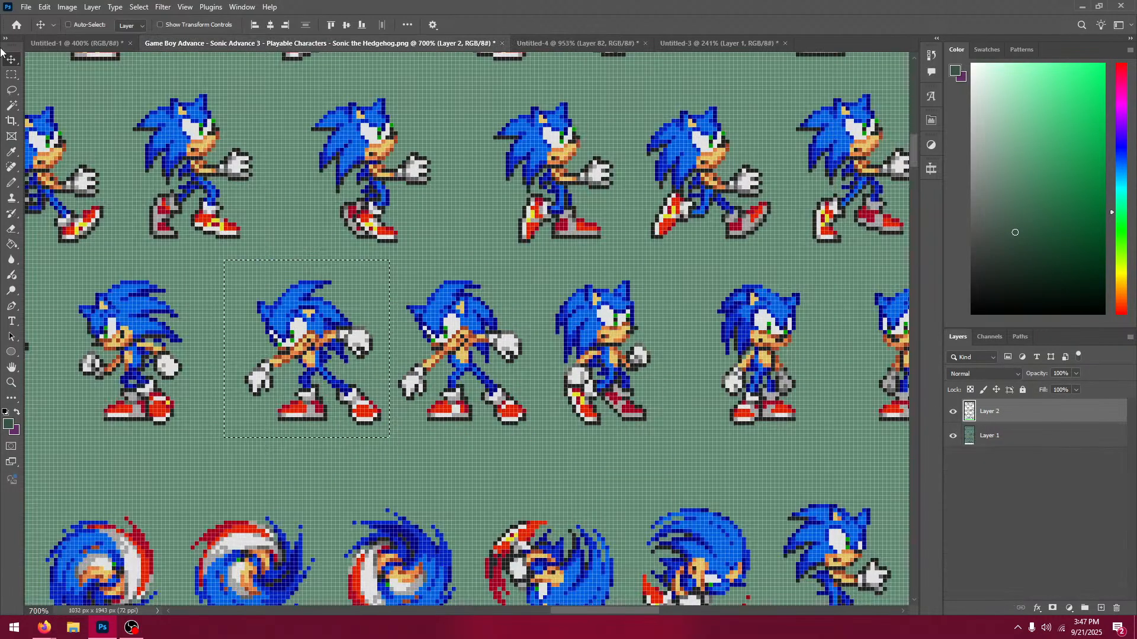
click(11, 74)
click(125, 287)
drag(67, 271, 196, 436)
click(577, 43)
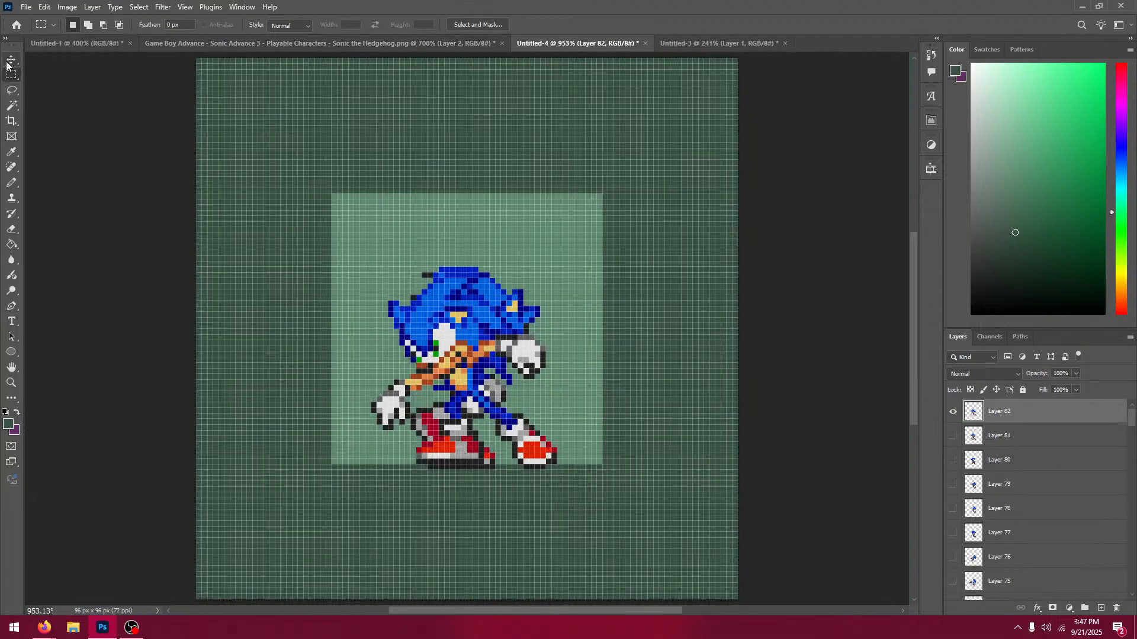
key(ctrl+v)
key(v)
drag(451, 286, 454, 329)
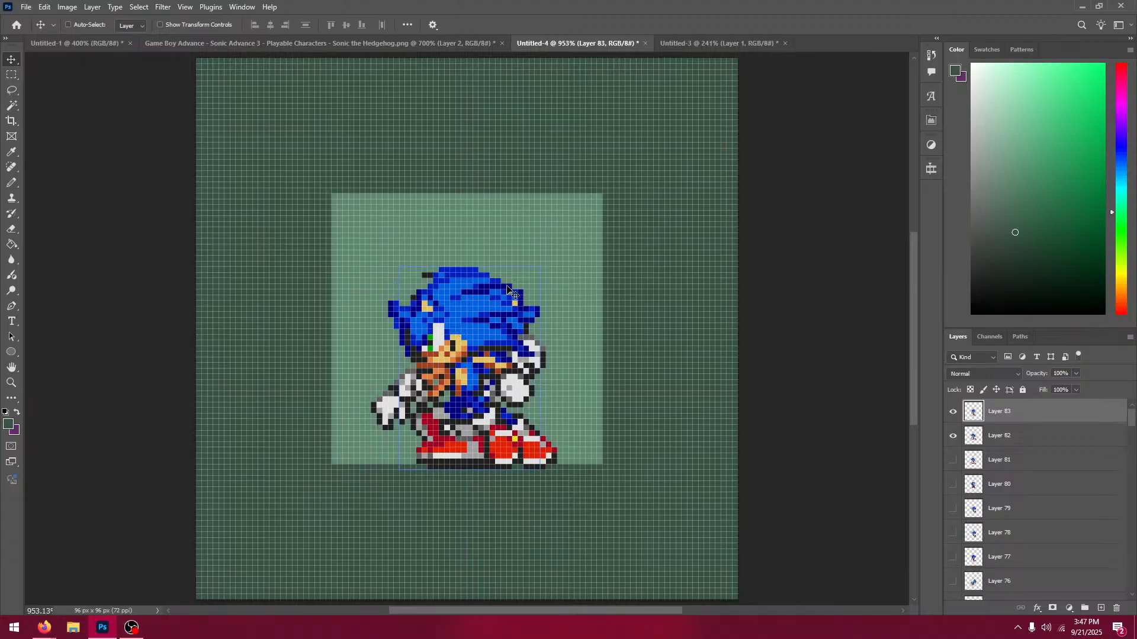
Step: Review the pose sequence and alignment on Layers 80 to 83 by hiding and showing the layers one after another
click(952, 413)
click(952, 414)
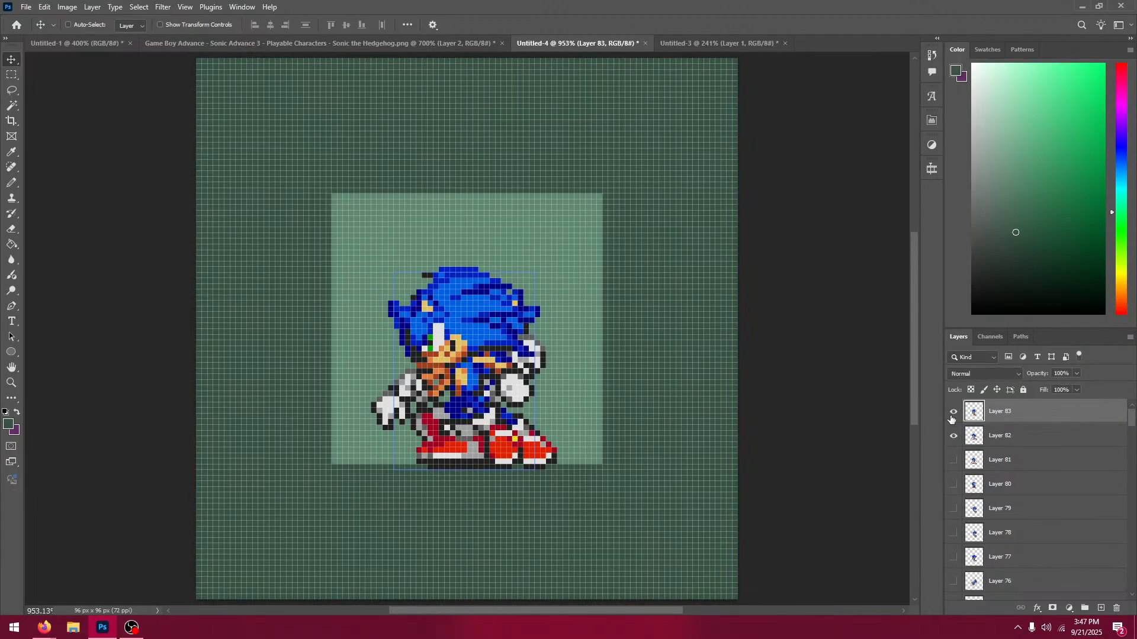
click(952, 413)
click(954, 437)
click(952, 483)
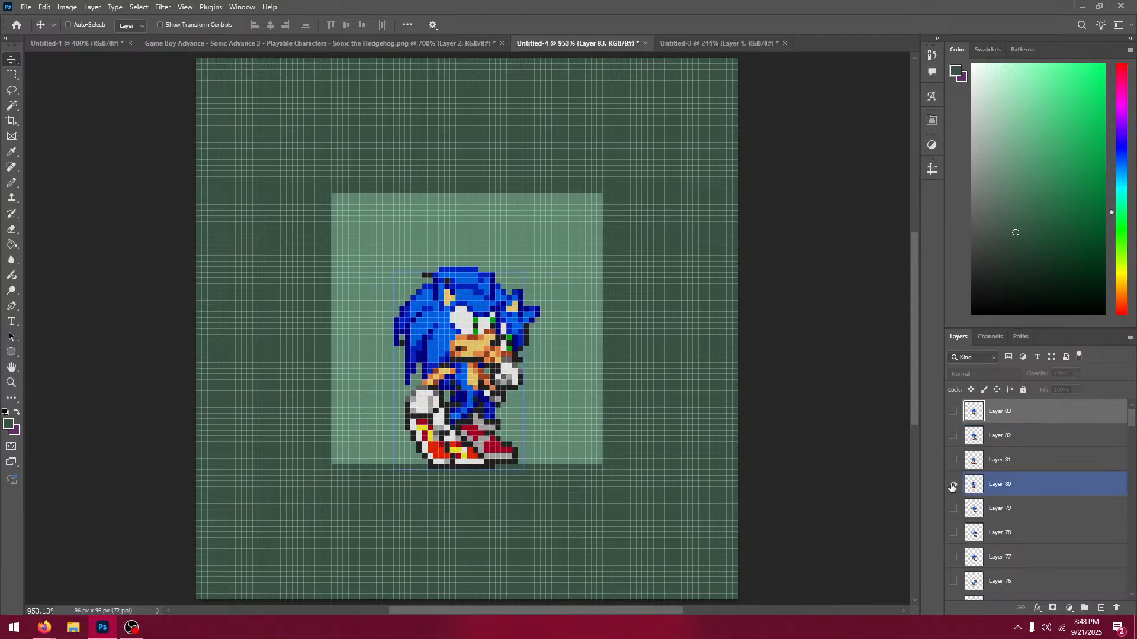
click(952, 460)
click(953, 436)
click(954, 410)
click(954, 410)
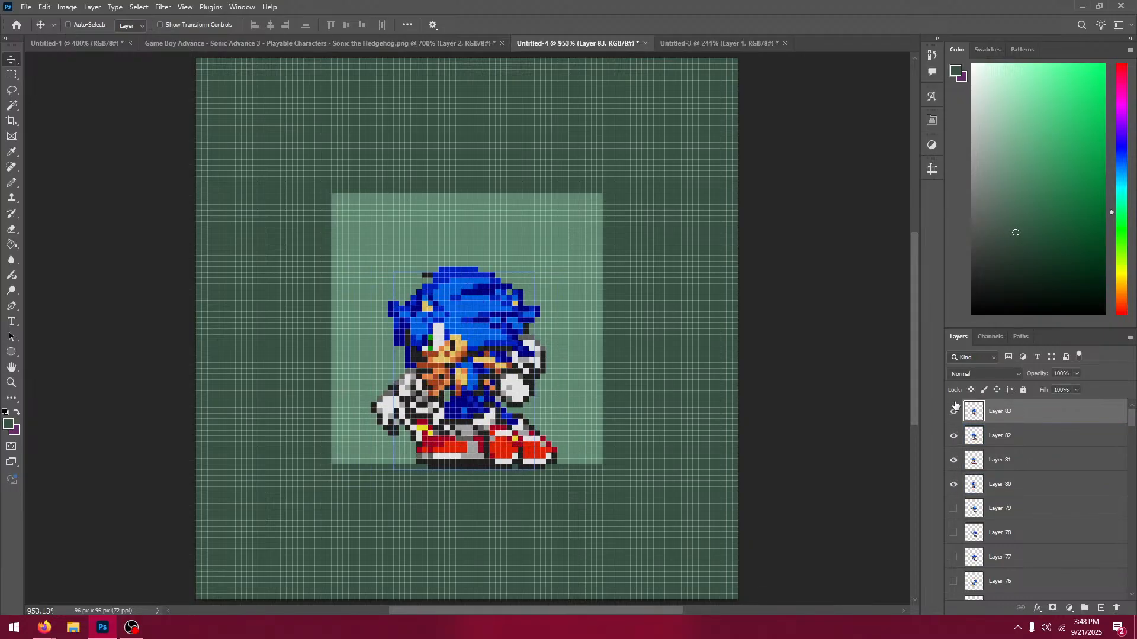
Step: Hide Layers 80, 81, 82 and 83 in Untitled-4
click(954, 411)
click(953, 435)
click(952, 460)
click(952, 484)
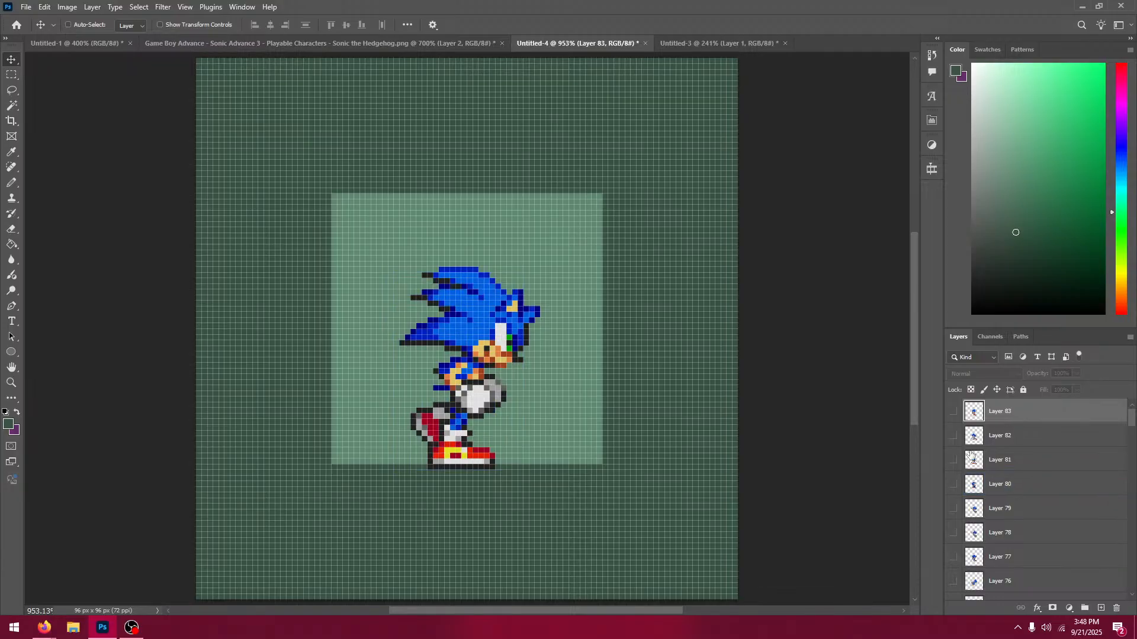
Step: Recolour the green highlights of the ball sprites on the Sonic Advance 3 sheet's Layer 2 with the light blue sampled from Untitled-3
click(272, 43)
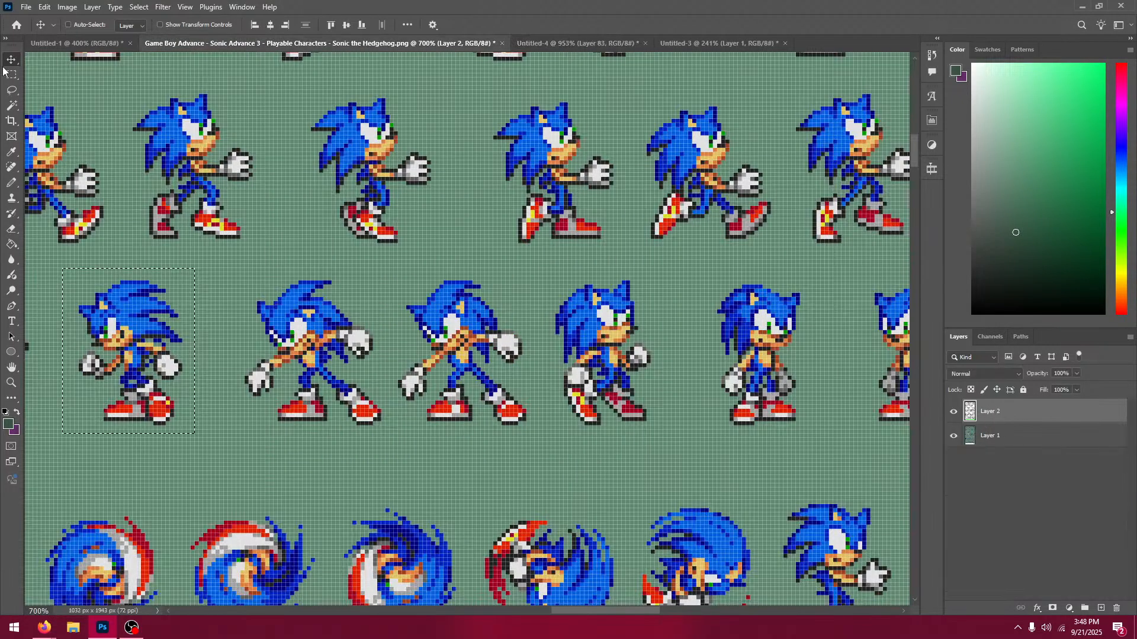
key(m)
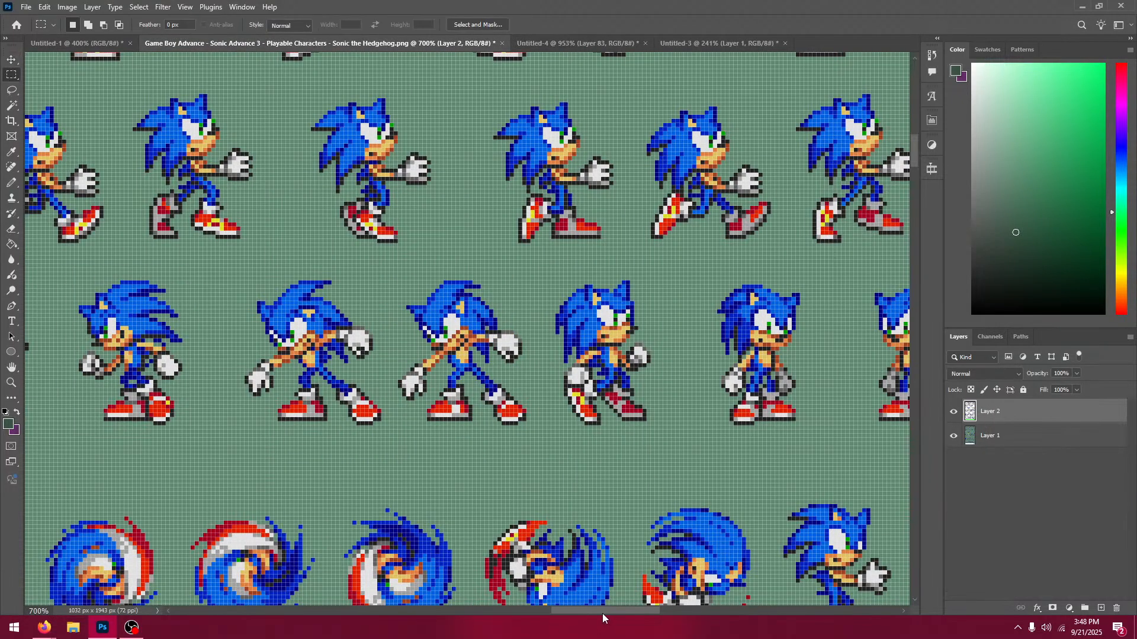
drag(602, 614, 351, 553)
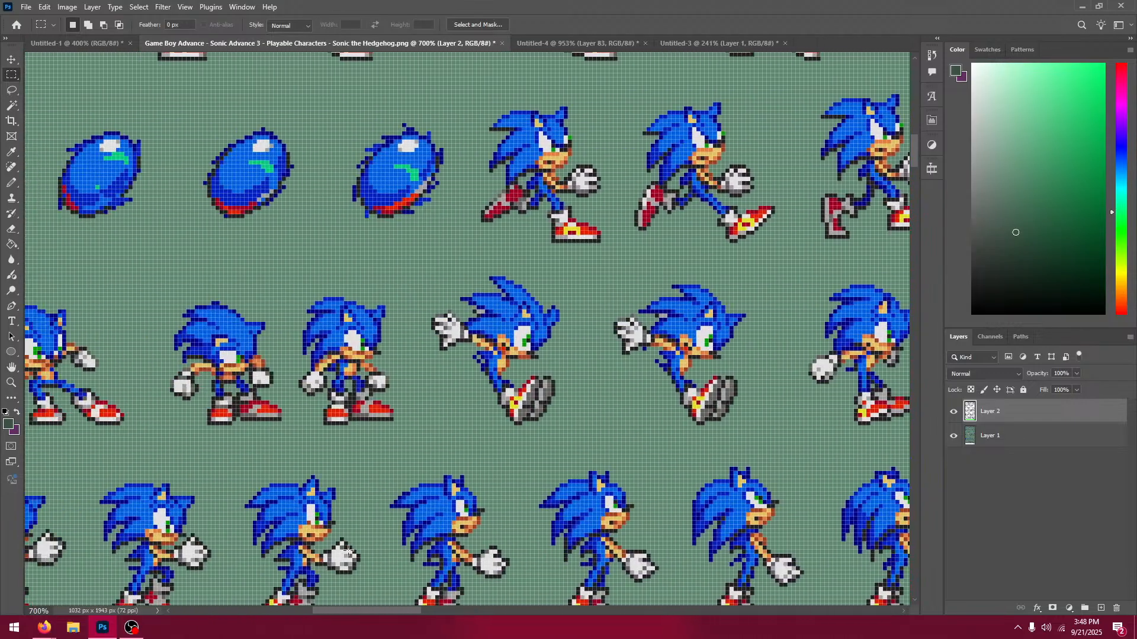
key(i)
click(247, 174)
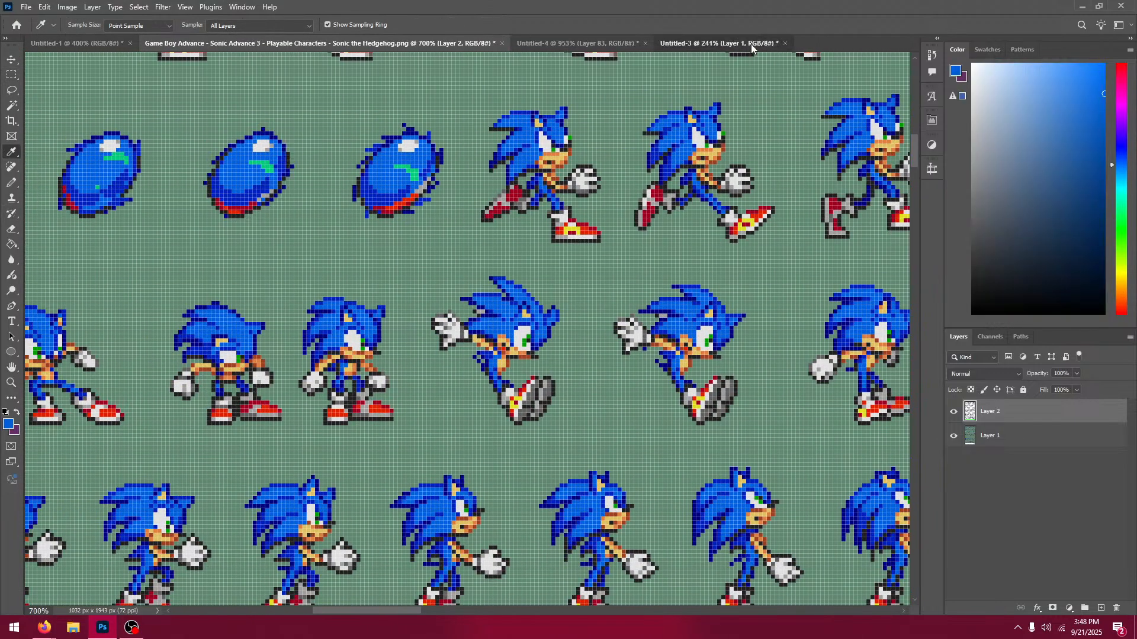
click(719, 43)
click(421, 200)
drag(421, 200, 430, 218)
click(249, 43)
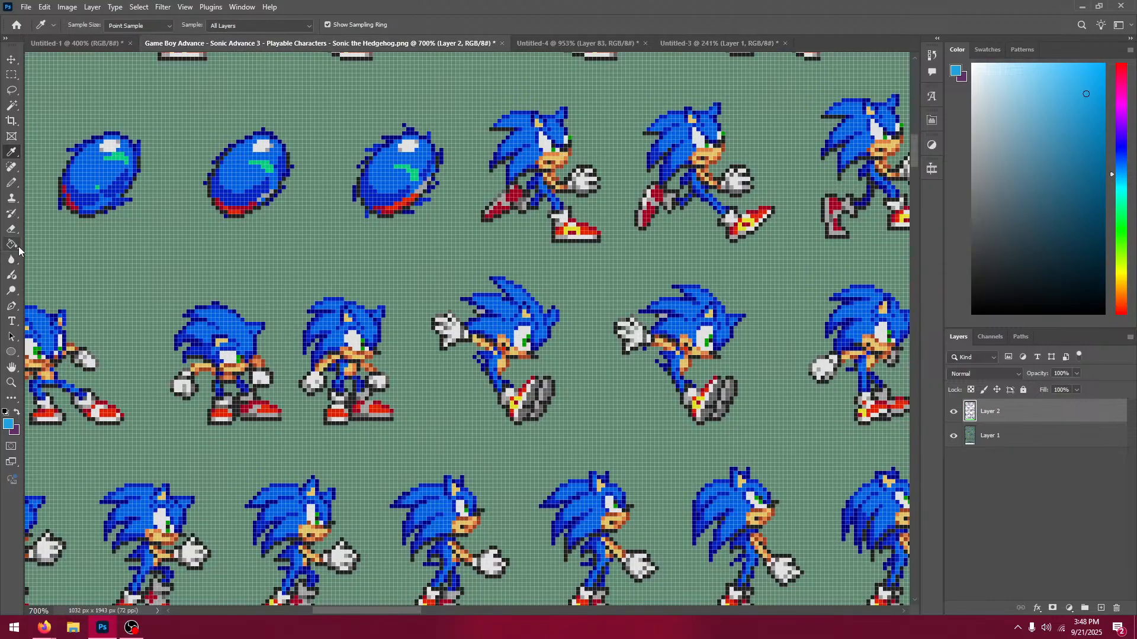
key(g)
click(122, 161)
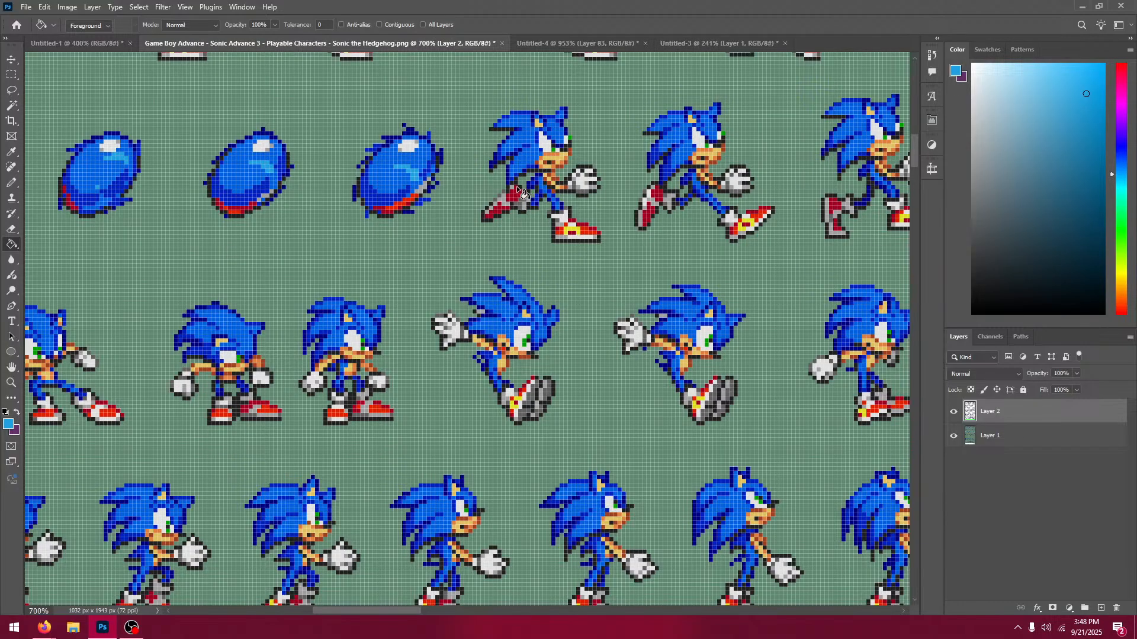
Step: Compare the recoloured sprites with the original sheet by toggling the visibility of Layer 2
scroll(517, 190, up, 1)
scroll(592, 548, down, 1)
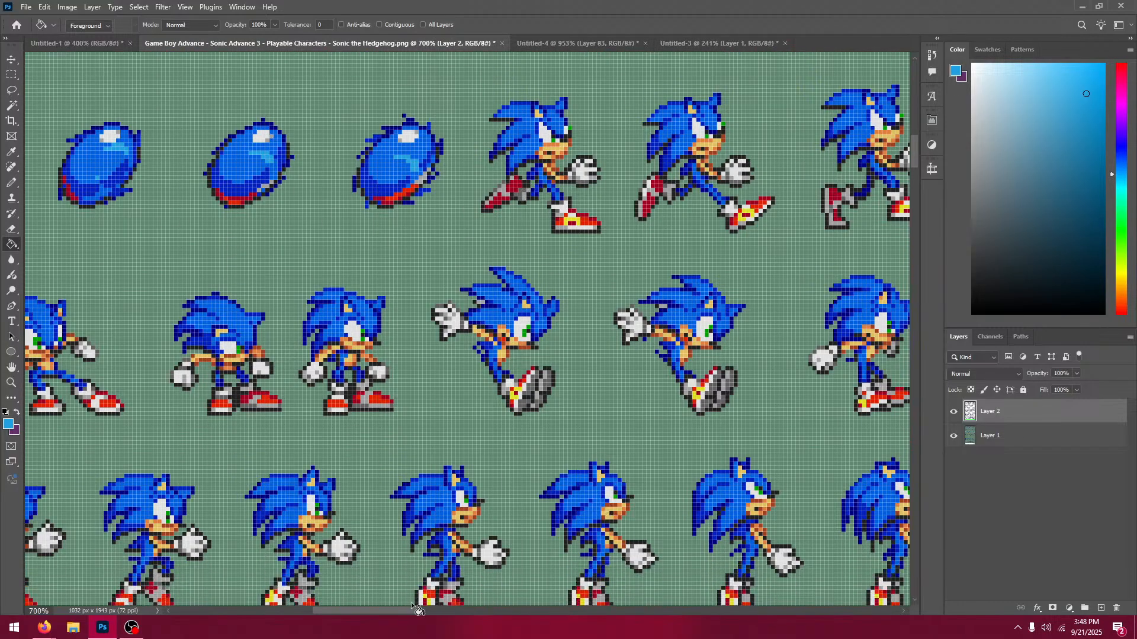
drag(399, 609, 777, 622)
click(953, 412)
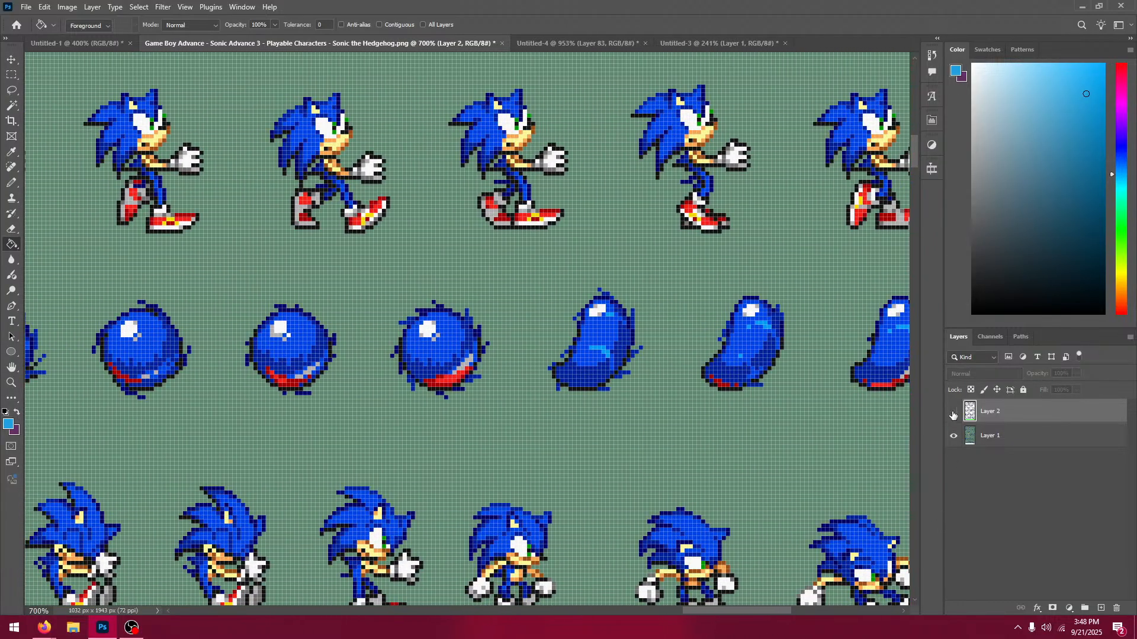
click(953, 412)
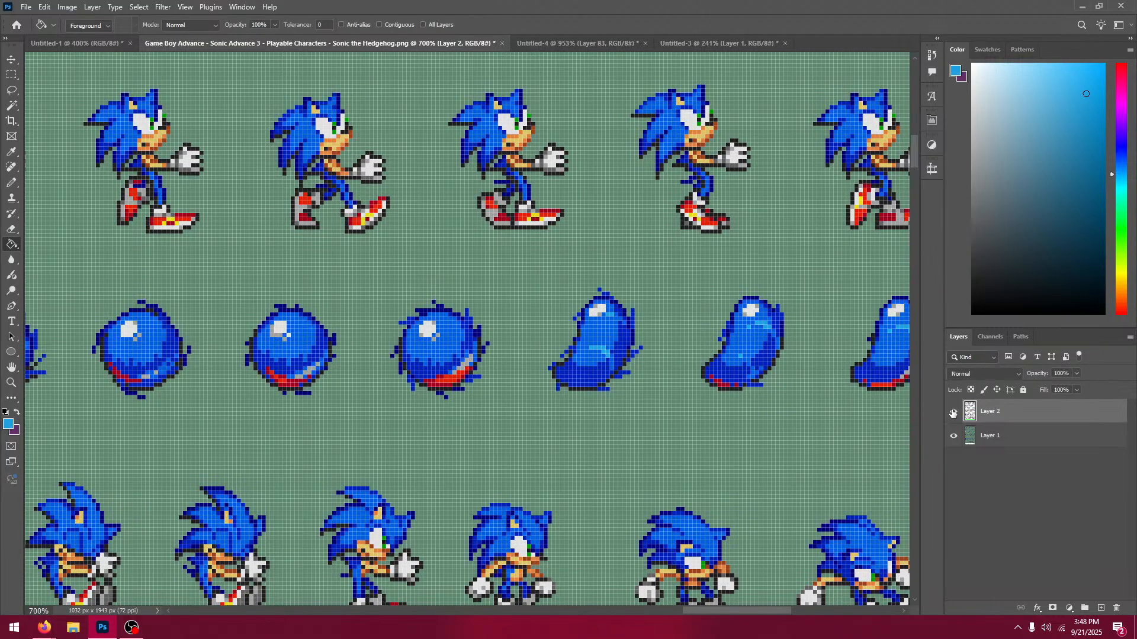
click(12, 75)
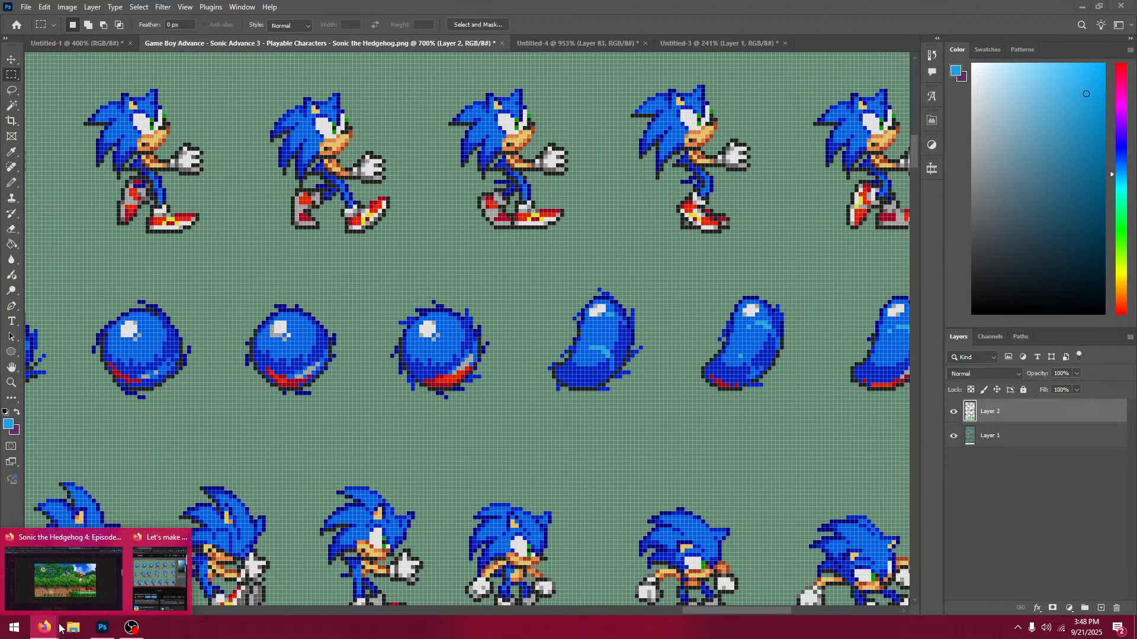
Step: Switch to Firefox and resume the paused Sonic 4 soundtrack video on YouTube
click(76, 597)
click(172, 13)
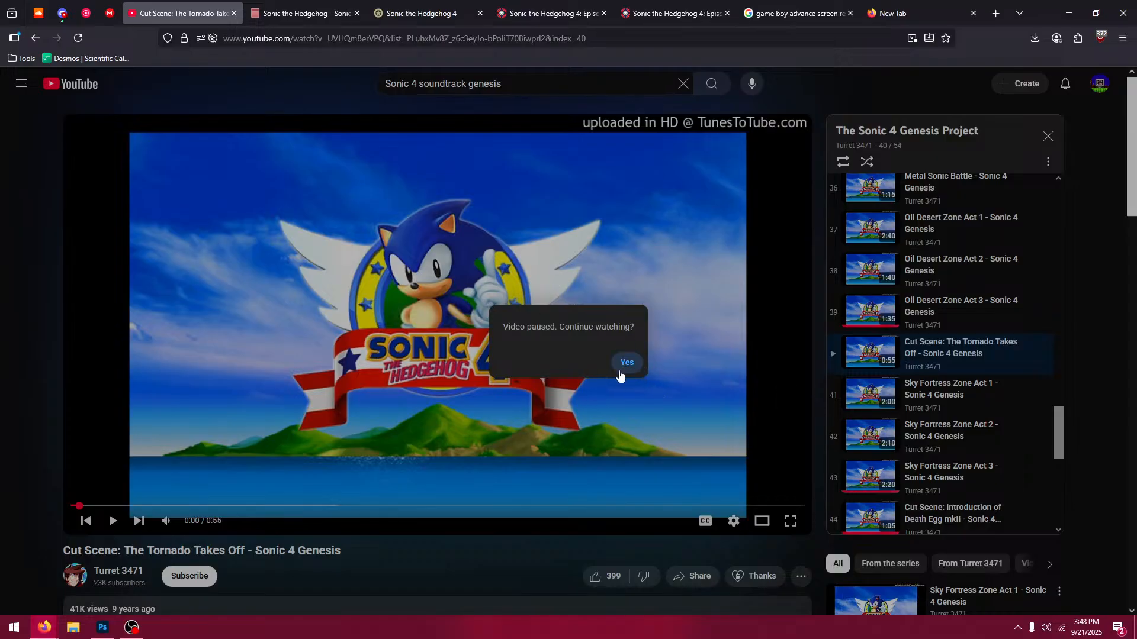
click(626, 362)
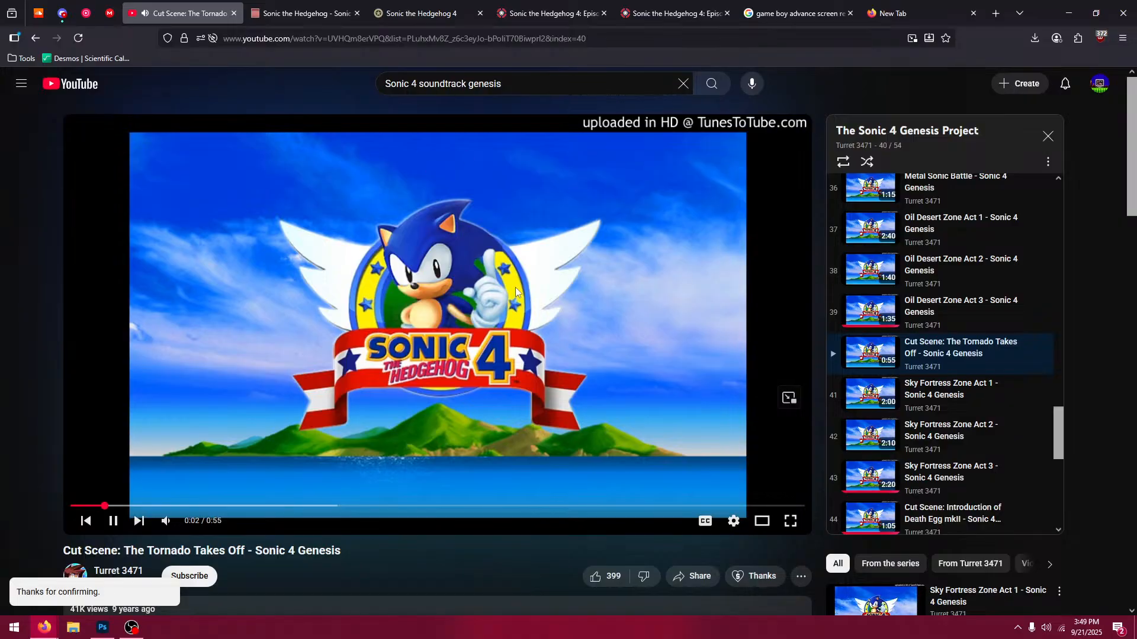
Step: Open the Sonic the Hedgehog sprite sheet of Sonic Advance on The Spriters Resource and copy its image
key(ctrl+Tab)
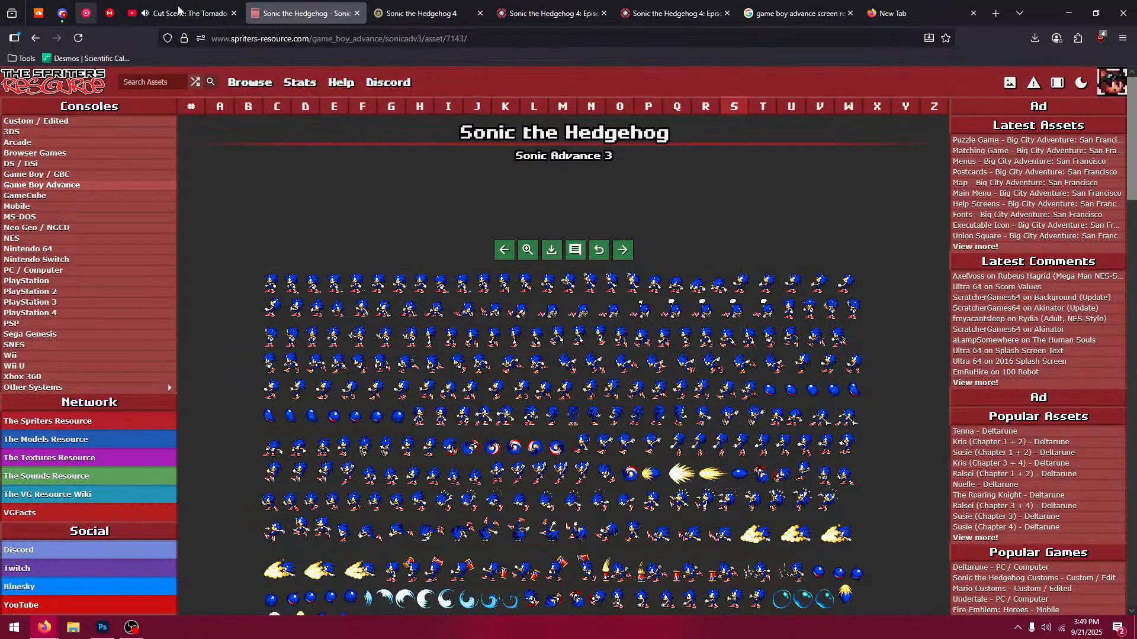
click(35, 40)
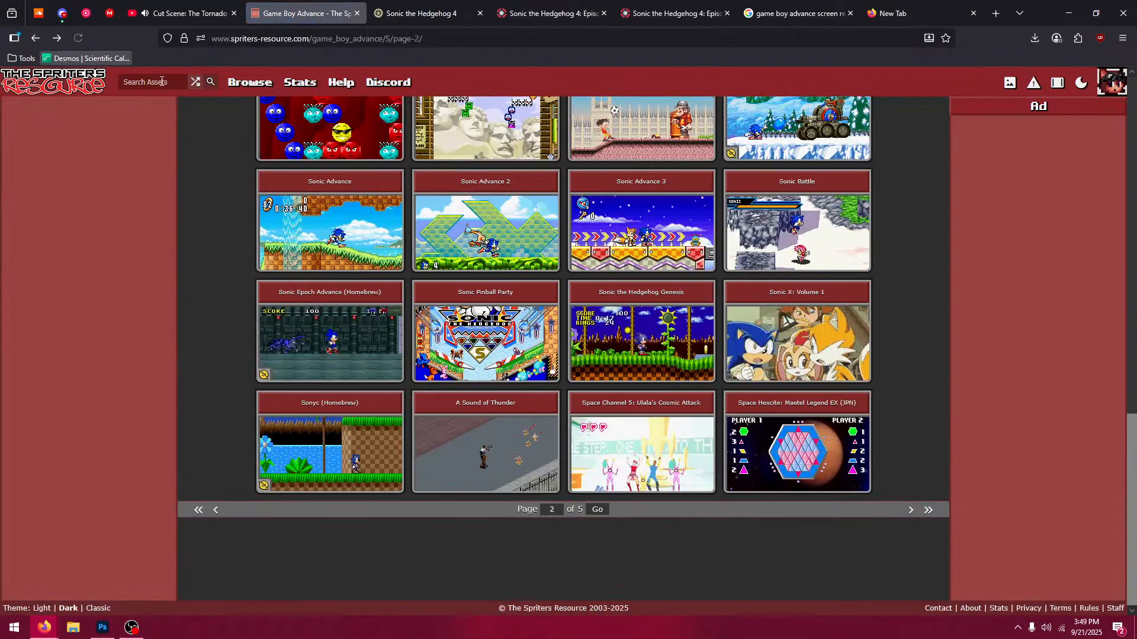
right_click(327, 219)
click(355, 226)
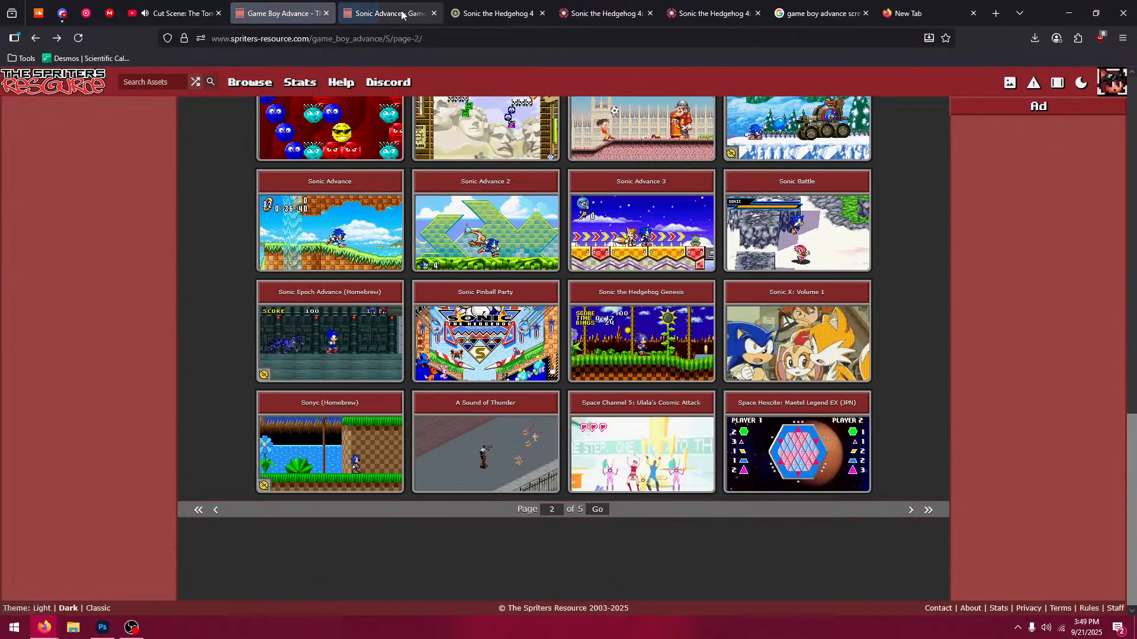
click(382, 13)
click(757, 506)
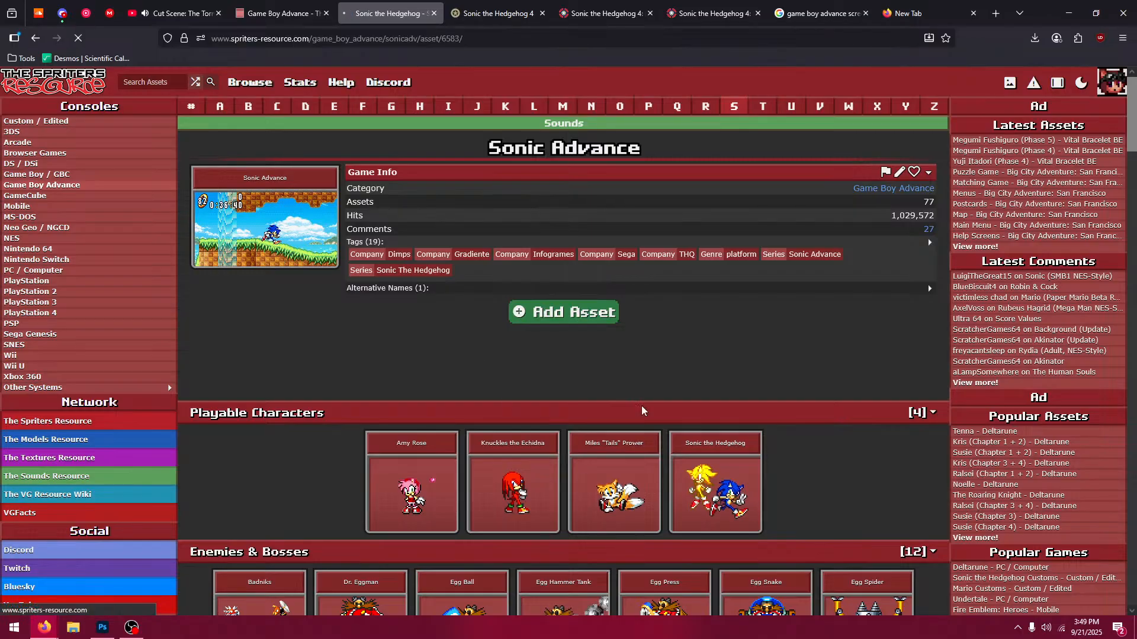
scroll(557, 349, down, 1)
right_click(546, 366)
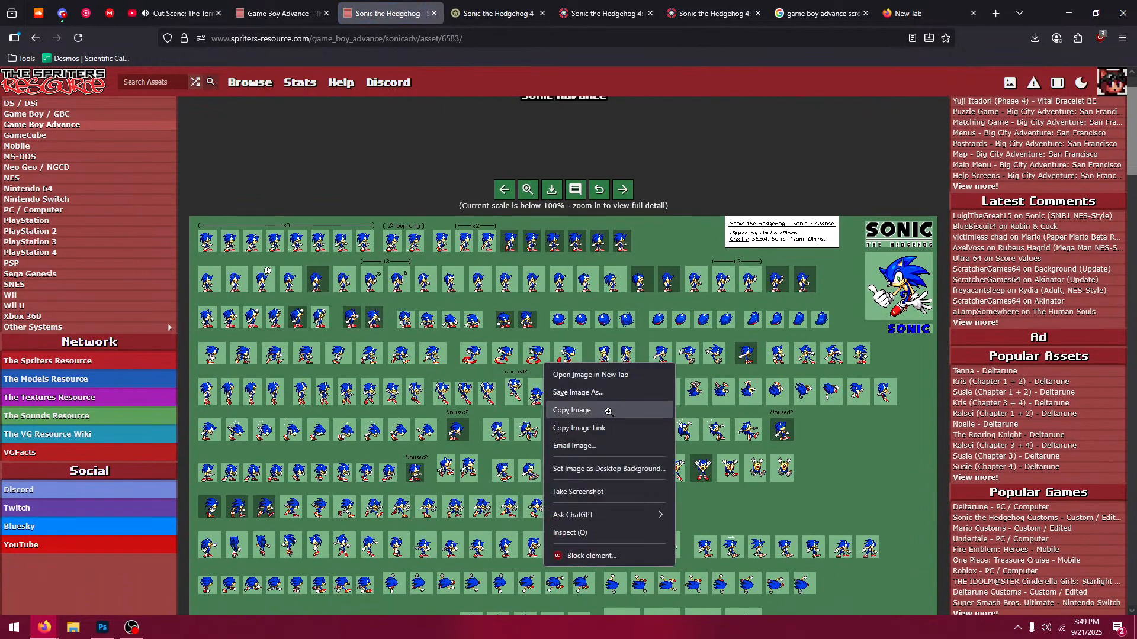
click(608, 412)
Step: Switch back to Photoshop and paste the copied Sonic Advance sheet as a new layer in the Sonic Advance 3 document
click(103, 627)
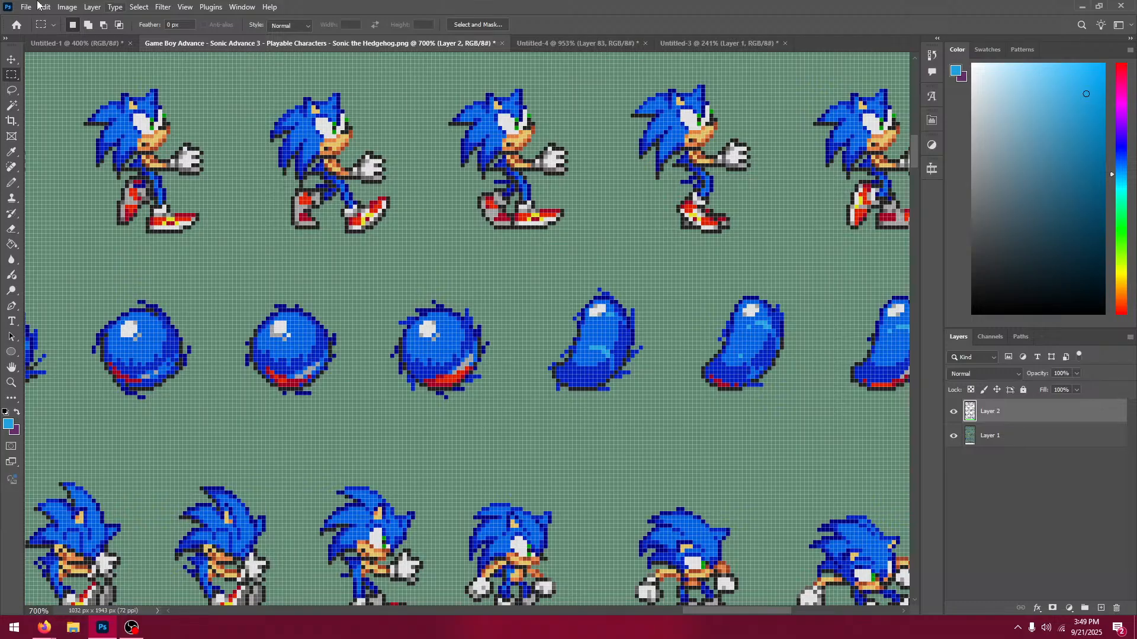
key(ctrl+0)
key(ctrl+v)
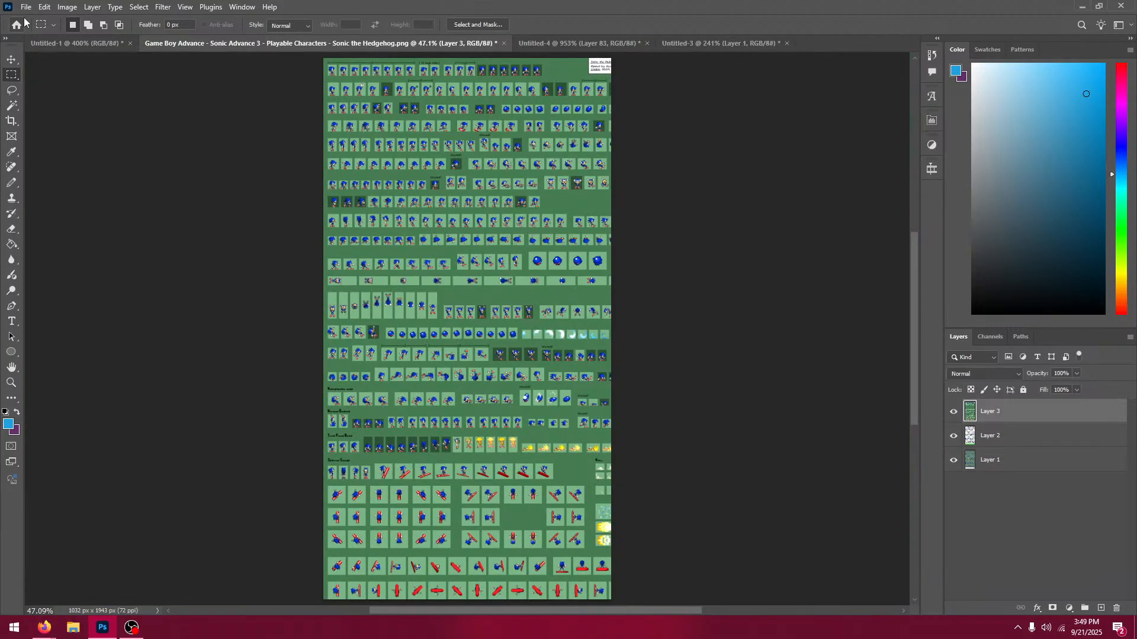
Step: Select and copy the row of four curled-up spinning sprites above the "Multiplayer only" heading on the pasted sheet
key(ctrl+1)
drag(325, 195, 485, 145)
key(ctrl+plus)
key(ctrl+plus)
key(ctrl+plus)
key(ctrl+plus)
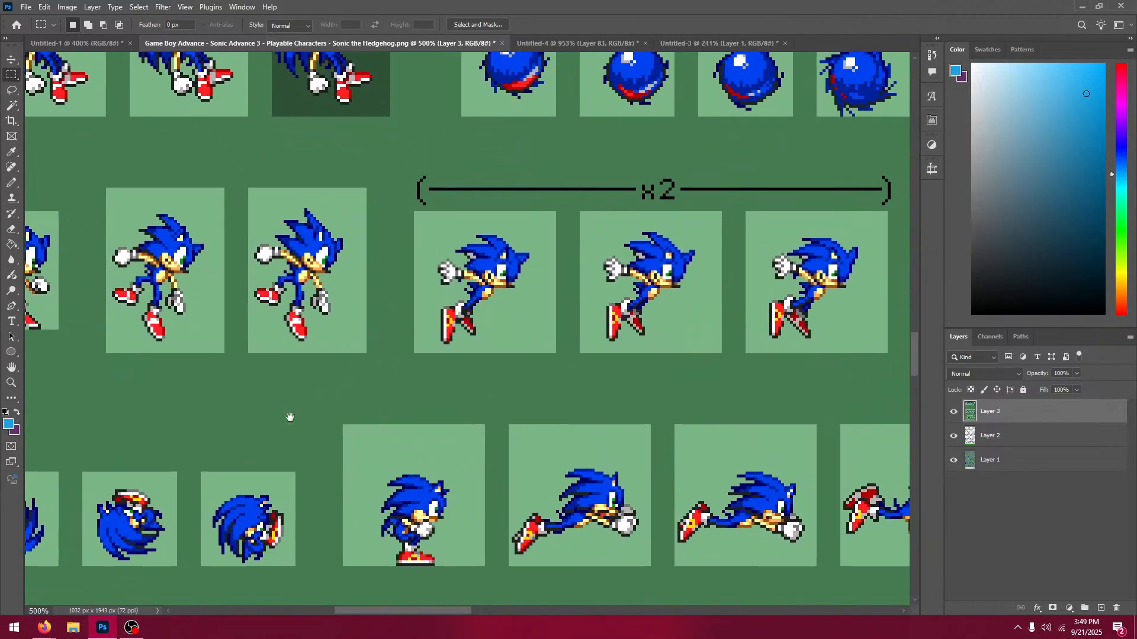
drag(290, 417, 556, 281)
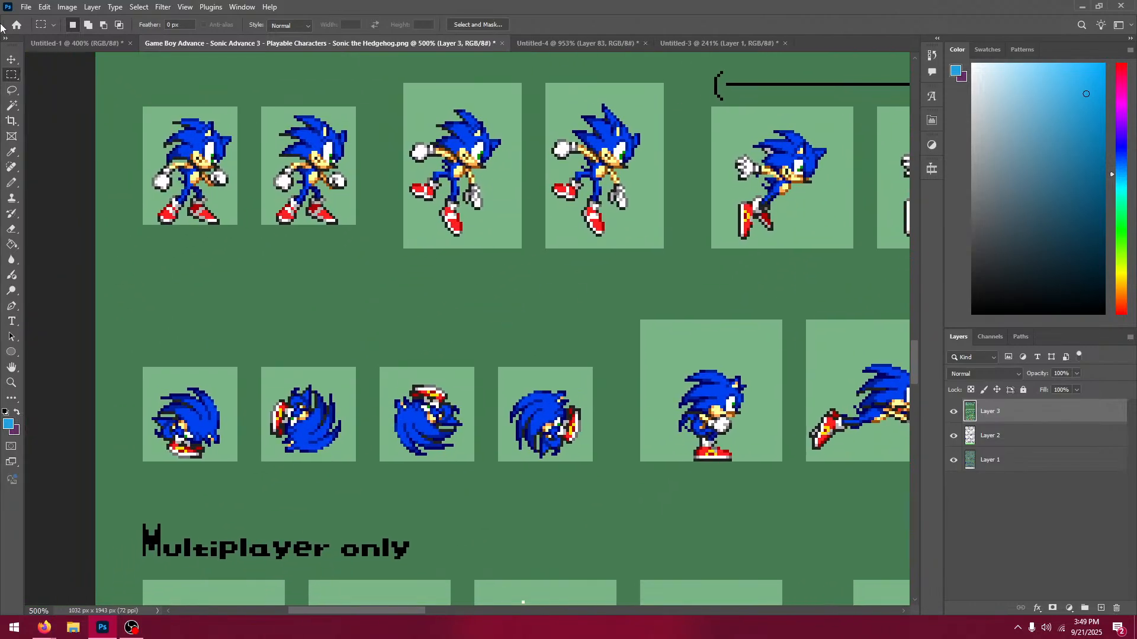
drag(96, 326, 604, 484)
Step: Undo the full-sheet paste, then paste only the four spinning sprites and move them up over the running poses
key(ctrl+z)
drag(647, 245, 383, 592)
drag(559, 257, 375, 634)
drag(580, 86, 368, 631)
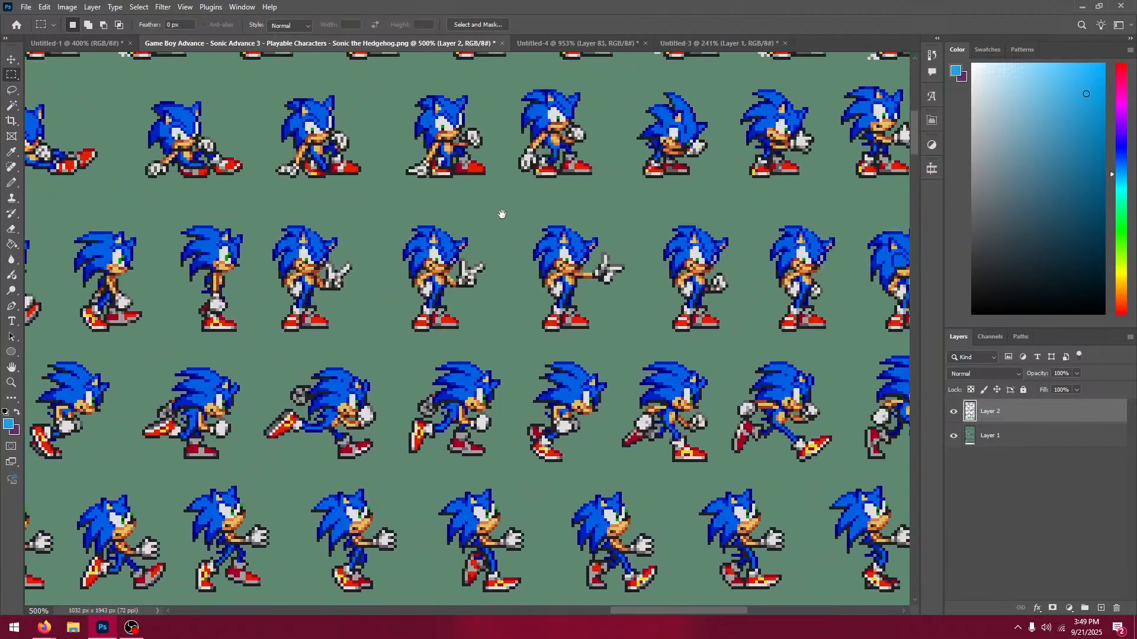
drag(499, 213, 176, 47)
key(ctrl+v)
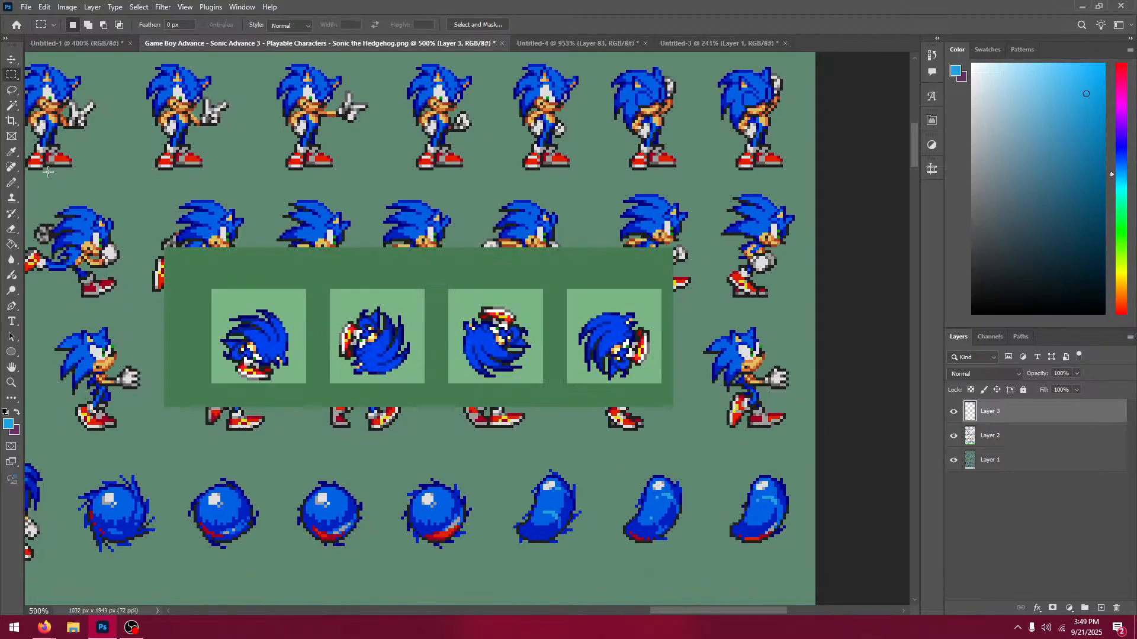
click(8, 62)
drag(350, 308, 291, 195)
Step: Add a new layer above the pasted spinning sprites and fill it with bright green
click(1102, 608)
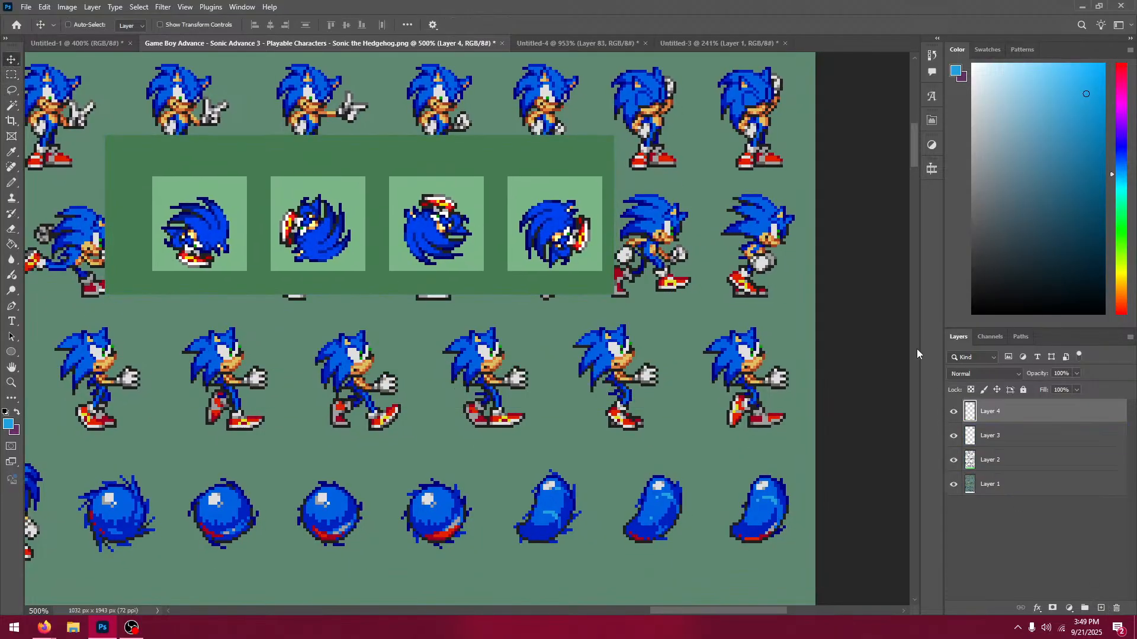
click(11, 244)
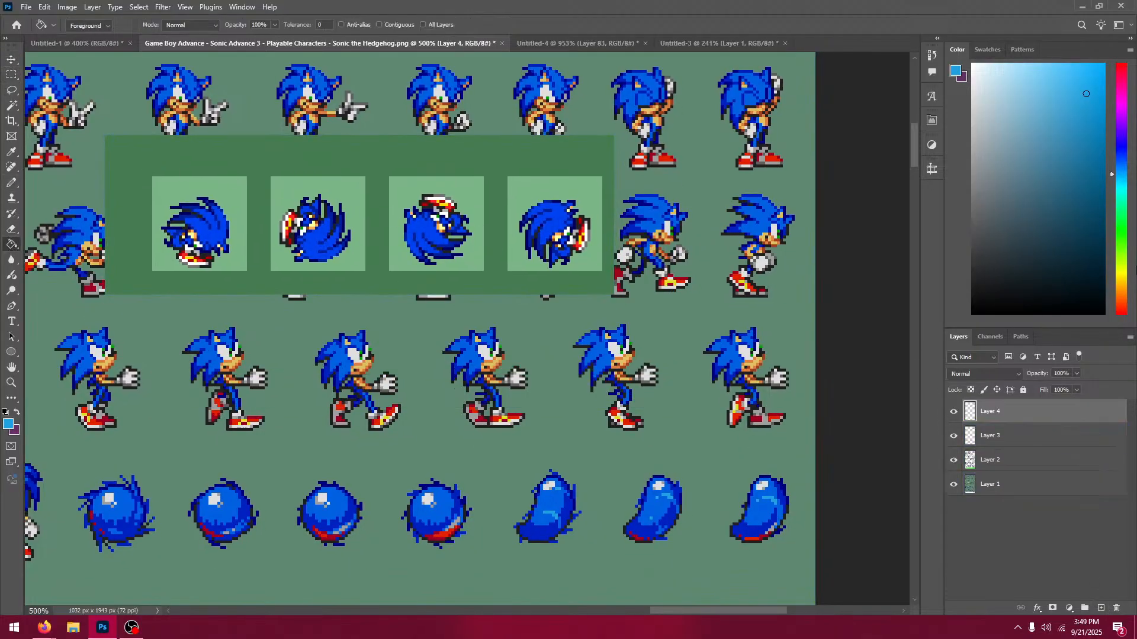
click(1116, 234)
click(1121, 5)
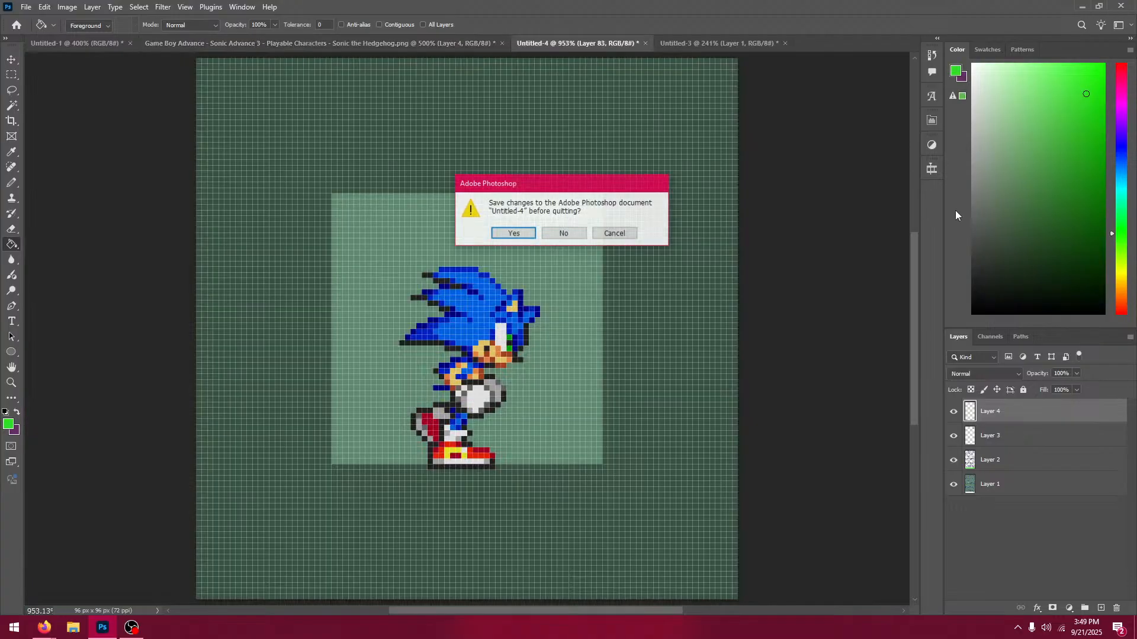
click(614, 234)
click(399, 45)
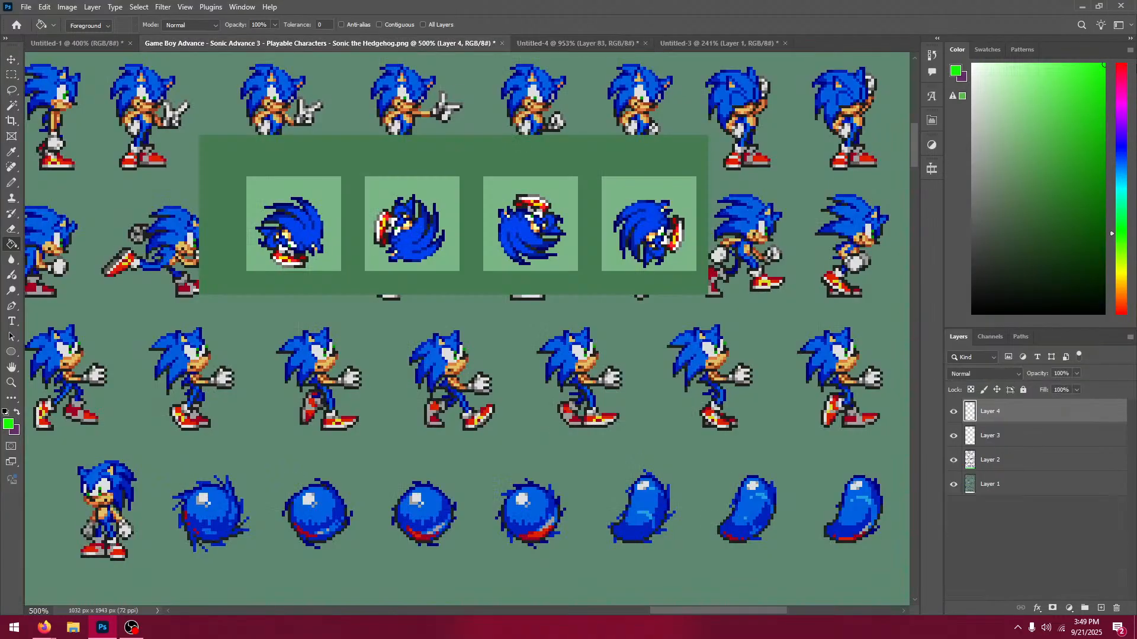
click(684, 305)
Step: Clip the green layer to the pasted sprites' layer and set its opacity to 50%
right_click(1042, 411)
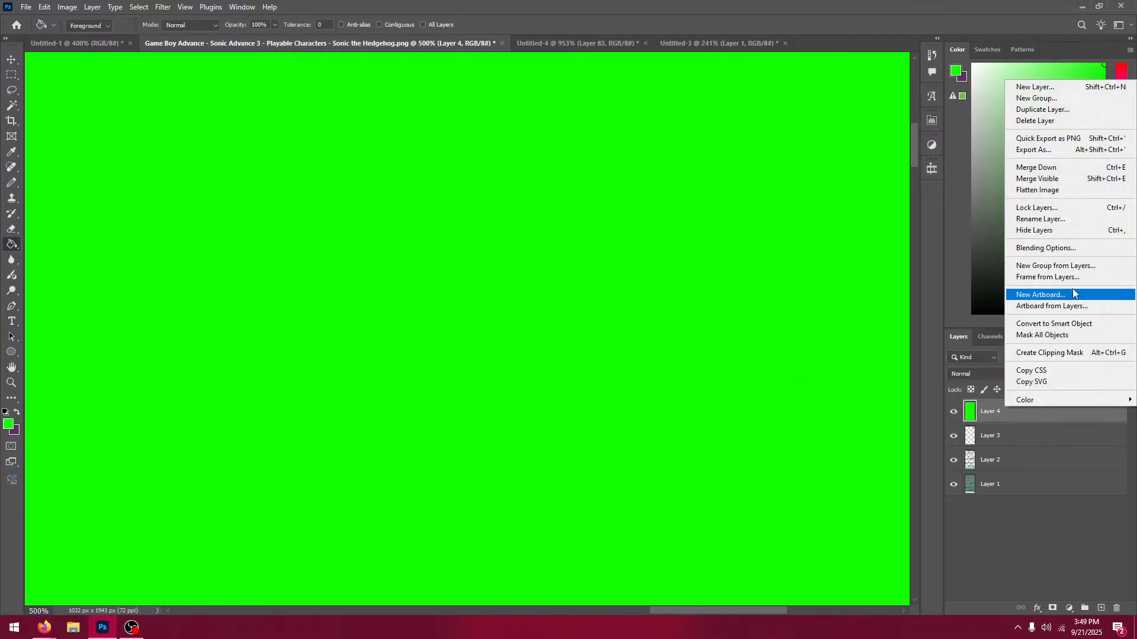
click(1101, 353)
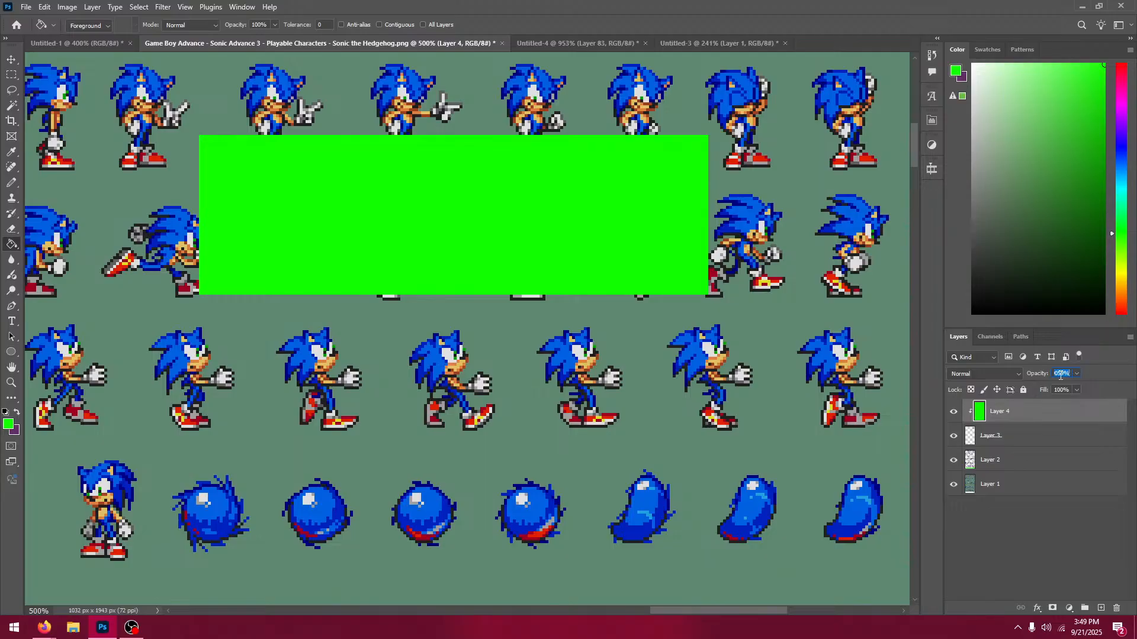
text(50)
Step: Merge the green Layer 4 with the spinning sprites on Layer 3
shift+click(1030, 437)
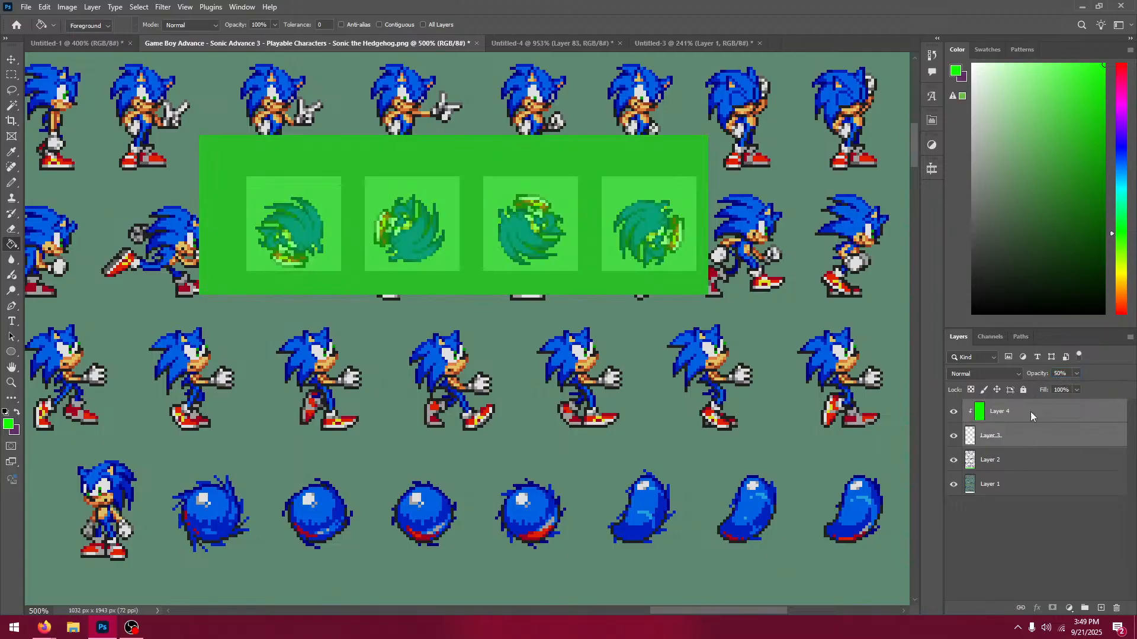
right_click(1030, 412)
click(1079, 220)
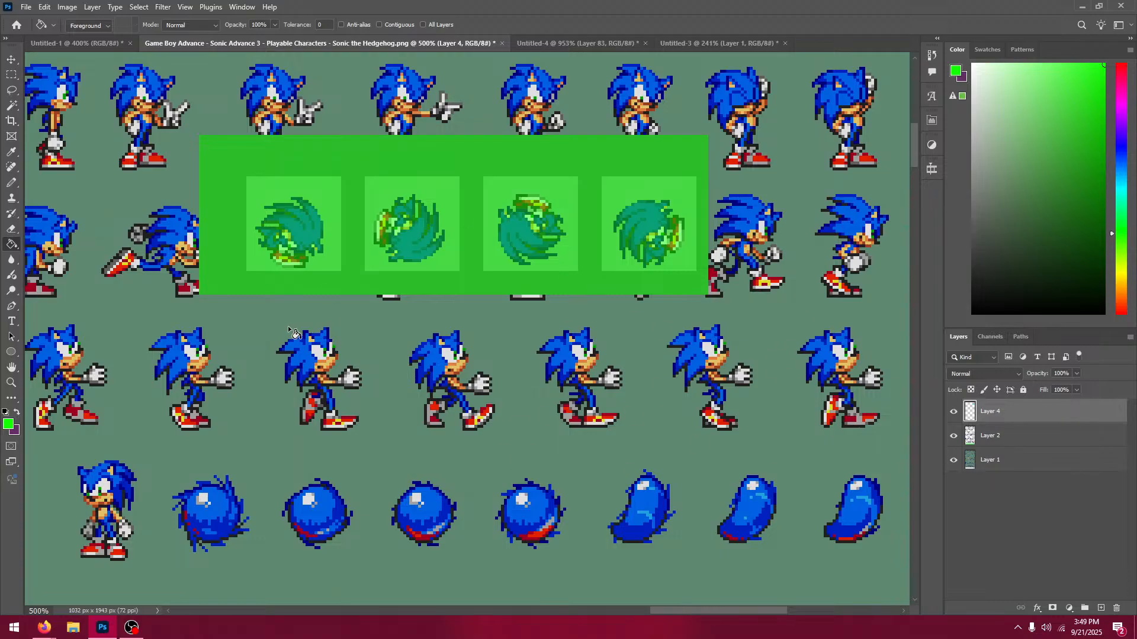
Step: Fill the spinning sprites' quills with the bright blue and the darker blue shade sampled from the walking Sonic sprite
scroll(290, 332, up, 3)
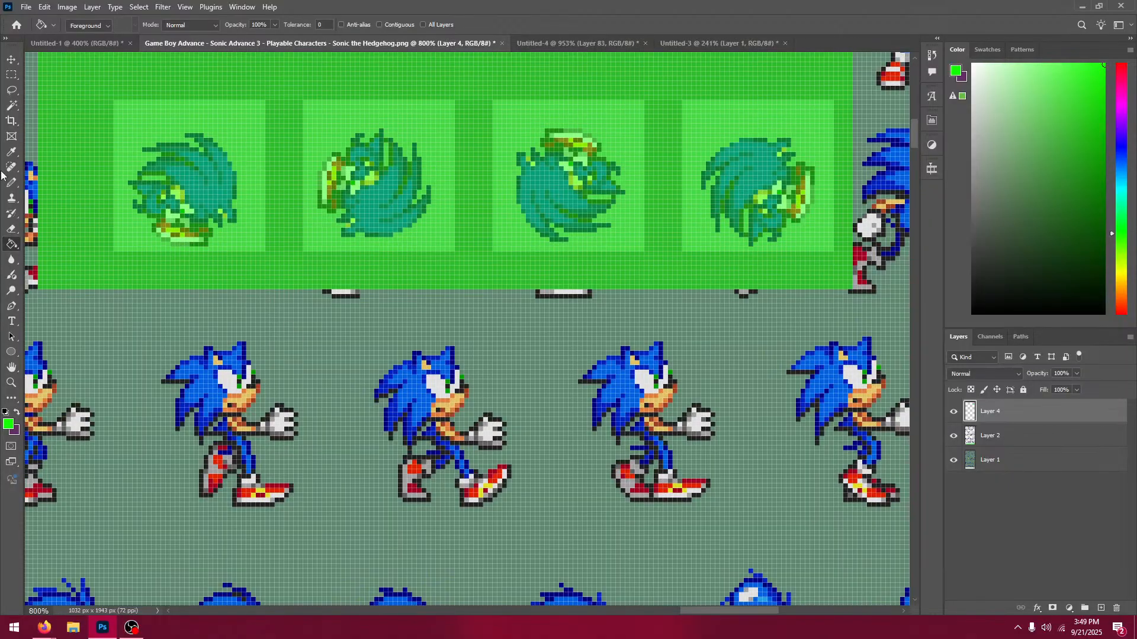
click(7, 154)
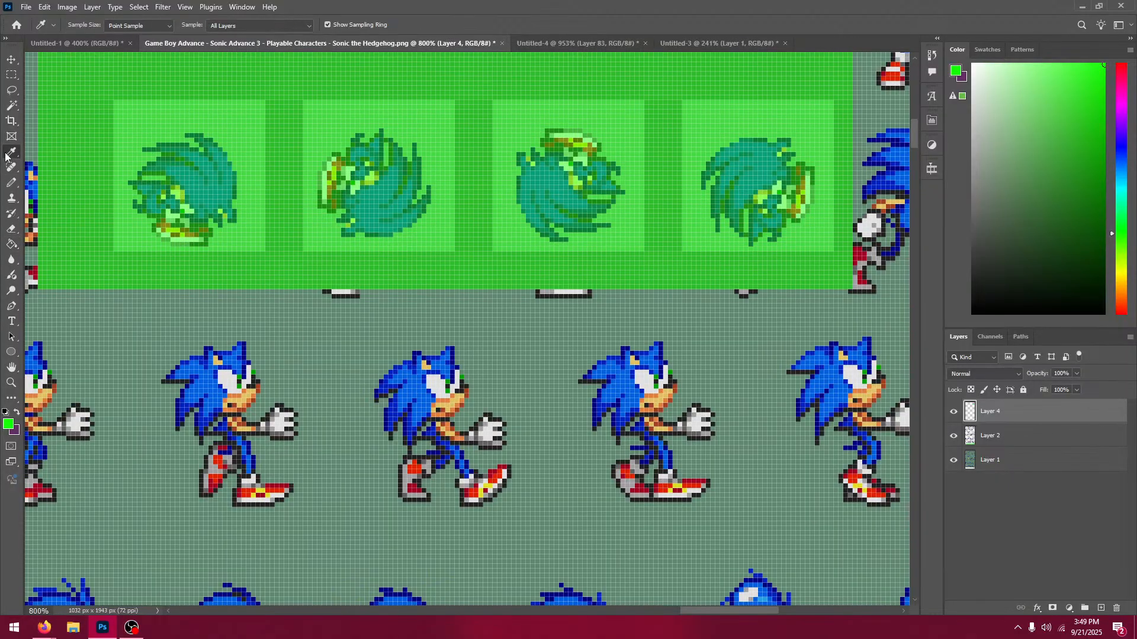
click(211, 386)
click(11, 244)
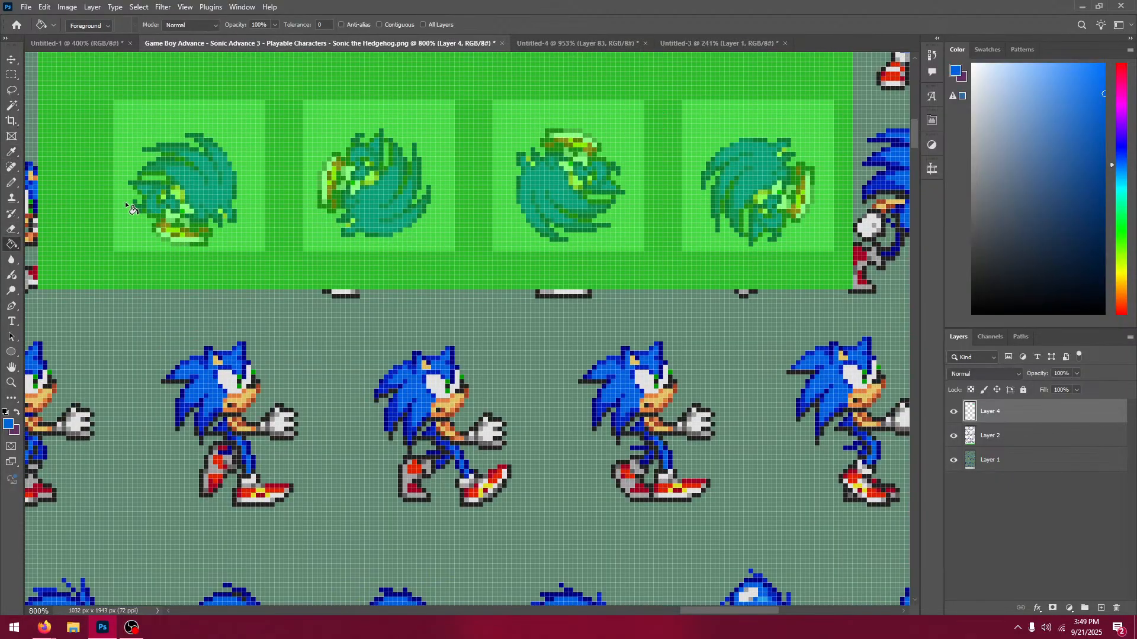
click(196, 186)
click(12, 152)
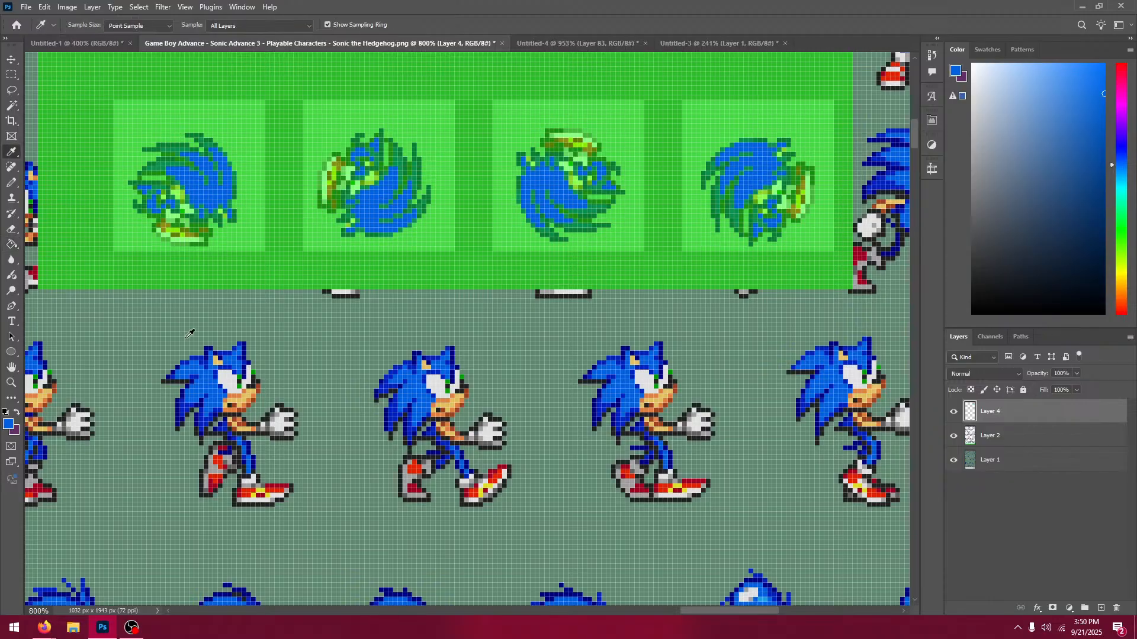
click(195, 407)
click(11, 244)
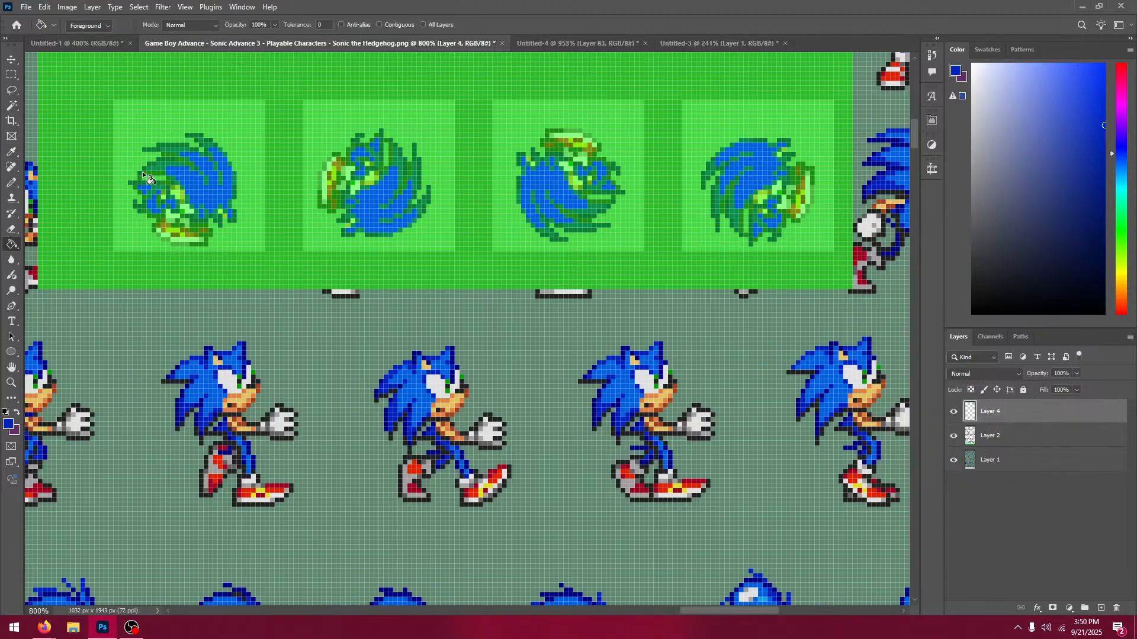
click(165, 171)
Step: Fill the spinning sprites' dark quill outlines with the navy blue sampled from the walking Sonic
click(11, 153)
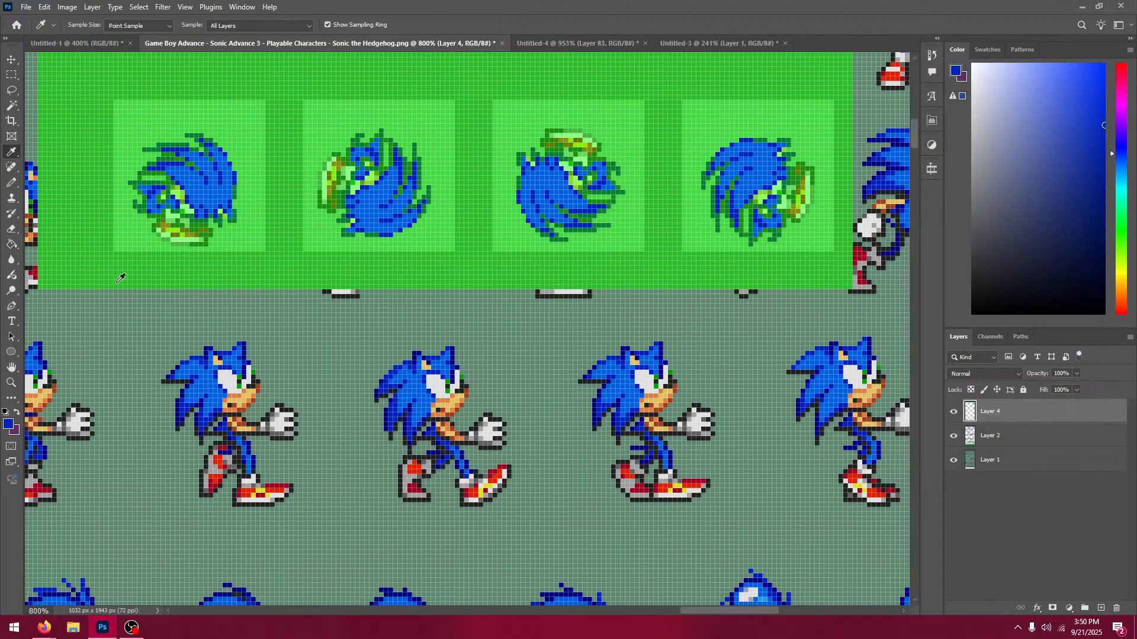
click(183, 411)
click(11, 250)
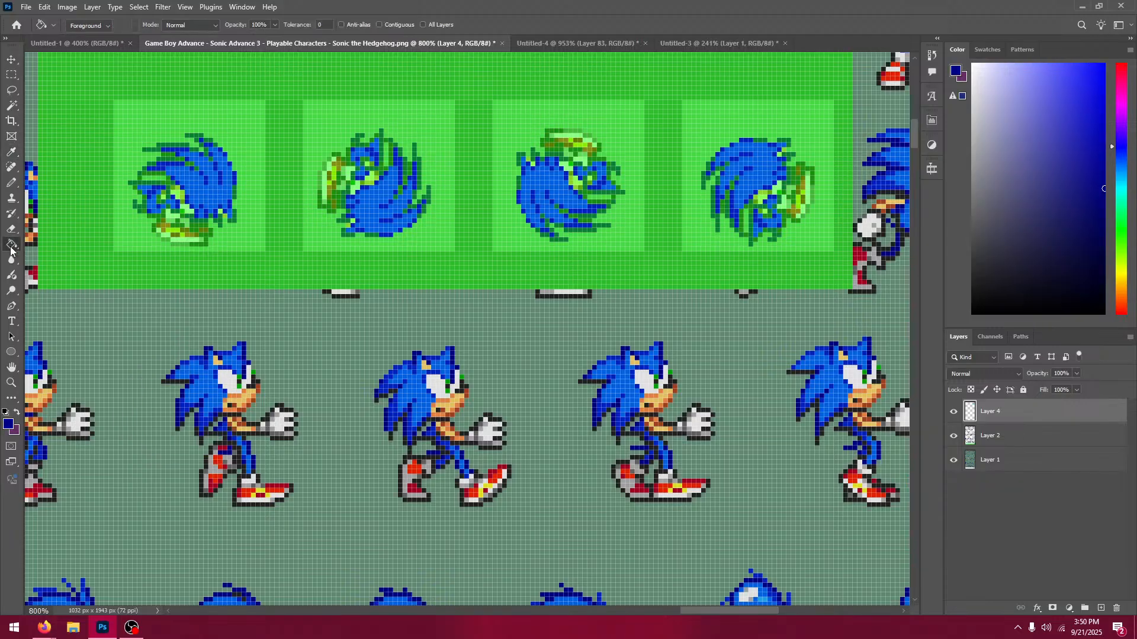
click(156, 178)
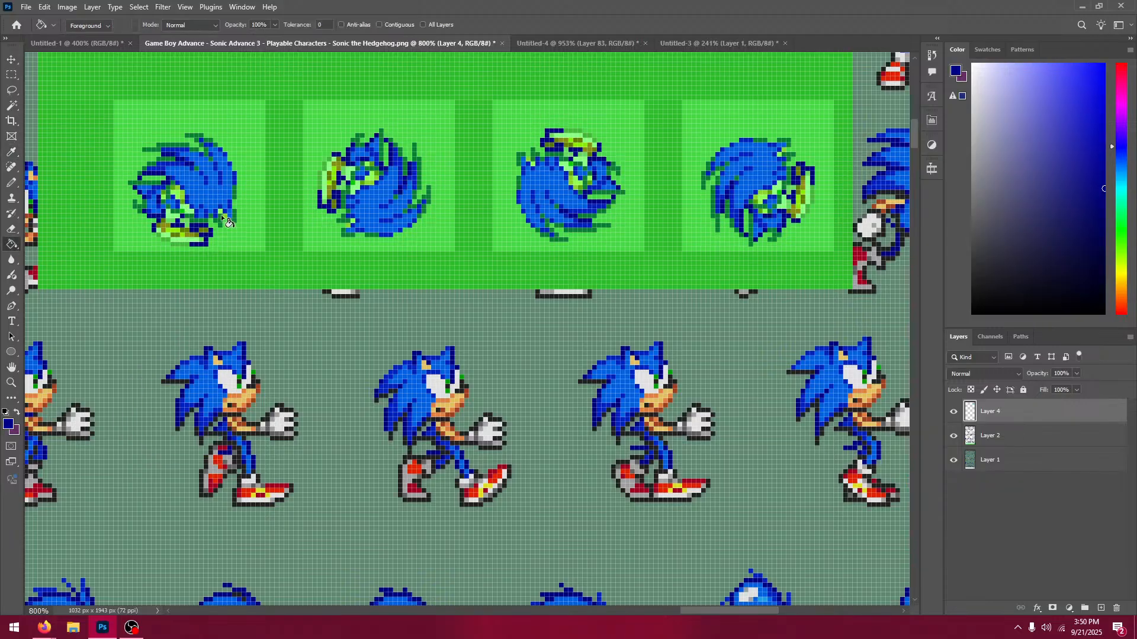
click(158, 164)
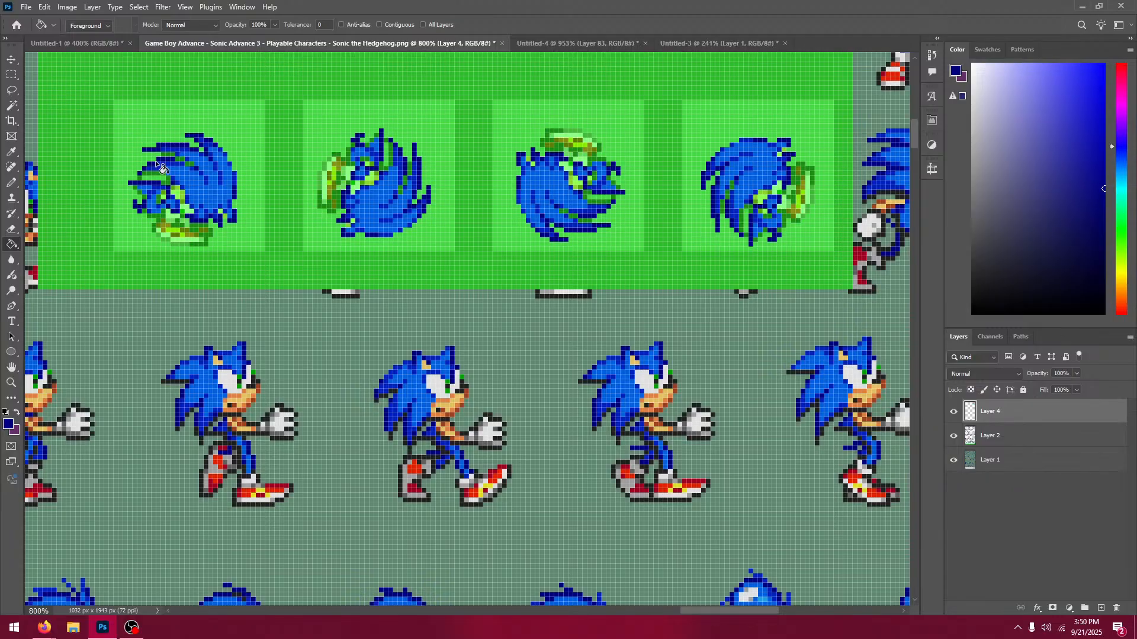
Step: Recolour the spinning sprites' shoe outlines near-black and their white shoe areas off-white, using colours sampled from the walking Sonic
click(12, 153)
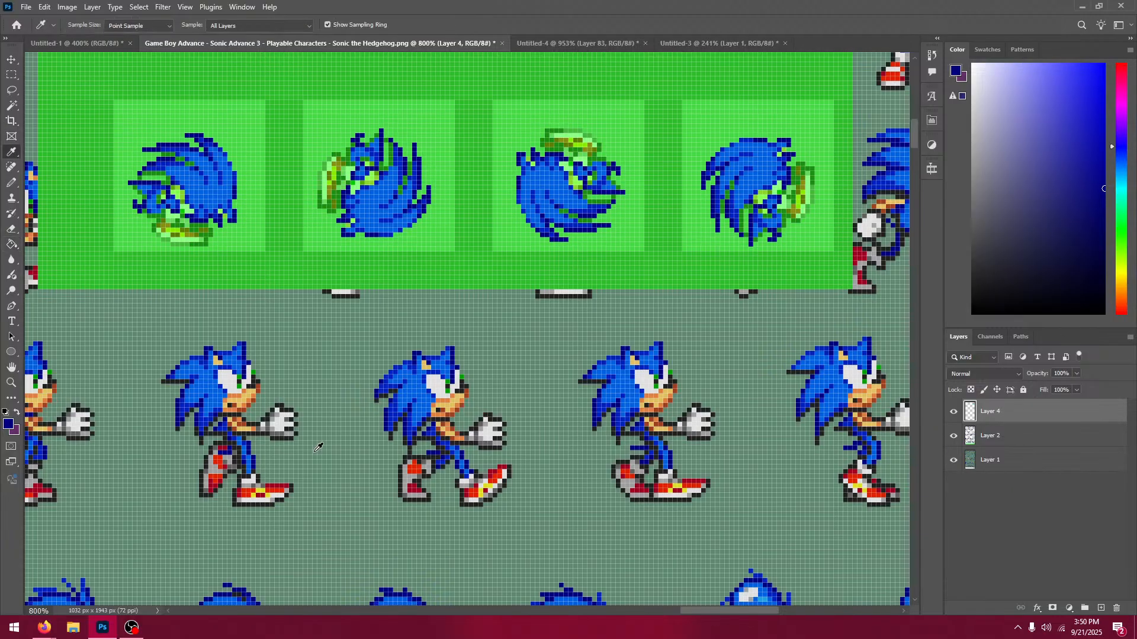
click(225, 433)
click(13, 245)
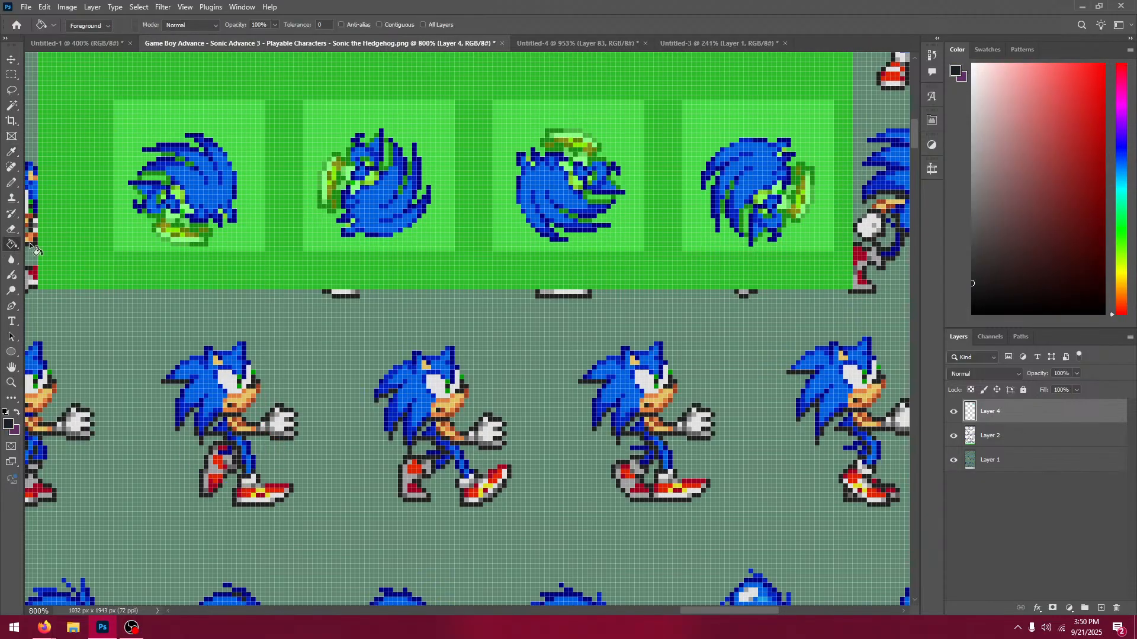
click(161, 221)
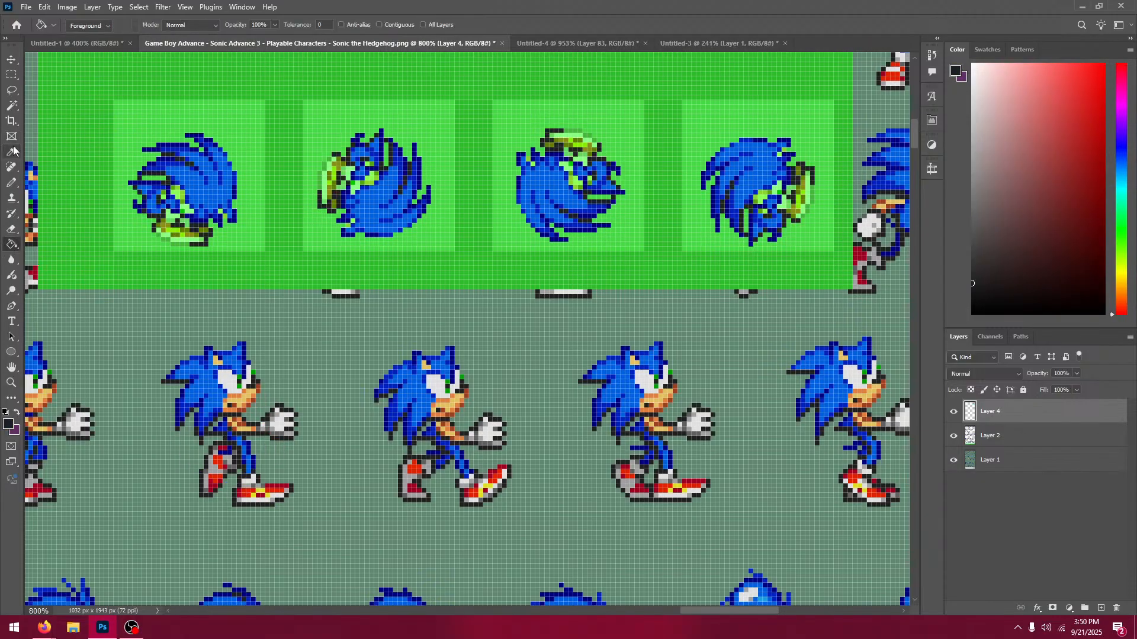
click(12, 153)
click(282, 420)
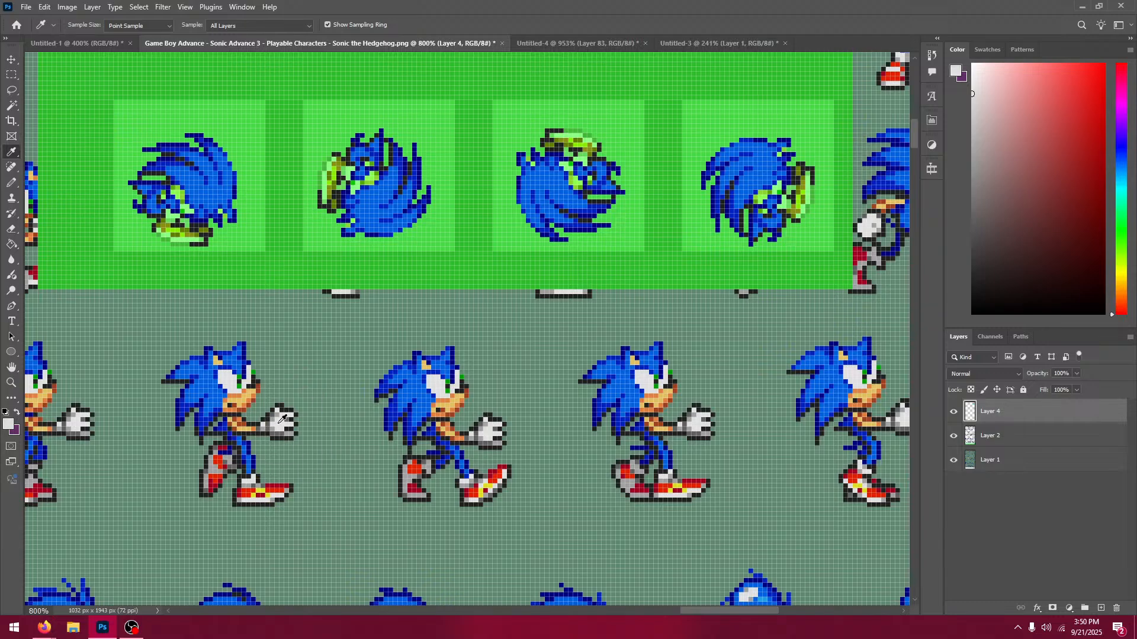
click(12, 243)
click(190, 240)
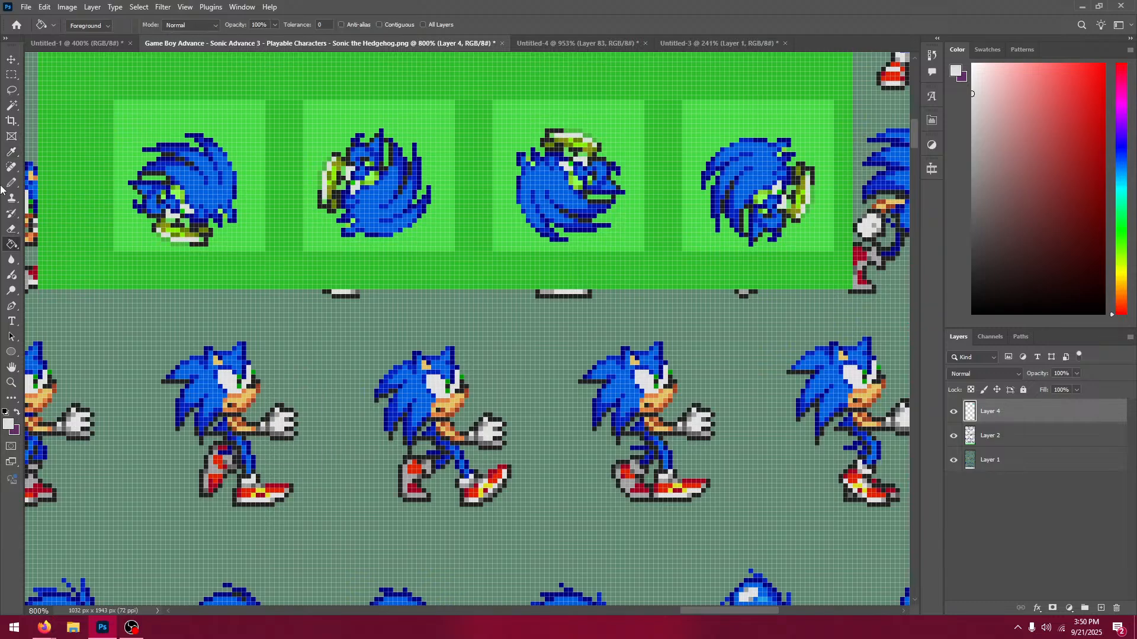
Step: Fill the grey shading on the spinning sprites' shoes with the light and dark greys sampled from the walking Sonic
click(11, 153)
click(285, 428)
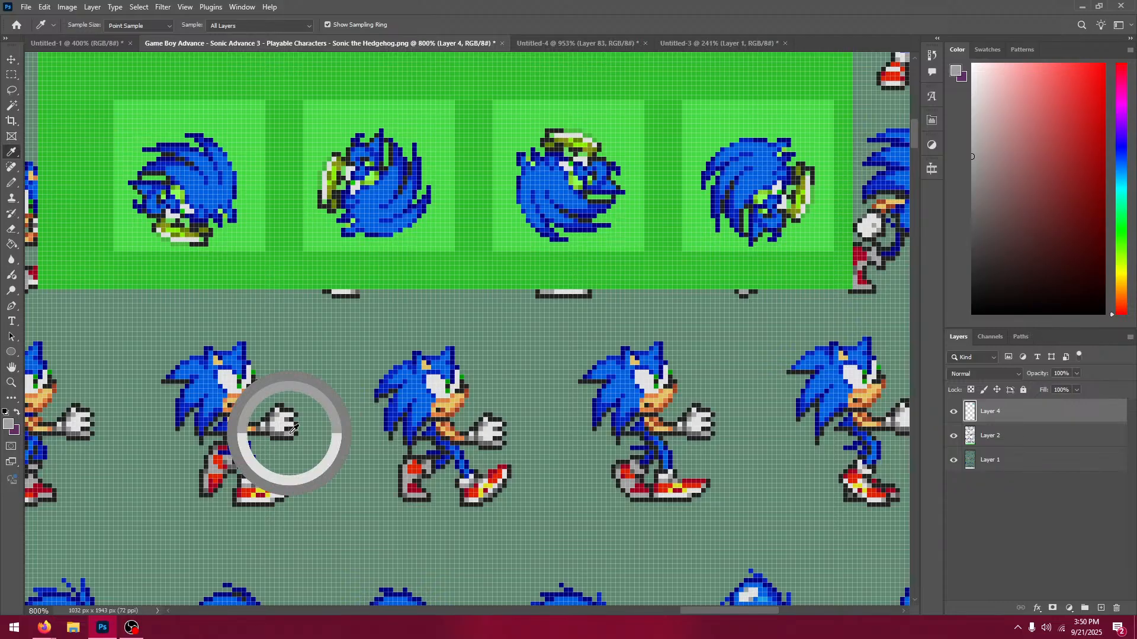
click(11, 244)
click(208, 242)
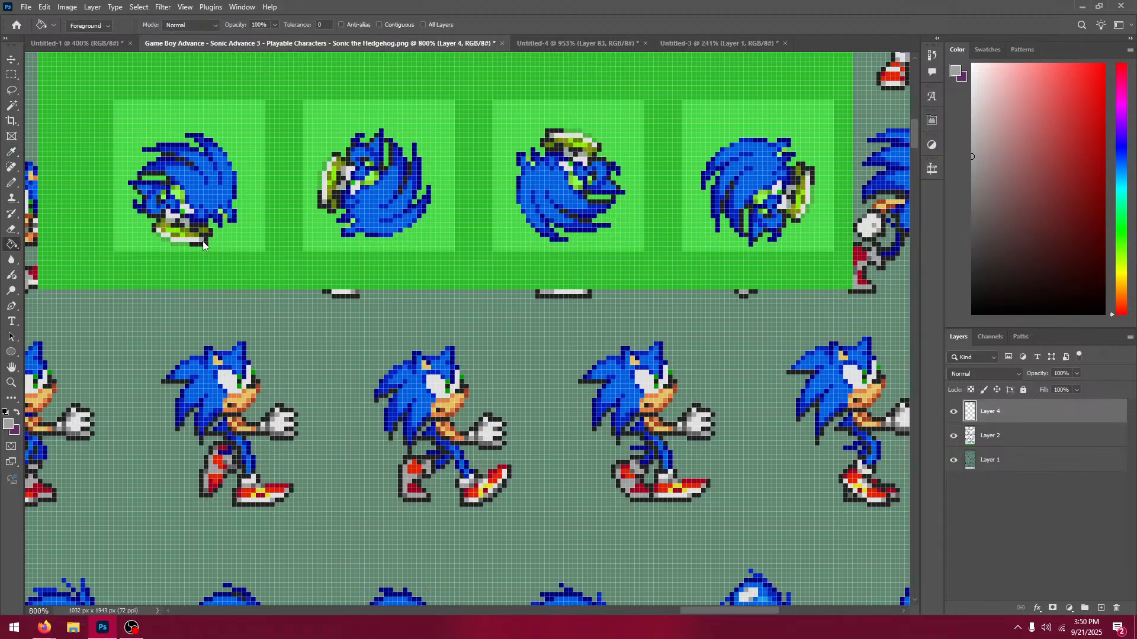
click(10, 154)
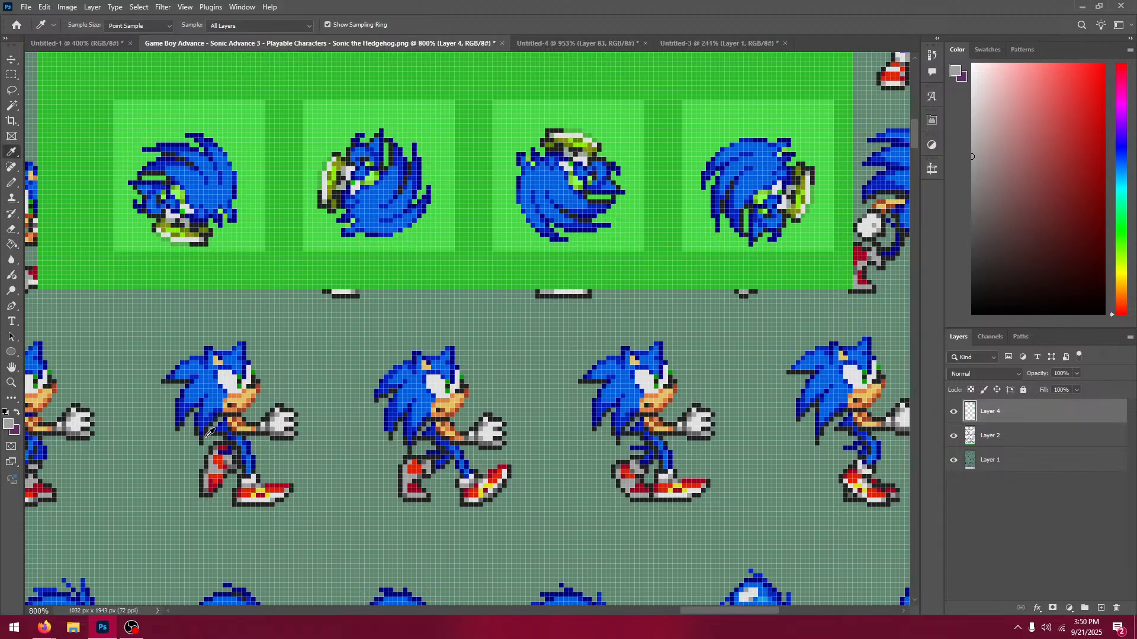
click(209, 484)
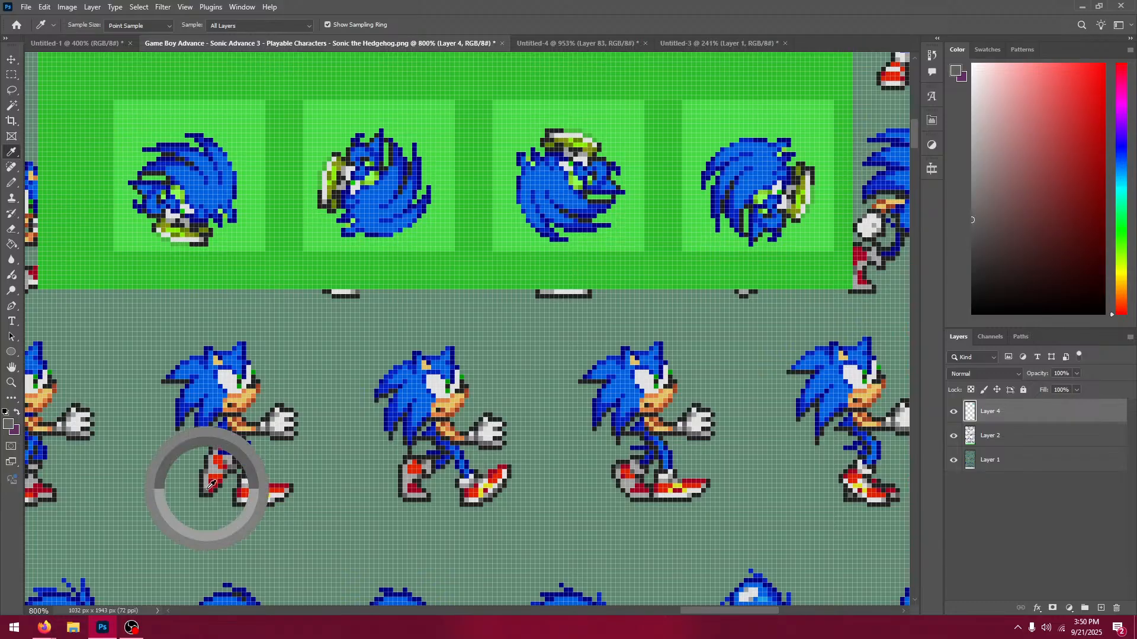
click(11, 244)
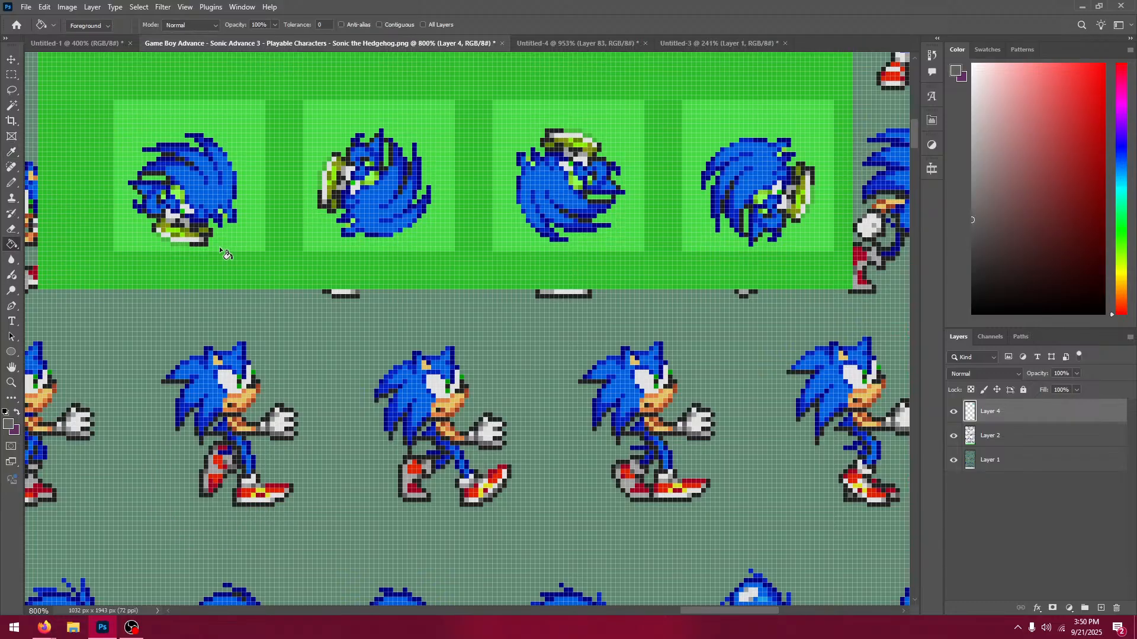
click(188, 243)
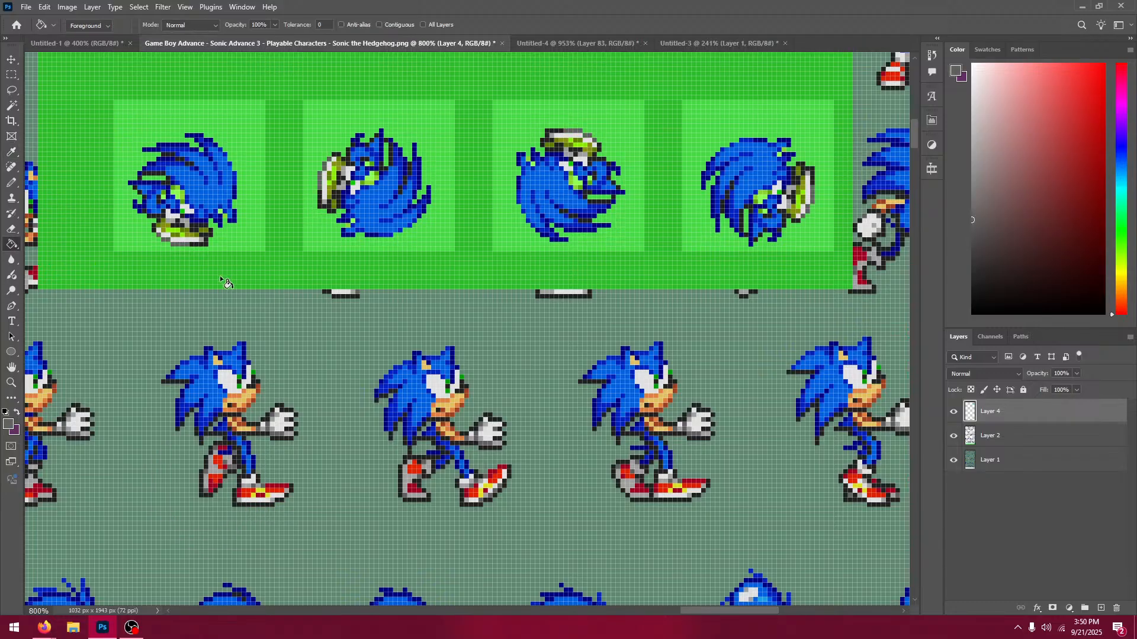
Step: Recolour the spinning sprites' light skin pixels tan and the next skin shade orange, sampling both from the walking Sonic's face
click(11, 152)
click(245, 395)
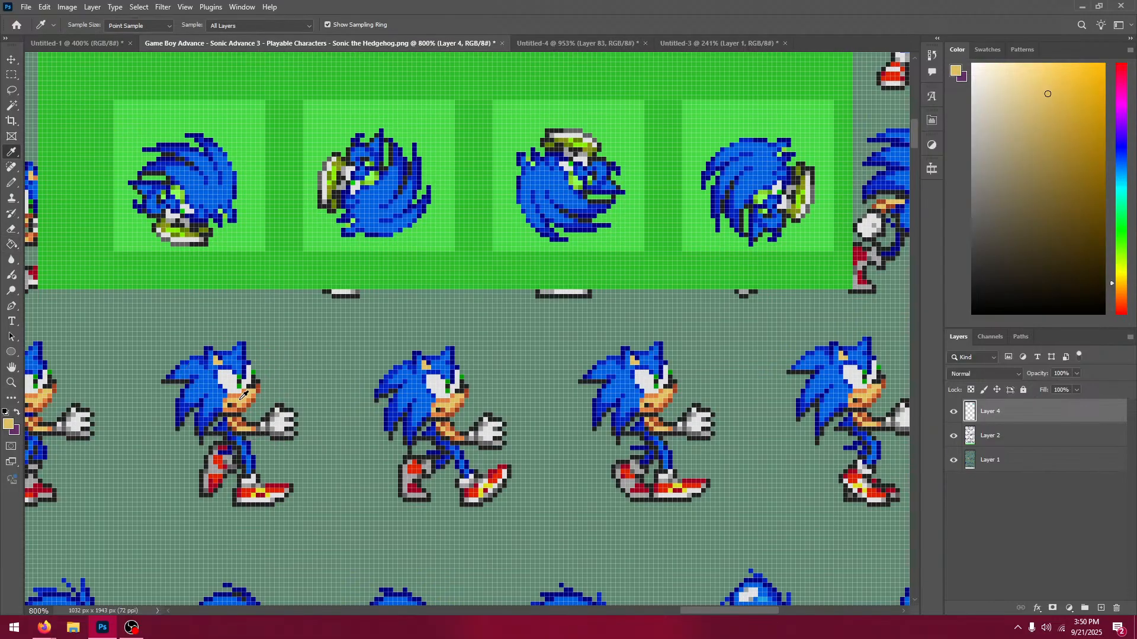
click(20, 247)
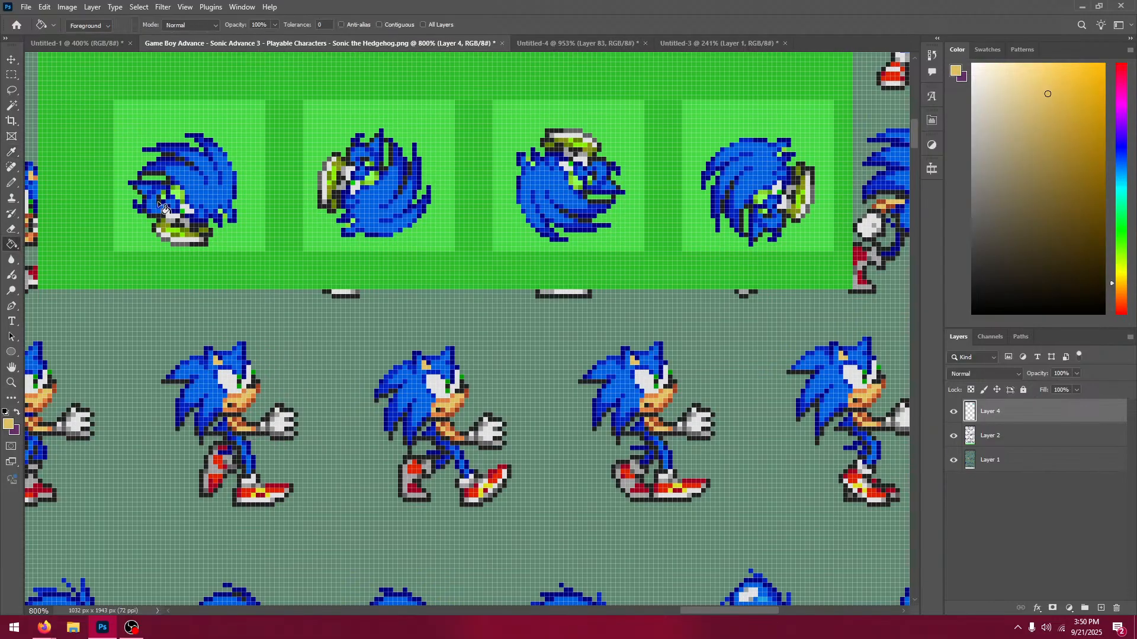
click(11, 153)
click(237, 393)
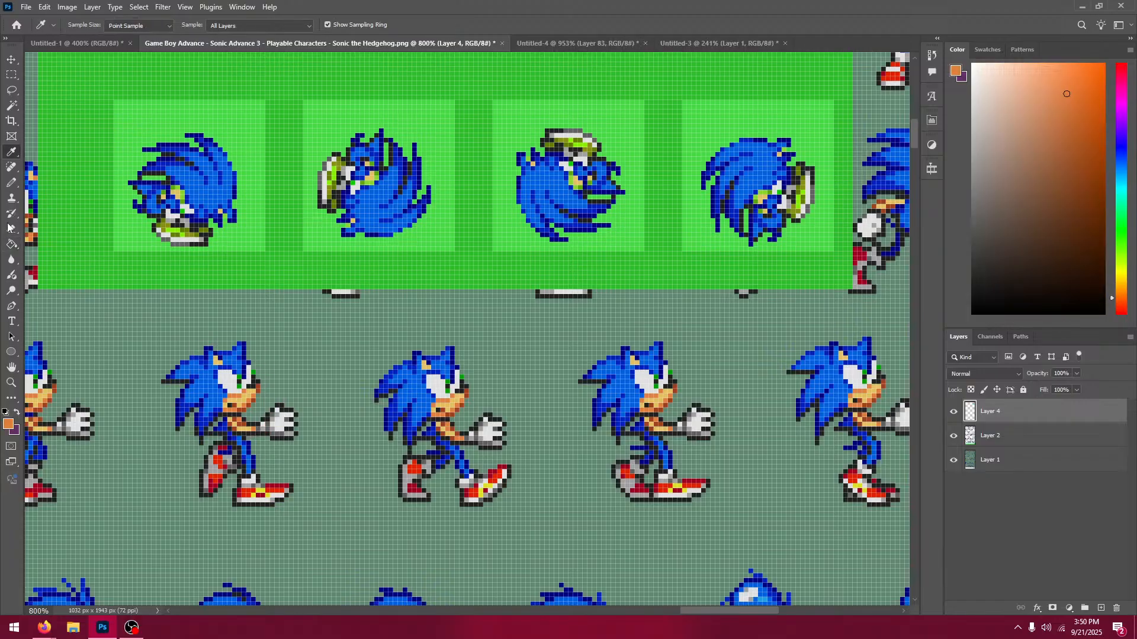
click(13, 245)
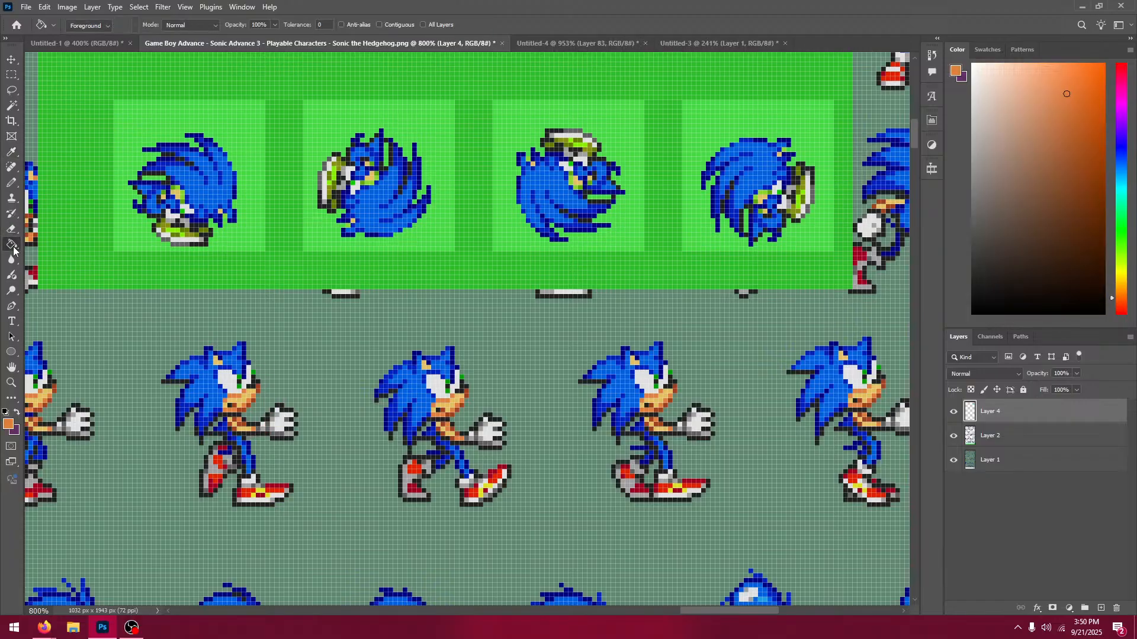
click(176, 187)
Step: Fill the spinning sprites' darkest skin shade with the reddish brown sampled from the walking Sonic
click(11, 152)
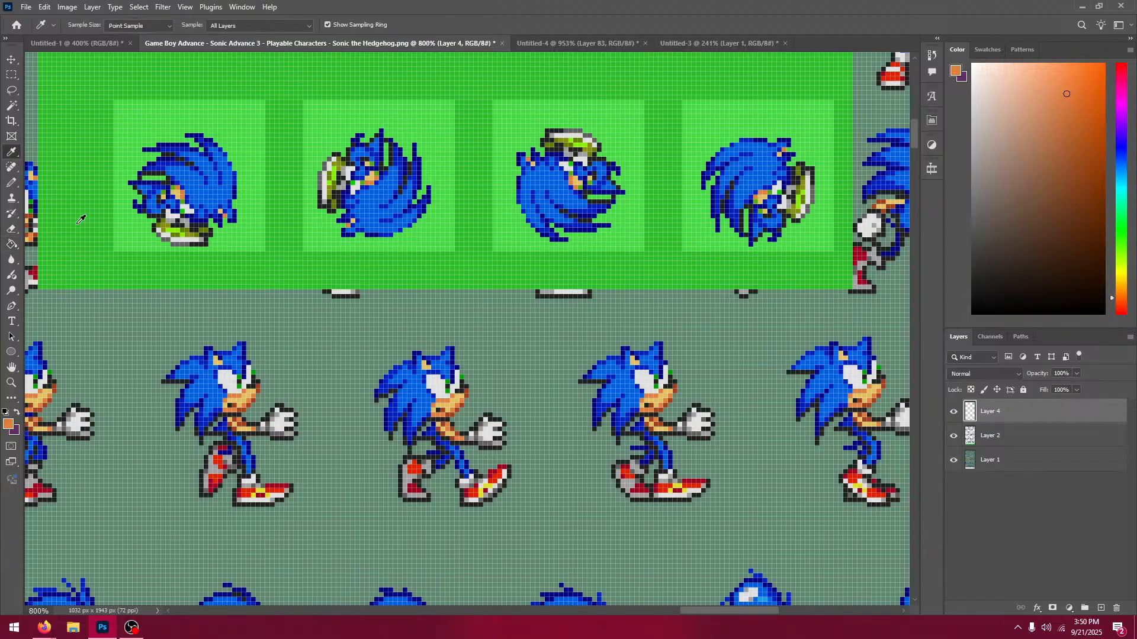
click(243, 407)
click(13, 244)
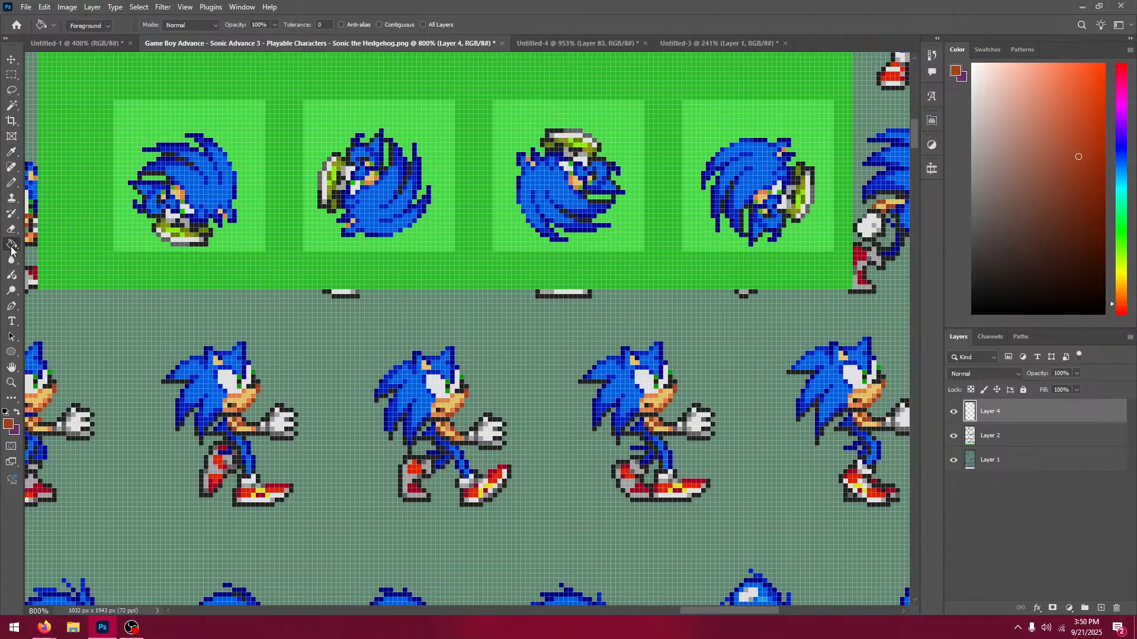
click(174, 188)
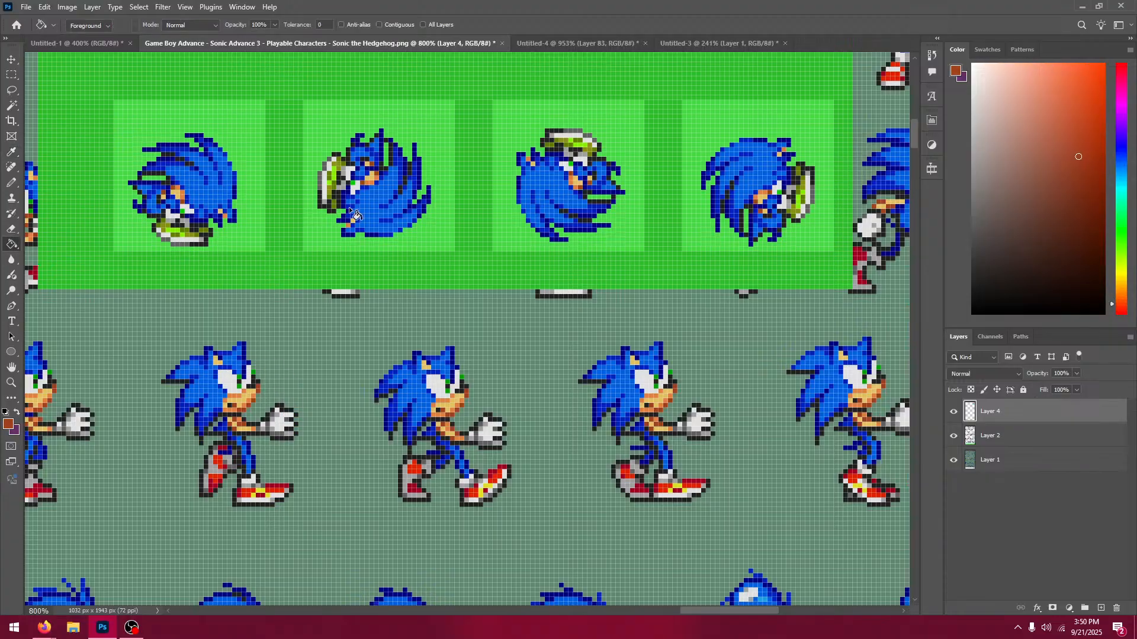
Step: Recolour the spinning sprites' shoes with the bright red and dark red sampled from the walking Sonic's shoe
click(11, 152)
click(252, 487)
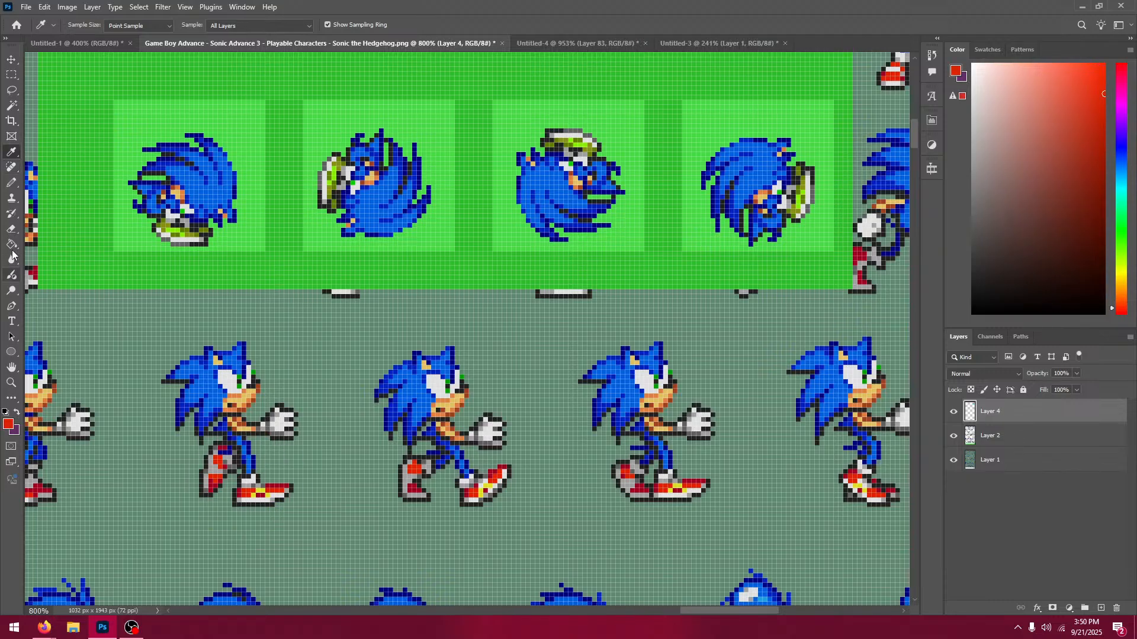
click(13, 244)
click(190, 232)
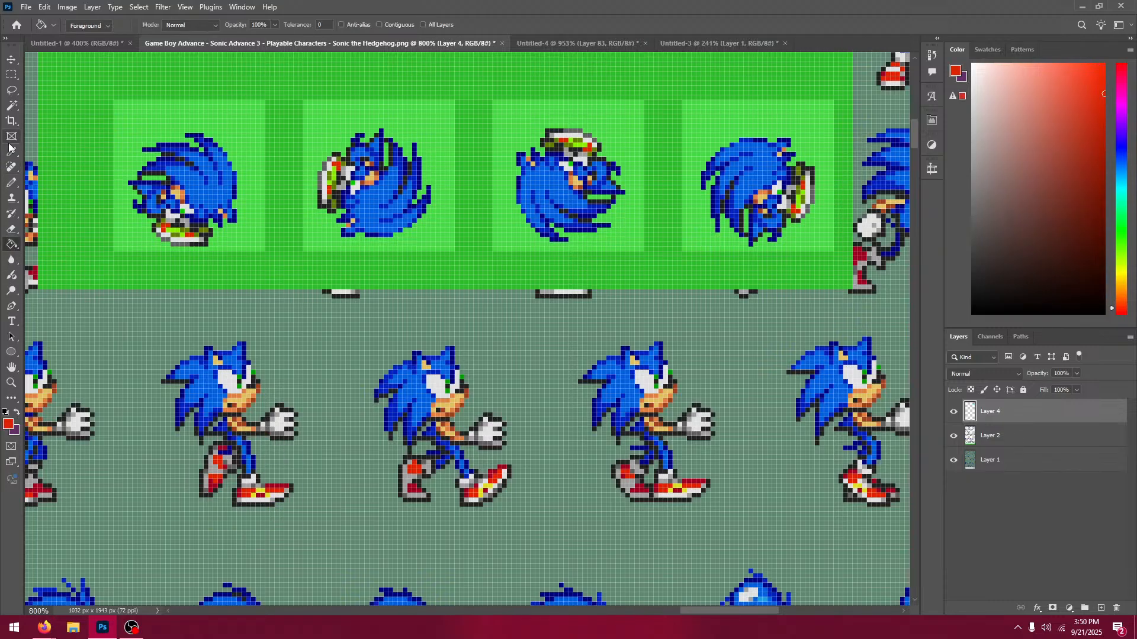
click(10, 151)
click(246, 487)
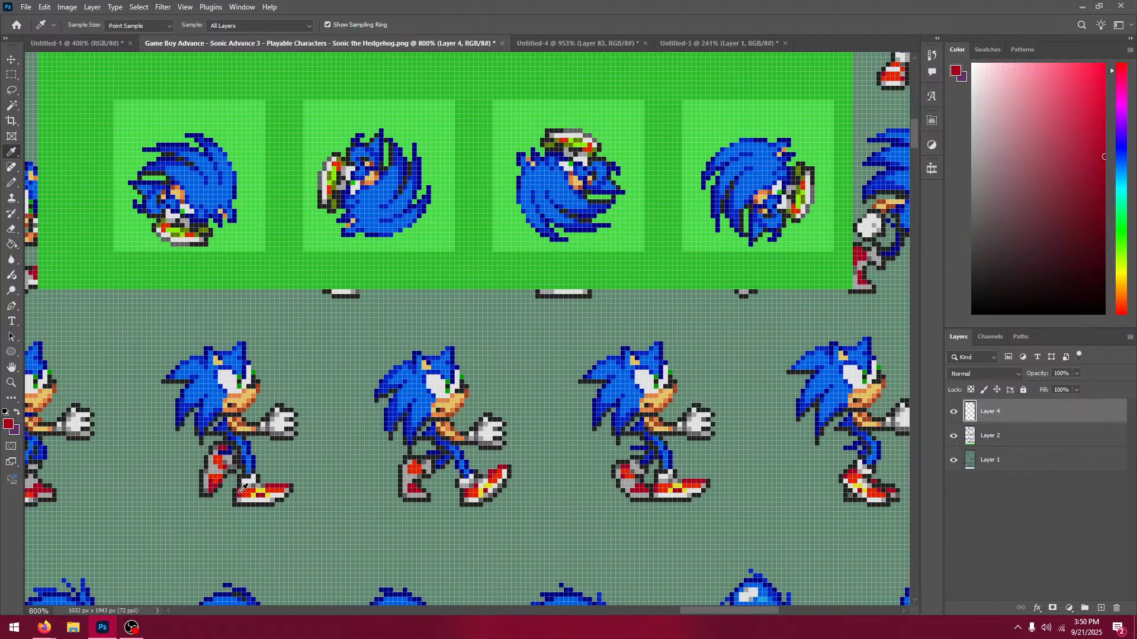
click(11, 244)
click(195, 239)
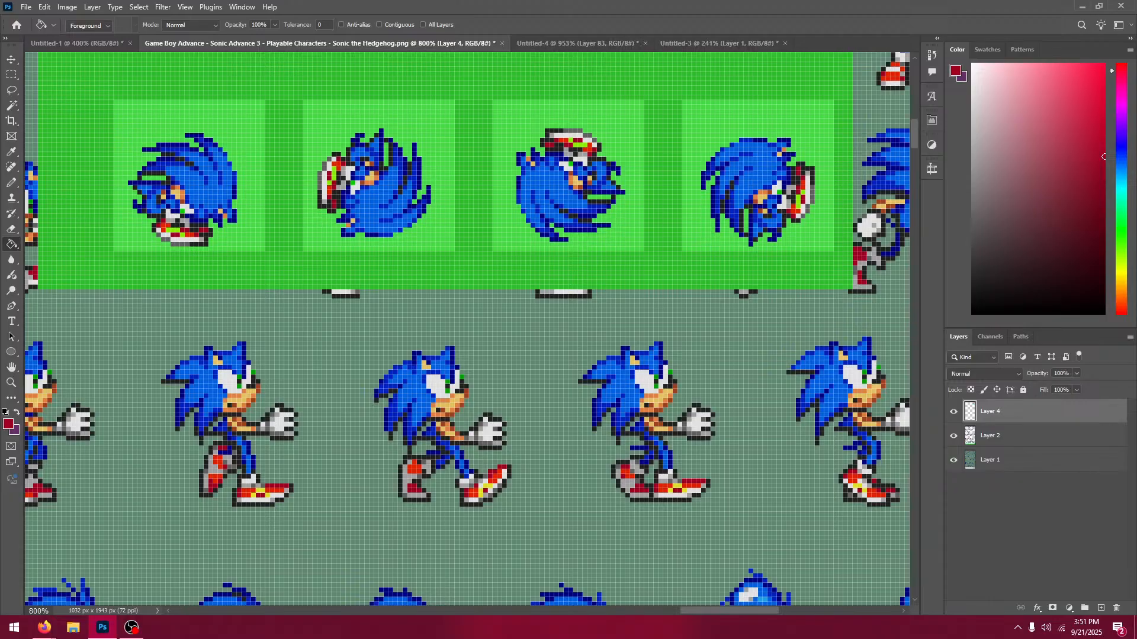
Step: Fill the shoe buckle pixels on the spinning sprites with the yellow sampled from the walking Sonic's shoe
click(11, 152)
click(269, 487)
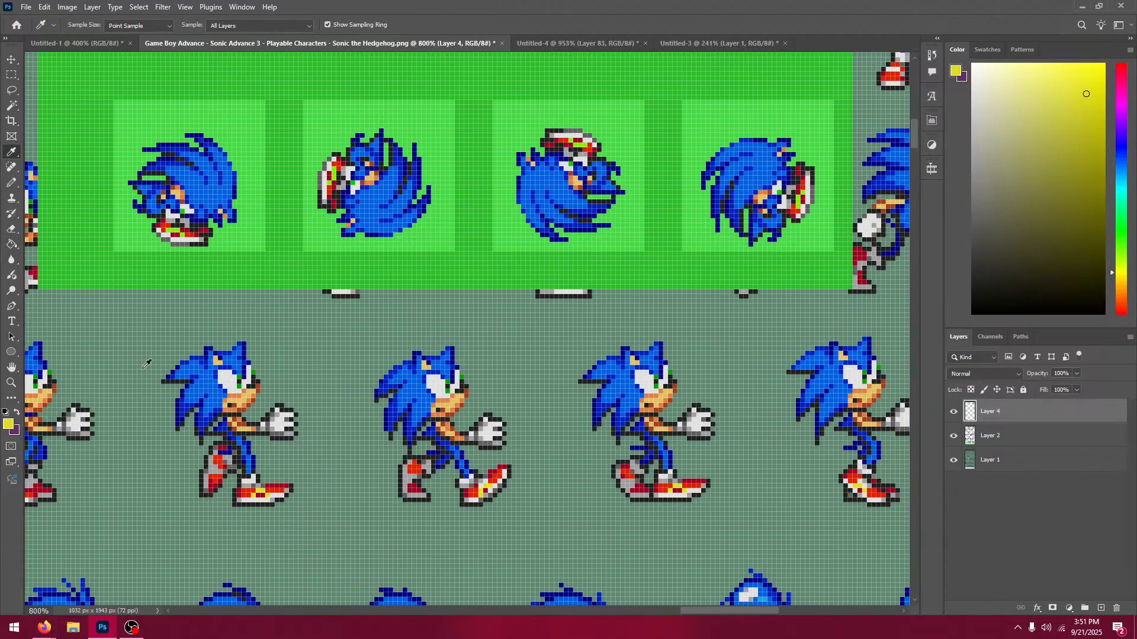
click(10, 245)
click(183, 232)
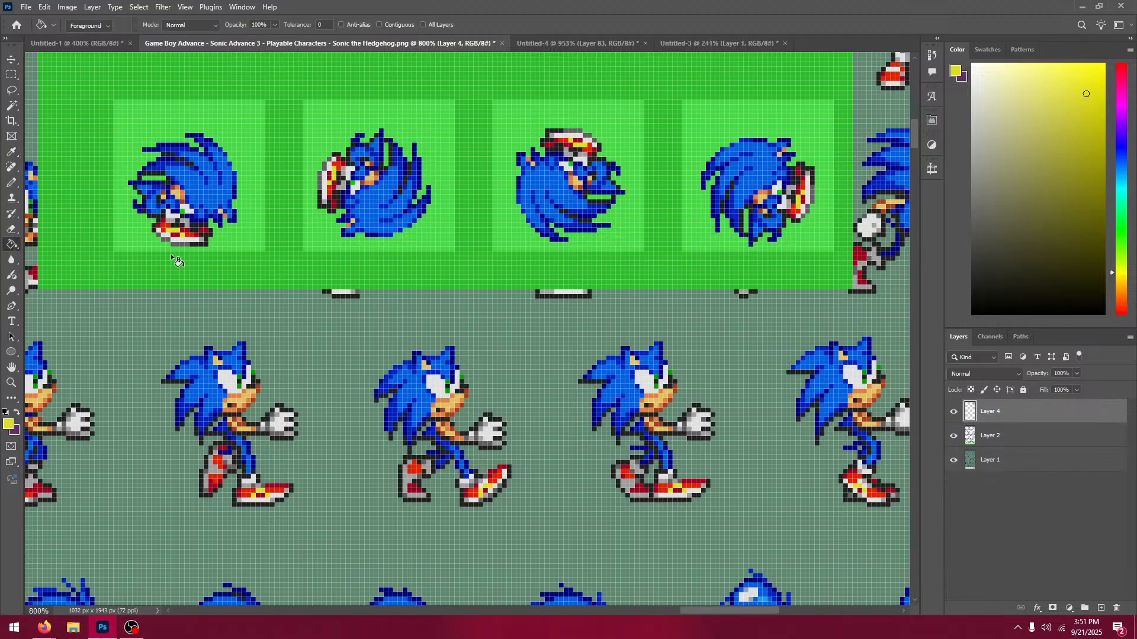
Step: Sample the green of the walking Sonic's eye as the Paint Bucket colour for the spinning sprites
click(11, 153)
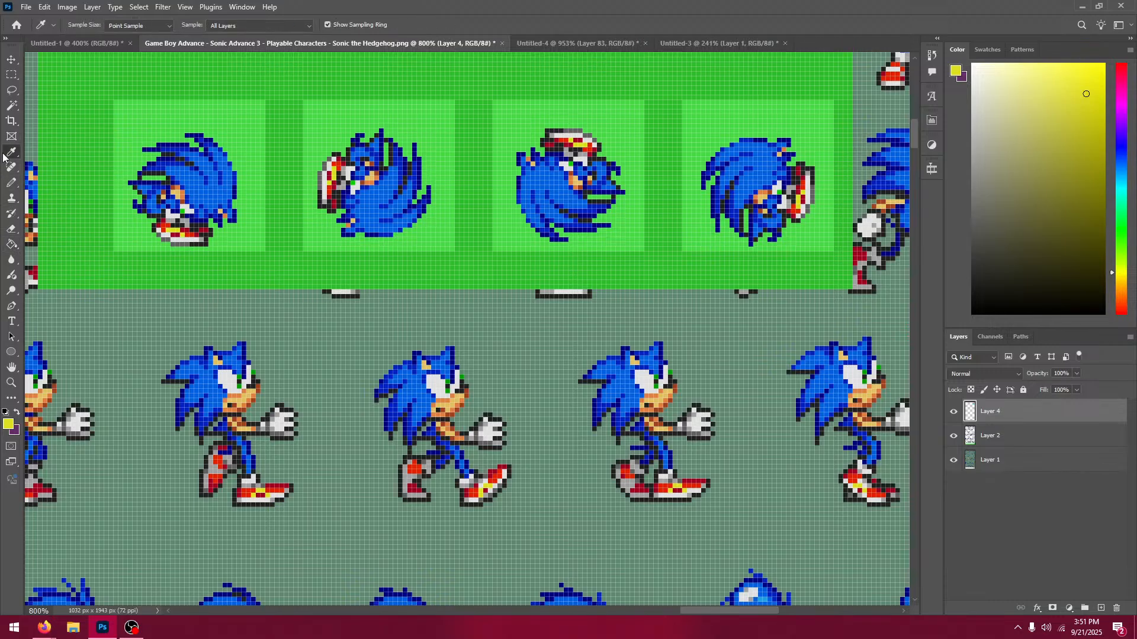
click(247, 375)
click(10, 247)
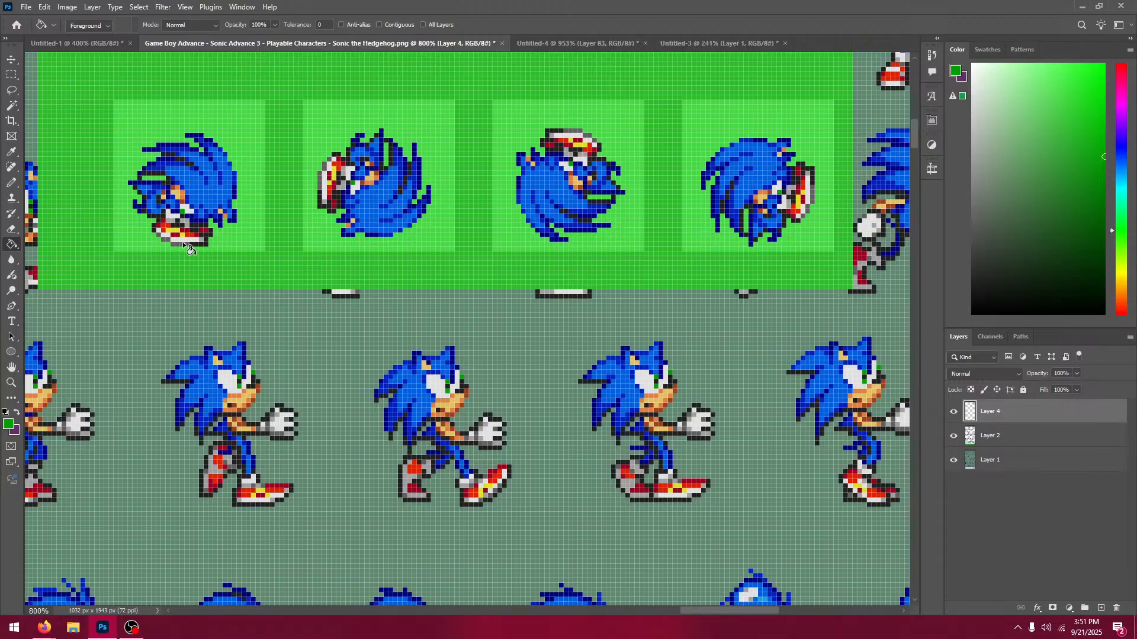
Step: Delete the dark green surround and the bright green squares behind the spinning sprites on Layer 4
key(w)
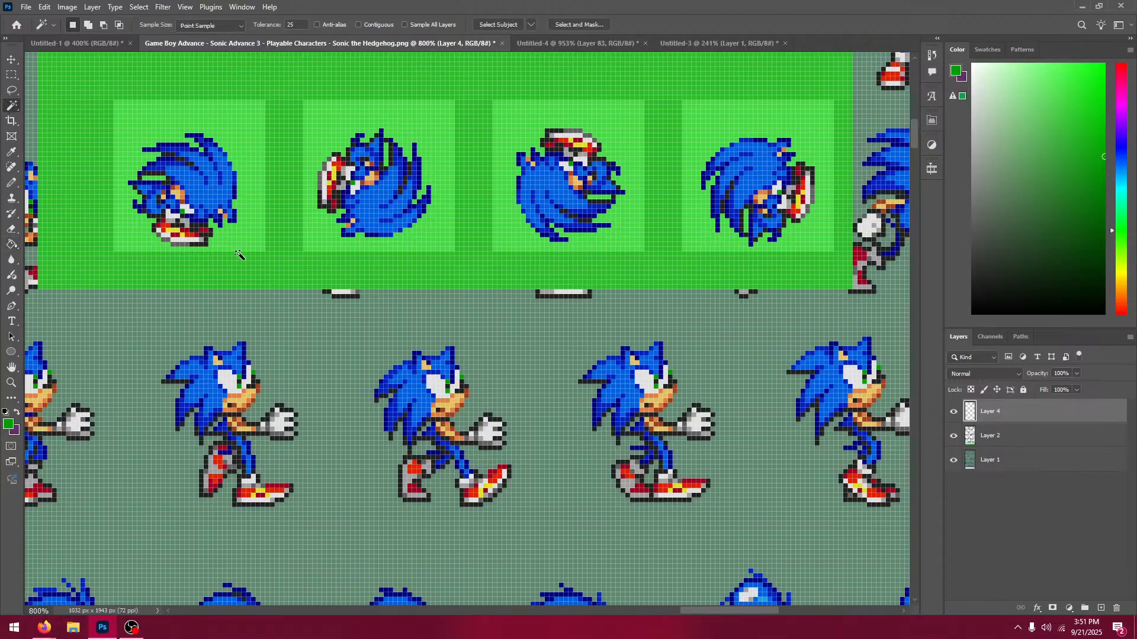
key(Delete)
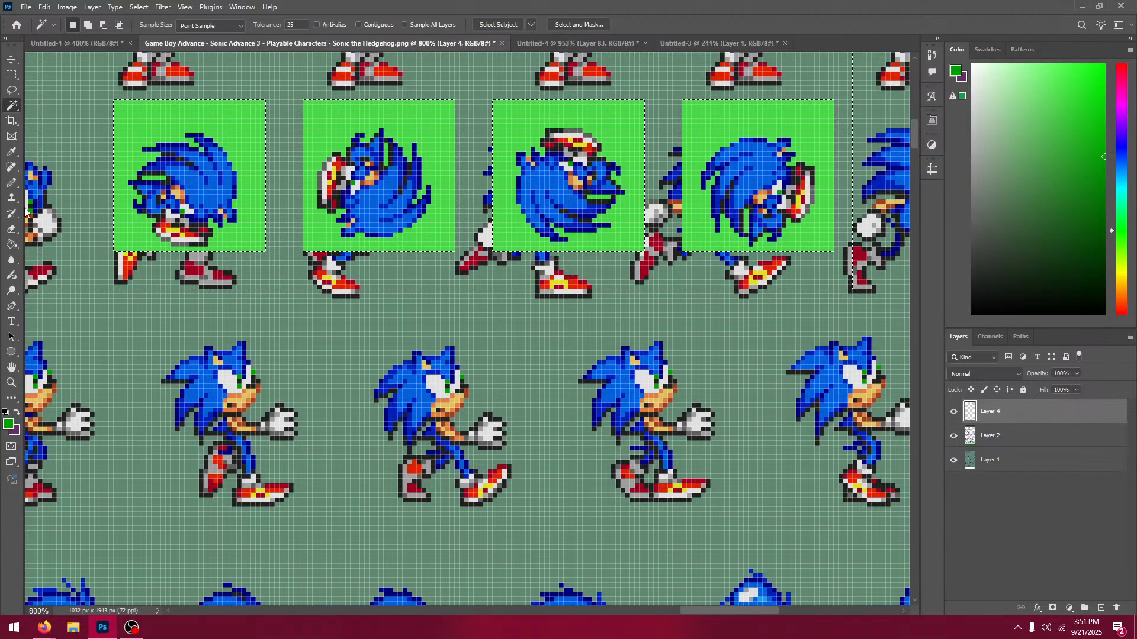
key(ctrl+d)
click(12, 152)
click(97, 388)
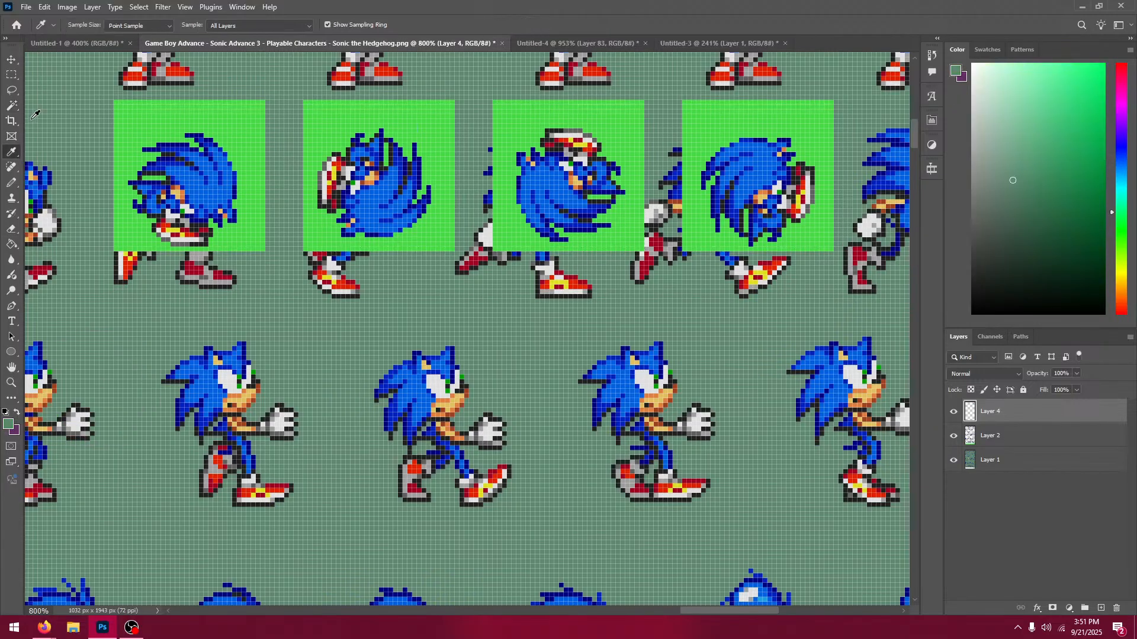
click(13, 106)
click(125, 130)
key(Delete)
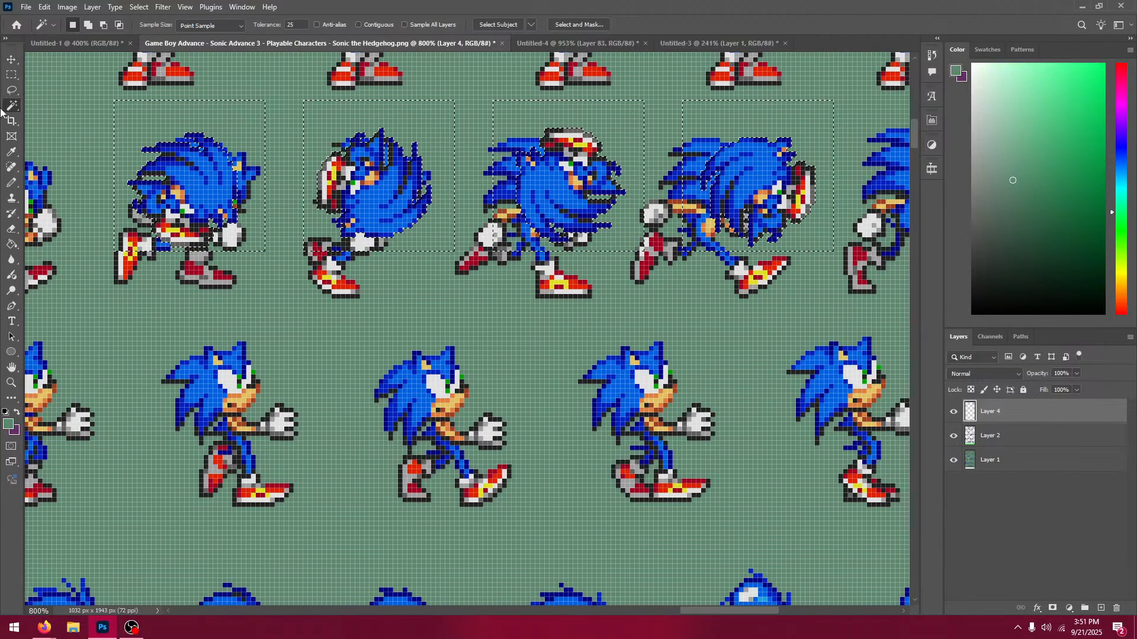
key(ctrl+d)
Step: Copy the fourth round ball sprite from Layer 2 into Untitled-4 and hide the old Sonic pose beneath it
key(m)
scroll(250, 246, down, 5)
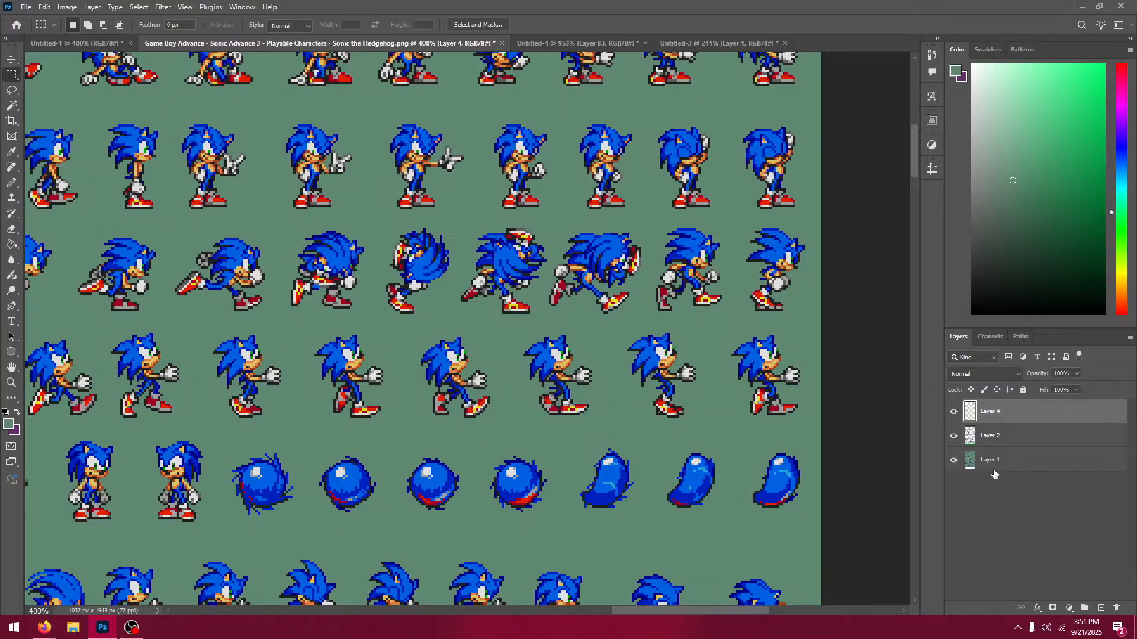
click(998, 443)
drag(480, 451, 548, 523)
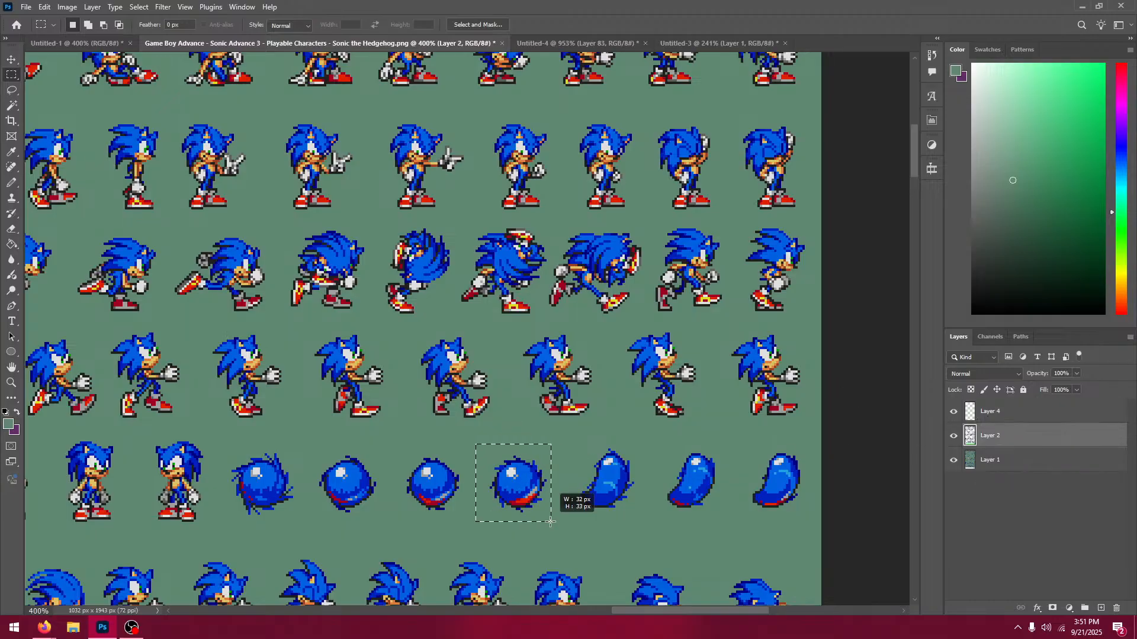
click(568, 40)
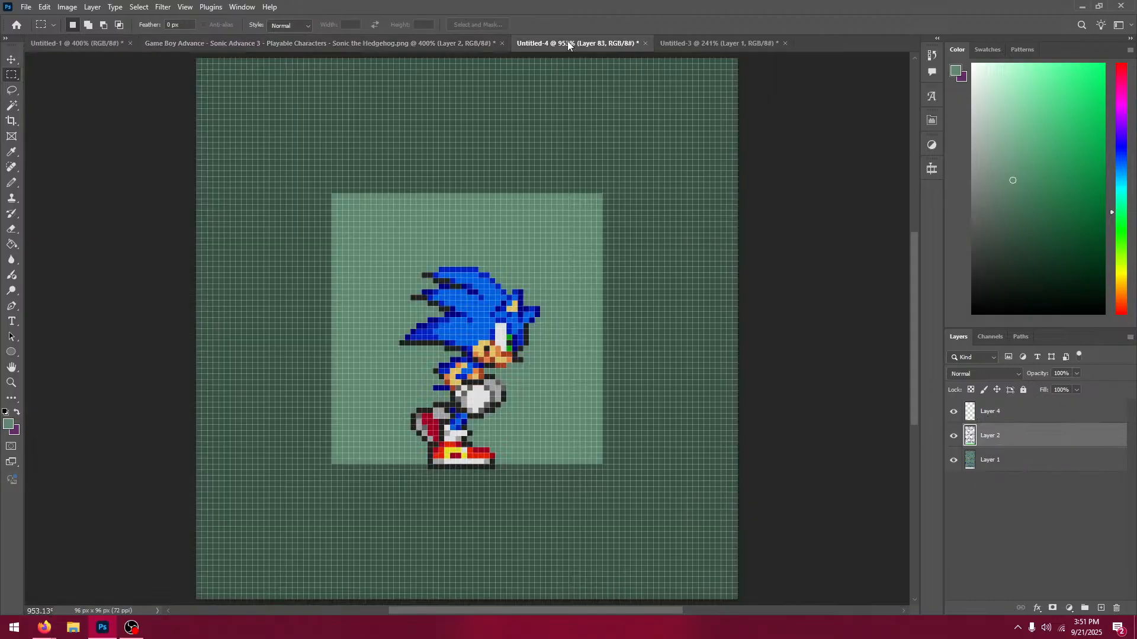
click(8, 57)
key(ctrl+v)
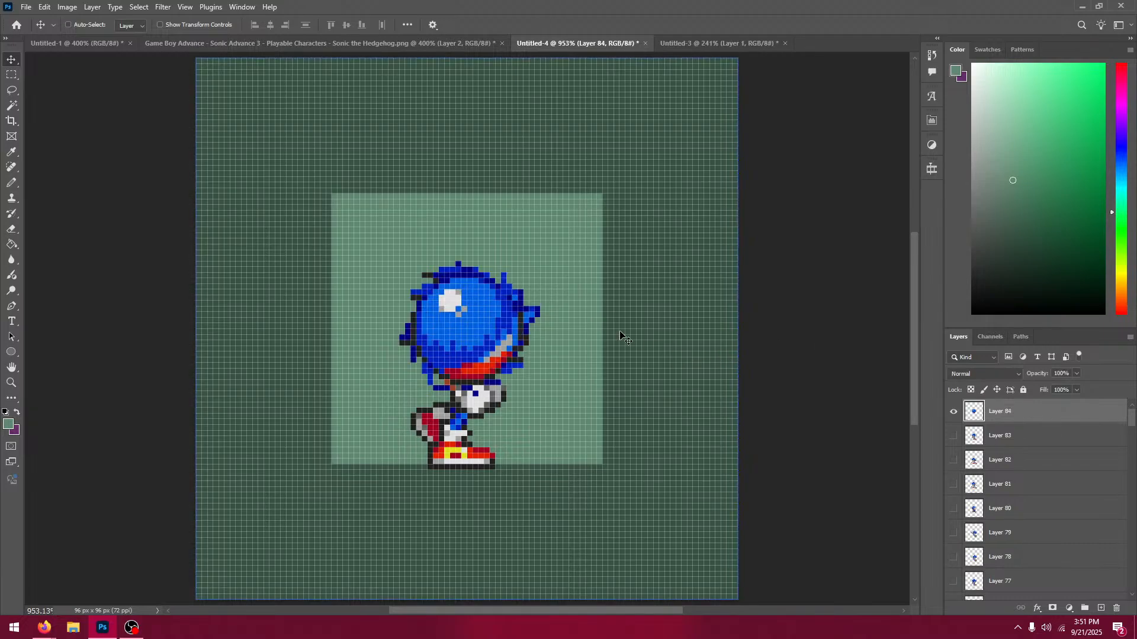
scroll(1007, 474, down, 5)
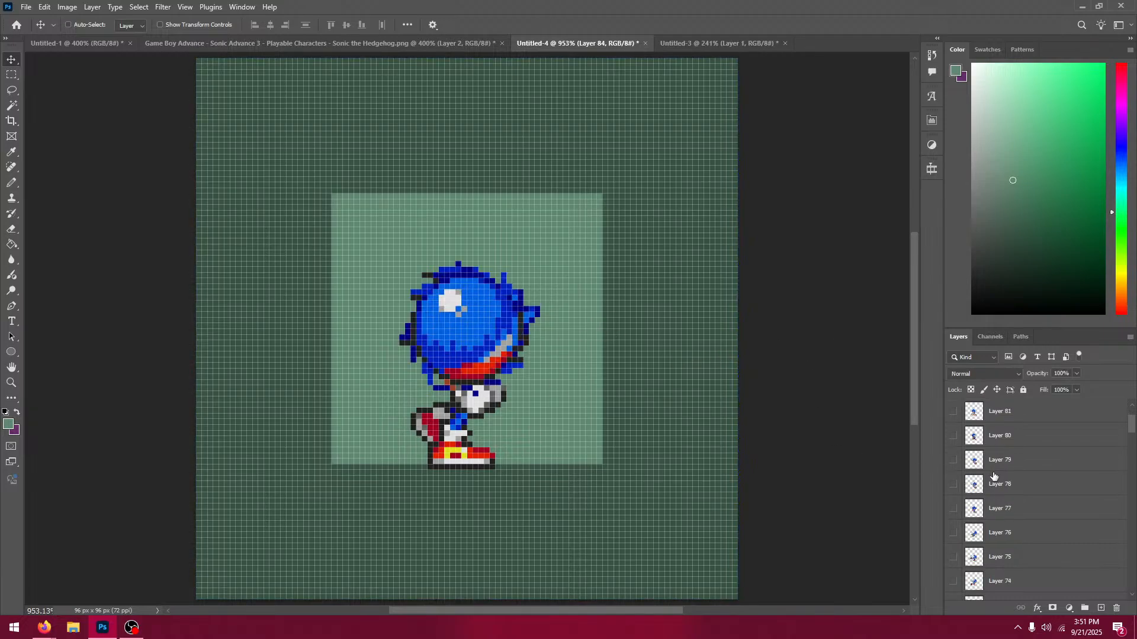
scroll(973, 507, down, 6)
click(952, 412)
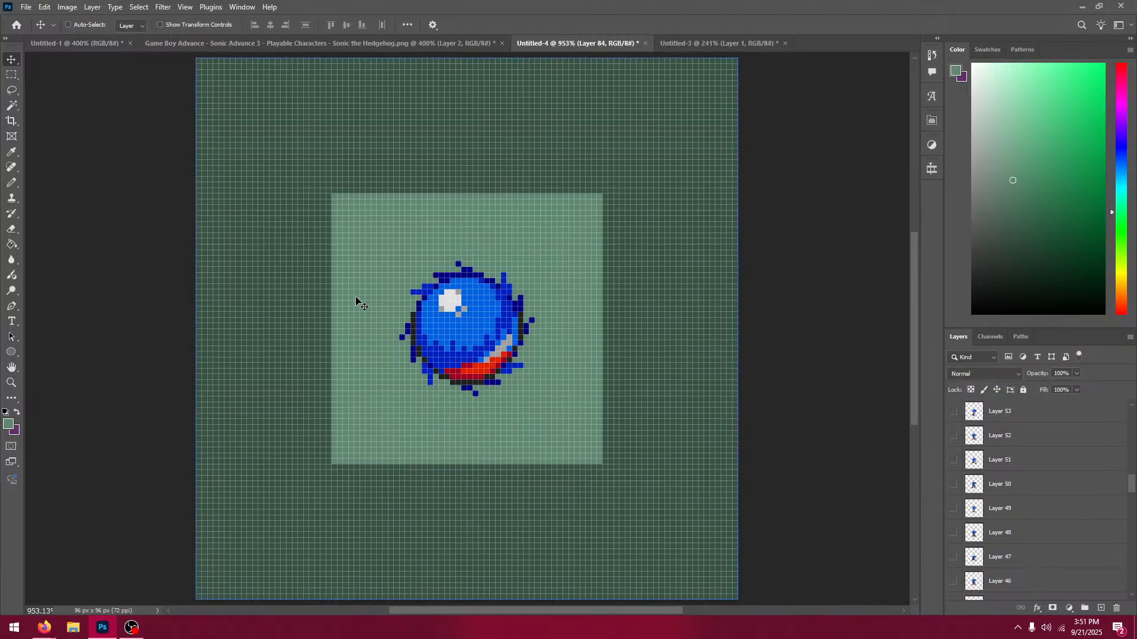
Step: Check the ball's horizontal centring against a selection of the canvas's left half
click(10, 76)
drag(190, 56, 468, 583)
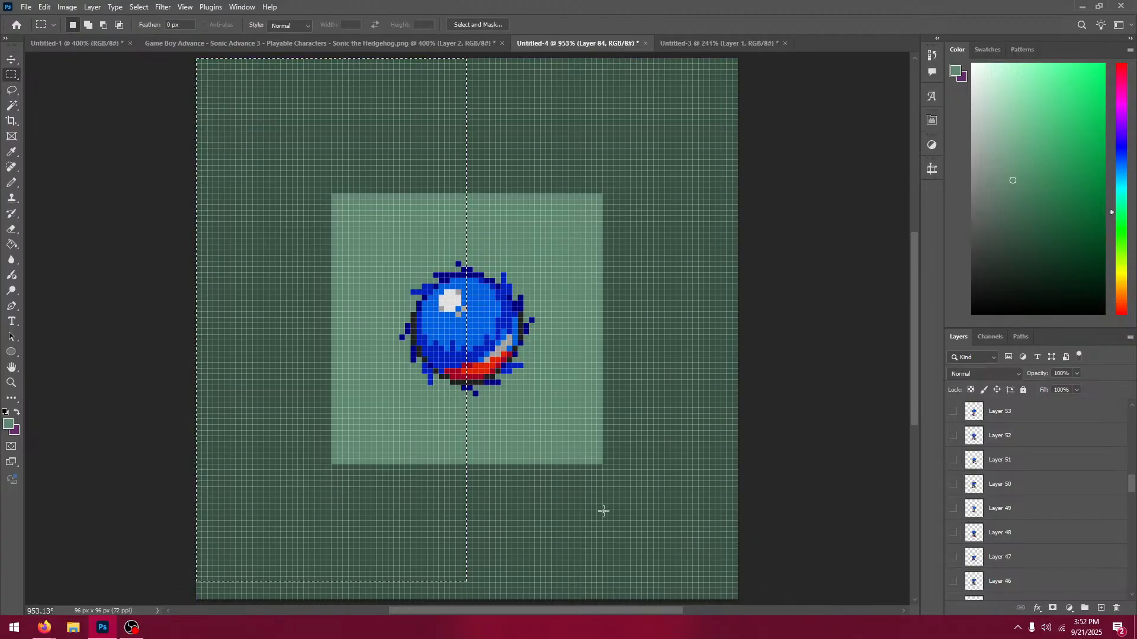
click(604, 511)
Step: Copy the third round ball sprite from the sheet into Untitled-4 and align it over the first pasted ball
click(432, 46)
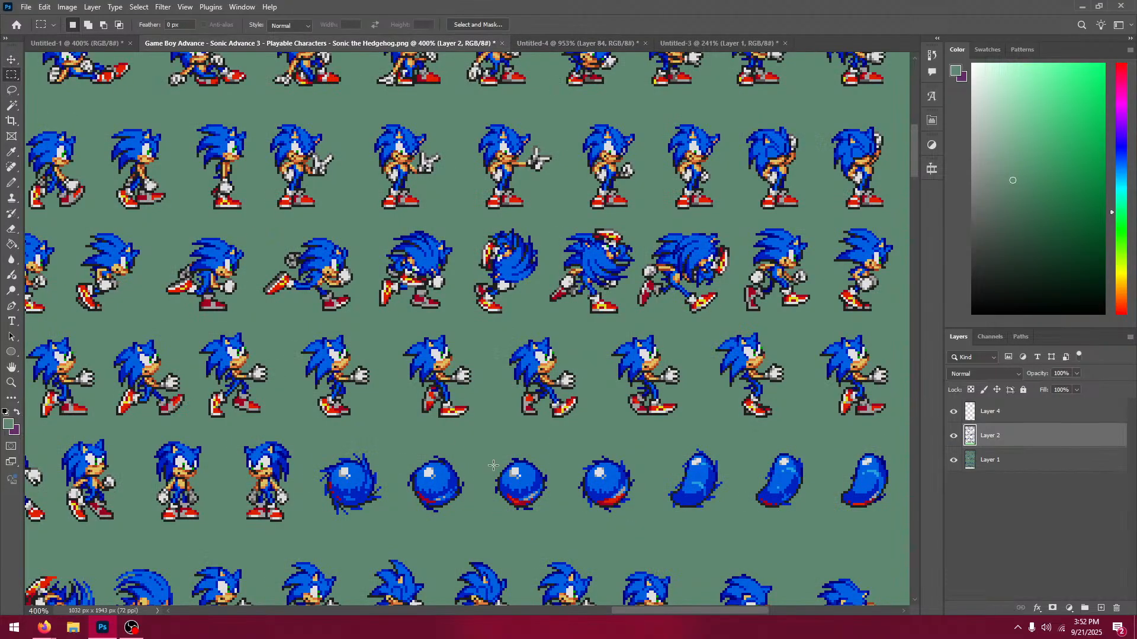
drag(482, 441, 558, 522)
key(ctrl+c)
click(553, 43)
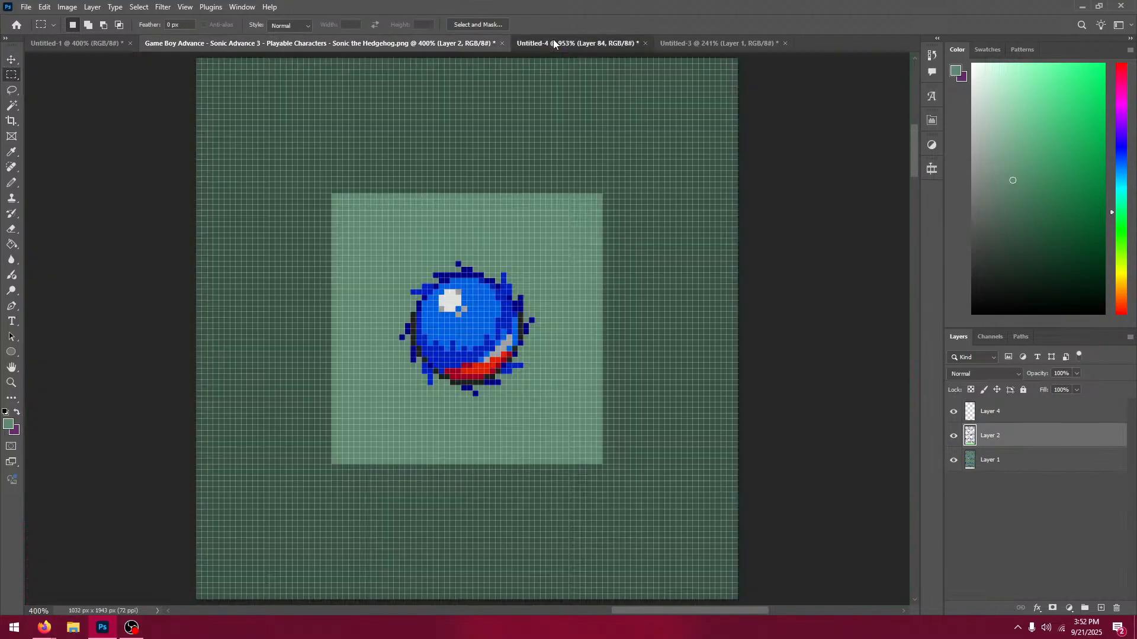
key(ctrl+v)
key(v)
drag(474, 299, 480, 306)
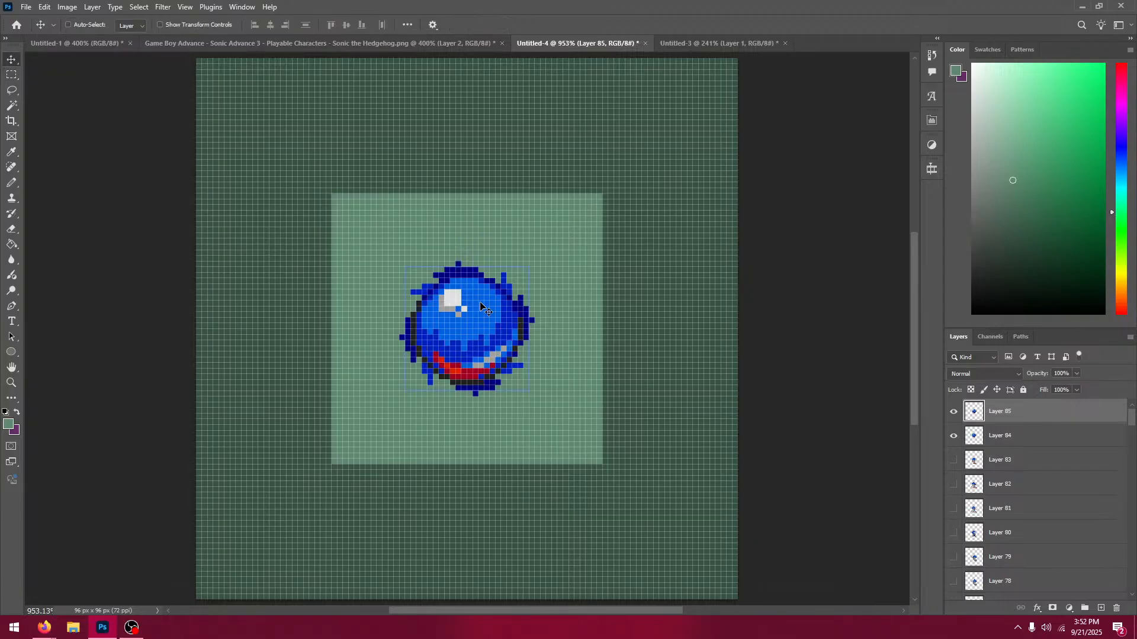
click(954, 413)
click(954, 414)
Step: Copy the second round ball sprite from the sheet into Untitled-4 as a new layer over the other balls
click(439, 43)
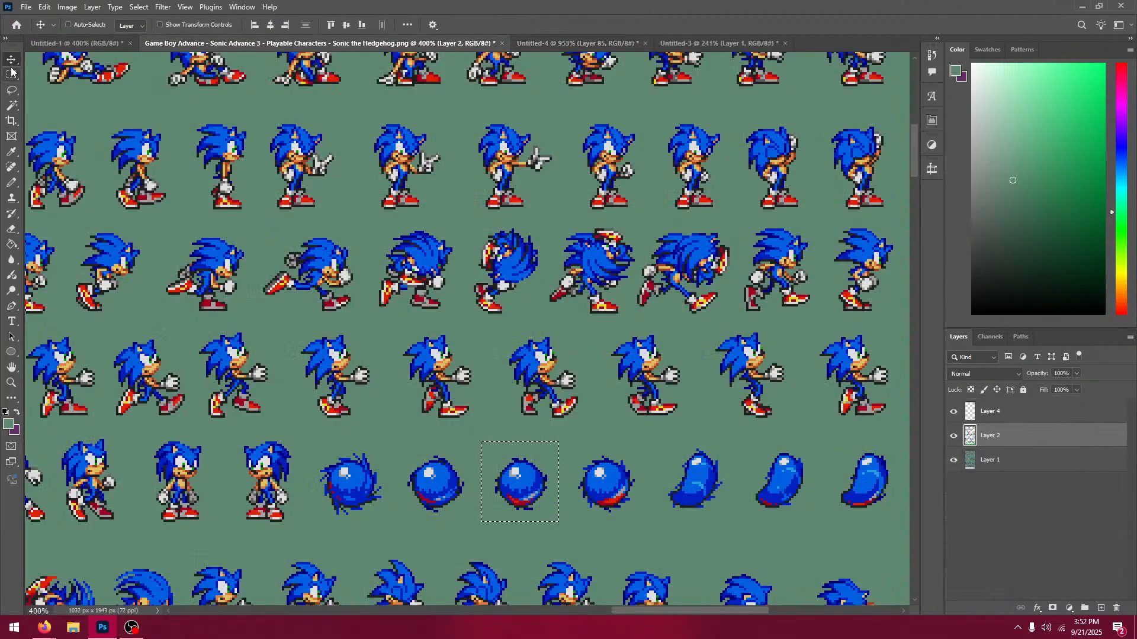
key(m)
drag(396, 444, 460, 501)
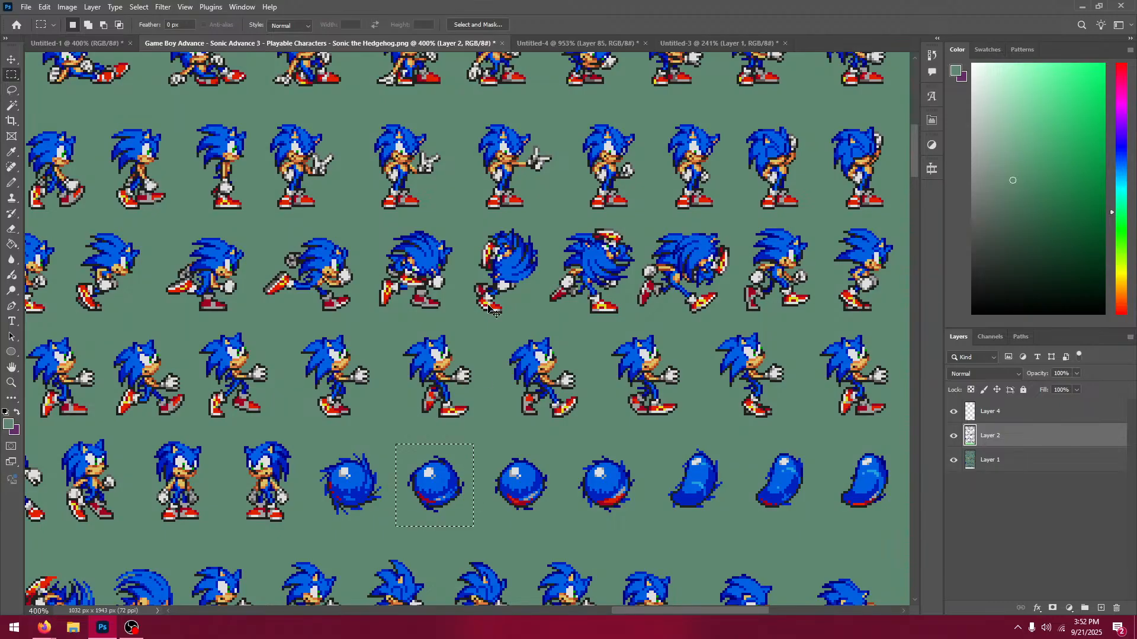
key(ctrl+c)
click(572, 43)
key(ctrl+v)
key(v)
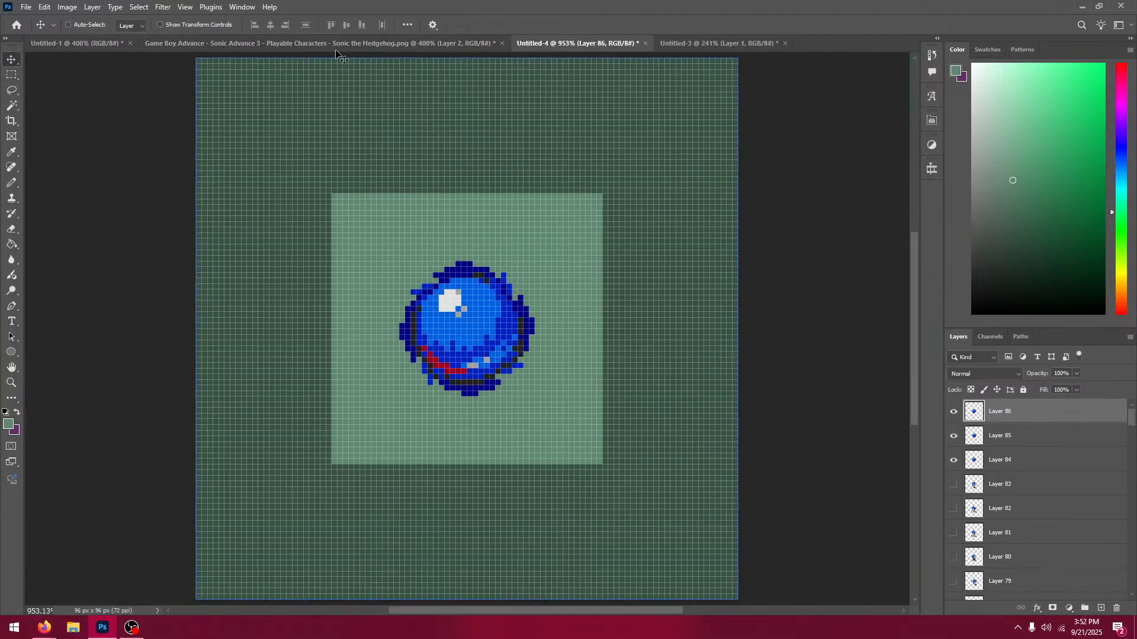
Step: Paste the first, spiky ball sprite into Untitled-4 and leave only the Layer 86 ball visible
click(353, 42)
click(12, 74)
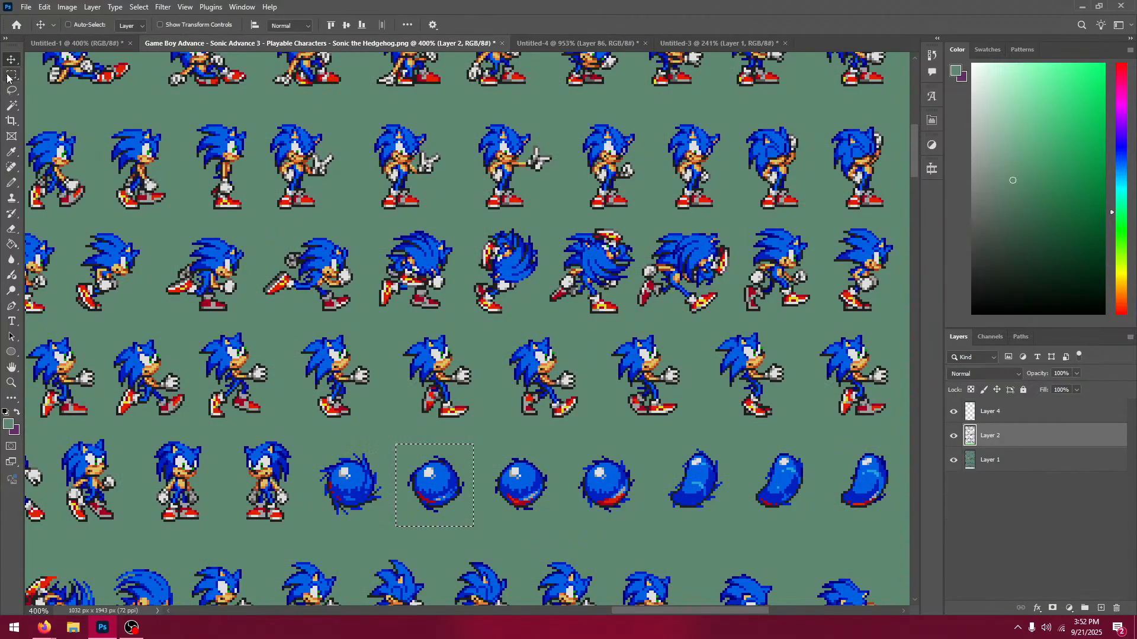
drag(322, 437, 391, 529)
key(ctrl+c)
click(577, 42)
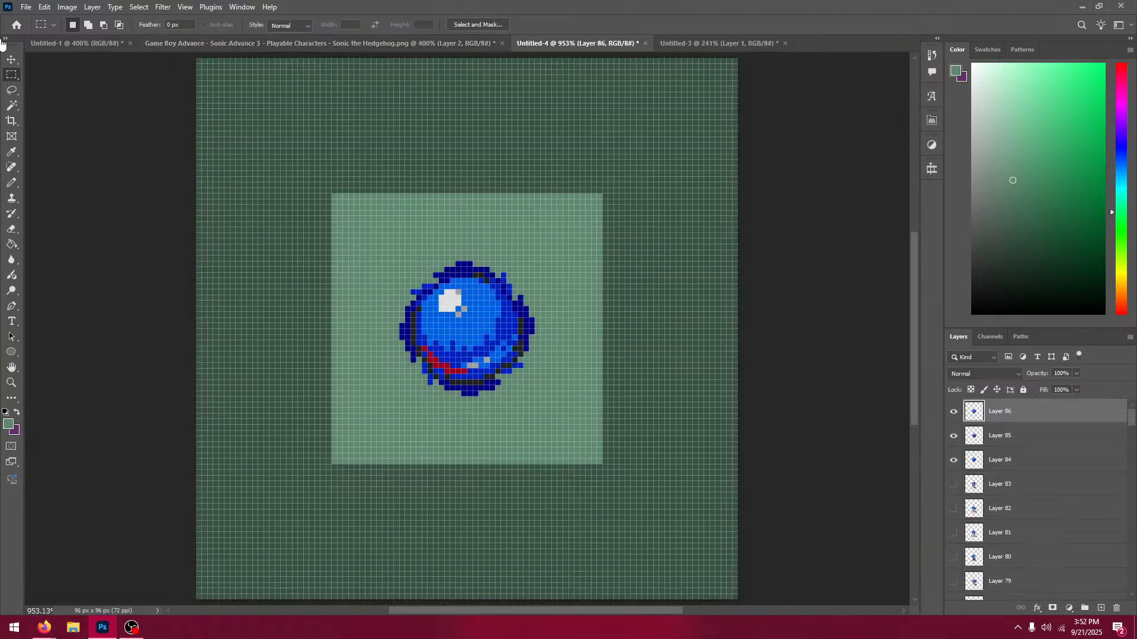
key(v)
key(ctrl+v)
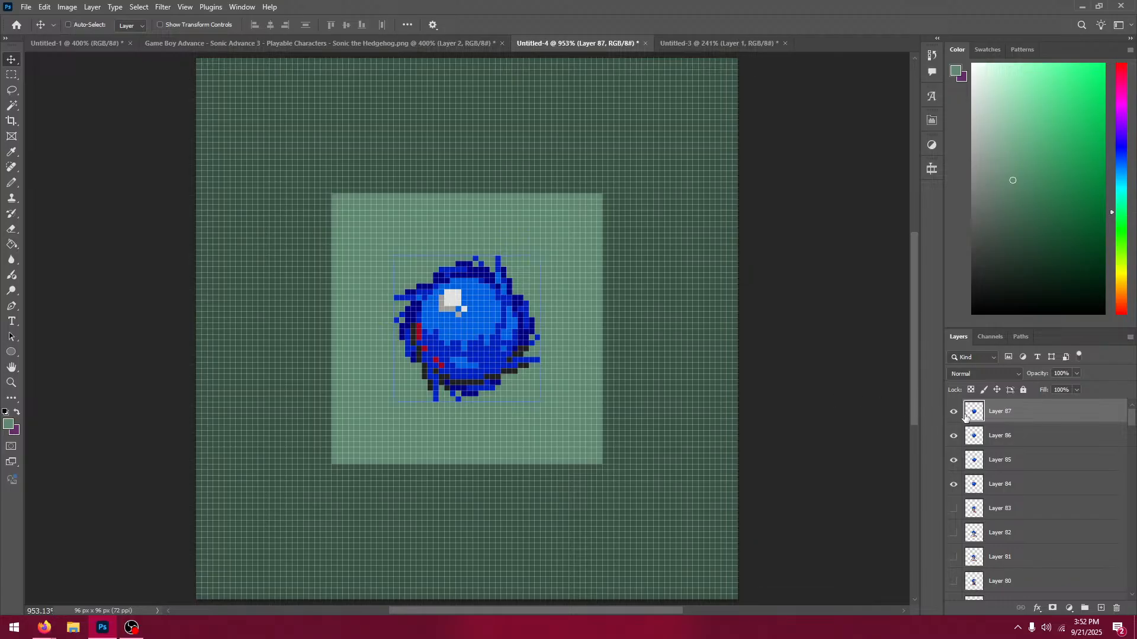
drag(953, 411, 954, 484)
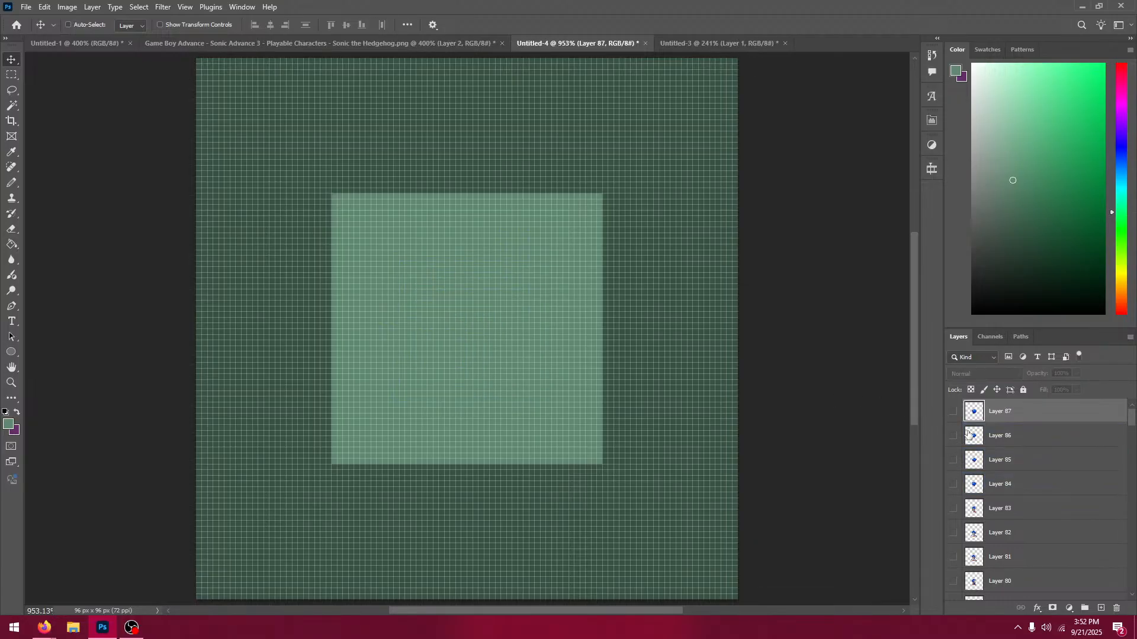
click(955, 436)
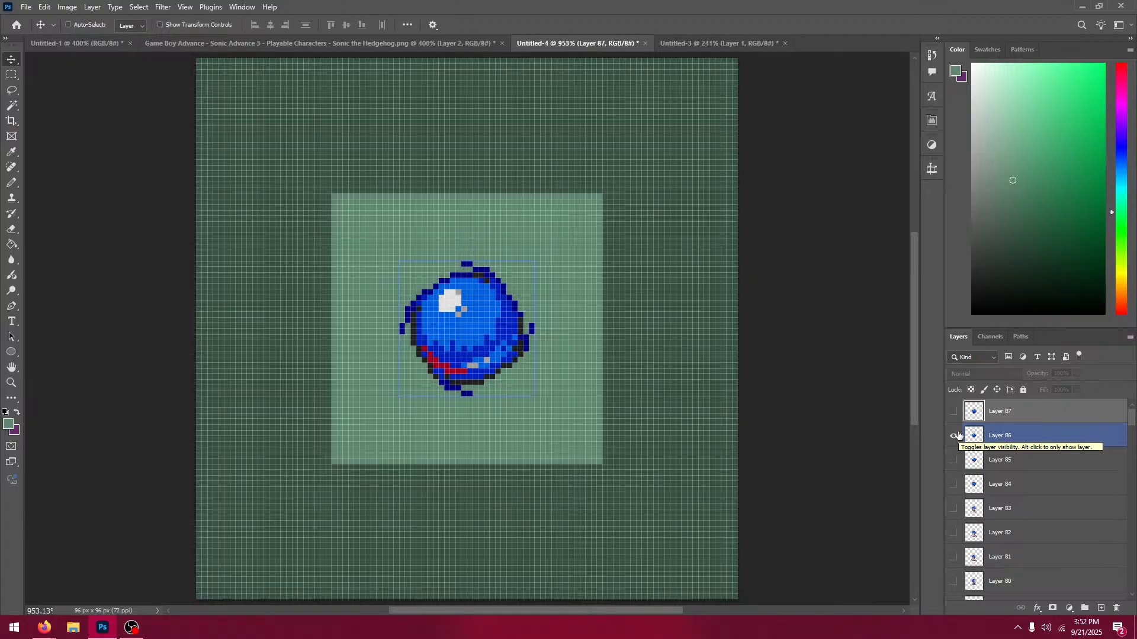
click(444, 42)
key(m)
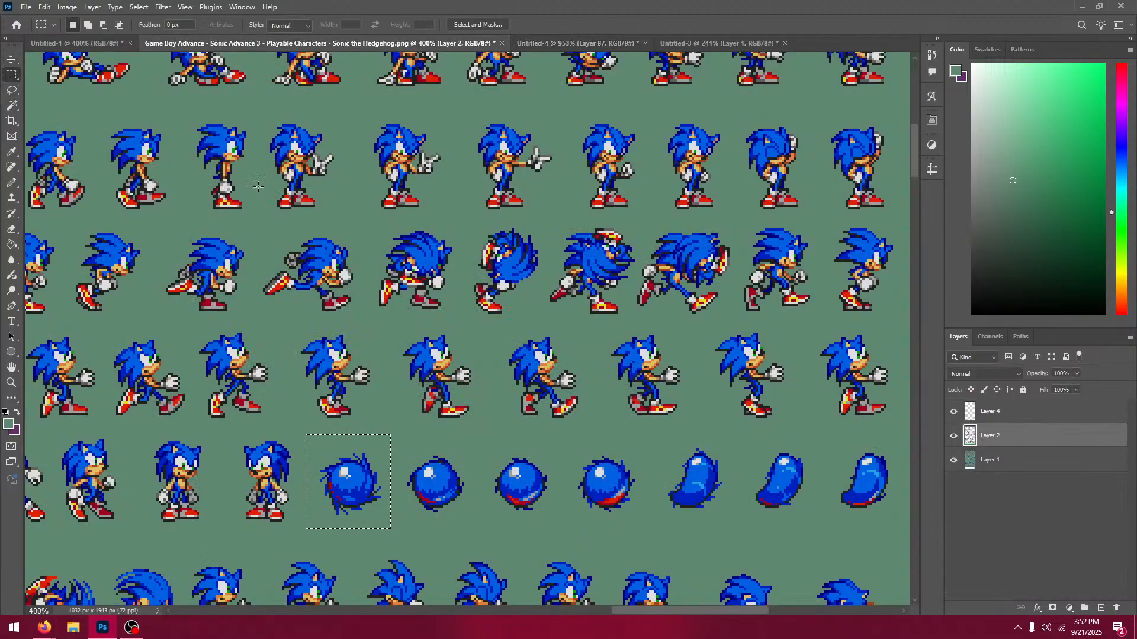
key(ctrl+d)
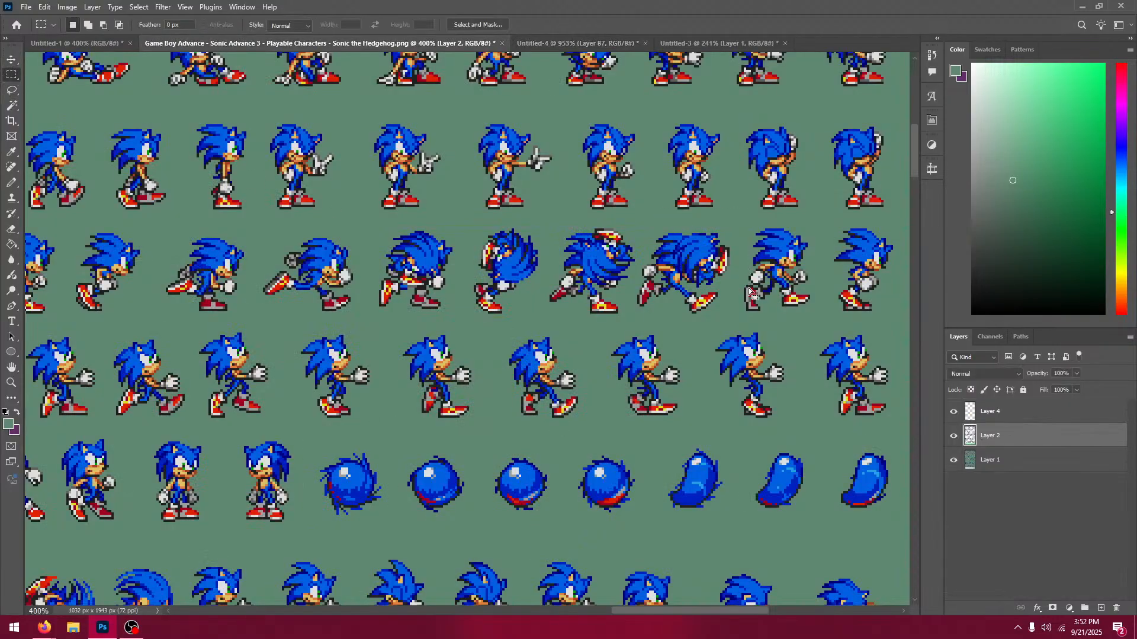
mouse_move(366, 209)
mouse_down()
mouse_move(457, 283)
mouse_move(457, 302)
mouse_up()
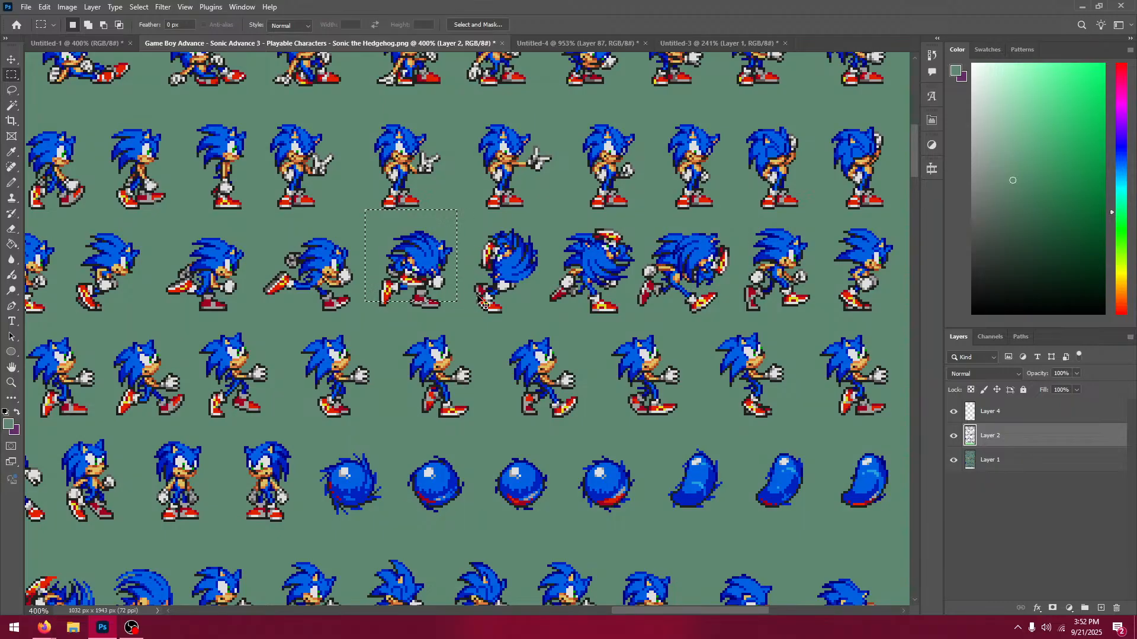
key(ctrl+d)
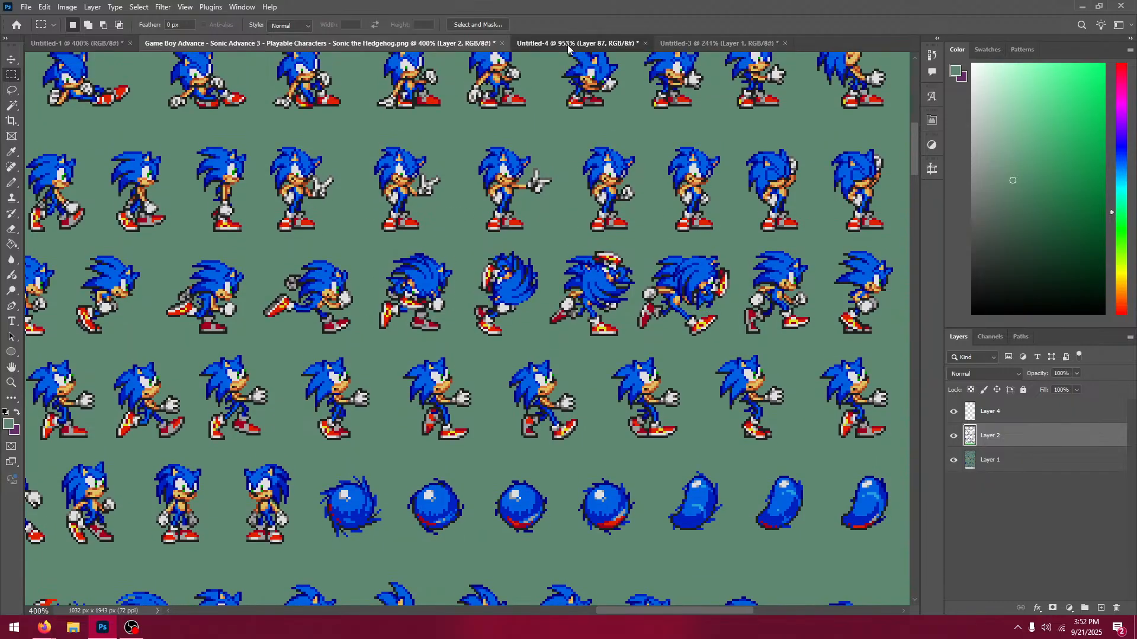
click(567, 44)
click(11, 59)
key(ctrl+v)
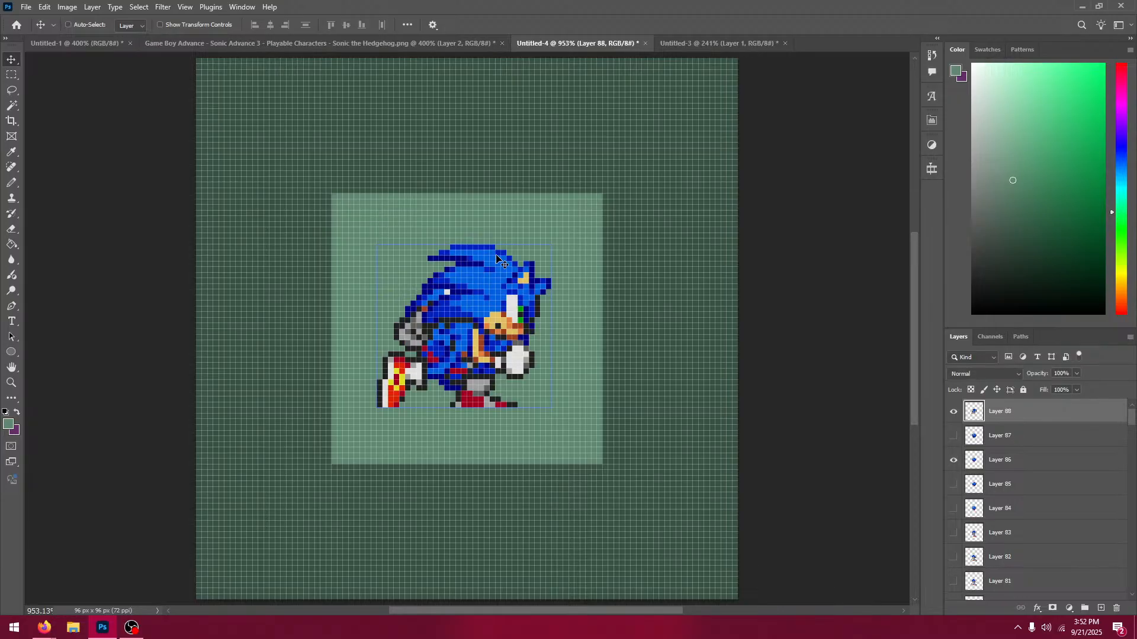
key(ctrl+z)
Step: Copy the first recoloured spinning sprite from Layer 4 into Untitled-4 and centre it over the Layer 86 ball
click(353, 44)
click(1042, 415)
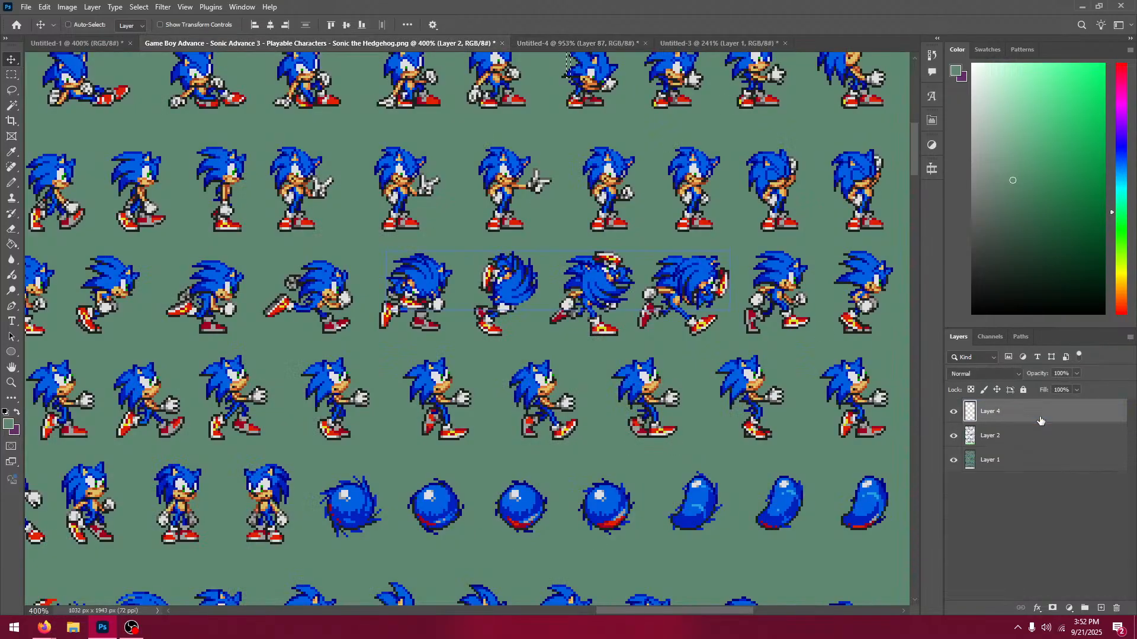
click(11, 75)
drag(349, 195, 457, 343)
key(ctrl+c)
click(601, 39)
key(v)
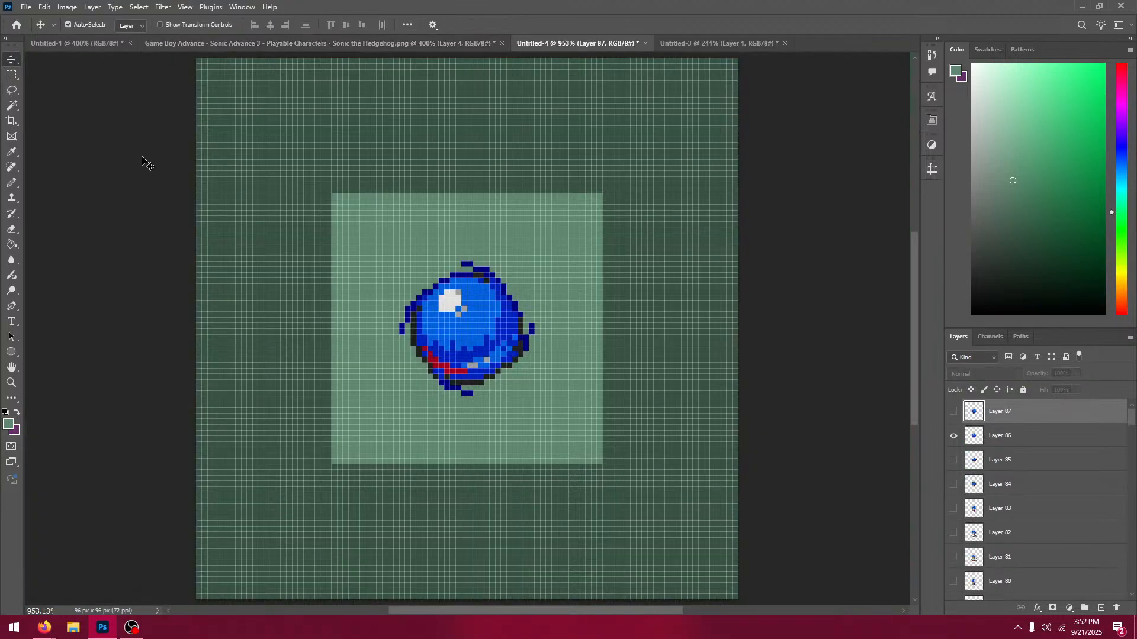
key(ctrl+v)
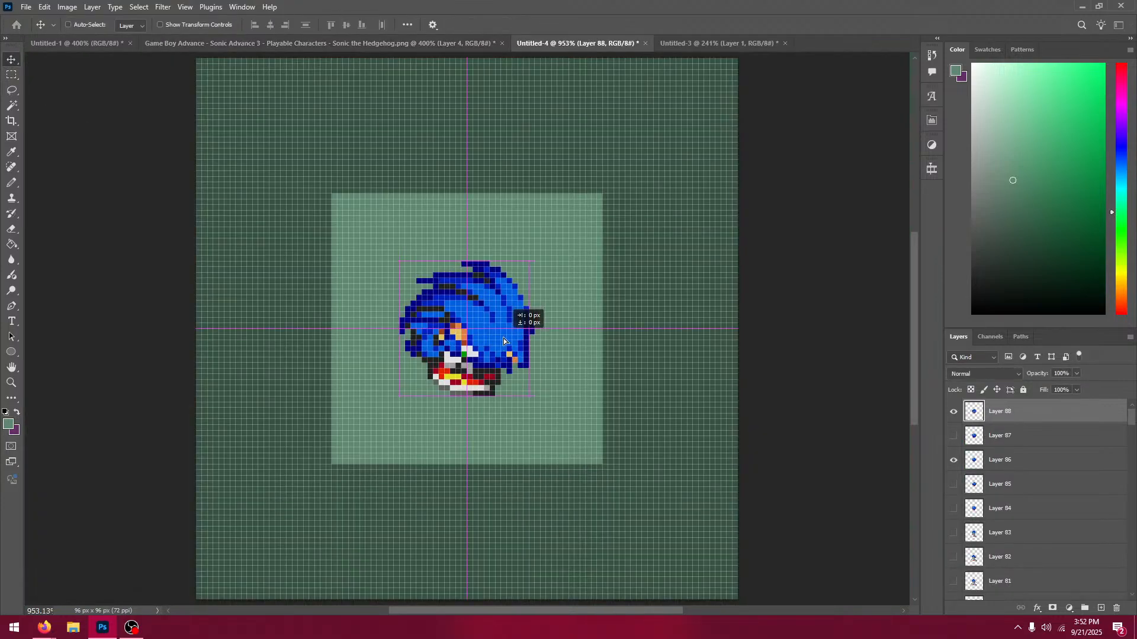
Step: Compare the spinning sprite's alignment with the Layer 86 ball, nudging it one pixel up and back down
click(953, 412)
click(952, 413)
click(951, 414)
key(Up)
click(951, 414)
click(951, 413)
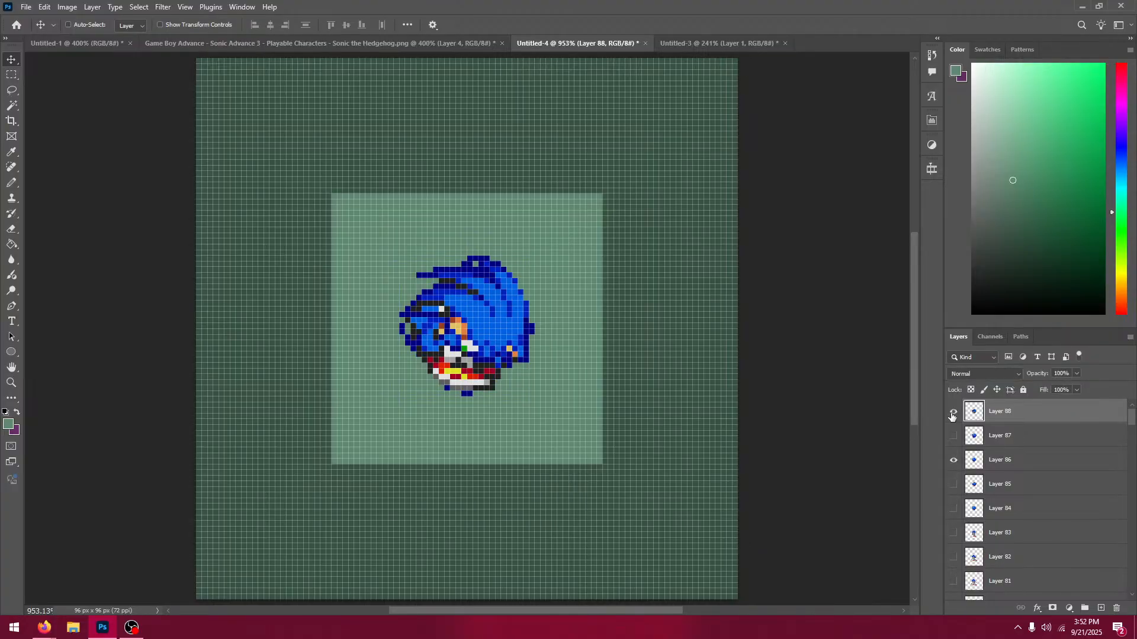
click(951, 414)
click(951, 413)
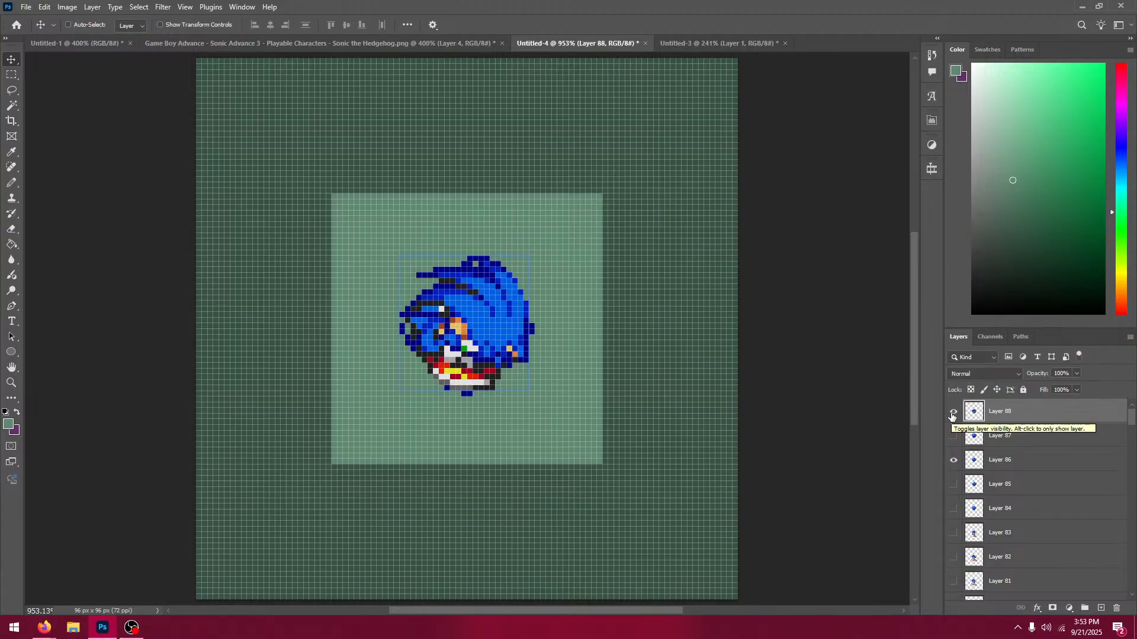
click(951, 414)
click(951, 414)
key(Down)
click(952, 413)
click(951, 414)
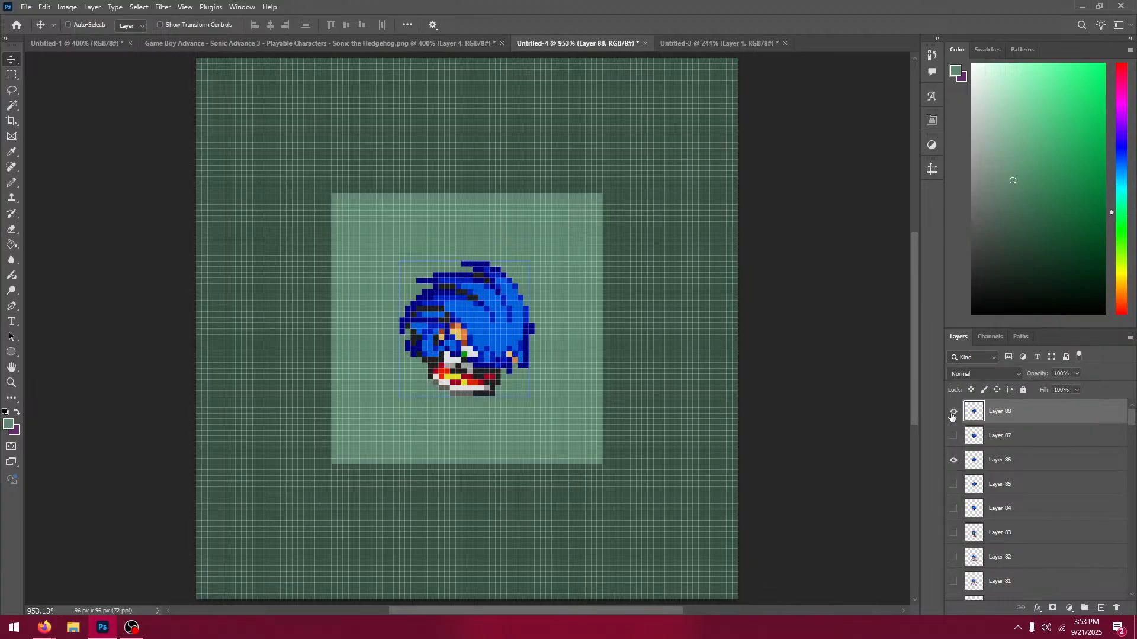
Step: Copy the second recoloured spinning sprite from the sheet's Layer 4 into Untitled-4 as a new layer, with Layer 88 hidden
click(951, 414)
click(951, 414)
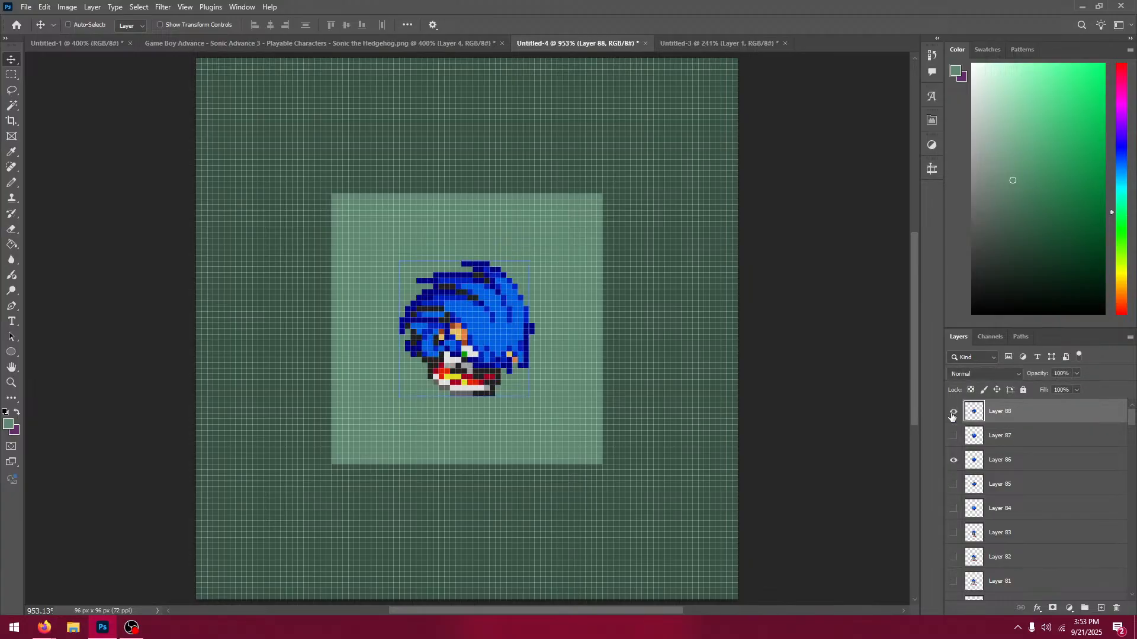
click(398, 42)
key(m)
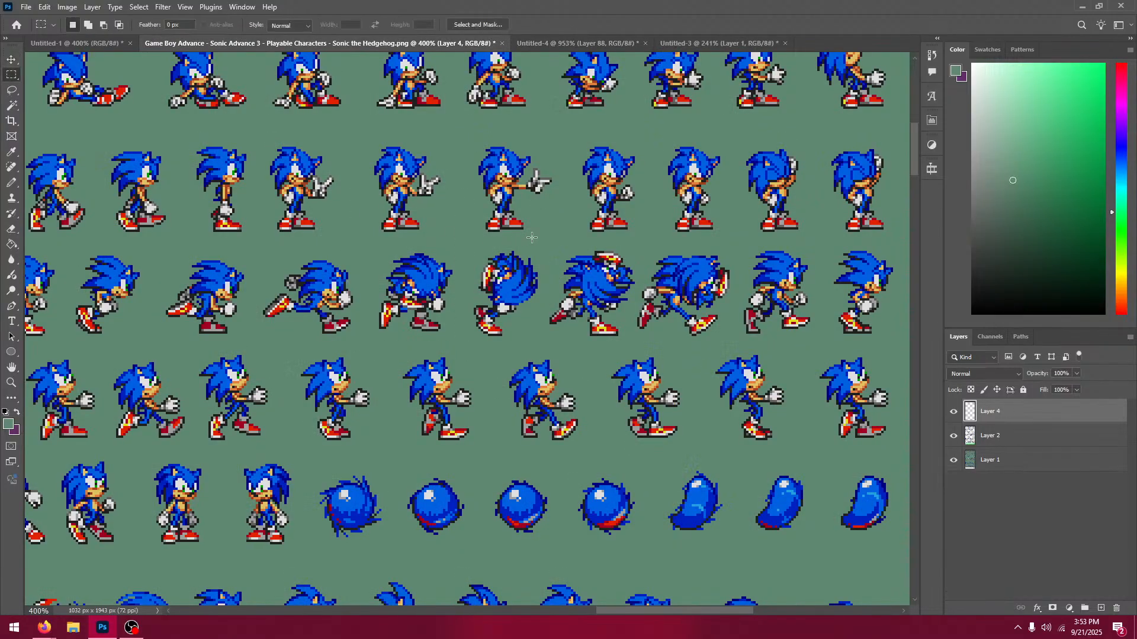
drag(665, 242, 728, 290)
click(492, 222)
drag(462, 222, 550, 319)
click(557, 202)
click(538, 44)
key(v)
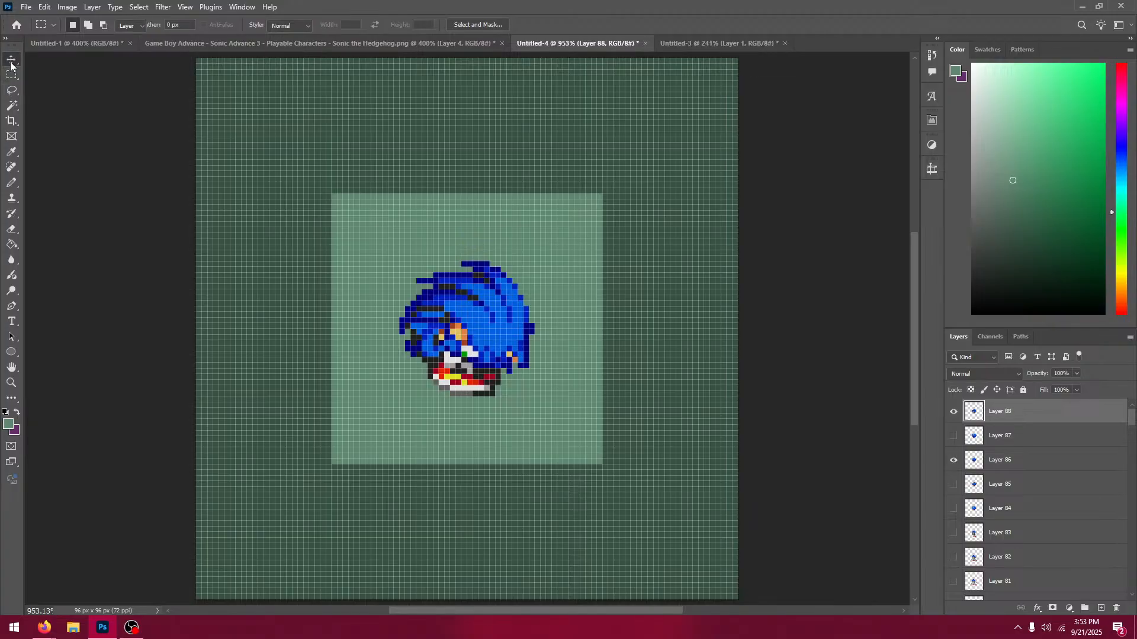
click(439, 44)
click(548, 43)
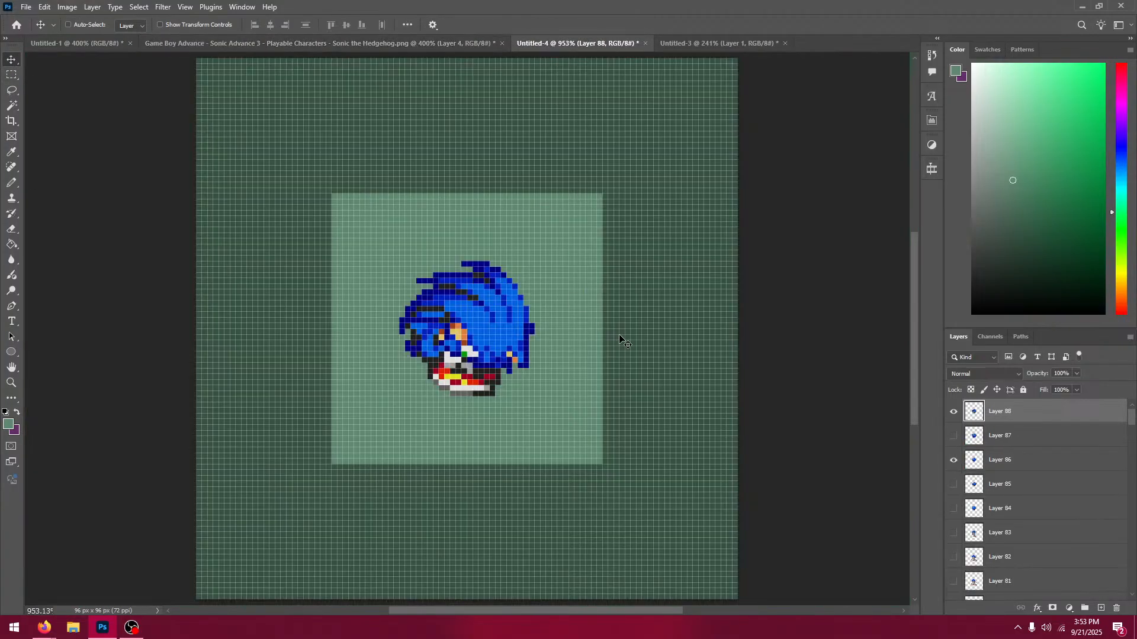
click(953, 410)
key(ctrl+v)
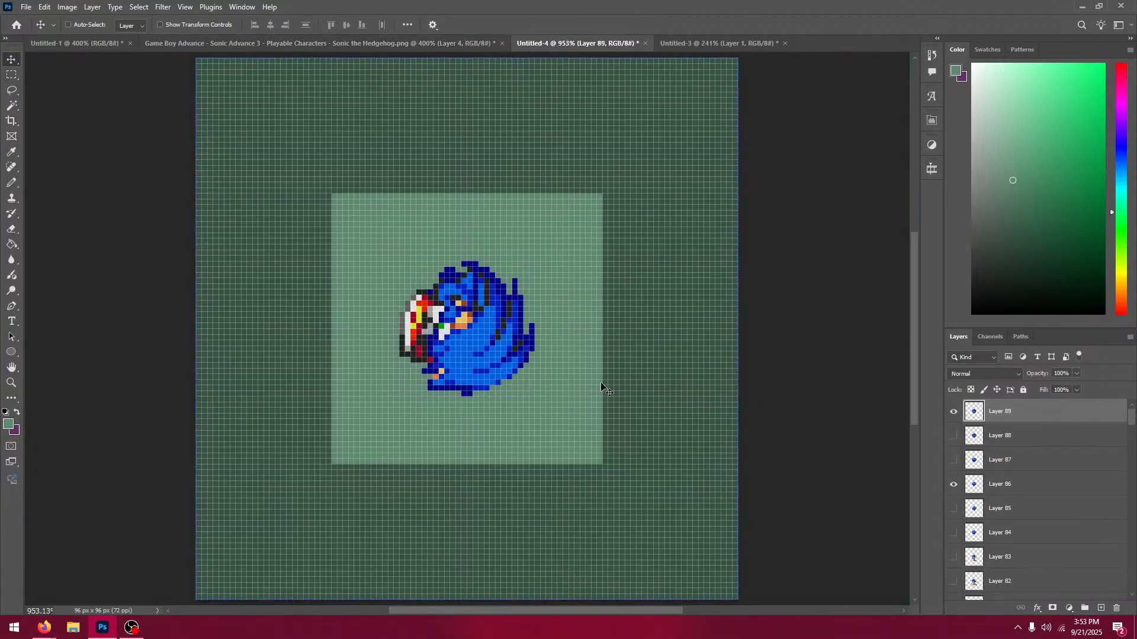
Step: Compare the second spinning sprite's alignment with the Layer 86 ball by toggling Layer 89's visibility
click(954, 414)
click(954, 415)
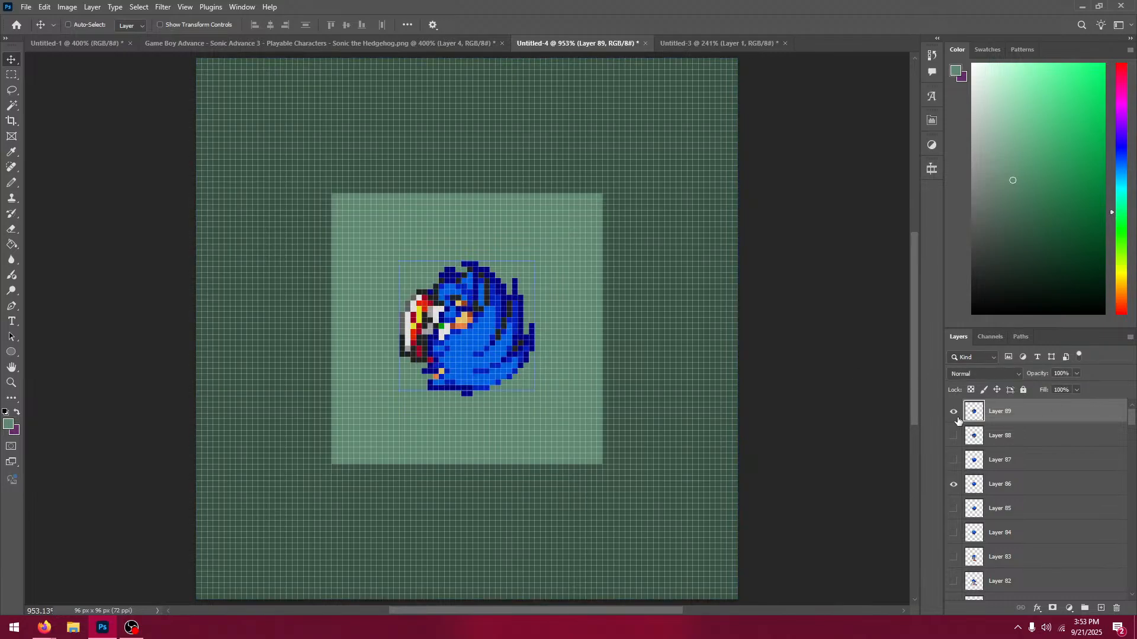
click(955, 414)
click(956, 415)
click(955, 414)
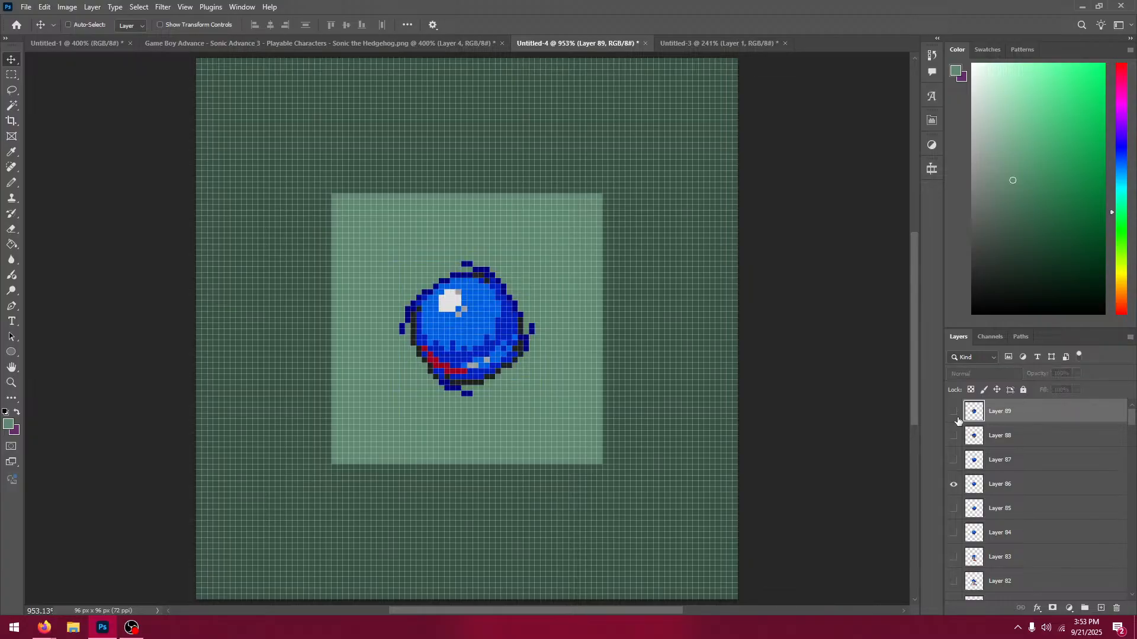
click(957, 416)
click(957, 416)
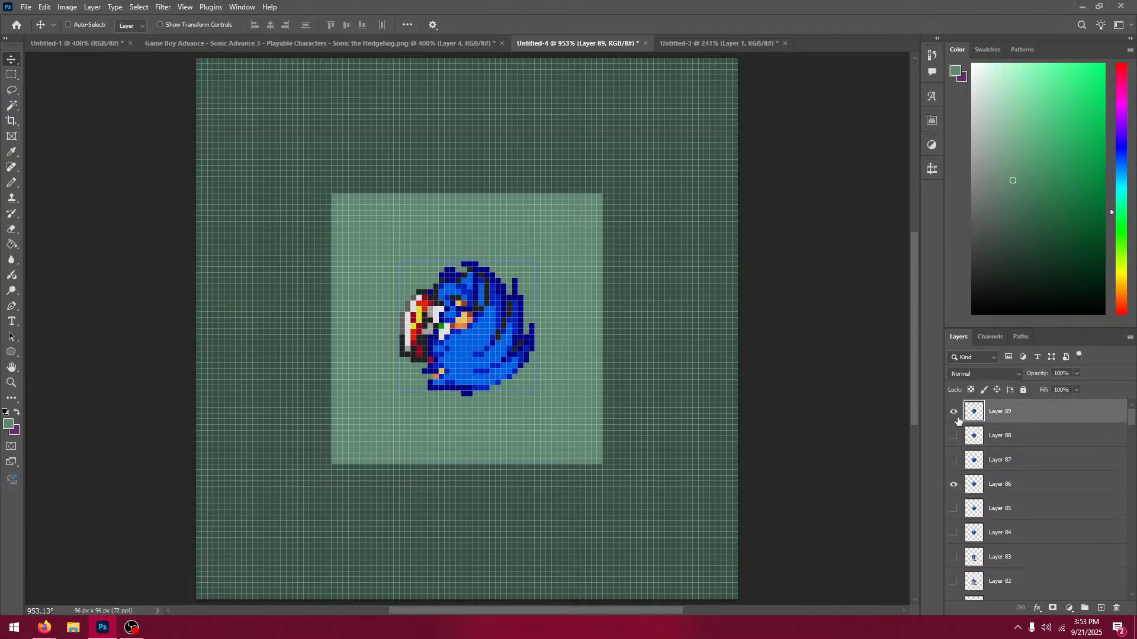
click(957, 416)
click(957, 416)
click(954, 415)
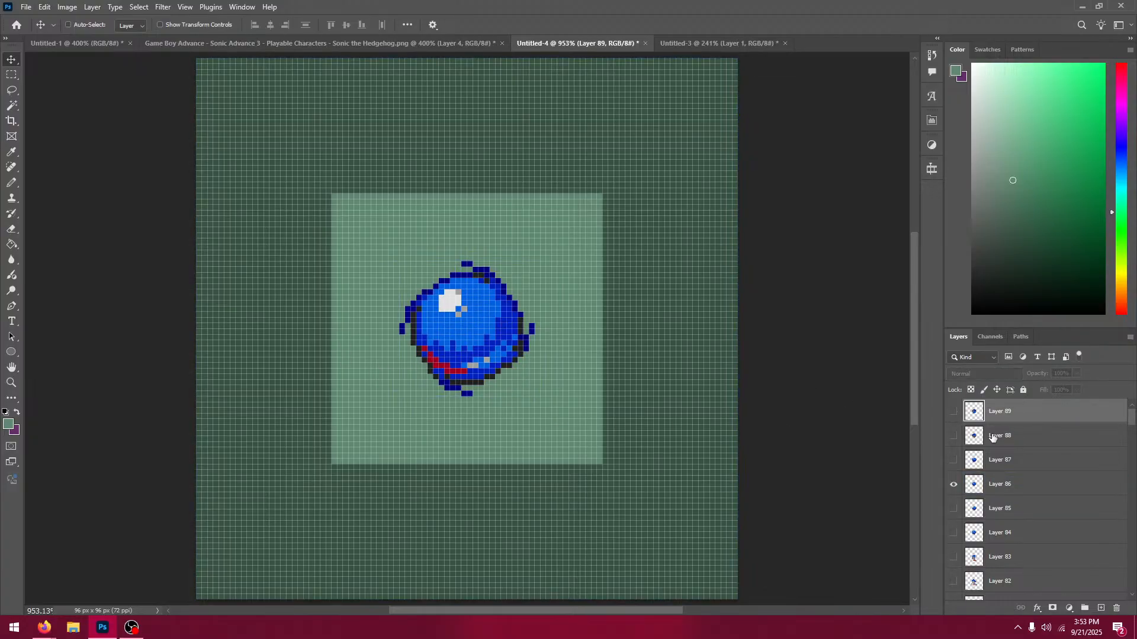
Step: Check the Layer 88 and Layer 89 spinning sprites one at a time against the Layer 86 ball, ending with Layer 89 shown
click(954, 436)
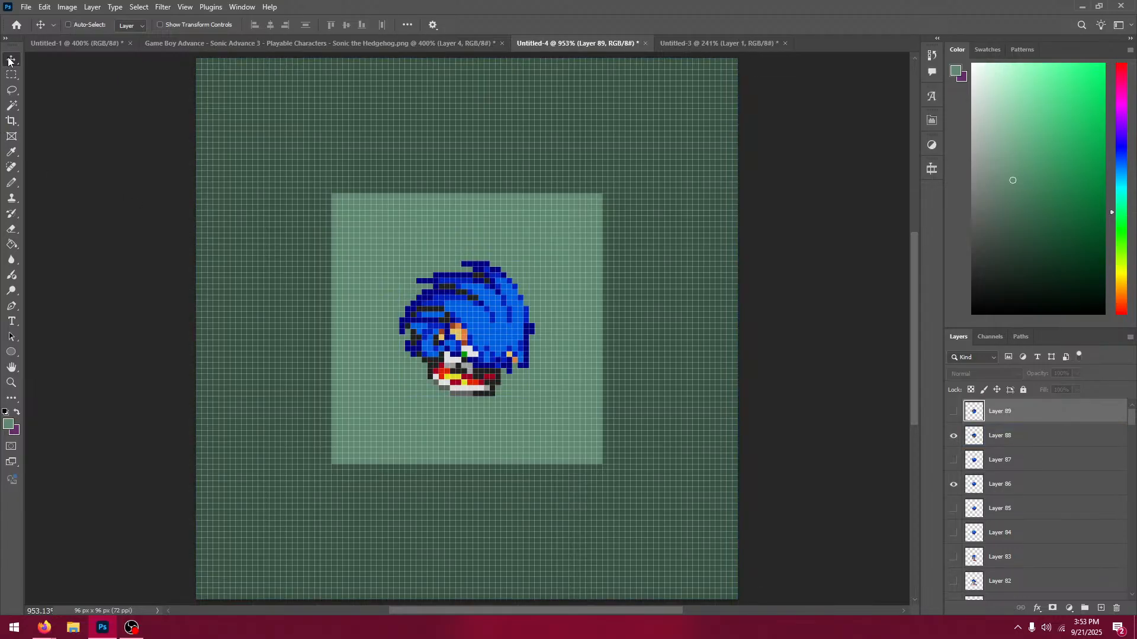
click(952, 434)
click(953, 435)
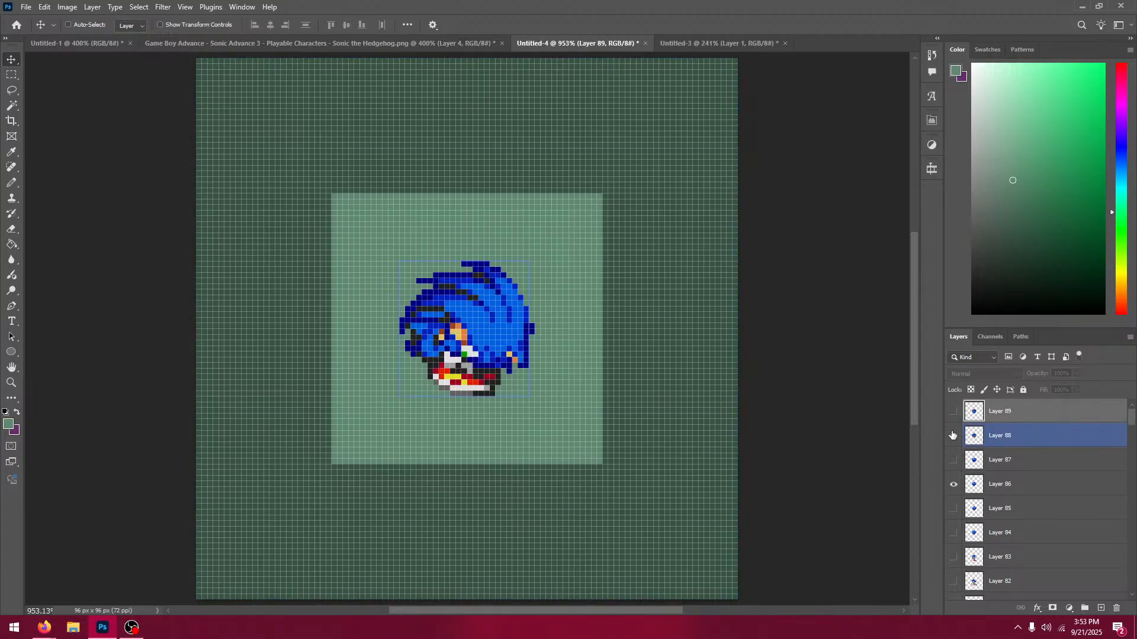
click(952, 435)
click(953, 435)
click(952, 435)
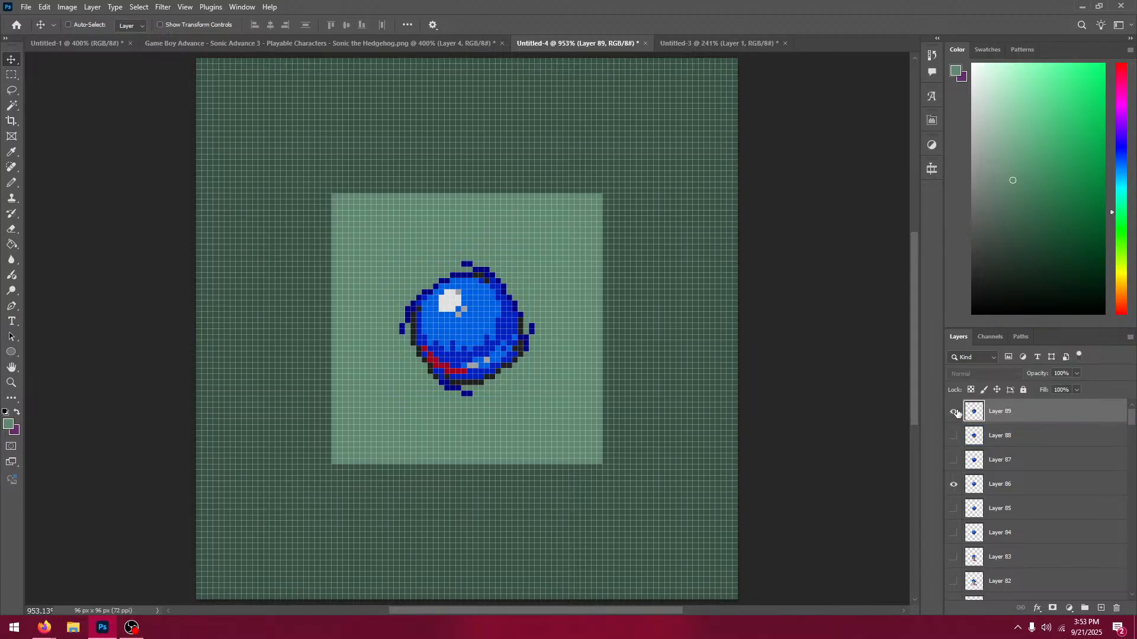
click(954, 412)
click(955, 412)
click(954, 412)
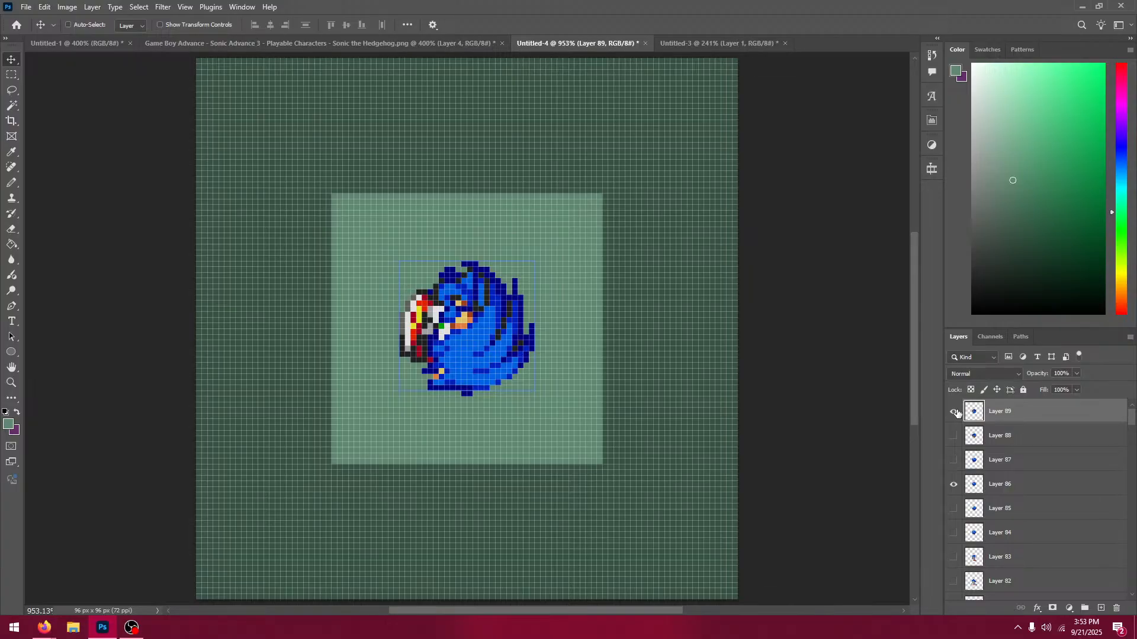
Step: Copy the third recoloured spinning sprite into Untitled-4 as a new layer, place it roughly over the Layer 86 ball, and hide Layer 89
click(264, 45)
click(16, 75)
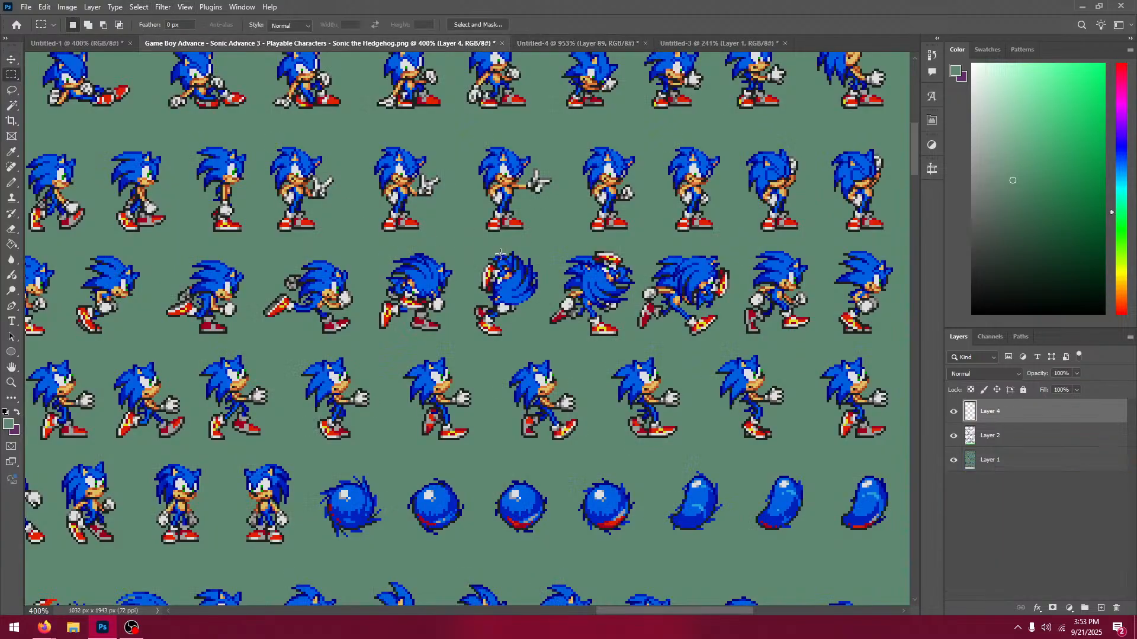
drag(566, 236, 640, 316)
click(533, 44)
key(v)
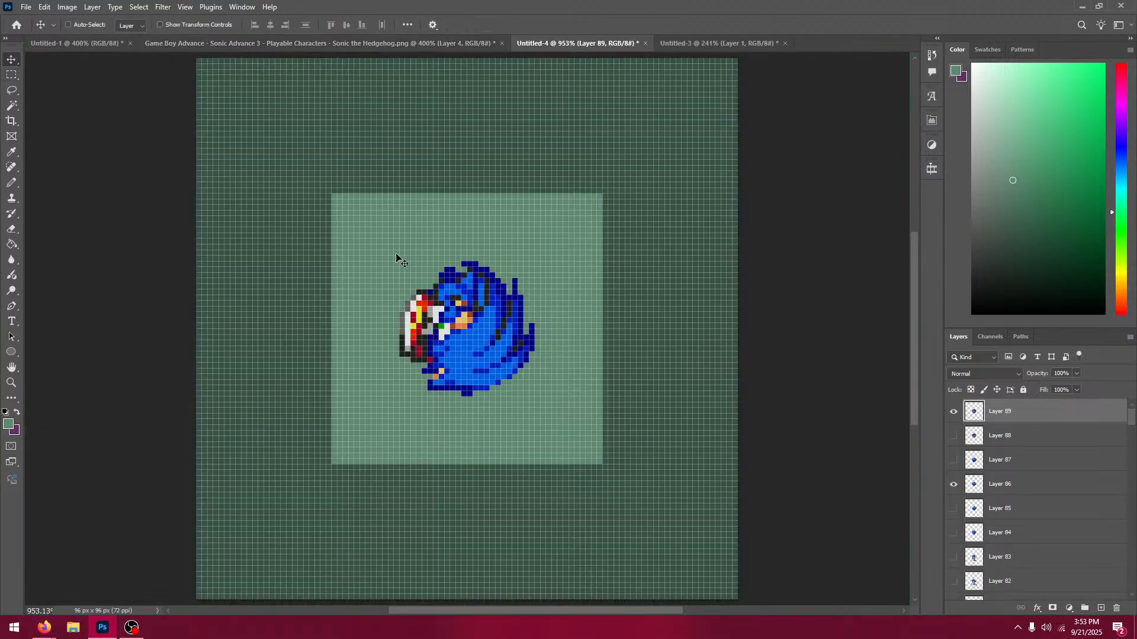
key(ctrl+v)
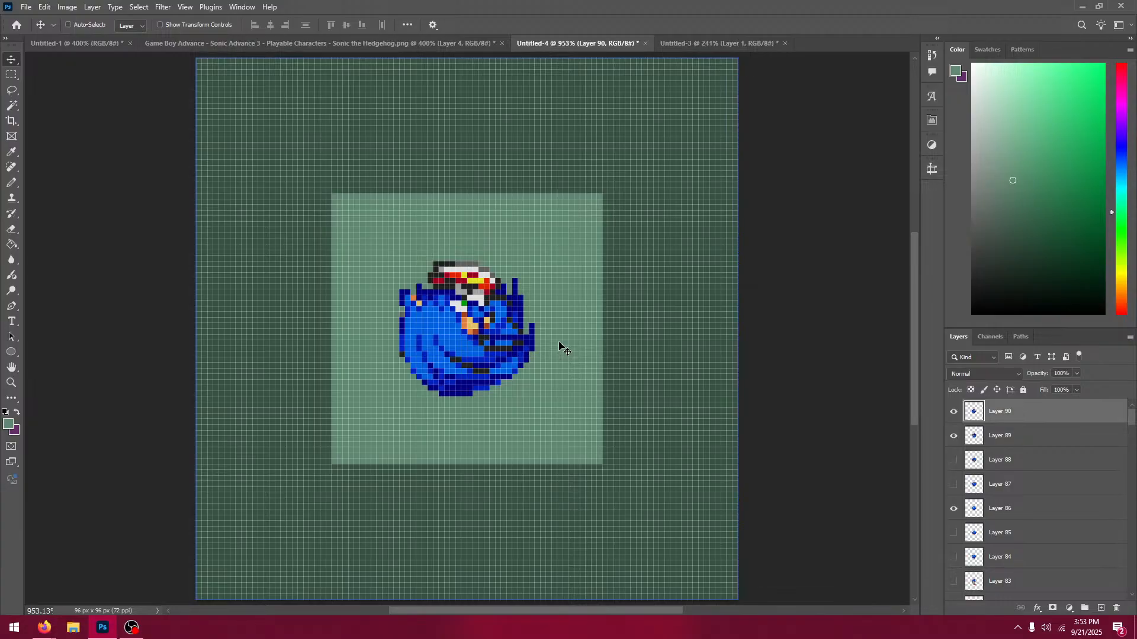
drag(554, 340, 560, 345)
click(953, 436)
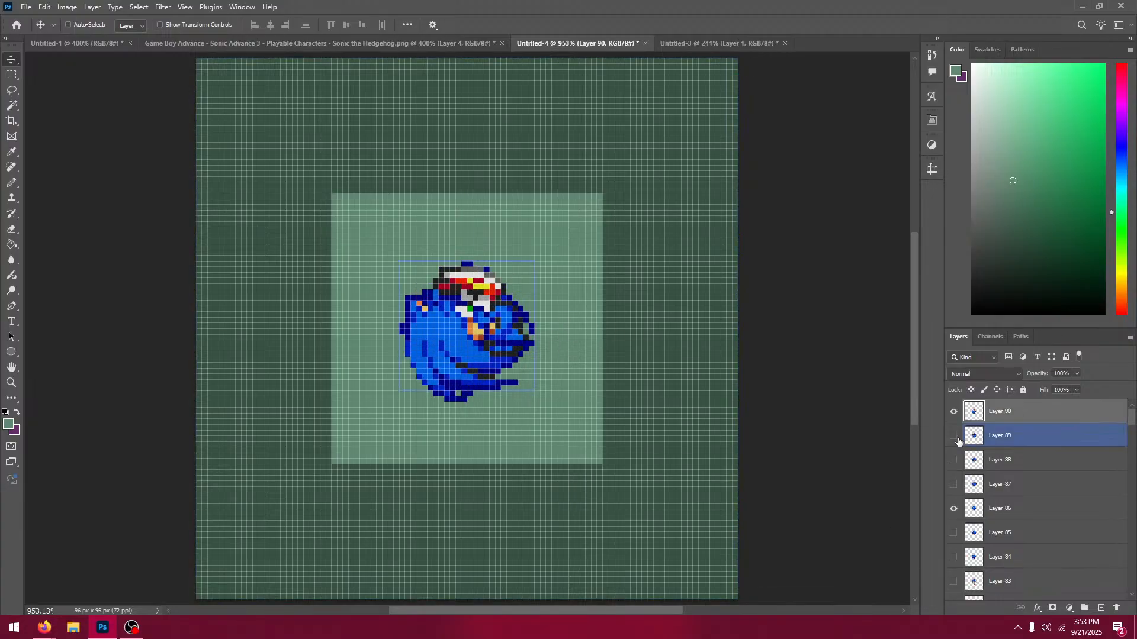
drag(600, 395, 611, 392)
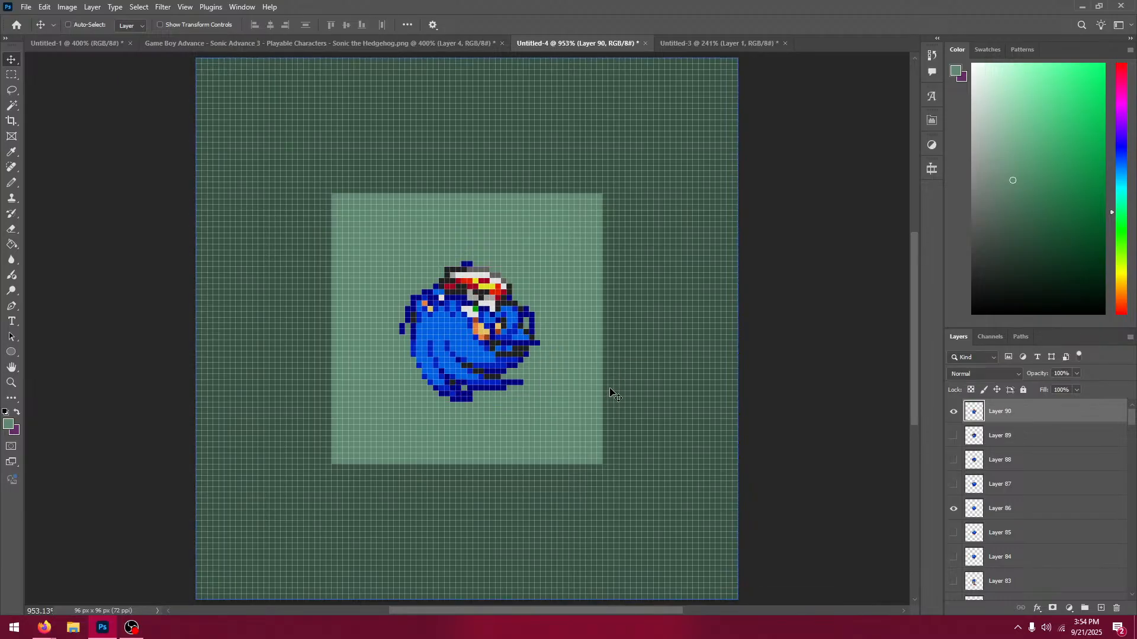
Step: Nudge the third spinning sprite one pixel left and one up, compare it with the Layer 86 ball, and hide Layer 90
click(954, 412)
click(954, 412)
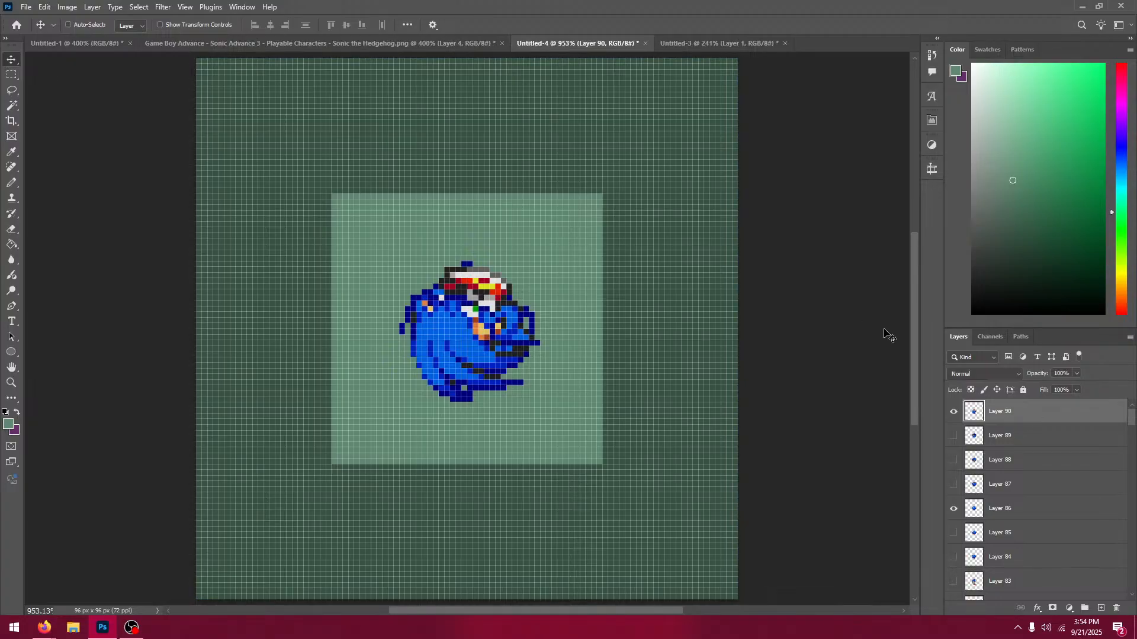
key(Left)
key(Up)
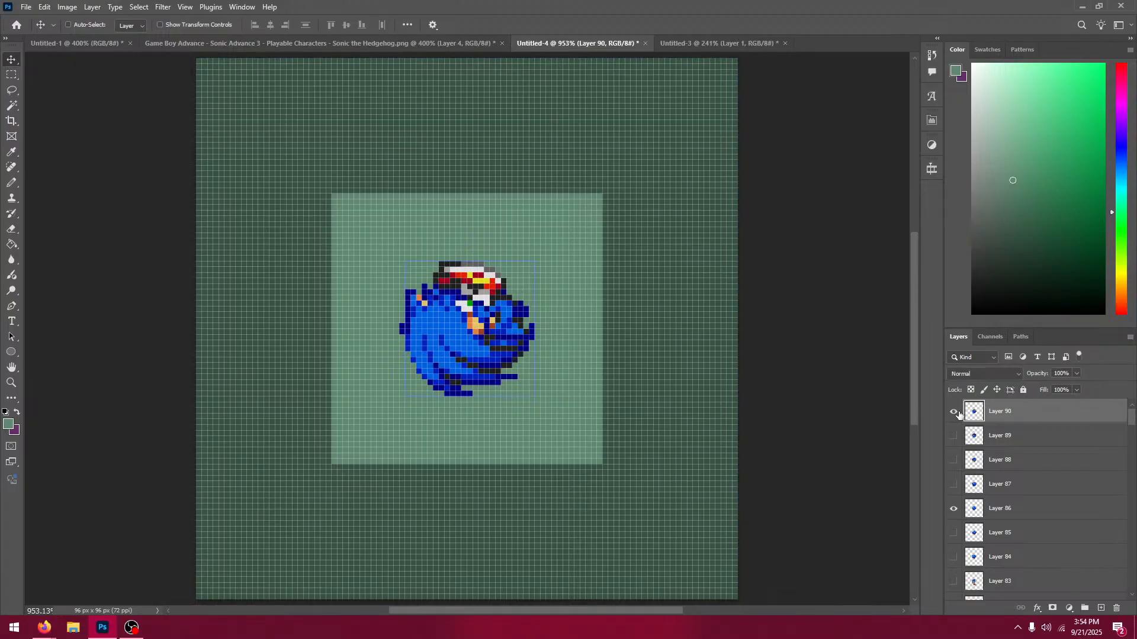
click(955, 412)
click(956, 412)
click(956, 413)
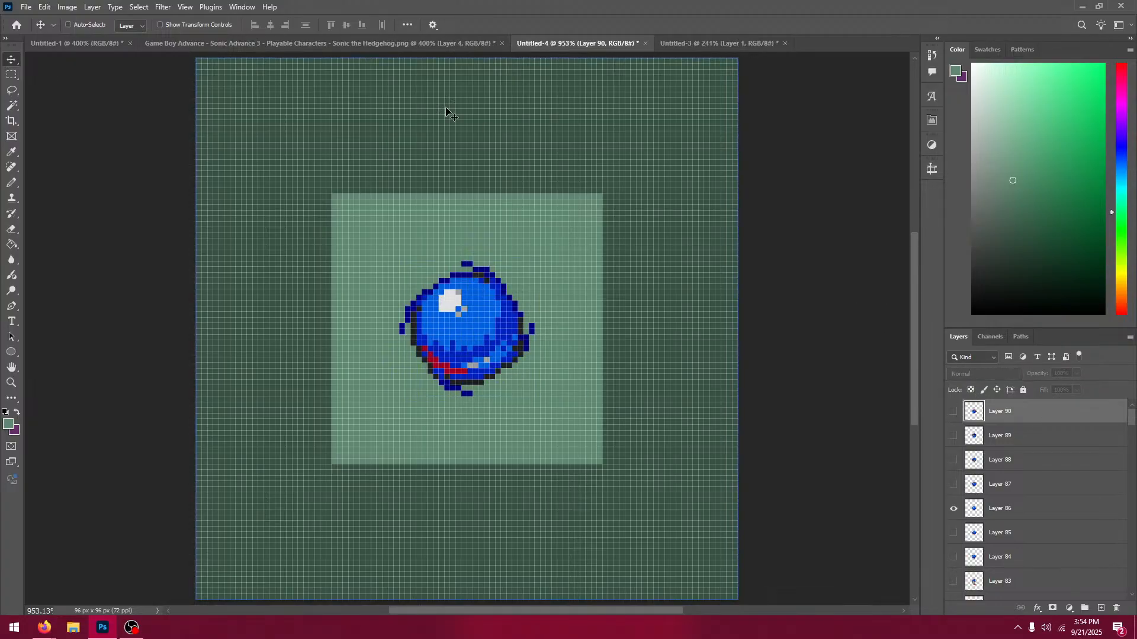
Step: Copy the fourth recoloured spinning sprite from the sheet's Layer 4 into Untitled-4 as a new layer over the ball
click(404, 45)
key(m)
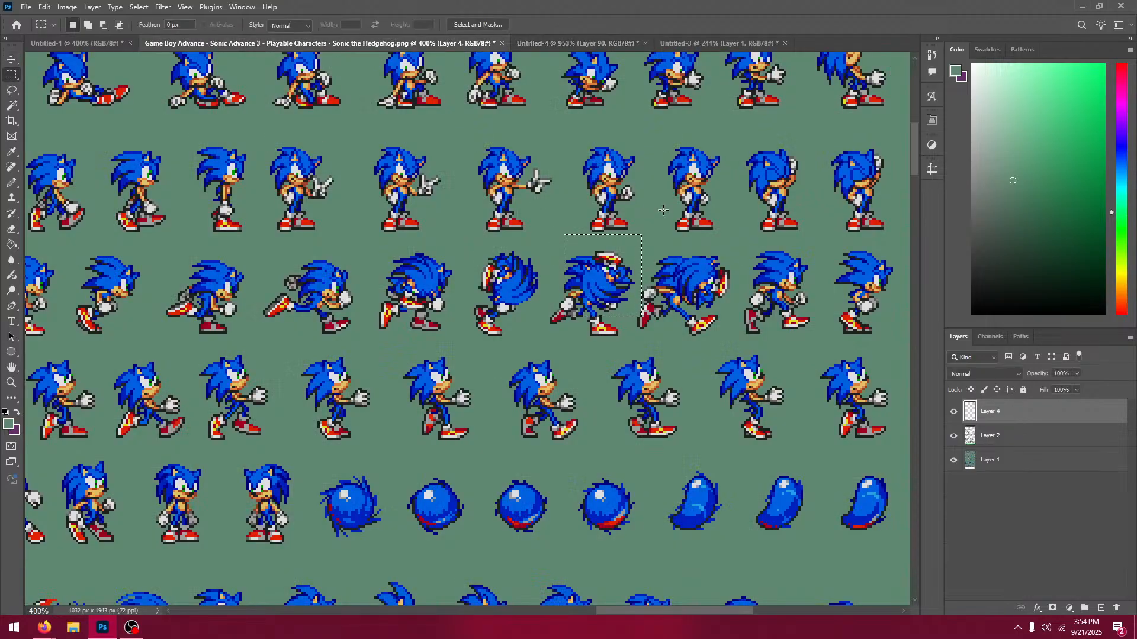
key(ctrl+d)
drag(663, 244, 751, 327)
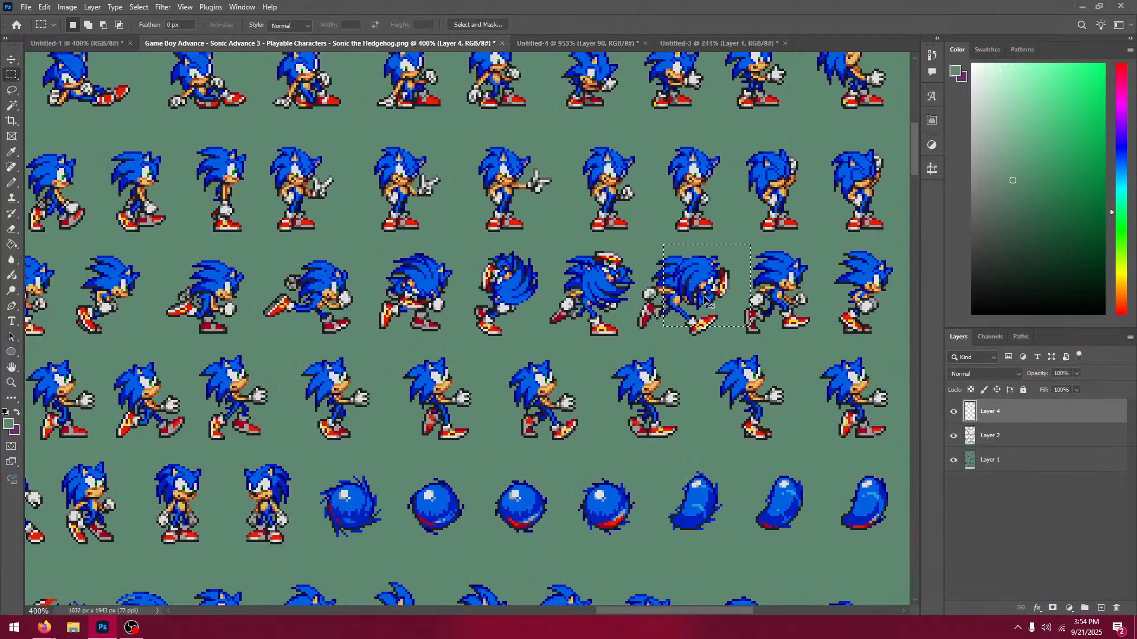
key(ctrl+d)
click(593, 55)
key(v)
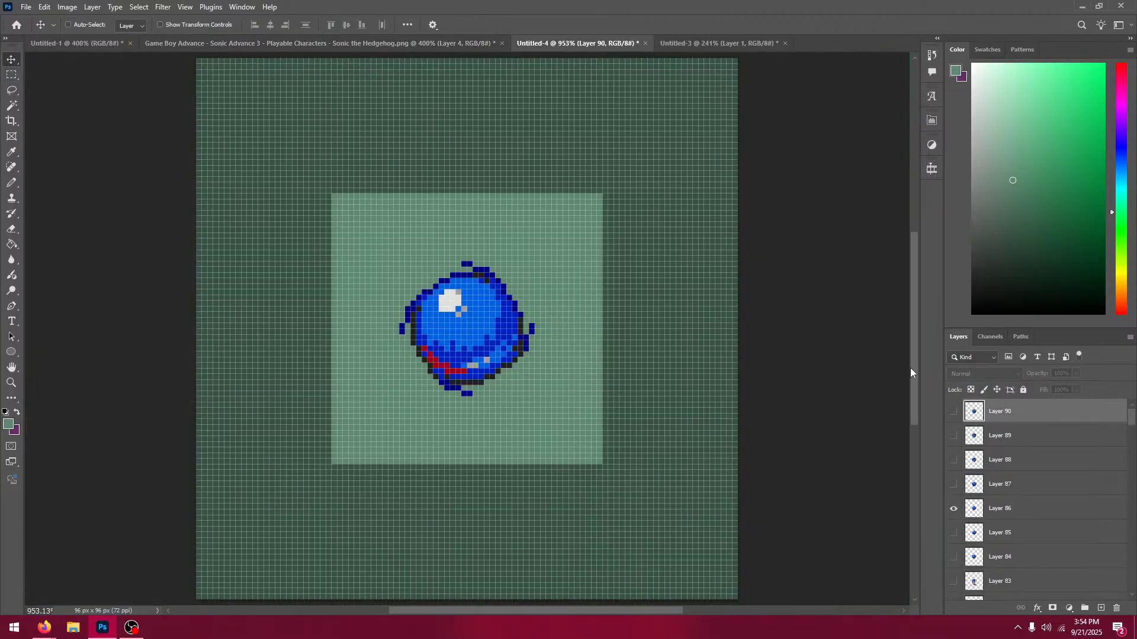
key(ctrl+v)
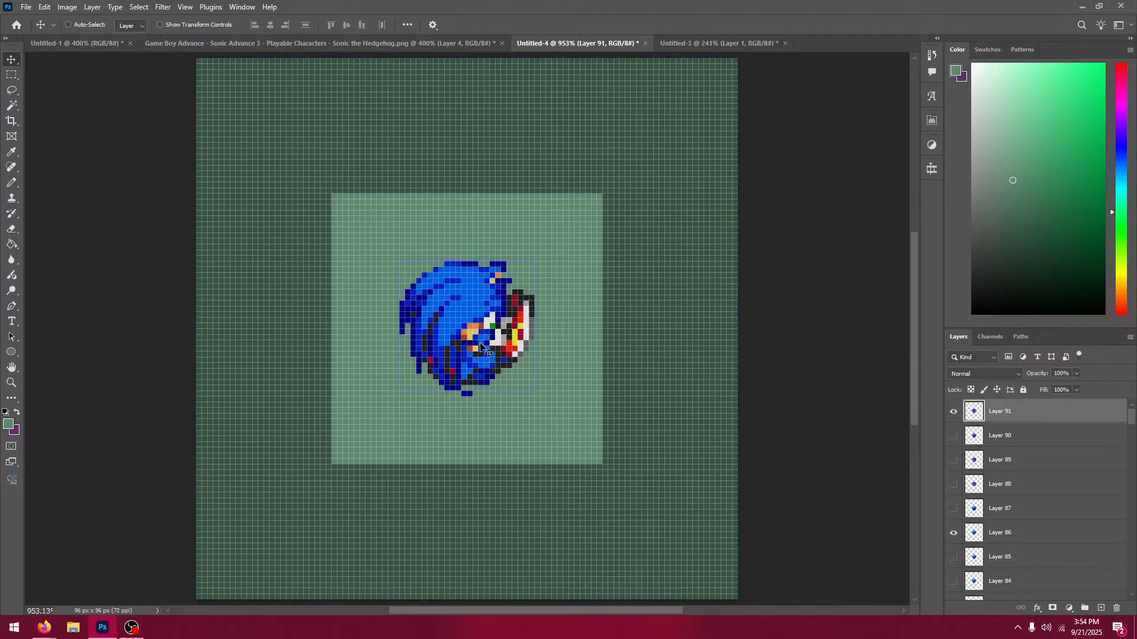
Step: Align the fourth spinning sprite over the Layer 86 ball, compare the two, and hide Layer 91
drag(533, 375, 479, 354)
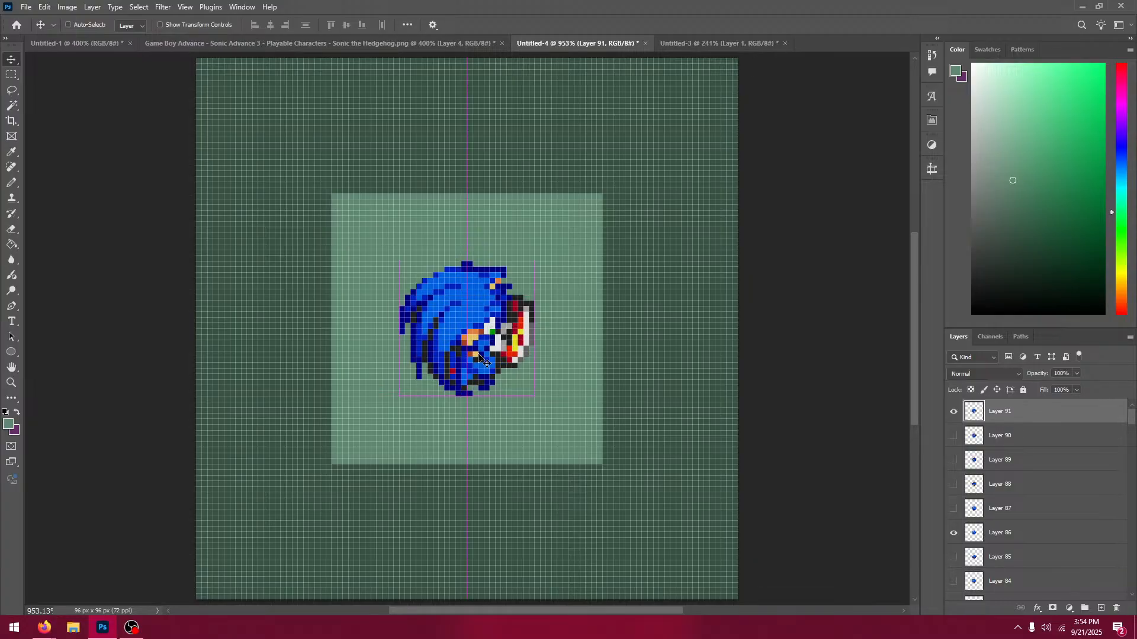
click(953, 408)
click(954, 409)
click(953, 411)
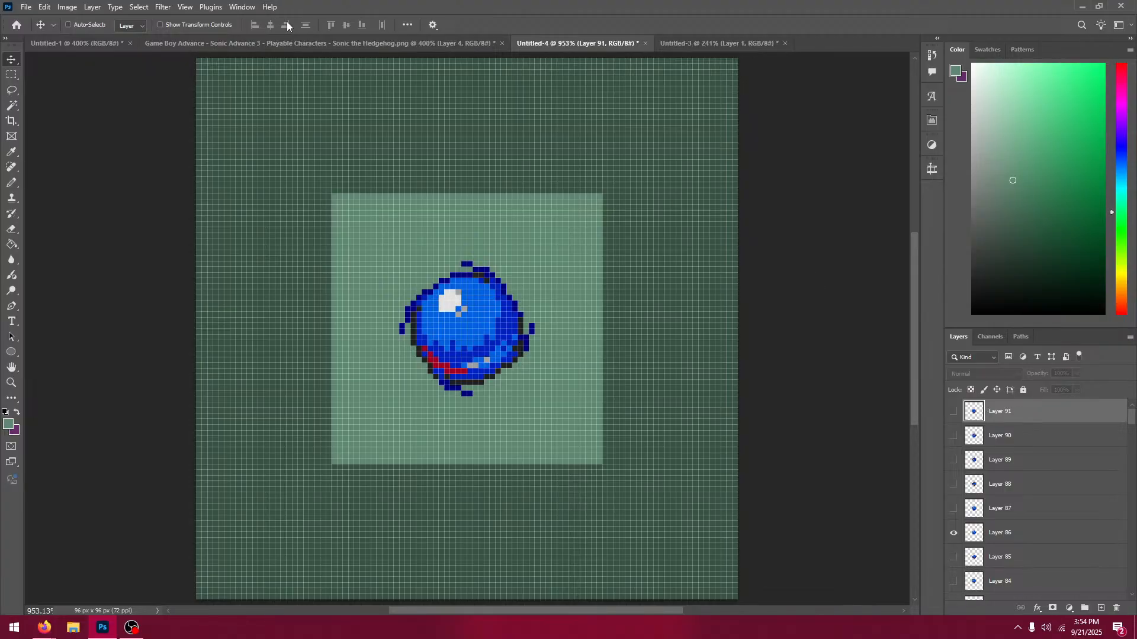
Step: Select the curved, bean-shaped ball sprite at the start of its row on the sheet and copy it from Layer 2
click(291, 43)
key(m)
scroll(592, 601, down, 1)
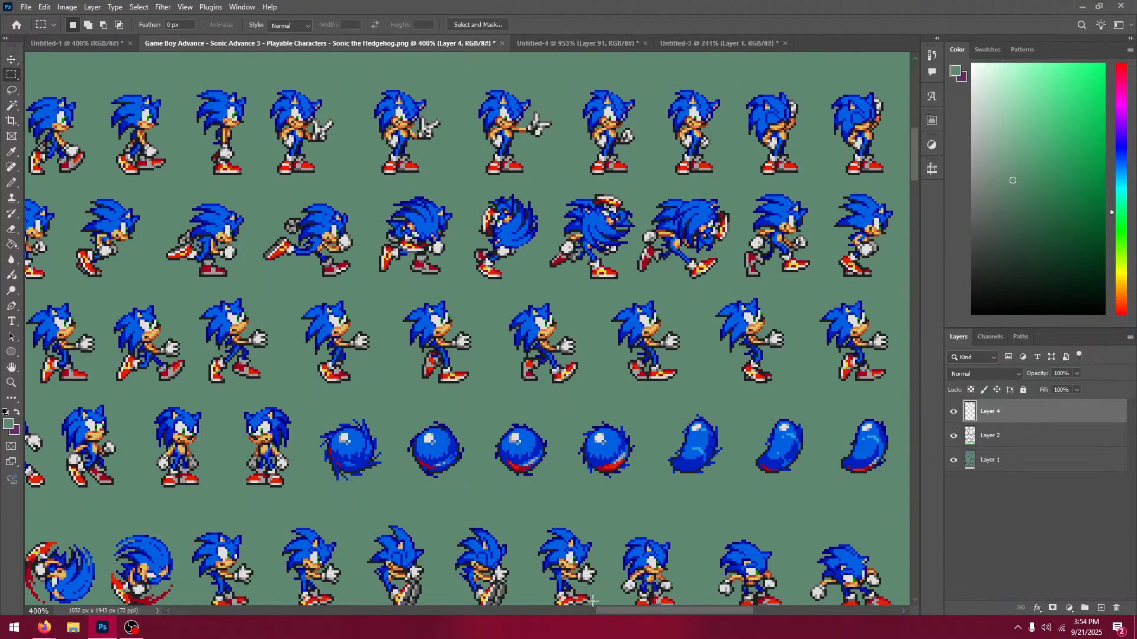
drag(619, 609, 330, 595)
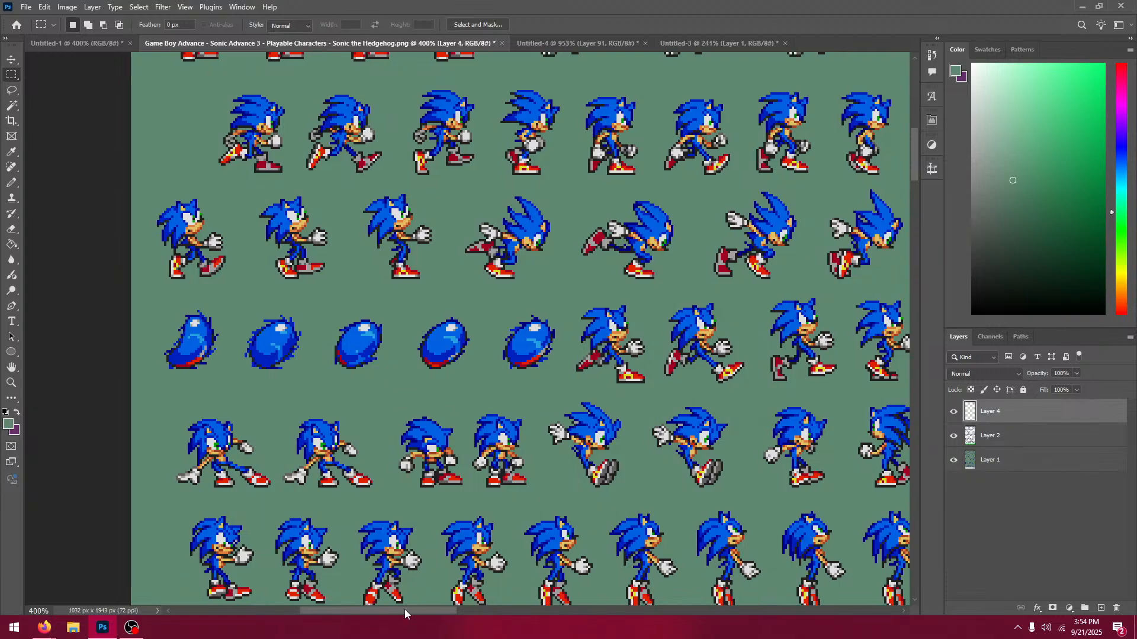
drag(403, 611, 402, 611)
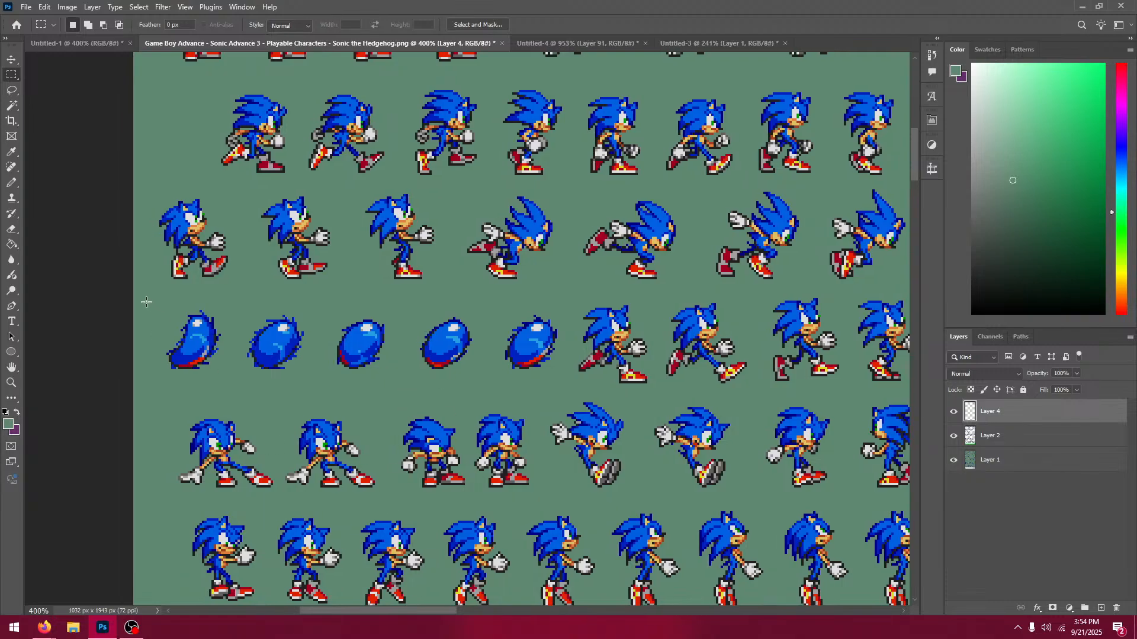
drag(146, 302, 235, 378)
key(ctrl+c)
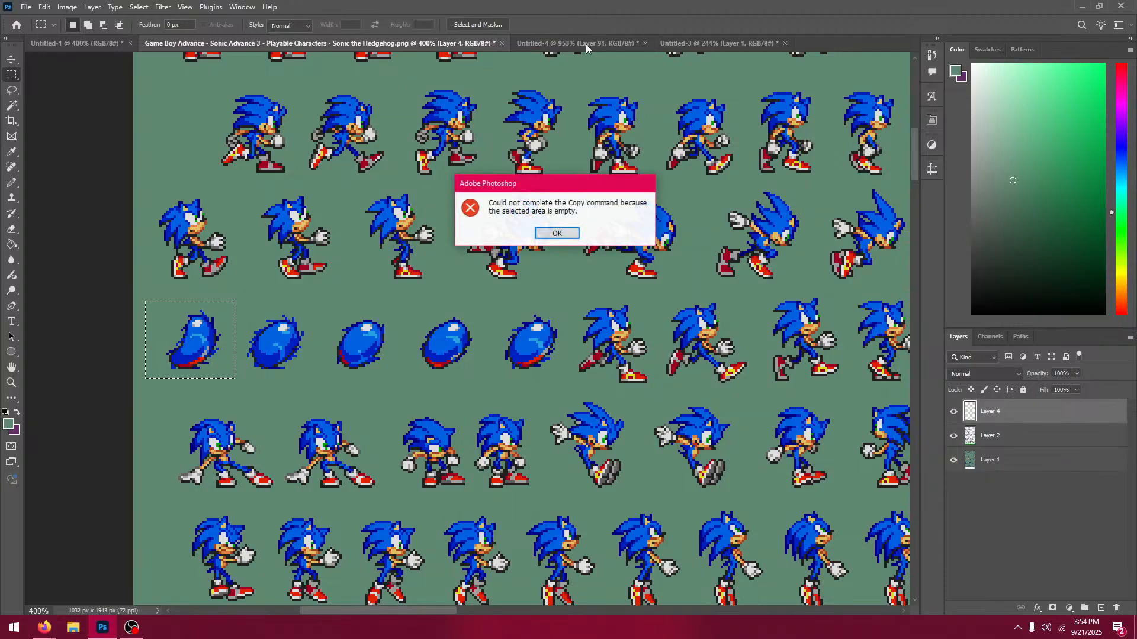
click(563, 234)
click(1008, 444)
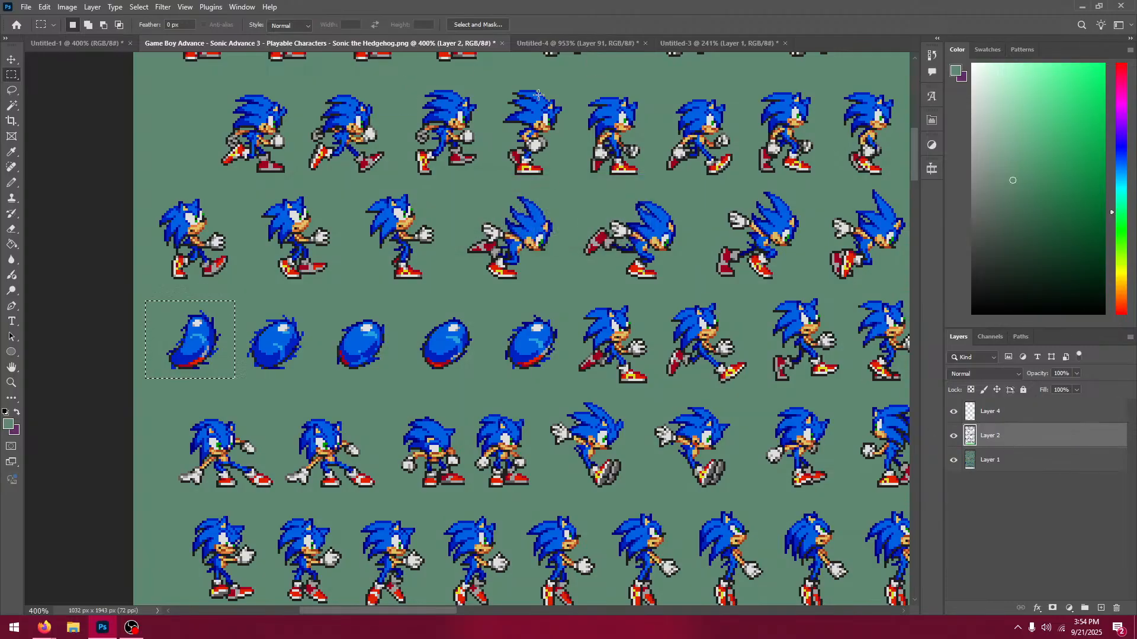
key(ctrl+c)
Step: Paste the bean-shaped ball into Untitled-4 as a new layer and shift it about four pixels right and two up
click(539, 43)
key(v)
key(ctrl+v)
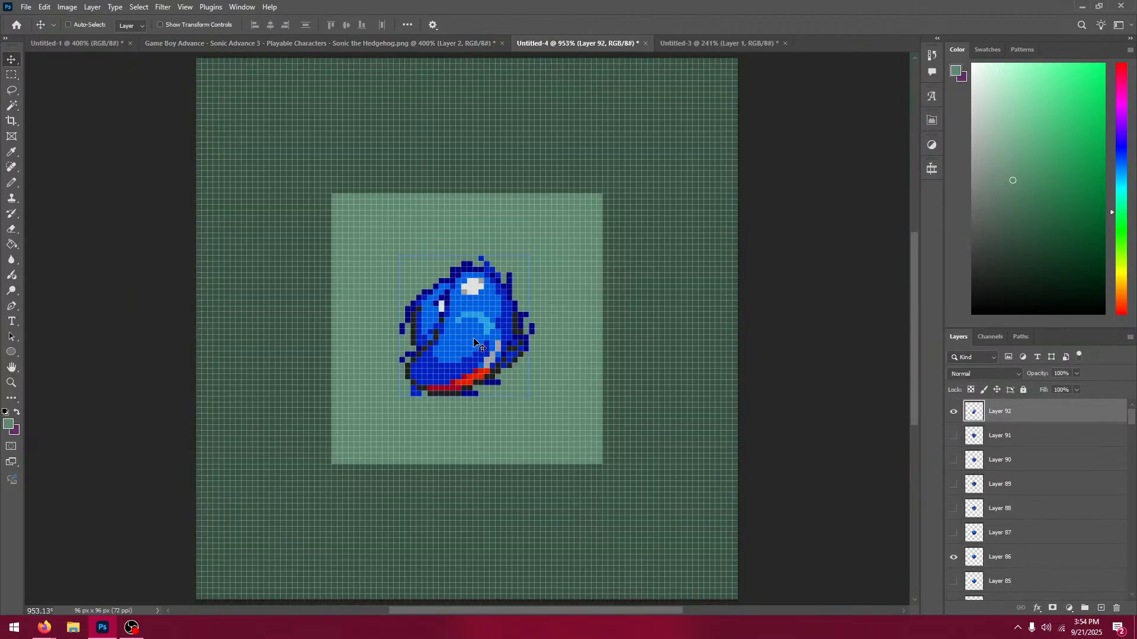
drag(473, 339, 494, 330)
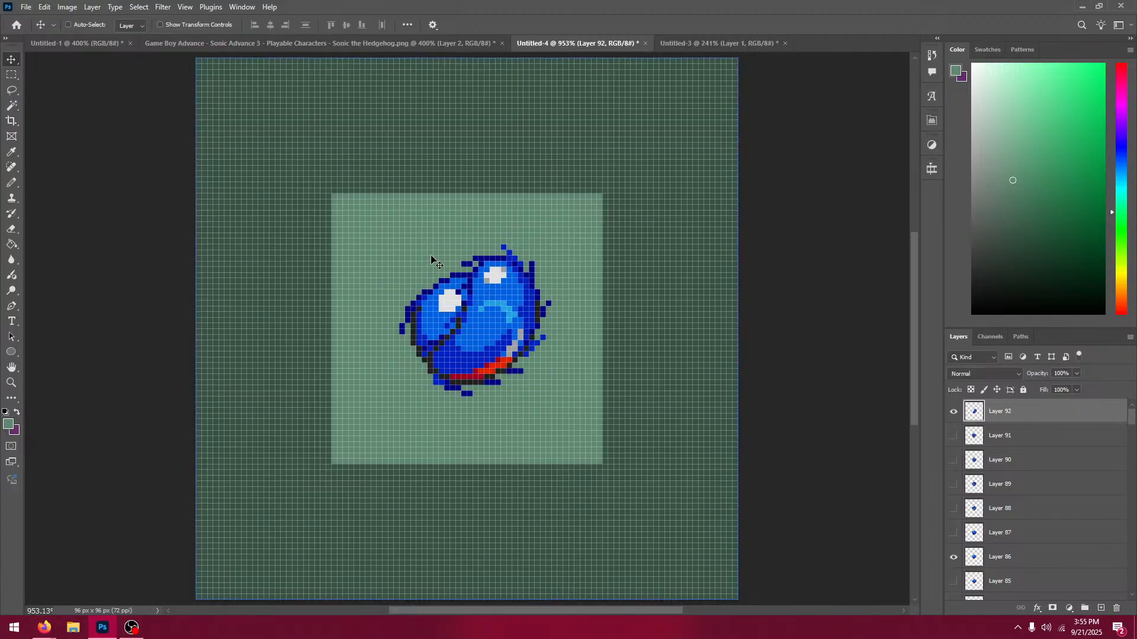
Step: Select the last curved, bean-shaped ball at the end of its row on the sheet and copy it from Layer 2
click(364, 42)
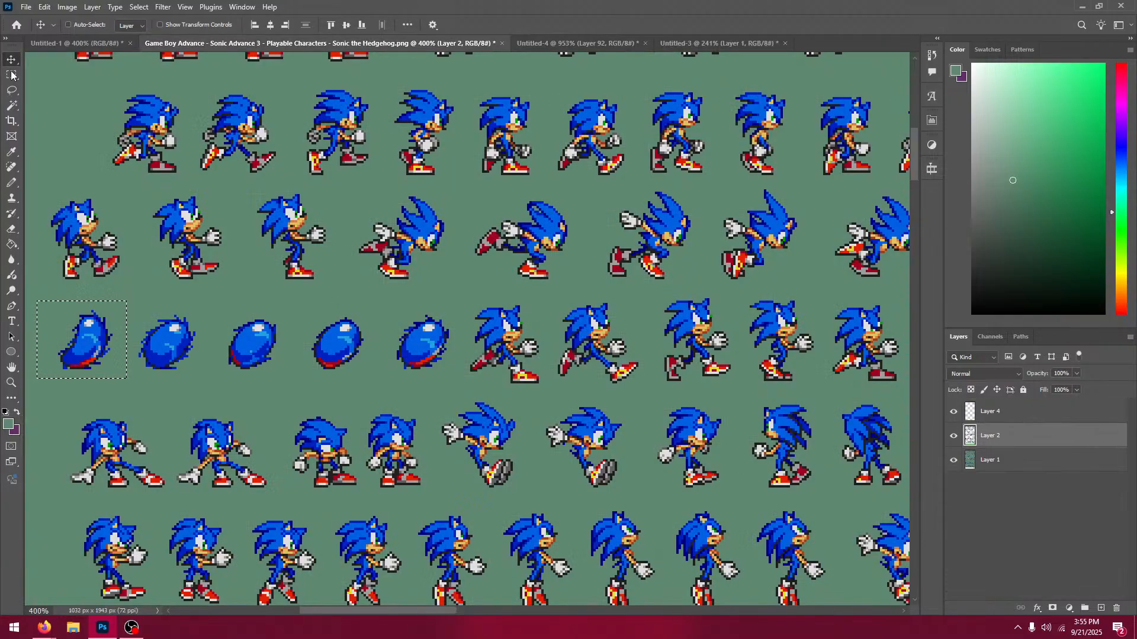
key(m)
drag(703, 379, 355, 317)
drag(711, 326, 435, 339)
drag(666, 349, 741, 421)
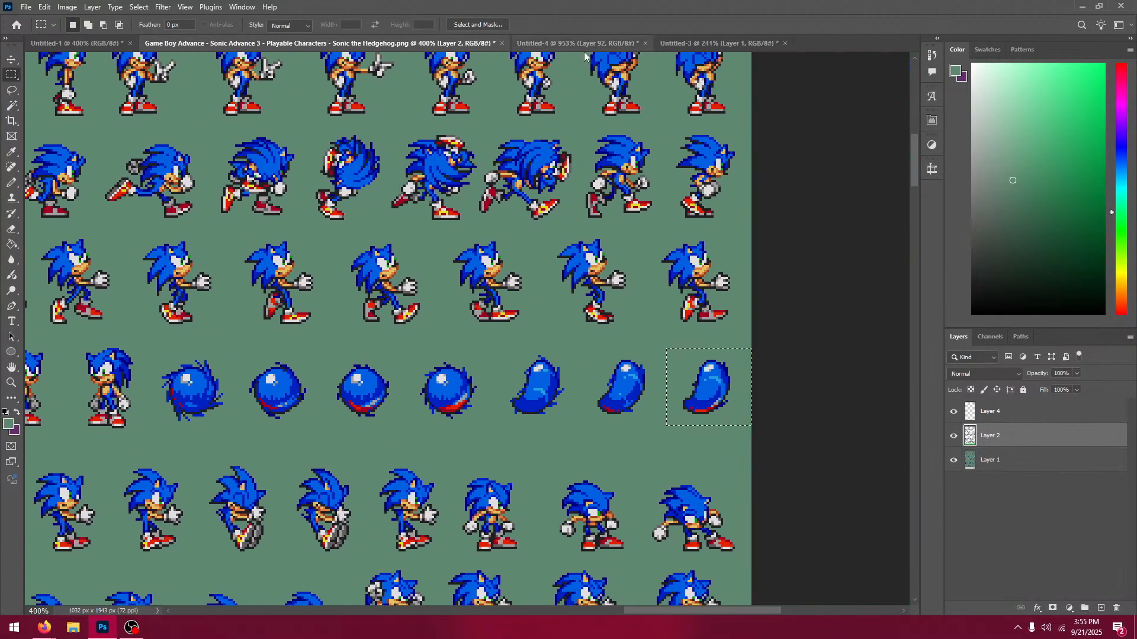
Step: Paste the last bean-shaped ball into Untitled-4 as a new layer and align it over the Layer 92 ball
click(577, 43)
click(12, 59)
key(ctrl+v)
drag(484, 348, 491, 318)
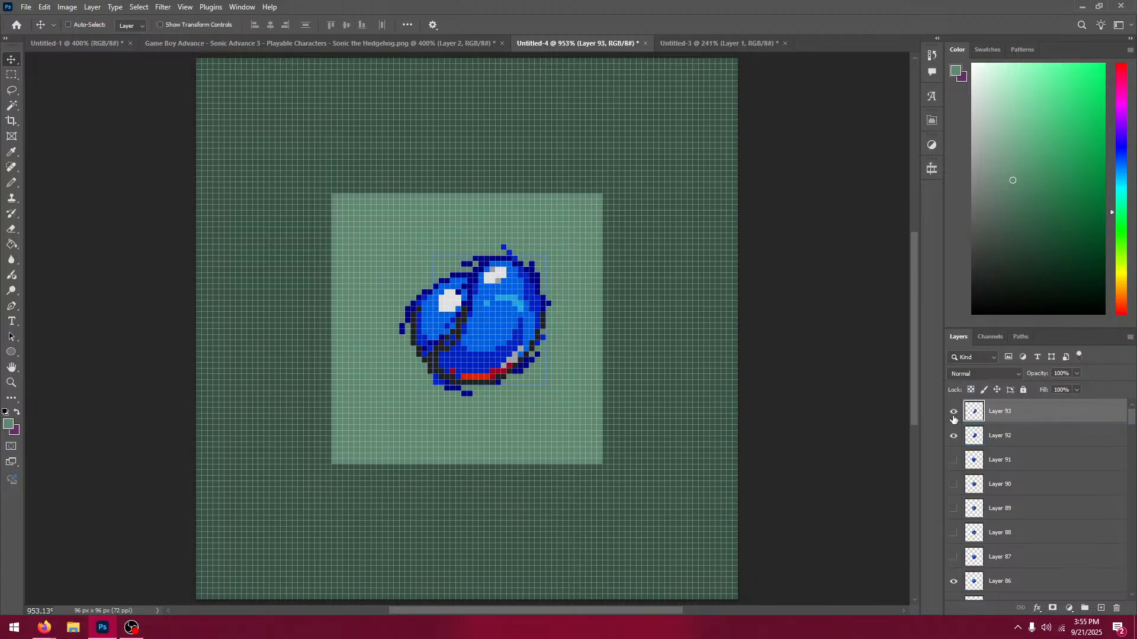
key(Left)
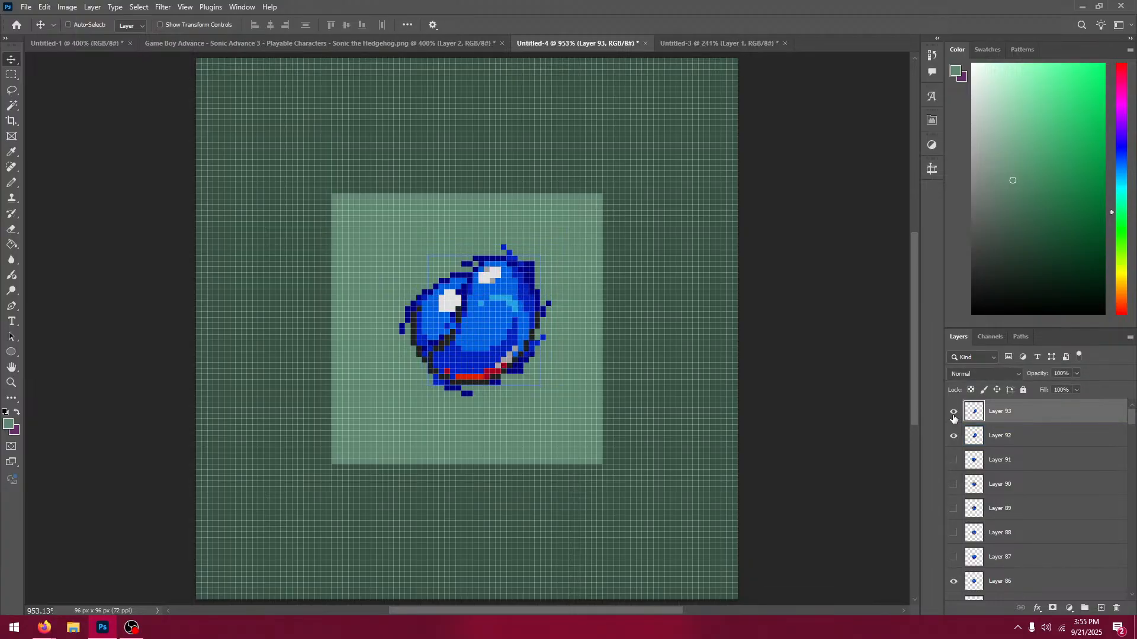
Step: Hide Layer 86 and compare Layer 93 with Layer 92, testing a one-pixel shift left and up and reverting it
click(953, 435)
click(953, 582)
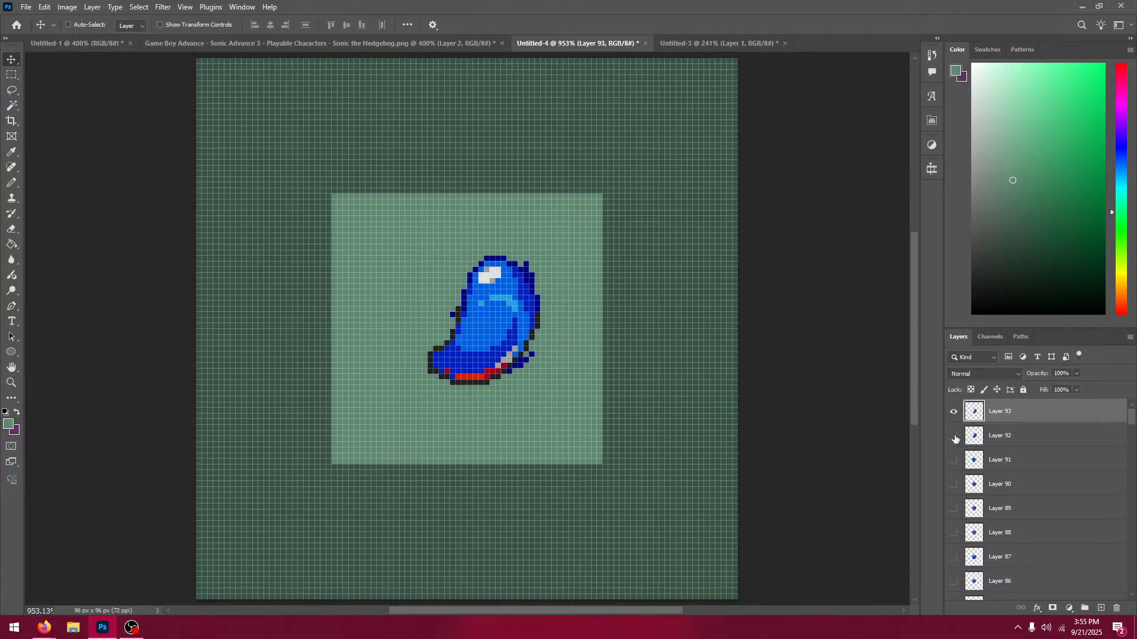
click(954, 436)
click(951, 414)
click(950, 414)
key(Left)
key(Up)
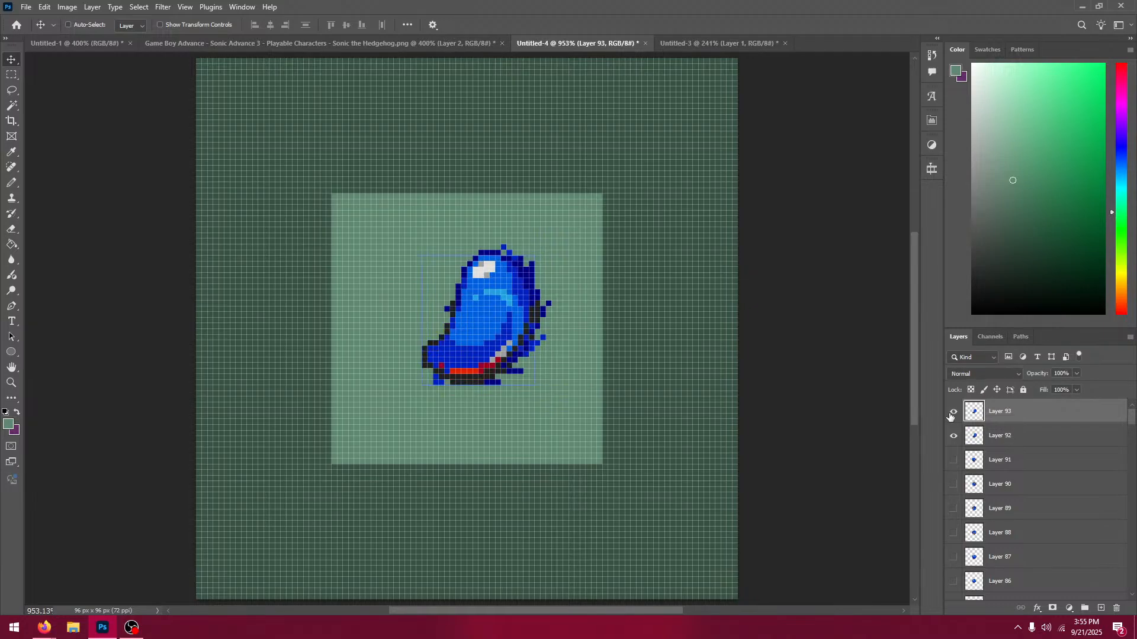
key(Down)
key(Right)
click(951, 415)
click(951, 414)
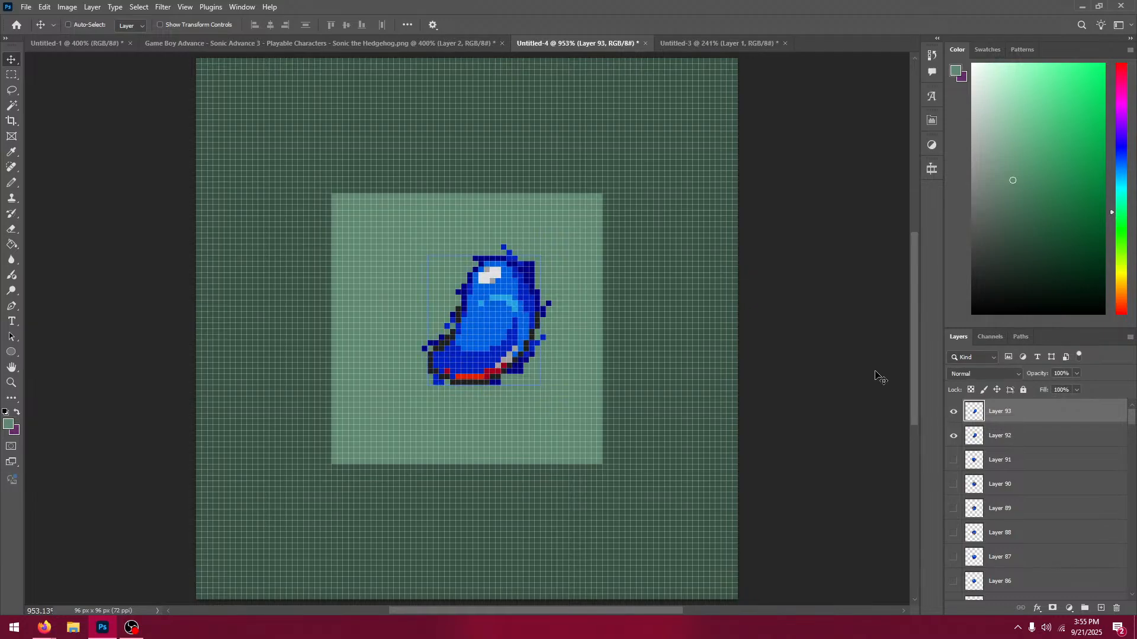
Step: Select the second-to-last bean-shaped ball in the sheet's row and copy it from Layer 2
click(408, 45)
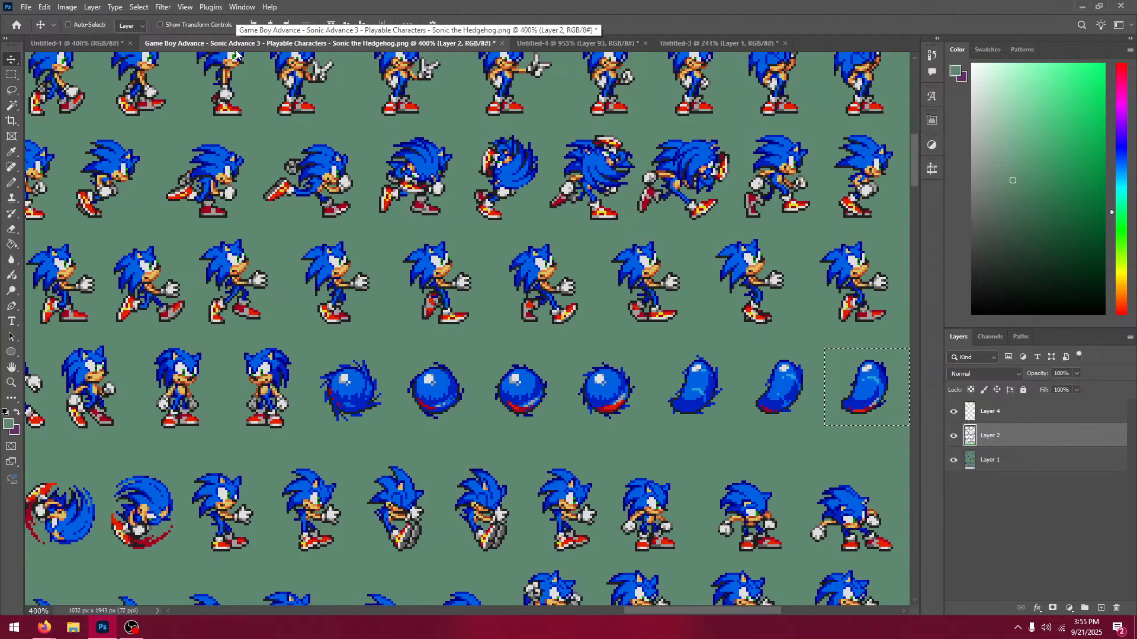
key(m)
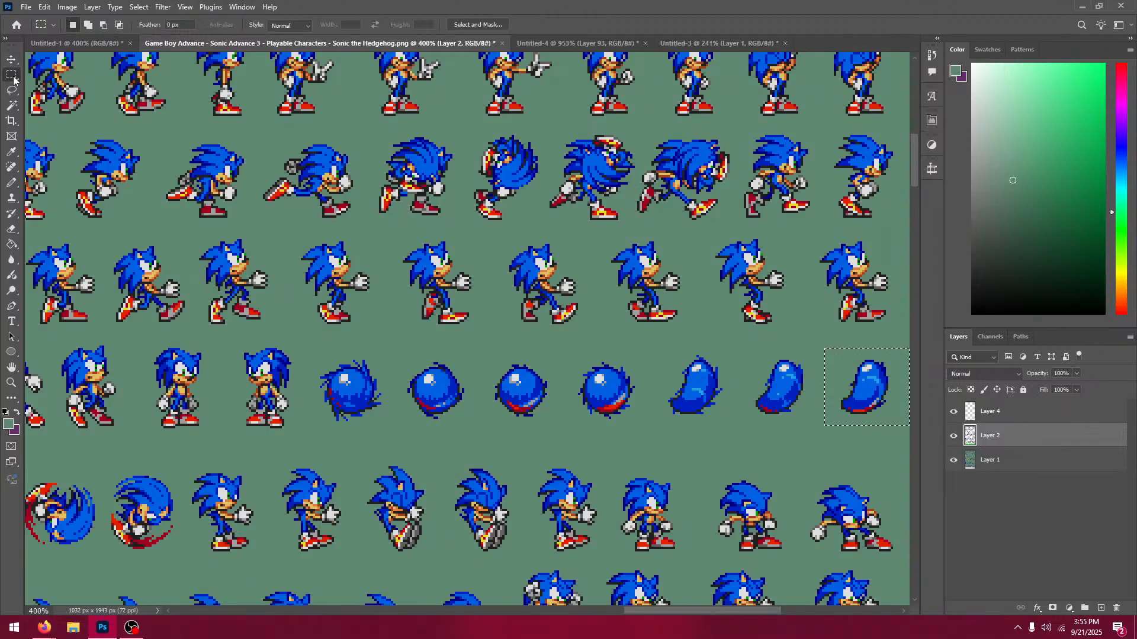
click(752, 344)
drag(747, 342, 812, 425)
Step: Paste the second-to-last bean-shaped ball into Untitled-4 as a new layer and move it over the Layer 93 ball
click(558, 48)
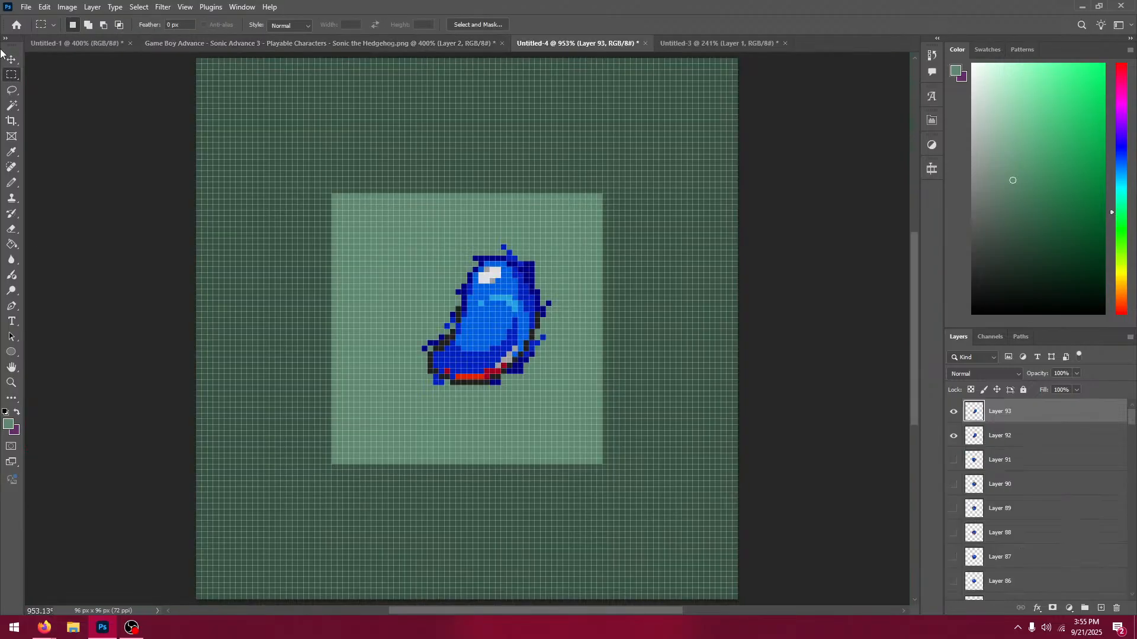
key(v)
key(ctrl+v)
drag(513, 346, 536, 335)
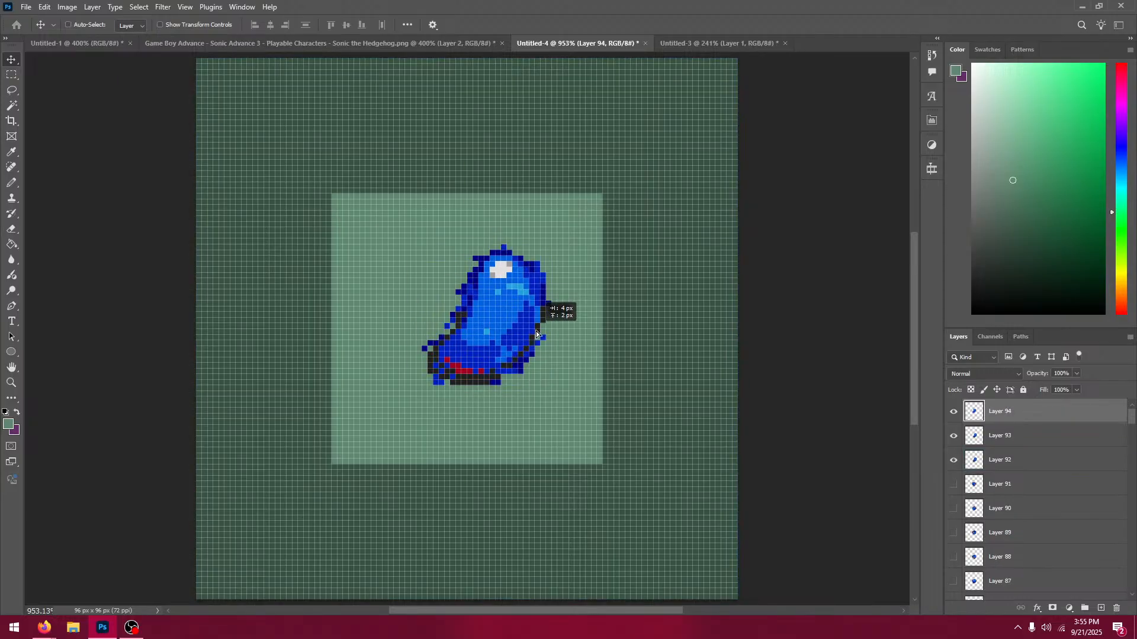
Step: Compare the Layer 94 ball with Layers 93 and 92 by toggling their visibility to check its alignment
click(953, 412)
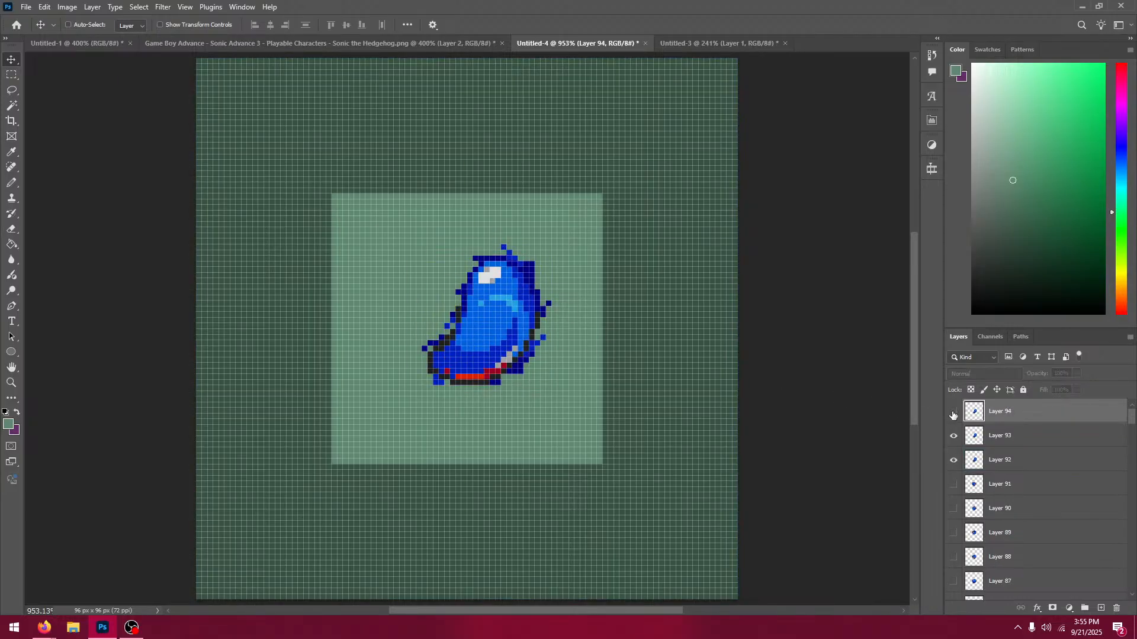
click(953, 412)
click(953, 412)
click(953, 412)
click(953, 436)
click(953, 412)
click(953, 412)
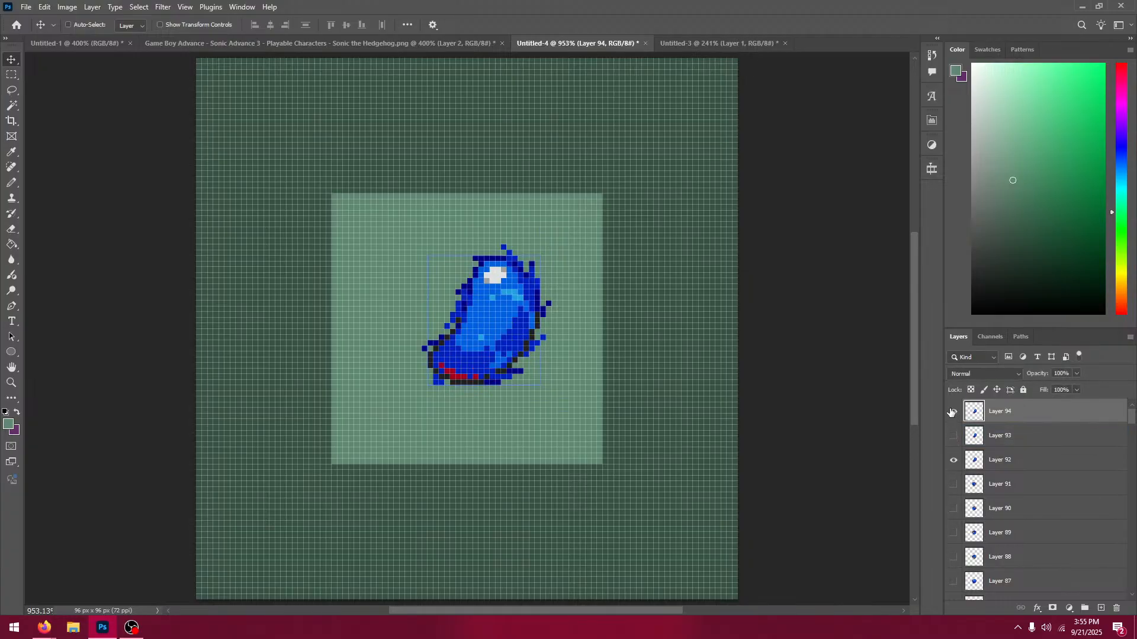
click(954, 412)
click(953, 412)
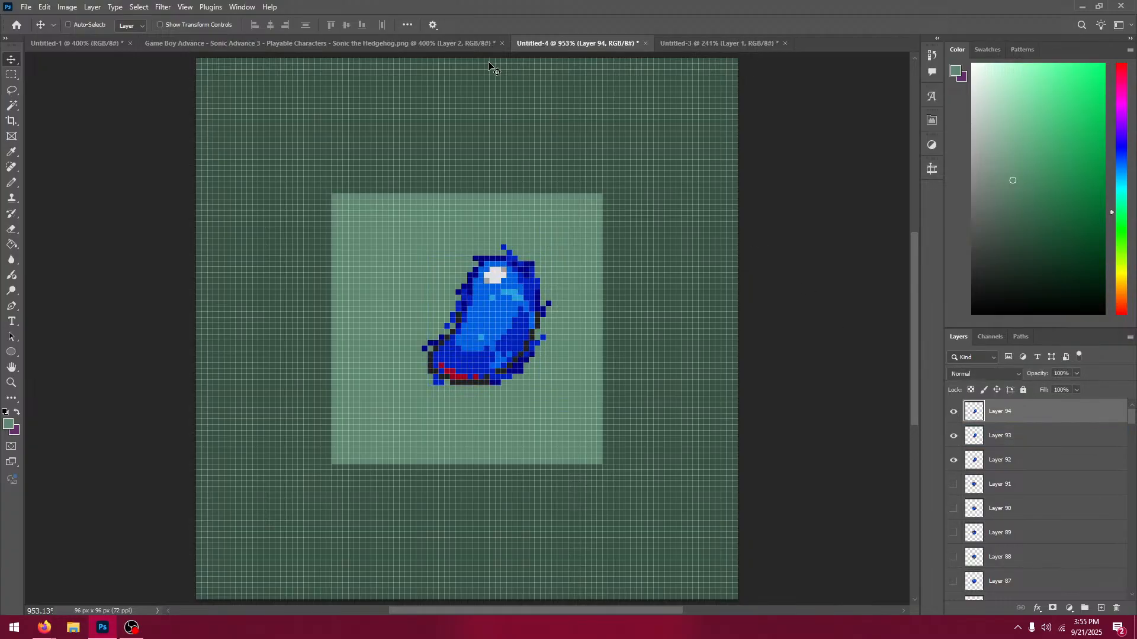
Step: Select the first bean-shaped ball after the round balls in the sheet's row and copy it from Layer 2
click(398, 43)
click(11, 74)
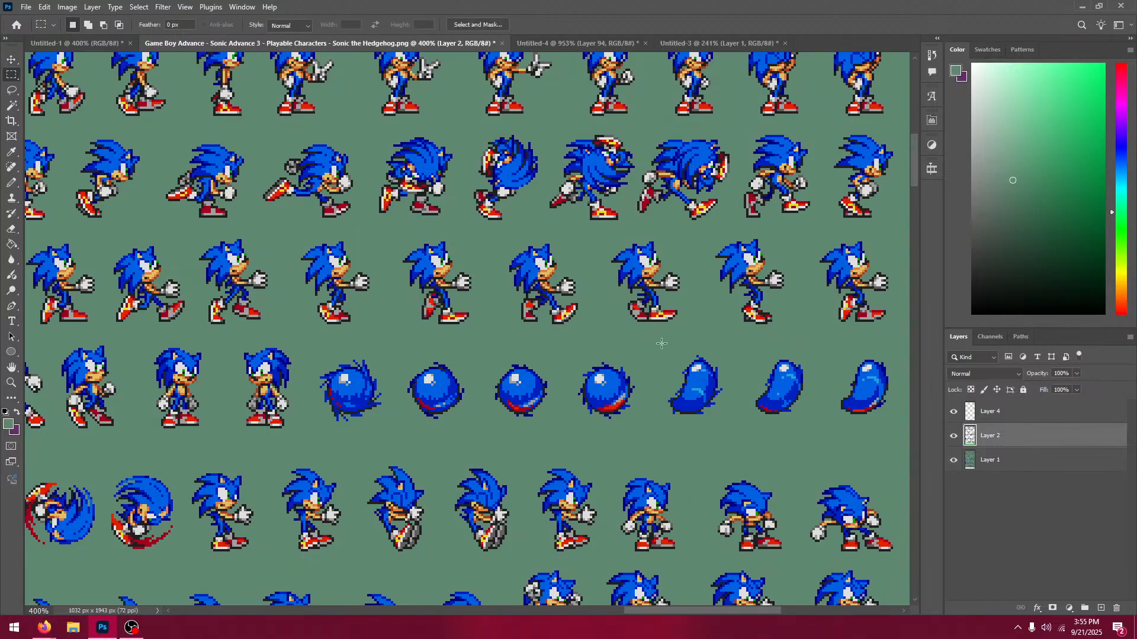
drag(660, 343, 733, 426)
Step: Paste the spiky bean-shaped ball into Untitled-4 as a new layer and align it over the Layer 94 ball
click(524, 44)
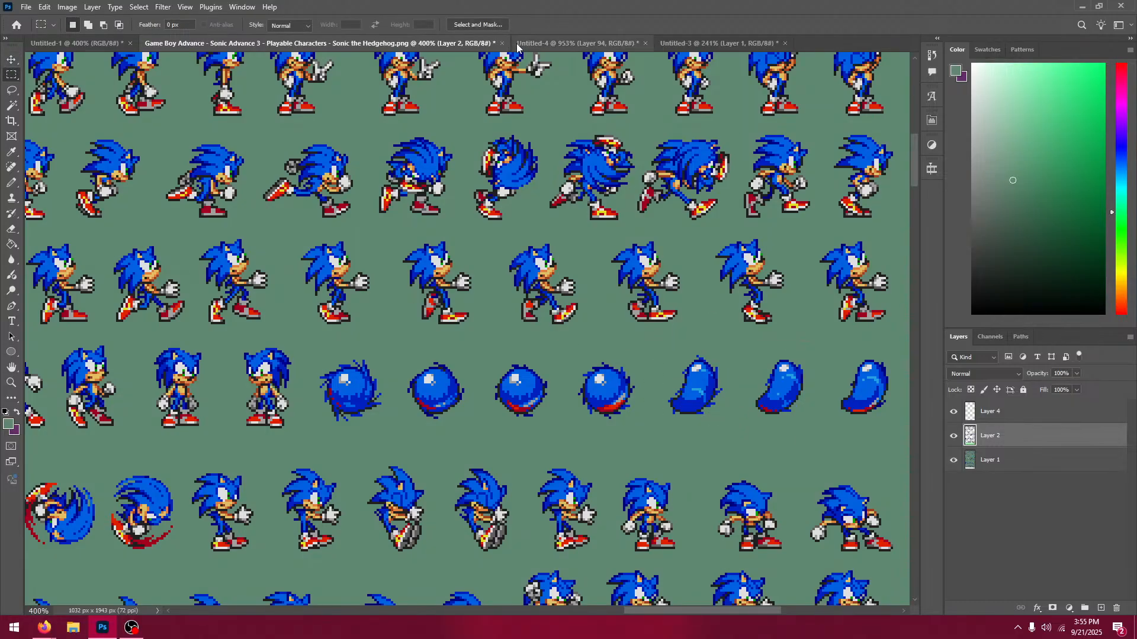
click(12, 60)
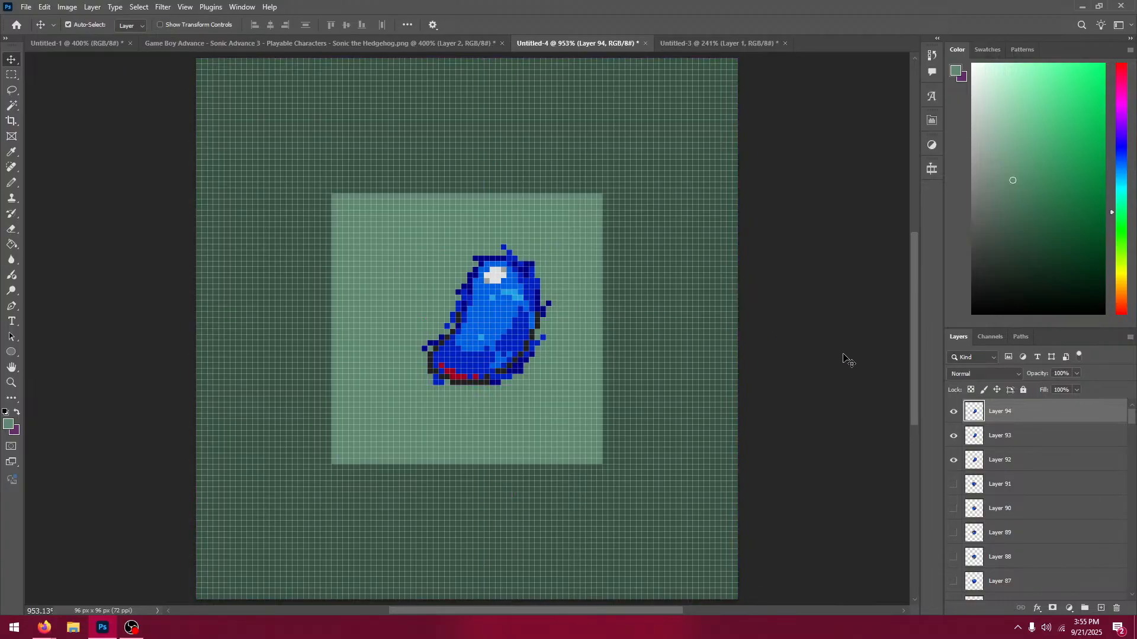
key(ctrl+v)
drag(447, 360, 470, 341)
Step: Compare the four bean-shaped balls on Layers 92 to 95 by toggling Layers 93, 94 and 95 on and off
click(953, 435)
click(953, 411)
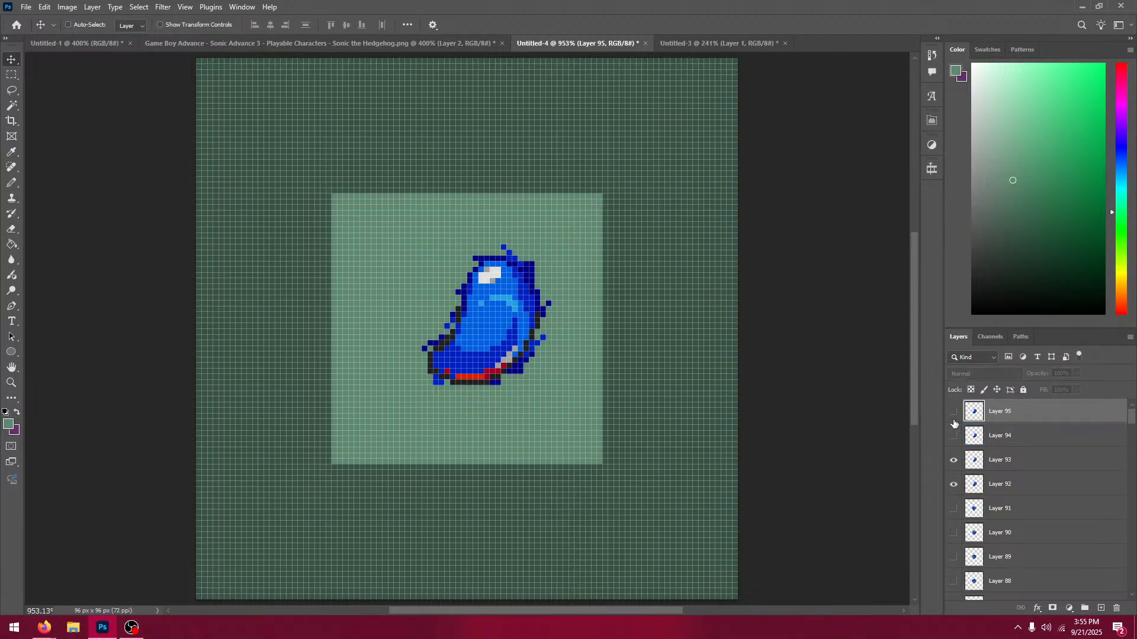
click(953, 411)
click(953, 411)
click(953, 459)
click(953, 459)
click(953, 435)
click(953, 411)
click(954, 416)
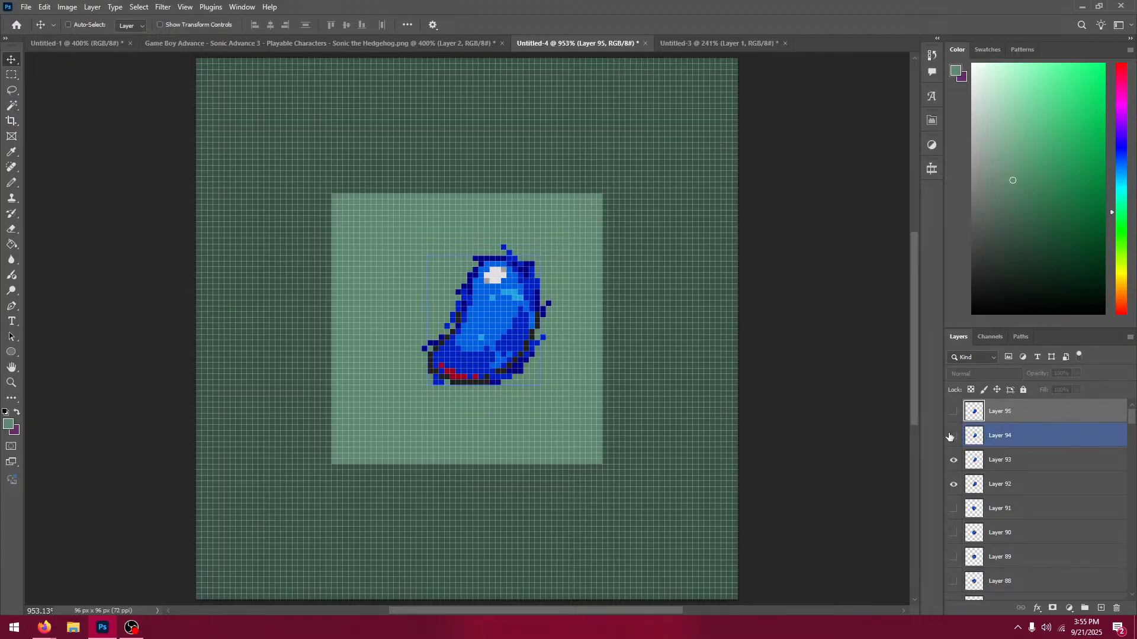
click(953, 436)
click(955, 459)
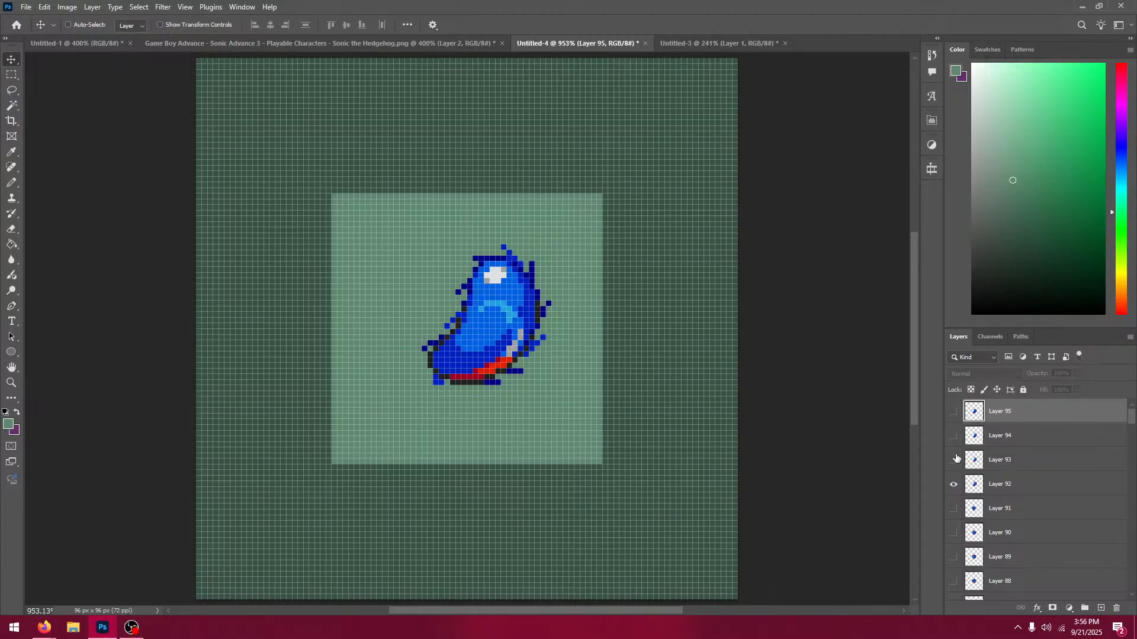
click(953, 460)
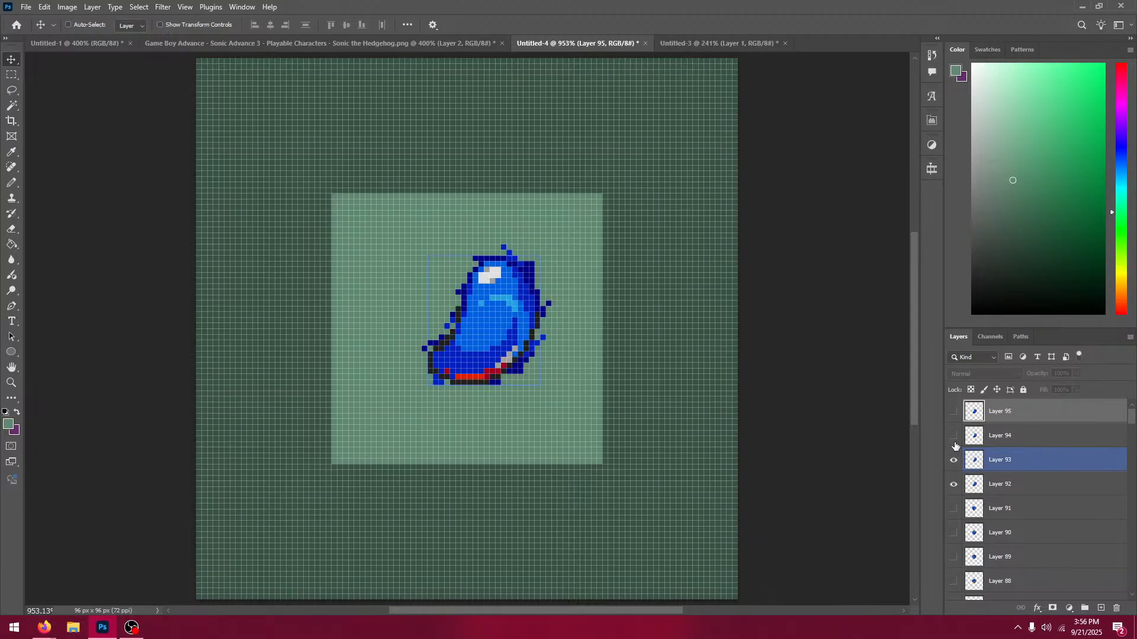
click(953, 435)
click(954, 411)
Step: Hide Layers 95, 94 and 93, leaving only the Layer 92 ball as the alignment reference
click(999, 492)
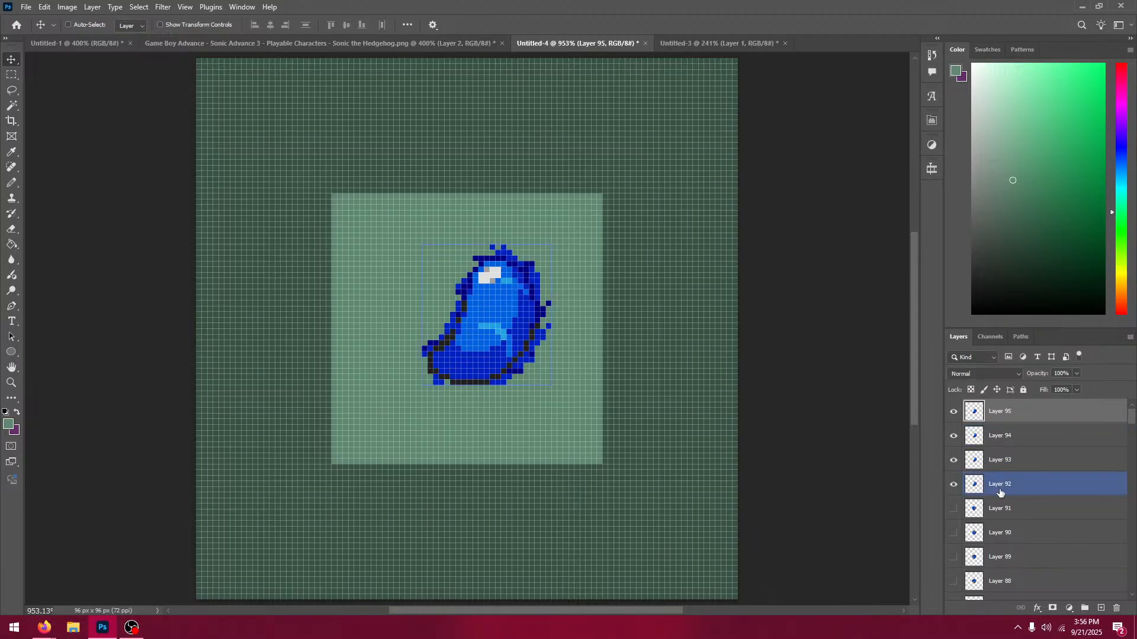
click(1016, 460)
click(1017, 421)
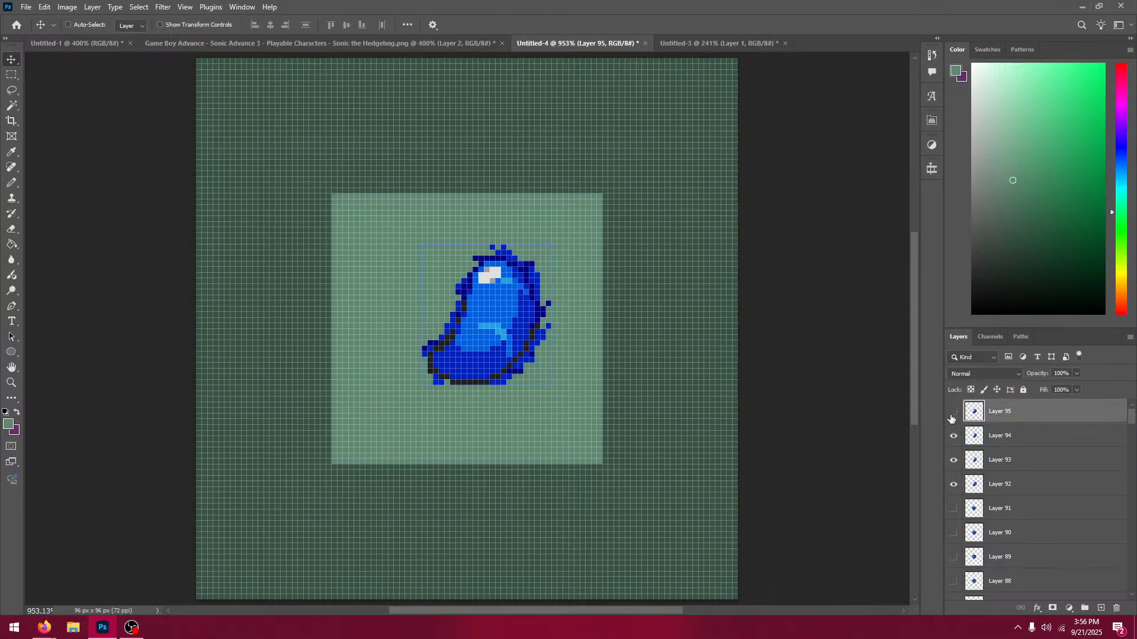
drag(951, 419, 953, 460)
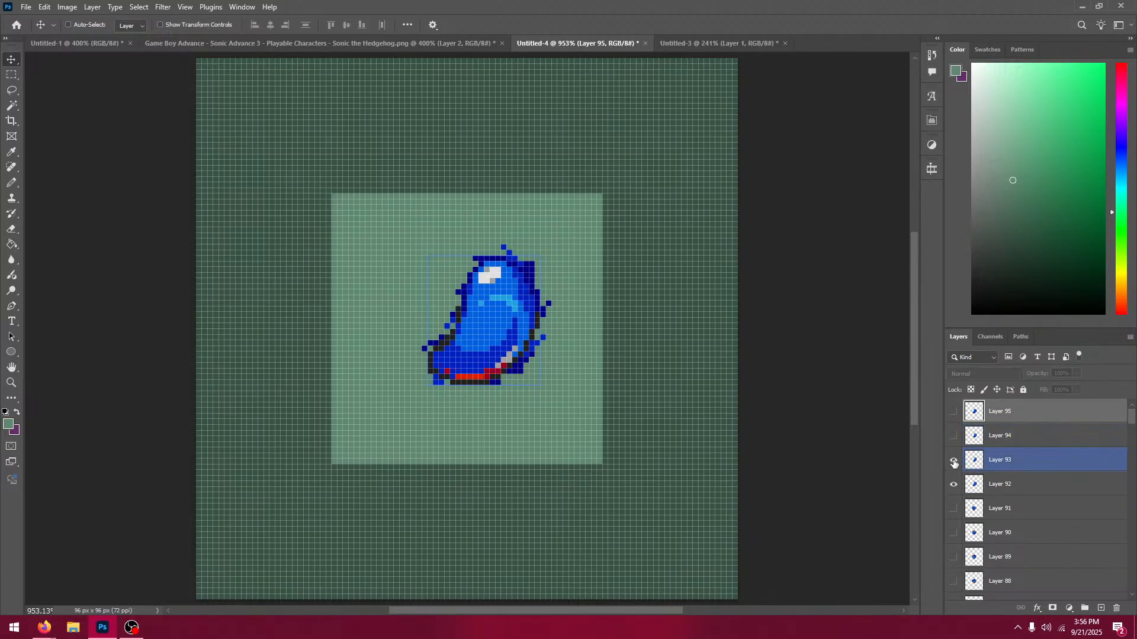
Step: Select the fifth ball in the sheet's stretched-ball row, the oval beside the running pose, and copy it from Layer 2
click(327, 37)
key(m)
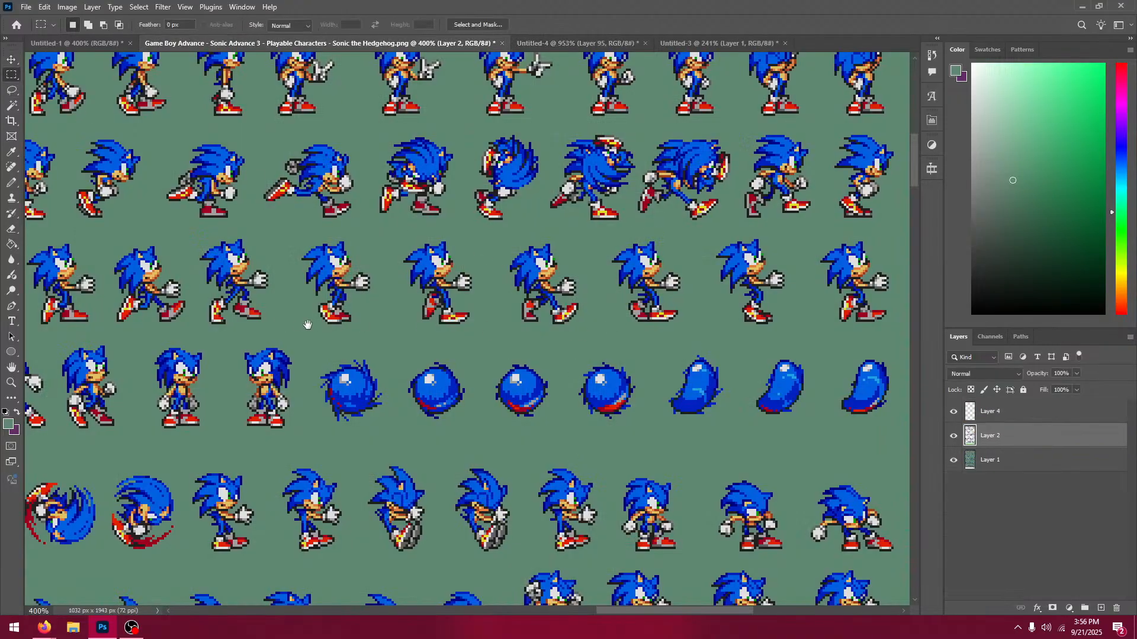
drag(307, 325, 581, 251)
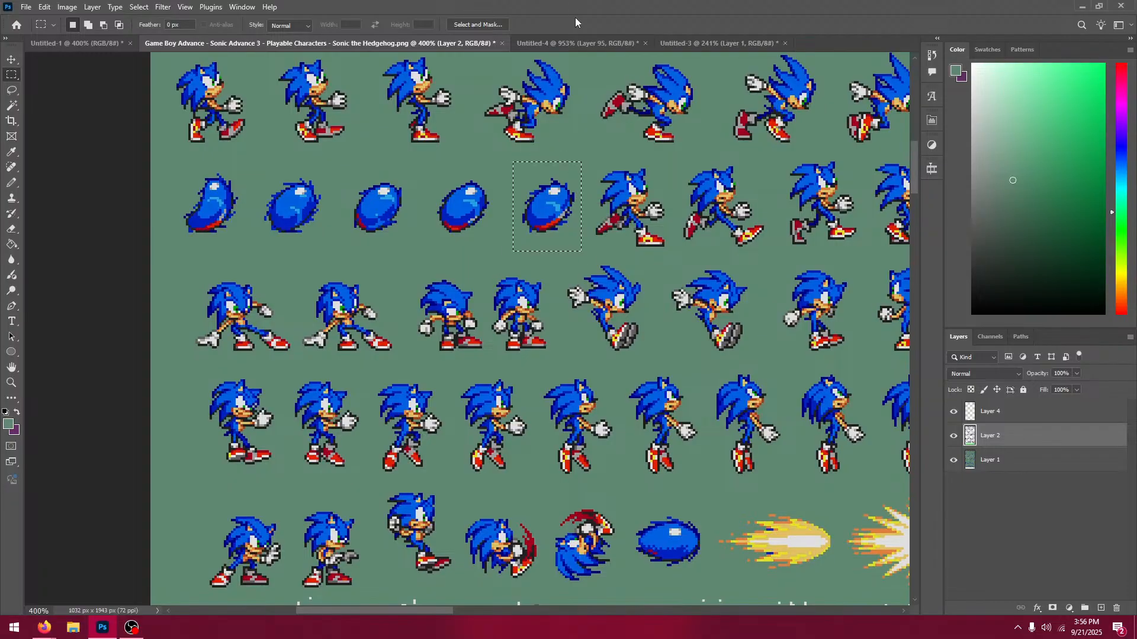
key(ctrl+c)
Step: Paste the fifth ball, an oval, into Untitled-4 as a new layer, align it over Layer 92 and compare the two
click(577, 42)
key(v)
key(ctrl+v)
drag(448, 307, 466, 335)
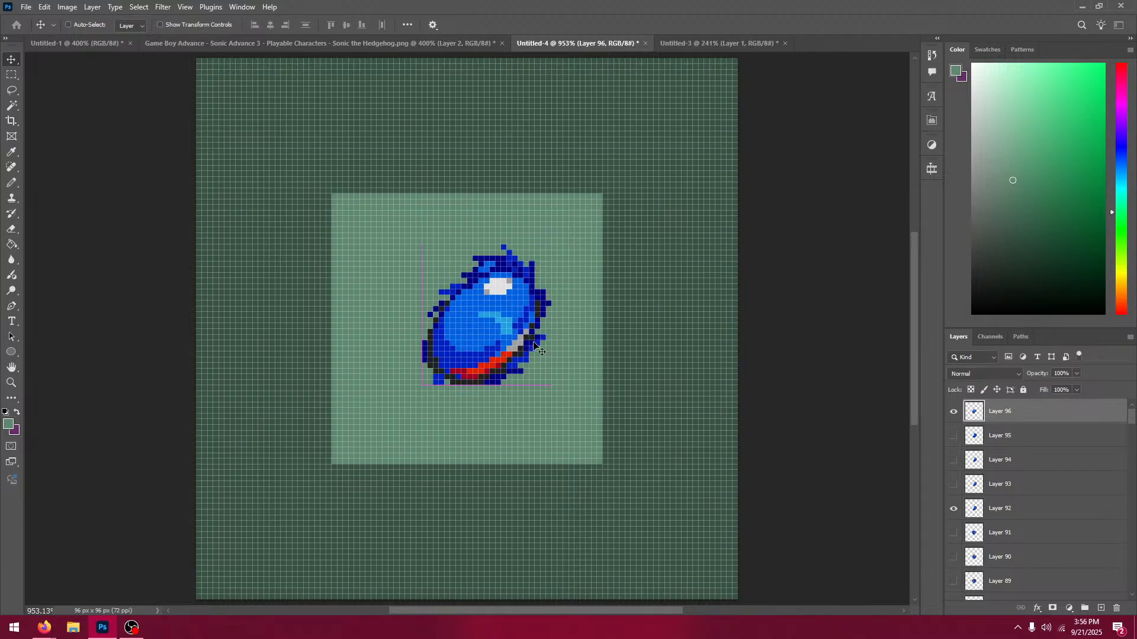
click(953, 411)
click(953, 411)
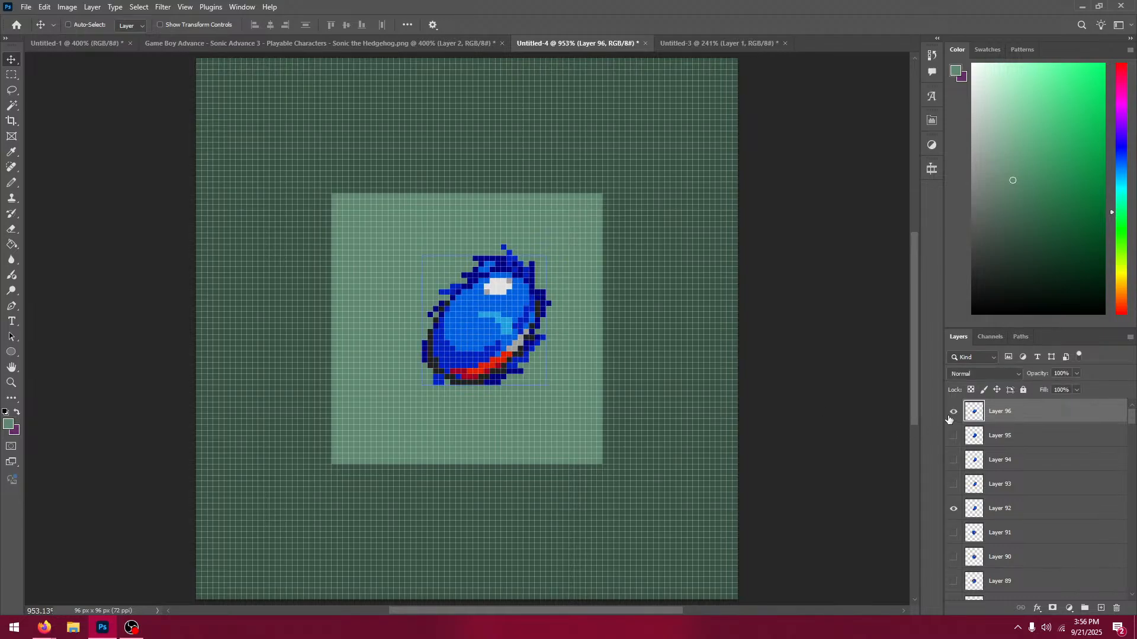
Step: Select the fourth ball, an oval, in the sheet's stretched-ball row and copy it from Layer 2
click(440, 44)
key(m)
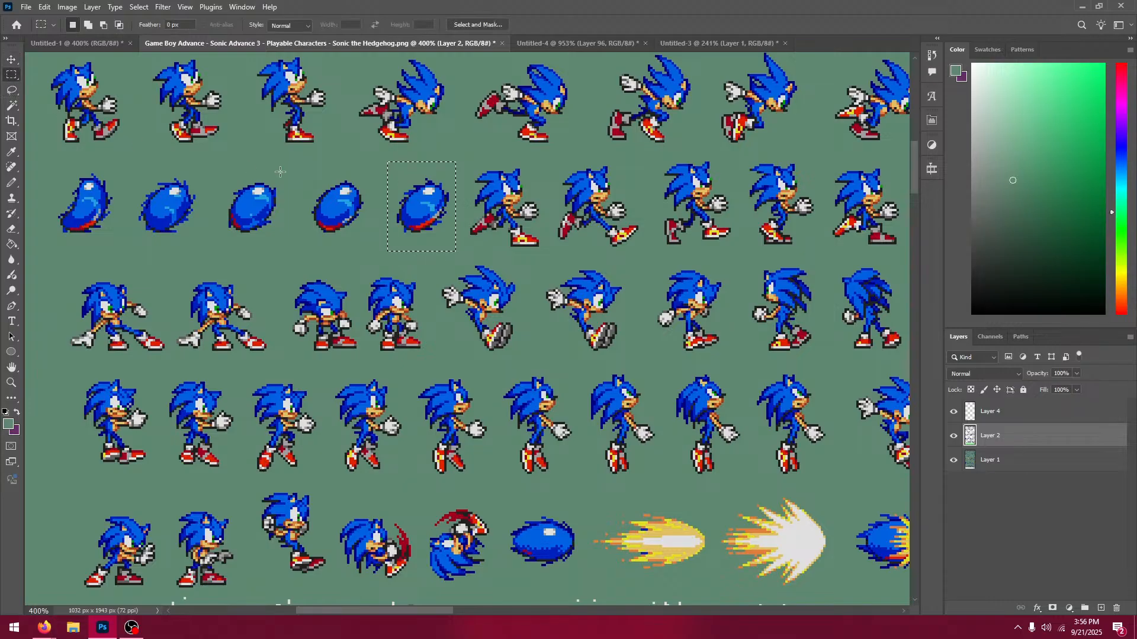
click(342, 164)
drag(299, 162, 378, 252)
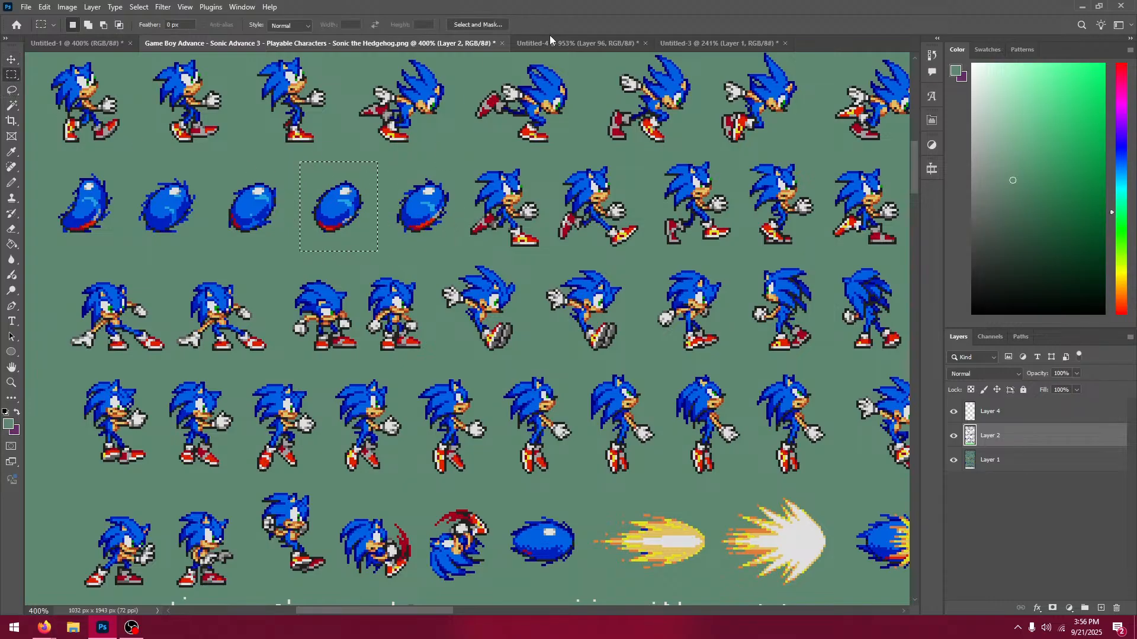
Step: Paste the fourth ball into Untitled-4 as a new layer and align it over the Layer 96 oval
click(552, 37)
key(v)
key(ctrl+v)
drag(451, 287, 461, 297)
click(953, 413)
click(953, 412)
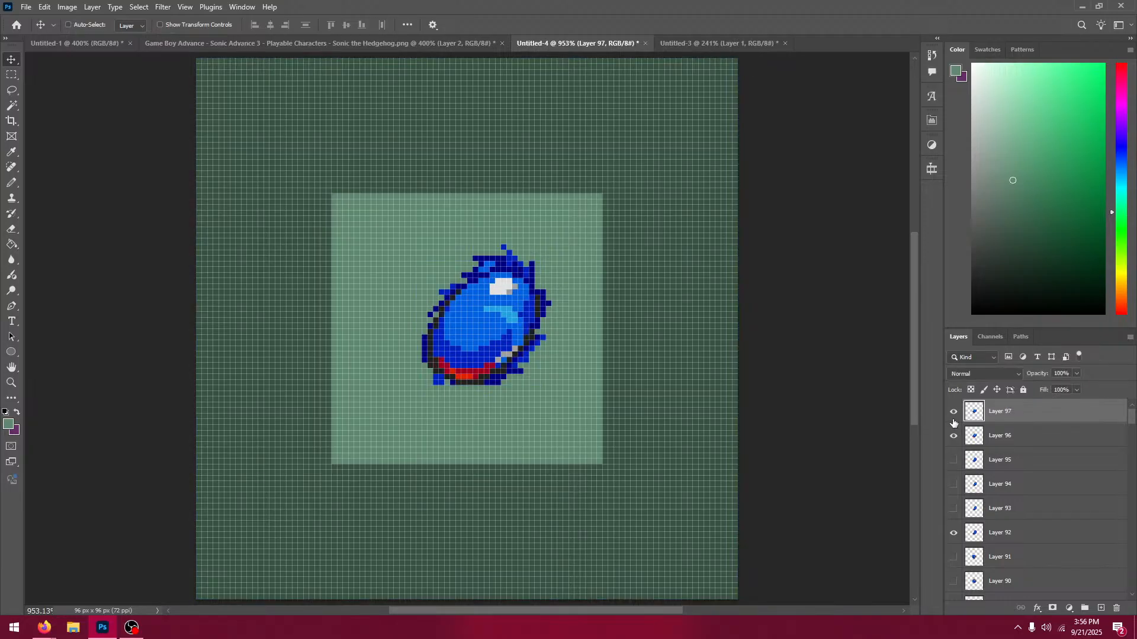
Step: Compare the Layer 97 oval with Layer 96 and hide the bean-shaped ball on Layer 92
click(954, 415)
click(953, 414)
click(953, 415)
click(953, 415)
click(959, 443)
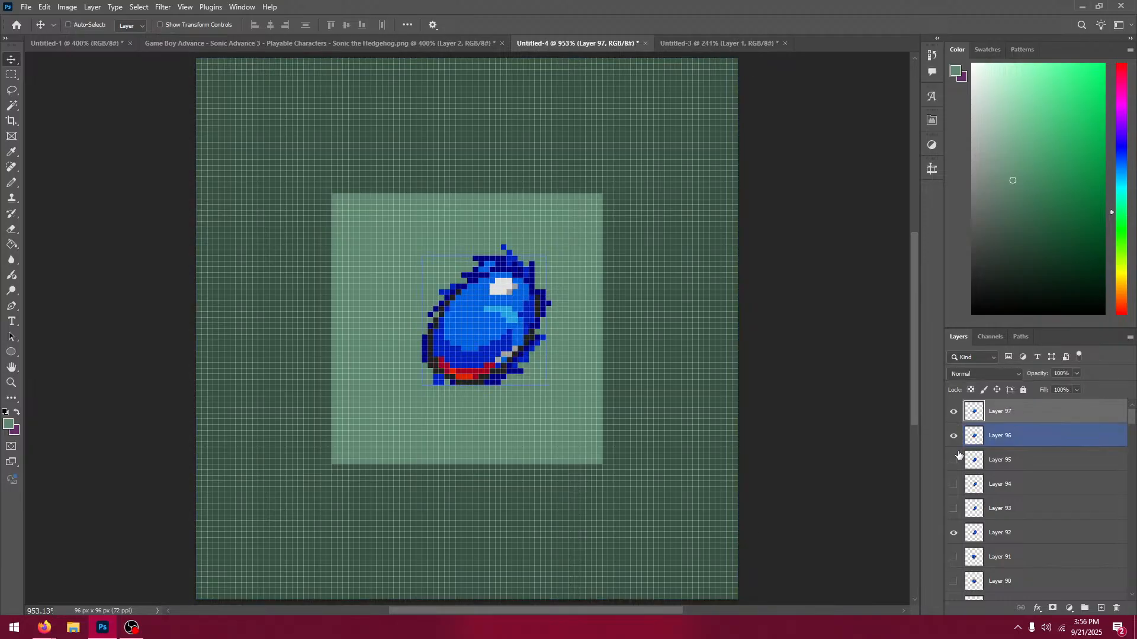
click(953, 533)
click(953, 412)
click(954, 413)
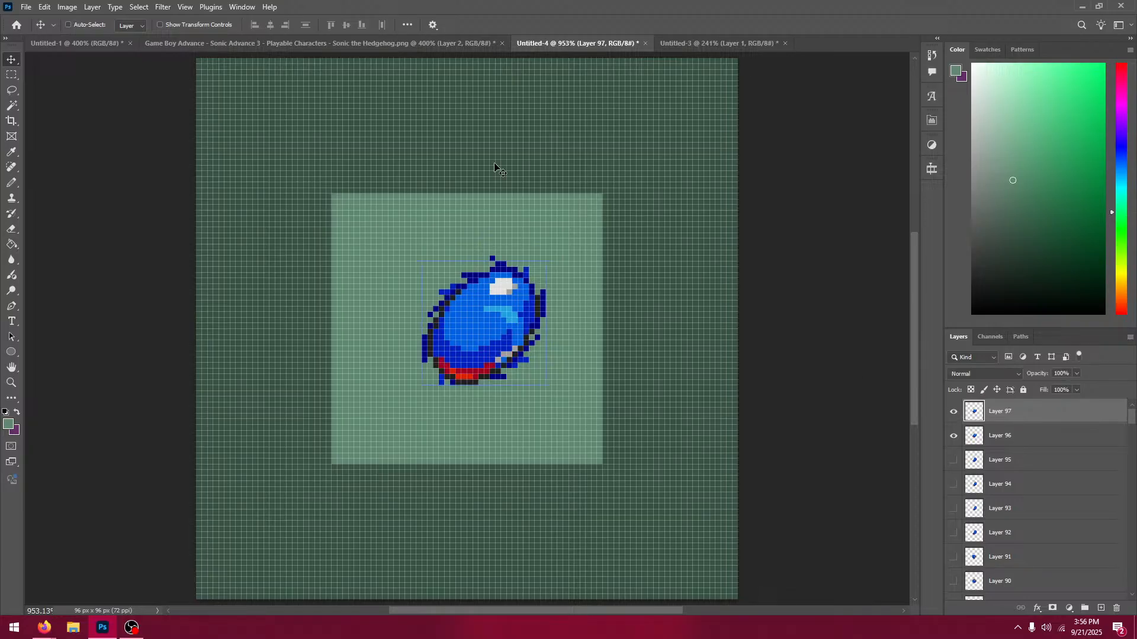
Step: Copy the third ball, an oval, in the sheet's stretched-ball row from Layer 2 and return to Untitled-4
click(337, 43)
key(m)
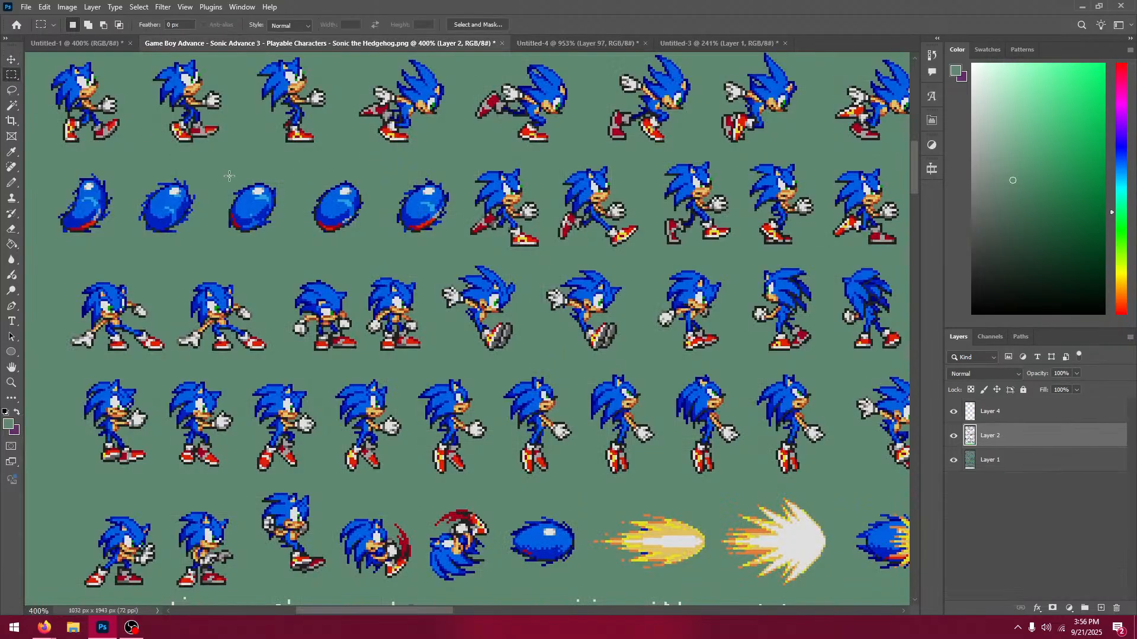
drag(207, 170, 287, 239)
click(577, 43)
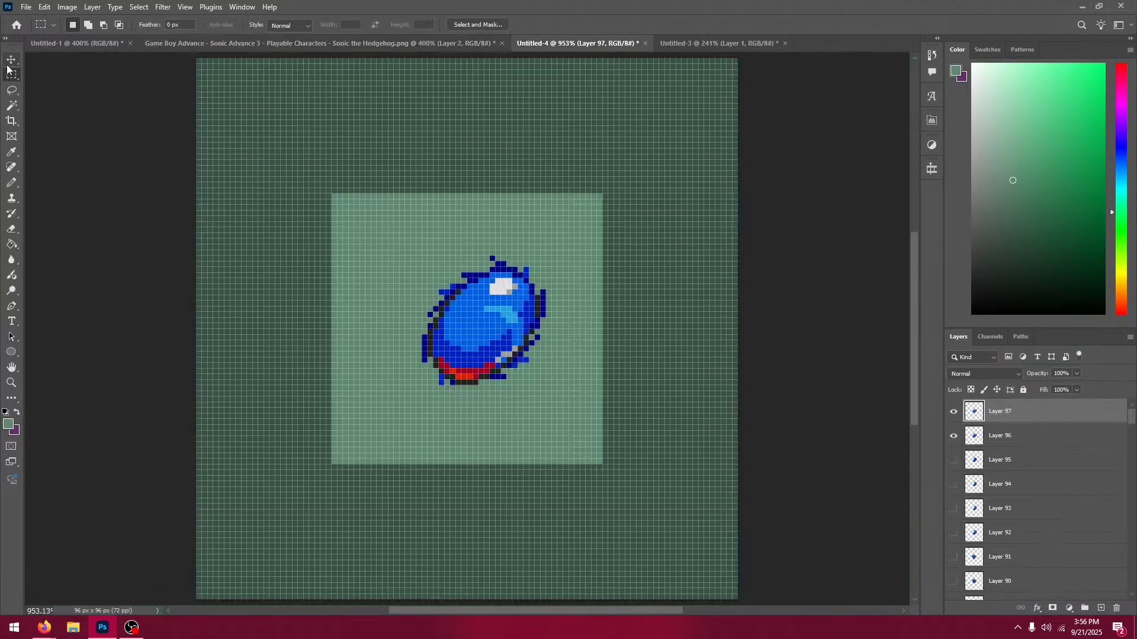
Step: Paste the third ball into Untitled-4 as a new layer and place it over the Layer 97 oval
click(8, 63)
key(ctrl+v)
drag(511, 311, 533, 311)
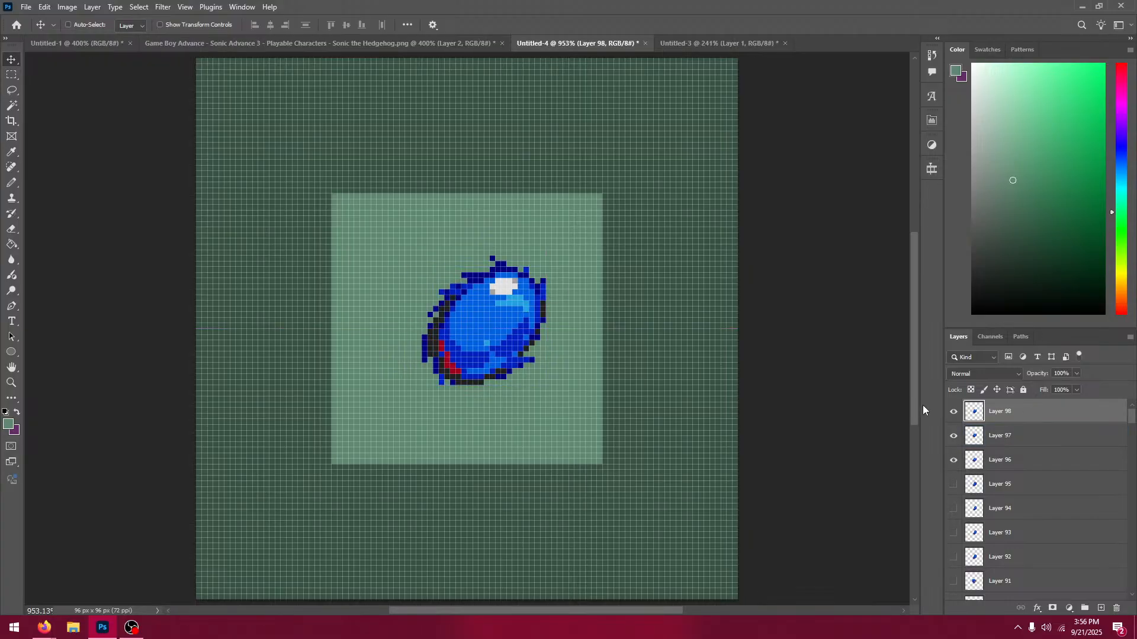
Step: Fine-tune the Layer 98 oval's alignment by comparing it with Layer 96 while Layer 97 is hidden, and show Layer 97 again
click(952, 411)
click(951, 410)
click(953, 436)
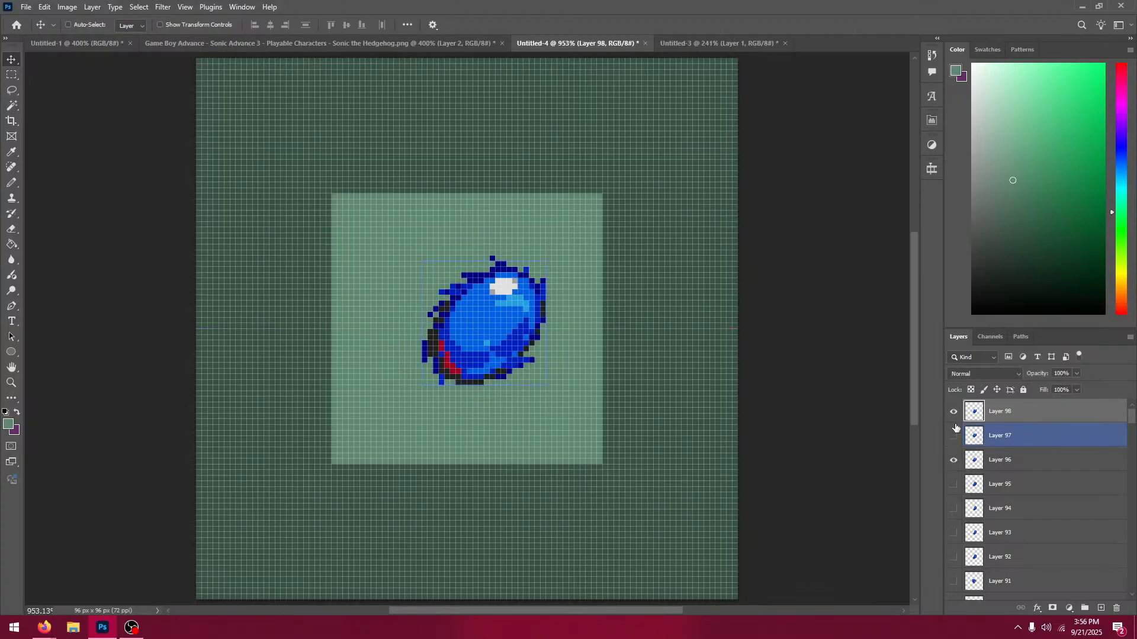
click(953, 412)
click(953, 412)
click(955, 414)
click(953, 412)
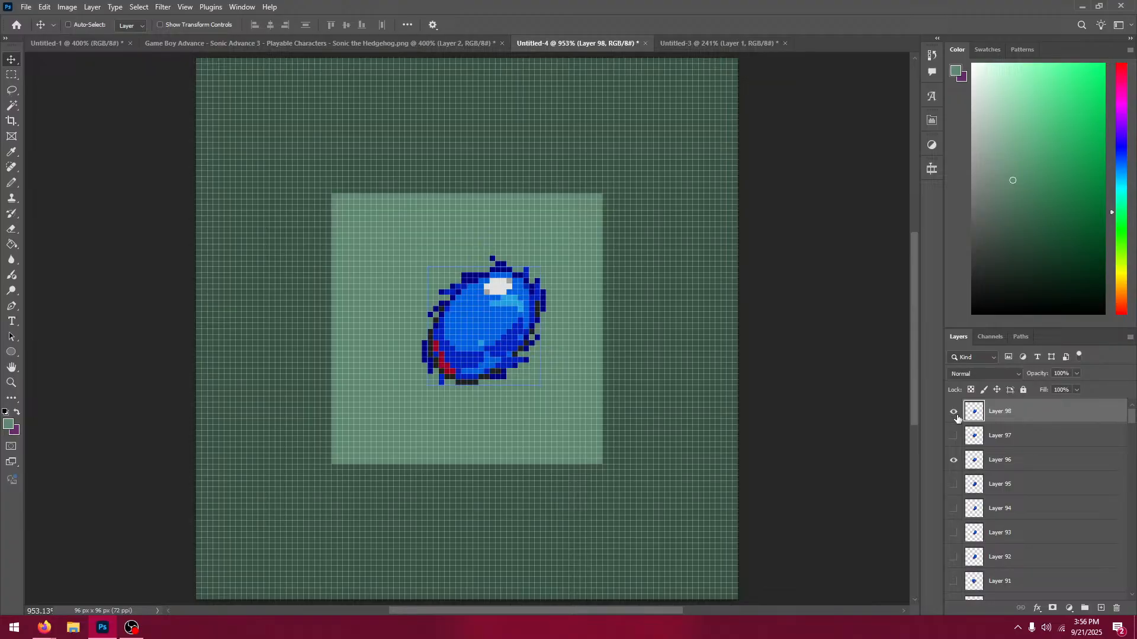
click(954, 412)
click(953, 435)
click(954, 412)
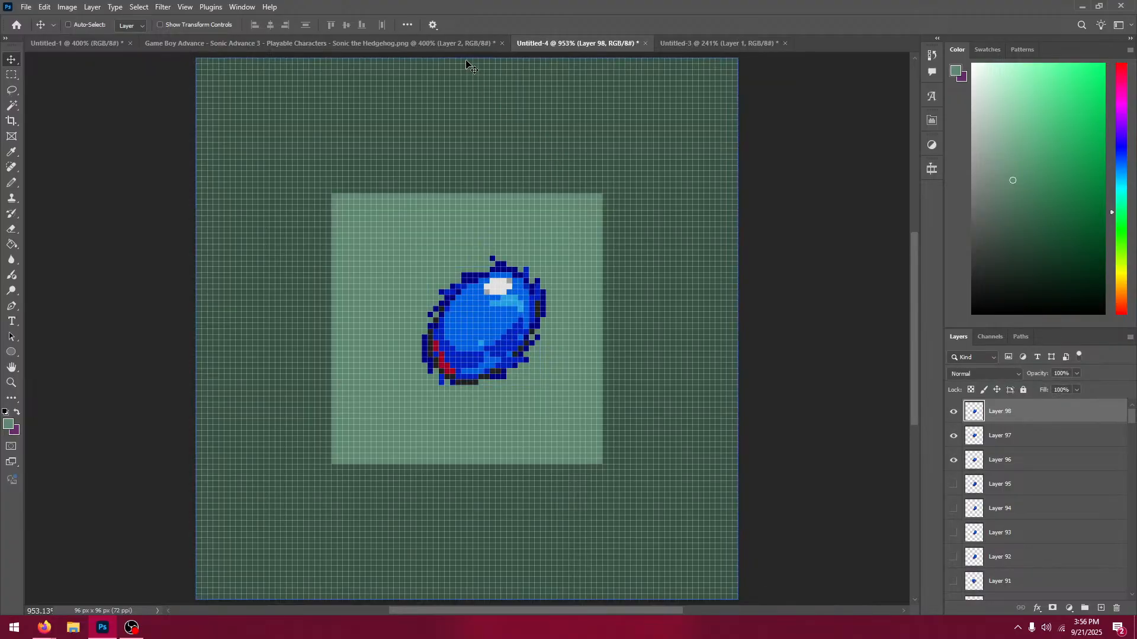
Step: Select the second ball, an oval, in the sprite sheet's stretched-ball row and copy it from Layer 2
click(442, 48)
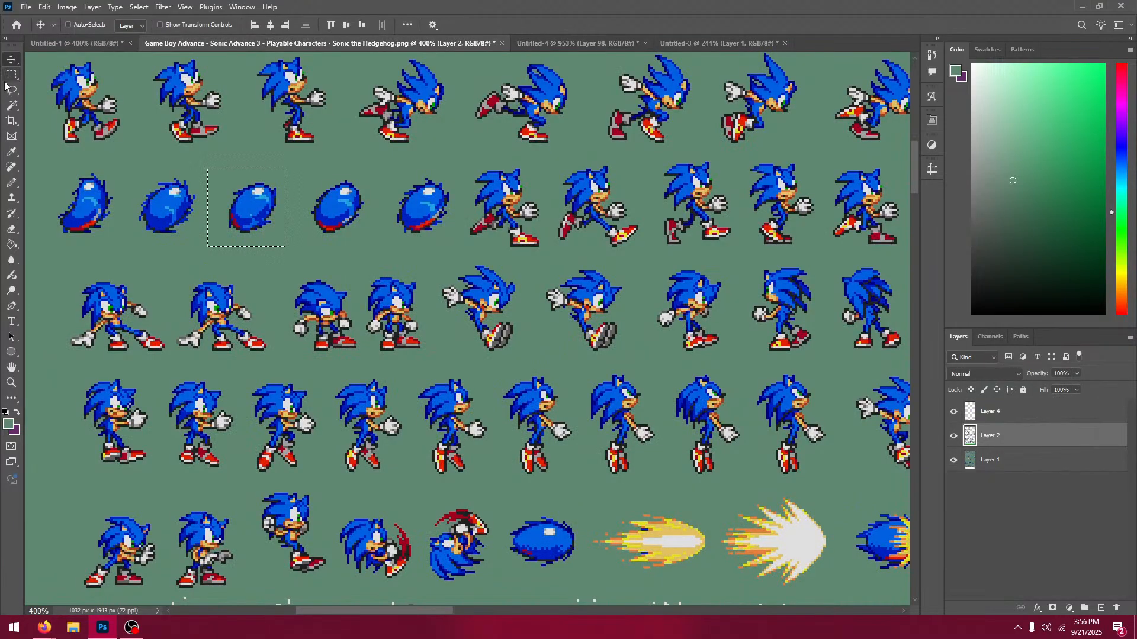
key(m)
drag(117, 161, 185, 234)
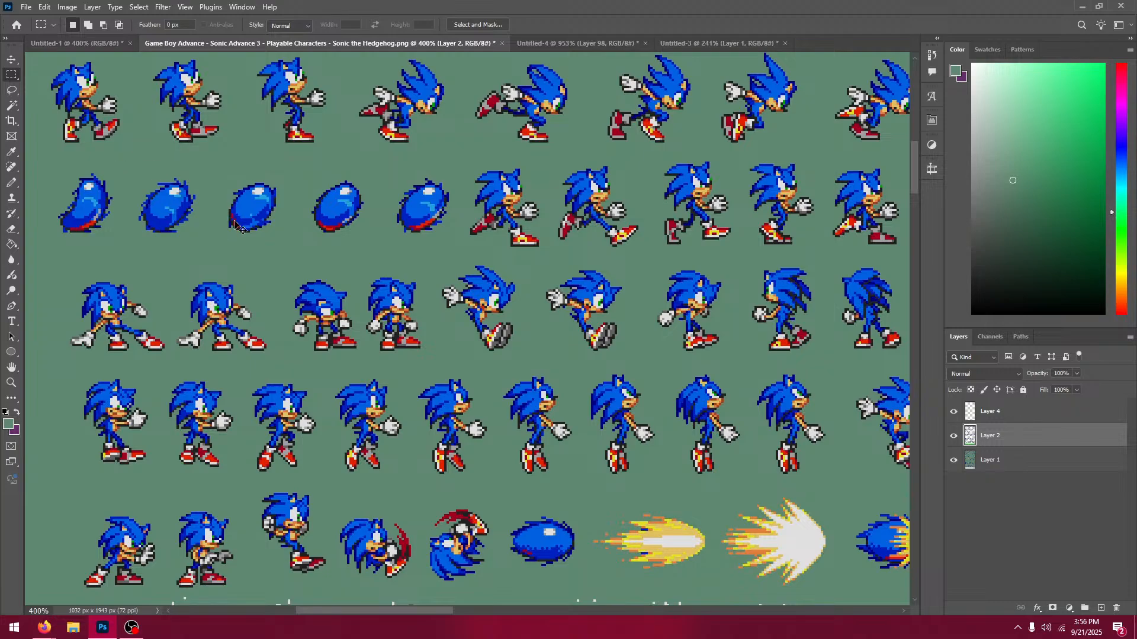
Step: Paste the second ball into Untitled-4 as a new layer and align it over the Layer 98 oval
click(552, 48)
key(v)
key(ctrl+v)
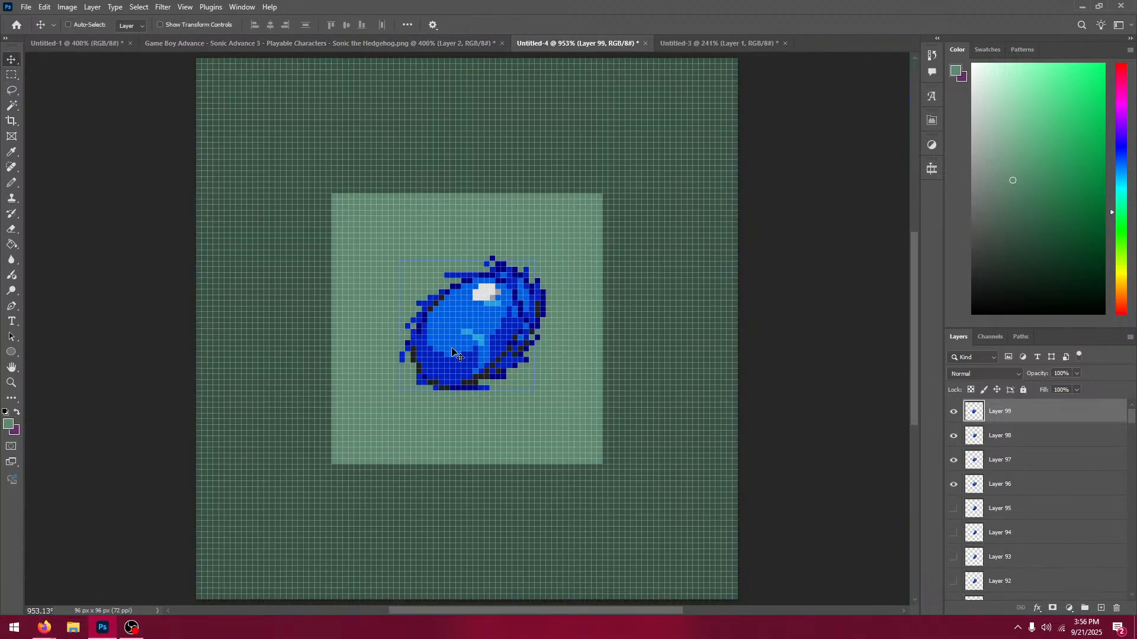
mouse_move(450, 343)
mouse_down()
mouse_move(463, 325)
mouse_move(465, 336)
mouse_up()
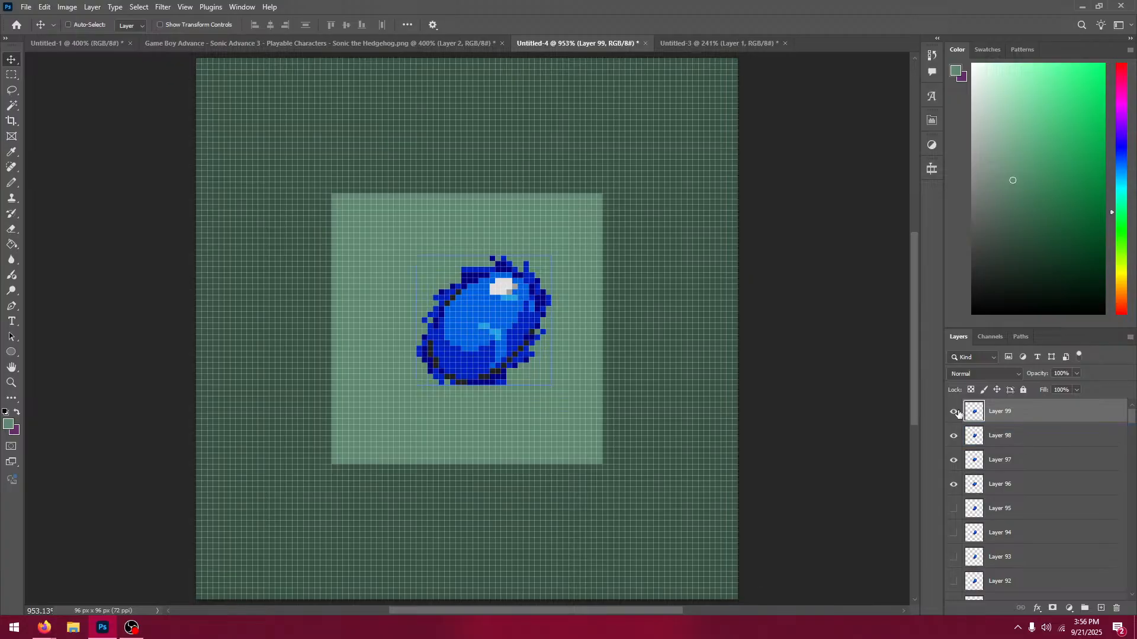
Step: Compare the Layer 99 oval with the ovals beneath it and hide Layers 96 through 99
click(954, 413)
click(954, 413)
click(955, 436)
click(954, 416)
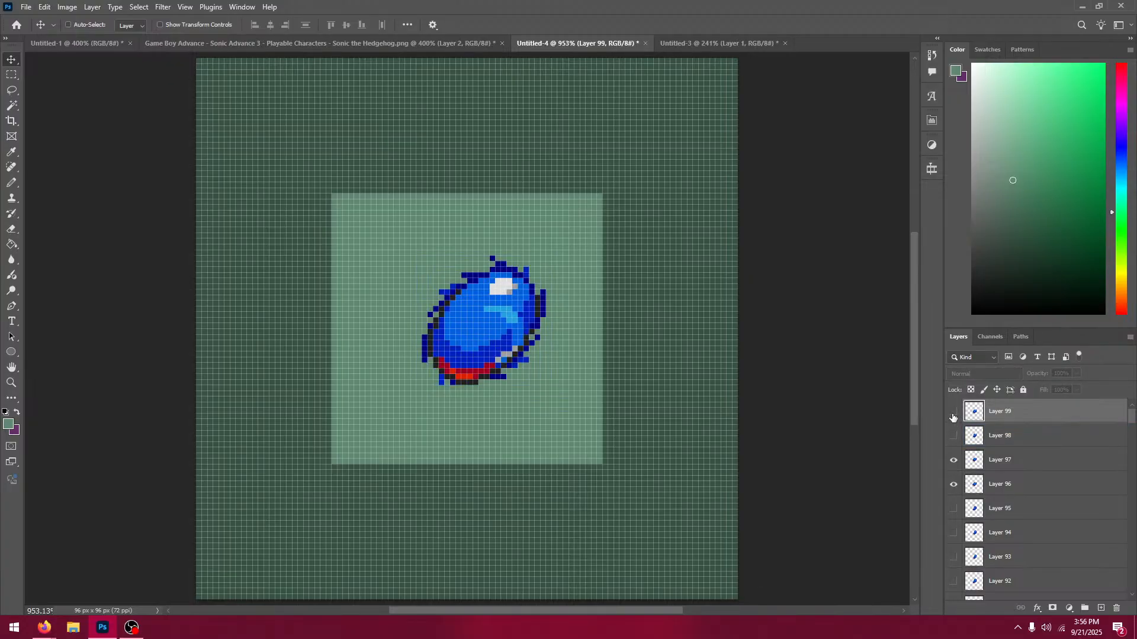
click(953, 416)
click(953, 416)
click(953, 463)
click(953, 485)
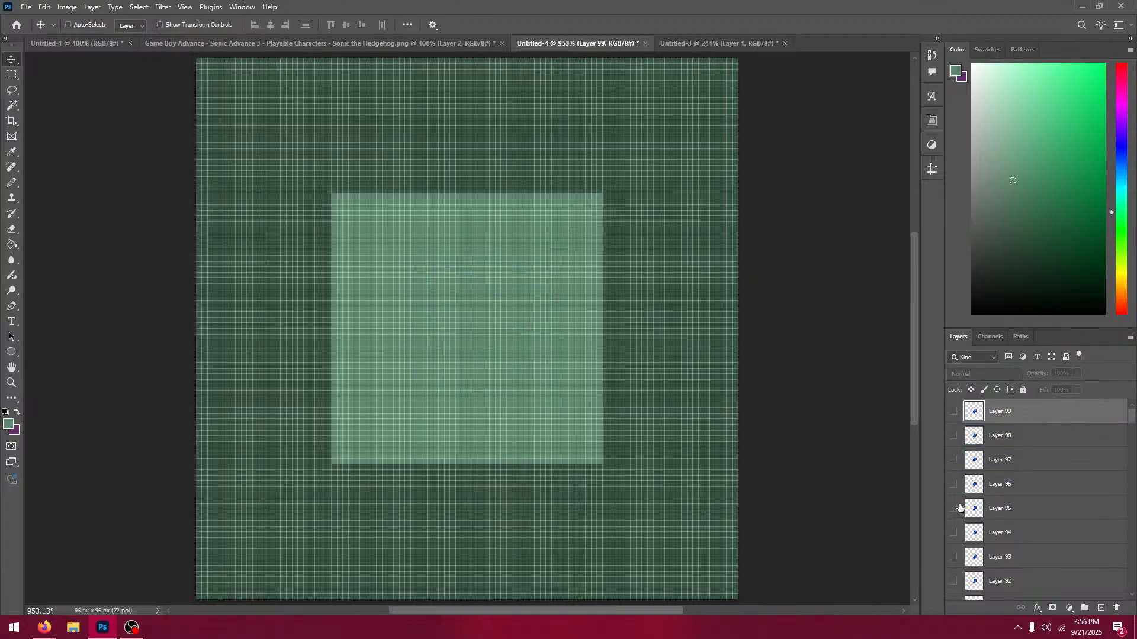
Step: Move the ball layers from Layer 92 to Layer 99 down to the light square's bottom edge, guided by Layer 92, and hide Layer 92
scroll(977, 551, down, 1)
click(953, 558)
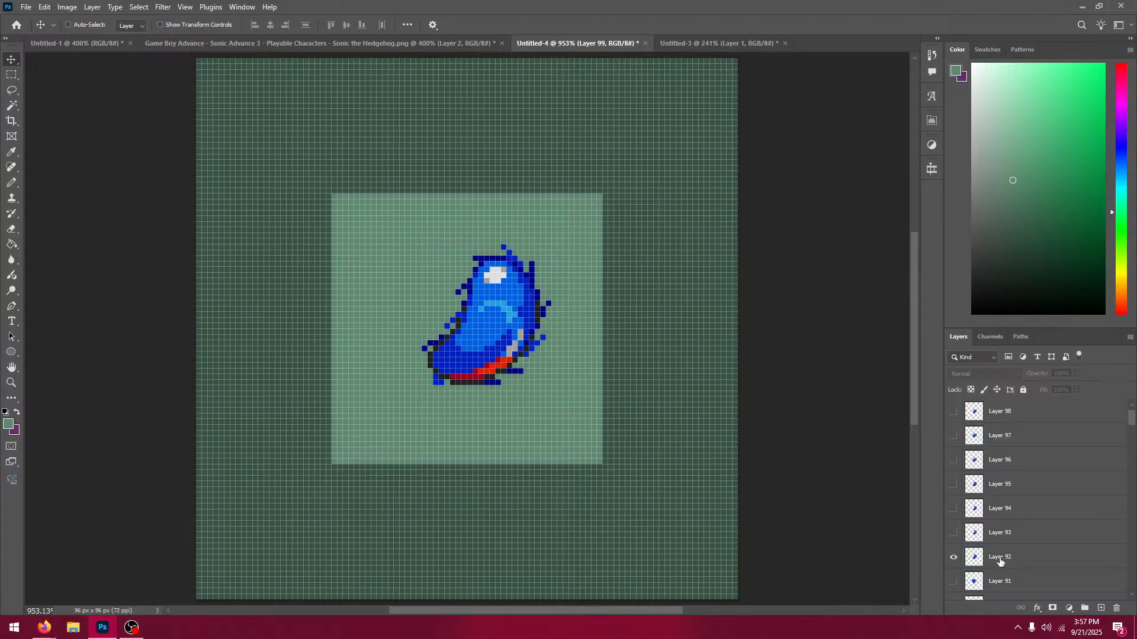
click(953, 556)
click(953, 556)
scroll(1032, 473, up, 2)
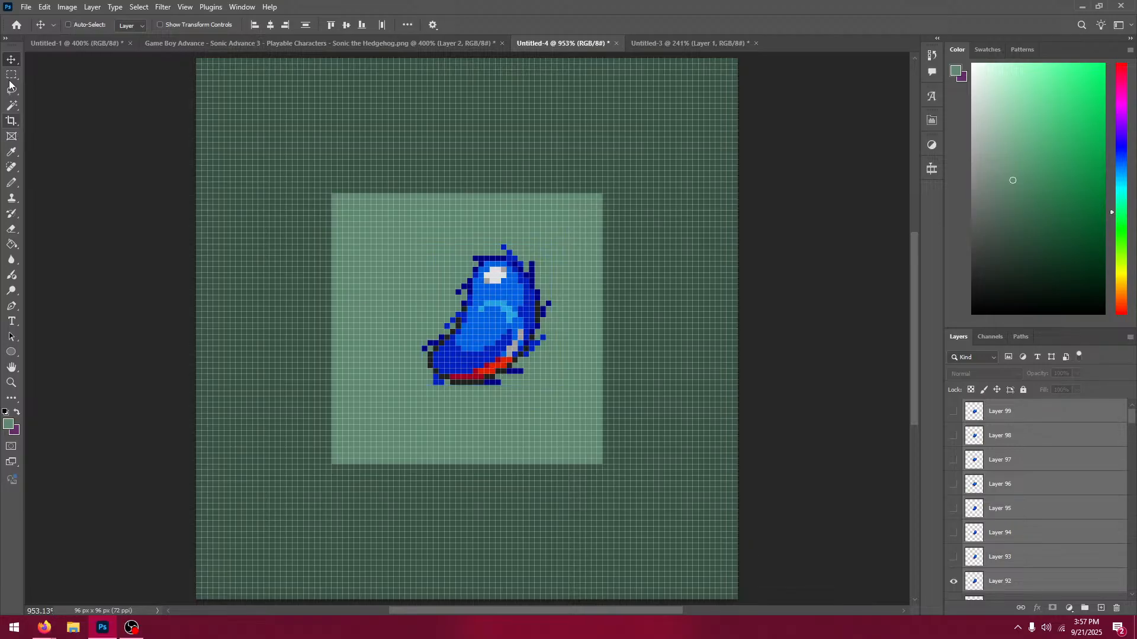
drag(526, 308, 526, 342)
key(Down)
key(Down)
key(Down)
key(Down)
key(Down)
key(Down)
key(Down)
key(Down)
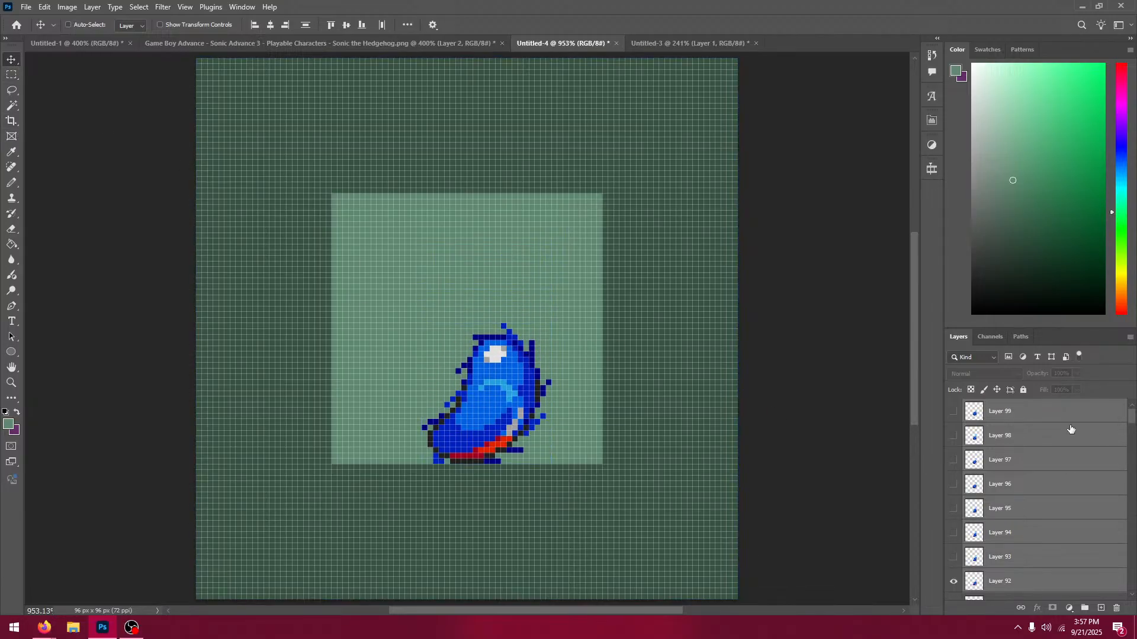
click(1048, 414)
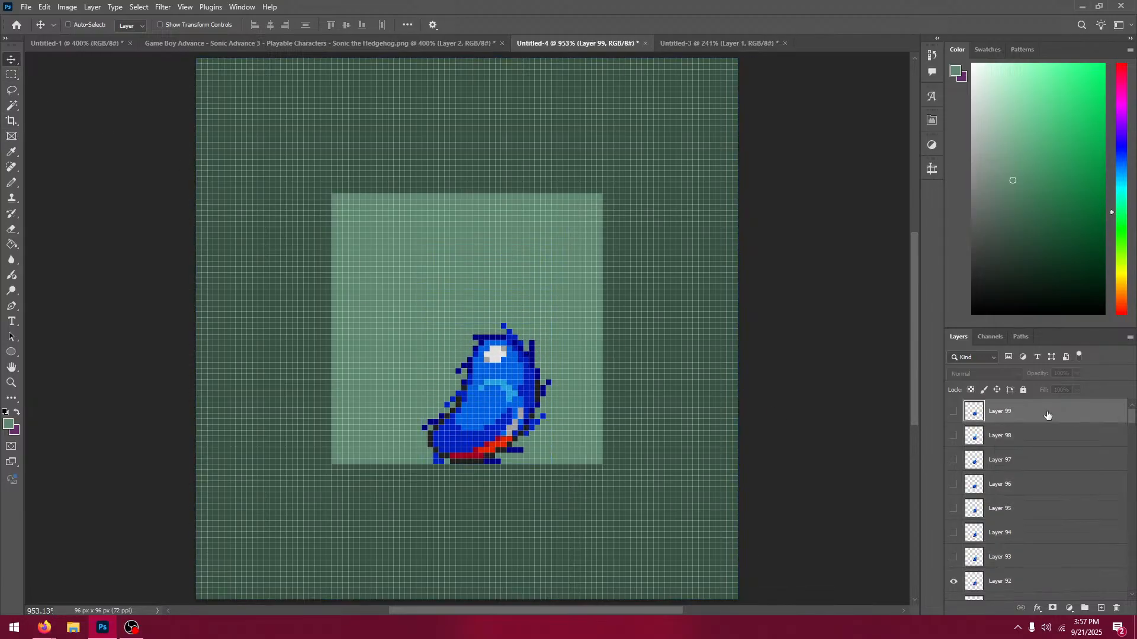
click(953, 583)
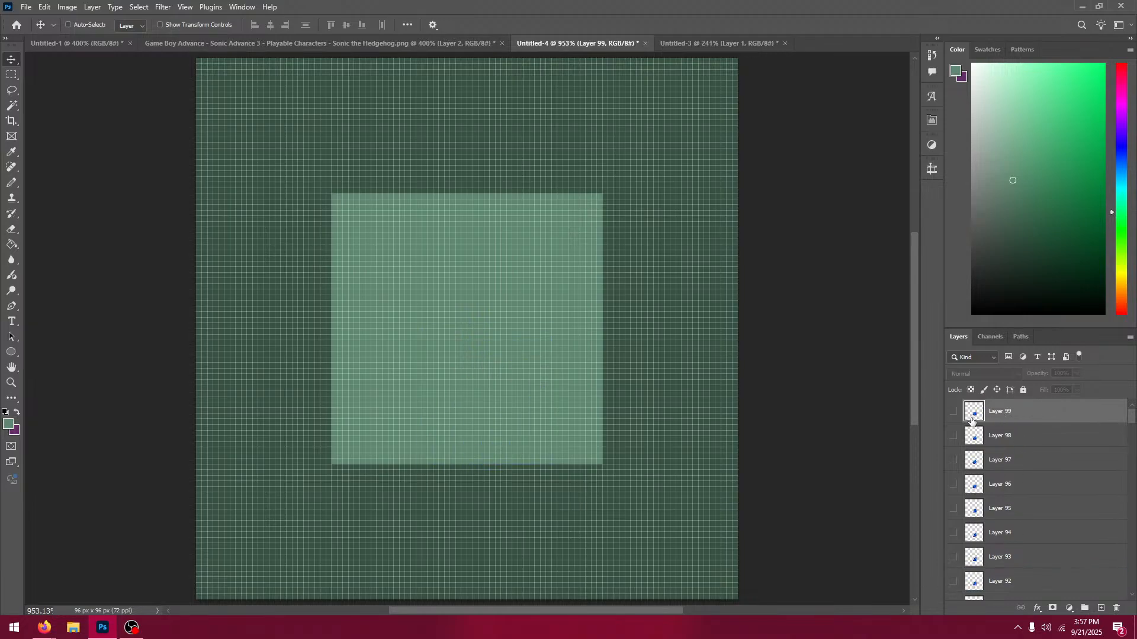
Step: Return to the Sonic Advance 3 sheet, clear the selection, and examine the rows around the round, bean-shaped and oval balls
click(273, 44)
click(10, 76)
click(163, 190)
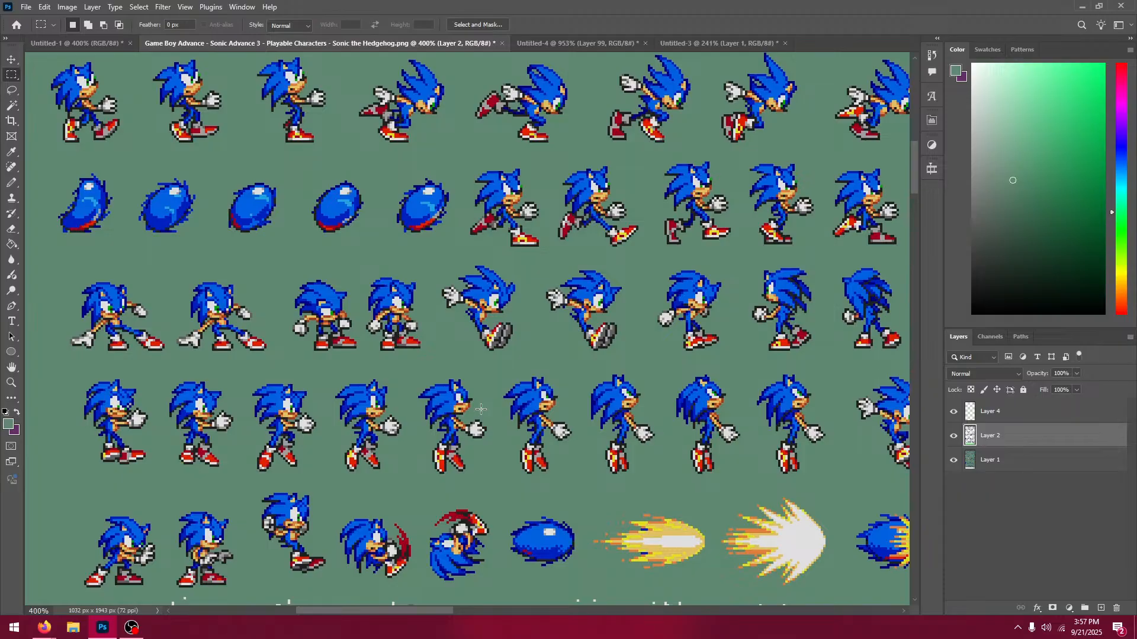
drag(425, 616, 450, 619)
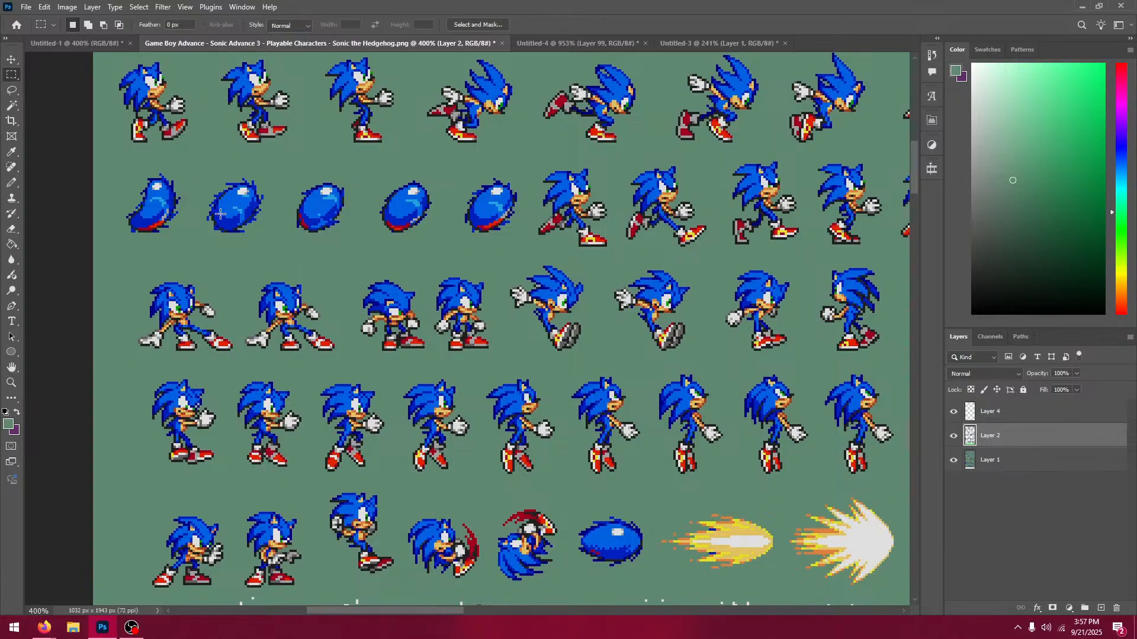
drag(327, 611, 669, 621)
drag(353, 259, 609, 363)
key(ctrl+x)
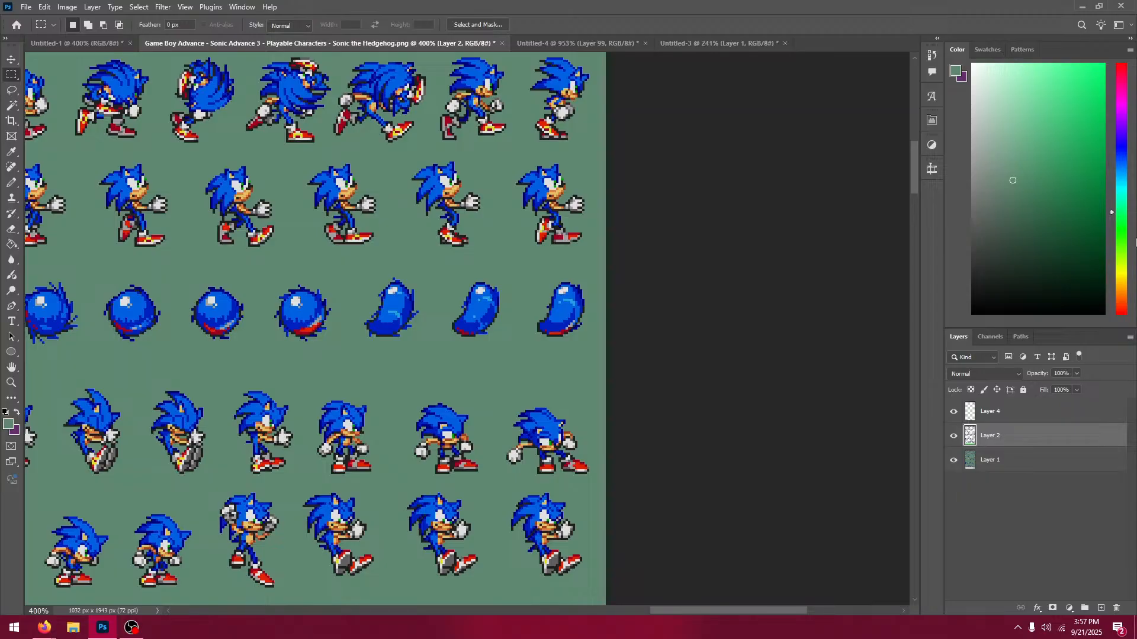
drag(698, 609, 670, 626)
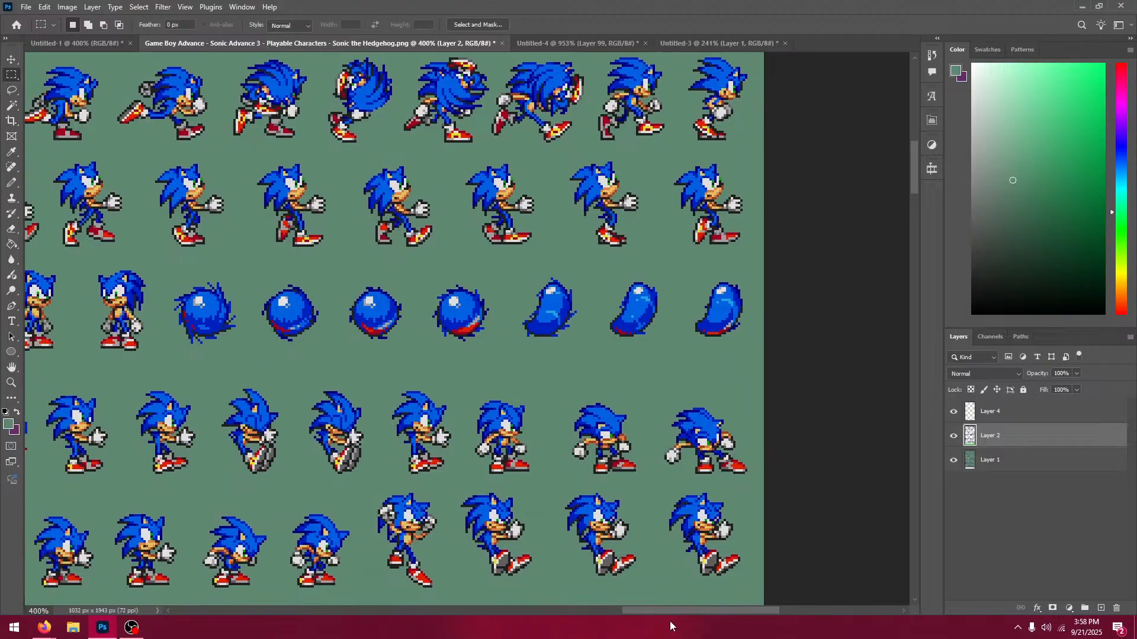
drag(671, 625, 428, 610)
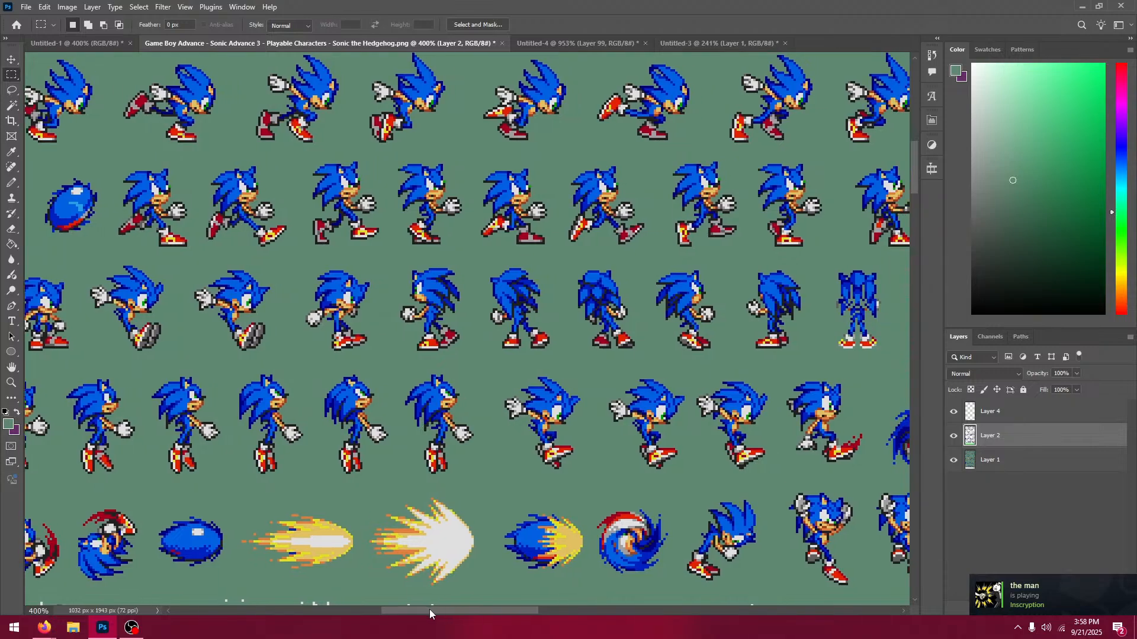
drag(428, 609, 491, 630)
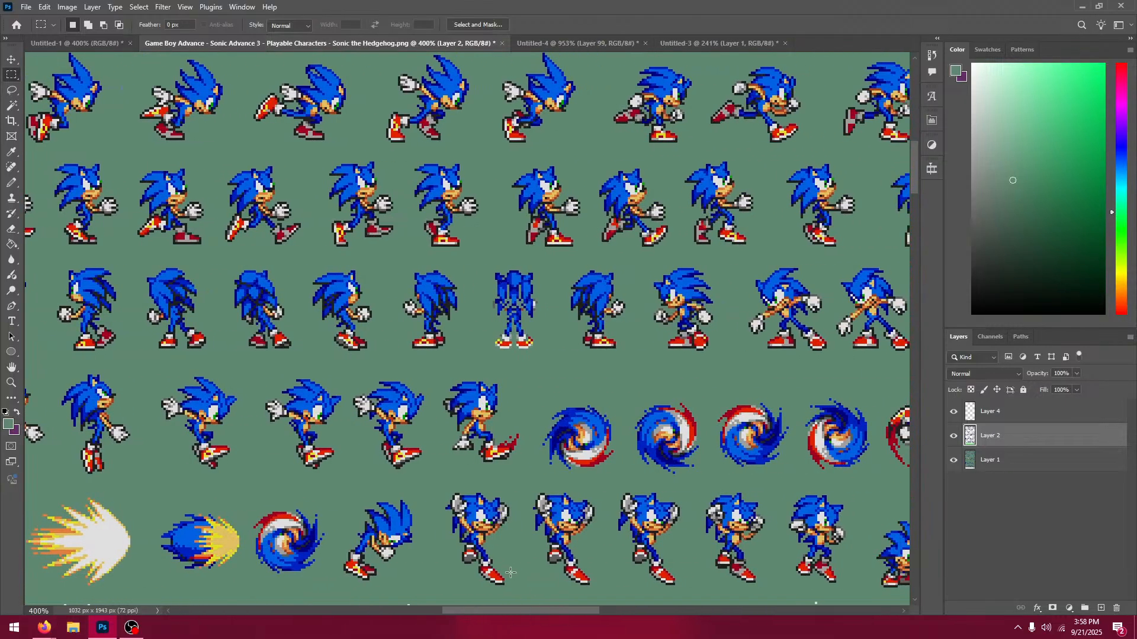
Step: Examine the sheet's rows beneath the balls, including the swirling spin, flaming ball and mid-air poses
scroll(510, 572, down, 2)
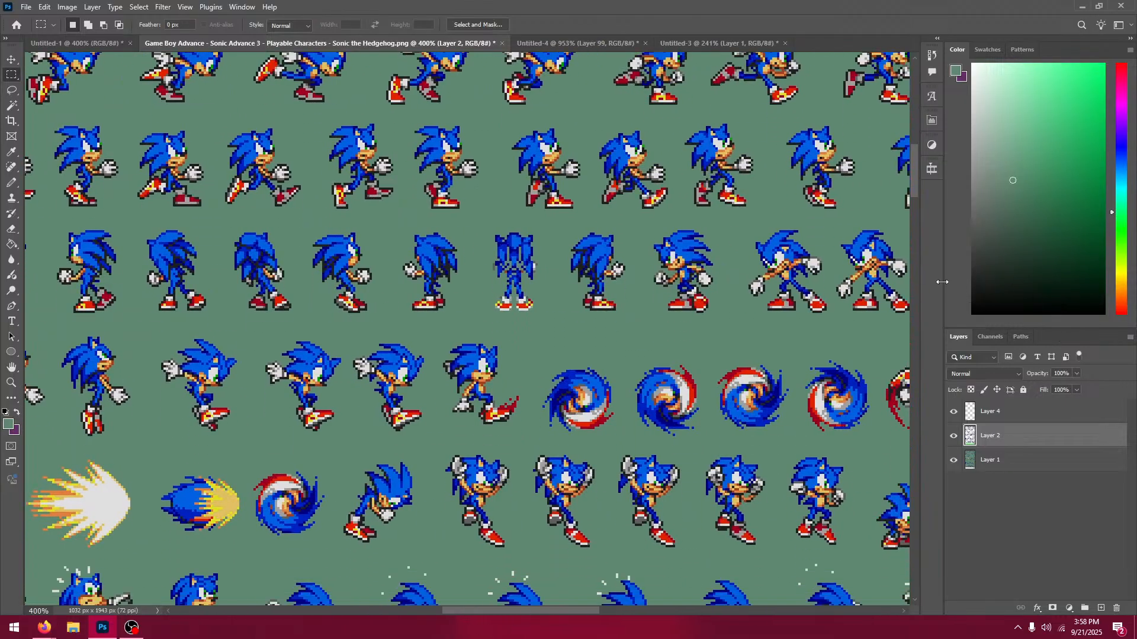
drag(911, 181, 919, 206)
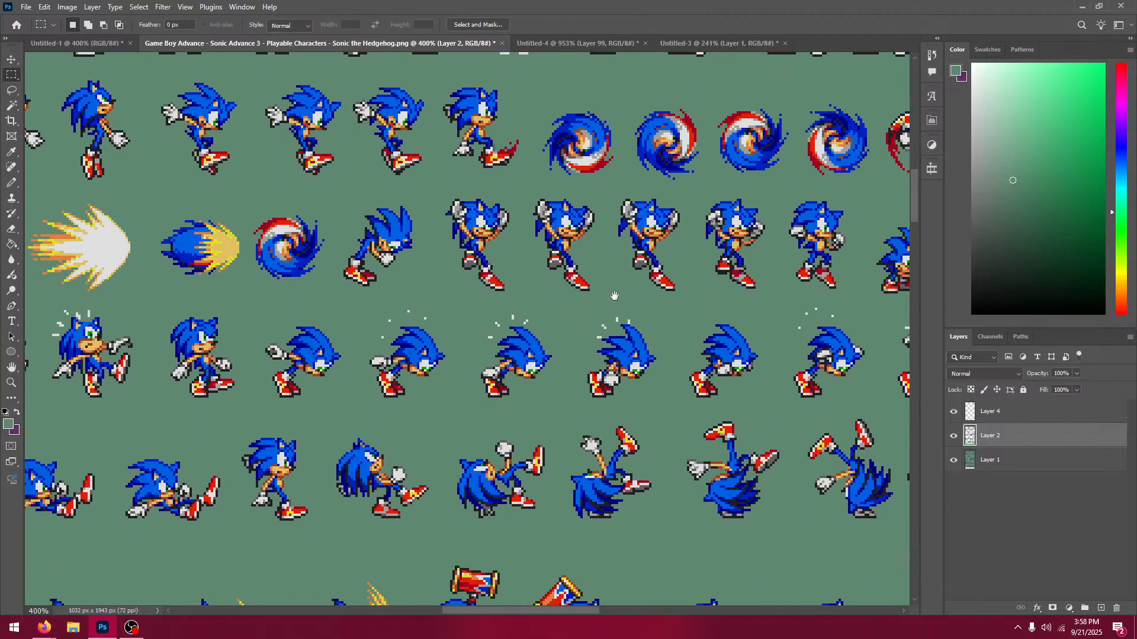
drag(294, 291, 548, 302)
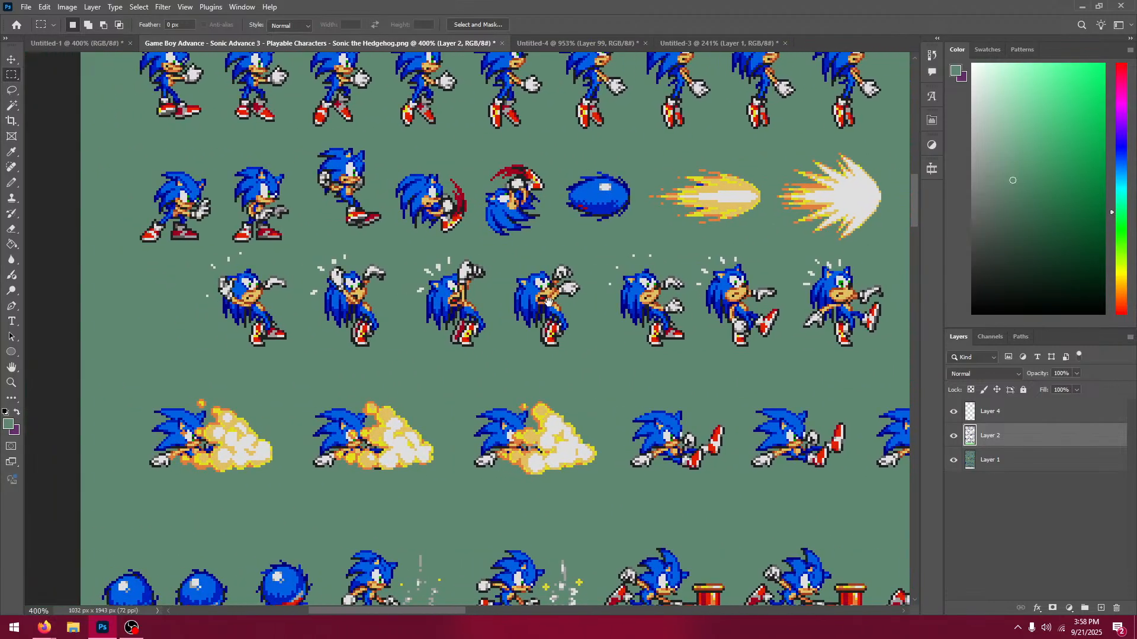
scroll(548, 302, right, 15)
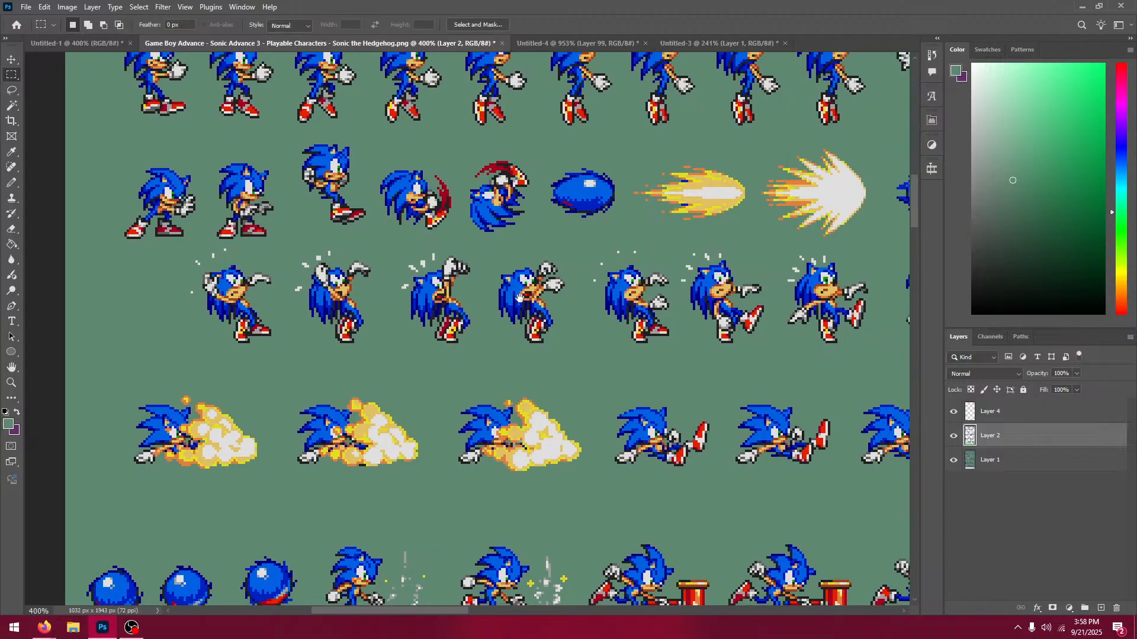
scroll(561, 298, right, 20)
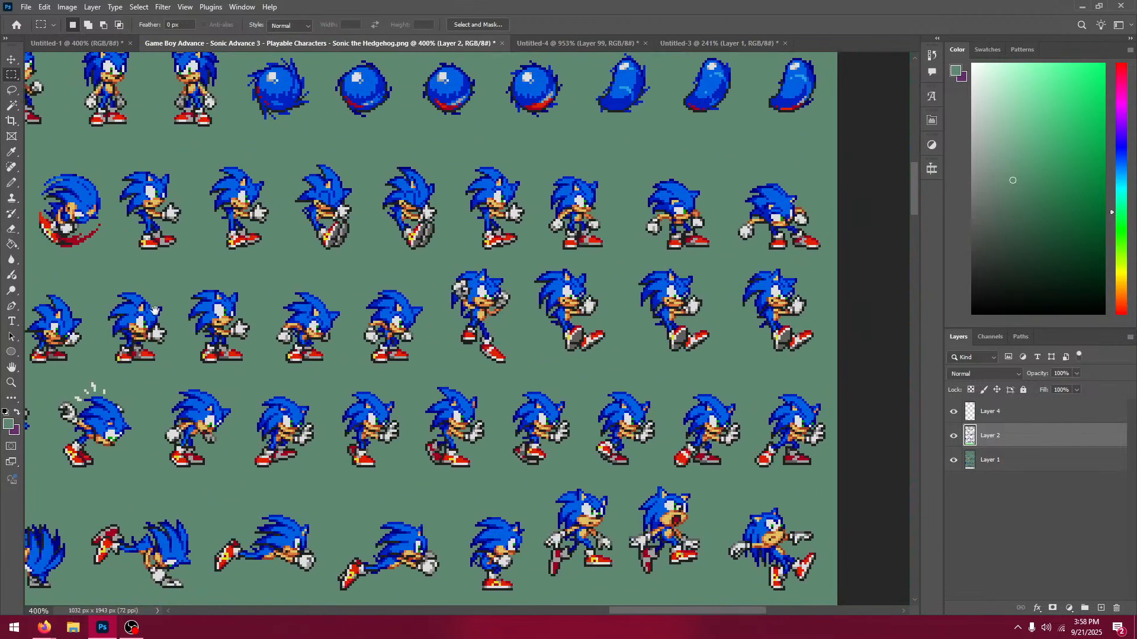
drag(155, 311, 558, 236)
drag(131, 196, 747, 273)
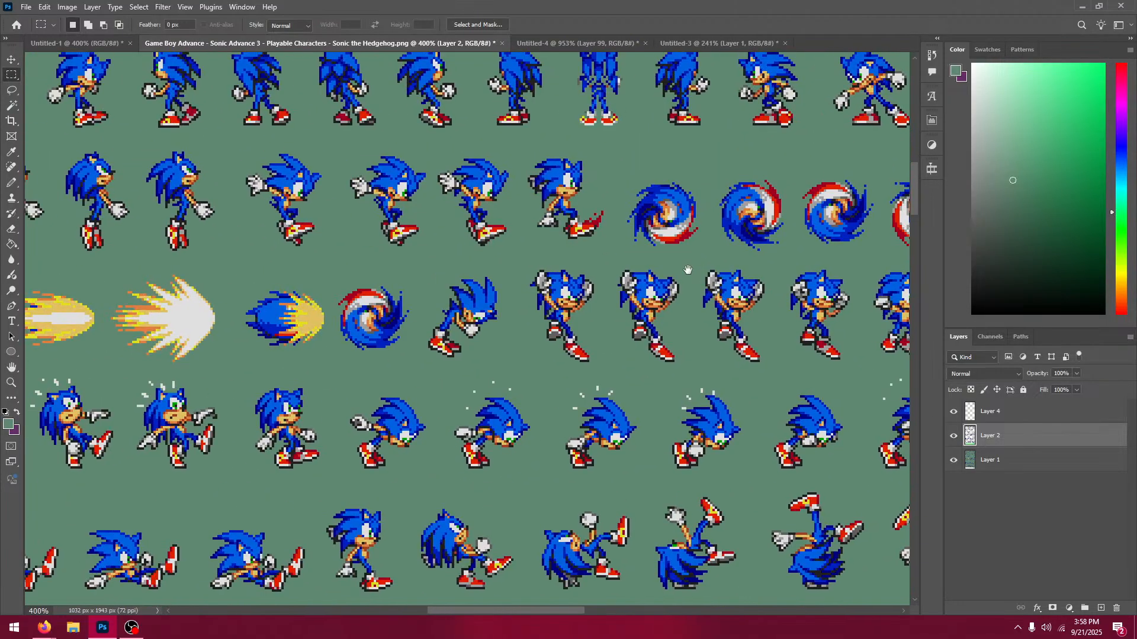
drag(343, 259, 829, 286)
drag(133, 241, 64, 385)
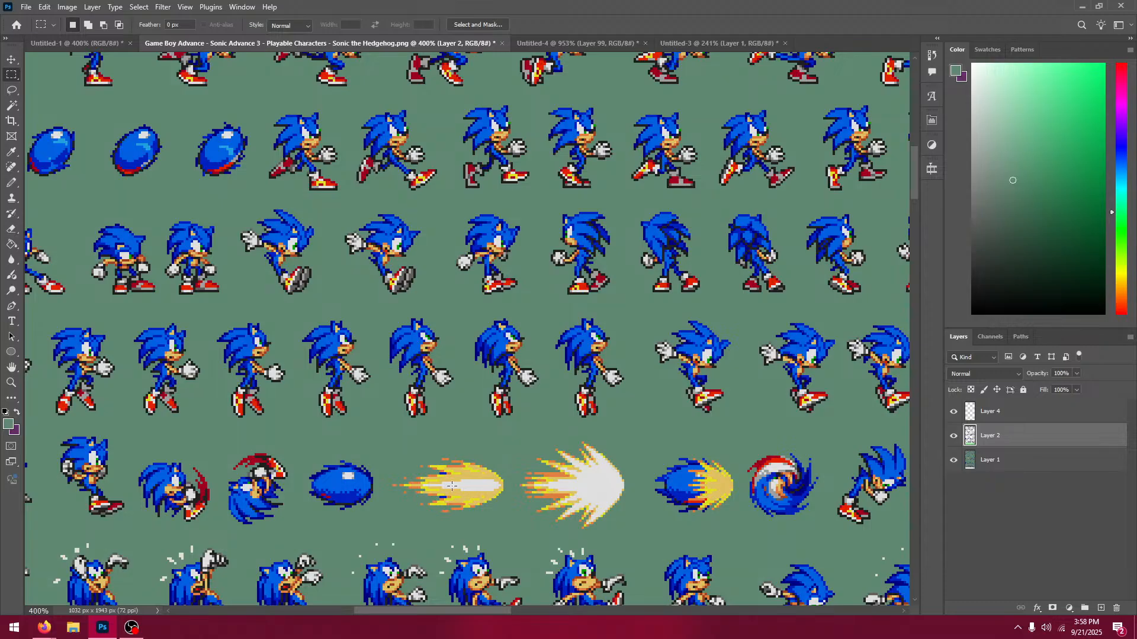
Step: Look over the sheet's lower rows down to the snowboarding poses and examine the mid-air poses near the golden-ring spins up close
scroll(452, 471, down, 5)
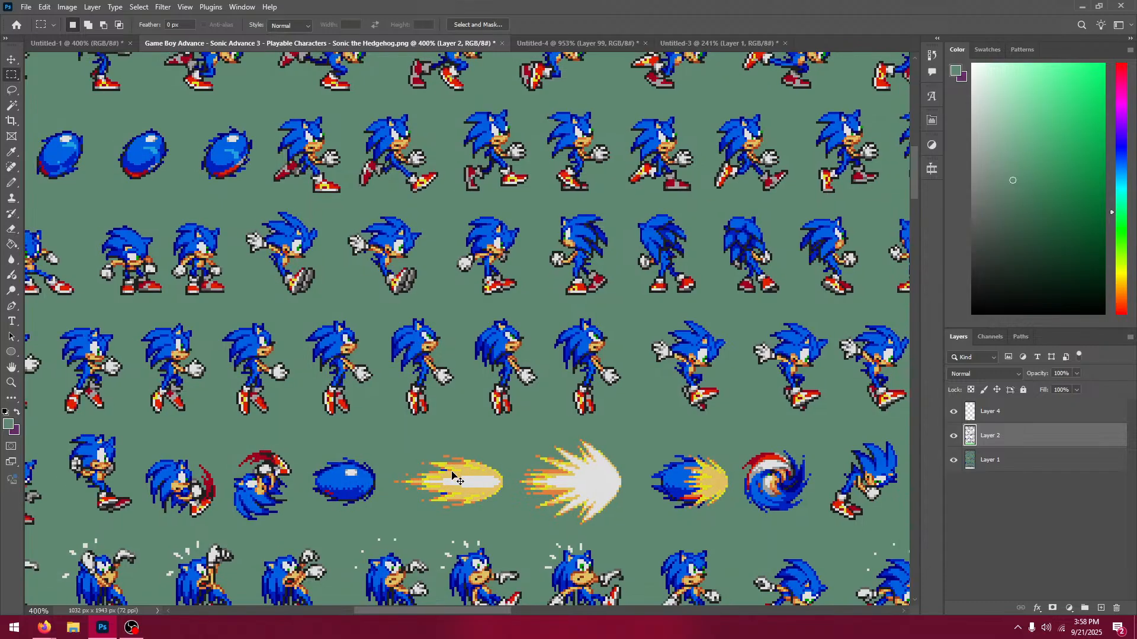
scroll(452, 471, up, 3)
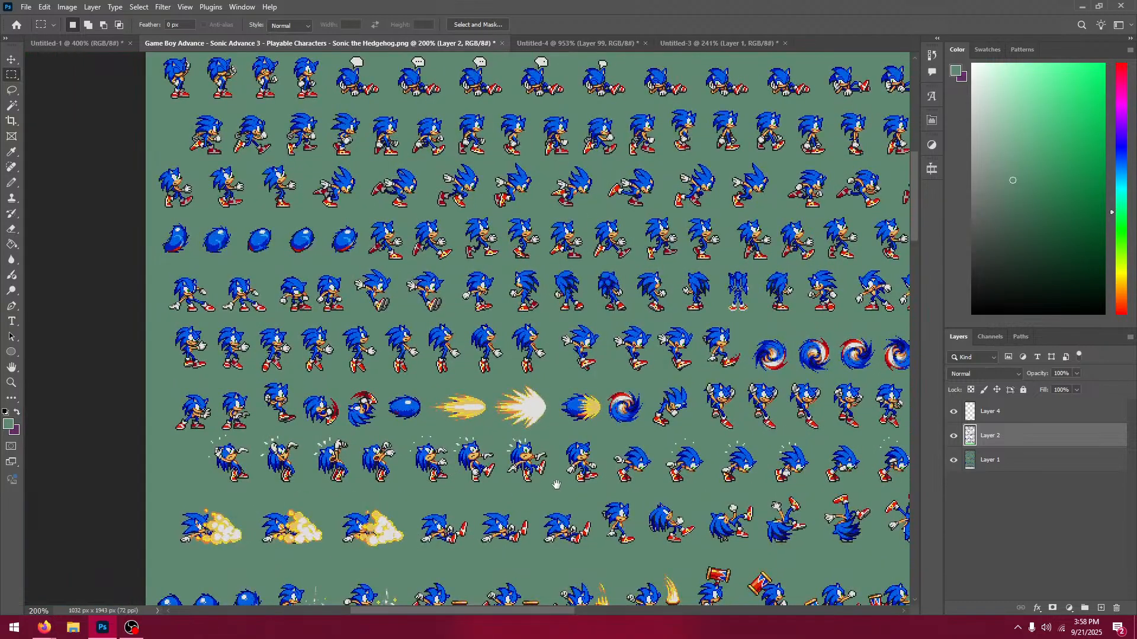
drag(556, 485, 403, 220)
drag(602, 402, 746, 338)
drag(687, 266, 547, 144)
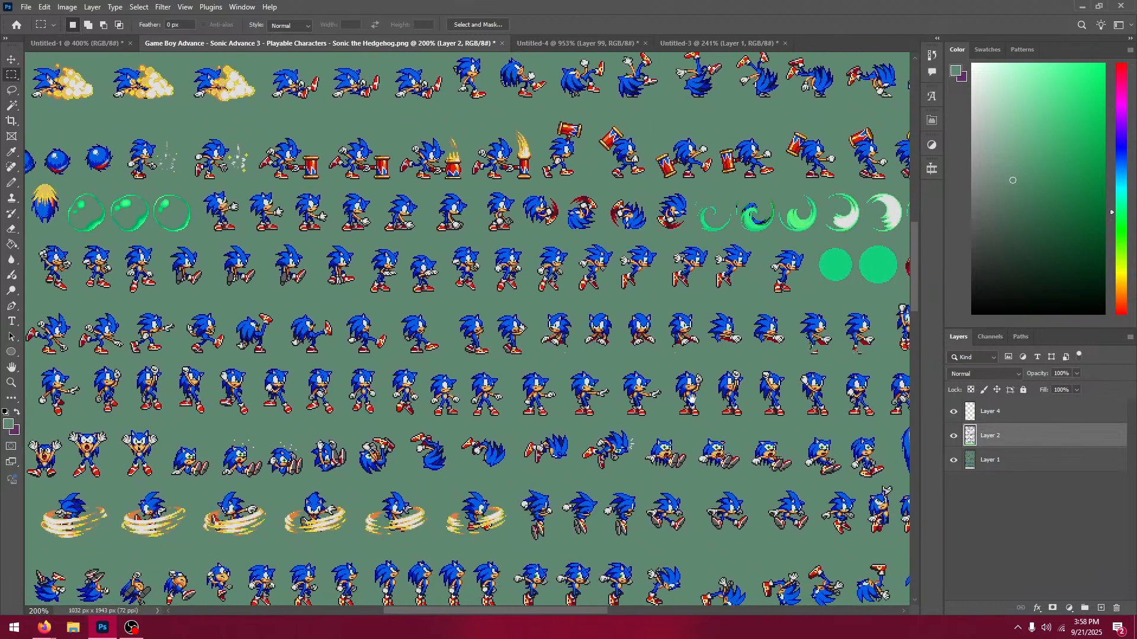
drag(707, 404, 390, 291)
drag(360, 347, 661, 314)
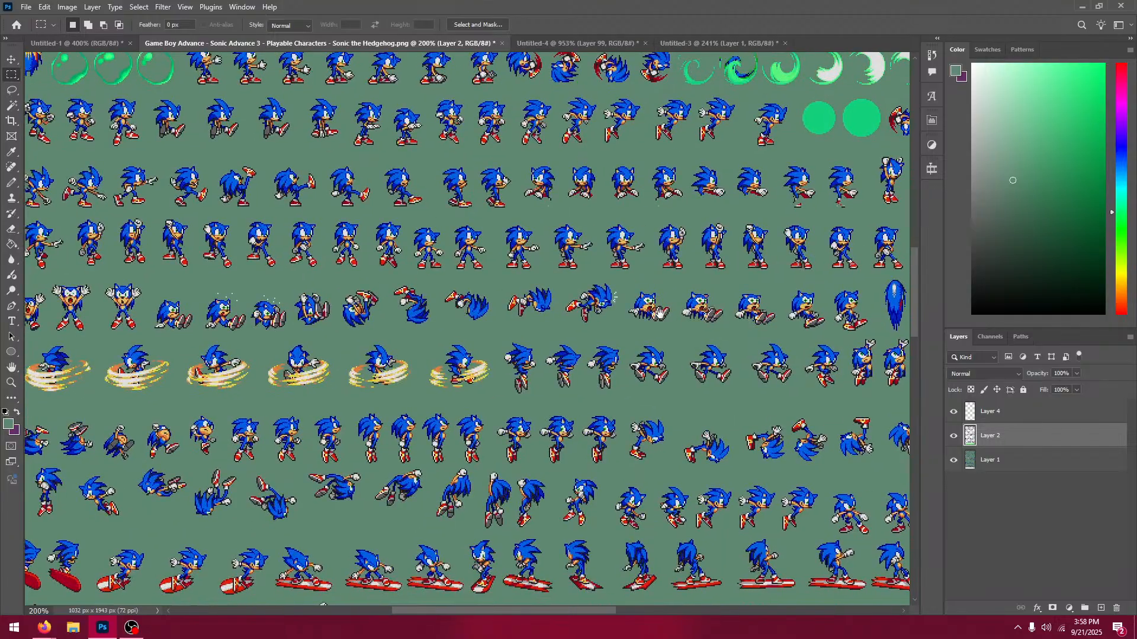
drag(441, 449, 426, 376)
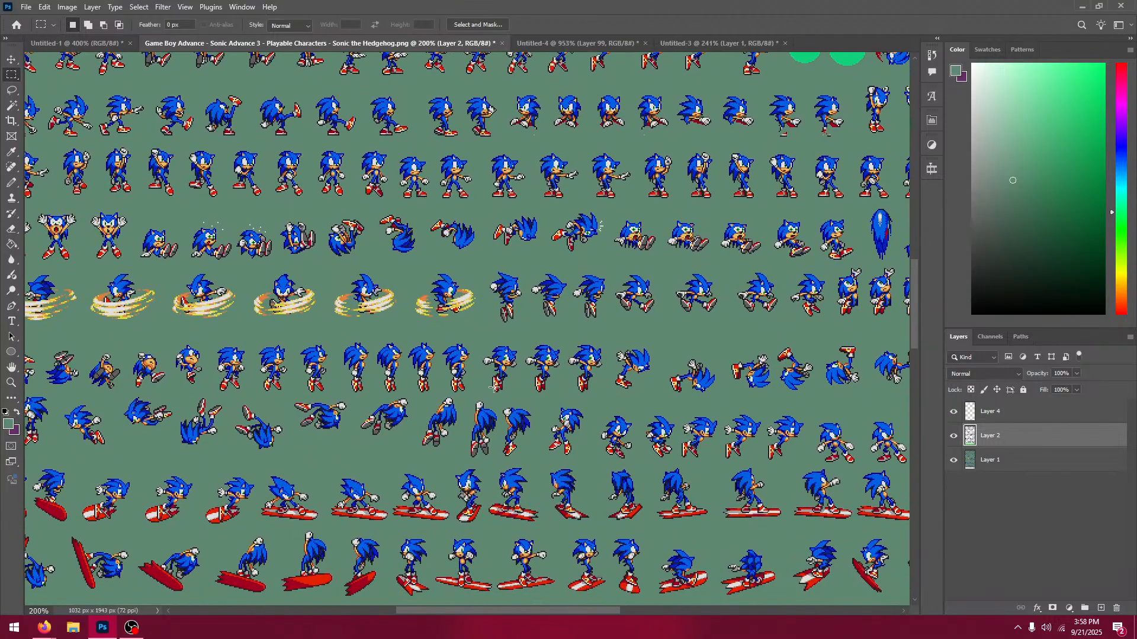
key(ctrl+equal)
key(ctrl+equal)
key(ctrl+equal)
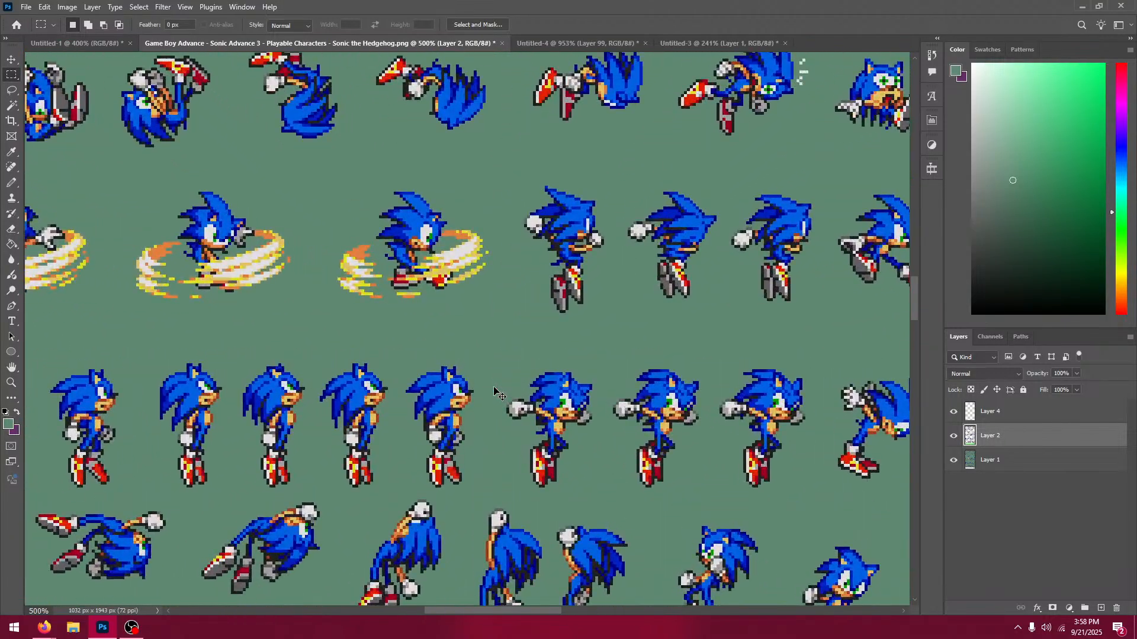
key(ctrl+equal)
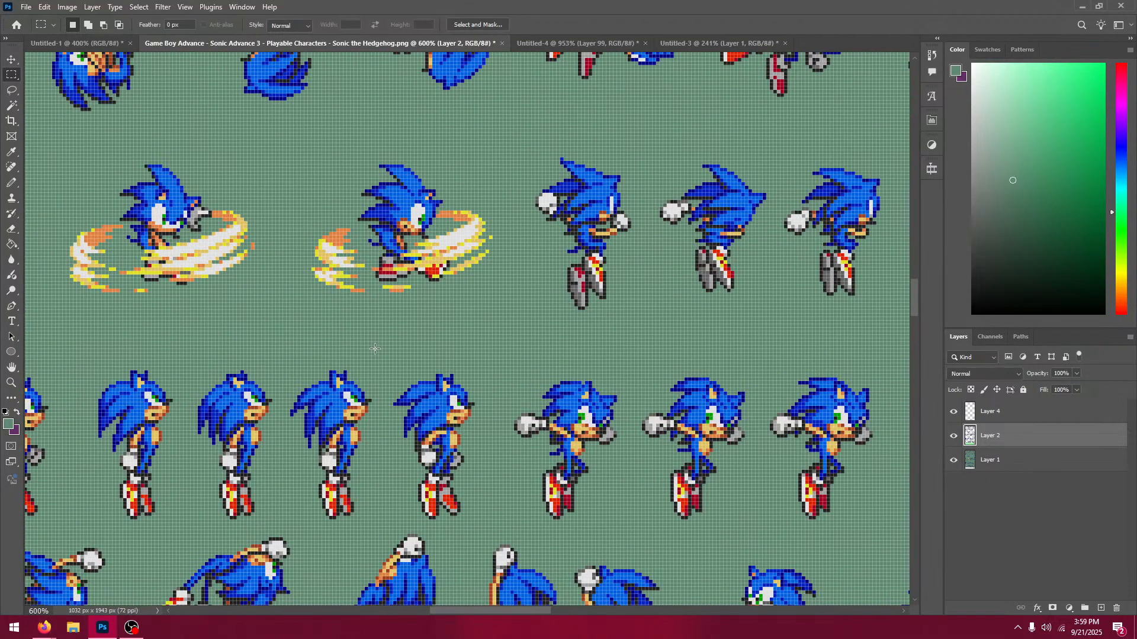
Step: Copy the third straight-legged upright pose from the row below the ring spins into Untitled-4 as Layer 100, roughly over the standing pose
drag(372, 347, 453, 473)
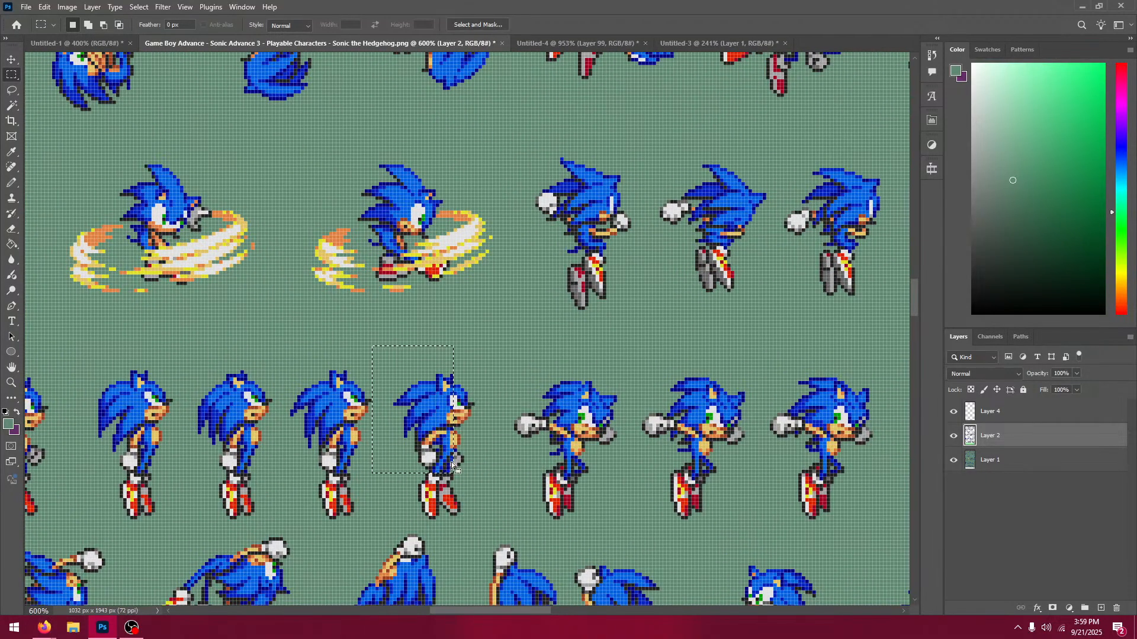
click(362, 396)
drag(371, 363, 657, 323)
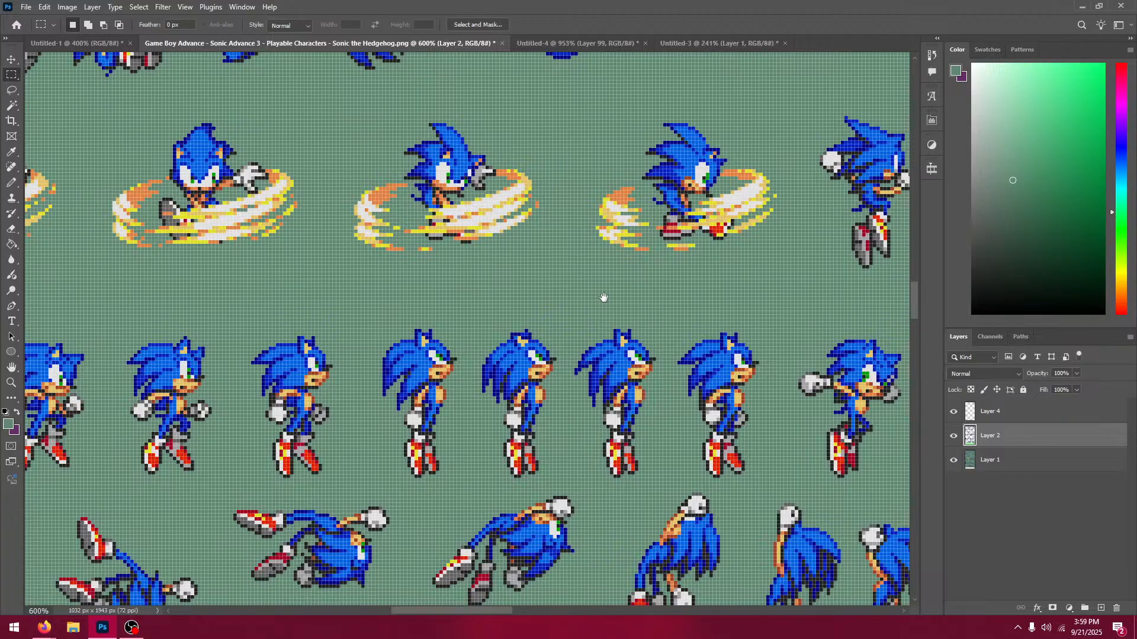
drag(557, 308, 661, 485)
click(543, 44)
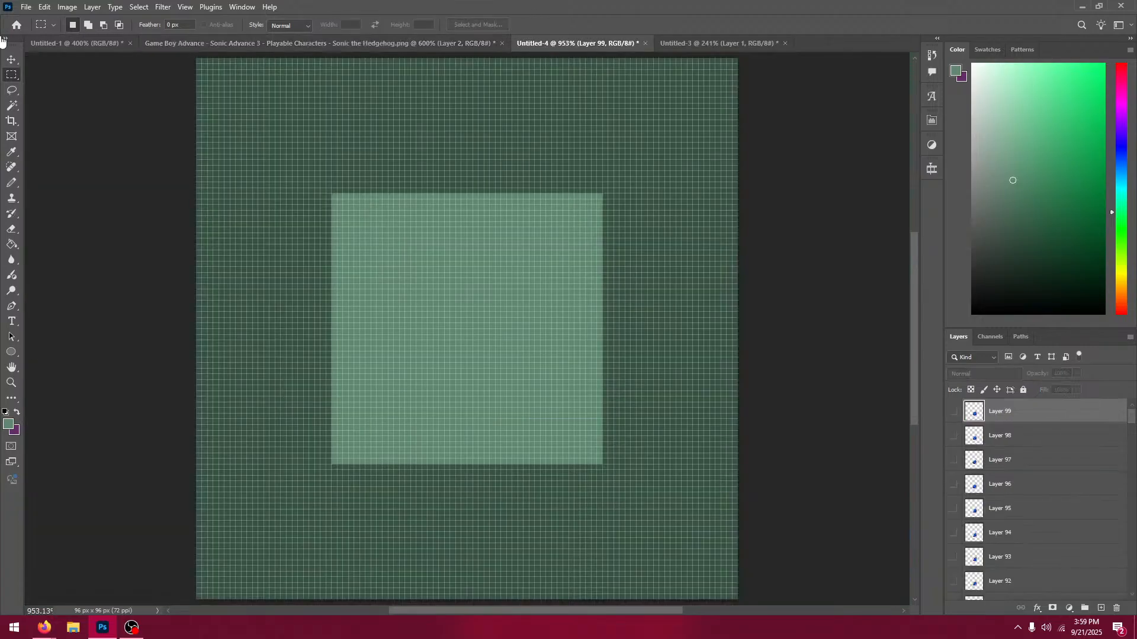
click(11, 60)
scroll(1096, 521, down, 10)
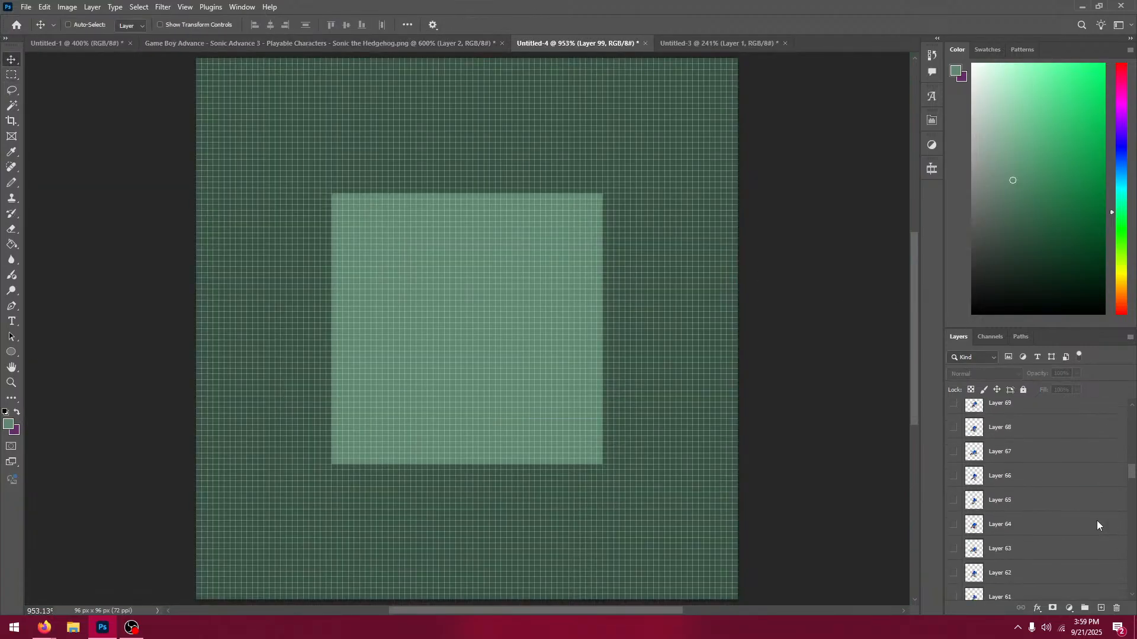
key(ctrl+v)
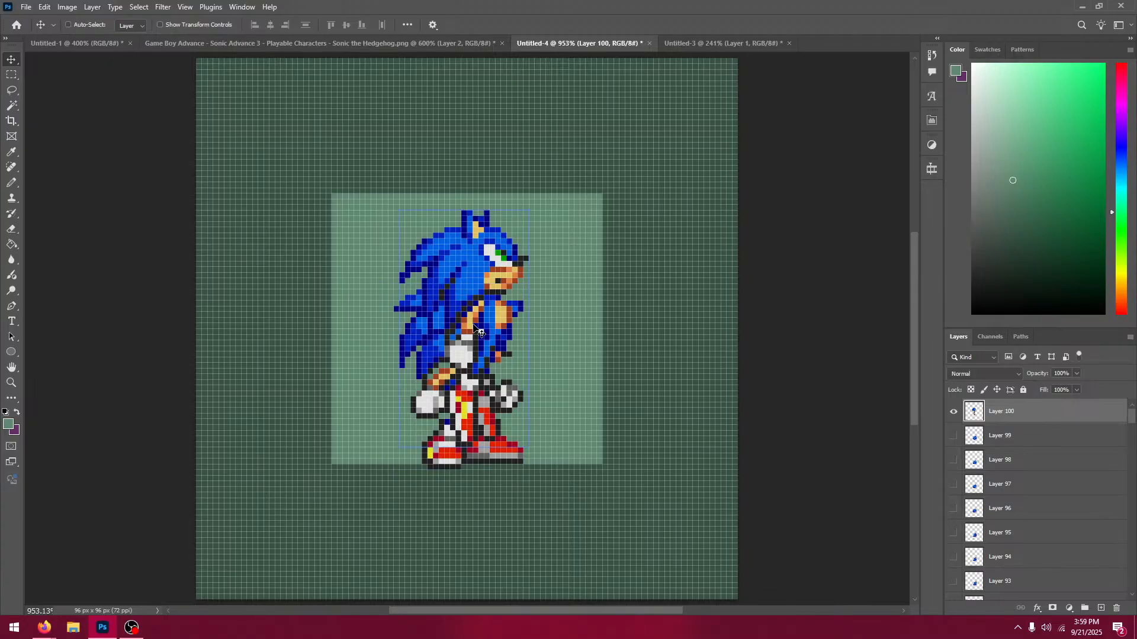
drag(478, 331, 456, 389)
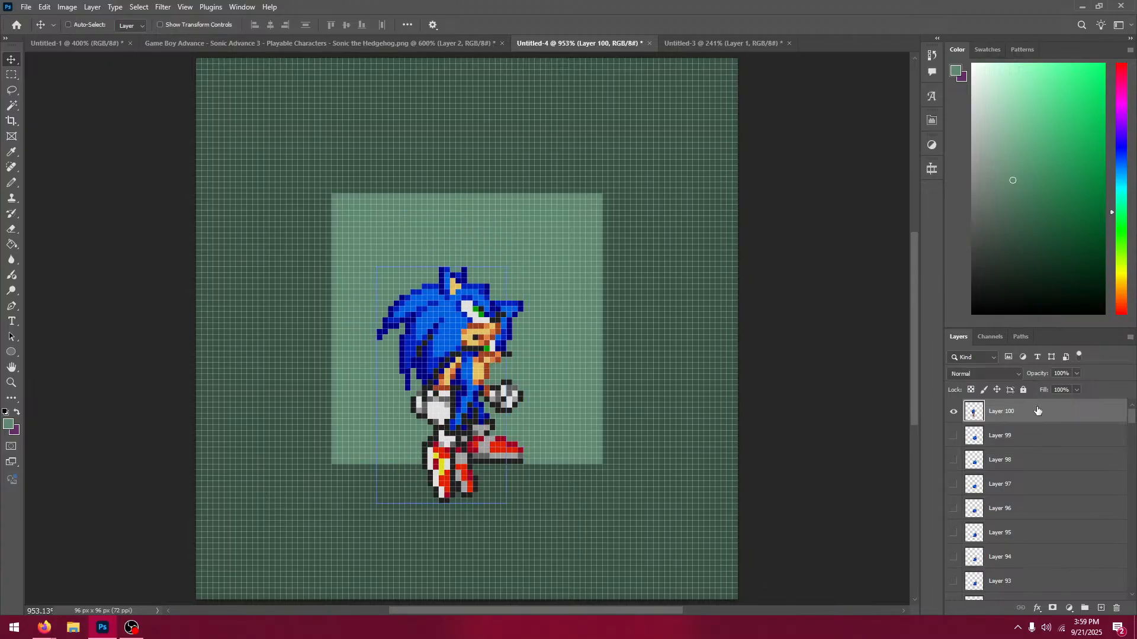
Step: Align Layer 100 with the standing reference pose by moving it one pixel right, comparing the two with Layer 100 shown and hidden
click(951, 413)
click(951, 412)
click(951, 412)
click(951, 413)
key(Right)
click(950, 412)
click(951, 413)
key(Up)
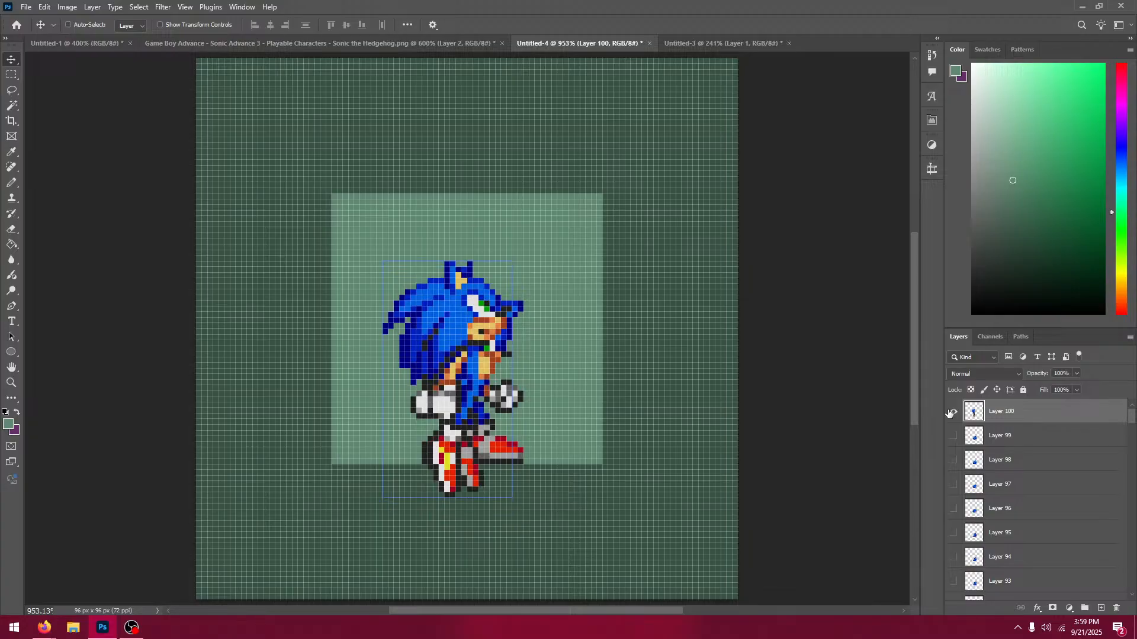
click(951, 413)
click(951, 413)
click(951, 413)
click(950, 413)
click(950, 413)
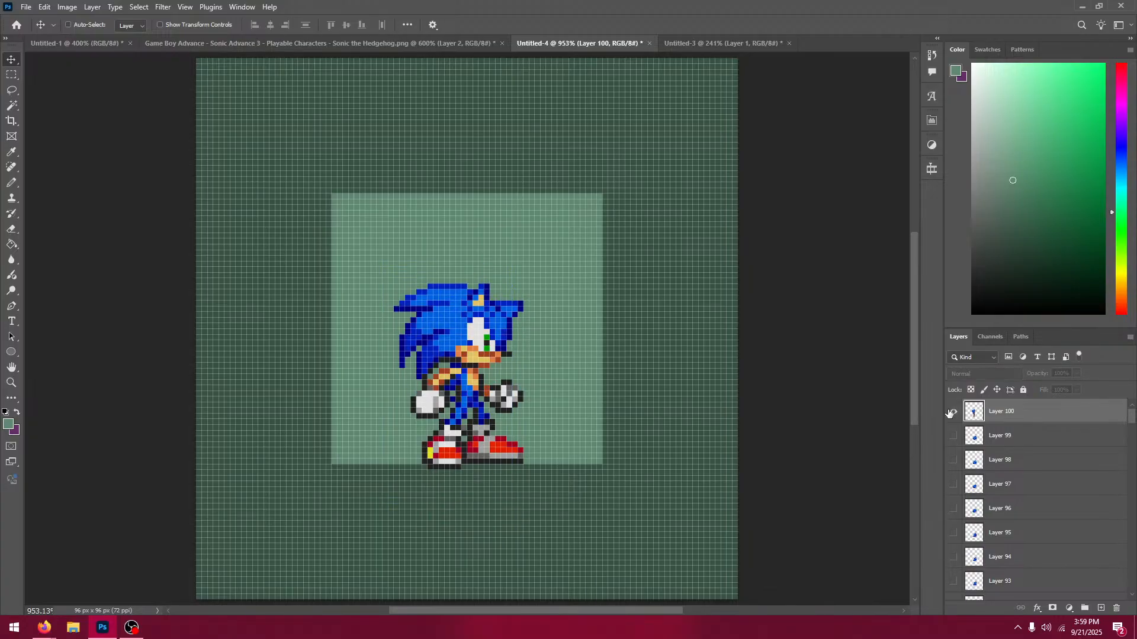
click(951, 412)
click(951, 412)
click(951, 413)
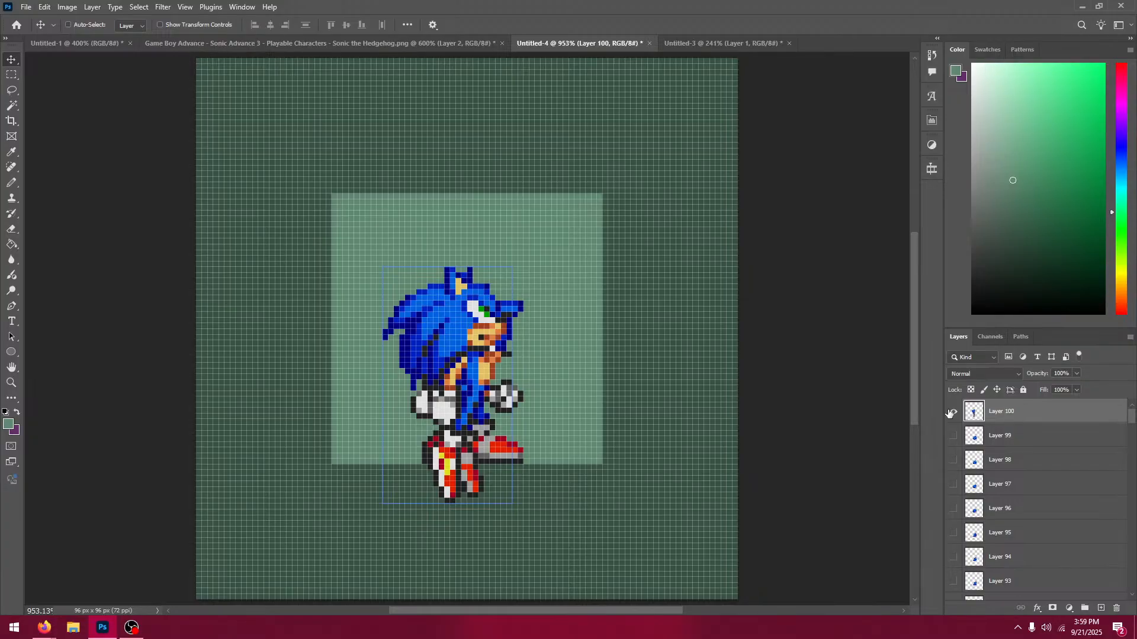
Step: Copy the second straight-legged upright pose from the Sonic Advance 3 sheet into Untitled-4 as Layer 101, placed over Layer 100
click(296, 44)
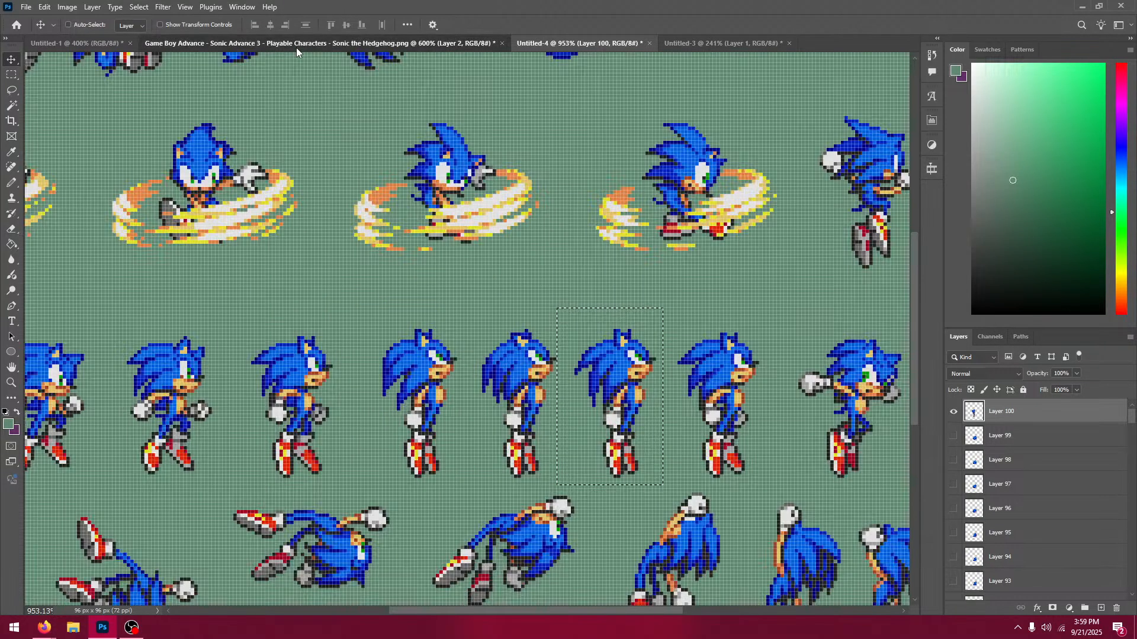
click(12, 74)
drag(464, 305, 570, 480)
key(ctrl+c)
click(535, 44)
key(v)
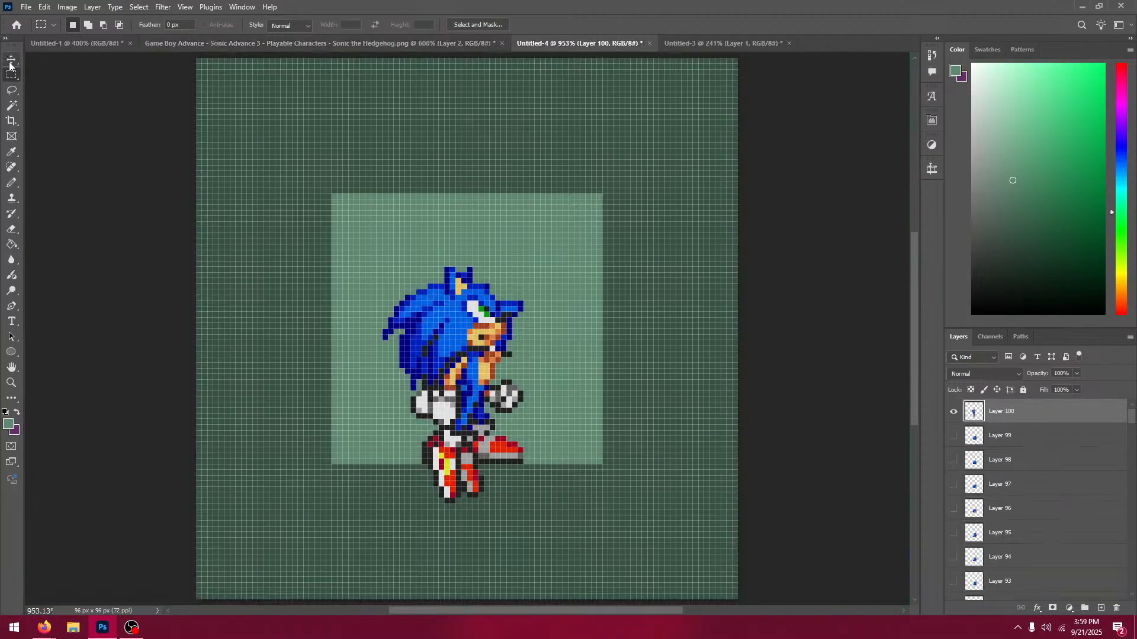
key(ctrl+v)
drag(496, 362, 485, 419)
Step: Hide the standing reference pose on Layer 1 and compare Layer 101's alignment with Layer 100
scroll(1097, 560, down, 20)
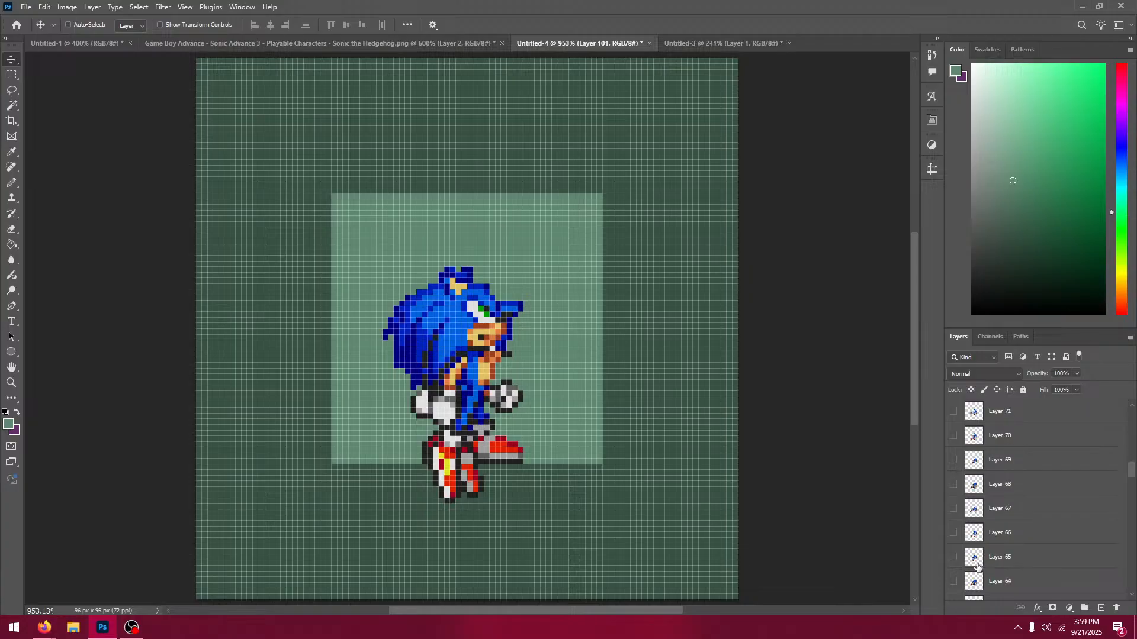
scroll(970, 568, down, 10)
click(971, 565)
click(954, 566)
click(954, 565)
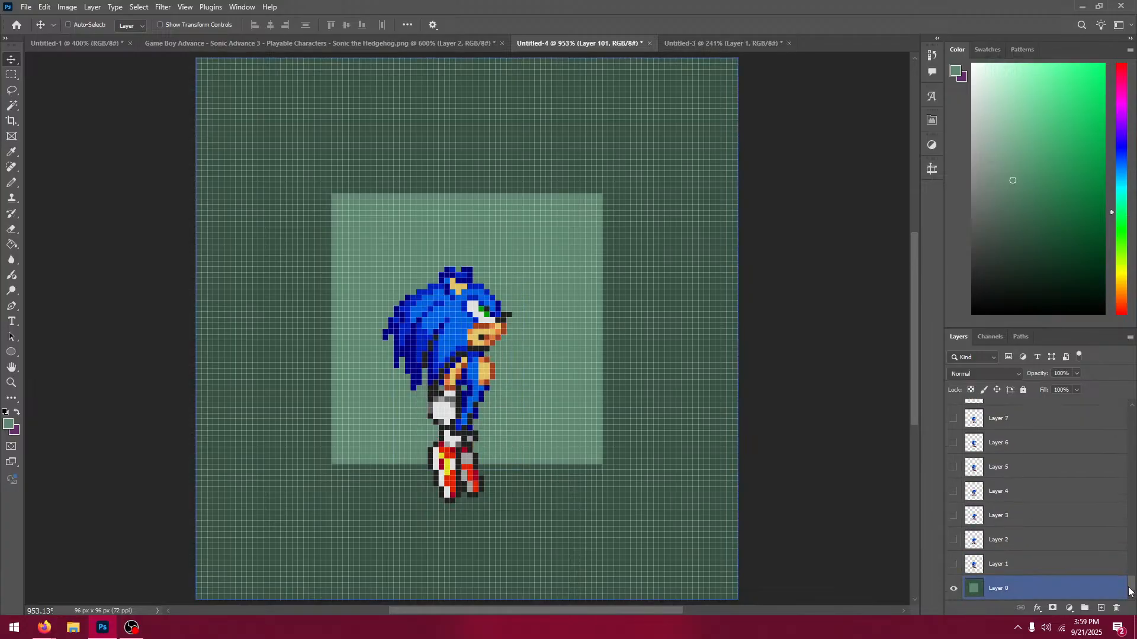
drag(1132, 586, 1135, 390)
click(953, 412)
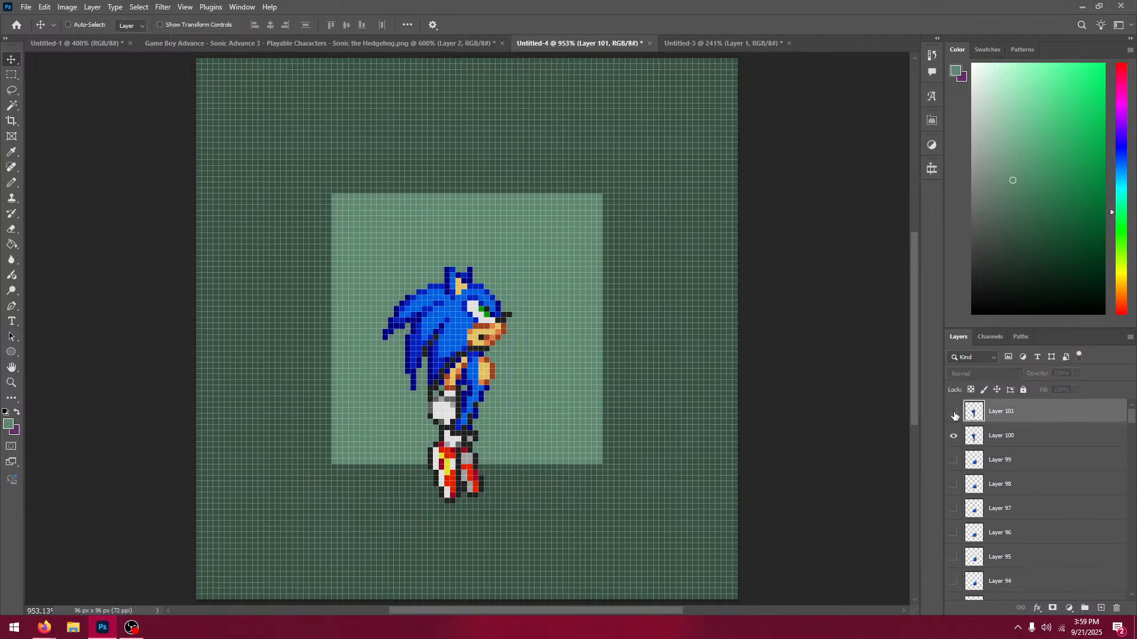
click(953, 412)
Step: Copy the first straight-legged upright pose from the sheet into Untitled-4 as Layer 102 and align it over Layers 100 and 101
click(411, 44)
key(m)
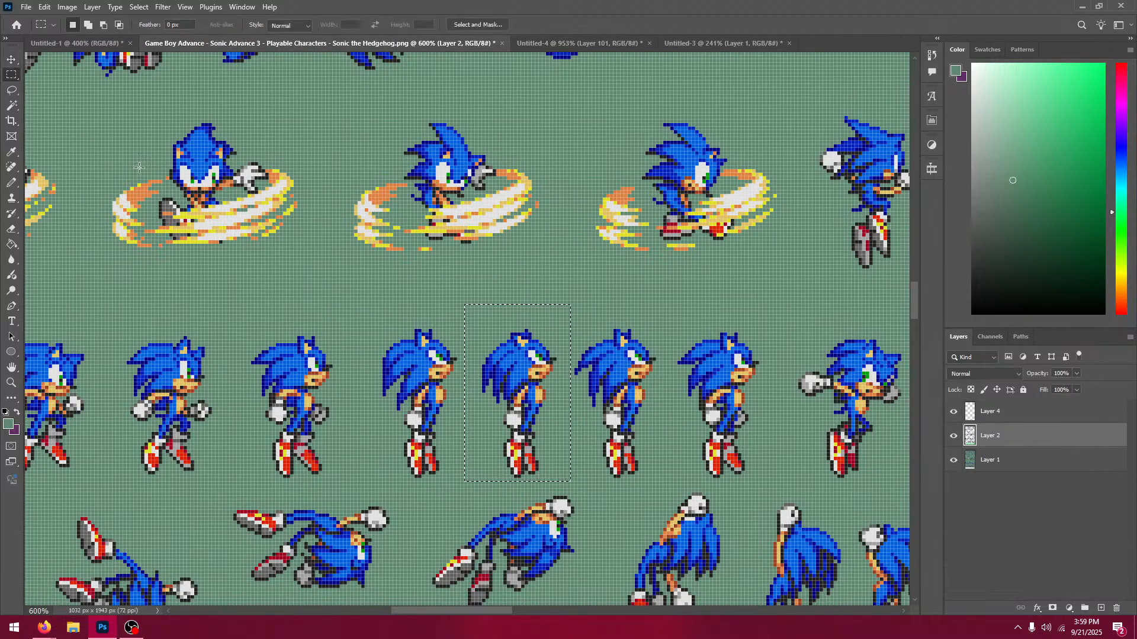
drag(365, 312, 464, 486)
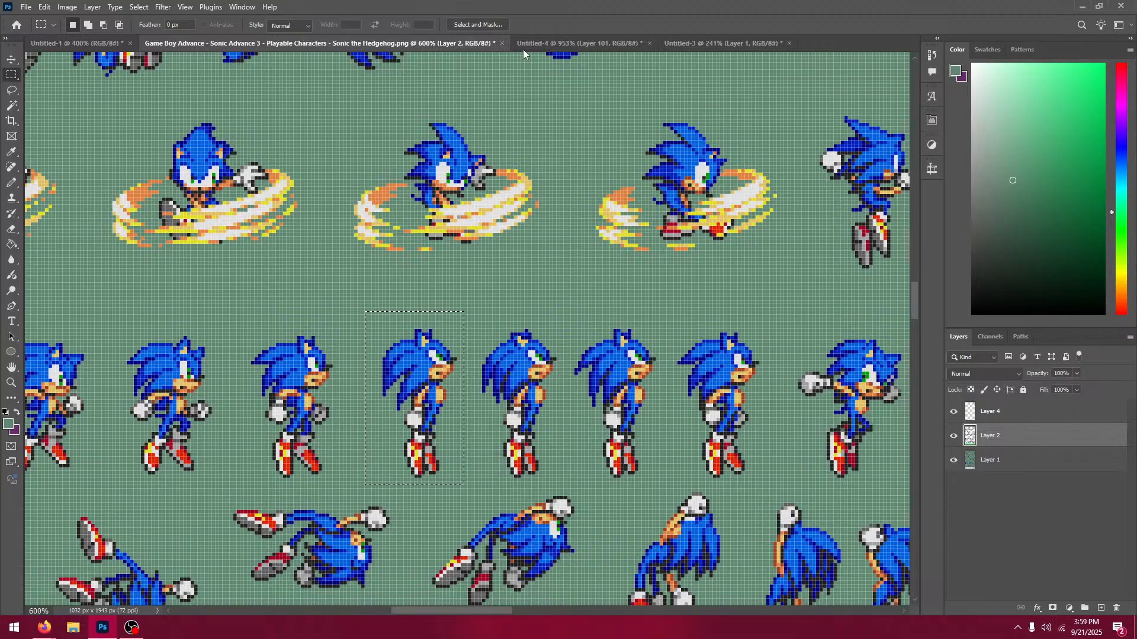
click(579, 43)
click(12, 60)
key(ctrl+v)
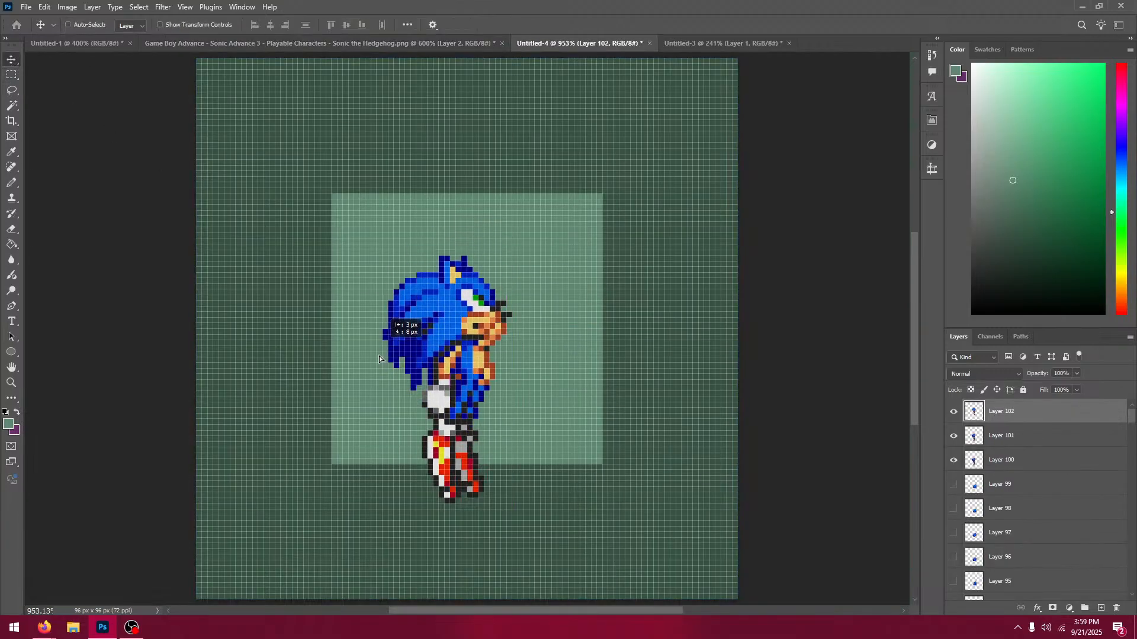
drag(406, 296, 400, 323)
click(954, 412)
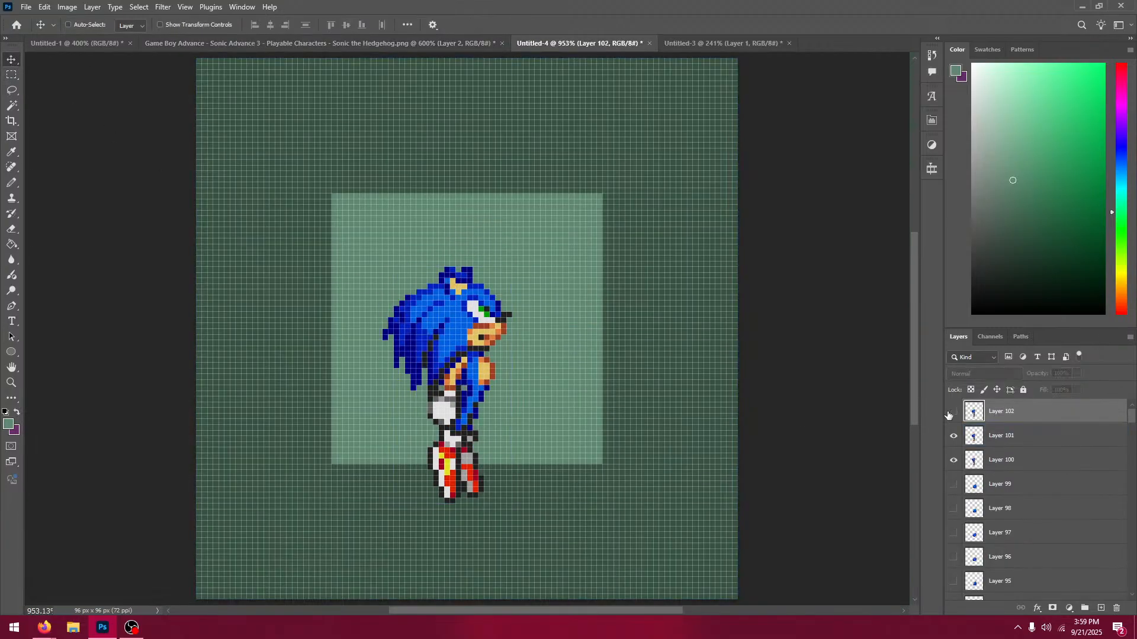
click(950, 412)
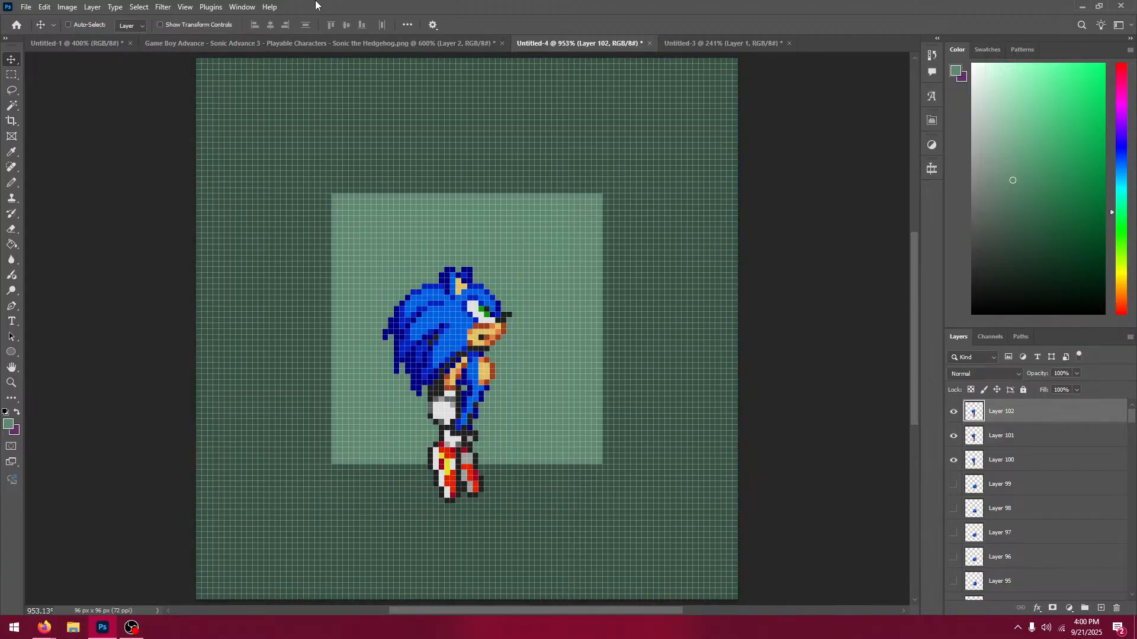
Step: Copy the sheet's pose just before the straight-legged ones into Untitled-4 as Layer 103, placed over the upright poses
click(320, 41)
click(8, 76)
click(241, 288)
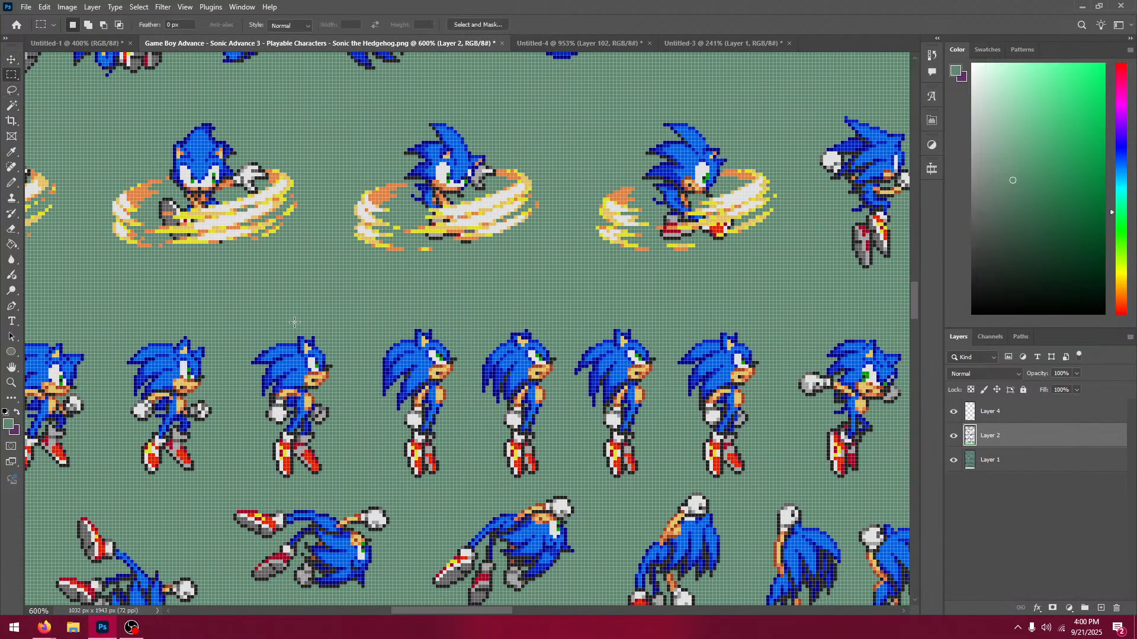
drag(245, 305, 346, 481)
click(579, 43)
key(v)
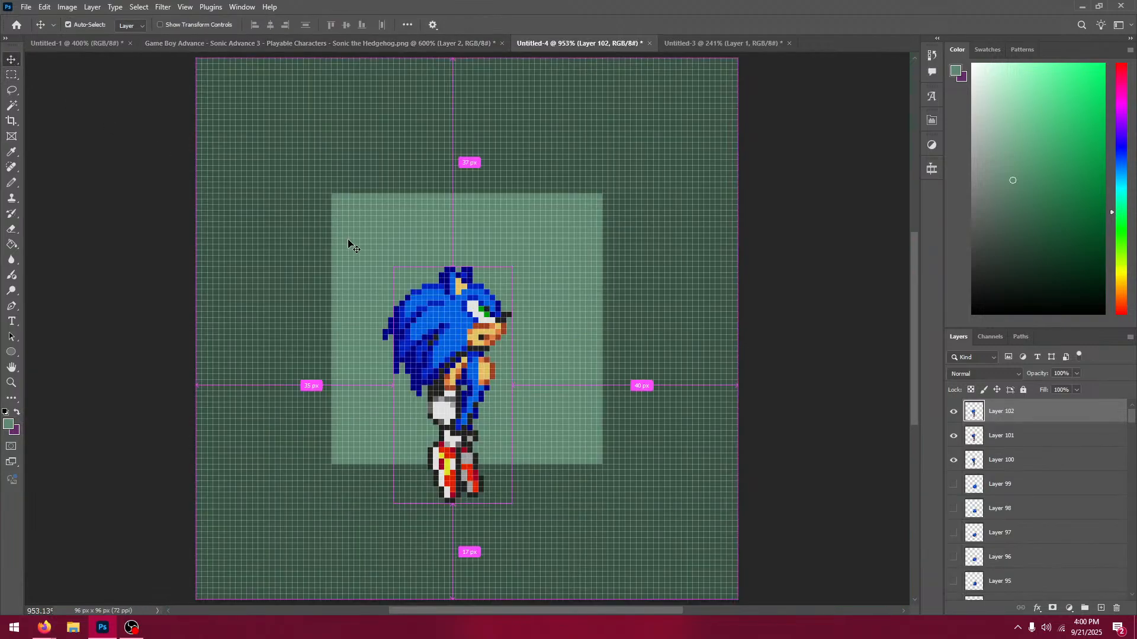
key(ctrl+v)
drag(428, 306, 422, 357)
Step: Shift Layer 103 slightly left to align it with the upright poses beneath, comparing them with Layer 103 shown and hidden
click(953, 412)
click(953, 412)
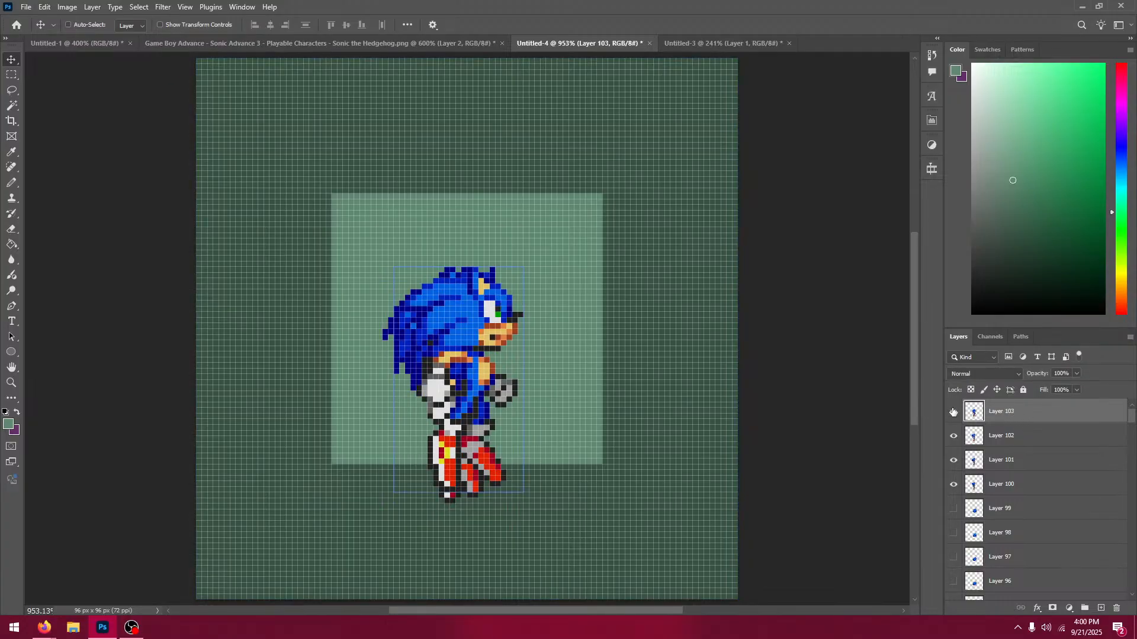
click(953, 411)
click(953, 411)
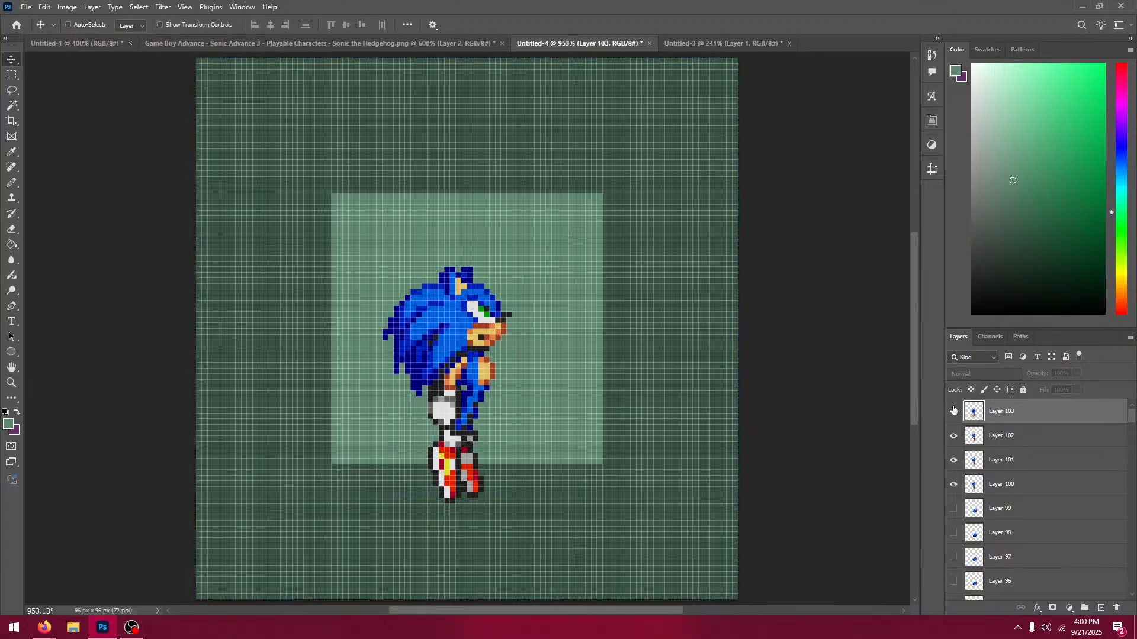
click(954, 411)
Step: Copy the preceding pose with bent knees and lowered fists from the sheet into Untitled-4 as Layer 104, placed over Layer 103
click(290, 44)
click(12, 75)
click(197, 267)
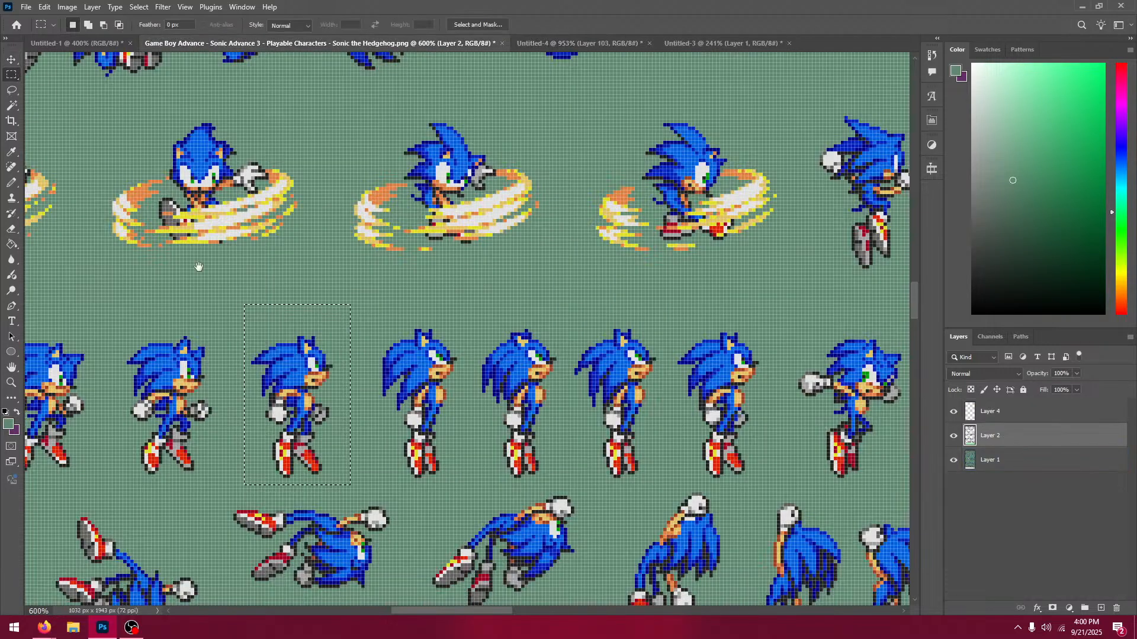
drag(193, 278, 360, 227)
drag(273, 244, 389, 435)
click(581, 43)
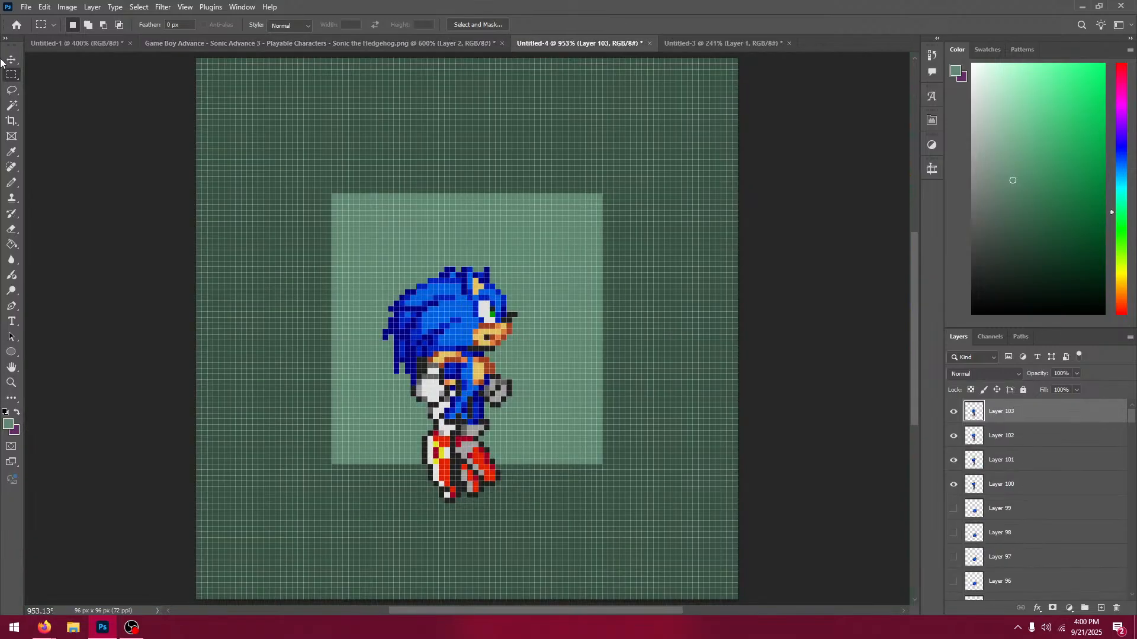
key(v)
key(ctrl+v)
drag(409, 321, 437, 372)
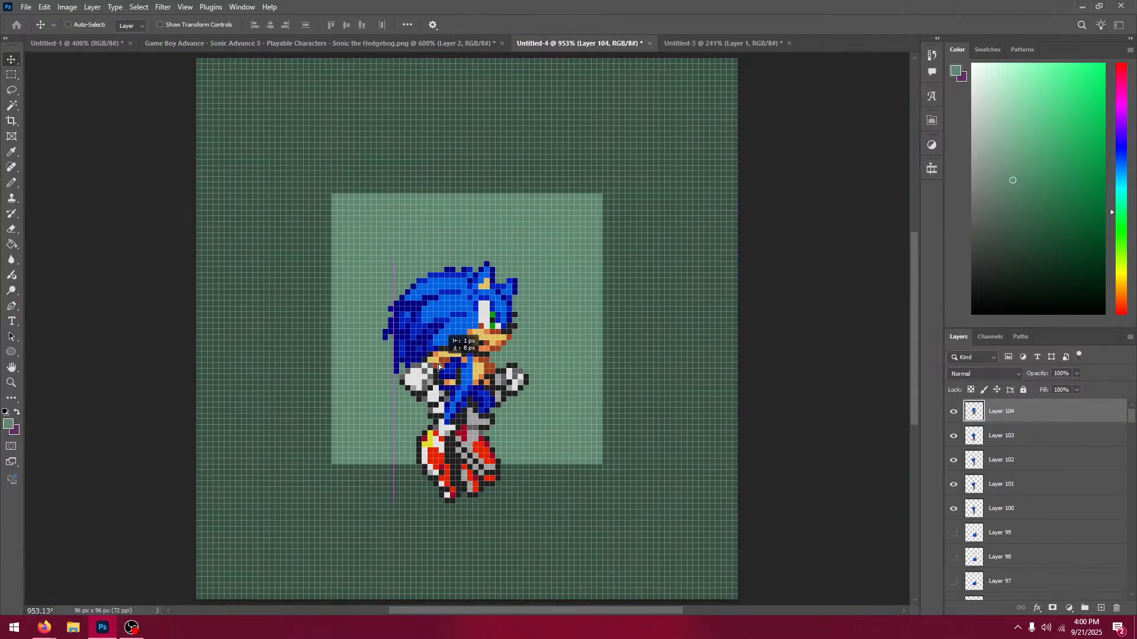
Step: Hide Layers 100 to 102 and fine-tune Layer 104's alignment against Layer 103
click(953, 484)
click(953, 508)
click(953, 460)
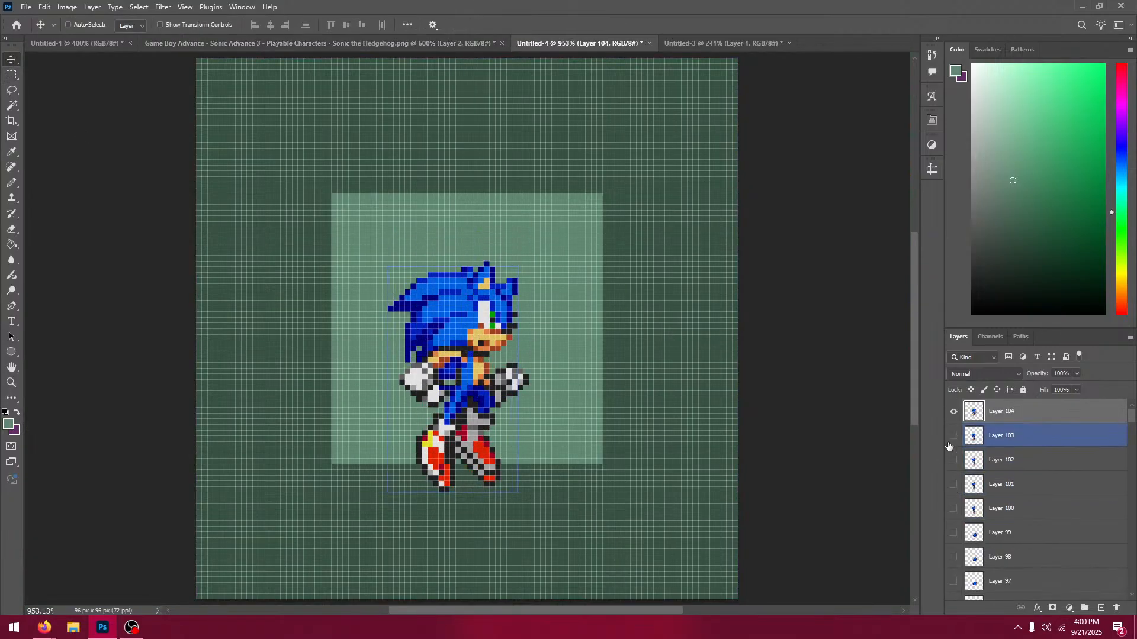
click(954, 437)
click(953, 437)
click(952, 414)
click(952, 415)
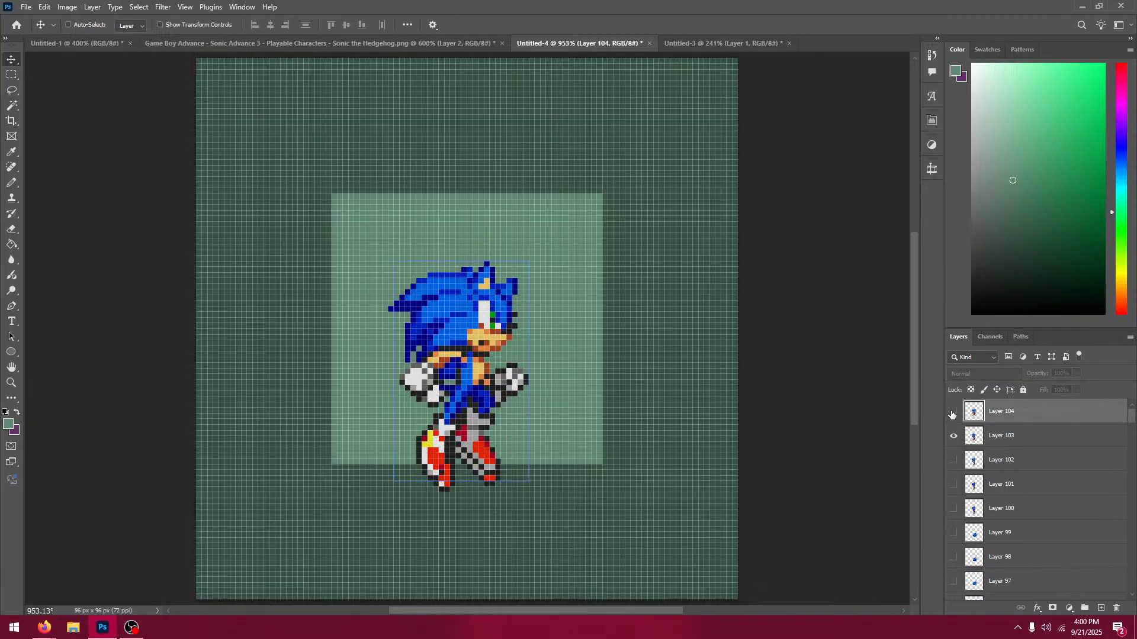
click(951, 413)
Step: Copy the sheet's next earlier pose, with both fists out and legs apart, into Untitled-4 as Layer 105, placed over Layer 104
click(356, 43)
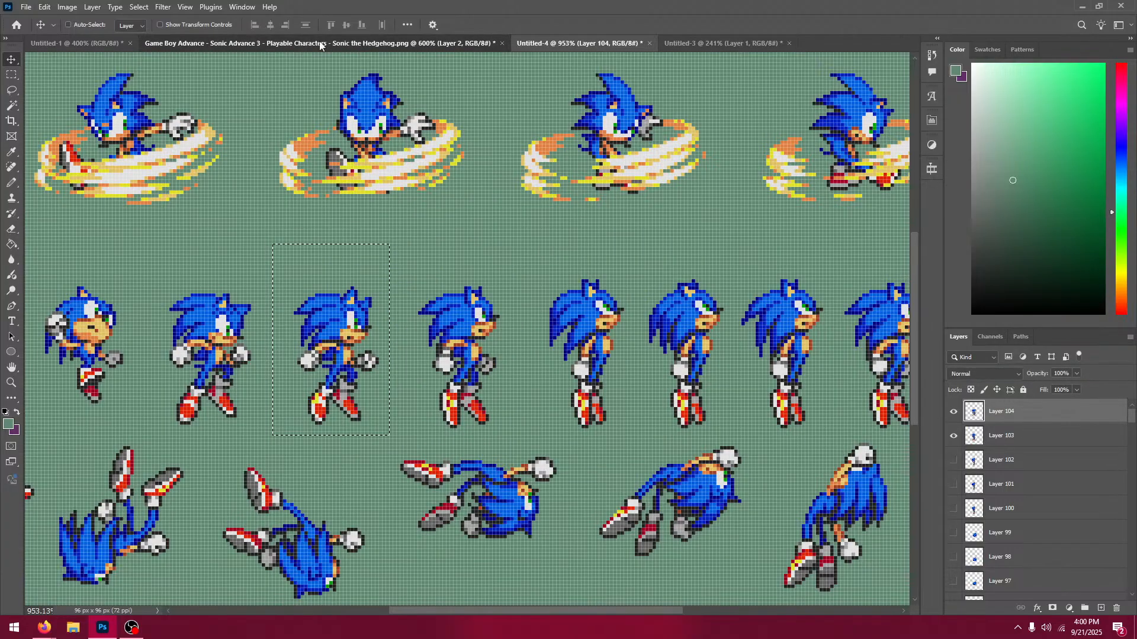
click(12, 75)
mouse_move(146, 268)
mouse_down()
mouse_move(245, 425)
mouse_move(265, 428)
mouse_up()
click(596, 45)
click(12, 59)
key(ctrl+v)
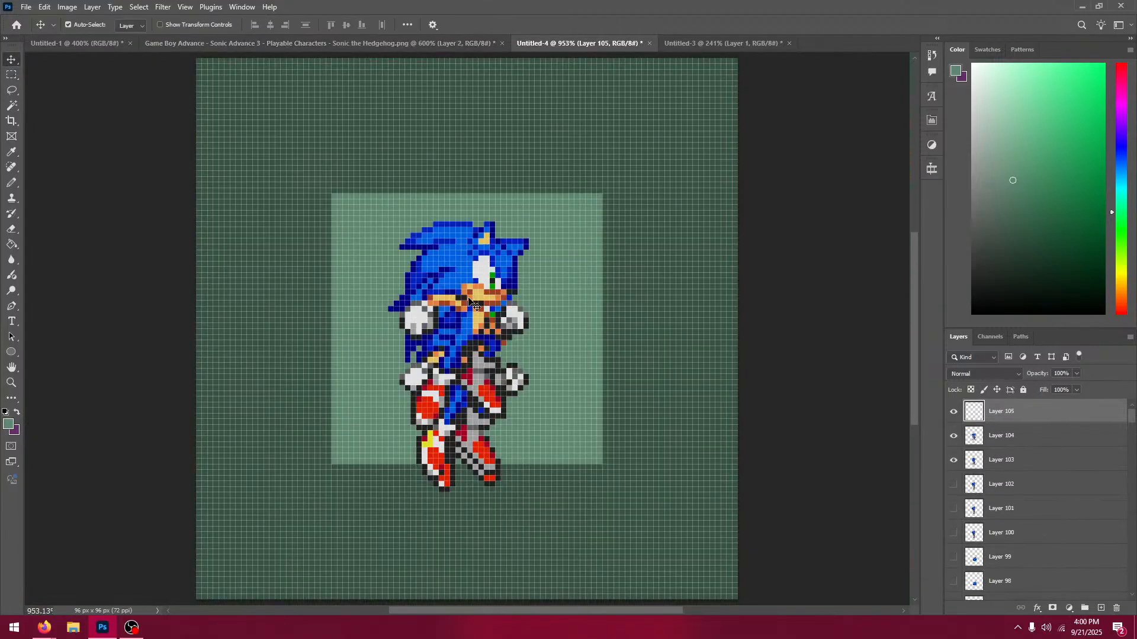
drag(543, 364, 542, 408)
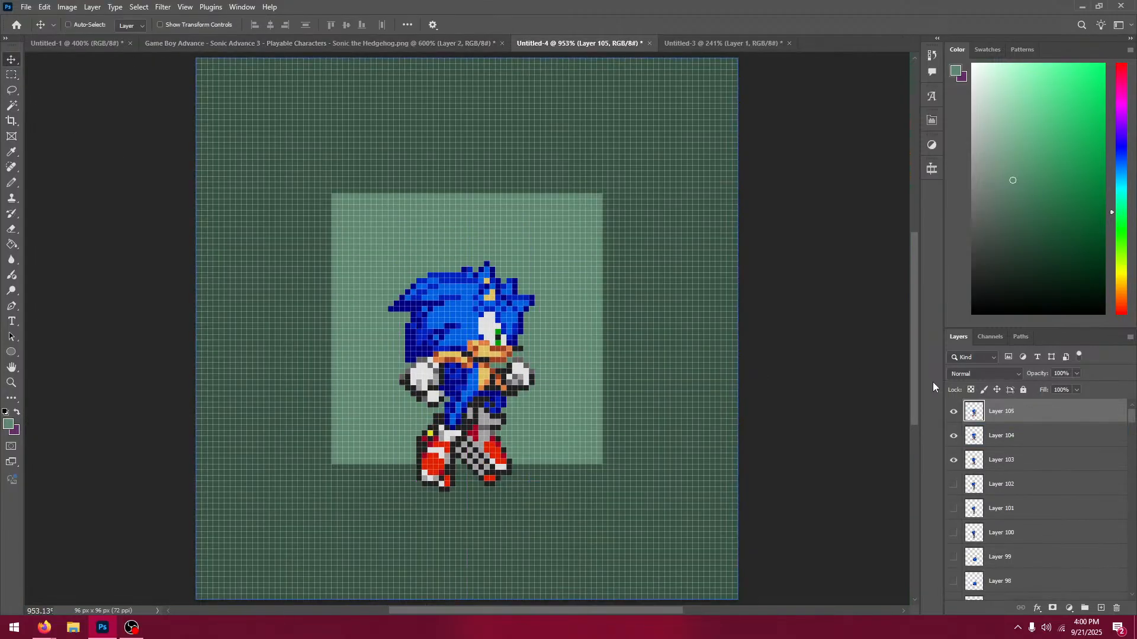
Step: Move Layer 105 one pixel left to align it, comparing it with Layers 104 and 103 by showing and hiding them
click(953, 412)
click(953, 412)
click(953, 412)
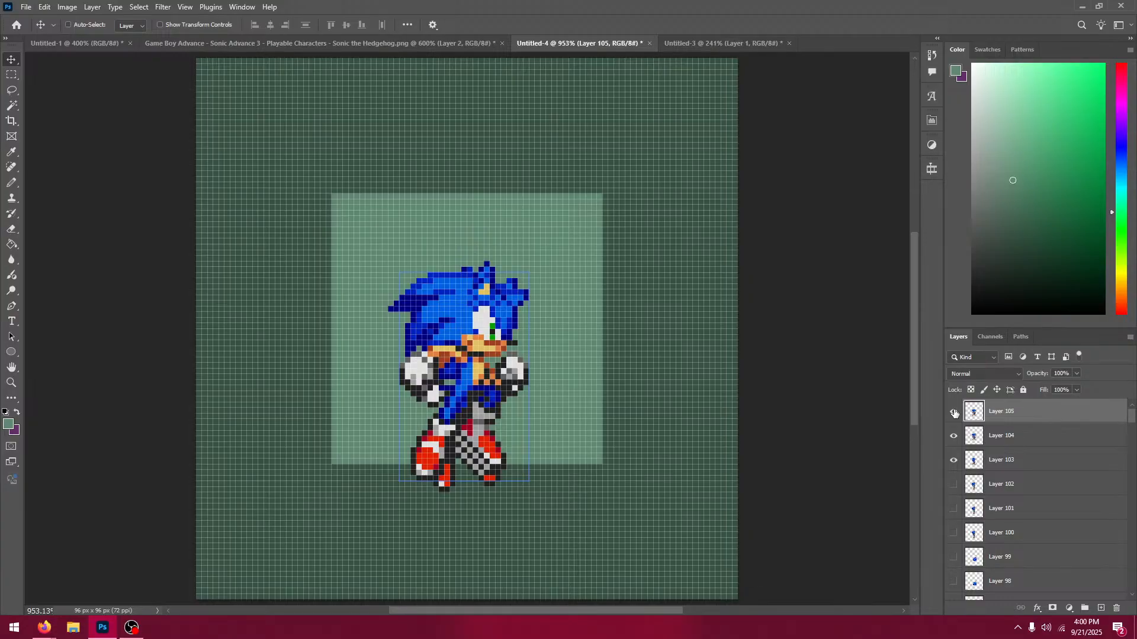
click(953, 413)
click(956, 434)
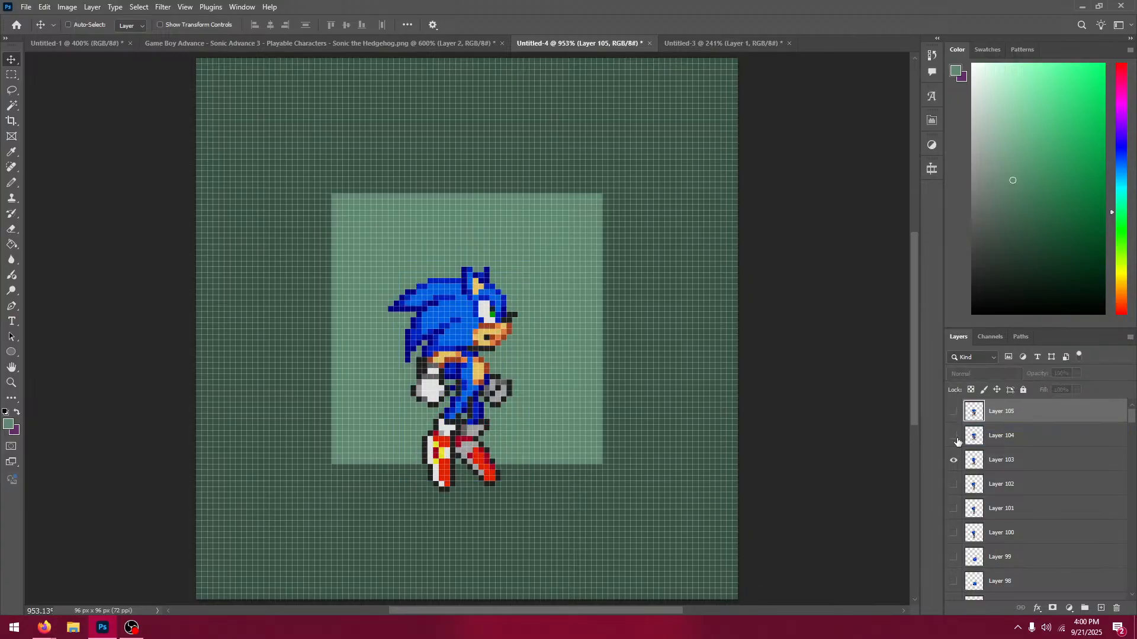
click(957, 432)
click(958, 431)
click(955, 434)
click(955, 415)
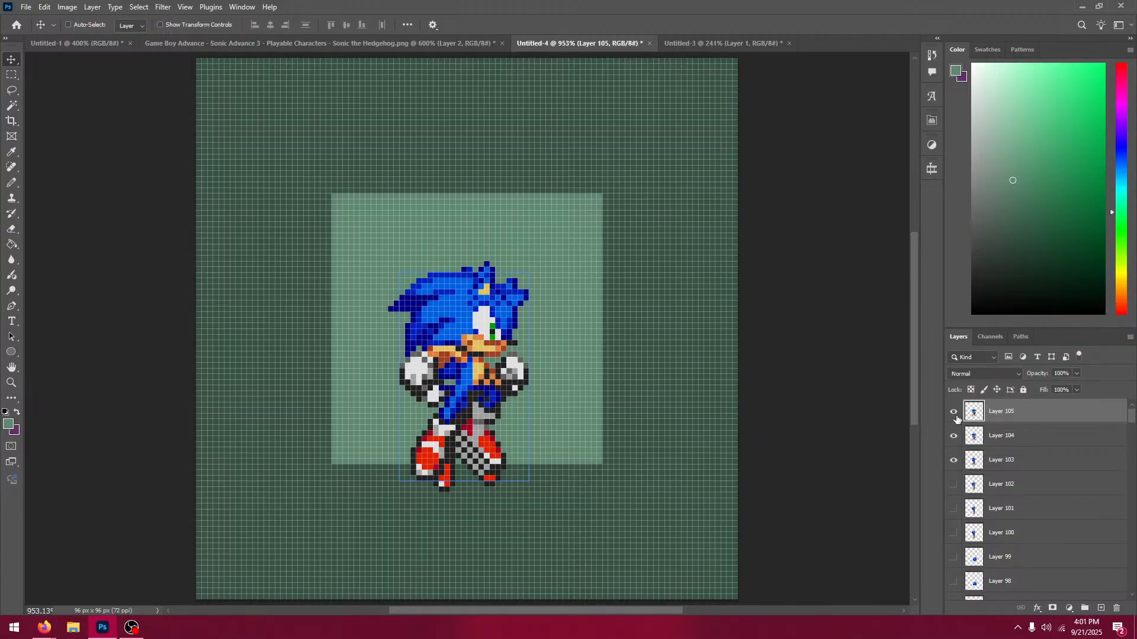
Step: Hide Layers 104 and 103, keeping only the Layer 105 pose shown over the background
click(955, 435)
click(954, 459)
click(954, 413)
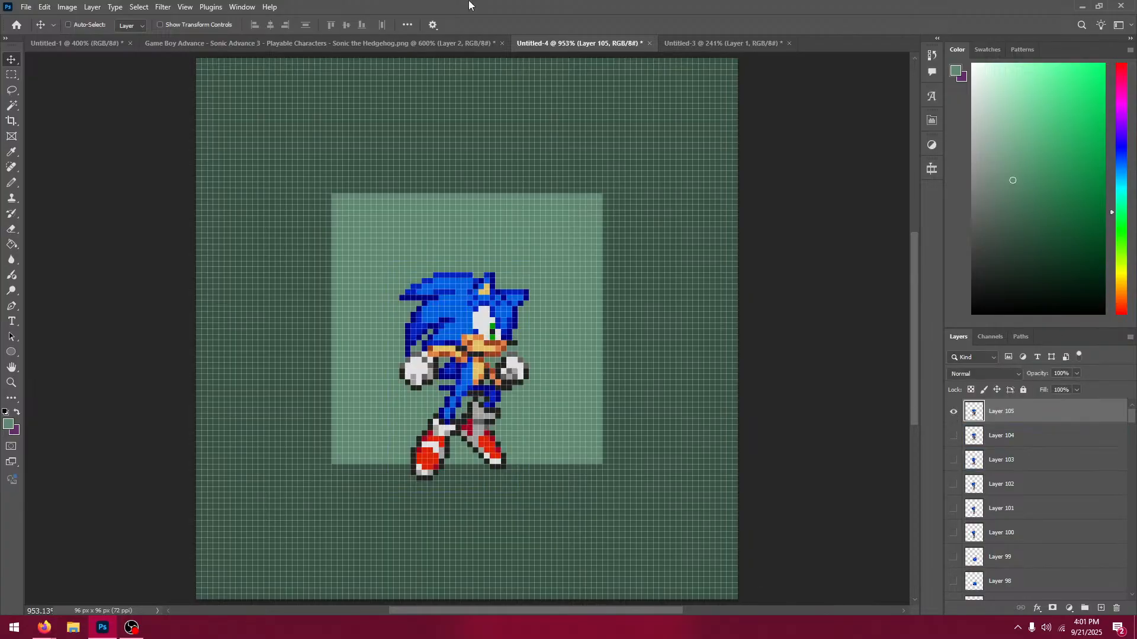
Step: Copy the sheet's pose with both fists at chest height, just right of the arms-raised poses, into Untitled-4 as Layer 106
click(379, 43)
click(12, 74)
click(329, 361)
drag(378, 250, 295, 570)
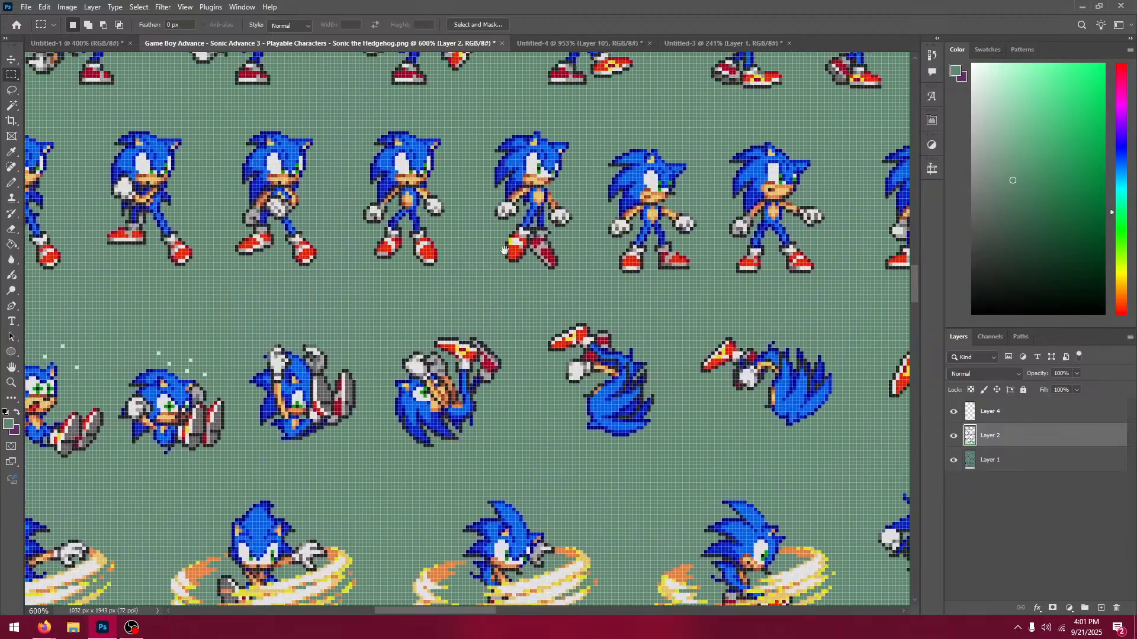
drag(563, 136, 361, 557)
drag(551, 142, 361, 563)
drag(472, 212, 383, 532)
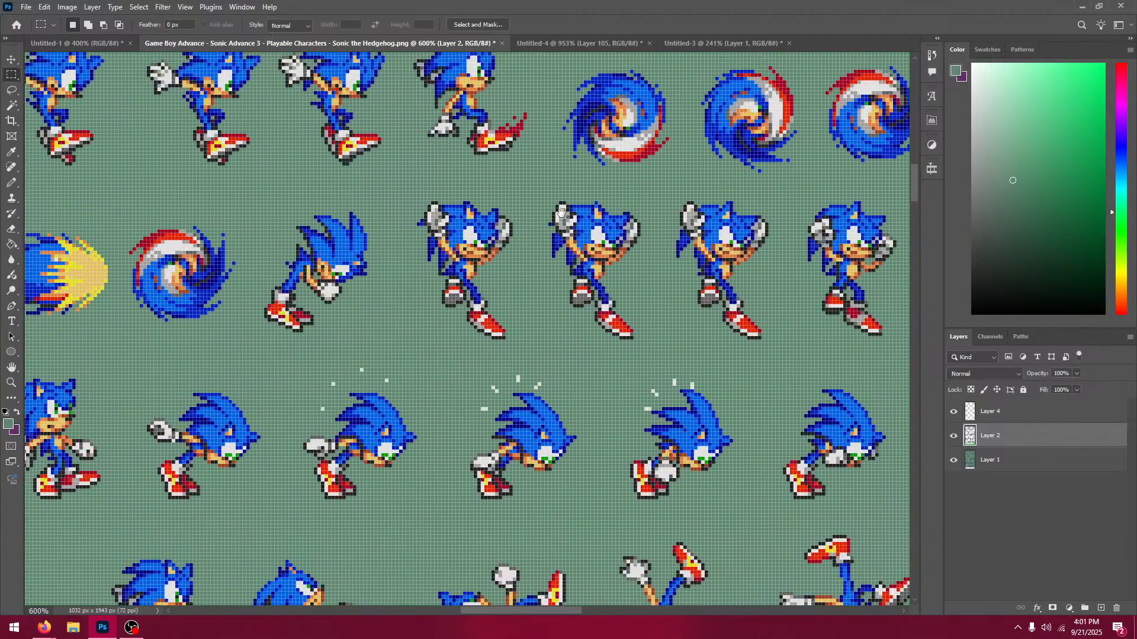
drag(572, 178, 786, 431)
drag(423, 435, 509, 379)
drag(888, 313, 437, 233)
drag(339, 310, 440, 464)
click(536, 43)
click(10, 60)
key(ctrl+v)
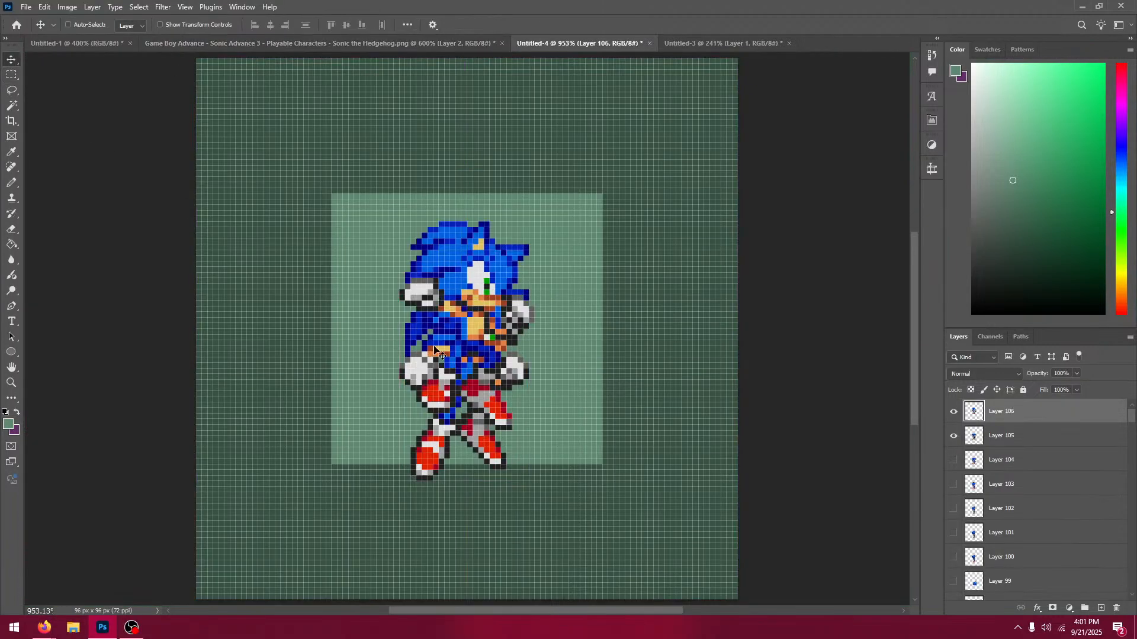
Step: Position Layer 106 over Layer 105 so the heads line up, comparing the two by showing and hiding Layer 106
drag(443, 341, 777, 286)
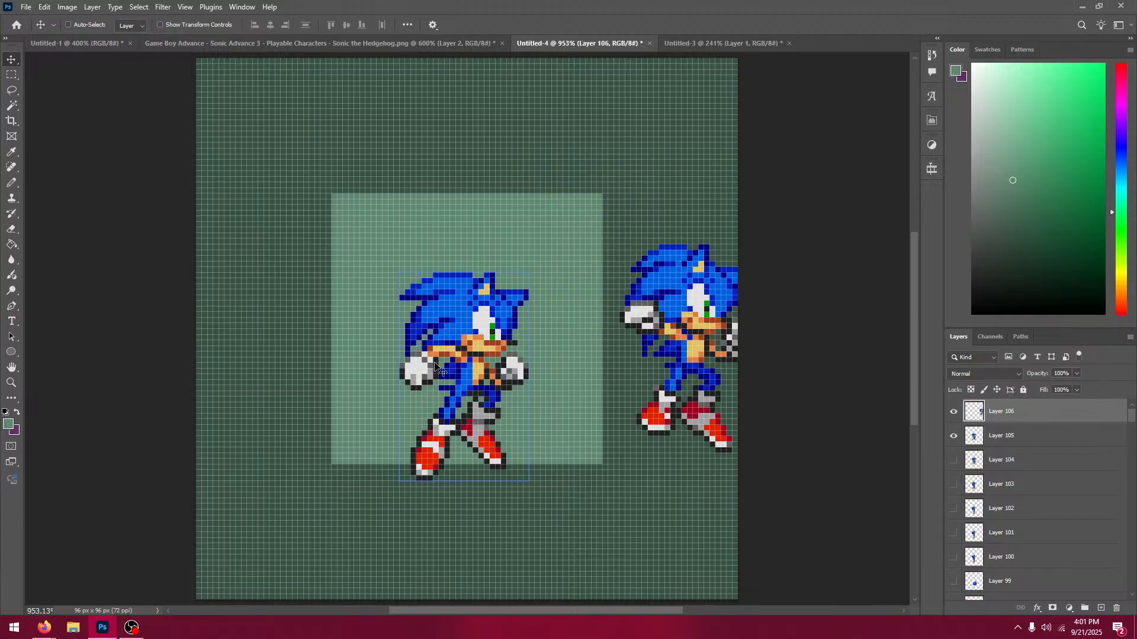
ctrl+click(502, 320)
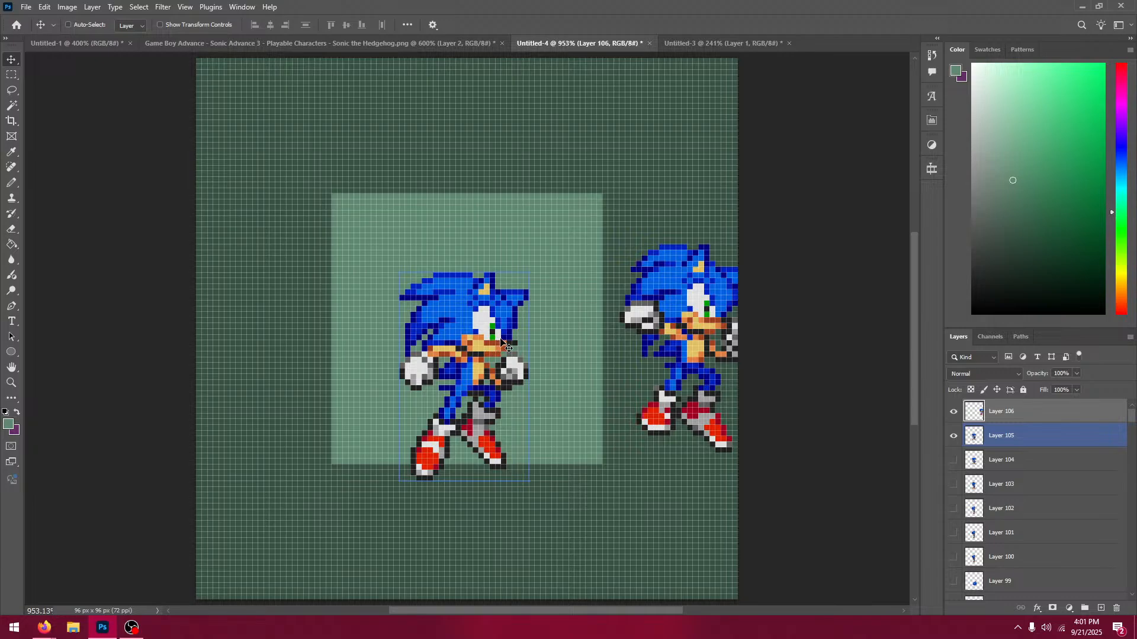
drag(663, 335, 494, 341)
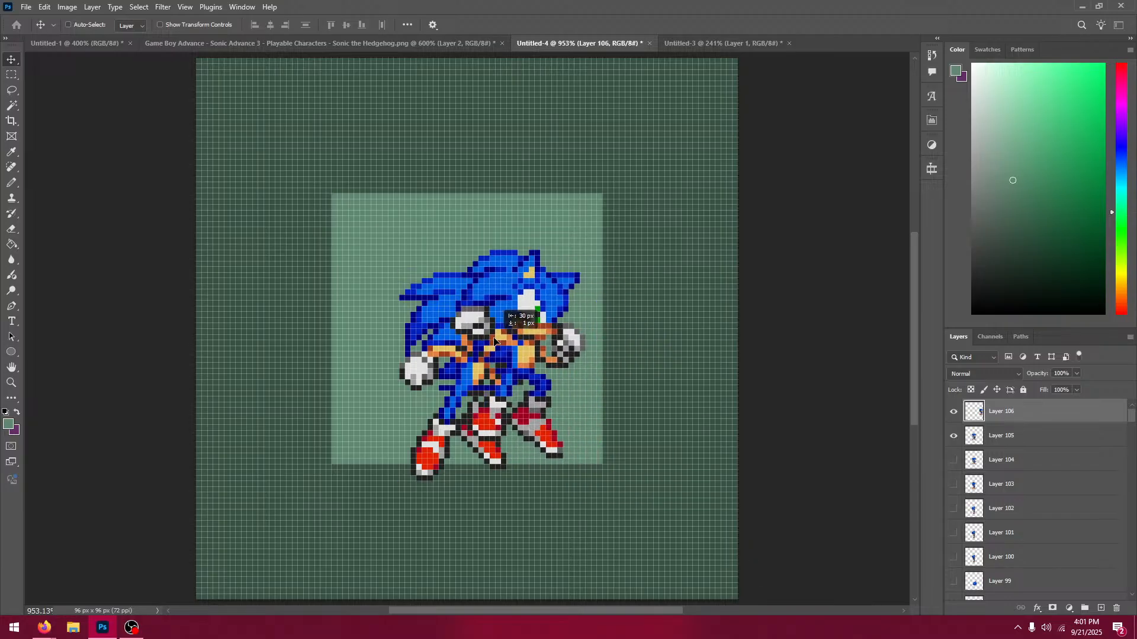
key(ctrl+z)
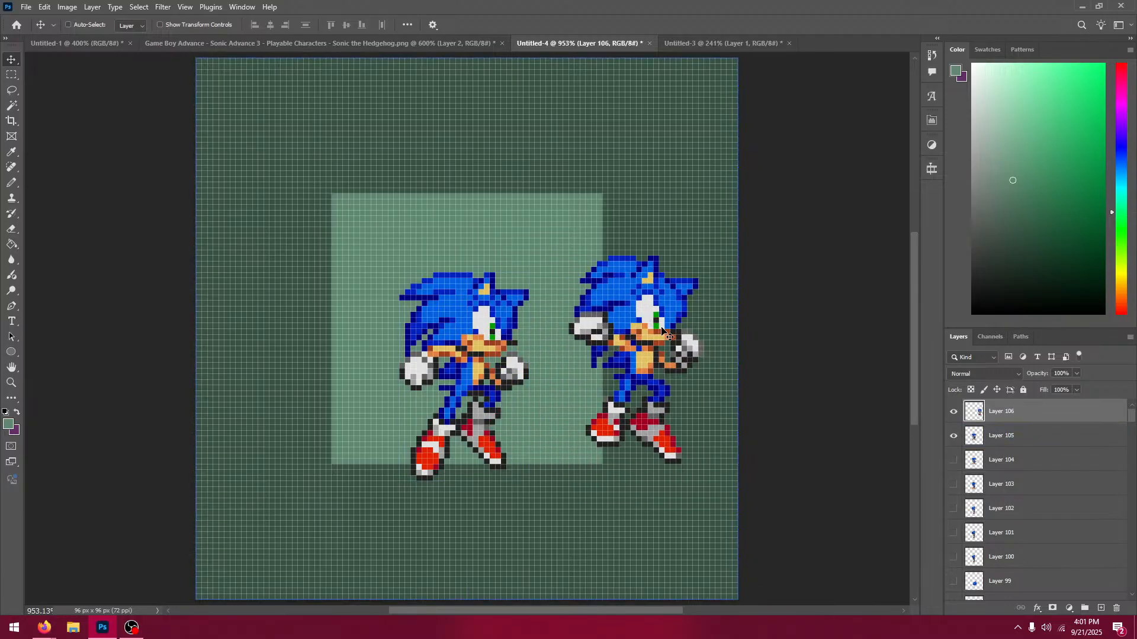
drag(663, 336, 500, 338)
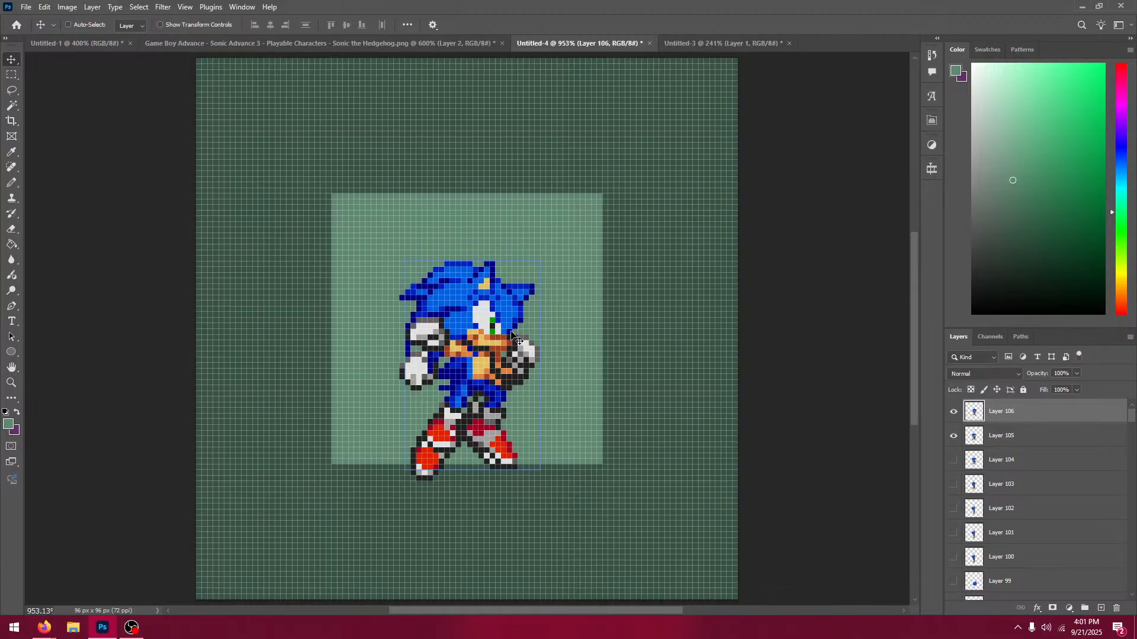
click(953, 412)
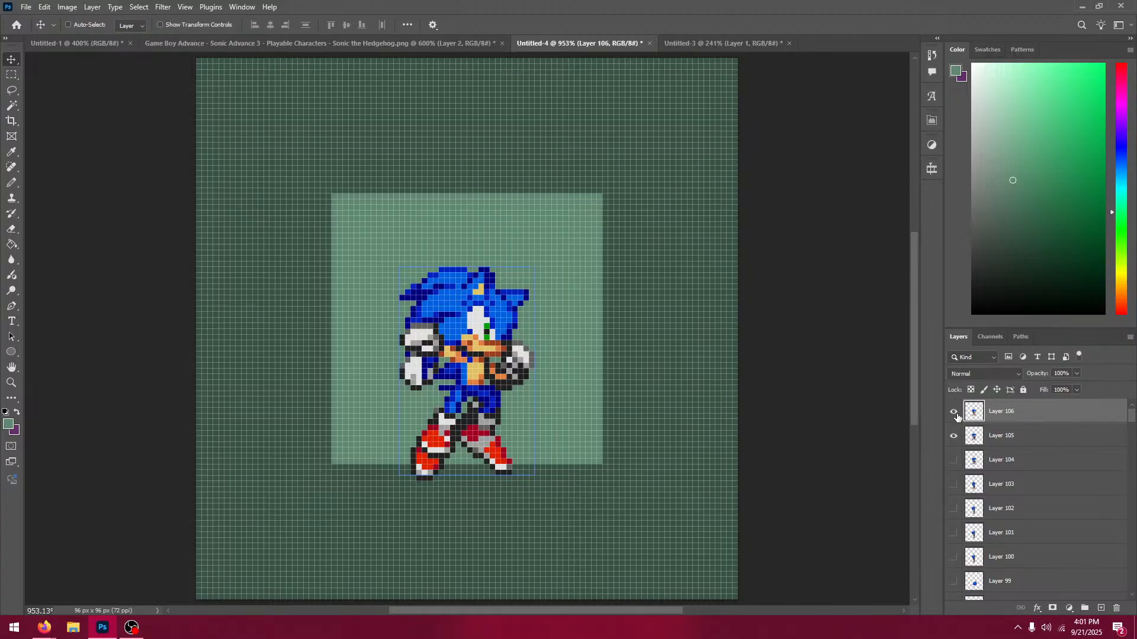
click(955, 414)
click(957, 416)
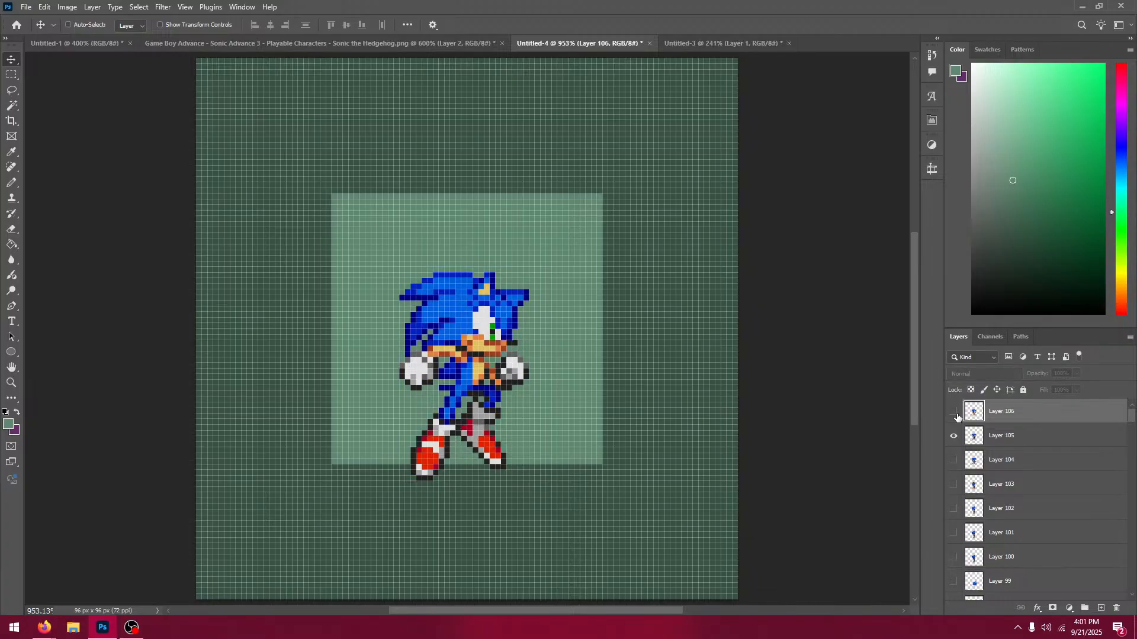
click(956, 416)
Step: Copy the sheet's next pose to the left, with fists raised at head height, as Layer 107 and align it over Layer 106
click(341, 42)
click(13, 76)
drag(192, 299, 515, 385)
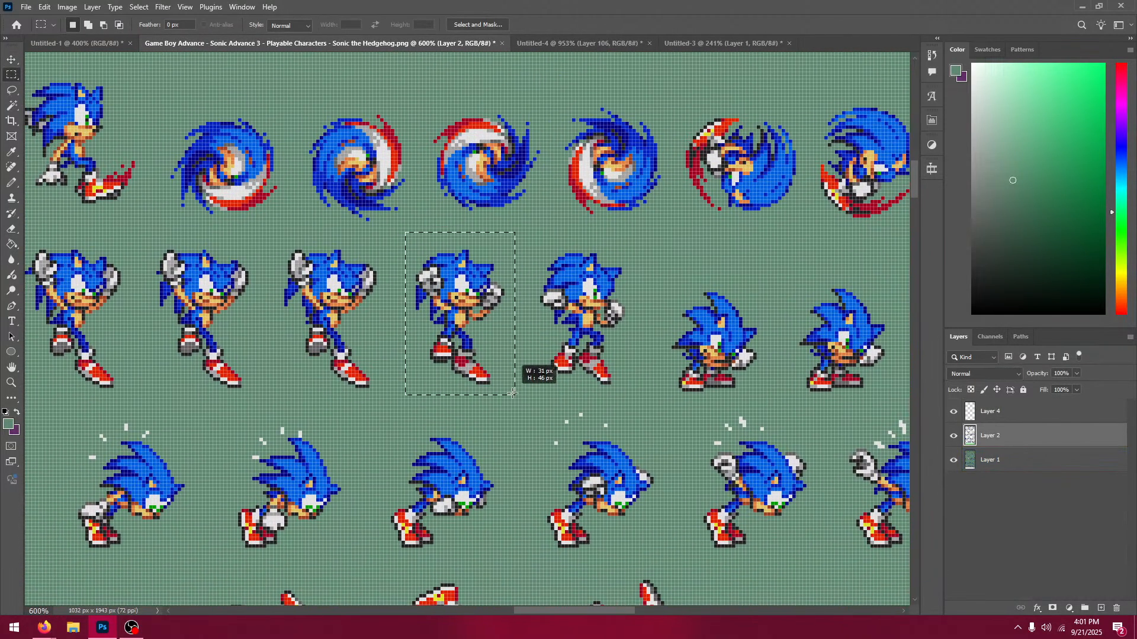
click(580, 45)
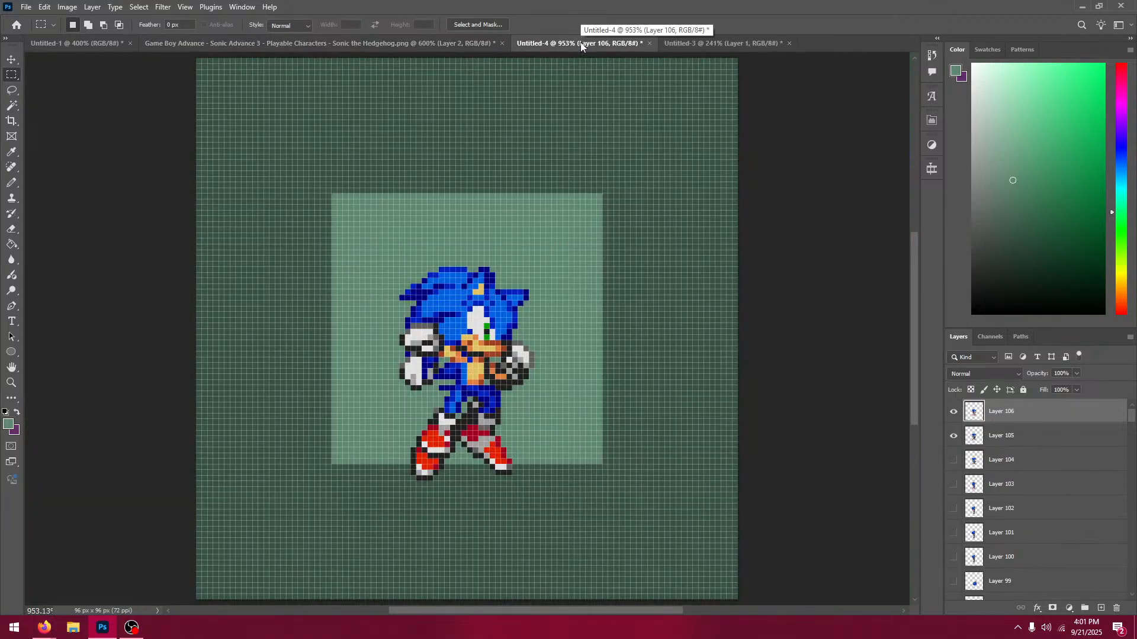
click(11, 60)
key(ctrl+v)
drag(424, 285, 434, 325)
click(953, 414)
click(953, 413)
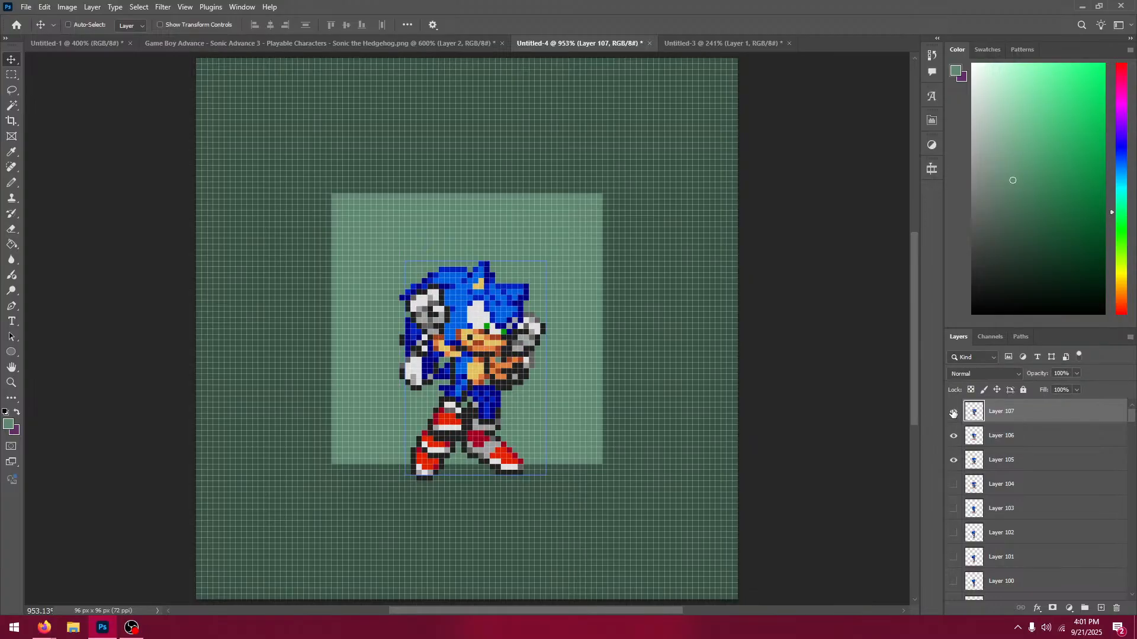
Step: Copy the rightmost of the sheet's three arms-raised poses into Untitled-4 as Layer 108
click(366, 46)
click(11, 74)
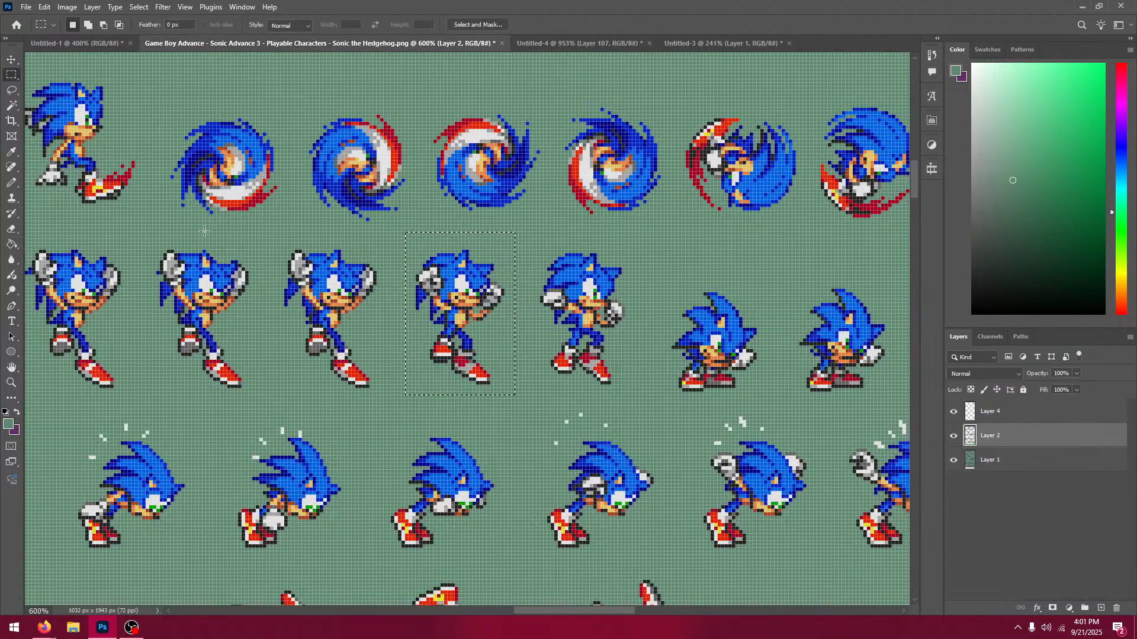
drag(270, 234, 391, 403)
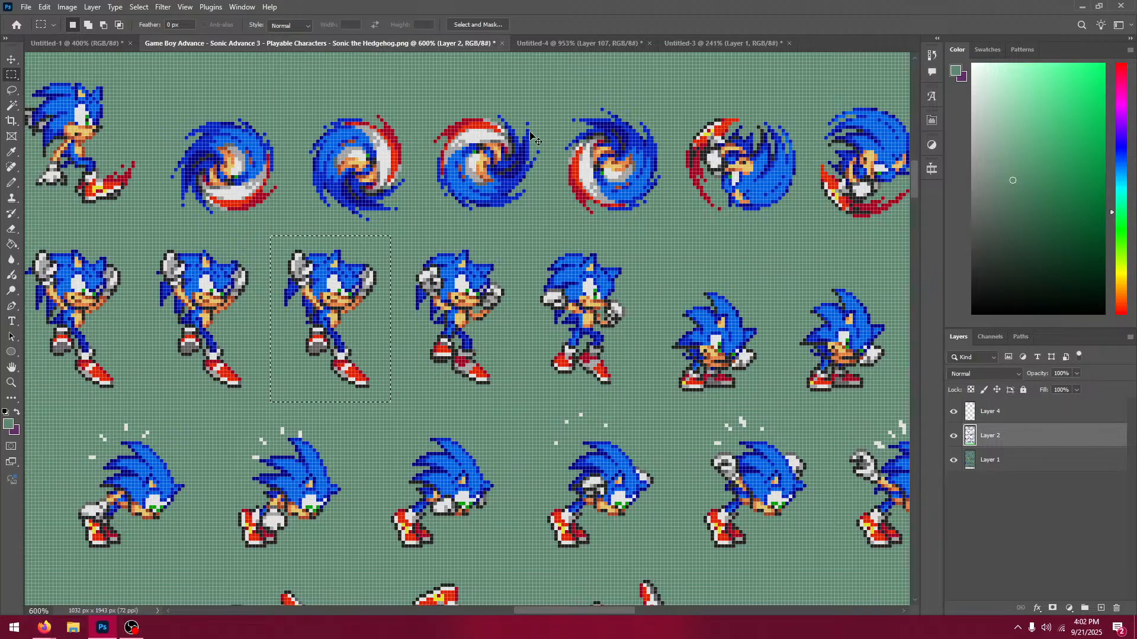
click(573, 45)
click(11, 59)
key(ctrl+v)
Step: Align Layer 108 over Layer 107, checking the match by showing and hiding Layer 108
drag(679, 345, 703, 385)
click(953, 412)
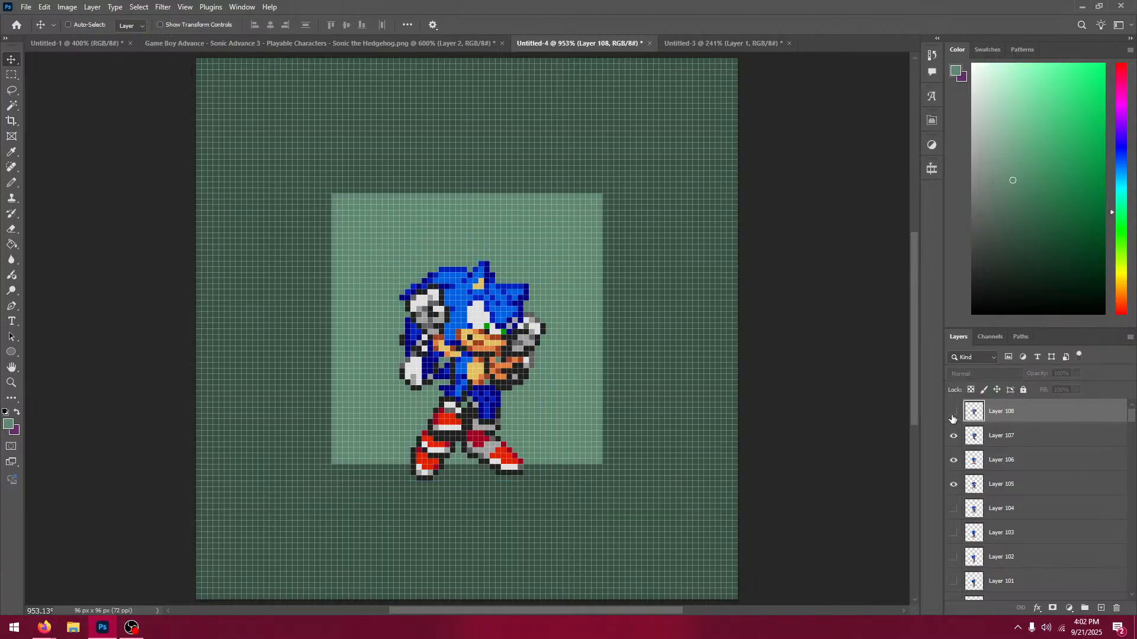
click(953, 412)
click(953, 412)
click(953, 412)
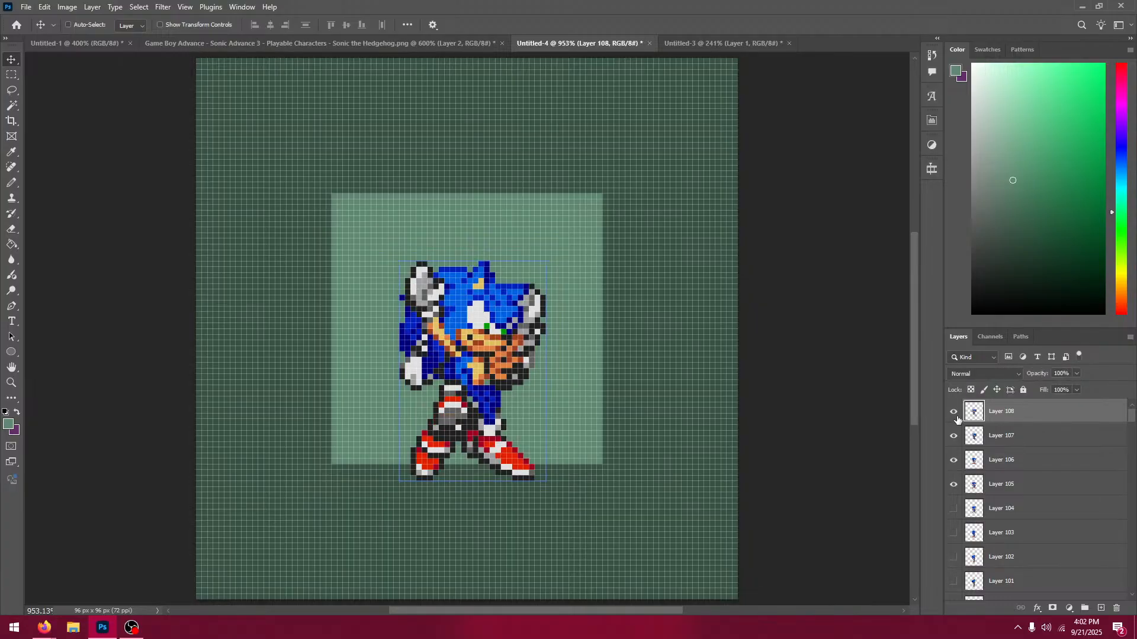
click(955, 414)
Step: Copy the middle of the sheet's three arms-raised poses into Untitled-4 as Layer 109
click(447, 44)
click(10, 75)
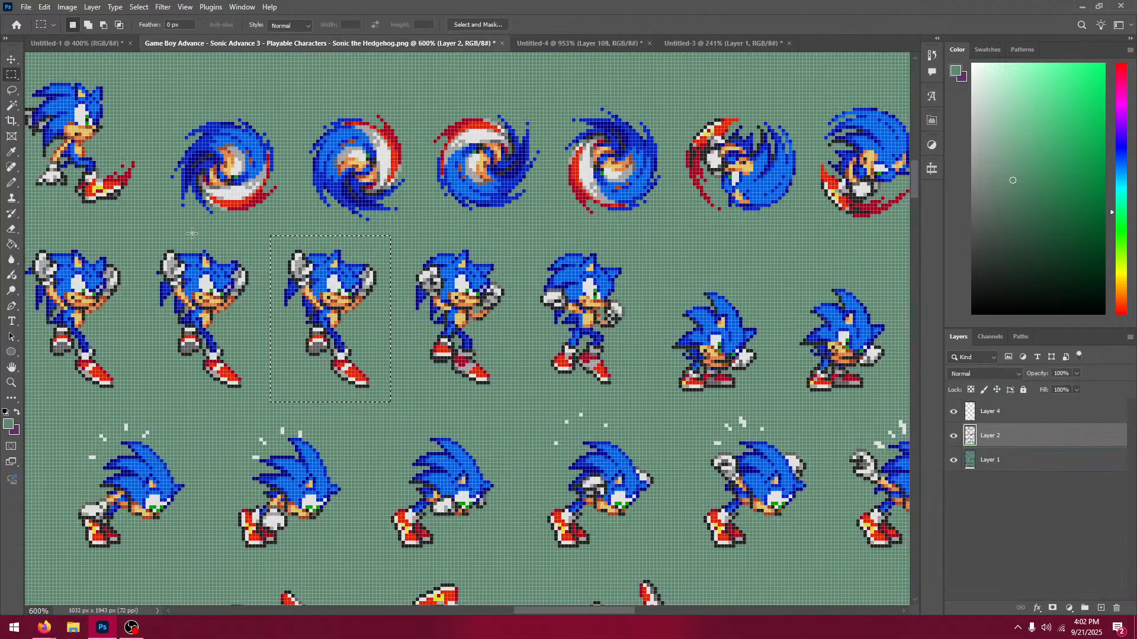
drag(149, 233, 259, 403)
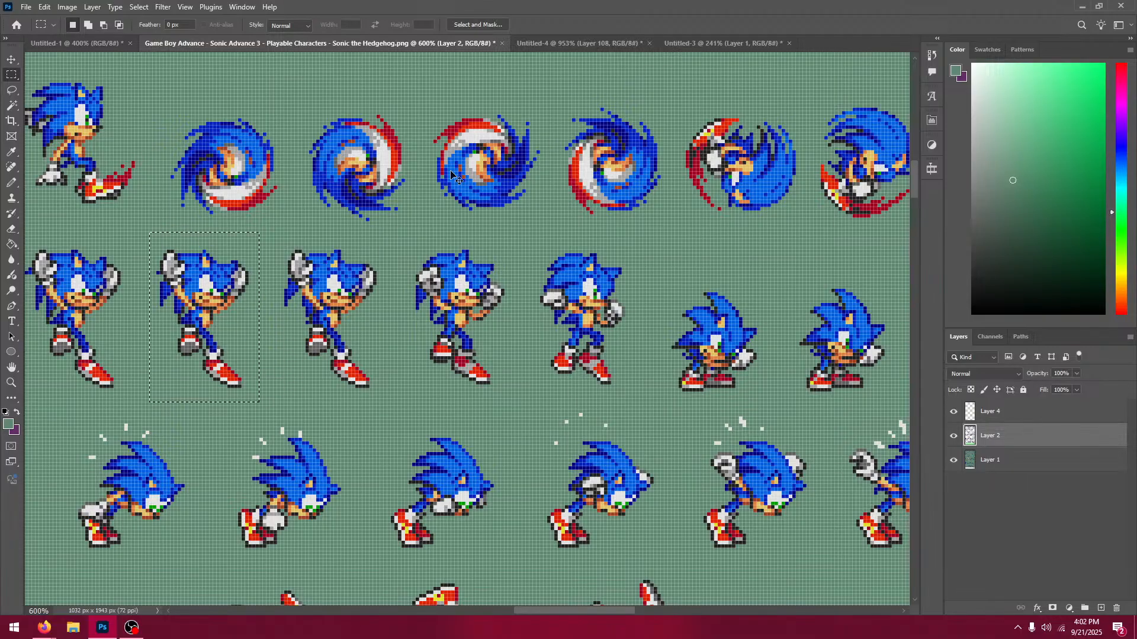
click(577, 43)
click(11, 59)
key(ctrl+v)
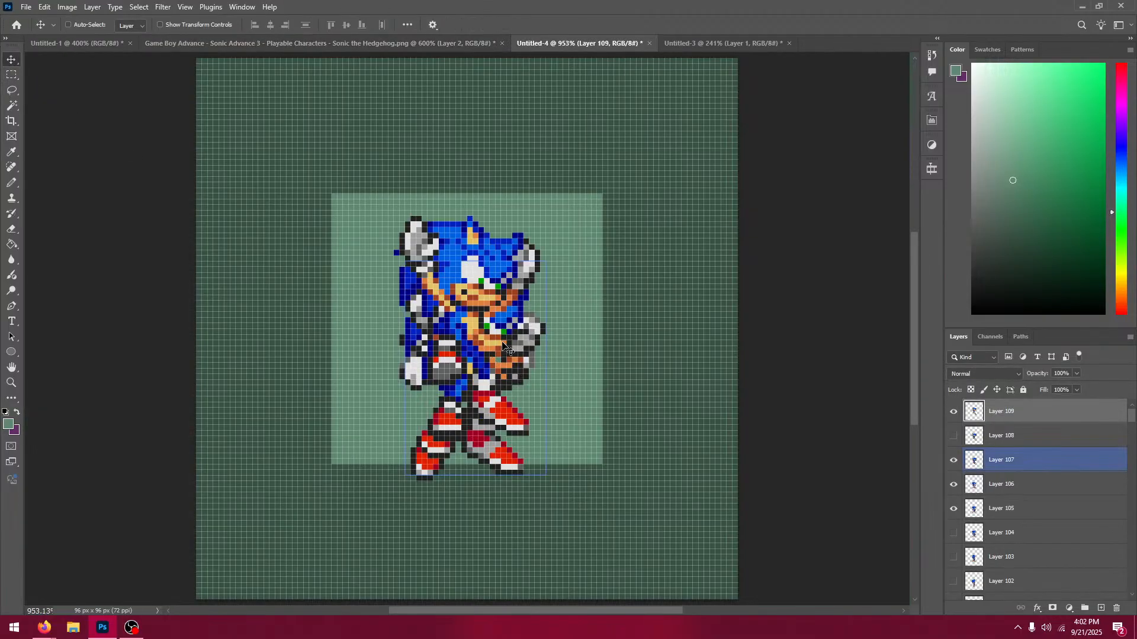
Step: Line up Layer 109 with Layer 108, checking the match by showing and hiding Layer 109
click(954, 413)
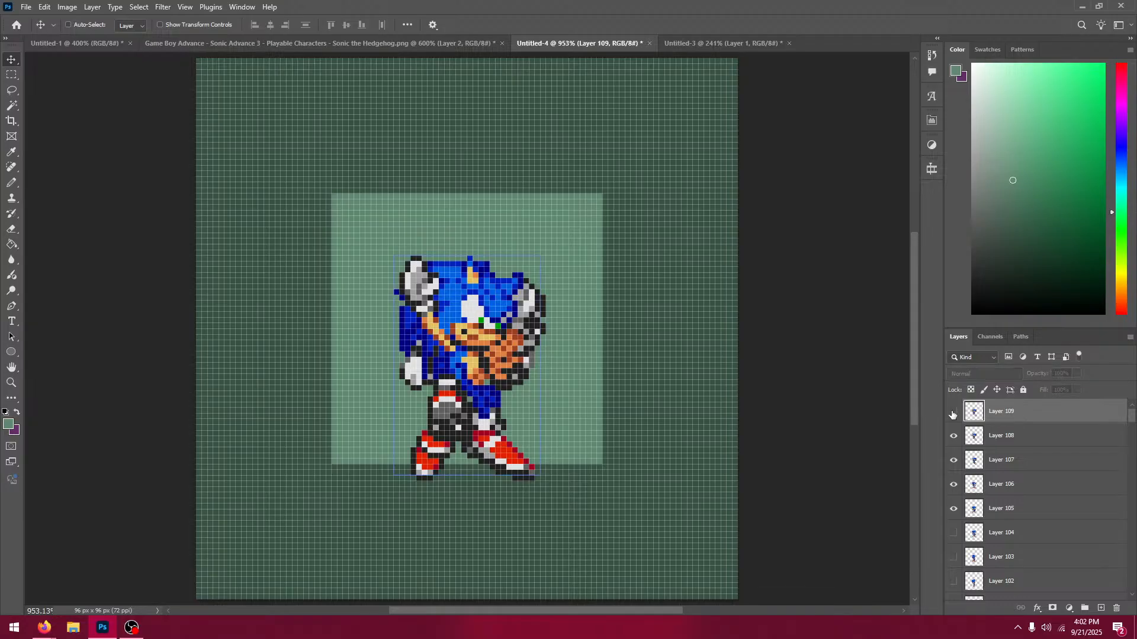
click(953, 413)
click(952, 414)
click(952, 413)
click(952, 414)
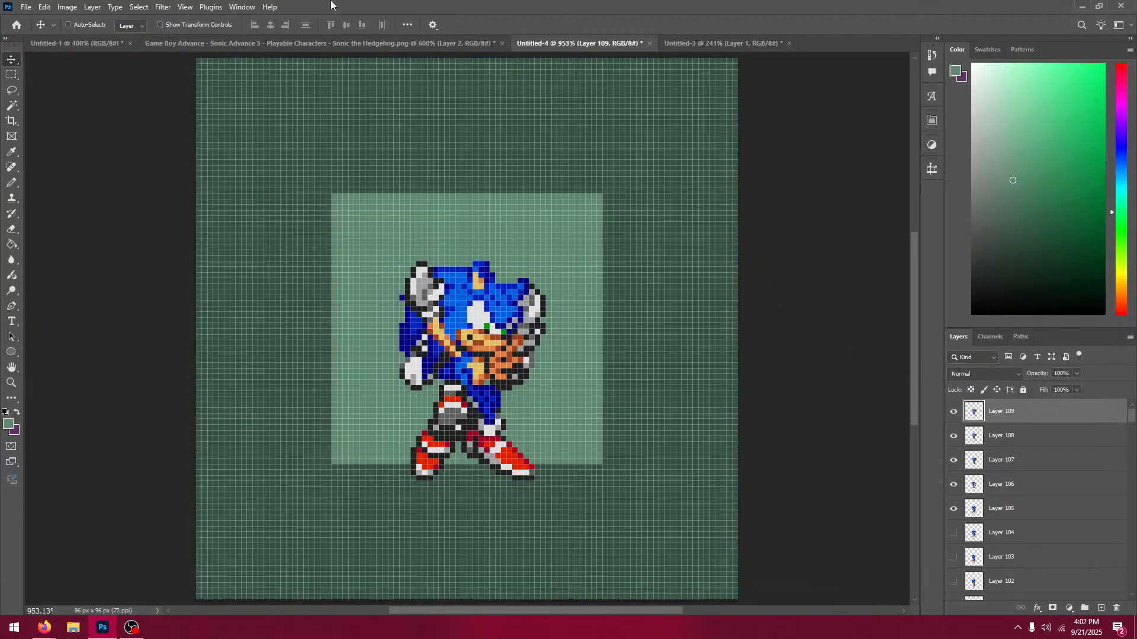
Step: Copy the leftmost of the sheet's three arms-raised poses into Untitled-4 as Layer 110 and align it over Layer 109
click(335, 44)
key(m)
drag(190, 199, 326, 216)
drag(192, 228, 301, 397)
click(516, 43)
key(v)
key(ctrl+v)
drag(503, 284, 507, 334)
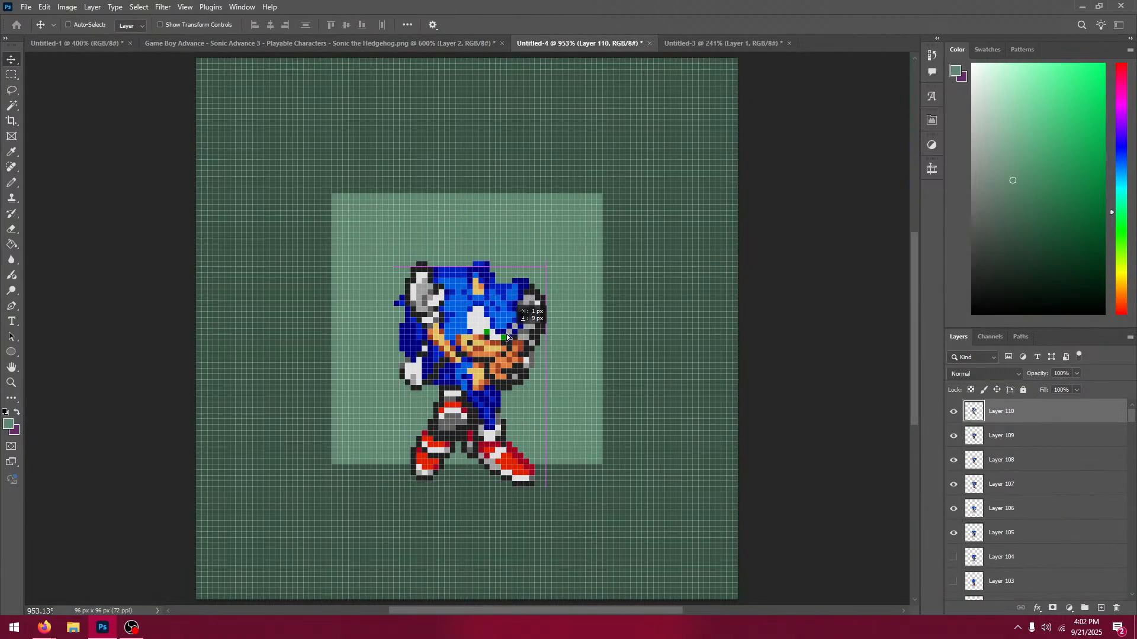
click(952, 412)
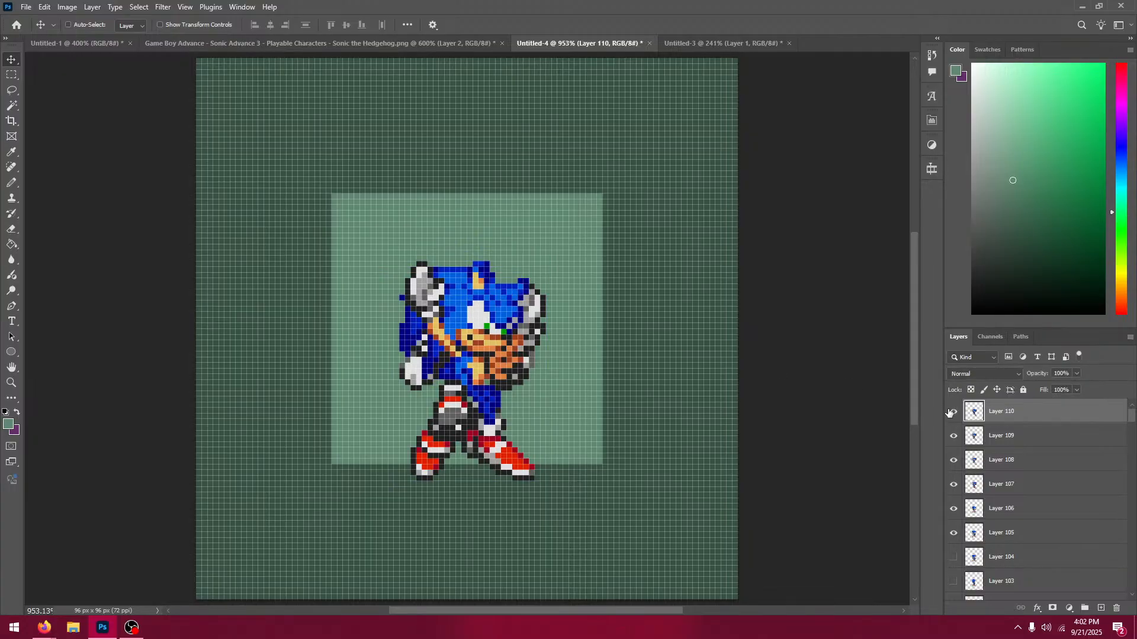
Step: Hide Layers 105 to 110 and show the standing pose on Layer 1 as the alignment reference
drag(953, 434, 954, 533)
click(955, 416)
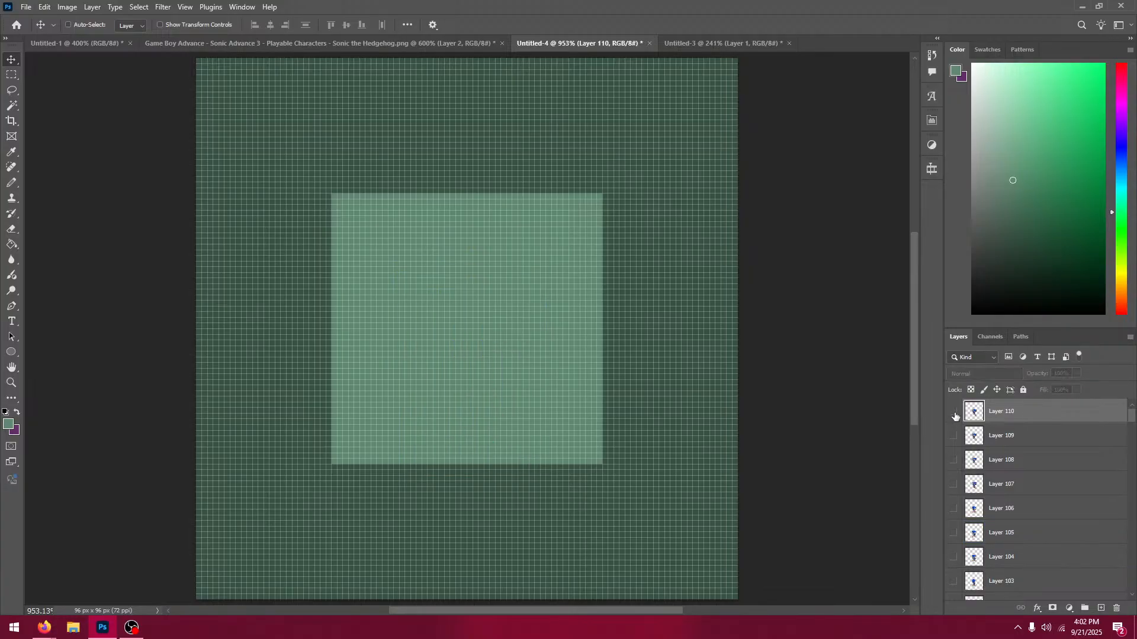
scroll(1133, 420, down, 1)
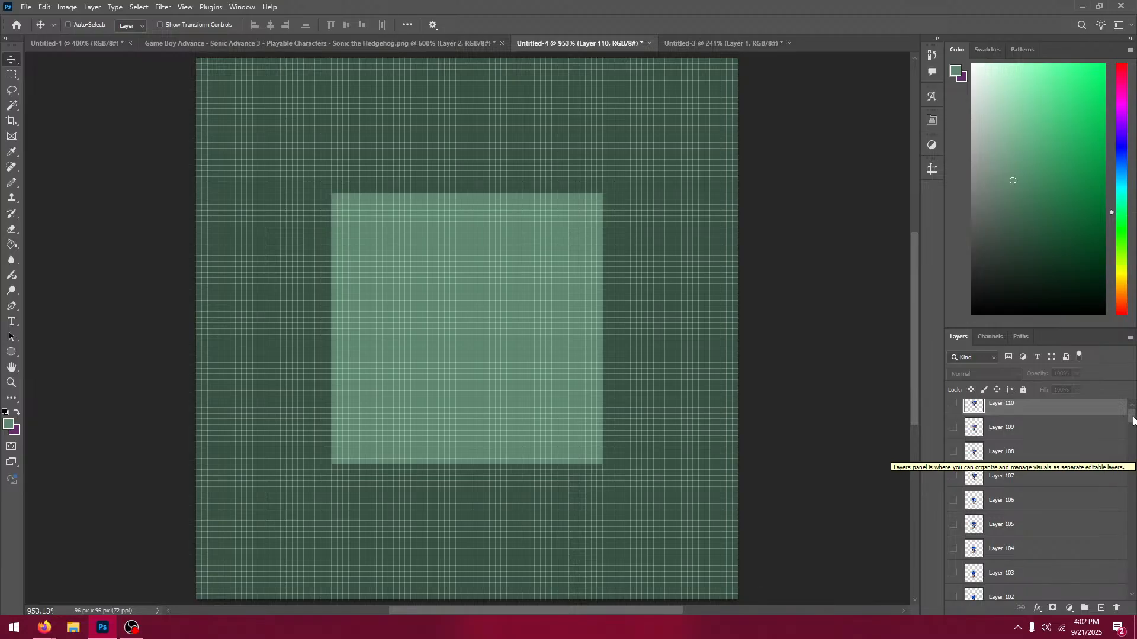
scroll(1133, 421, down, 1)
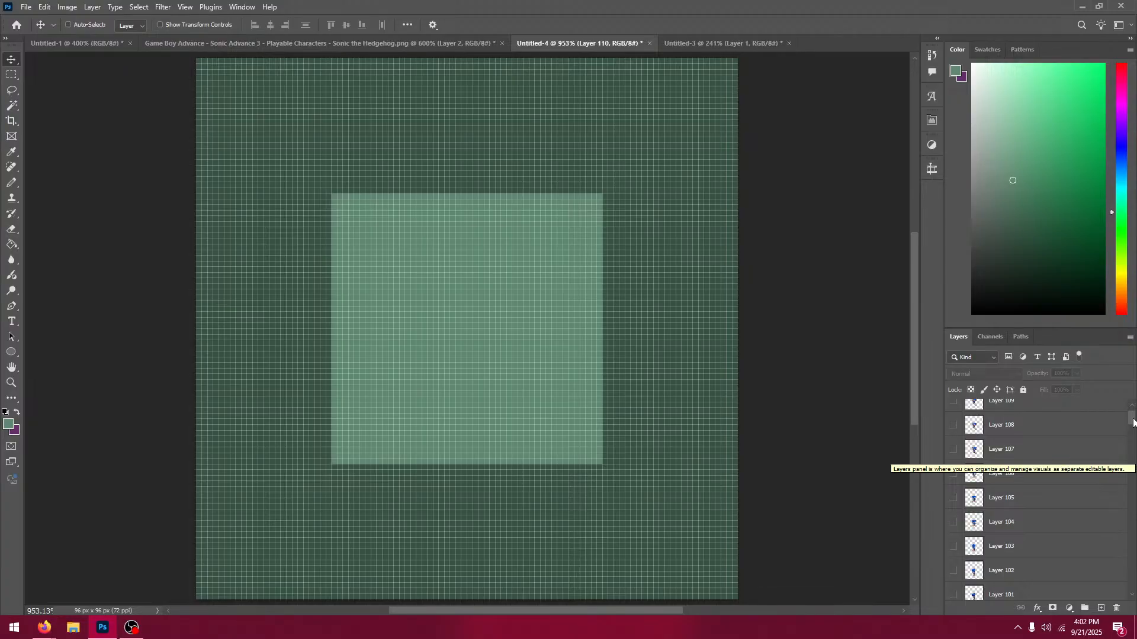
scroll(1134, 421, down, 20)
click(969, 585)
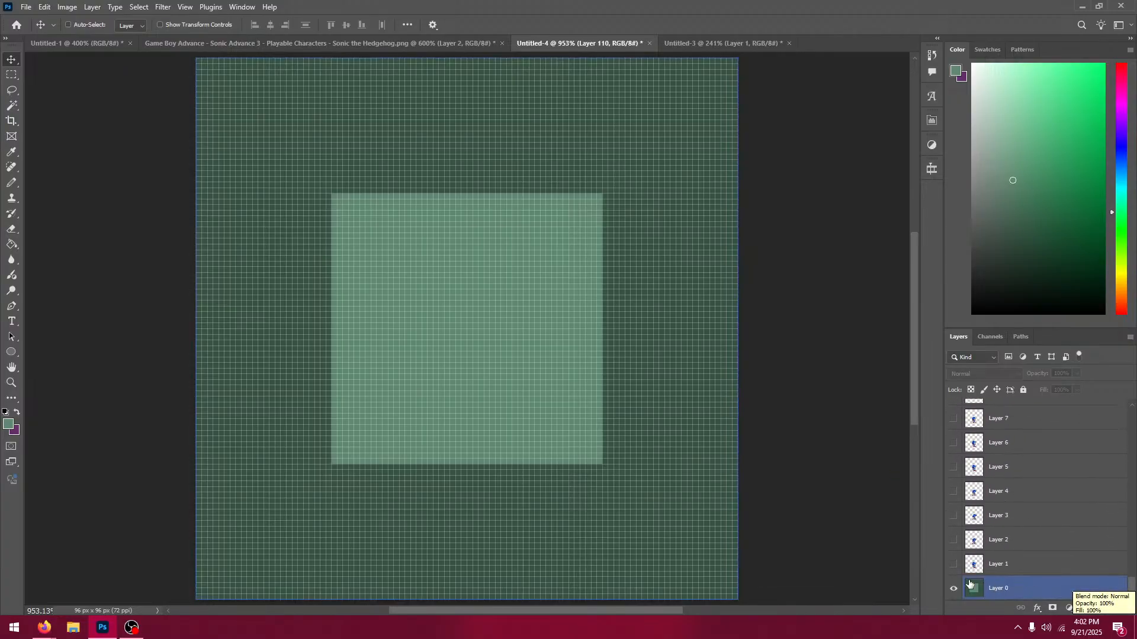
click(953, 564)
Step: Copy the sheet's mid-air pose with one fist raised and feet tucked, left of the fists-out pose, into Untitled-4 as Layer 111
click(421, 44)
key(m)
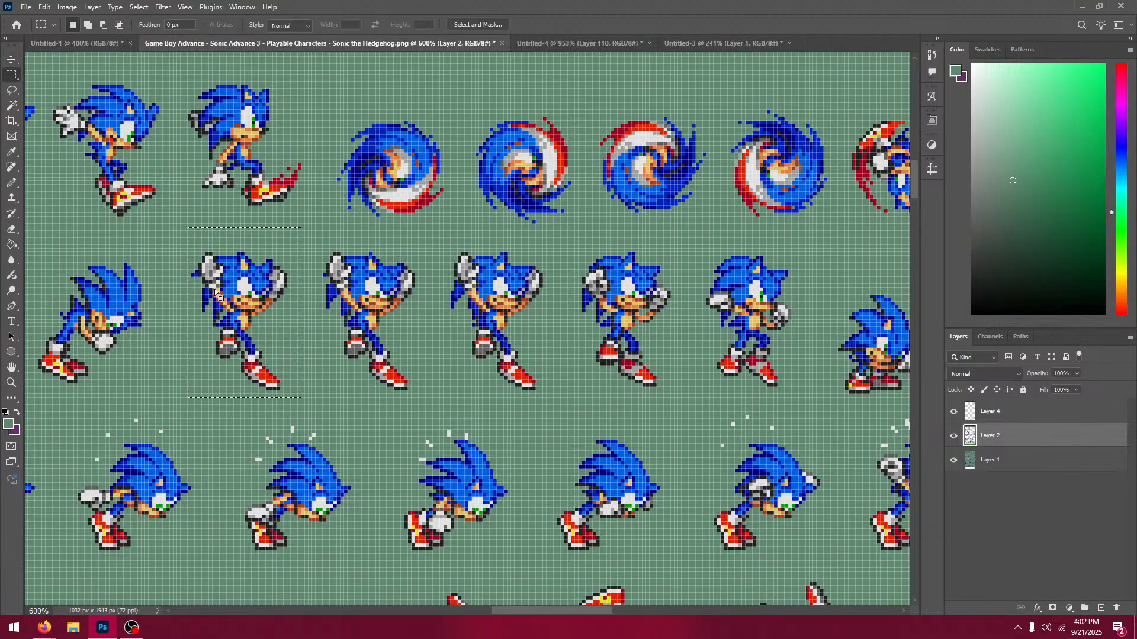
key(space)
drag(264, 397, 527, 77)
drag(287, 441, 622, 77)
drag(254, 426, 521, 101)
drag(320, 344, 533, 65)
drag(355, 367, 513, 106)
drag(284, 355, 805, 359)
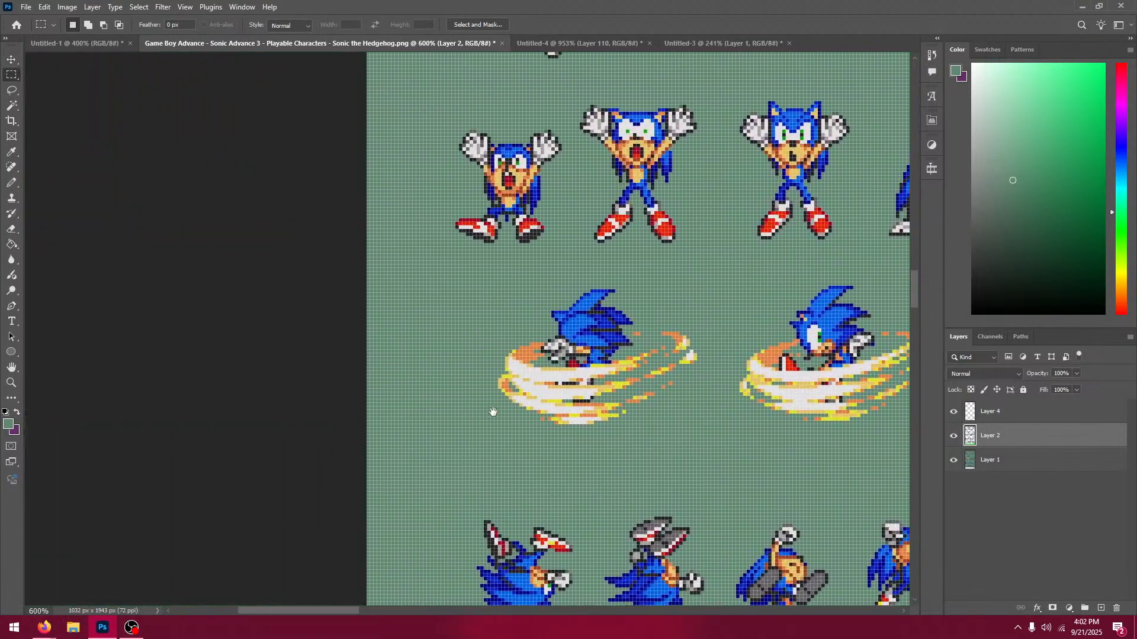
drag(492, 411, 178, 124)
drag(684, 391, 194, 391)
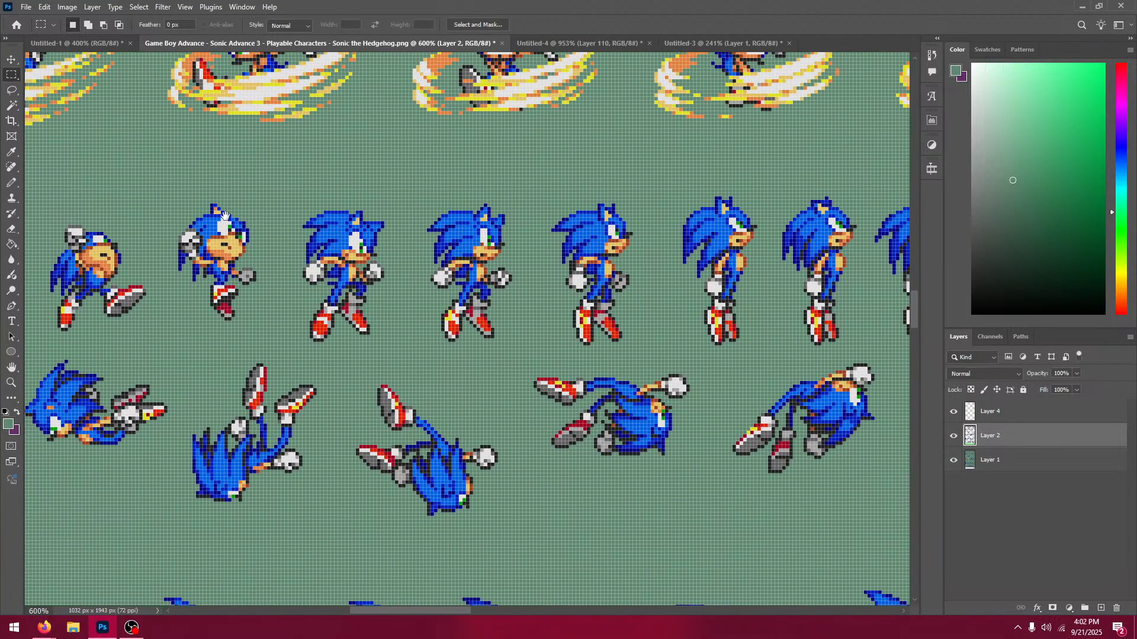
drag(232, 217, 306, 243)
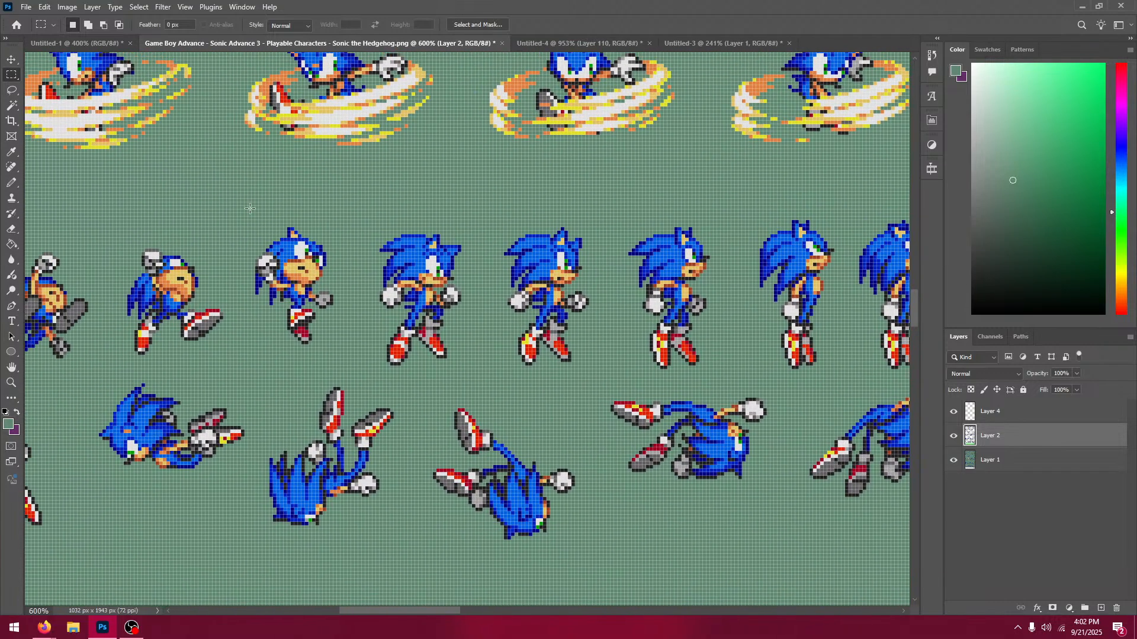
drag(248, 210, 339, 365)
click(545, 43)
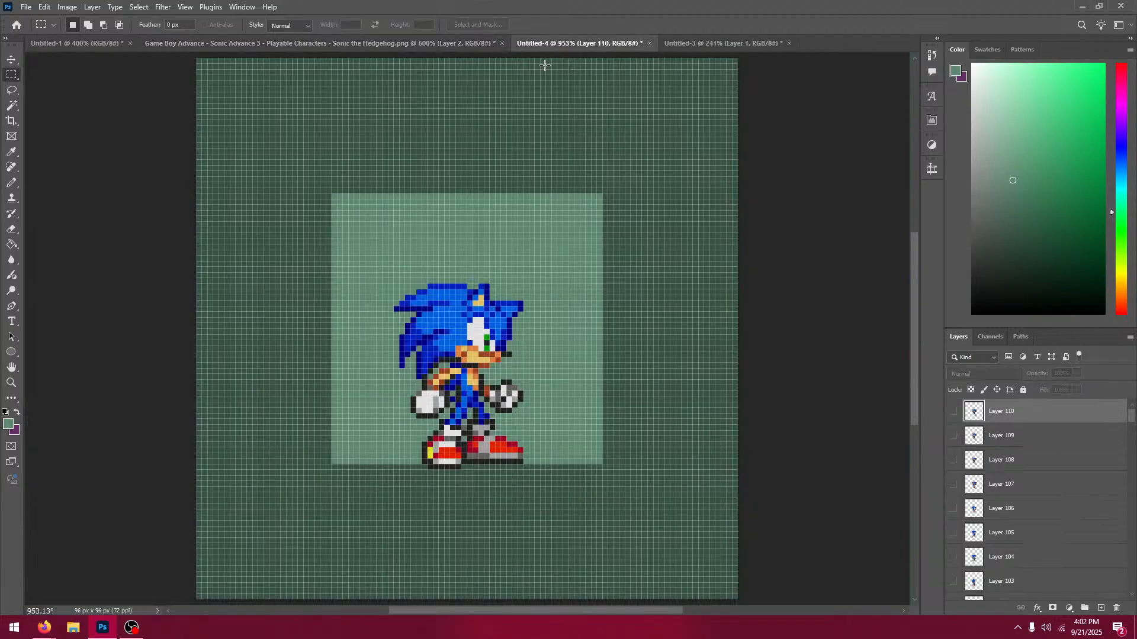
click(12, 62)
key(ctrl+v)
Step: Line up Layer 111's raised-fist pose with the standing pose on Layer 1, checking the match by showing and hiding Layer 111
drag(546, 355, 546, 400)
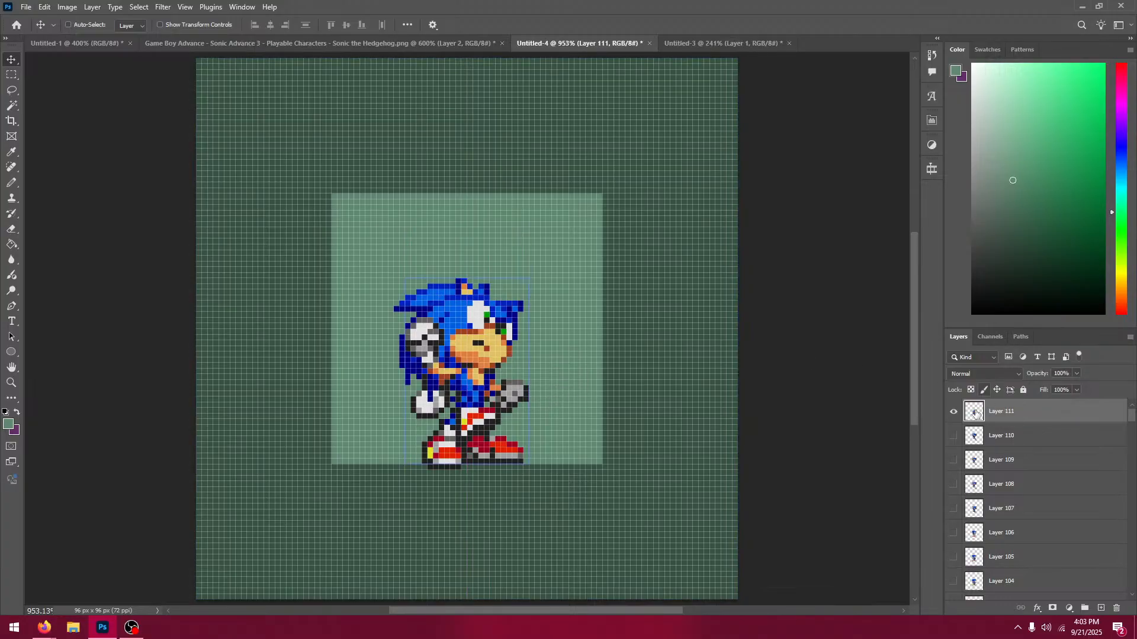
click(954, 417)
key(Left)
click(955, 416)
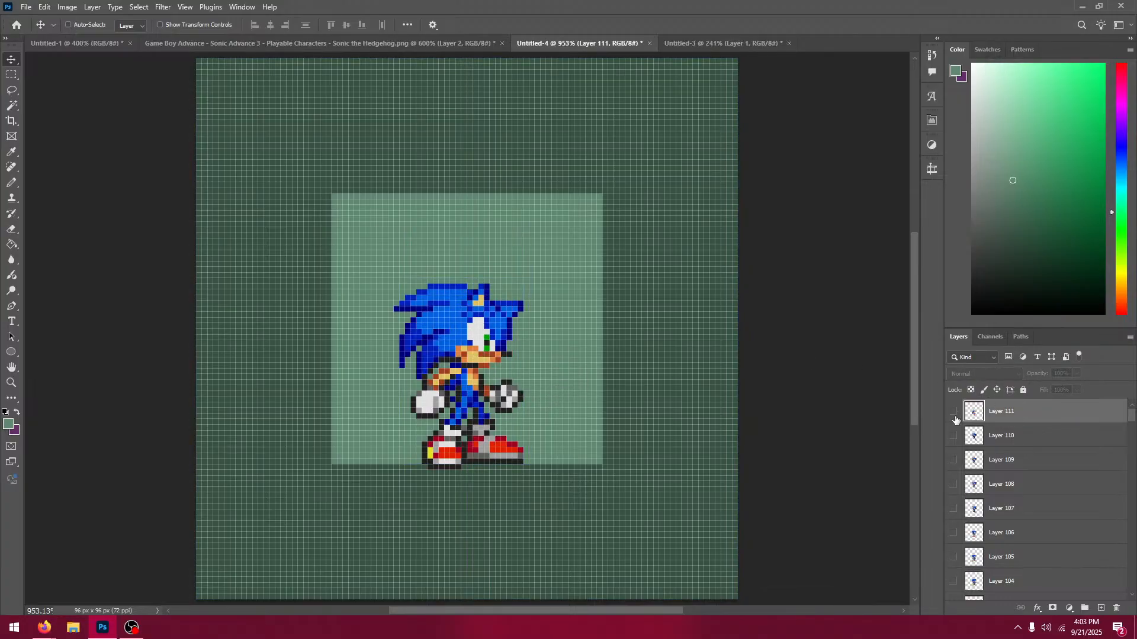
click(954, 417)
click(954, 417)
click(955, 417)
Step: Hide the standing reference pose on Layer 1, leaving only Layer 111 shown
scroll(1113, 441, down, 5)
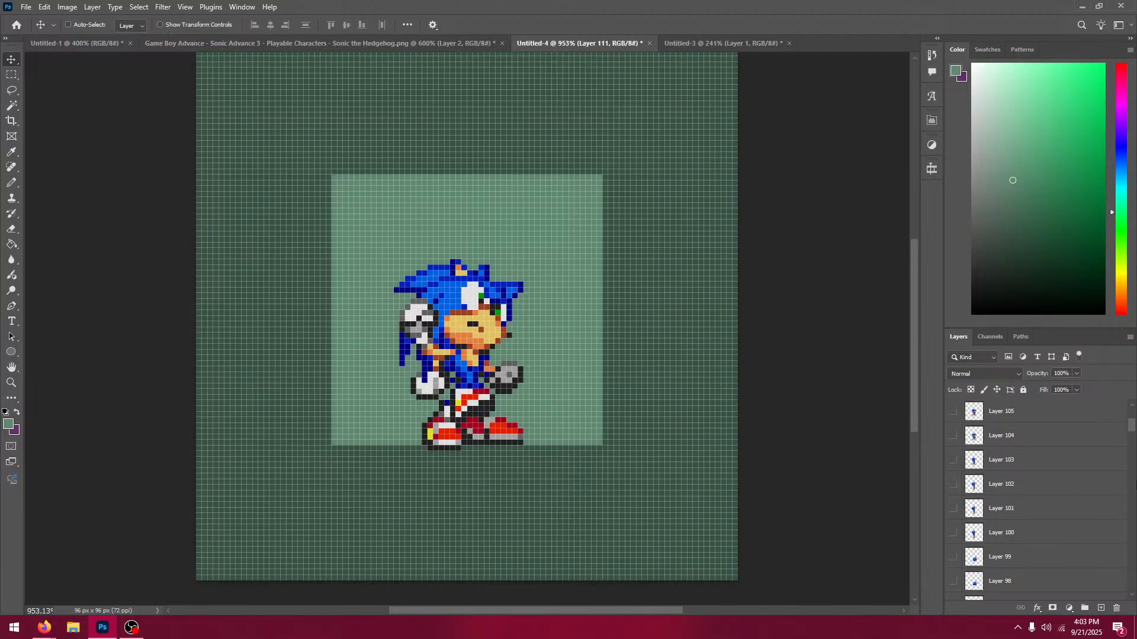
drag(1133, 428, 1132, 405)
click(953, 567)
scroll(1086, 429, up, 2)
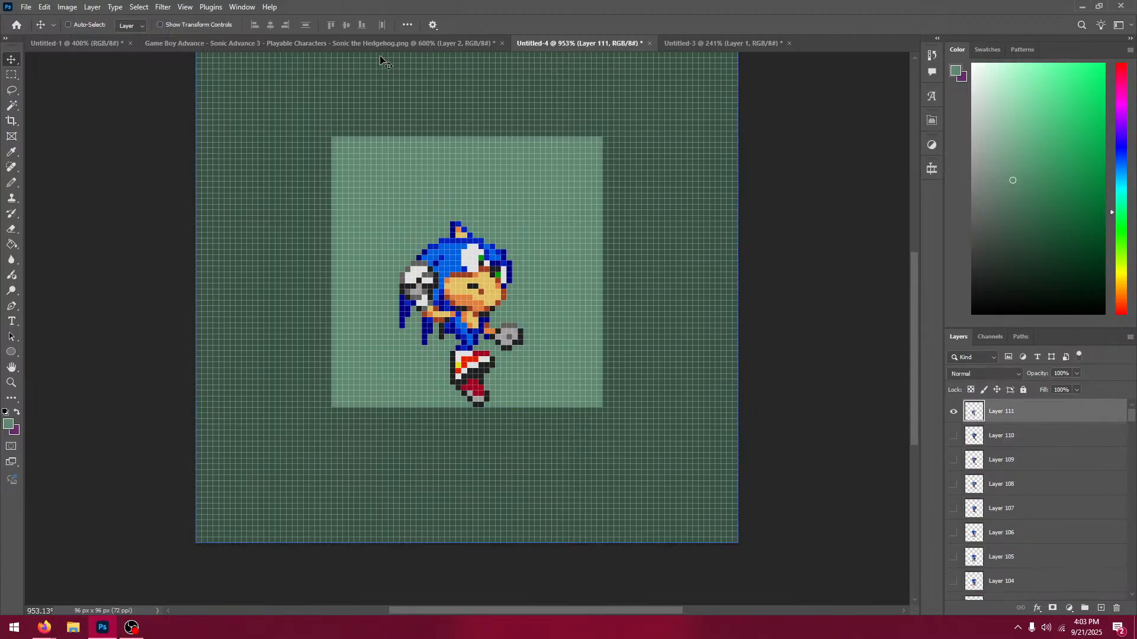
Step: Copy the sheet's raised-fist pose with one leg kicked forward into Untitled-4 as Layer 112 and place it over Layer 111
click(384, 36)
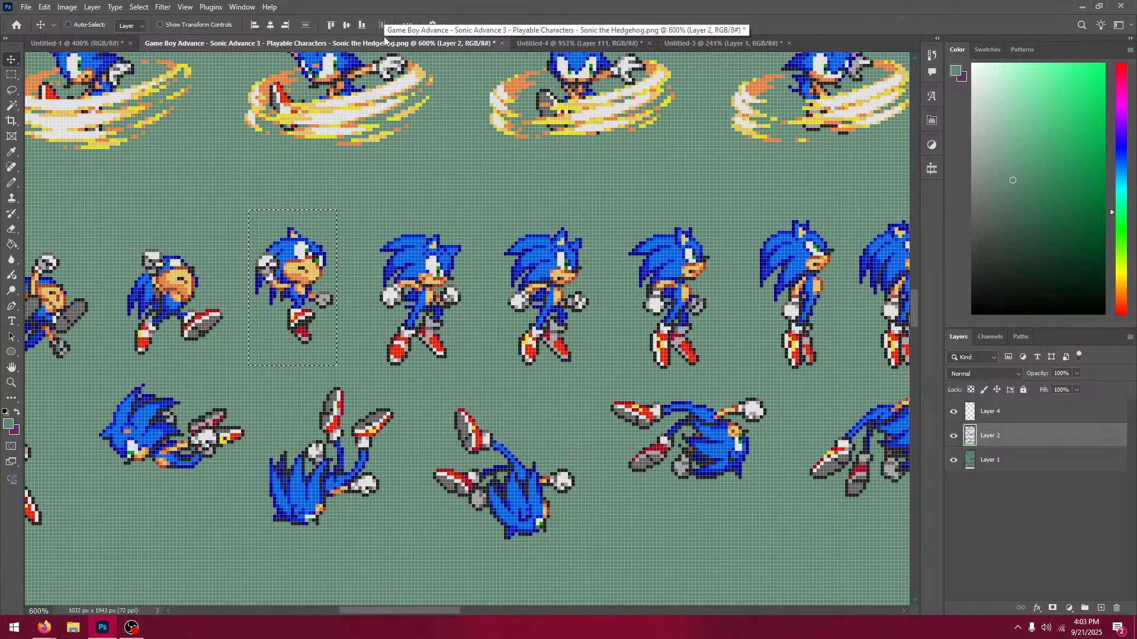
key(m)
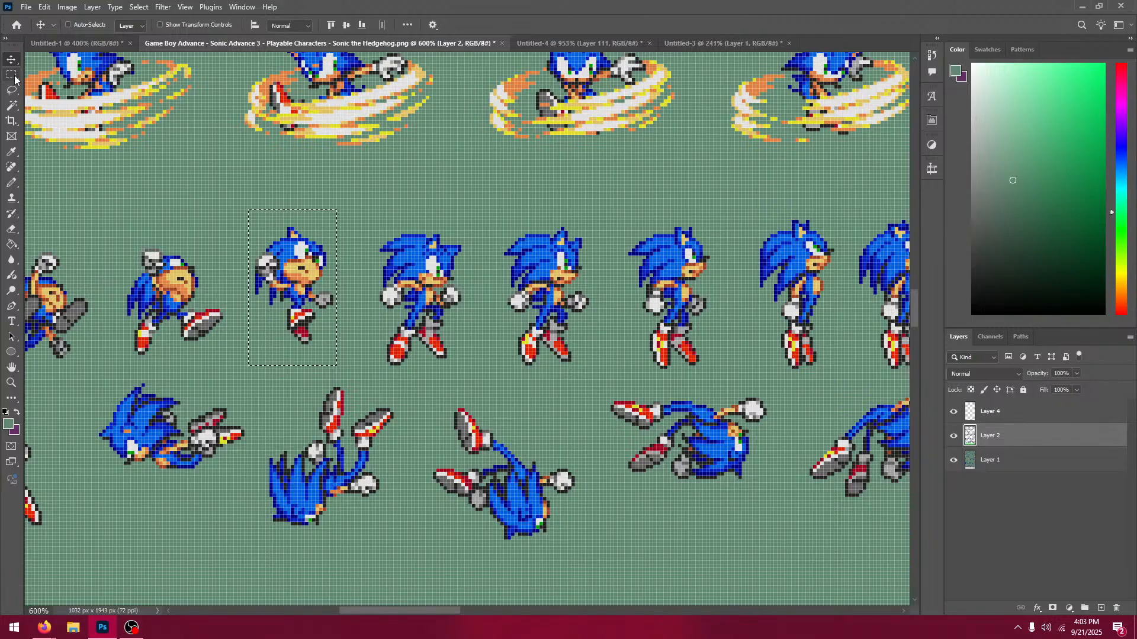
click(365, 214)
drag(110, 217, 231, 363)
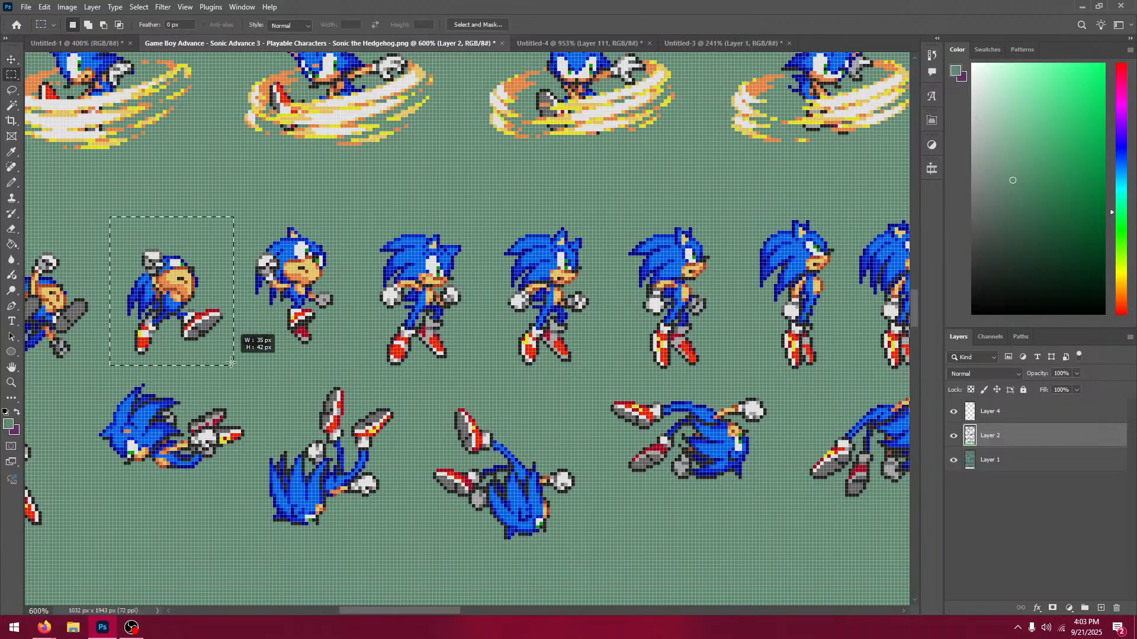
click(579, 43)
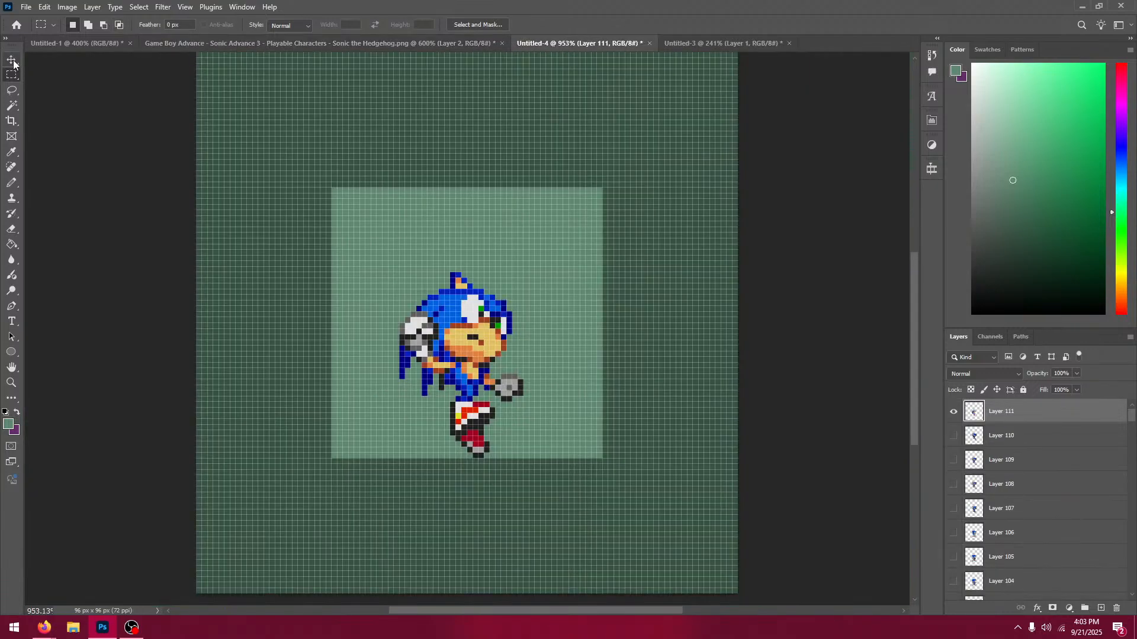
click(12, 60)
key(ctrl+v)
drag(492, 308, 513, 367)
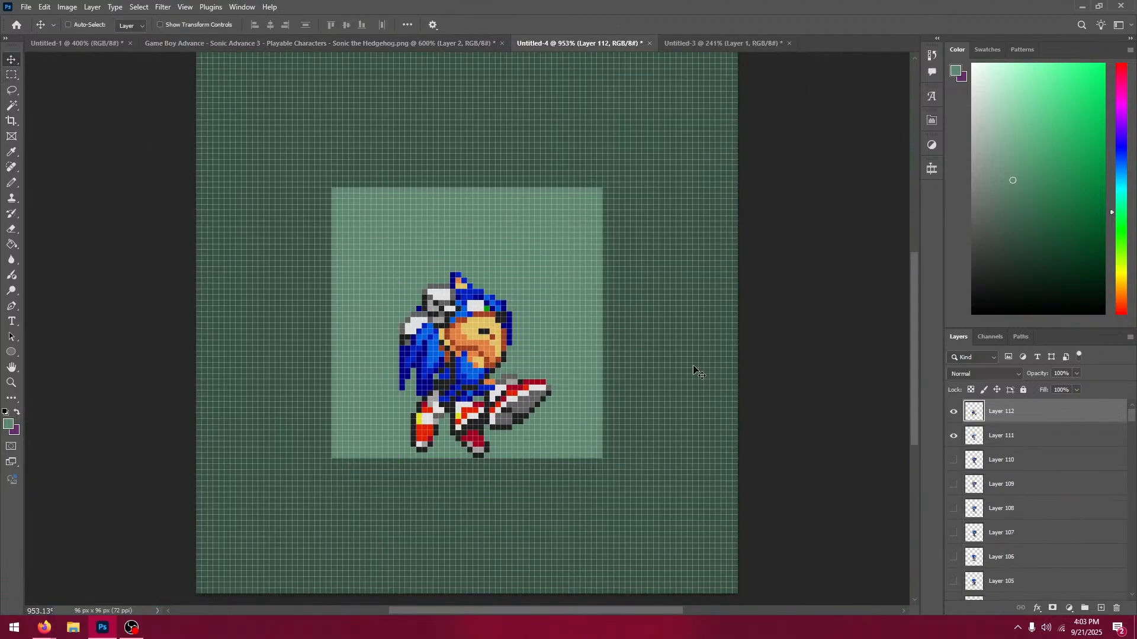
Step: Nudge Layer 112 into line with Layer 111, comparing the two by showing and hiding Layer 112
click(949, 415)
click(949, 415)
key(Left)
click(949, 414)
click(949, 414)
click(949, 414)
click(949, 415)
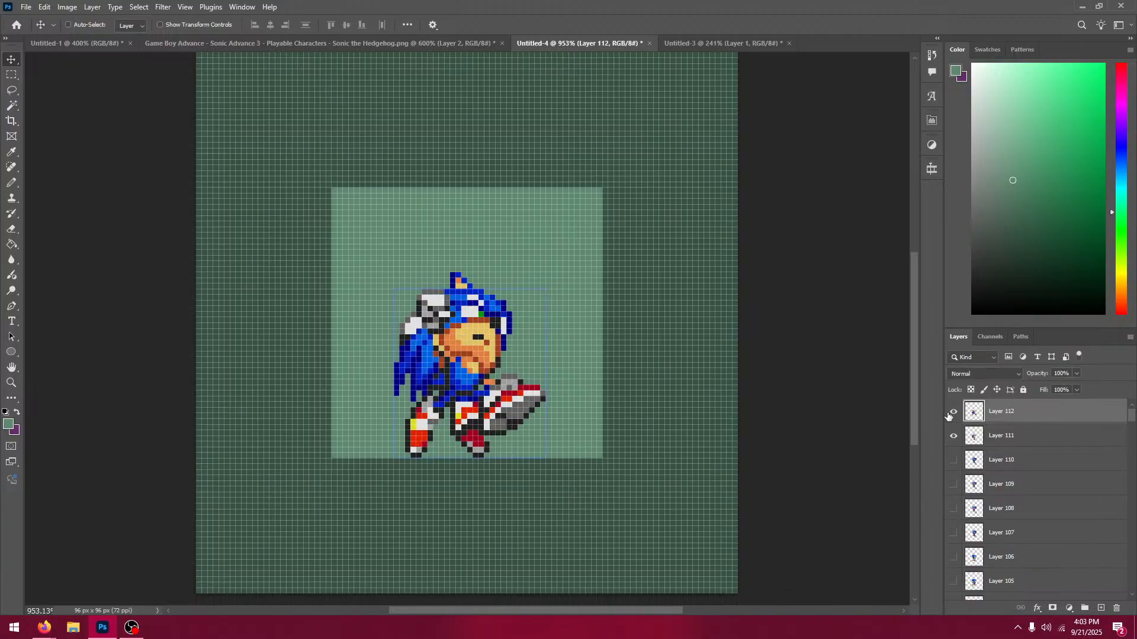
Step: Select the sheet's raised-fist pose with both feet spread, left of the kicking pose, and return to Untitled-4
click(384, 41)
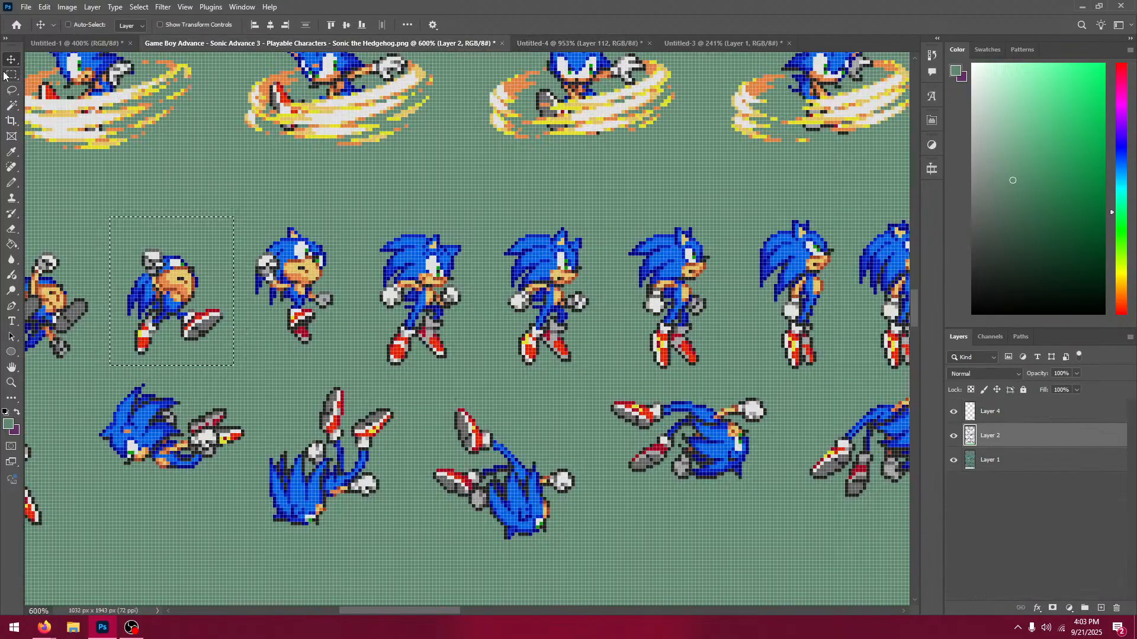
key(m)
scroll(257, 216, left, 5)
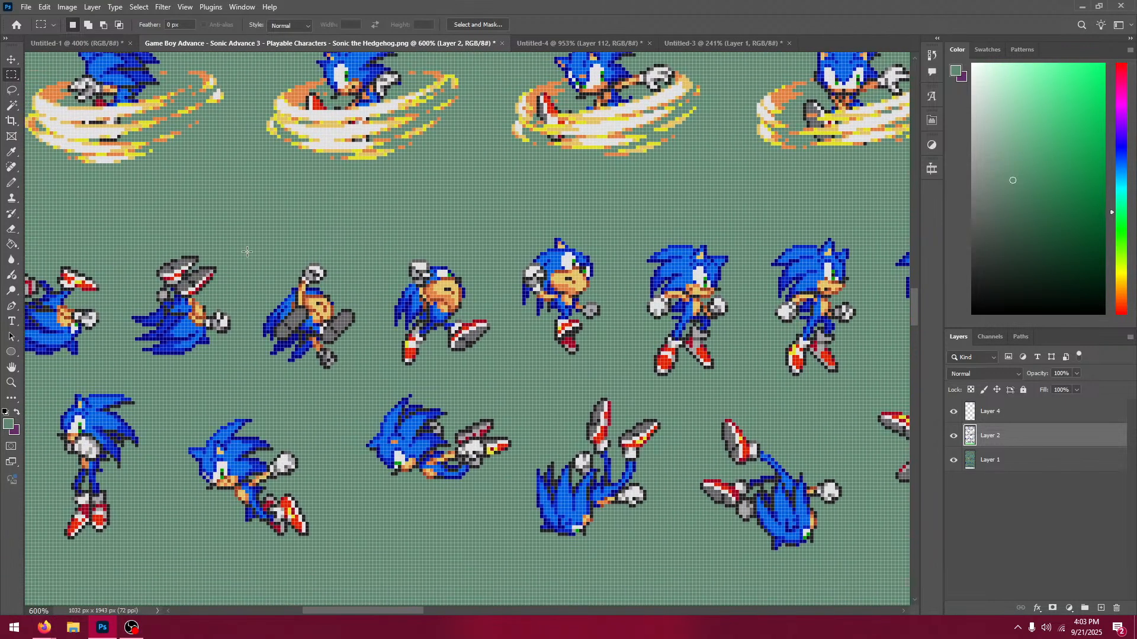
drag(240, 223, 409, 365)
key(ctrl+Tab)
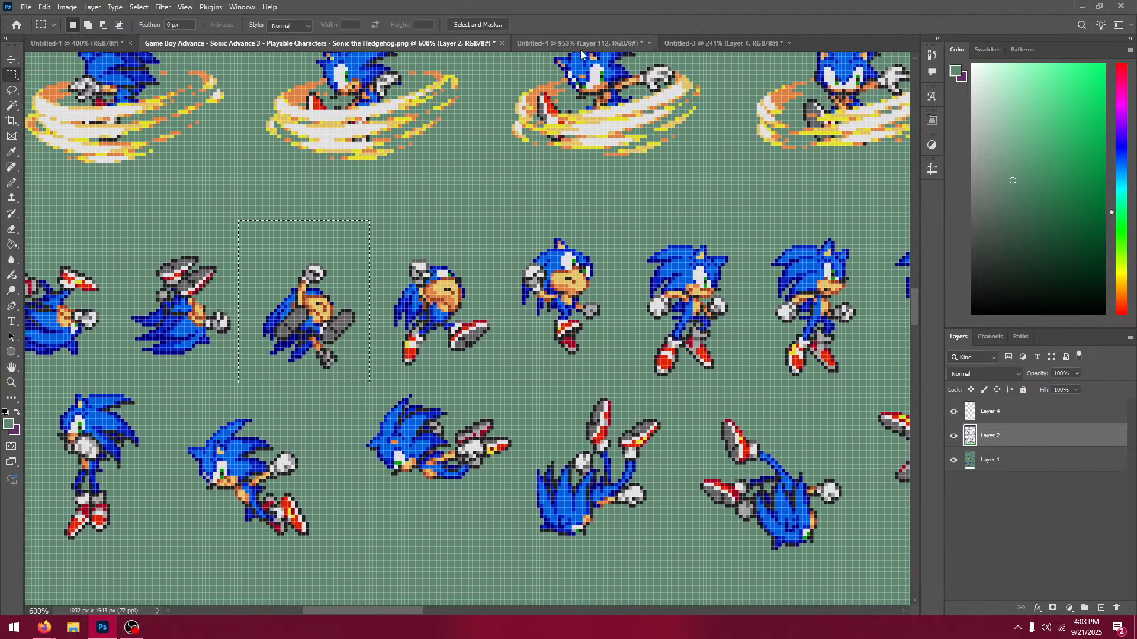
click(11, 59)
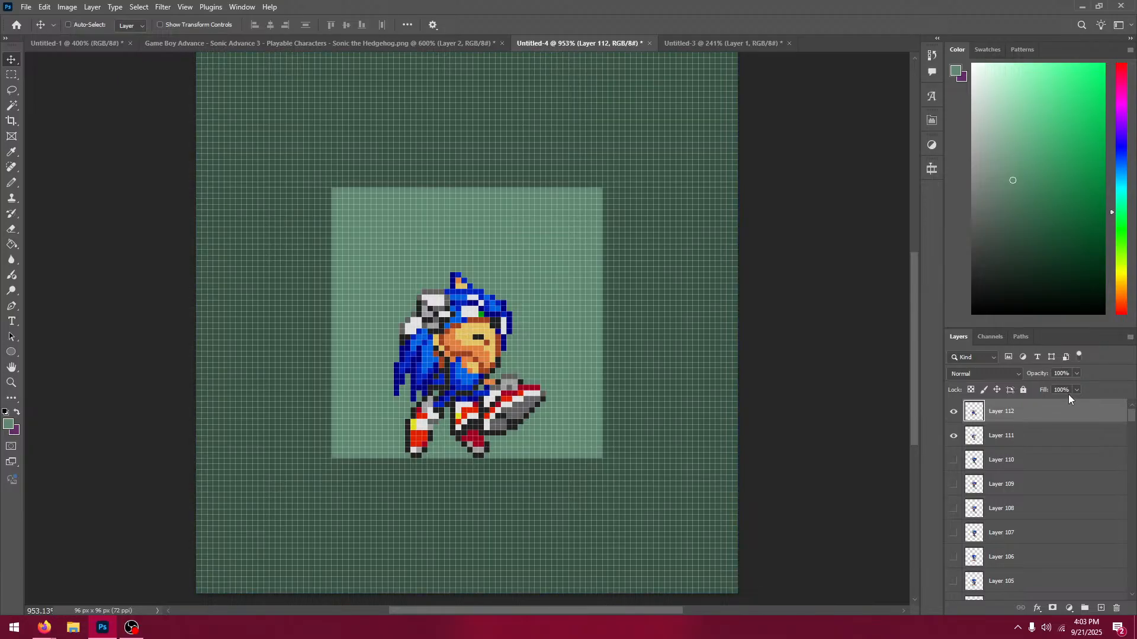
Step: Delete Layers 112 and 111, and check the arms-raised pose on Layer 110 by briefly showing it
key(Delete)
key(Delete)
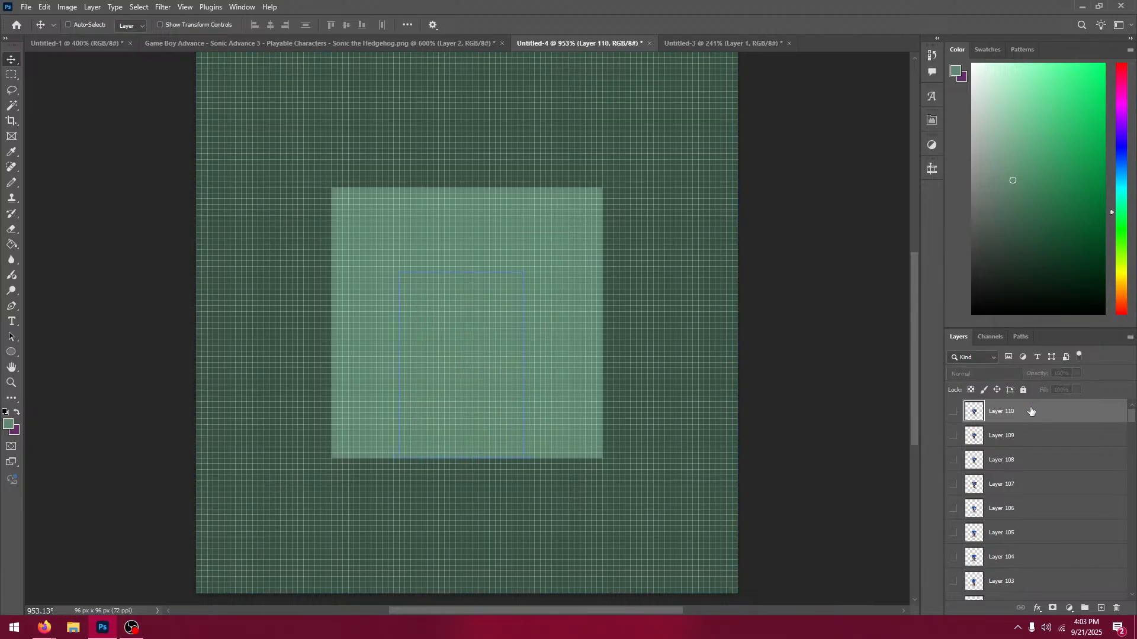
click(951, 411)
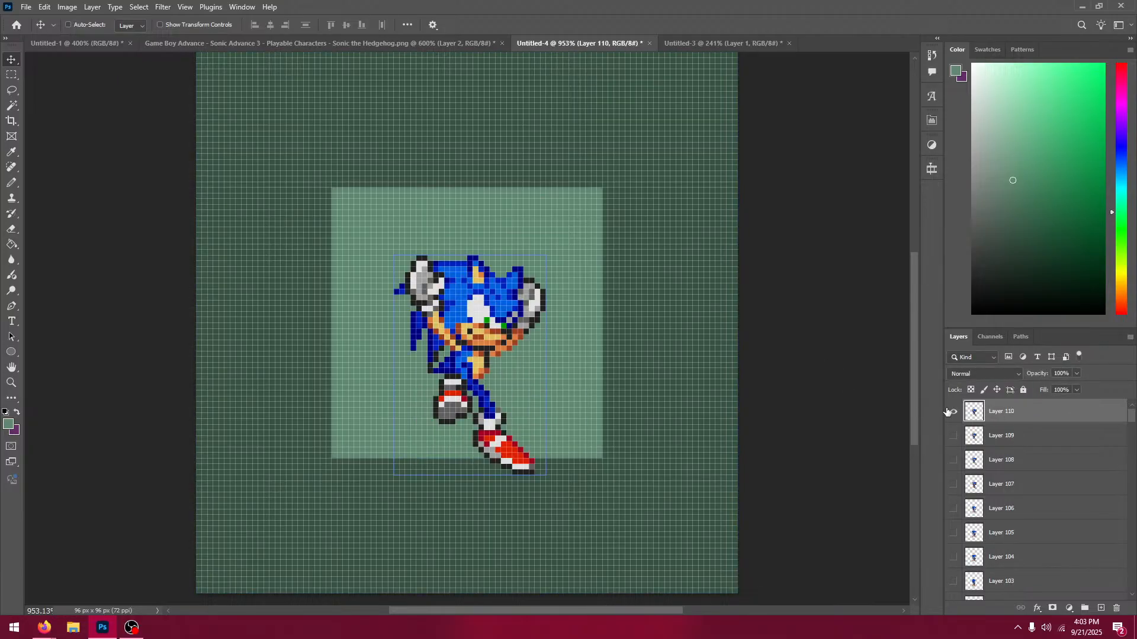
click(951, 411)
Step: Switch to Firefox, bring up the Sonic Advance sprite sheet on The Spriters Resource, and open the options for the sheet image
click(468, 43)
mouse_move(48, 628)
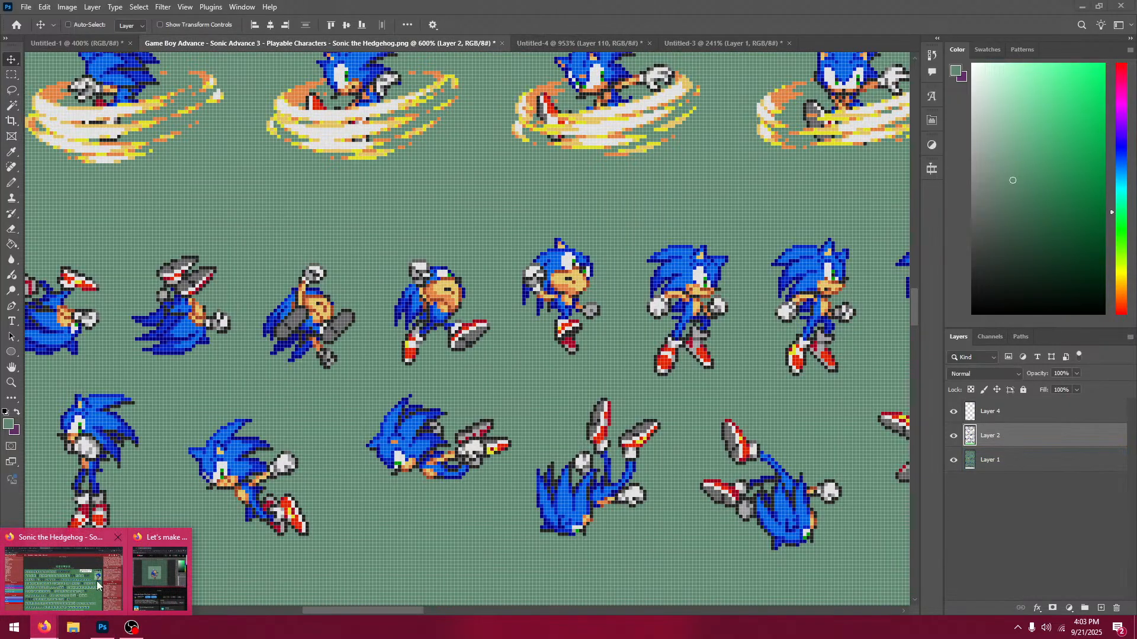
click(160, 569)
right_click(471, 394)
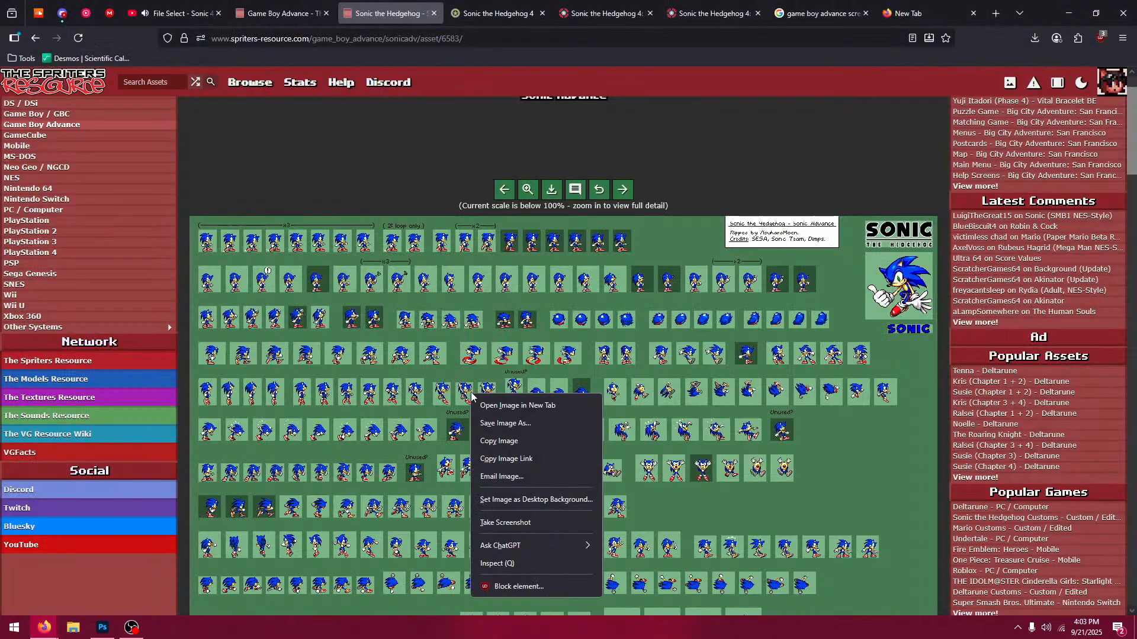
Step: Copy the Sonic Advance sprite sheet from the web page and paste it into a new Photoshop document
click(536, 441)
click(102, 627)
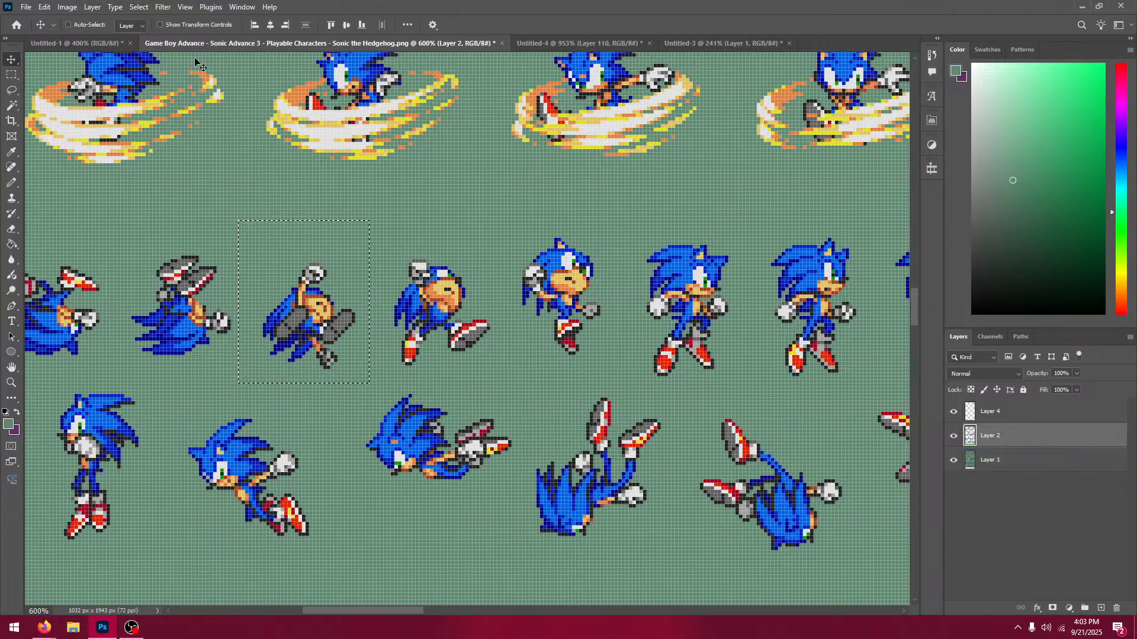
key(ctrl+d)
click(24, 7)
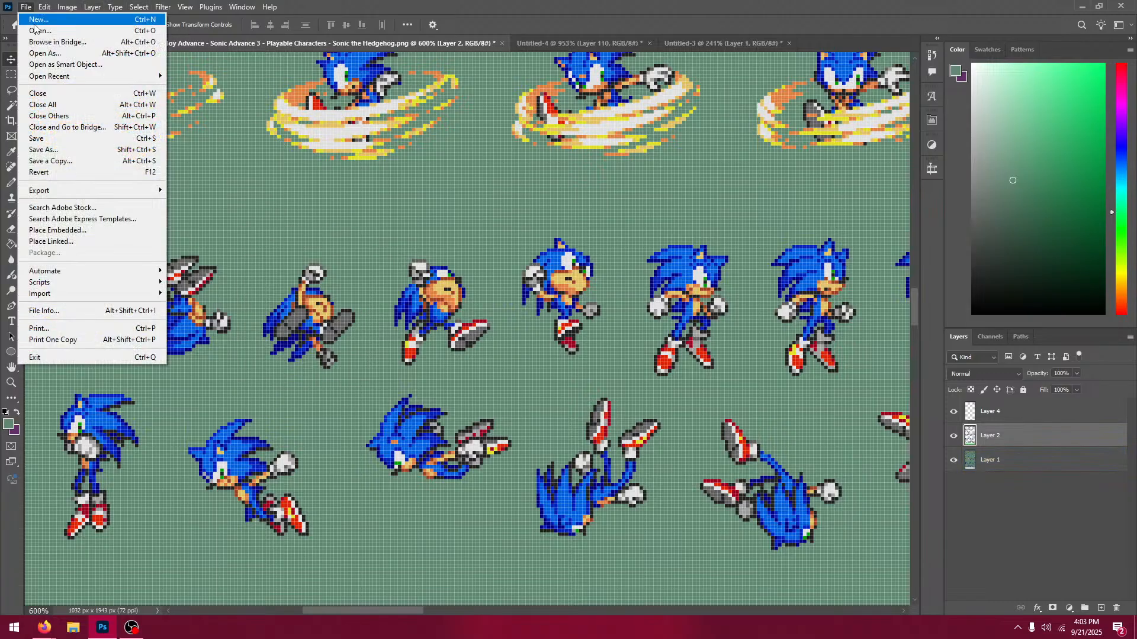
click(36, 20)
click(797, 483)
key(ctrl+v)
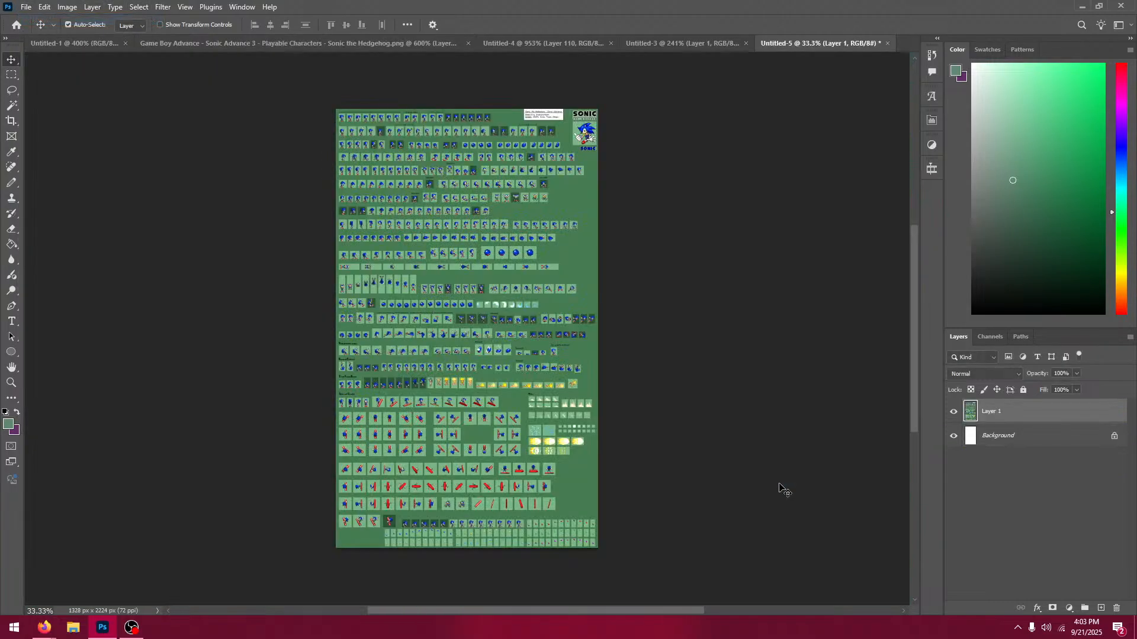
Step: Examine the pasted Sonic Advance sheet alongside the Sonic Advance 3 sheet, looking through the rows for sprites to recolour
key(ctrl+plus)
key(ctrl+plus)
key(ctrl+plus)
key(ctrl+plus)
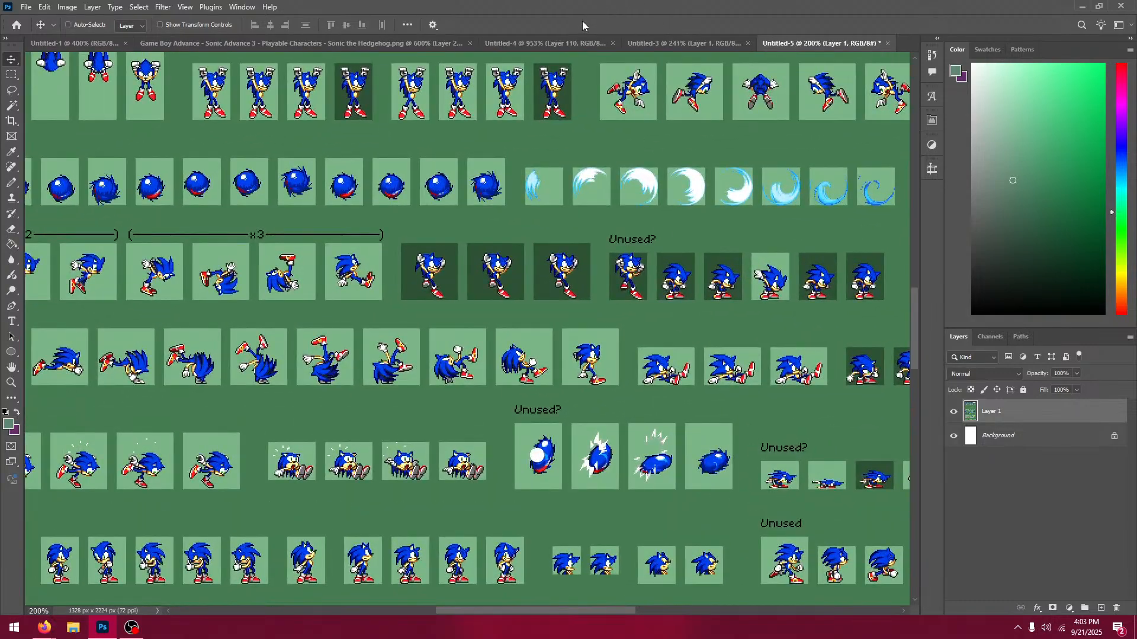
click(364, 51)
key(ctrl+0)
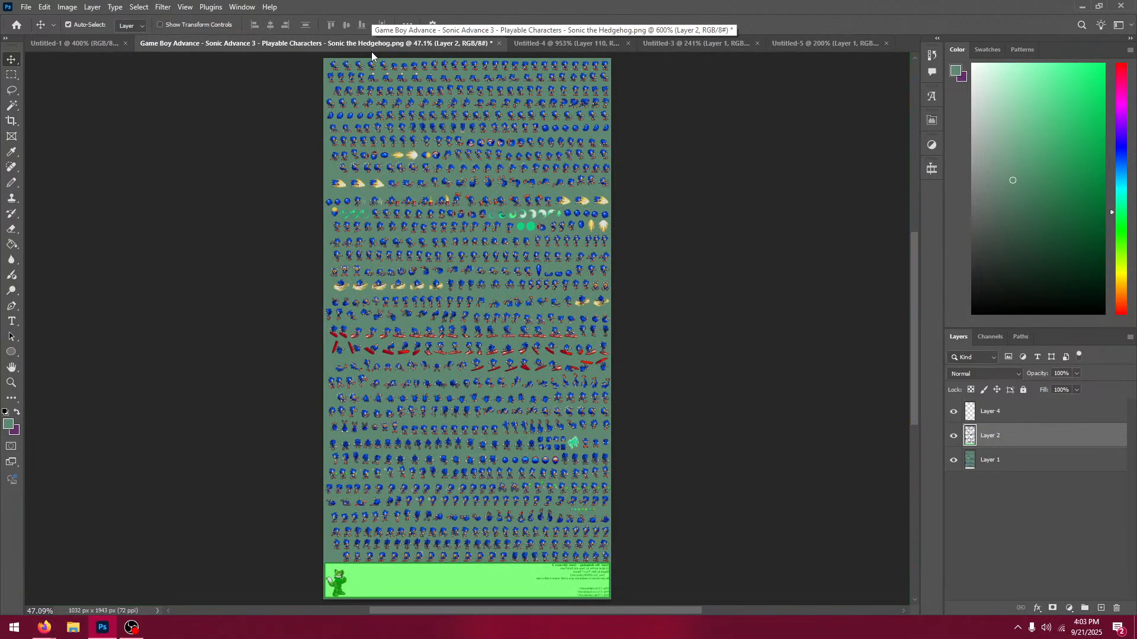
key(ctrl+plus)
key(ctrl+plus)
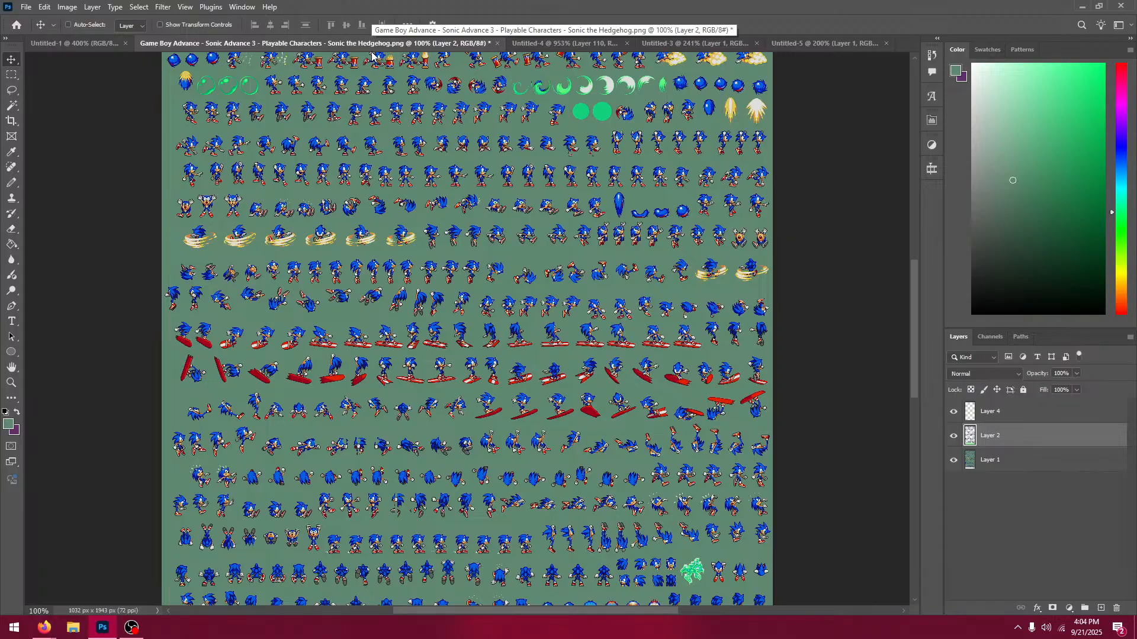
scroll(671, 88, up, 3)
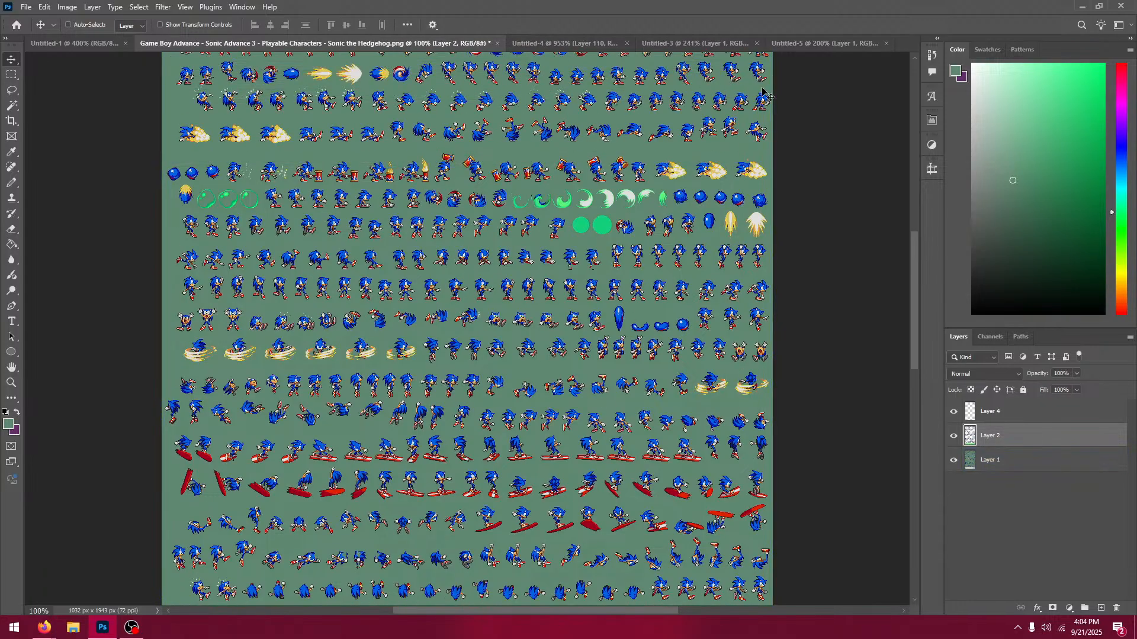
click(818, 42)
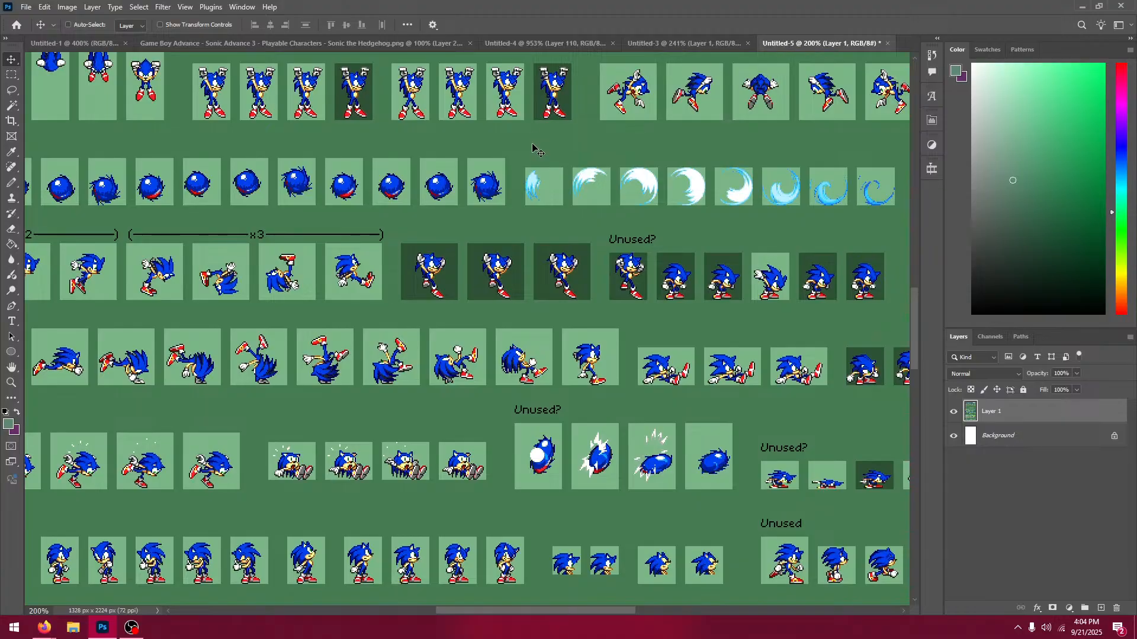
scroll(815, 394, up, 1)
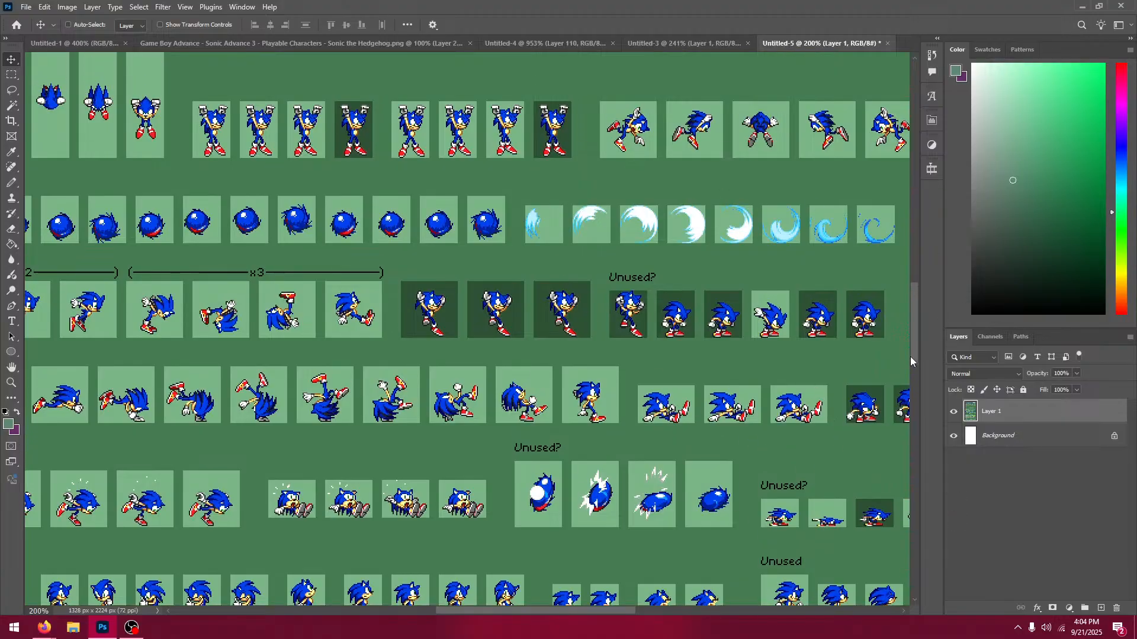
drag(918, 336, 937, 165)
drag(350, 300, 551, 335)
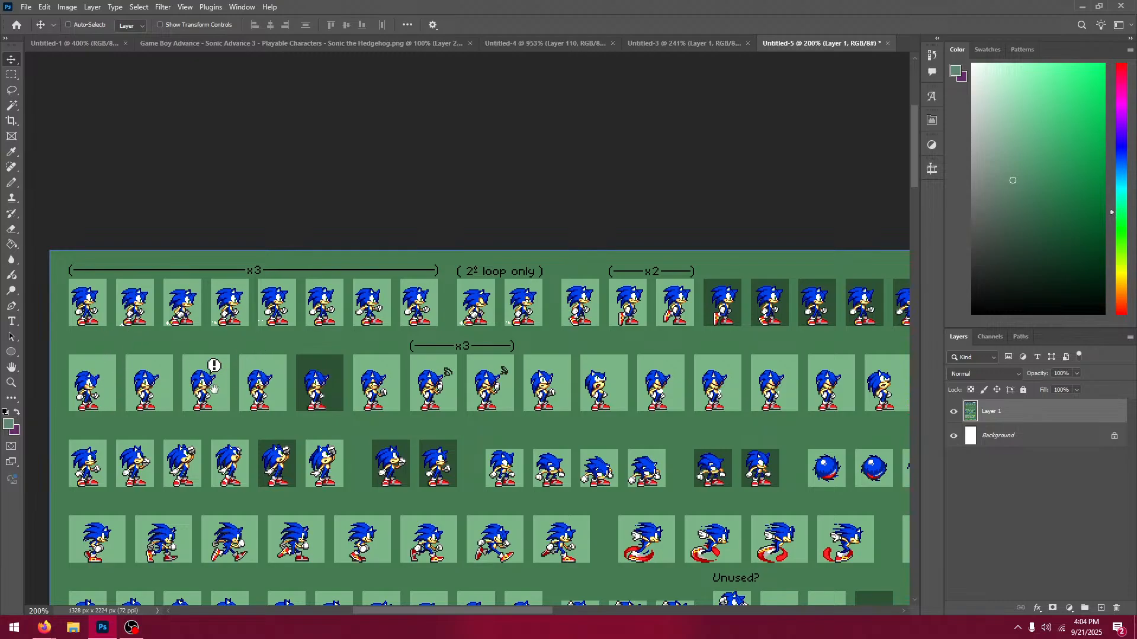
drag(606, 400, 238, 363)
drag(775, 363, 336, 327)
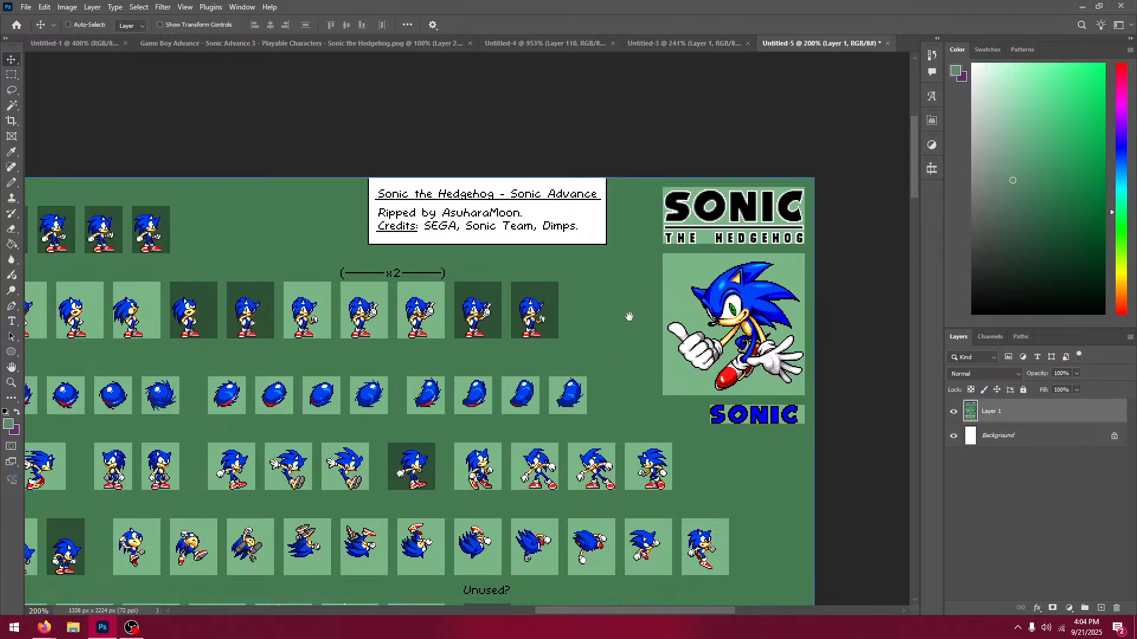
drag(260, 323, 596, 297)
drag(47, 303, 514, 239)
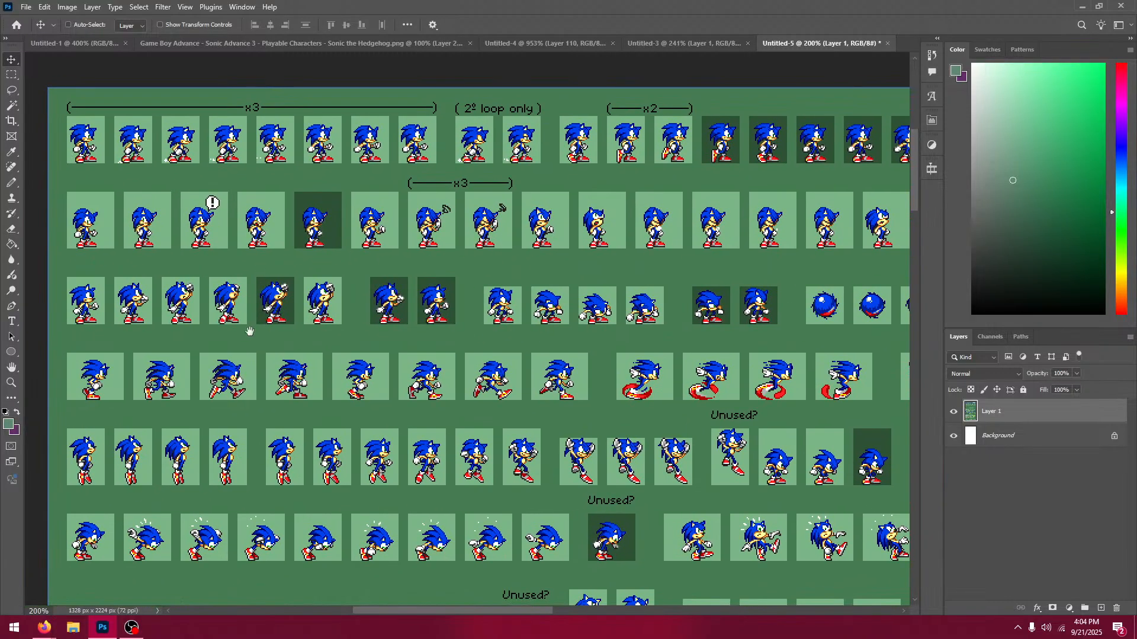
drag(712, 368, 345, 278)
drag(670, 312, 358, 306)
drag(782, 370, 726, 368)
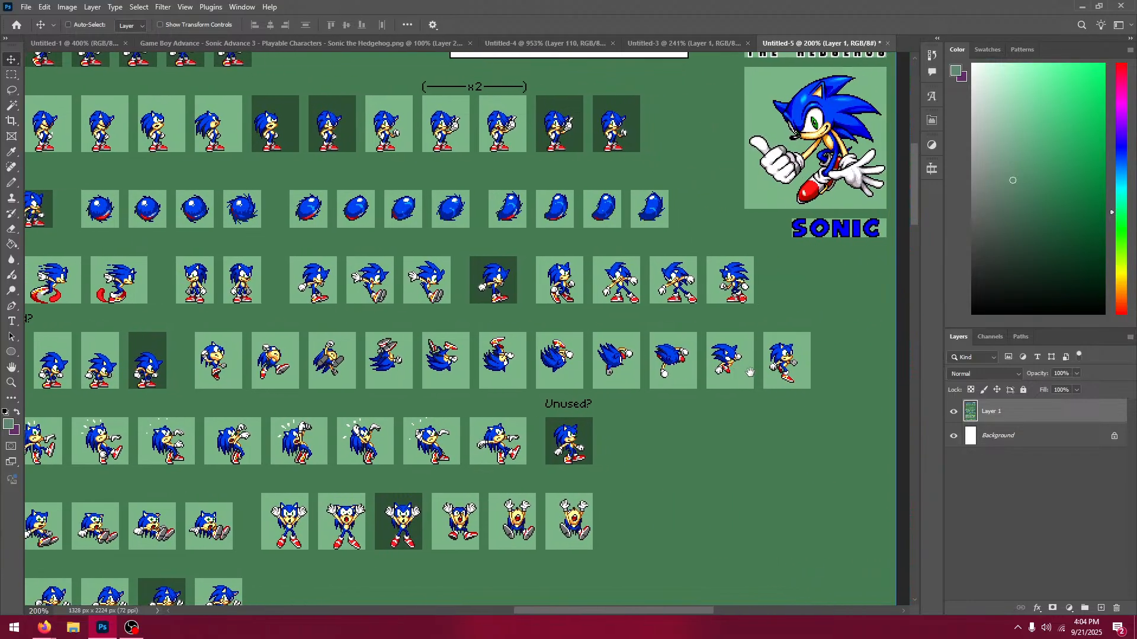
drag(175, 351, 287, 355)
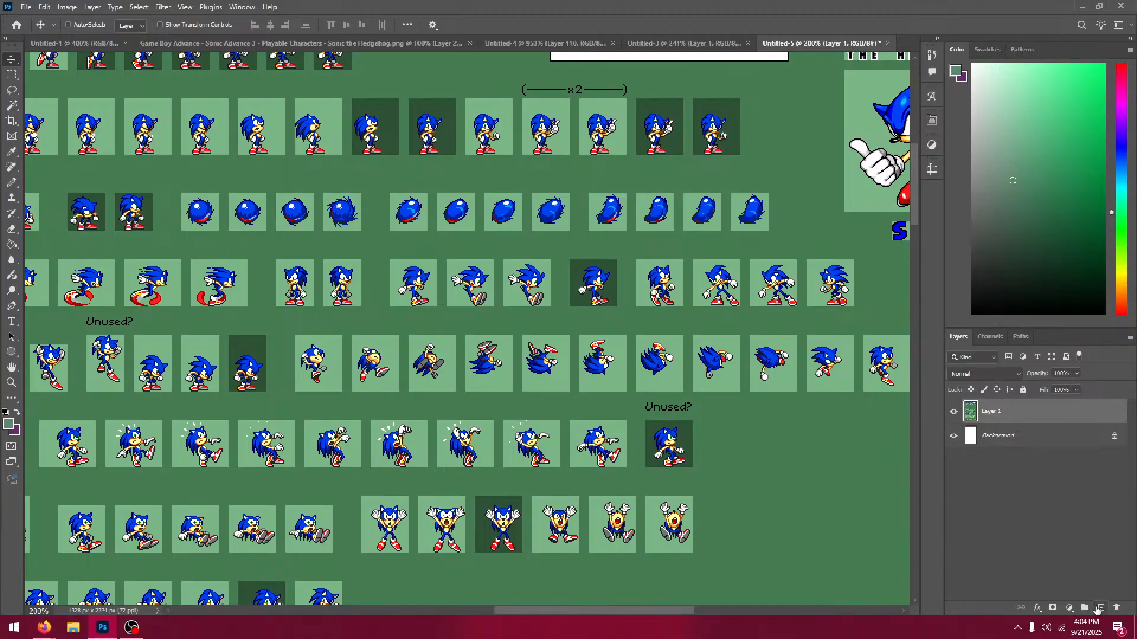
Step: Add a new layer above the pasted sprite sheet and fill it entirely with magenta
click(1099, 608)
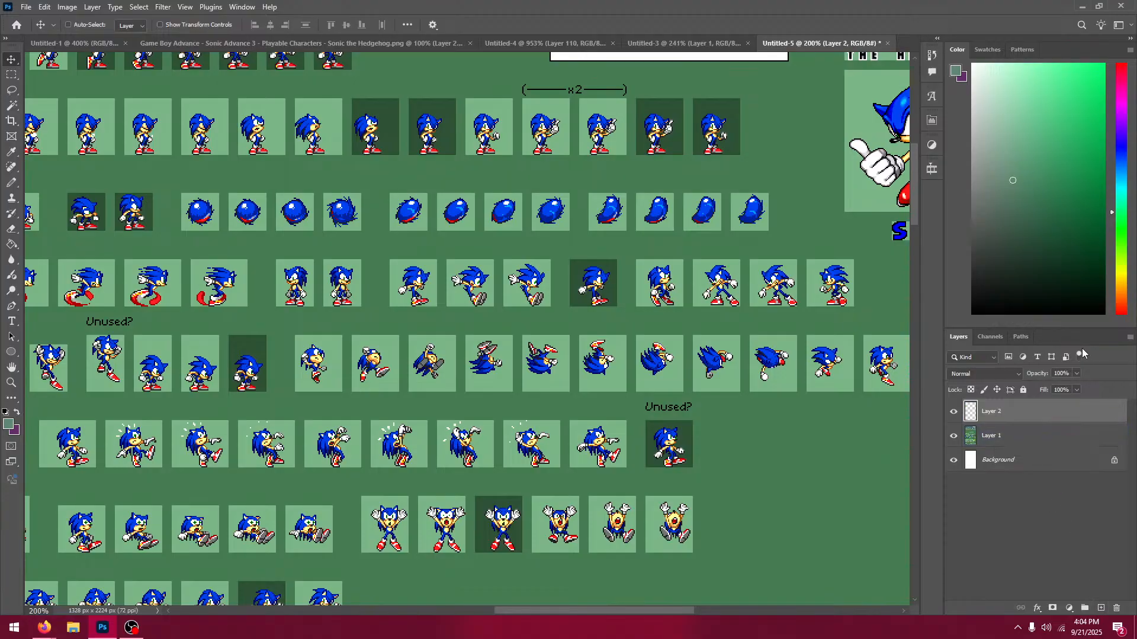
click(12, 105)
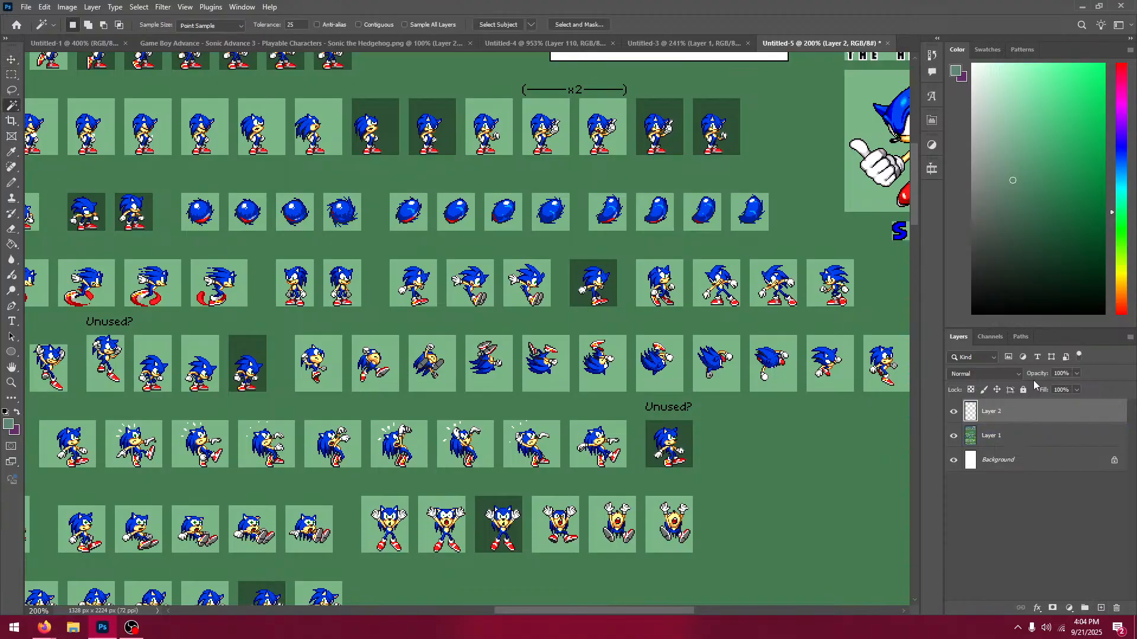
click(1123, 107)
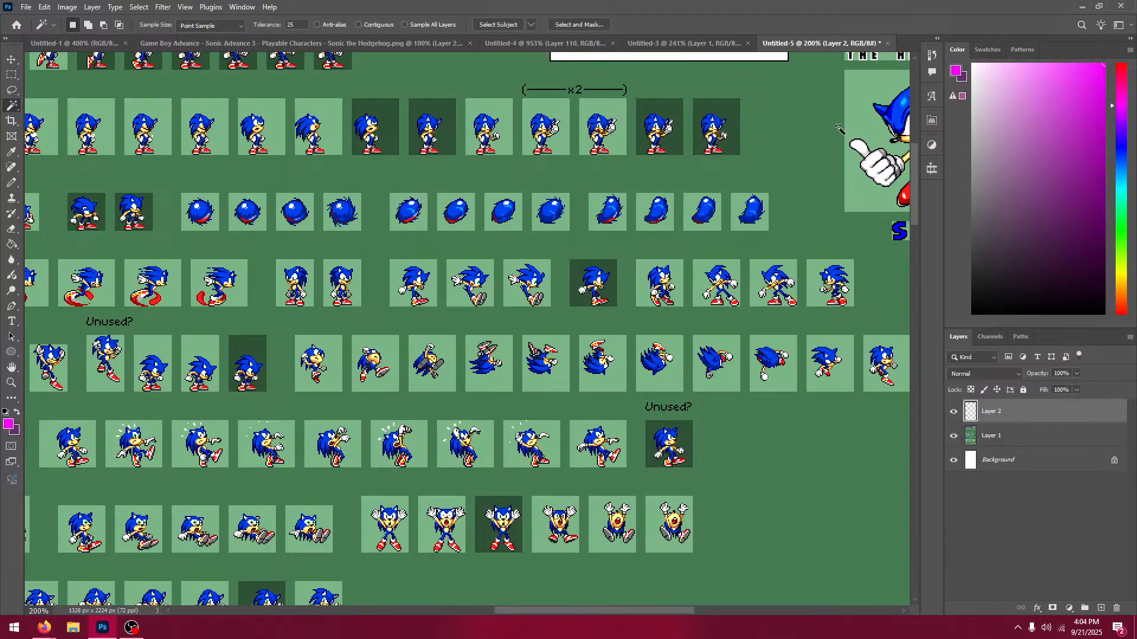
click(12, 245)
click(729, 419)
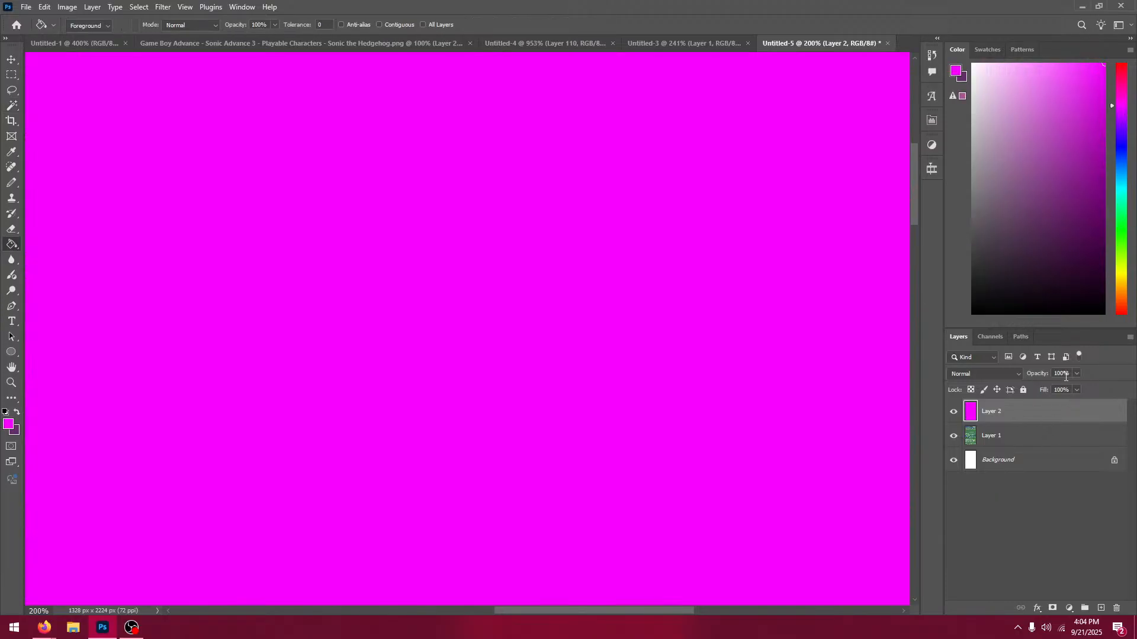
Step: Set the magenta layer's opacity to 50% and merge it with the sprite sheet layer
text(50)
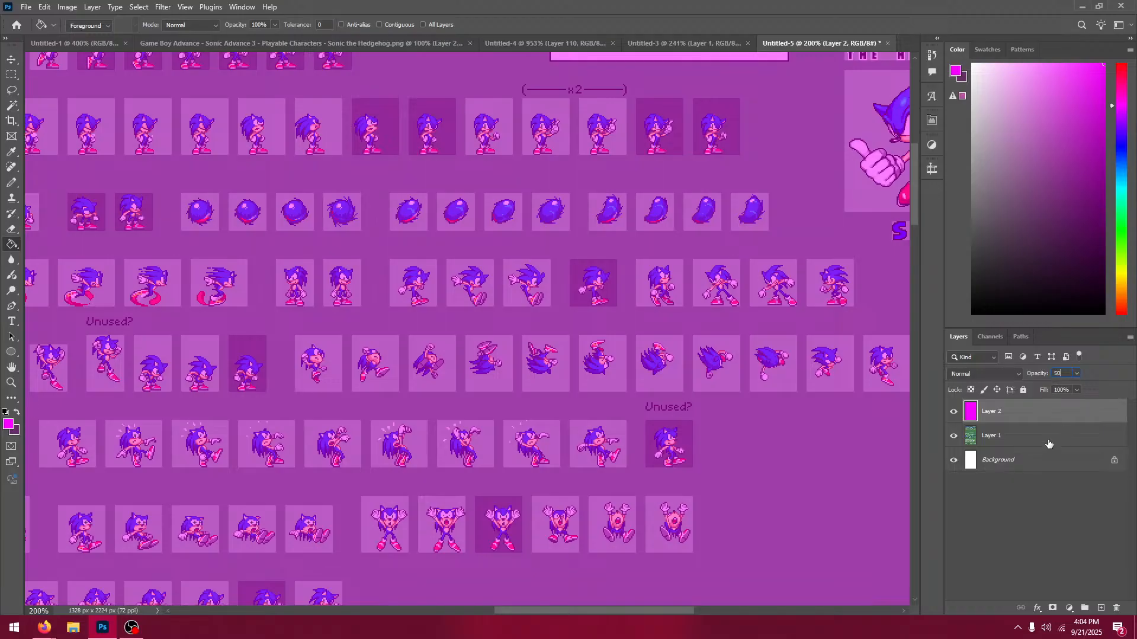
shift+click(1048, 444)
right_click(1048, 444)
click(1099, 255)
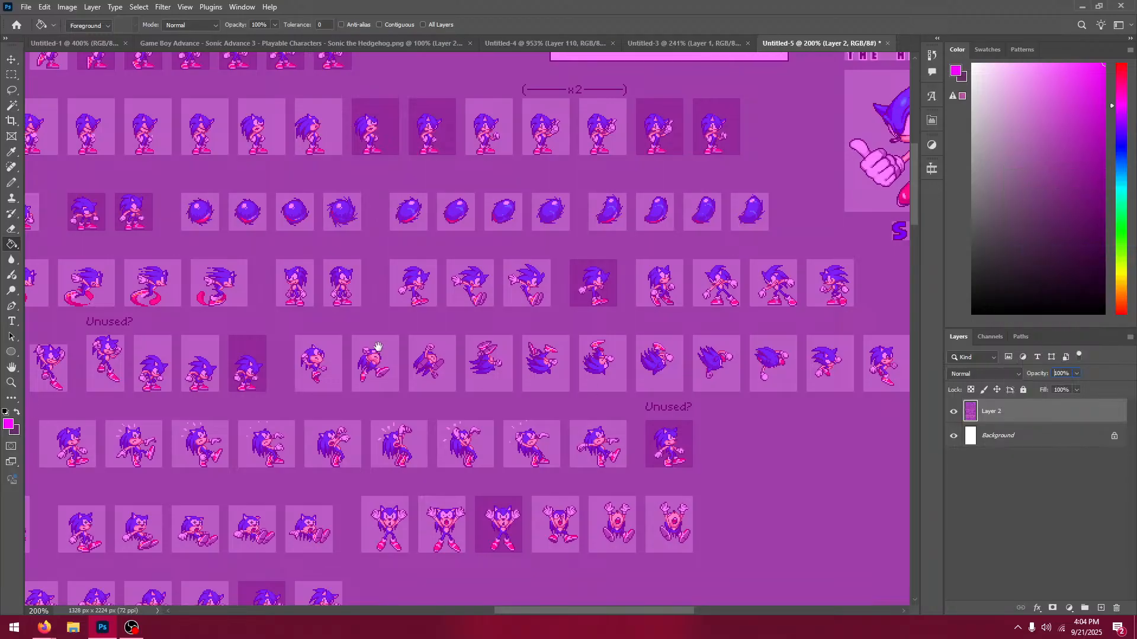
Step: Fill the light sprite boxes on the tinted sheet with the green background colour sampled from the Sonic Advance 3 sheet
mouse_move(378, 346)
mouse_down()
mouse_move(464, 316)
mouse_move(456, 328)
mouse_up()
scroll(456, 327, up, 4)
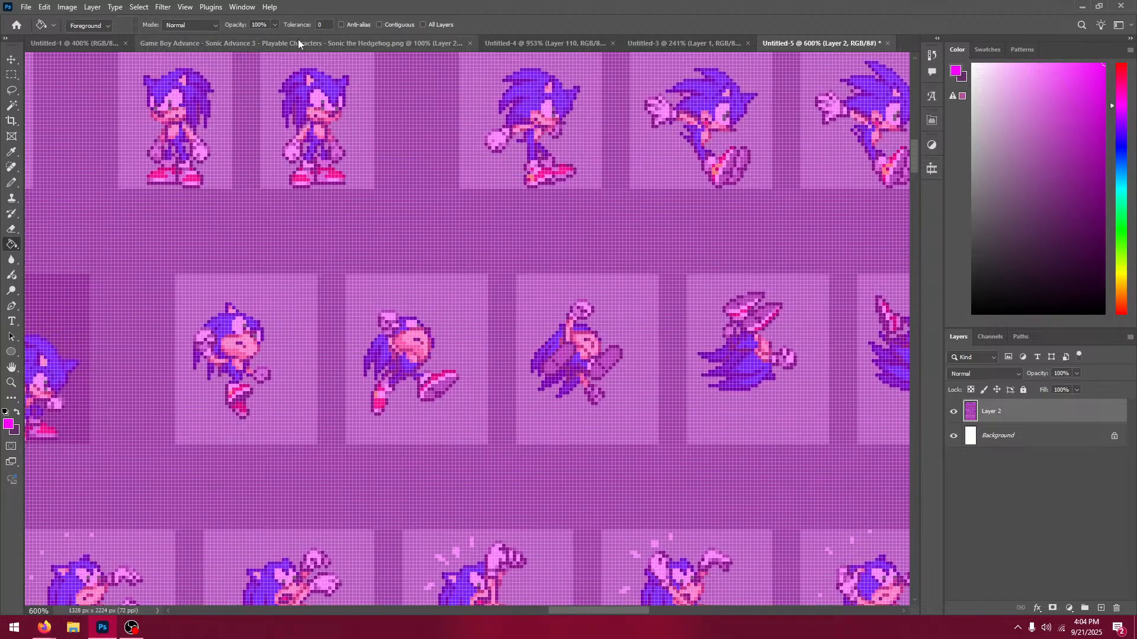
click(298, 43)
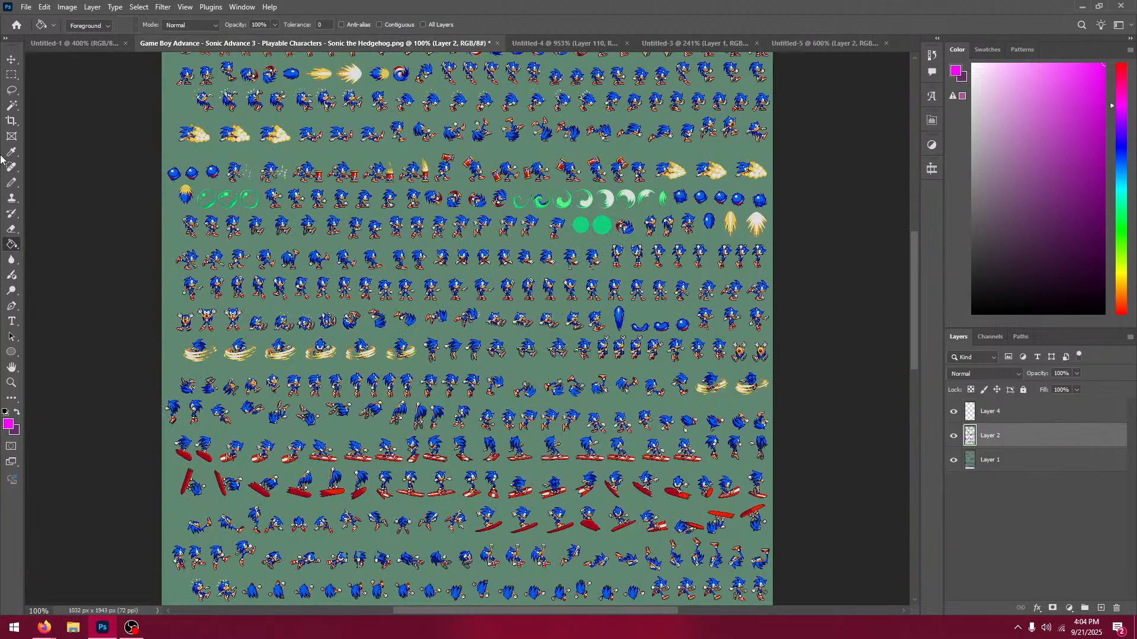
key(i)
scroll(413, 312, up, 3)
click(412, 311)
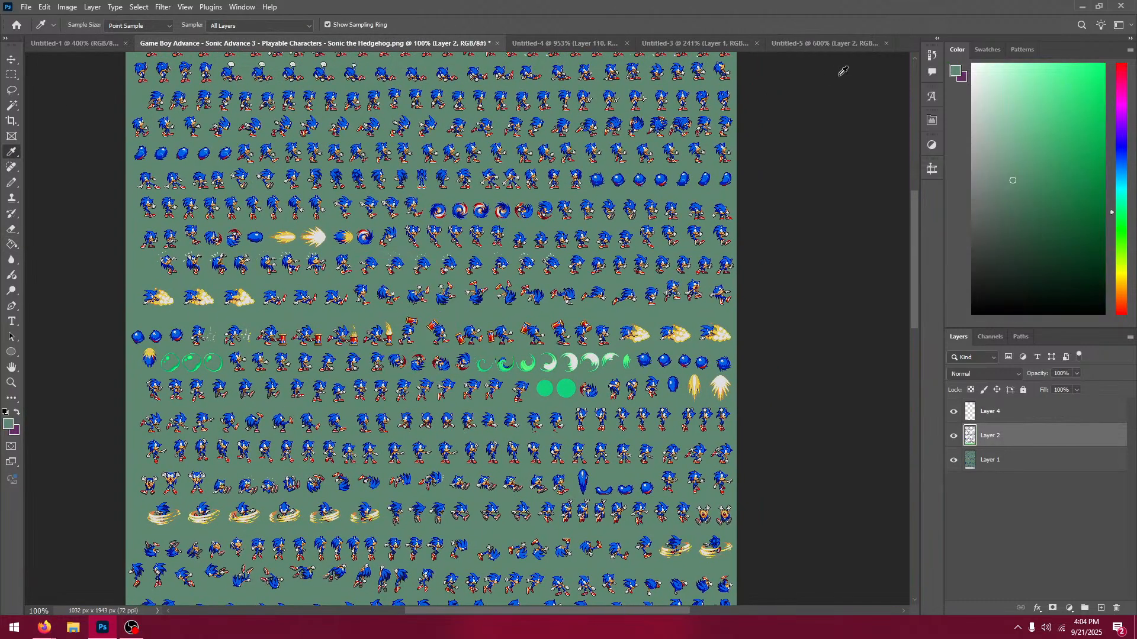
click(826, 44)
click(11, 244)
click(293, 393)
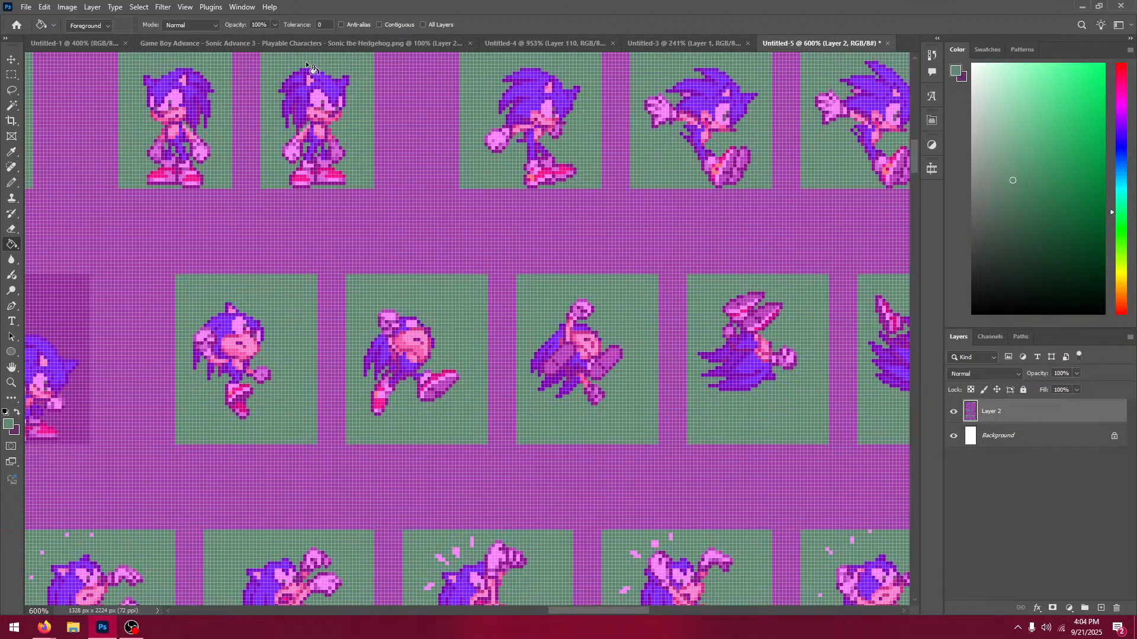
Step: Copy the standing Sonic from the Sonic Advance 3 sheet's upper-right corner into the tinted sheet, placing it just above the tumbling sprites
click(302, 44)
click(11, 74)
scroll(363, 397, up, 5)
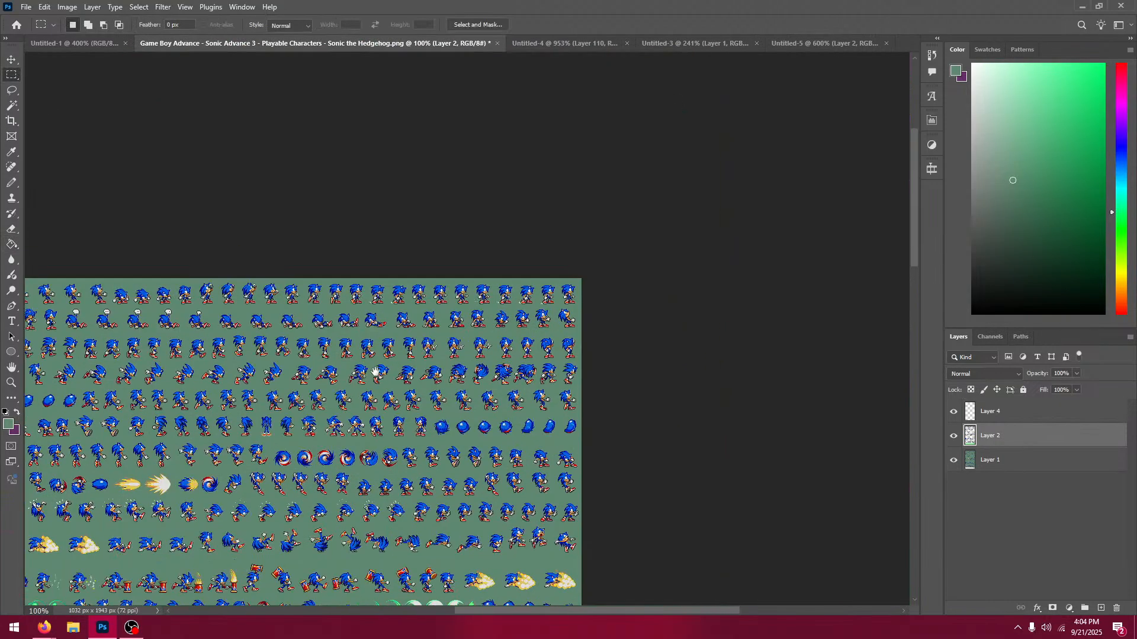
key(ctrl+plus)
key(ctrl+plus)
key(ctrl+plus)
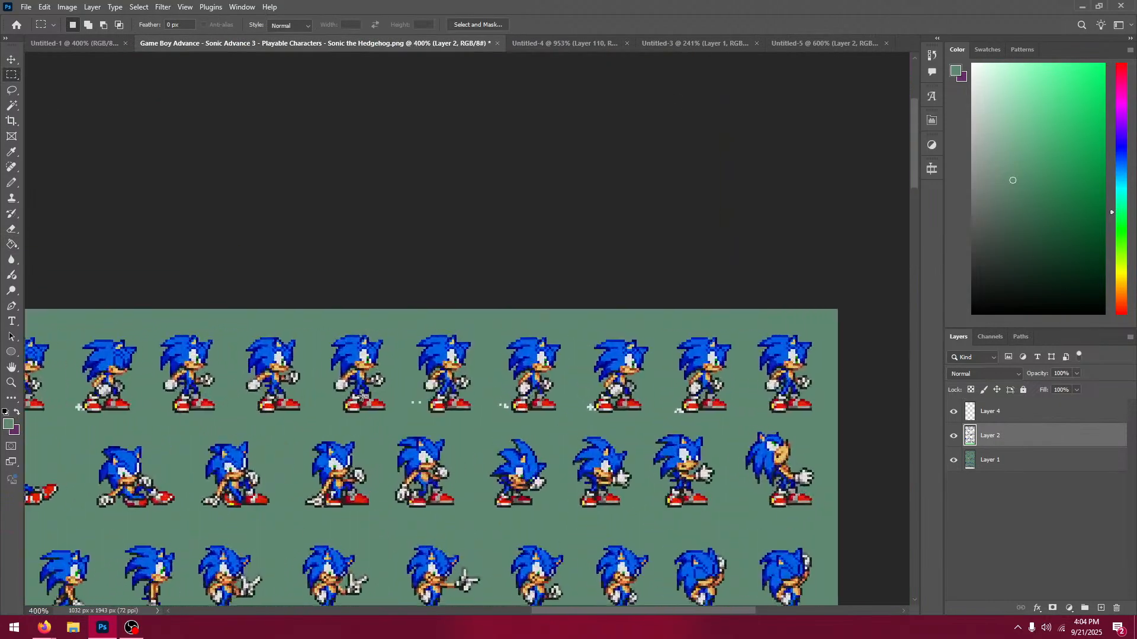
drag(841, 305, 740, 414)
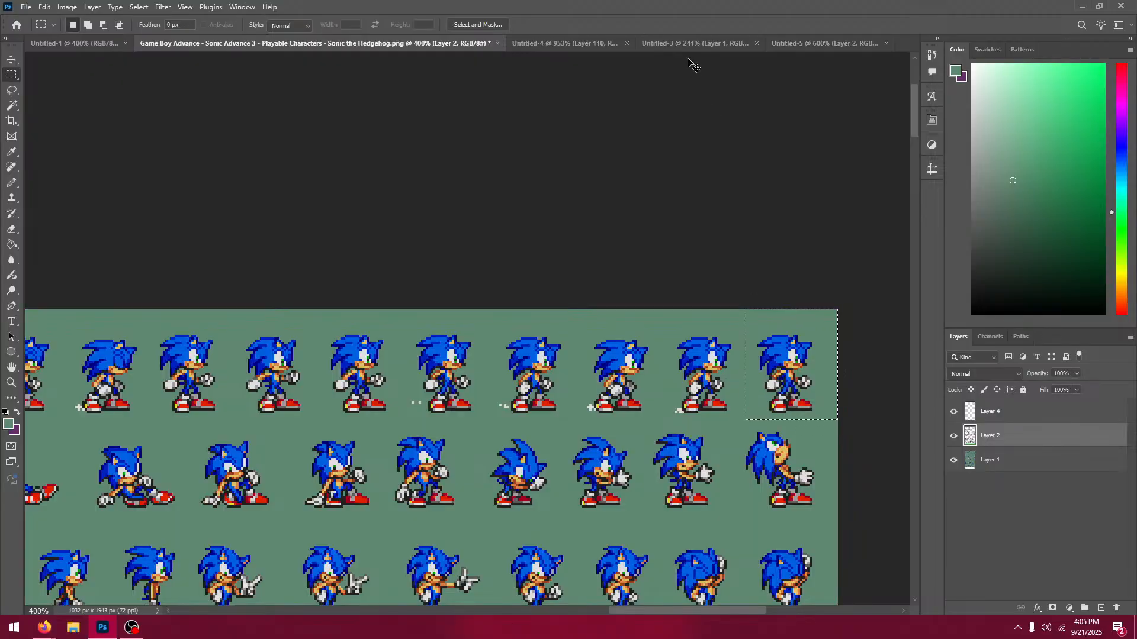
click(773, 44)
key(ctrl+v)
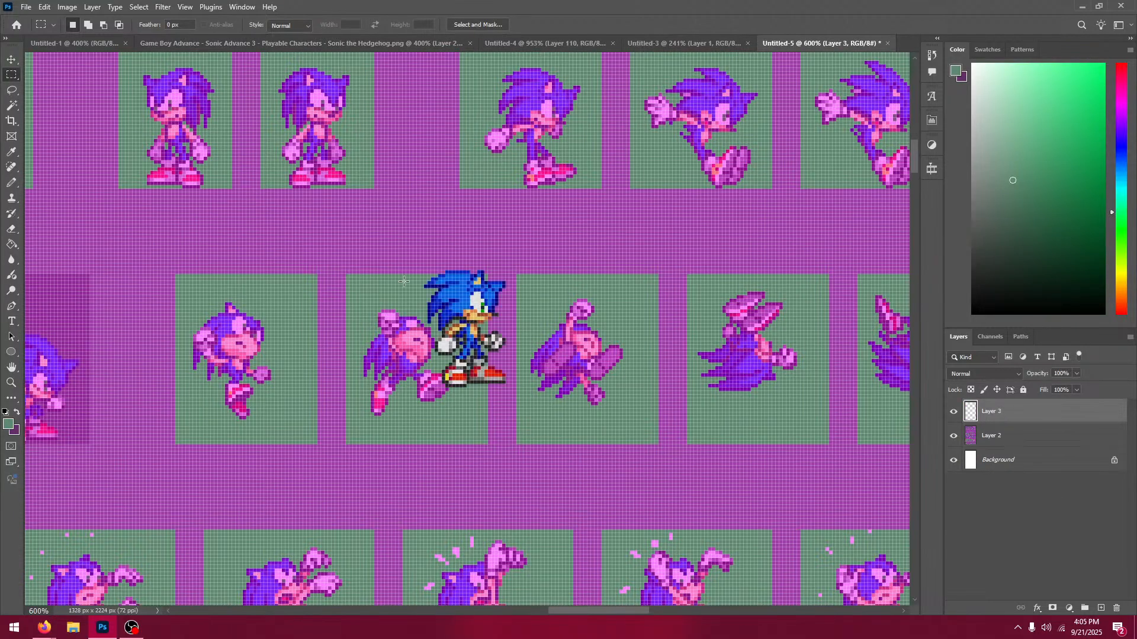
click(12, 59)
drag(421, 269, 292, 200)
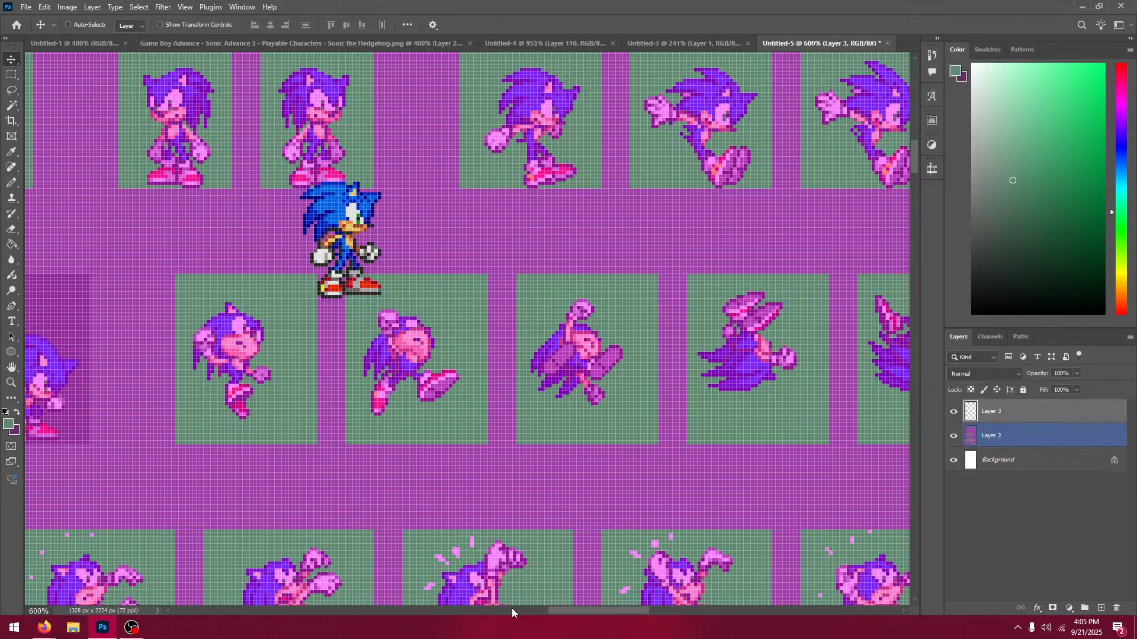
Step: Recolour the lightest pink areas on Layer 2 with the off-white sampled from the standing reference sprite's eye
click(997, 436)
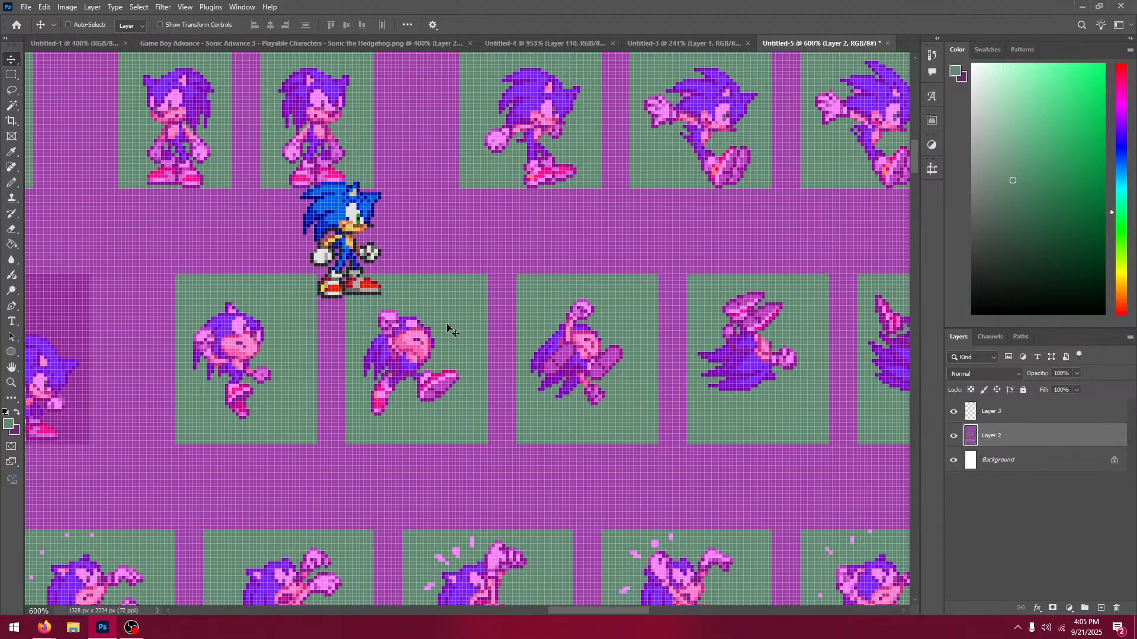
click(8, 165)
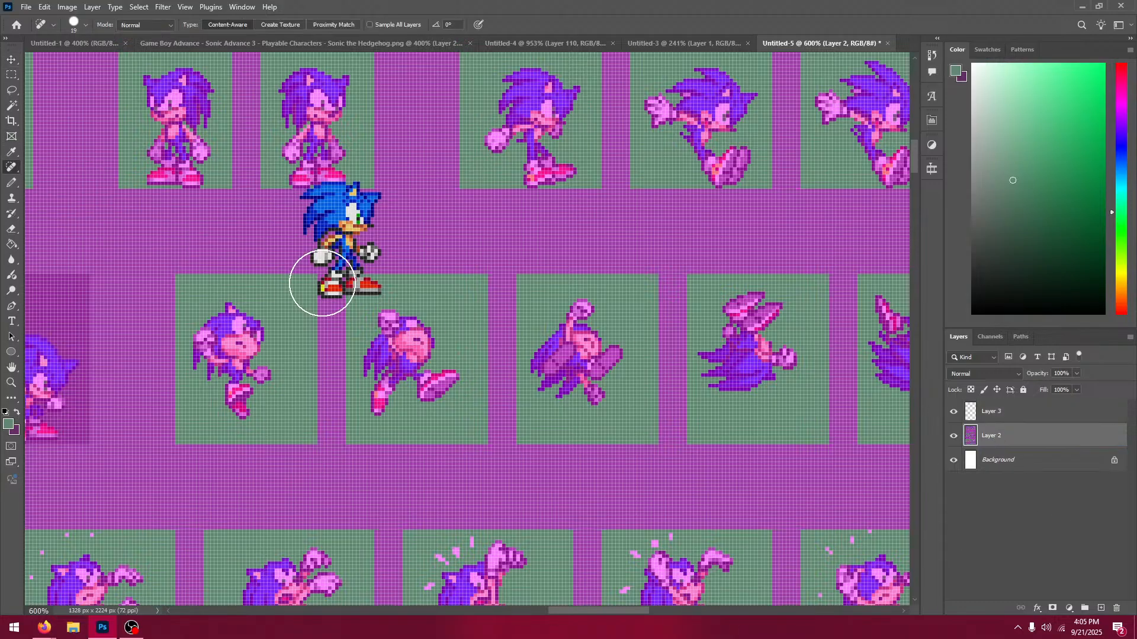
click(7, 154)
key(ctrl+plus)
key(ctrl+plus)
key(ctrl+plus)
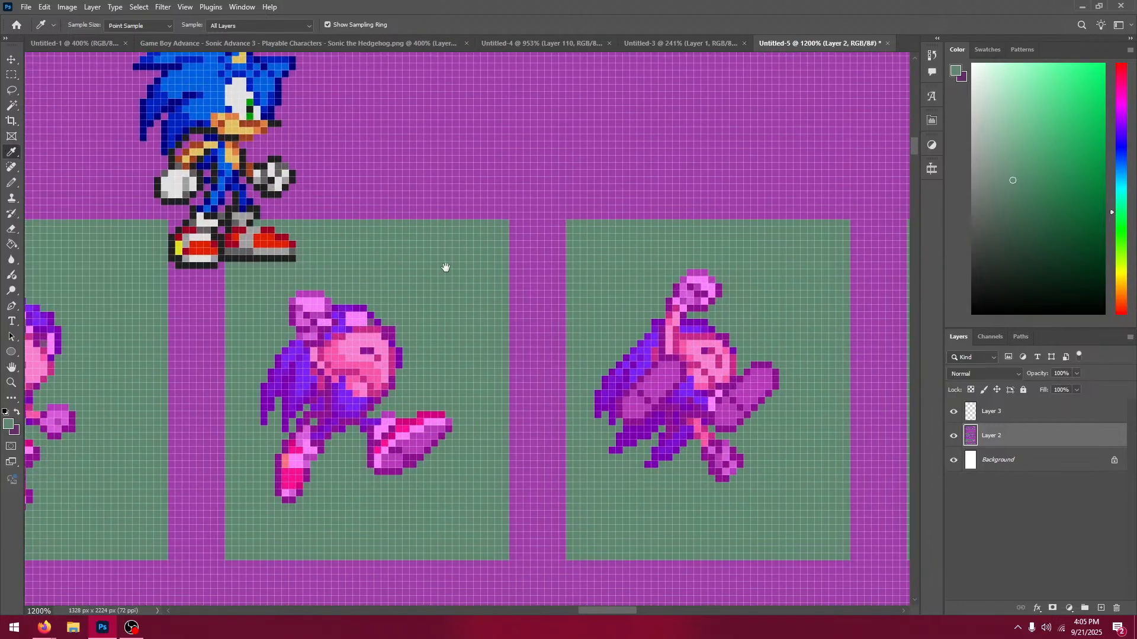
drag(446, 267, 825, 290)
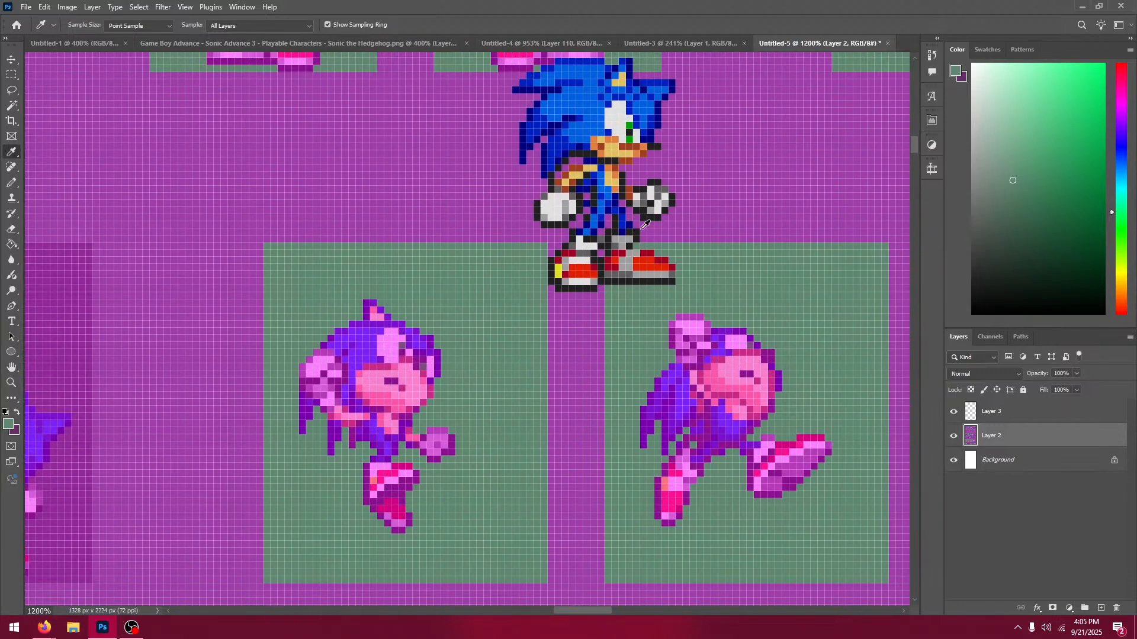
click(621, 103)
click(11, 243)
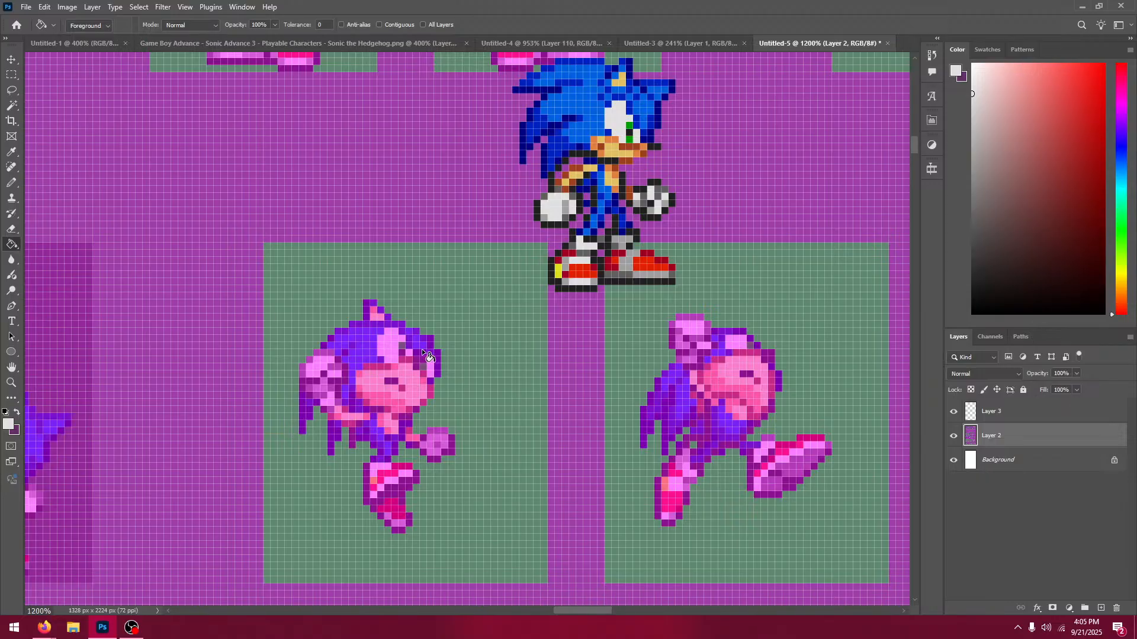
click(393, 347)
Step: Recolour the mid-pink and darker pink shading of the gloves and shoes with the light and dark greys sampled from the reference sprite's glove
click(12, 152)
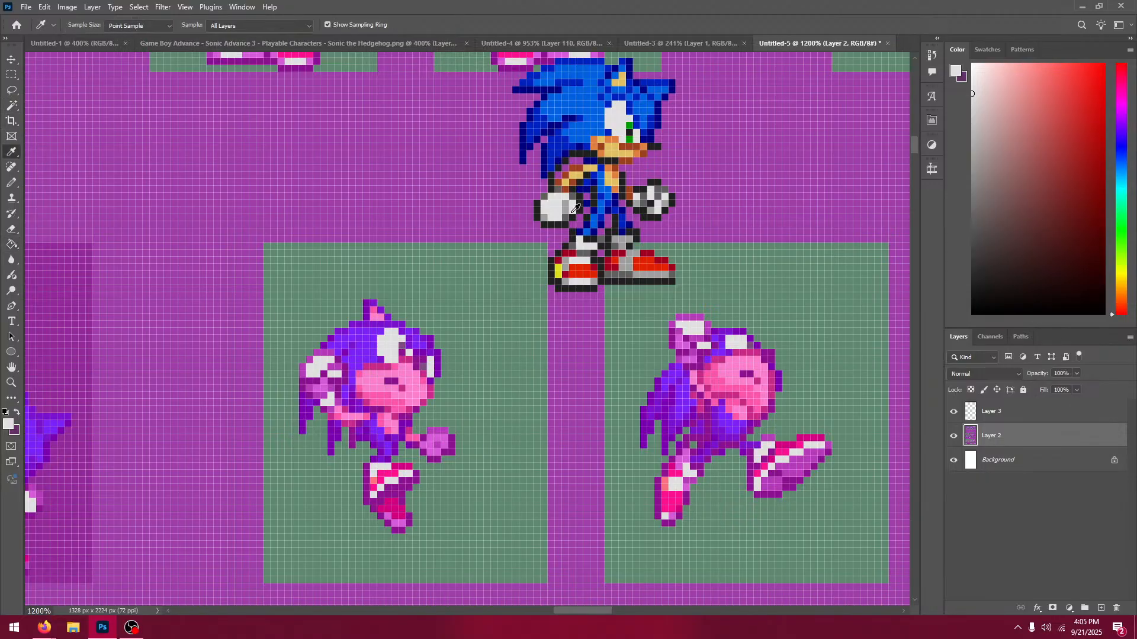
click(567, 210)
click(12, 244)
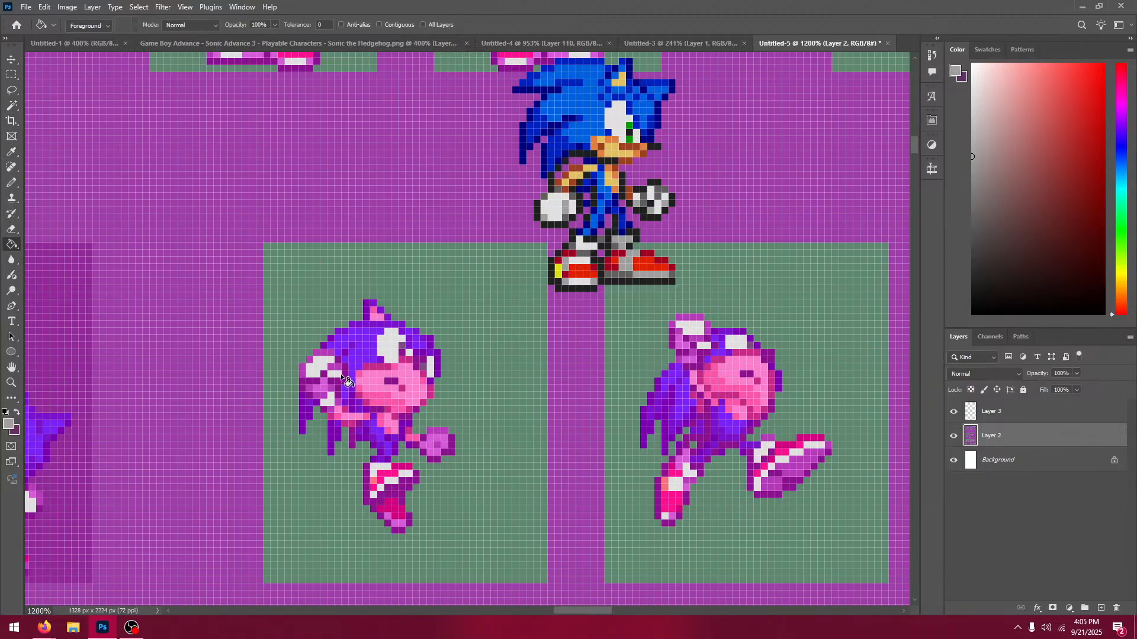
click(317, 391)
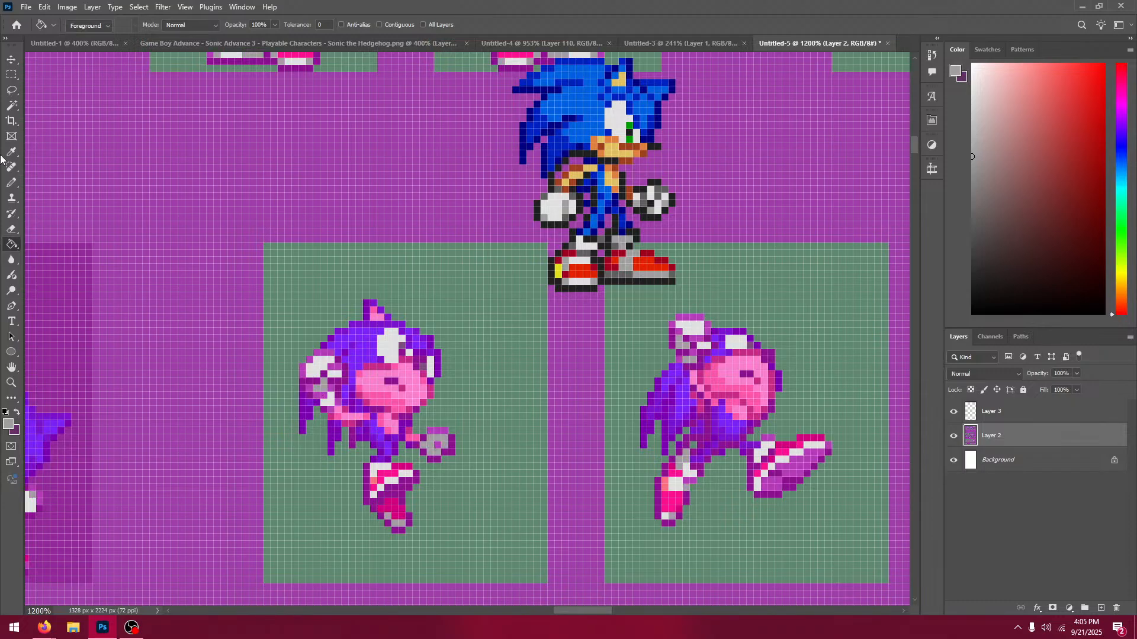
click(11, 155)
click(578, 208)
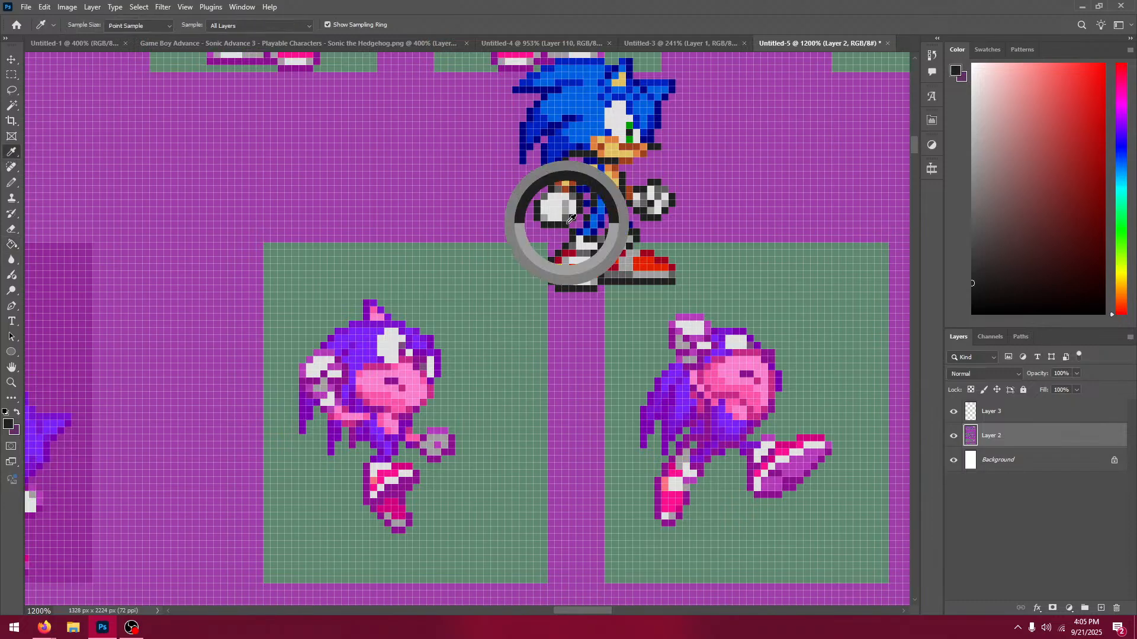
click(11, 244)
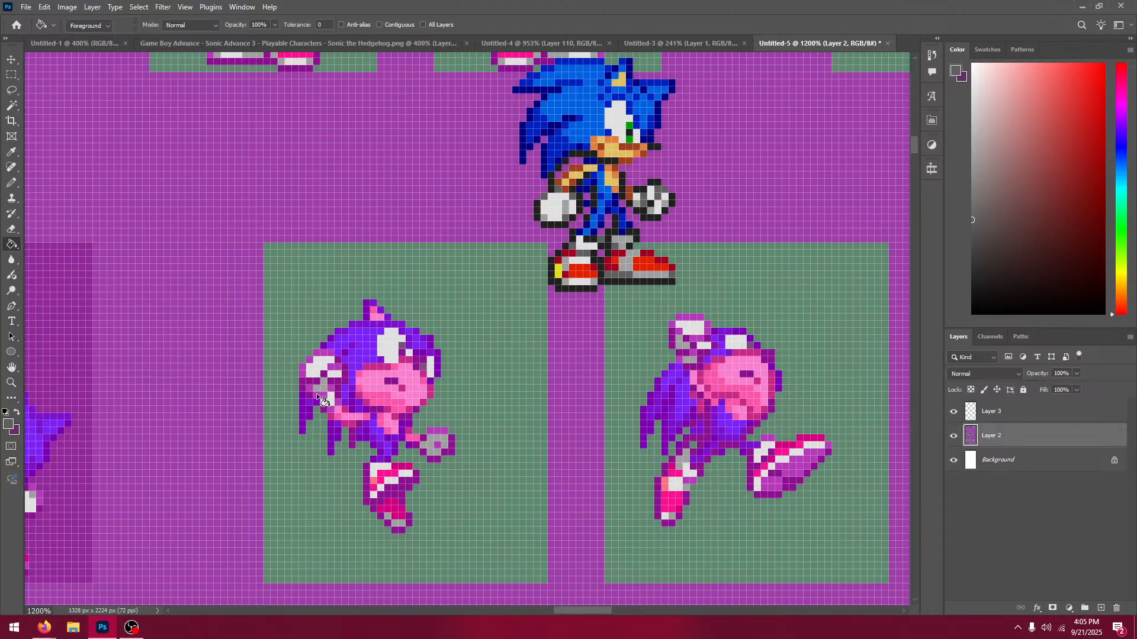
mouse_move(45, 627)
click(62, 577)
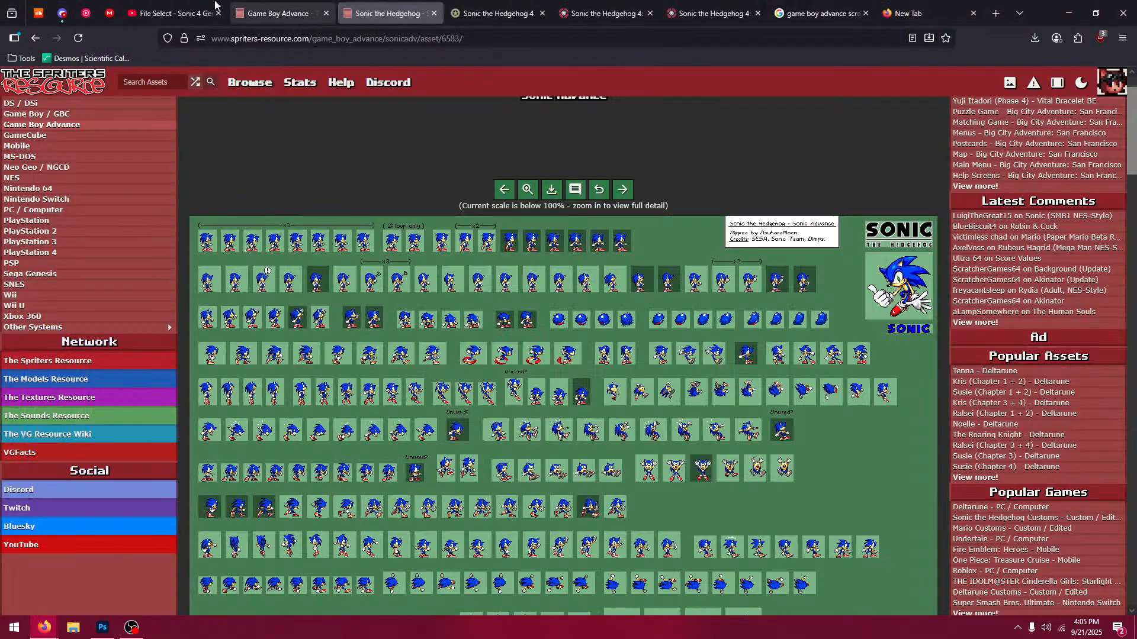
click(184, 13)
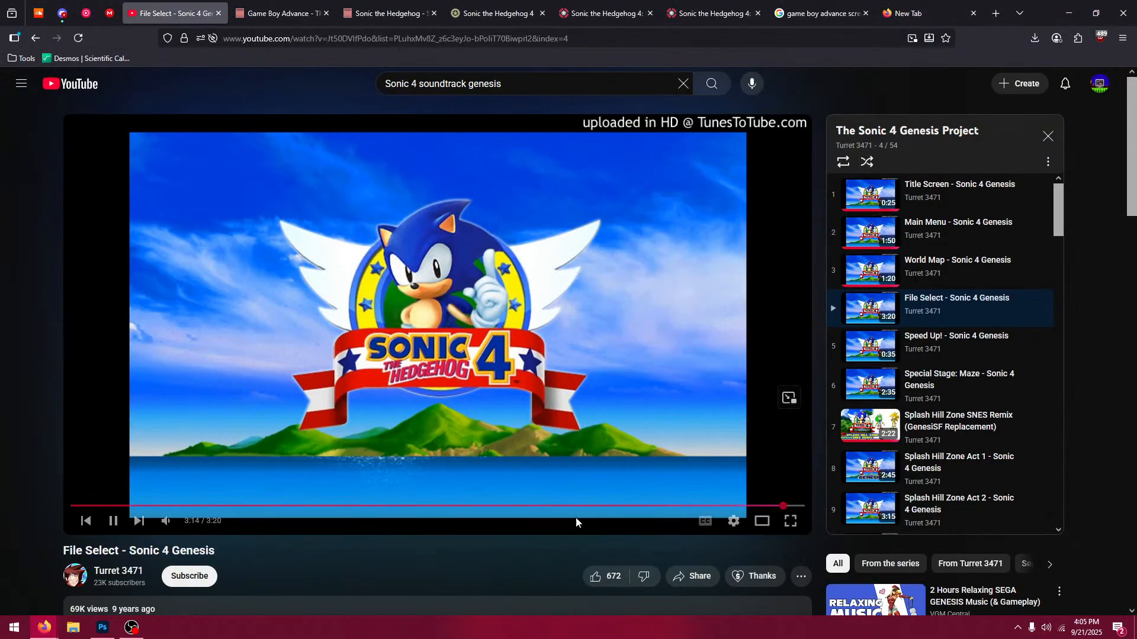
click(103, 627)
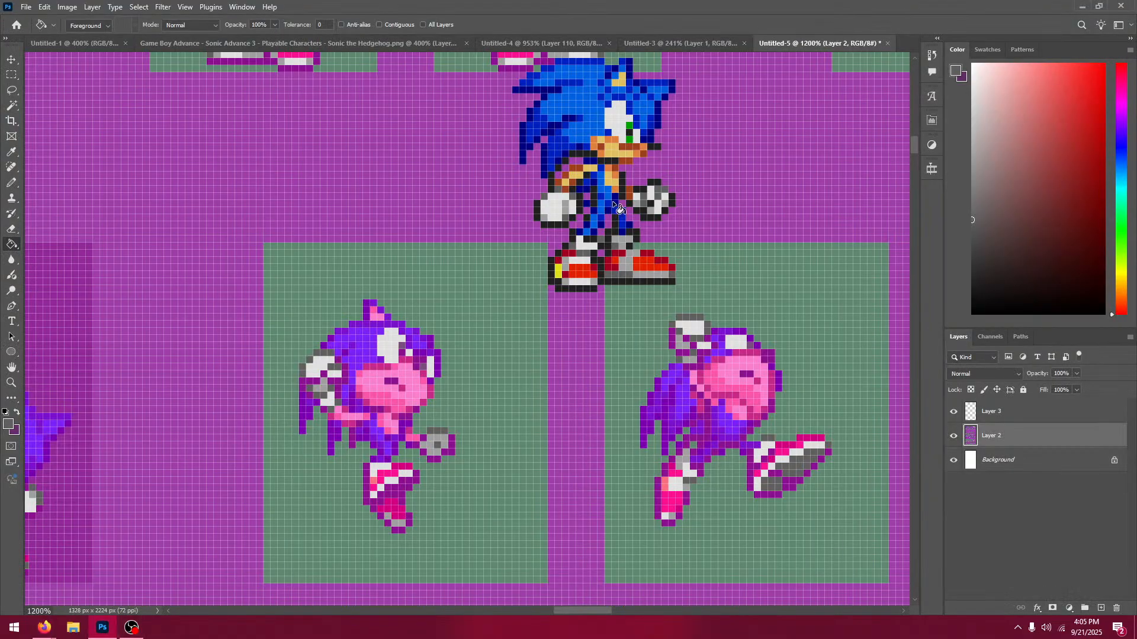
Step: Recolour the dark purple outlines on Layer 2 with the near-black sampled from the outline below the reference sprite's muzzle
click(12, 151)
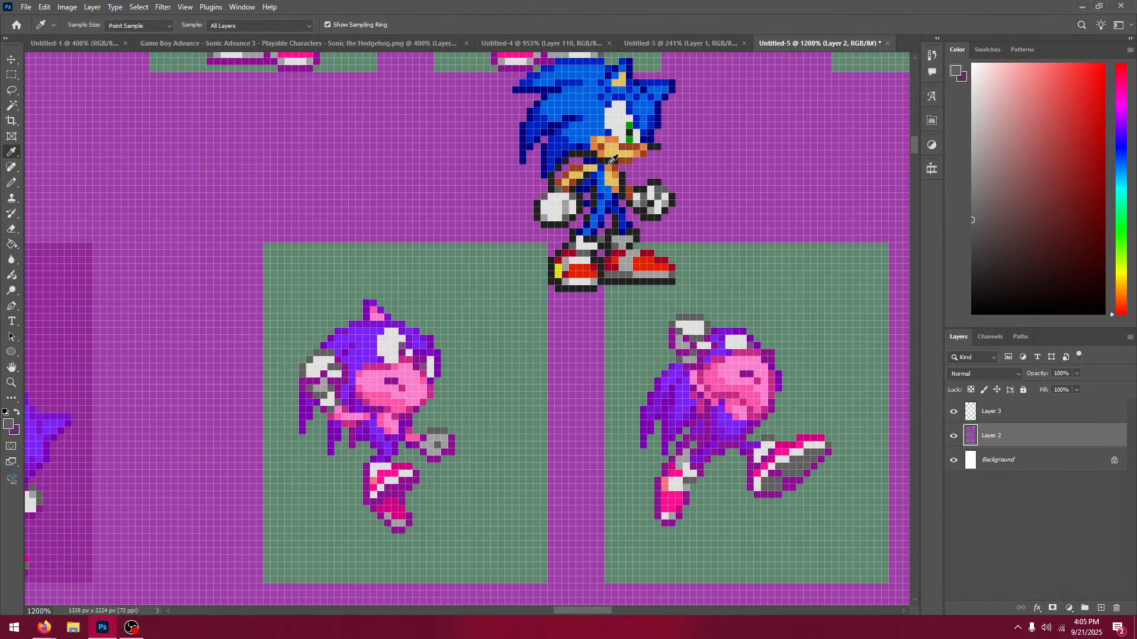
click(613, 160)
click(11, 244)
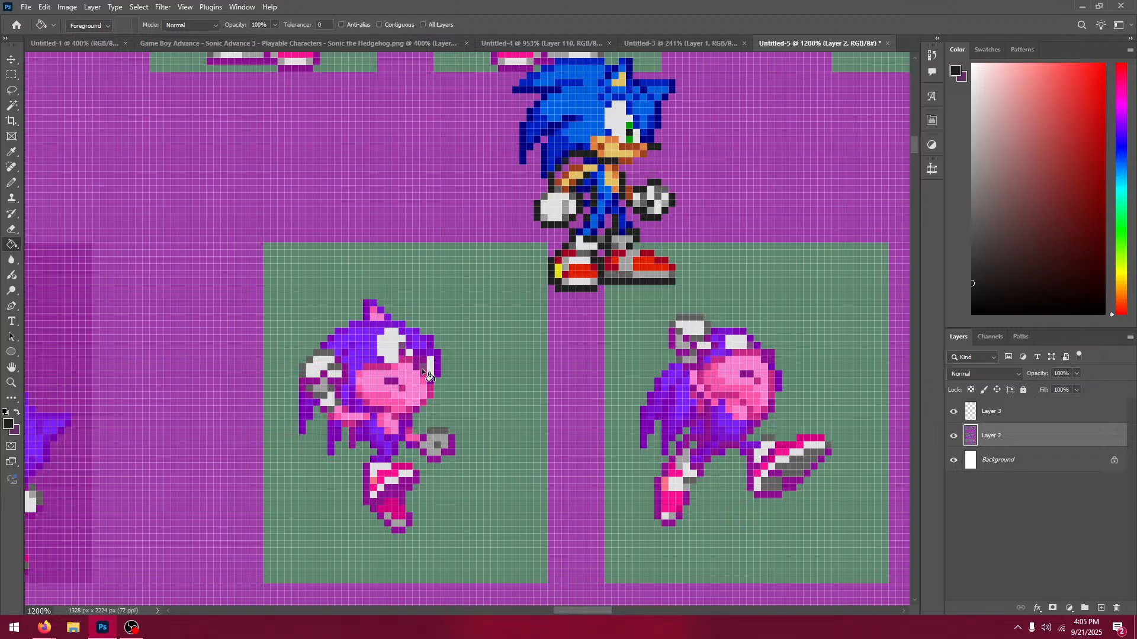
click(412, 368)
Step: Recolour the brightest purple fur areas with the bright blue sampled from the reference sprite's head
click(11, 154)
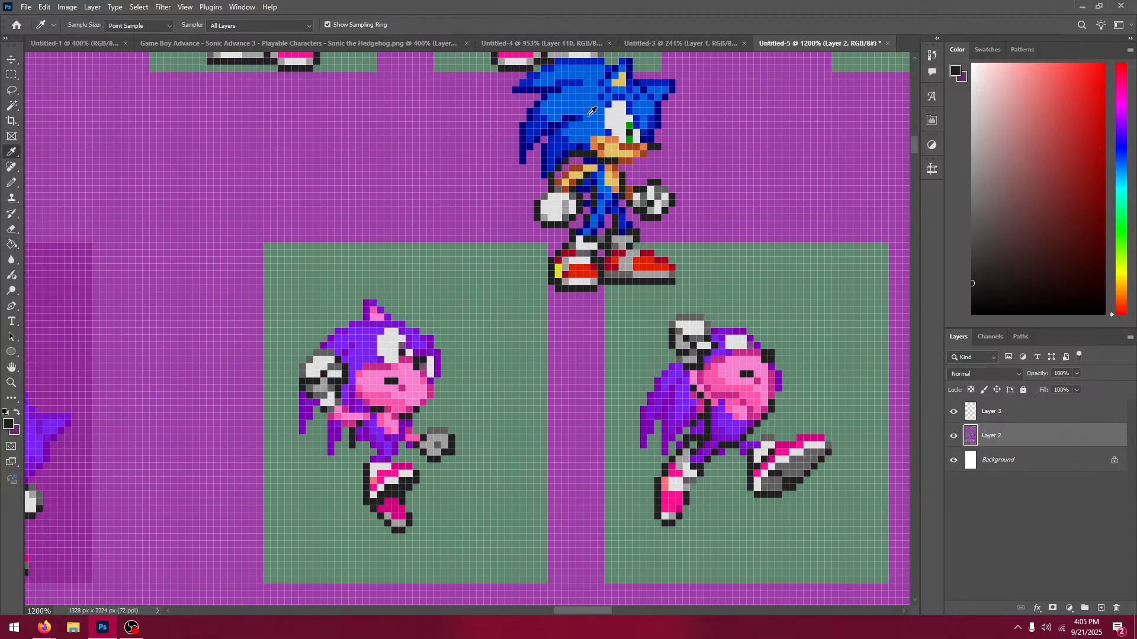
click(589, 114)
click(16, 243)
click(352, 375)
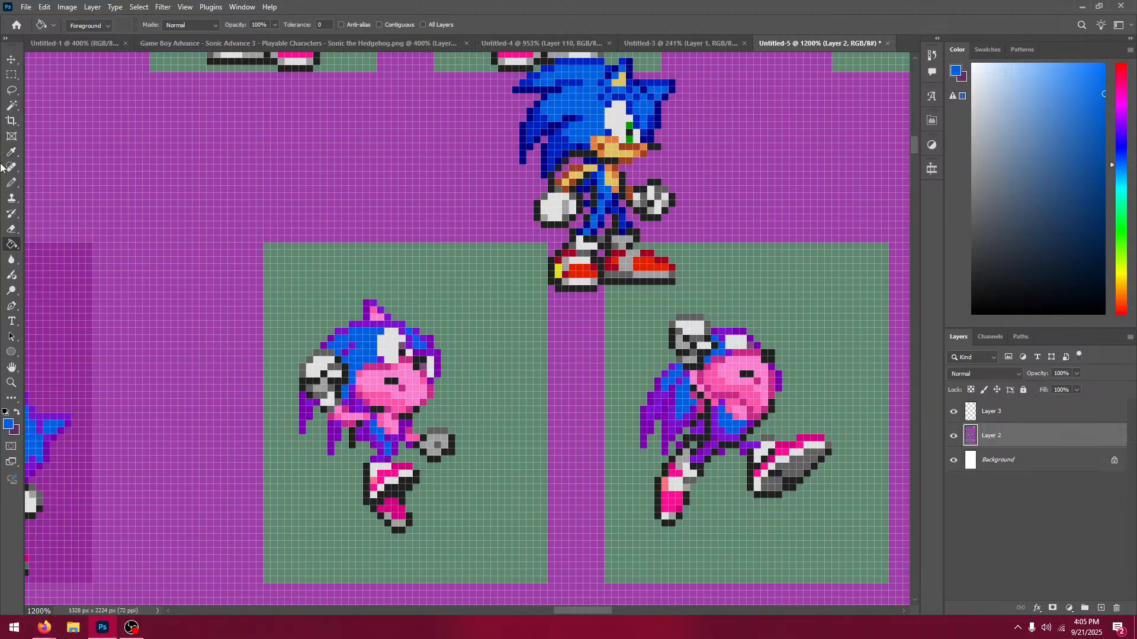
Step: Recolour the medium purple fur shading with the medium blue sampled from the reference sprite's rear quills
click(11, 153)
click(533, 131)
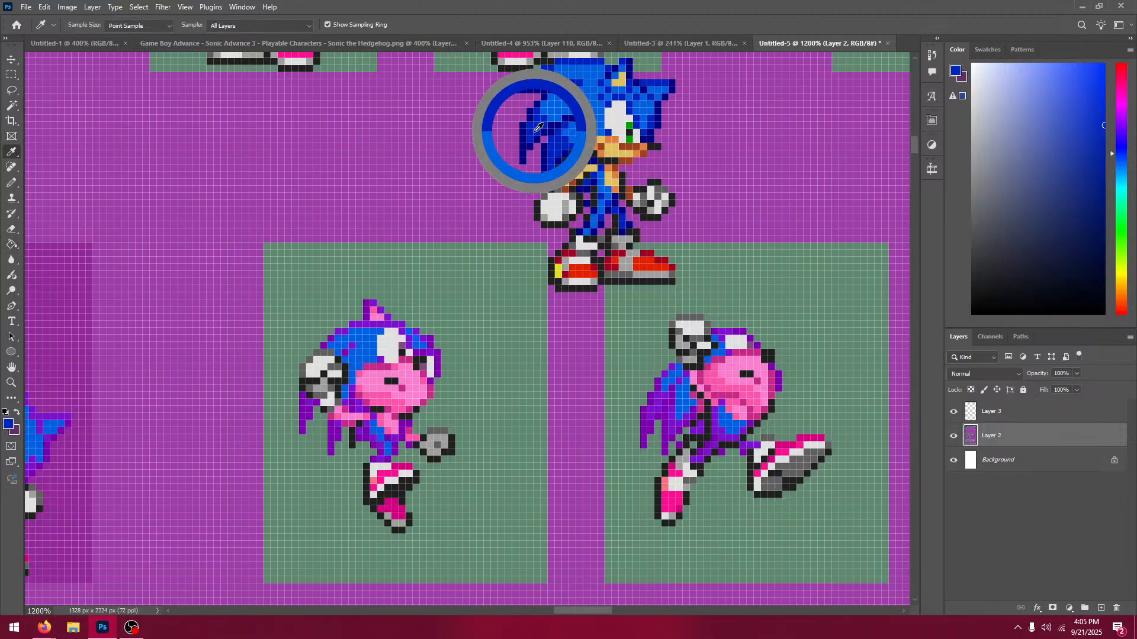
click(11, 244)
click(312, 406)
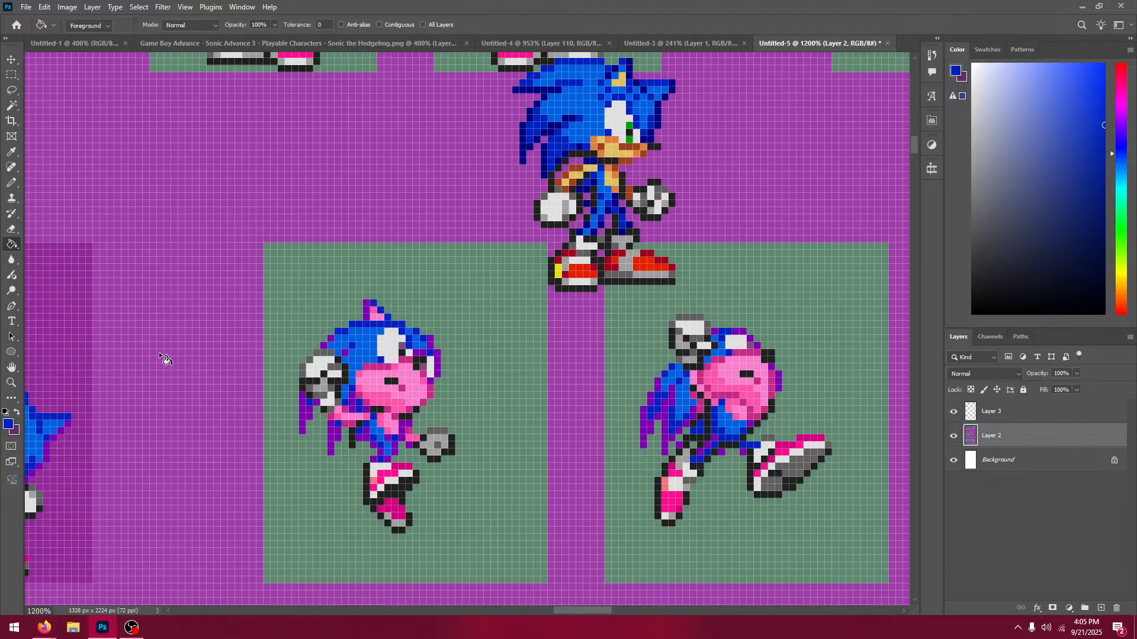
Step: Recolour the remaining purple fur edges with the darkest blue sampled from the reference sprite's quill edge
click(11, 153)
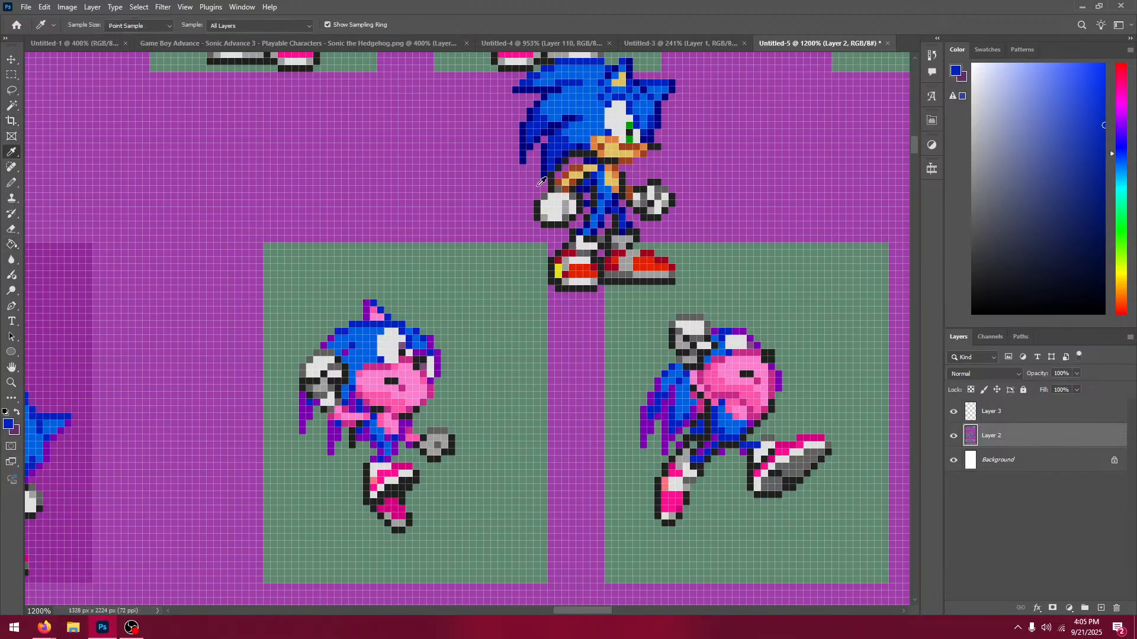
click(523, 149)
click(12, 243)
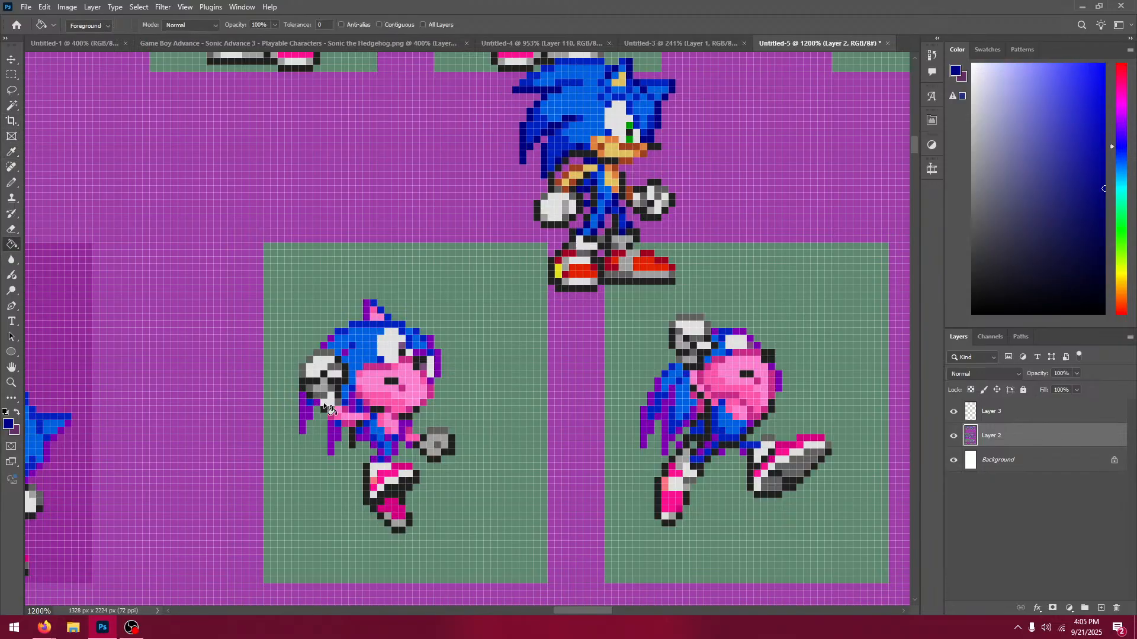
click(312, 419)
Step: Recolour the light pink skin of the muzzle, chest and arms with the tan sampled from the reference sprite's muzzle
click(12, 153)
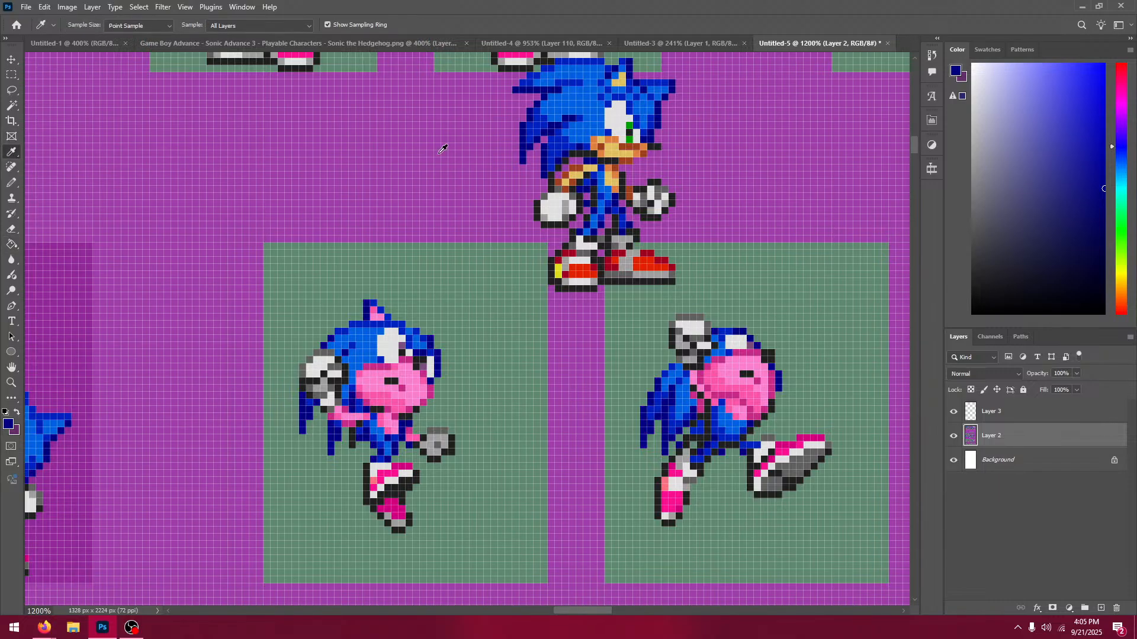
click(614, 159)
click(11, 244)
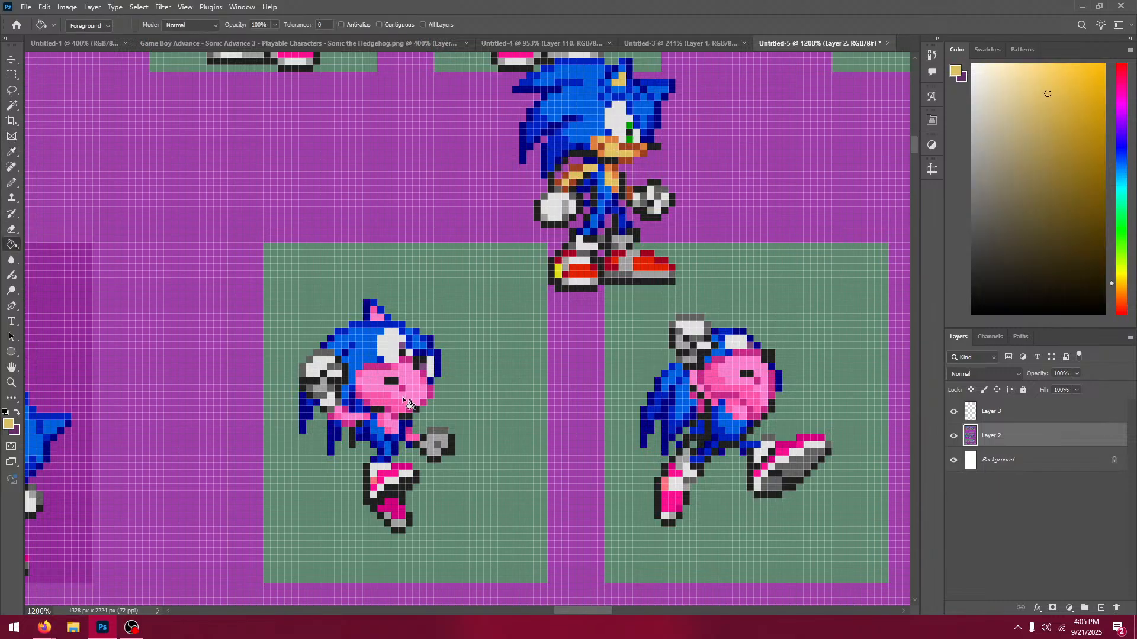
click(403, 396)
Step: Recolour the medium pink skin shading with the orange sampled from the reference sprite's muzzle
click(11, 153)
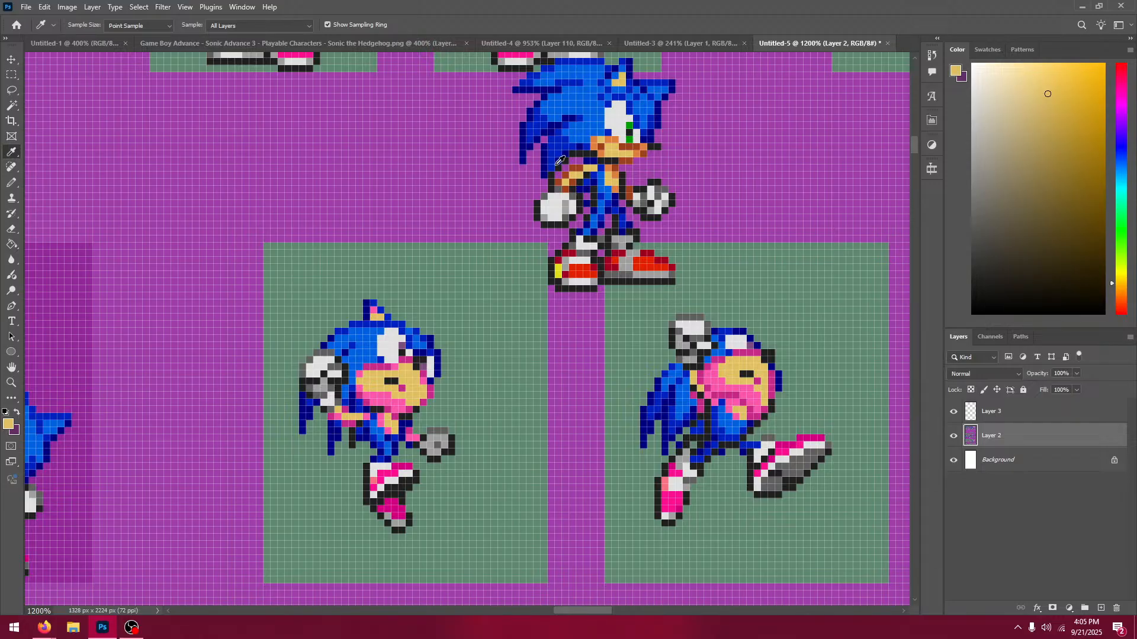
click(606, 150)
click(11, 243)
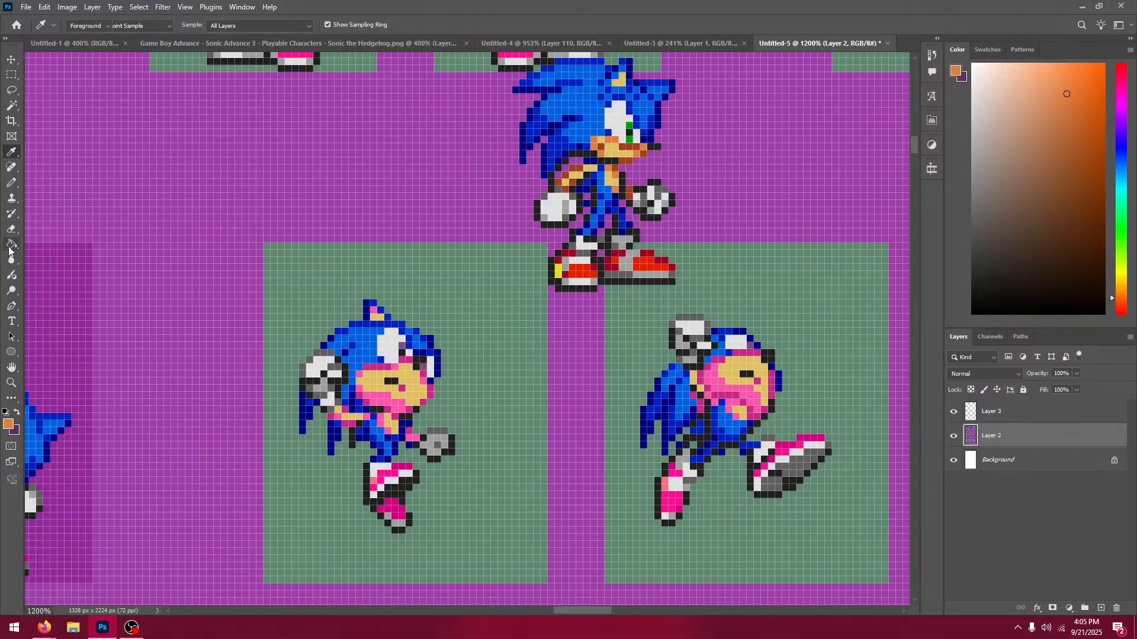
click(403, 416)
Step: Recolour the dark pink skin edges with the reddish brown sampled from the edge of the reference sprite's muzzle
click(13, 151)
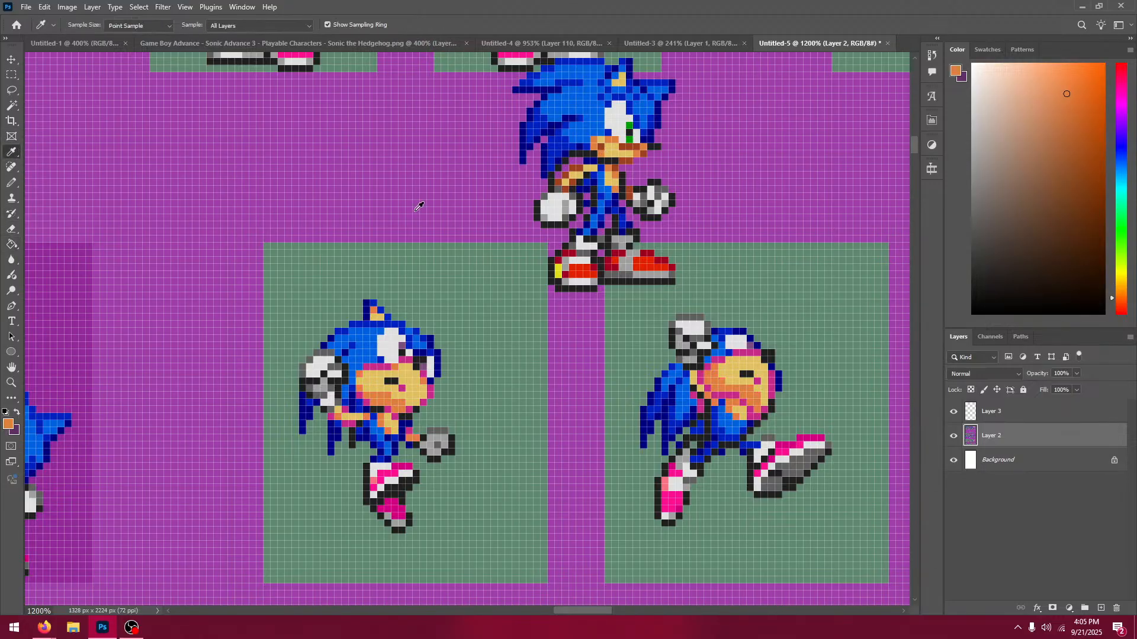
click(628, 144)
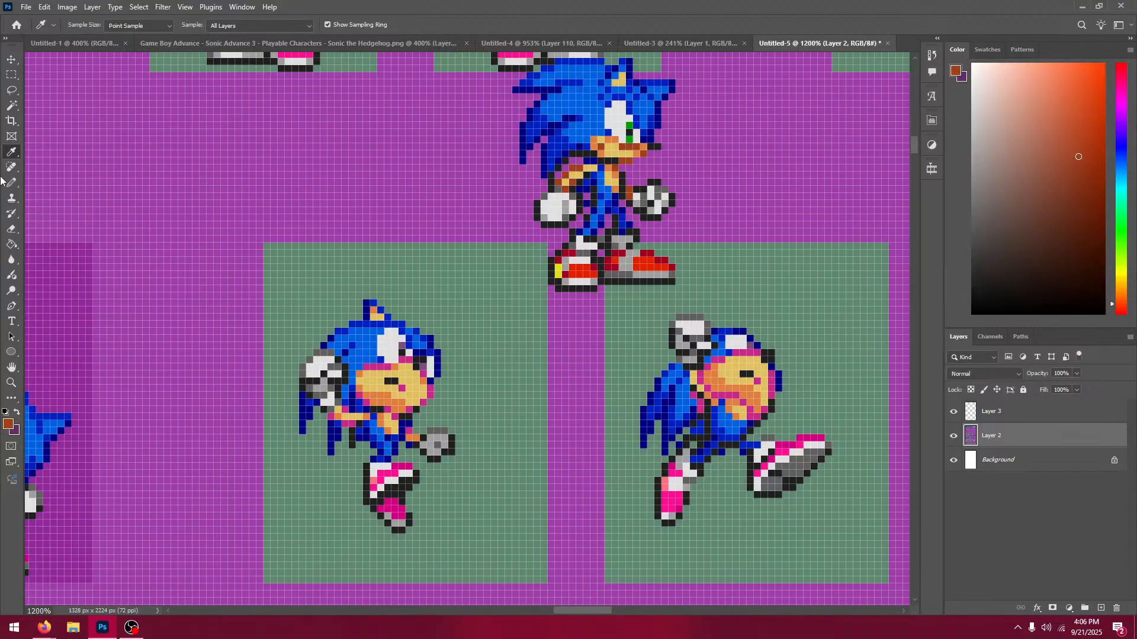
click(11, 244)
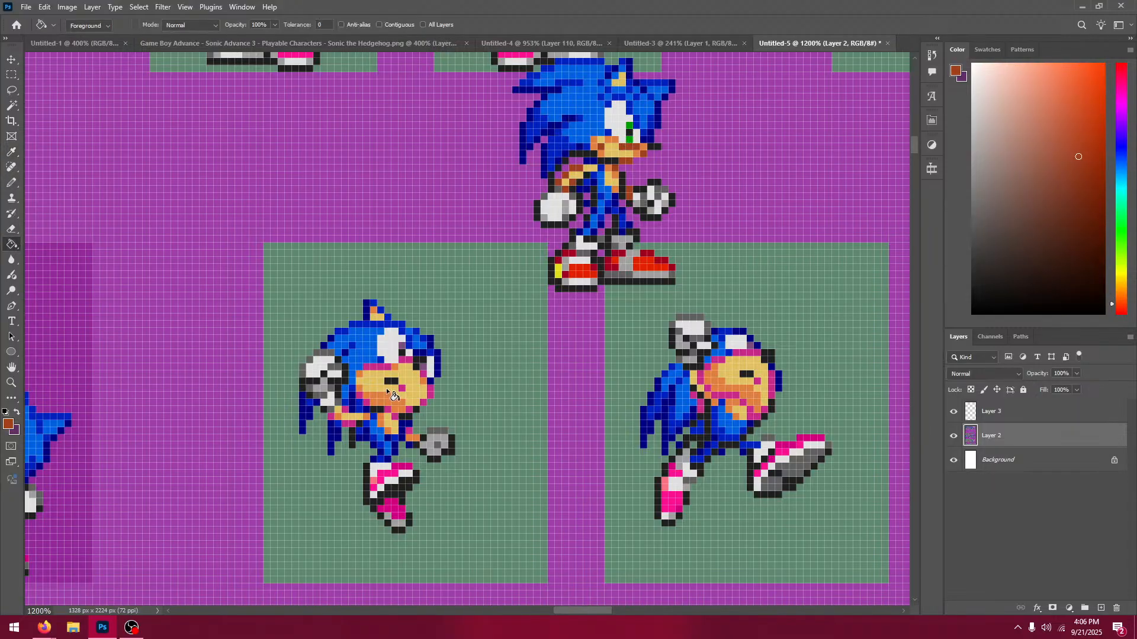
Step: Recolour the bright pink shoe areas with the red sampled from the reference sprite's shoe
click(13, 151)
click(605, 260)
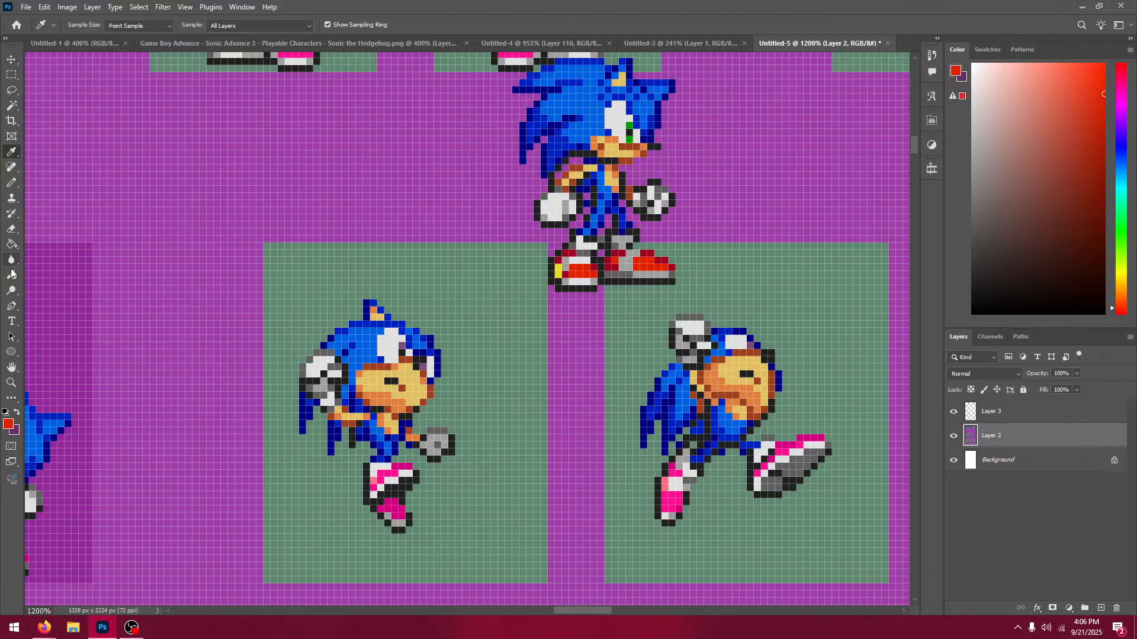
click(11, 244)
click(392, 477)
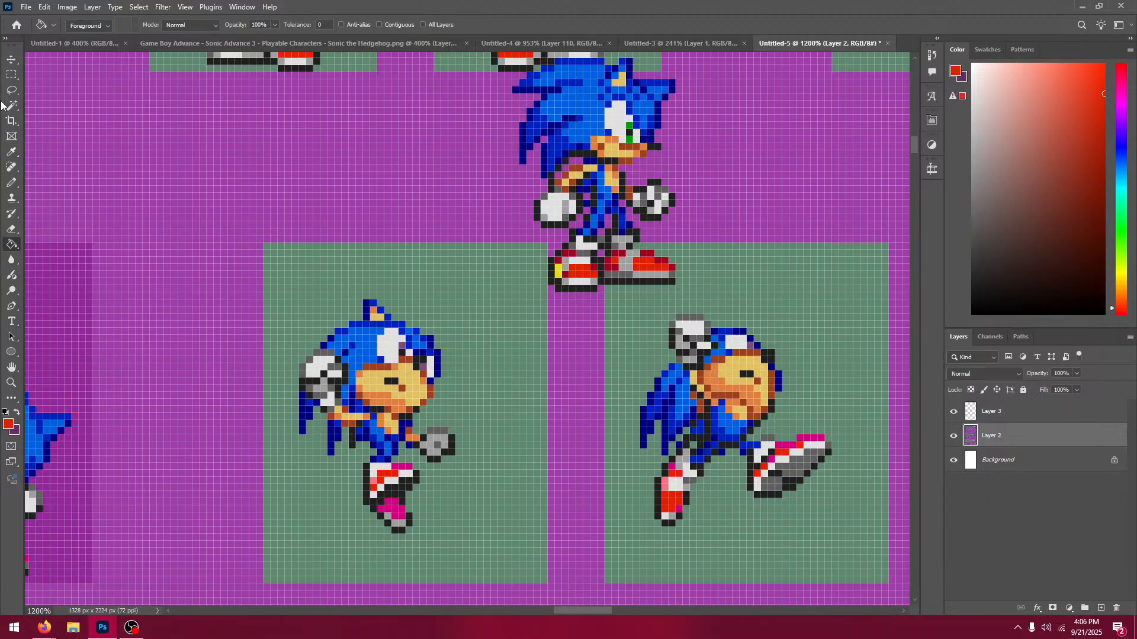
Step: Recolour the salmon shoe buckle pixels with the yellow sampled from the reference sprite's shoe
click(12, 152)
click(557, 269)
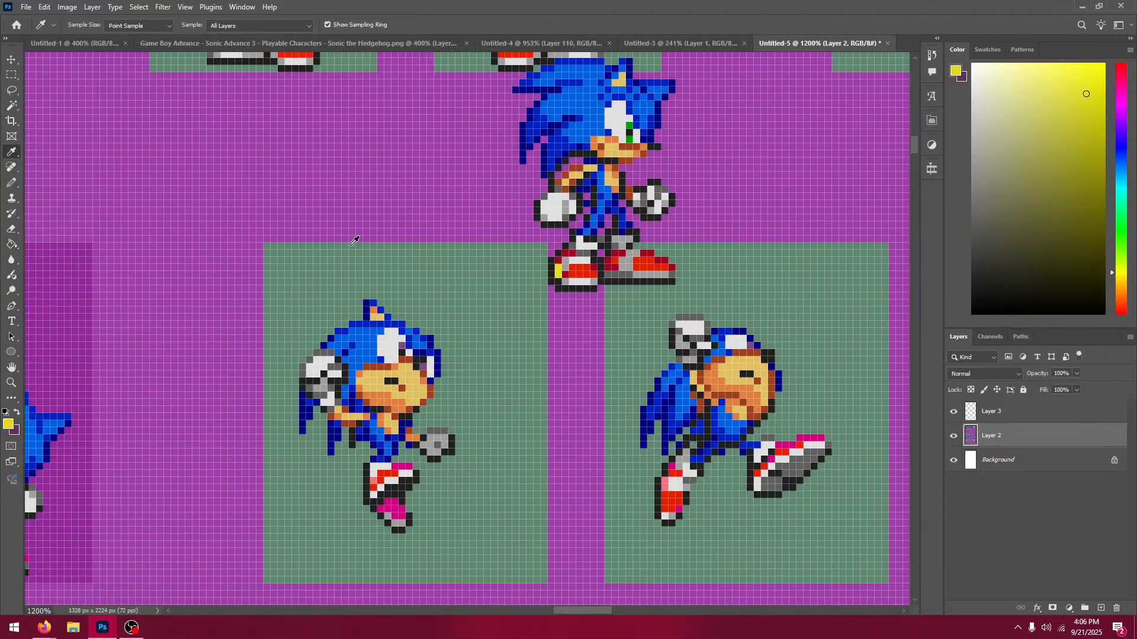
click(11, 244)
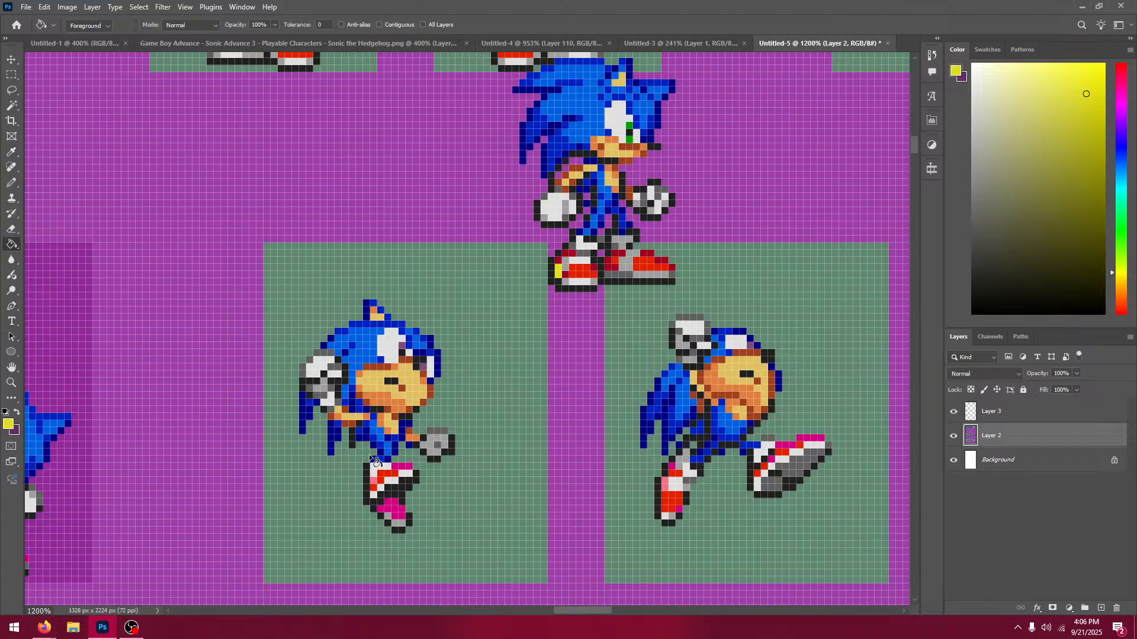
click(375, 483)
Step: Recolour the remaining magenta shoe shading with the dark red sampled from the reference sprite's shoe
click(11, 152)
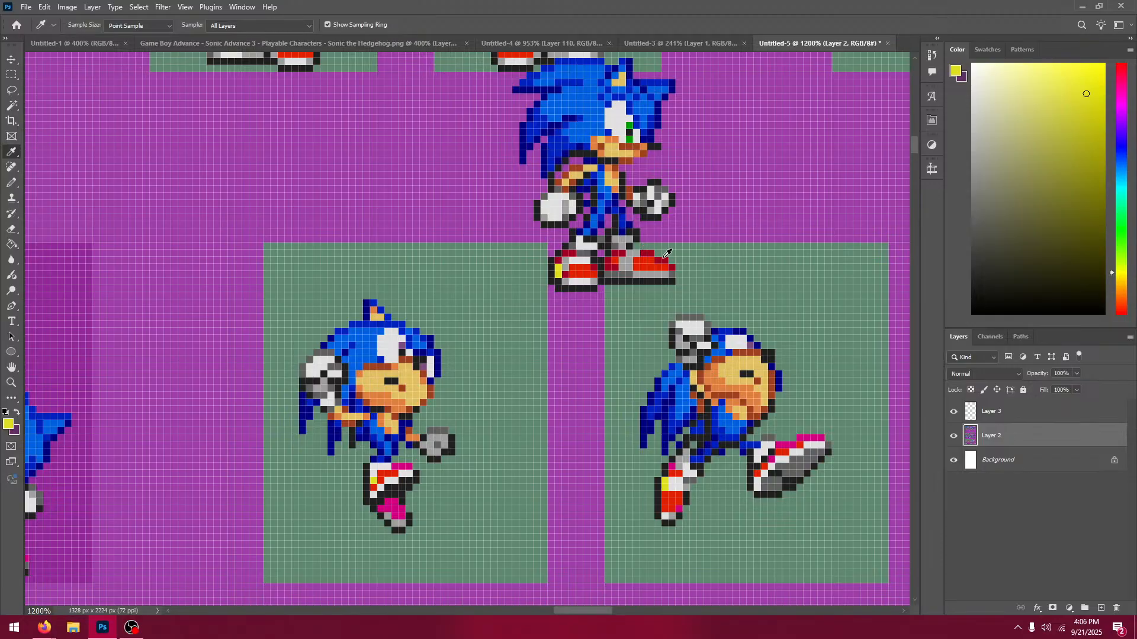
click(665, 256)
key(g)
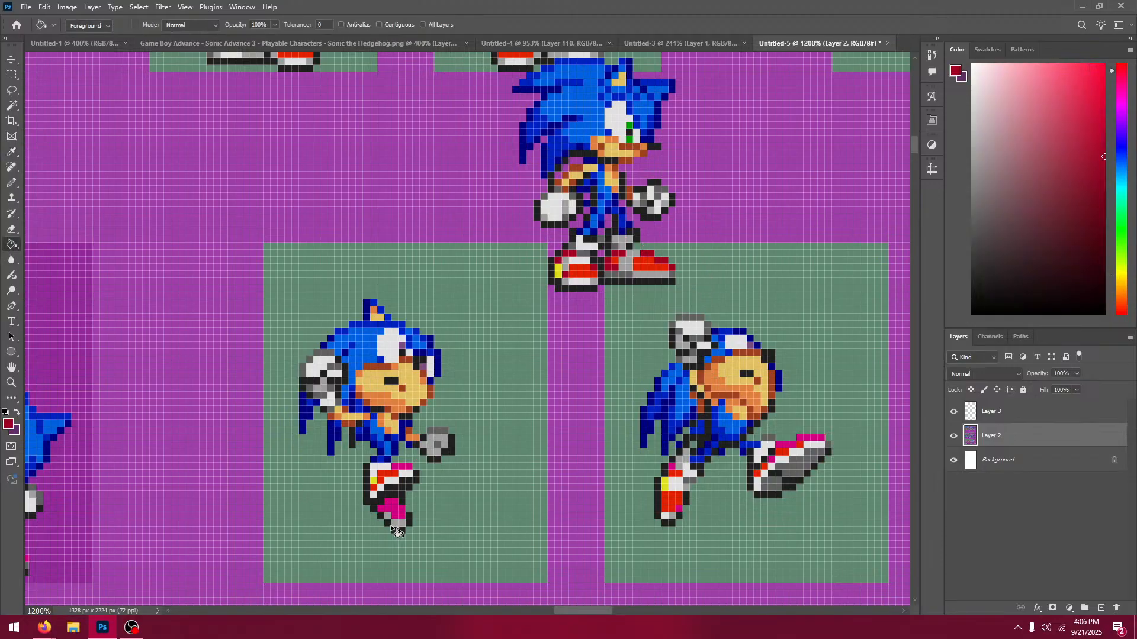
click(396, 515)
Step: Recolour the tumbling sprites' irises with the green sampled from the reference sprite's eye
click(11, 153)
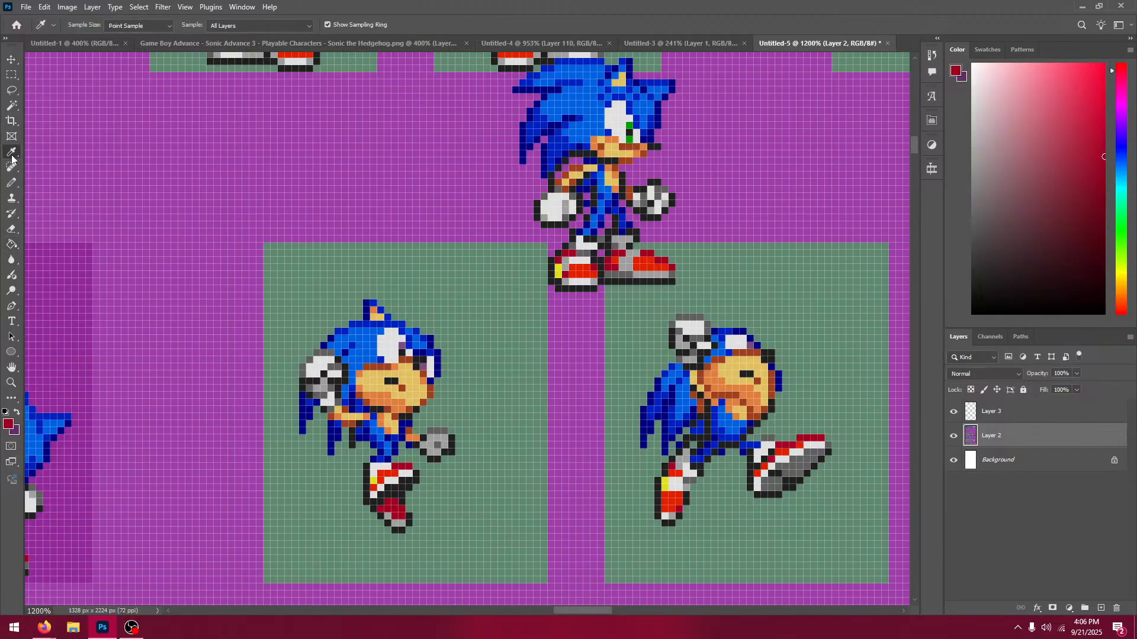
click(638, 120)
click(12, 244)
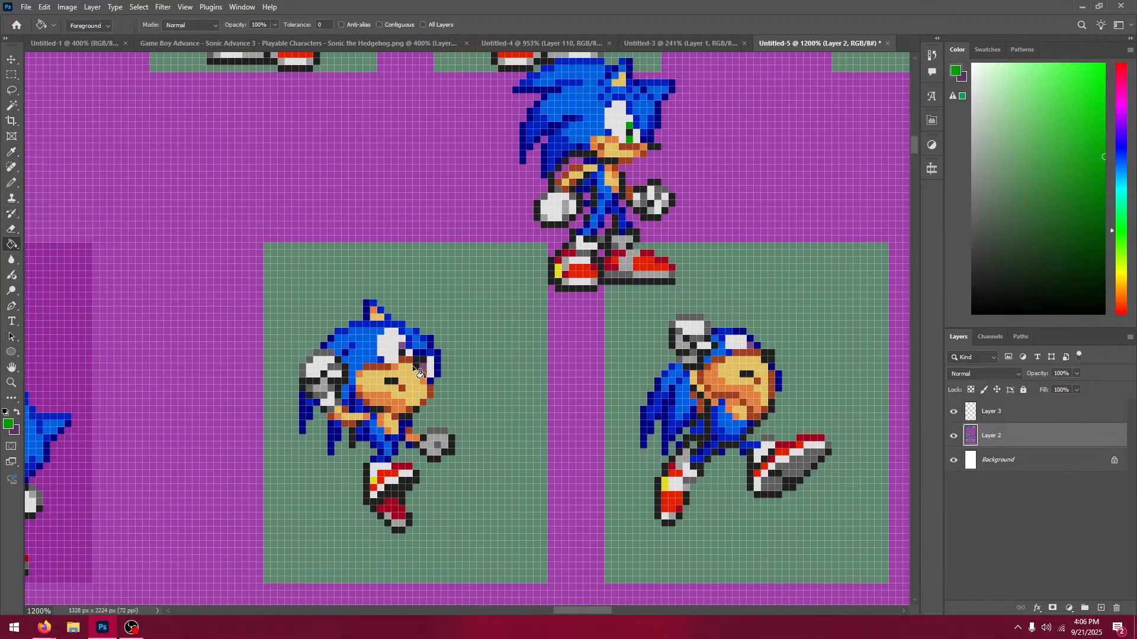
click(405, 347)
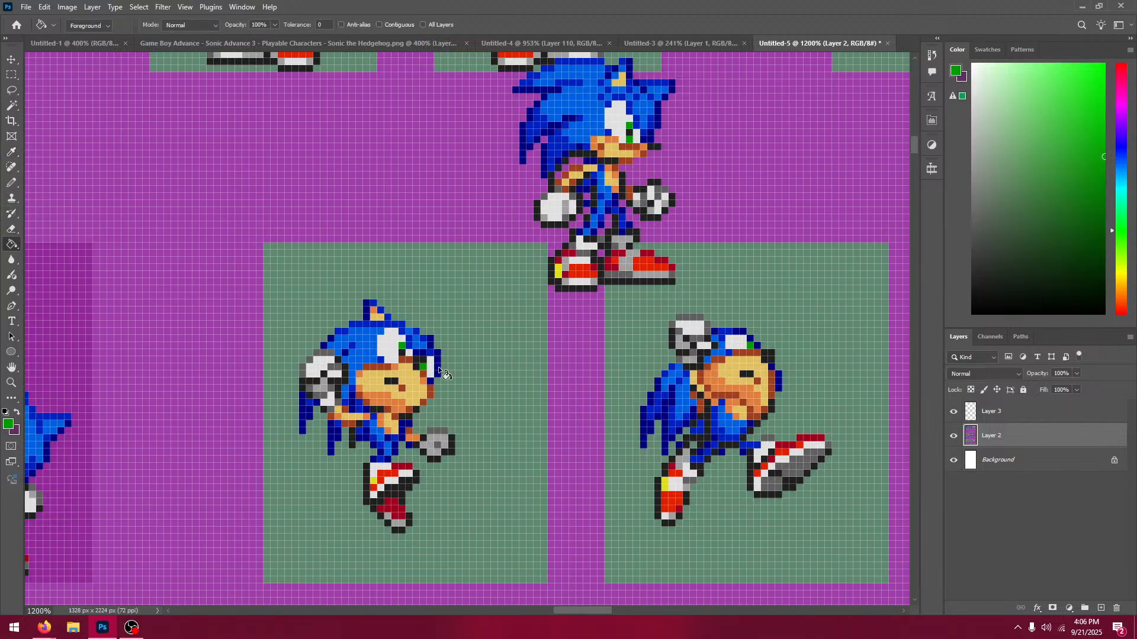
Step: Delete Layer 3, which holds the standing reference Sonic
click(998, 413)
key(Delete)
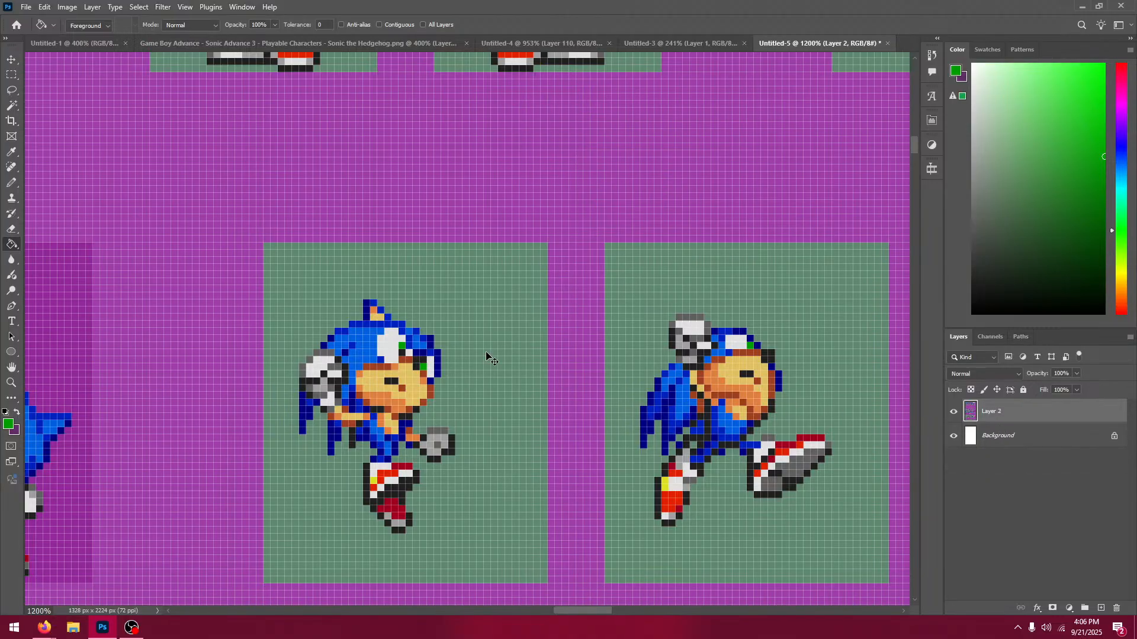
Step: Copy the first tumbling sprite frame from Untitled-5 and paste it as a new layer above Layer 110 in Untitled-4
scroll(486, 351, up, 2)
scroll(485, 350, down, 3)
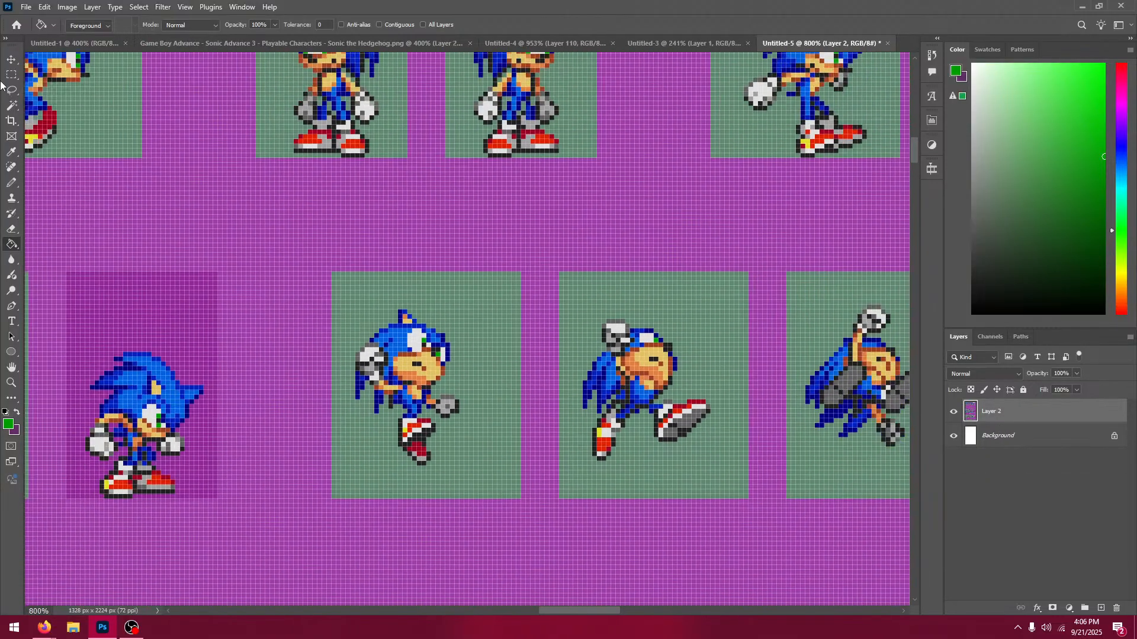
click(12, 75)
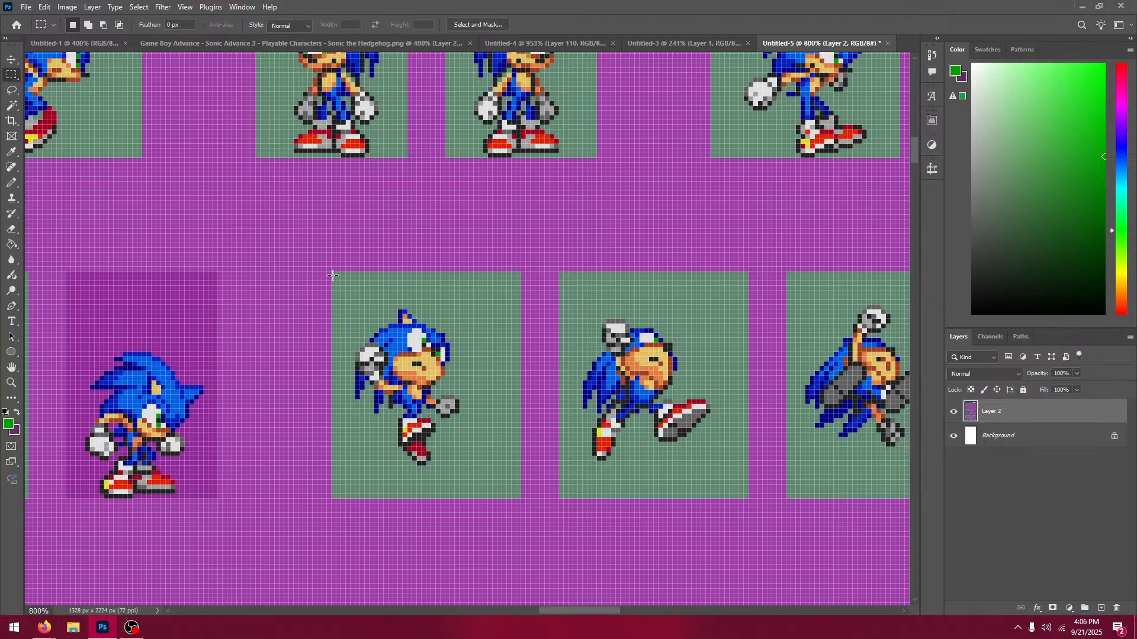
drag(333, 274, 521, 498)
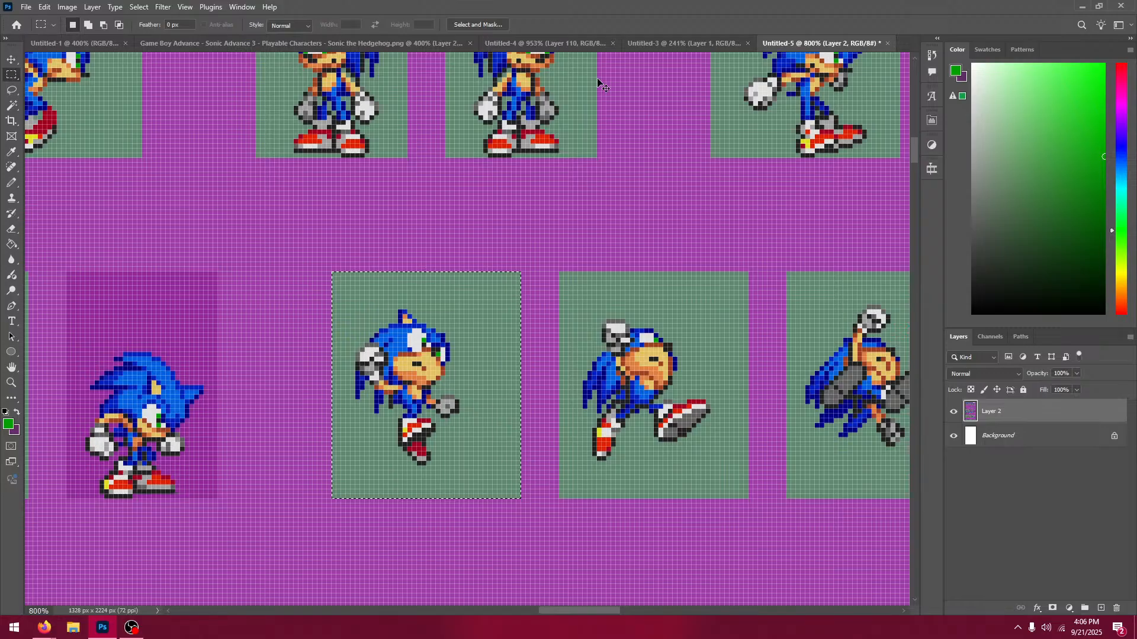
click(435, 38)
click(494, 37)
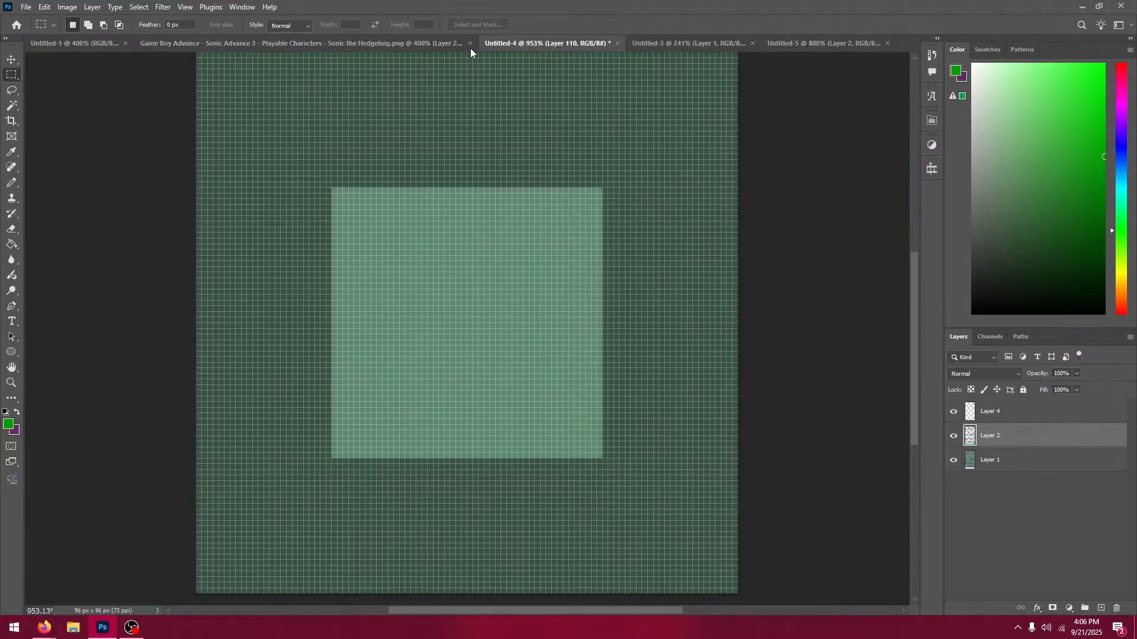
click(12, 60)
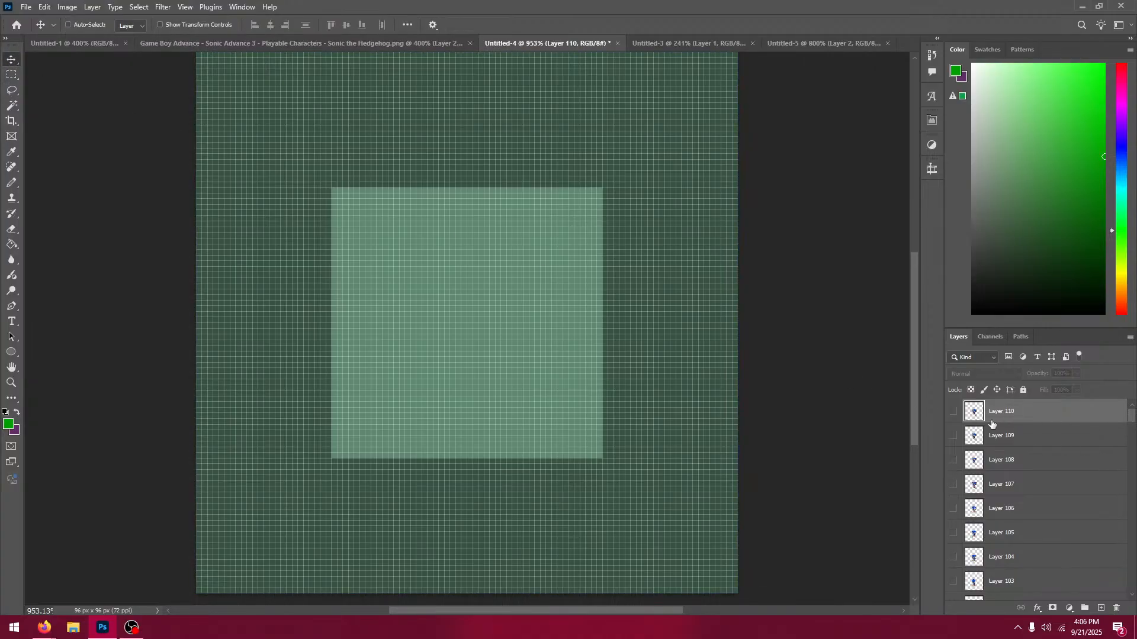
key(ctrl+v)
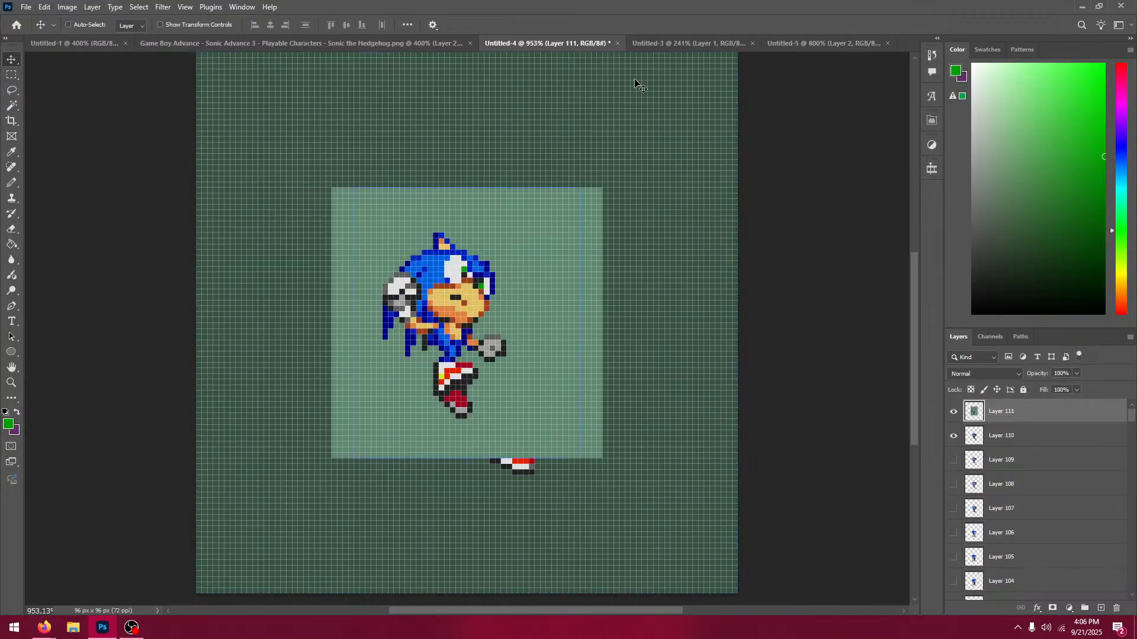
Step: Copy the second tumbling frame from Untitled-5 with the same selection size and paste it as a new layer in Untitled-4
click(808, 42)
click(11, 74)
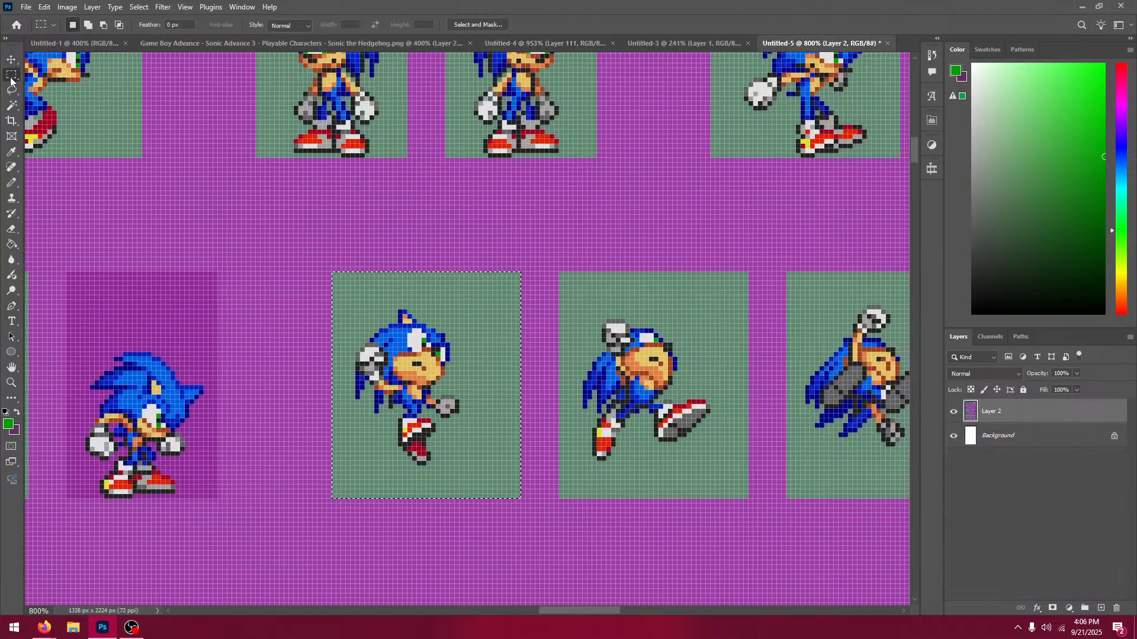
drag(456, 376, 624, 401)
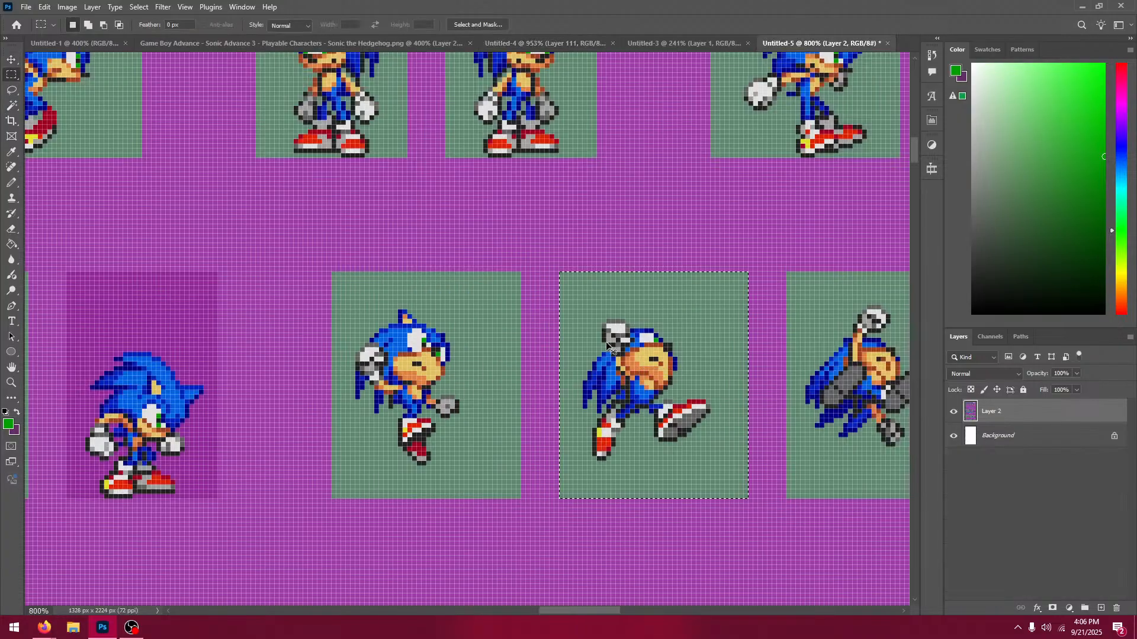
key(ctrl+c)
click(518, 41)
key(ctrl+v)
Step: Copy the third tumbling frame from Untitled-5 and paste it as a new layer in Untitled-4
click(787, 43)
drag(522, 355, 562, 365)
key(ctrl+c)
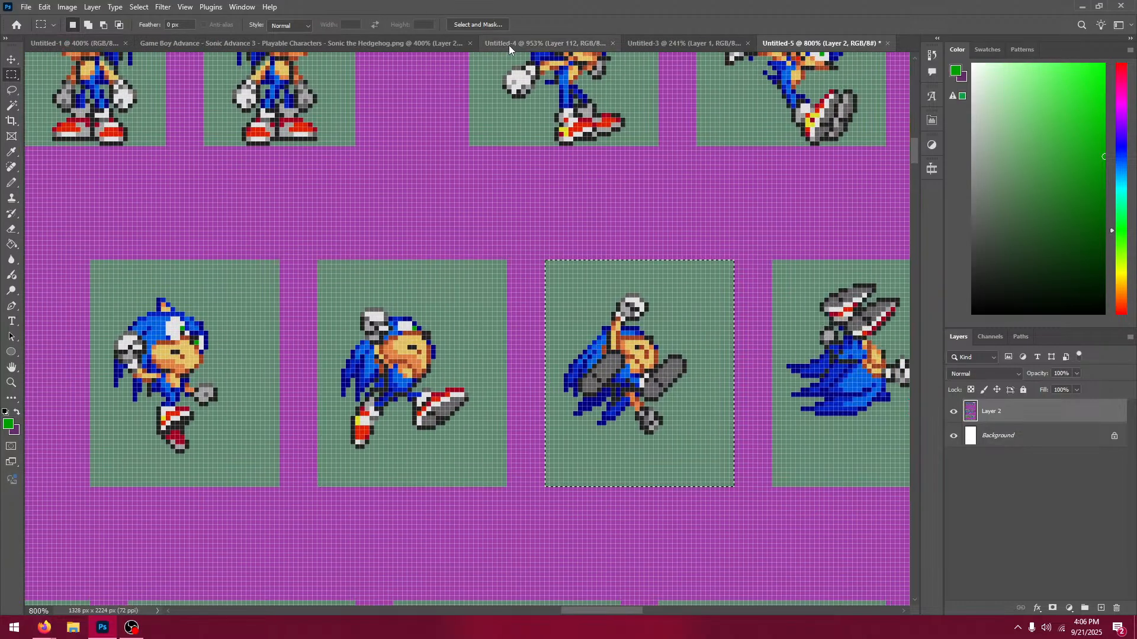
click(510, 43)
key(ctrl+v)
Step: Copy the fourth tumbling frame, with both shoe soles up, from Untitled-5 and paste it as a new layer in Untitled-4
click(815, 44)
drag(658, 390, 531, 363)
key(ctrl+c)
click(519, 41)
key(ctrl+v)
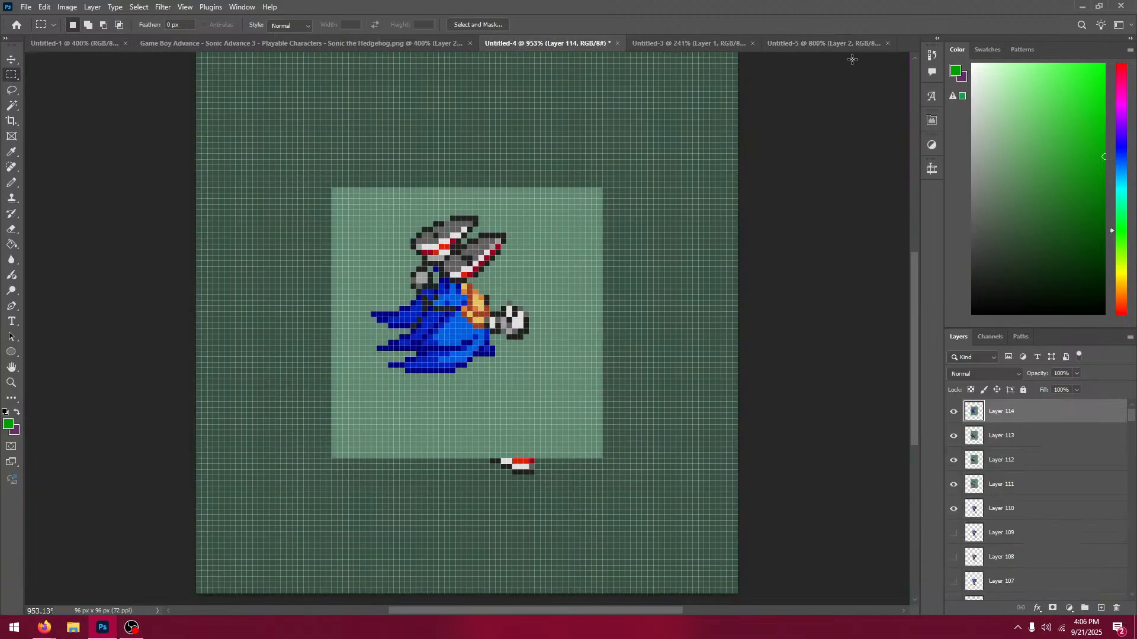
Step: Copy the fifth tumbling frame from Untitled-5 and paste it as a new layer in Untitled-4
click(827, 44)
drag(655, 289, 333, 295)
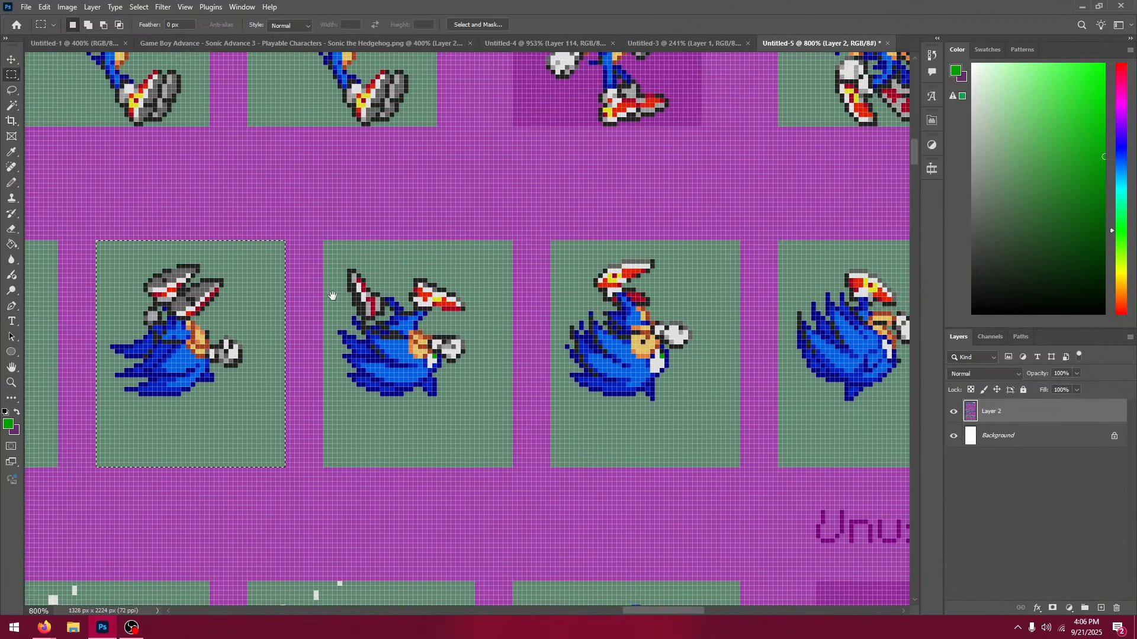
drag(163, 384, 391, 385)
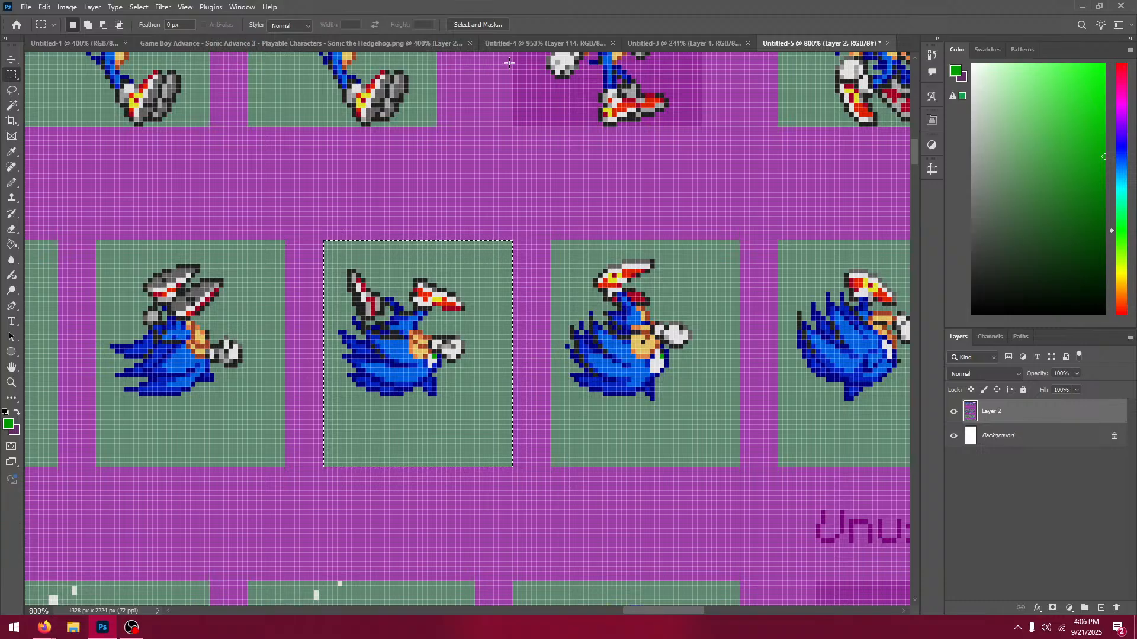
key(ctrl+c)
click(522, 44)
key(ctrl+v)
Step: Copy the sixth tumbling frame from Untitled-5 and paste it as a new layer in Untitled-4
click(822, 43)
drag(511, 309, 241, 318)
drag(166, 371, 386, 359)
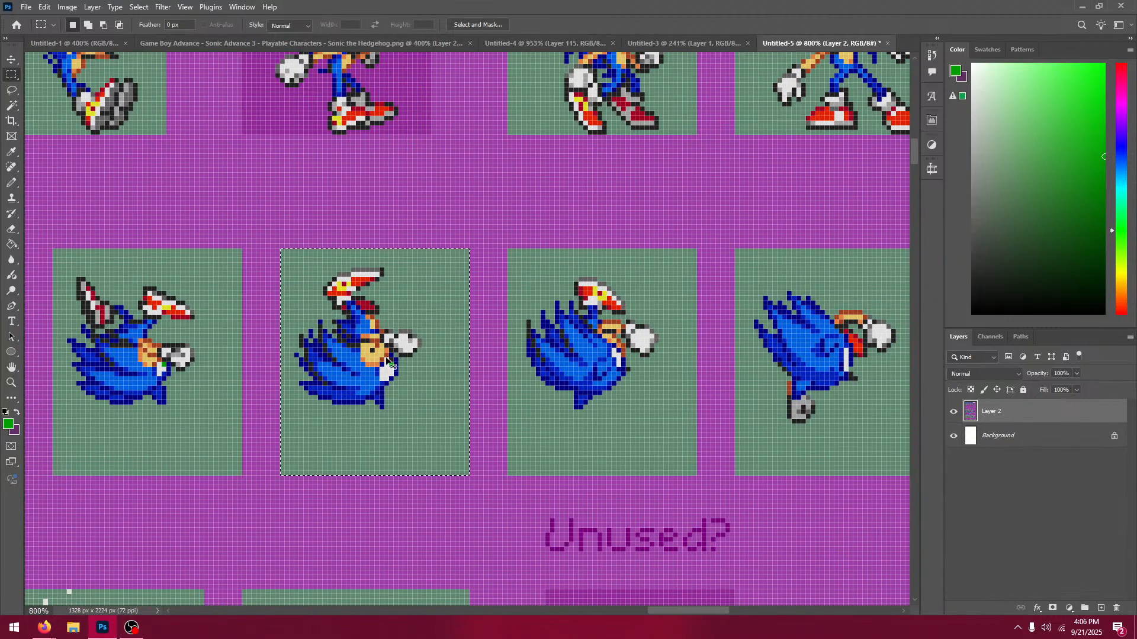
key(ctrl+c)
click(545, 43)
key(ctrl+v)
Step: Copy the seventh tumbling frame from Untitled-5 and paste it as a new layer in Untitled-4
click(823, 43)
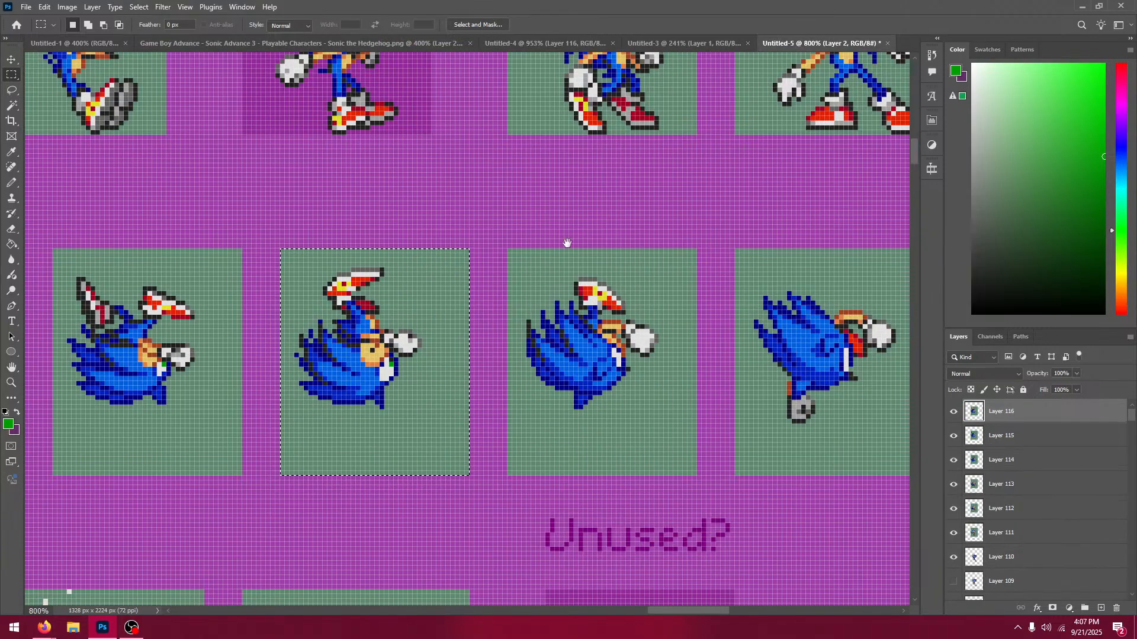
drag(567, 243, 444, 259)
drag(129, 389, 372, 390)
key(ctrl+z)
drag(253, 386, 465, 382)
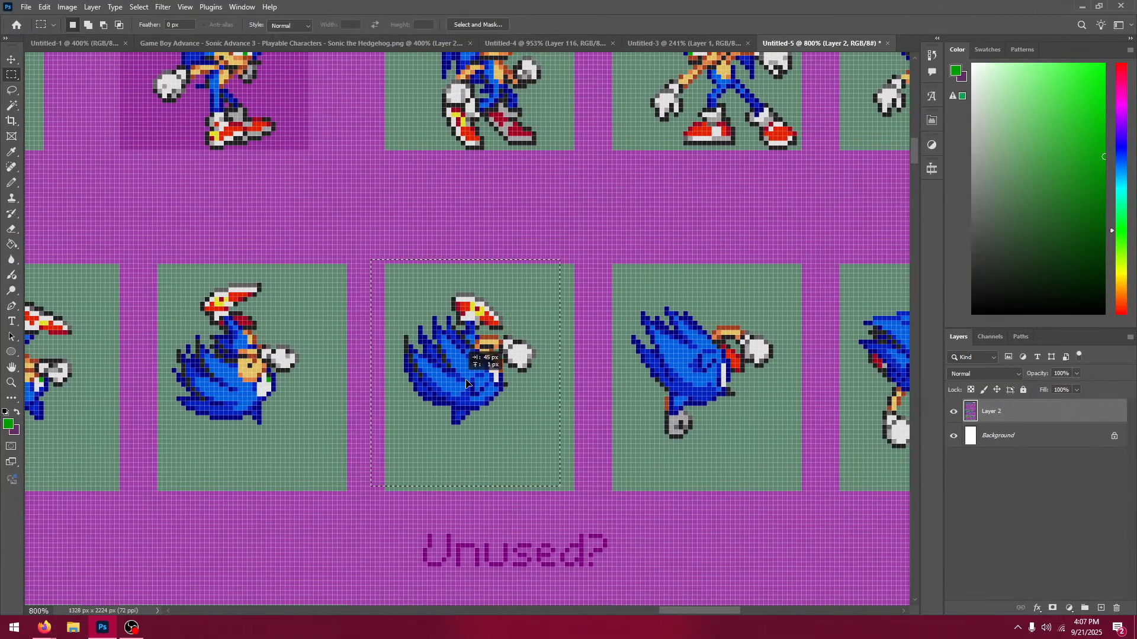
key(ctrl+c)
click(545, 43)
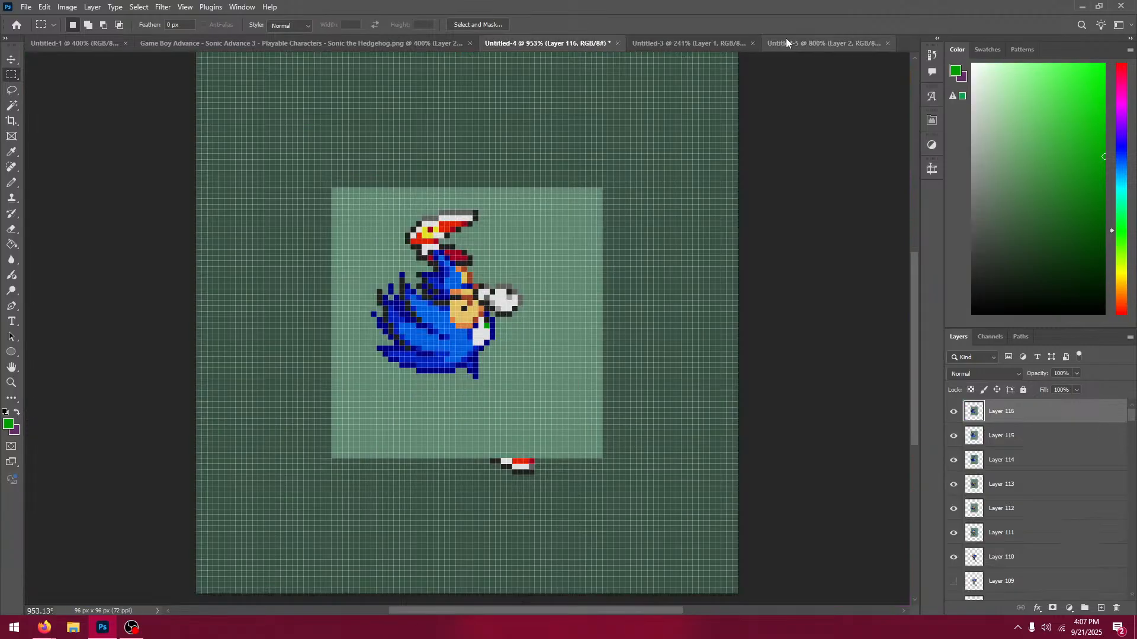
key(ctrl+v)
Step: Copy the eighth tumbling frame from Untitled-5 and paste it as a new layer in Untitled-4
click(790, 42)
drag(571, 348, 395, 356)
drag(237, 400, 468, 399)
key(ctrl+c)
click(521, 43)
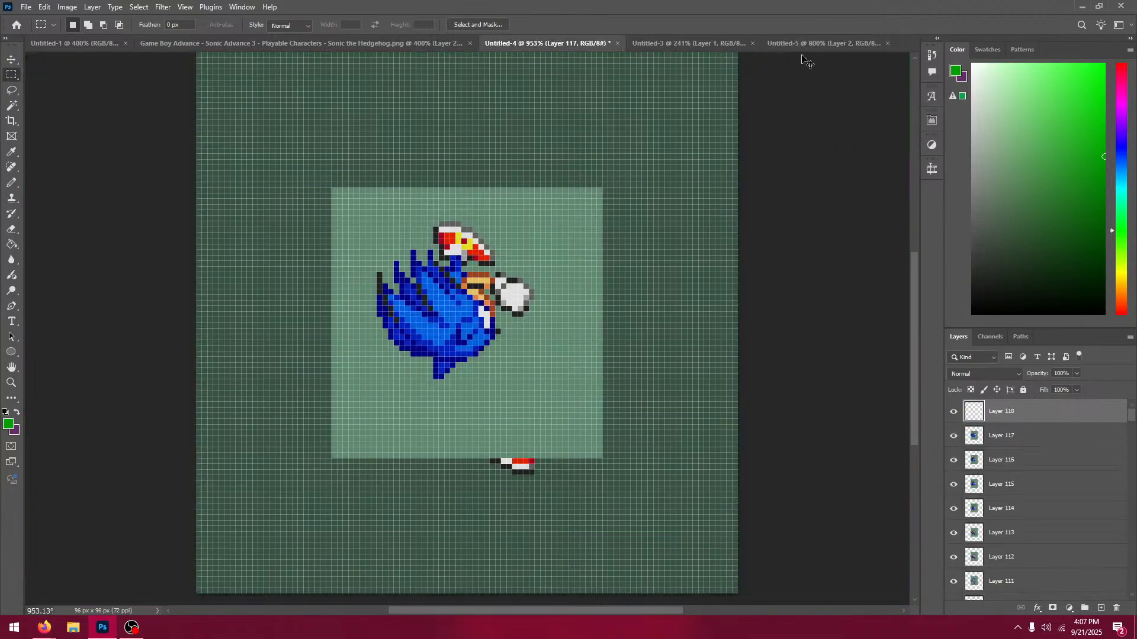
Step: Copy the ninth tumbling frame from Untitled-5 and paste it as a new layer in Untitled-4
click(800, 44)
drag(609, 327, 332, 337)
drag(244, 385, 413, 393)
key(ctrl+c)
click(507, 44)
key(ctrl+v)
Step: Copy the tenth tumbling frame, second to last in the row, from Untitled-5 and paste it as a new layer in Untitled-4
click(798, 42)
key(ctrl+c)
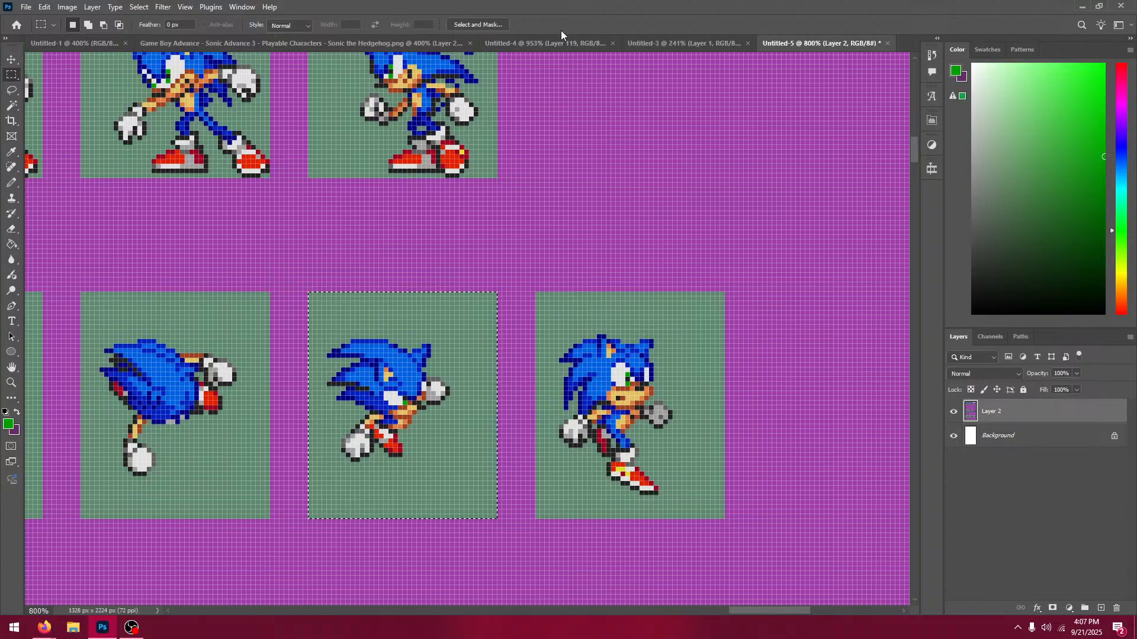
click(550, 42)
key(ctrl+v)
Step: Fit the selection exactly to the last tumbling frame in Untitled-5, copy it and paste it as a new layer in Untitled-4
click(805, 42)
drag(482, 382, 433, 349)
drag(269, 382, 498, 382)
key(ctrl+Left)
key(ctrl+z)
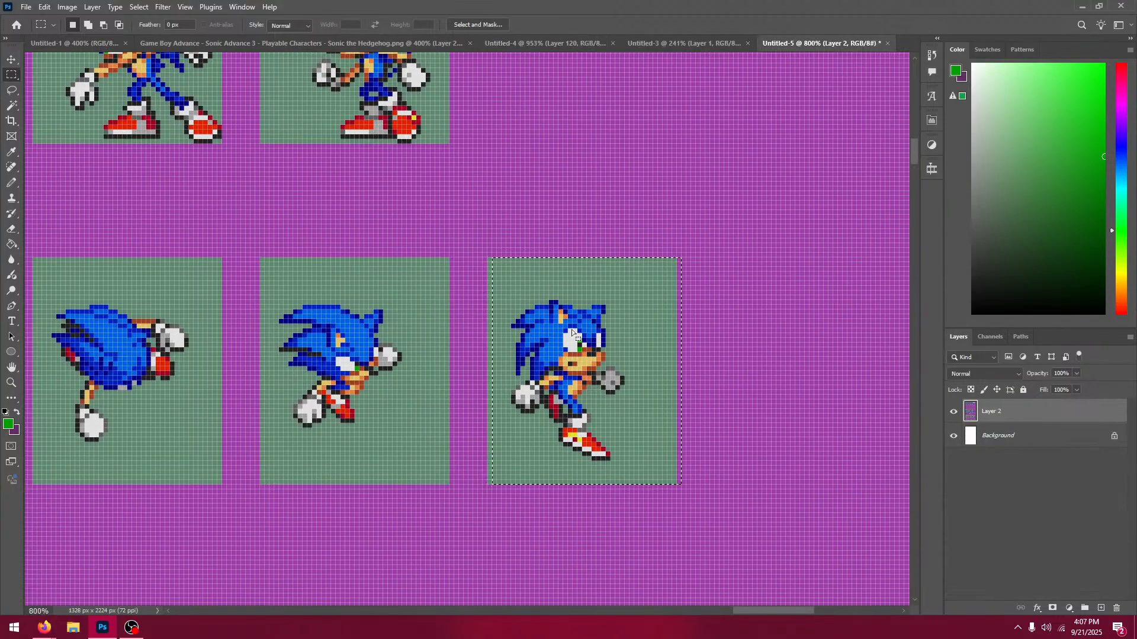
key(ctrl+c)
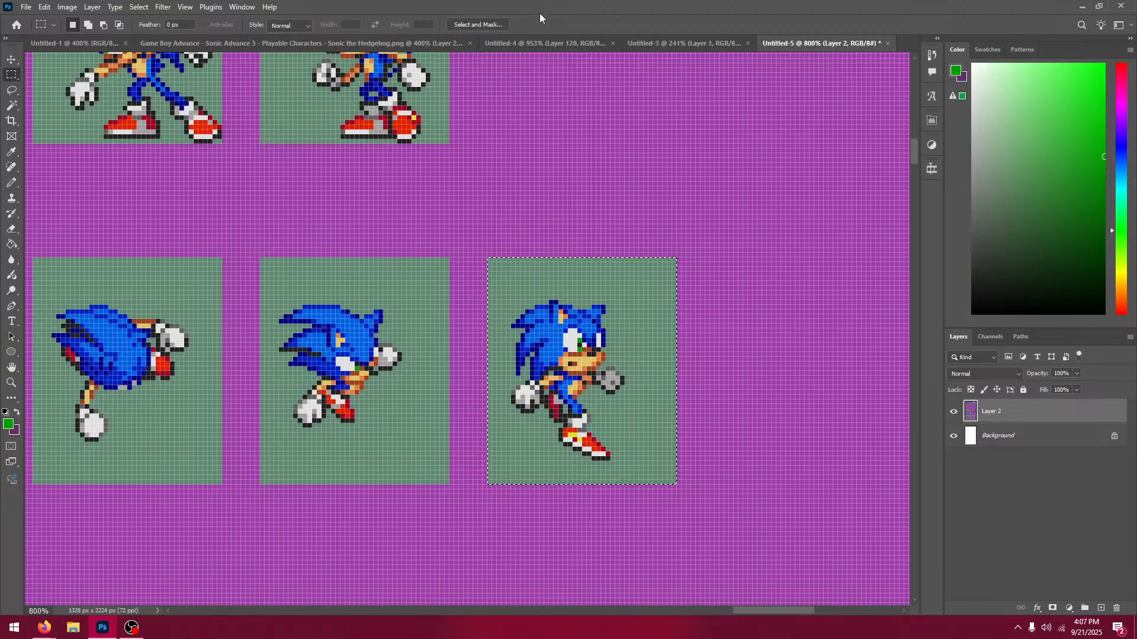
click(547, 43)
key(ctrl+v)
Step: Hide Layer 110 and the pasted frame layers 111 to 120, keeping only Layer 121 visible above the background
scroll(968, 409, down, 3)
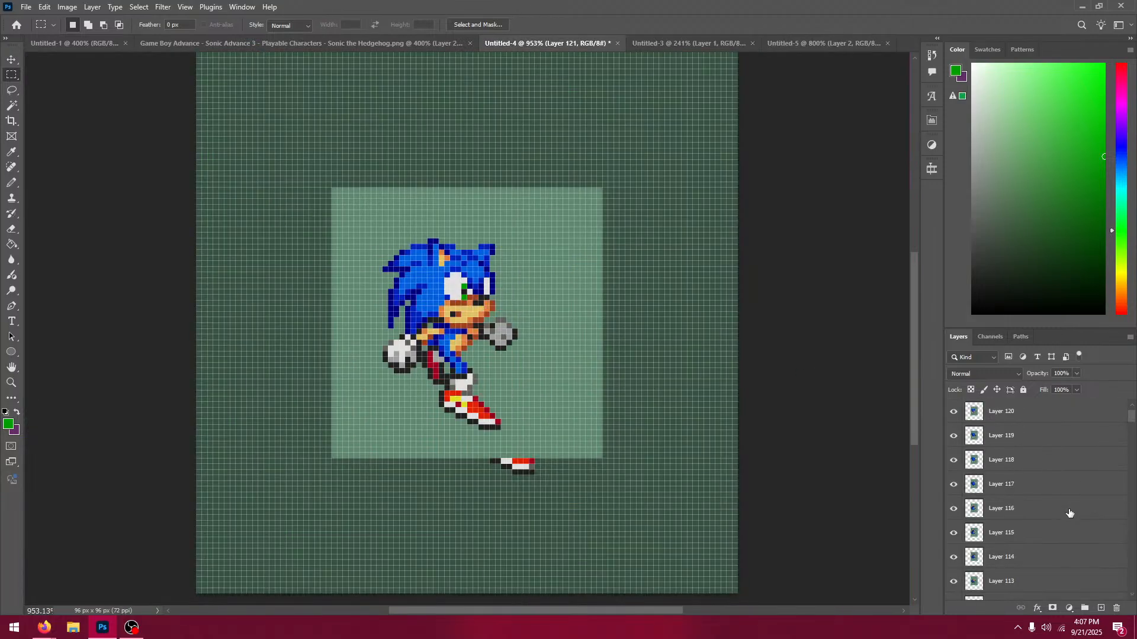
click(953, 508)
click(953, 436)
click(953, 533)
scroll(974, 510, up, 3)
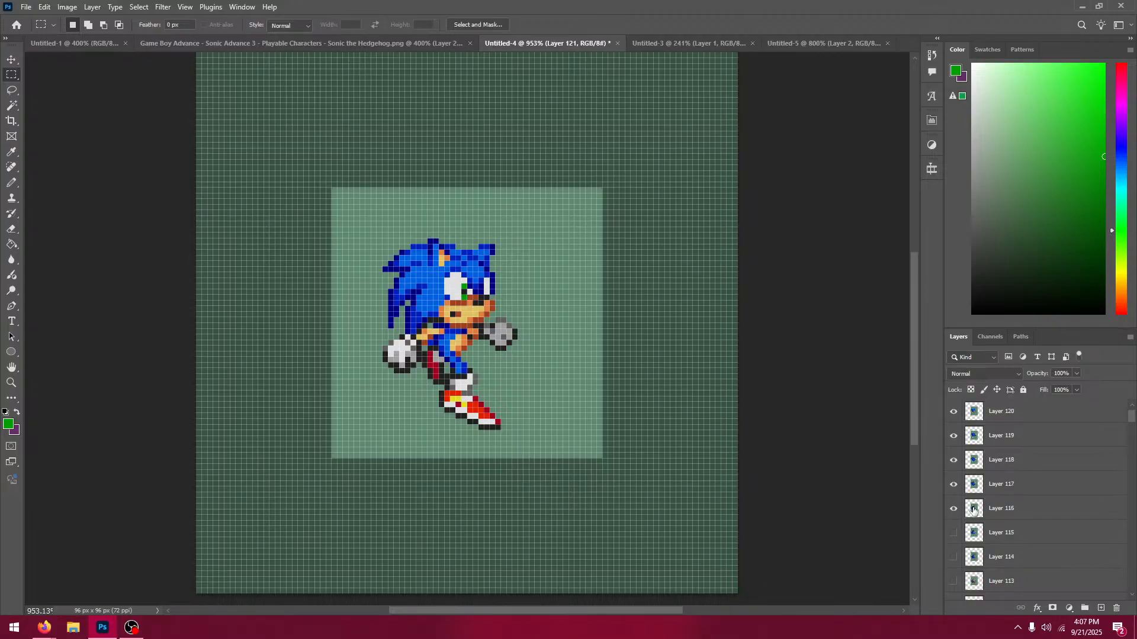
click(953, 484)
click(954, 460)
click(953, 436)
scroll(964, 431, up, 1)
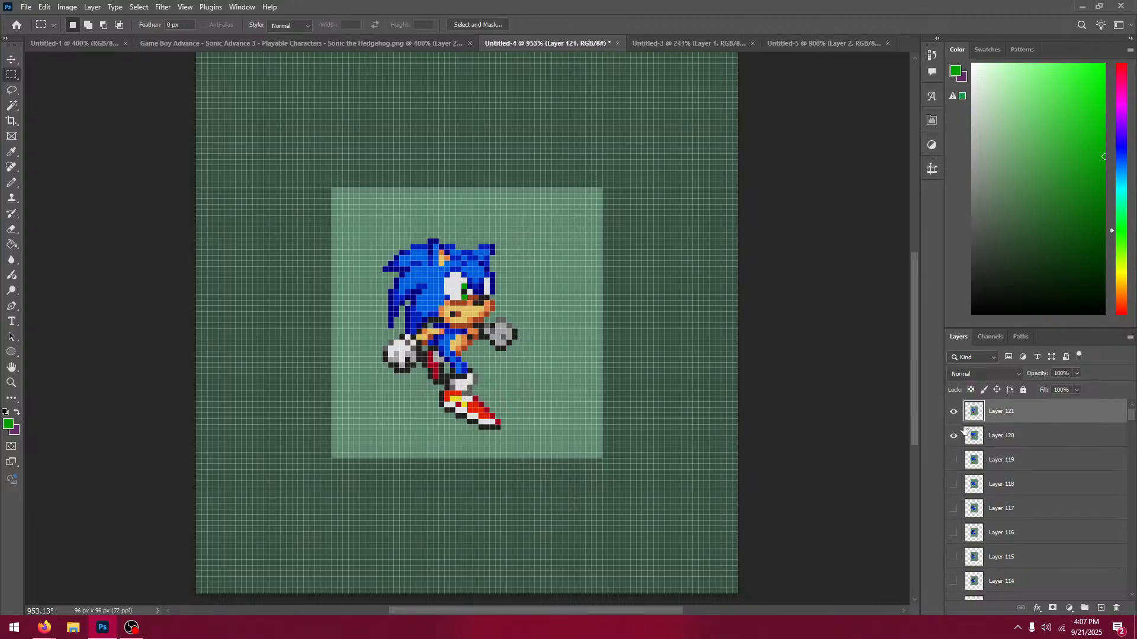
Step: Clear the green background from Layer 121 with the Magic Wand and show Layer 105 beneath it as an alignment reference
click(12, 109)
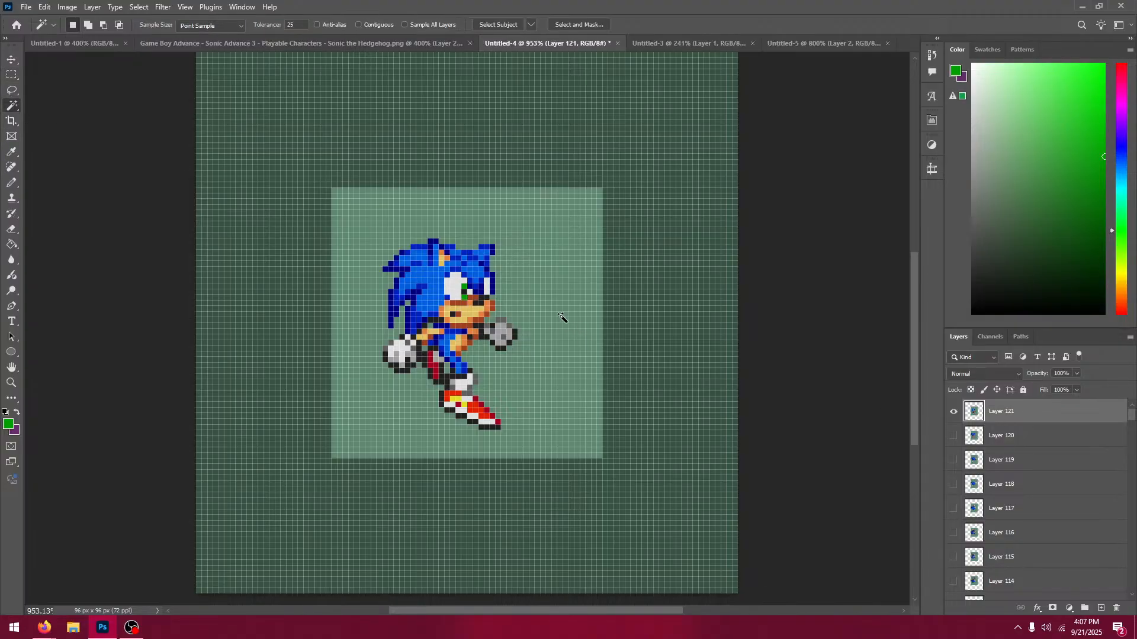
scroll(973, 497, down, 3)
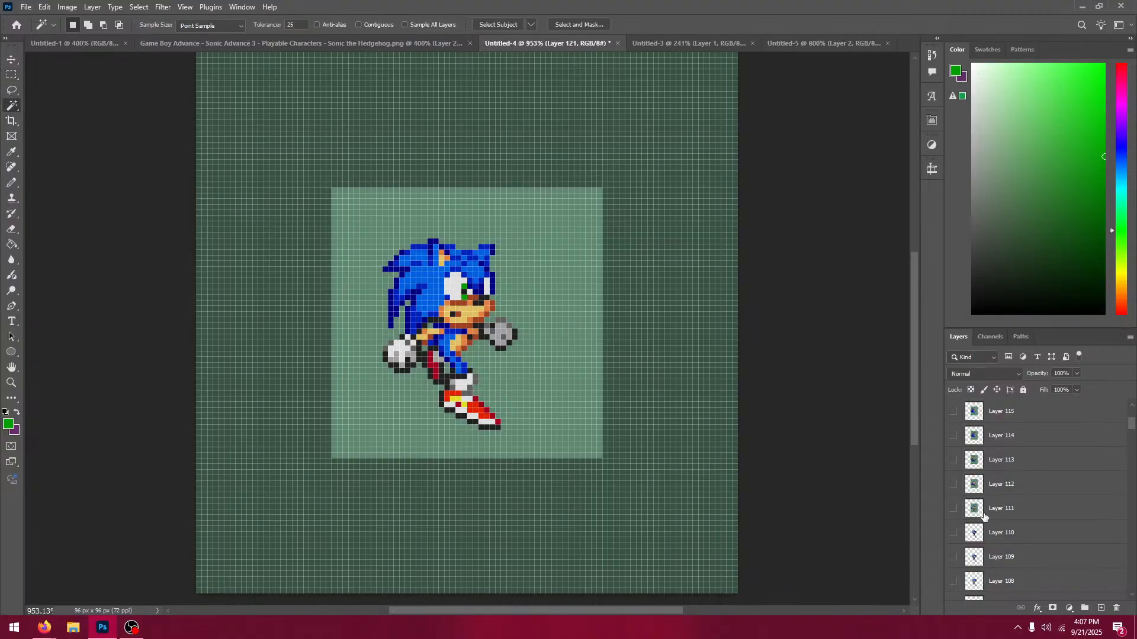
scroll(984, 526, down, 2)
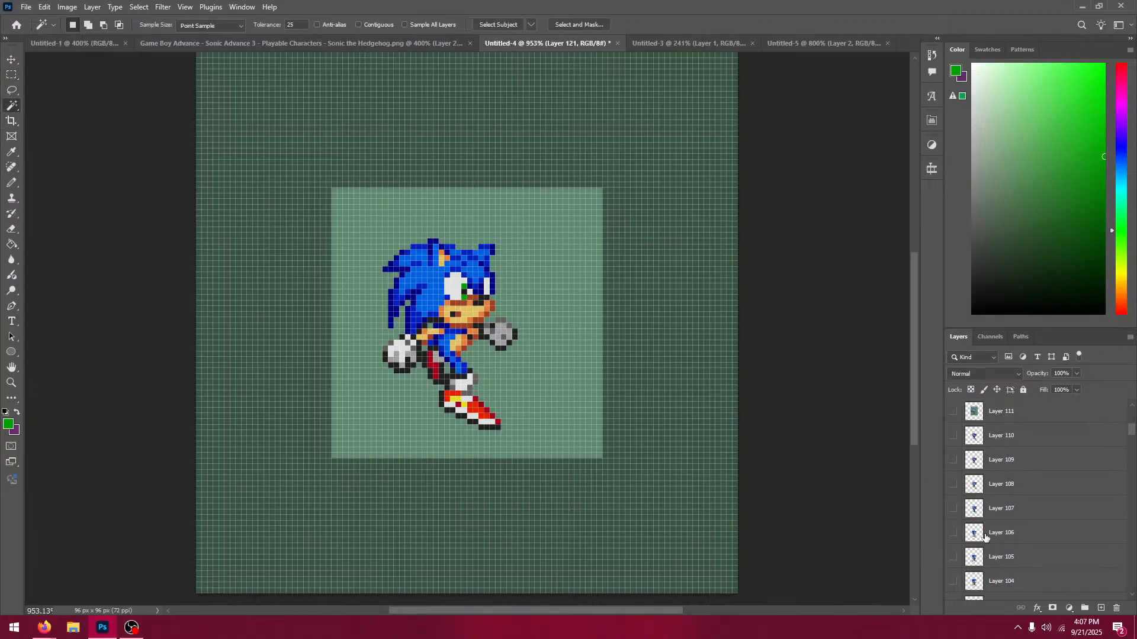
click(950, 486)
click(953, 510)
click(953, 510)
click(952, 559)
click(952, 559)
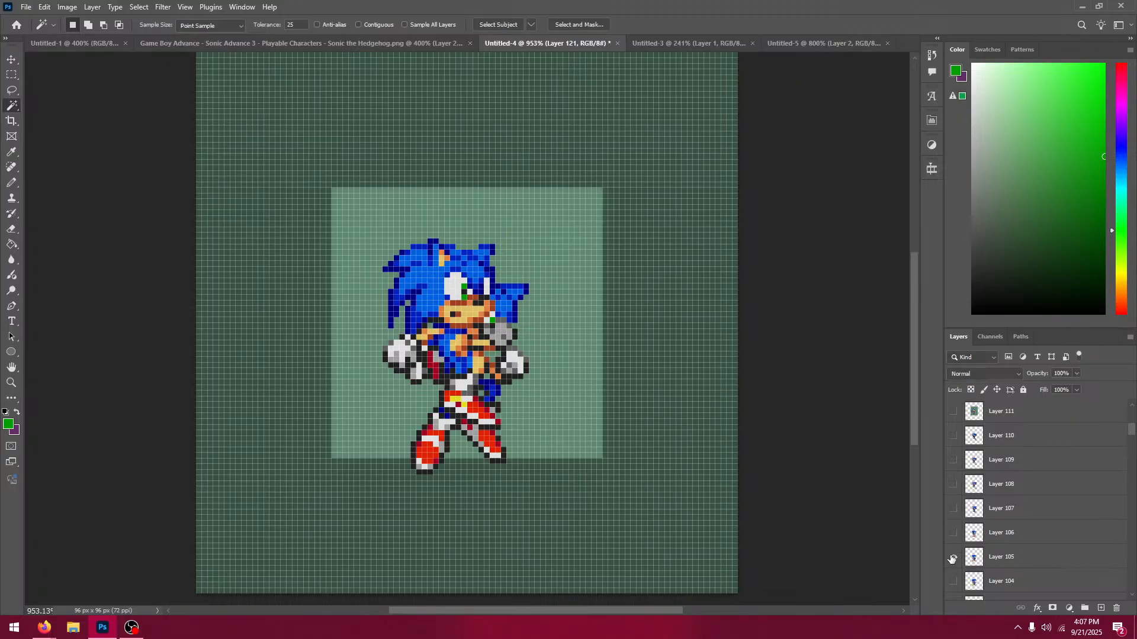
Step: Select all the pasted tumbling frame layers and move them 3 px right and 4 px down to align with the Layer 105 pose
scroll(981, 468, up, 4)
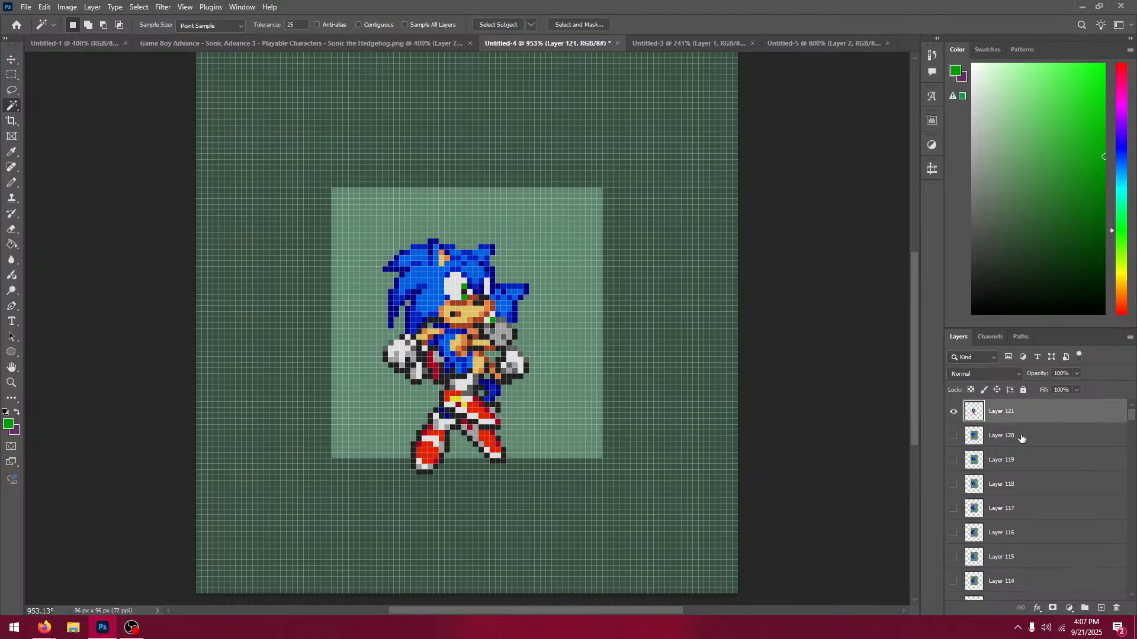
shift+click(1014, 583)
scroll(1024, 544, down, 1)
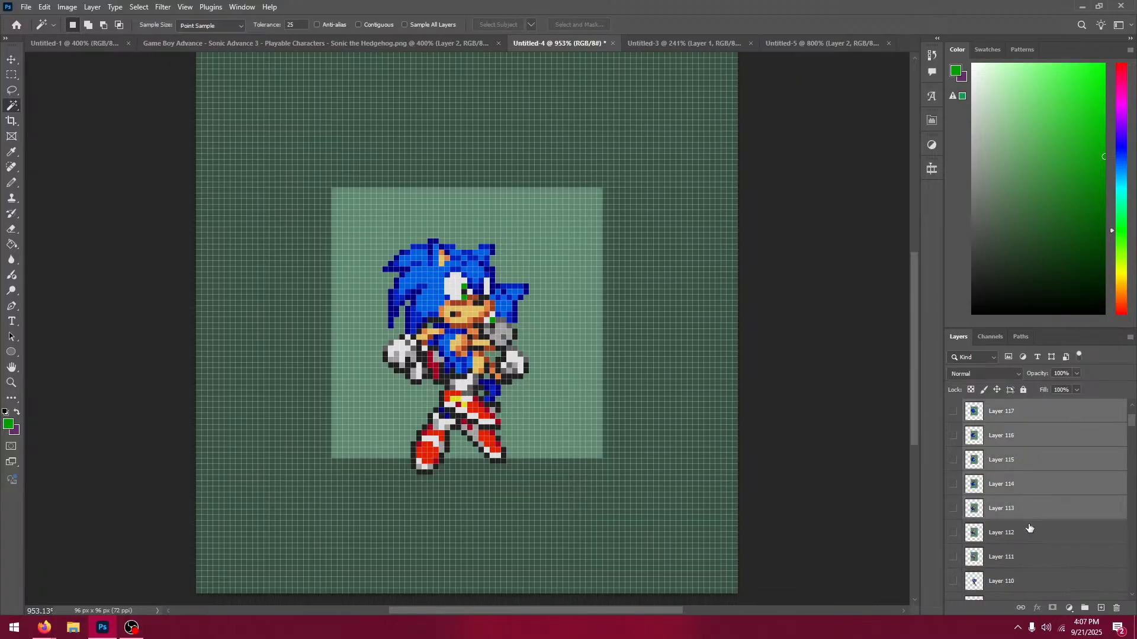
scroll(1016, 548, up, 1)
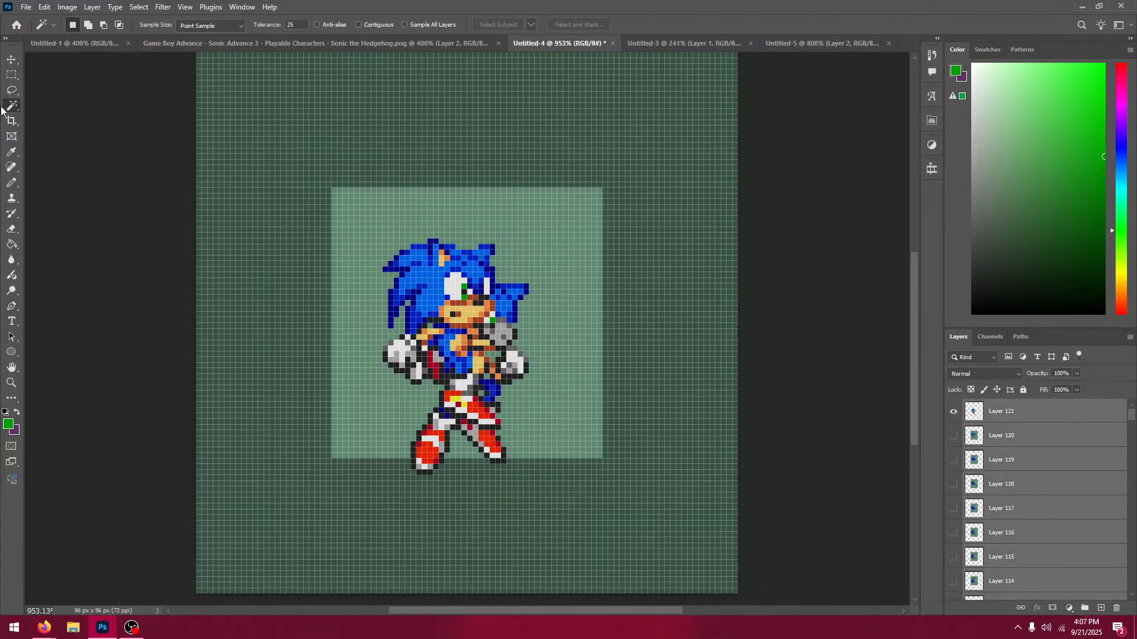
click(12, 58)
key(Right)
key(Right)
key(Right)
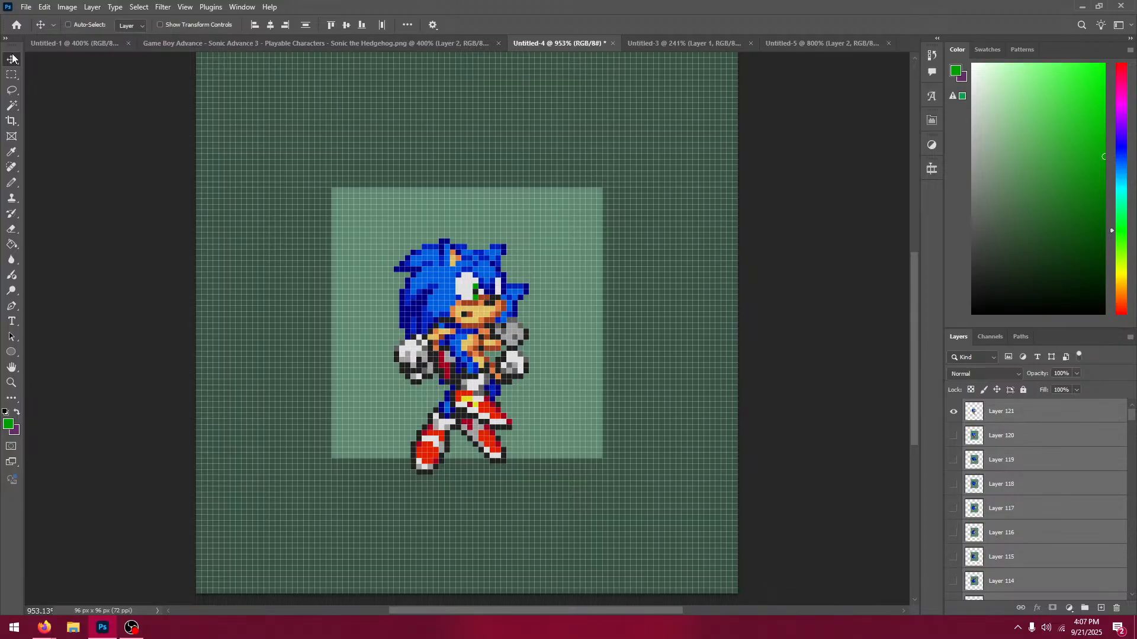
key(Down)
key(Down)
key(Down)
key(Down)
Step: Compare Layer 121's position with the Layer 105 pose by toggling its visibility, and leave Layer 121 hidden and the only layer selected
click(954, 413)
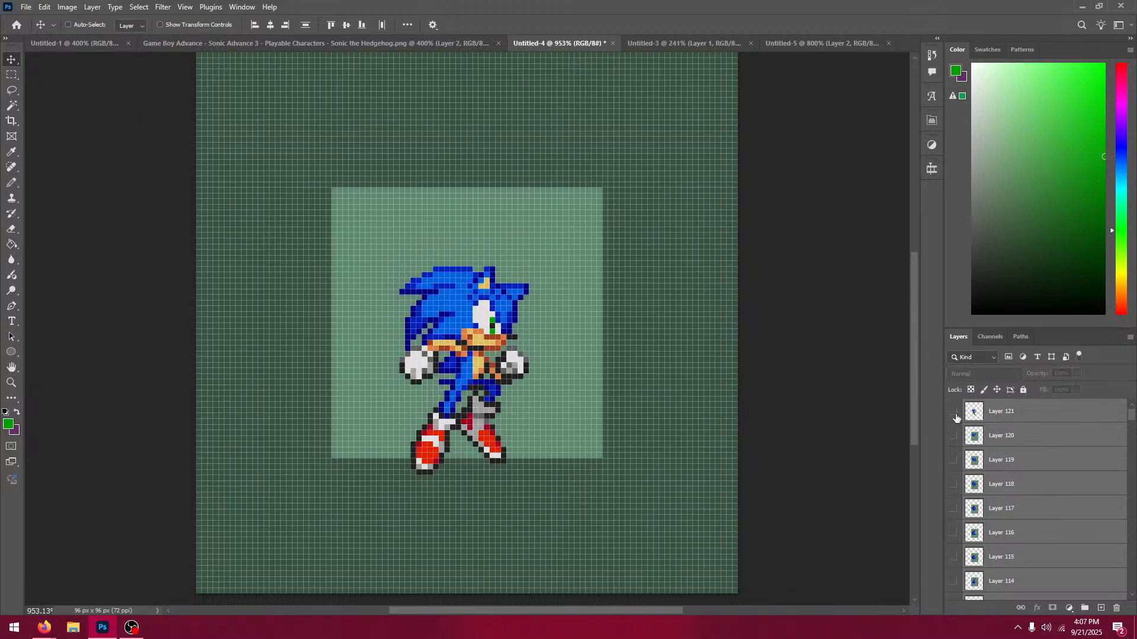
click(954, 414)
click(954, 414)
click(954, 414)
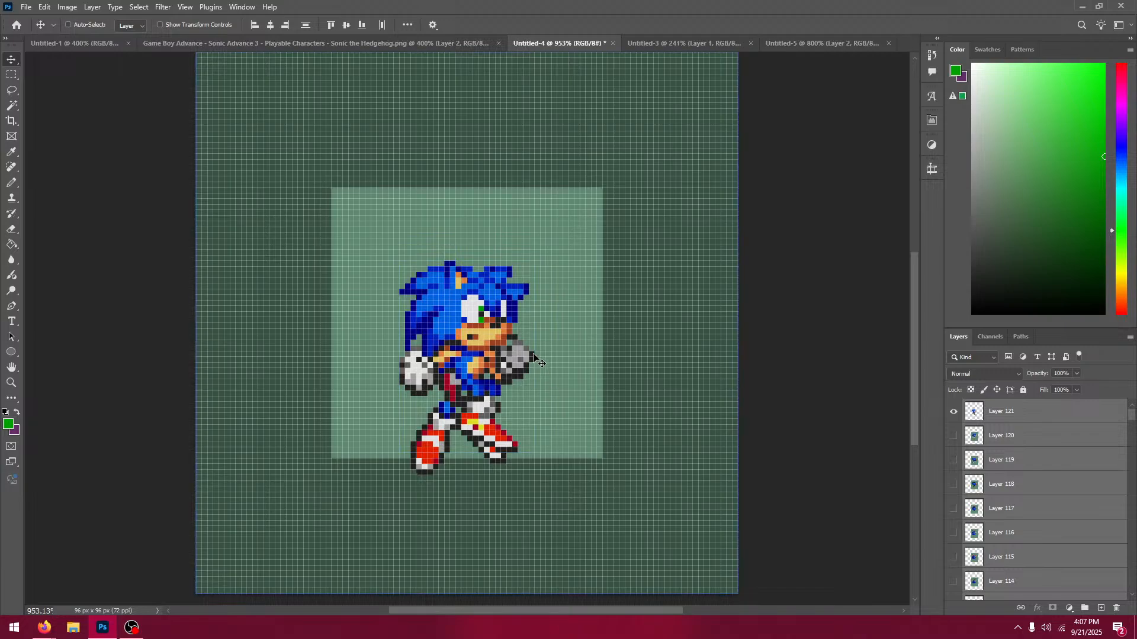
click(953, 412)
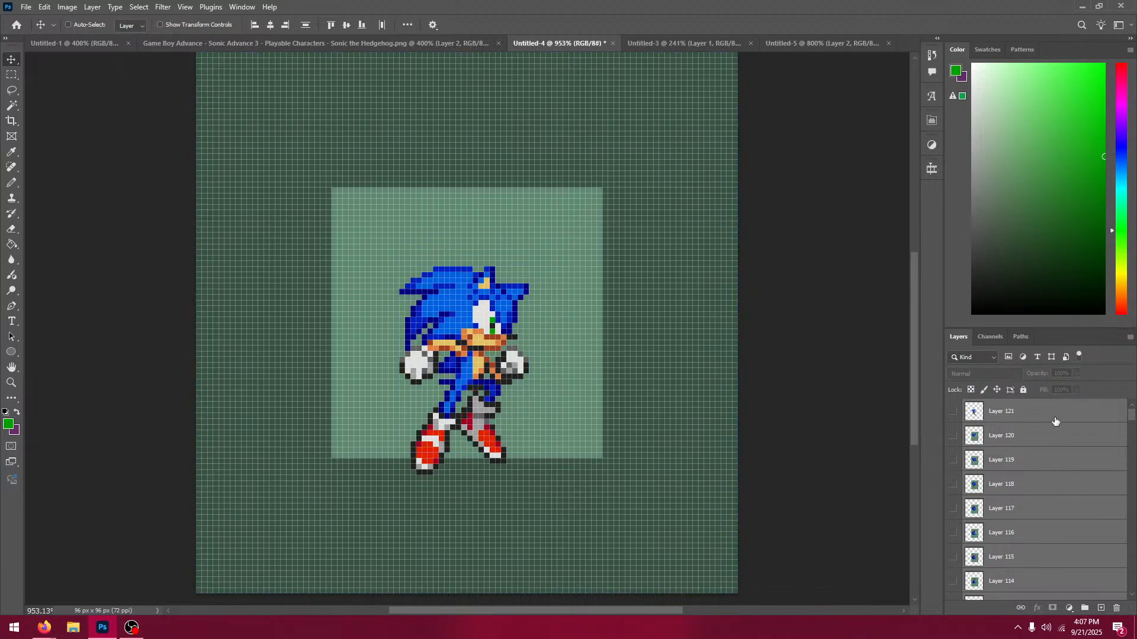
click(1050, 410)
scroll(971, 435, down, 3)
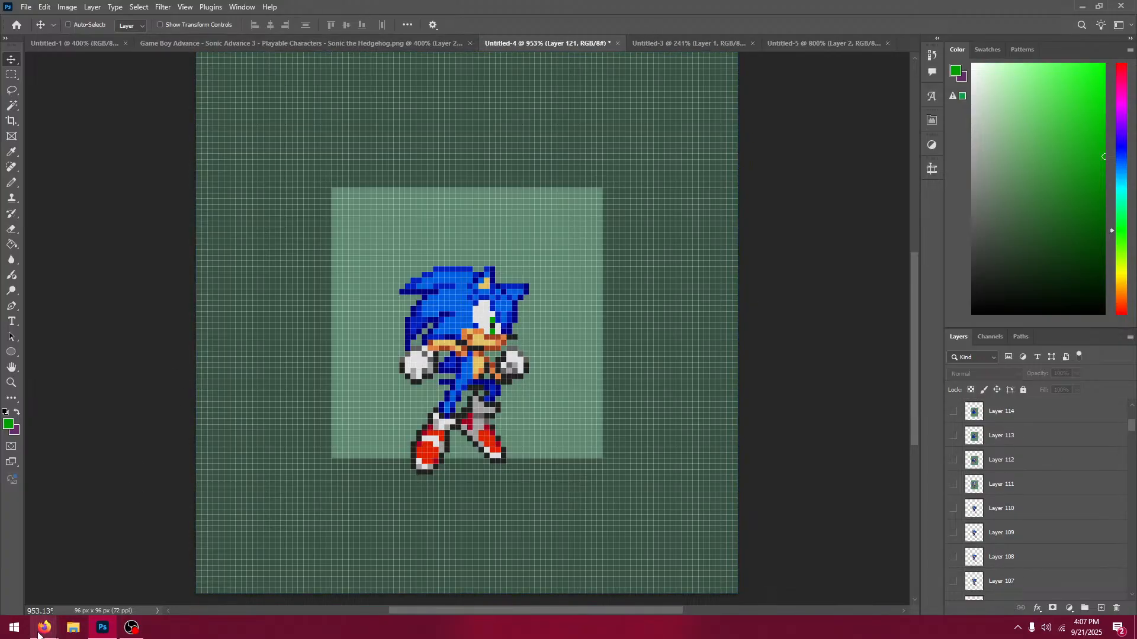
Step: Check the Layer 105 reference pose by toggling its visibility, leave it shown, and return to Layer 121 in the layer stack
mouse_move(39, 634)
drag(1133, 429, 1133, 438)
click(976, 484)
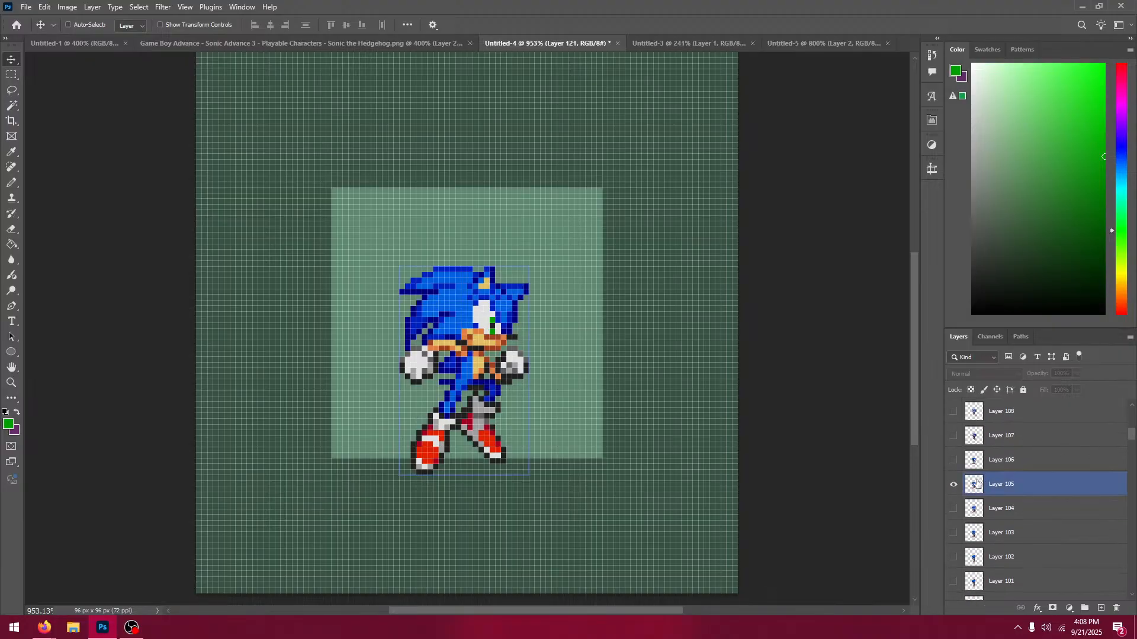
click(958, 486)
click(953, 485)
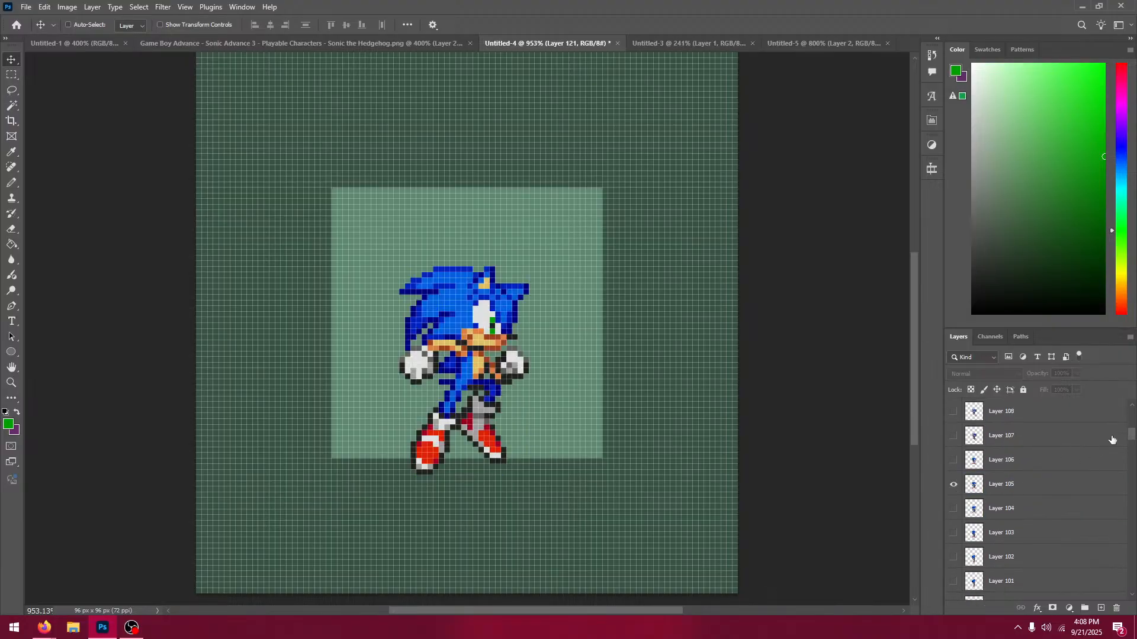
drag(1133, 440, 1133, 421)
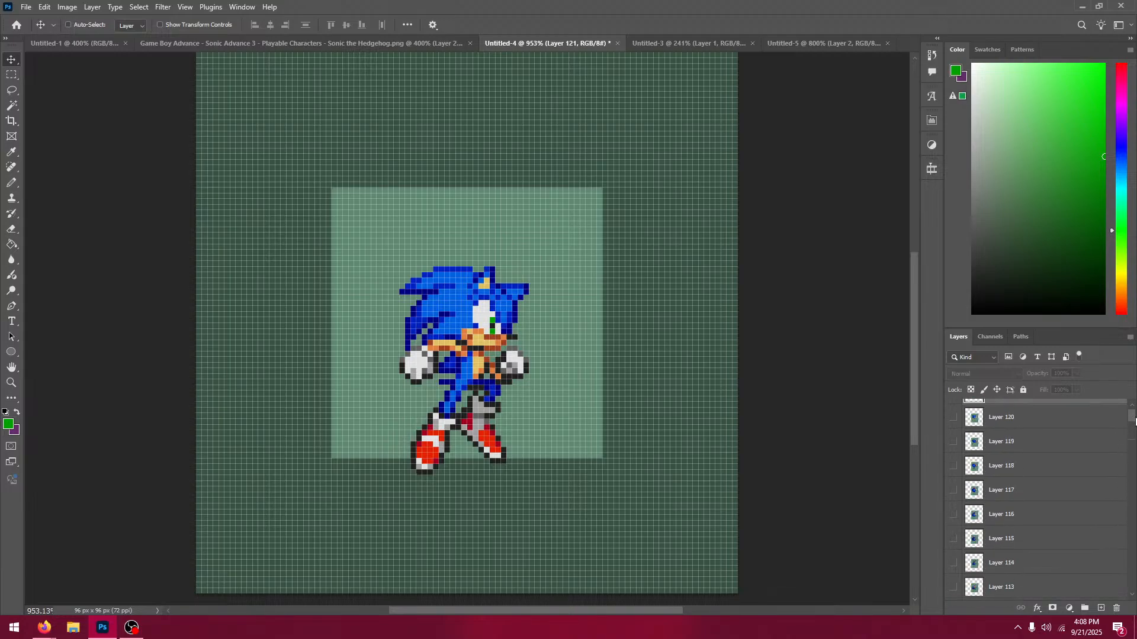
scroll(1028, 455, up, 1)
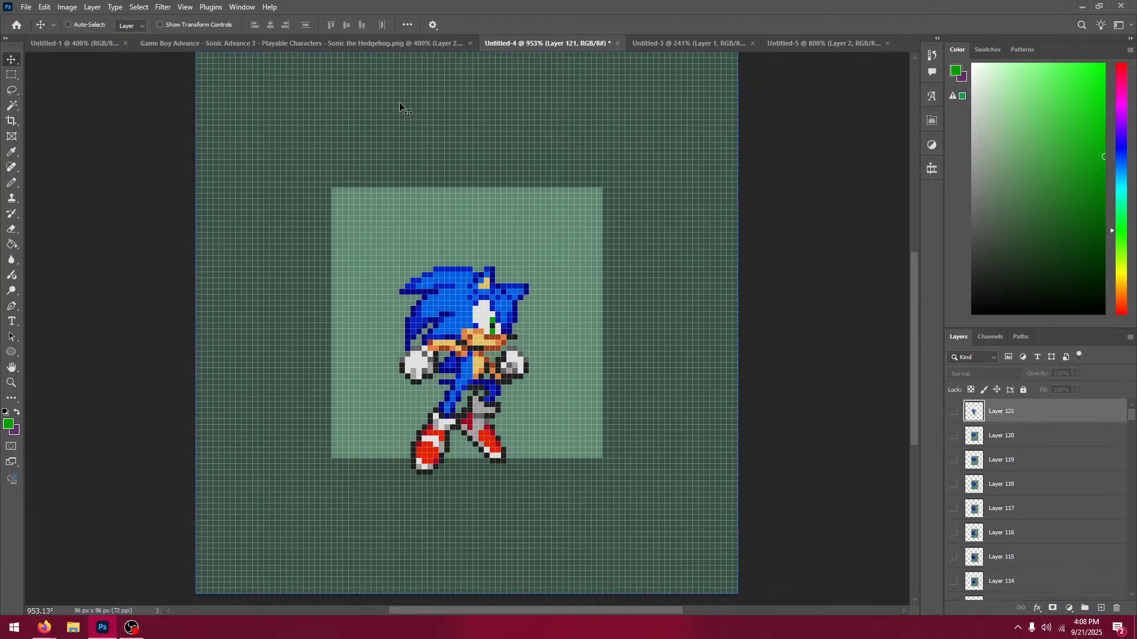
Step: Switch to the Sonic Advance 3 sprite sheet document and delete Layer 4
click(367, 43)
click(11, 75)
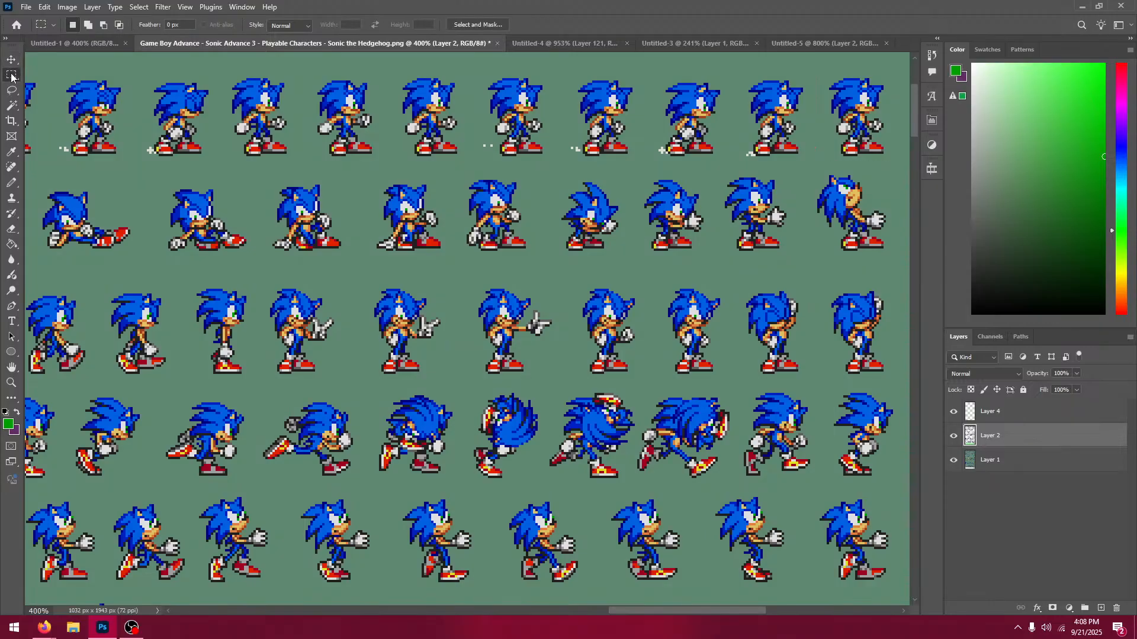
key(ctrl+minus)
key(ctrl+minus)
key(ctrl+minus)
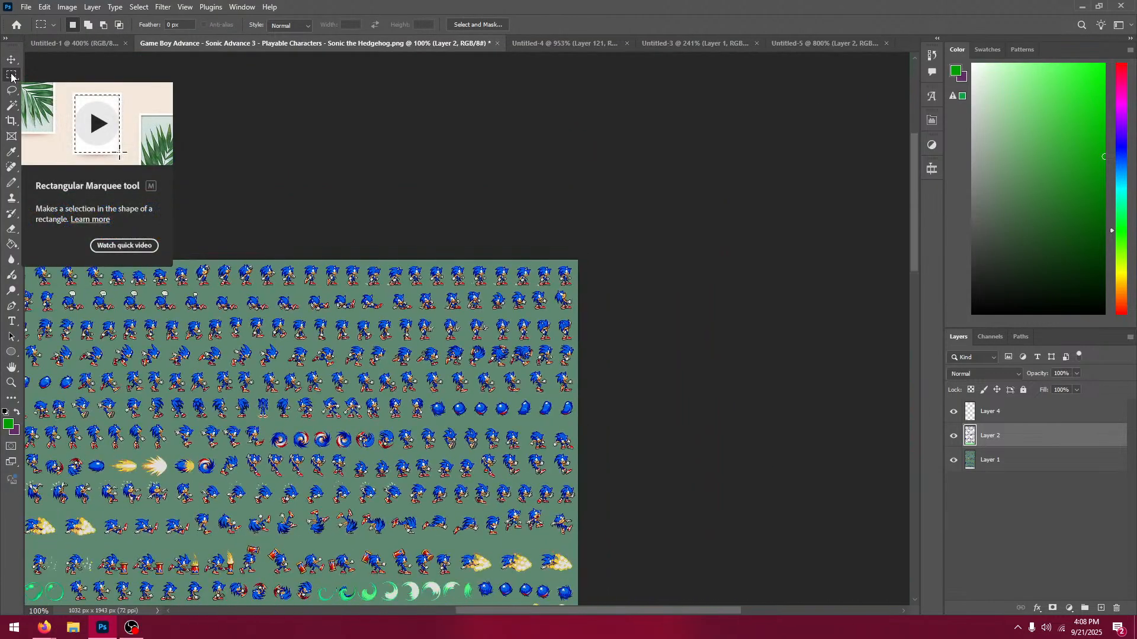
drag(306, 434, 472, 342)
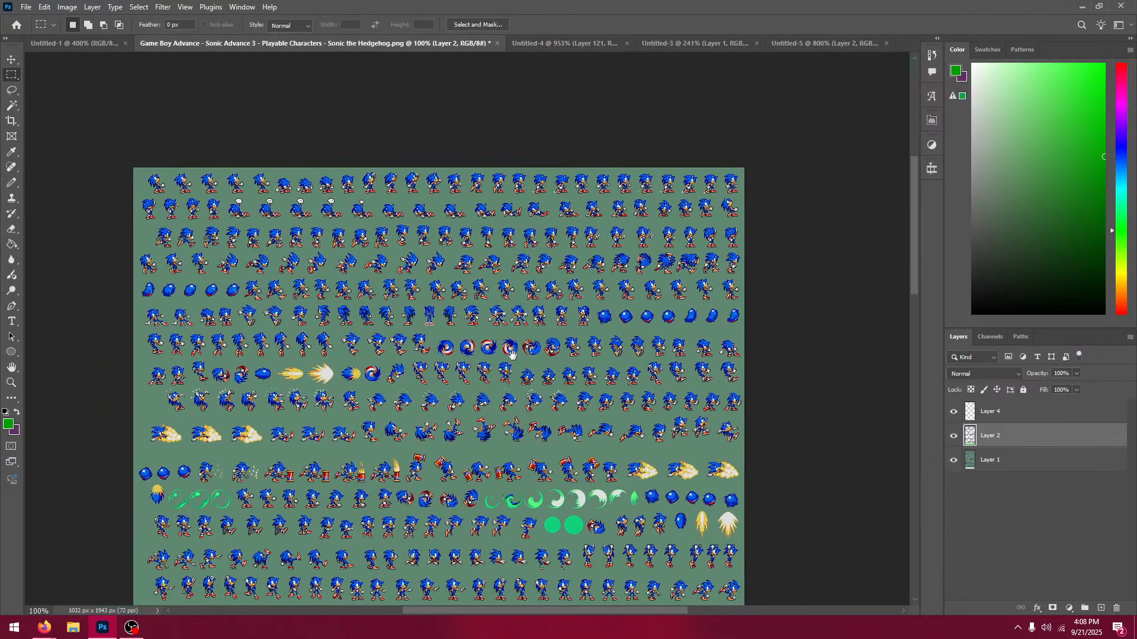
click(1066, 410)
key(Delete)
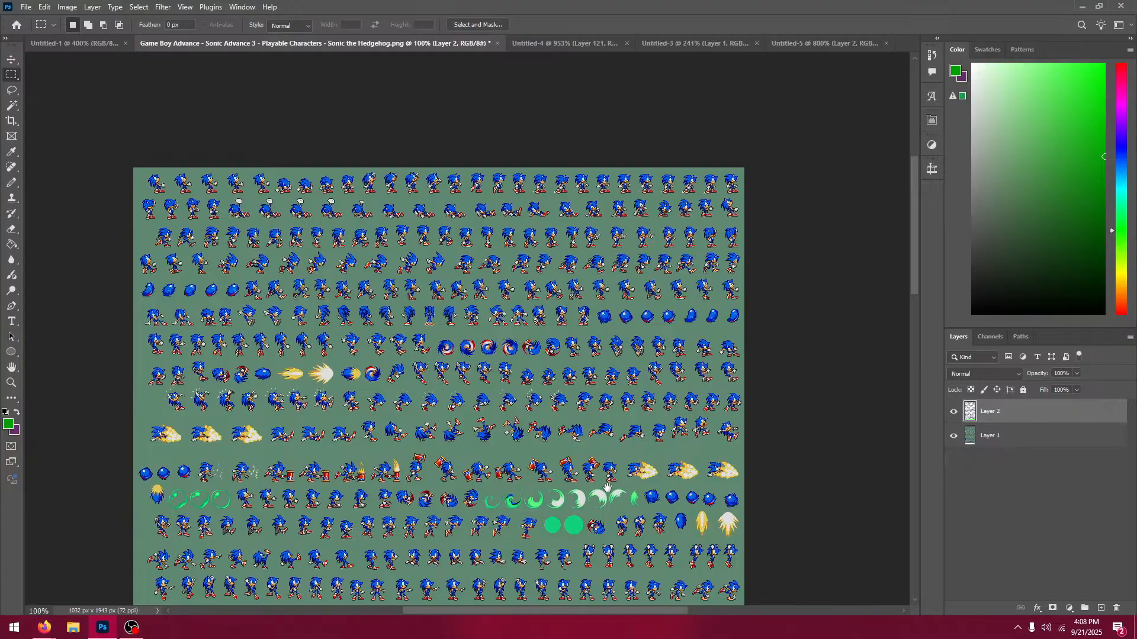
Step: Look through the rows of the Sonic Advance 3 sprite sheet for further animation poses
drag(607, 486, 616, 402)
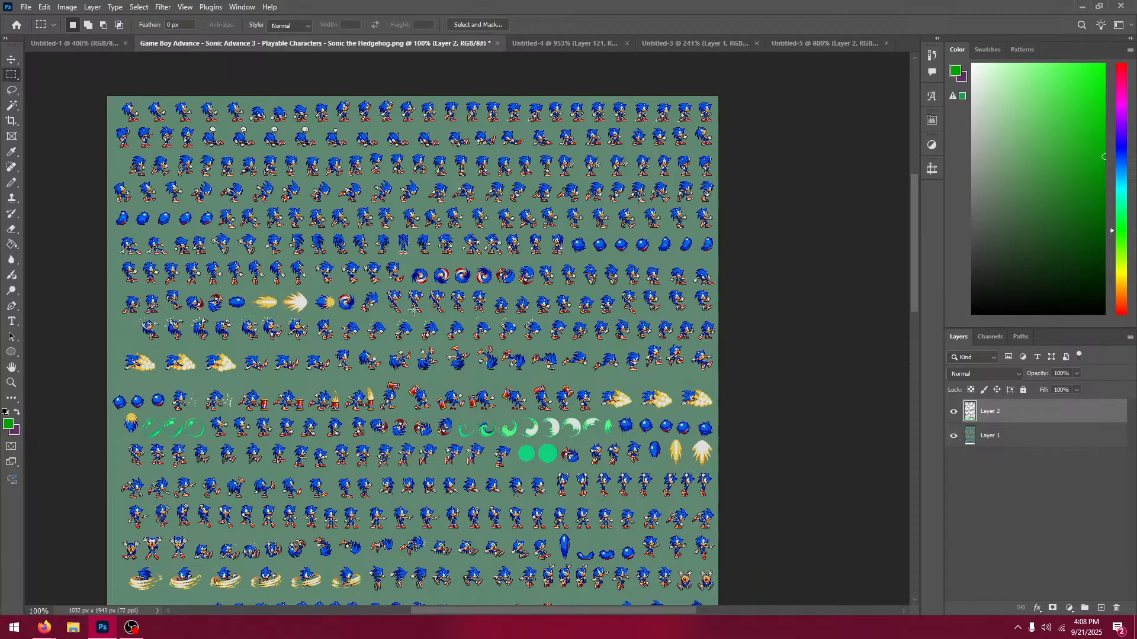
drag(915, 233, 908, 266)
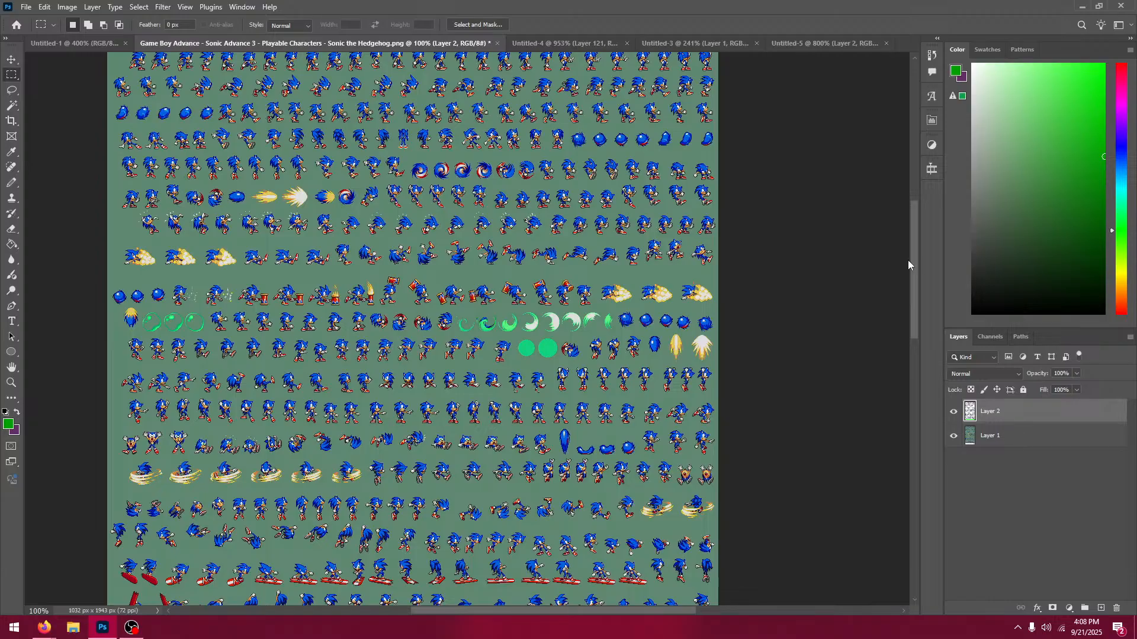
drag(908, 264, 907, 273)
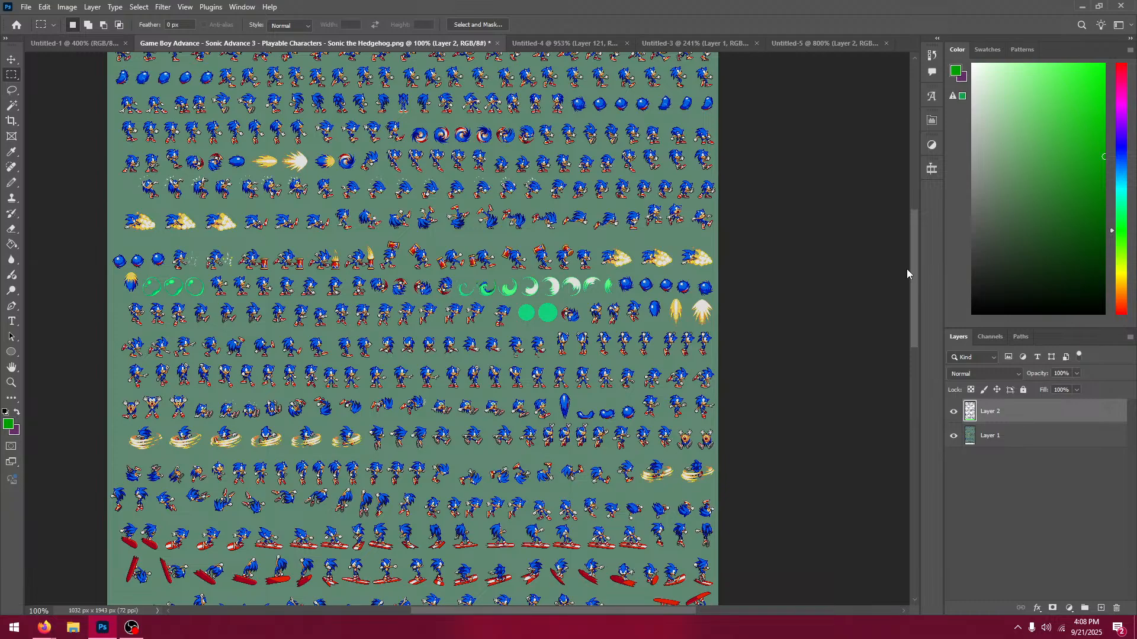
drag(907, 274, 911, 276)
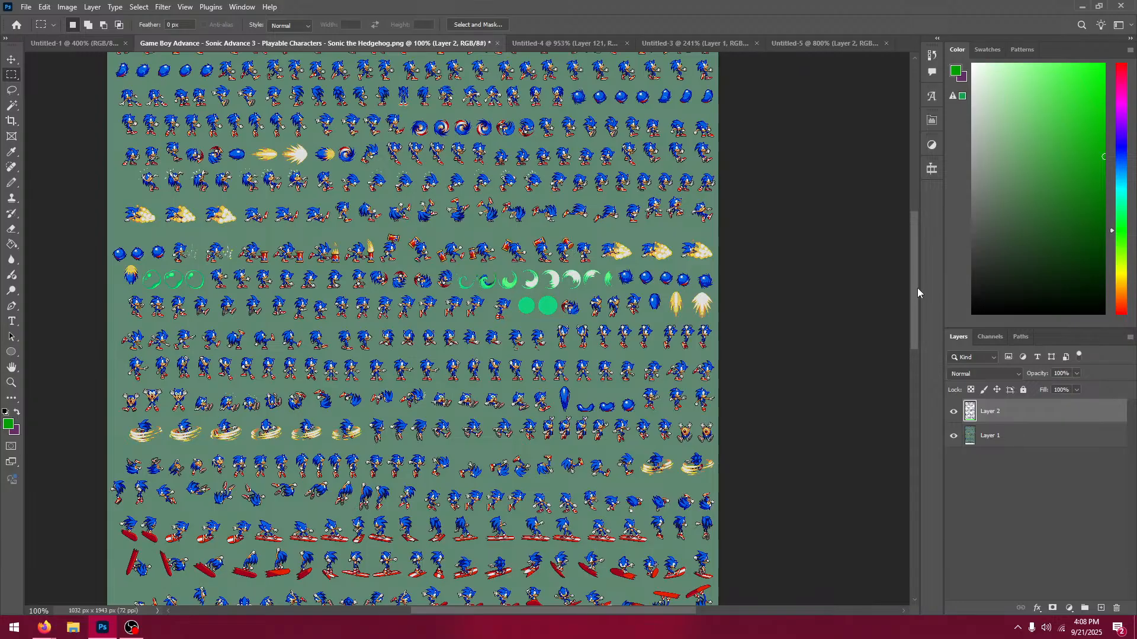
drag(918, 288, 919, 347)
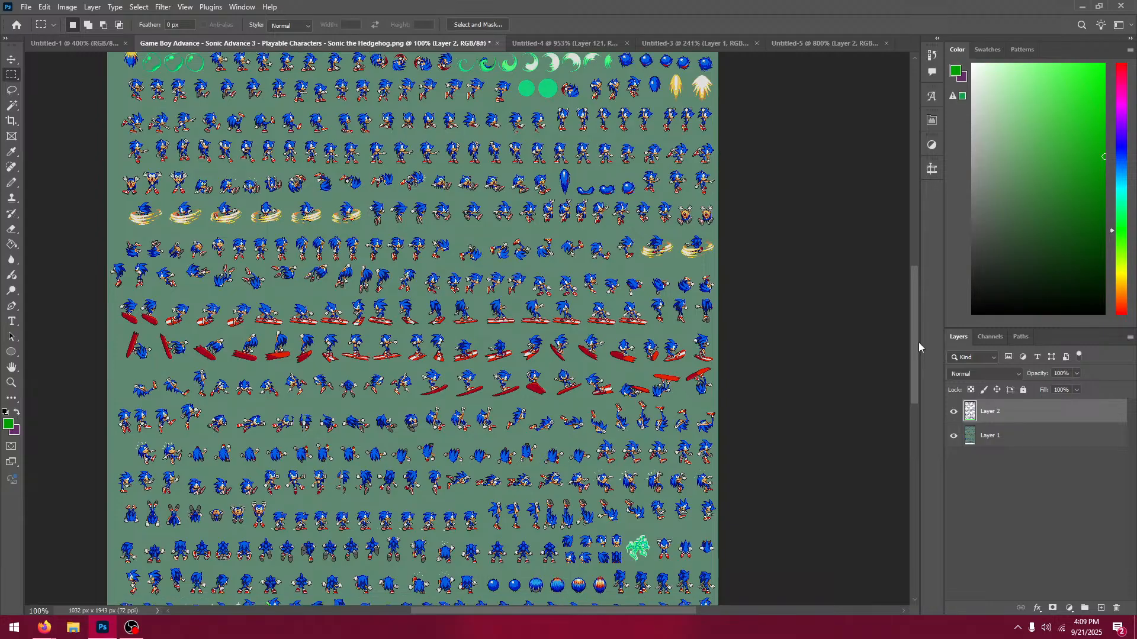
drag(918, 347, 917, 379)
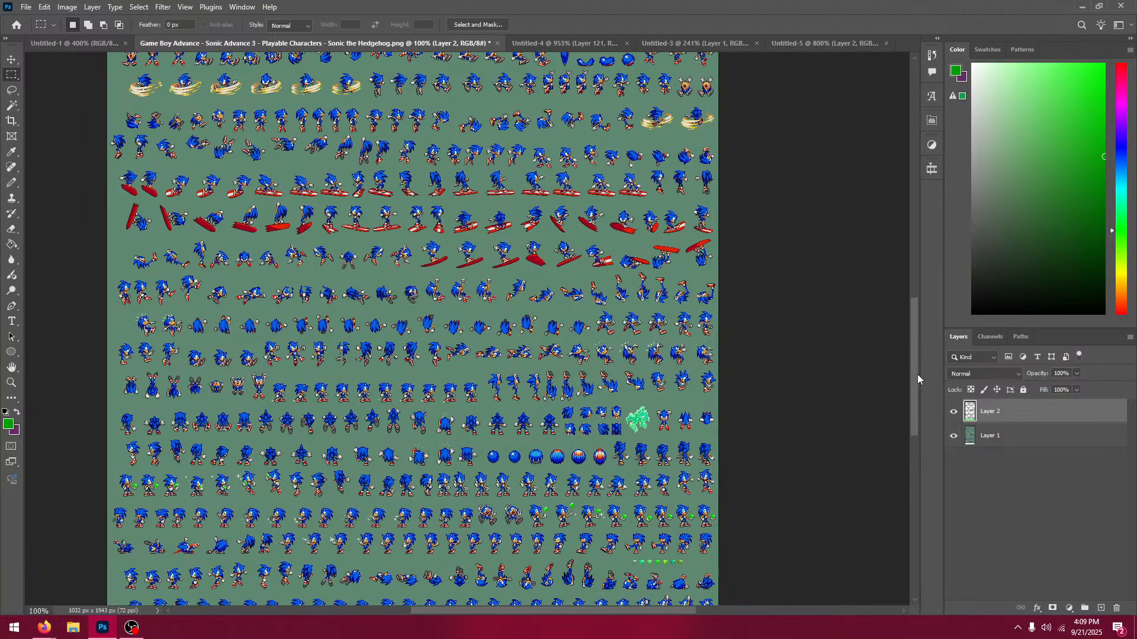
drag(917, 375, 248, 482)
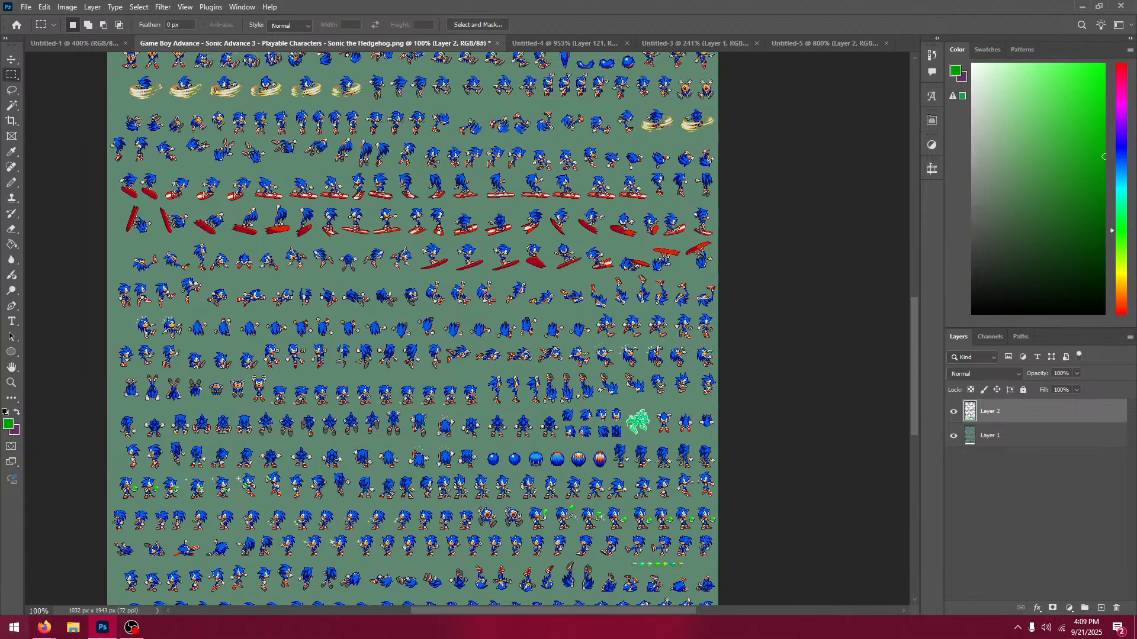
Step: Switch to Firefox and open the YouTube home page in a new tab
mouse_move(49, 636)
click(70, 586)
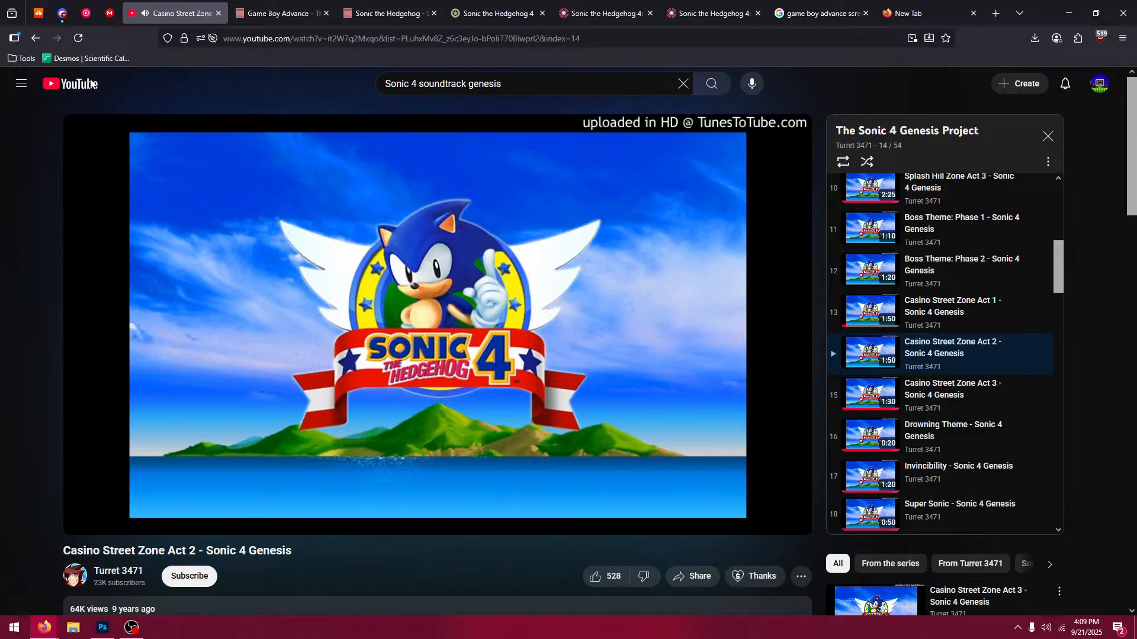
right_click(91, 83)
click(144, 84)
click(279, 7)
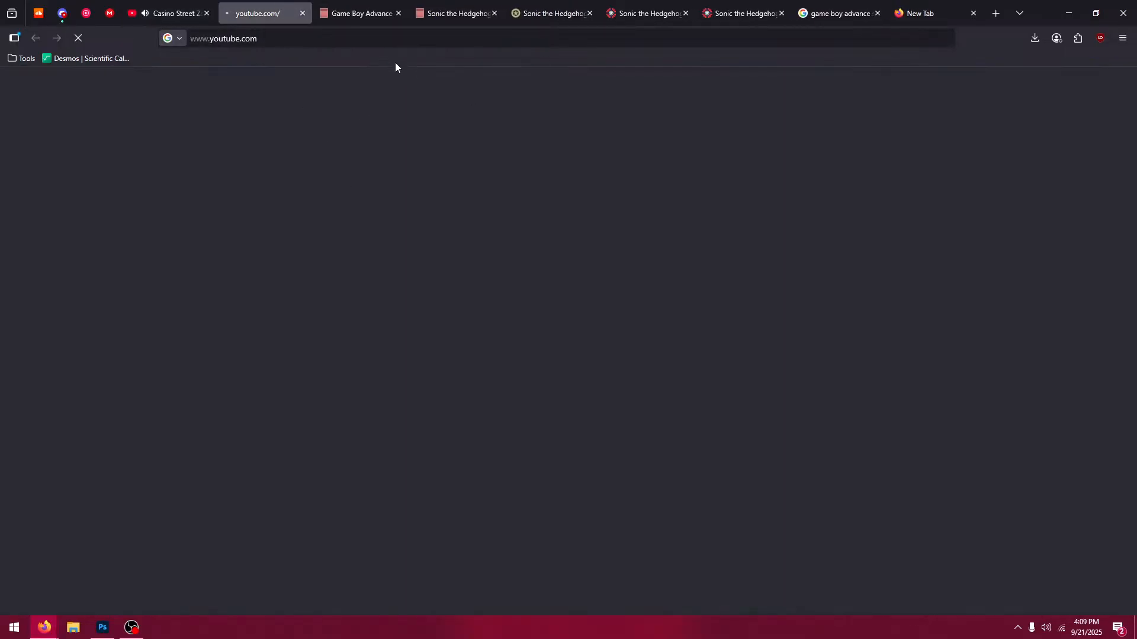
click(375, 40)
click(5, 107)
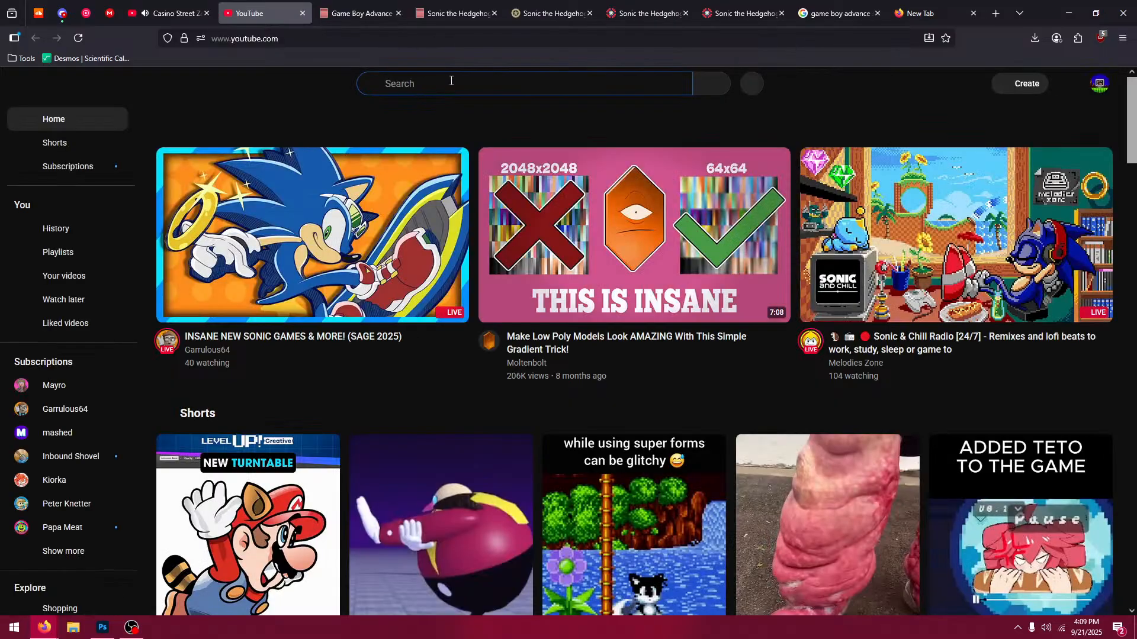
Step: Search YouTube for "sonic 4 episode 1 gampleay"
click(452, 80)
text(sonic)
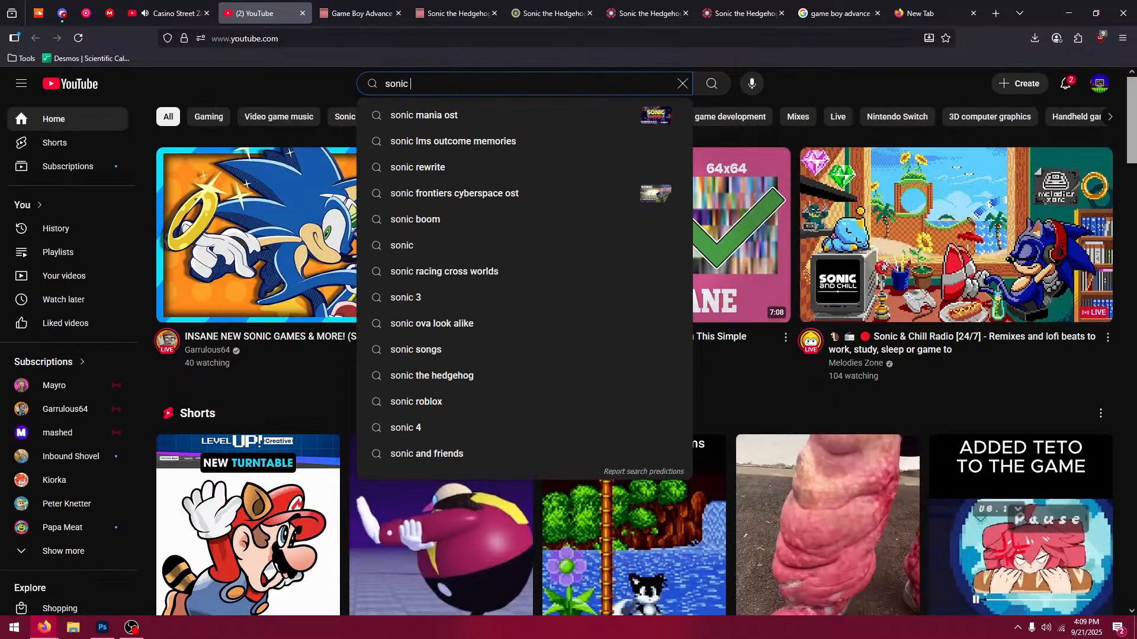
text( 4 epos)
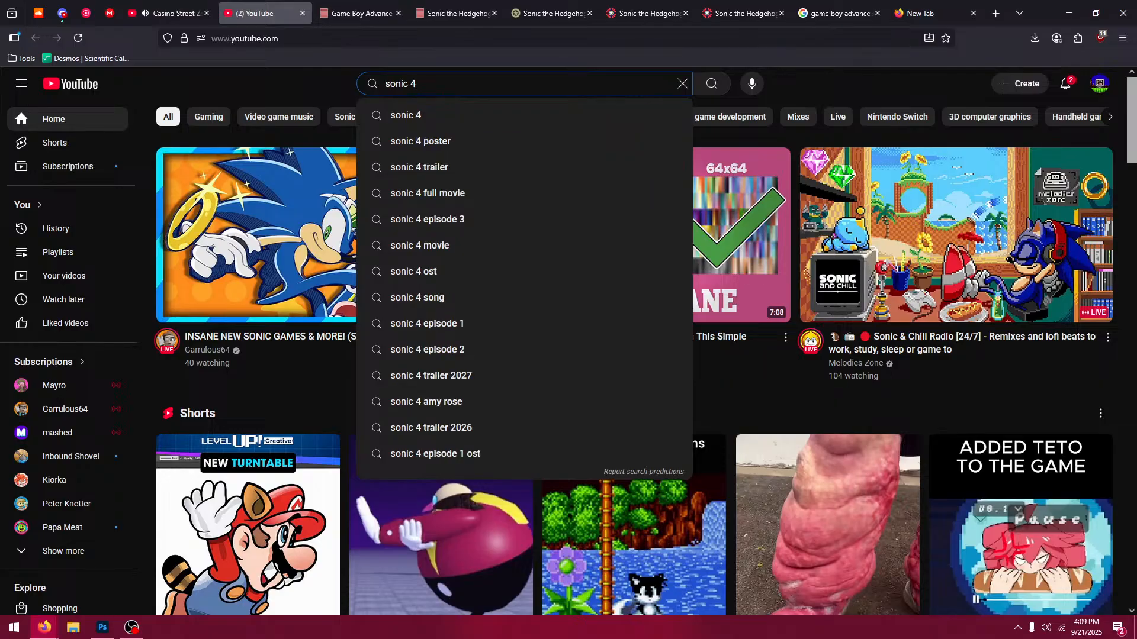
key(BackSpace)
key(BackSpace)
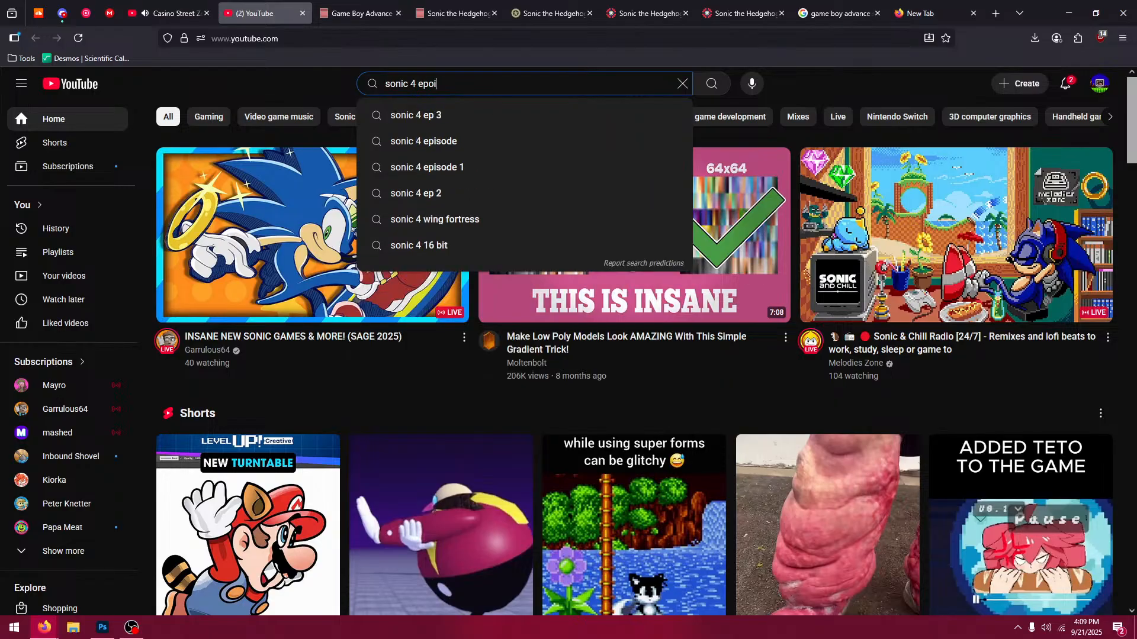
text(isode 1)
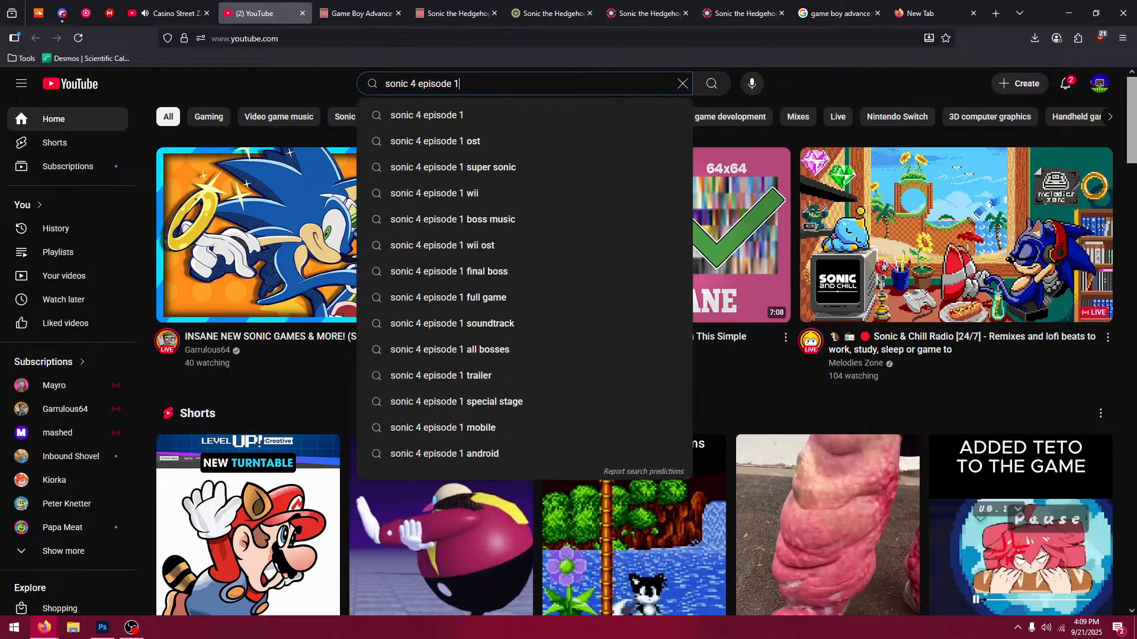
text( g)
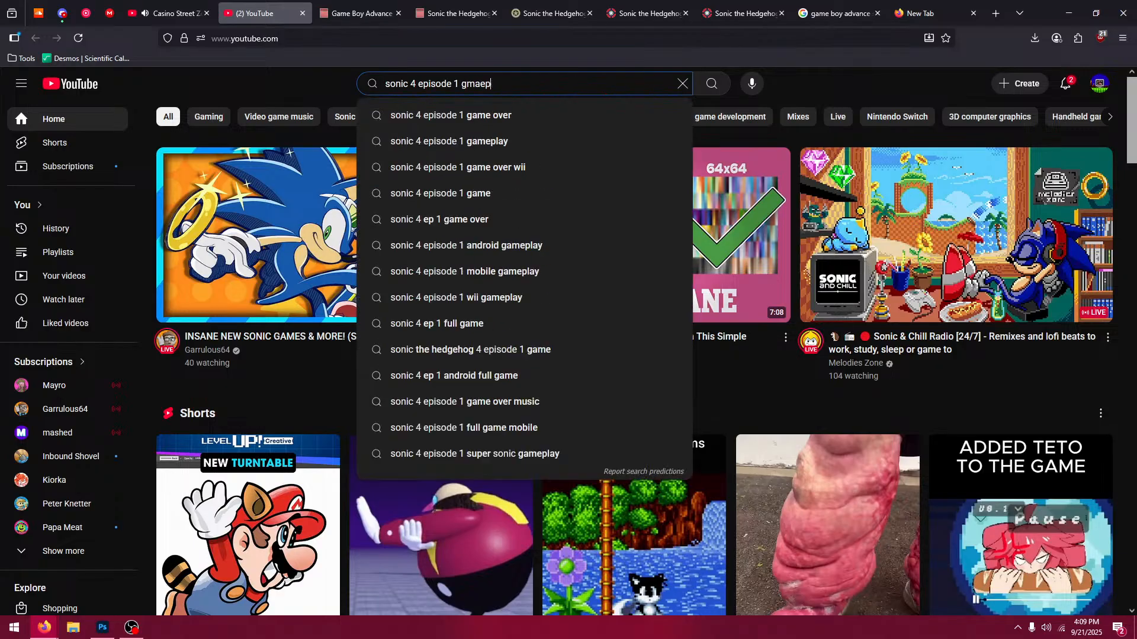
text(ample)
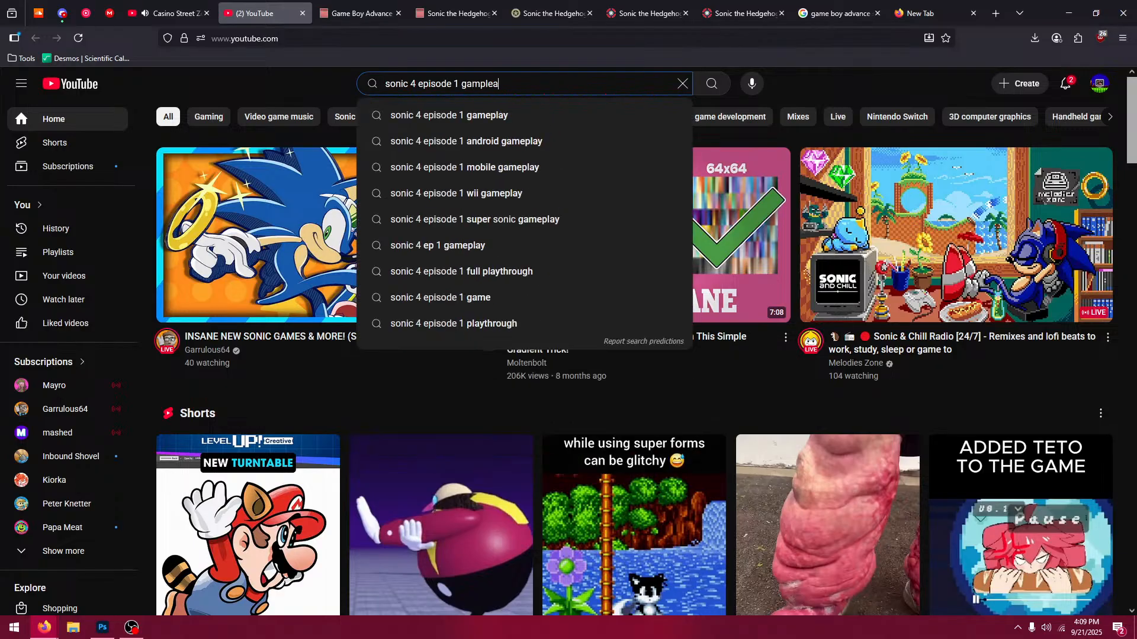
text(ay)
key(Return)
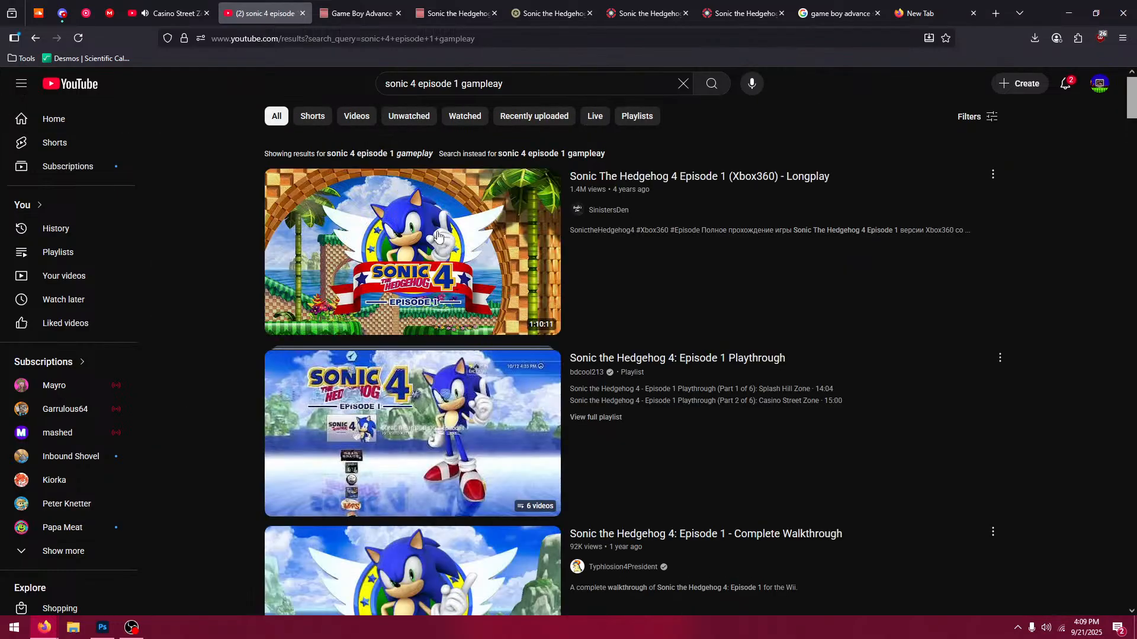
Step: Open the "Sonic The Hedgehog 4 Episode 1 (Xbox360) - Longplay" video and glance at the YouTube notifications
click(439, 262)
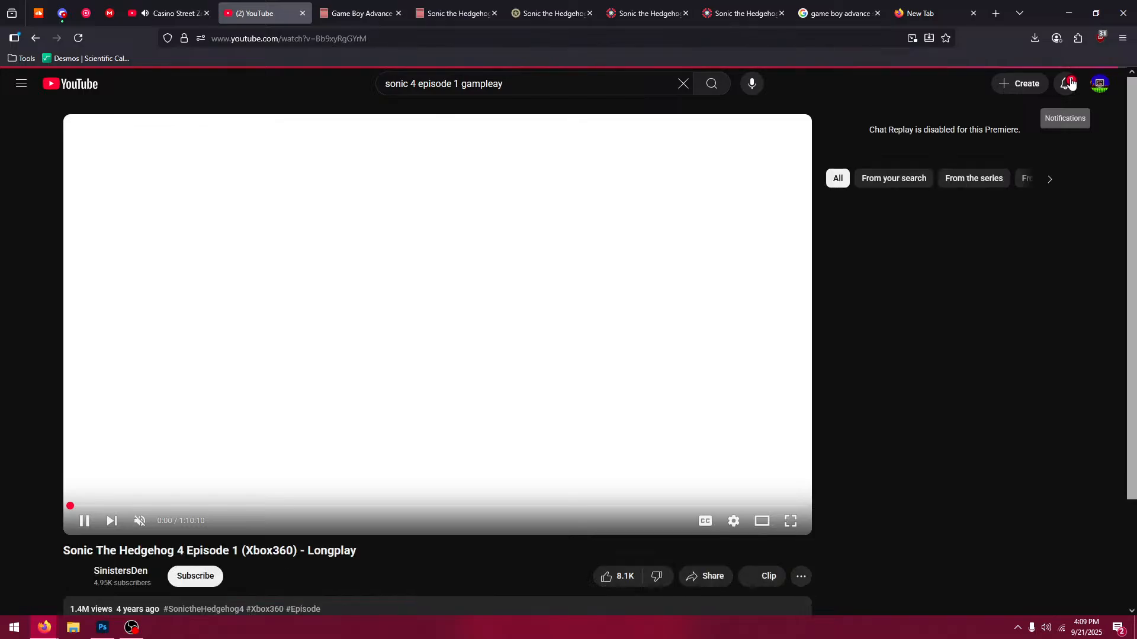
click(1054, 84)
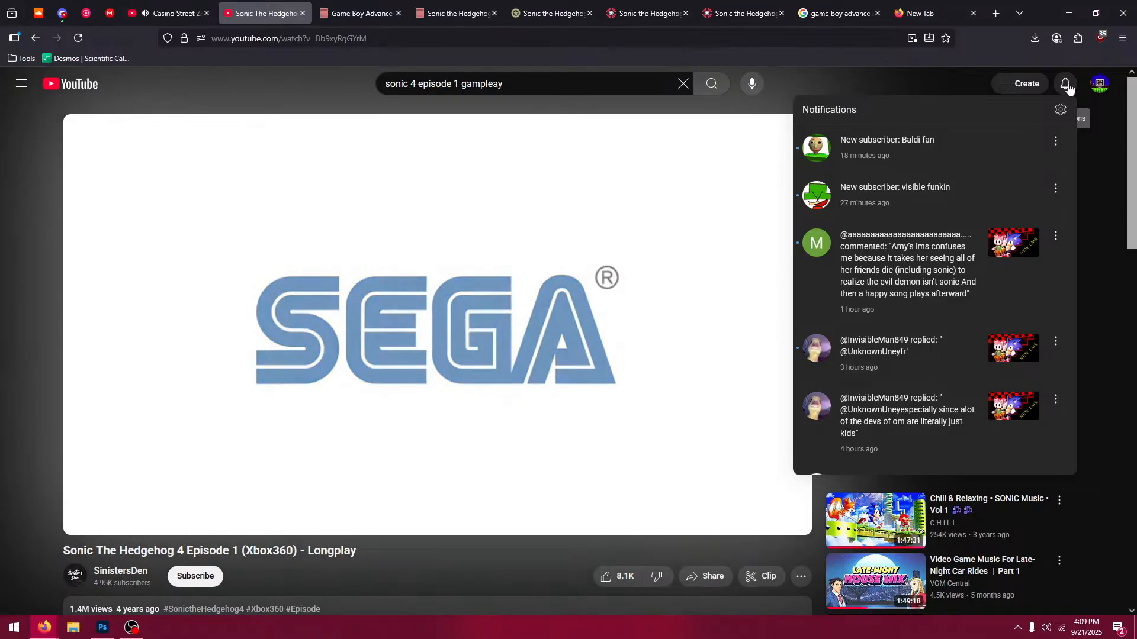
click(1067, 85)
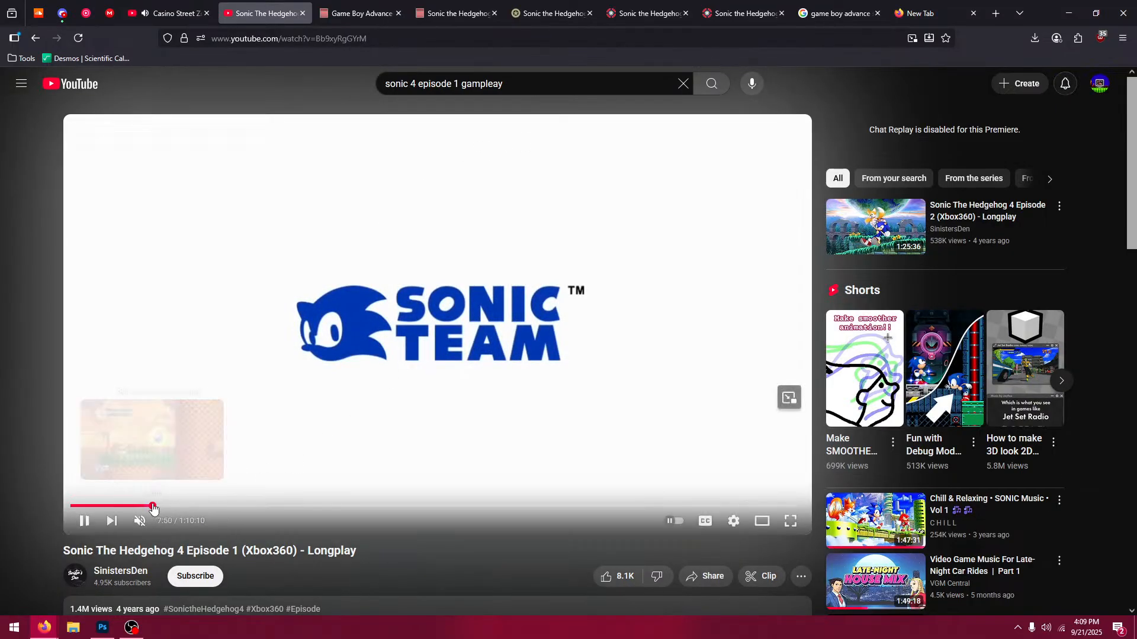
Step: Examine the boss-defeat and end-of-act scenes in the longplay, pause it at 40:18, and switch back to the sprite sheet in Photoshop
click(152, 507)
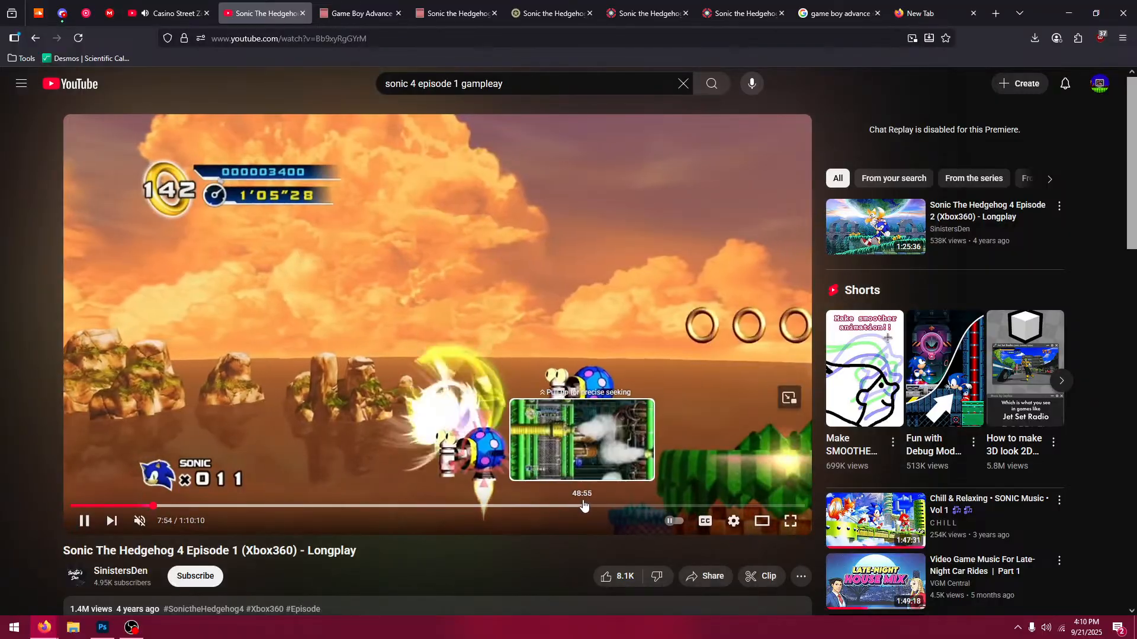
click(548, 507)
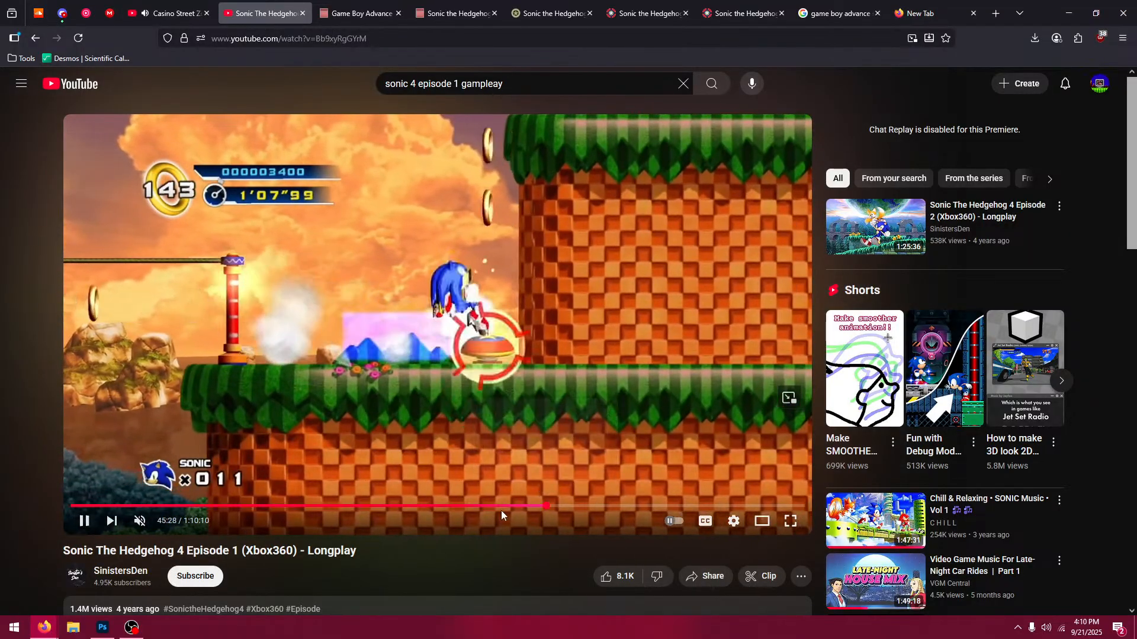
click(342, 506)
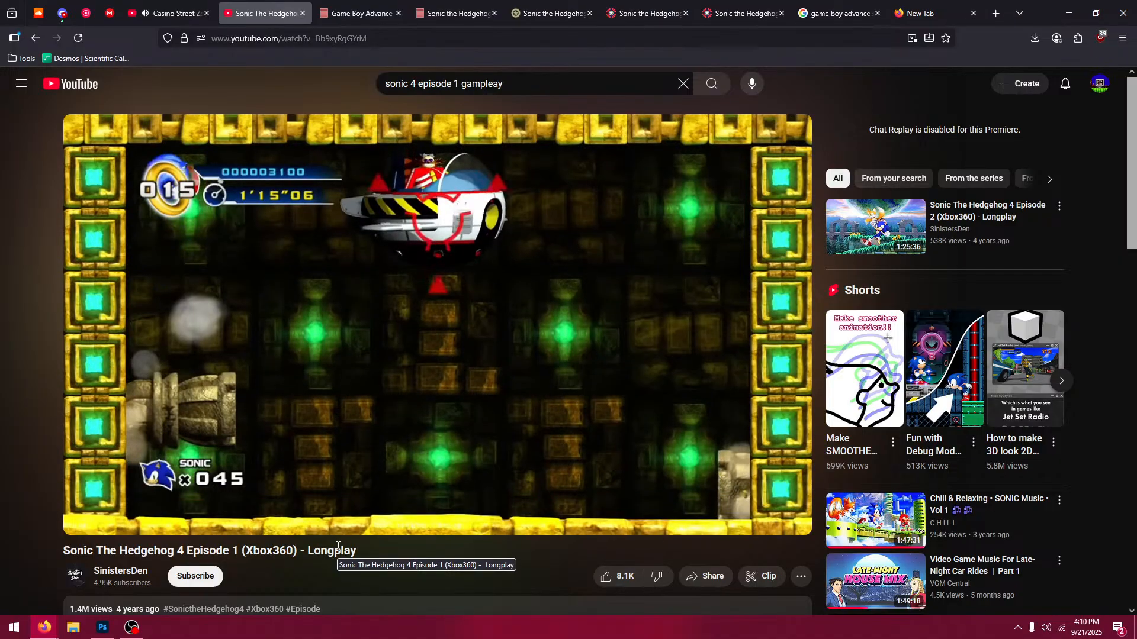
key(Right)
key(Right)
key(Right)
key(Right)
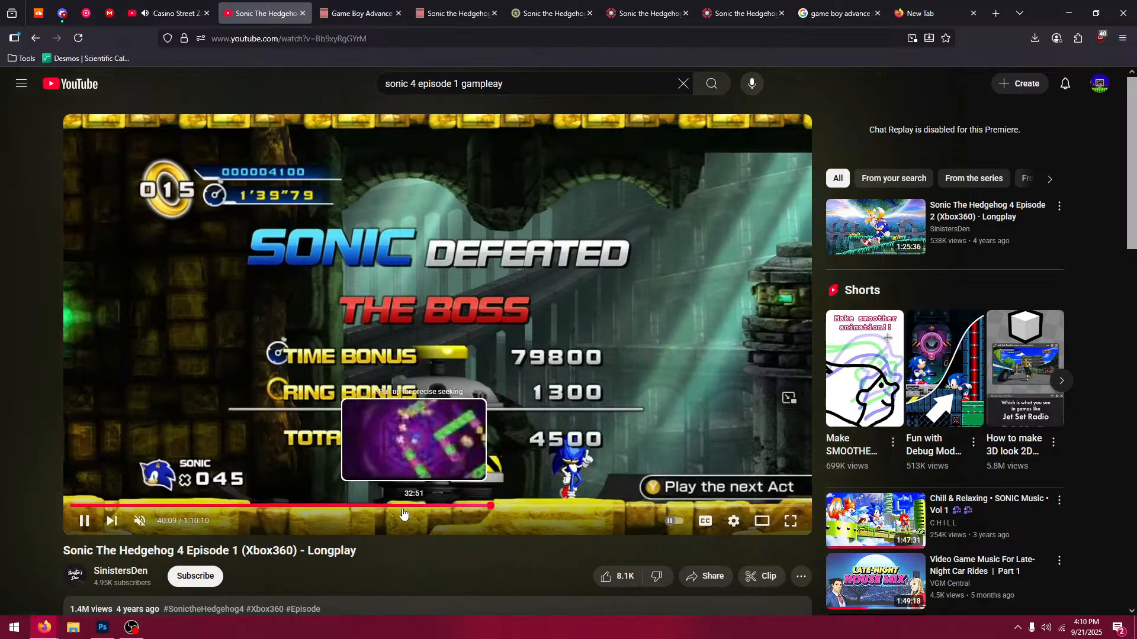
click(493, 507)
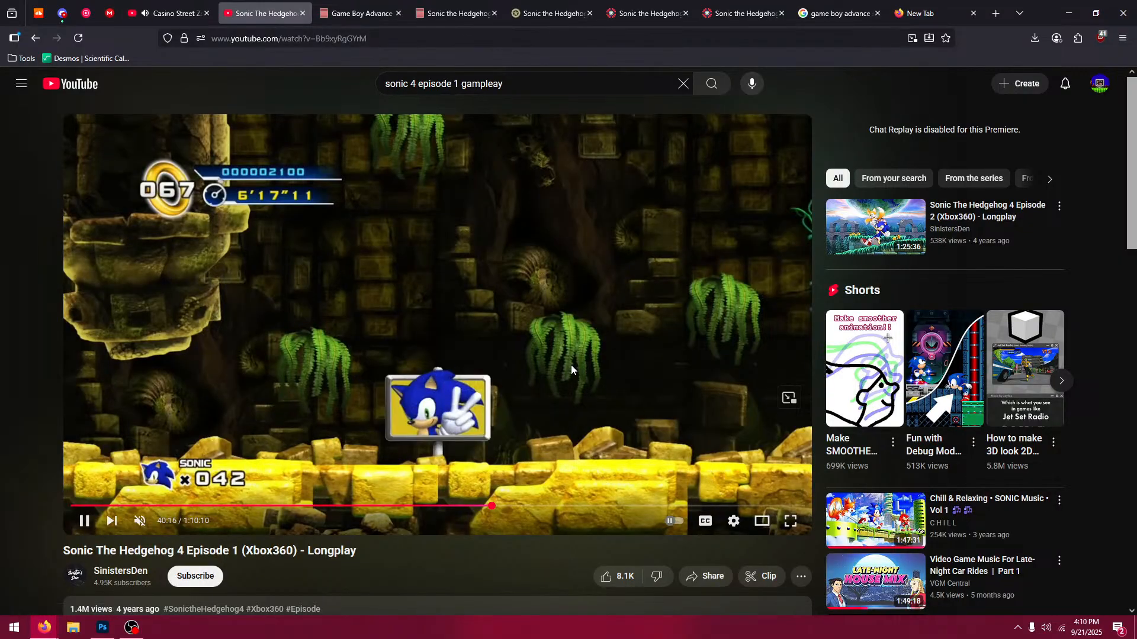
click(587, 408)
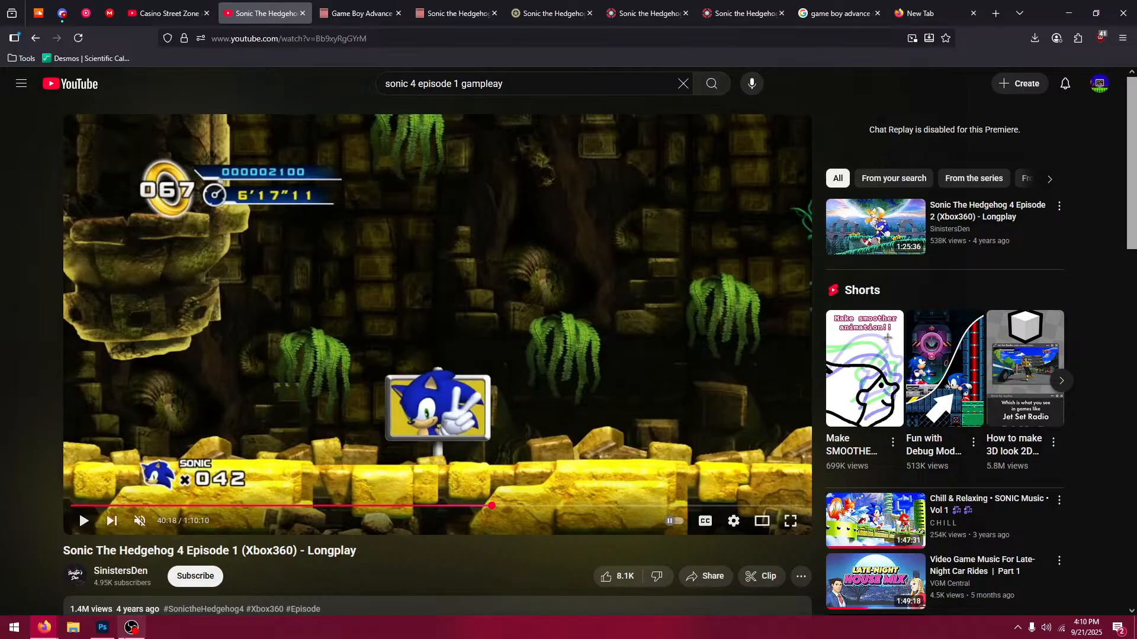
click(103, 629)
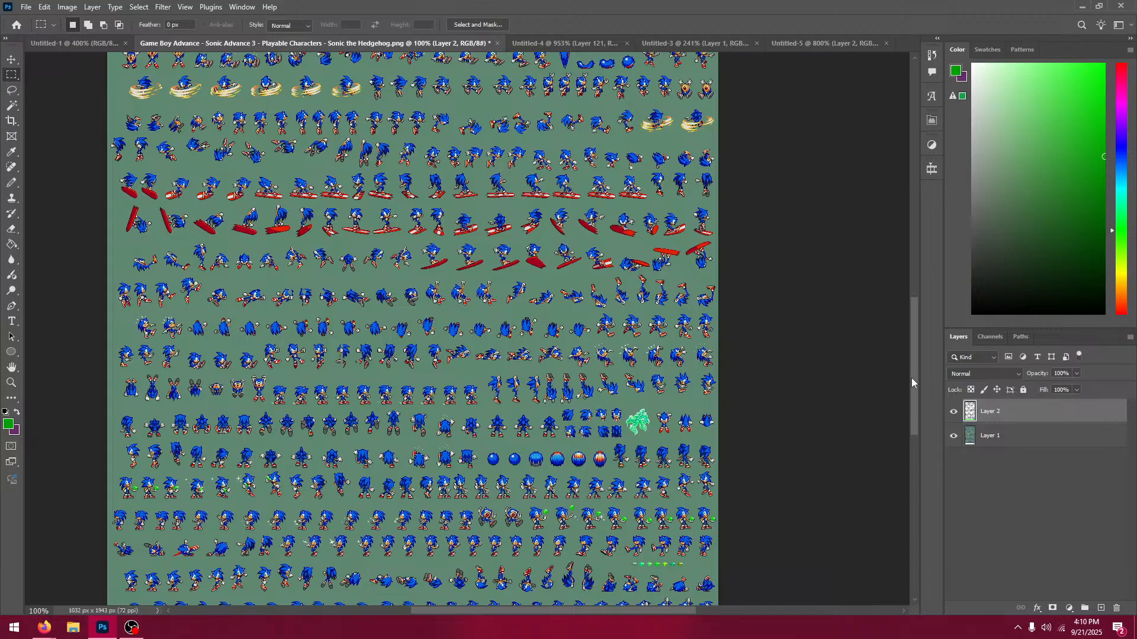
Step: Compare the sprites near the end of the Sonic Advance 3 sheet with the purple Untitled-5 sheet at 100%
drag(911, 378, 893, 428)
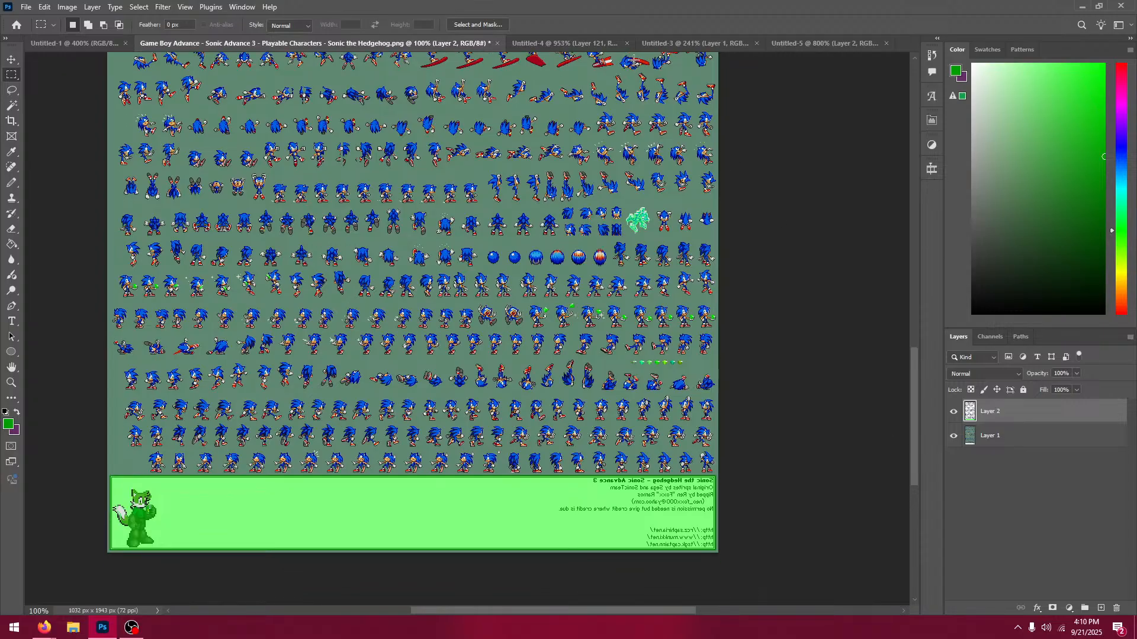
click(610, 42)
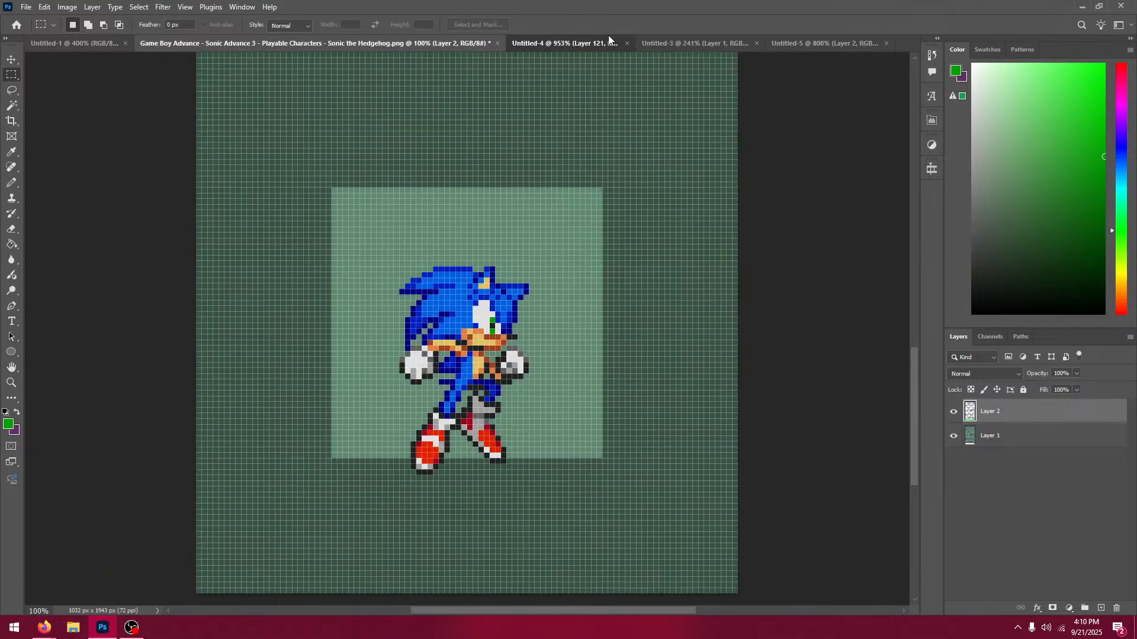
click(807, 43)
key(ctrl+0)
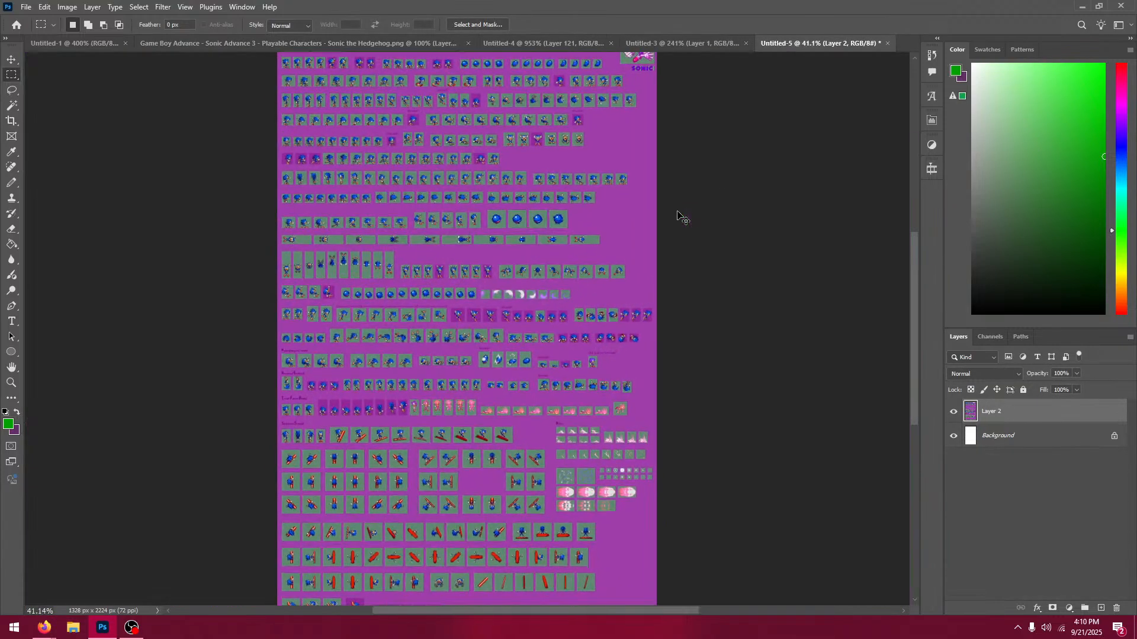
key(ctrl+1)
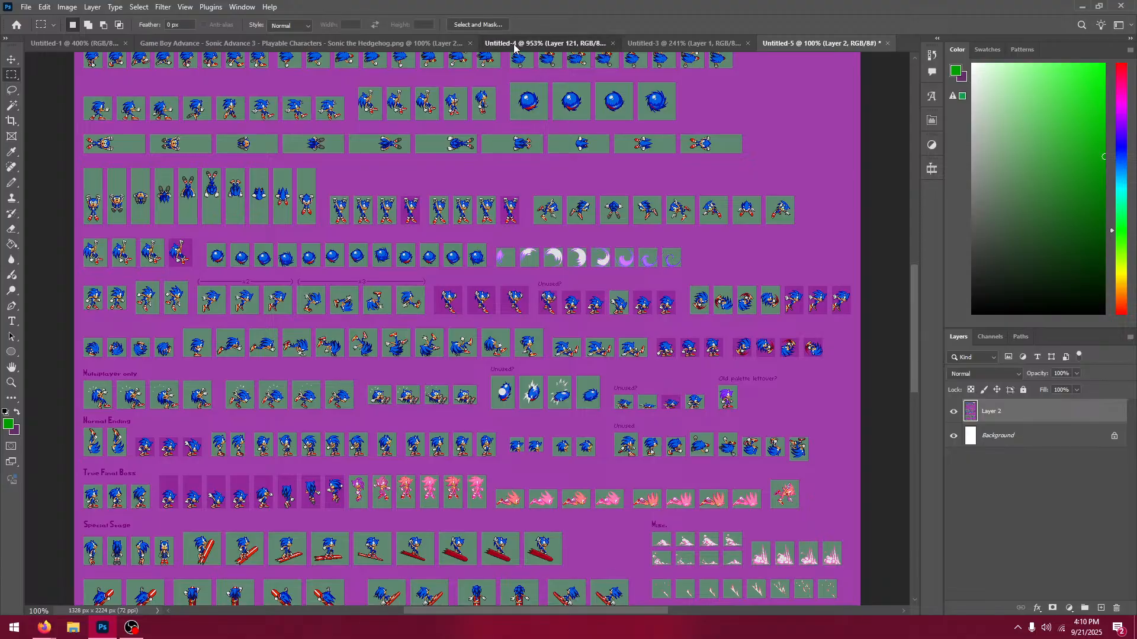
click(544, 43)
click(403, 43)
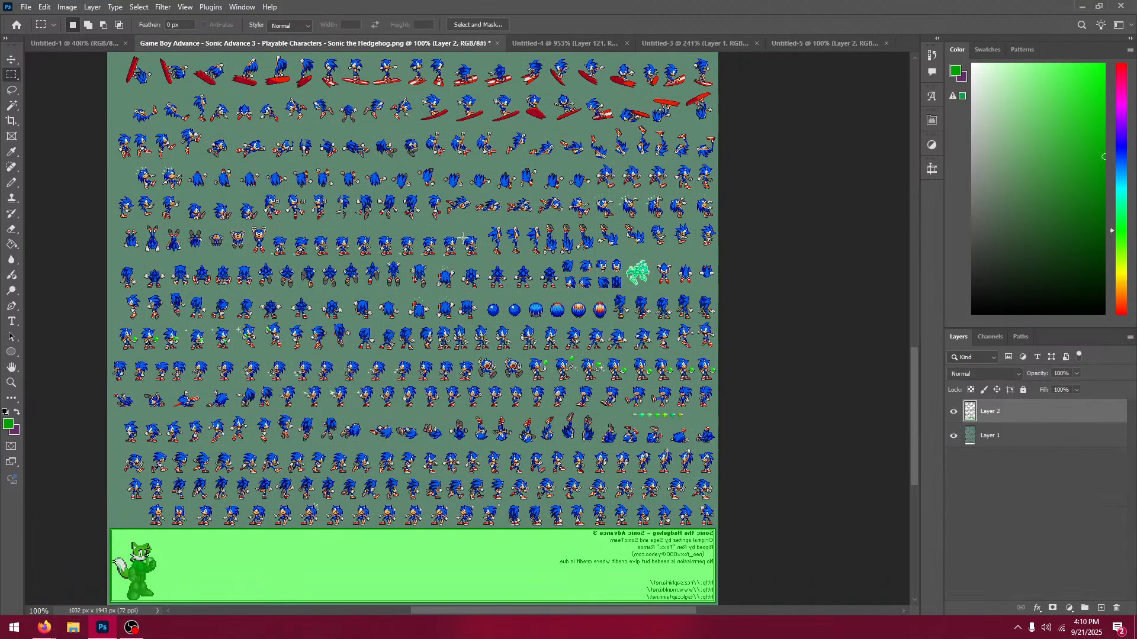
Step: Look through the Sonic Advance 3 sheet from its last sprite rows up to its first for suitable poses
drag(379, 243, 380, 246)
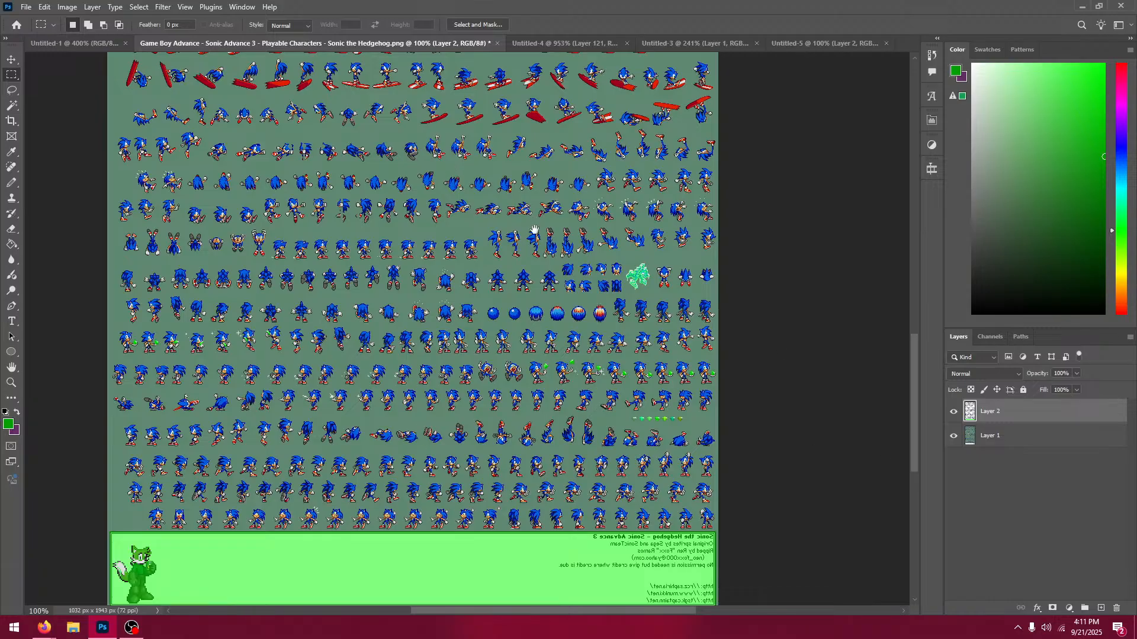
drag(534, 229, 540, 443)
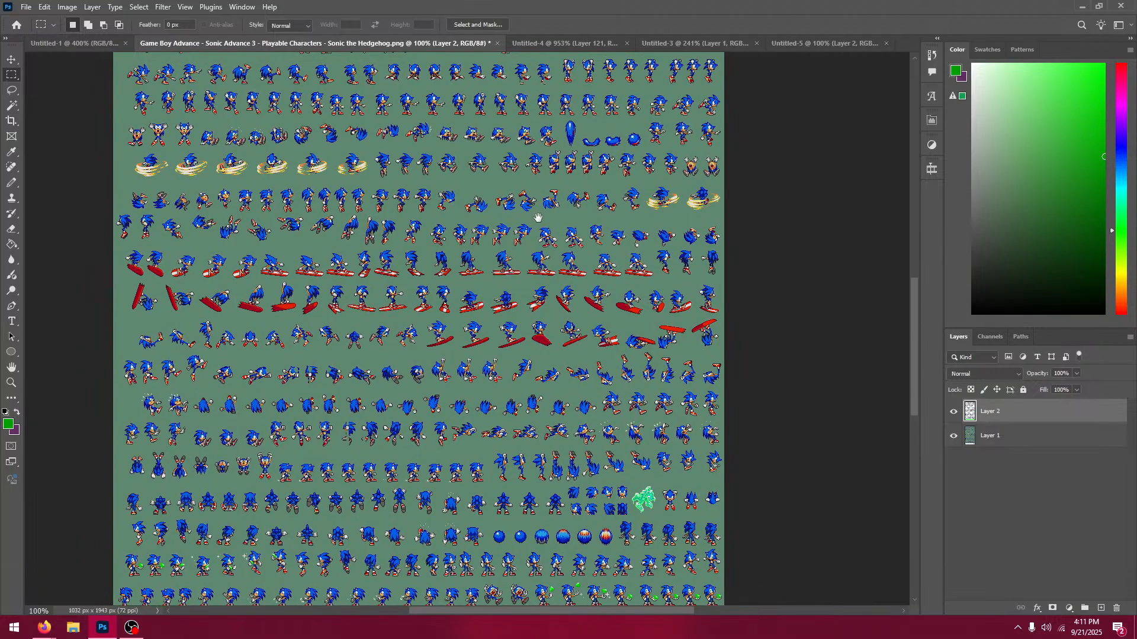
drag(502, 360, 507, 351)
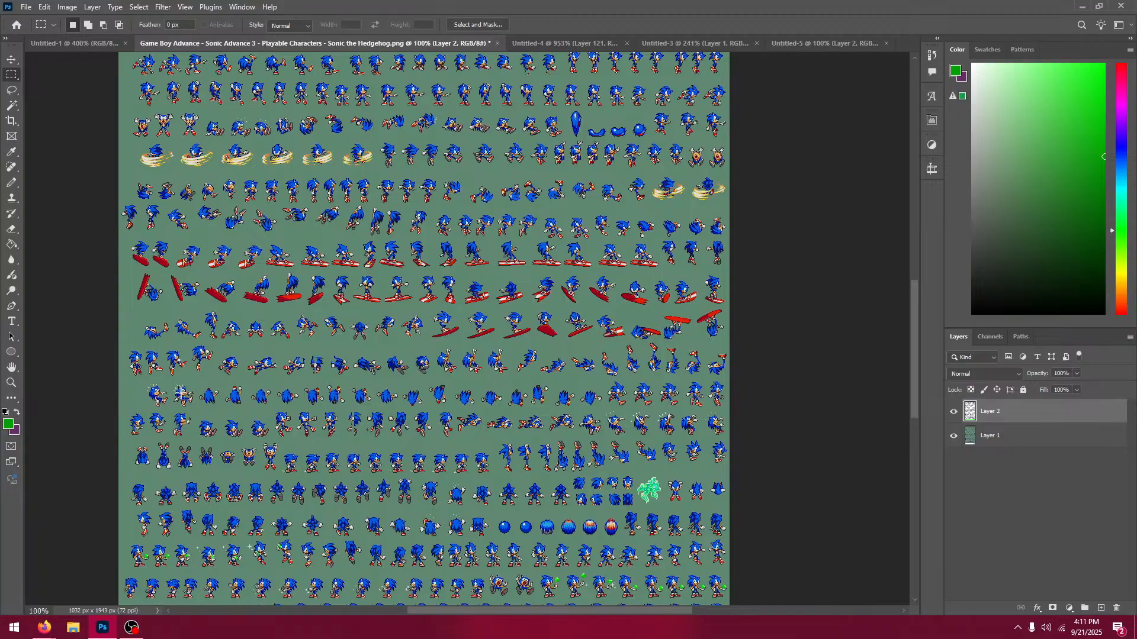
drag(217, 376, 367, 304)
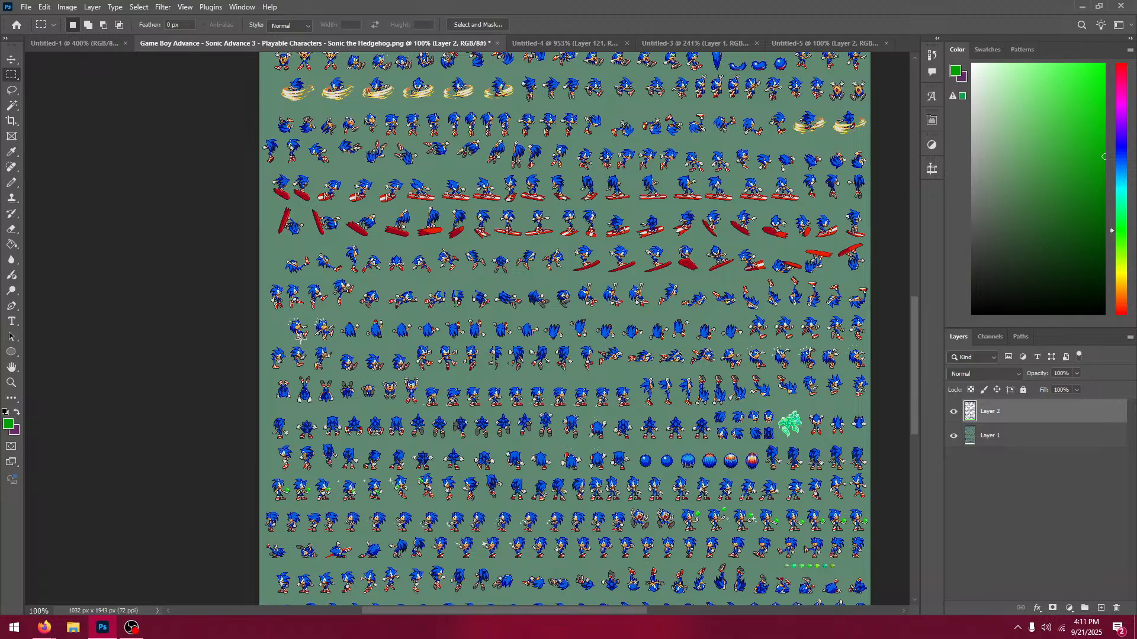
drag(362, 200, 343, 405)
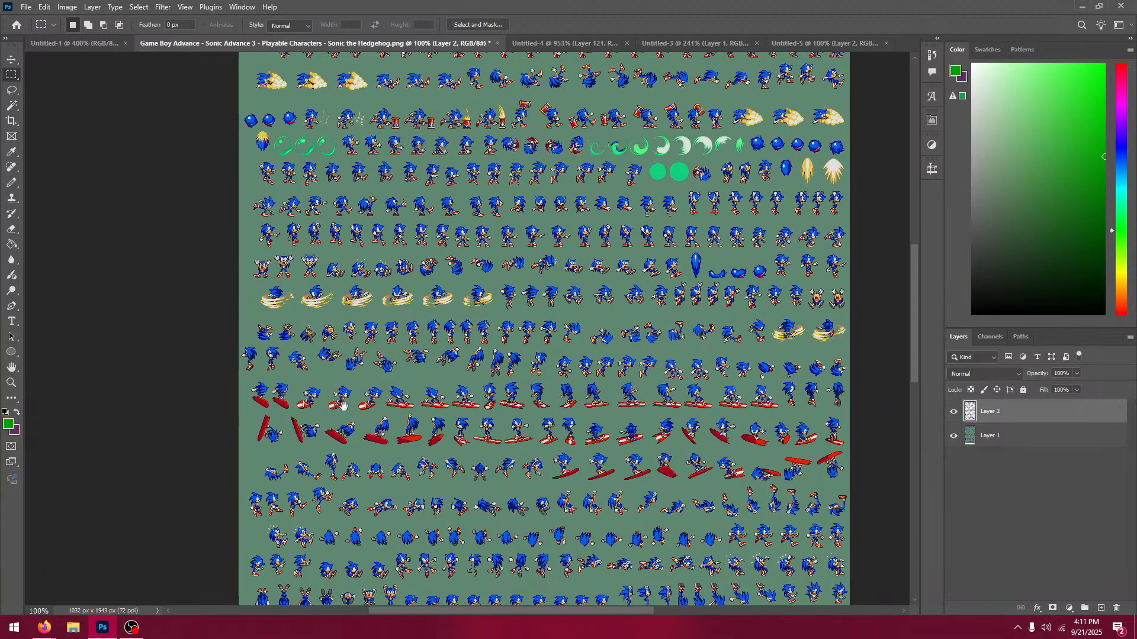
drag(499, 194, 456, 426)
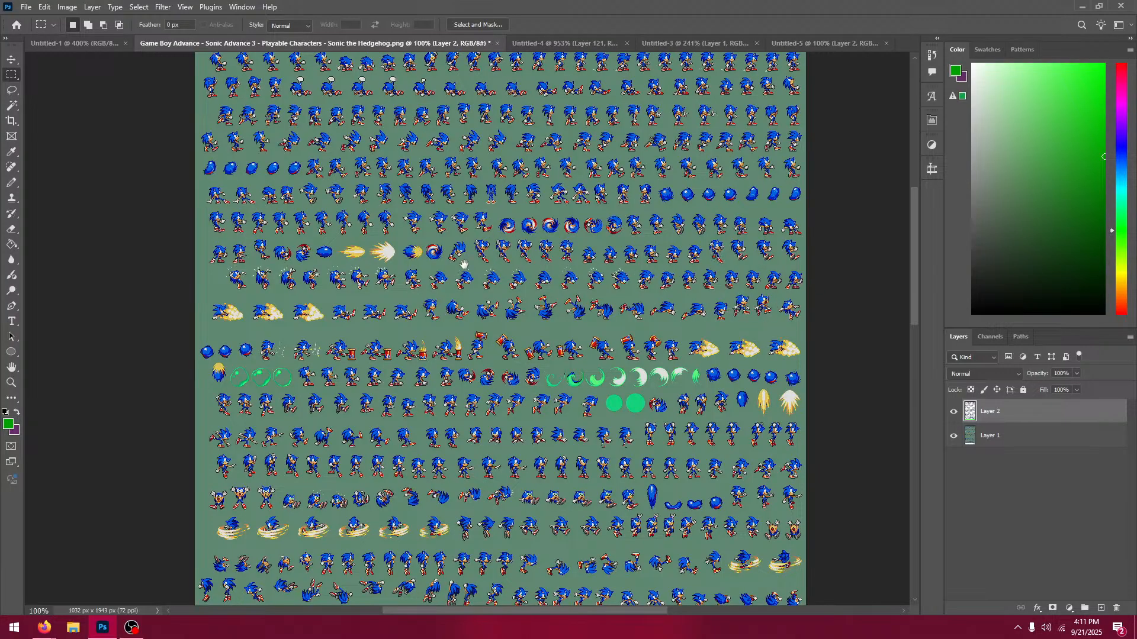
drag(408, 263, 409, 294)
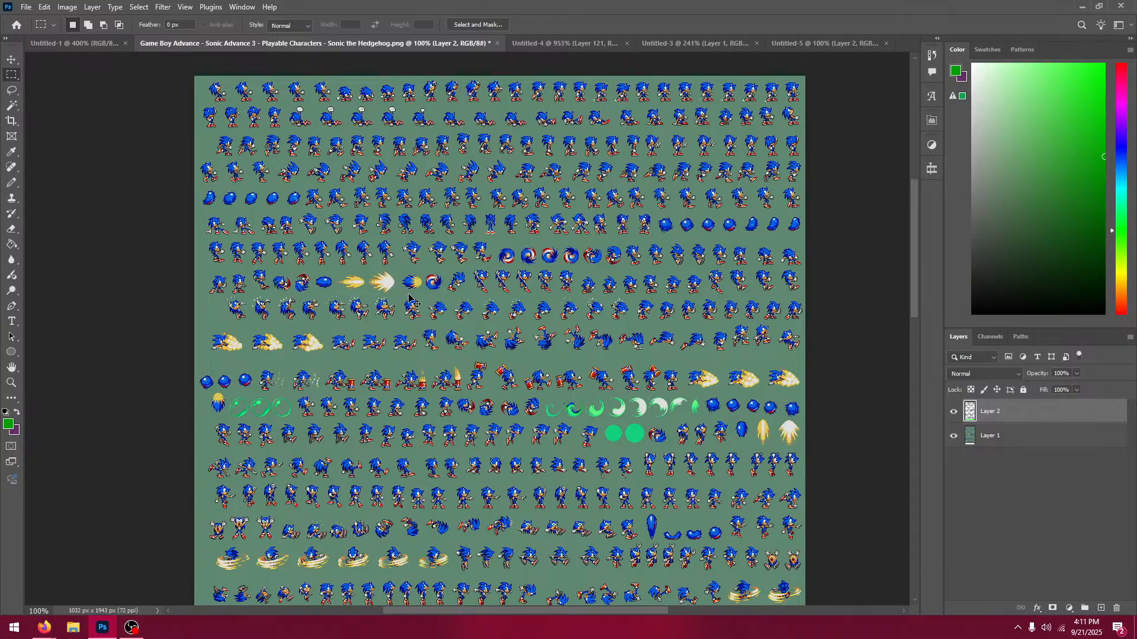
Step: Marquee-select the first crouching Sonic sprite in the eighth row of the Sonic Advance 3 sheet
key(ctrl+plus)
key(ctrl+plus)
key(ctrl+plus)
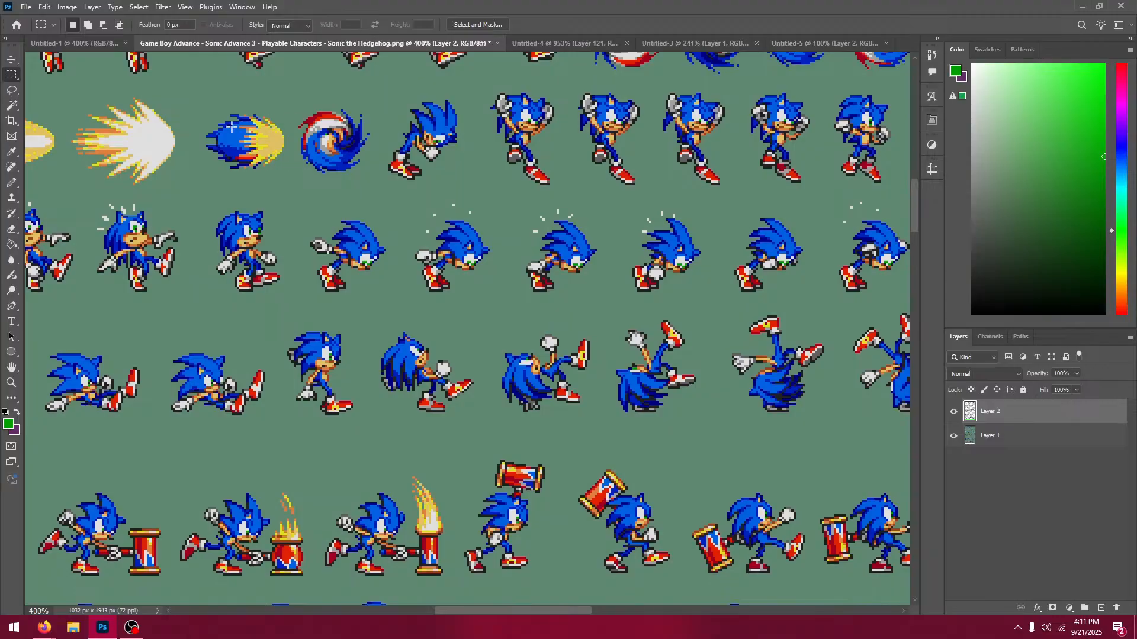
scroll(506, 555, up, 2)
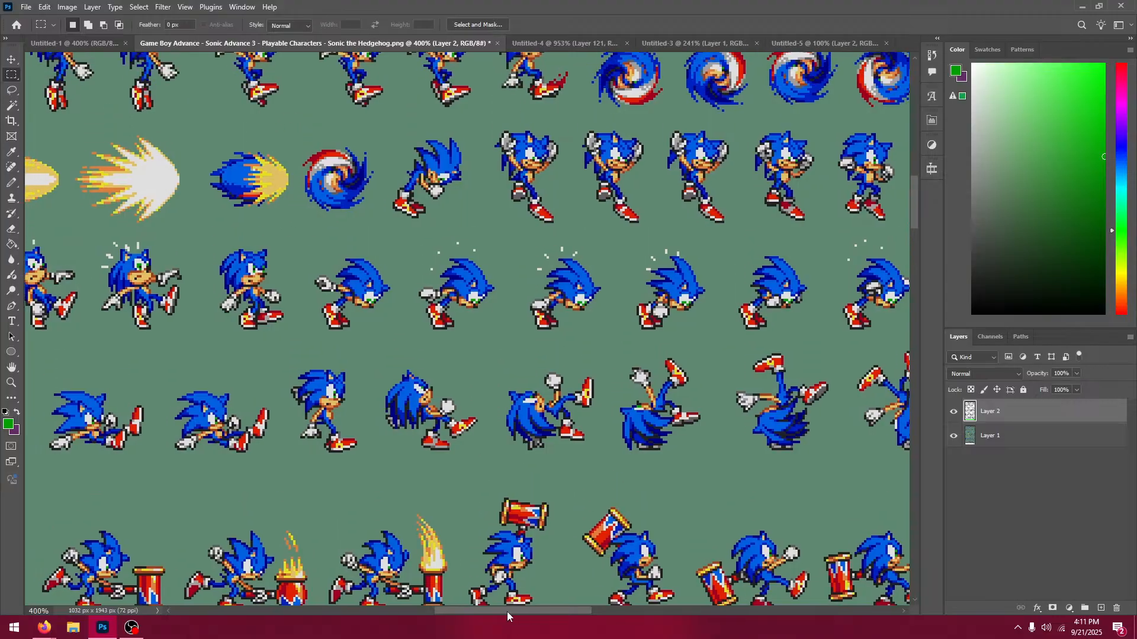
drag(506, 612, 356, 610)
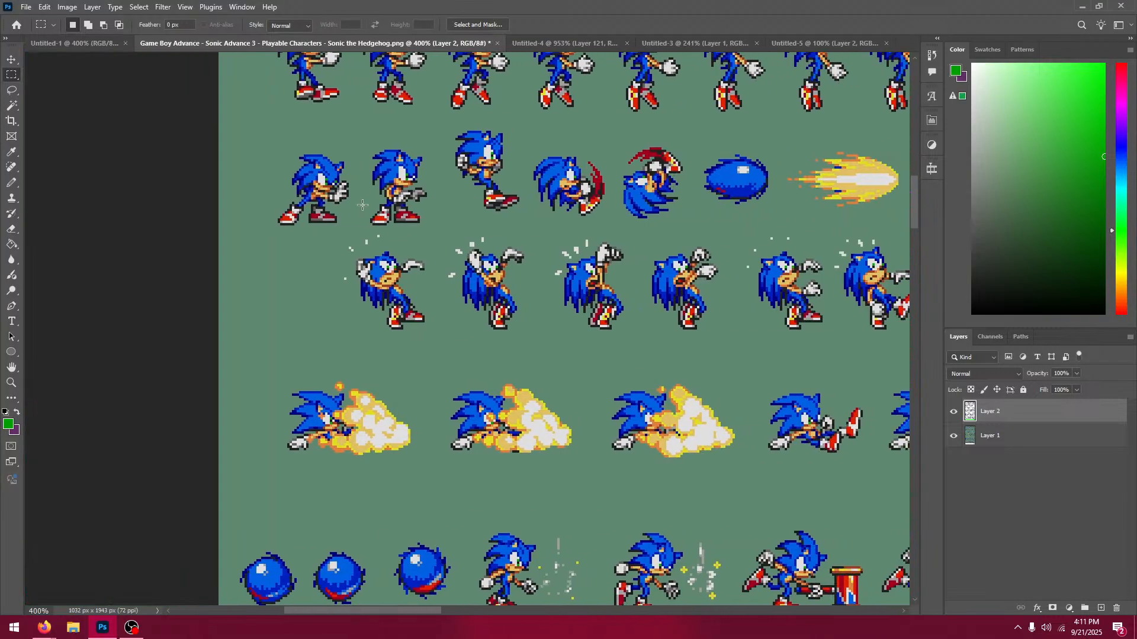
drag(252, 127, 355, 227)
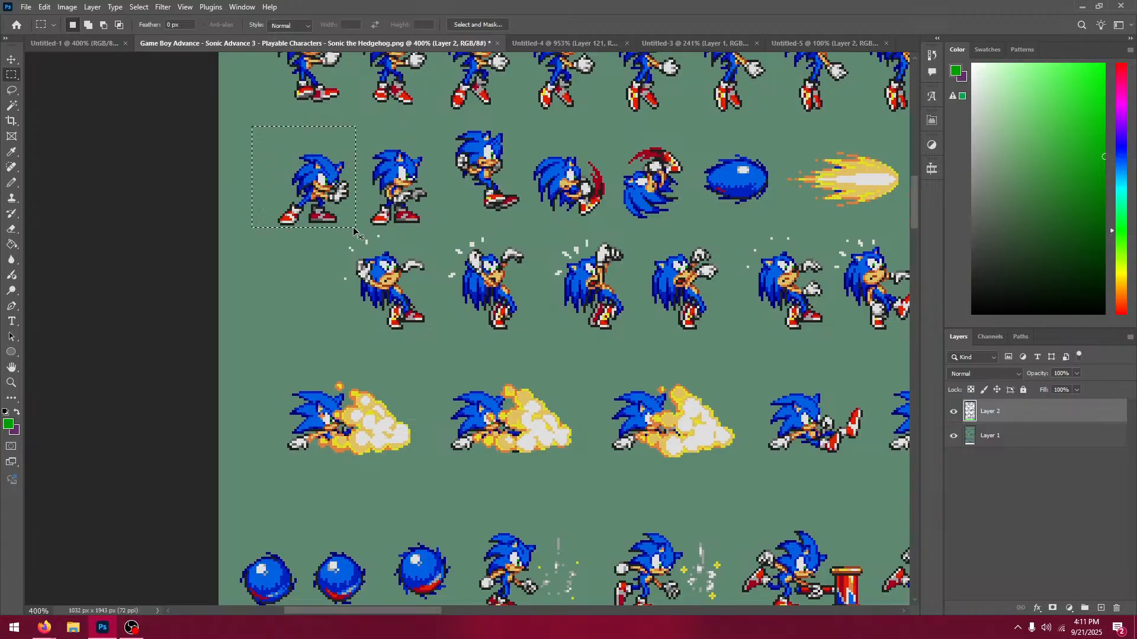
Step: Switch to the Untitled-4 document and show Layer 1 as the reference frame over the background
click(545, 43)
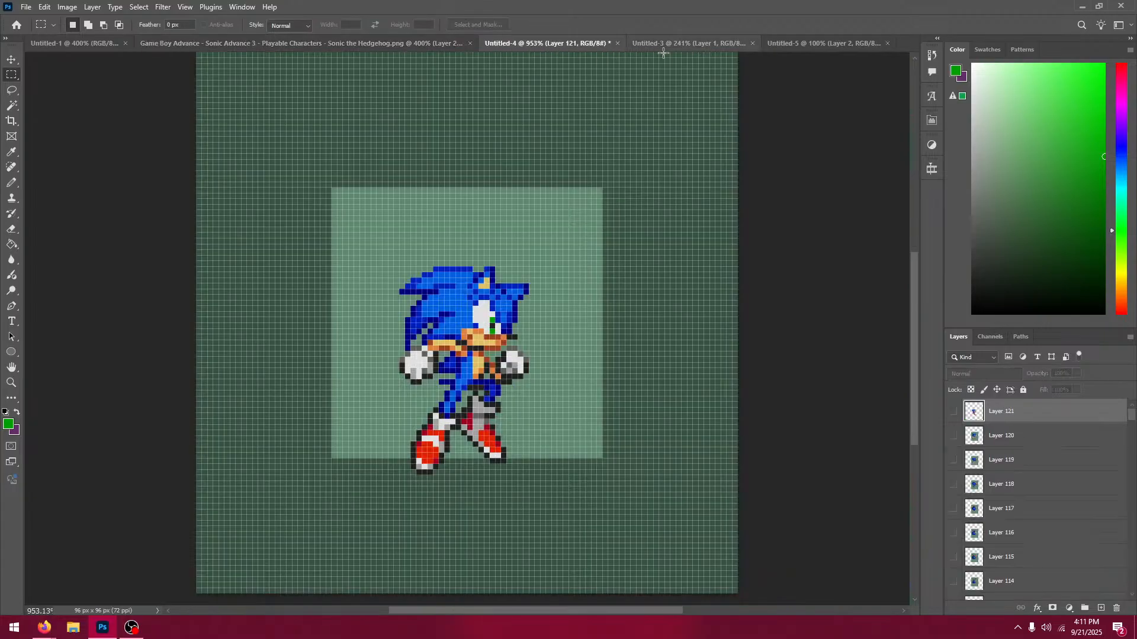
scroll(1039, 441, down, 5)
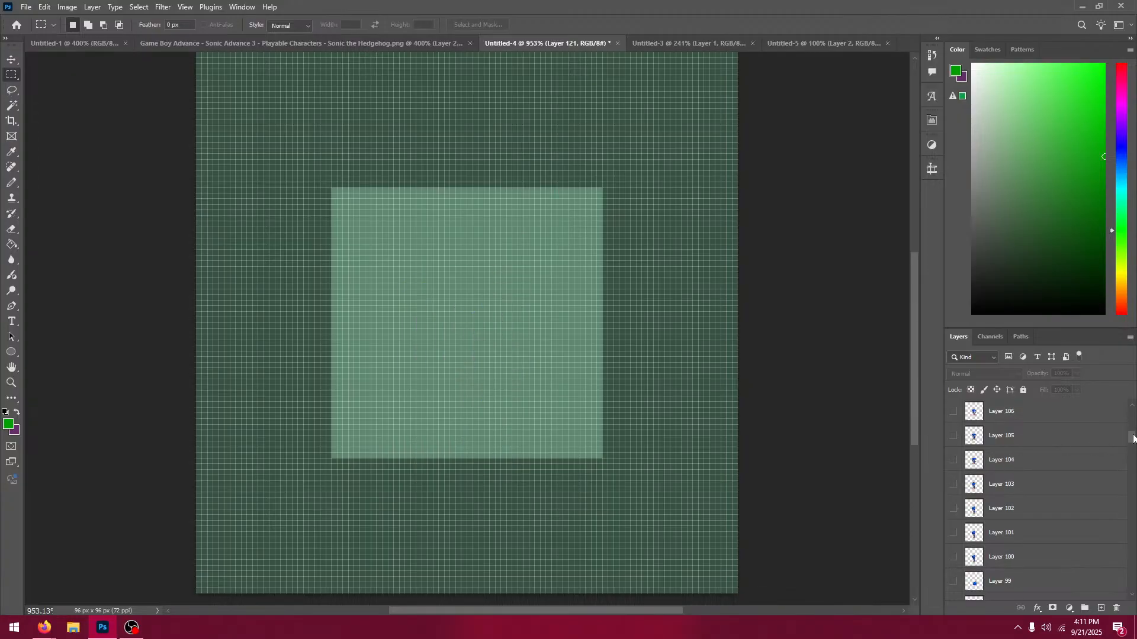
drag(1133, 438, 1132, 586)
click(953, 564)
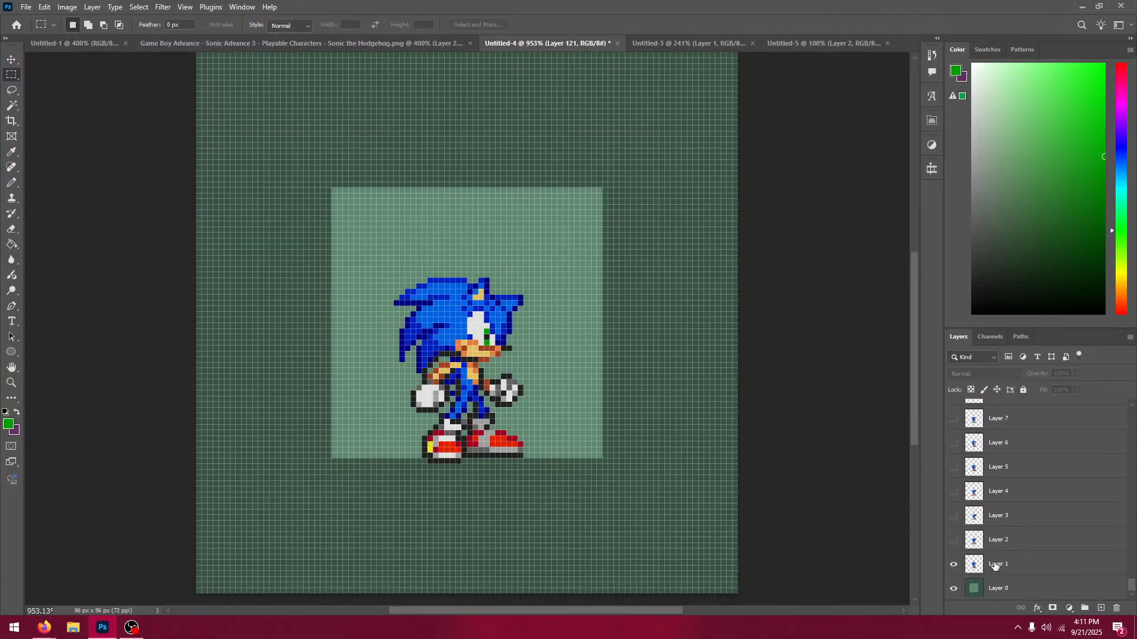
Step: Add a new layer directly above Layer 0 and rename it "Layer -1"
click(1006, 586)
click(1101, 608)
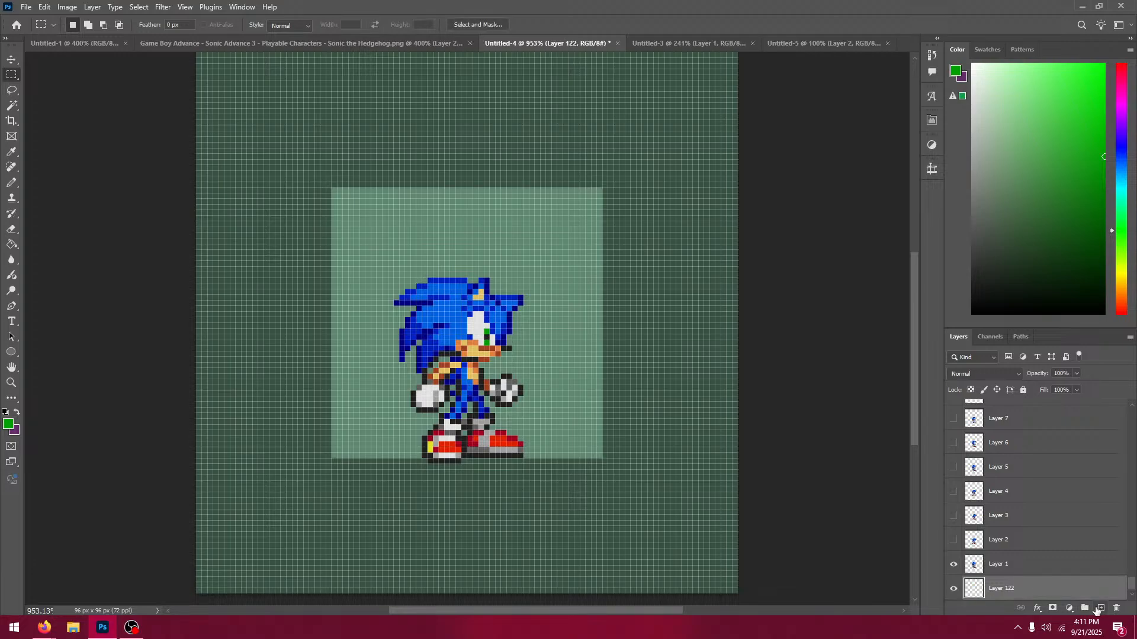
double_click(1014, 587)
click(1024, 588)
text(-1)
key(Return)
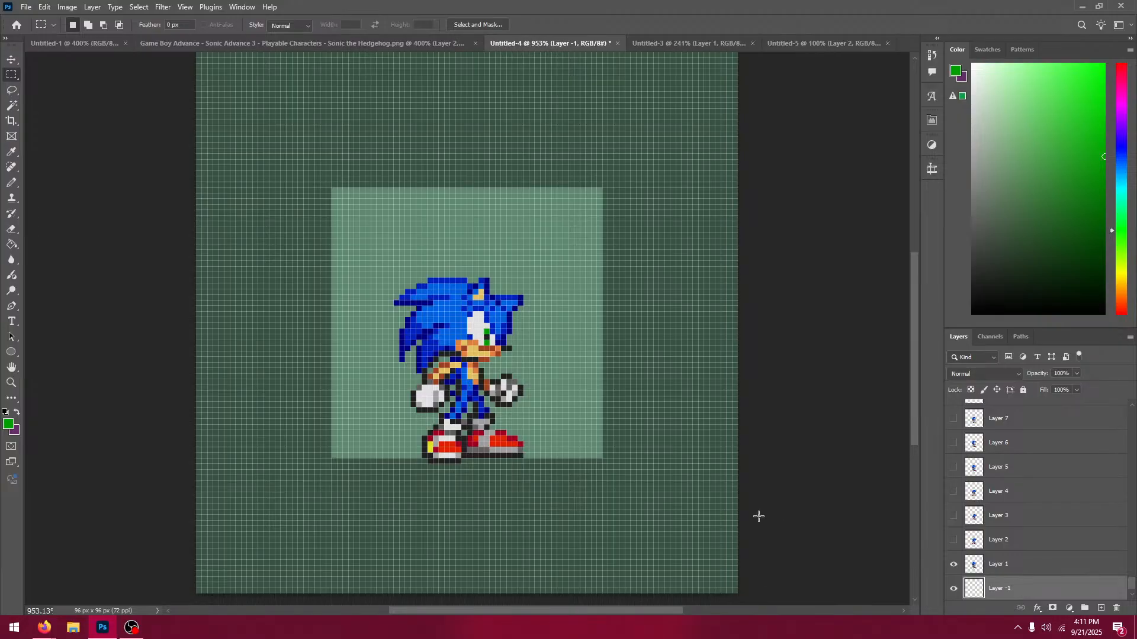
Step: Sample the dark green outer background as the foreground colour and make it a darker shade
click(12, 152)
click(232, 238)
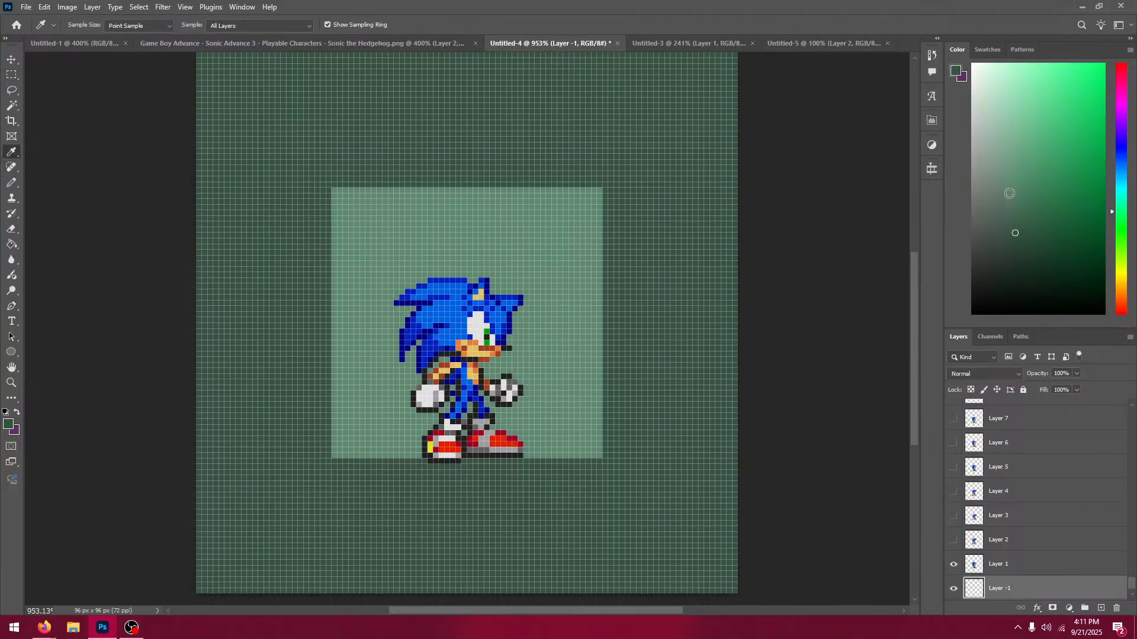
click(1014, 254)
click(19, 73)
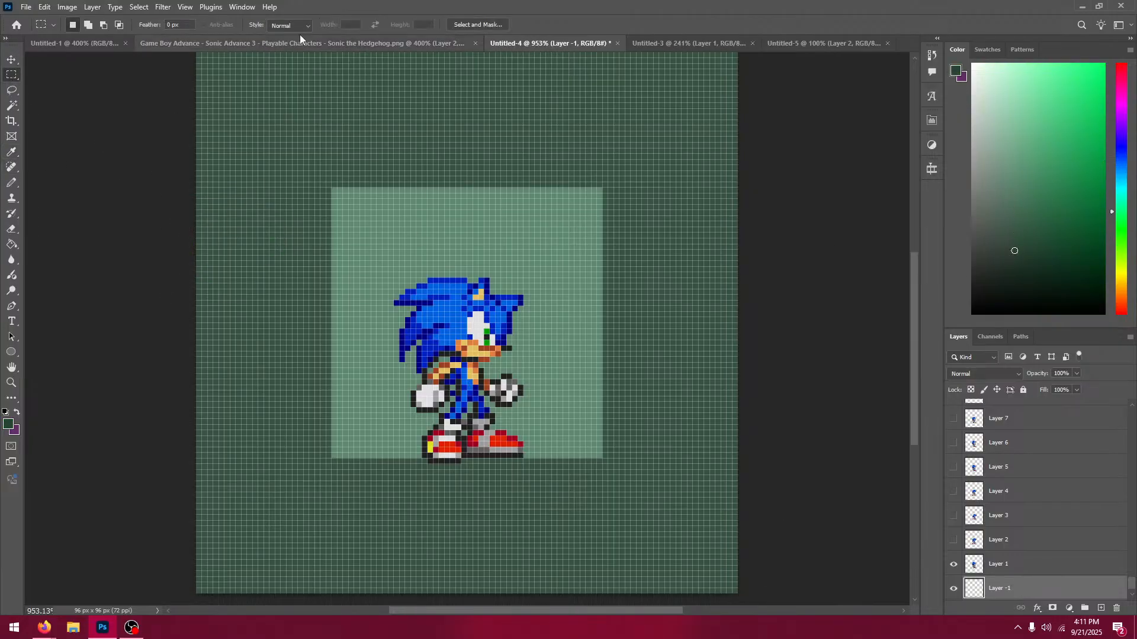
Step: Pencil a rectangular outline around Sonic on Layer -1 using vertical symmetry, open at the base, and hide Layer 1
click(17, 181)
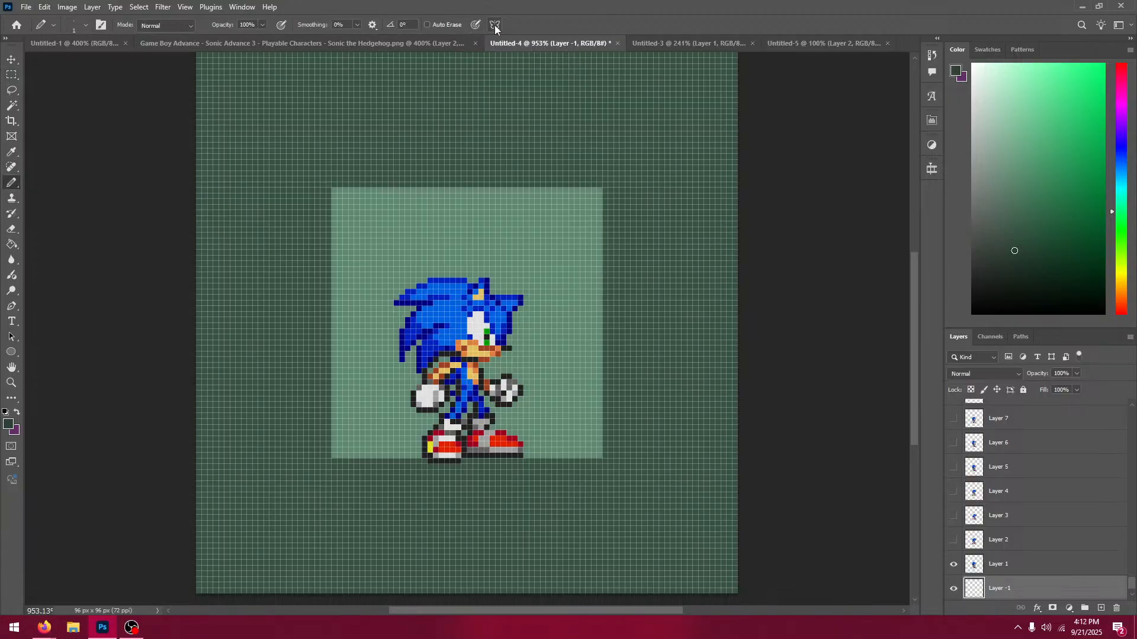
click(495, 25)
click(516, 71)
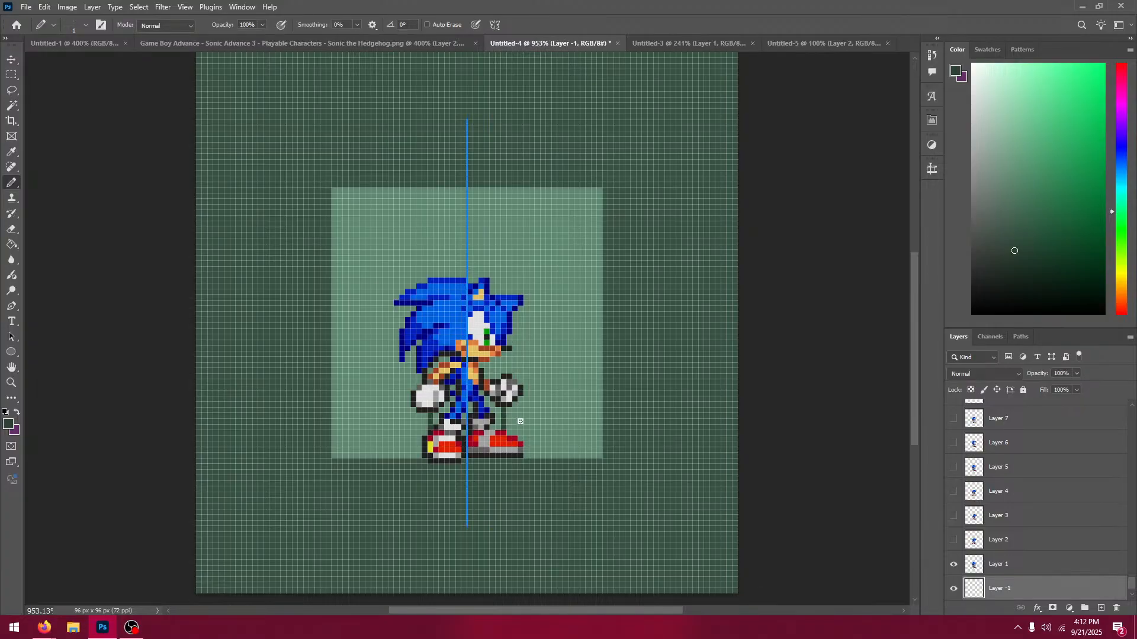
mouse_move(514, 455)
mouse_down()
mouse_move(539, 284)
mouse_move(454, 280)
mouse_up()
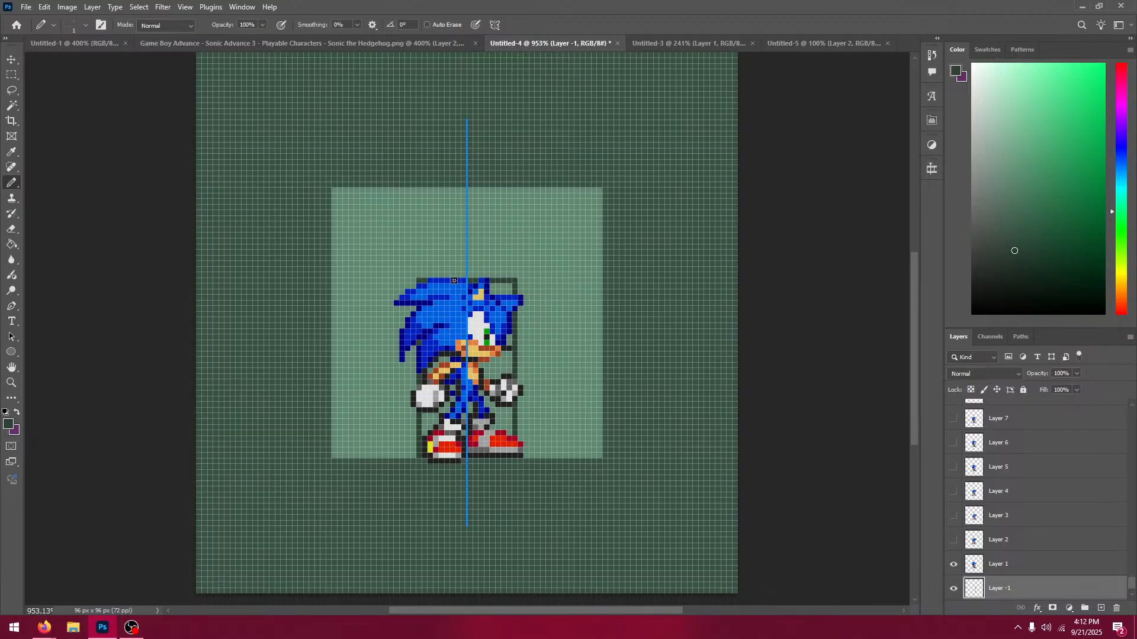
click(953, 564)
Step: Try to fill the outline on Layer -1 with the Paint Bucket and to close its base with the Pencil, undoing both
click(12, 245)
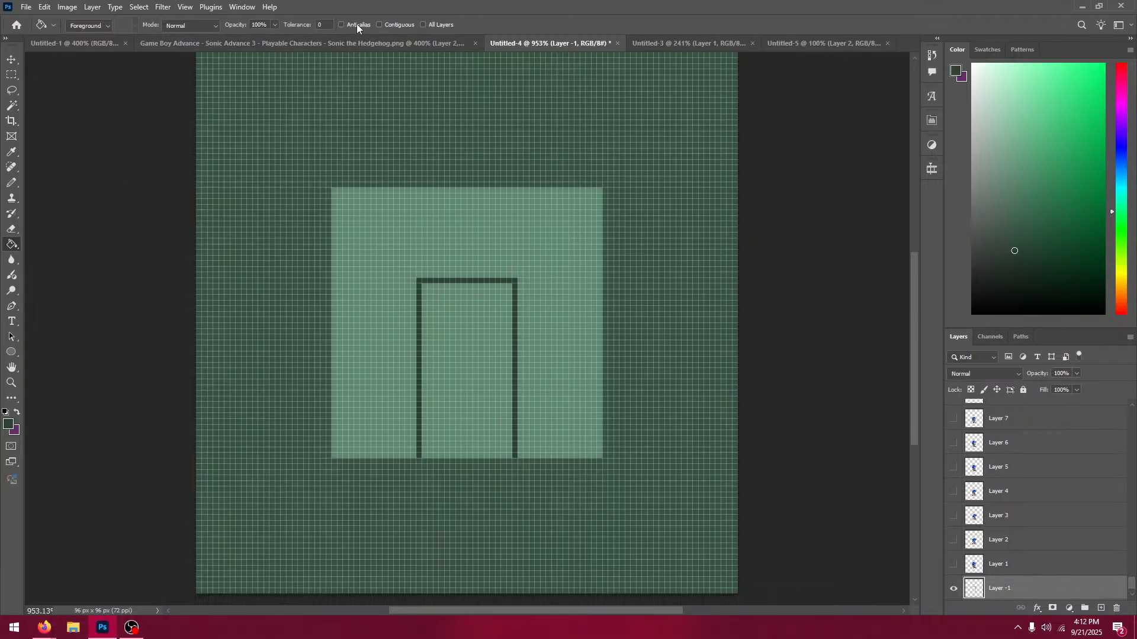
click(483, 325)
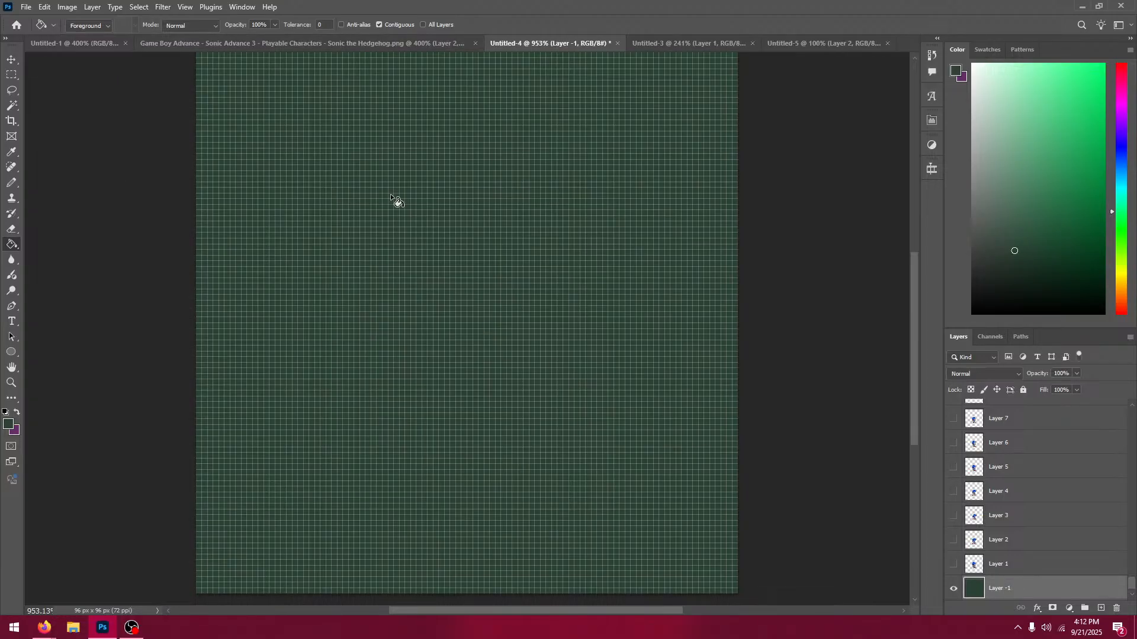
key(ctrl+z)
key(b)
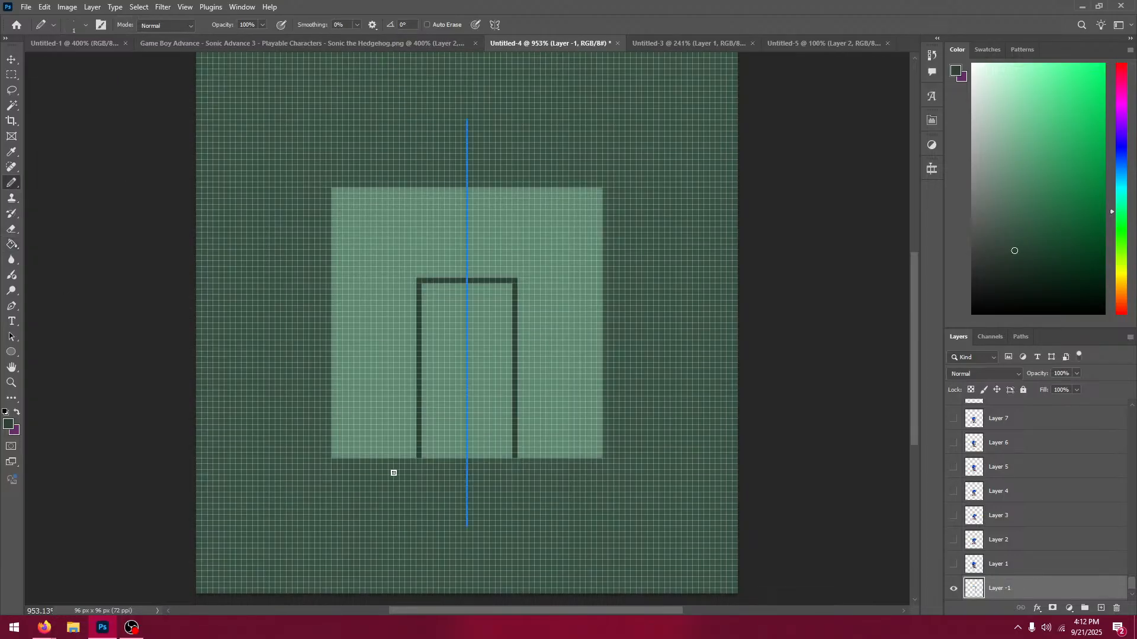
drag(422, 457, 533, 462)
key(ctrl+z)
Step: Merge Layer -1 with the background Layer 0
scroll(993, 533, down, 2)
click(1038, 608)
click(998, 586)
shift+click(1008, 587)
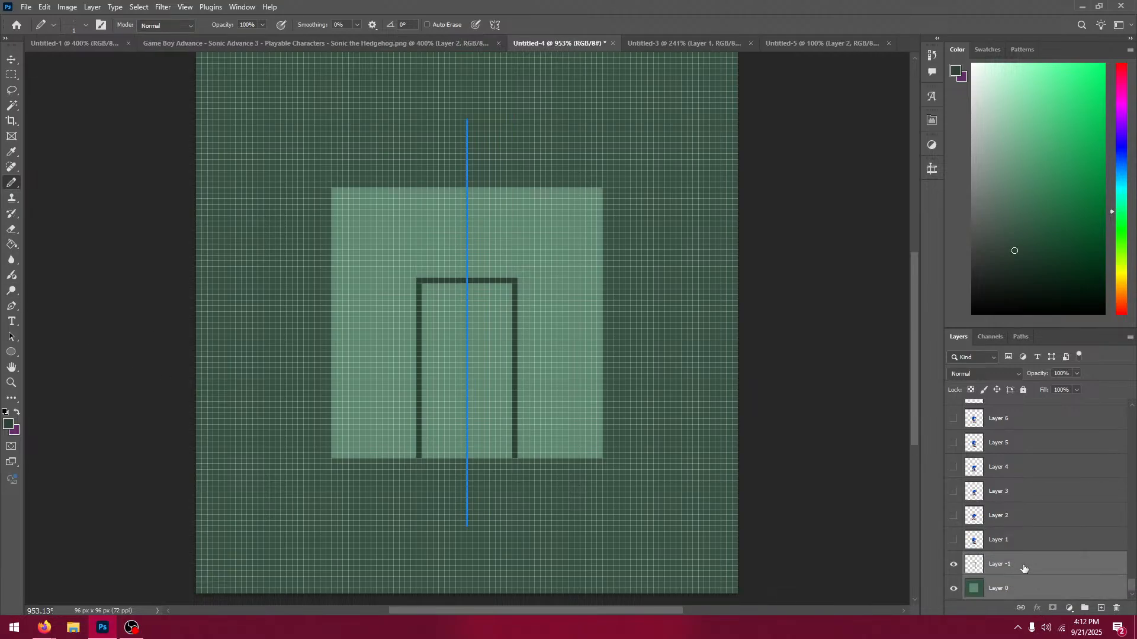
right_click(1008, 587)
click(1036, 389)
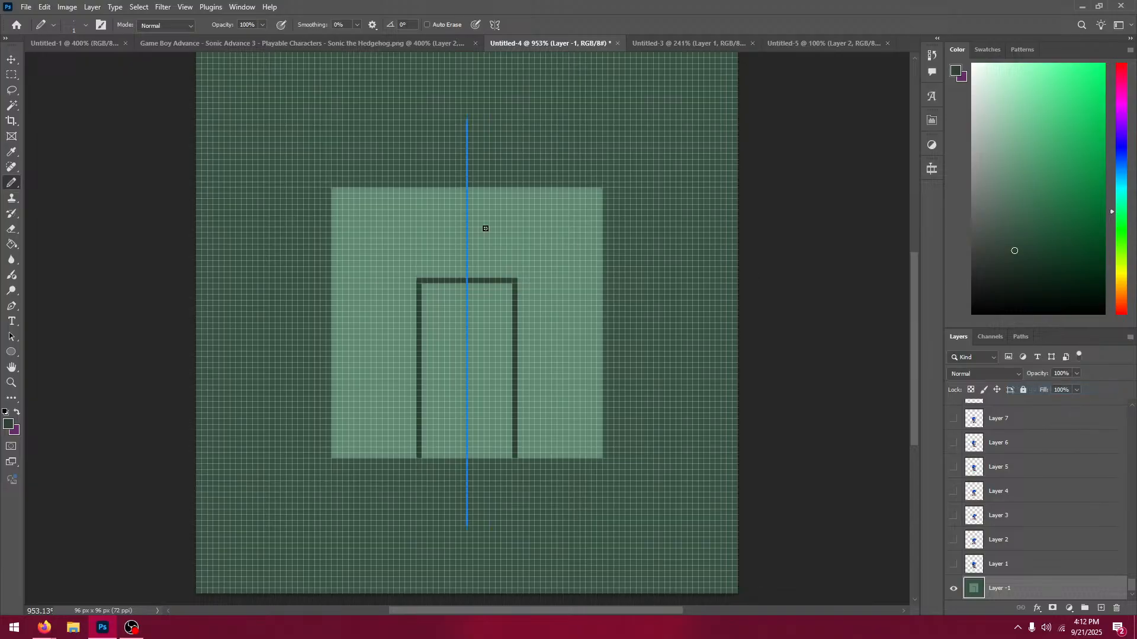
Step: Fill the inside of the outline on the merged layer using contiguous filling, and recolour the whole rectangle bright green
click(11, 243)
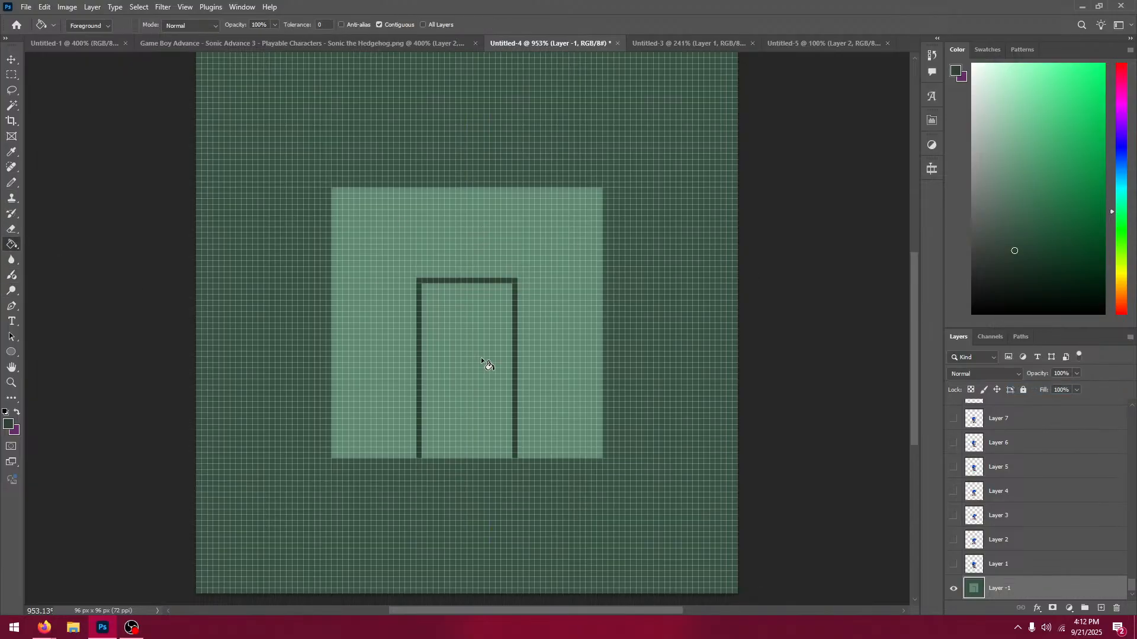
click(479, 358)
click(1016, 269)
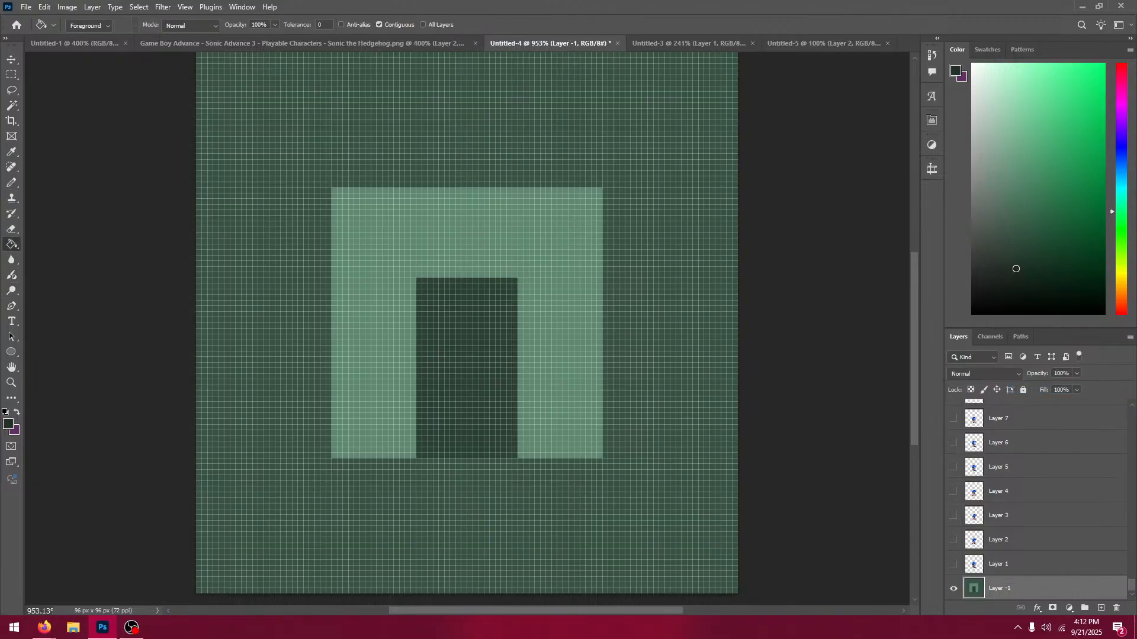
drag(1058, 257, 1065, 245)
drag(1072, 182, 1073, 174)
click(515, 375)
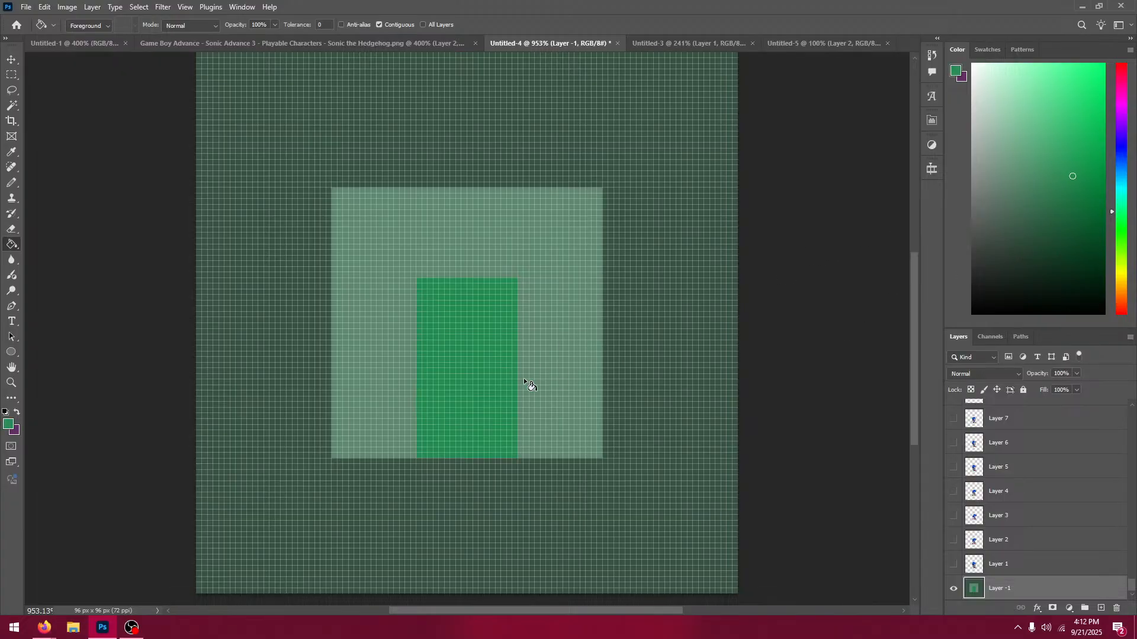
click(1078, 132)
click(500, 337)
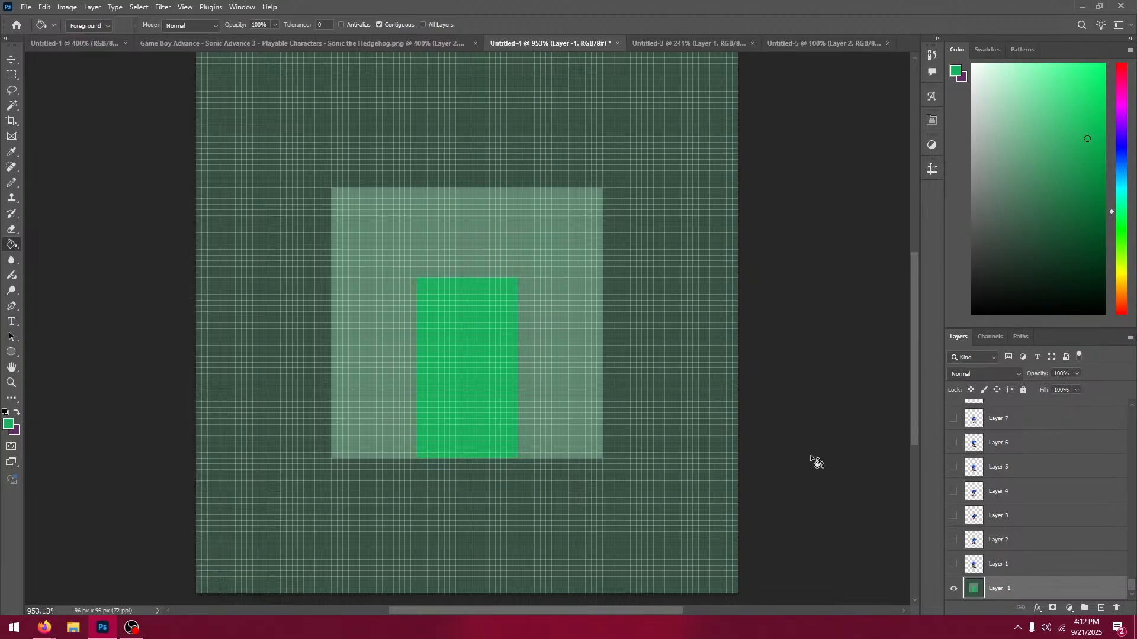
Step: Show Layer 1 as a reference, paste the copied crouching Sonic sprite above Layer 121, and align it with the green guide rectangle
scroll(810, 455, down, 1)
click(954, 568)
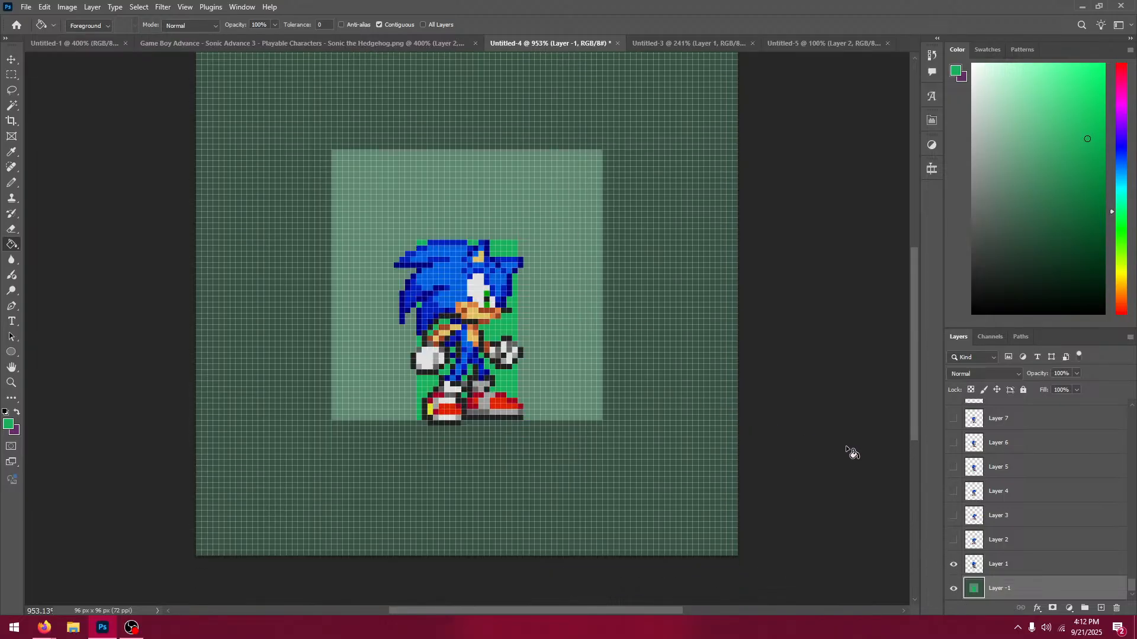
drag(1132, 586, 1134, 395)
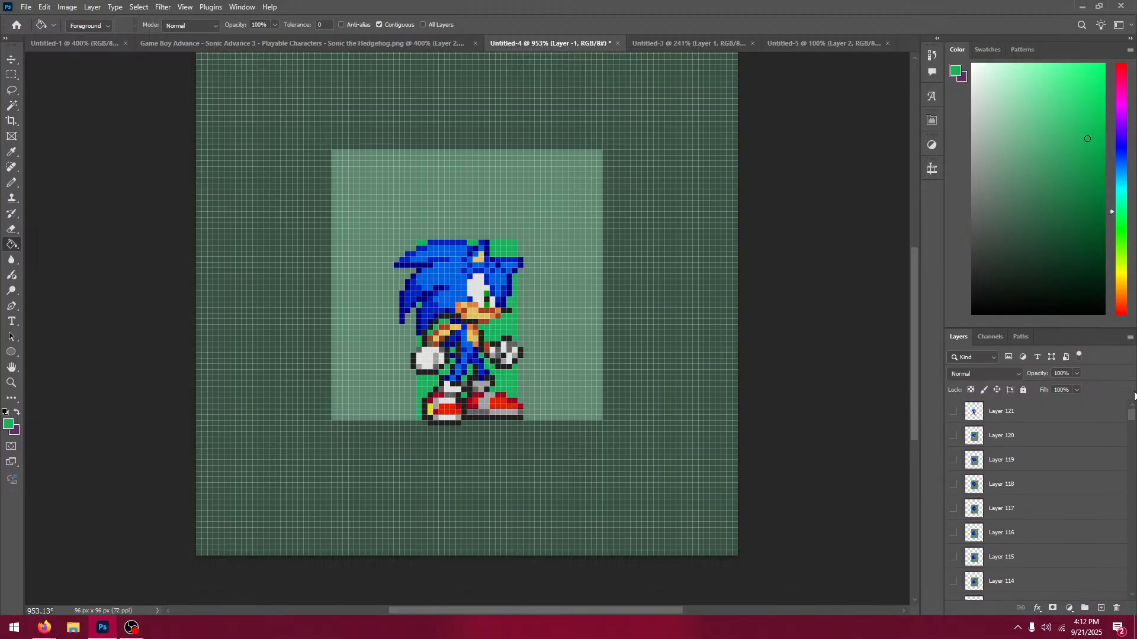
click(1089, 415)
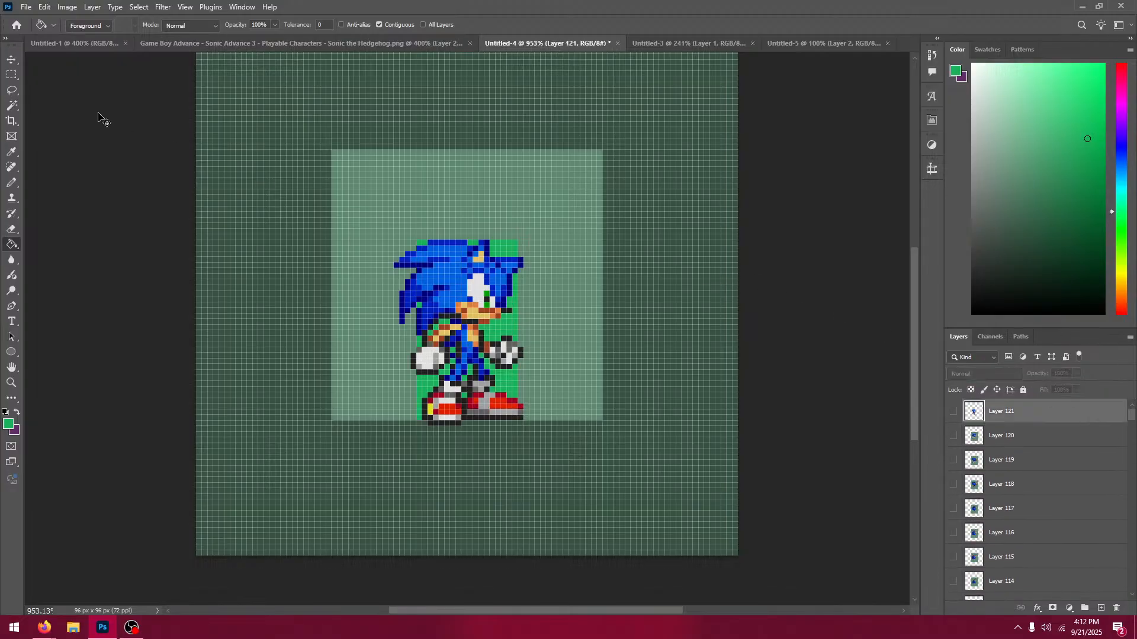
key(ctrl+v)
click(8, 59)
drag(536, 273, 522, 311)
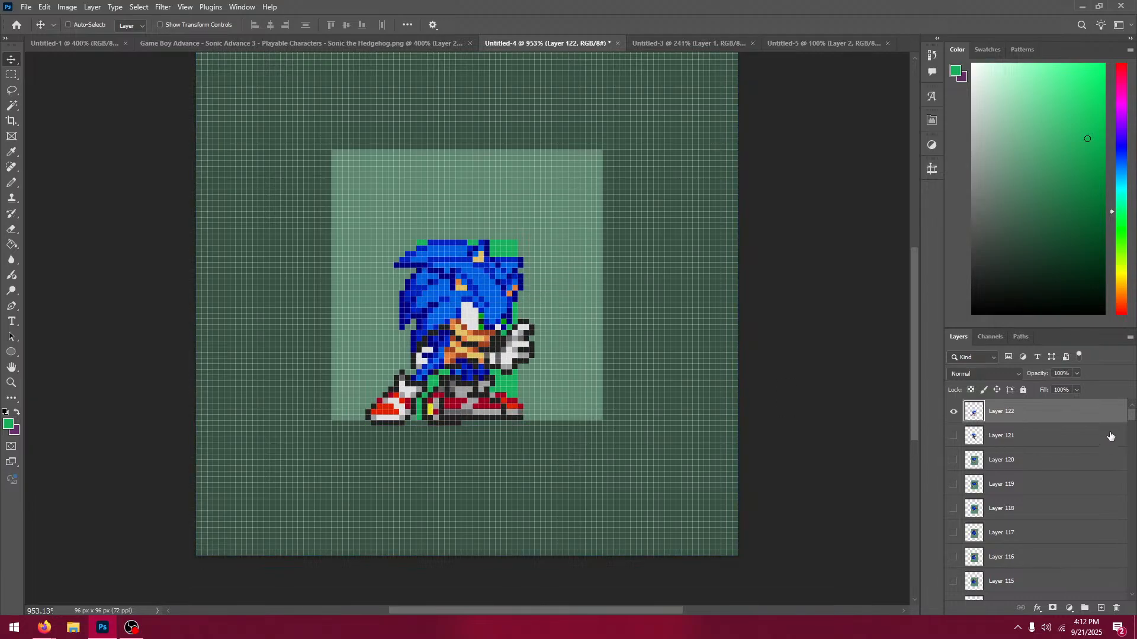
Step: Hide Layer 1 again so the newly pasted pose stands alone over the guide, and return to the top layers
scroll(1042, 504, down, 20)
click(971, 587)
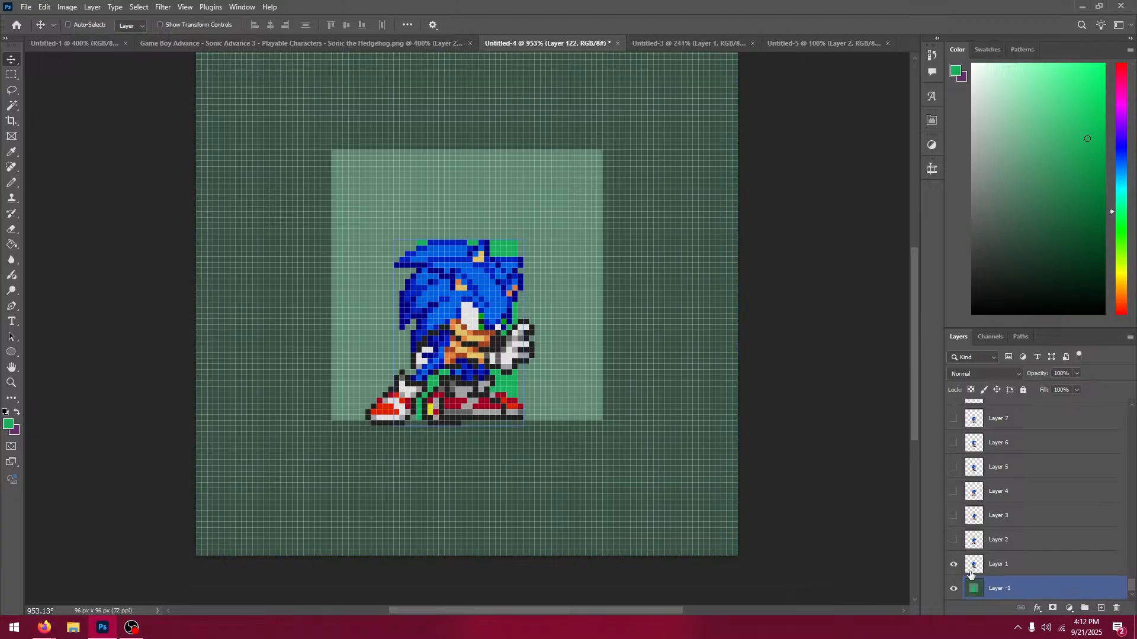
click(953, 565)
drag(1132, 586, 1136, 391)
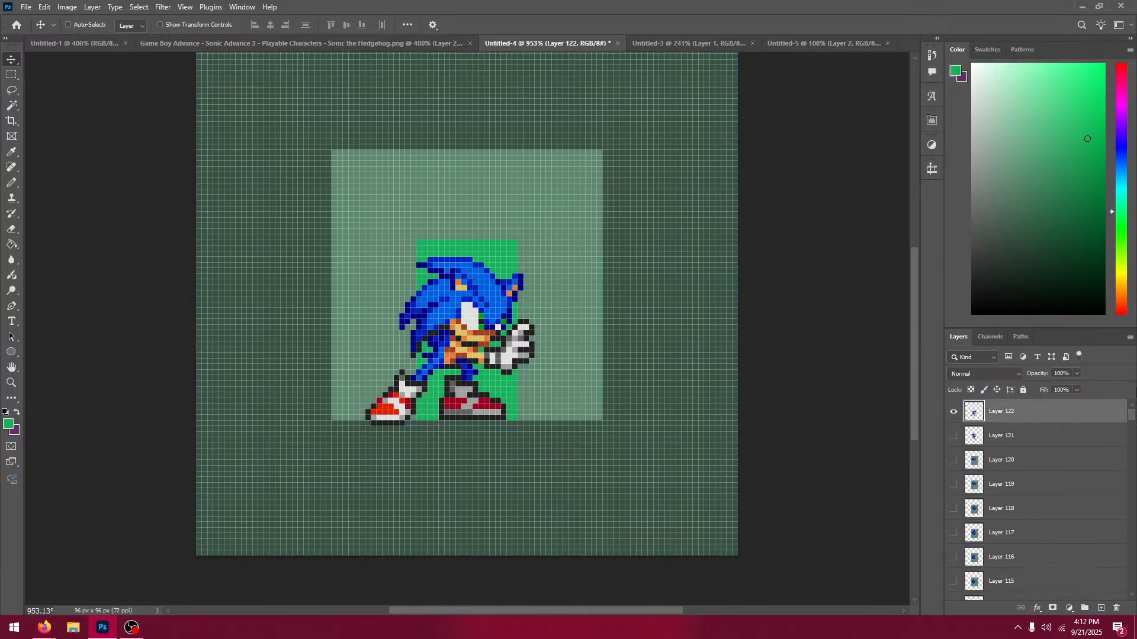
Step: Copy the last raised-fist pose in its sprite sheet row, paste it into Untitled-4, and align it over Layer 122
click(409, 43)
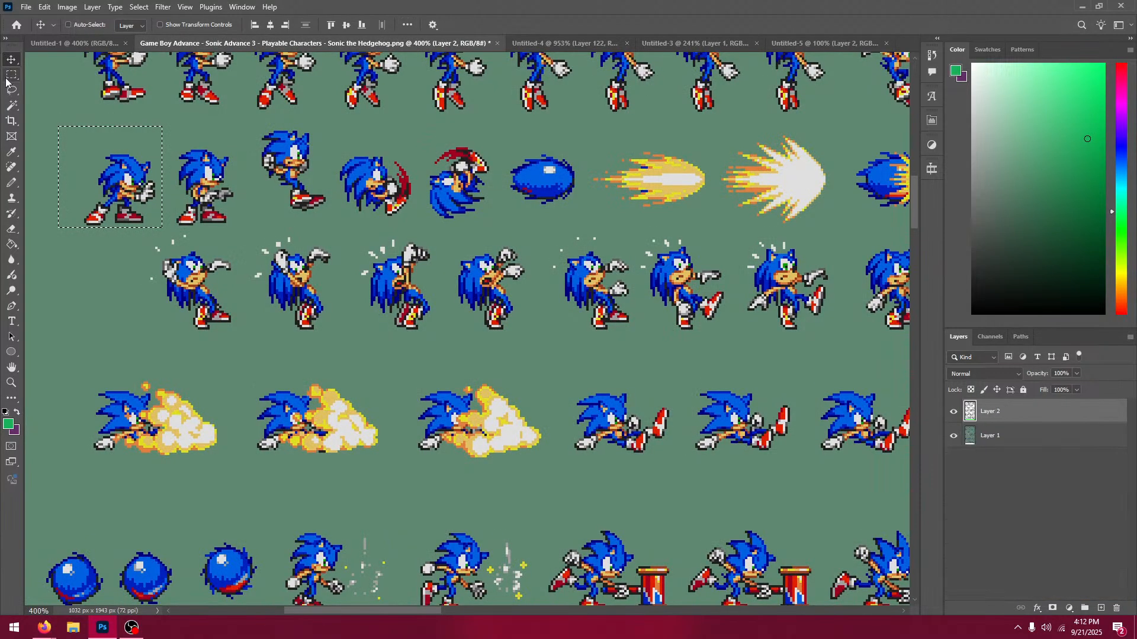
click(8, 78)
drag(551, 268, 105, 249)
drag(748, 293, 142, 283)
drag(585, 226, 91, 238)
drag(758, 240, 355, 235)
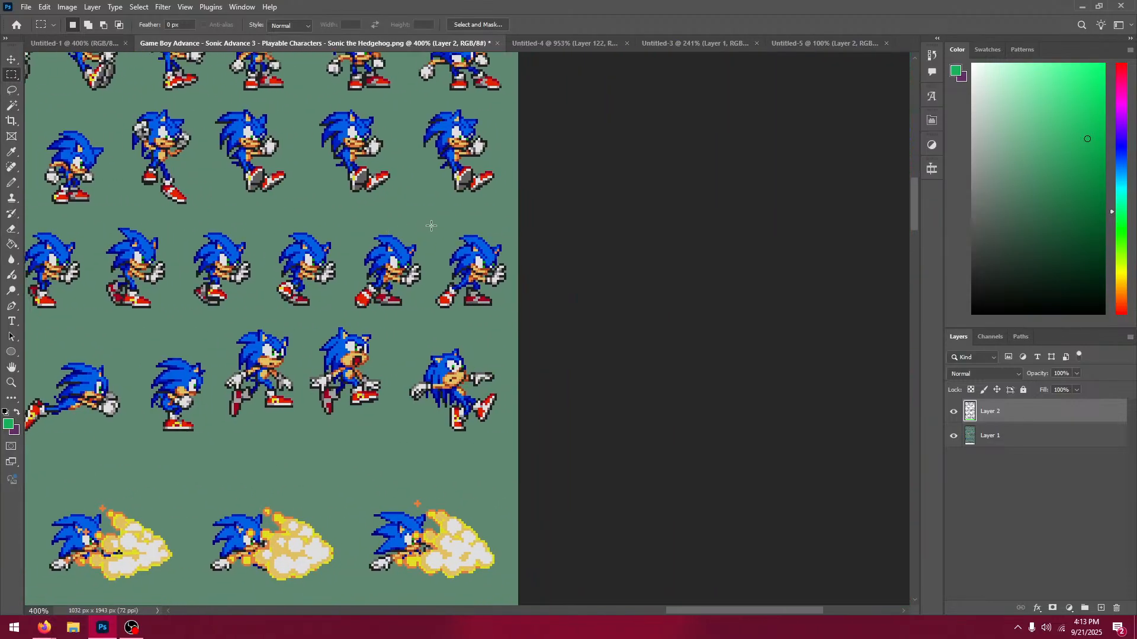
click(591, 45)
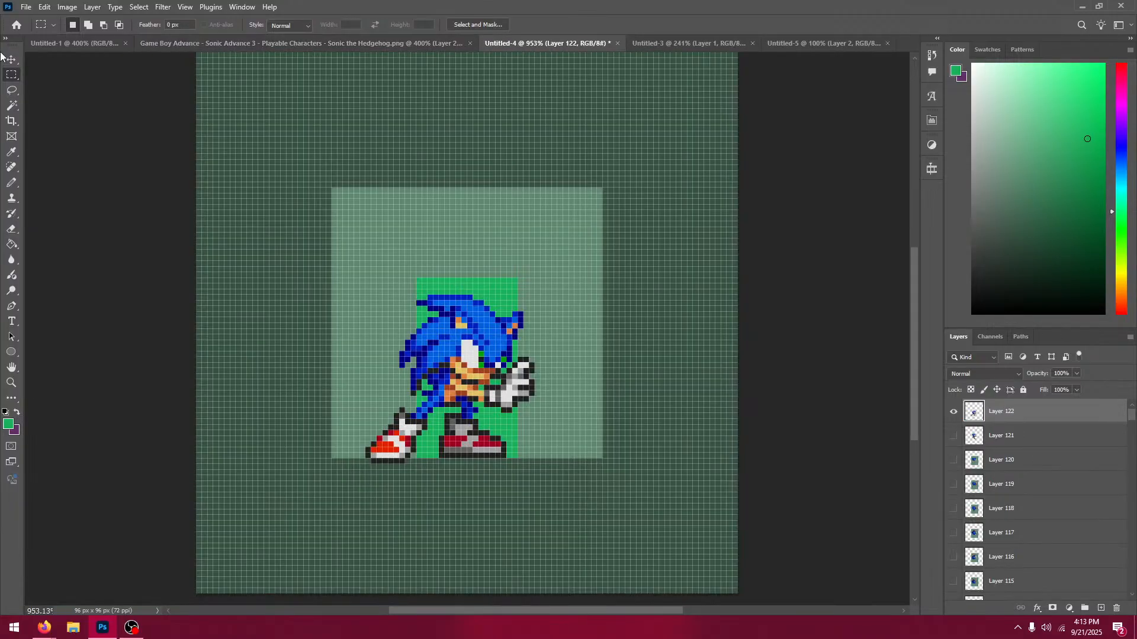
click(8, 59)
key(ctrl+v)
drag(556, 348, 539, 404)
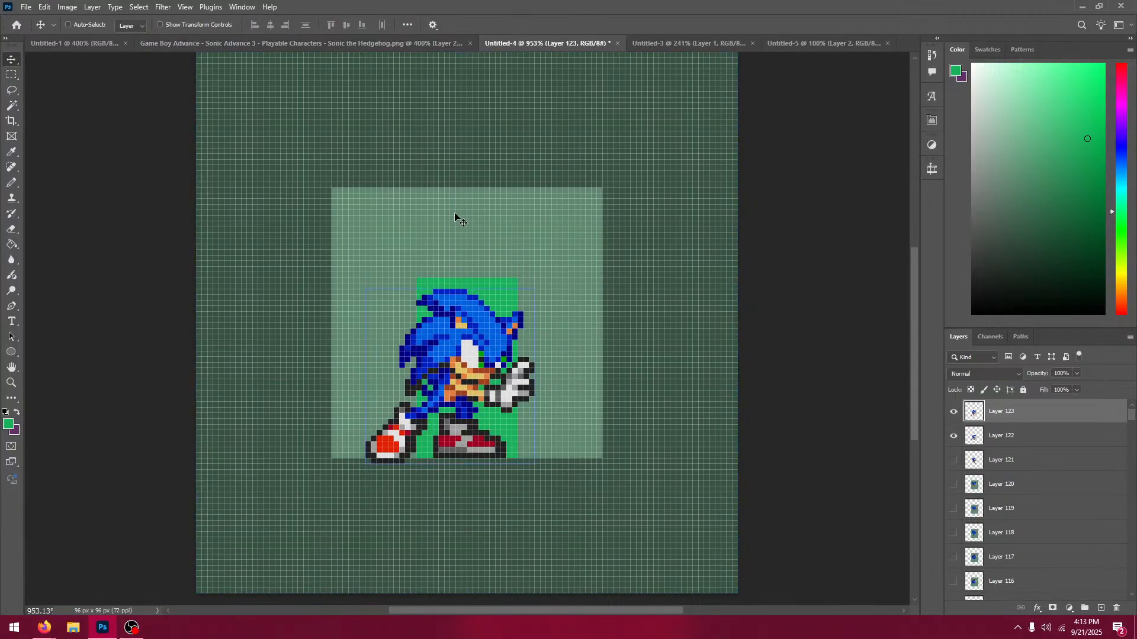
Step: Copy the second-to-last raised-fist pose from the sprite sheet row, paste it into Untitled-4, and align it over Layer 123
click(373, 43)
key(m)
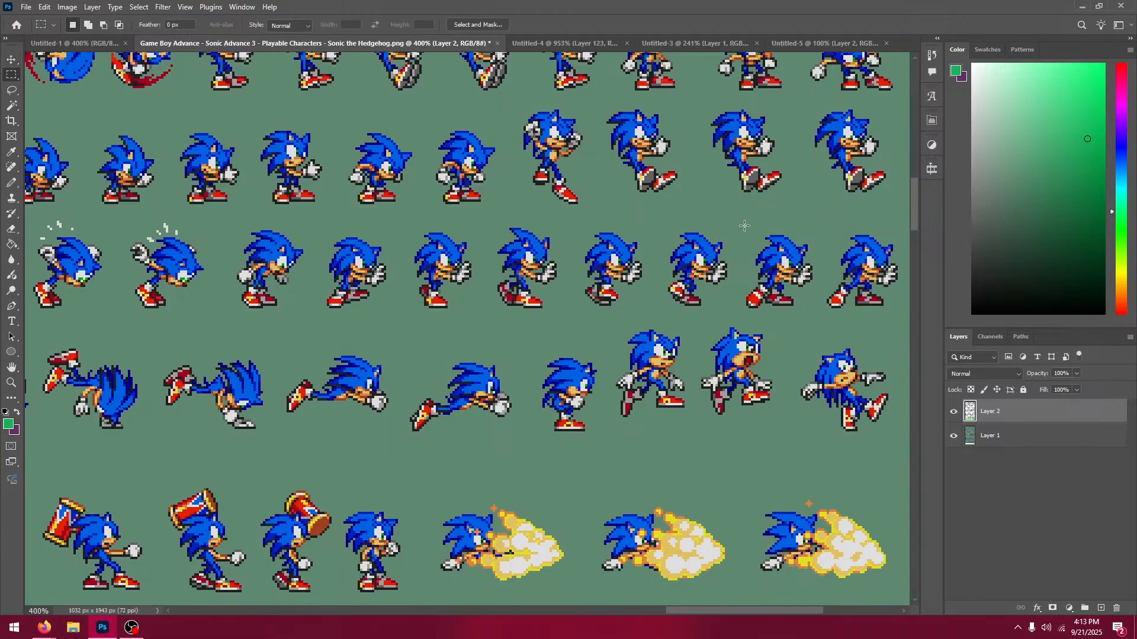
drag(742, 219, 819, 318)
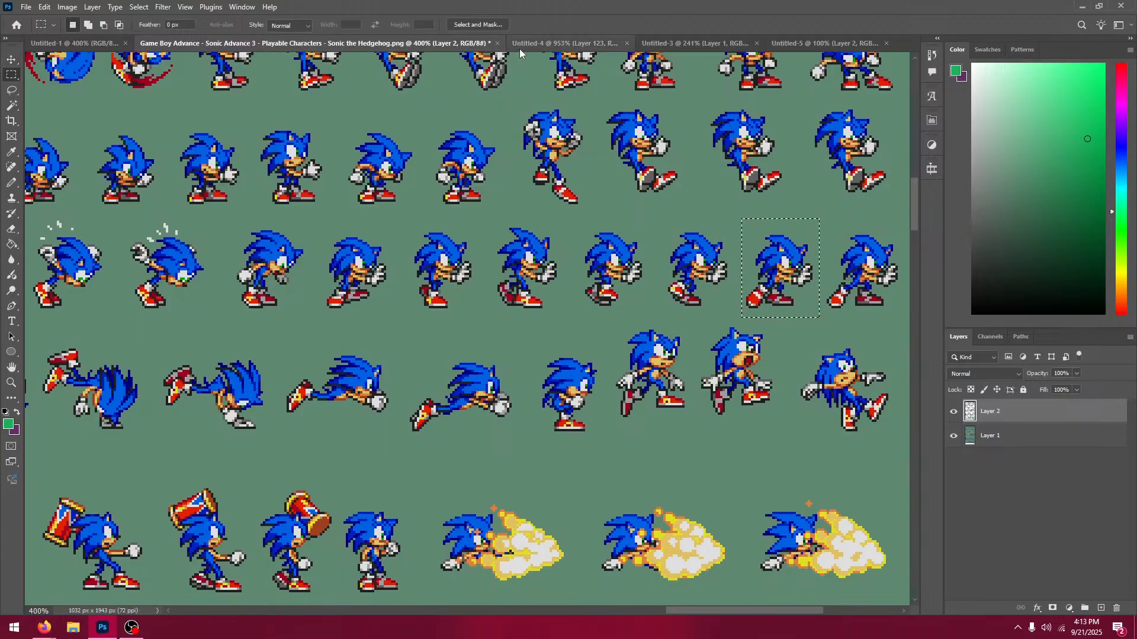
click(520, 44)
key(v)
key(ctrl+v)
drag(584, 386, 584, 436)
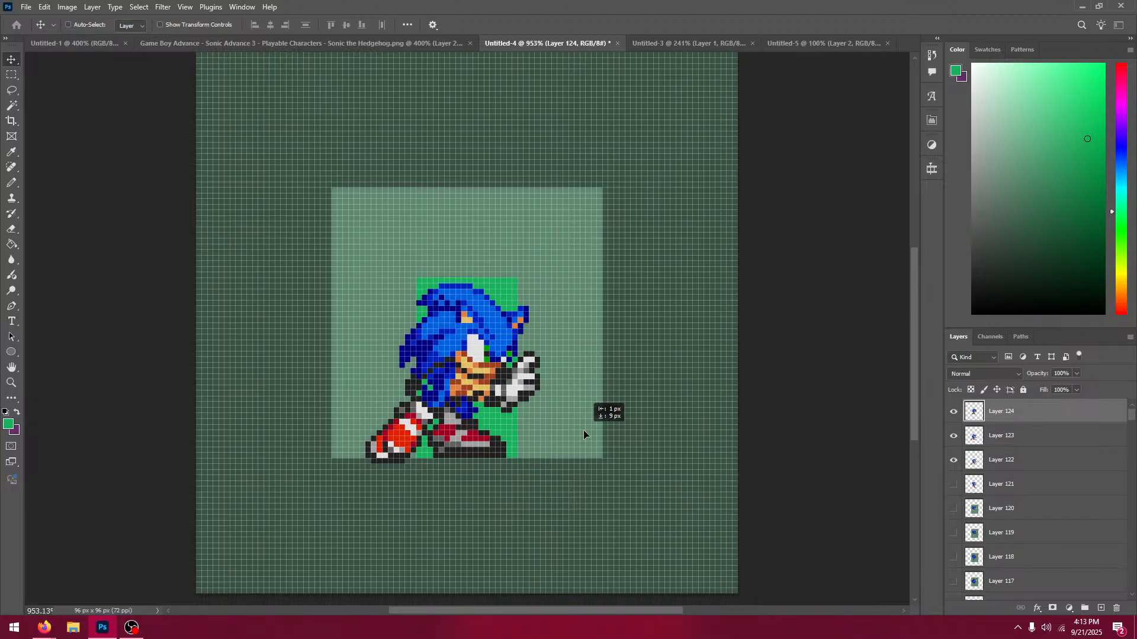
Step: Copy the third-to-last raised-fist pose from the sprite sheet row, paste it into Untitled-4, and align it over Layer 124
click(309, 45)
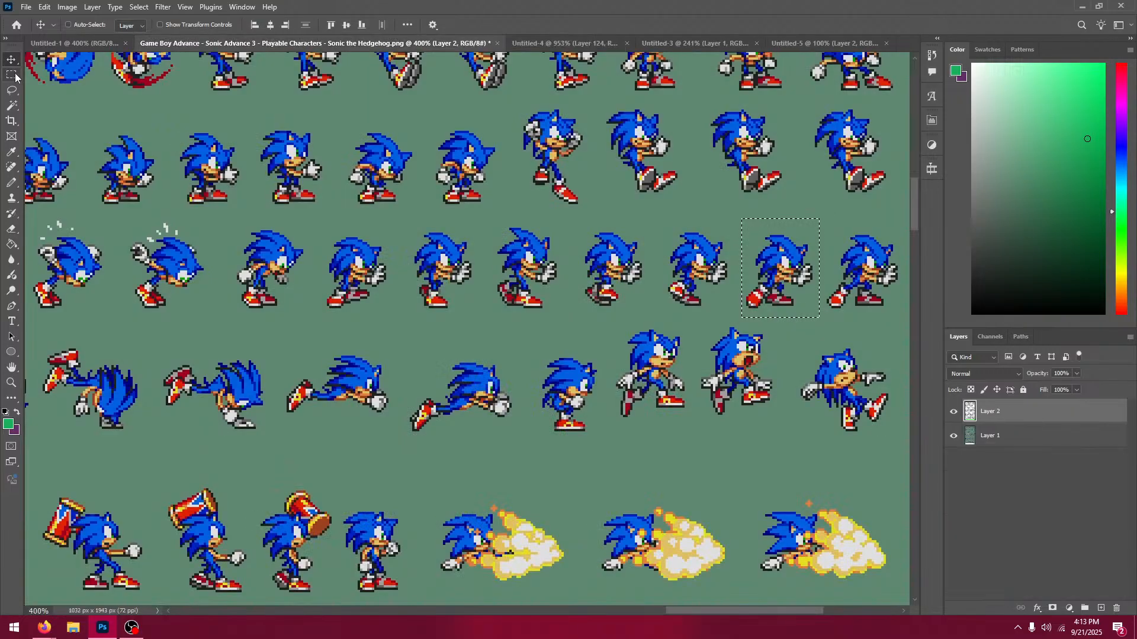
click(11, 74)
drag(652, 212, 728, 316)
click(586, 43)
click(13, 60)
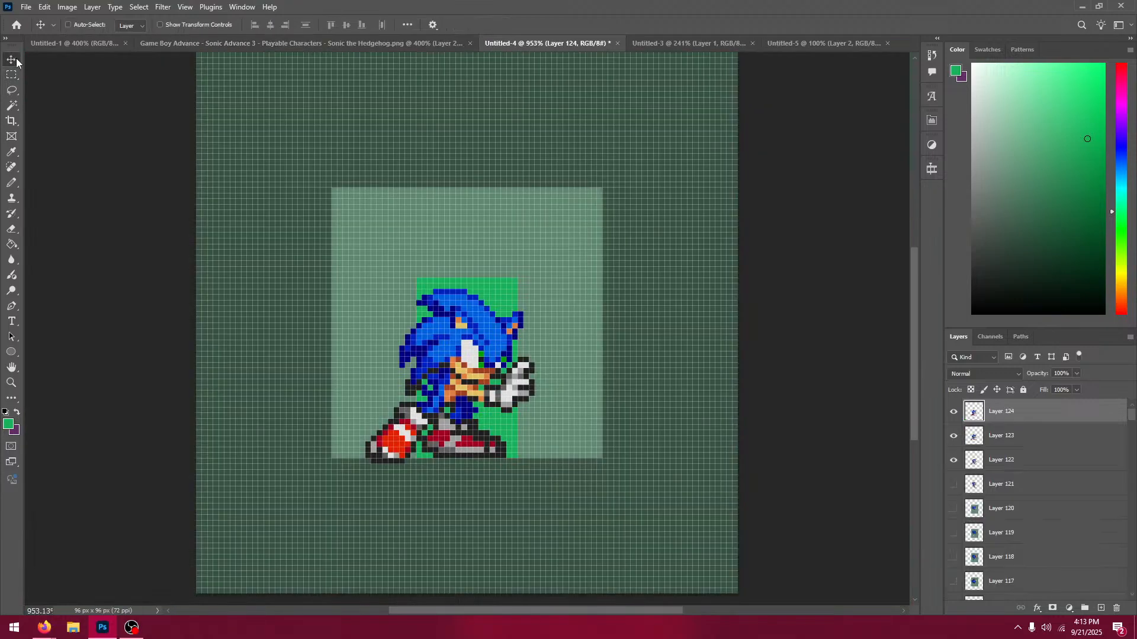
key(ctrl+v)
drag(609, 355, 634, 382)
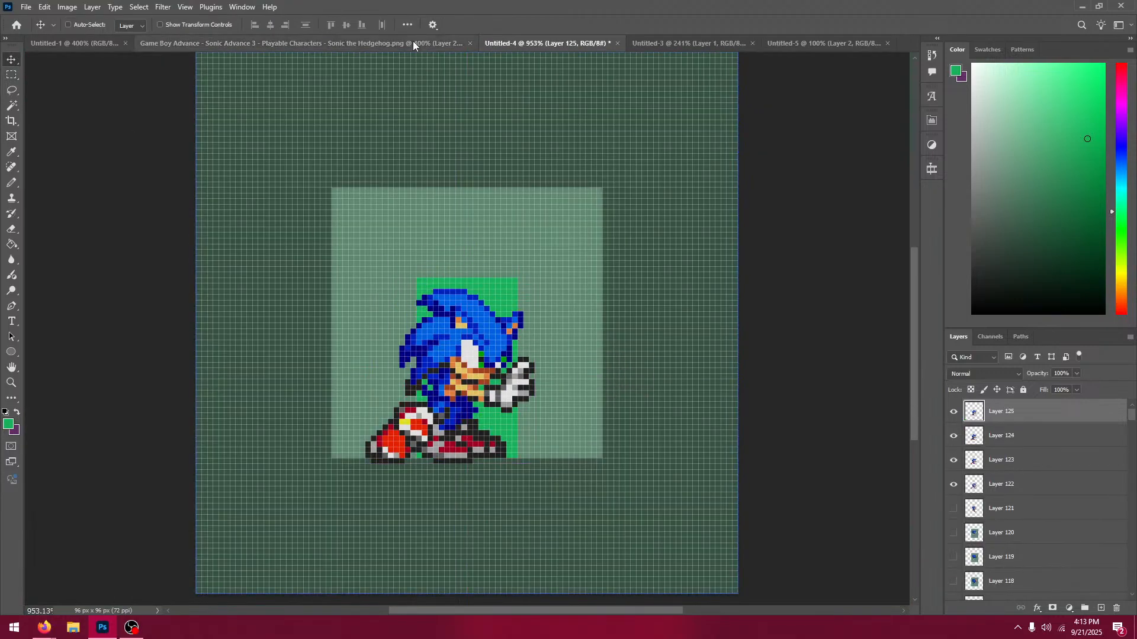
Step: Copy the fourth-to-last raised-fist pose from the sprite sheet row, paste it into Untitled-4, and align it over Layer 125
click(413, 43)
click(12, 74)
drag(567, 212, 616, 359)
click(563, 43)
key(v)
key(ctrl+v)
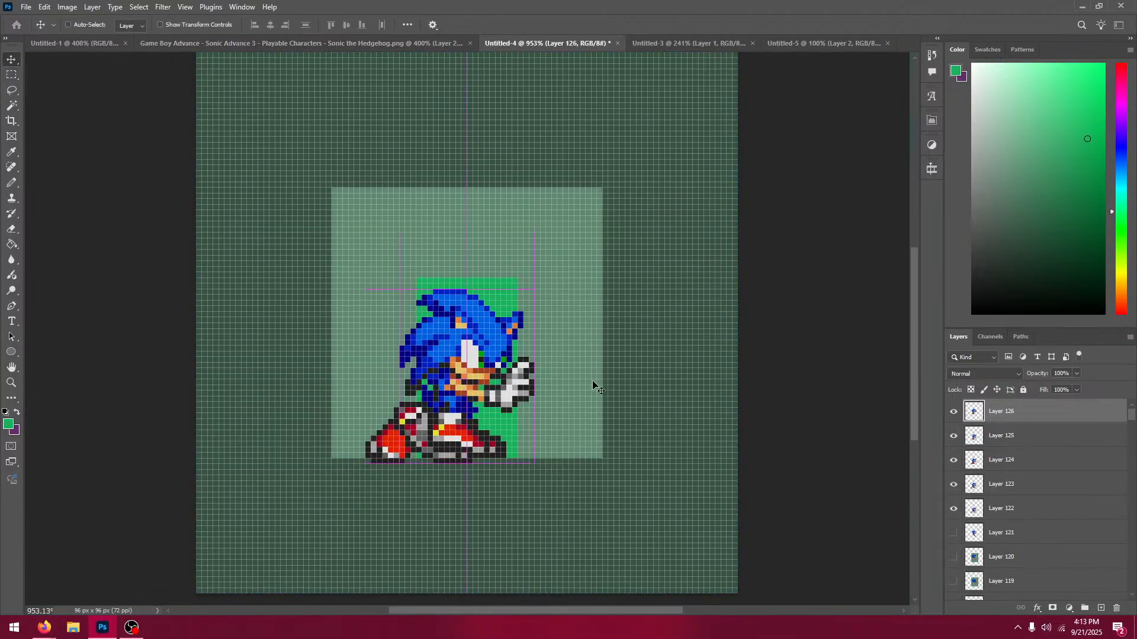
click(447, 43)
key(m)
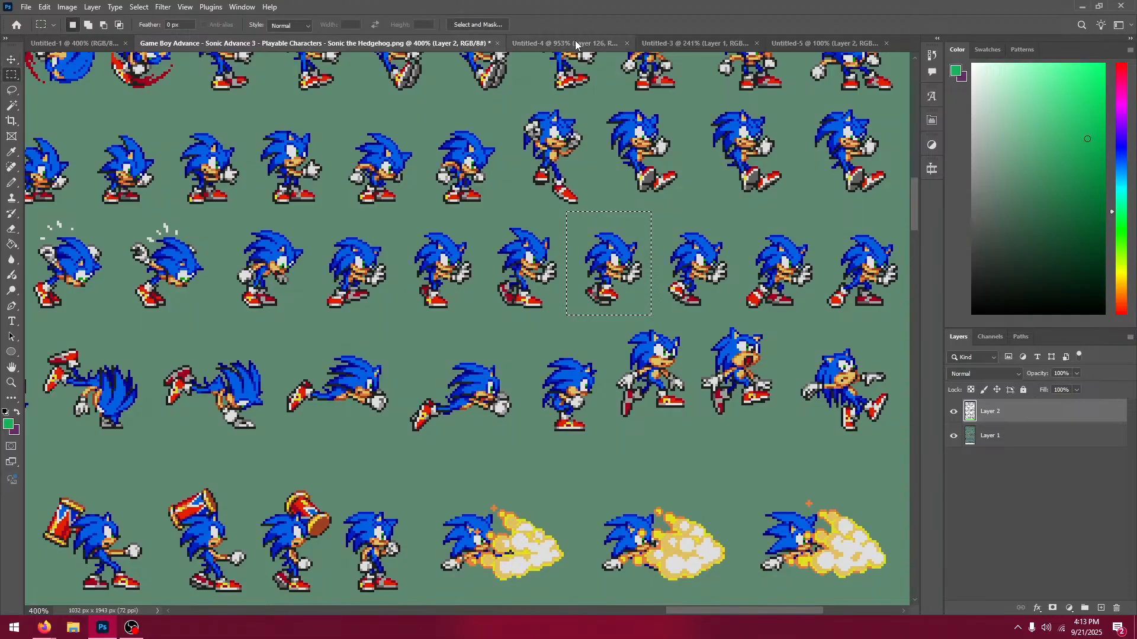
click(575, 45)
click(11, 60)
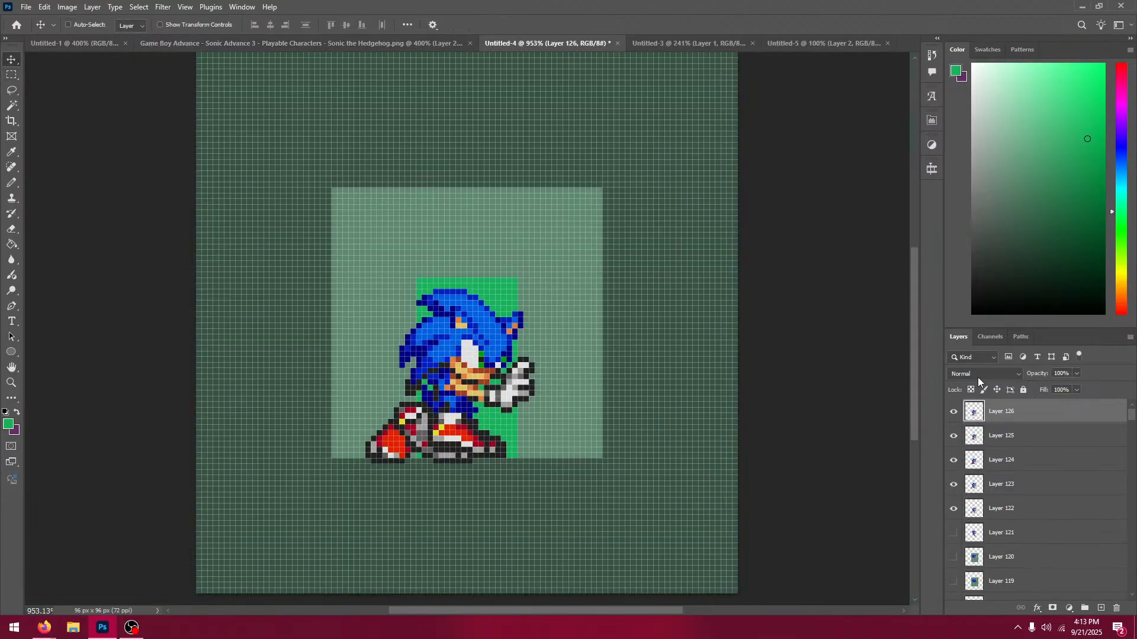
Step: Hide Layers 126, 125 and 124, then toggle Layers 123 and 124 to compare how their poses line up
click(953, 411)
click(964, 441)
click(953, 435)
click(955, 459)
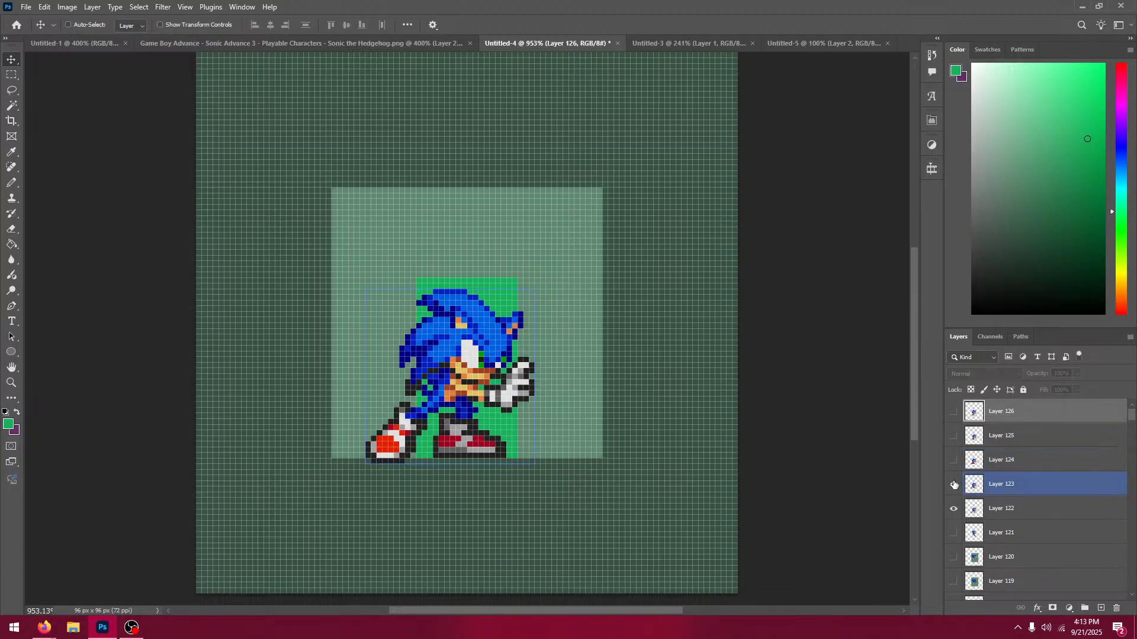
click(954, 484)
click(954, 484)
click(954, 460)
click(990, 460)
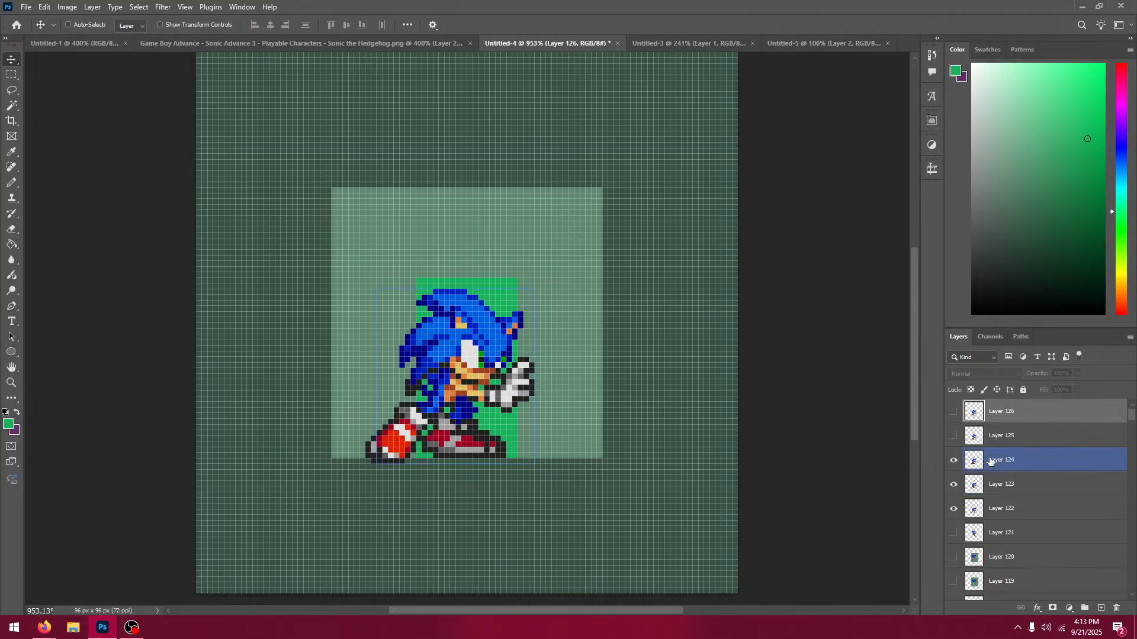
Step: Show Layers 125 and 126 again and nudge each of them up by 1 pixel
click(953, 436)
click(987, 438)
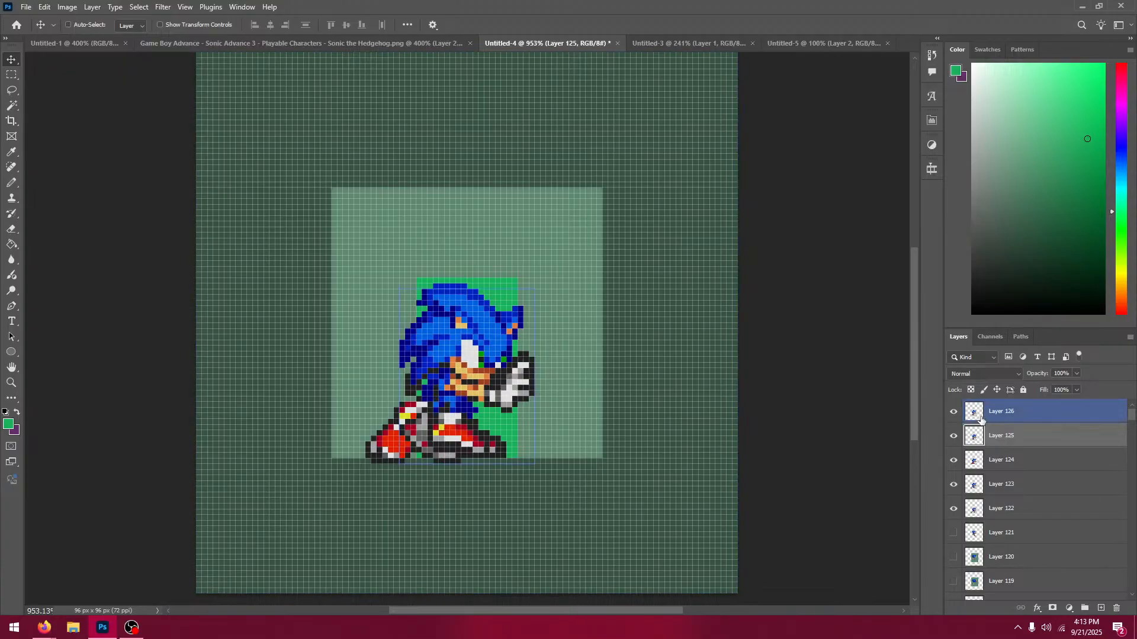
click(953, 412)
click(984, 419)
key(Up)
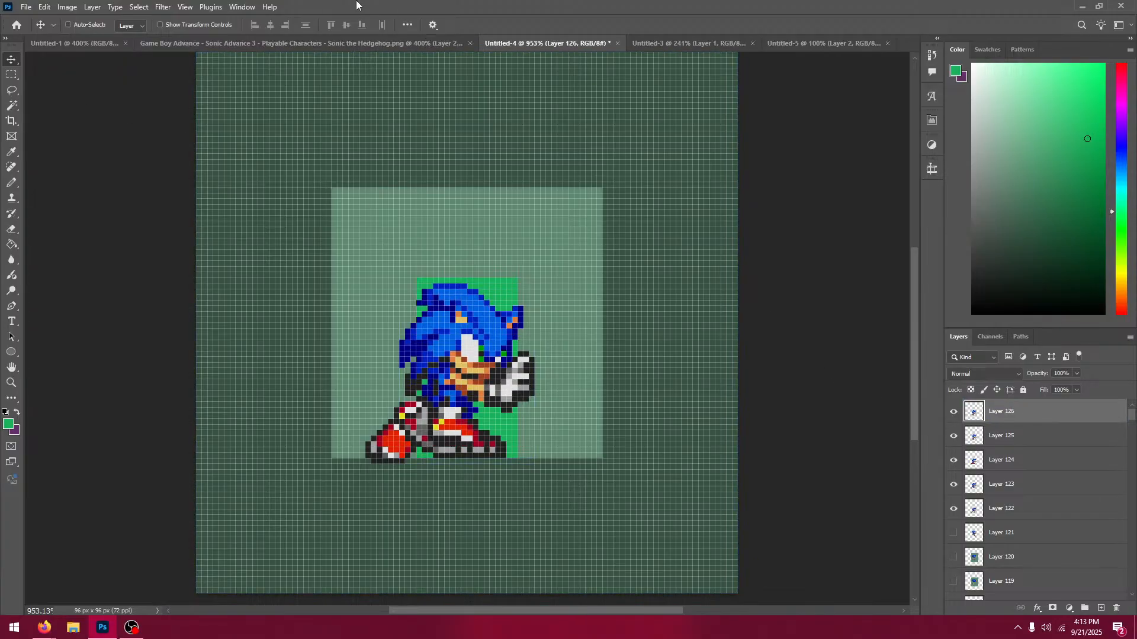
Step: Copy the fifth-to-last raised-fist pose from the sprite sheet row, paste it into Untitled-4, and align it over Layer 126
click(344, 44)
click(11, 76)
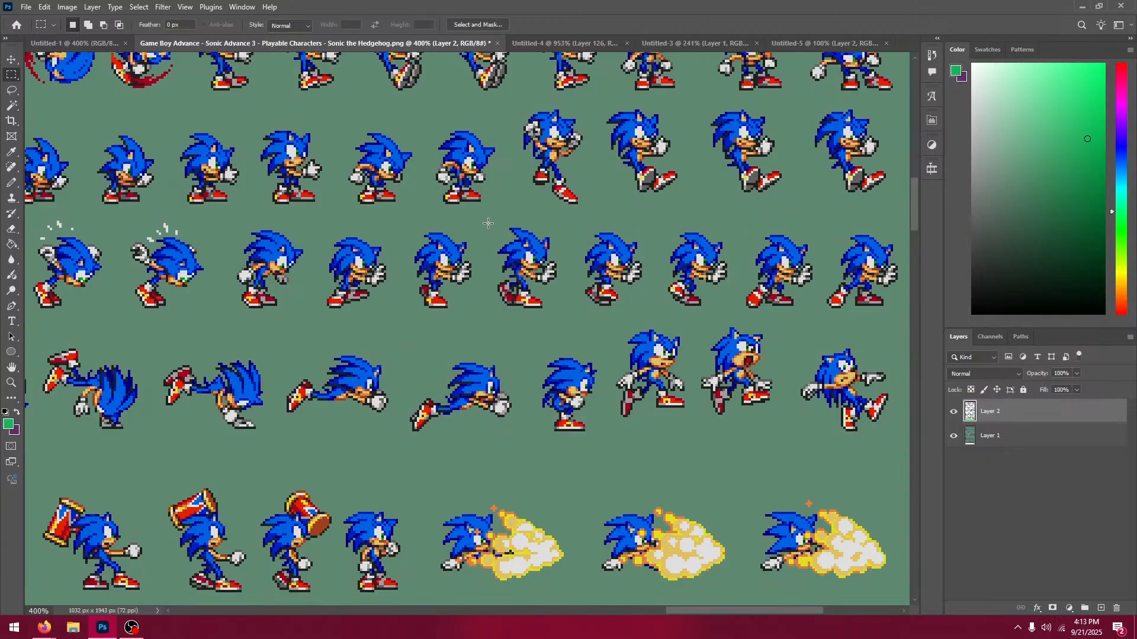
drag(488, 221, 569, 315)
key(ctrl+c)
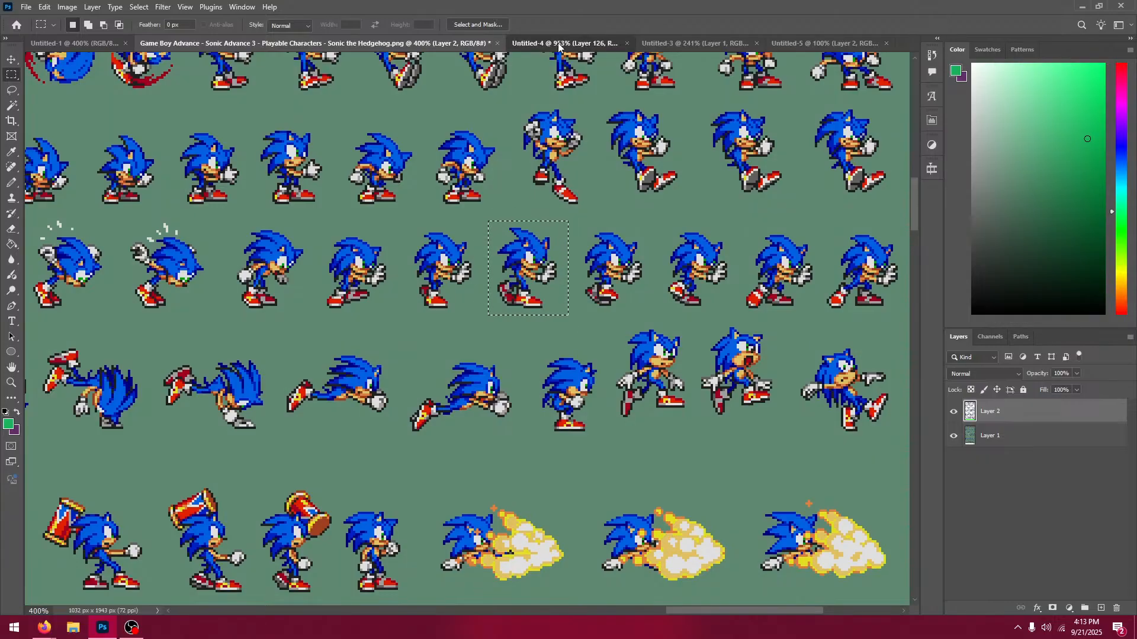
click(562, 44)
key(v)
key(ctrl+v)
key(Down)
drag(534, 348, 536, 392)
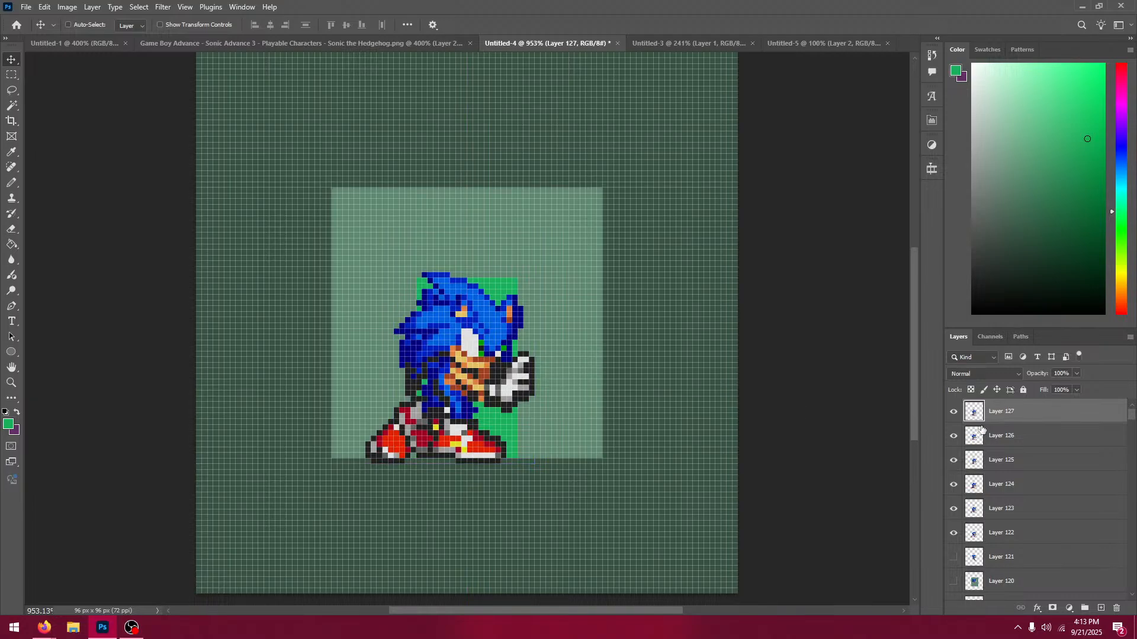
Step: Hide Layers 122 to 125 and compare the alignment of Layers 126 and 127 by toggling their visibility
click(954, 412)
click(954, 413)
drag(953, 533, 951, 512)
click(953, 460)
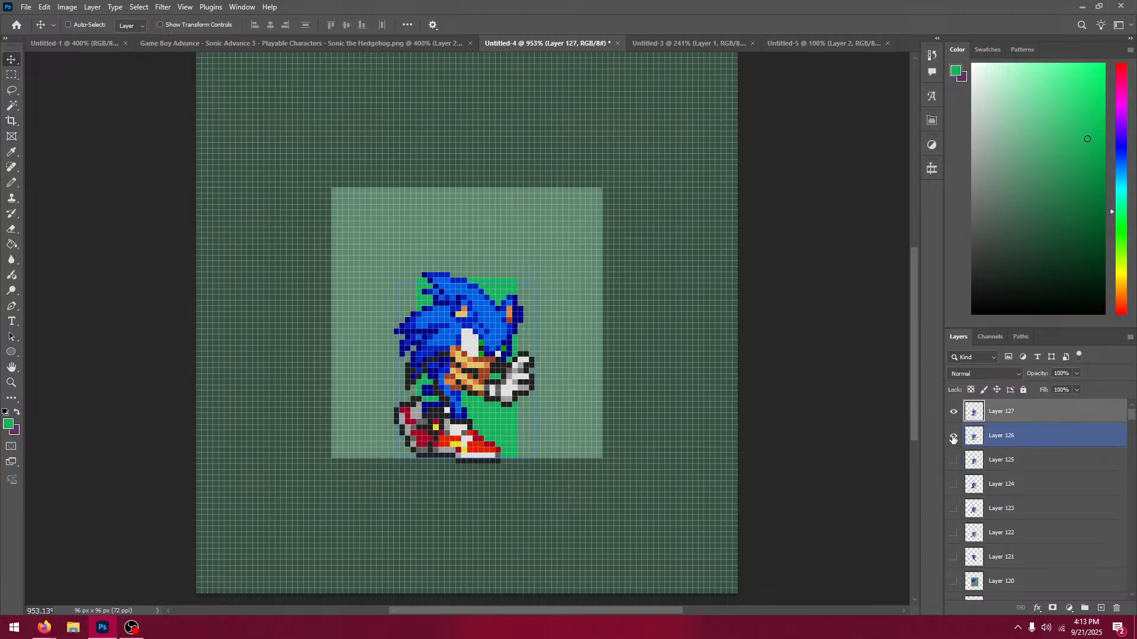
click(953, 437)
click(954, 435)
click(953, 413)
click(953, 413)
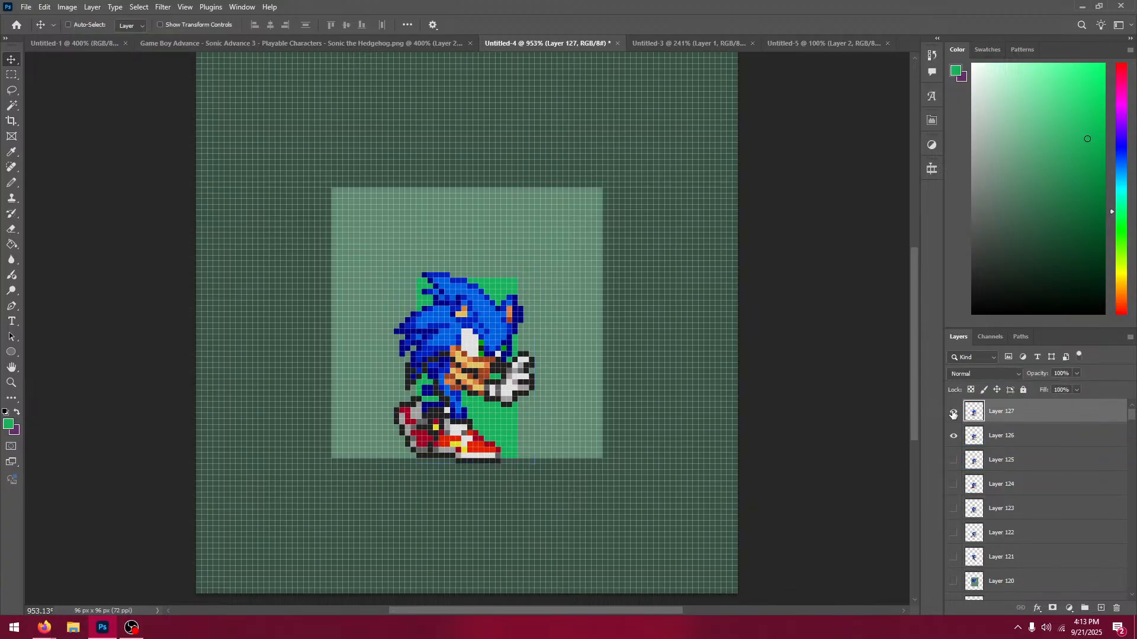
Step: Copy the sixth-to-last pose from the sprite sheet row, paste it into Untitled-4, align it over Layer 127, and check its placement
click(453, 43)
key(m)
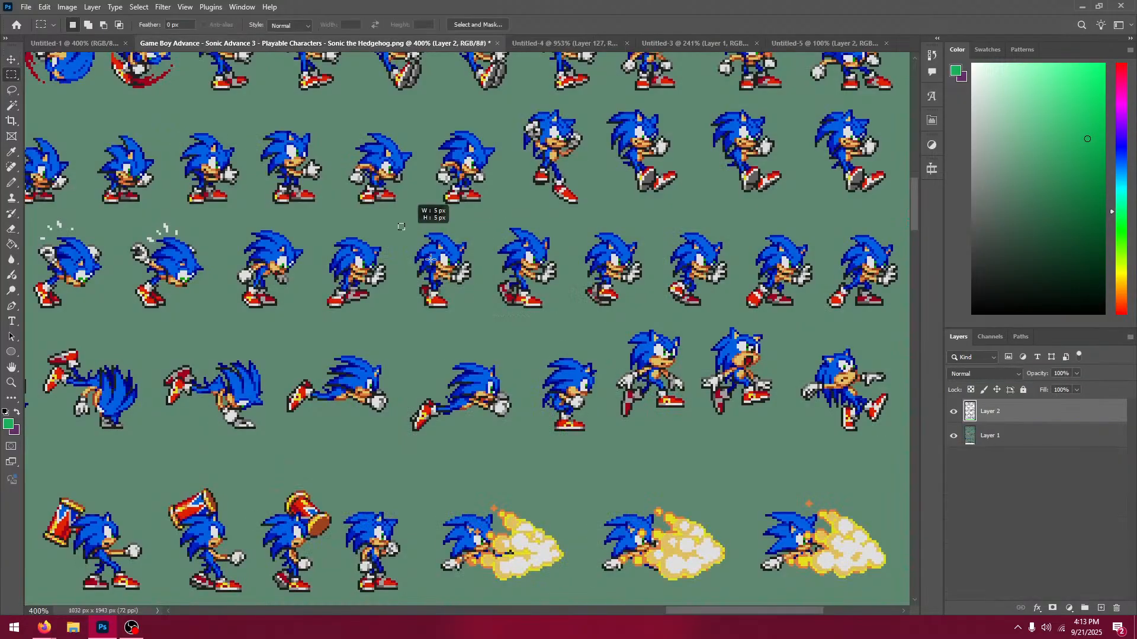
drag(430, 260, 486, 316)
click(565, 43)
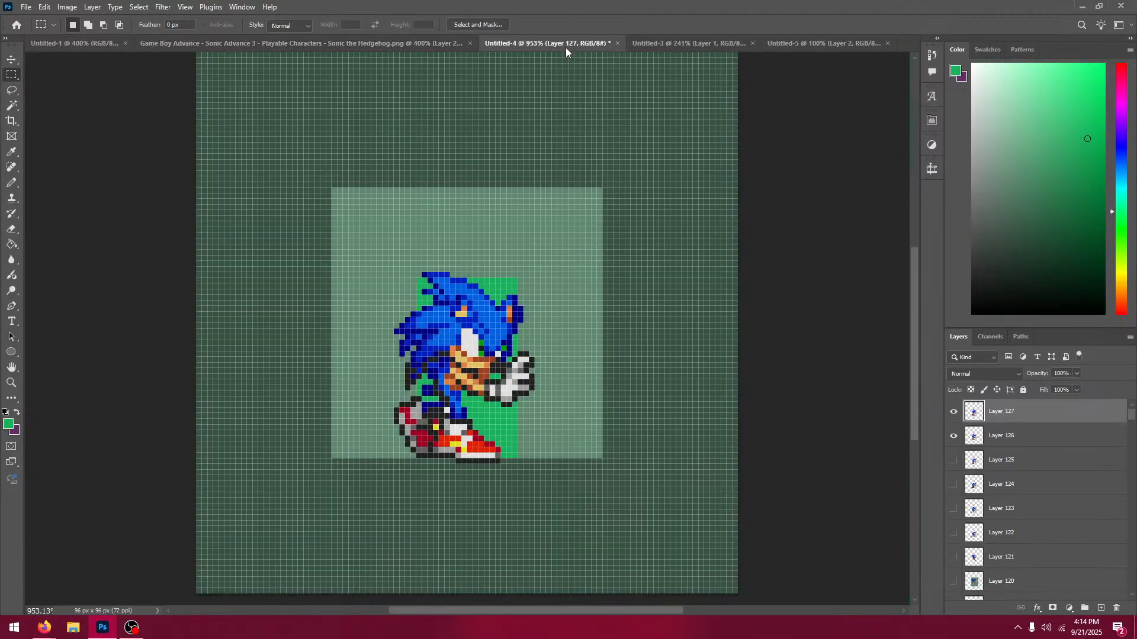
click(9, 55)
key(ctrl+v)
drag(534, 364, 534, 411)
click(954, 411)
click(954, 411)
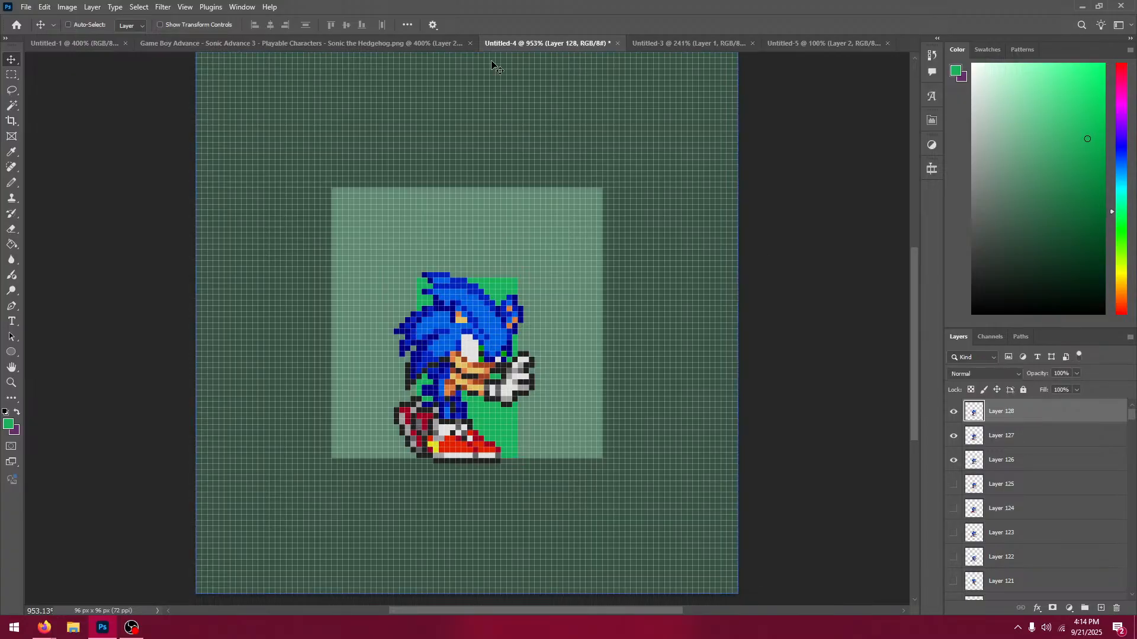
Step: Copy the seventh-to-last pose from the sprite sheet row, paste it into Untitled-4, and align it over Layer 128
click(408, 43)
key(m)
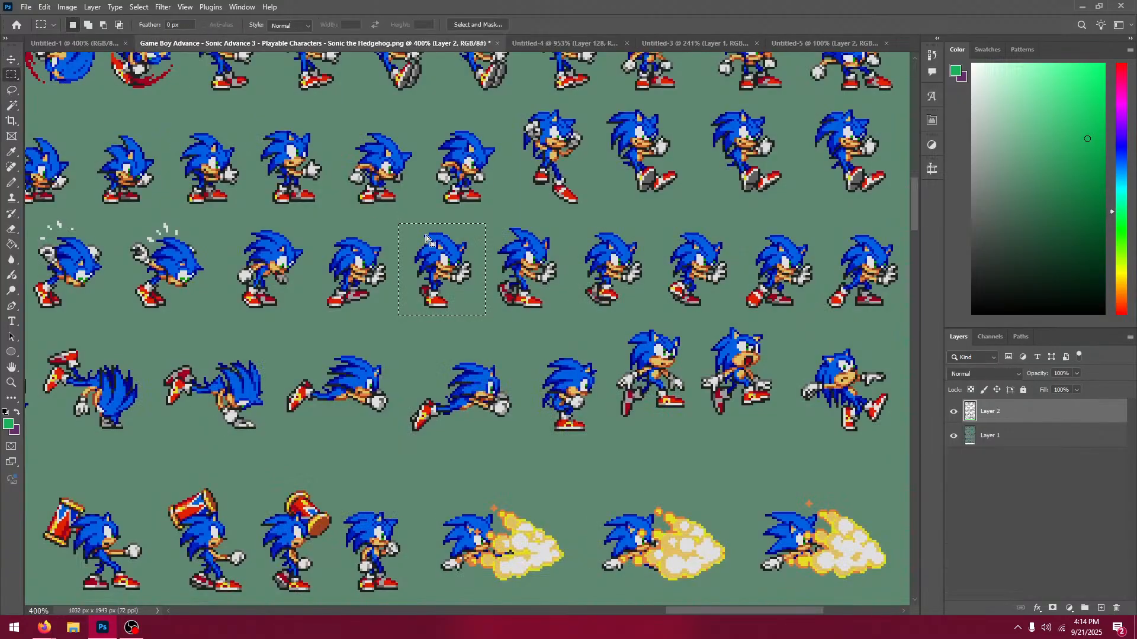
drag(318, 219, 392, 315)
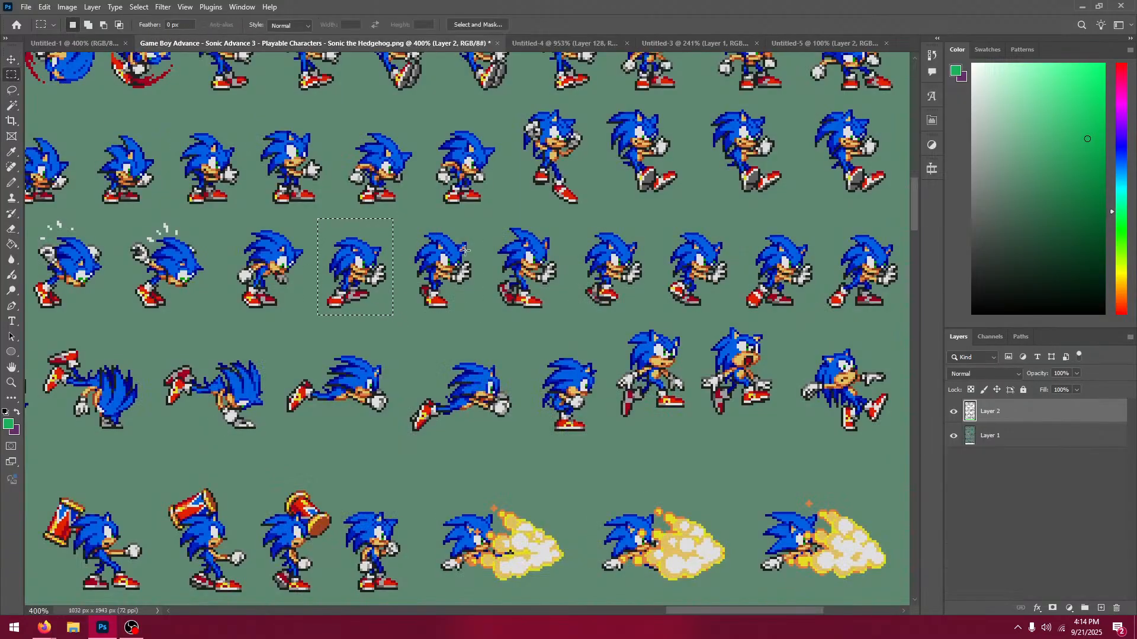
click(551, 43)
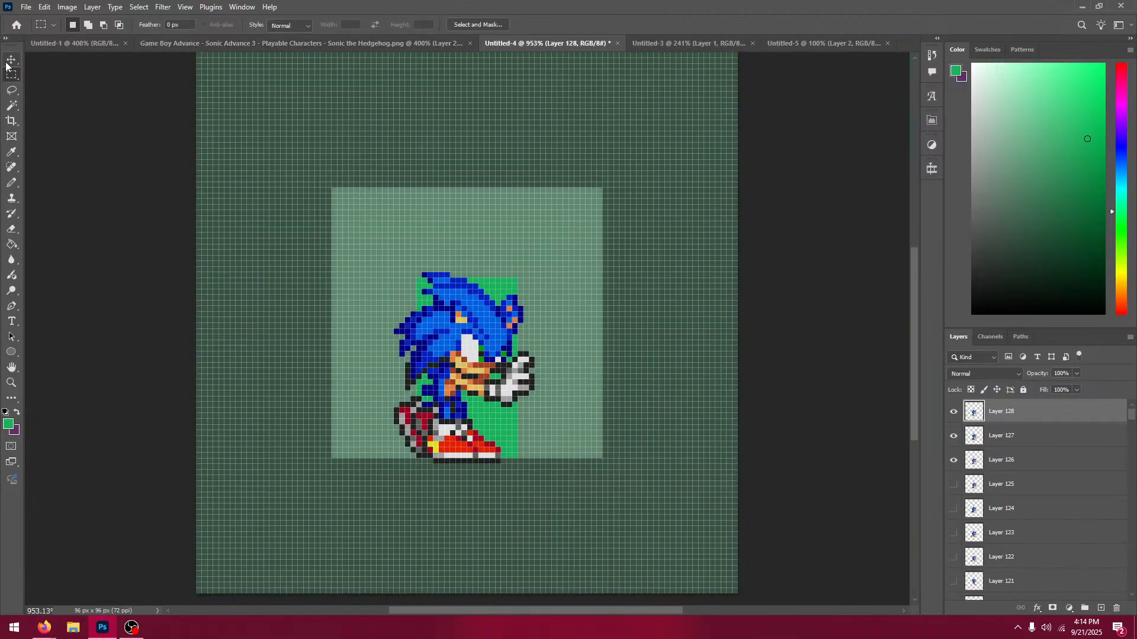
click(9, 60)
key(ctrl+v)
drag(439, 333, 439, 384)
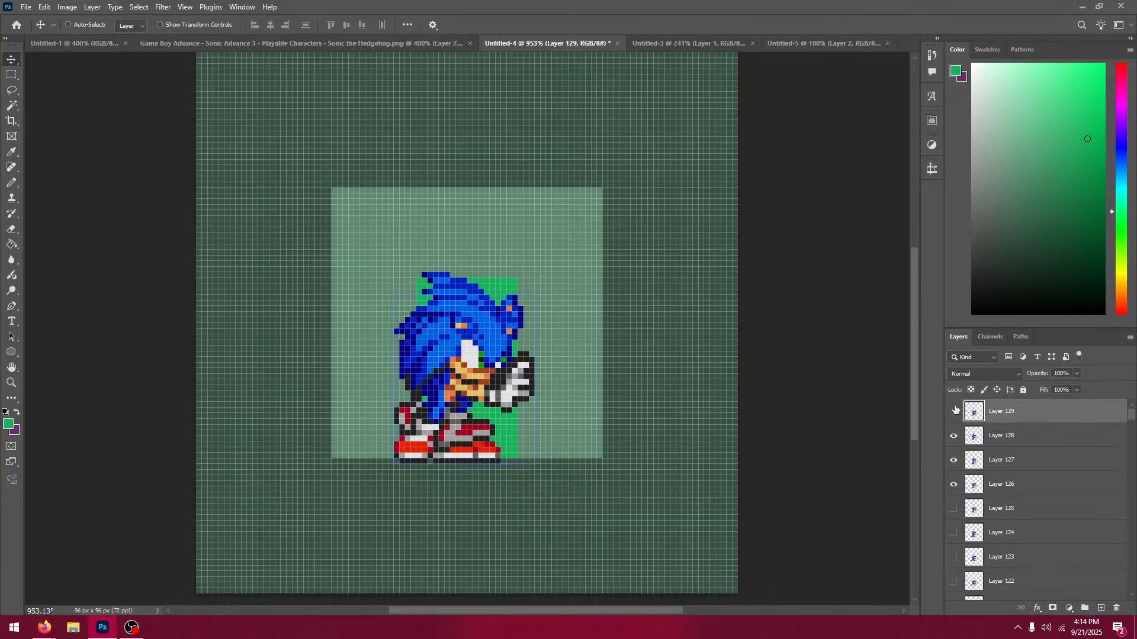
Step: Hide Layers 126 to 129 so that only the green guide rectangle is shown in Untitled-4
drag(953, 411, 953, 484)
click(953, 484)
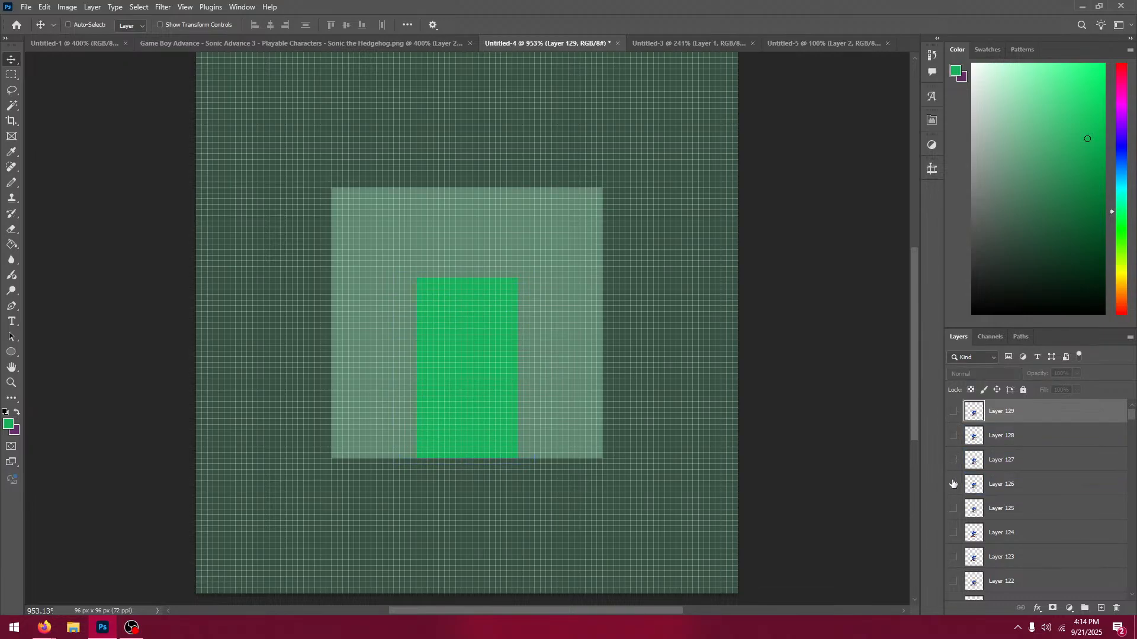
click(953, 484)
click(953, 484)
Step: Copy the bent-over pose with a raised fist and white specks from the sprite sheet, and review the poses before it in the row
click(324, 43)
key(m)
drag(299, 213, 399, 251)
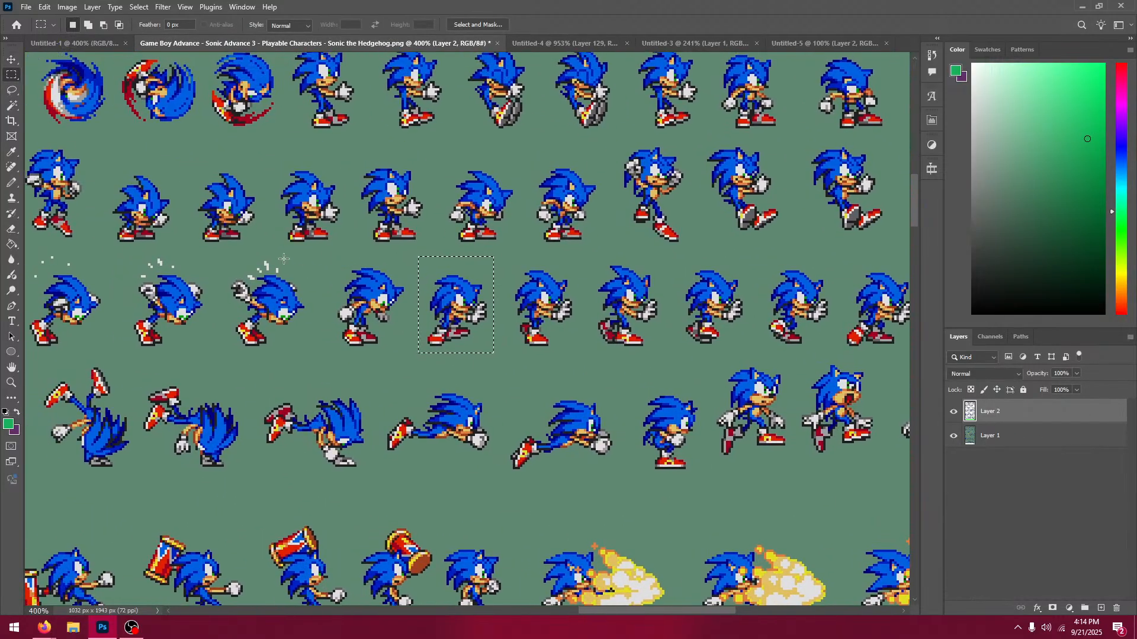
drag(224, 255, 312, 360)
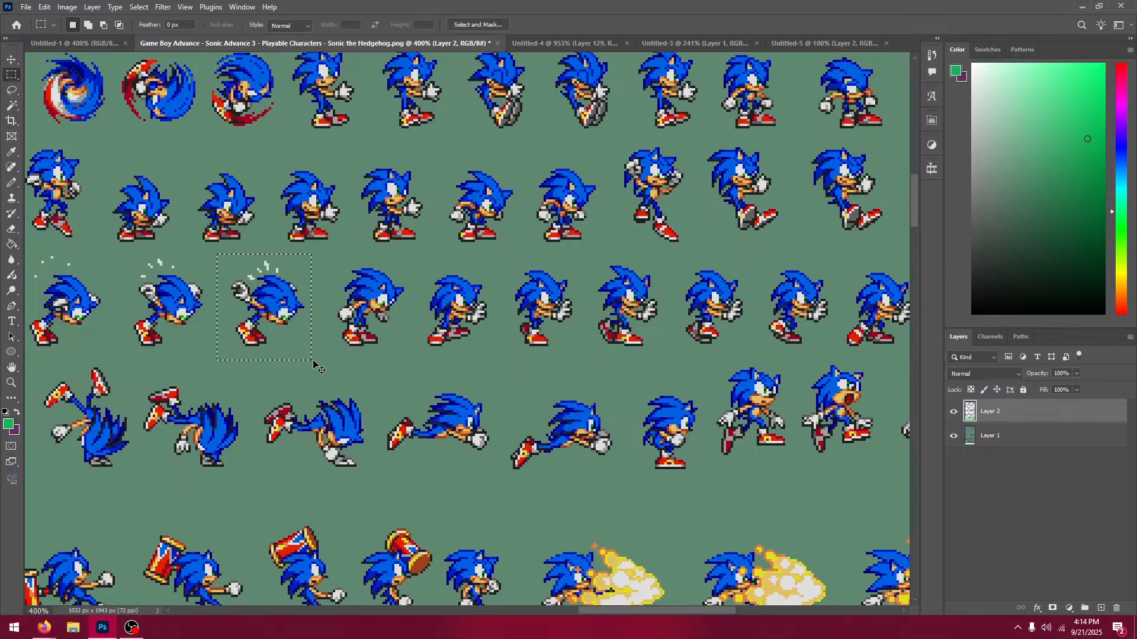
click(537, 43)
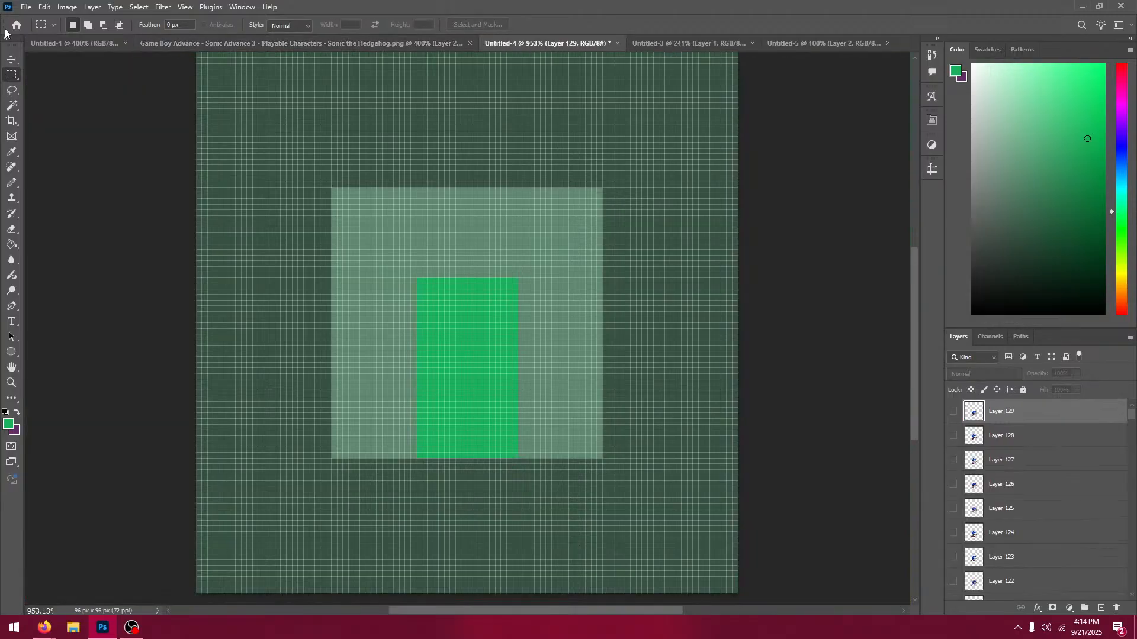
click(272, 44)
drag(282, 258, 811, 269)
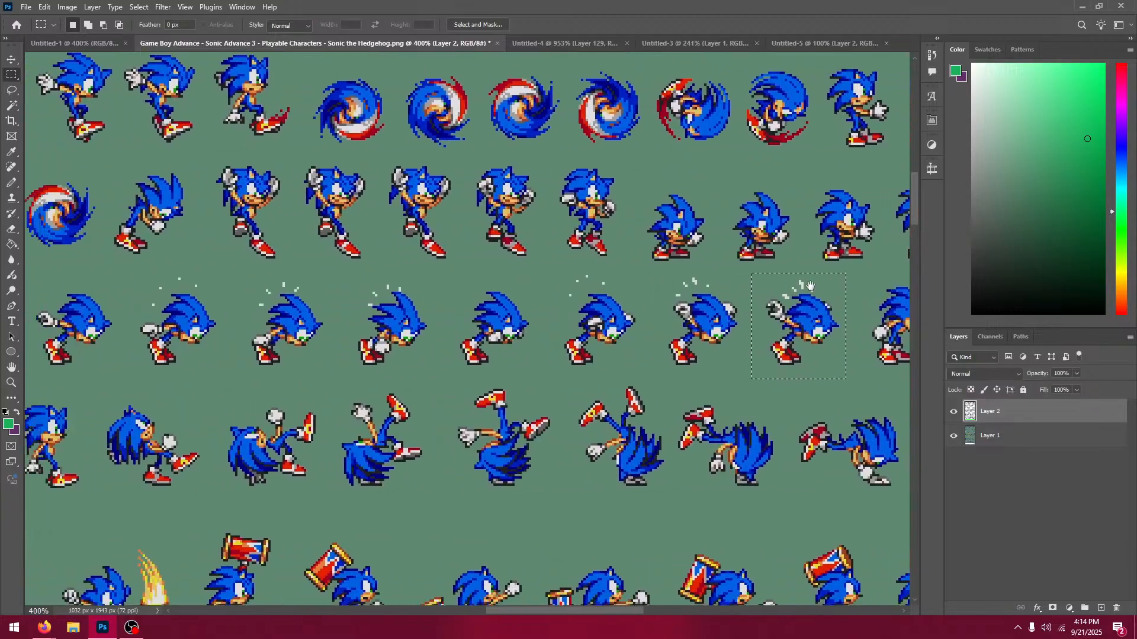
mouse_move(159, 296)
mouse_down()
mouse_move(479, 303)
mouse_move(699, 288)
mouse_move(846, 302)
mouse_move(150, 310)
mouse_up()
drag(578, 302, 263, 333)
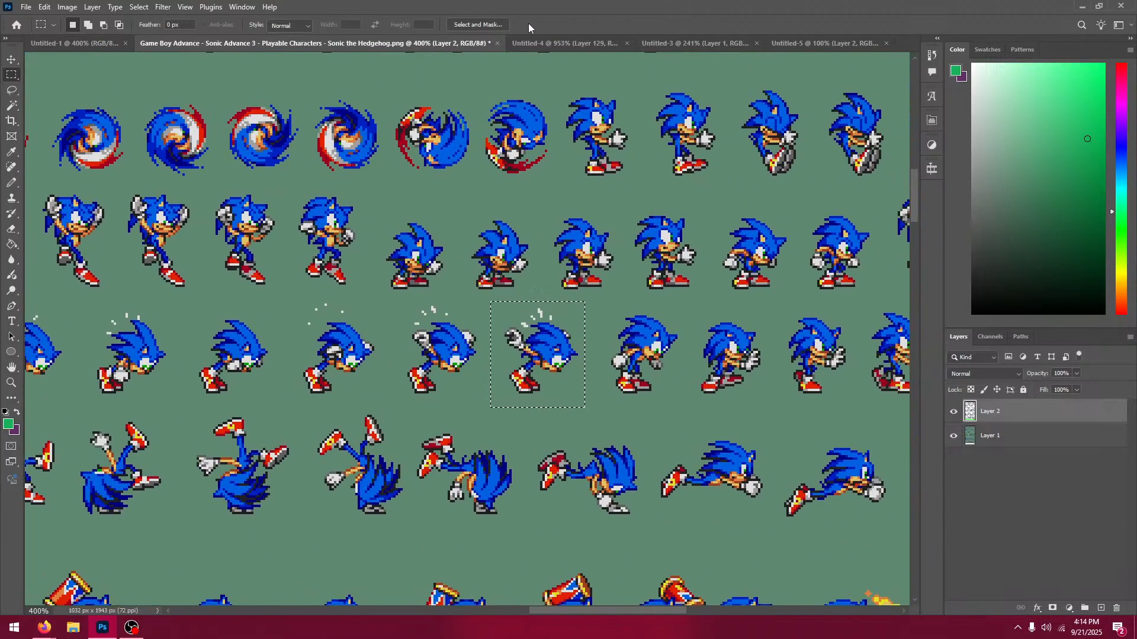
Step: Paste the raised-fist pose into Untitled-4 and align its feet with the base of the green guide rectangle
click(579, 39)
click(11, 59)
key(ctrl+v)
drag(462, 356, 489, 391)
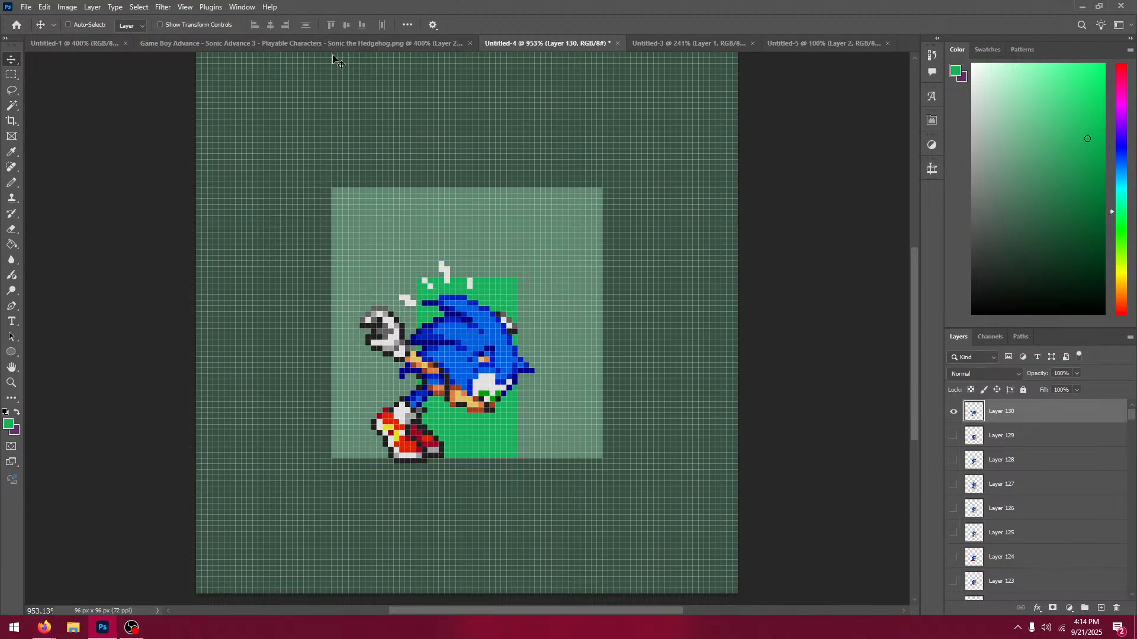
Step: Copy the preceding pose with both hands raised and white specks, paste it into Untitled-4, and align it over Layer 130
click(285, 44)
key(m)
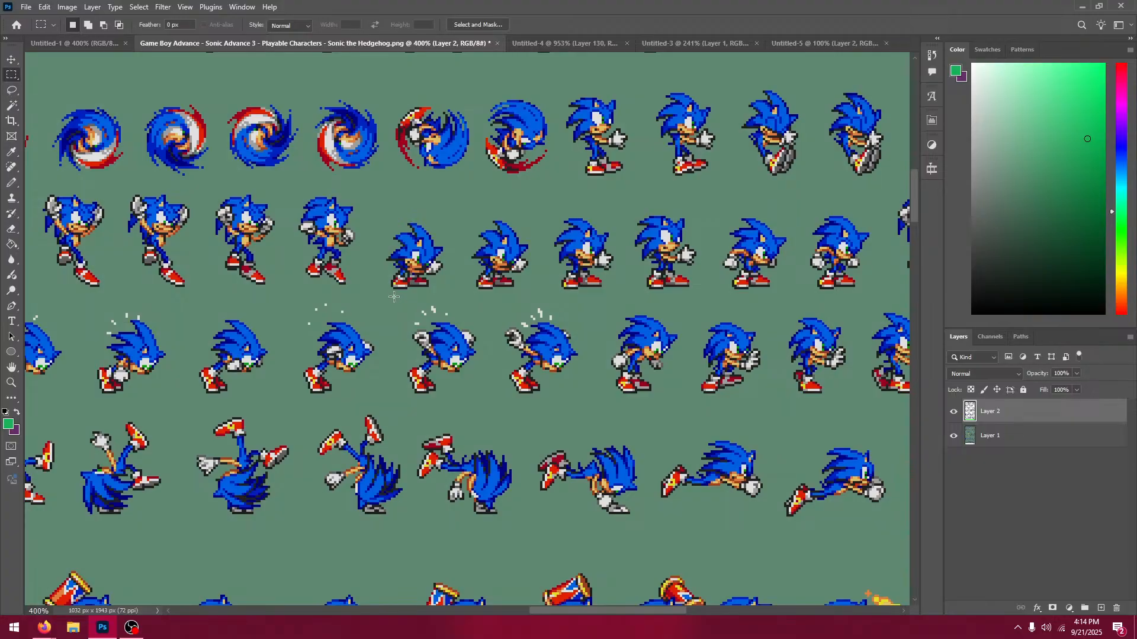
mouse_move(392, 295)
mouse_down()
mouse_move(503, 373)
mouse_move(489, 400)
mouse_up()
key(ctrl+c)
click(553, 43)
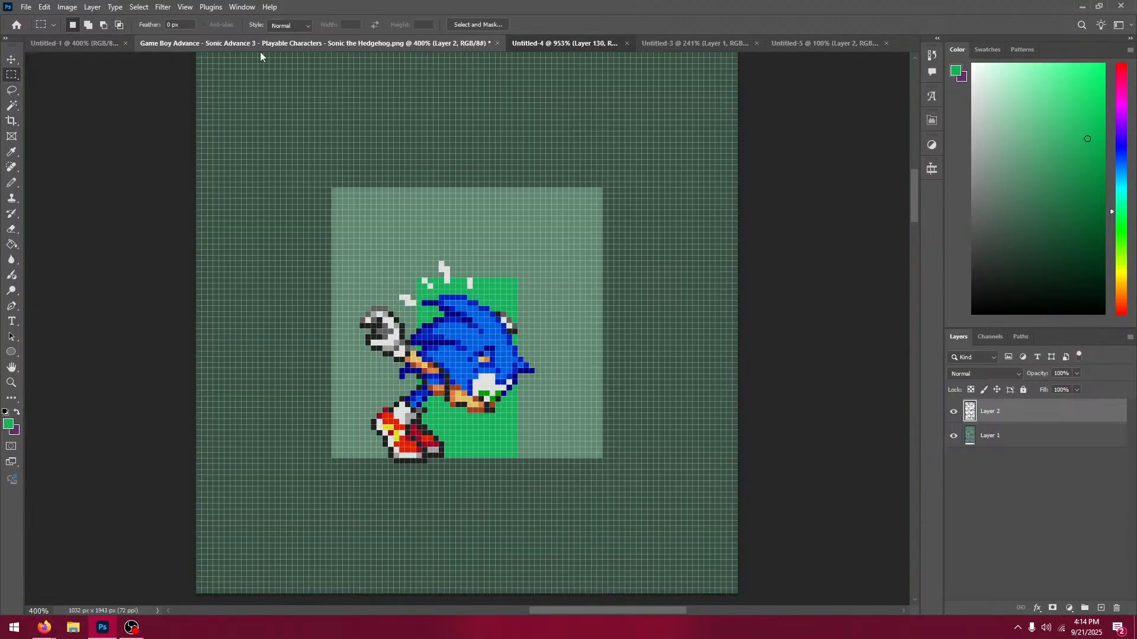
key(v)
key(ctrl+v)
drag(442, 318, 449, 354)
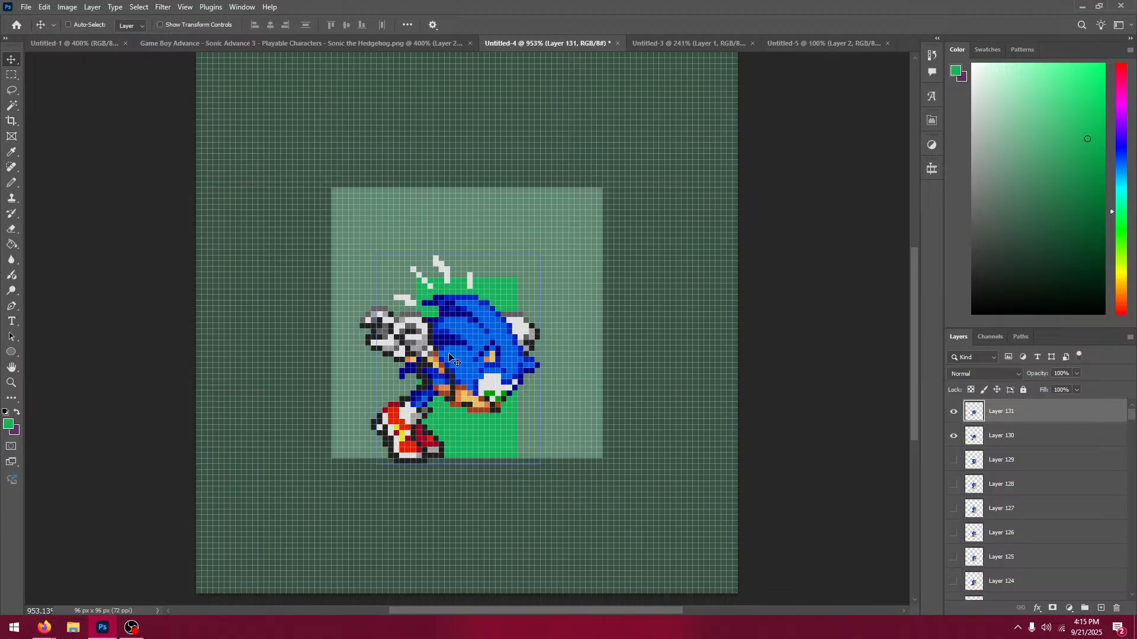
Step: Copy the preceding pose with the hand at the chest and scattered specks, paste it into Untitled-4, and align it over Layer 131
click(186, 45)
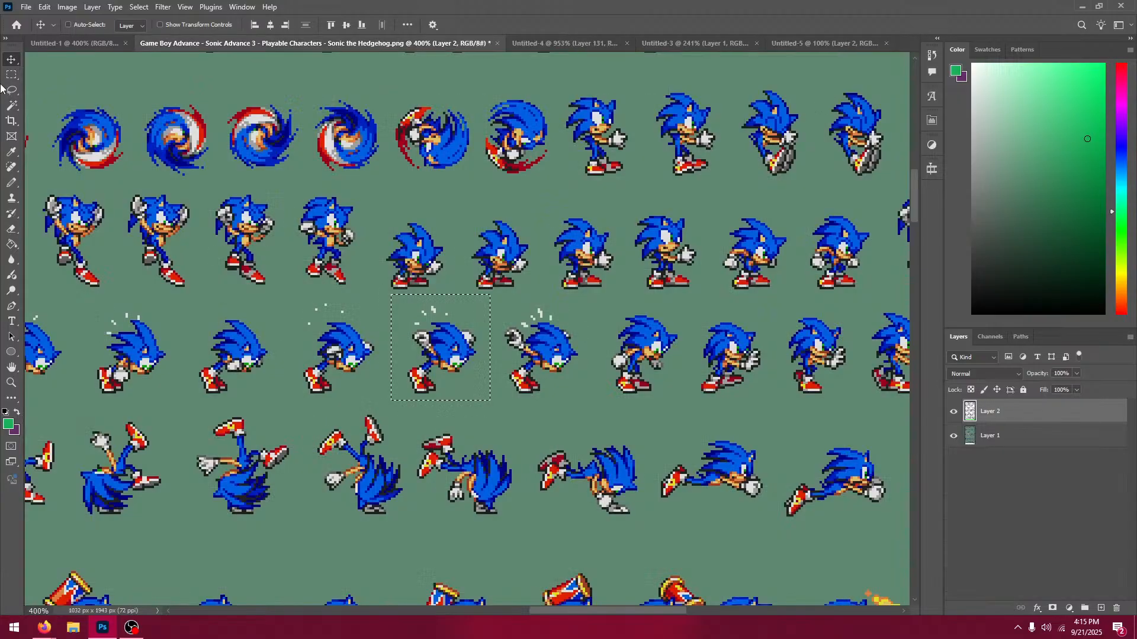
click(11, 75)
drag(287, 293, 394, 412)
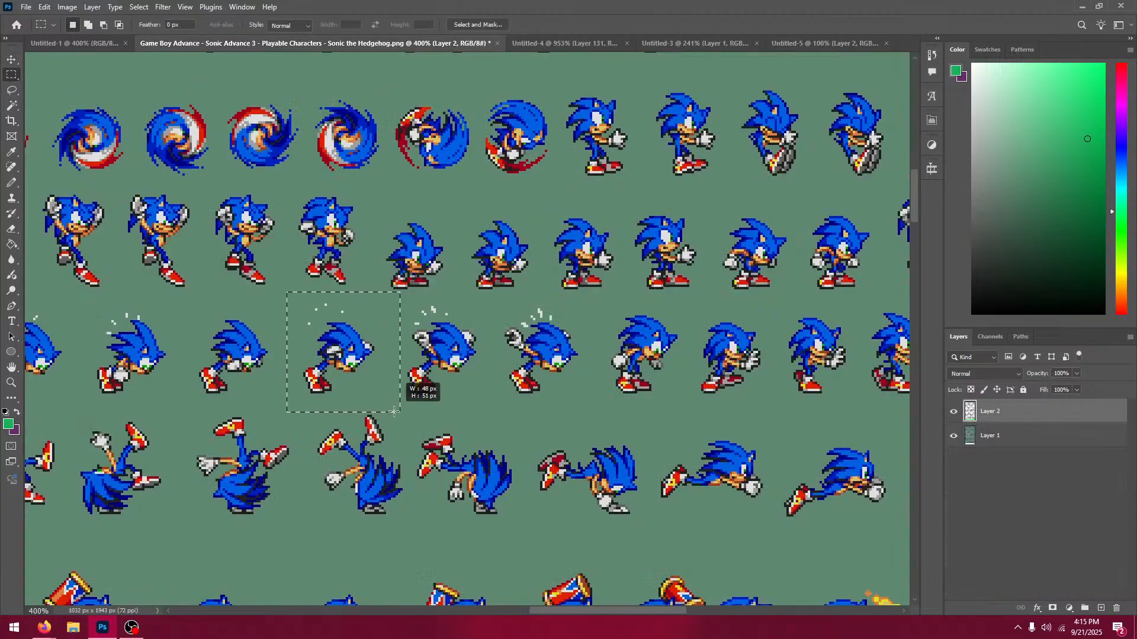
click(583, 43)
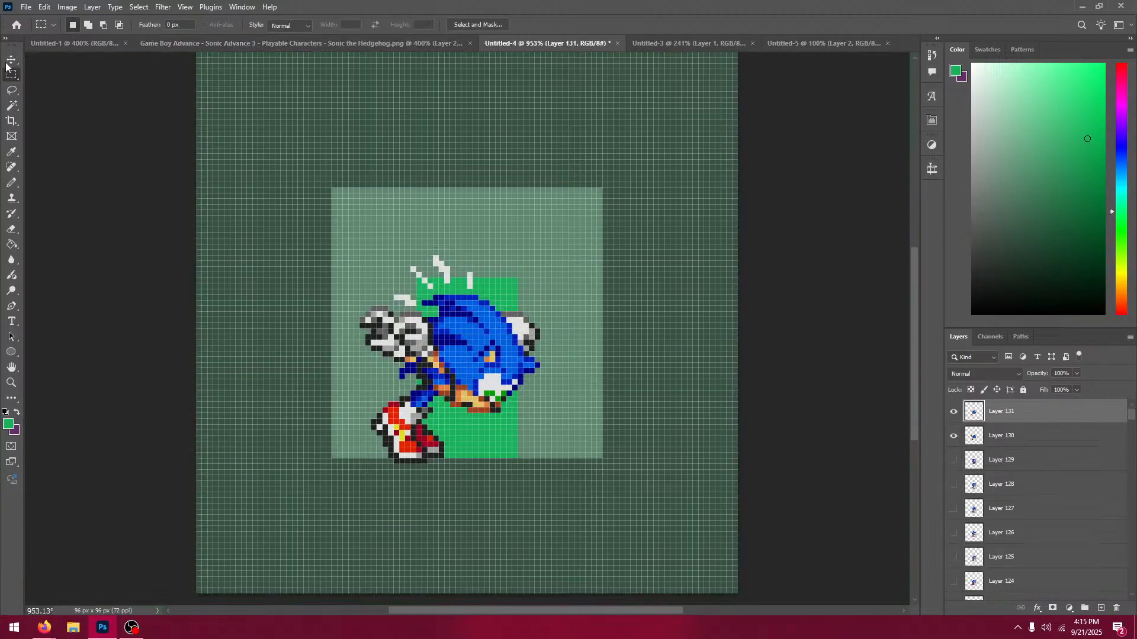
click(11, 60)
key(ctrl+v)
drag(556, 405, 558, 414)
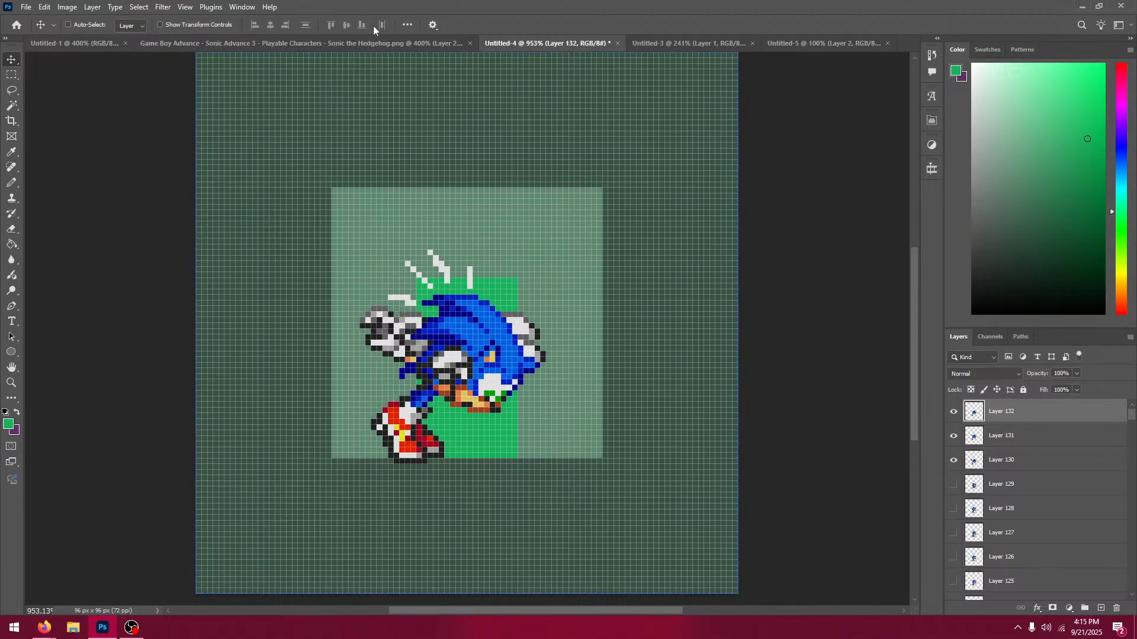
Step: Copy the preceding bent-over pose without specks from the row, paste it into Untitled-4, and align it over Layer 132
click(353, 43)
key(m)
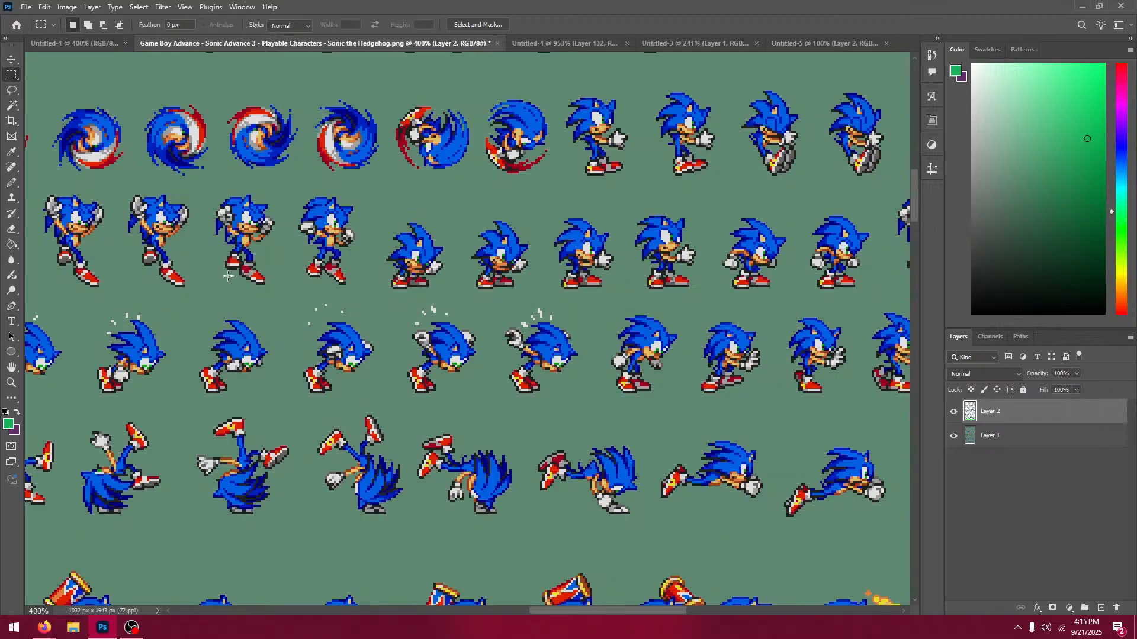
drag(179, 307, 283, 403)
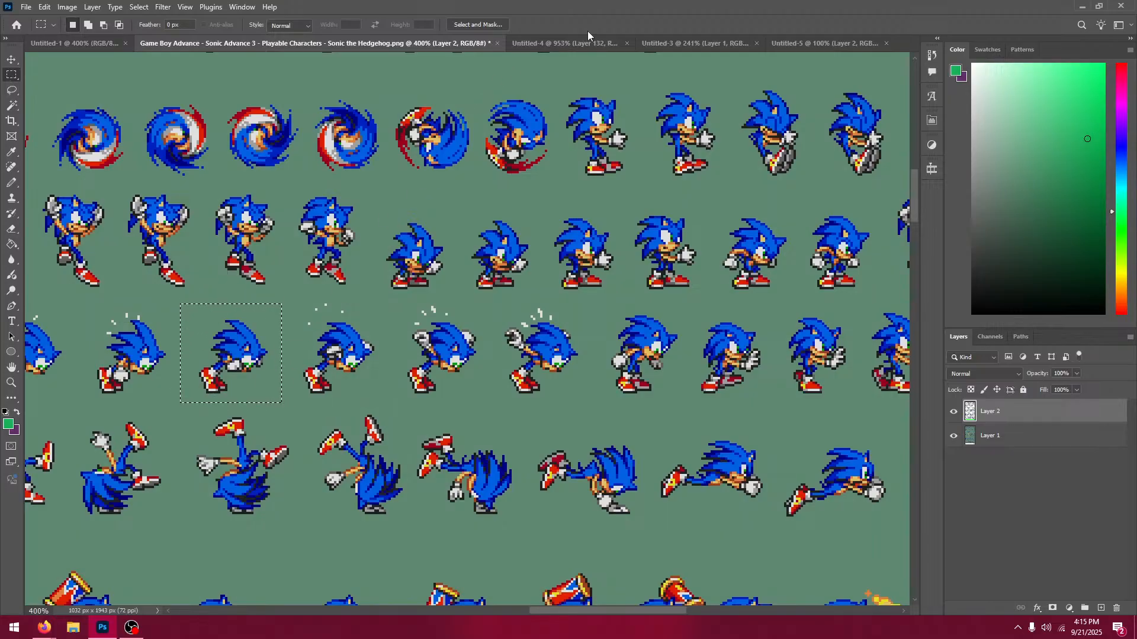
click(565, 43)
click(11, 60)
key(ctrl+v)
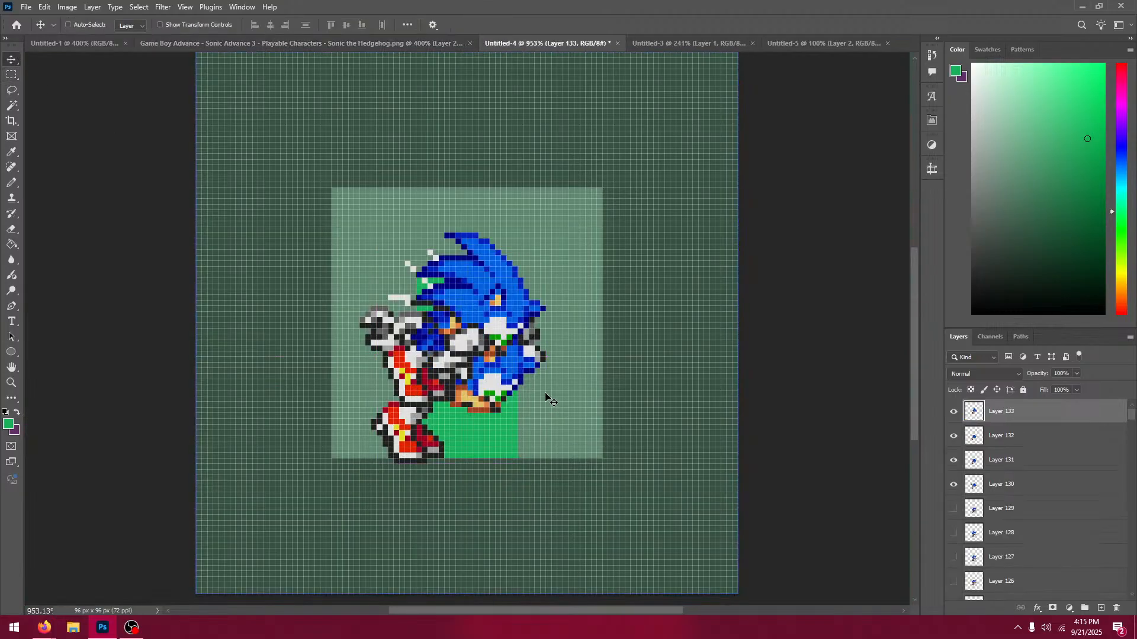
drag(546, 393, 539, 447)
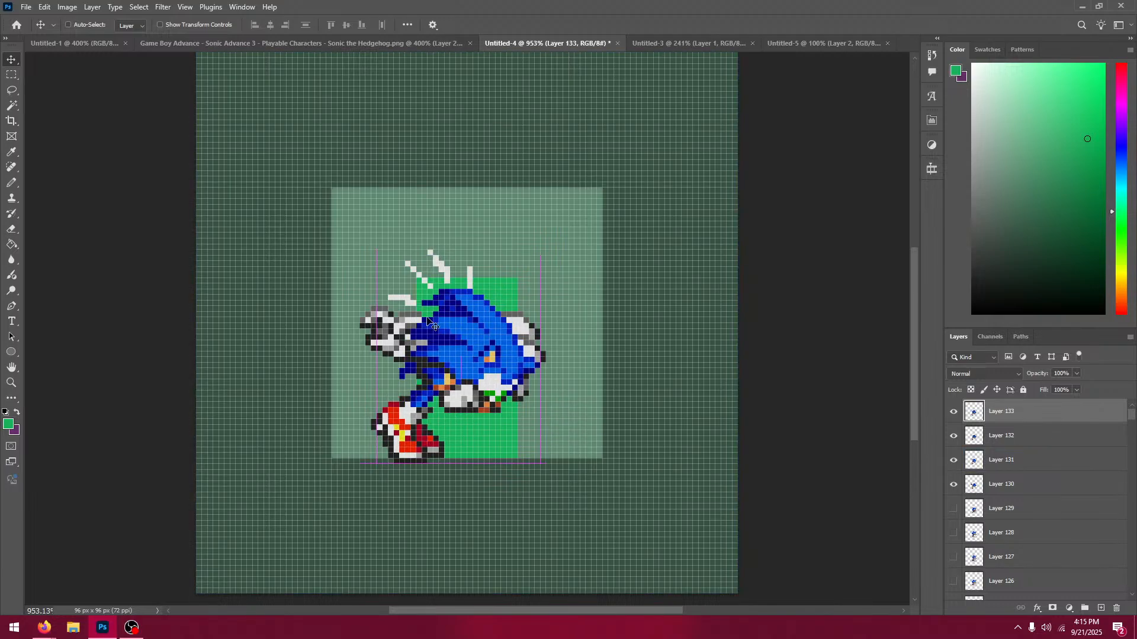
Step: Copy the preceding pose with upswept quills and a lowered hand, paste it into Untitled-4, and align it over Layer 133
click(373, 48)
click(11, 74)
drag(201, 256, 377, 272)
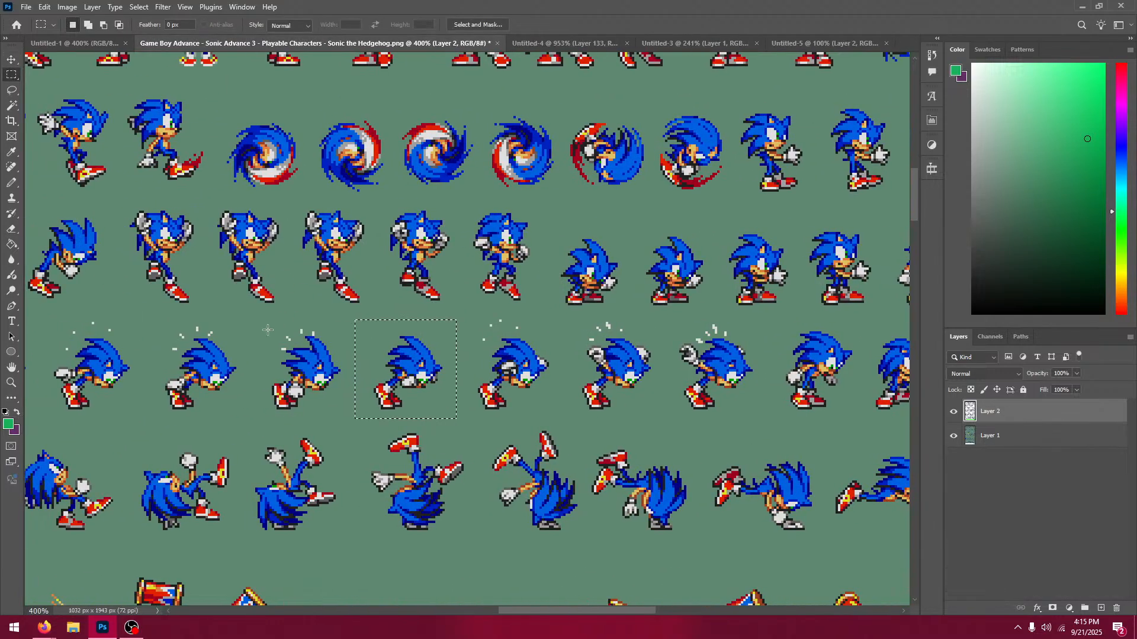
drag(254, 312, 347, 415)
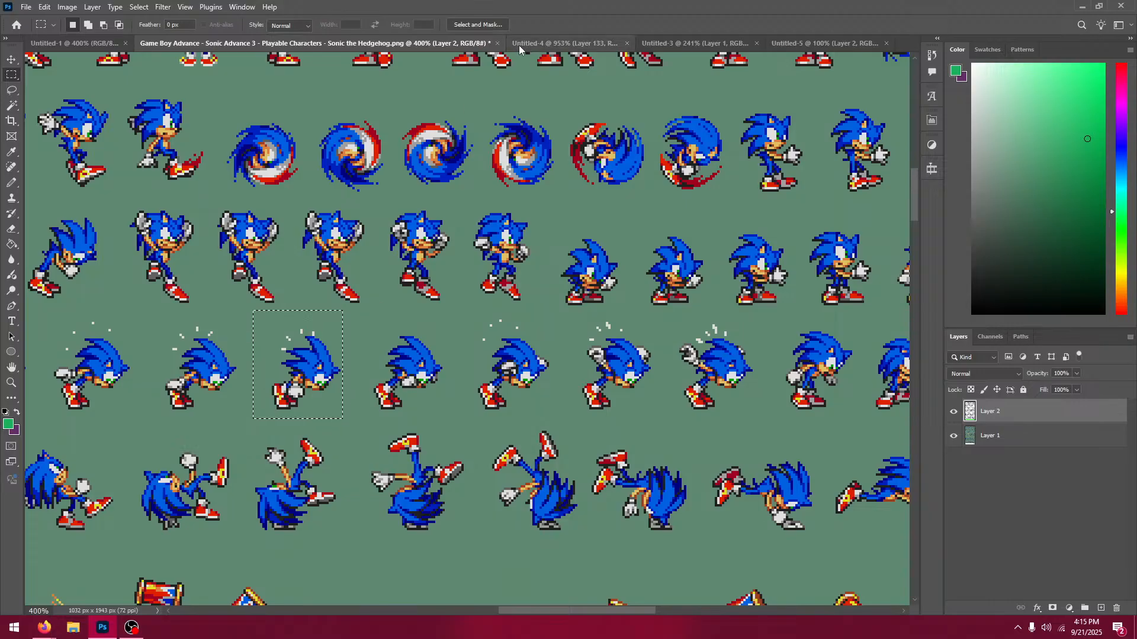
click(562, 44)
click(11, 59)
key(ctrl+v)
drag(468, 337, 468, 385)
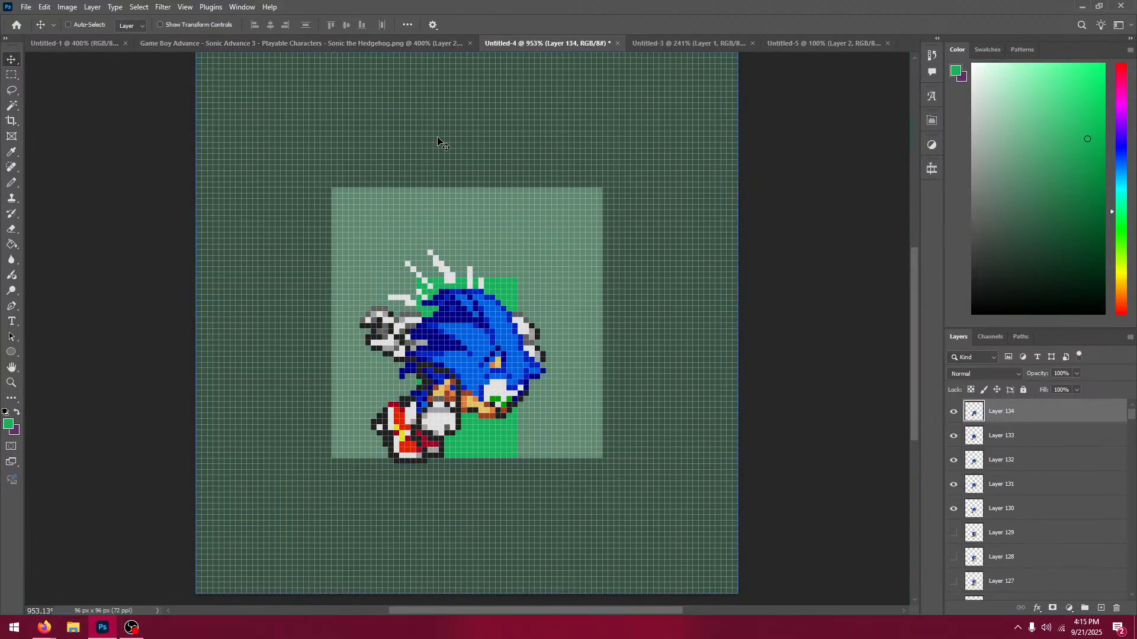
Step: Copy the third bent-over pose of the row, with the hand above the foot, paste it into Untitled-4, and align it over Layer 134
click(423, 45)
click(11, 74)
drag(181, 315, 329, 393)
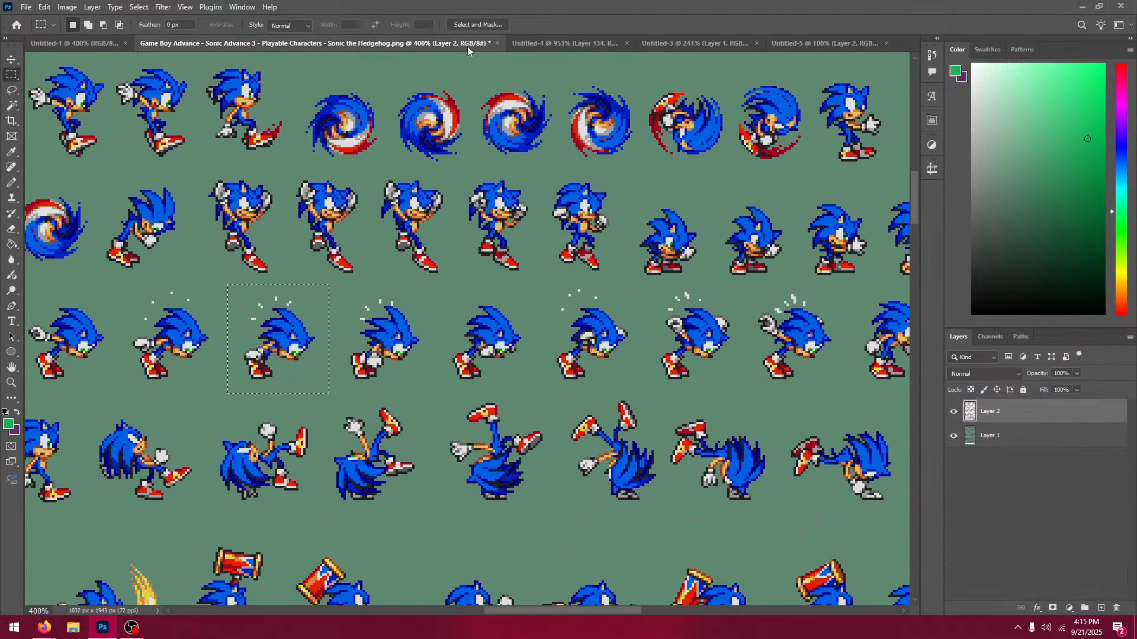
click(510, 43)
click(11, 60)
key(ctrl+v)
drag(467, 341, 464, 390)
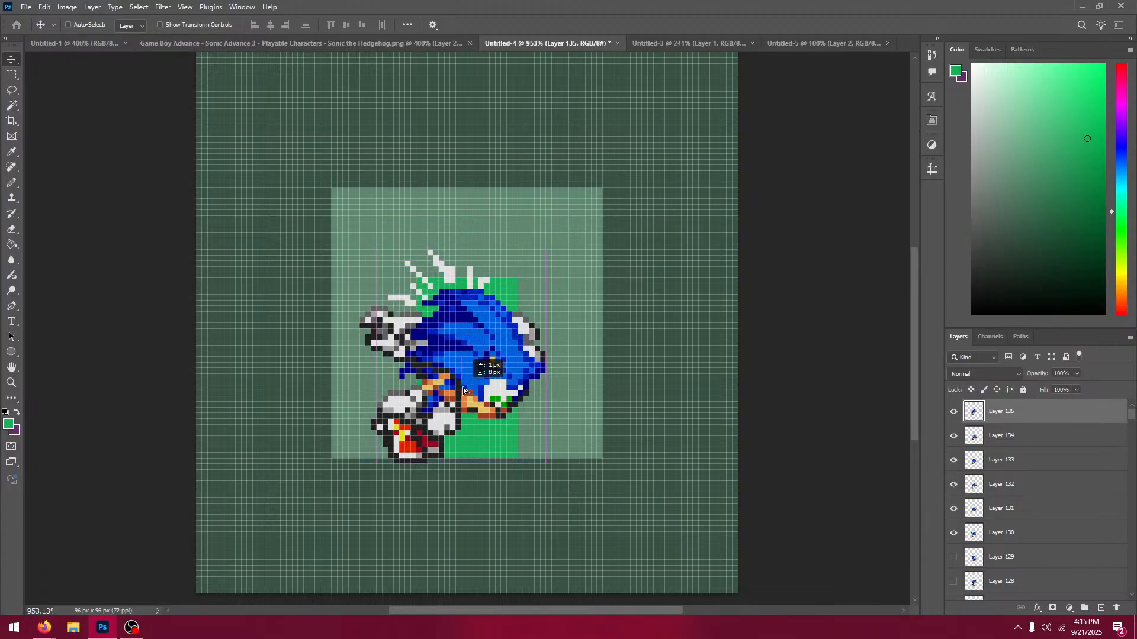
Step: Copy the second bent-over pose of the row, with the arm stretched back, paste it into Untitled-4, and align it over Layer 135
click(432, 42)
key(m)
drag(190, 258, 327, 232)
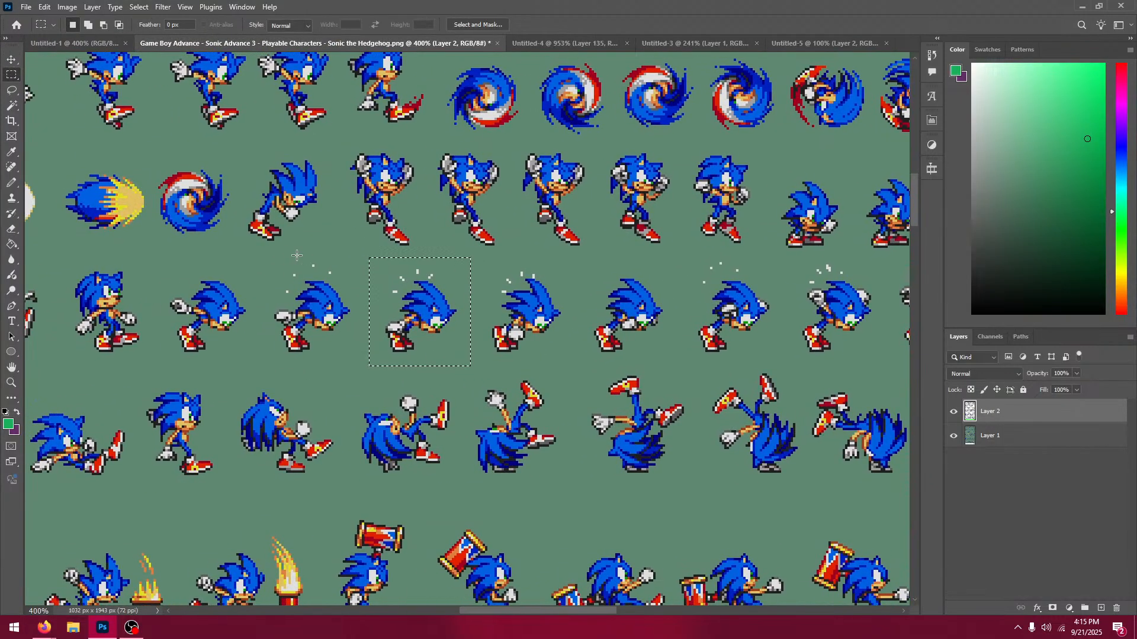
drag(263, 252, 356, 363)
click(513, 45)
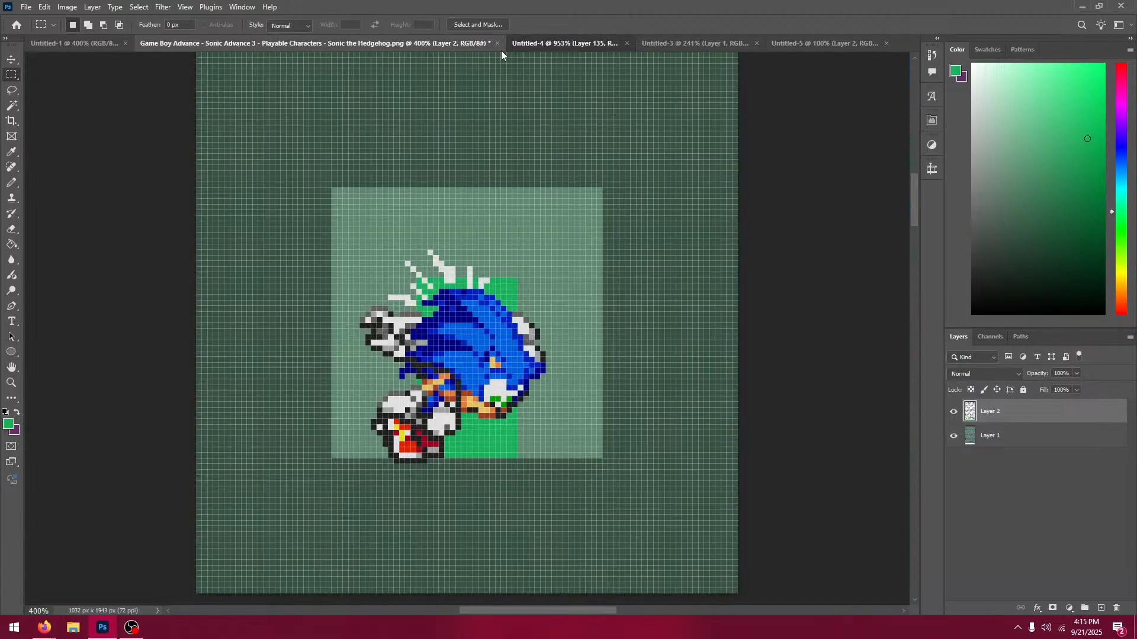
key(v)
key(ctrl+v)
drag(428, 339, 413, 375)
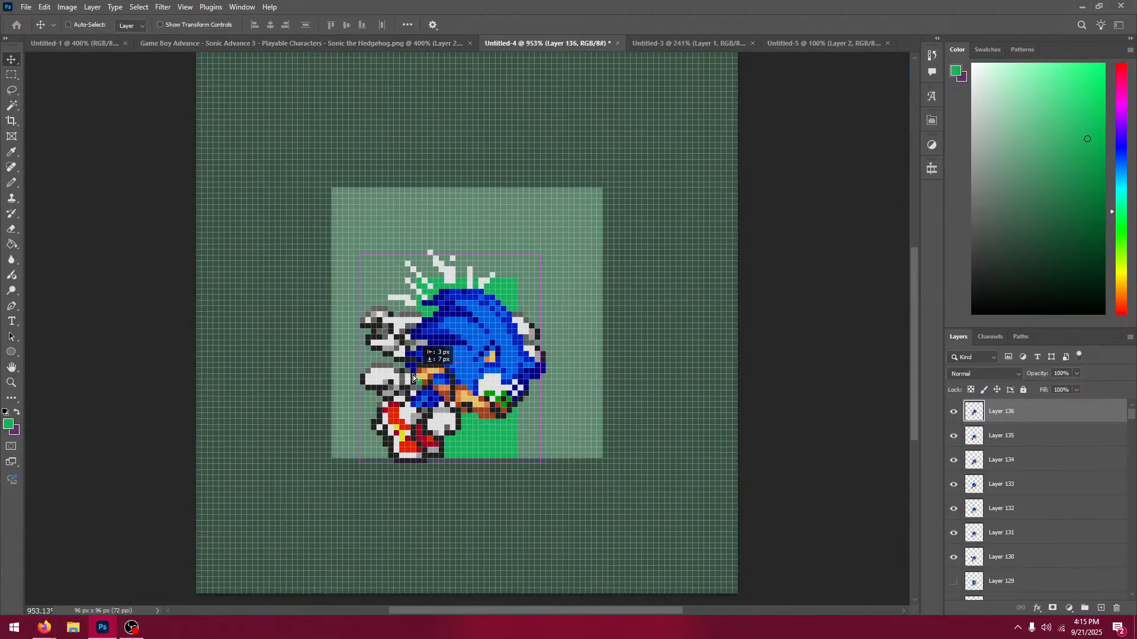
Step: Copy the first bent-over pose beside the standing Sonic, paste it into Untitled-4, and align it over Layer 136
click(361, 43)
click(10, 76)
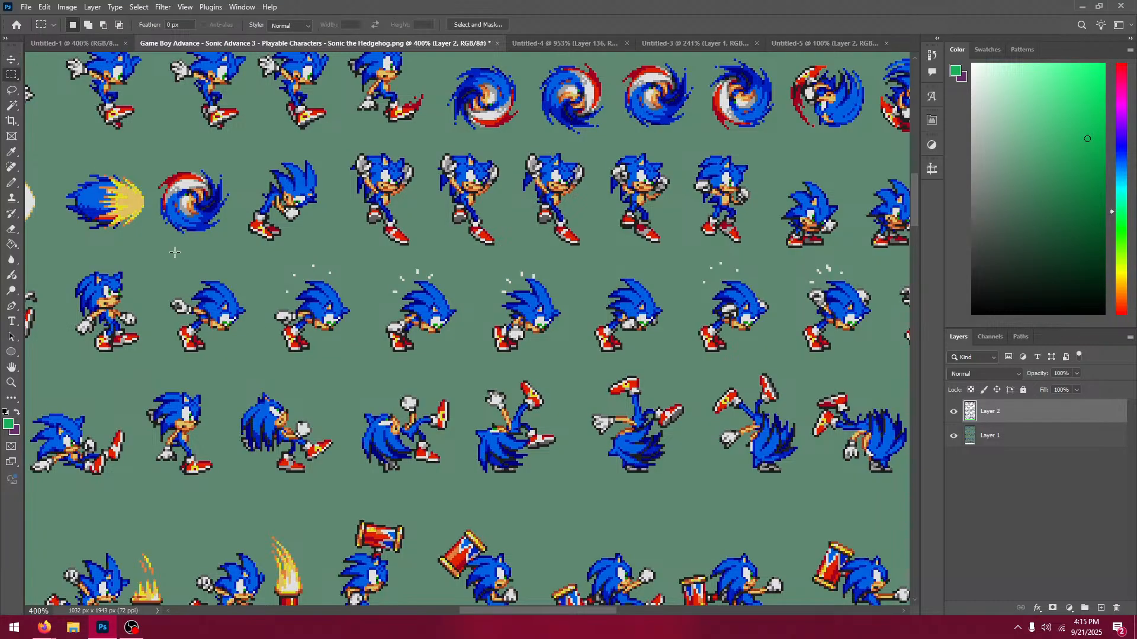
drag(161, 273, 263, 361)
key(ctrl+c)
click(562, 43)
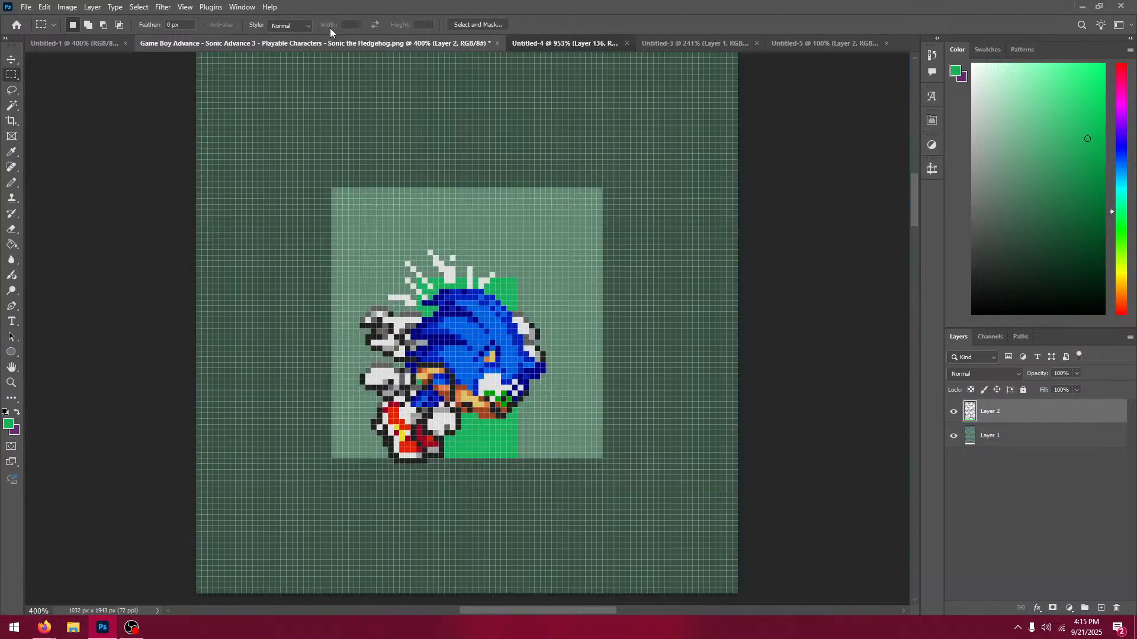
key(v)
key(ctrl+v)
drag(487, 368, 468, 418)
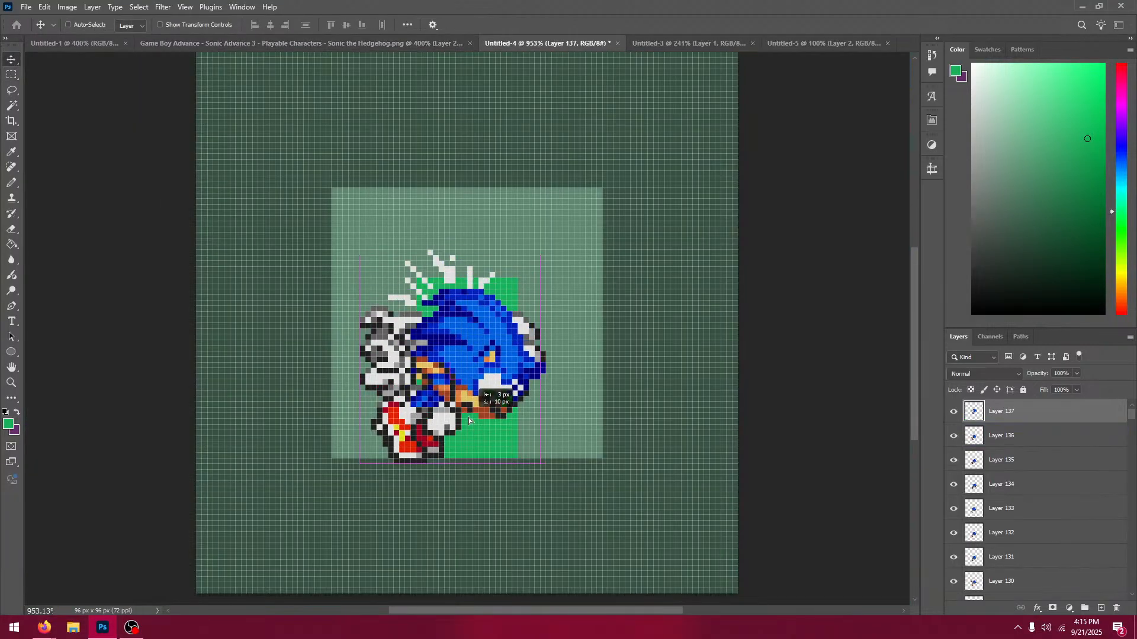
Step: Hide Layers 130 to 137 and check the layer stack down to the background guide layer
click(954, 414)
click(953, 436)
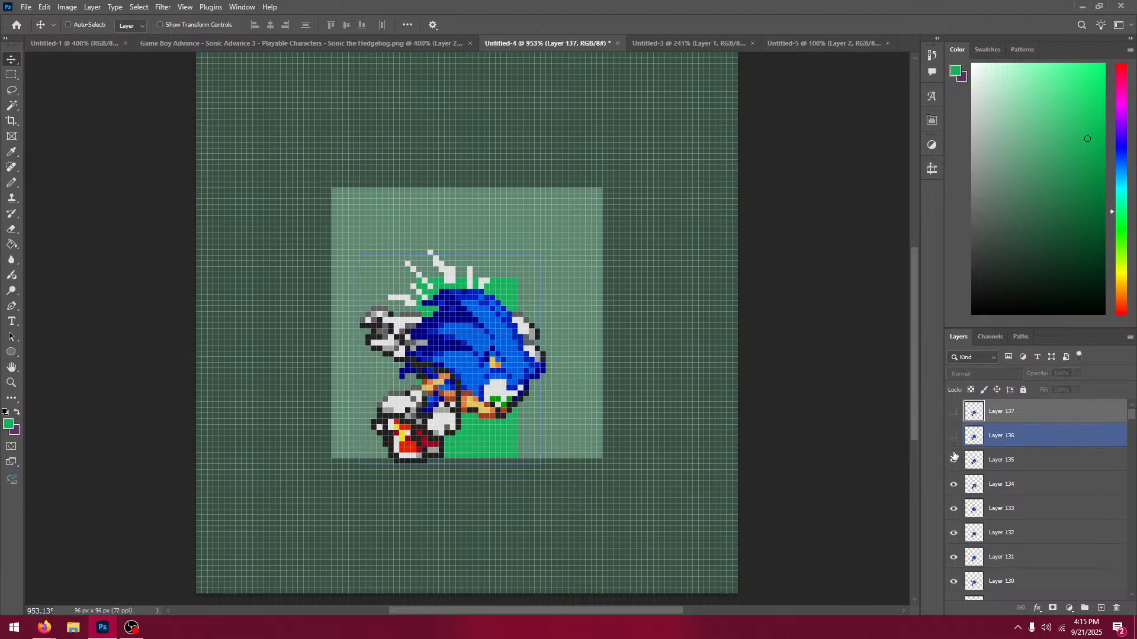
click(954, 460)
click(953, 484)
click(954, 509)
click(953, 532)
click(953, 557)
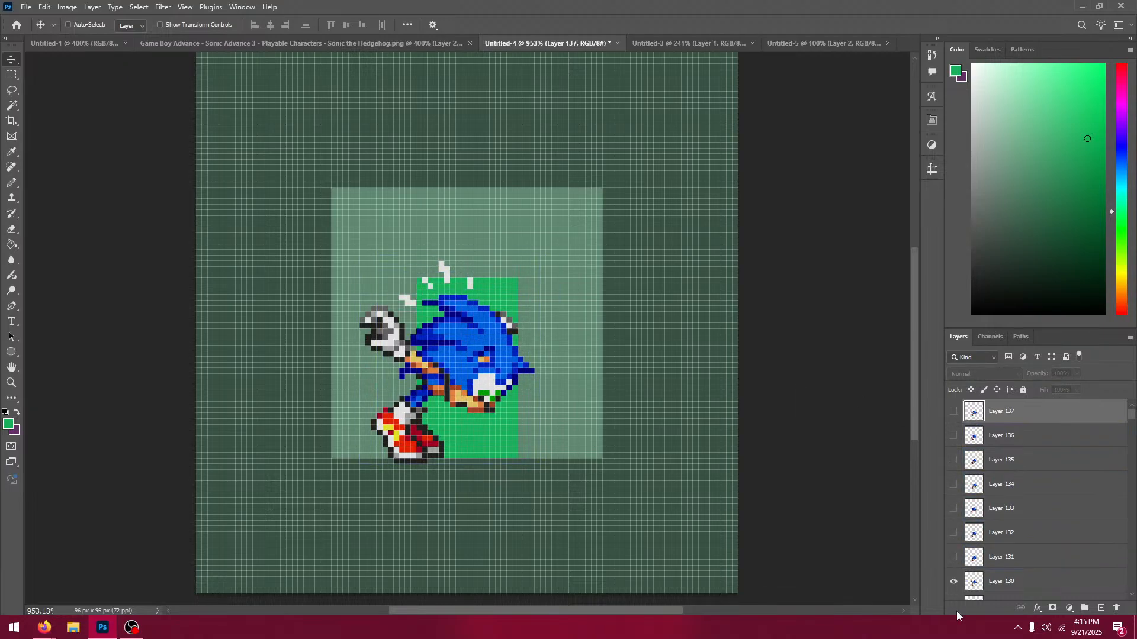
click(953, 581)
scroll(997, 464, down, 2)
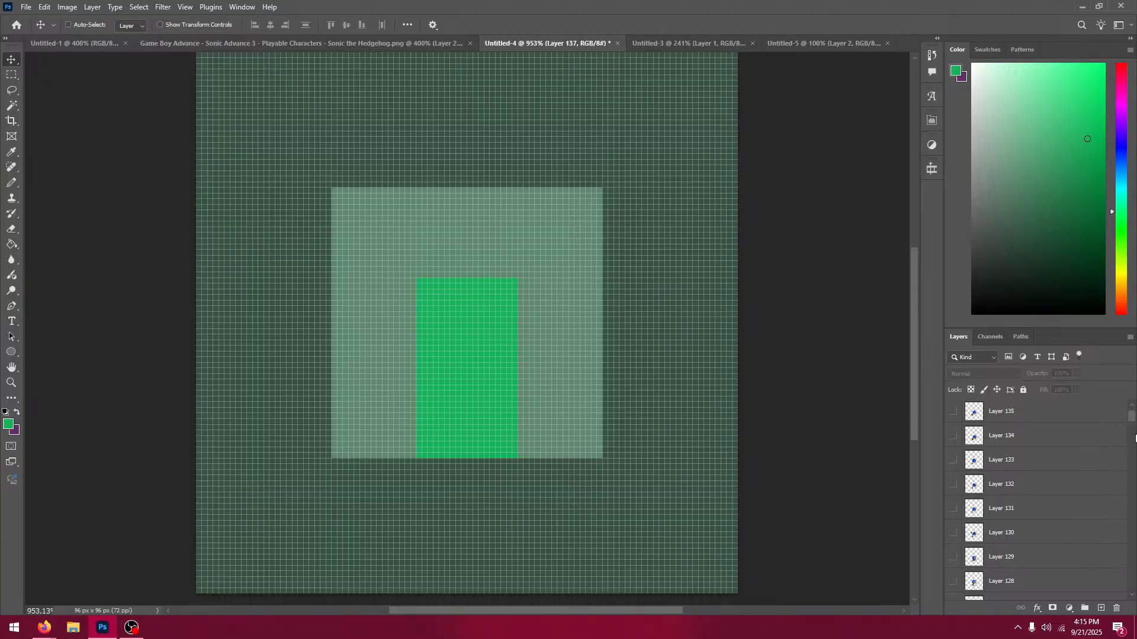
scroll(1131, 422, down, 3)
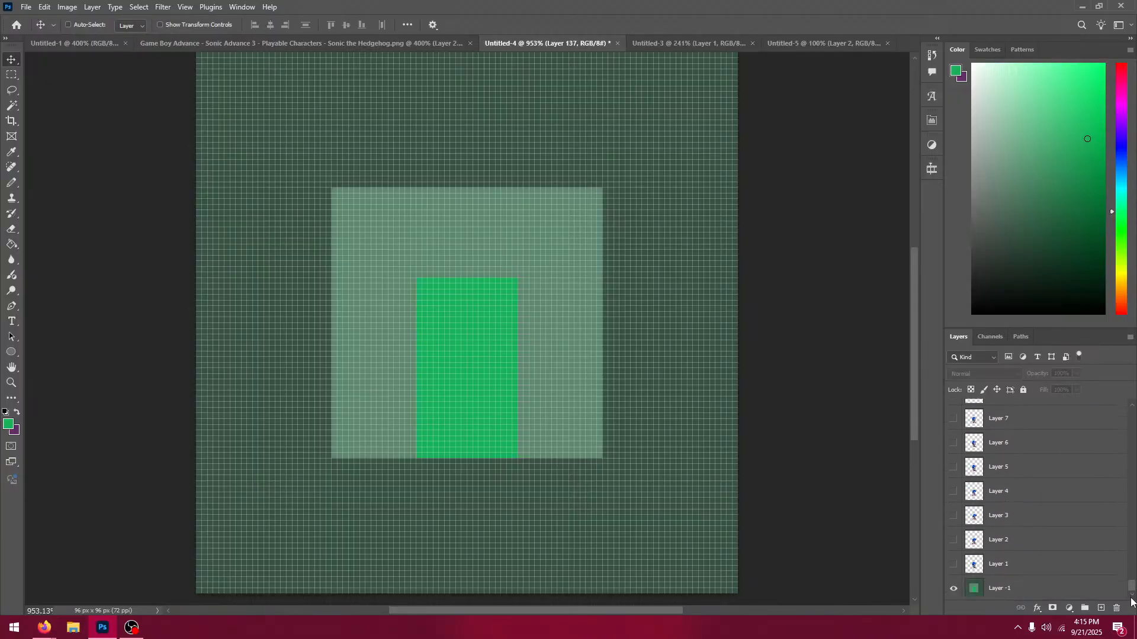
Step: Look over the Sonic Advance 3 sprite sheet for the next animation row to copy
click(405, 48)
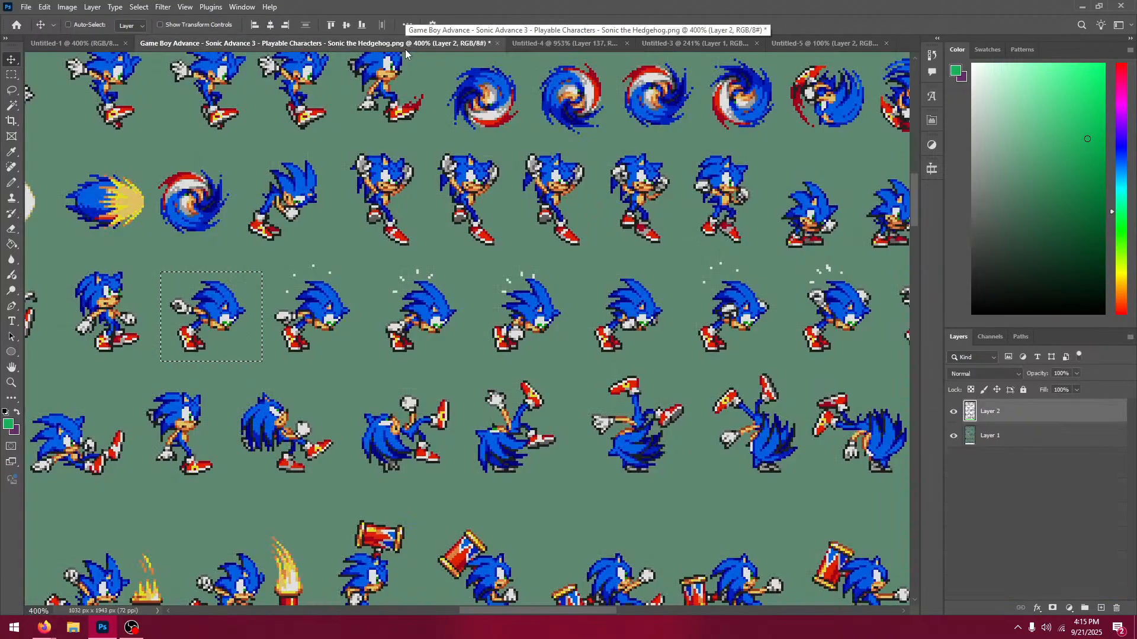
key(ctrl+minus)
key(ctrl+minus)
key(ctrl+minus)
key(ctrl+minus)
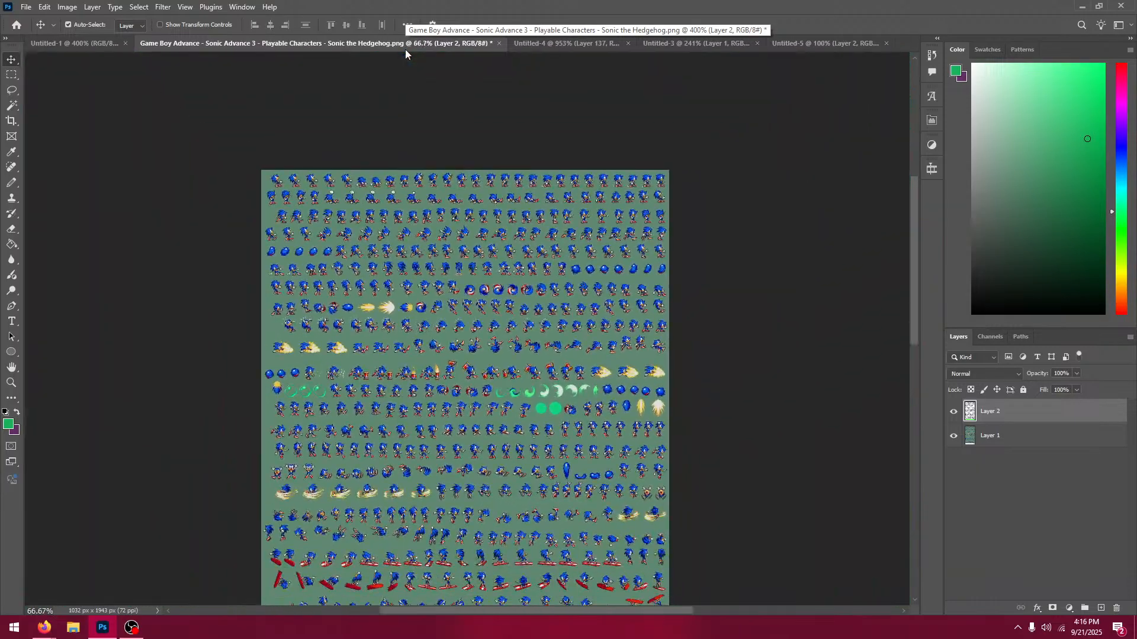
drag(463, 363, 456, 243)
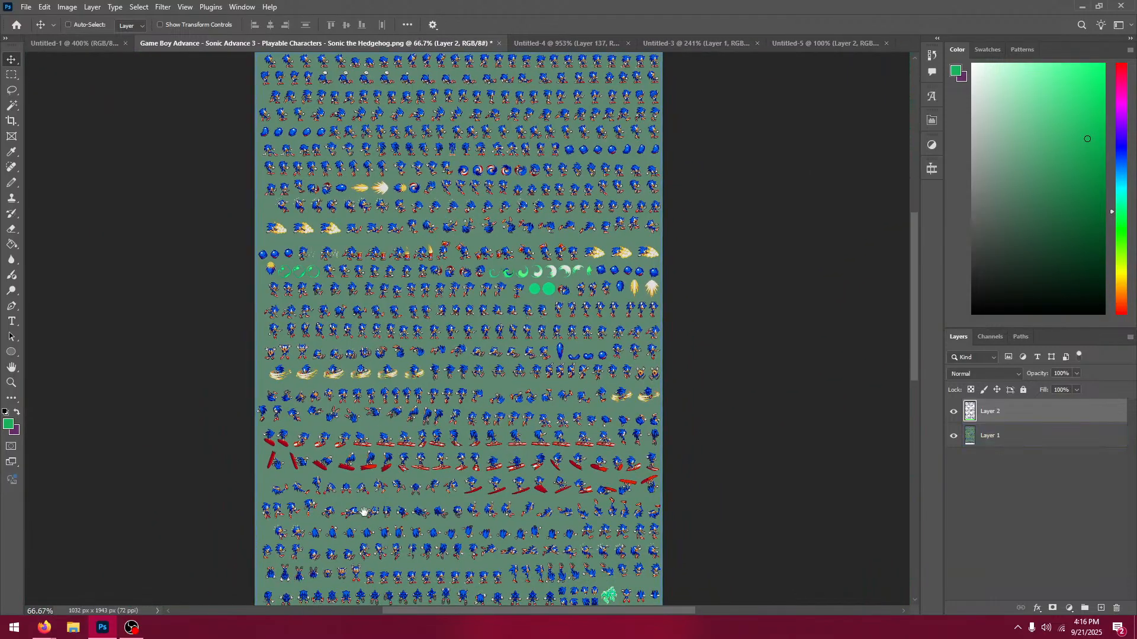
drag(358, 542, 375, 427)
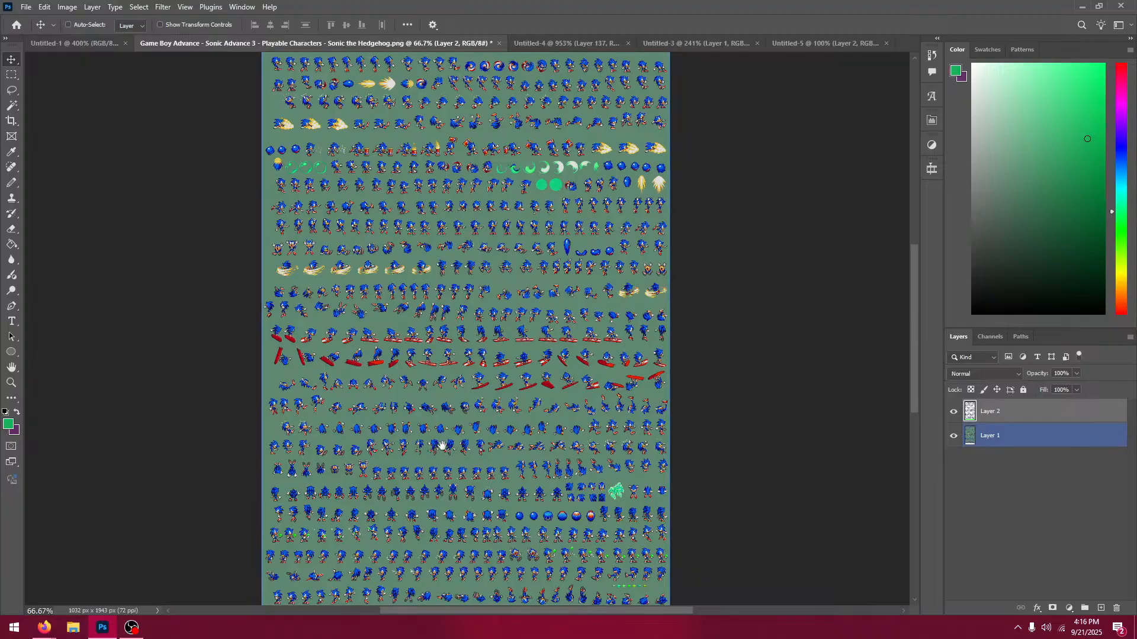
drag(495, 486, 496, 466)
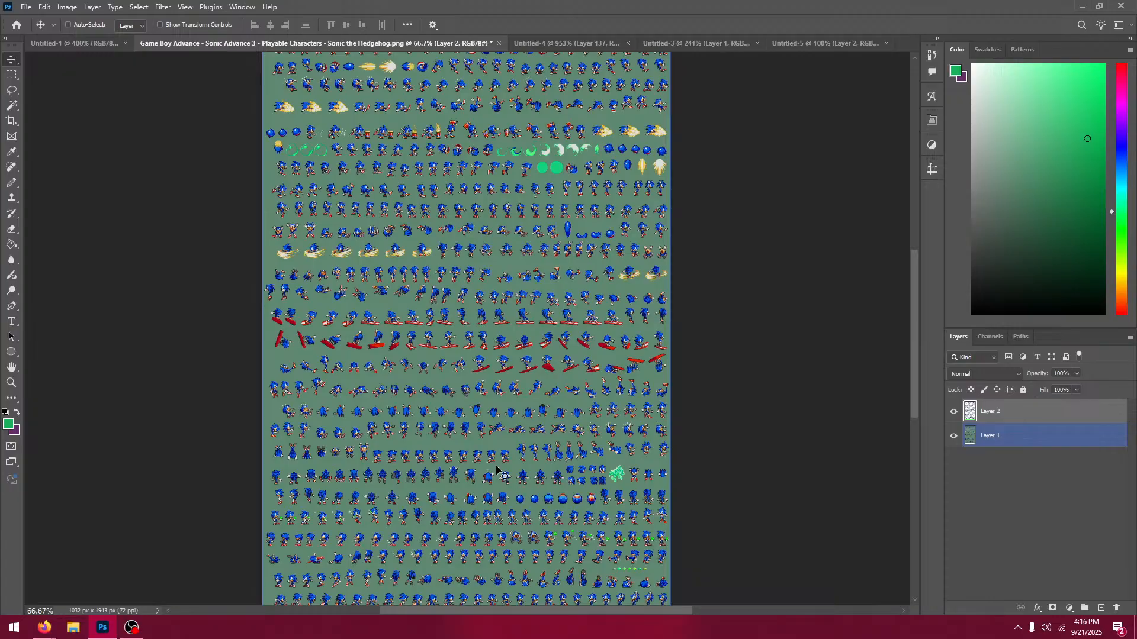
scroll(496, 471, down, 3)
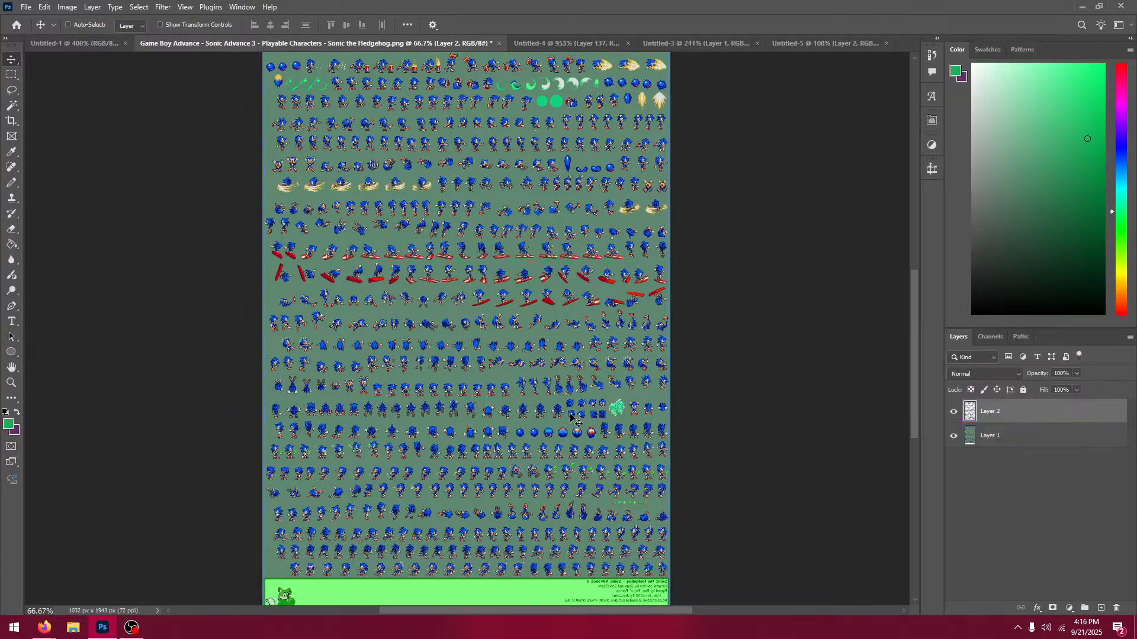
key(space)
drag(438, 314, 424, 507)
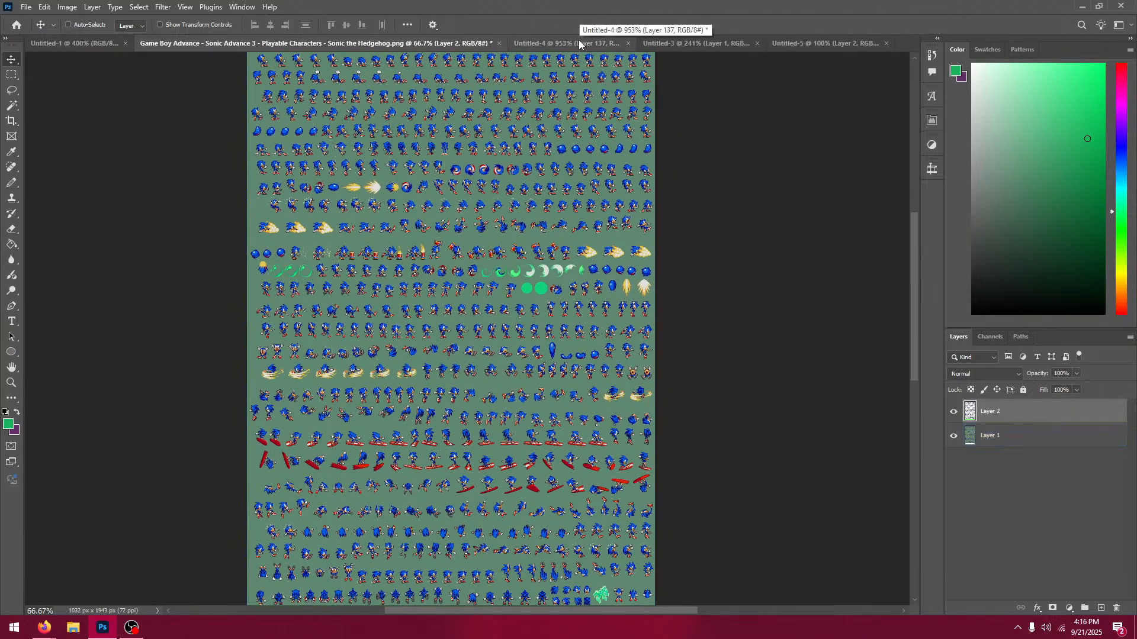
drag(494, 190, 467, 313)
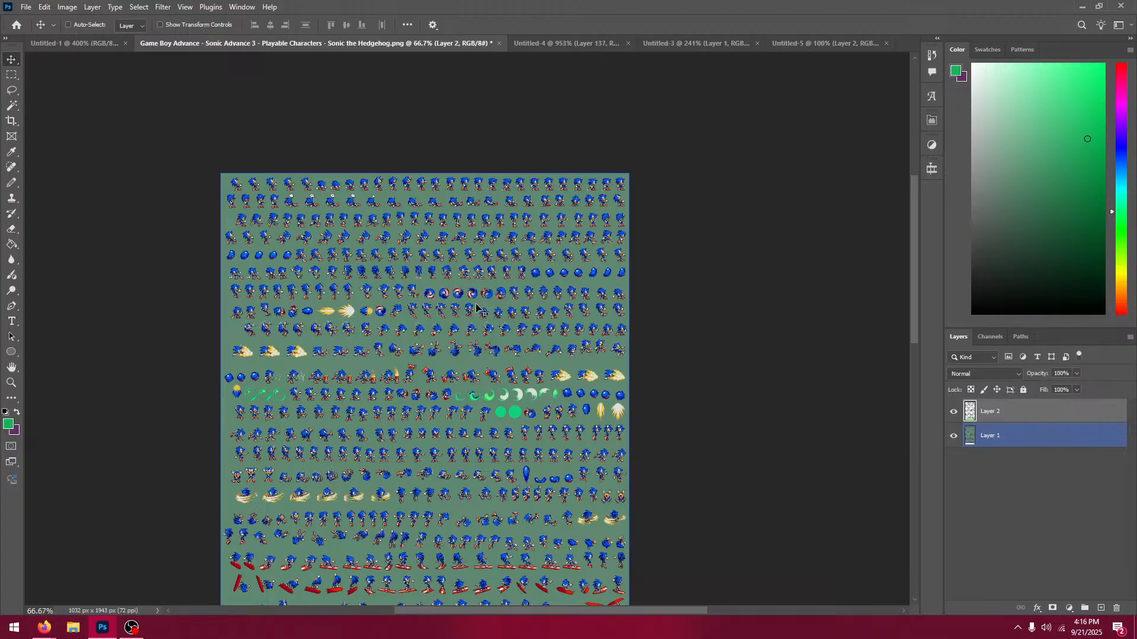
drag(588, 410, 508, 305)
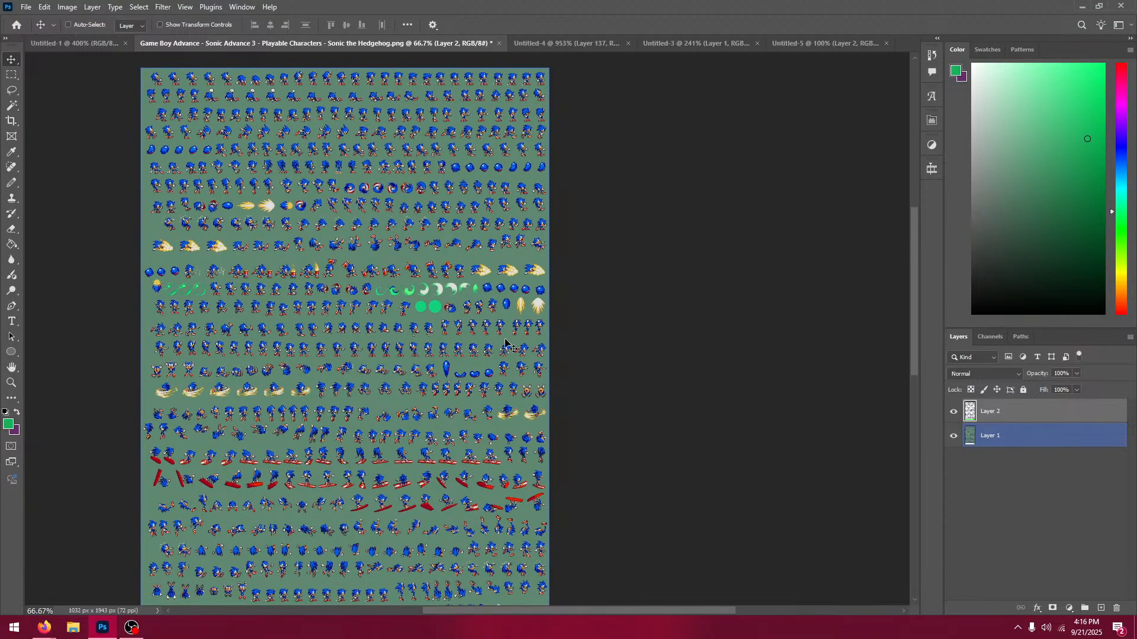
drag(488, 365, 474, 362)
scroll(458, 372, up, 4)
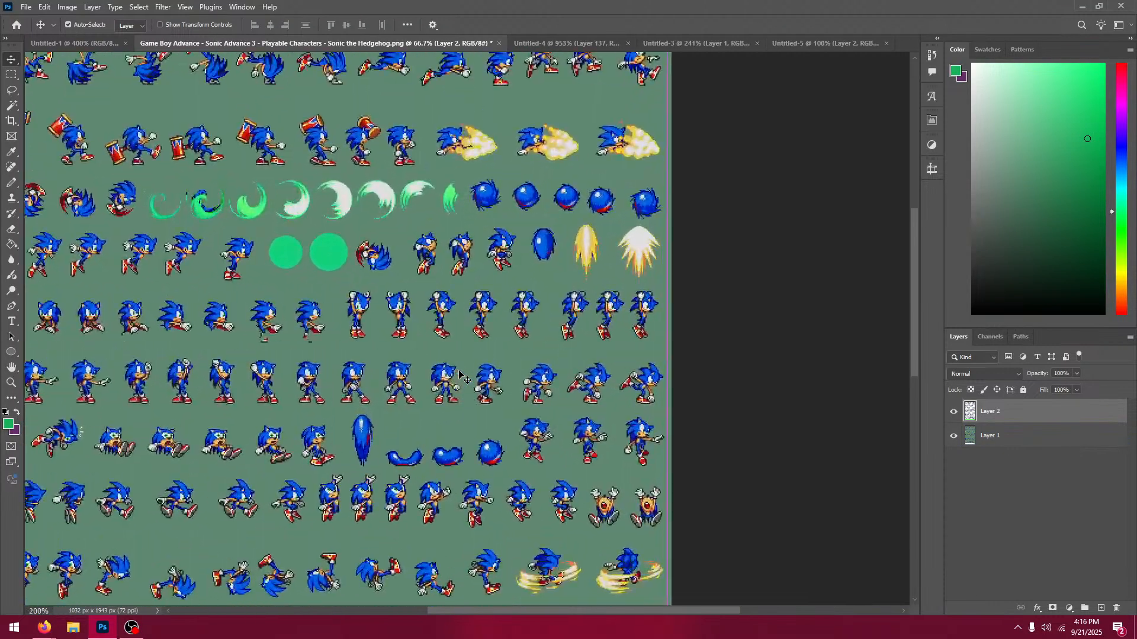
scroll(459, 376, up, 1)
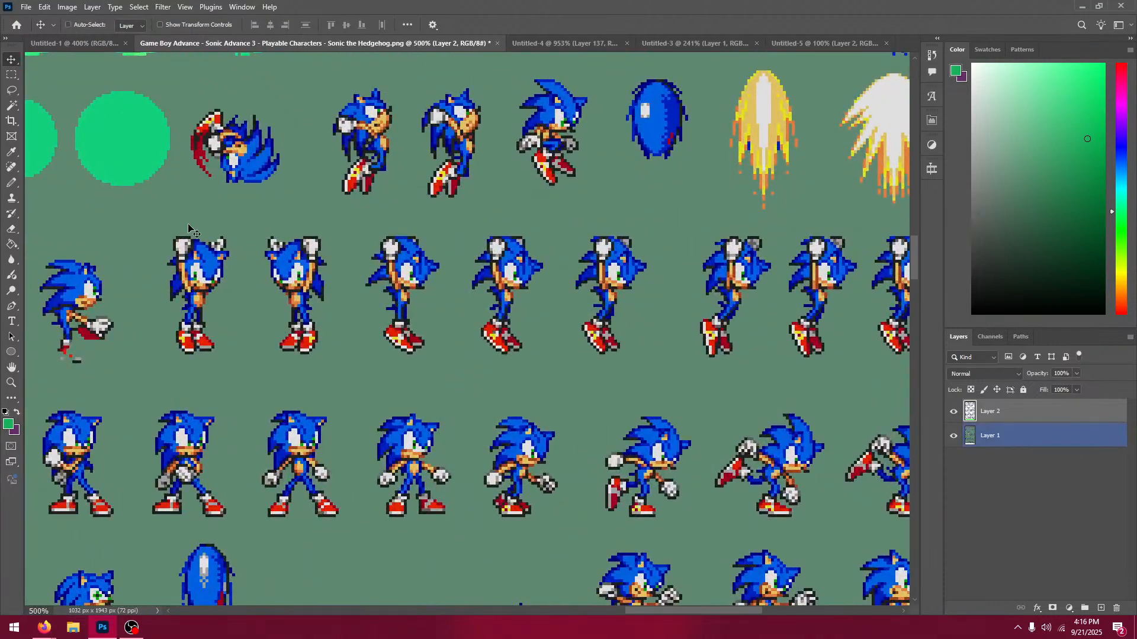
Step: Copy the startled seated Sonic beside the stretched blue ball, and show the standing pose on Layer 1 in Untitled-4 as reference
click(10, 77)
drag(213, 307, 391, 166)
drag(273, 373, 378, 505)
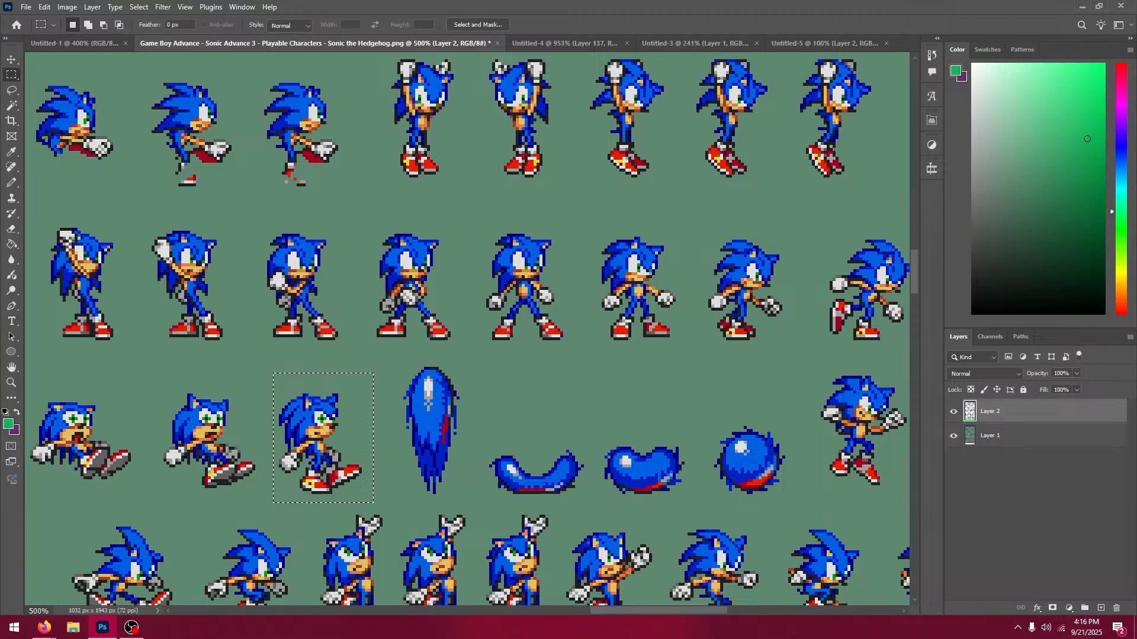
click(563, 44)
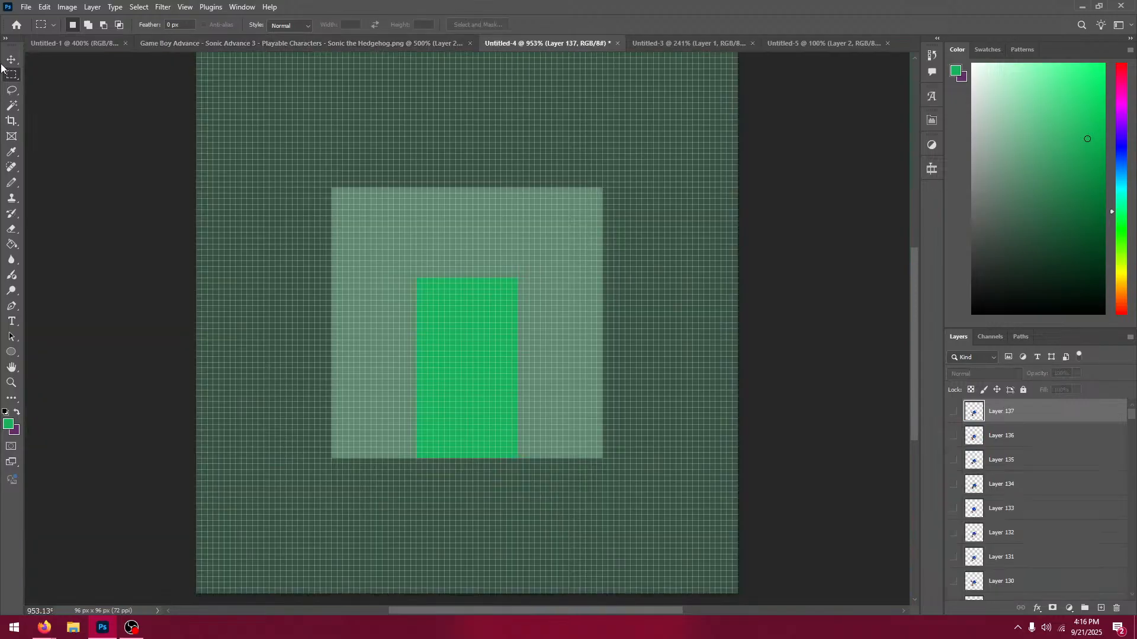
click(11, 60)
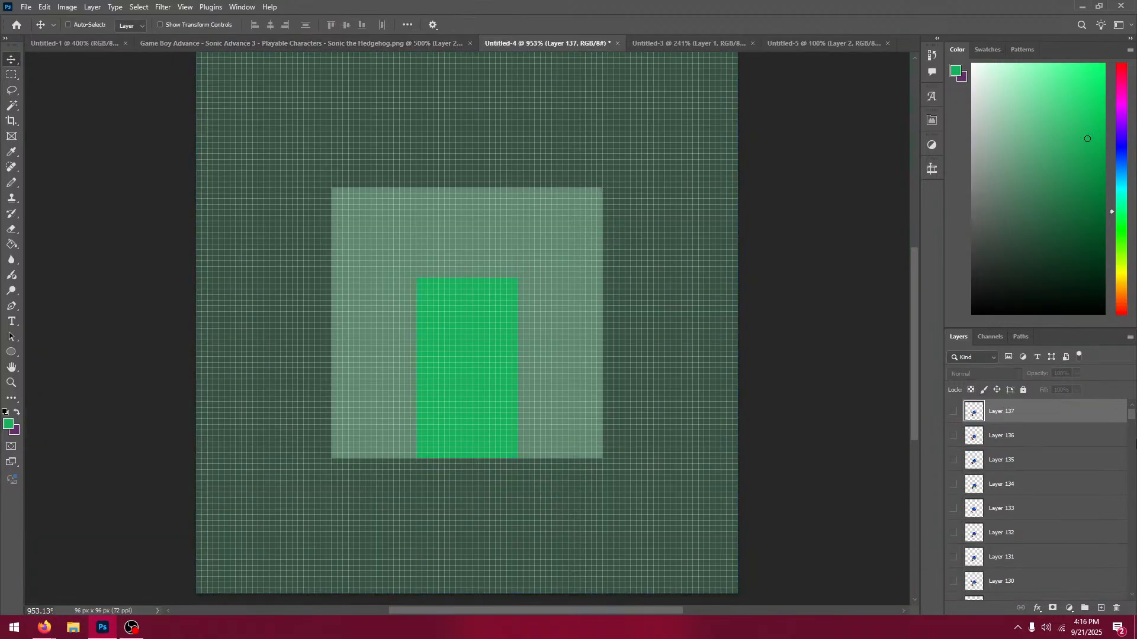
mouse_move(1133, 416)
mouse_down()
mouse_move(1131, 610)
mouse_move(1132, 408)
mouse_up()
click(953, 564)
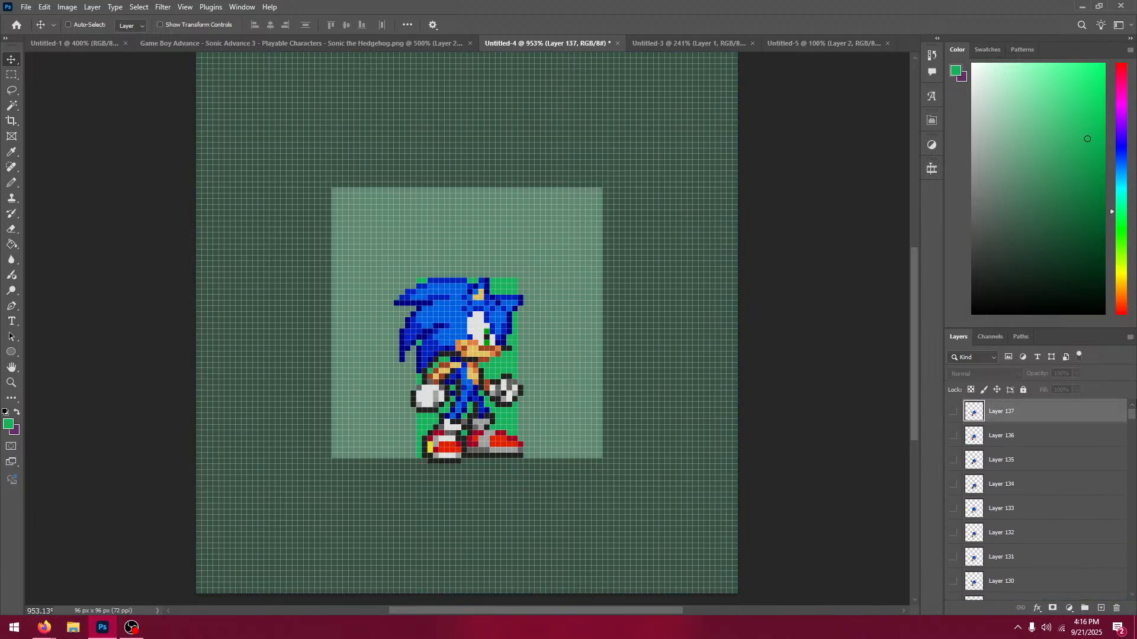
Step: Paste the copied startled pose into Untitled-4 and align it over the standing Sonic, comparing the two poses
key(ctrl+v)
drag(453, 346, 454, 390)
click(953, 411)
click(953, 411)
click(953, 412)
click(953, 412)
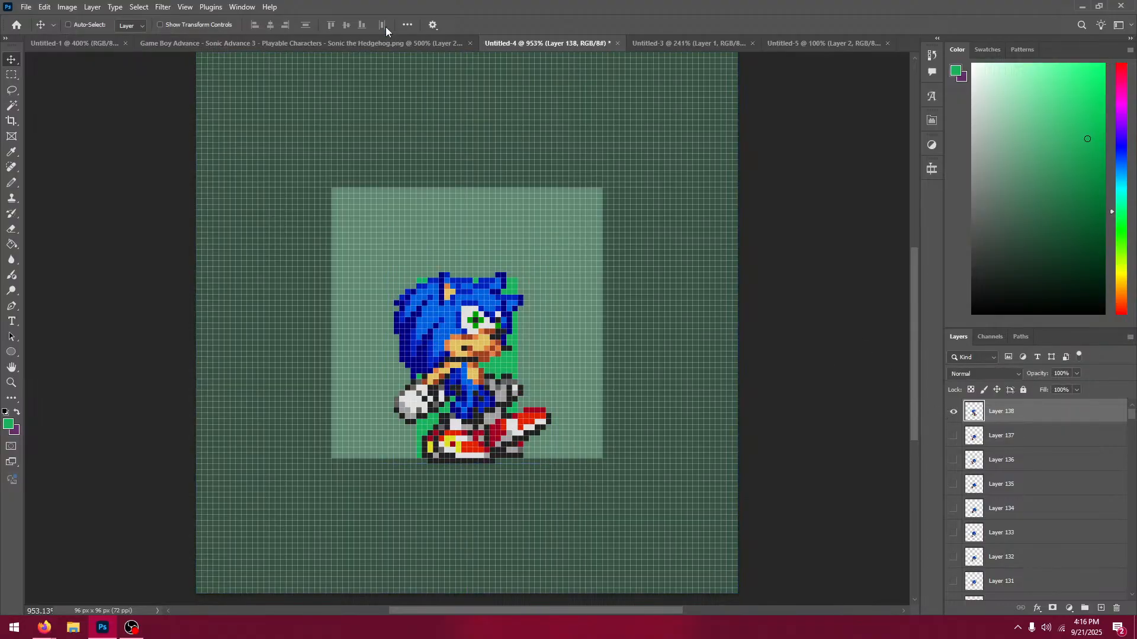
Step: Copy the fourth startled pose of the row, with both feet raised, paste it into Untitled-4, and place it over Layer 138
click(386, 43)
click(12, 74)
drag(142, 381, 264, 494)
click(569, 43)
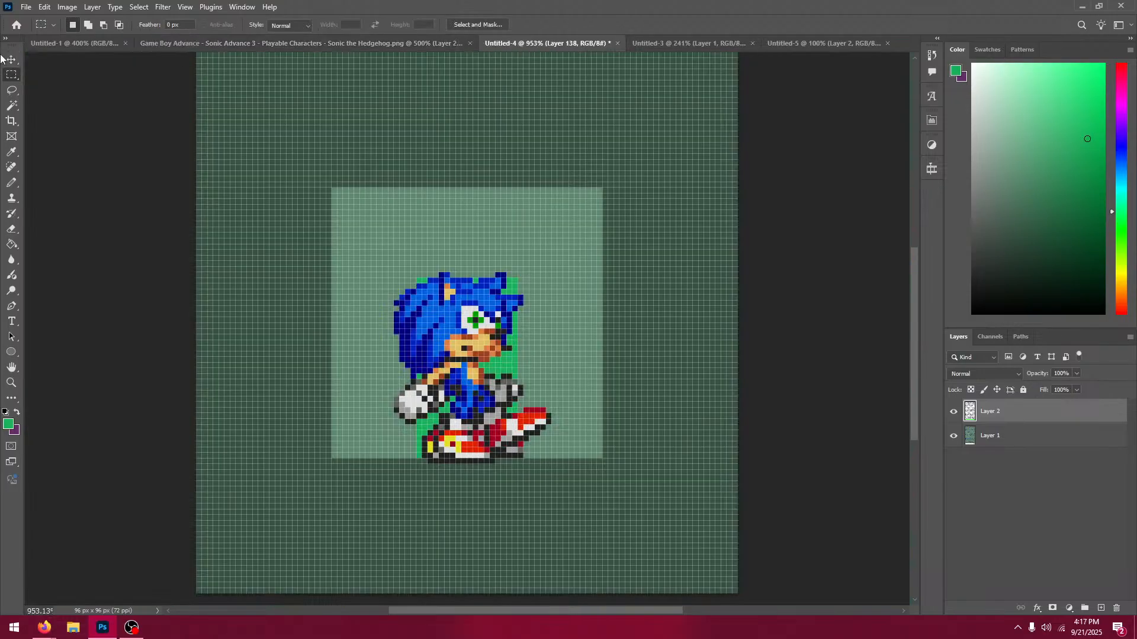
key(v)
key(ctrl+v)
drag(492, 302, 497, 342)
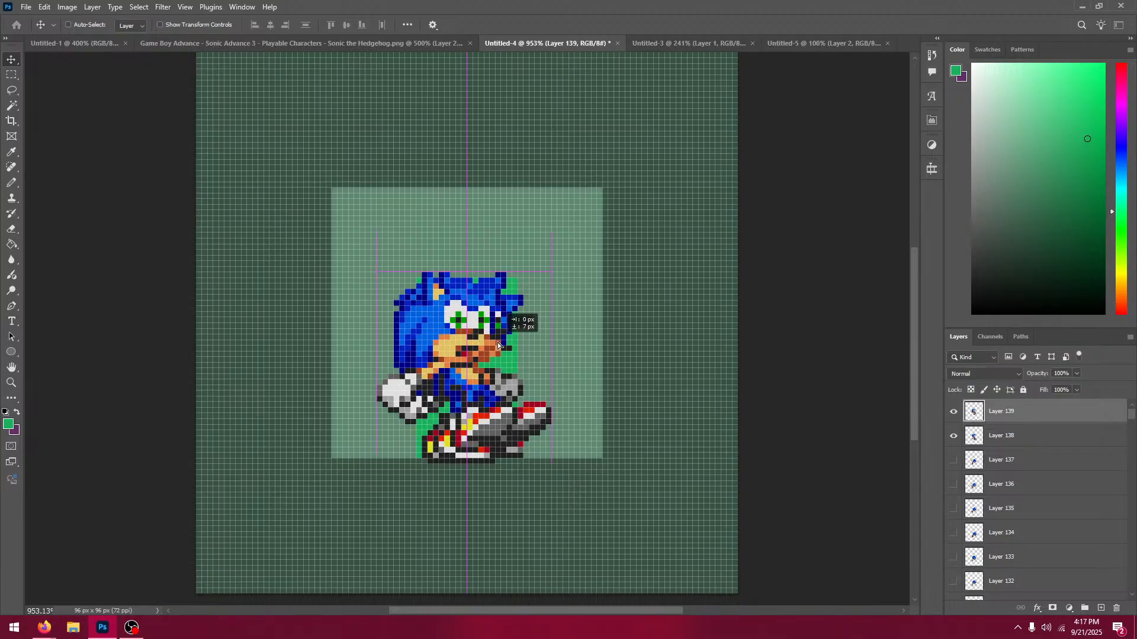
Step: Nudge Layer 139 one pixel to the right and check its alignment against Layer 138 by toggling its visibility
click(952, 410)
click(952, 411)
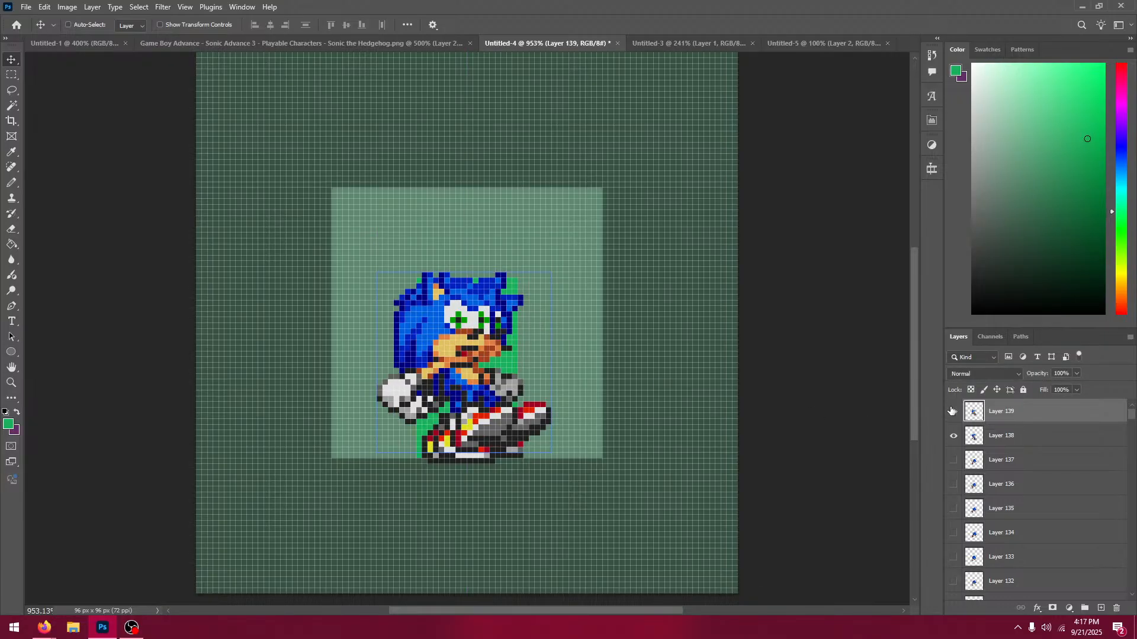
click(952, 411)
click(952, 410)
key(Right)
click(952, 411)
click(952, 410)
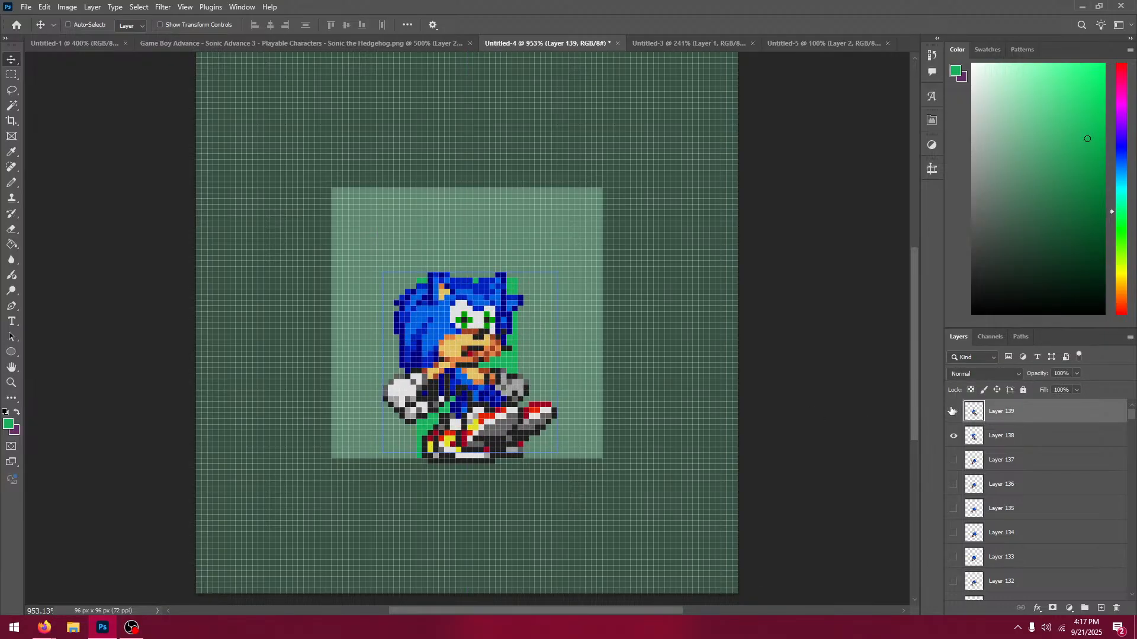
click(952, 411)
click(952, 411)
click(952, 411)
click(952, 411)
click(952, 411)
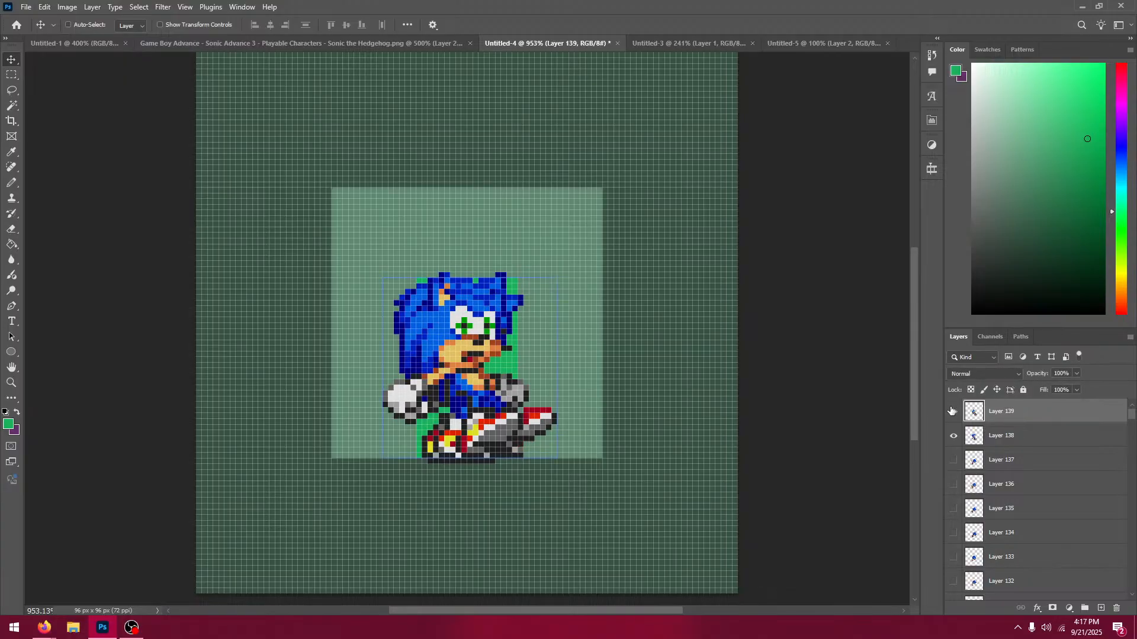
click(952, 411)
Step: Copy the third startled pose of the row, with the open mouth, paste it into Untitled-4, and align it over Layer 139
click(252, 43)
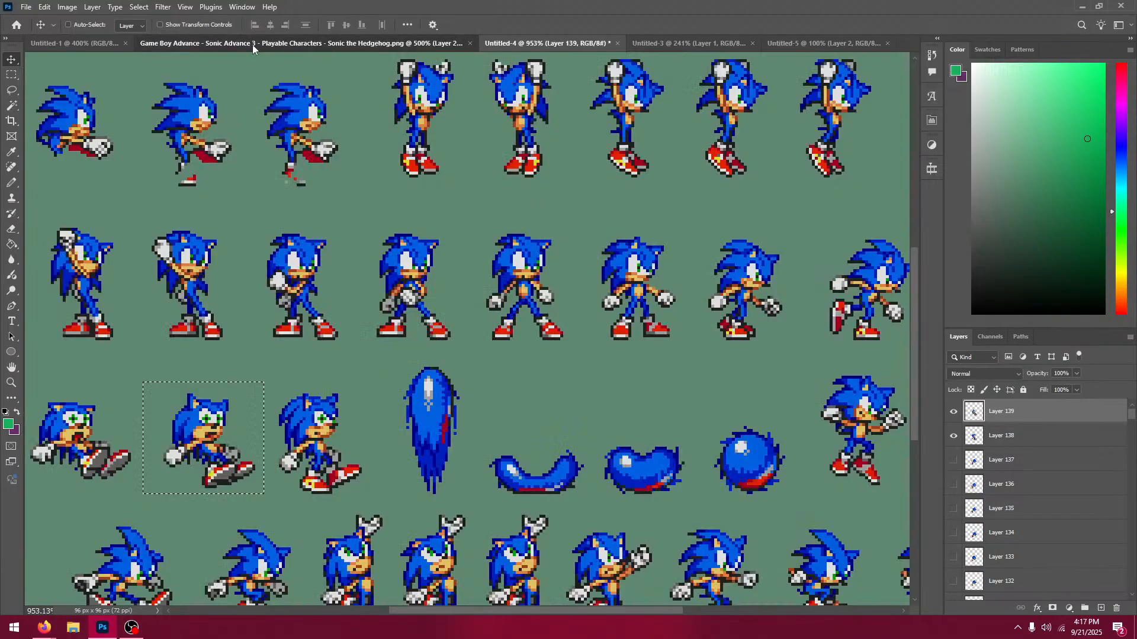
key(m)
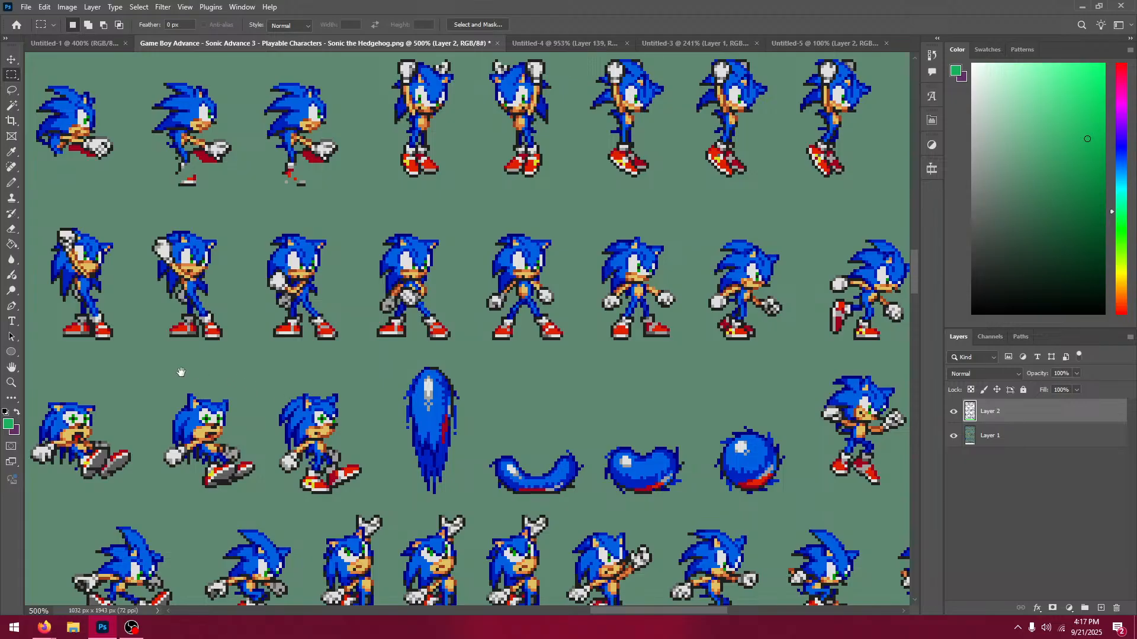
drag(182, 372, 343, 322)
drag(171, 318, 296, 439)
key(ctrl+c)
click(562, 42)
key(v)
key(ctrl+v)
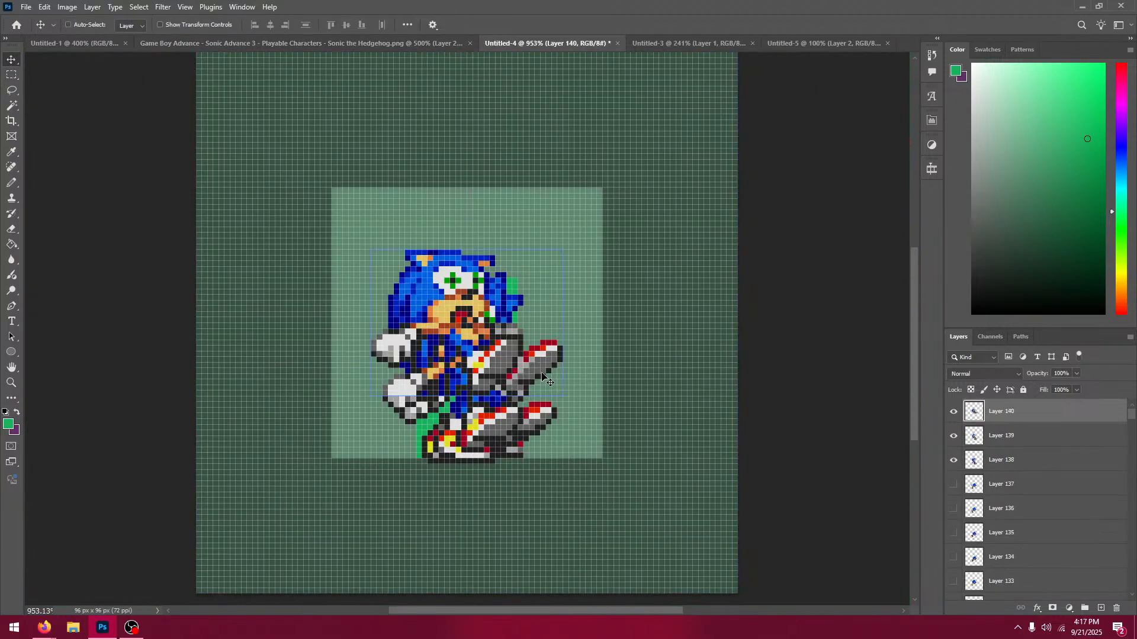
drag(543, 375, 548, 415)
click(953, 413)
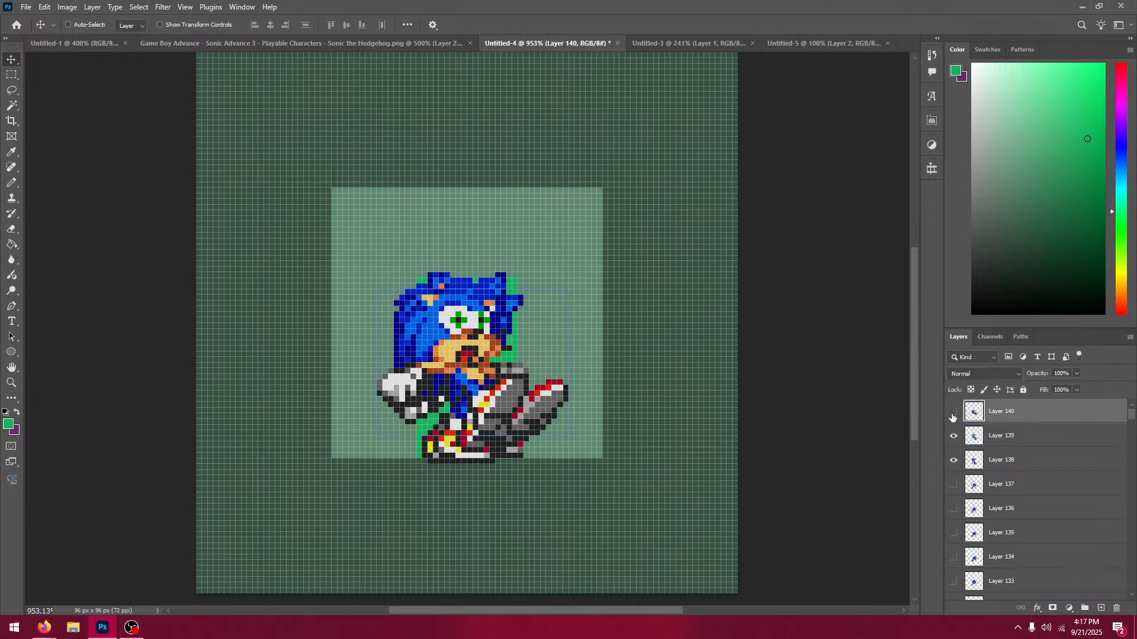
click(953, 413)
Step: Copy the second startled pose of the row, paste it into Untitled-4, and align it over Layer 140
click(331, 47)
key(m)
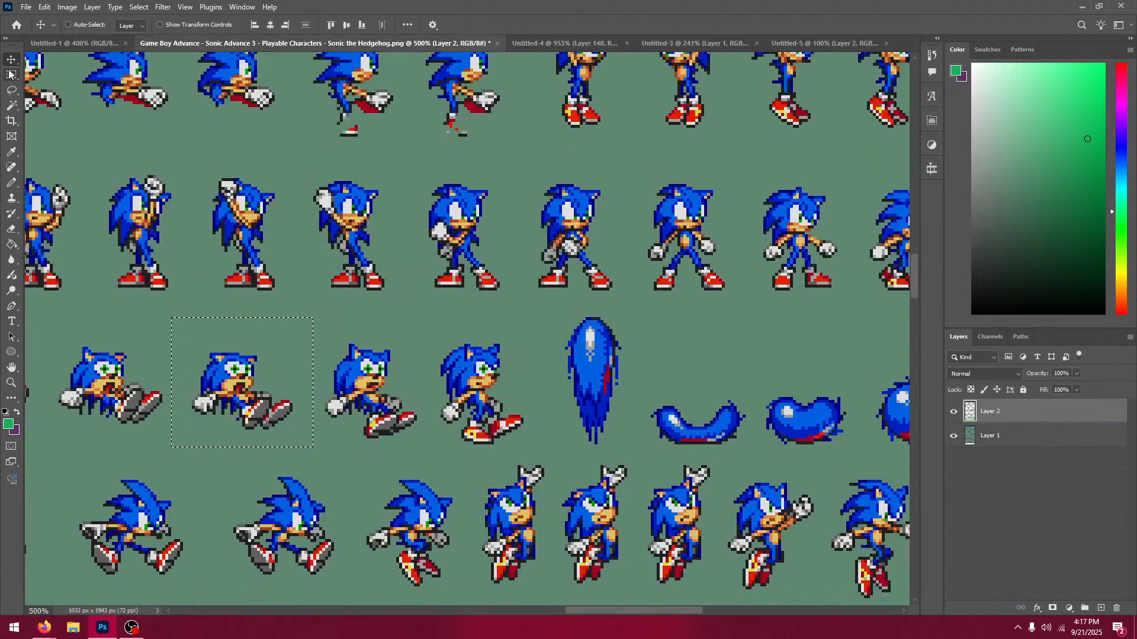
drag(131, 322, 299, 274)
drag(218, 272, 355, 408)
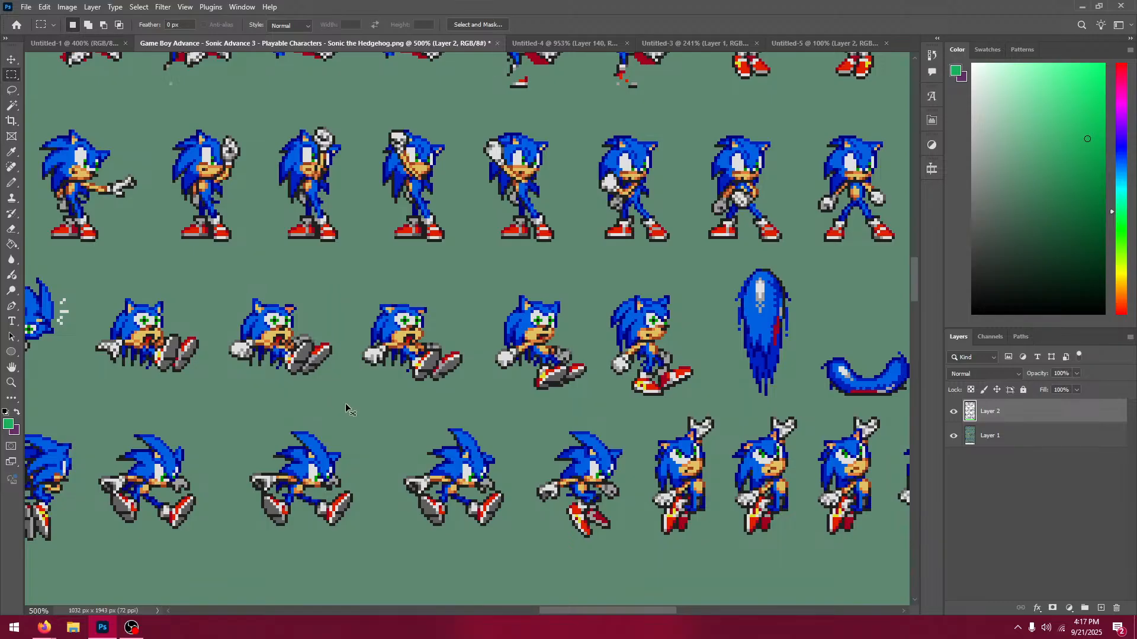
click(560, 43)
click(13, 63)
key(ctrl+v)
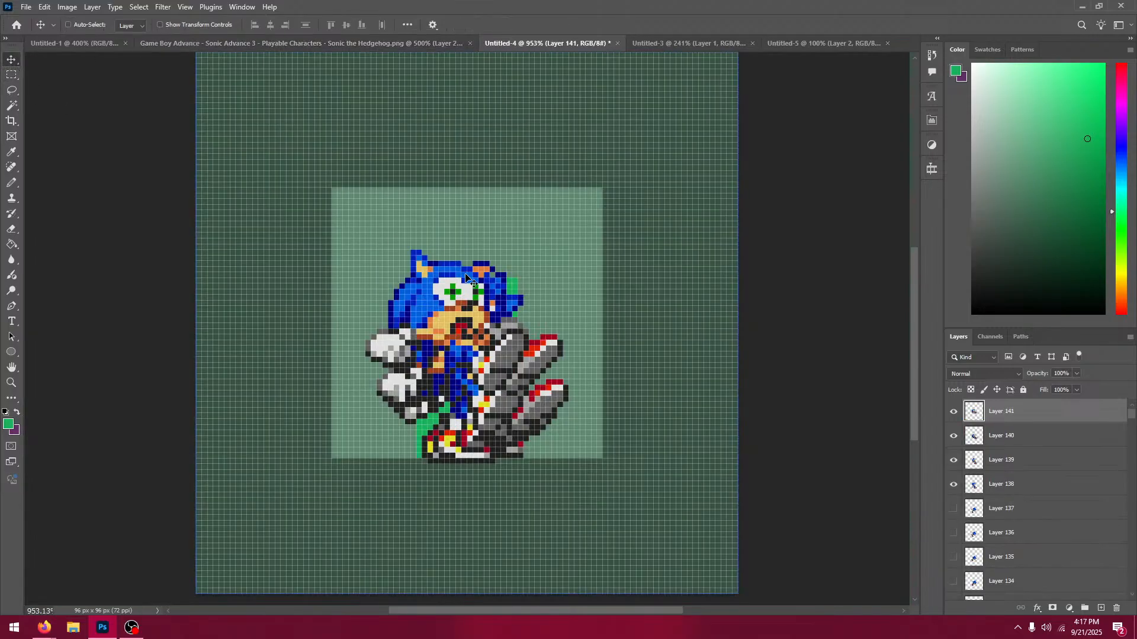
drag(459, 273, 465, 302)
click(953, 413)
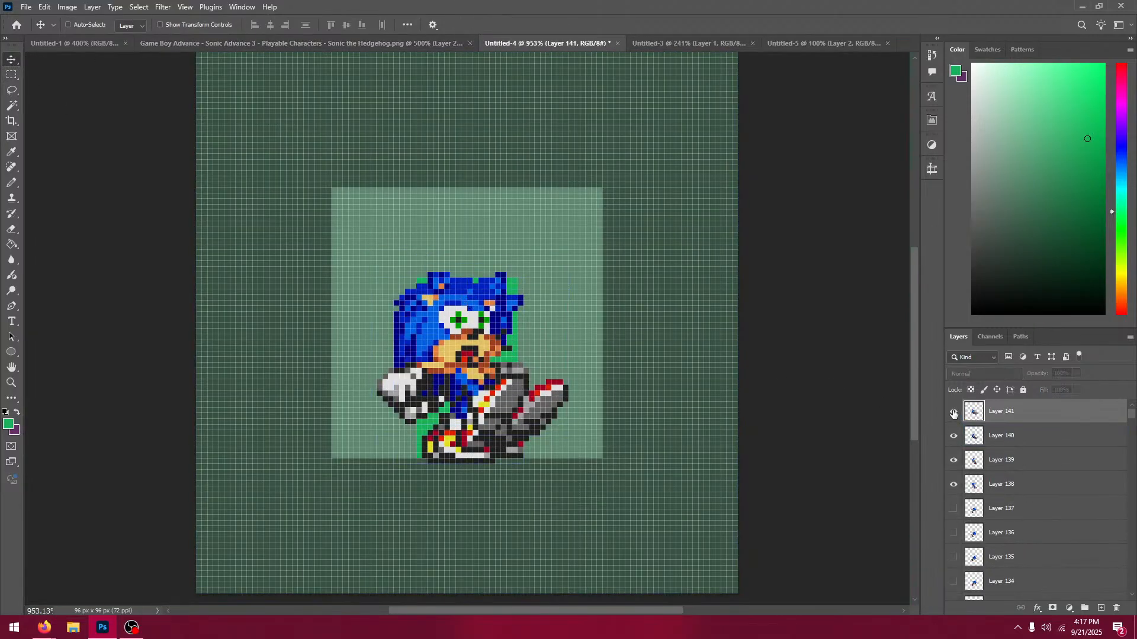
click(953, 413)
Step: Copy the first startled pose of the row, with the arm stretched back, paste it into Untitled-4, and align it over Layer 141
click(296, 43)
key(m)
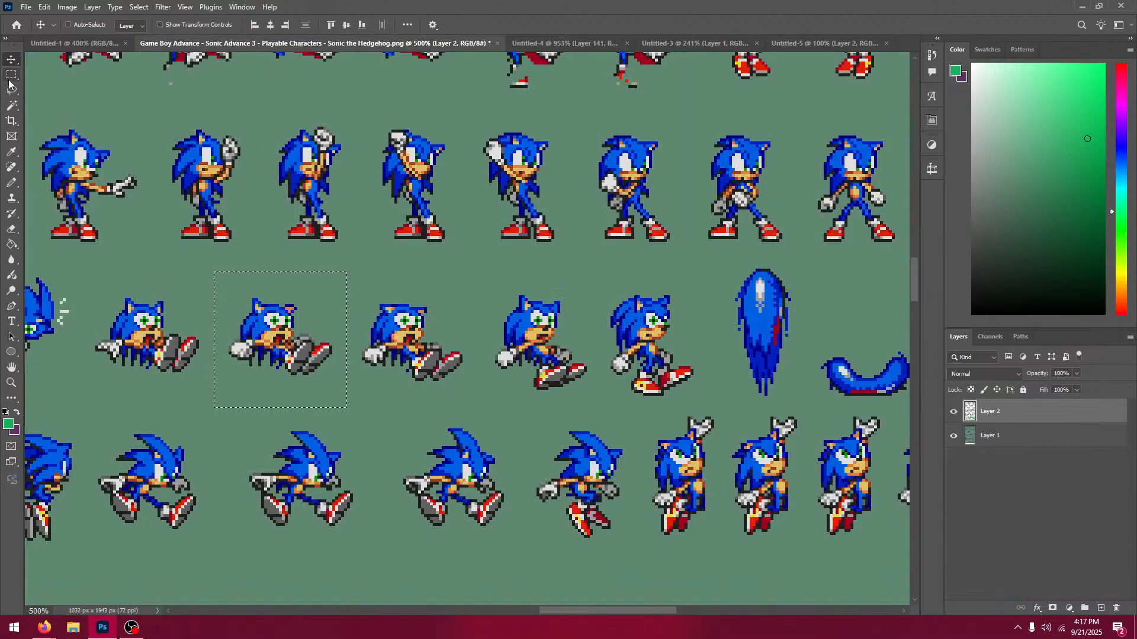
drag(75, 269, 204, 384)
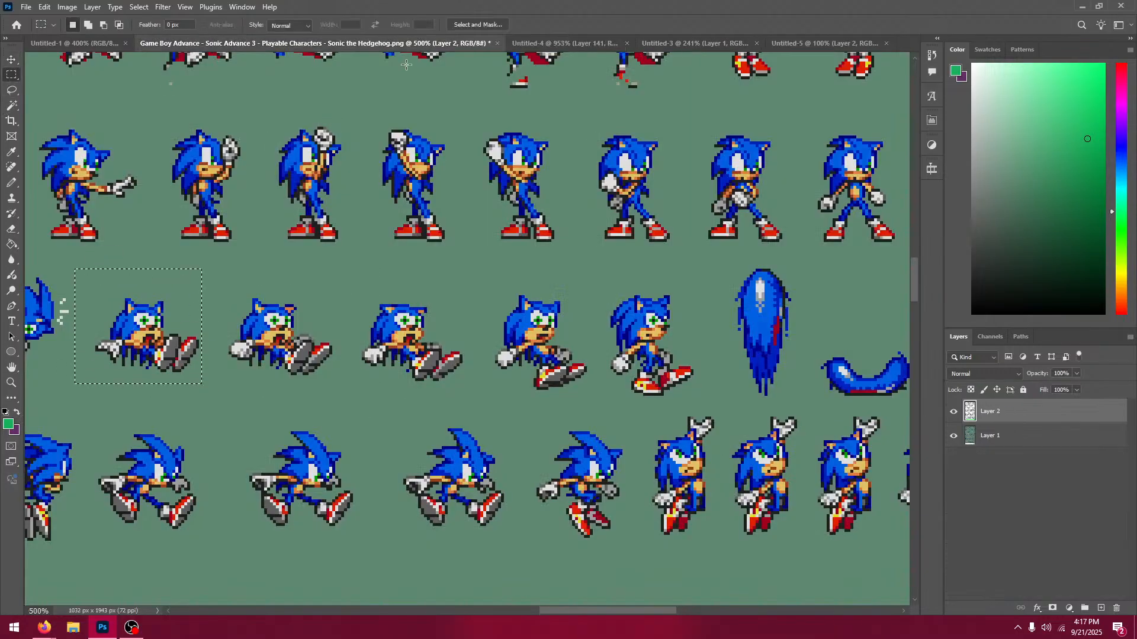
click(563, 43)
click(12, 61)
key(ctrl+v)
drag(468, 343, 463, 367)
click(954, 411)
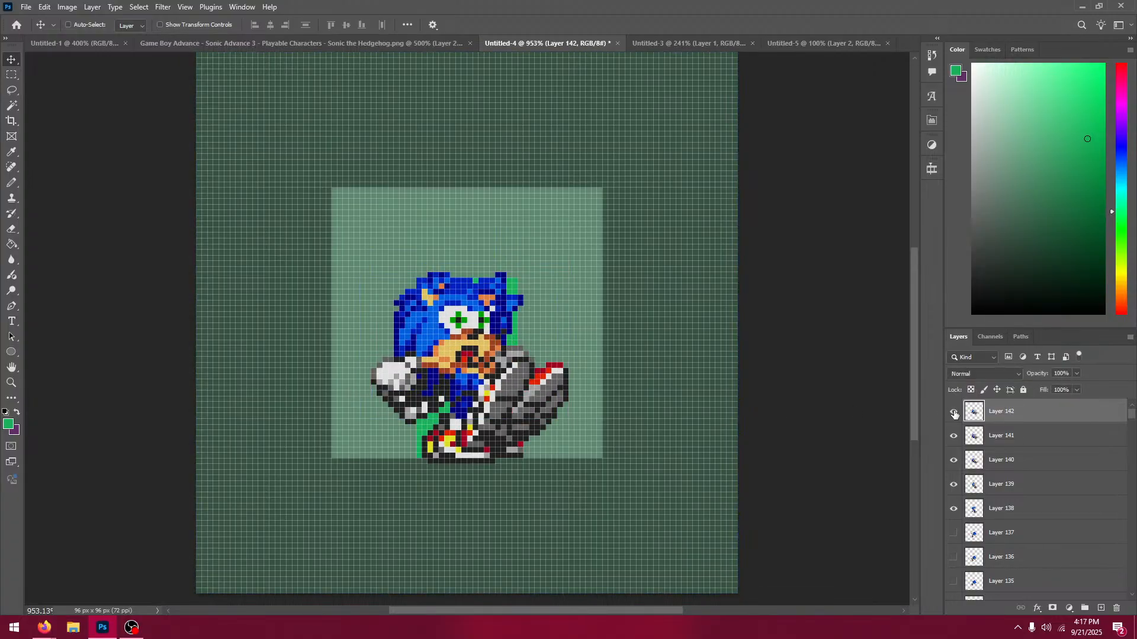
click(954, 413)
click(954, 414)
click(954, 414)
Step: Hide Layers 138 to 142, comparing Layer 142 against the standing Sonic on Layer 1
click(954, 413)
click(955, 439)
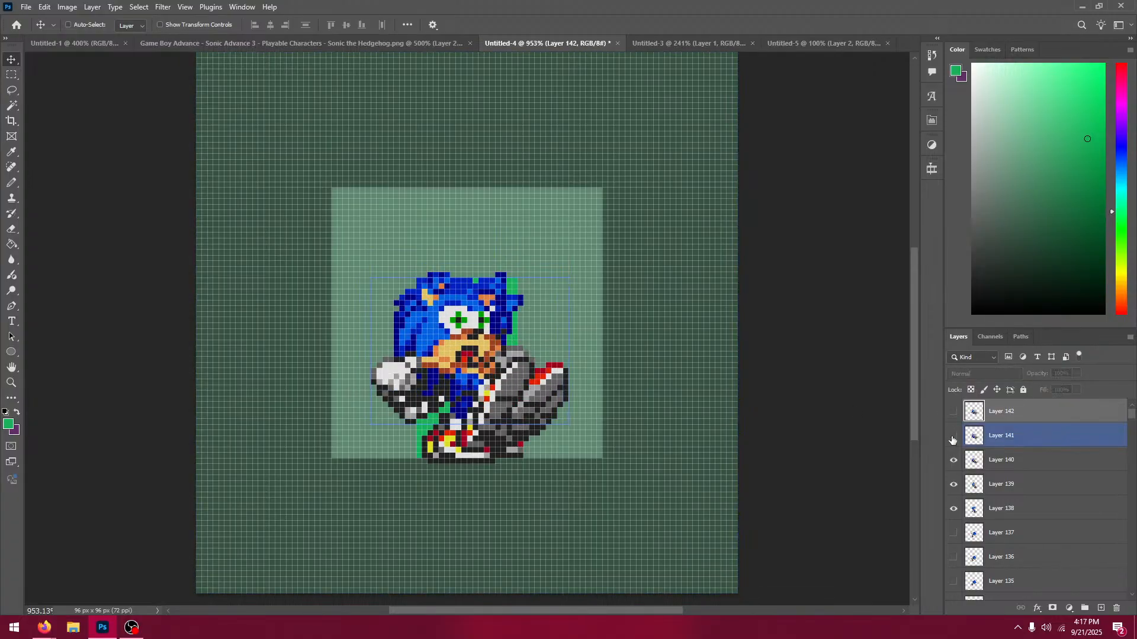
click(955, 461)
click(953, 507)
click(953, 412)
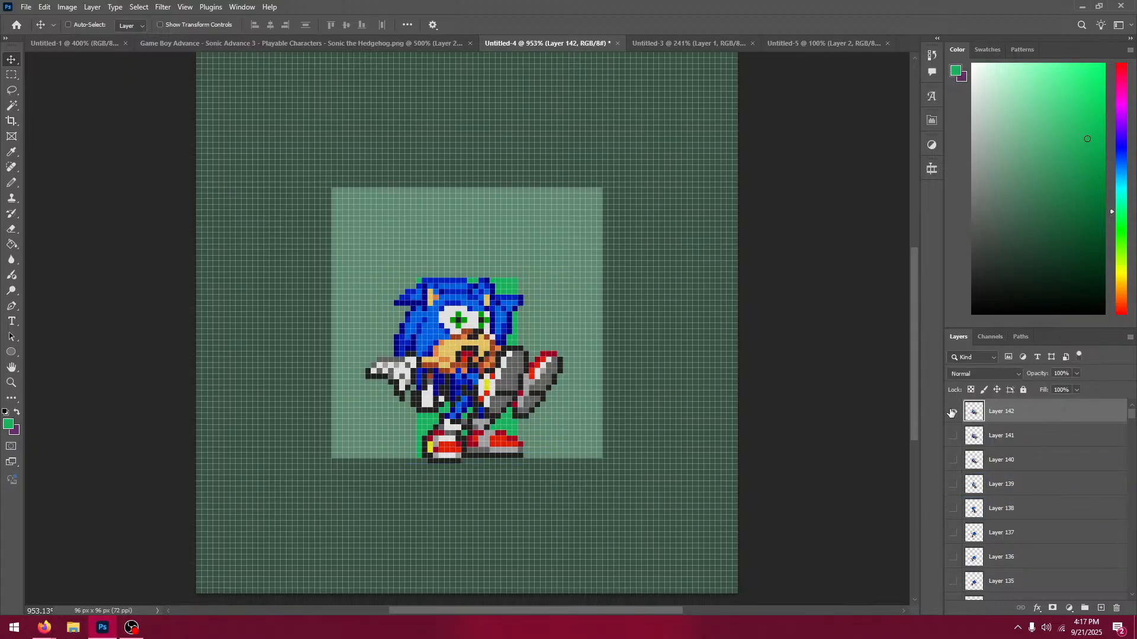
click(951, 413)
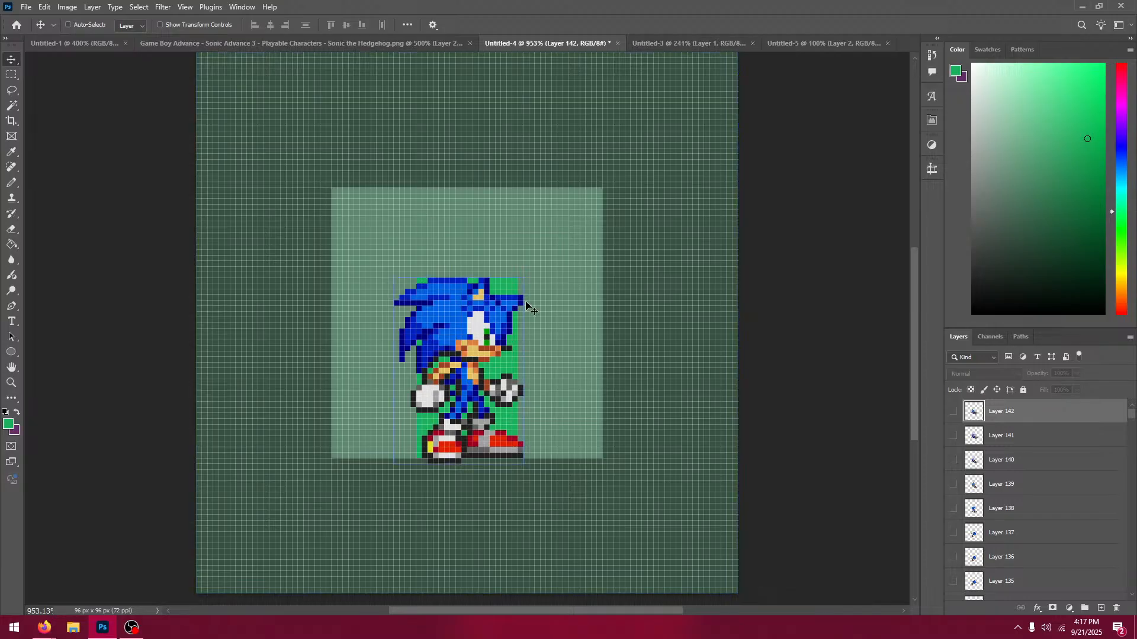
Step: Clear the marquee selection in Untitled-4 and turn off the warning about no pixels being selected
key(m)
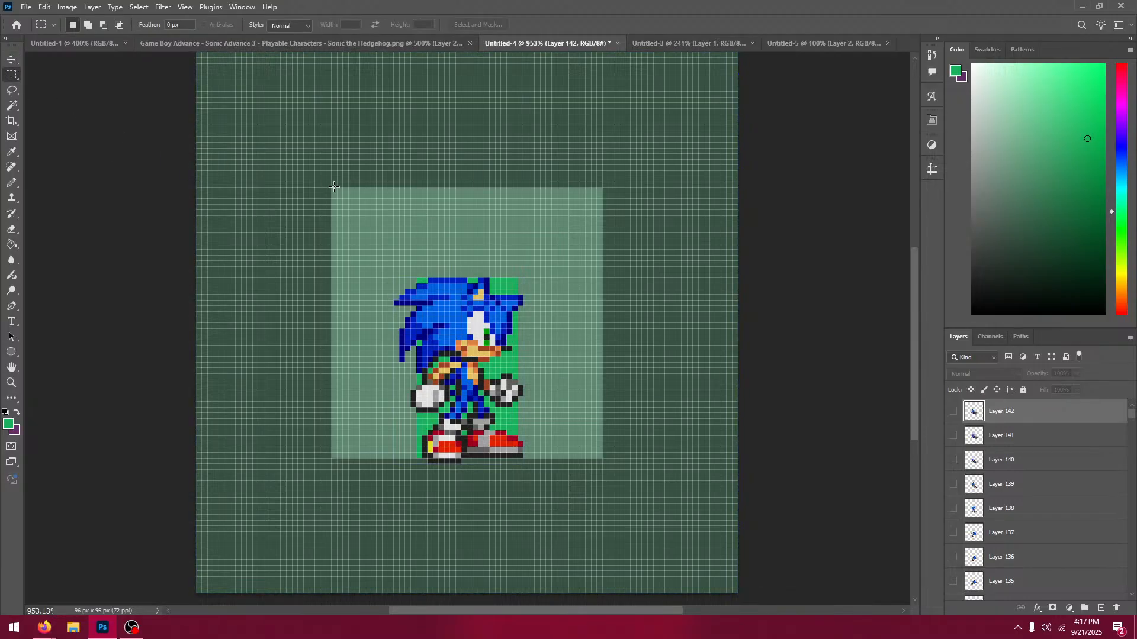
drag(377, 250, 556, 496)
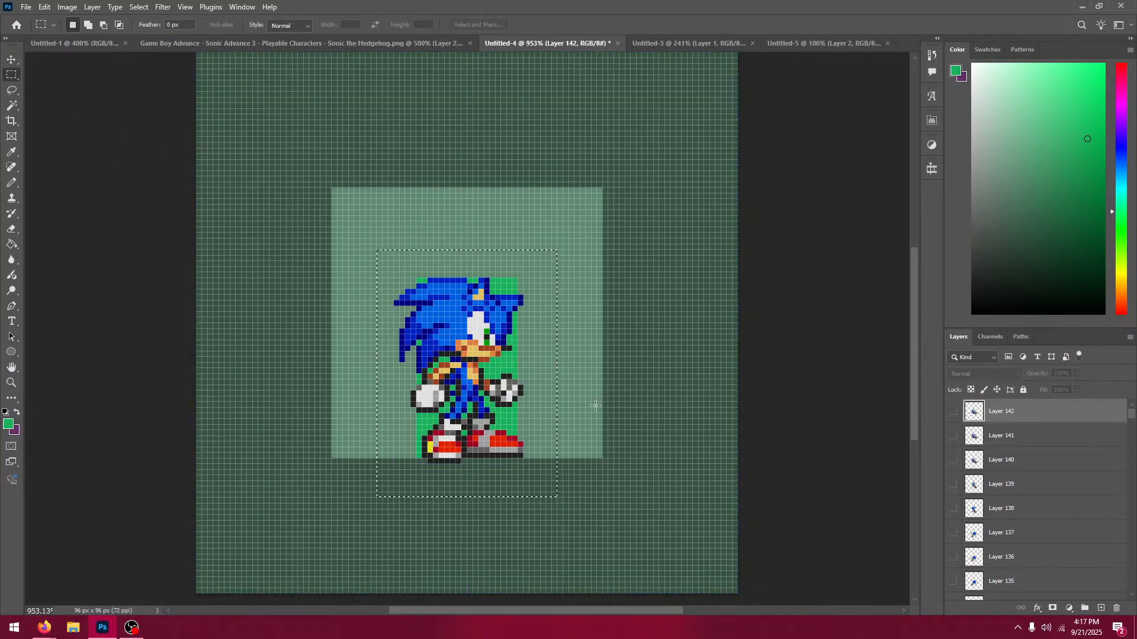
drag(254, 234, 740, 471)
drag(858, 352, 859, 347)
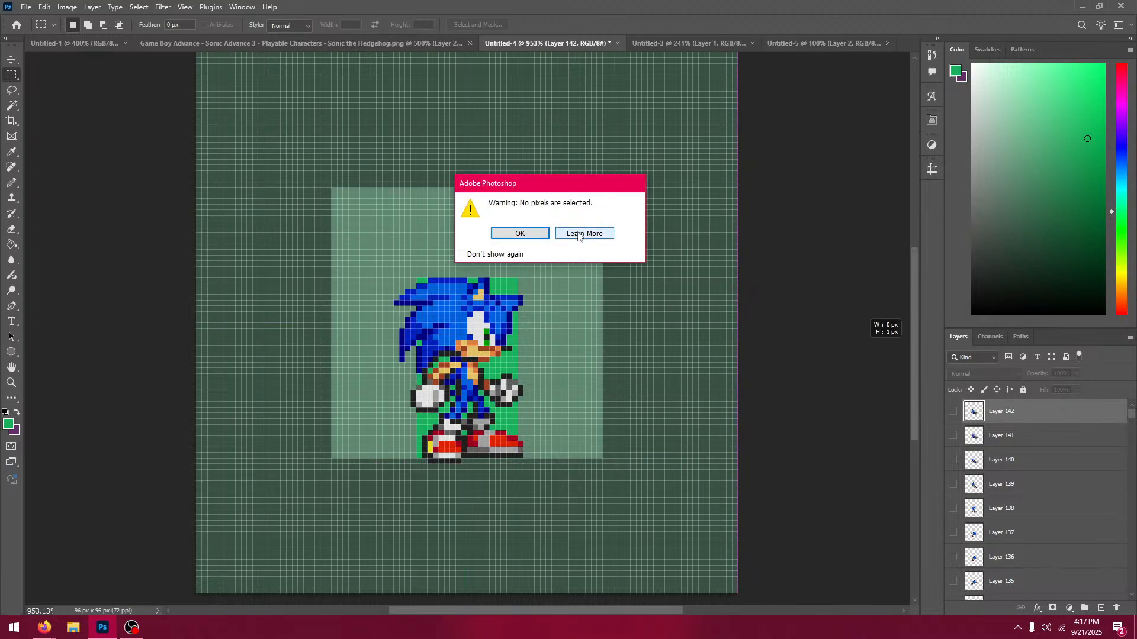
click(462, 255)
click(516, 234)
Step: Flip the three arms-raised poses on Layer 2 of the sprite sheet horizontally and hide Layer 1
click(383, 46)
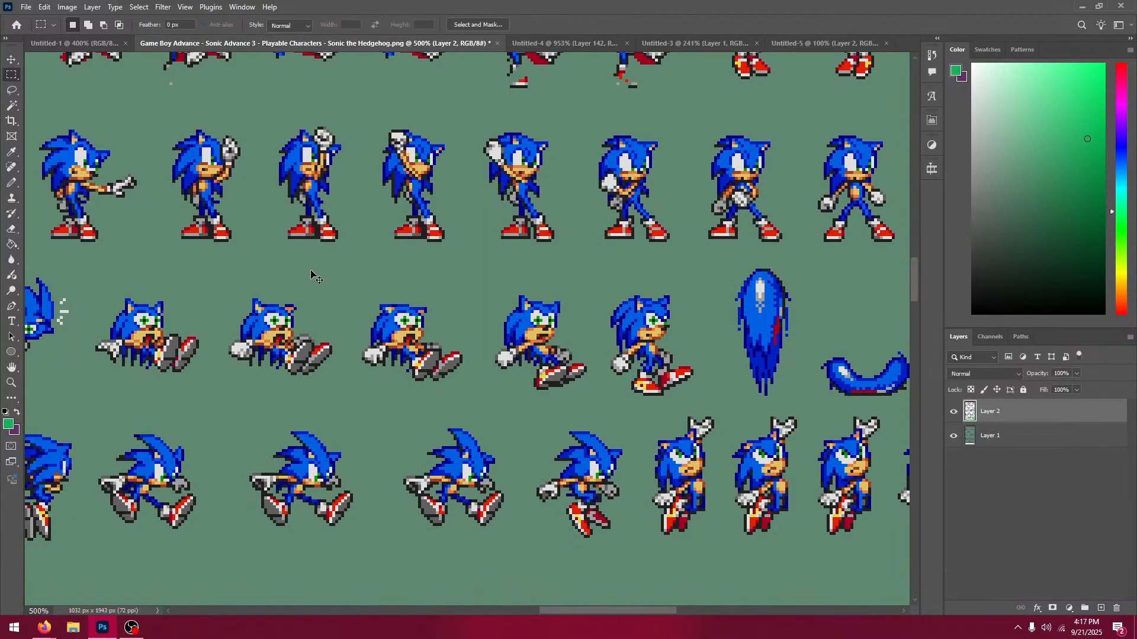
drag(535, 337, 1065, 331)
drag(173, 283, 739, 336)
drag(185, 252, 698, 253)
drag(151, 300, 521, 464)
click(45, 7)
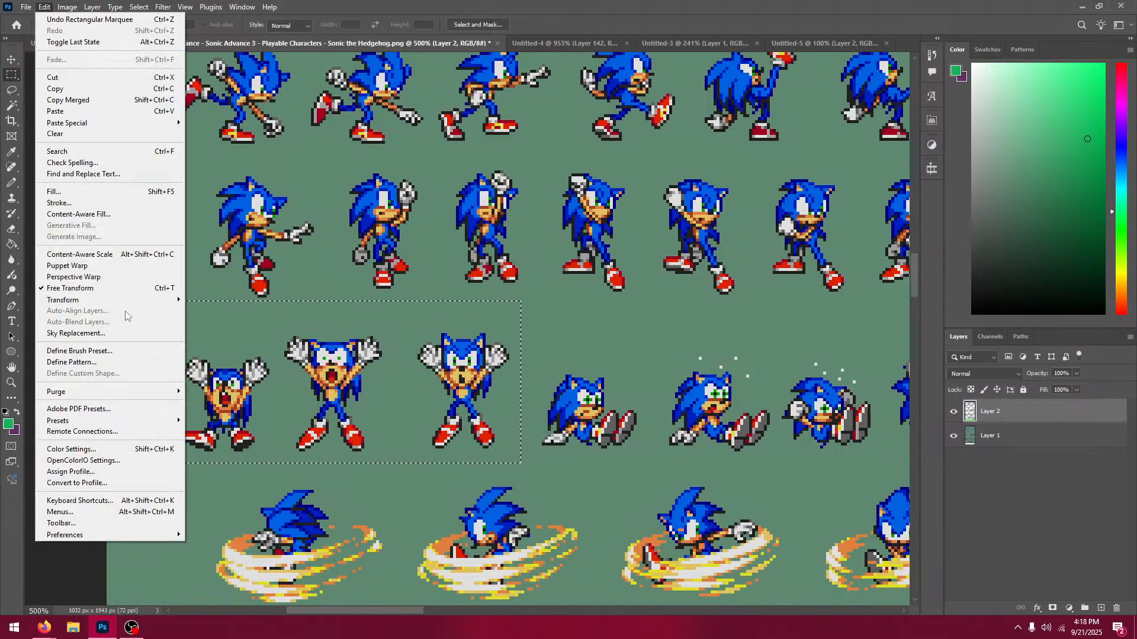
mouse_move(136, 300)
click(225, 521)
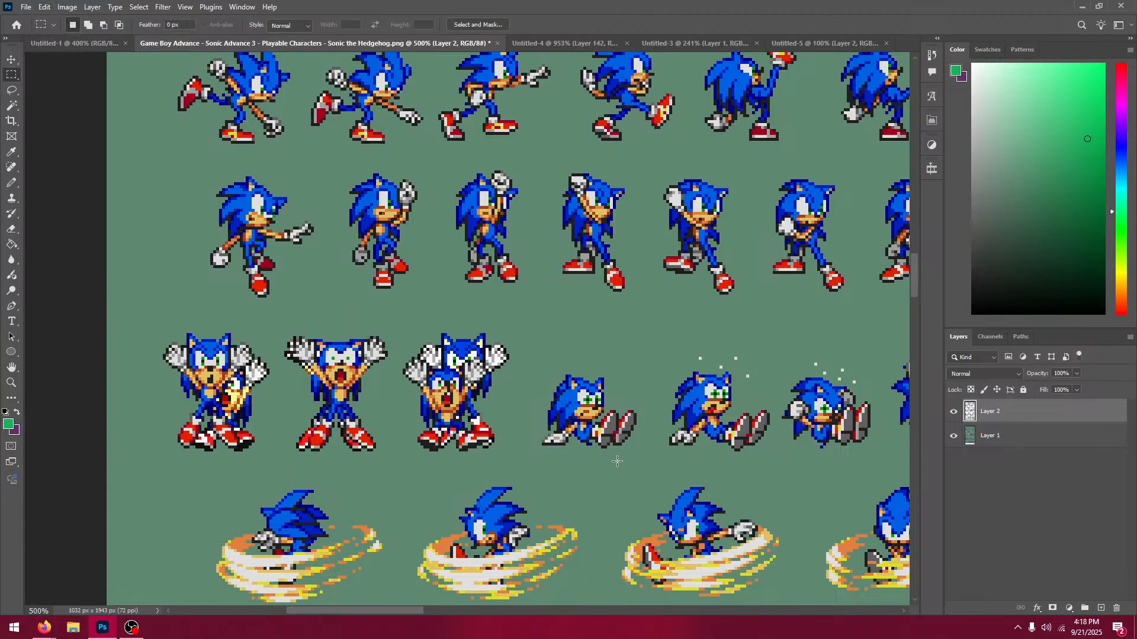
click(952, 437)
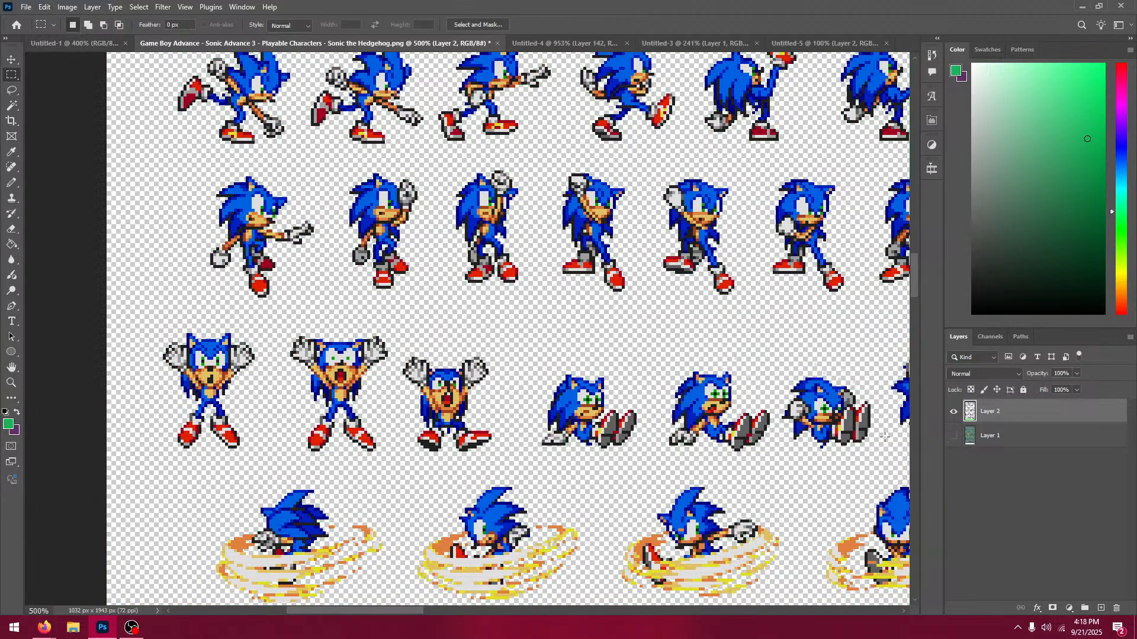
Step: Flip the two head-back, open-mouthed poses at the far end of the jumping row horizontally
drag(489, 333, 248, 255)
drag(740, 302, 265, 333)
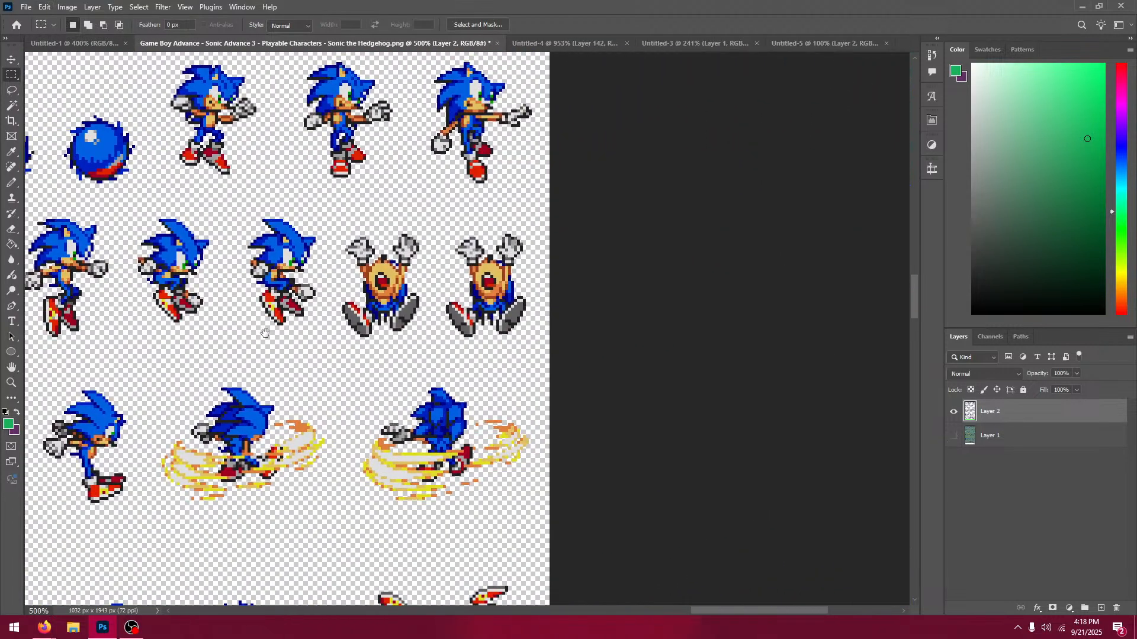
drag(329, 211, 566, 368)
click(45, 6)
mouse_move(93, 304)
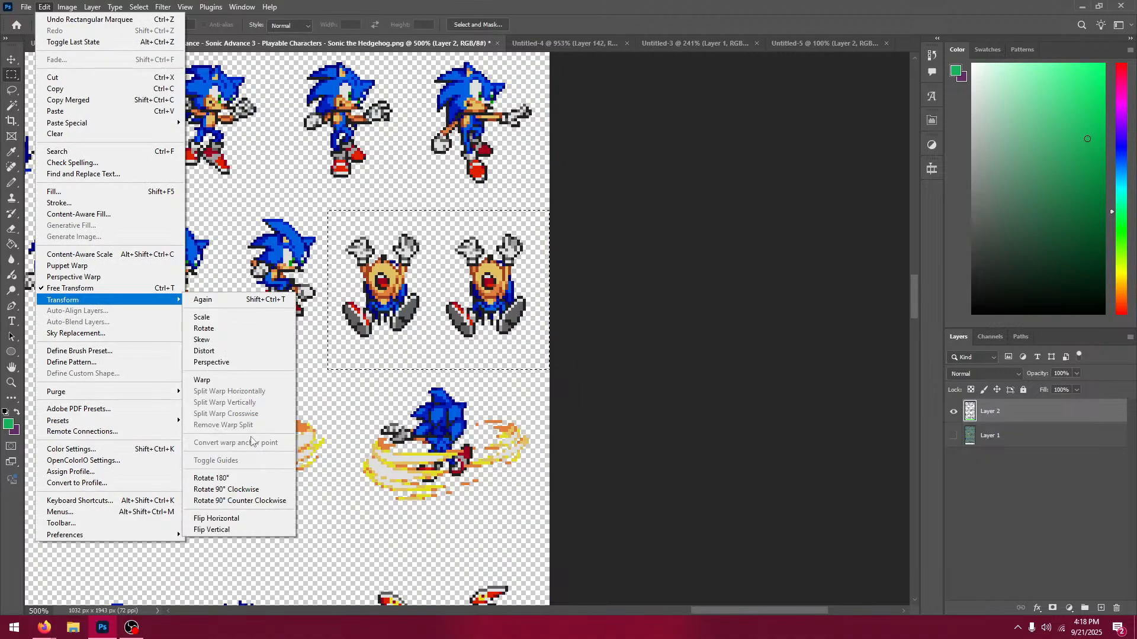
click(254, 518)
Step: Copy the first flipped arms-raised pose, paste it into Untitled-4, and align it over the standing Sonic on Layer 1
drag(216, 379, 813, 474)
drag(190, 330, 598, 361)
drag(251, 285, 823, 314)
drag(180, 237, 817, 252)
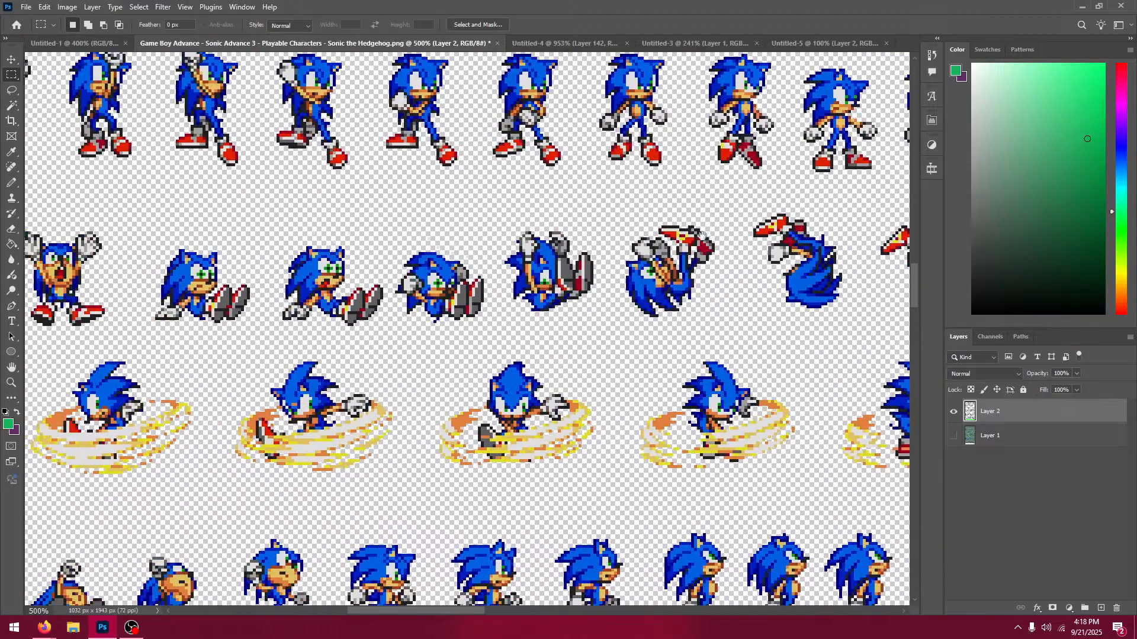
drag(180, 162, 677, 188)
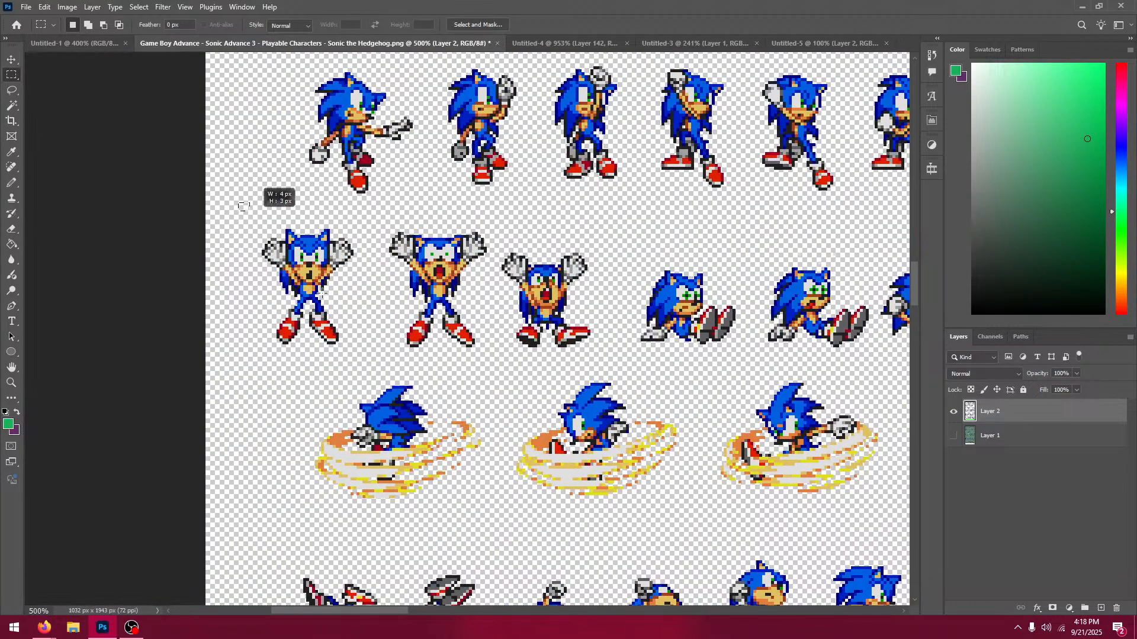
drag(248, 209, 362, 361)
key(ctrl+c)
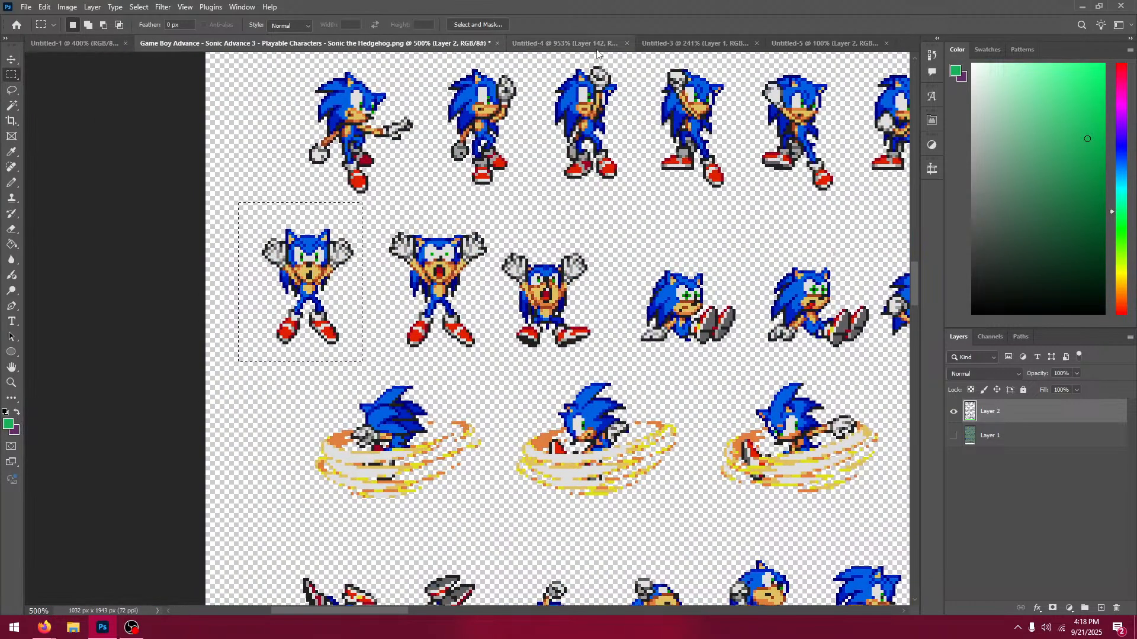
click(562, 43)
key(v)
key(ctrl+v)
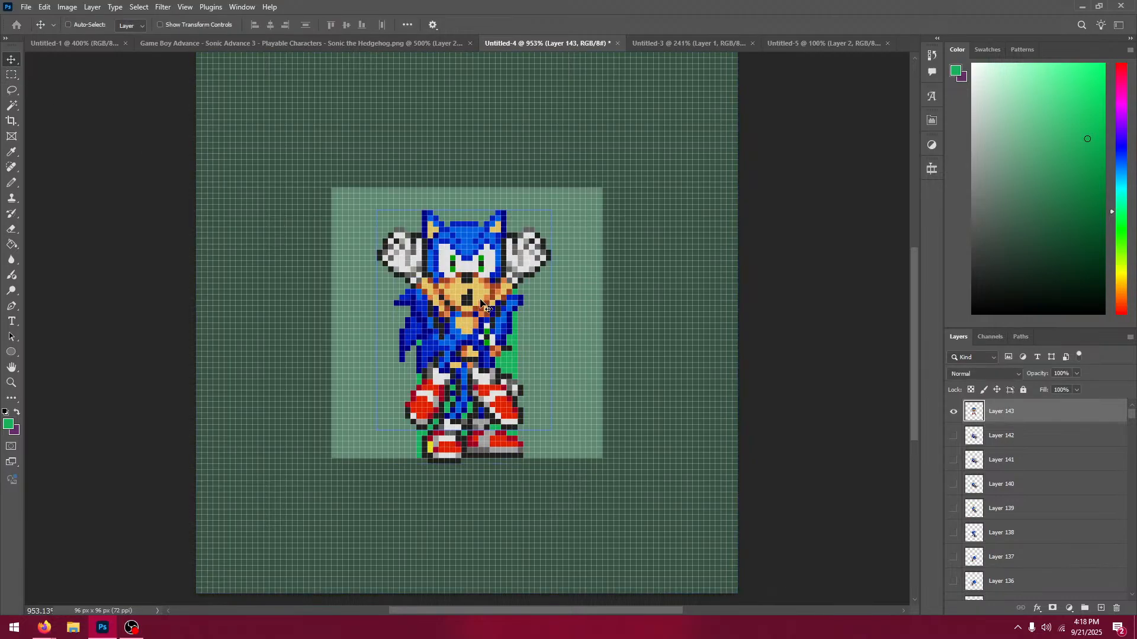
drag(481, 302, 484, 335)
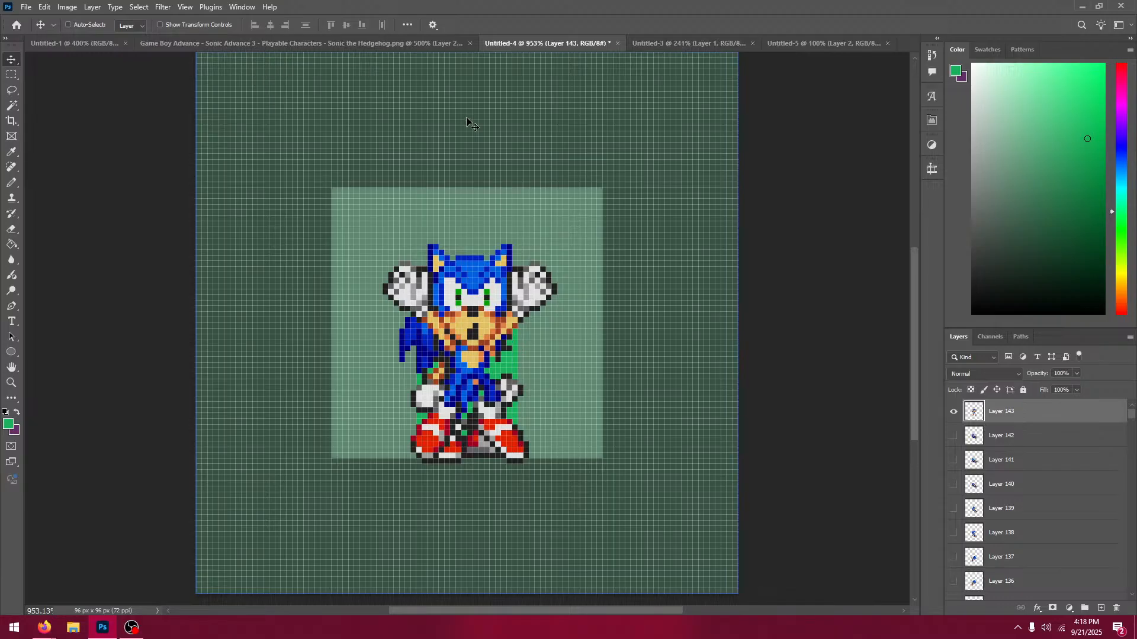
key(Down)
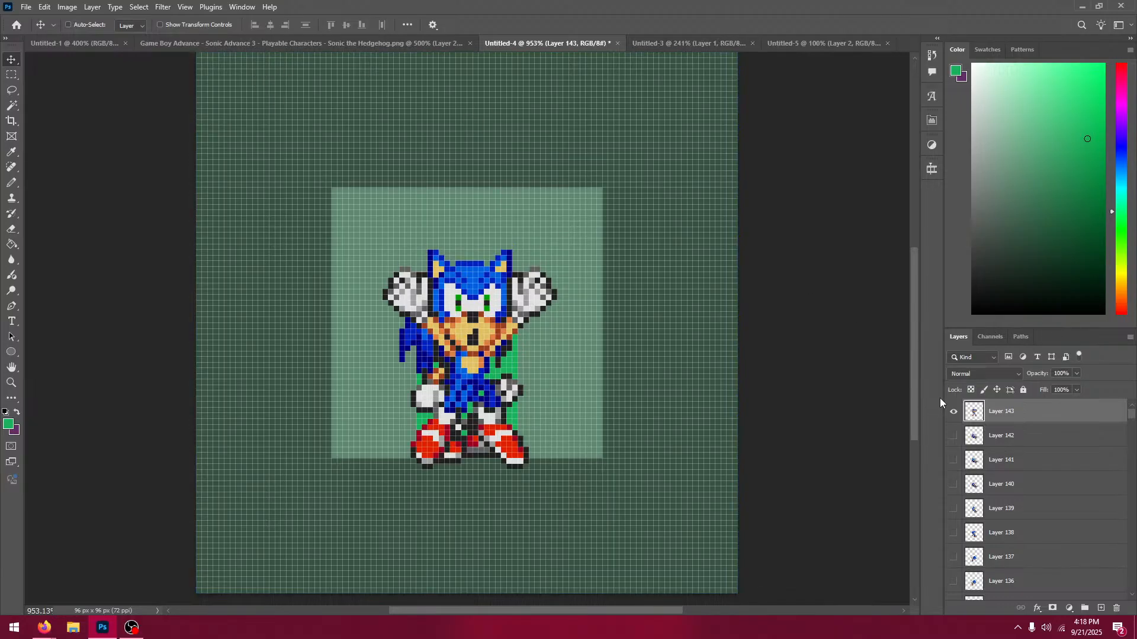
click(951, 413)
Step: Copy the second arms-raised pose with the wide-open mouth, paste it into Untitled-4, and place it over Layer 143
click(361, 45)
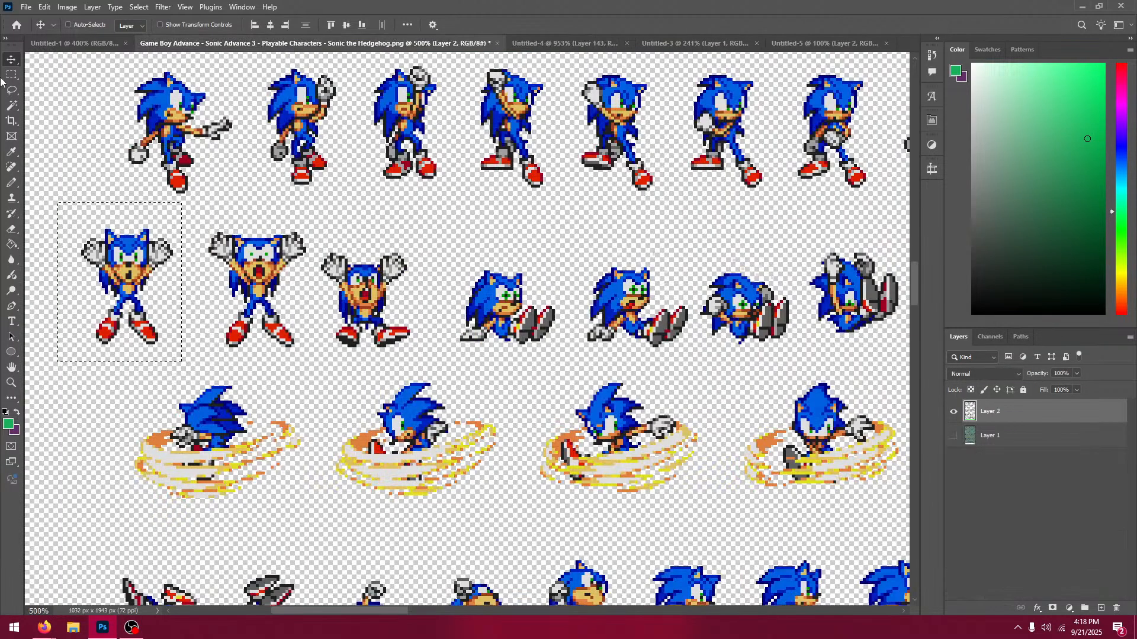
click(11, 75)
drag(194, 206, 308, 370)
click(536, 39)
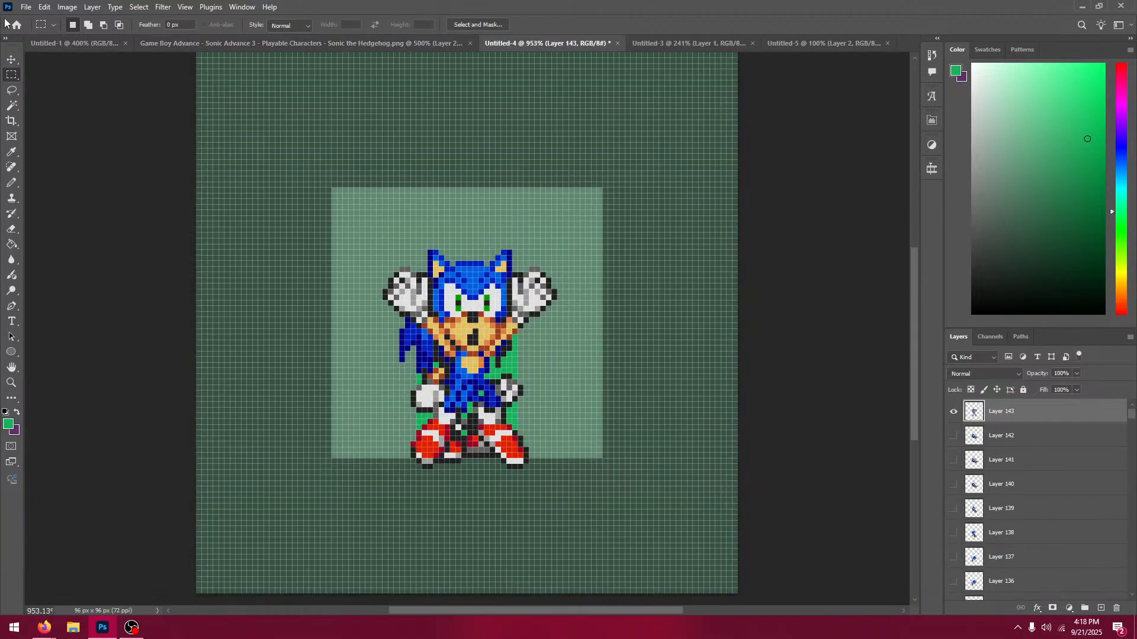
click(11, 60)
key(ctrl+v)
drag(495, 382, 500, 410)
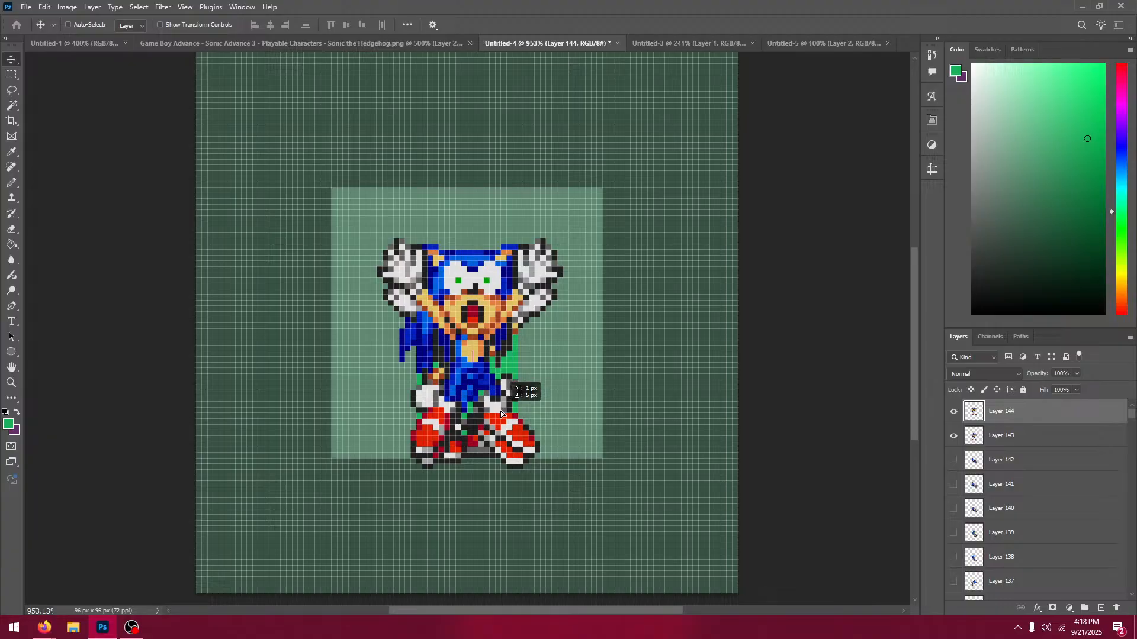
Step: Compare Layer 144 against Layer 143 by toggling its visibility to examine the alignment of the two poses
click(949, 413)
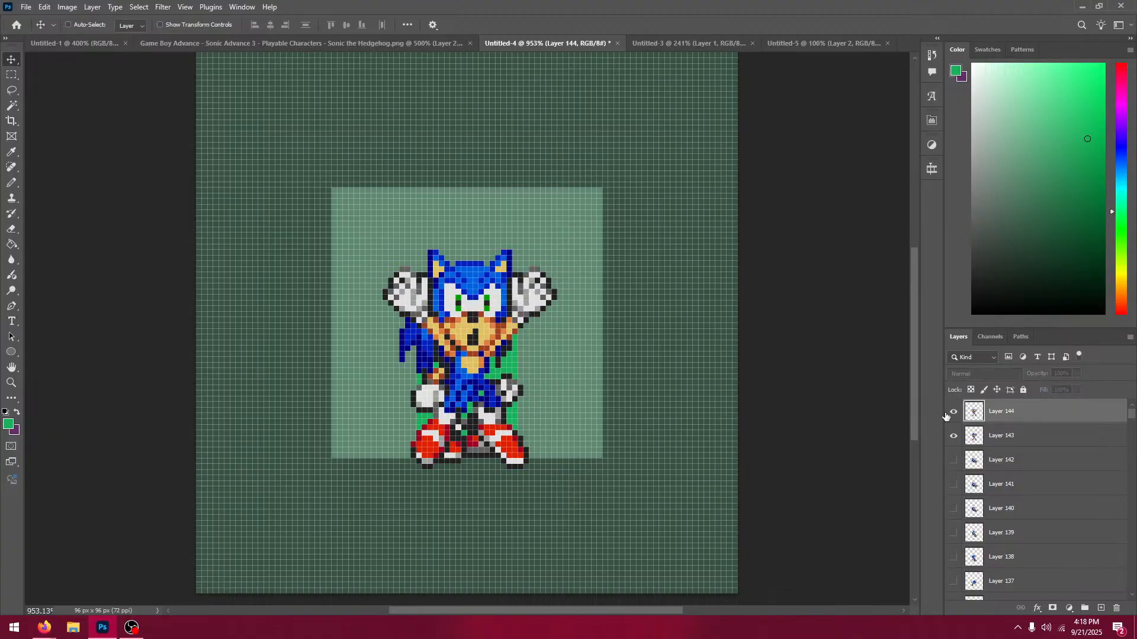
click(948, 413)
click(949, 413)
click(949, 413)
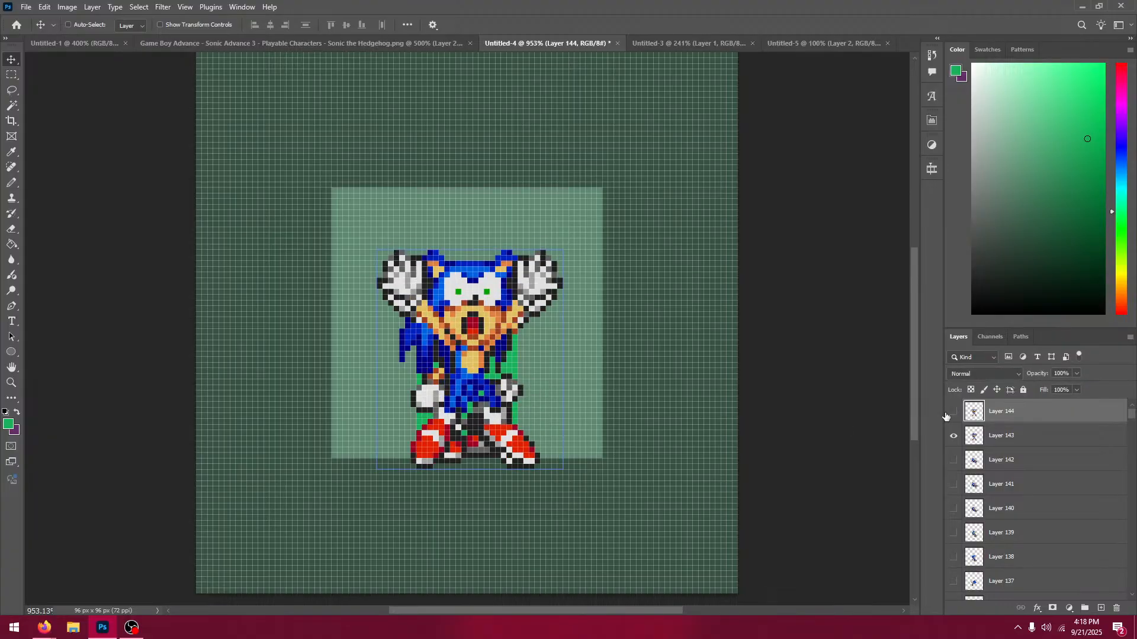
click(948, 414)
click(948, 414)
click(953, 410)
click(953, 410)
click(953, 410)
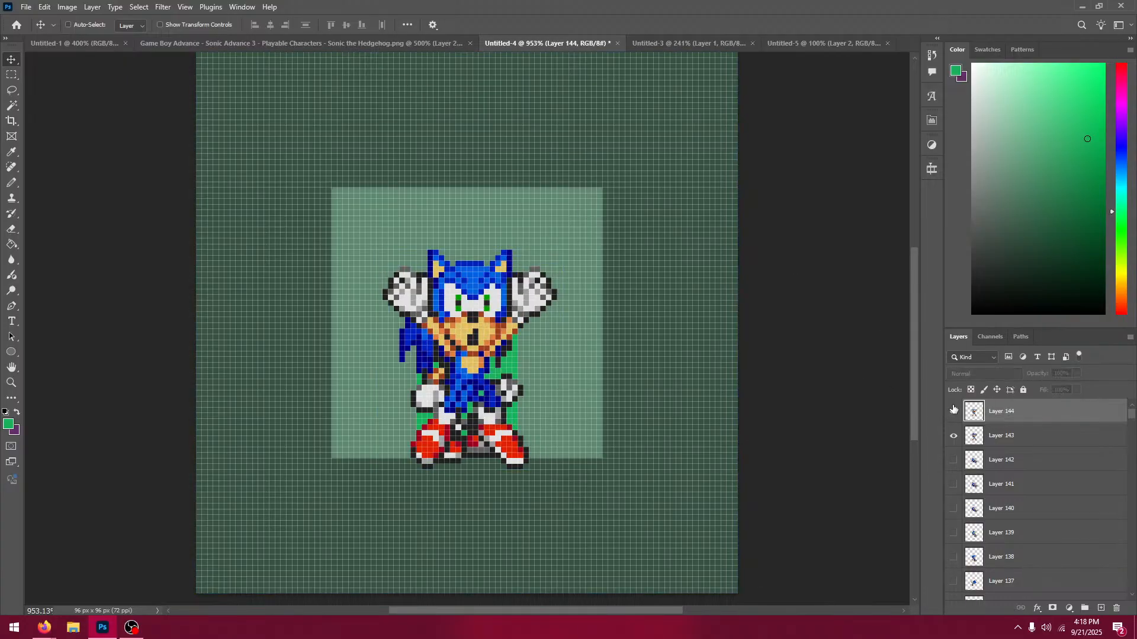
click(953, 409)
click(953, 410)
click(953, 410)
Step: Copy the third arms-raised pose with the spread shoes, paste it into Untitled-4, and place it over Layer 144
click(355, 43)
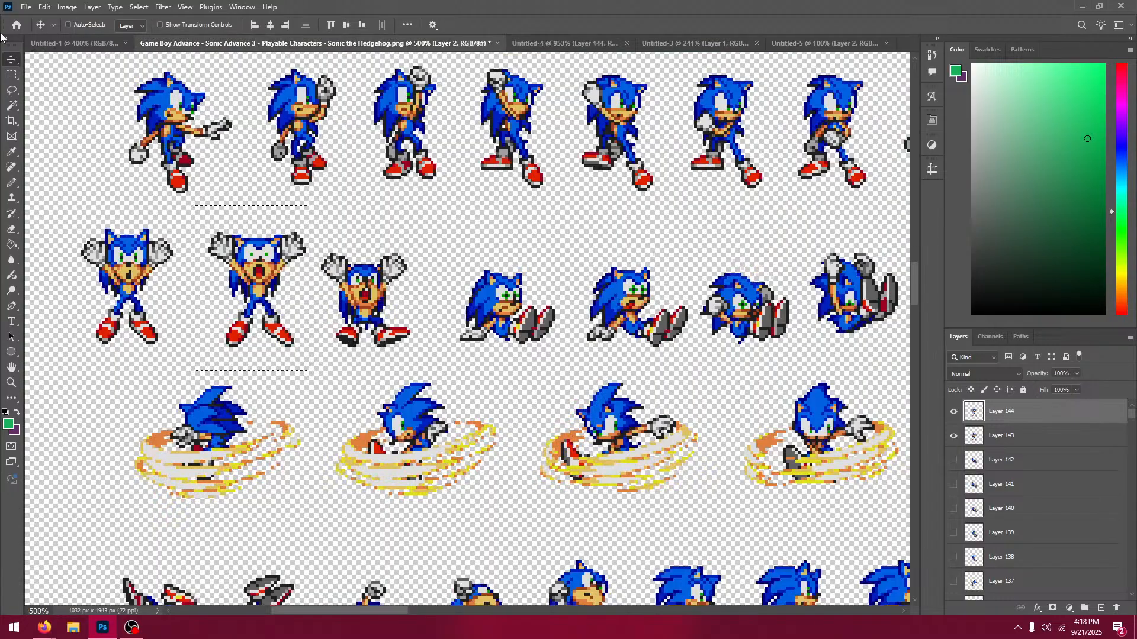
click(12, 75)
click(352, 250)
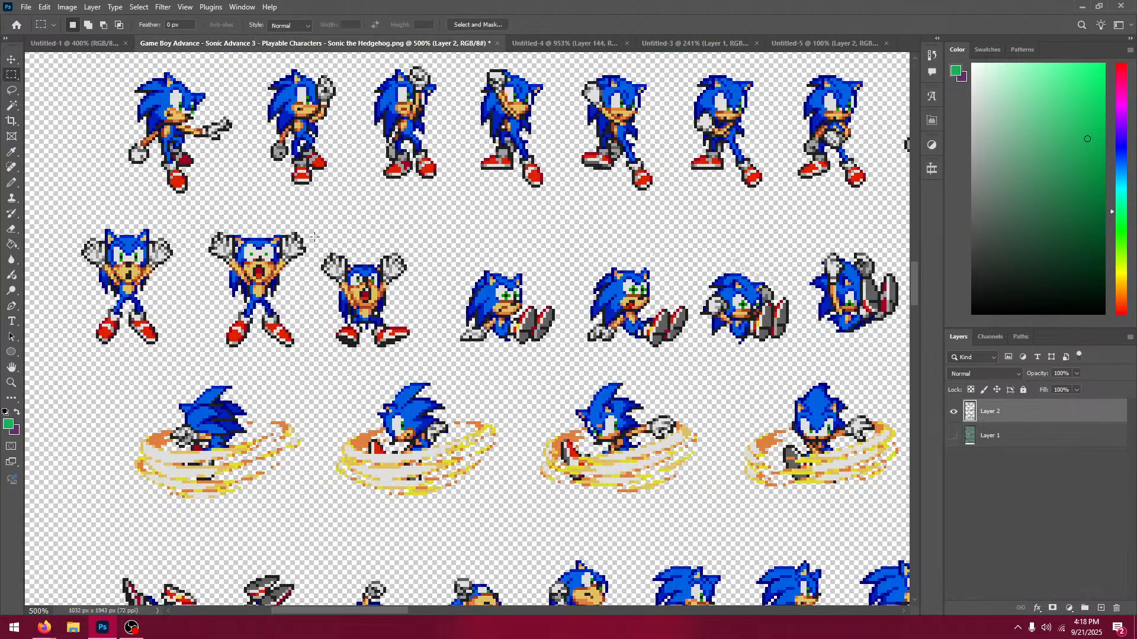
drag(315, 236, 416, 355)
click(562, 43)
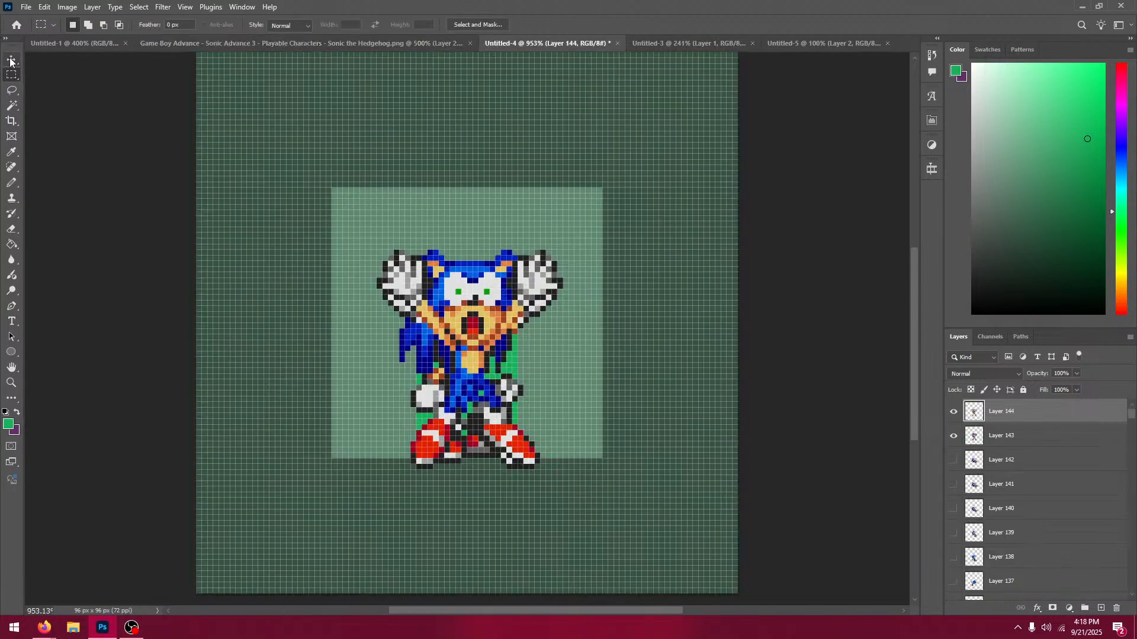
click(11, 61)
key(ctrl+v)
drag(532, 325, 533, 340)
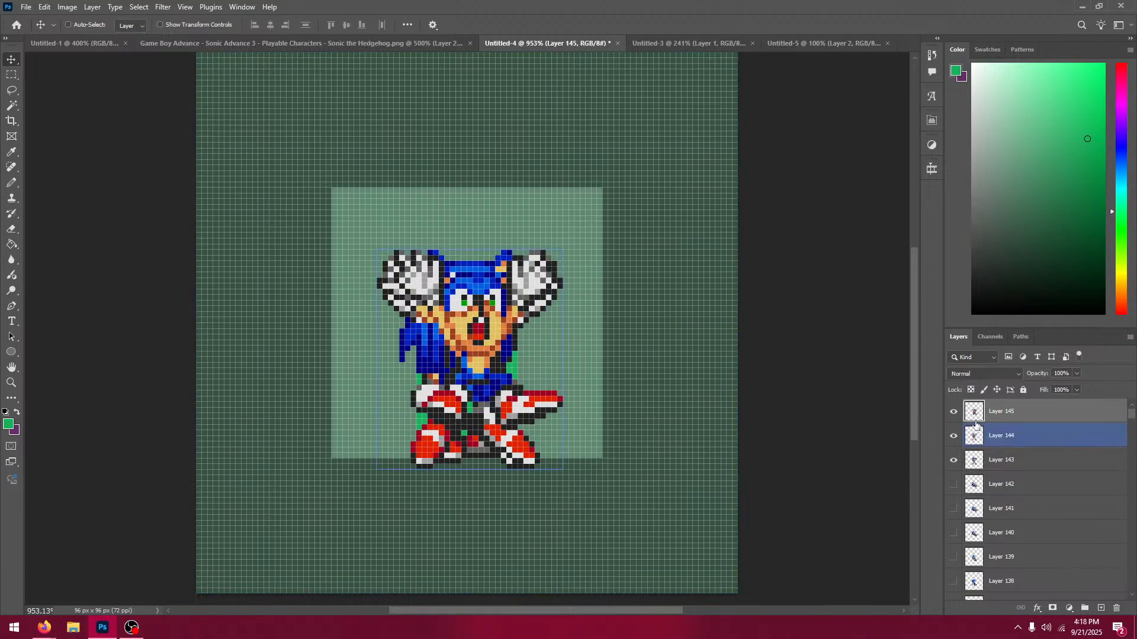
Step: Nudge Layer 145 one pixel left to line up with Layer 144, and hide Layers 143 and 144
click(976, 421)
click(949, 418)
key(Left)
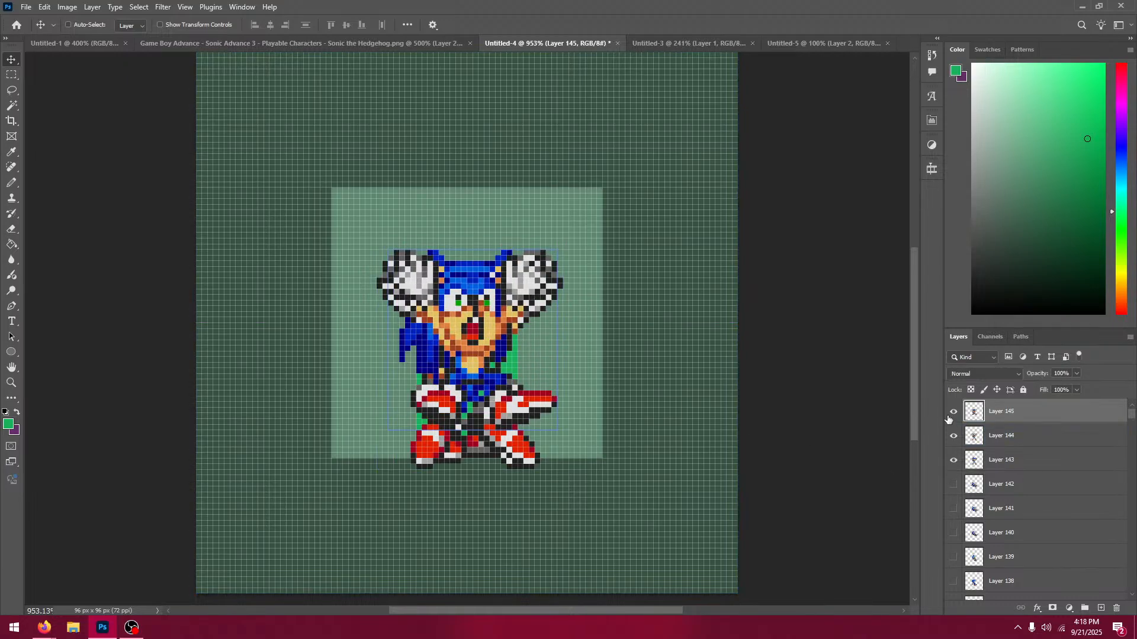
click(948, 418)
click(948, 417)
click(953, 436)
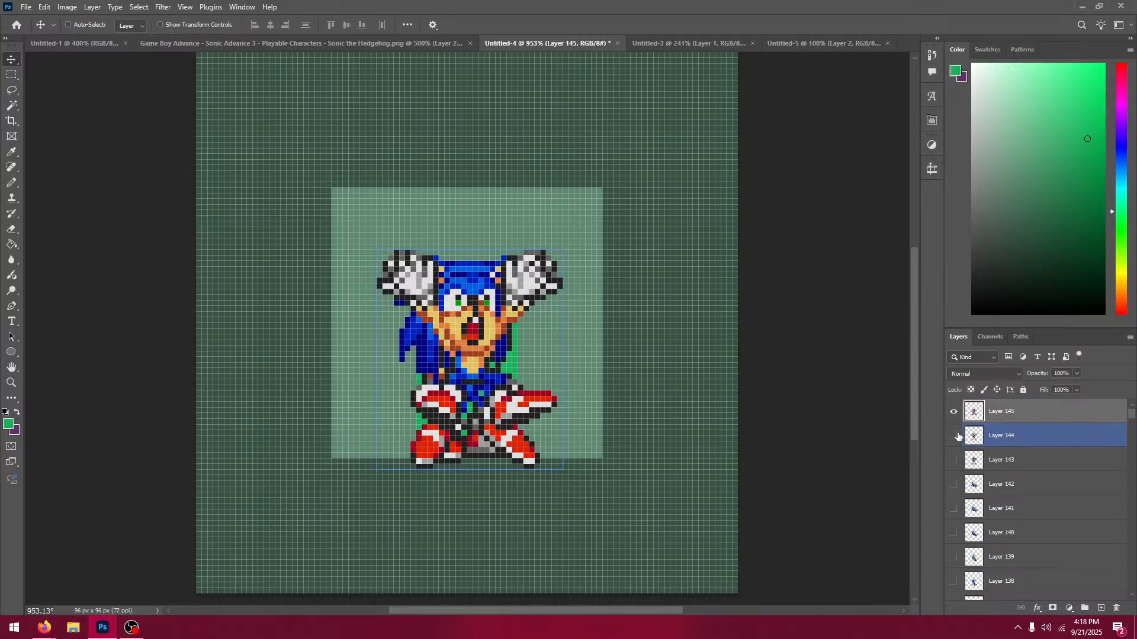
click(953, 460)
Step: Copy the first of the two flipped head-back poses, paste it into Untitled-4, and align it over Layer 145
click(345, 45)
key(m)
drag(711, 378, 267, 296)
drag(829, 361, 447, 390)
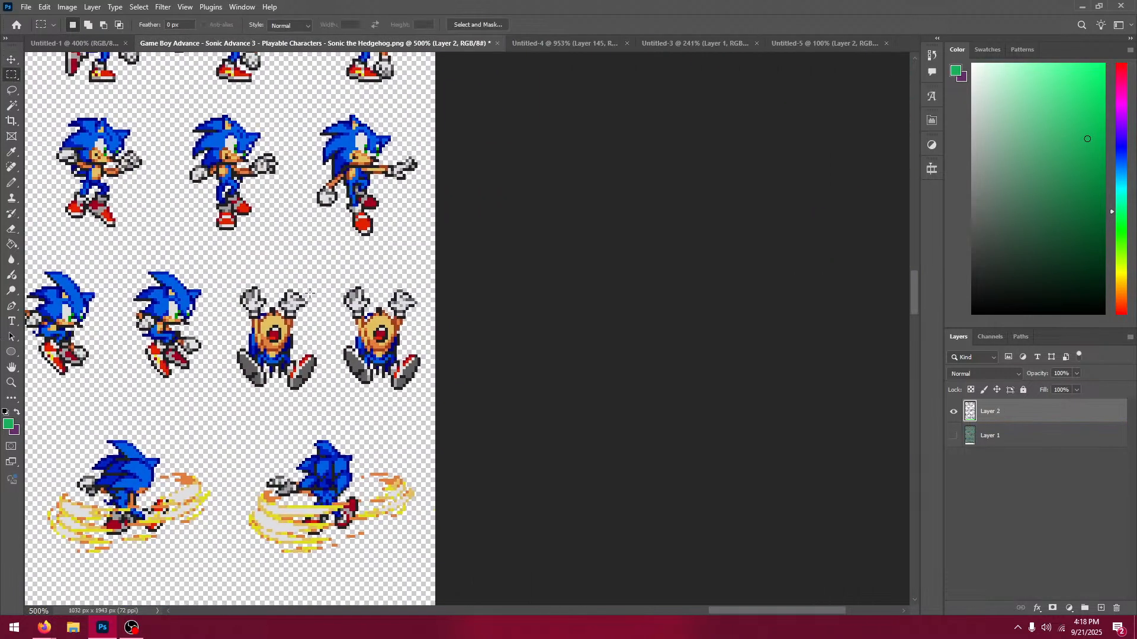
drag(218, 260, 326, 394)
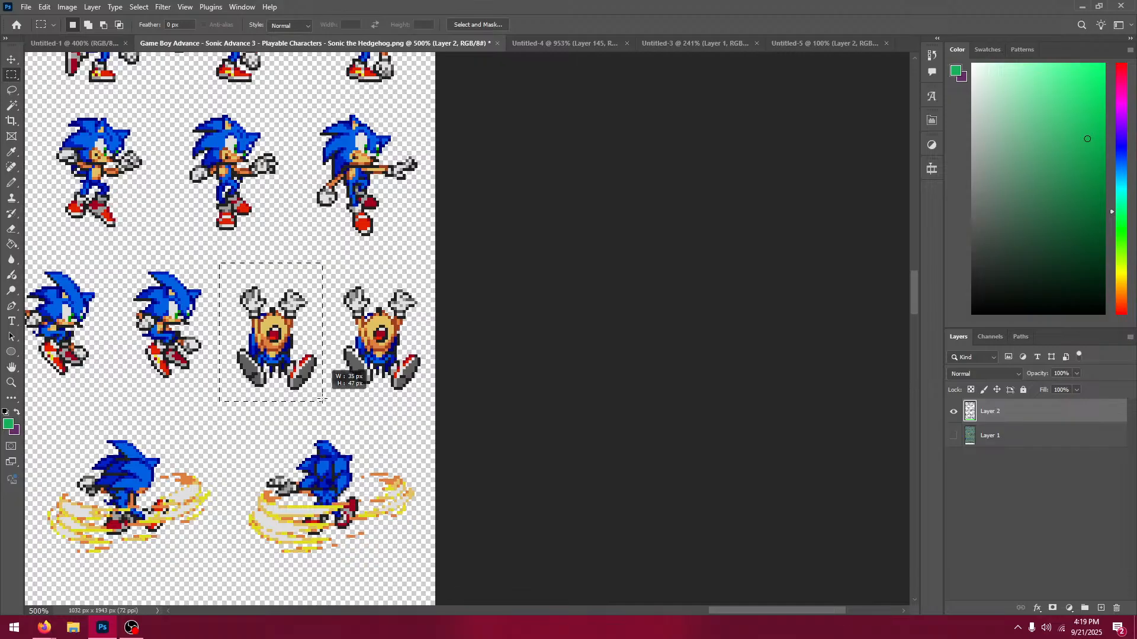
click(588, 42)
click(9, 60)
key(ctrl+v)
drag(509, 320, 525, 332)
key(Down)
click(955, 412)
click(955, 413)
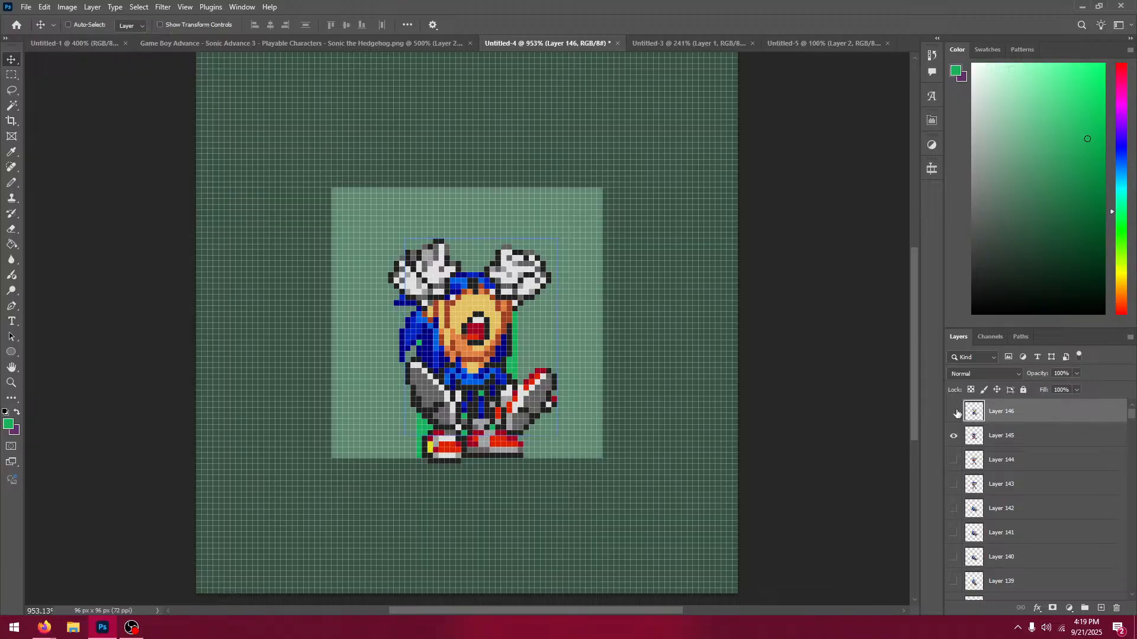
click(955, 412)
click(957, 413)
Step: Copy the last head-back pose of the row, paste it into Untitled-4, and align it over Layer 146
click(445, 46)
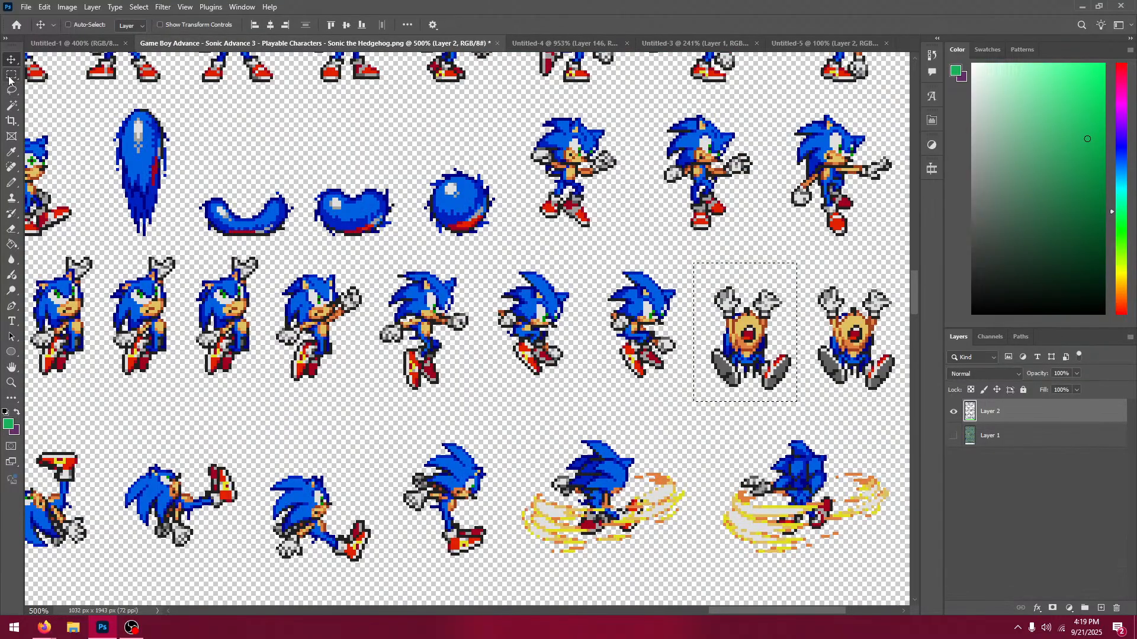
click(11, 76)
mouse_move(804, 265)
mouse_down()
mouse_move(916, 404)
mouse_move(889, 409)
mouse_up()
click(553, 46)
click(12, 60)
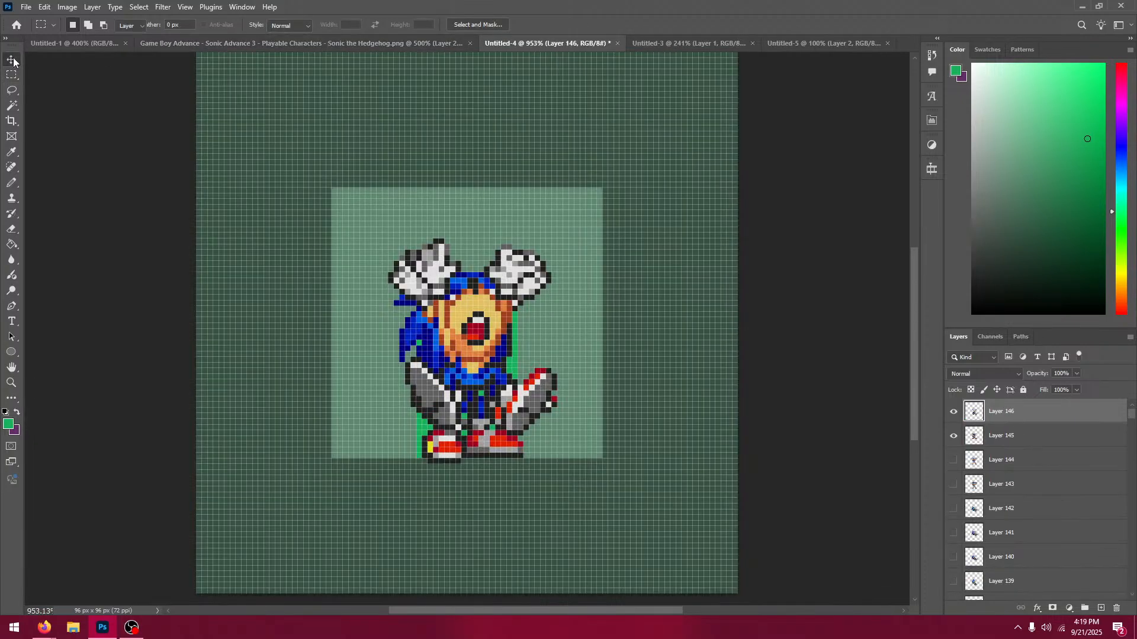
key(ctrl+v)
drag(516, 374, 562, 398)
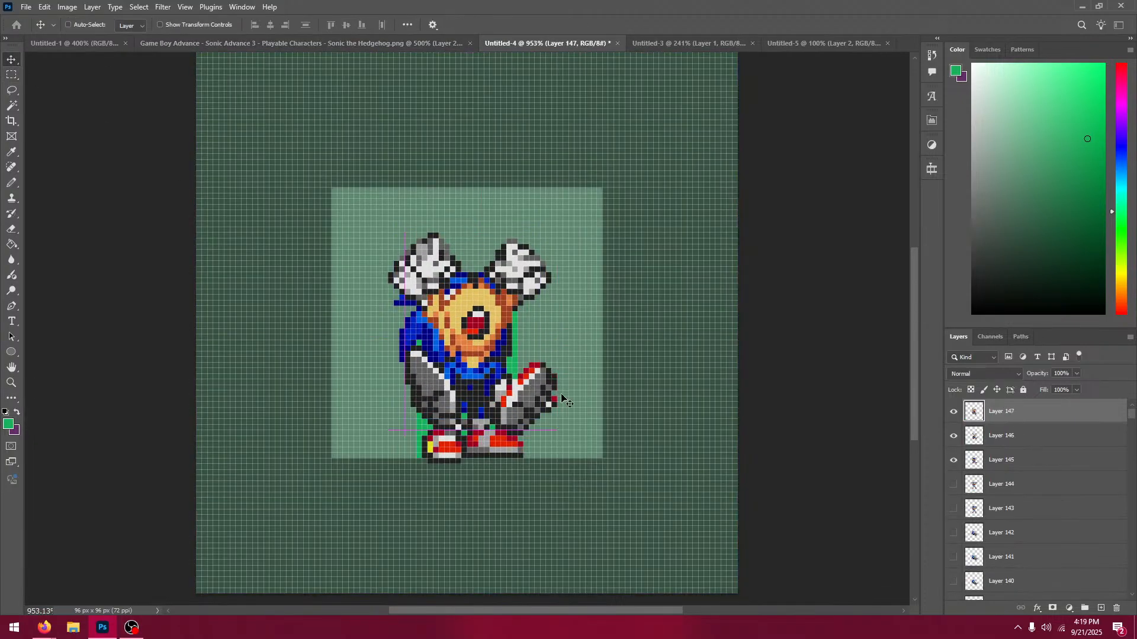
click(953, 412)
click(953, 412)
click(953, 412)
click(953, 412)
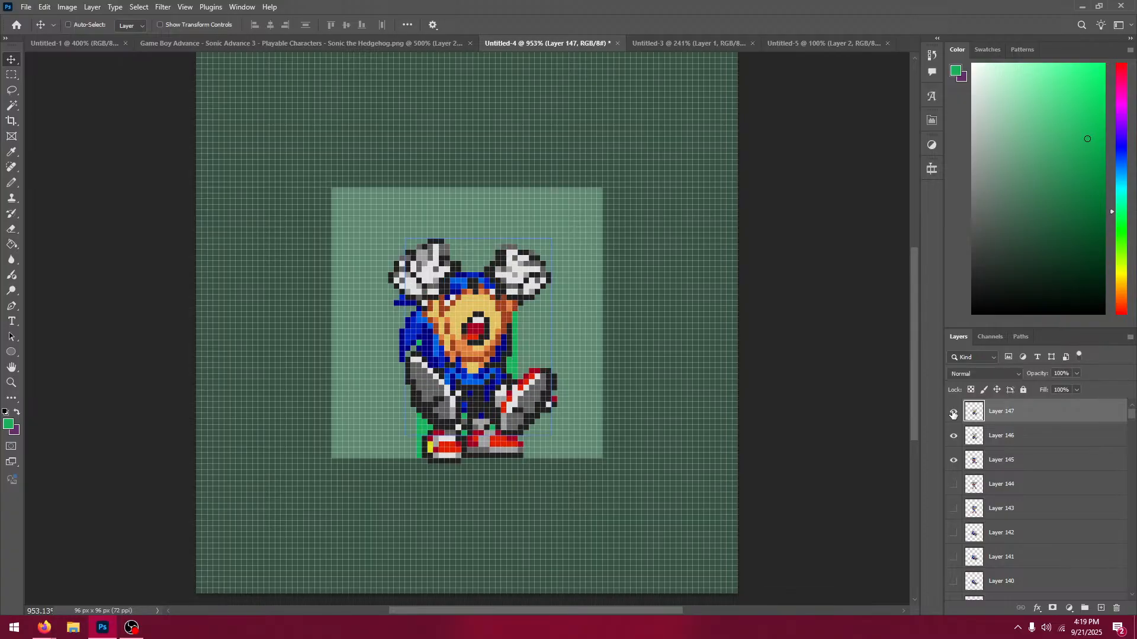
Step: Hide Layers 145 to 147 in Untitled-4
click(953, 413)
click(952, 437)
click(947, 468)
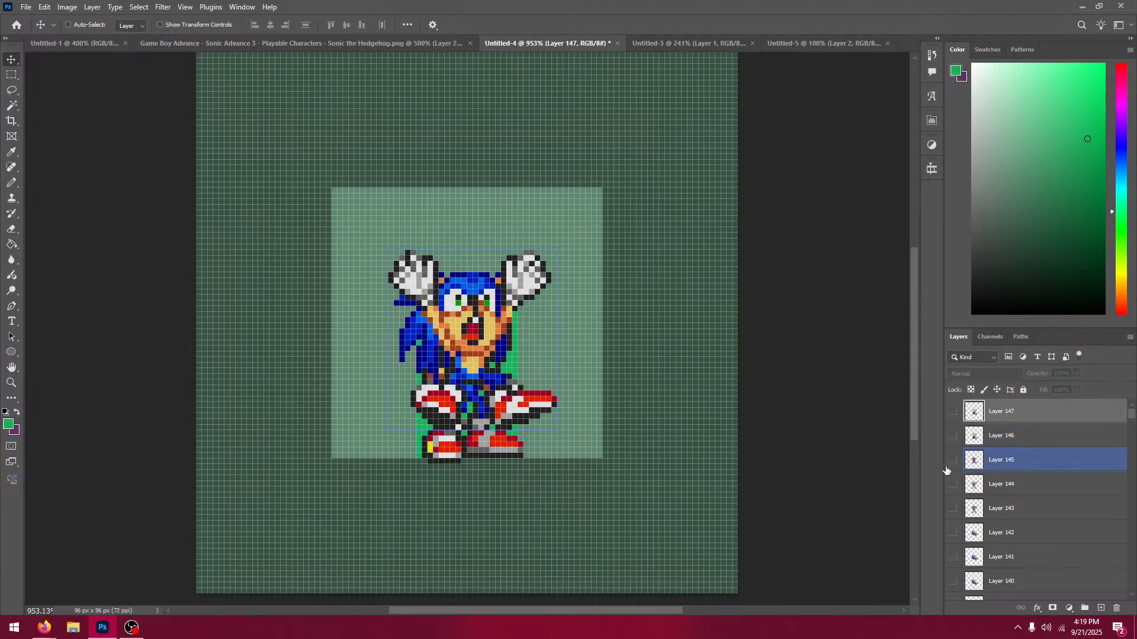
Step: Create a frame animation in Untitled-4 and make its frames from the layers
click(950, 461)
click(927, 170)
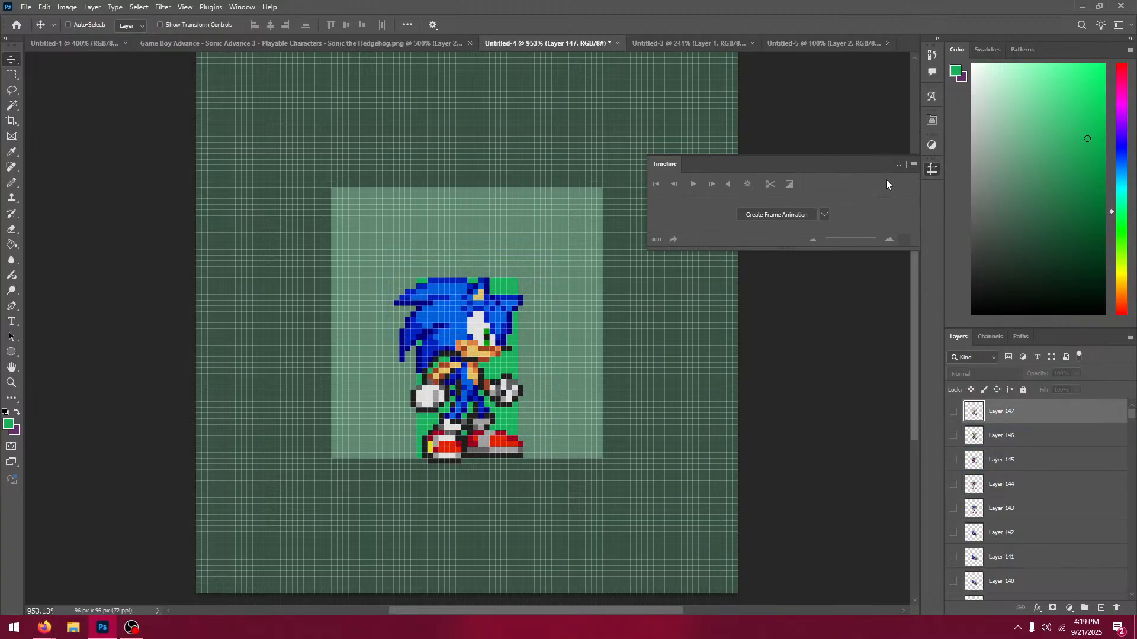
click(773, 216)
click(913, 165)
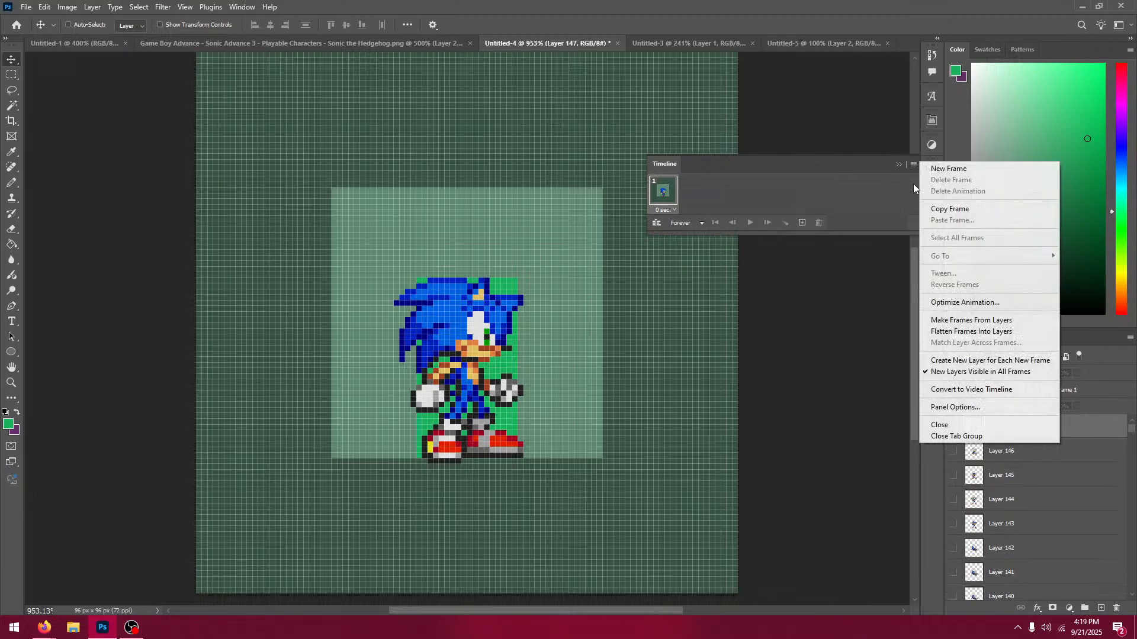
click(1006, 320)
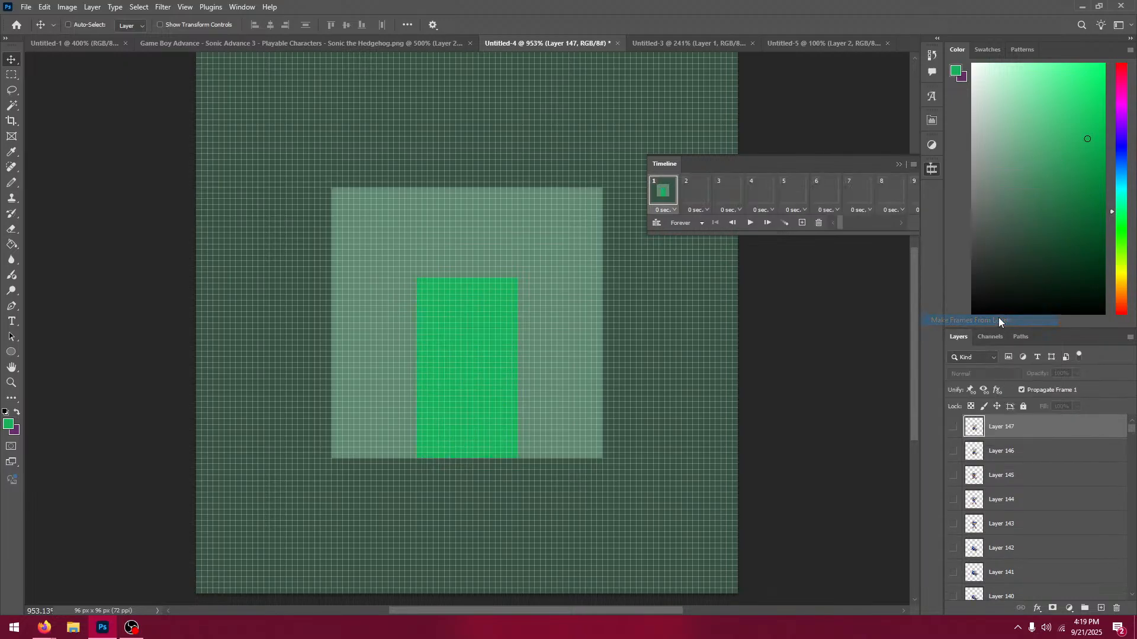
Step: Delete the first frame holding only the green guide background, and play the animation briefly to check it
click(819, 224)
click(508, 235)
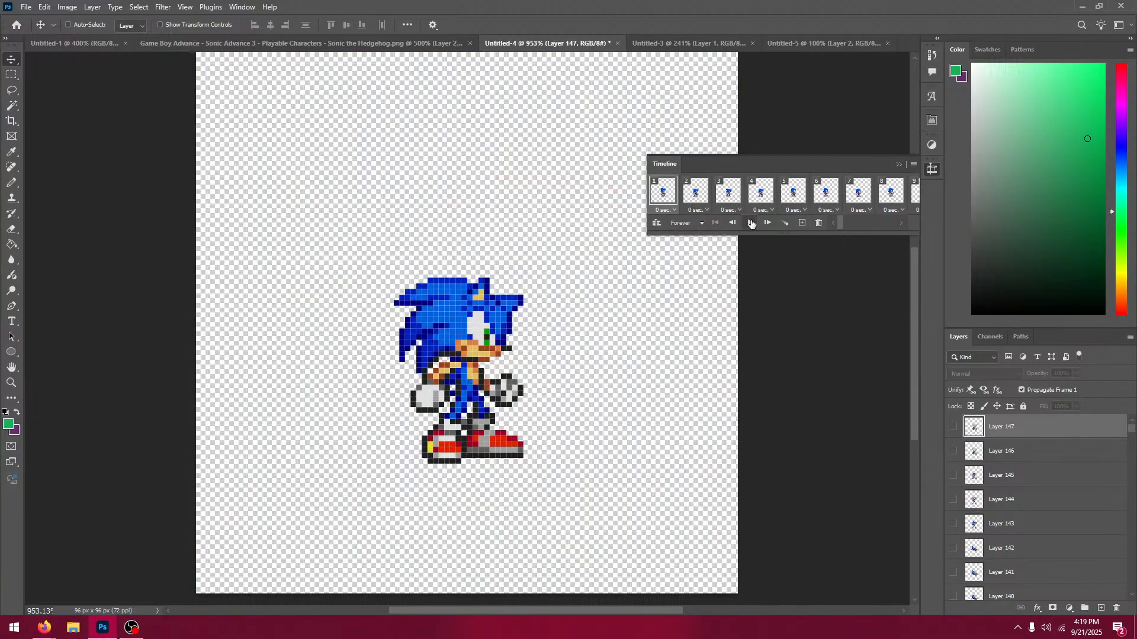
click(750, 224)
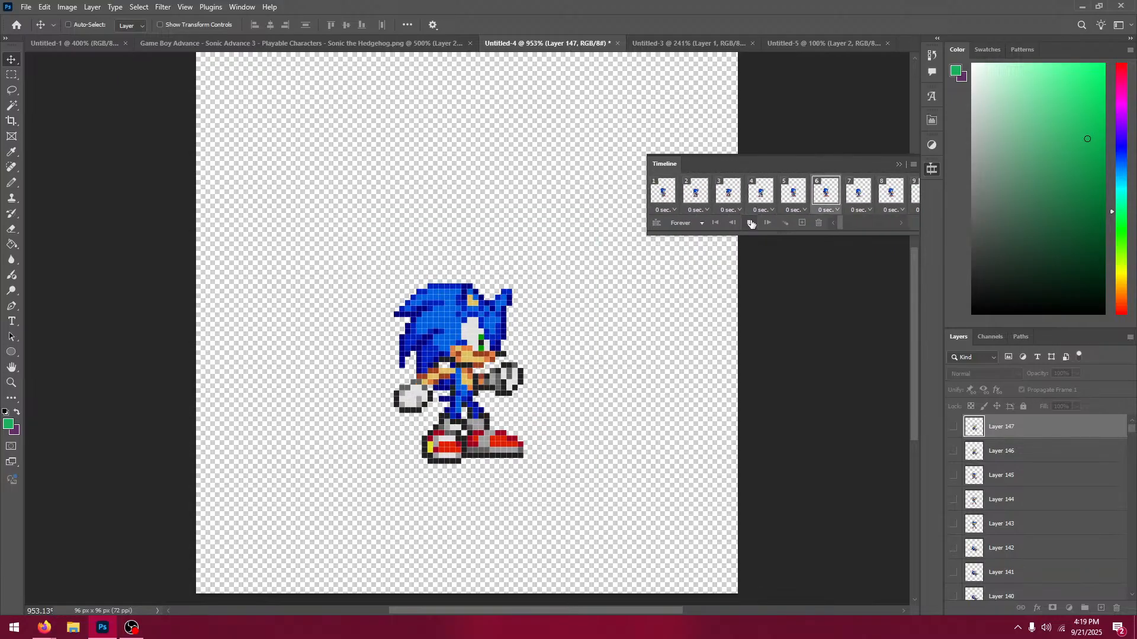
click(751, 223)
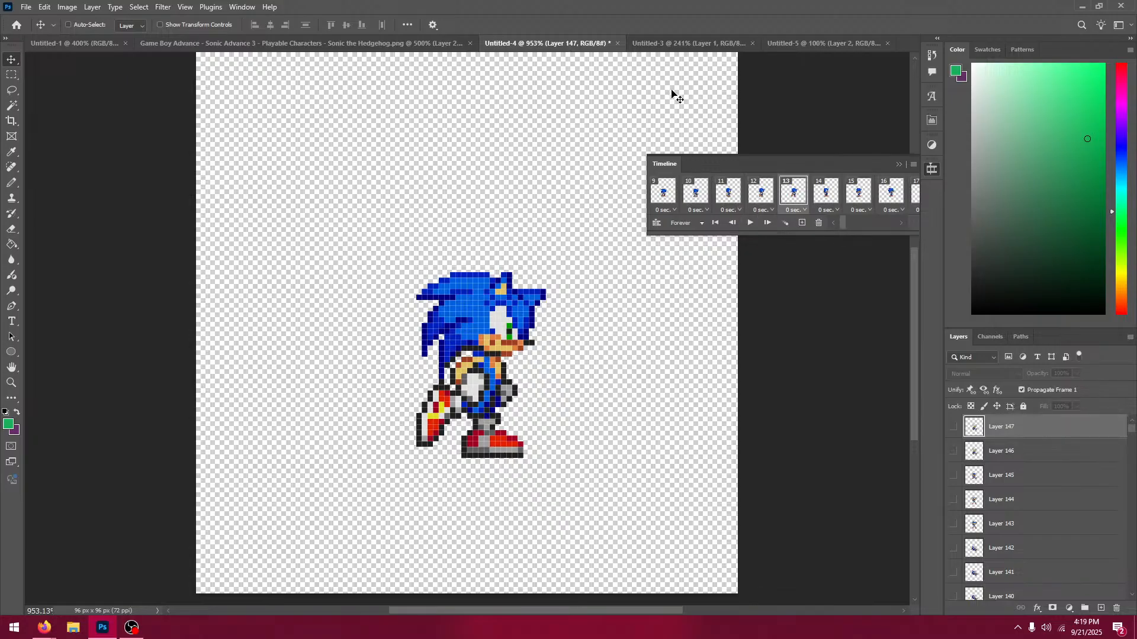
Step: Set up a Save for Web export of the animation in GIF format and preview its playback
click(26, 7)
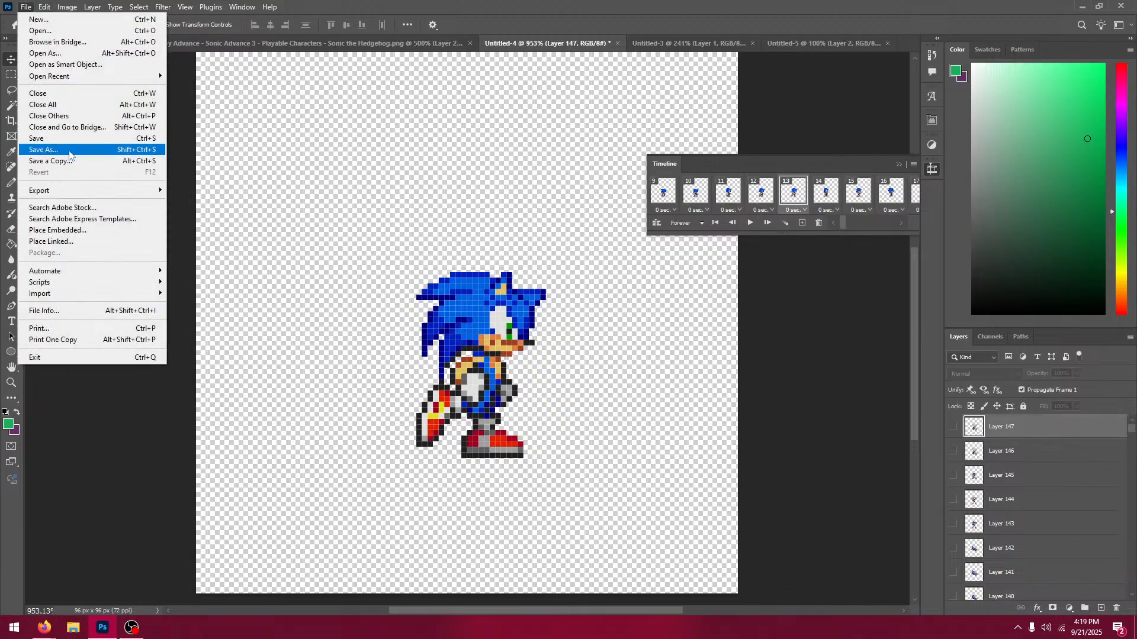
mouse_move(80, 191)
click(241, 235)
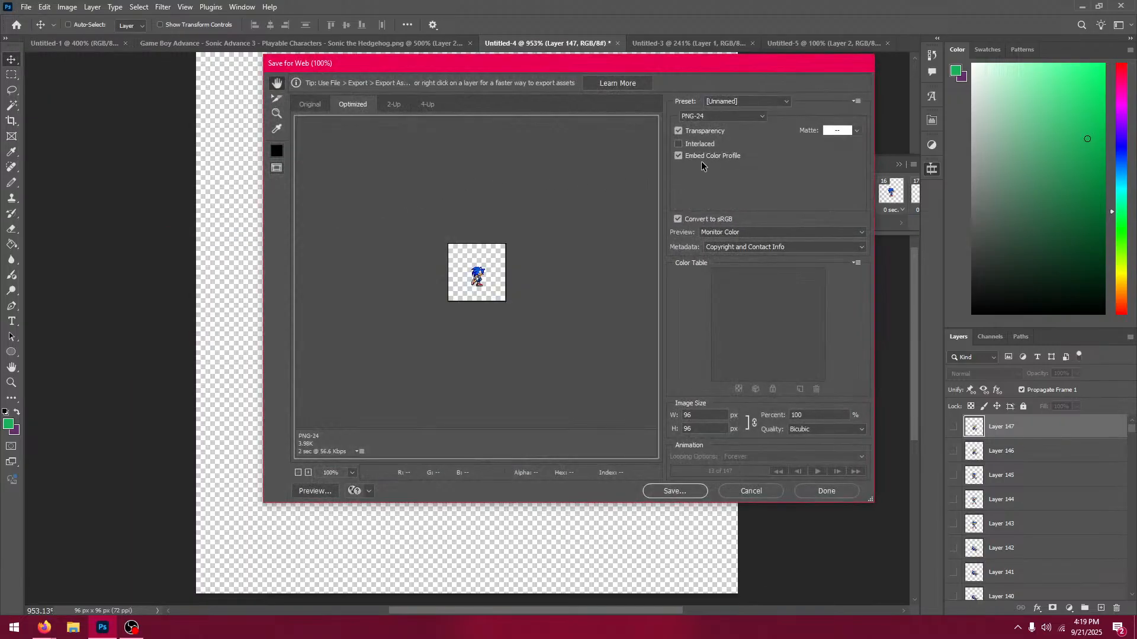
click(723, 116)
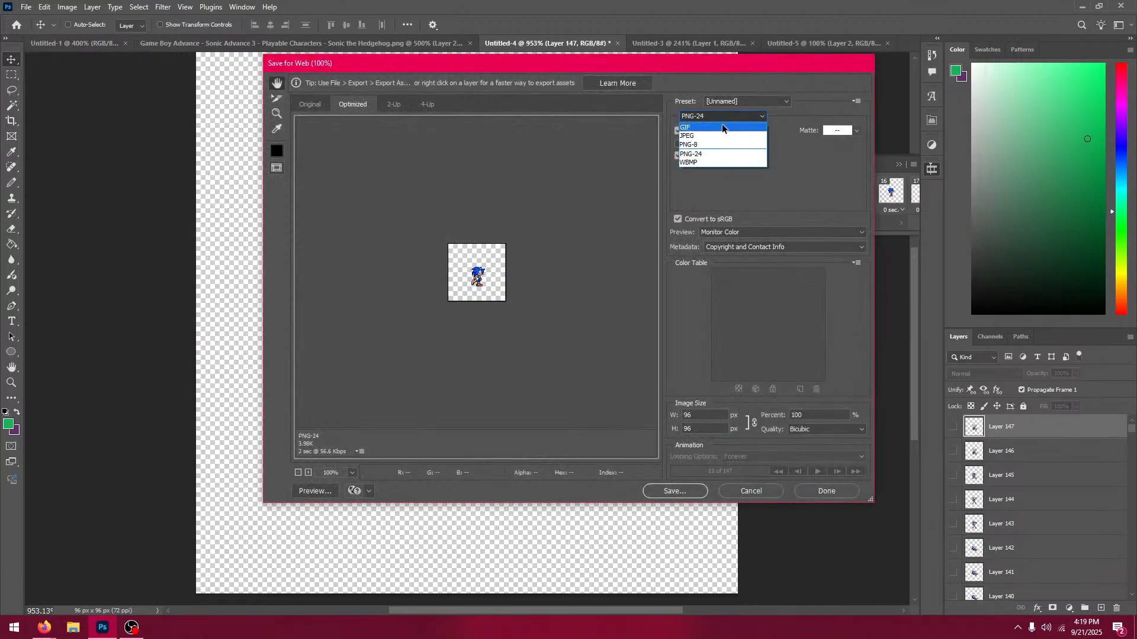
click(722, 127)
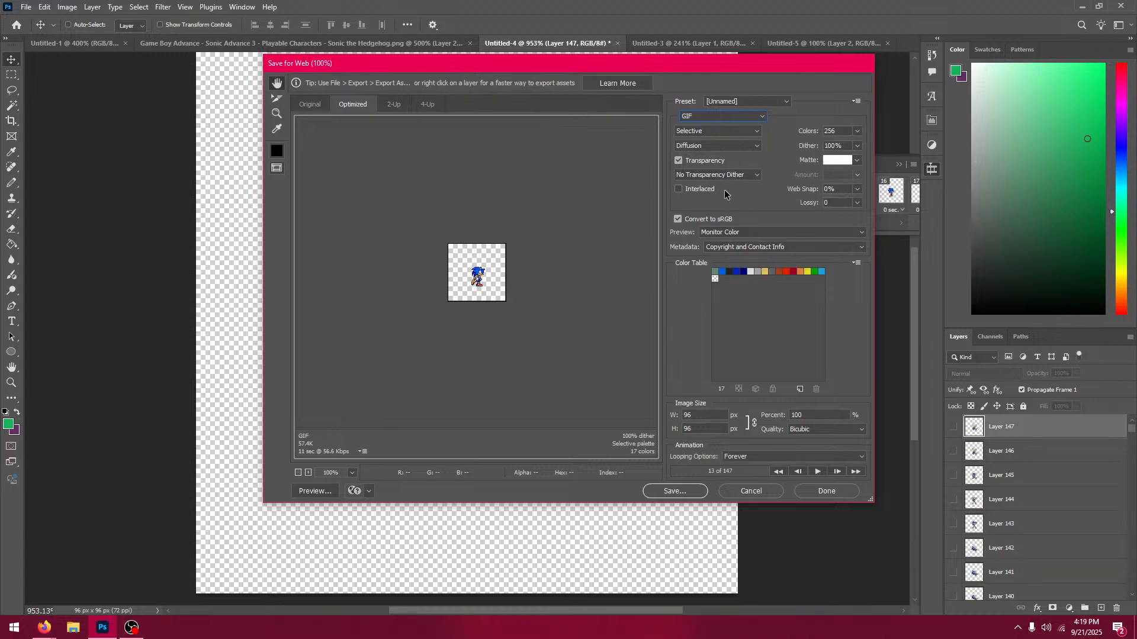
click(733, 132)
click(733, 131)
click(746, 117)
click(745, 118)
click(818, 472)
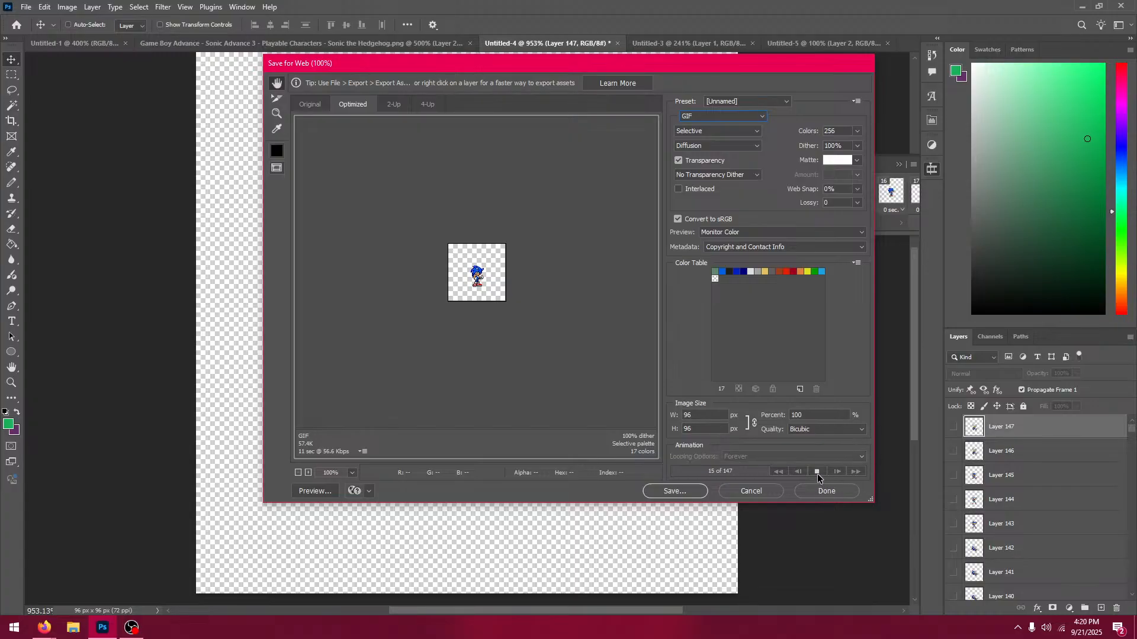
Step: Save the GIF as SonicAnimationsForSonic4 in the Documents folder on the D: drive
click(675, 491)
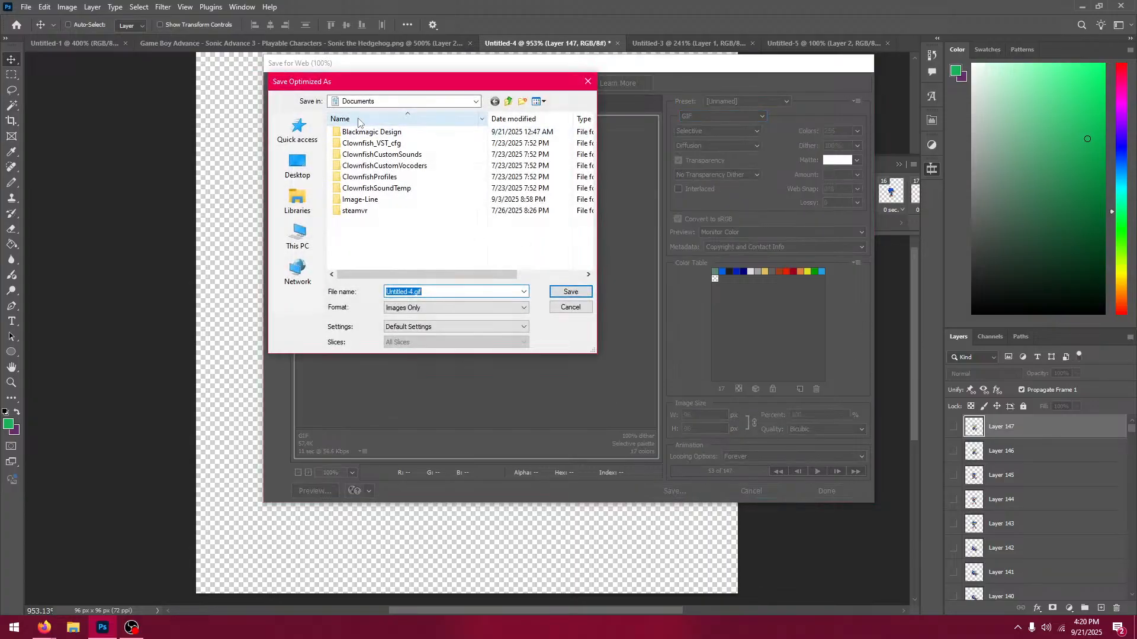
click(409, 101)
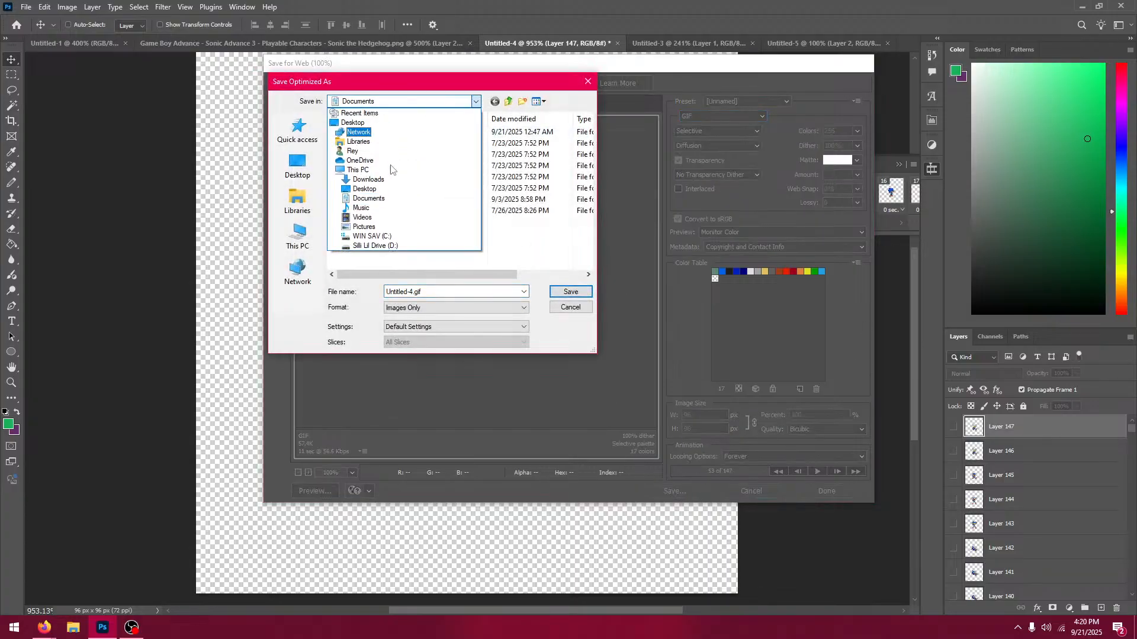
click(391, 246)
click(376, 136)
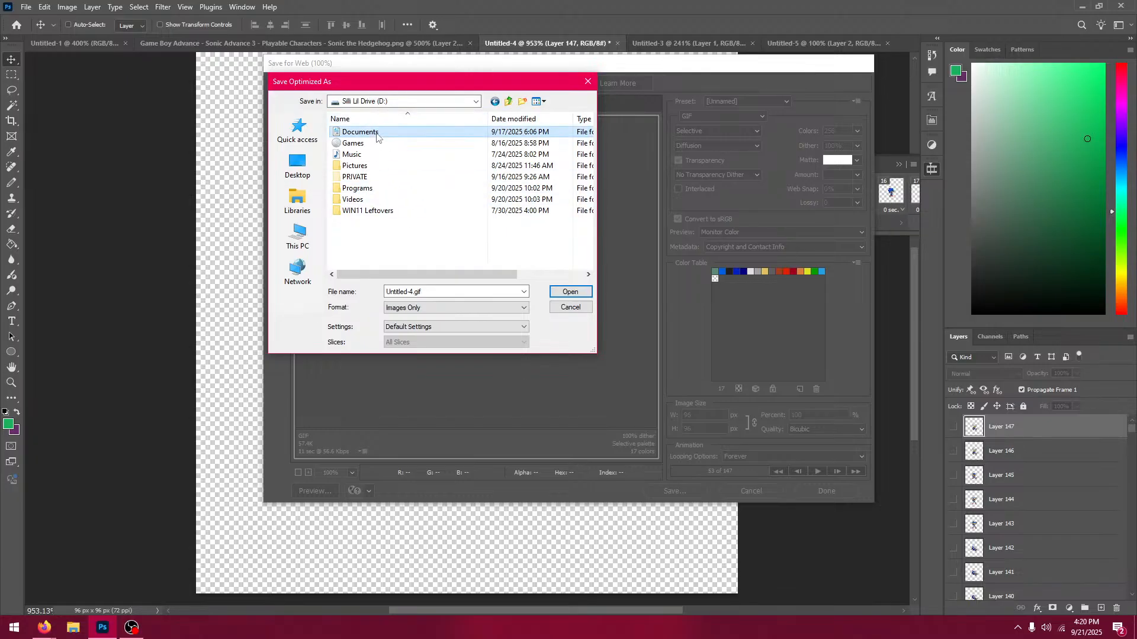
double_click(376, 135)
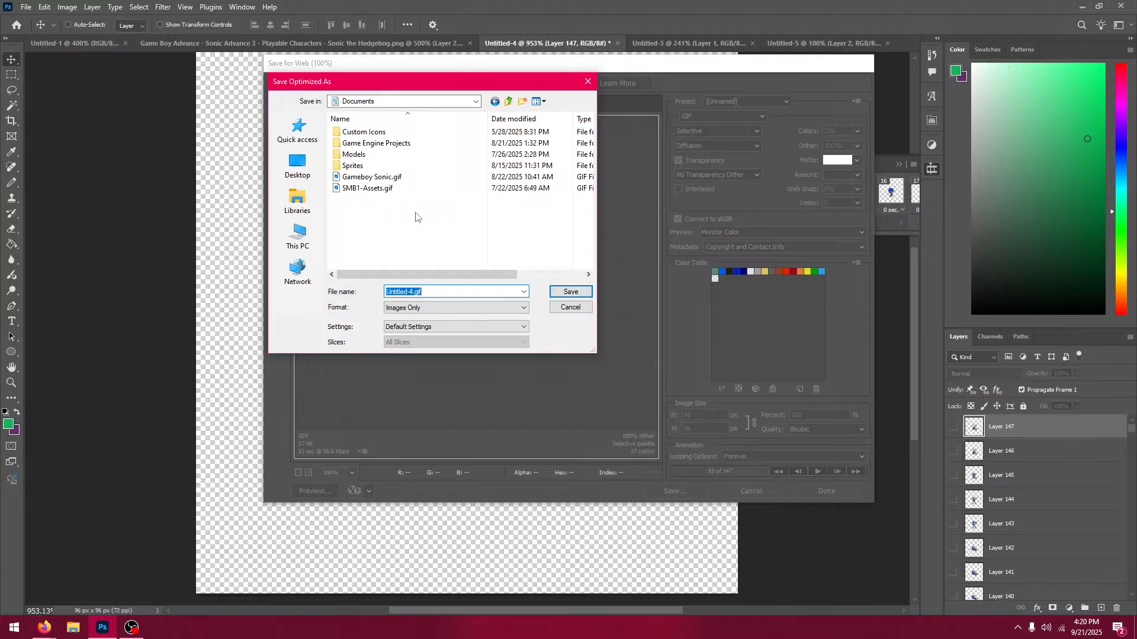
text(SonicAnimationsForSonic4)
key(Return)
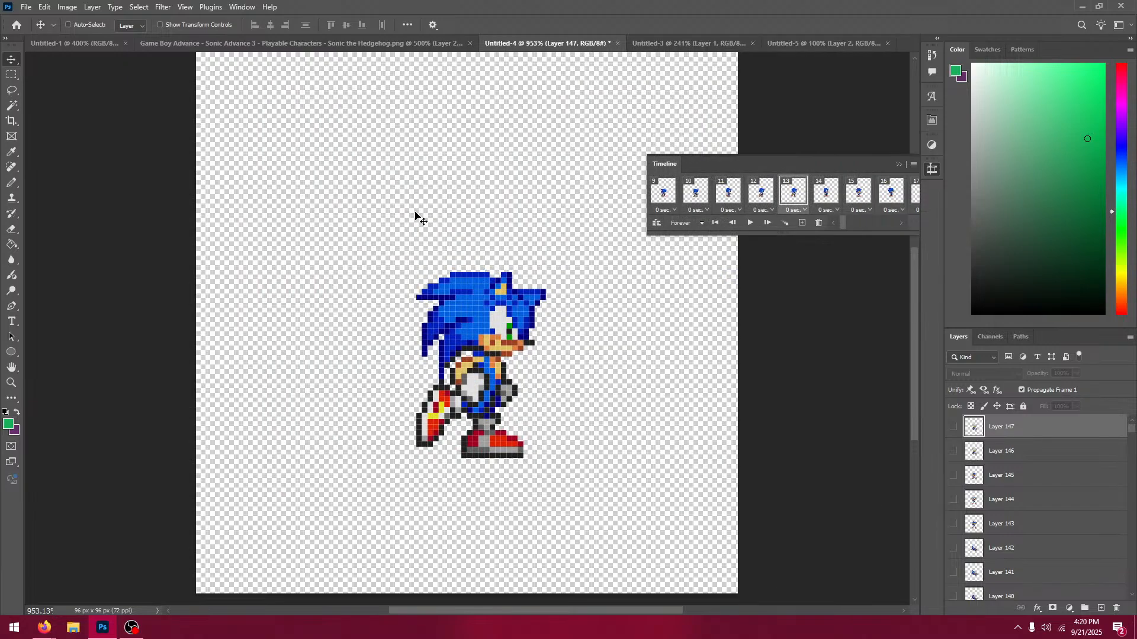